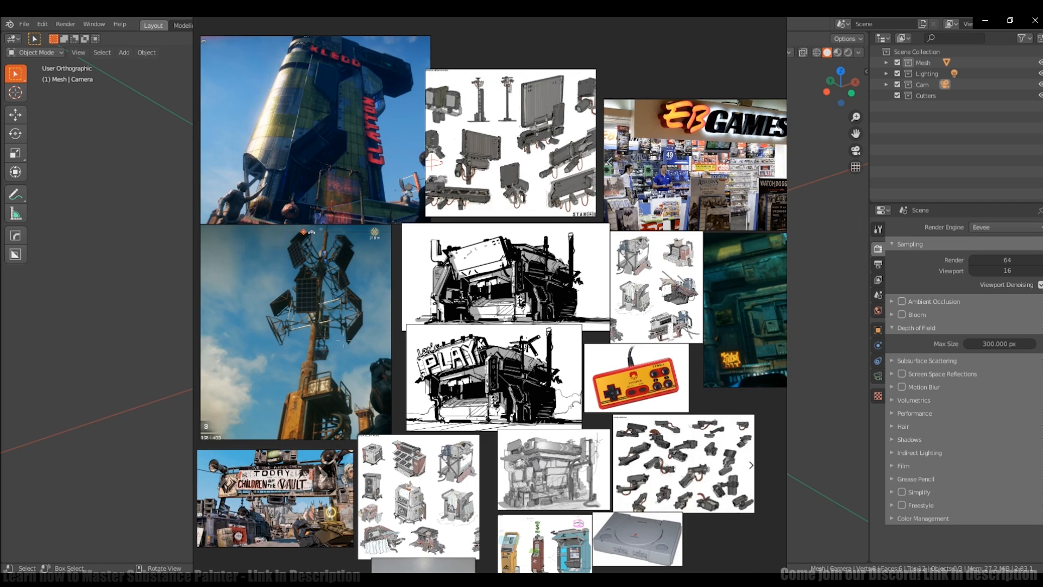
Step: Examine the two black-and-white game shop concept sketches, comparing the blank billboard version with the "Let's PLAY" version
scroll(478, 342, up, 5)
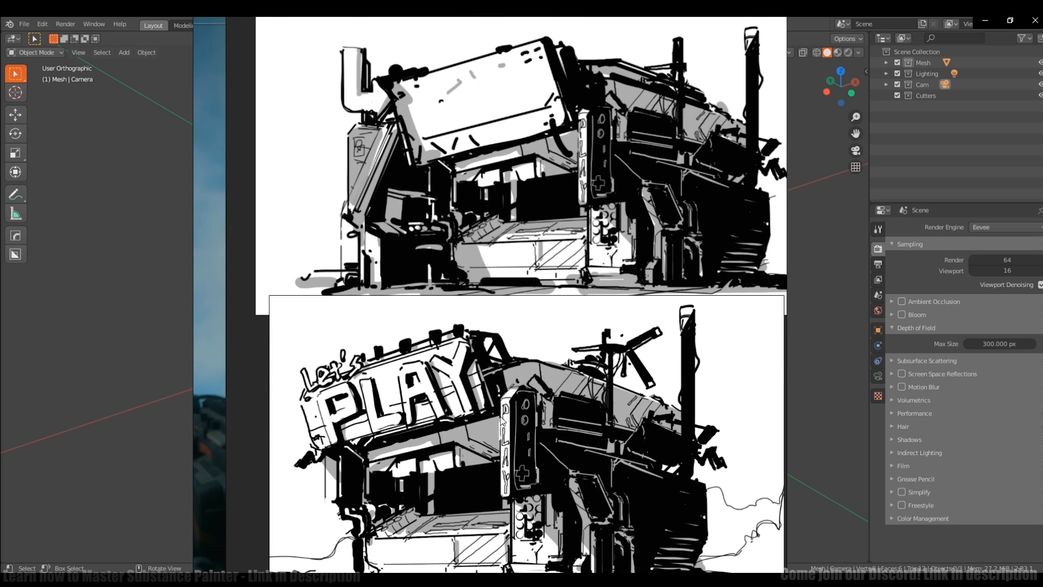
scroll(474, 402, down, 3)
middle_drag(471, 443, 457, 439)
click(483, 447)
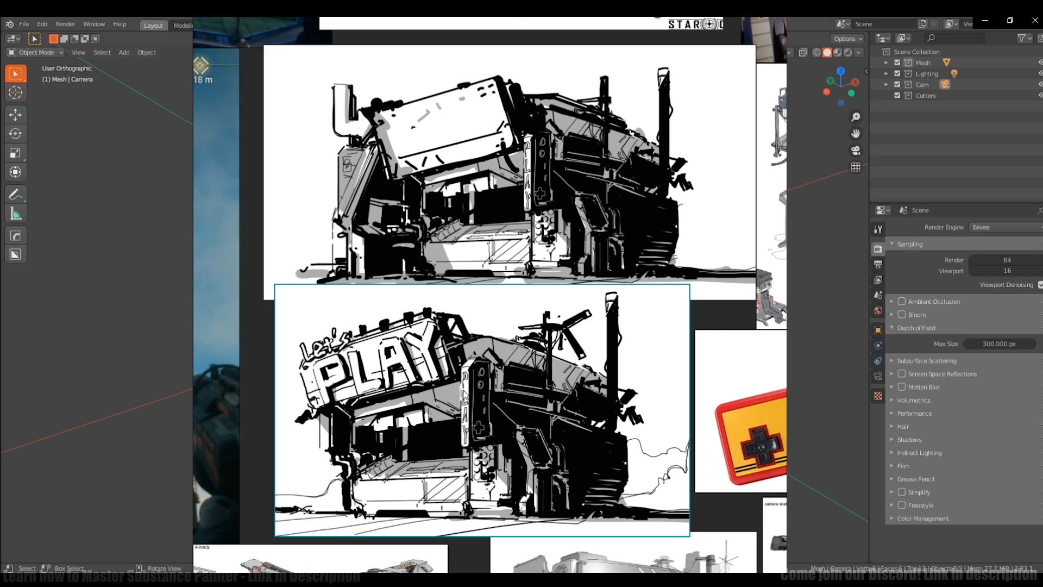
middle_drag(468, 420, 526, 411)
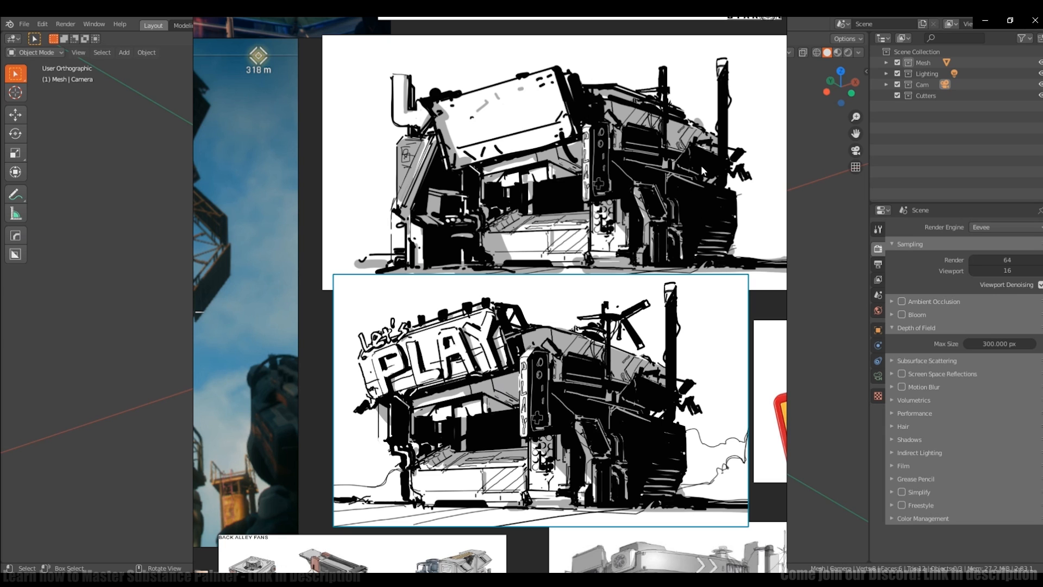
scroll(707, 276, up, 2)
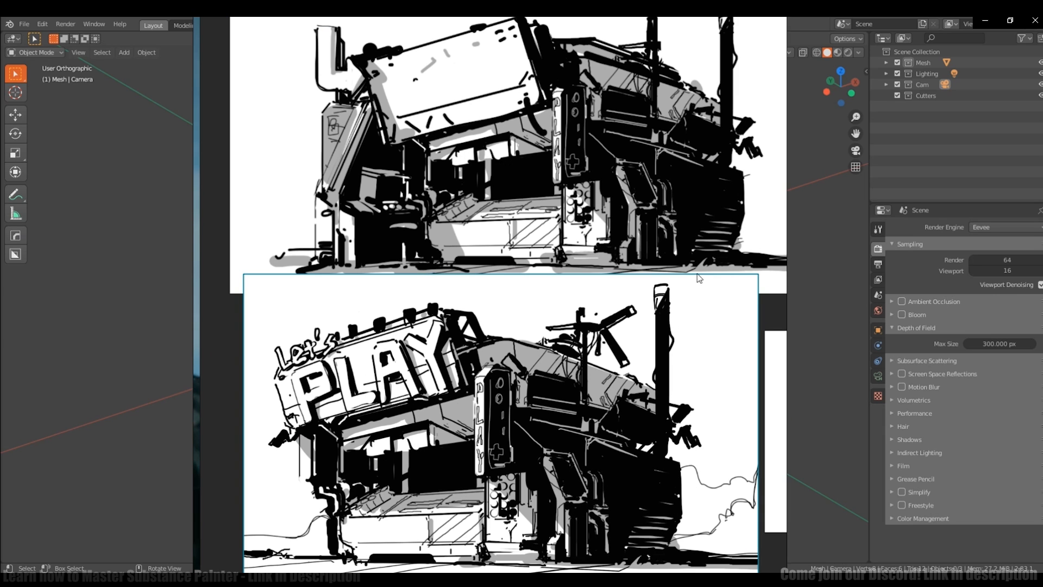
middle_drag(690, 289, 648, 418)
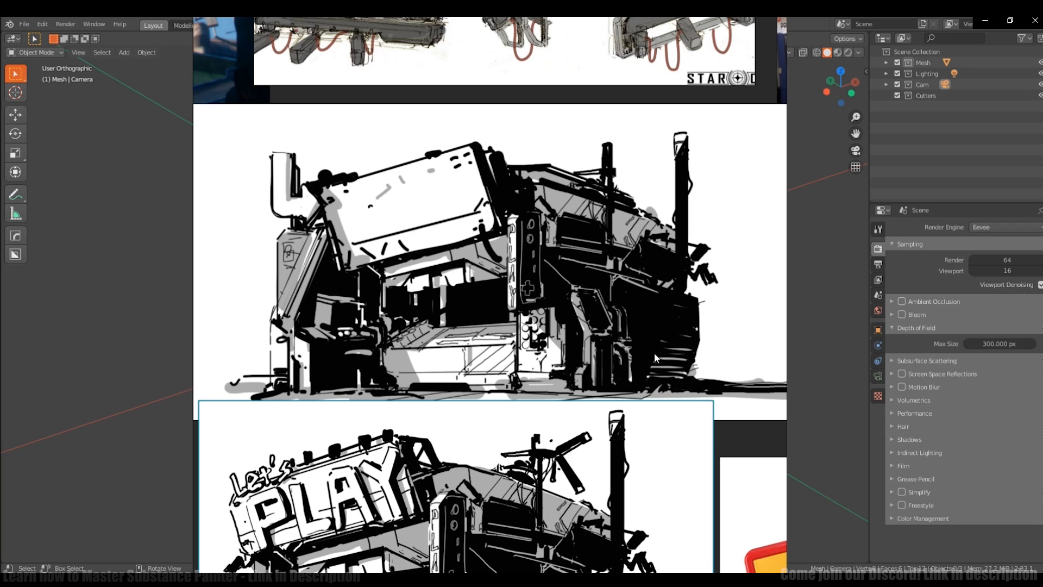
scroll(657, 358, down, 1)
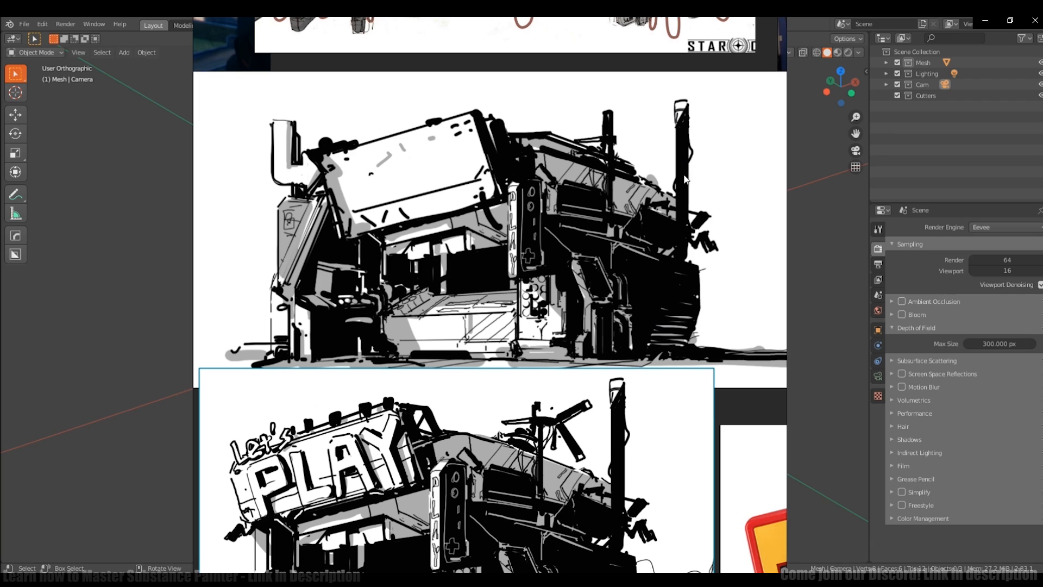
scroll(689, 278, down, 2)
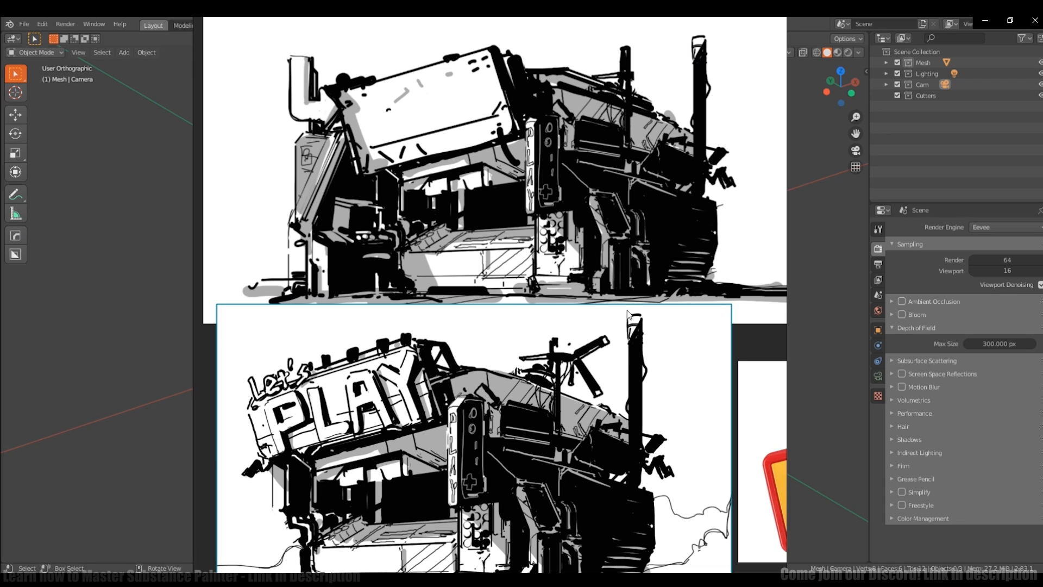
Step: Survey the whole reference board, looking at the red and yellow game controller, the teal alley image and the solar panel tower
scroll(595, 307, down, 5)
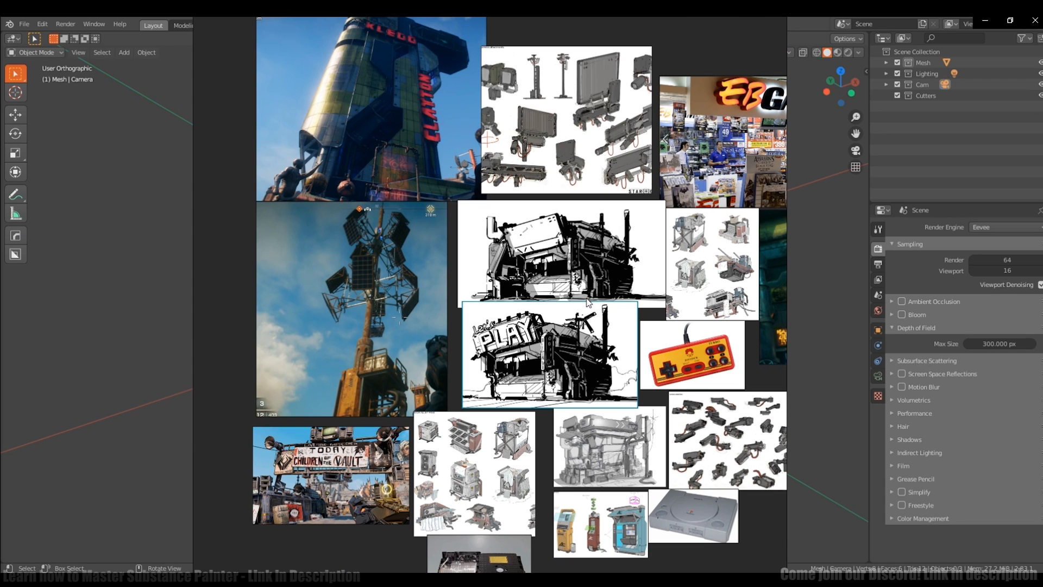
scroll(565, 313, up, 3)
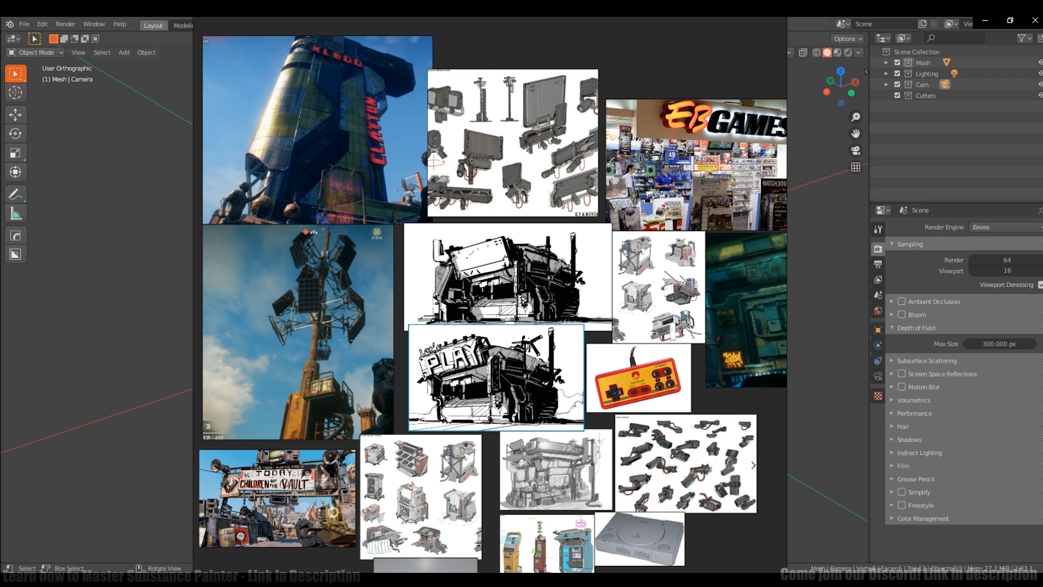
scroll(505, 451, down, 3)
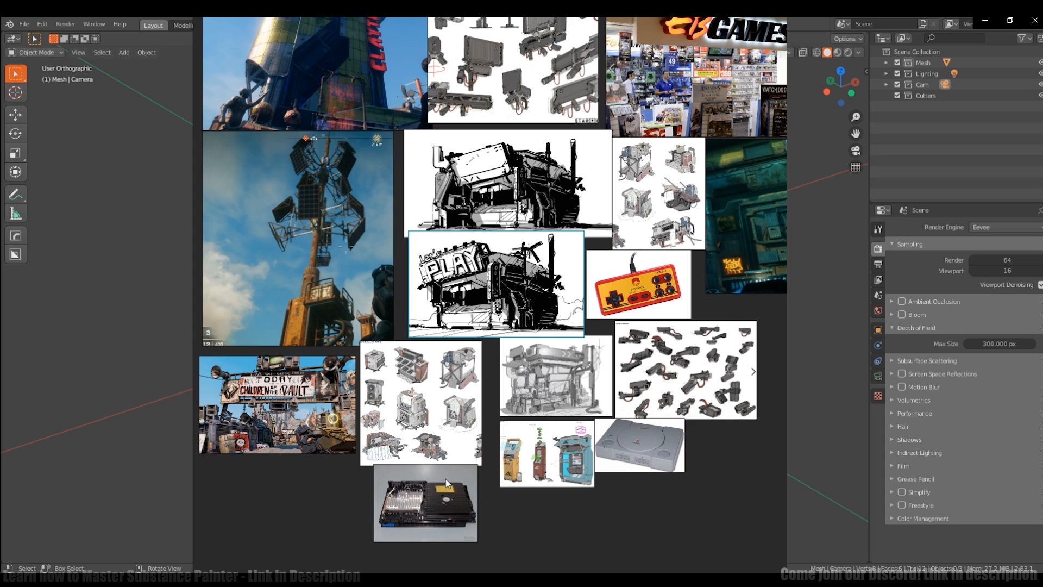
scroll(570, 272, up, 5)
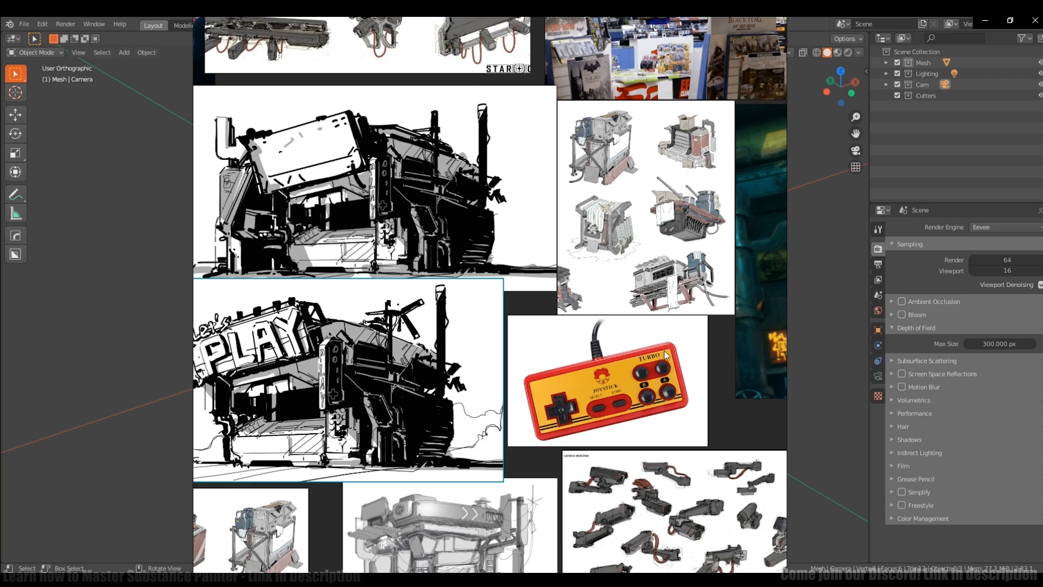
middle_drag(720, 368, 489, 455)
middle_drag(436, 433, 535, 457)
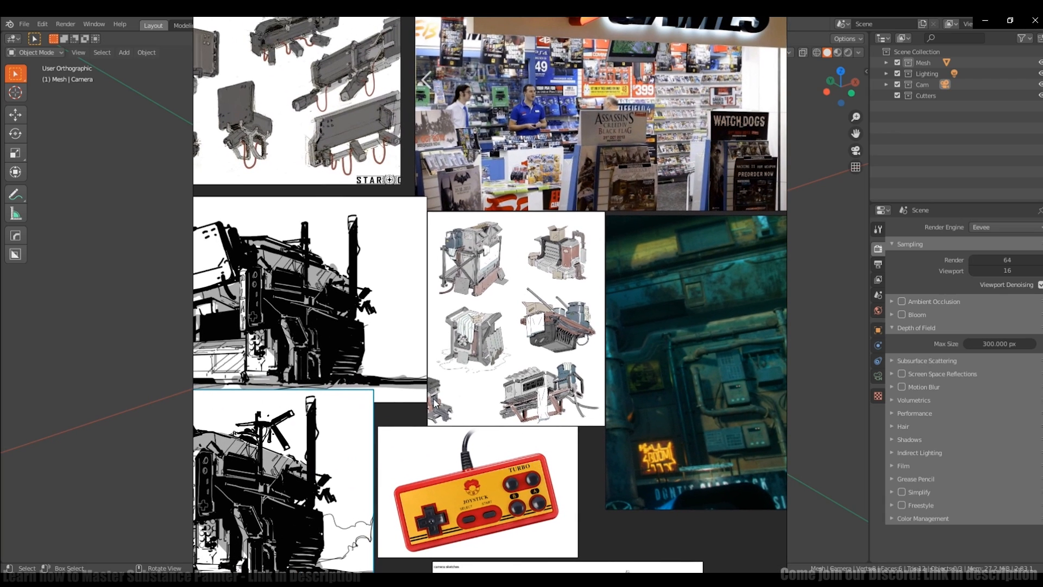
middle_drag(431, 398, 690, 335)
middle_drag(596, 372, 712, 334)
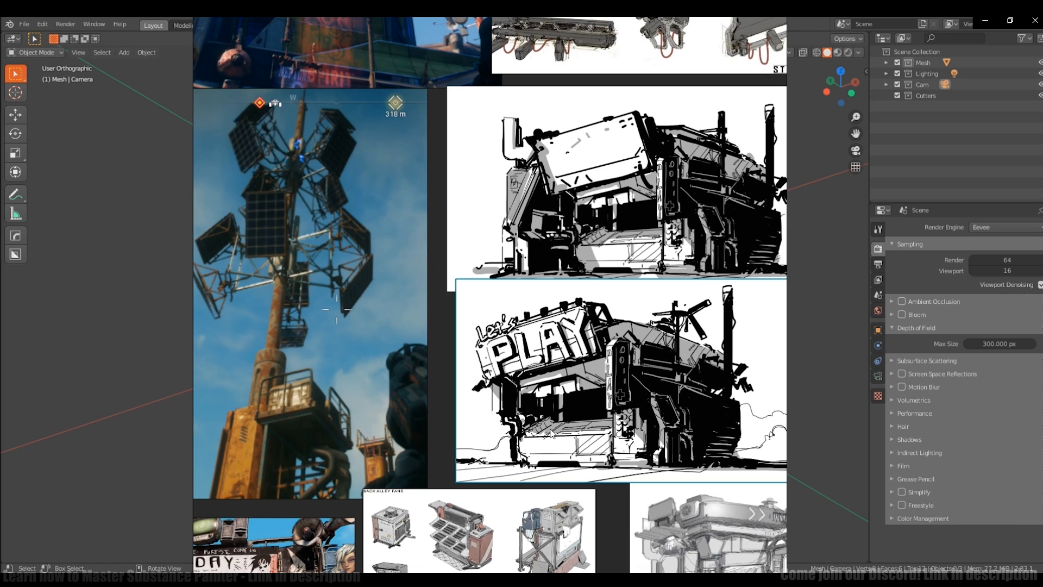
Step: Examine the "Children of the Vault" billboard reference closely, including its sign, frame, speakers and surrounding props
middle_drag(546, 452, 571, 433)
middle_drag(618, 414, 641, 289)
scroll(326, 358, up, 3)
middle_drag(418, 355, 521, 327)
scroll(511, 298, up, 1)
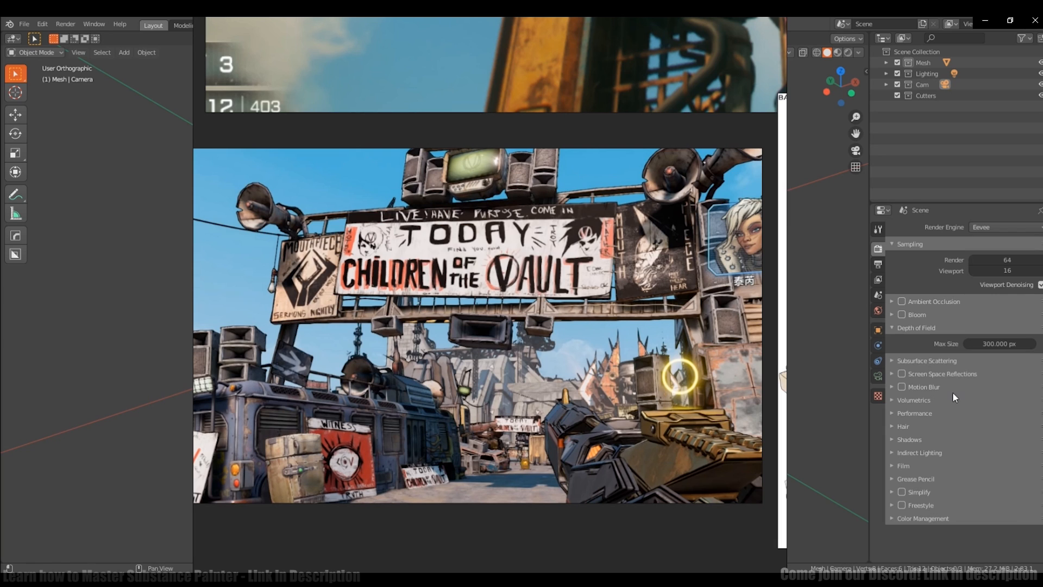
middle_drag(587, 391, 557, 389)
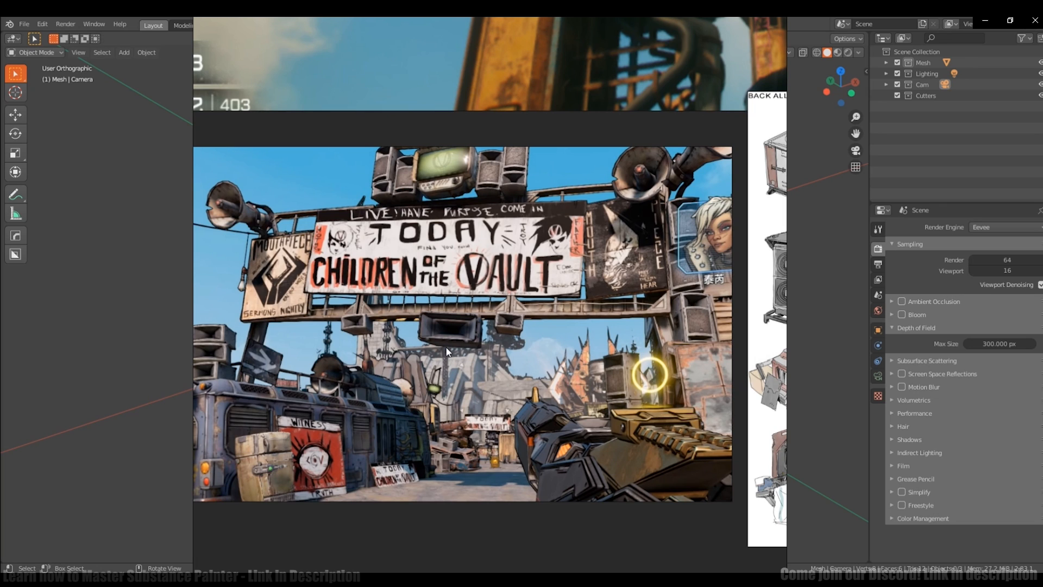
middle_drag(456, 382, 510, 367)
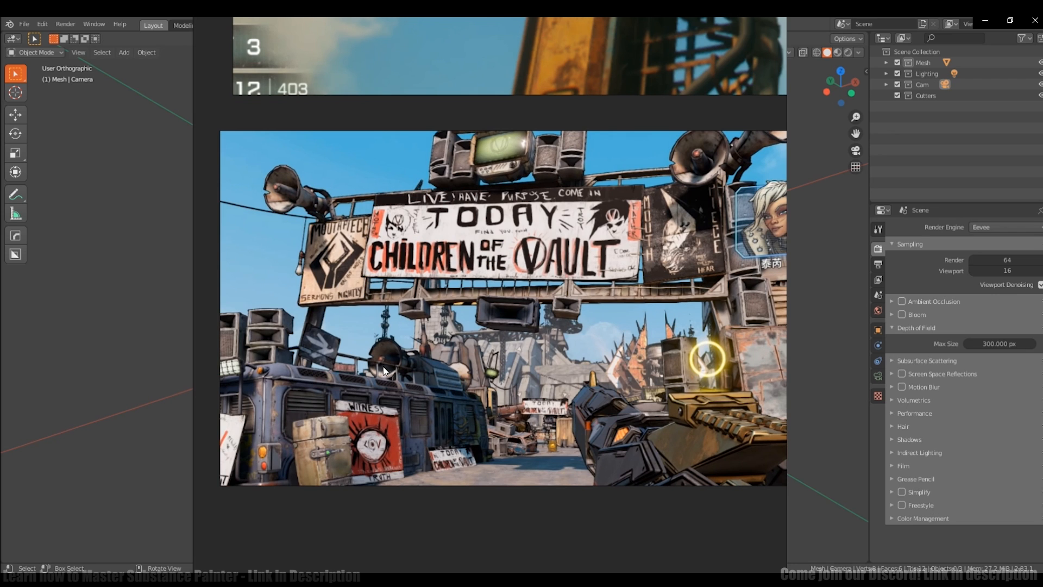
middle_drag(687, 345, 563, 399)
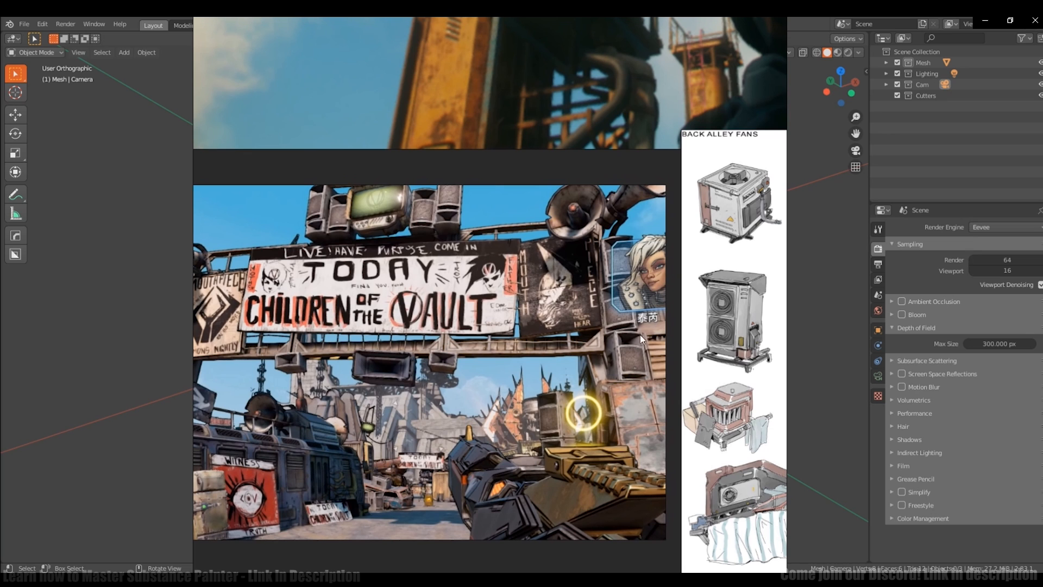
scroll(504, 415, up, 5)
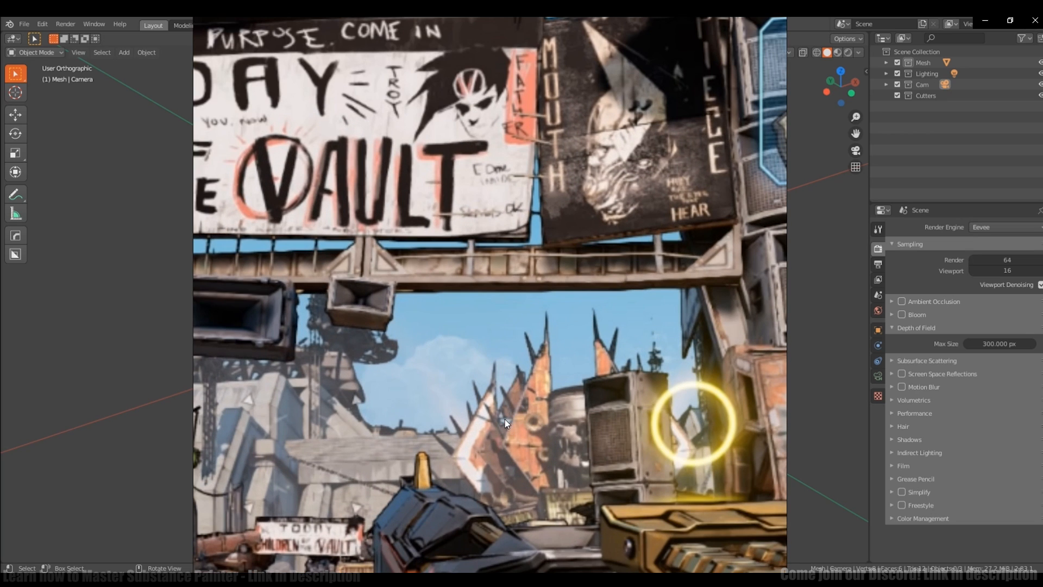
scroll(541, 389, down, 5)
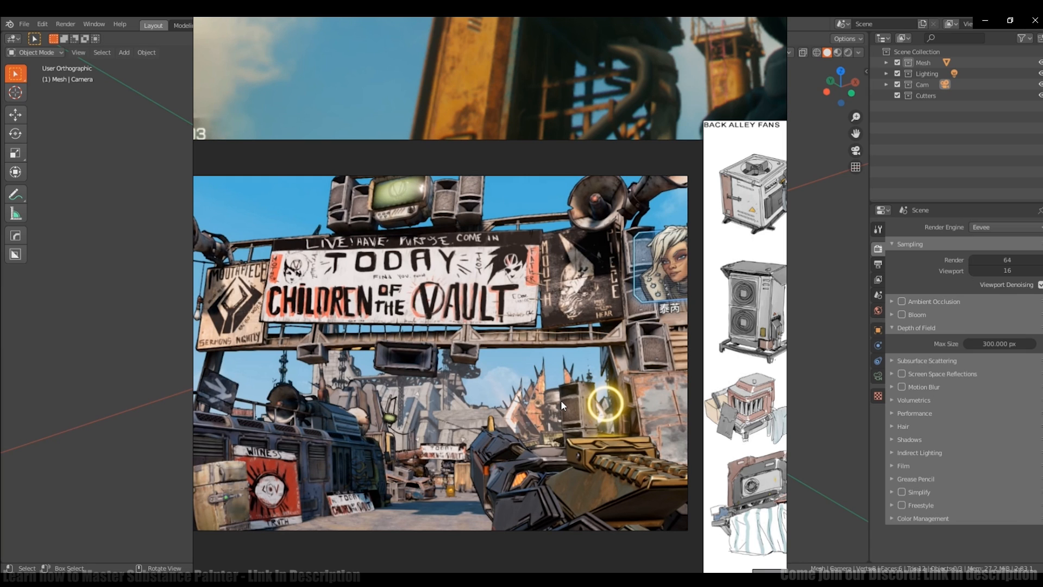
Step: Look over the back alley fans sheet, the grey shop sketch, the ATM kiosk concepts and the game console photo
middle_drag(553, 403, 380, 412)
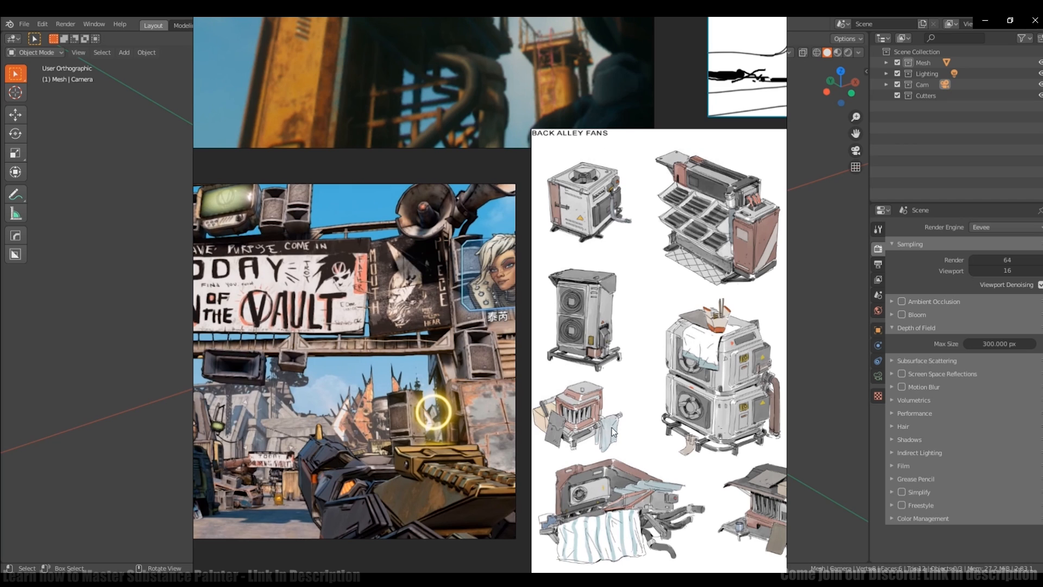
scroll(613, 432, down, 2)
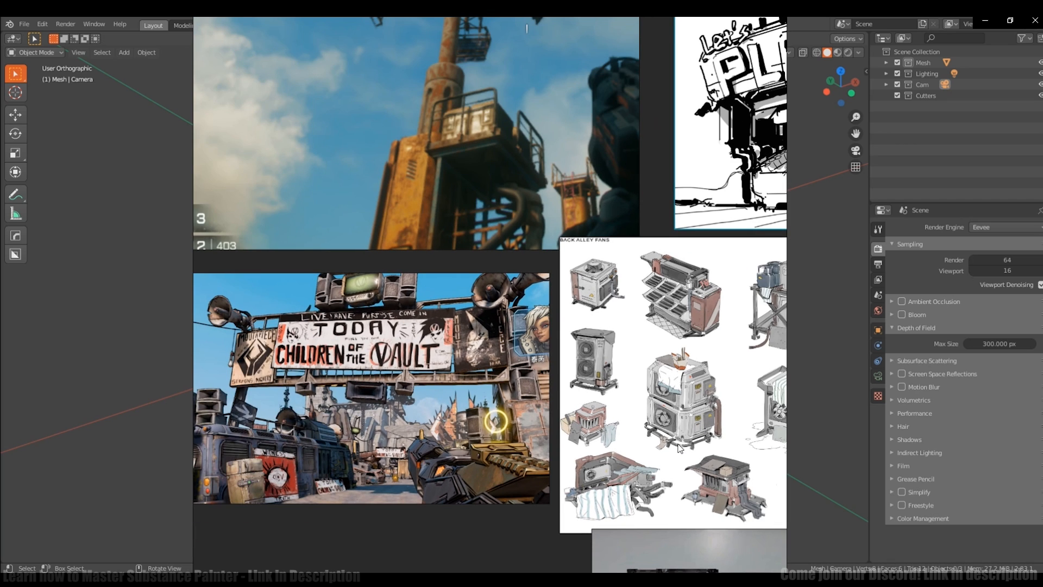
middle_drag(678, 444, 468, 321)
middle_drag(669, 349, 404, 362)
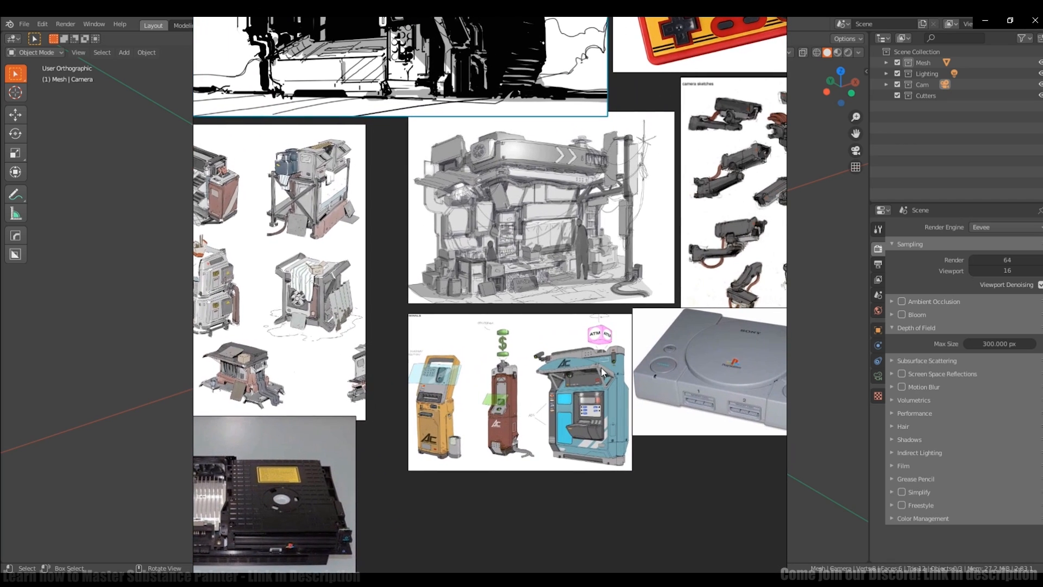
middle_drag(602, 373, 493, 362)
scroll(484, 378, up, 2)
scroll(484, 378, down, 1)
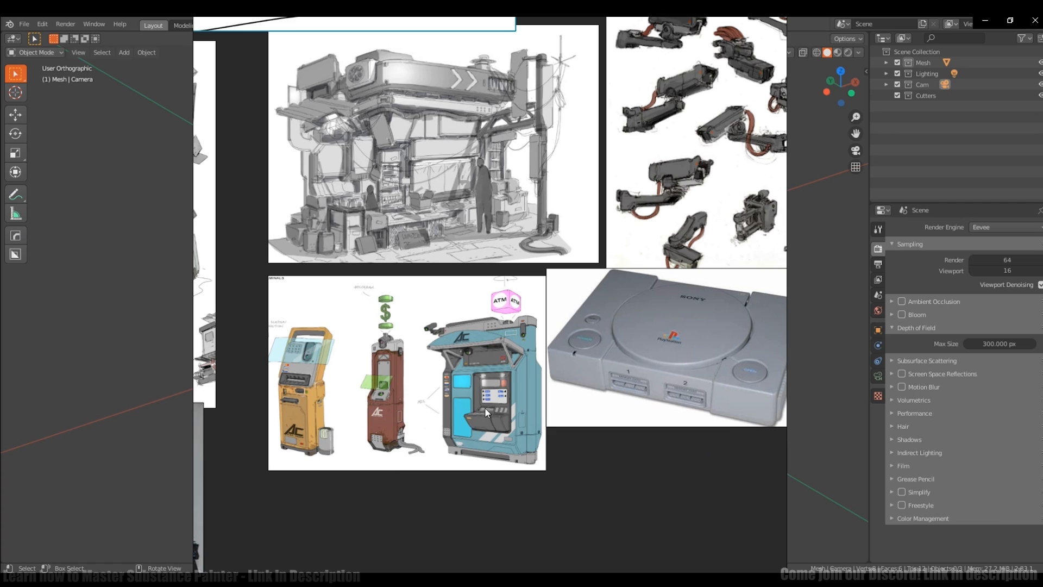
mouse_move(485, 410)
middle_down()
mouse_move(552, 345)
mouse_move(586, 374)
mouse_move(587, 415)
mouse_move(613, 488)
mouse_move(509, 410)
mouse_move(708, 428)
middle_up()
middle_drag(387, 416, 491, 424)
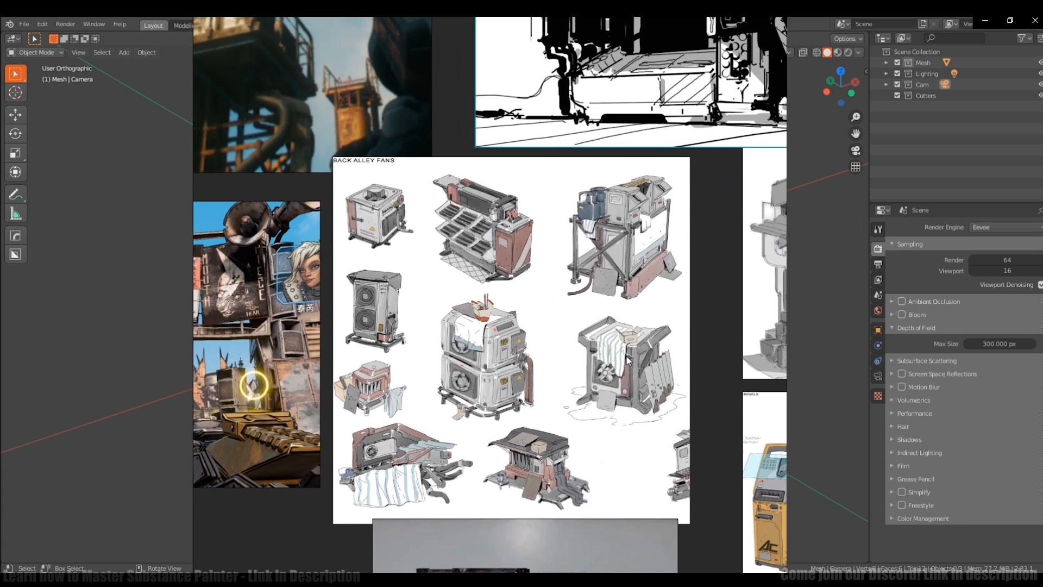
Step: Compare the two shop sketches with the surrounding controller, storefront and camera sketch references
mouse_move(473, 332)
middle_down()
mouse_move(636, 306)
mouse_move(413, 332)
mouse_move(643, 335)
mouse_move(472, 353)
mouse_move(204, 407)
mouse_move(408, 423)
middle_up()
mouse_move(489, 211)
middle_down()
mouse_move(502, 268)
mouse_move(491, 455)
middle_up()
scroll(491, 456, down, 2)
mouse_move(565, 480)
middle_down()
mouse_move(343, 465)
mouse_move(323, 516)
middle_up()
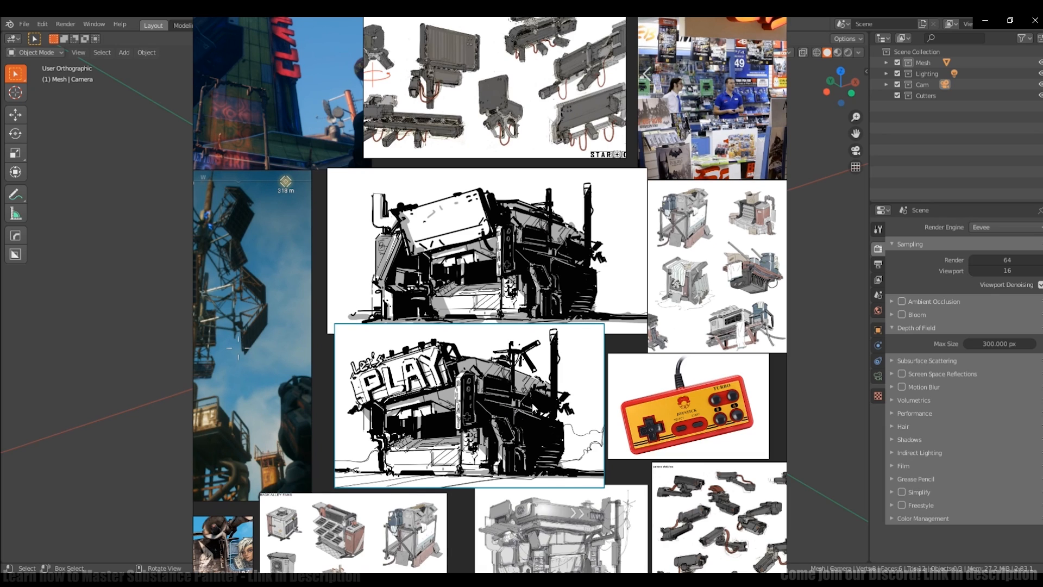
middle_drag(599, 421, 411, 430)
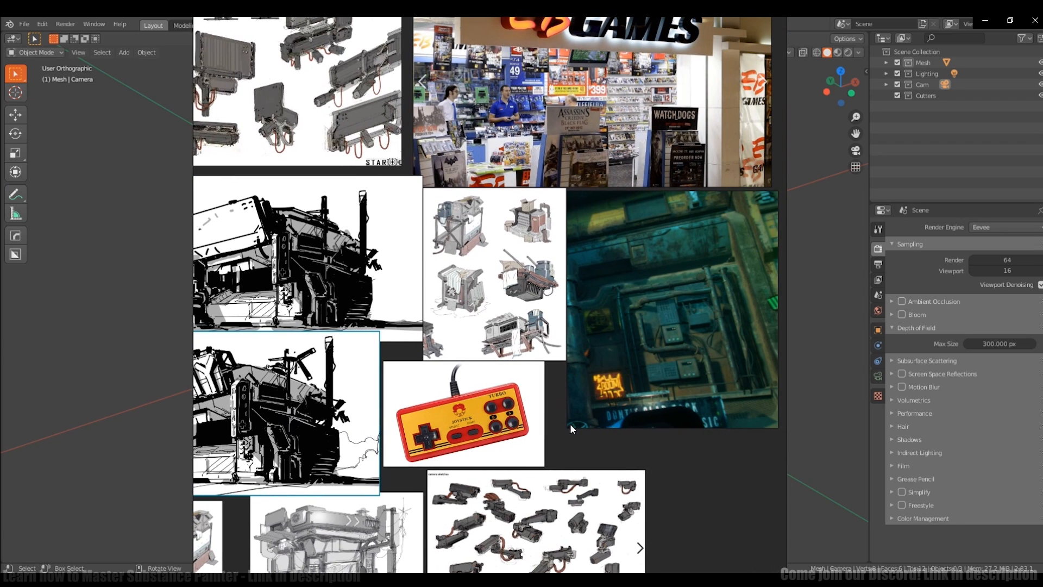
middle_drag(578, 423, 754, 433)
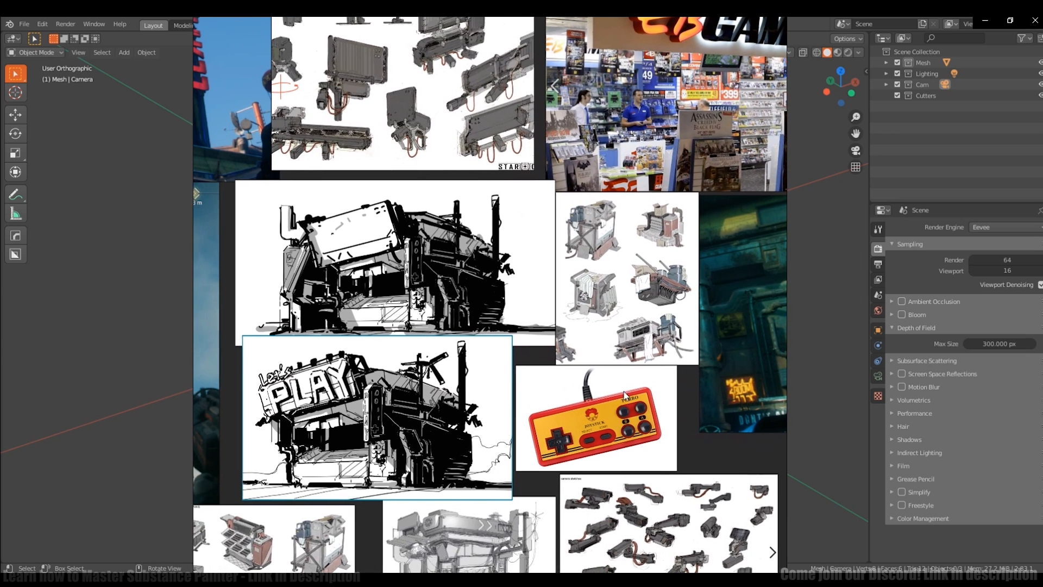
scroll(596, 409, up, 4)
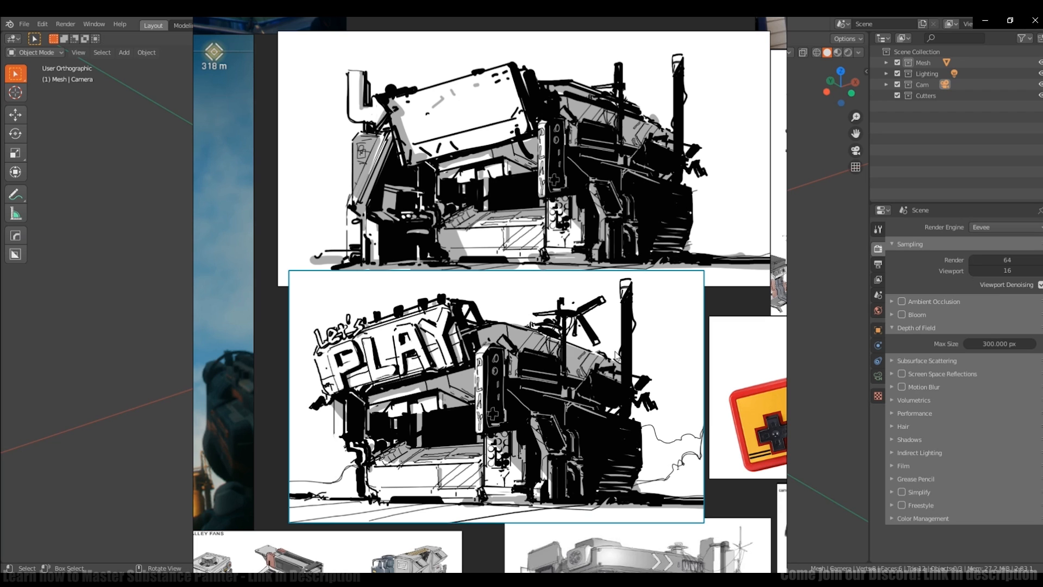
scroll(598, 286, down, 3)
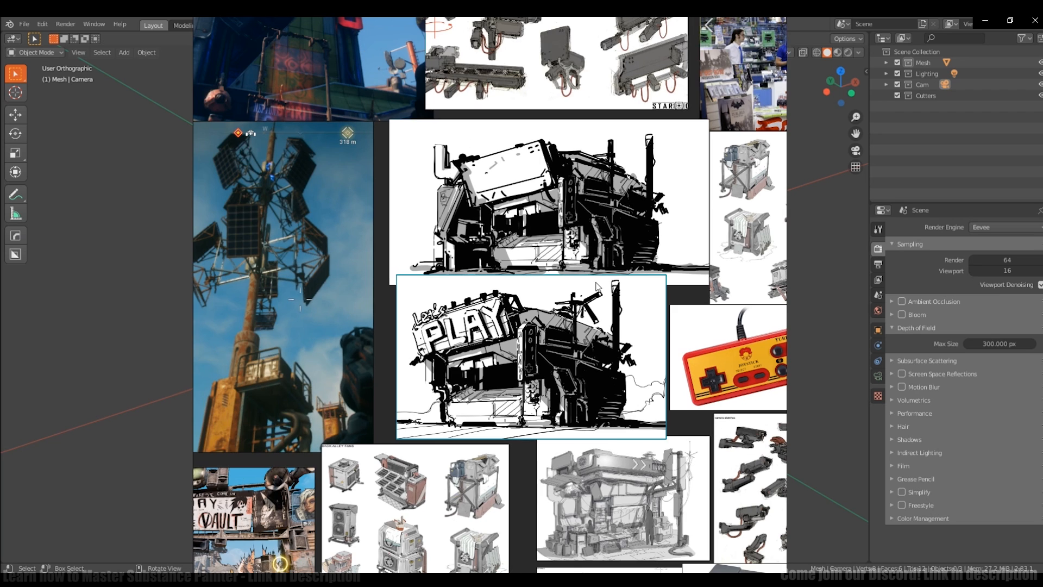
scroll(585, 307, up, 2)
middle_drag(569, 337, 383, 443)
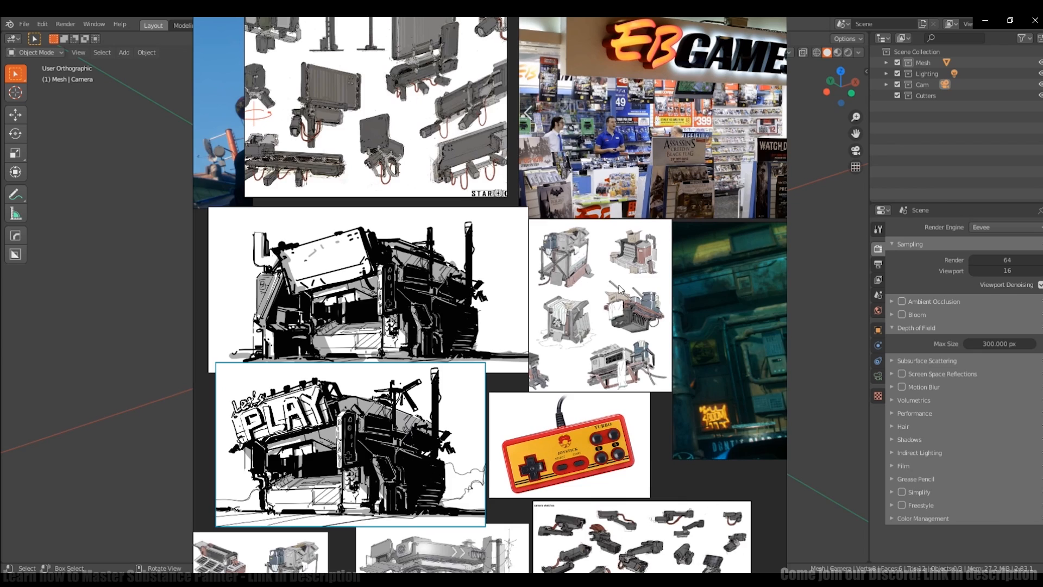
Step: Examine the EB Games storefront photo closely for its lit sign, shelves and display stands
middle_drag(694, 206, 543, 319)
scroll(542, 320, up, 2)
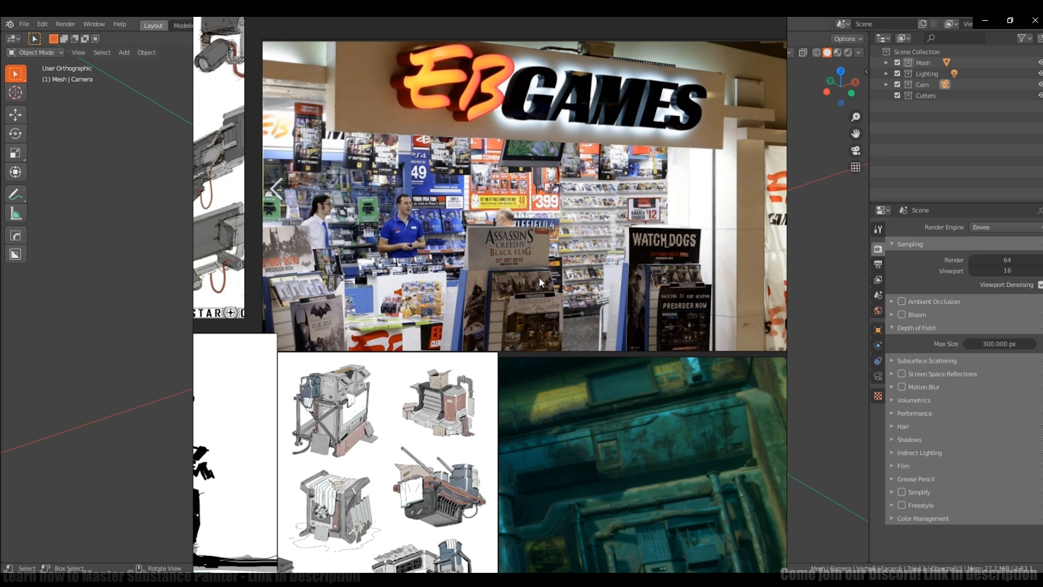
scroll(539, 276, up, 2)
middle_drag(524, 327, 589, 368)
scroll(589, 368, down, 2)
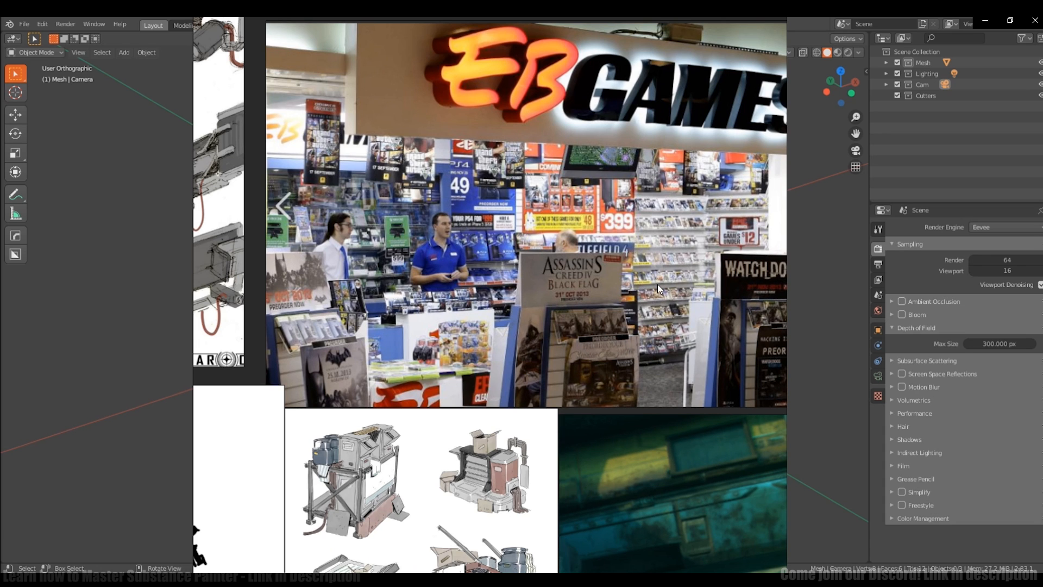
scroll(551, 331, down, 2)
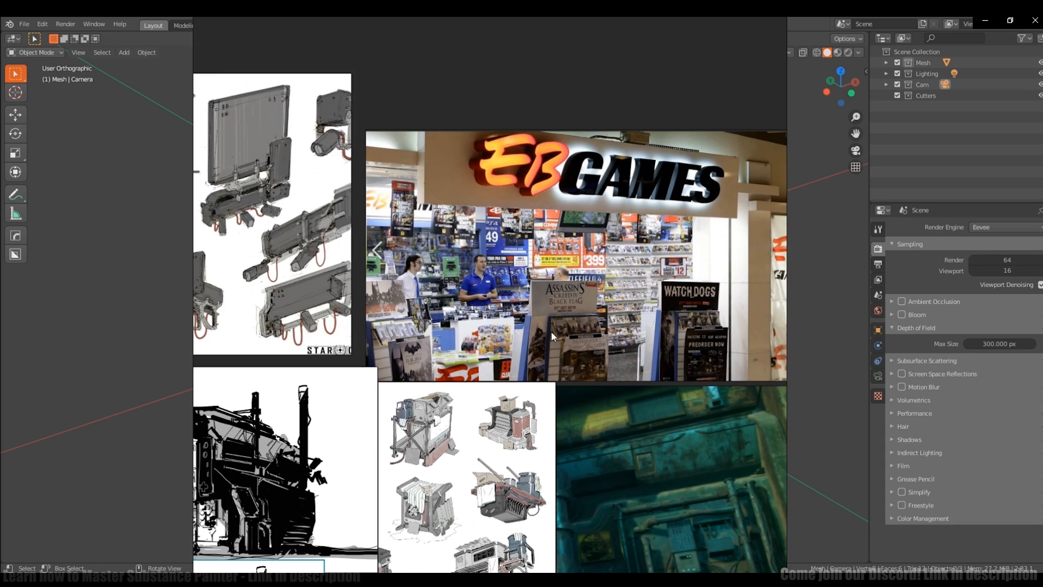
Step: Return to the overview of the reference board and move its window aside to uncover the Blender viewport
middle_drag(498, 431, 551, 264)
scroll(551, 265, down, 1)
scroll(550, 269, up, 2)
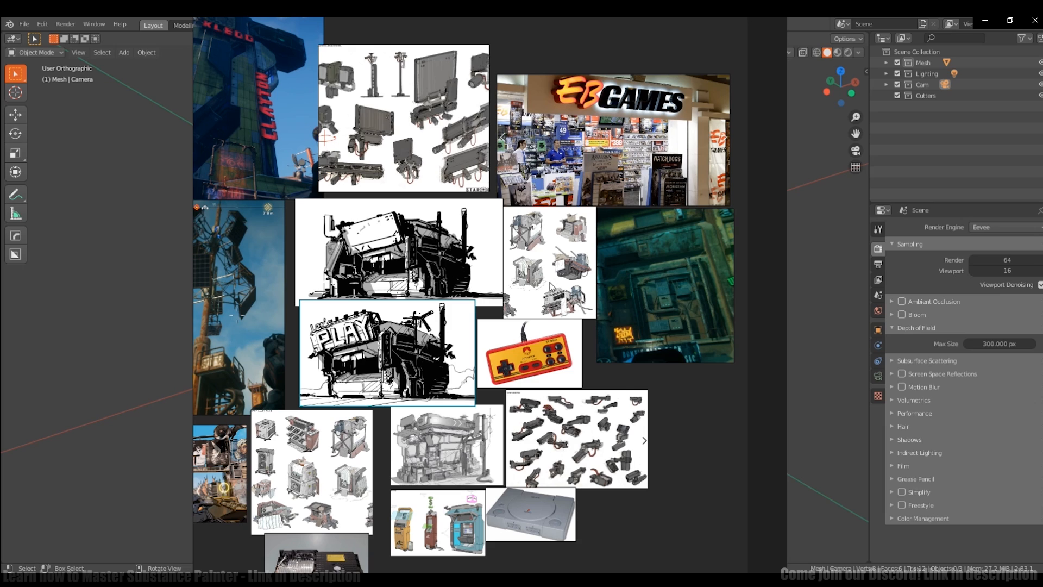
right_drag(397, 318, 1042, 303)
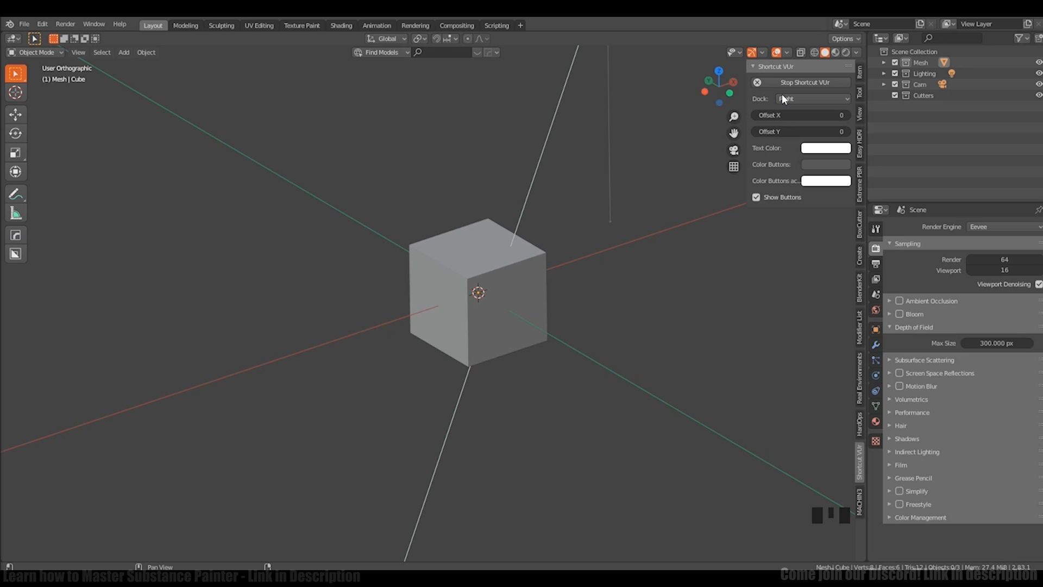
Step: Select the default cube and clear the add-on settings away from the viewport
middle_drag(651, 304, 612, 350)
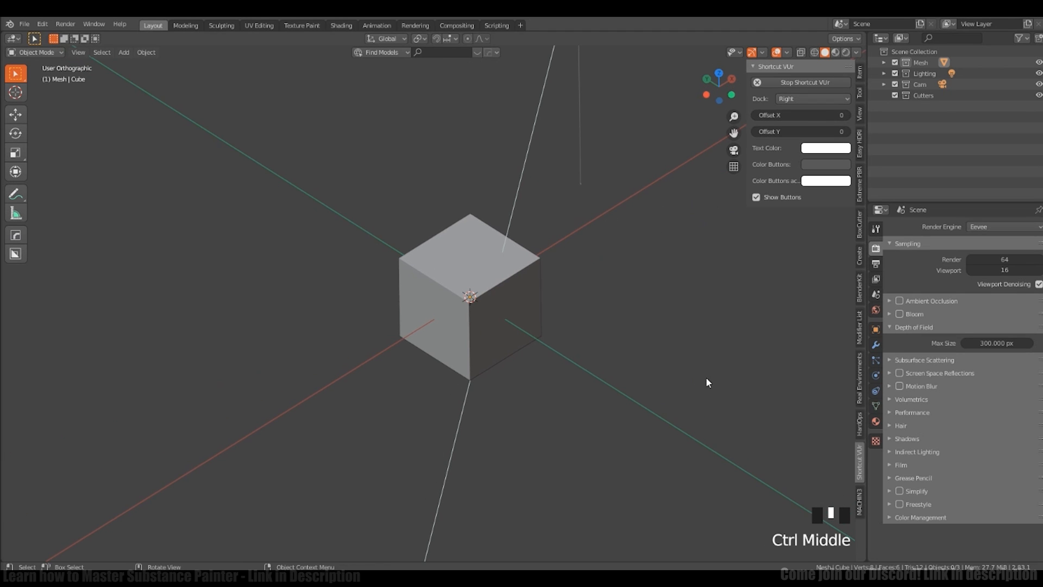
middle_drag(706, 376, 846, 515)
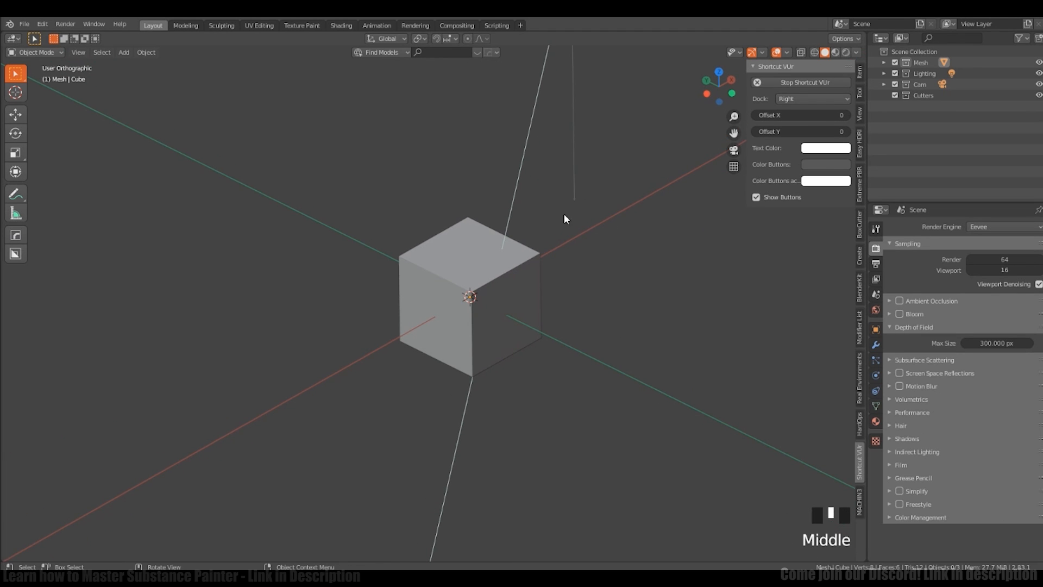
middle_drag(564, 219, 565, 303)
click(468, 292)
click(559, 316)
click(860, 72)
click(859, 91)
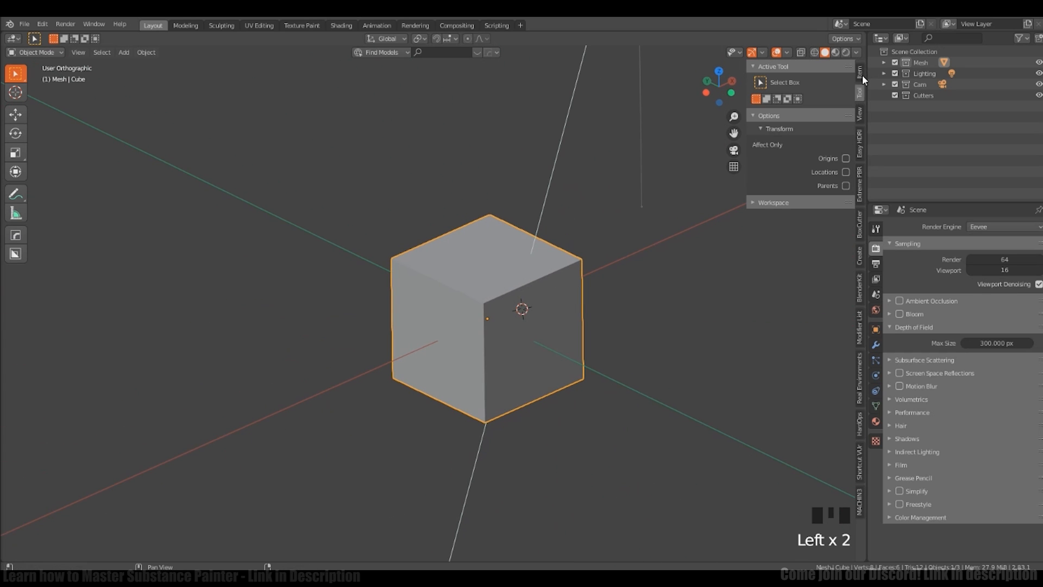
click(861, 74)
key(n)
Step: Scale the cube along the X and Y axes to form the broad rectangular footprint of the shop body
ctrl+middle_drag(545, 298, 592, 340)
key(s)
key(x)
click(565, 350)
key(s)
key(y)
click(573, 331)
key(s)
key(x)
click(608, 299)
key(s)
key(x)
click(603, 331)
key(s)
key(y)
click(582, 377)
Step: Adjust the shop body's height by scaling it along the Z axis
key(s)
key(z)
click(620, 302)
middle_drag(563, 317, 608, 234)
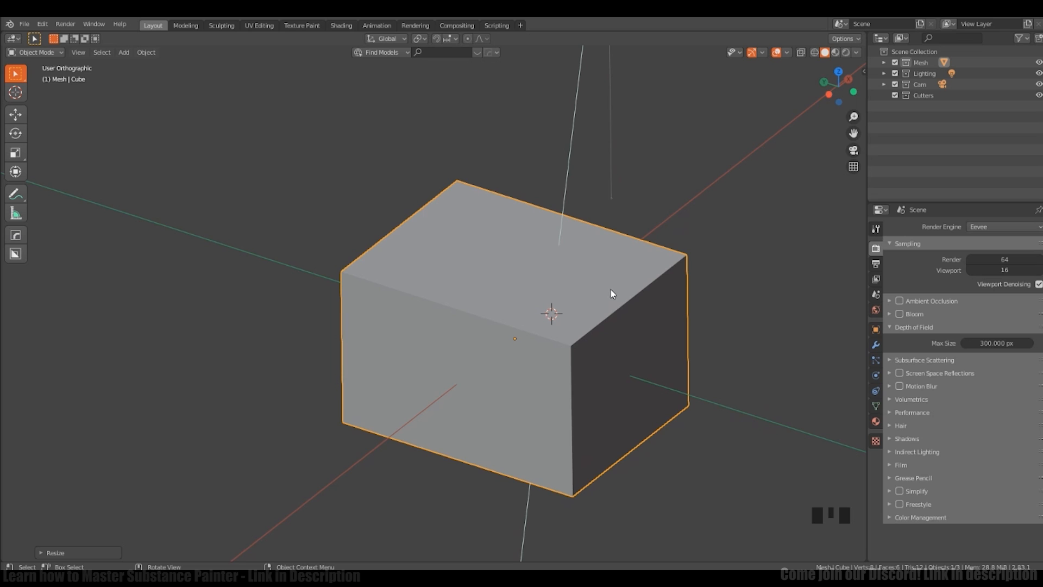
click(545, 384)
shift+middle_drag(545, 384, 594, 338)
Step: Extrude the shop body's top face in place and scale it outward by about 1.3 to form a roof overhang
key(Tab)
click(595, 308)
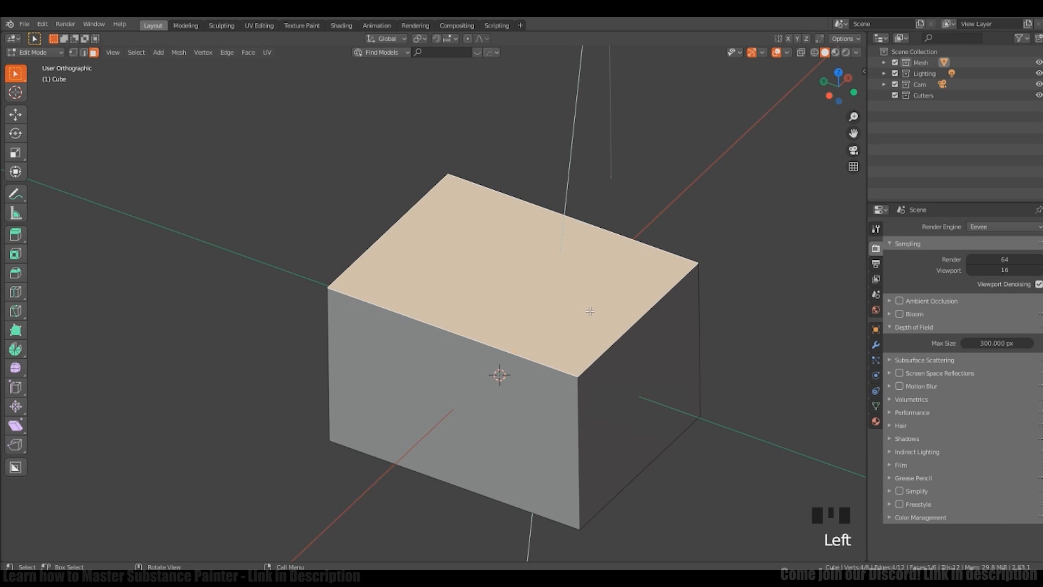
key(e)
middle_click(664, 291)
key(s)
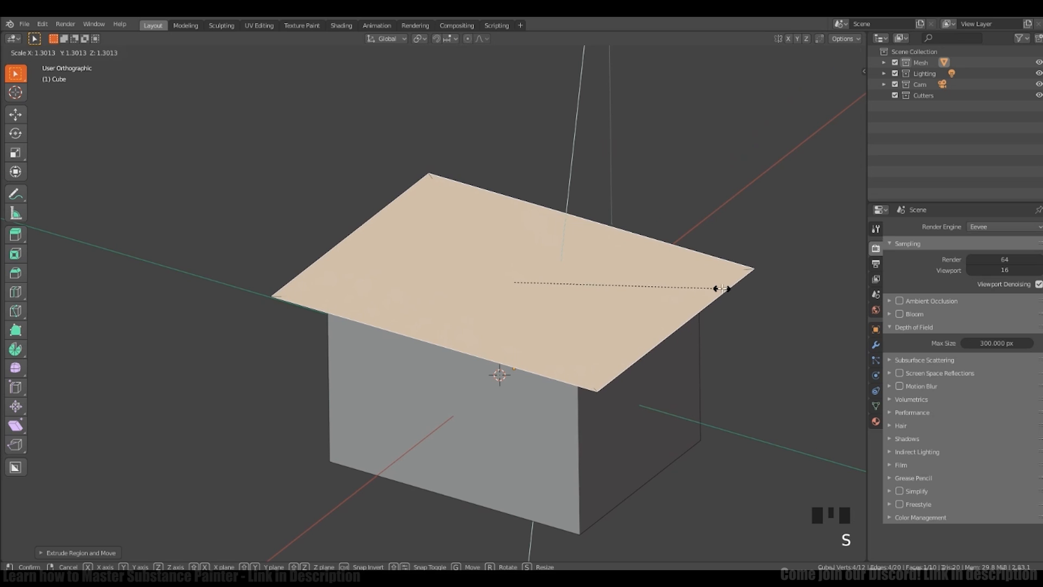
click(664, 292)
Step: Extrude the enlarged top face upward about 1.2 m to form a thick roof block
key(e)
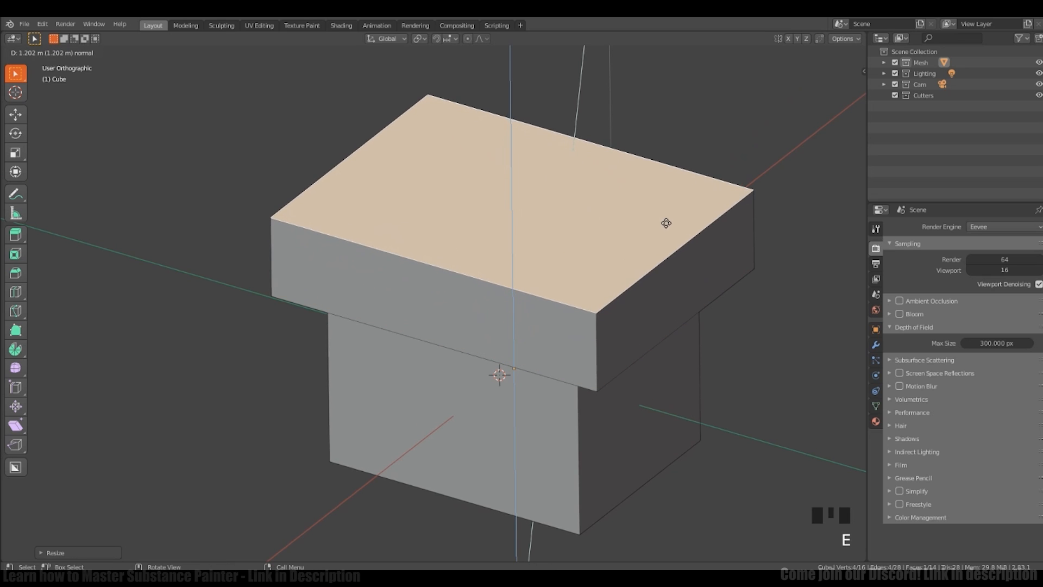
click(666, 224)
middle_drag(666, 223, 626, 308)
middle_drag(673, 293, 697, 276)
ctrl+middle_drag(591, 348, 577, 308)
key(a)
key(a)
key(a)
click(657, 343)
shift+click(624, 325)
key(alt+a)
click(679, 322)
shift+right_click(568, 312)
scroll(568, 312, up, 4)
scroll(570, 312, down, 1)
Step: Move the roof block's front face along the X axis so that it overhangs the front wall only slightly
click(629, 267)
alt+middle_drag(629, 268, 677, 291)
key(g)
key(x)
click(666, 265)
key(g)
key(x)
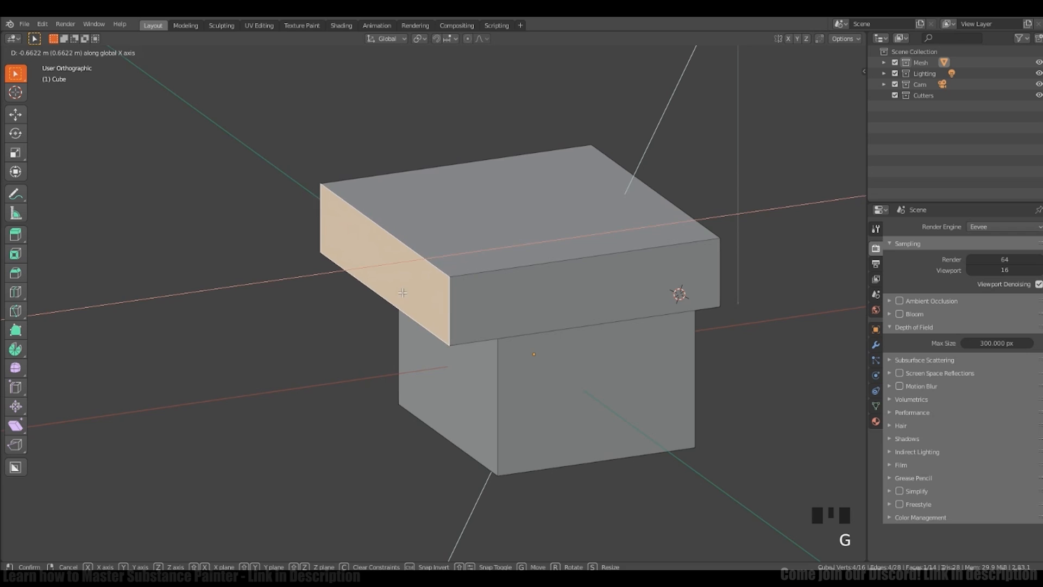
click(543, 280)
alt+middle_drag(544, 280, 591, 277)
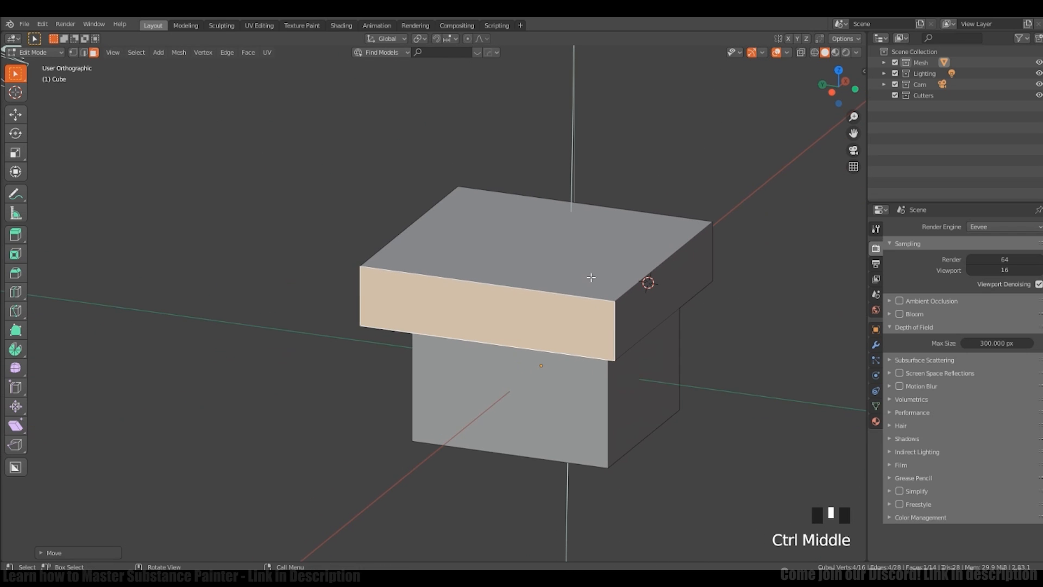
middle_drag(643, 223, 560, 354)
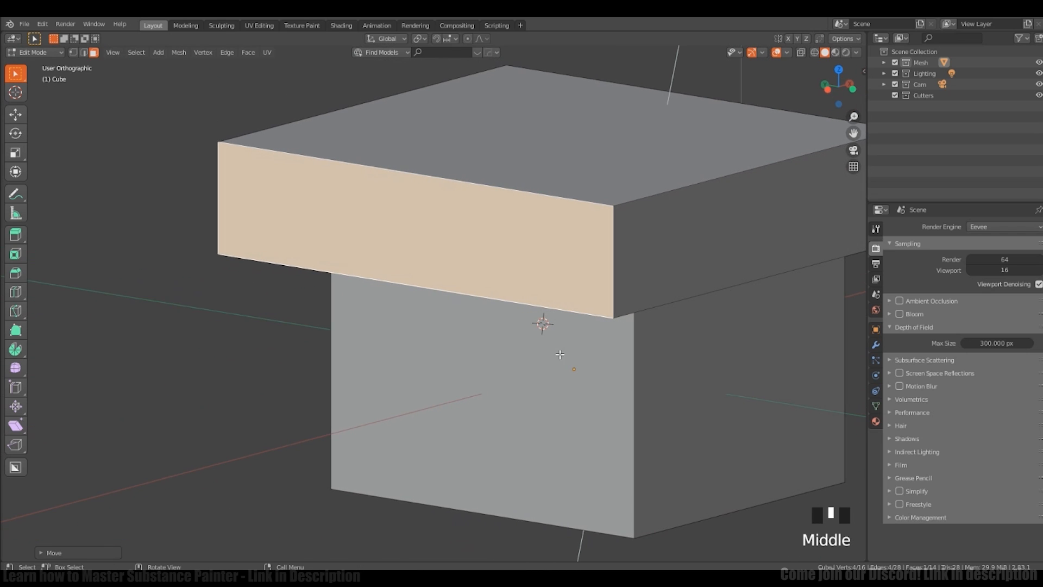
ctrl+middle_drag(598, 324, 590, 305)
ctrl+middle_drag(590, 304, 621, 317)
Step: Add a horizontal loop cut around the shop body and slide it slightly below the middle of the walls
click(599, 319)
key(Tab)
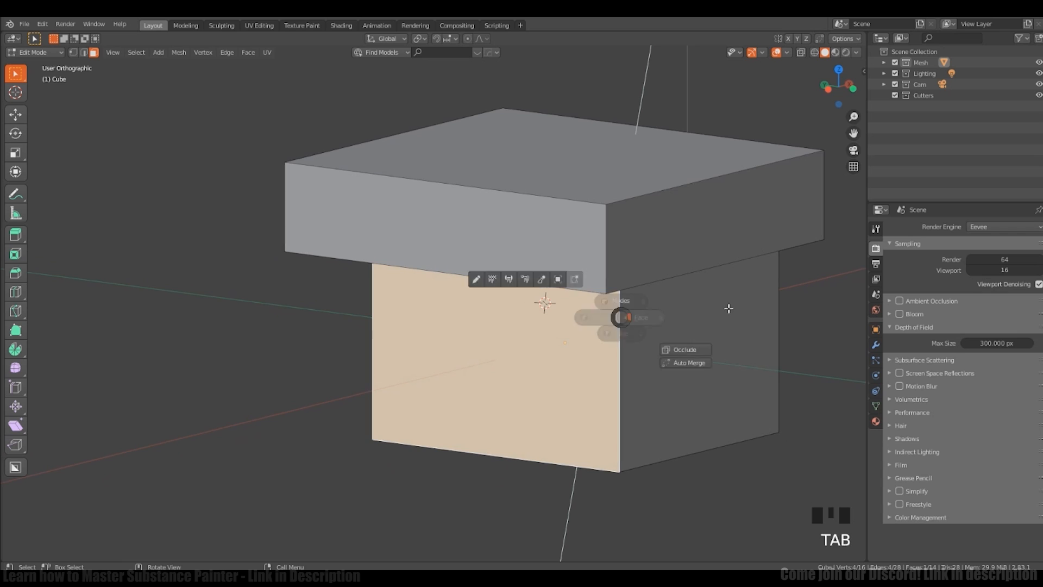
middle_drag(548, 348, 580, 332)
key(ctrl+r)
click(637, 357)
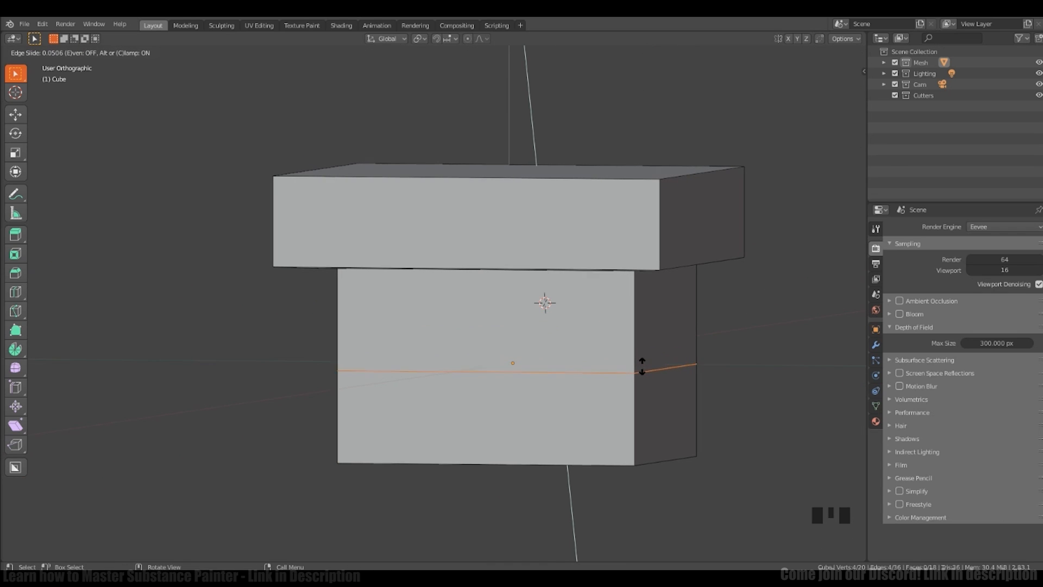
click(641, 374)
Step: Add a centred vertical loop cut through body and roof, plus a mirrored pair of loops close to both side walls
middle_drag(641, 228, 490, 291)
key(ctrl+r)
click(468, 257)
right_click(468, 261)
key(ctrl+shift+r)
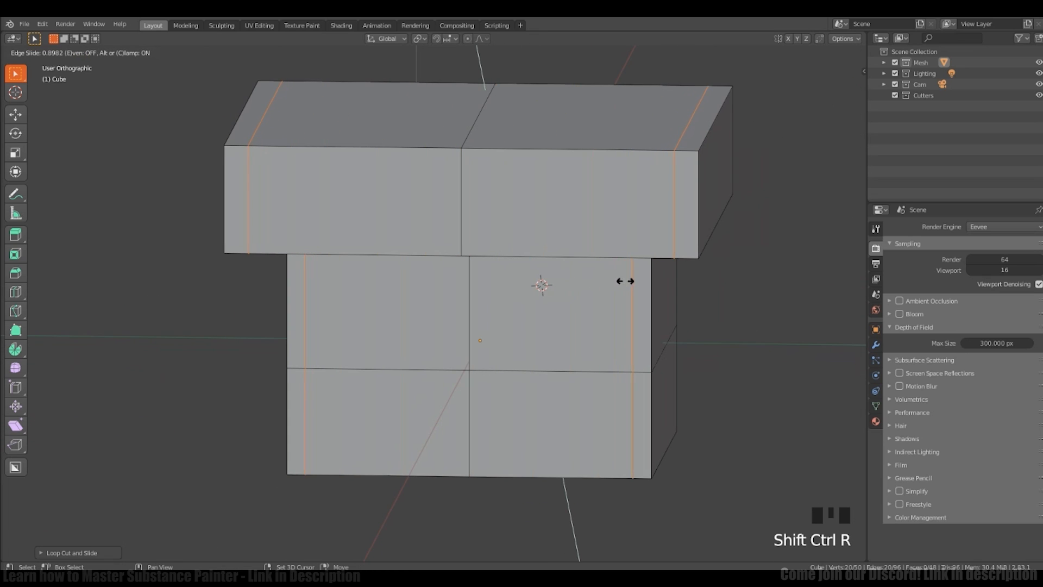
middle_drag(629, 283, 469, 321)
Step: Dissolve the centred vertical edge loop running through the roof and body
alt+shift+click(477, 305)
alt+shift+click(477, 305)
alt+shift+click(477, 305)
alt+shift+click(458, 322)
alt+shift+click(458, 322)
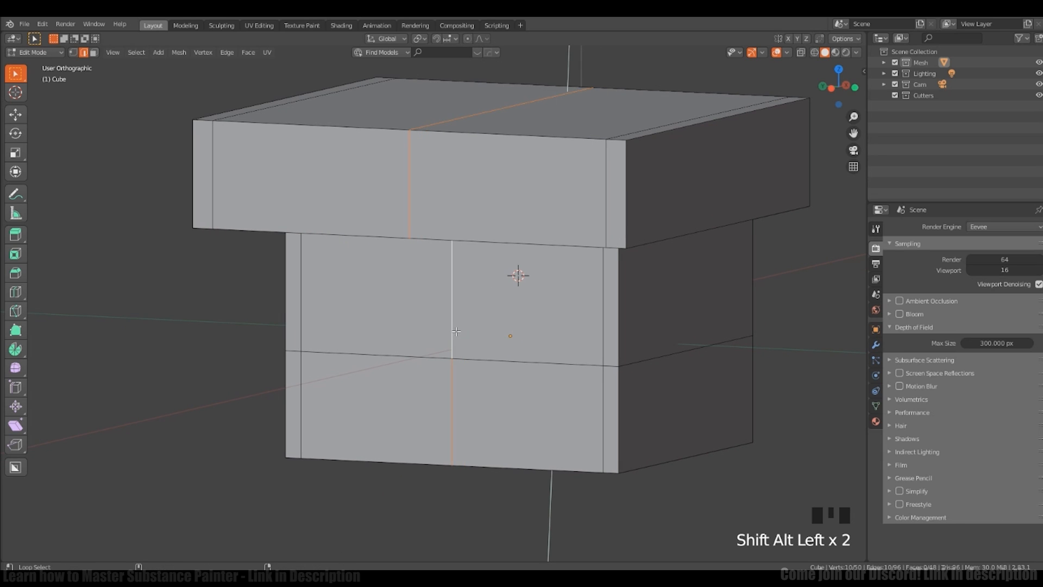
key(ctrl+x)
shift+middle_drag(494, 289, 464, 323)
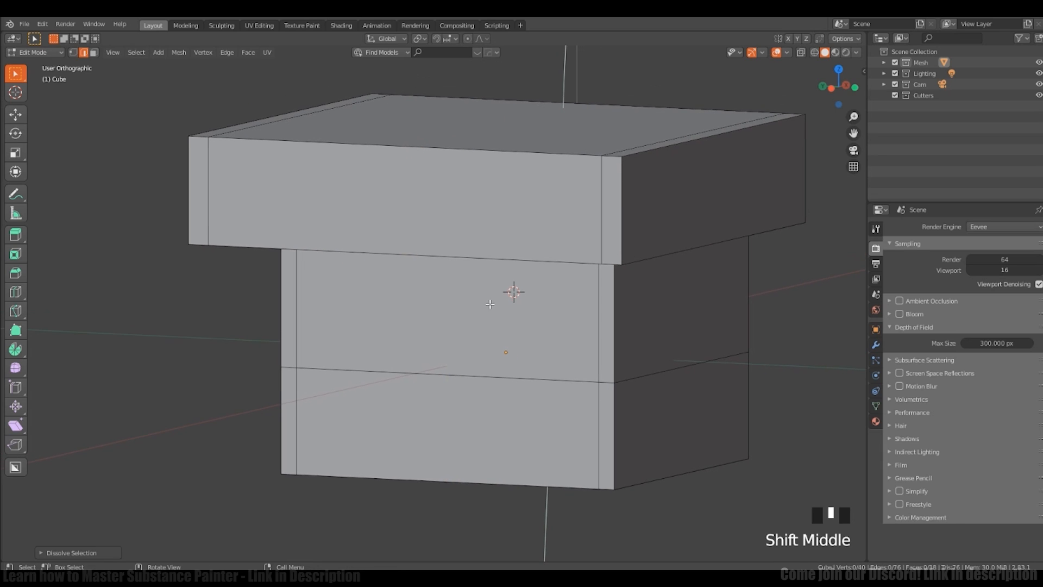
Step: Extrude the large upper face of the front wall inward to hollow out the shop opening
key(Tab)
click(489, 310)
key(e)
click(613, 284)
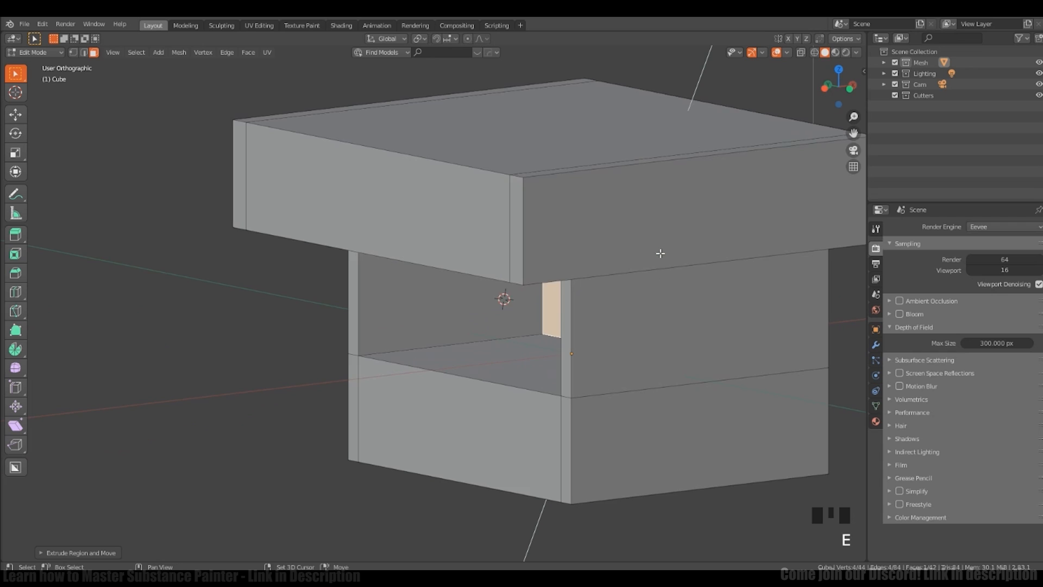
Step: Move the recessed back face of the opening about 0.8 m along the X axis, leaving a thin rear wall
alt+middle_drag(659, 250, 449, 331)
key(g)
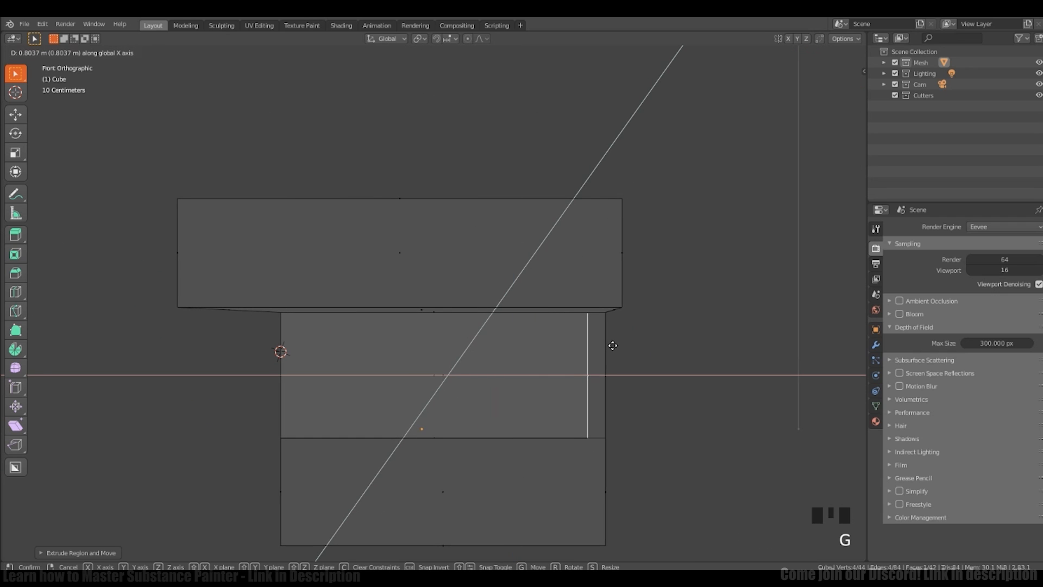
click(612, 345)
middle_drag(612, 344, 435, 321)
key(a)
key(a)
key(a)
shift+right_click(490, 315)
click(662, 299)
shift+middle_drag(662, 300, 642, 286)
Step: Dissolve the unneeded edges running around the roof block near one of its sides
key(2)
click(629, 335)
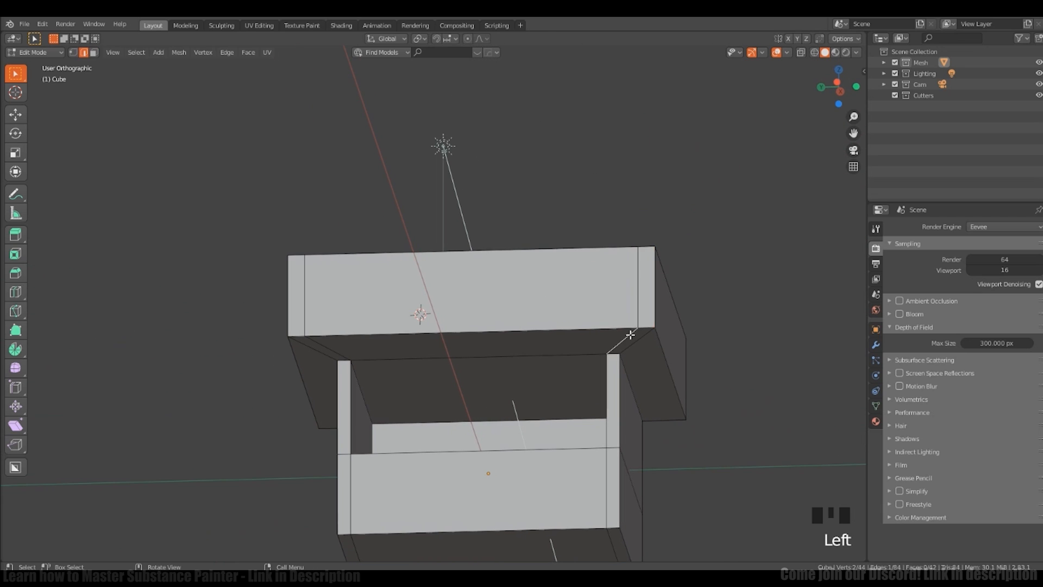
middle_drag(628, 335, 549, 364)
middle_drag(669, 261, 576, 287)
ctrl+click(429, 358)
middle_drag(428, 358, 493, 356)
shift+click(483, 386)
shift+click(623, 288)
shift+click(620, 327)
shift+click(441, 262)
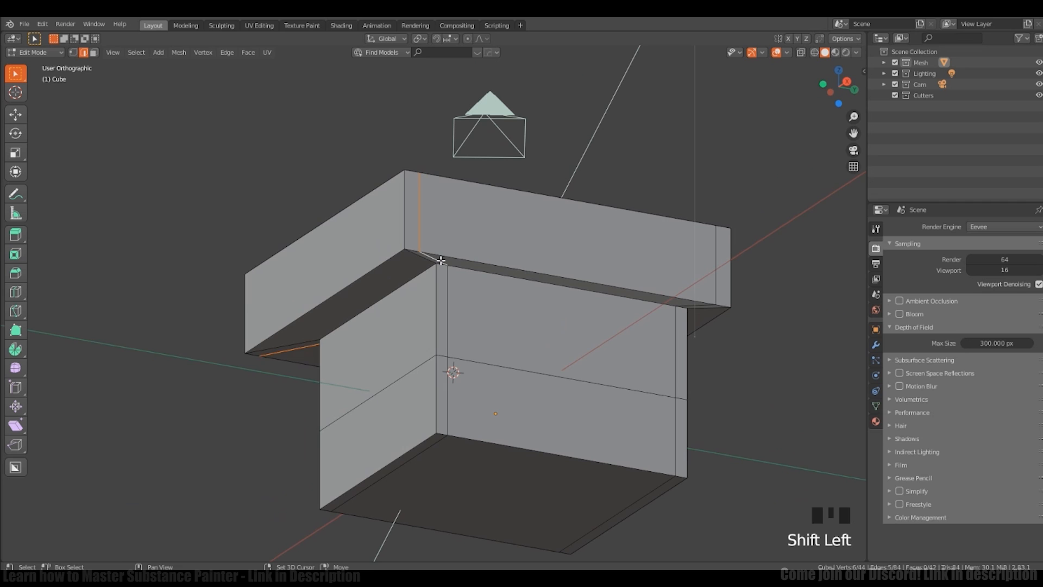
key(ctrl+x)
Step: Dissolve the matching unneeded edges around the opposite side of the roof block
middle_drag(443, 263, 736, 252)
click(470, 356)
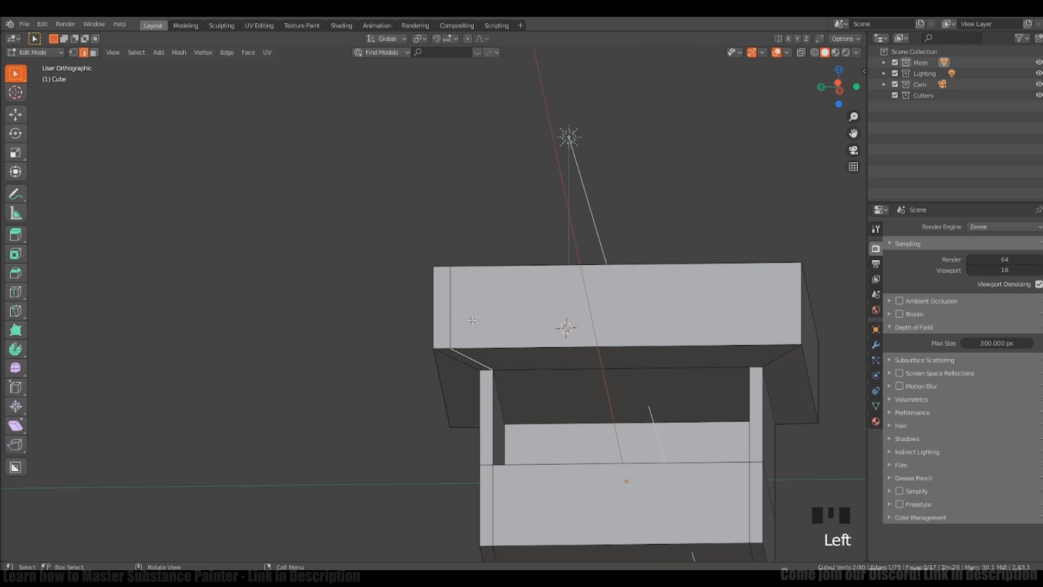
shift+click(456, 313)
middle_drag(469, 174, 706, 225)
shift+click(464, 239)
shift+click(487, 345)
middle_drag(471, 233, 456, 169)
shift+click(424, 150)
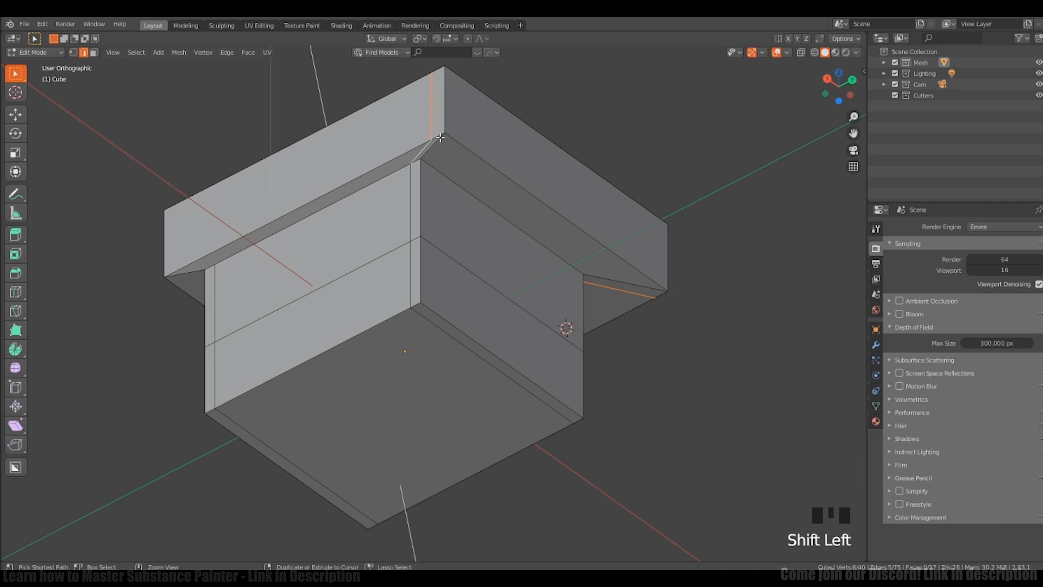
key(ctrl+x)
middle_drag(558, 194, 389, 240)
shift+middle_drag(558, 321, 500, 298)
middle_drag(500, 298, 489, 292)
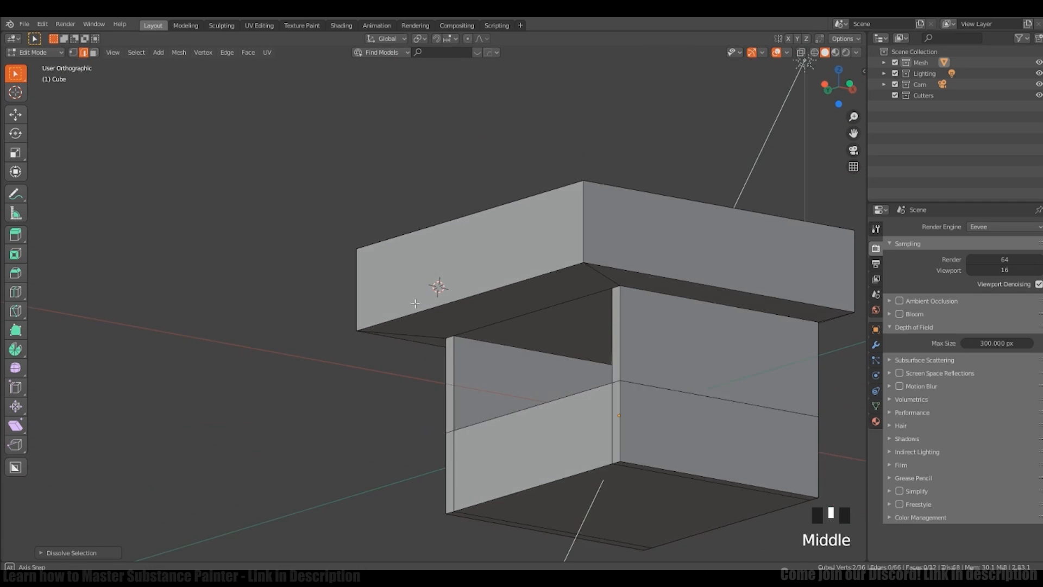
Step: Move the upper and lower faces of one outer side wall outward to widen the pillar beside the opening
middle_drag(415, 303, 456, 325)
shift+middle_drag(456, 325, 411, 326)
middle_drag(579, 223, 581, 252)
shift+middle_drag(614, 274, 561, 392)
key(a)
click(577, 361)
key(Tab)
shift+click(585, 395)
key(g)
click(581, 391)
middle_drag(581, 326, 633, 340)
Step: Move a side face of the roof block along the Y axis to adjust its overhang
click(440, 275)
key(g)
key(y)
middle_drag(440, 274, 585, 311)
click(386, 264)
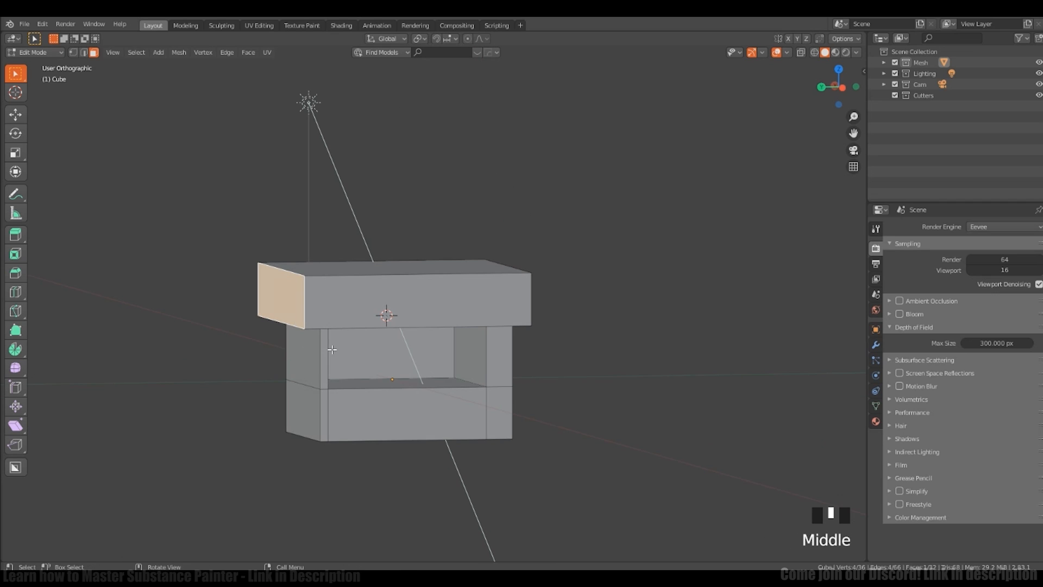
Step: Move the opposite side wall's upper and lower faces outward so its pillar matches the other pillar's width
click(310, 354)
shift+click(311, 400)
shift+middle_drag(321, 360, 393, 352)
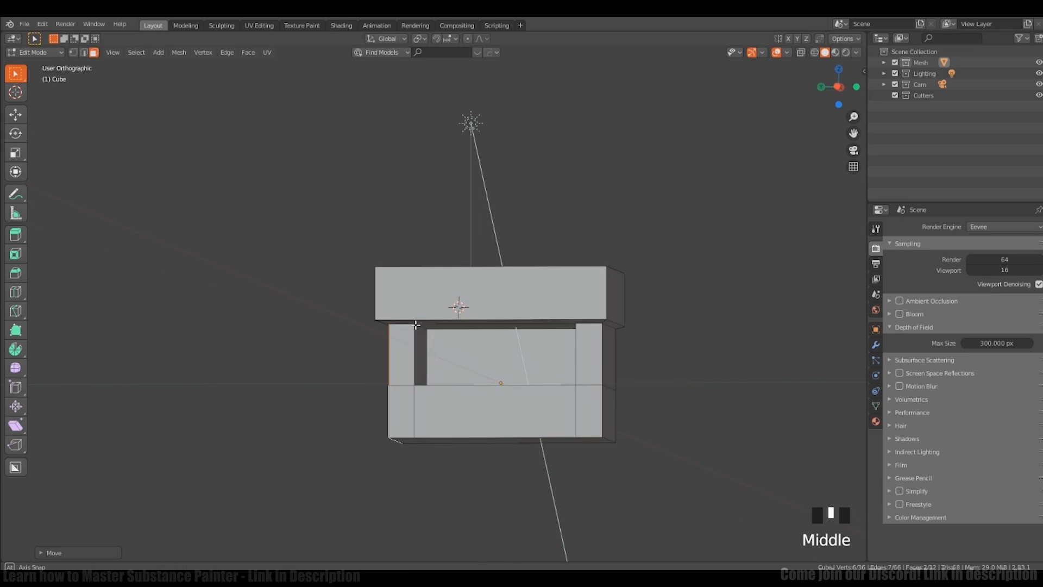
Step: Move the roof block's other side face outward to extend its overhang past the wall
click(630, 297)
middle_drag(630, 299, 649, 303)
key(g)
middle_drag(649, 303, 632, 268)
click(690, 302)
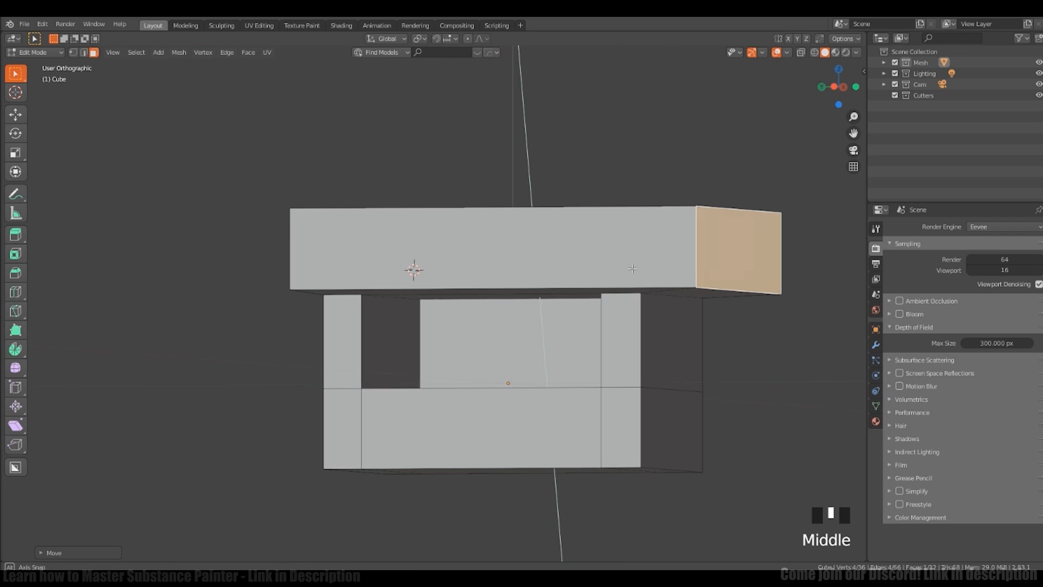
Step: Add the side wall's two outer faces to the selected roof side face and move all three inward about 0.28 m along Y
shift+click(673, 345)
shift+click(674, 407)
middle_drag(663, 326, 689, 324)
key(g)
key(z)
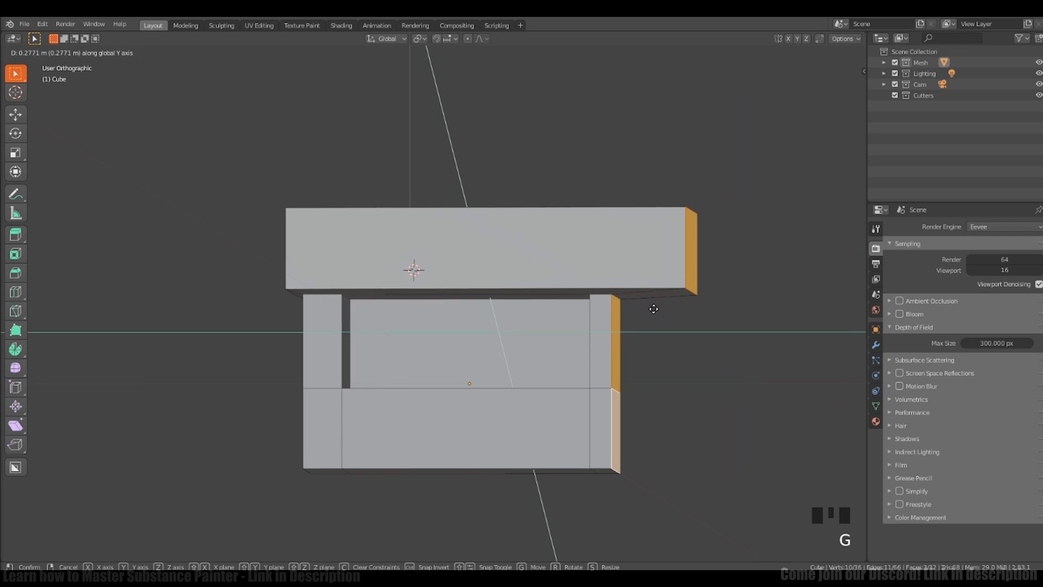
click(653, 308)
shift+middle_drag(586, 334, 627, 314)
mouse_move(434, 291)
middle_down()
mouse_move(417, 316)
mouse_move(415, 288)
middle_up()
click(413, 325)
key(g)
key(x)
right_click(412, 339)
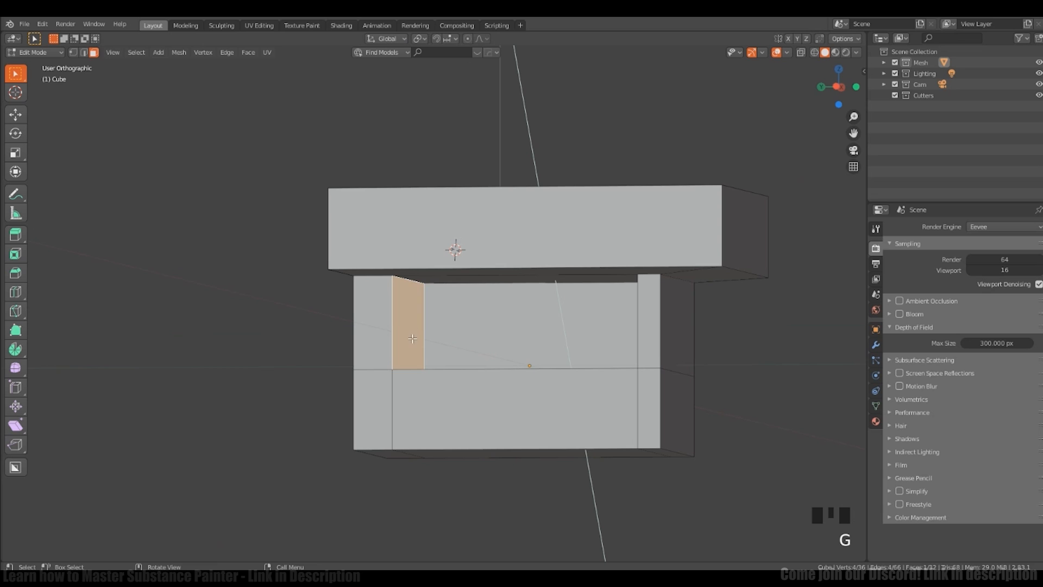
Step: Select the vertical edge loop beside the front opening's pillar and move it along the Y axis to adjust the pillar's width
click(415, 335)
middle_drag(415, 335, 408, 356)
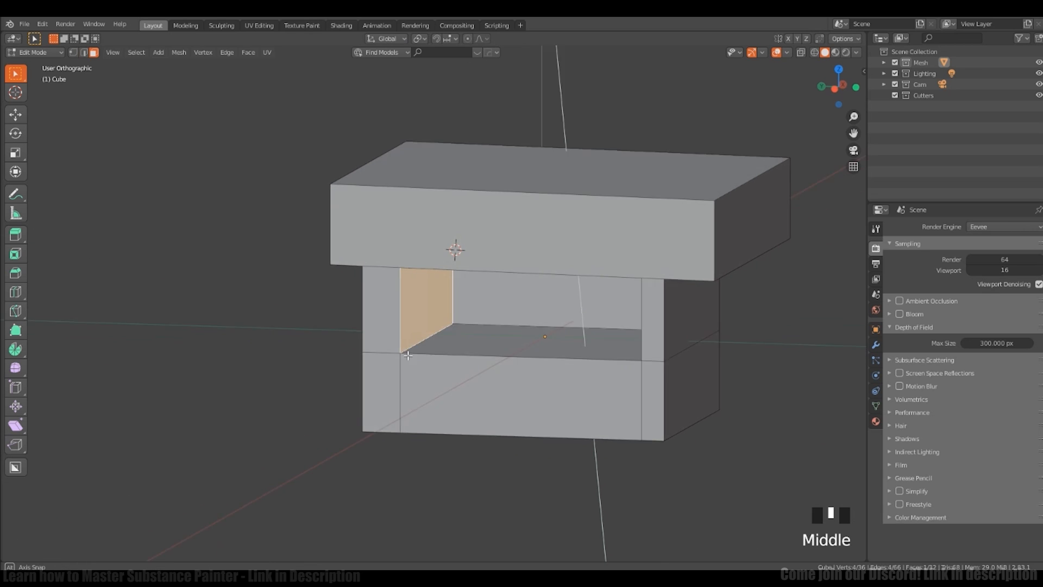
middle_drag(322, 338, 394, 467)
middle_drag(440, 398, 374, 307)
middle_drag(462, 296, 419, 307)
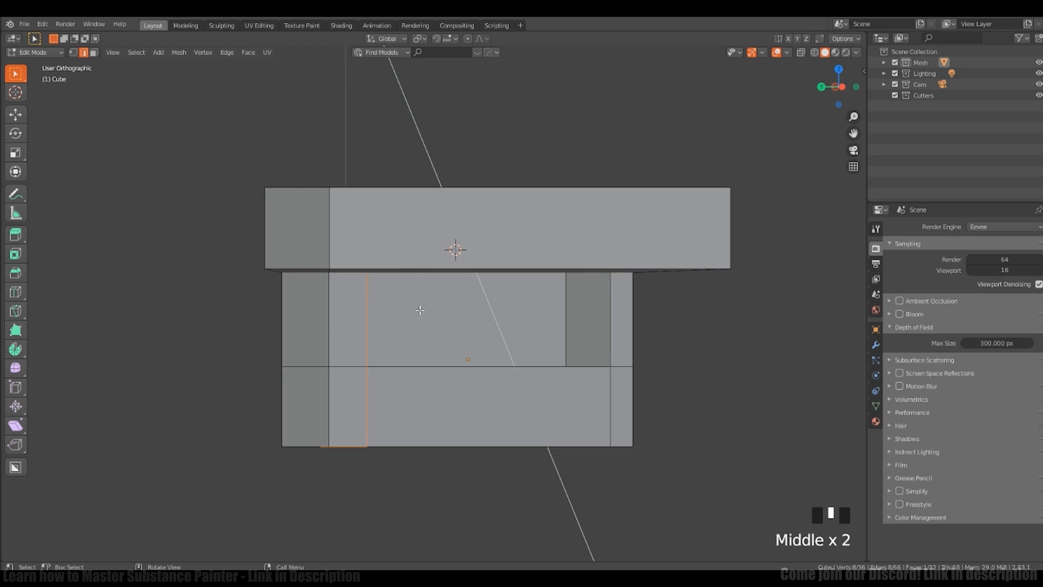
key(g)
key(g)
key(y)
middle_drag(497, 300, 462, 309)
click(448, 304)
key(alt+a)
Step: Inset and scale the ledge face inside the front opening, and extrude it downward about 1.06 m to hollow out the interior
shift+middle_drag(526, 247, 492, 249)
middle_drag(582, 313, 663, 332)
key(Tab)
click(735, 349)
click(593, 337)
key(i)
middle_drag(663, 331, 544, 382)
key(s)
click(765, 344)
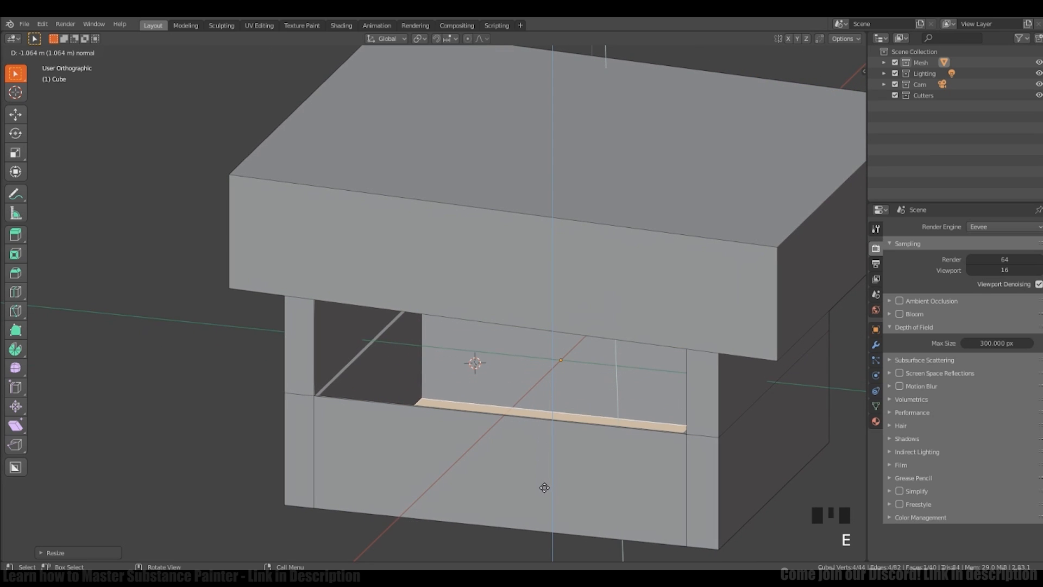
middle_drag(552, 451, 549, 305)
click(513, 387)
shift+middle_drag(549, 304, 577, 281)
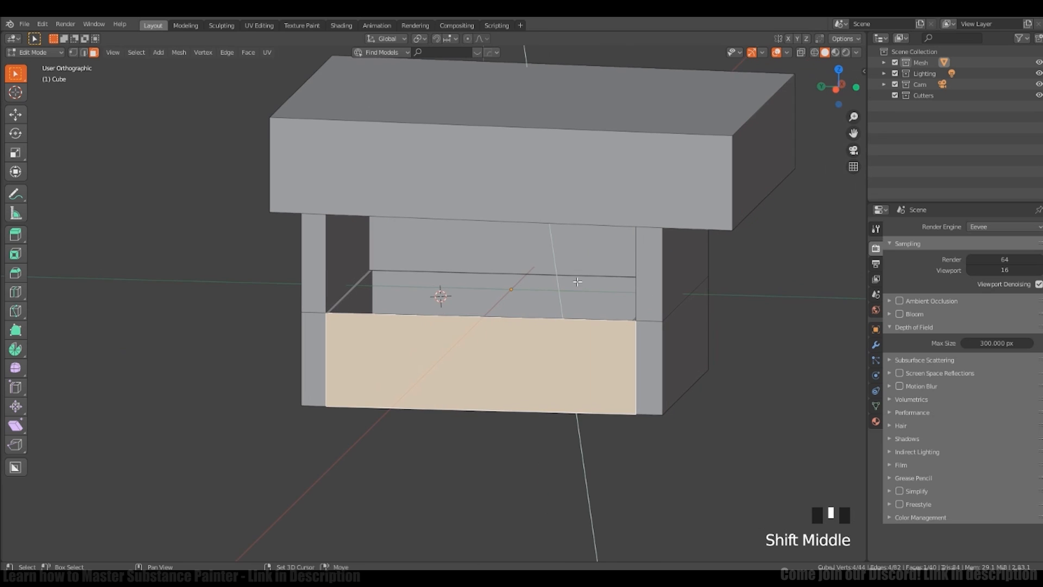
Step: Add a cube as a separate object and move it along the X axis to the front of the shop
middle_drag(654, 252, 596, 313)
shift+middle_drag(595, 312, 528, 359)
mouse_move(528, 359)
shift+middle_down()
mouse_move(561, 350)
mouse_move(548, 363)
shift+middle_up()
key(Tab)
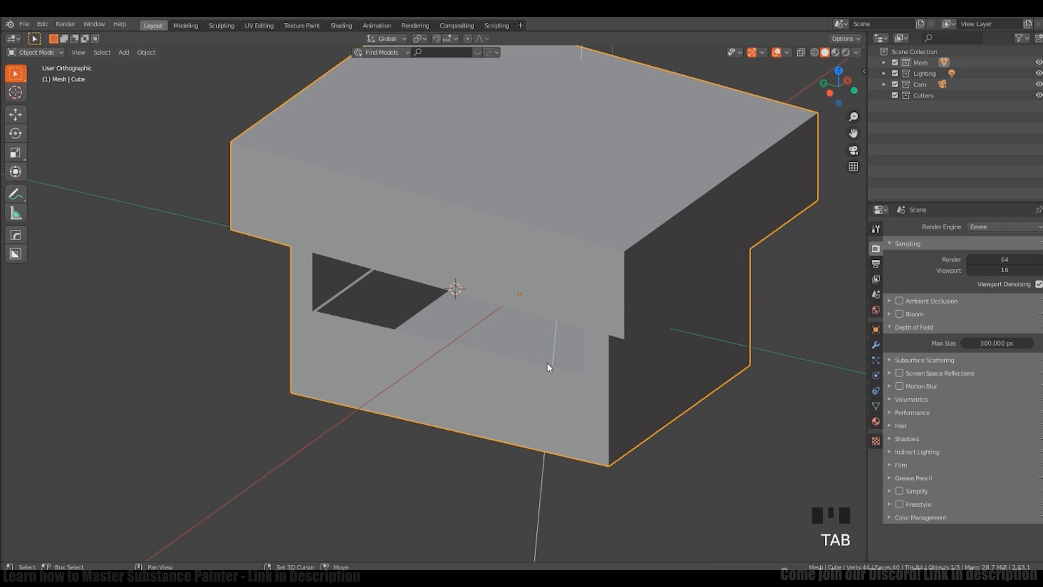
key(shift+a)
mouse_move(496, 358)
click(543, 136)
middle_drag(488, 304, 466, 314)
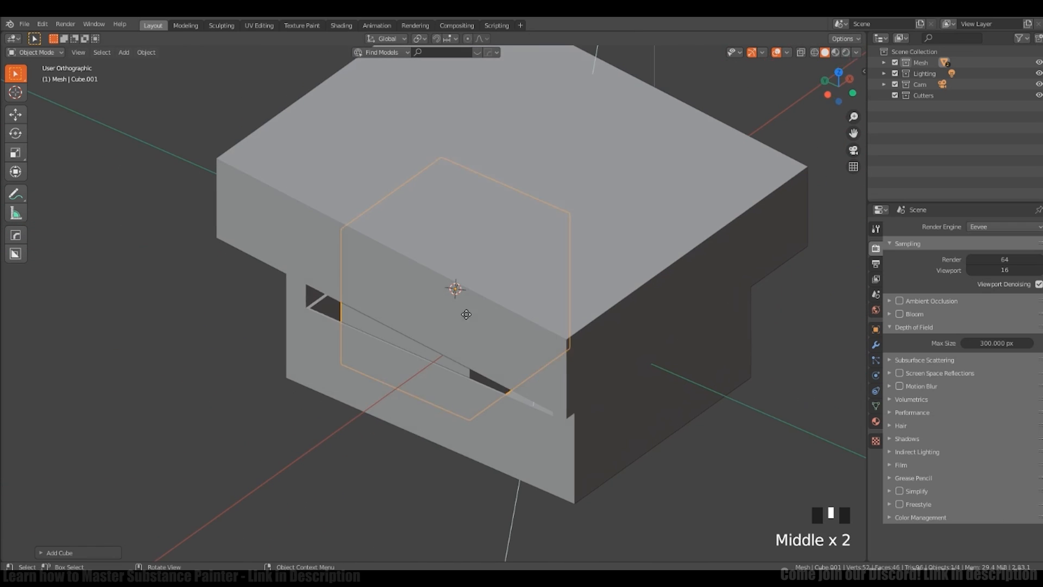
key(g)
key(x)
click(375, 380)
Step: Stretch the new front block along Y and shift it along Y to line up with the shop front
middle_drag(375, 380, 472, 373)
key(s)
key(y)
click(570, 380)
key(g)
key(y)
click(644, 355)
middle_drag(570, 380, 515, 327)
Step: Enter Edit Mode on the shop building and select the roof block's front face
click(596, 321)
key(Tab)
middle_drag(685, 324, 685, 288)
click(524, 337)
middle_drag(559, 331, 568, 272)
click(516, 297)
shift+click(503, 244)
middle_drag(374, 305, 425, 340)
click(426, 340)
middle_drag(521, 336, 623, 320)
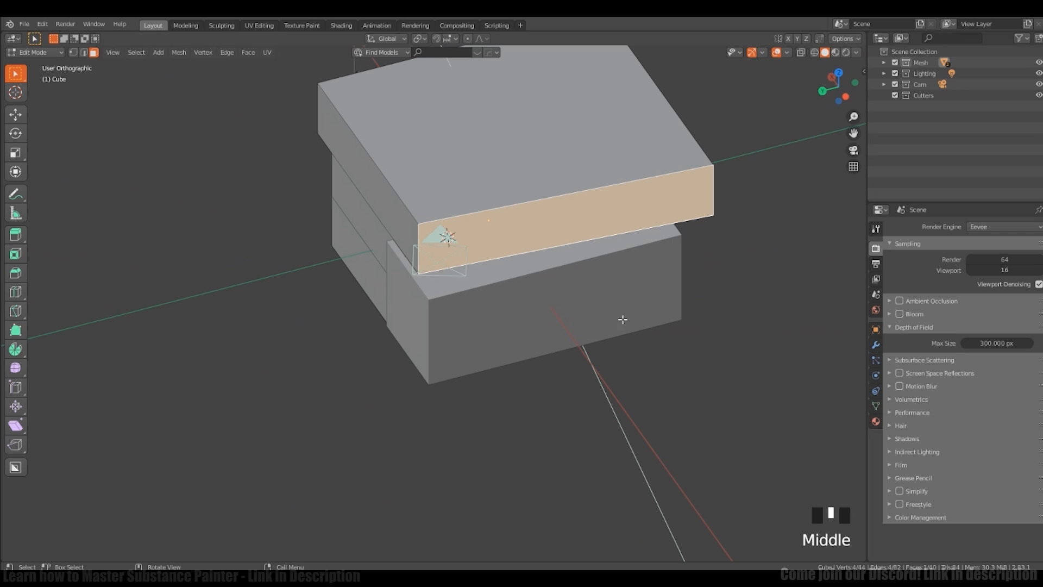
click(621, 375)
middle_drag(624, 358, 511, 331)
key(alt+a)
Step: Select the rear faces of the walls and roof block and move them along the X axis to adjust the building's depth
middle_drag(608, 299, 487, 325)
click(546, 296)
shift+click(534, 335)
key(alt+a)
key(g)
key(x)
shift+click(554, 286)
shift+click(553, 342)
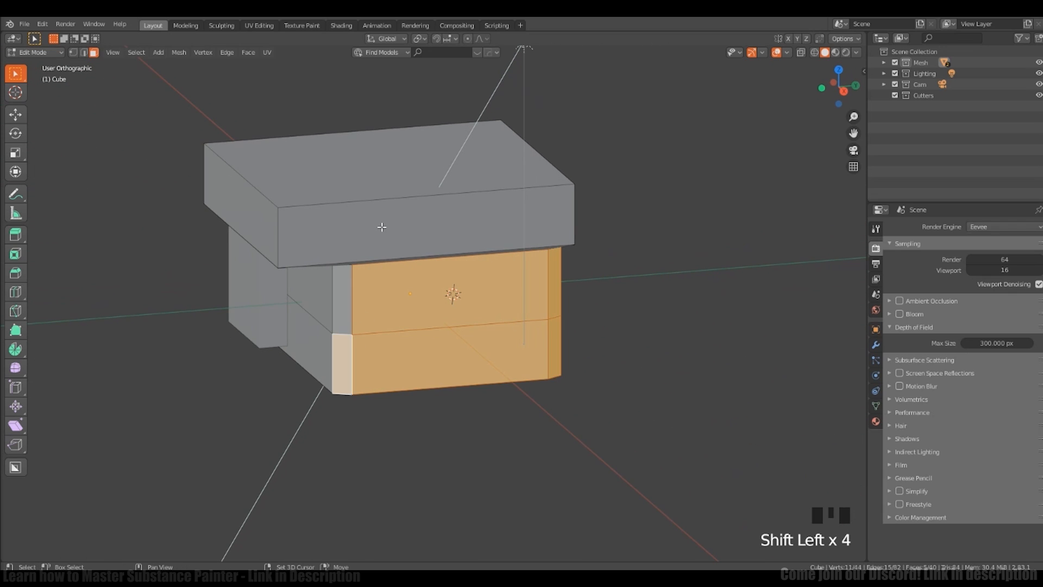
shift+click(382, 227)
middle_drag(382, 227, 599, 326)
key(alt+a)
key(a)
key(a)
key(Tab)
Step: Resize the front block overall and scale it along Z to reduce its height
scroll(520, 327, up, 2)
shift+middle_drag(599, 326, 636, 311)
key(s)
middle_drag(613, 309, 552, 328)
click(565, 334)
click(550, 329)
key(s)
key(z)
click(525, 336)
Step: Lower the front block about 0.37 m along Z towards the shop's base
key(g)
key(z)
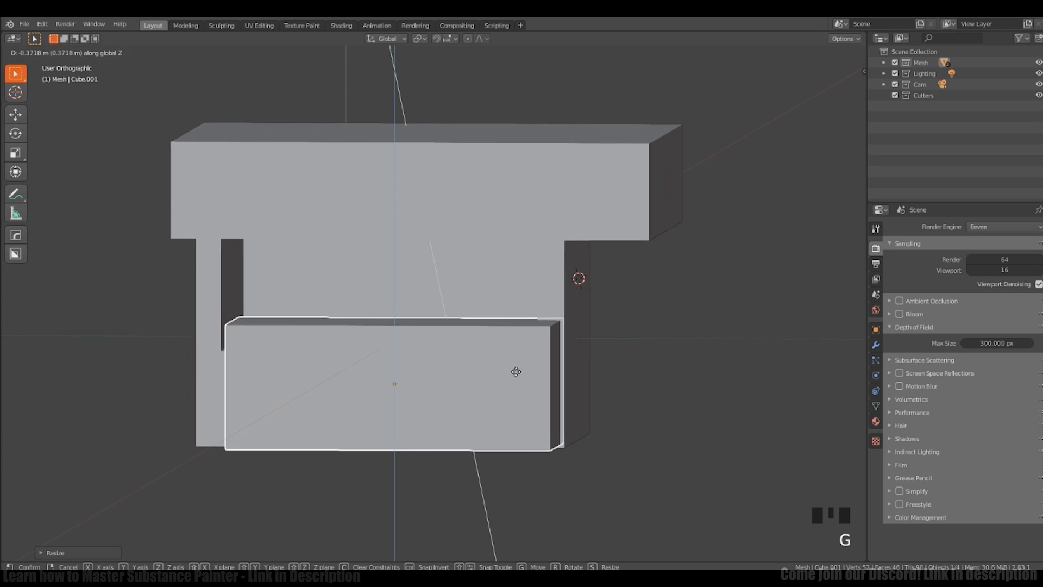
click(514, 370)
middle_drag(514, 370, 588, 329)
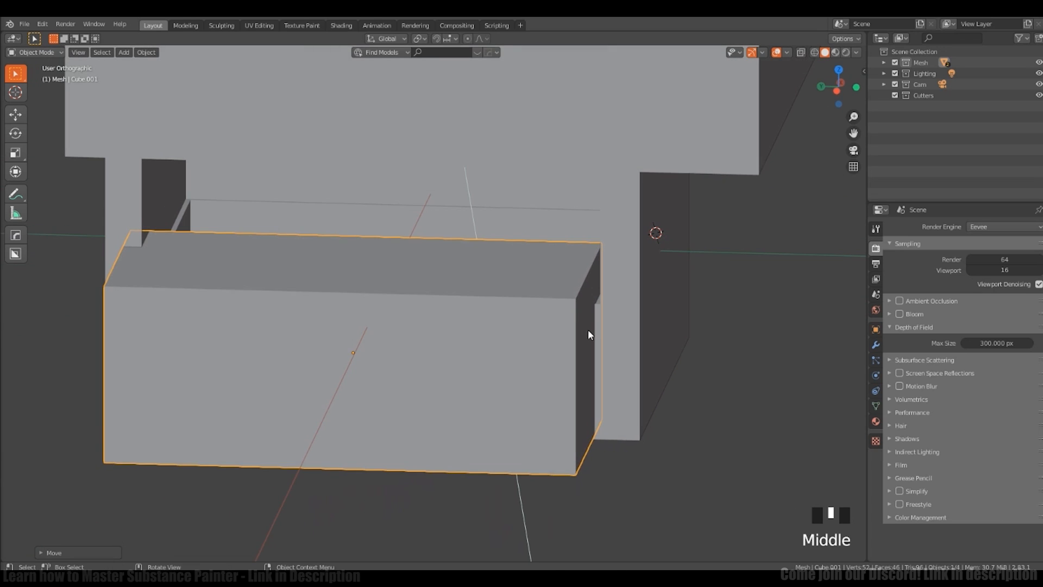
Step: Rescale the front block's height along Z and move it vertically to sit level with the shop's base
key(s)
key(z)
click(556, 341)
key(g)
key(z)
middle_drag(559, 363, 575, 304)
click(550, 368)
Step: Scale the front block along Y and move it about 0.73 m outward along X so its back meets the shop front
key(s)
key(y)
click(629, 322)
key(g)
key(z)
key(g)
key(x)
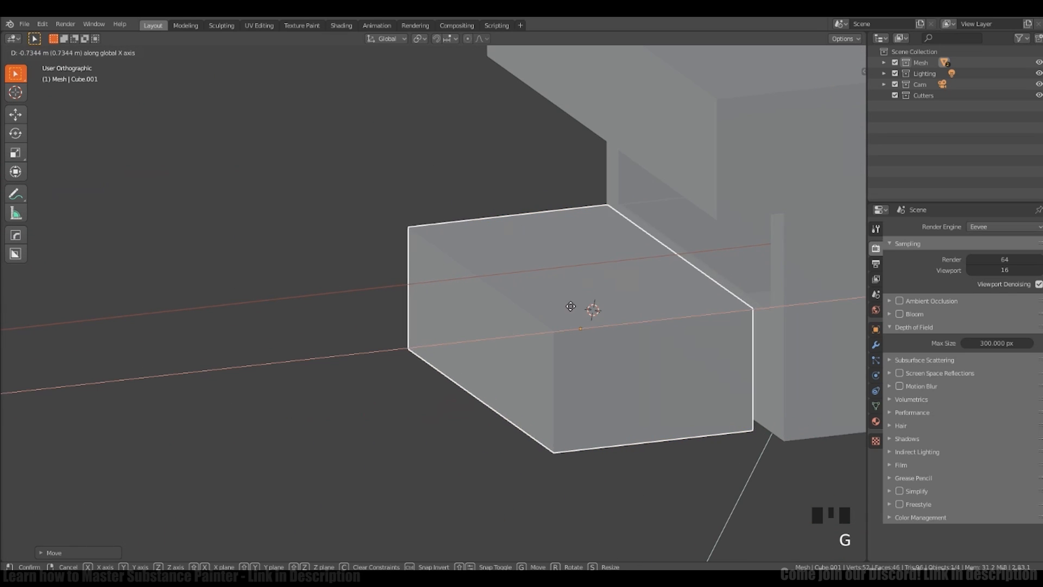
Step: Move the front block's front face inward along the X axis to reduce its depth
key(Tab)
click(500, 308)
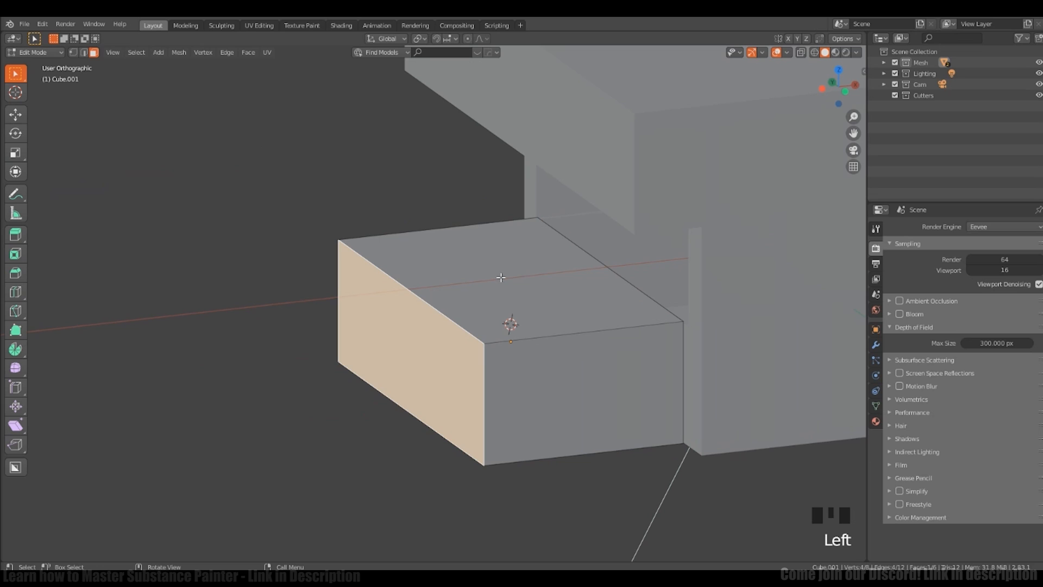
middle_drag(501, 279, 489, 295)
key(g)
key(x)
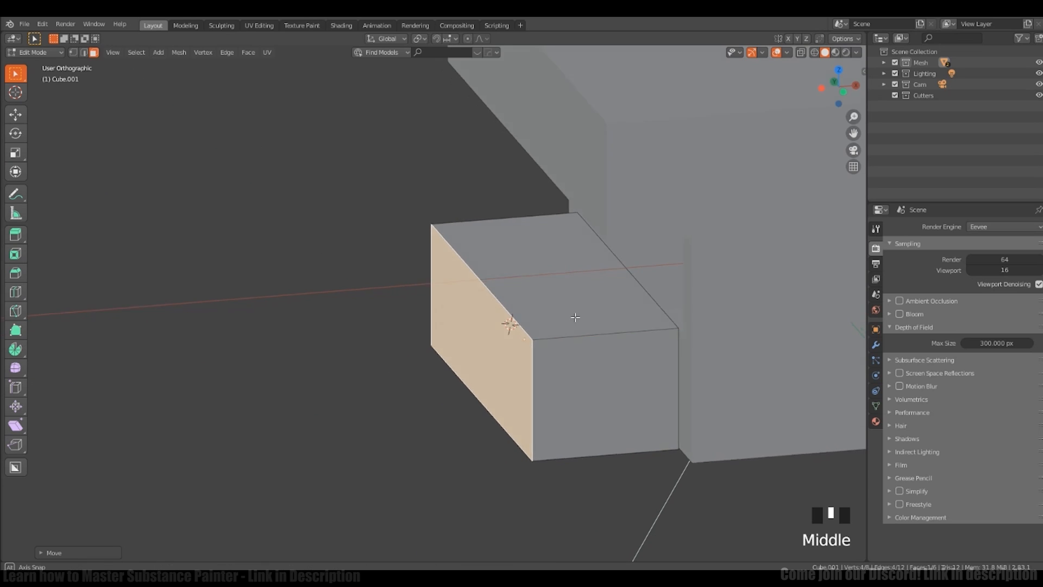
middle_drag(575, 317, 625, 322)
Step: Lower the front block's top front edge along Z to give the block a sloped top
click(542, 354)
click(626, 383)
click(516, 312)
key(g)
key(z)
middle_drag(523, 328, 576, 342)
click(528, 349)
Step: Select the sloped block's front face and move it to adjust the block's depth
key(Tab)
middle_drag(659, 345, 685, 347)
click(516, 354)
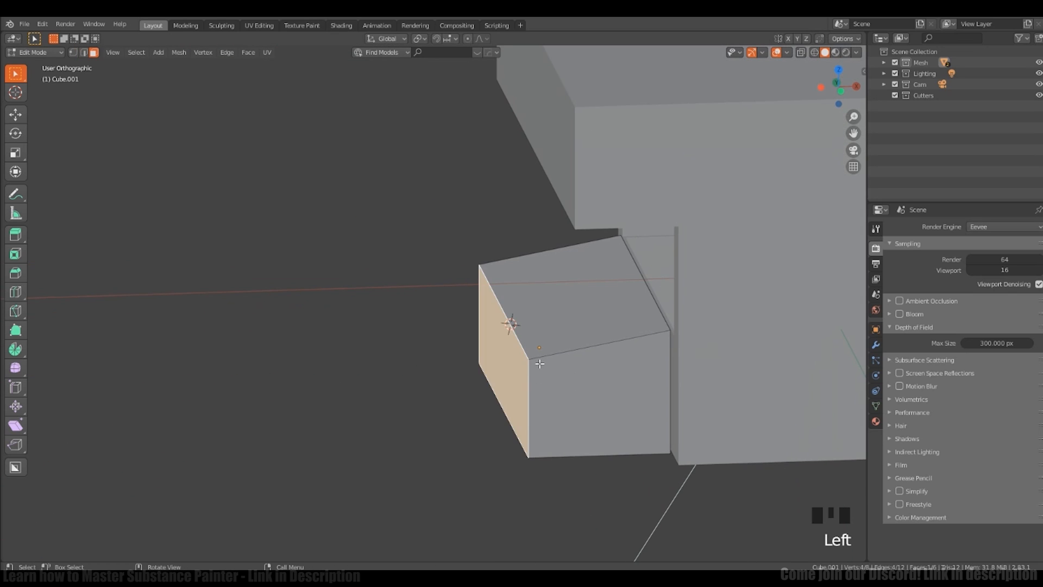
key(g)
middle_drag(558, 369, 671, 337)
click(558, 371)
shift+middle_drag(671, 337, 663, 324)
Step: Move the sloped block's side face to adjust its width, leaving room for another block beside it
key(a)
click(634, 316)
shift+middle_drag(536, 318, 733, 268)
middle_drag(723, 228, 649, 287)
key(g)
click(565, 366)
key(Tab)
ctrl+middle_drag(589, 319, 577, 340)
key(Tab)
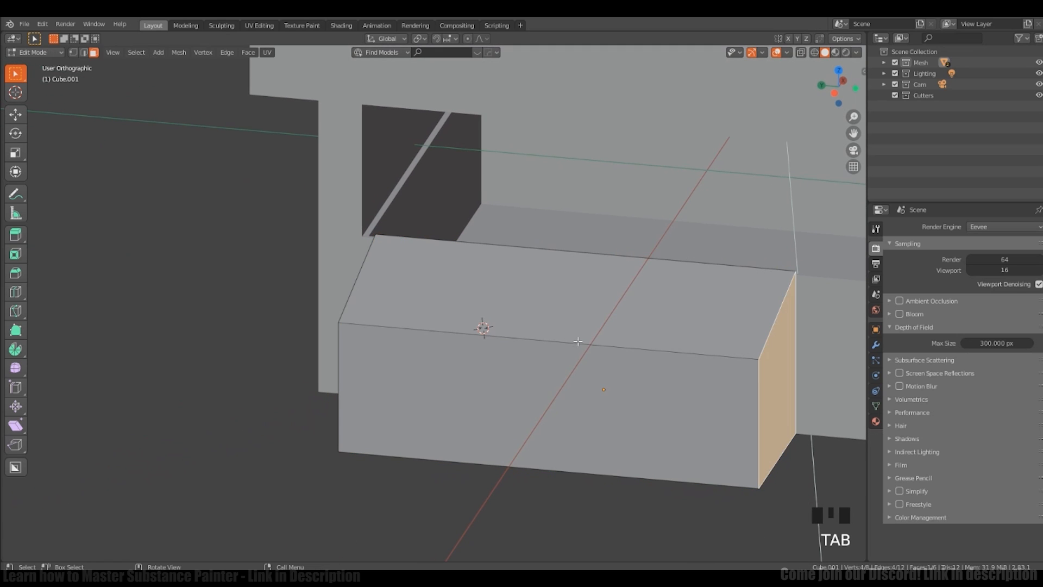
key(Tab)
middle_drag(622, 209, 583, 360)
Step: Place the 3D cursor beside the sloped block and add a second cube there
shift+right_click(552, 341)
key(shift+a)
mouse_move(580, 357)
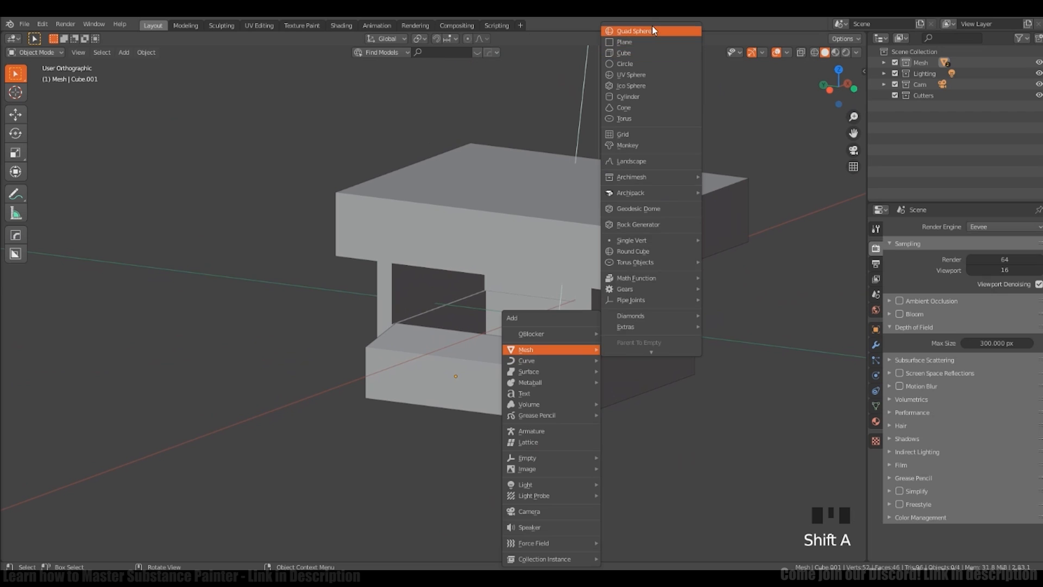
click(652, 27)
middle_drag(605, 231, 625, 337)
Step: Scale the second cube narrower along Y and move it about 0.25 m along Y next to the sloped block
key(s)
key(y)
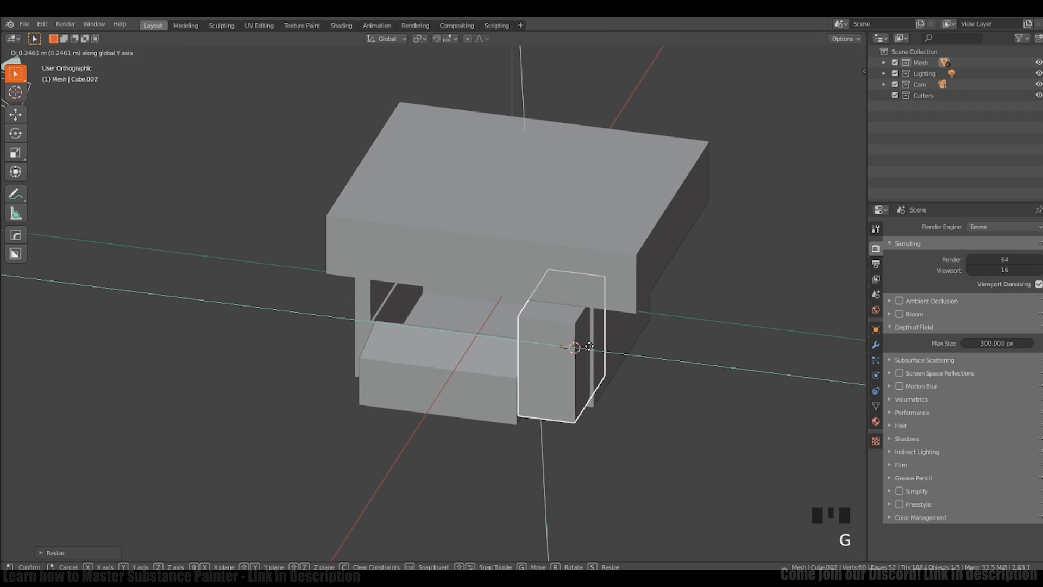
click(589, 346)
middle_drag(570, 369, 612, 317)
Step: Move the narrow block along Z so its bottom lines up with the shop's base
scroll(584, 337, up, 5)
key(g)
key(z)
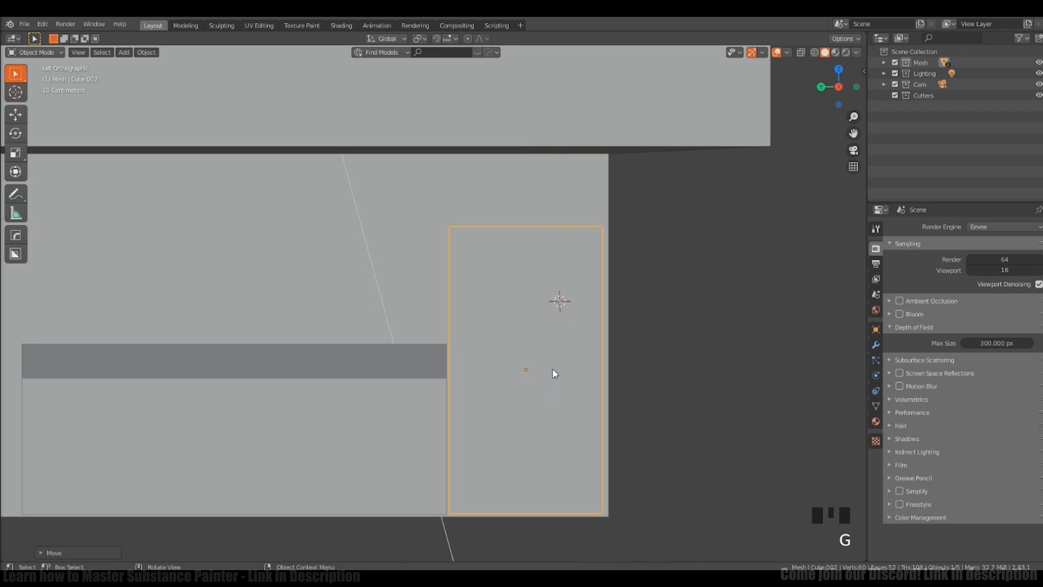
middle_drag(554, 373, 519, 415)
Step: Align the sloped block with the shop's base along Z, and adjust the spacing between the two front blocks along Y
click(508, 344)
key(g)
key(z)
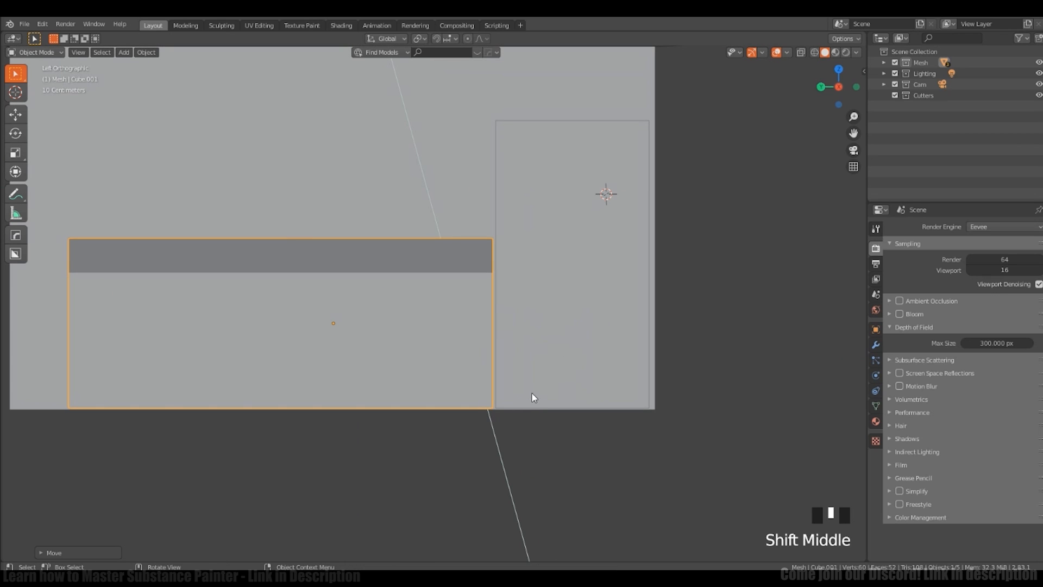
middle_drag(579, 336, 570, 359)
shift+middle_drag(570, 358, 543, 353)
key(g)
key(y)
click(581, 370)
Step: Move the tall narrow block's whole mesh about 1.02 m outward along X so its back meets the shop front
shift+middle_drag(543, 353, 622, 322)
key(Tab)
key(g)
key(x)
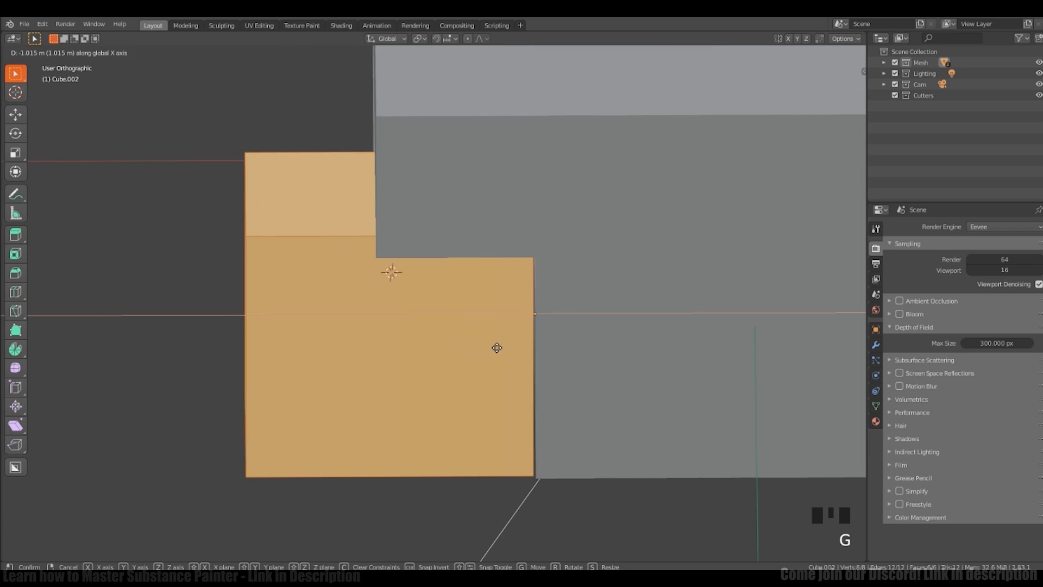
Step: Move the tall narrow block's front face back along X toward the shop to reduce the block's depth
middle_drag(526, 335, 680, 294)
click(305, 348)
key(g)
key(x)
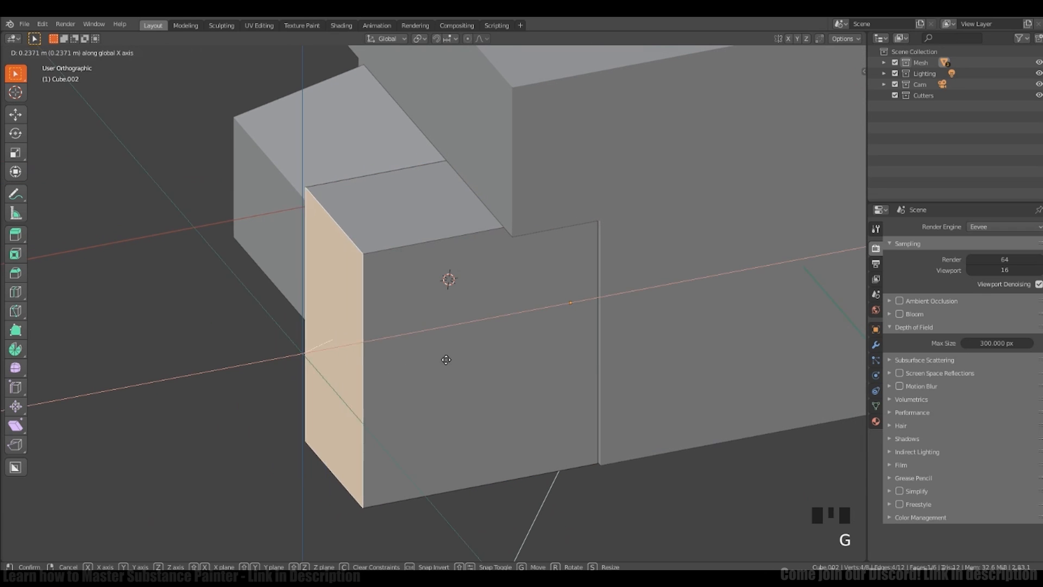
click(564, 336)
middle_drag(563, 337, 502, 315)
shift+middle_drag(502, 315, 550, 326)
Step: Adjust the height of the tall narrow block's top along Z beneath the roof overhang
key(Tab)
click(532, 235)
key(g)
key(z)
middle_drag(533, 236, 489, 331)
click(532, 242)
key(Tab)
Step: Duplicate the tall narrow block, moving the copy along Y past the sloped counter and then outward along X
middle_drag(467, 321, 435, 343)
shift+middle_drag(519, 332, 596, 302)
key(shift+d)
key(y)
click(152, 242)
shift+middle_drag(276, 246, 295, 267)
key(g)
key(x)
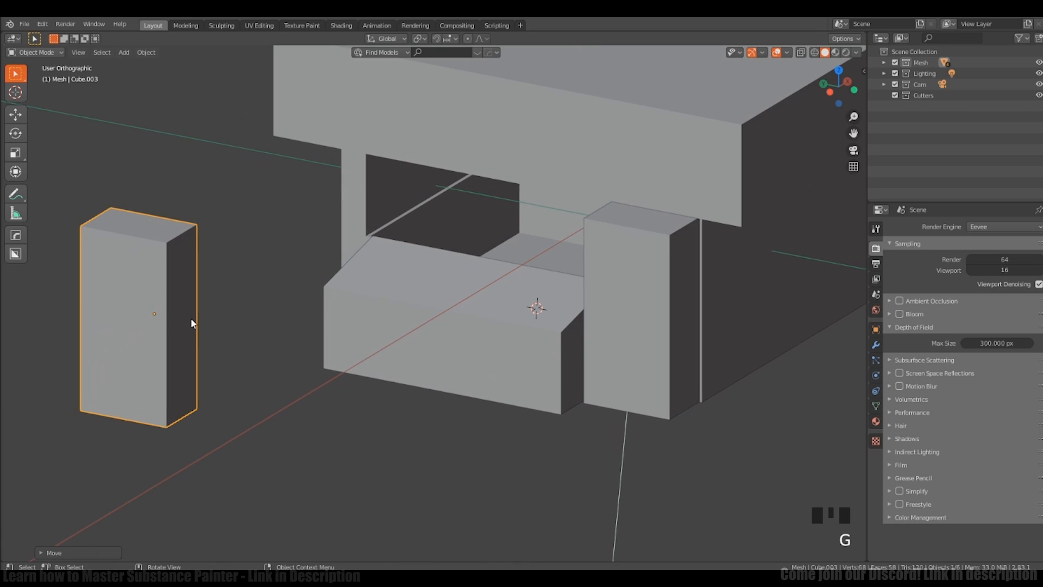
middle_drag(274, 318, 287, 311)
Step: Scale the copy down along Y and X into a thin post, move it near the sloped counter and stretch it along Z
shift+middle_drag(261, 350, 231, 304)
key(s)
key(y)
click(244, 331)
key(s)
key(x)
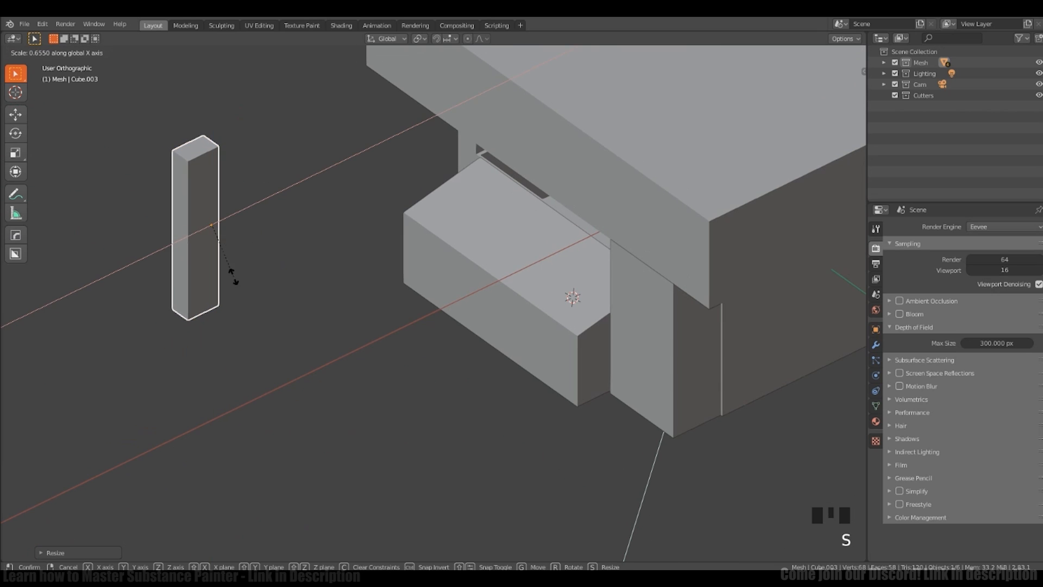
middle_drag(221, 260, 296, 286)
key(g)
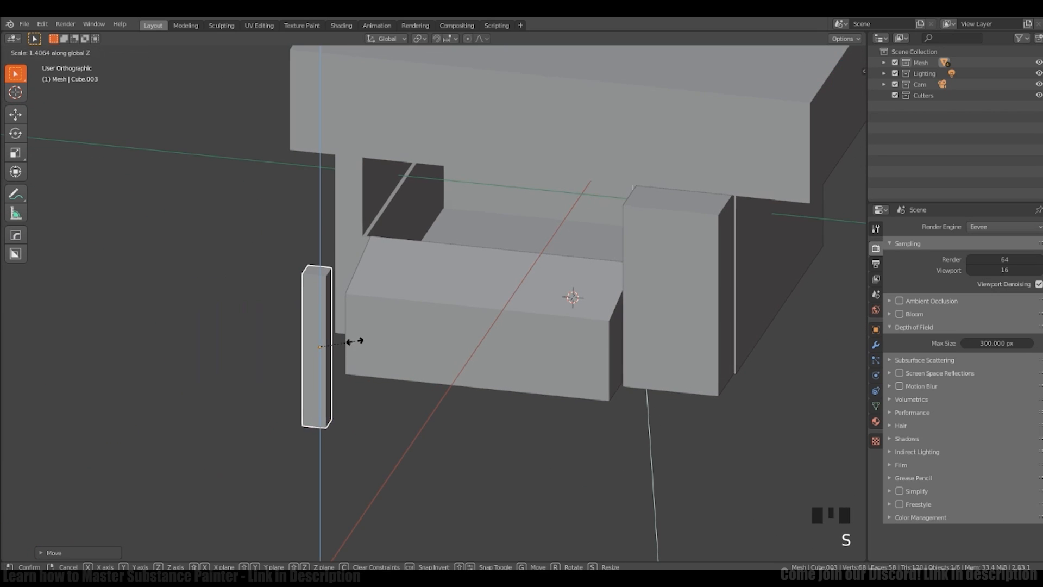
Step: Add a plane, scale it up into a large ground surface and move it down along Z to the shop's base
click(536, 349)
key(shift+a)
mouse_move(536, 350)
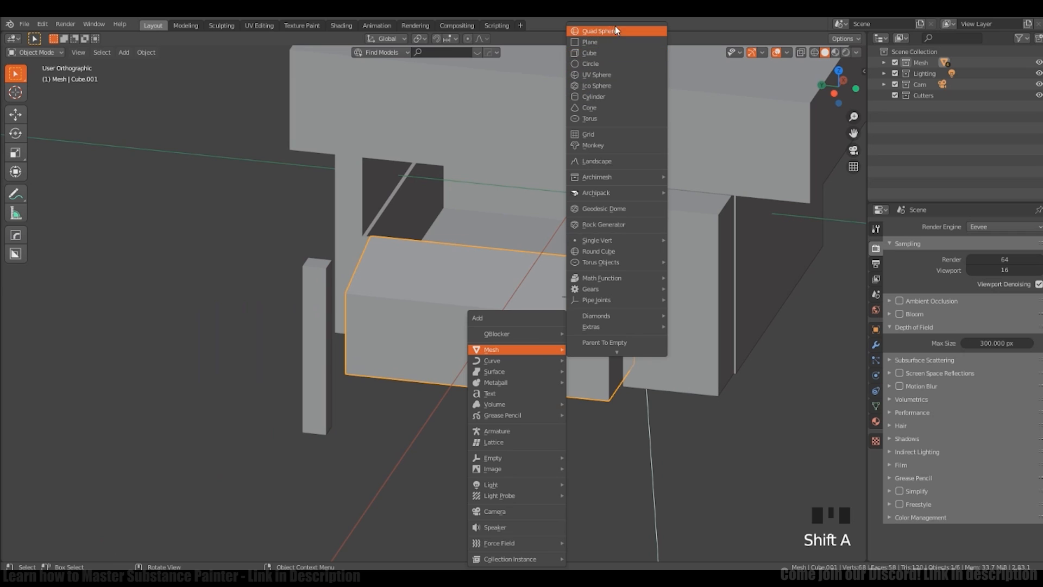
click(614, 30)
key(s)
click(644, 302)
key(s)
click(646, 326)
key(g)
key(z)
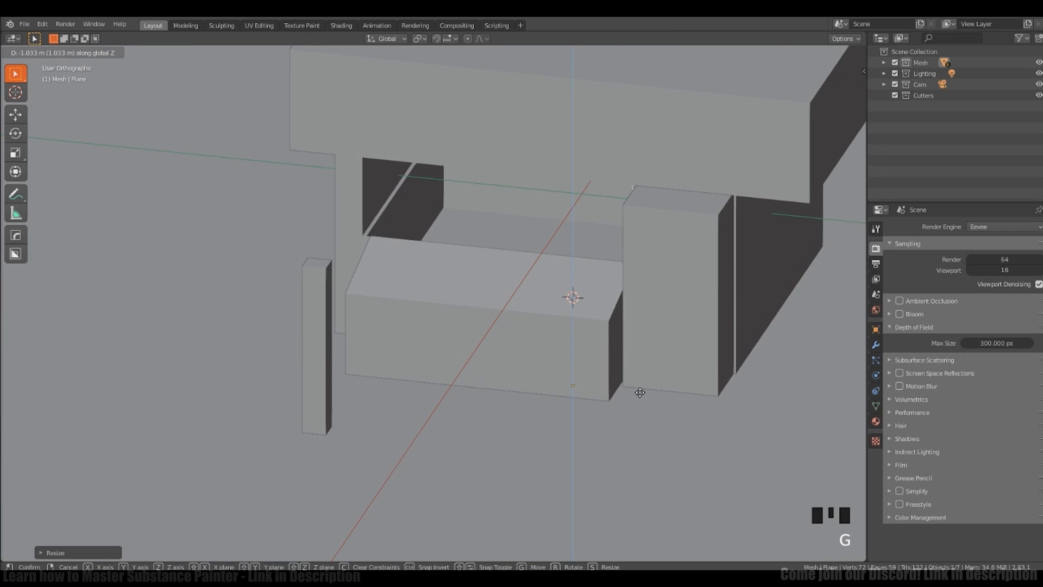
click(644, 388)
Step: Move the thin post along Y away from the shop, scale it down and lower it about 0.27 m along Z
middle_drag(643, 380, 598, 337)
click(325, 377)
key(g)
key(y)
click(217, 363)
middle_drag(363, 372, 381, 310)
mouse_move(380, 309)
ctrl+middle_down()
mouse_move(422, 321)
mouse_move(383, 325)
ctrl+middle_up()
key(s)
click(317, 299)
key(g)
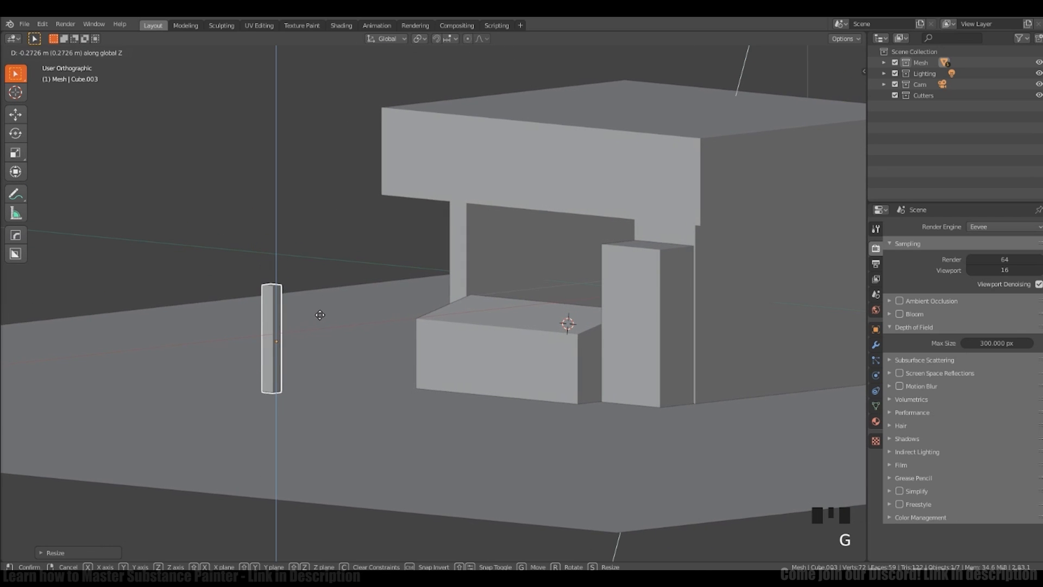
click(320, 315)
Step: Compare the thin post's size with the whole shop and scale the post slightly smaller
key(a)
key(a)
key(a)
middle_drag(538, 244, 458, 314)
click(326, 342)
key(s)
click(461, 311)
shift+middle_drag(541, 262, 483, 283)
key(a)
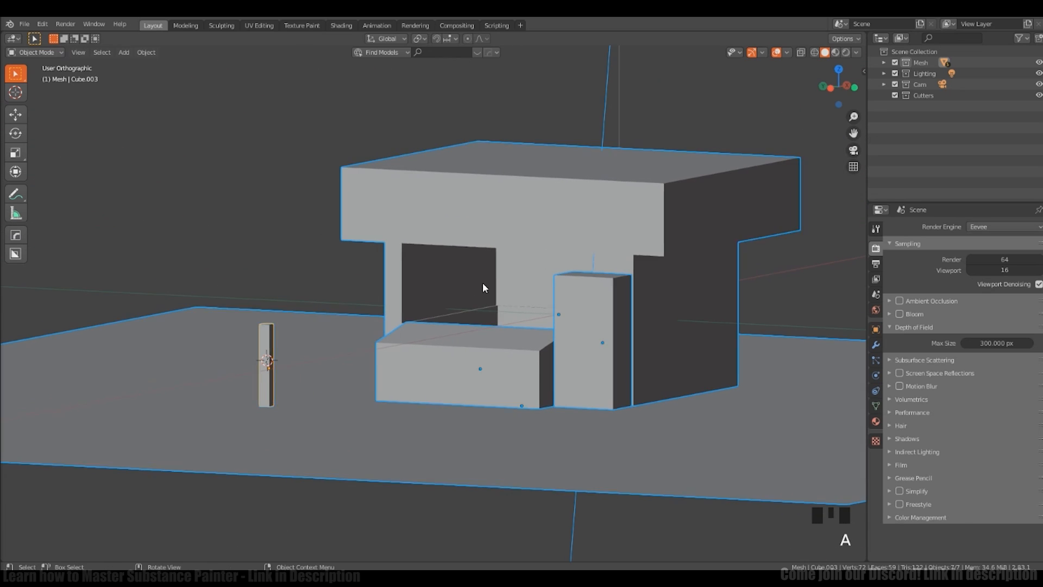
Step: Set the 3D cursor near the tall narrow block and duplicate a block up to the roof's front corner
shift+right_click(586, 315)
middle_drag(587, 315, 649, 400)
key(shift+d)
click(687, 380)
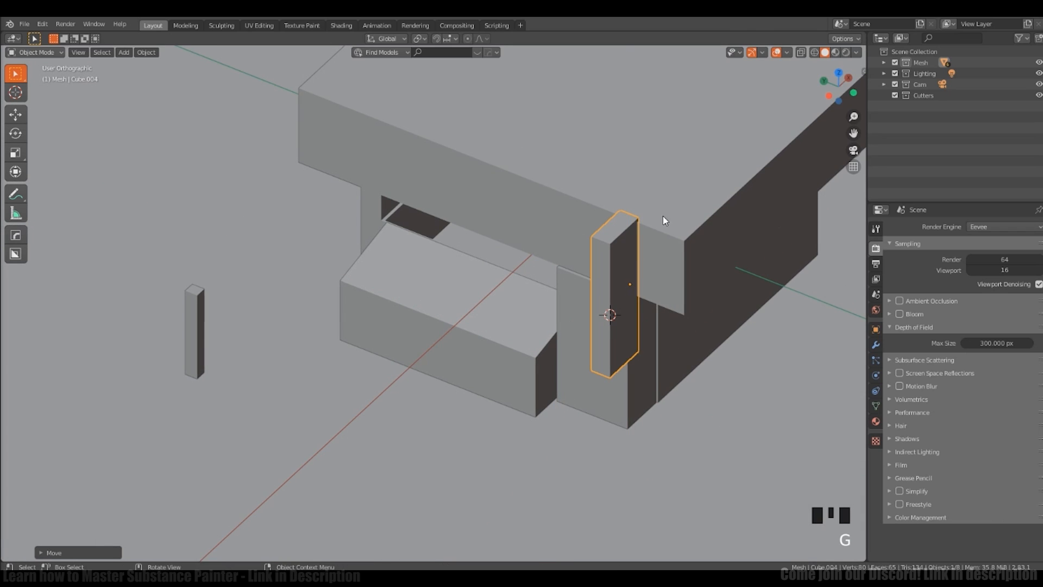
Step: Resize the duplicated slim block and move it along X so its back meets the roof's front face
ctrl+middle_drag(663, 216, 637, 296)
key(g)
click(668, 299)
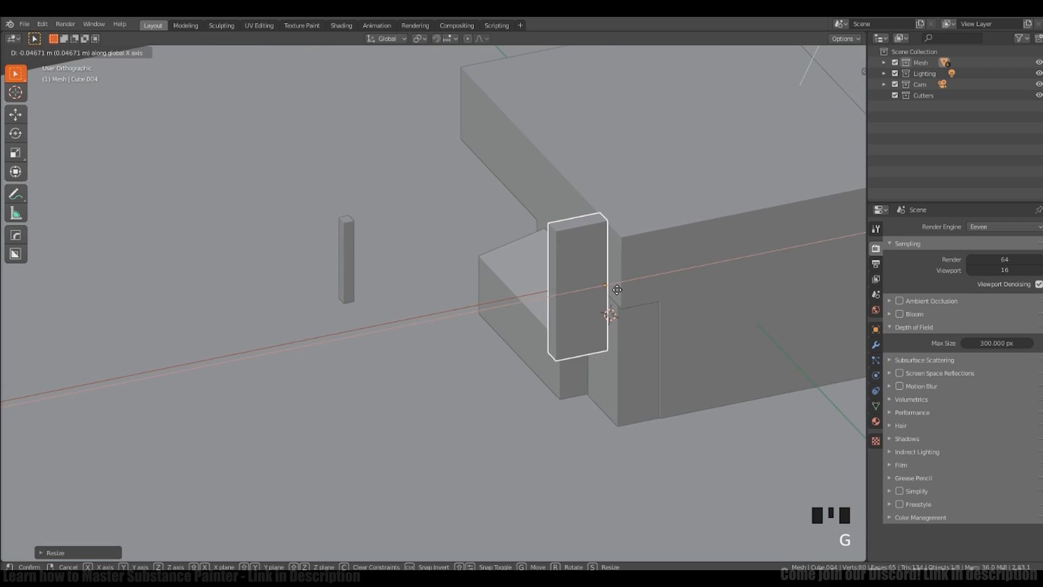
click(618, 290)
middle_drag(617, 290, 641, 307)
key(g)
click(617, 303)
key(alt+a)
Step: Duplicate the slim corner block upward along Z and rotate the copy 90° so it lies horizontally above the roof
shift+right_click(564, 302)
middle_drag(565, 302, 624, 317)
shift+middle_drag(624, 318, 627, 283)
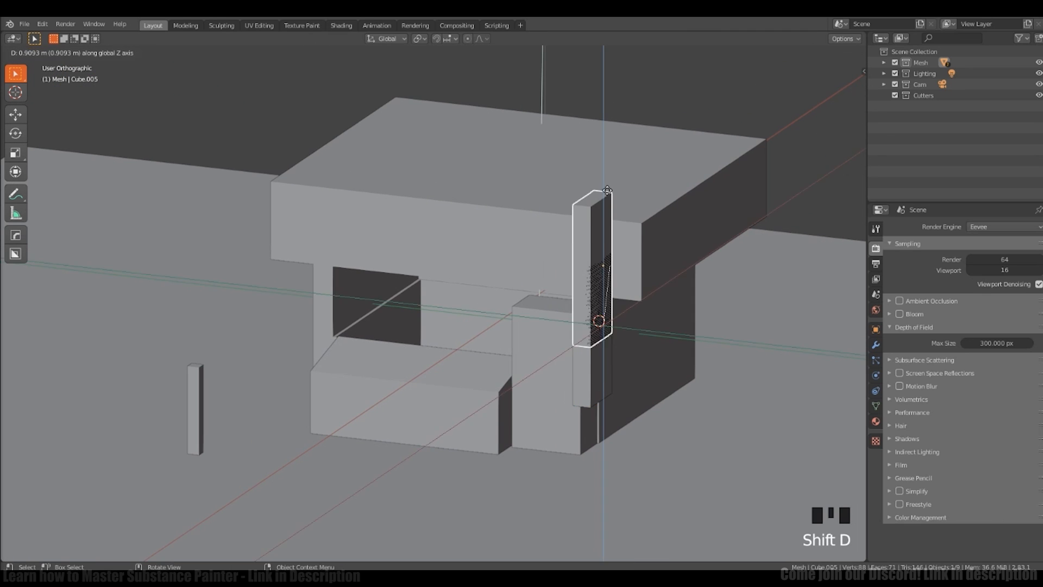
shift+middle_drag(603, 166, 695, 229)
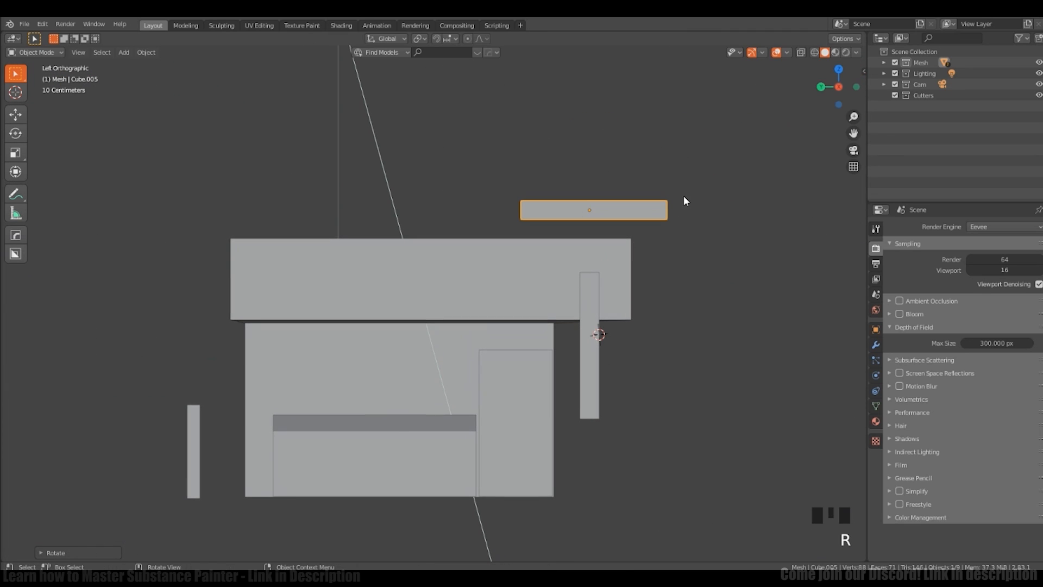
click(550, 243)
middle_drag(550, 243, 605, 307)
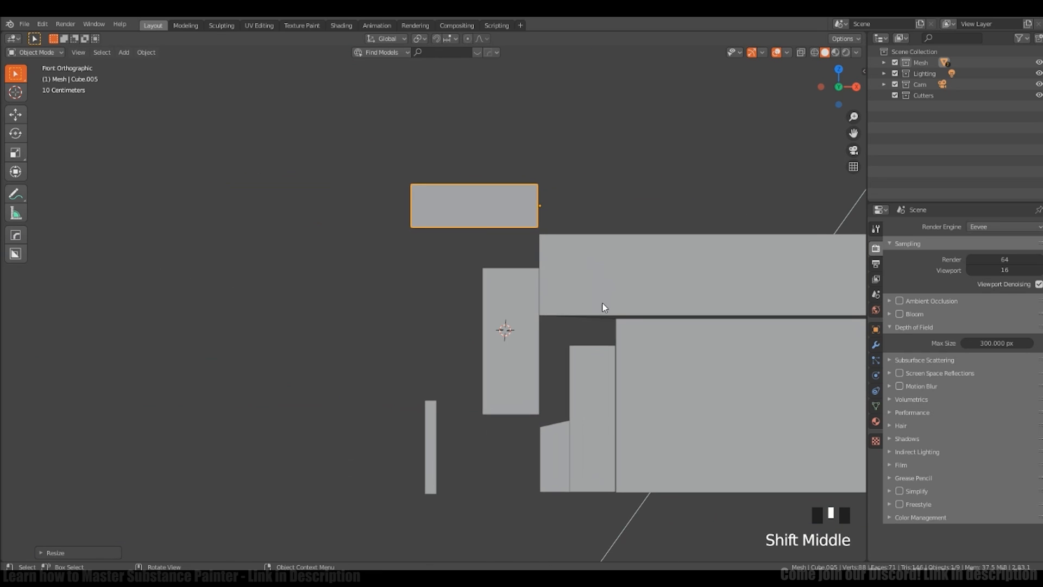
Step: Rotate the copy upright in the front view, thin it and place its back against the roof's front face
key(g)
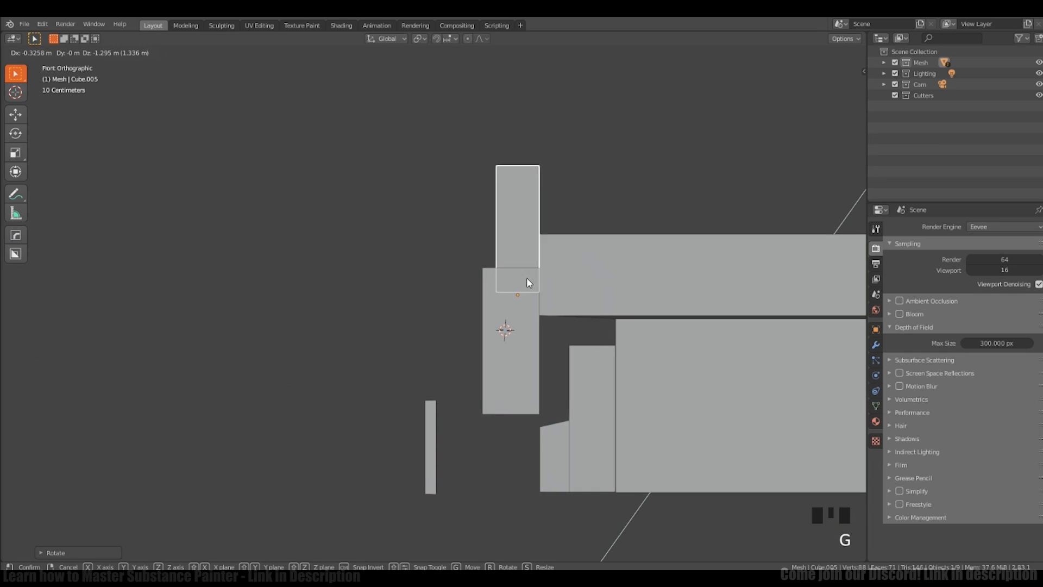
click(526, 278)
middle_drag(526, 278, 522, 211)
click(593, 194)
click(587, 215)
middle_drag(580, 228, 534, 219)
shift+middle_drag(648, 256, 621, 242)
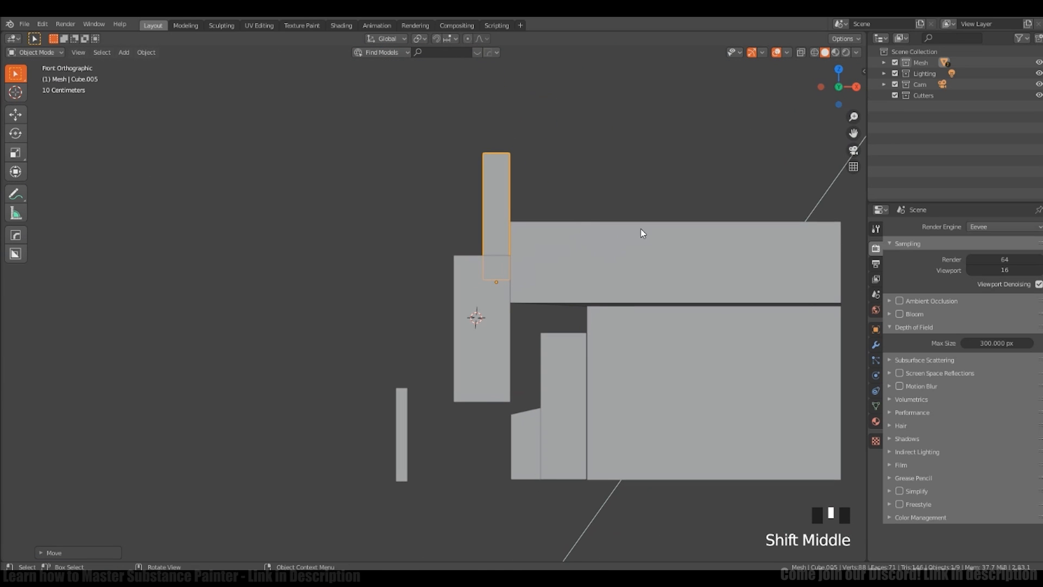
Step: Rotate the sign panel slightly so its top leans outward from the shop, and adjust its height along Z
key(r)
click(627, 200)
middle_drag(627, 199, 607, 239)
ctrl+middle_drag(607, 261, 603, 220)
middle_drag(603, 220, 593, 315)
key(g)
key(z)
click(554, 268)
Step: Scale the tilted sign panel to span most of the shop front and reposition it along Z before the roof
click(595, 320)
key(s)
click(689, 302)
key(g)
key(z)
middle_drag(627, 282, 723, 288)
click(616, 276)
click(562, 263)
shift+middle_drag(562, 263, 631, 269)
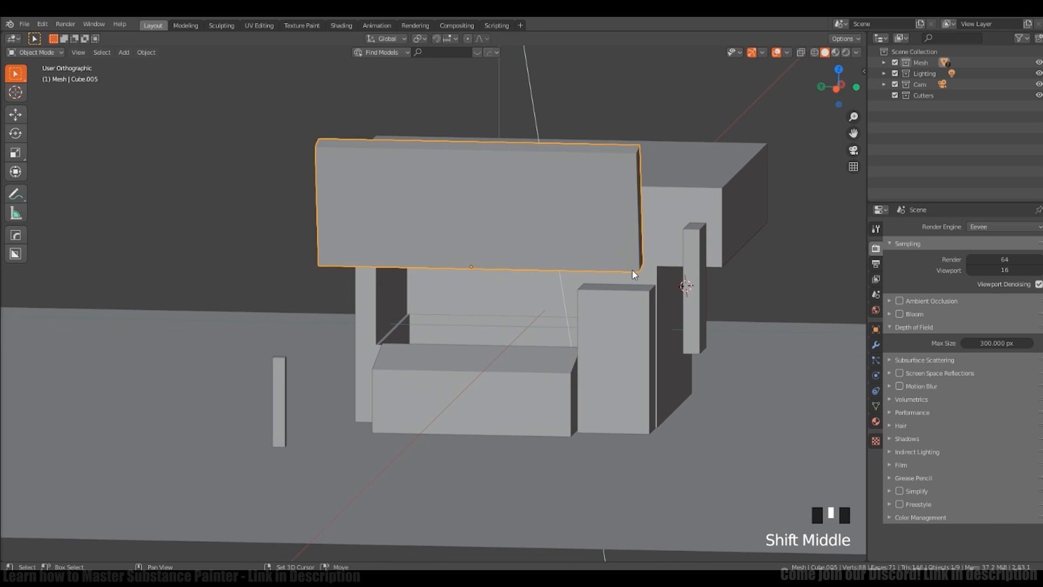
Step: Duplicate the tall narrow block to the outer side of the shop and rotate the copy around Z
middle_drag(701, 152, 664, 165)
shift+middle_drag(664, 315, 586, 291)
click(599, 302)
shift+middle_drag(587, 290, 562, 299)
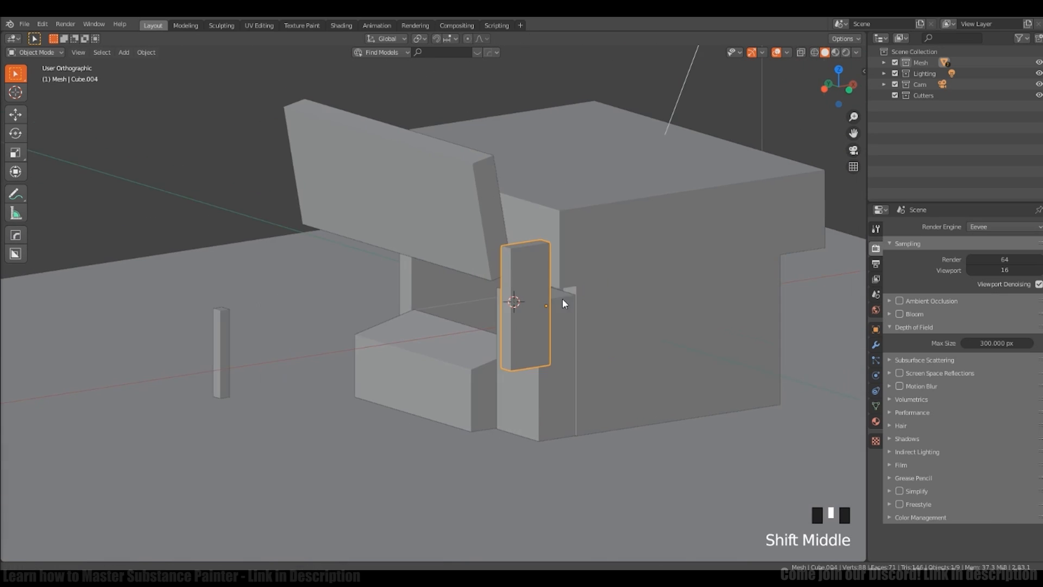
scroll(608, 295, up, 1)
shift+middle_drag(641, 295, 591, 291)
middle_drag(559, 363, 526, 343)
click(438, 413)
click(517, 337)
click(535, 387)
key(shift+d)
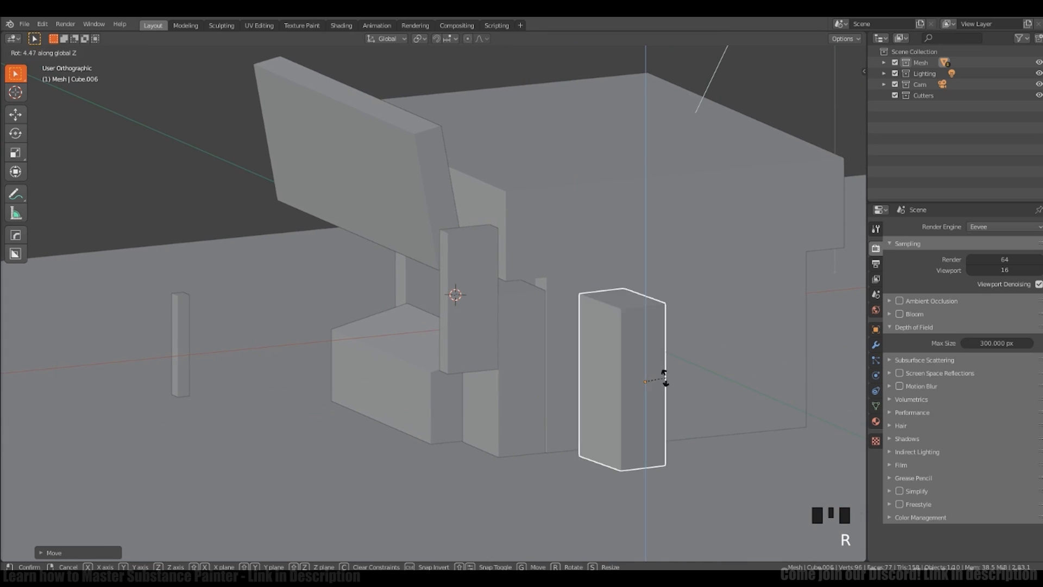
click(685, 344)
Step: Move the rotated copy along Y against the shop's side wall and shift it along X toward the front
middle_drag(686, 345, 516, 348)
key(g)
key(y)
click(593, 353)
shift+right_click(627, 325)
scroll(628, 324, up, 3)
shift+middle_drag(761, 331, 639, 321)
key(g)
key(x)
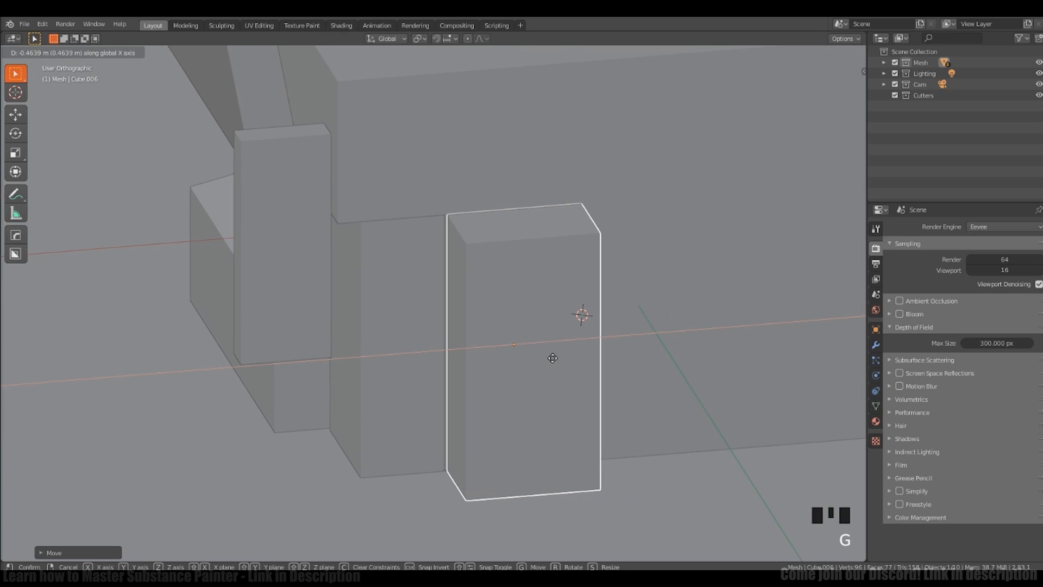
click(552, 358)
key(g)
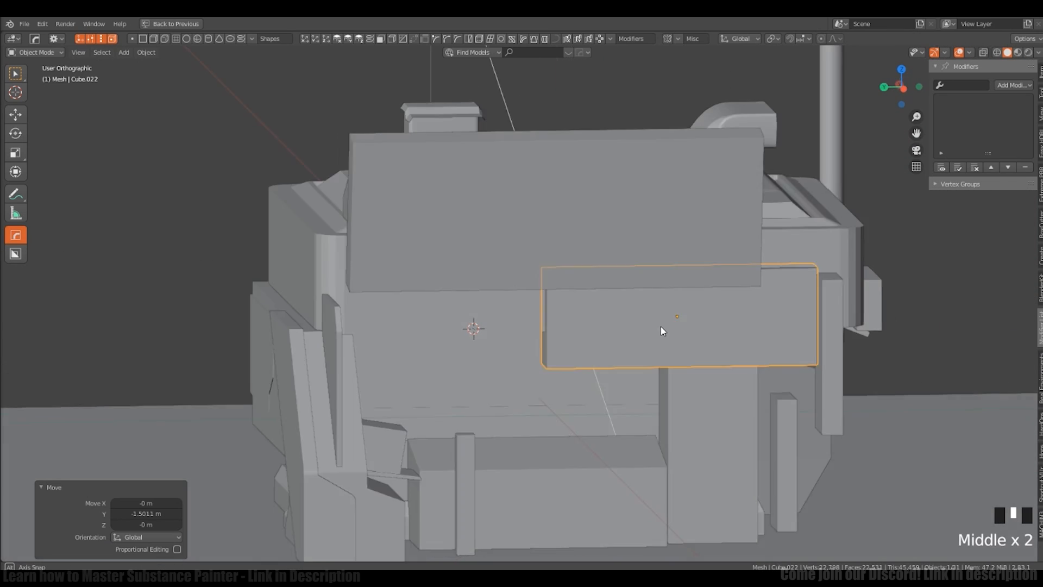
Step: Move the long horizontal block along Y and Z to sit beneath the sign panel and scale it down
middle_drag(661, 329, 647, 326)
key(g)
key(y)
click(481, 312)
mouse_move(481, 313)
middle_down()
mouse_move(466, 324)
mouse_move(475, 324)
middle_up()
key(g)
key(z)
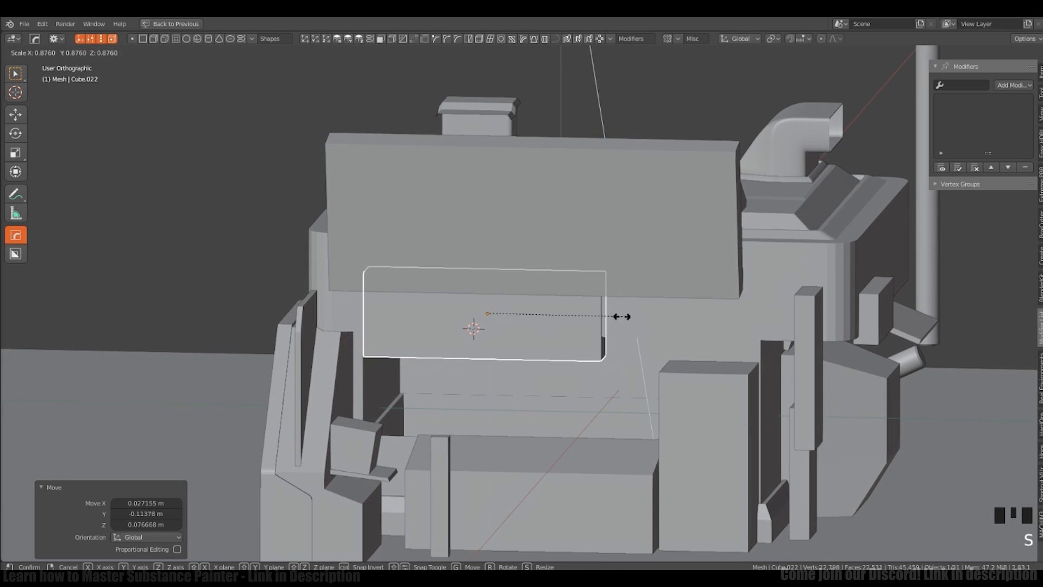
click(585, 318)
Step: Move a face of the long block beneath the sign along X, checking its position in wireframe shading
key(Tab)
mouse_move(585, 317)
middle_down()
mouse_move(559, 335)
mouse_move(535, 291)
mouse_move(481, 317)
mouse_move(576, 320)
middle_up()
click(562, 335)
key(shift+z)
key(shift+z)
key(shift+z)
key(g)
key(x)
click(559, 310)
key(shift+z)
Step: Extrude the long block's end face sideways and lower the new bottom edge along Z to form a sloped underside
key(e)
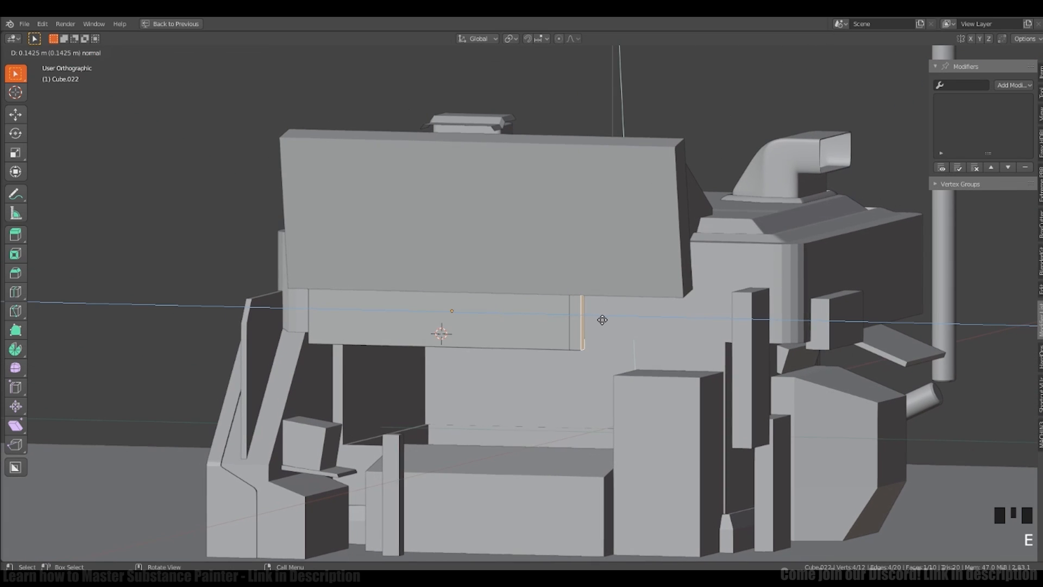
click(671, 329)
key(2)
click(654, 353)
key(g)
key(z)
click(655, 417)
Step: Extrude the long block's deepened end face about 1.4 m outward past the corner post
middle_drag(615, 375, 576, 372)
key(Tab)
click(585, 364)
key(e)
click(669, 396)
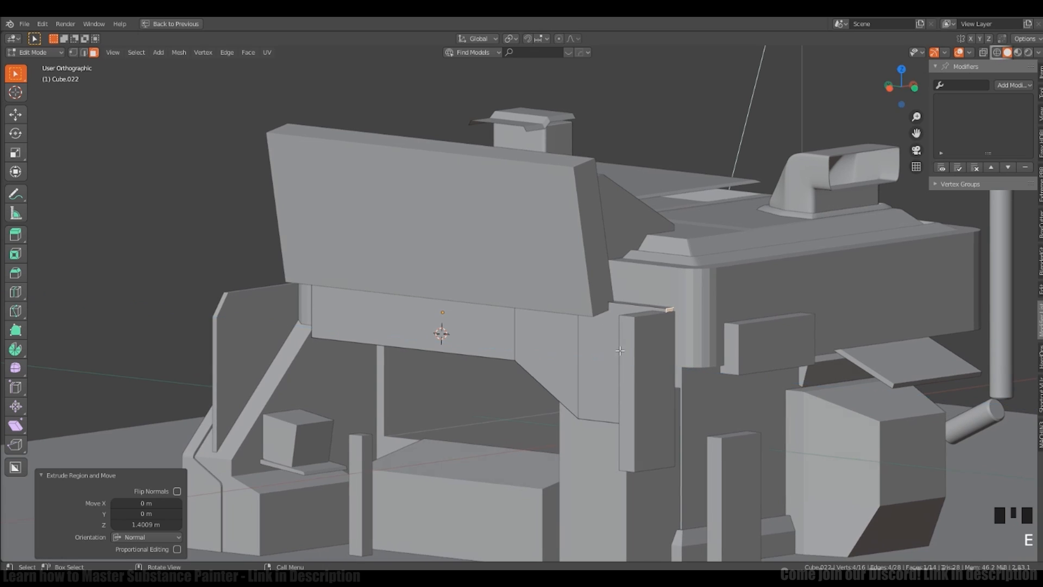
Step: Move the shaped front beam along Y and raise it about 0.36 m along Z behind the sign panel
middle_drag(669, 395, 676, 340)
key(Tab)
key(Tab)
key(g)
key(y)
click(724, 326)
key(Tab)
key(g)
key(z)
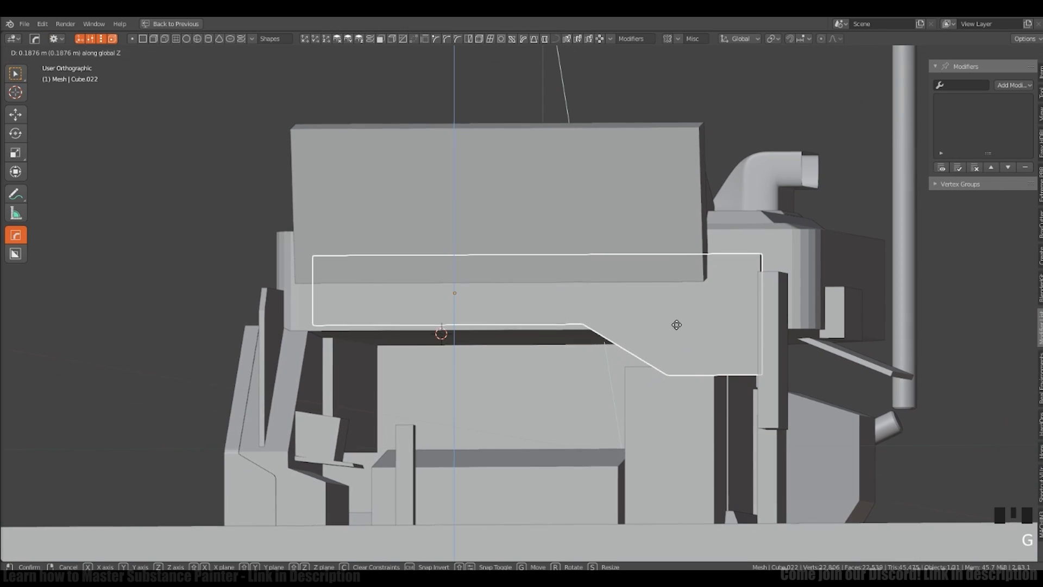
click(673, 305)
Step: Readjust the front beam's sideways position along Y beneath the sign panel
key(g)
key(x)
right_click(679, 305)
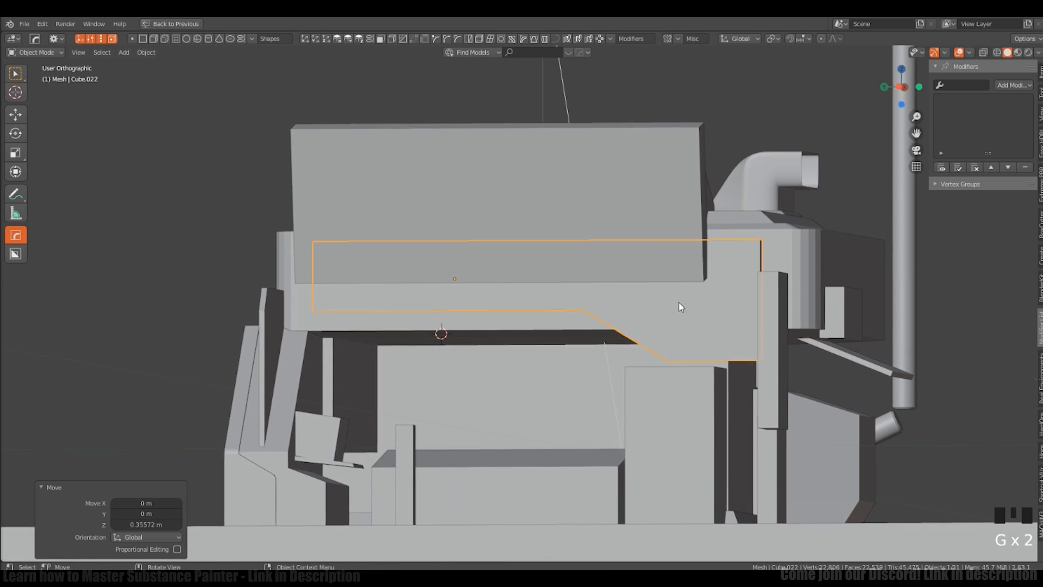
key(g)
key(x)
middle_drag(679, 304, 710, 349)
right_click(675, 324)
key(g)
key(y)
click(690, 314)
Step: Move the lower edges of the front beam's deep end along Z, then leave Edit Mode with nothing selected
key(alt+a)
click(719, 347)
key(Tab)
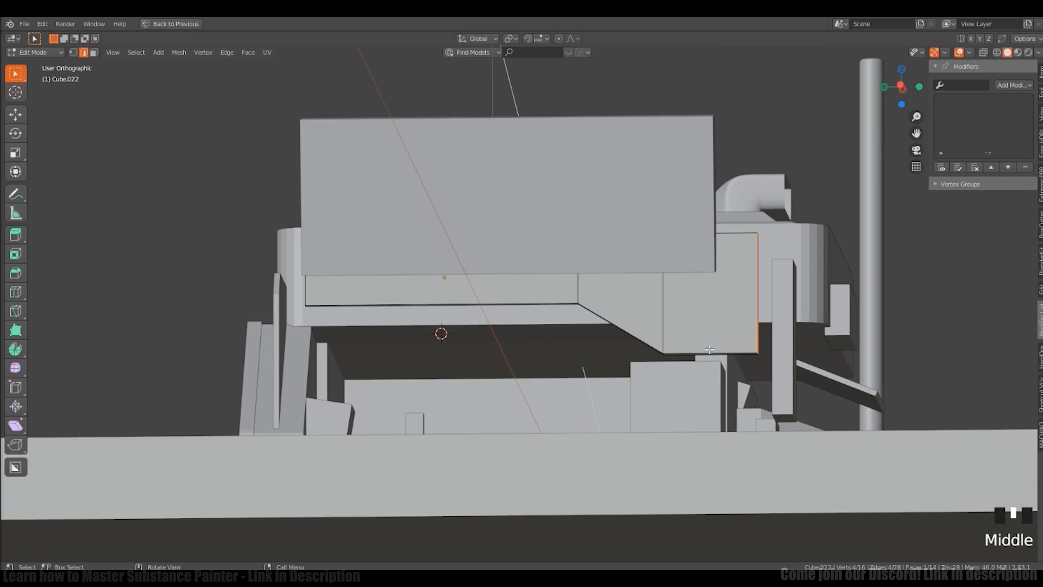
drag(639, 340, 778, 379)
key(shift+z)
mouse_move(706, 336)
middle_down()
mouse_move(701, 354)
mouse_move(701, 343)
middle_up()
key(shift+z)
key(g)
key(z)
click(701, 335)
shift+middle_drag(611, 285, 591, 295)
key(a)
key(alt+a)
scroll(617, 297, down, 4)
key(Tab)
key(alt+a)
Step: Annotate the left view with arrows tracing the building's visual flow along the beam, counter, side blocks and pole
shift+middle_drag(569, 332, 602, 299)
ctrl+middle_drag(602, 298, 623, 299)
shift+middle_drag(724, 236, 704, 230)
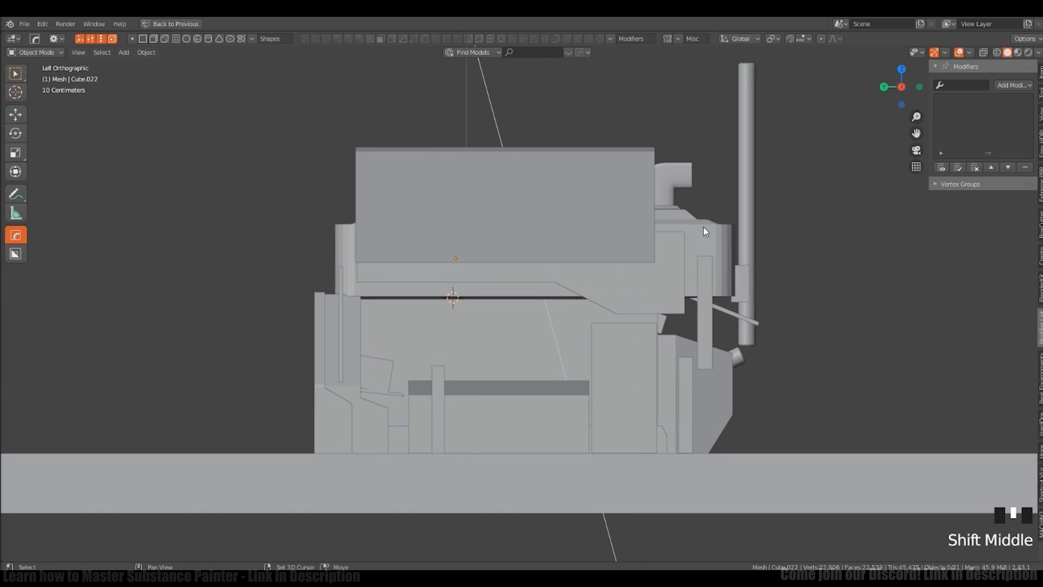
click(15, 193)
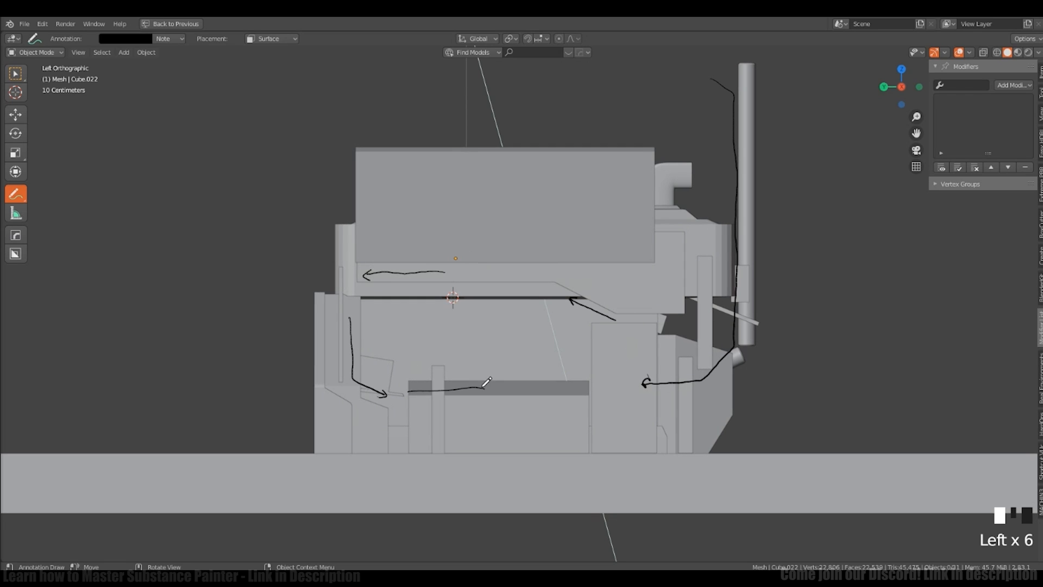
shift+middle_drag(641, 328, 686, 387)
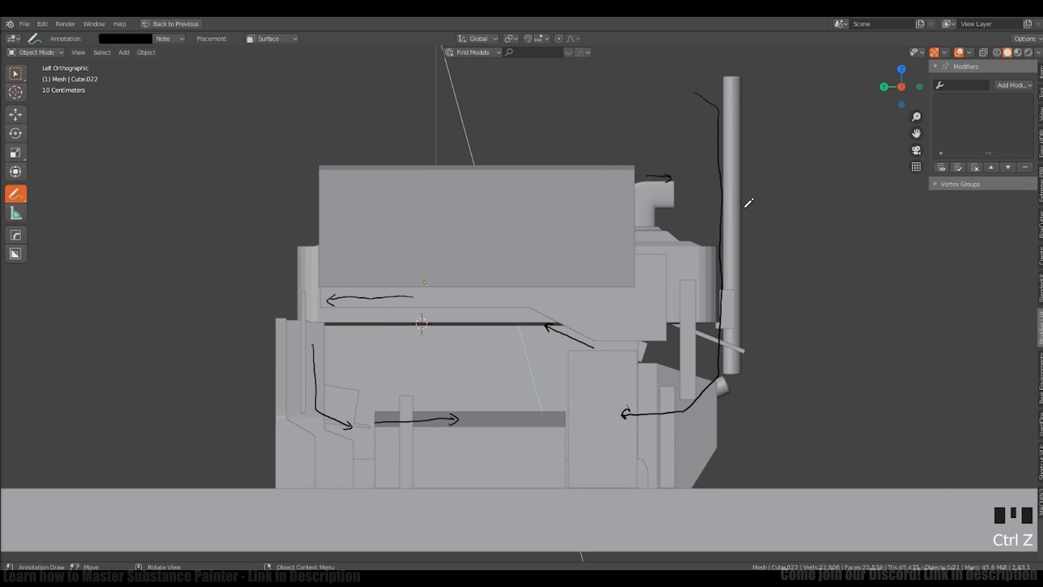
shift+middle_drag(729, 217, 722, 219)
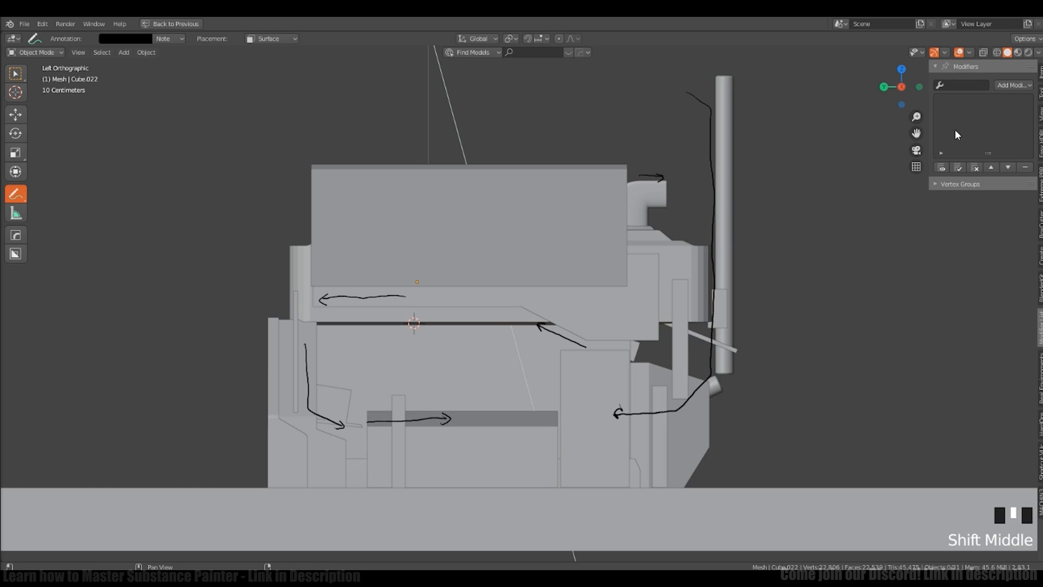
Step: Delete the Note annotation layer to clear the drawn arrows
click(1040, 92)
click(1040, 113)
click(1039, 93)
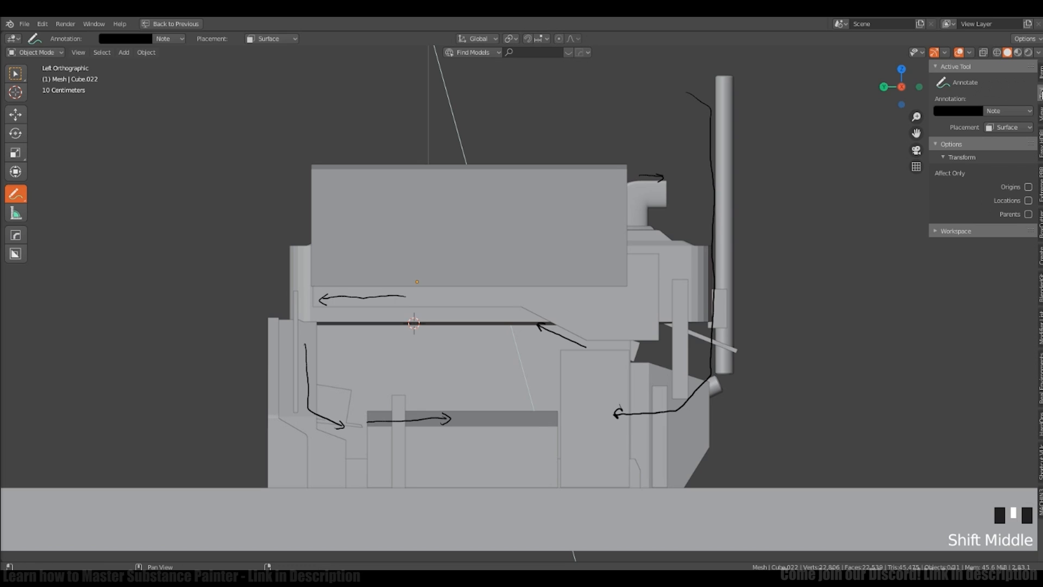
click(1040, 73)
click(1040, 93)
click(1040, 113)
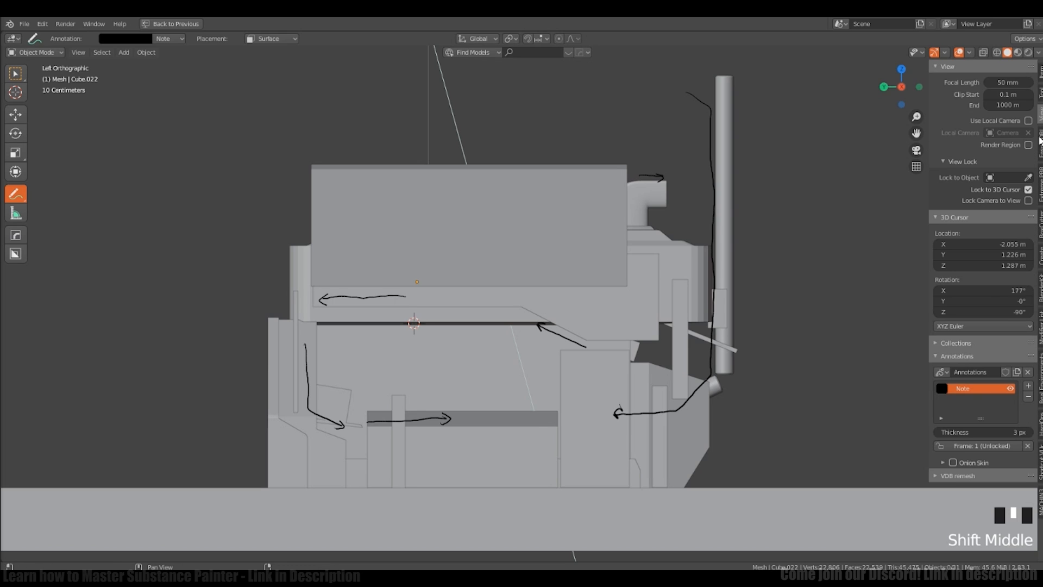
click(1029, 396)
click(935, 67)
Step: Place the 3D cursor on the building near the front beam and save the file
key(w)
mouse_move(537, 343)
middle_down()
mouse_move(490, 354)
mouse_move(551, 334)
middle_up()
click(572, 329)
key(alt+a)
shift+middle_drag(428, 332, 497, 314)
shift+right_click(462, 311)
scroll(462, 311, up, 2)
click(498, 291)
key(ctrl+s)
click(604, 314)
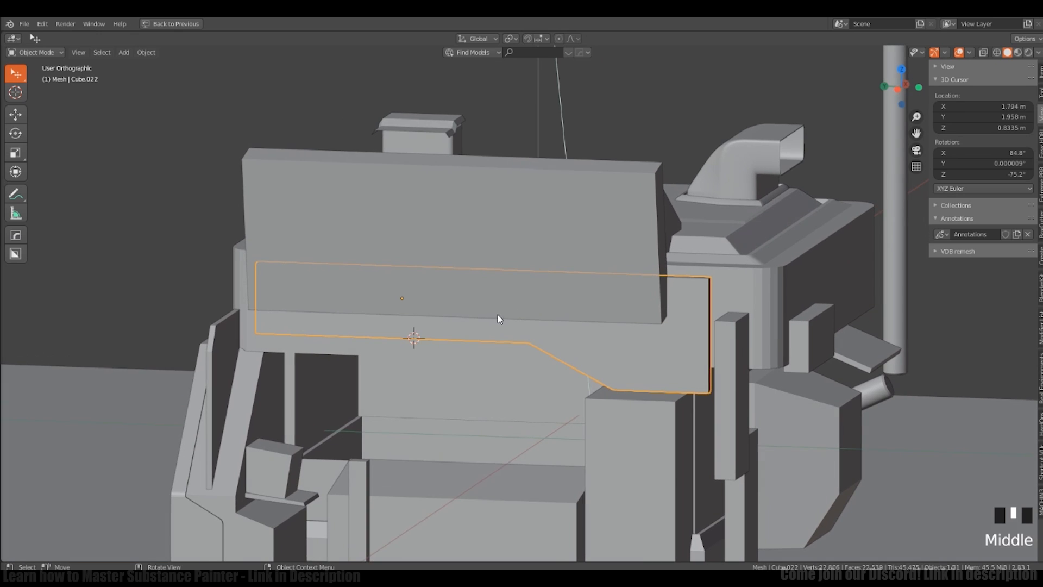
Step: Add a rounded bevelled box with HardOps and move it along negative X in front of the sign panel
key(shift+alt+w)
click(164, 39)
middle_drag(464, 356, 425, 398)
key(g)
key(x)
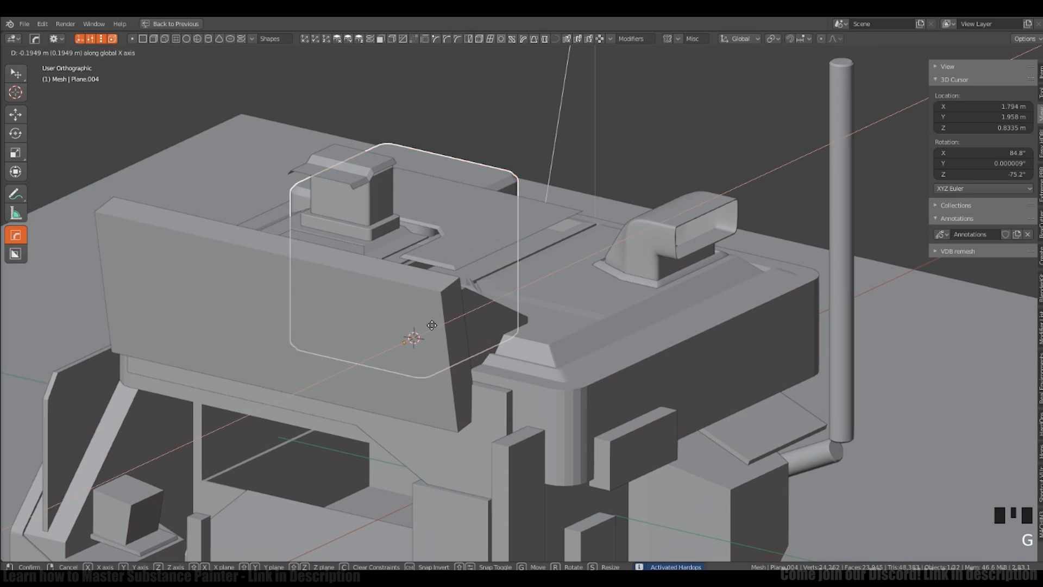
click(351, 408)
mouse_move(351, 409)
middle_down()
mouse_move(339, 417)
mouse_move(369, 412)
middle_up()
key(g)
key(x)
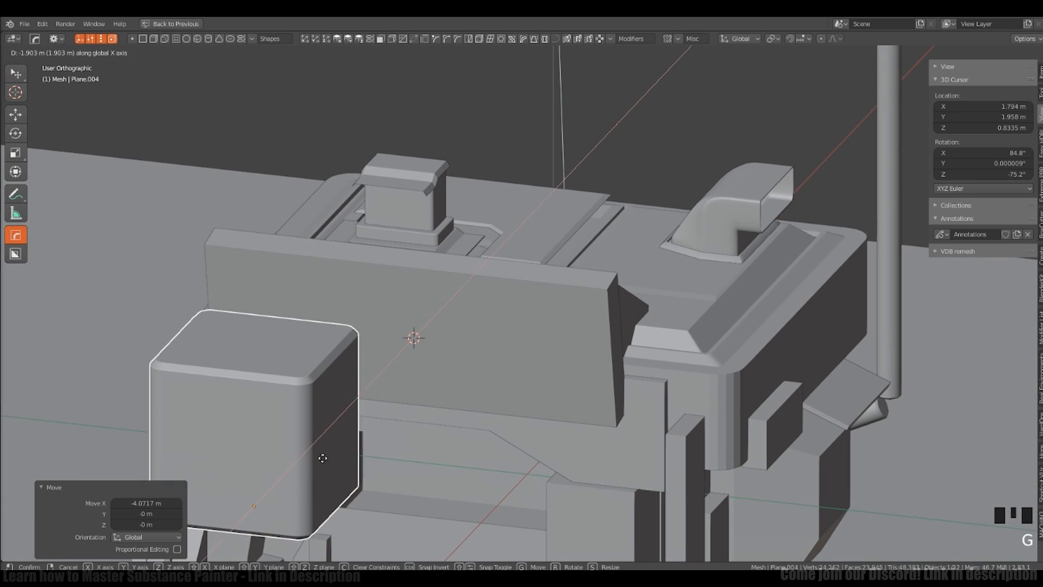
click(312, 465)
shift+middle_drag(311, 465, 398, 382)
Step: Flatten the rounded box into a thin slab and widen it to a screw offset of about 2.39
ctrl+drag(330, 271, 325, 409)
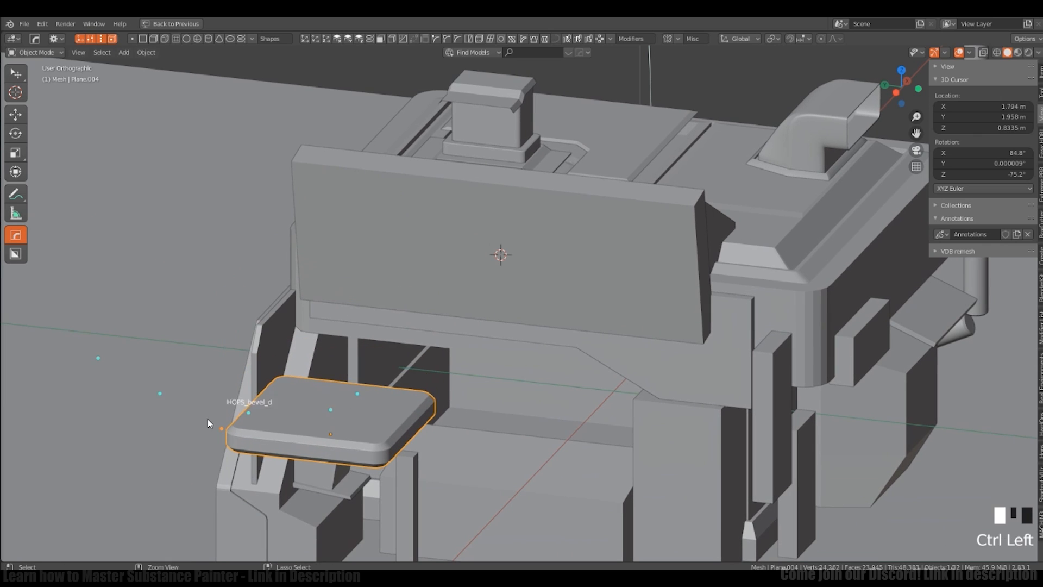
ctrl+drag(208, 419, 167, 392)
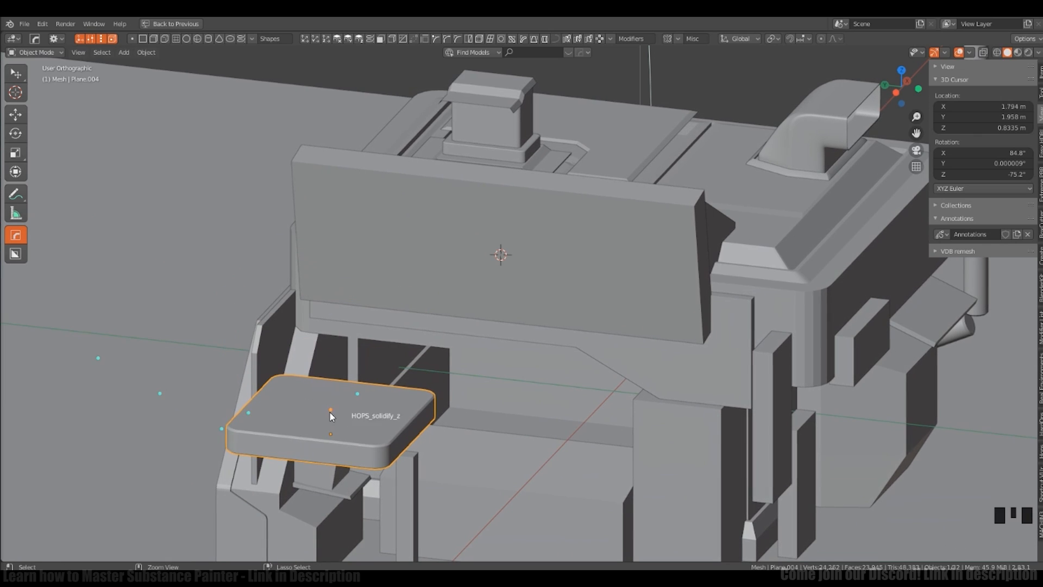
mouse_move(329, 412)
ctrl+mouse_down()
mouse_move(342, 412)
mouse_move(338, 424)
ctrl+mouse_up()
ctrl+drag(245, 420, 216, 415)
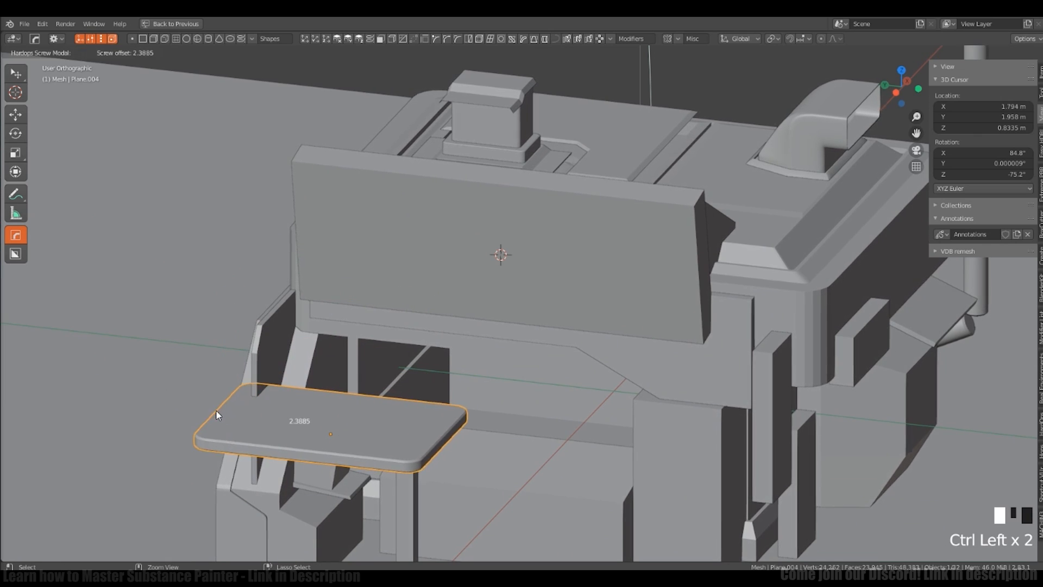
middle_drag(216, 415, 288, 467)
shift+right_click(224, 355)
ctrl+middle_drag(373, 348, 373, 335)
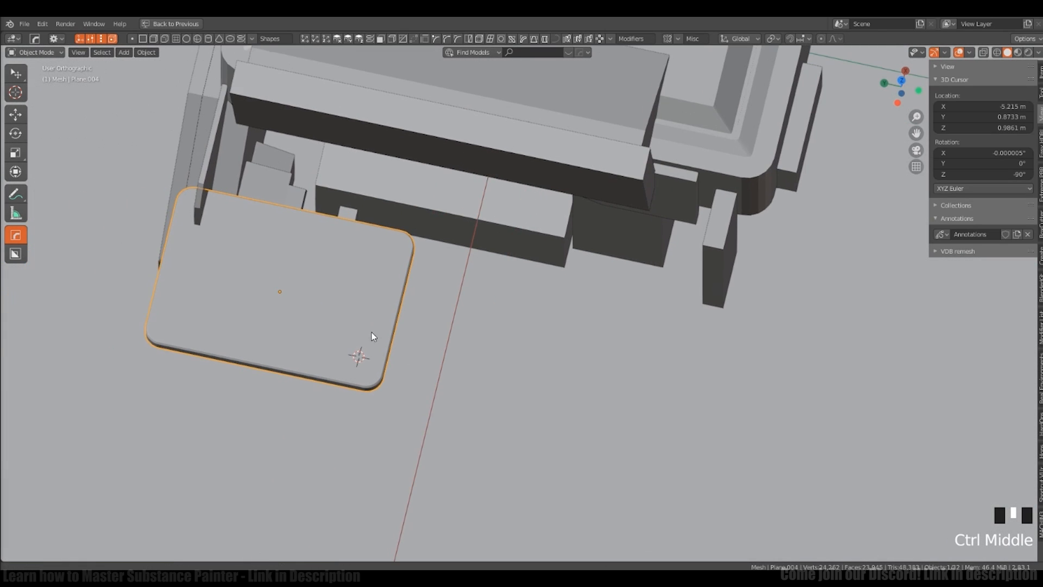
shift+middle_drag(196, 307, 223, 337)
Step: Adjust the slab's corner rounding and rim bevel widths
ctrl+drag(182, 380, 138, 377)
middle_drag(139, 377, 205, 324)
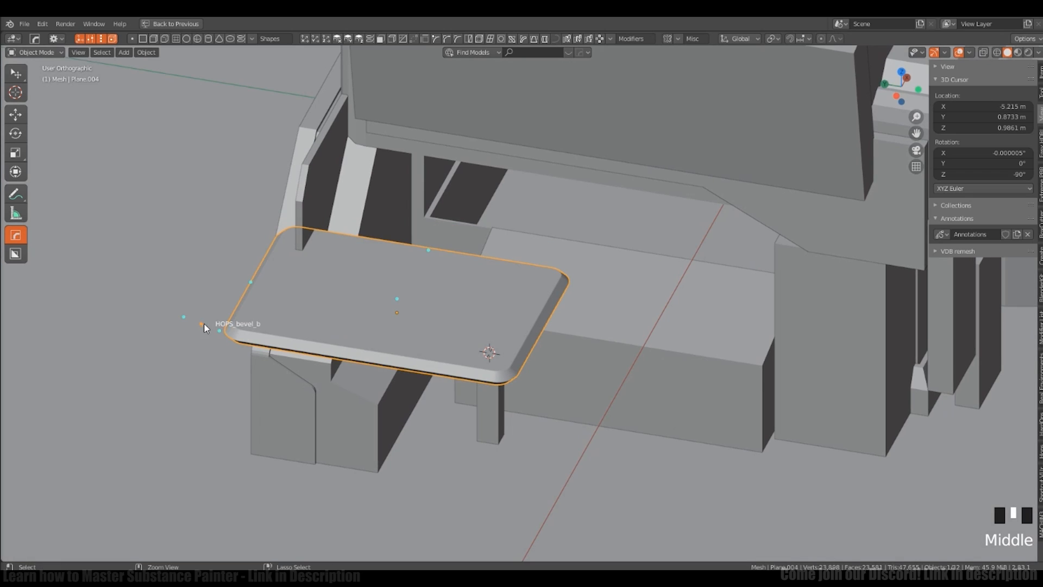
ctrl+click(215, 321)
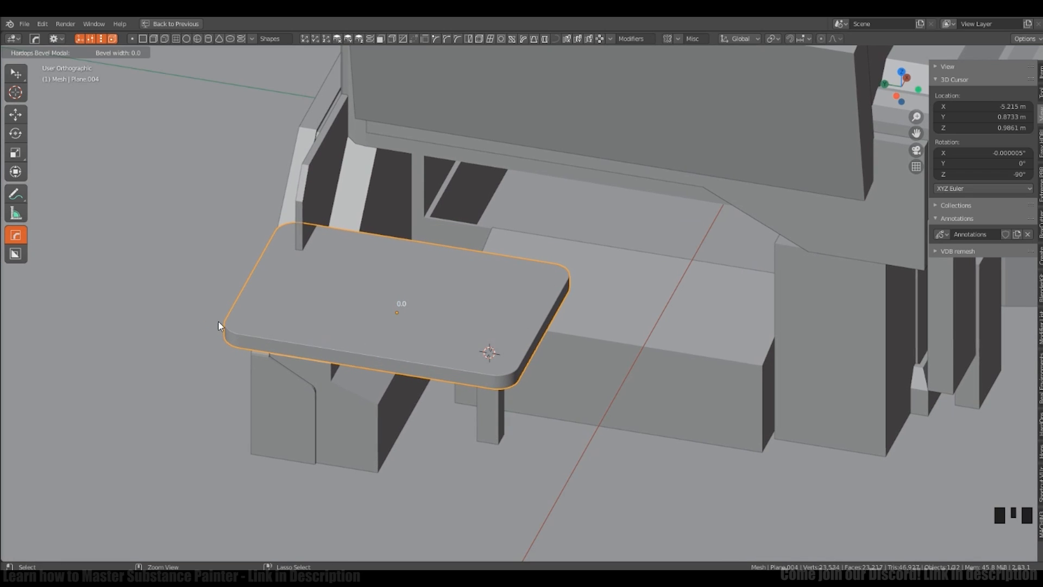
mouse_move(226, 333)
ctrl+mouse_down()
mouse_move(214, 333)
mouse_move(256, 319)
mouse_move(189, 340)
mouse_move(205, 335)
ctrl+mouse_up()
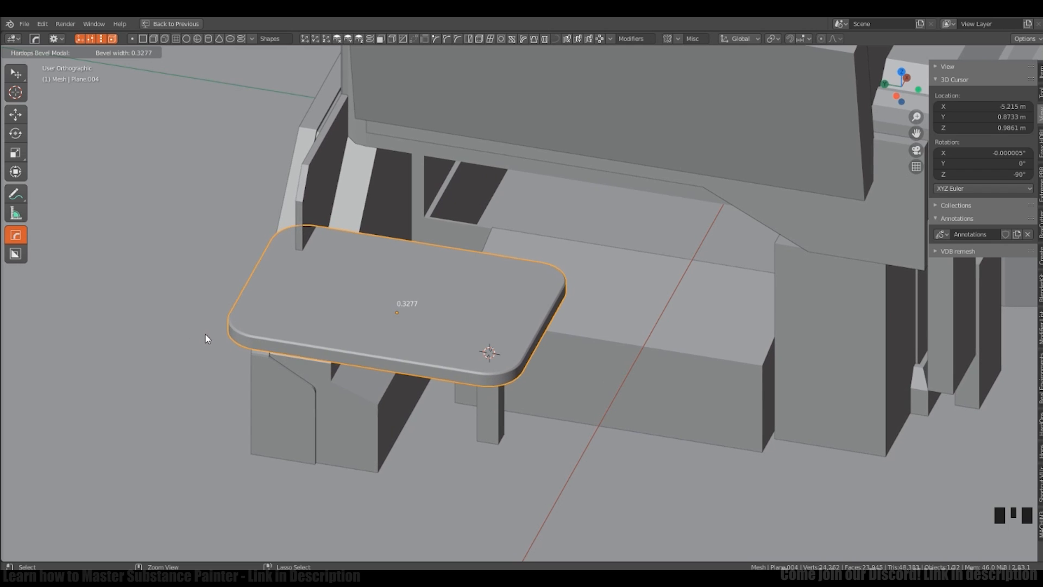
click(230, 322)
middle_drag(250, 265, 465, 305)
ctrl+click(407, 299)
click(409, 298)
Step: Scale the slab to about 0.706 and shift it along X, away from the building front
middle_drag(465, 305, 461, 349)
key(s)
click(602, 306)
ctrl+middle_drag(461, 349, 510, 361)
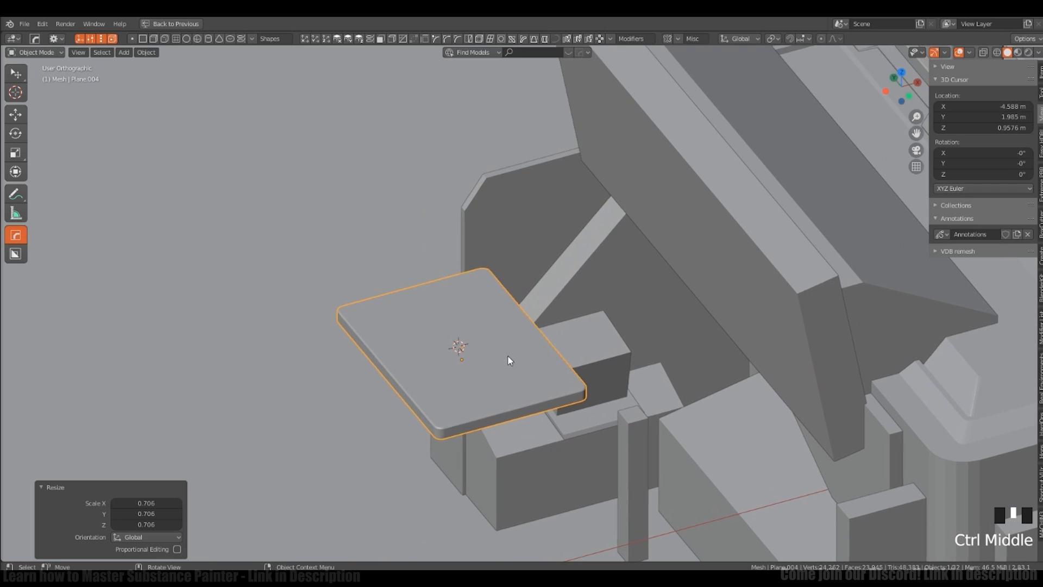
key(g)
key(x)
click(382, 380)
ctrl+middle_drag(381, 378, 413, 412)
Step: Apply the slab's modifiers so its bevelled shape becomes editable mesh
shift+middle_drag(413, 413, 477, 392)
shift+right_click(408, 369)
scroll(464, 375, up, 1)
key(alt+a)
key(q)
mouse_move(471, 424)
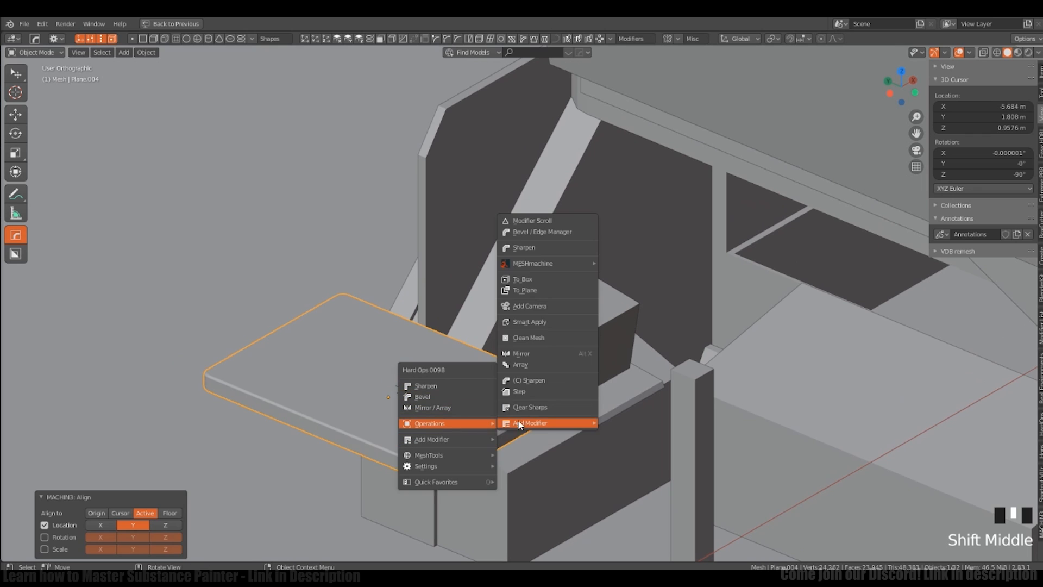
mouse_move(520, 424)
click(621, 422)
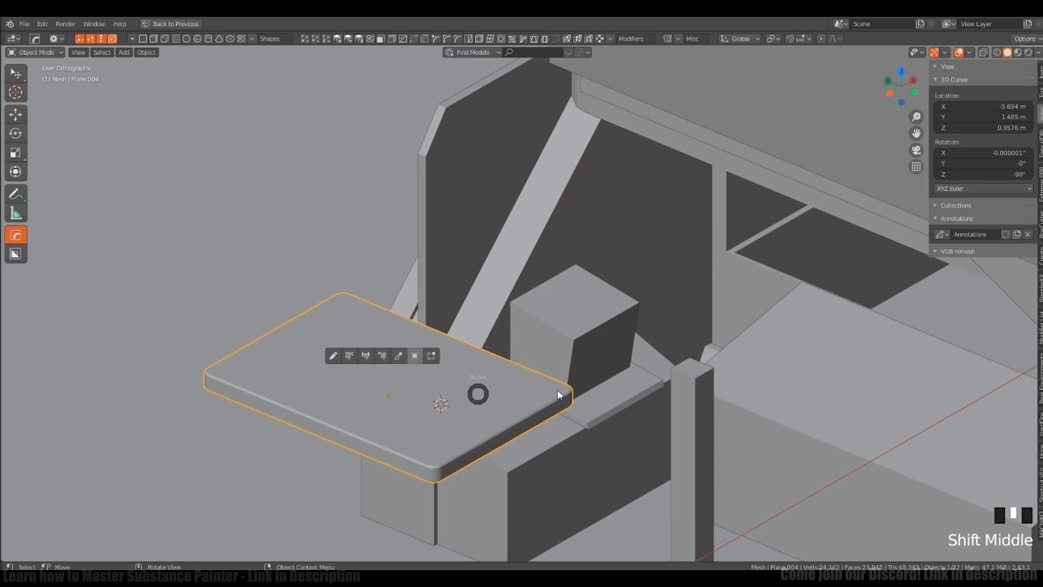
click(558, 395)
Step: Inset the slab's top face about 0.024 m and sink it along Z, scaling the recessed face to 0.963
scroll(494, 392, up, 1)
middle_drag(495, 393, 521, 384)
key(i)
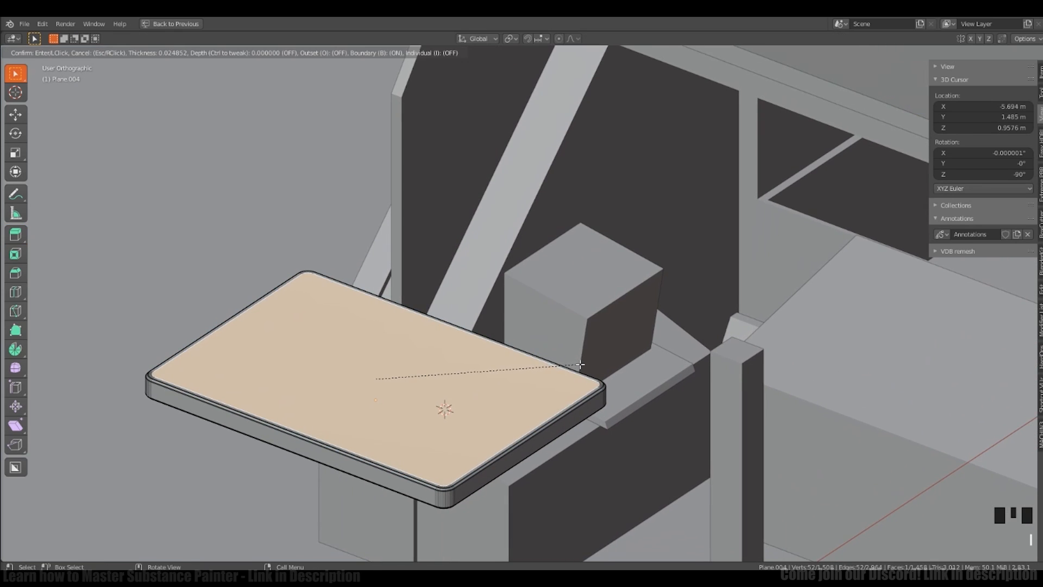
click(580, 364)
key(g)
key(z)
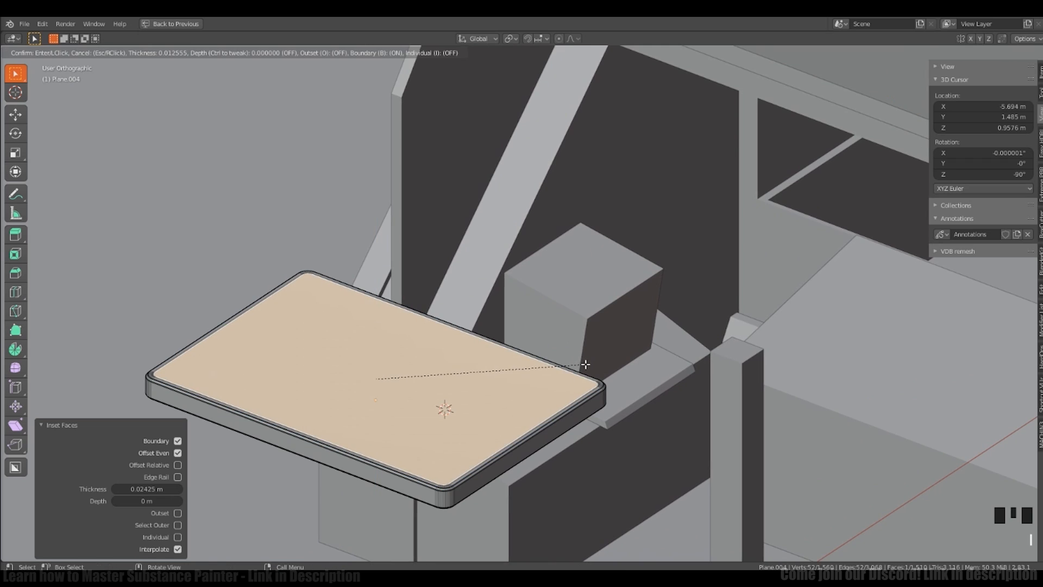
click(573, 375)
middle_drag(574, 376, 604, 373)
key(s)
click(598, 374)
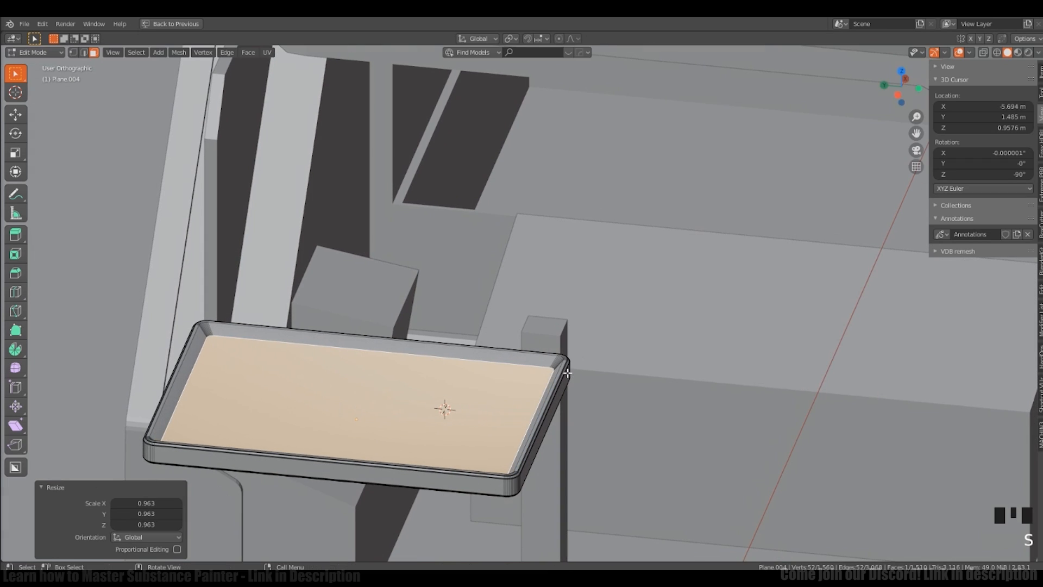
Step: Leave Edit Mode and check the recessed slab's shape and shading
key(alt+a)
mouse_move(545, 394)
middle_down()
mouse_move(523, 422)
mouse_move(502, 378)
mouse_move(468, 377)
mouse_move(442, 357)
middle_up()
key(Tab)
click(504, 348)
click(484, 414)
key(z)
click(436, 347)
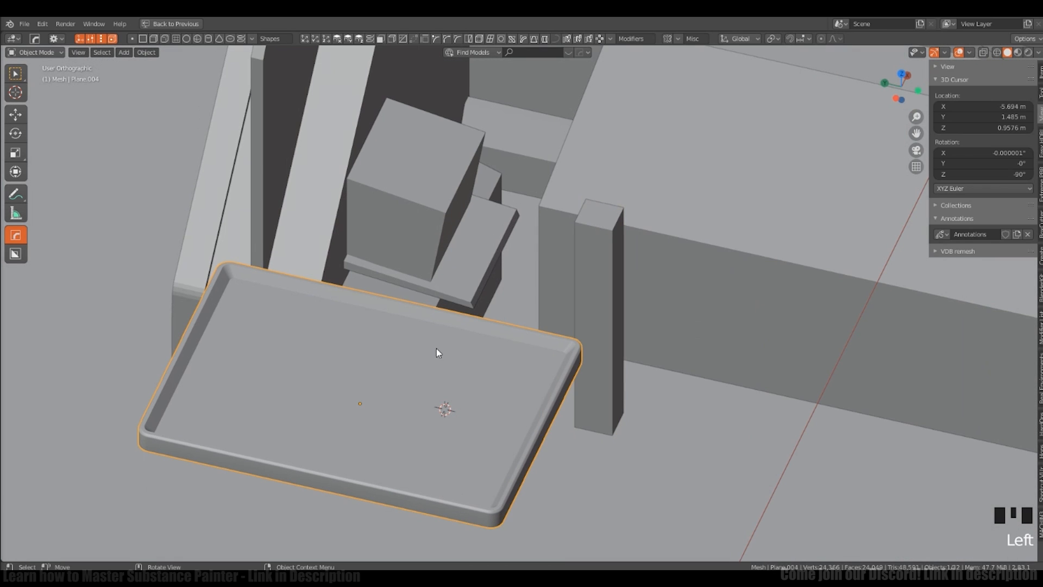
Step: Raise the slab's recessed face about 0.044 m along Z and rescale it
middle_drag(455, 298, 614, 377)
key(Tab)
click(496, 406)
key(g)
key(z)
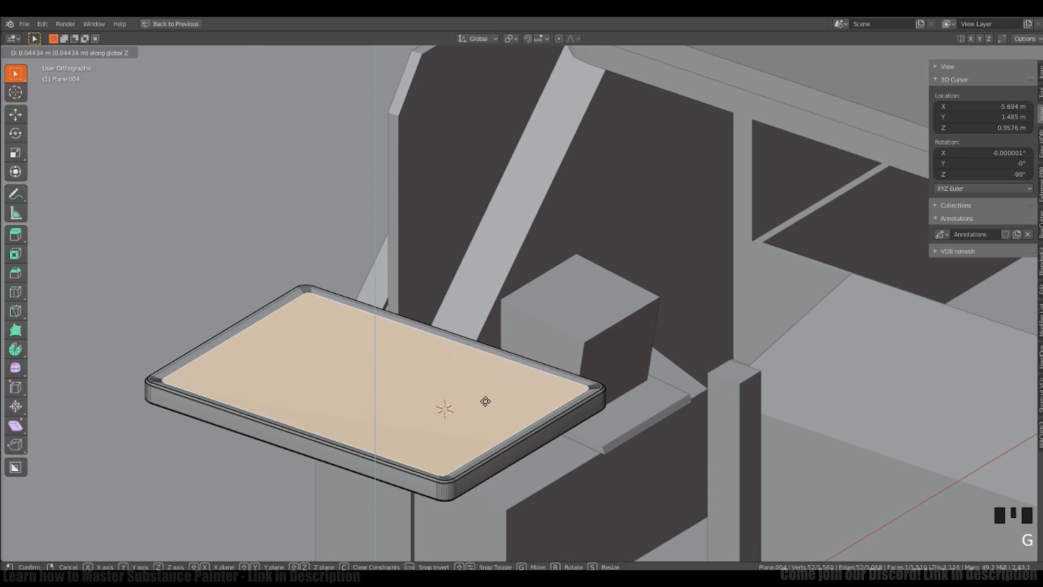
click(485, 401)
middle_drag(485, 400, 506, 396)
key(s)
click(579, 397)
key(Tab)
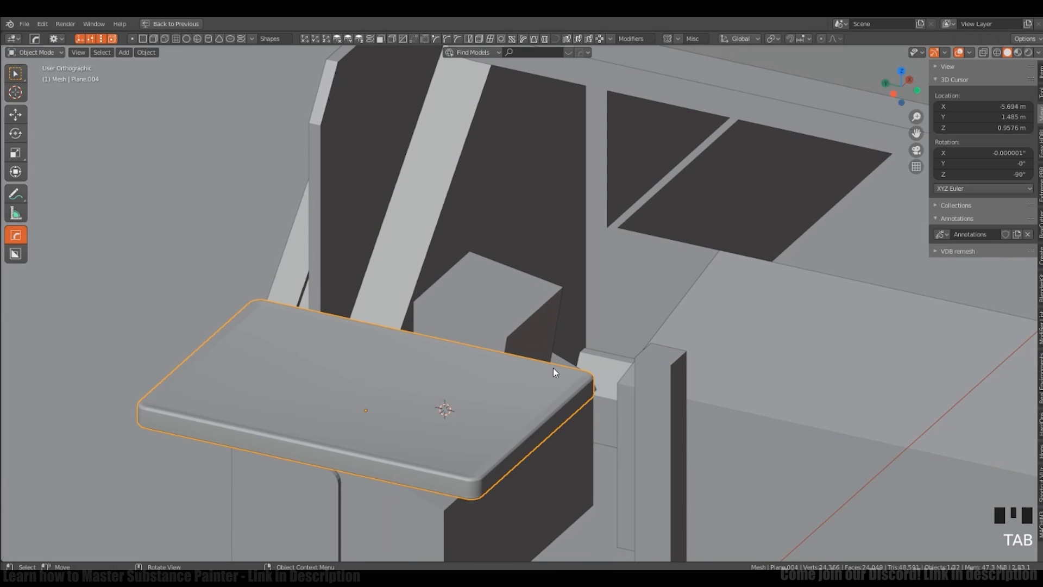
Step: Bevel the edge loop around the slab's inner top face with an offset of about 0.0071 m
key(Tab)
middle_drag(553, 368, 588, 272)
alt+shift+click(588, 272)
alt+shift+click(589, 272)
alt+shift+click(589, 272)
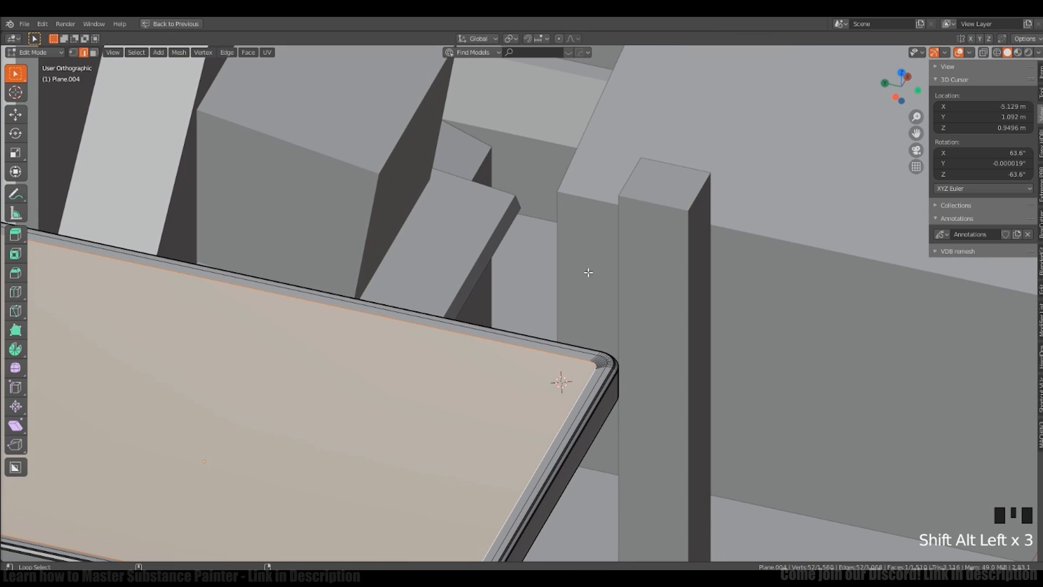
key(ctrl+b)
click(758, 335)
Step: Try to extrude the slab's inner top face and its bevelled border inward together
key(e)
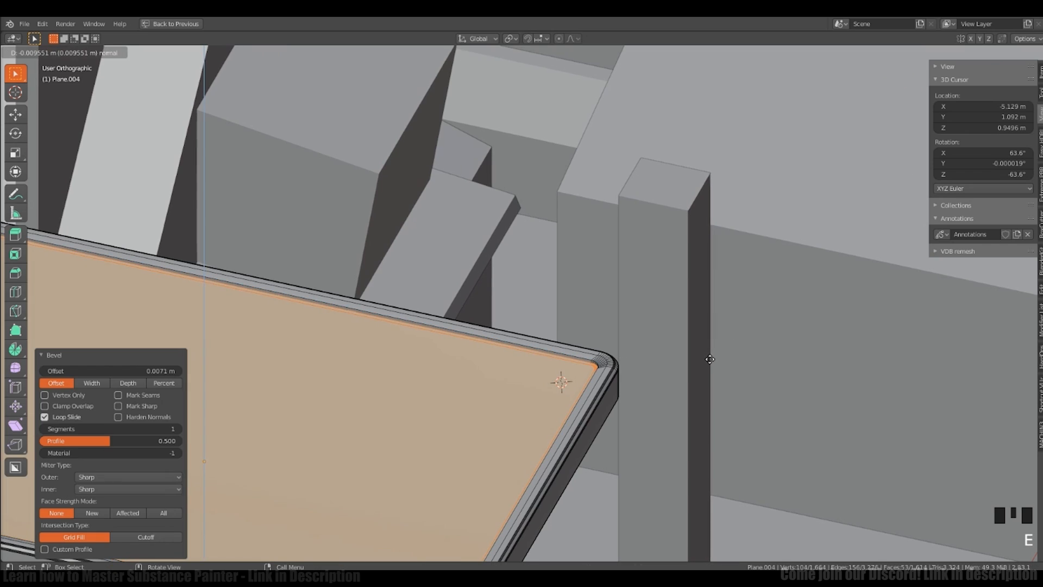
click(560, 378)
shift+click(560, 379)
key(ctrl+z)
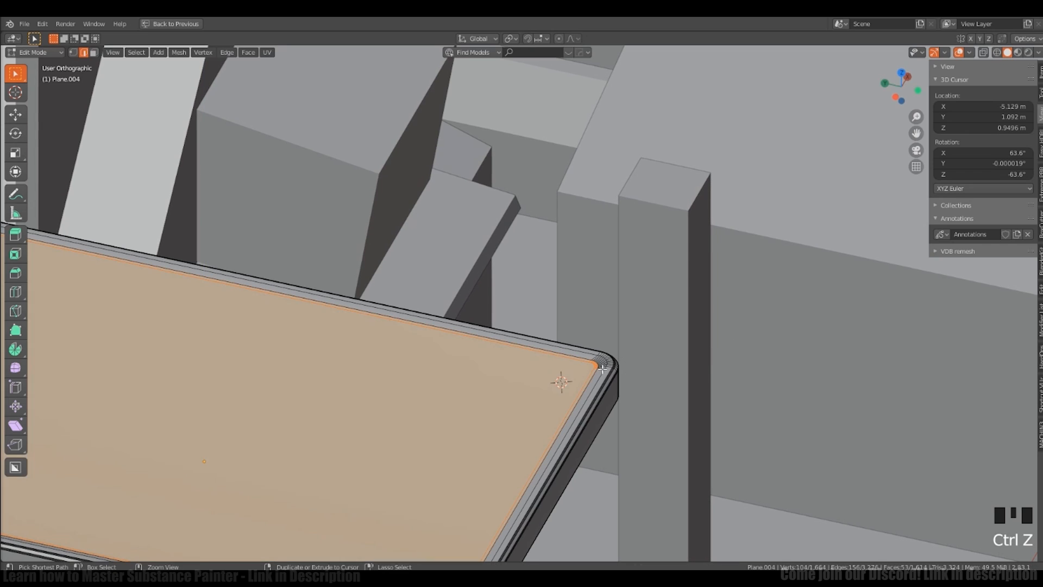
Step: Select only the narrow border ring around the slab's inner top face and extrude it inward about 0.025 m as a groove
key(Tab)
key(ctrl+KP_Add)
shift+click(561, 380)
shift+middle_drag(561, 380, 652, 329)
click(642, 365)
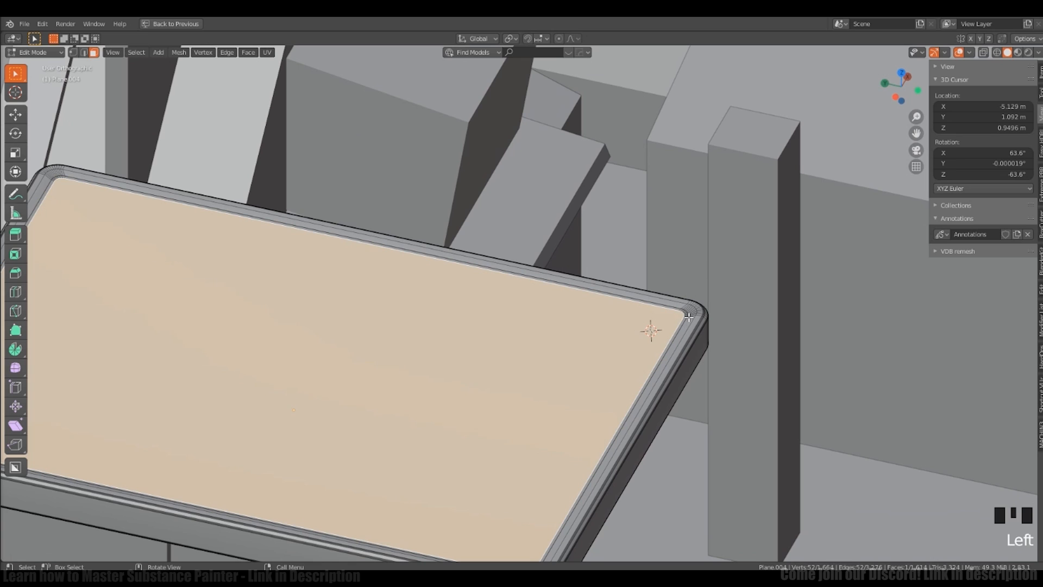
key(2)
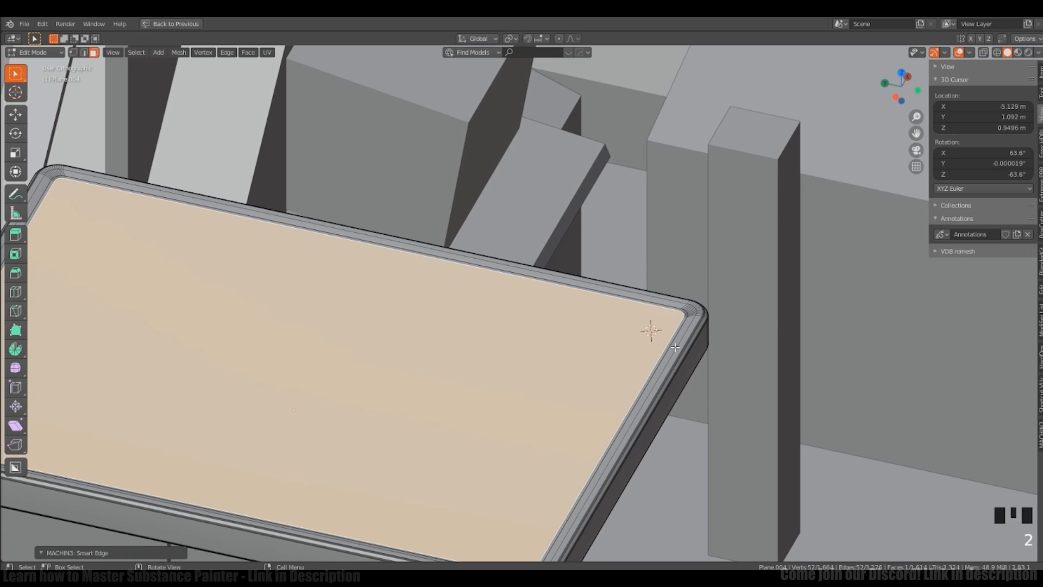
ctrl+middle_drag(684, 315, 591, 304)
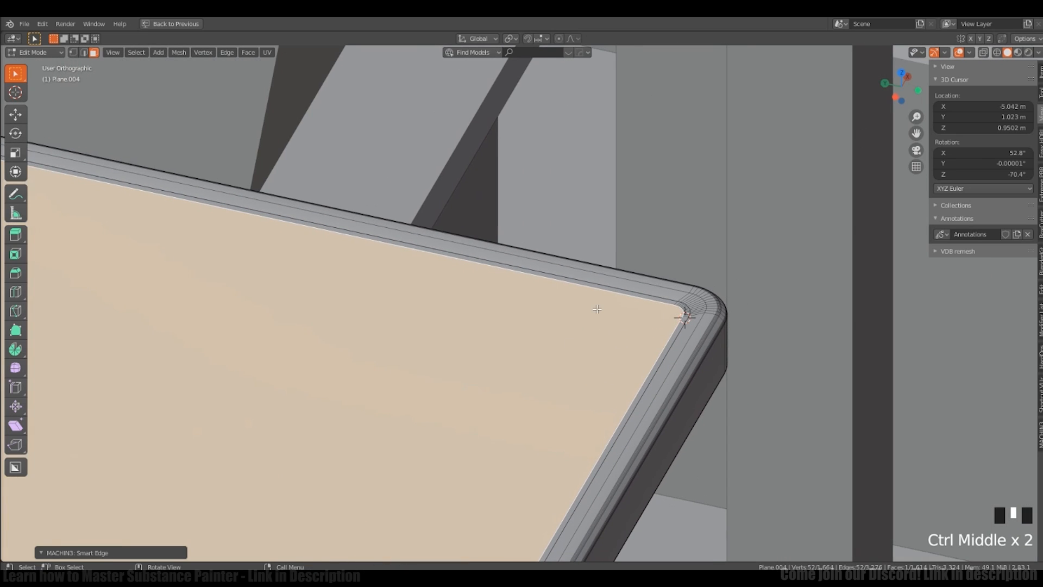
key(ctrl+KP_Add)
shift+click(580, 372)
key(e)
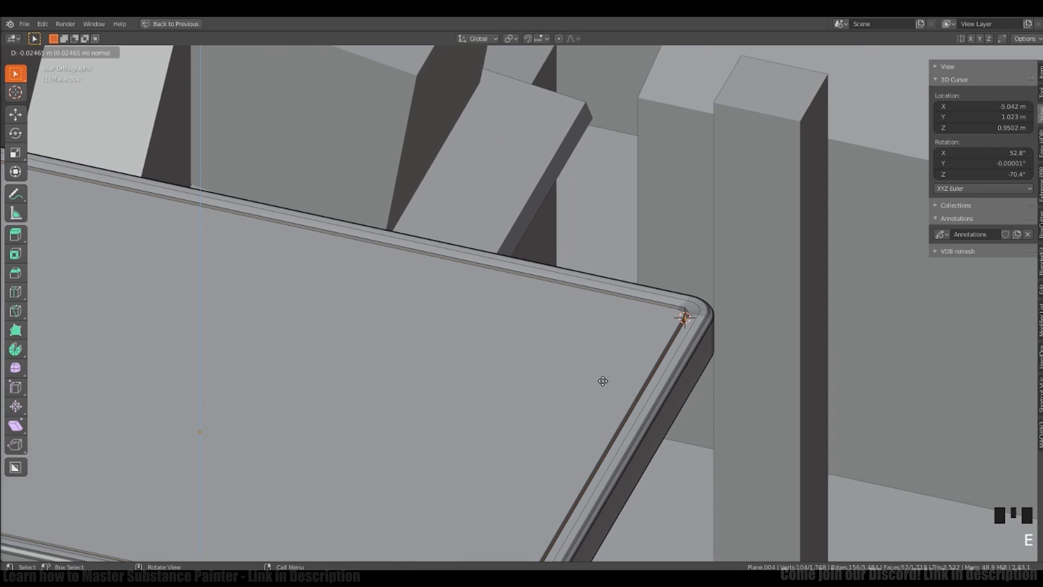
click(603, 372)
Step: Leave Edit Mode and inspect the slab's grooved top from several angles
ctrl+middle_drag(603, 373, 558, 392)
key(Tab)
shift+right_click(599, 372)
click(558, 393)
click(639, 360)
ctrl+middle_drag(639, 359, 617, 341)
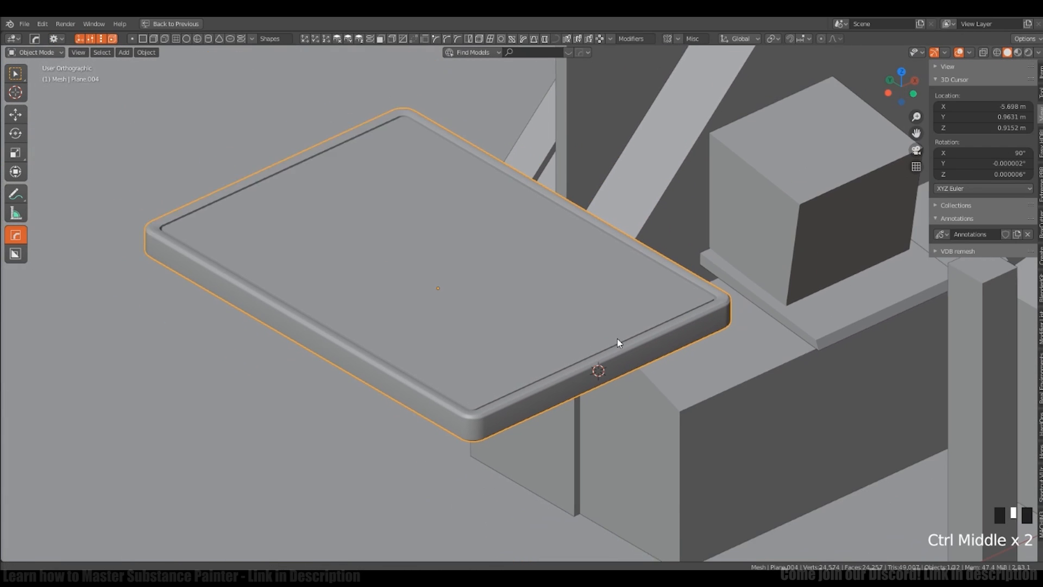
Step: Add a cube to the slab's mesh at its short edge and scale it down to about 0.112
shift+right_click(545, 396)
mouse_move(546, 396)
ctrl+middle_down()
mouse_move(616, 390)
mouse_move(624, 368)
mouse_move(559, 372)
mouse_move(554, 402)
ctrl+middle_up()
key(Tab)
key(shift+a)
click(516, 252)
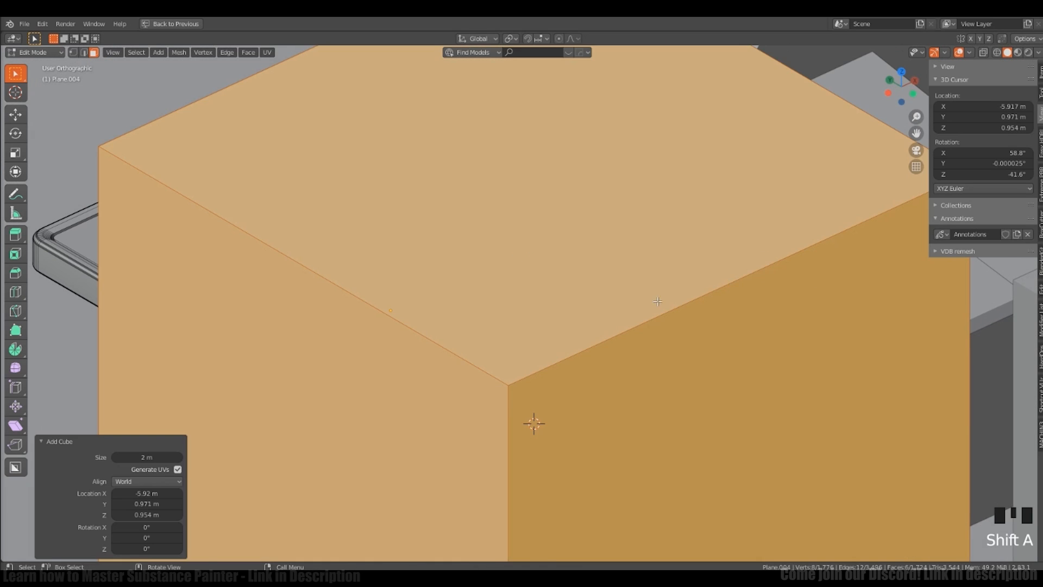
key(s)
click(571, 407)
key(s)
click(567, 407)
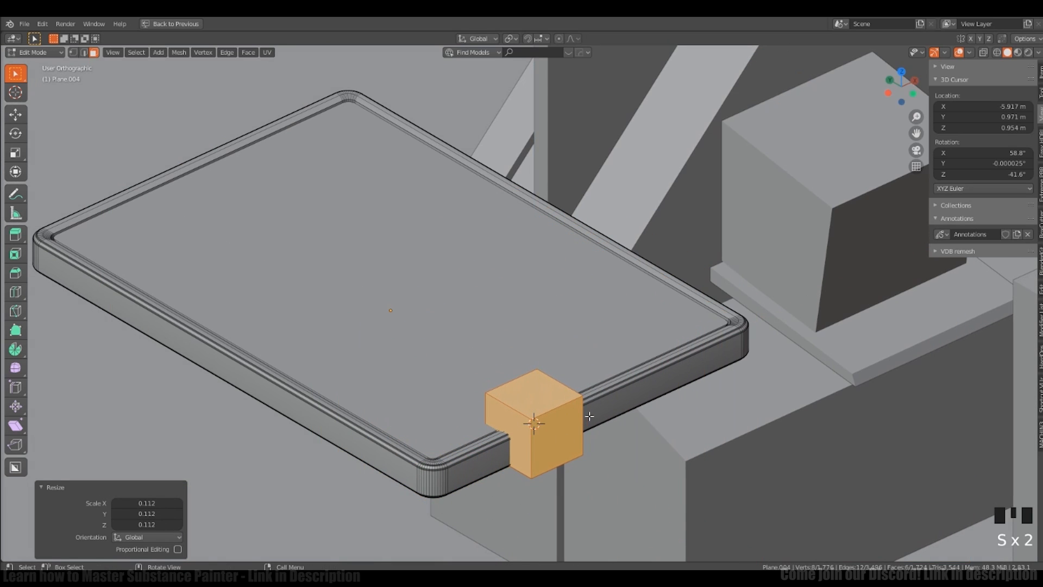
Step: Shift the small cube at the slab's rim and flatten it along Z to about 0.45
key(g)
key(x)
click(541, 445)
middle_drag(540, 445, 605, 426)
key(s)
key(z)
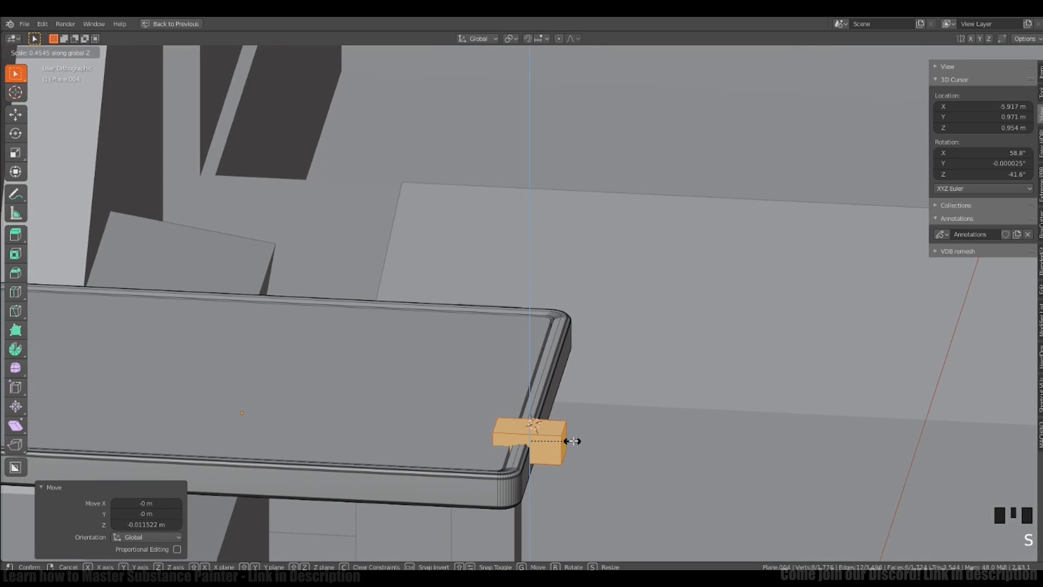
click(575, 440)
Step: Move the flattened block about 0.082 m outward along Y and reduce its size
key(s)
key(y)
click(572, 443)
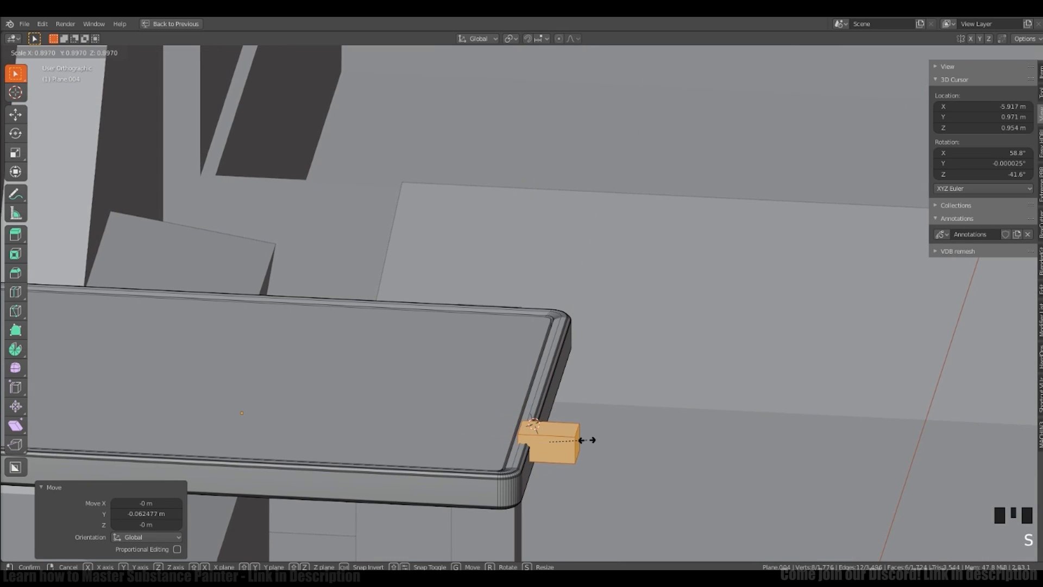
key(g)
key(y)
click(554, 444)
Step: Select the whole block, move it back along Y over the slab's rim and rescale it along Y
middle_drag(554, 445, 604, 450)
click(555, 445)
key(ctrl+l)
key(g)
key(y)
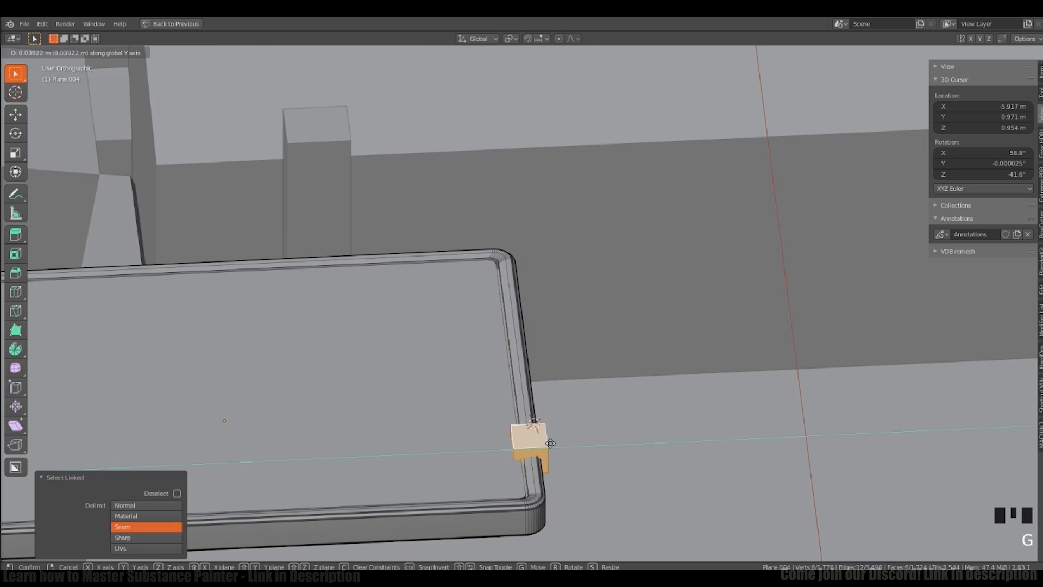
click(562, 445)
key(s)
key(y)
click(566, 445)
Step: Bevel one upper edge of the small block on the slab's rim
shift+middle_drag(566, 445, 598, 412)
key(ctrl+b)
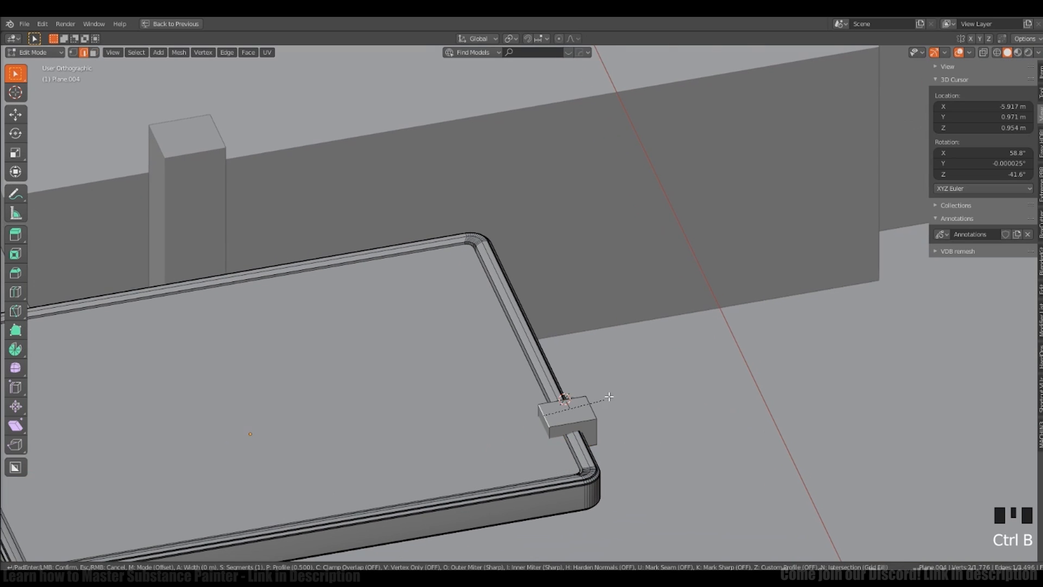
click(616, 390)
key(Tab)
key(Tab)
Step: Select the bevelled block and rescale it along X into a narrow clip
middle_drag(602, 299, 482, 421)
key(l)
key(s)
key(x)
click(612, 413)
Step: Duplicate the clip twice along X, one copy about 0.109 m away and the other near the rim's far end
key(shift+d)
key(x)
click(646, 418)
key(shift+d)
key(x)
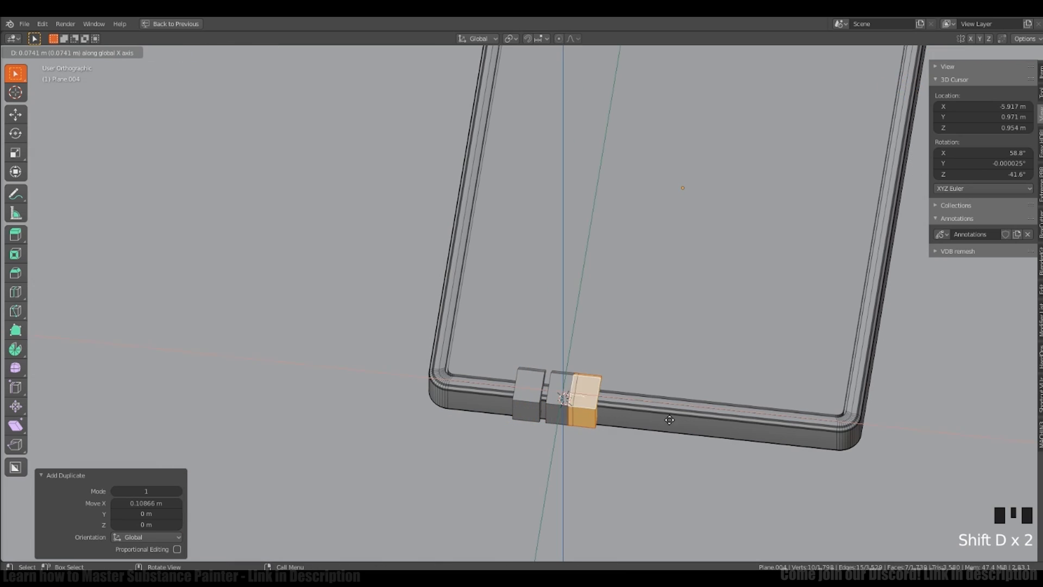
click(846, 419)
Step: Select all the clips and symmetrize them from -Y to +Y onto the slab's opposite short edge
key(Tab)
middle_drag(846, 420, 660, 410)
key(Tab)
key(l)
key(ctrl+alt+s)
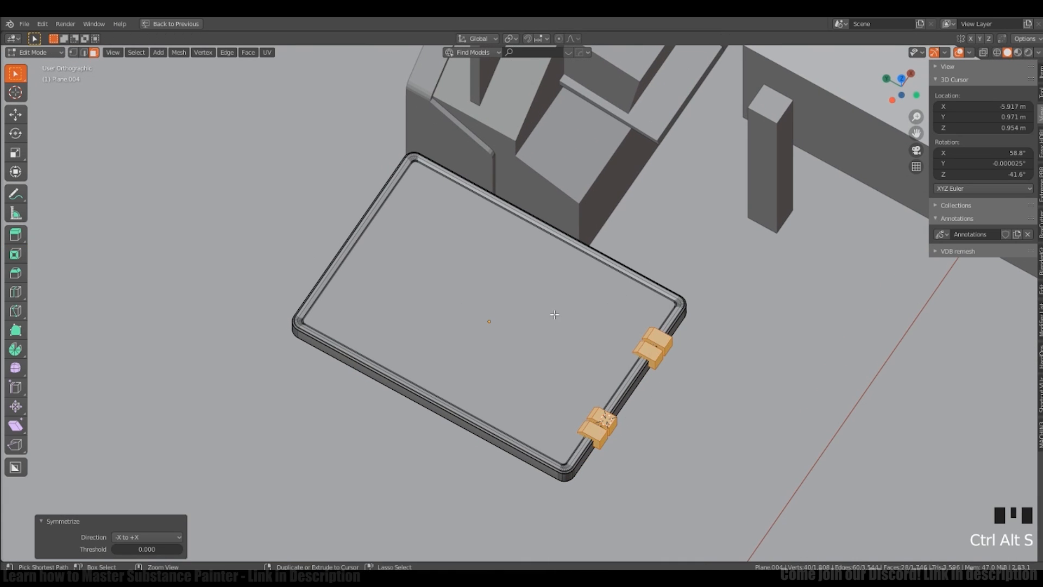
click(146, 536)
click(147, 488)
click(144, 537)
click(140, 500)
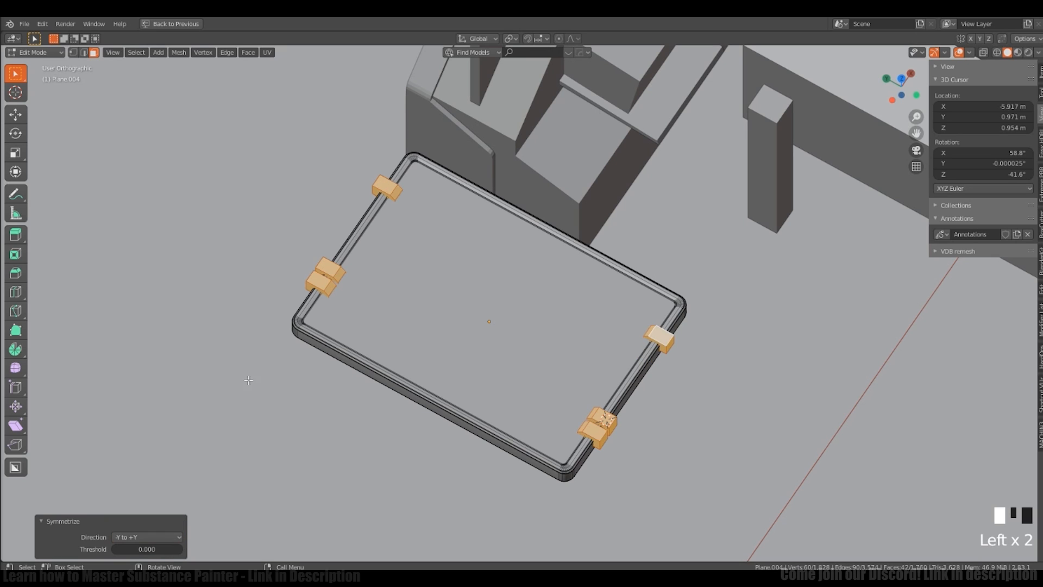
Step: Select the mirrored clips, move them about 0.162 m along negative X and rescale the group along X
middle_drag(249, 380, 396, 237)
ctrl+shift+right_drag(682, 465, 698, 450)
key(shift+z)
mouse_move(644, 288)
ctrl+shift+right_down()
mouse_move(763, 307)
mouse_move(679, 272)
ctrl+shift+right_up()
key(shift+z)
middle_drag(651, 266, 497, 247)
key(g)
key(s)
click(487, 173)
key(s)
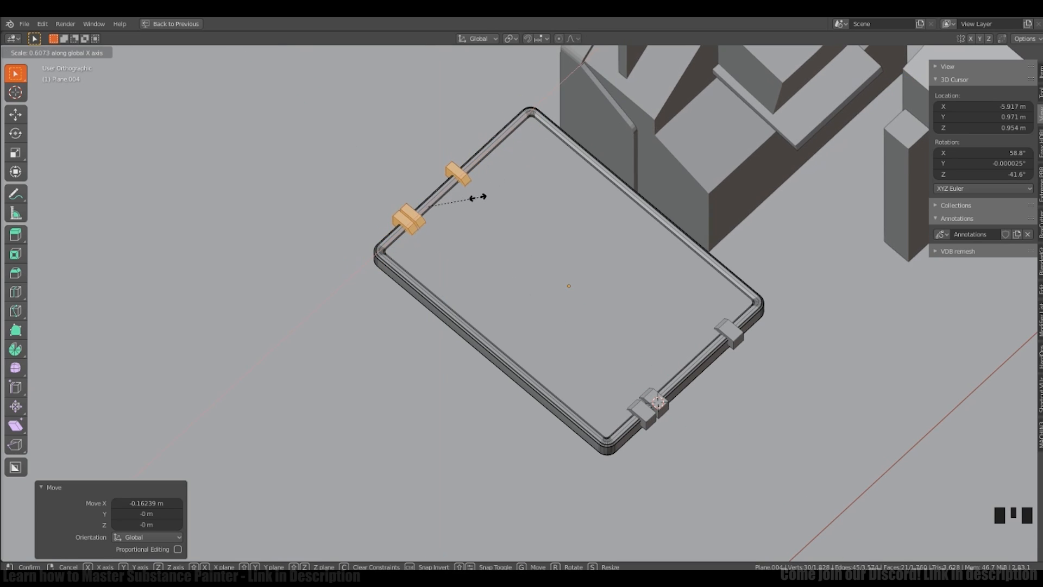
click(492, 181)
Step: Delete the paired clips on the slab's mirrored edge, keeping the single clip
key(shift+z)
ctrl+drag(435, 125, 519, 201)
key(shift+z)
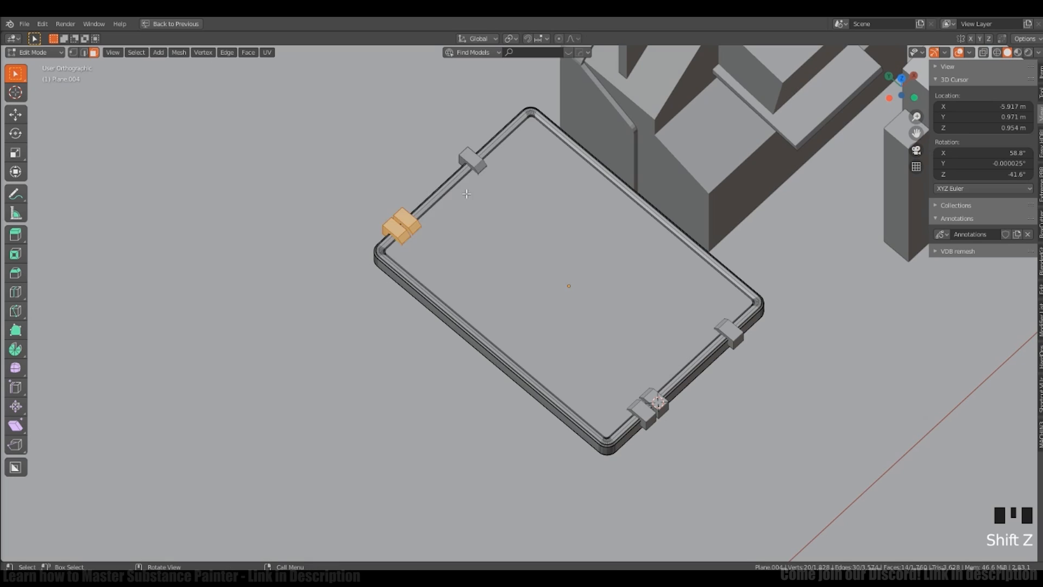
key(x)
click(445, 146)
key(shift+z)
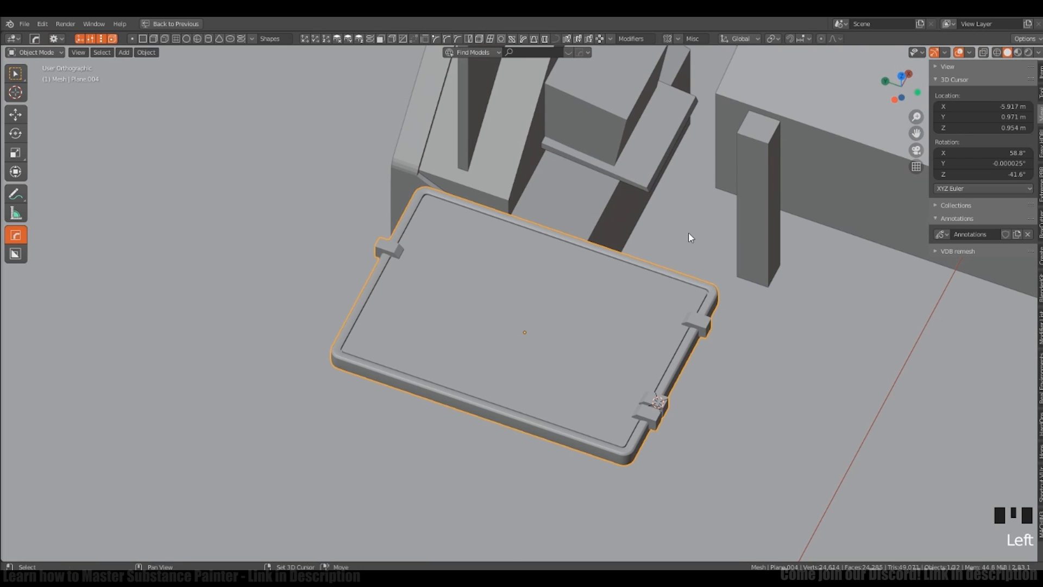
Step: Duplicate the single clip about 0.281 m along X to the slab's corner and rotate the copy 90° about Z
ctrl+middle_drag(689, 237, 531, 308)
shift+right_click(470, 397)
shift+middle_drag(510, 409, 627, 424)
key(Tab)
key(l)
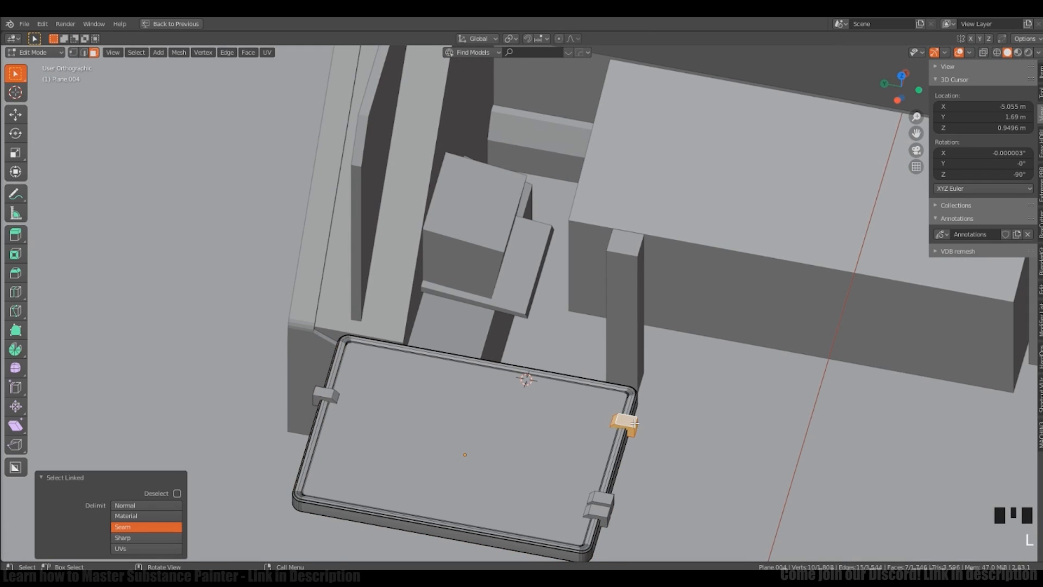
click(651, 391)
key(r)
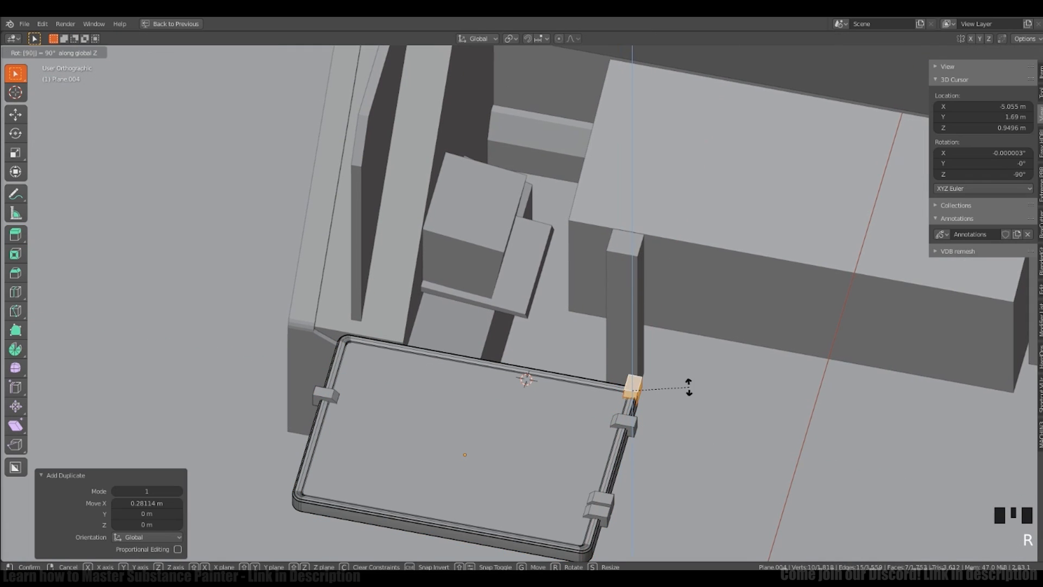
key(Return)
Step: Stretch the rotated copy along Y into a bar, move it about 0.443 m along Y and adjust its X width
key(s)
key(y)
click(569, 378)
middle_drag(569, 379, 448, 391)
key(s)
key(x)
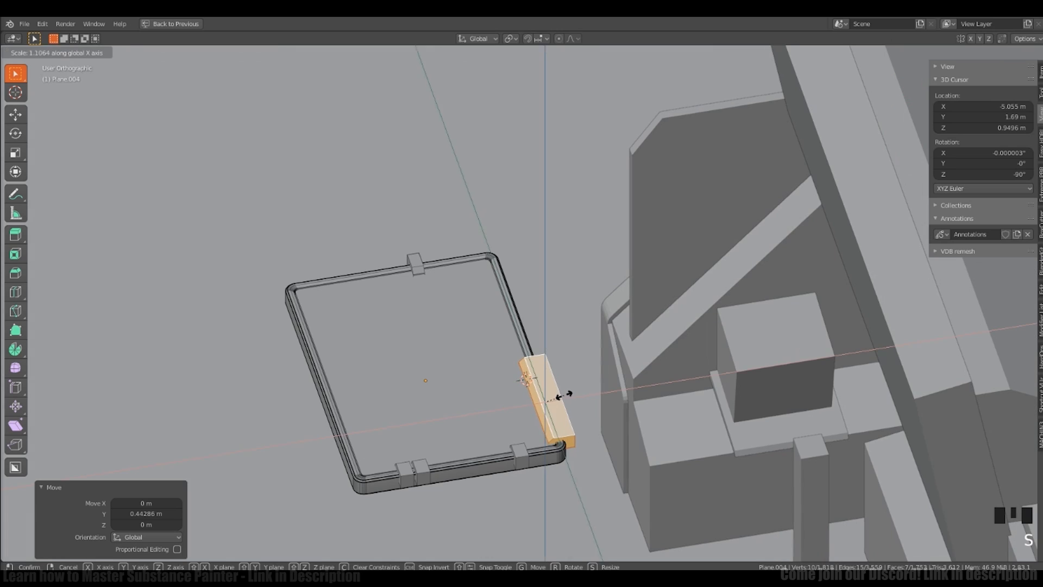
click(568, 398)
Step: Scale the bar to 0.641 along Z, shift it along negative X onto the slab and rescale it along X
key(s)
key(z)
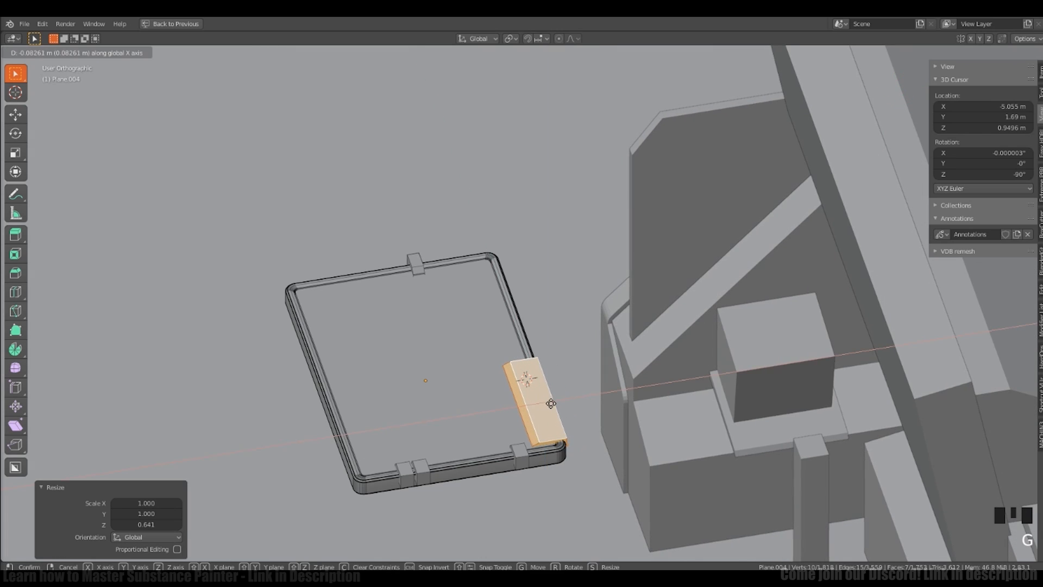
click(552, 403)
key(s)
key(x)
click(601, 382)
Step: Move the bar about 0.049 m along Y on the slab's long edge and shorten it along Y
key(Tab)
middle_drag(601, 382, 598, 446)
click(616, 383)
click(598, 380)
key(Tab)
key(g)
key(y)
click(590, 376)
key(s)
key(y)
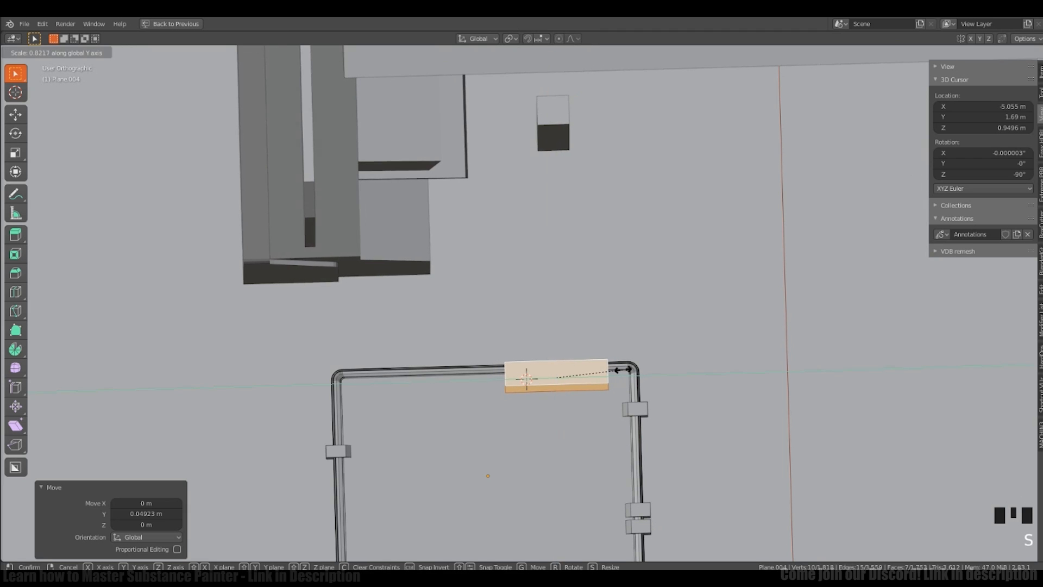
click(622, 369)
Step: Leave Edit Mode, place the 3D cursor on the shop's front beam and snap the slab to it
key(Tab)
shift+middle_drag(587, 403, 592, 356)
ctrl+middle_drag(546, 389, 565, 353)
middle_drag(565, 353, 731, 291)
shift+right_click(728, 290)
key(shift+s)
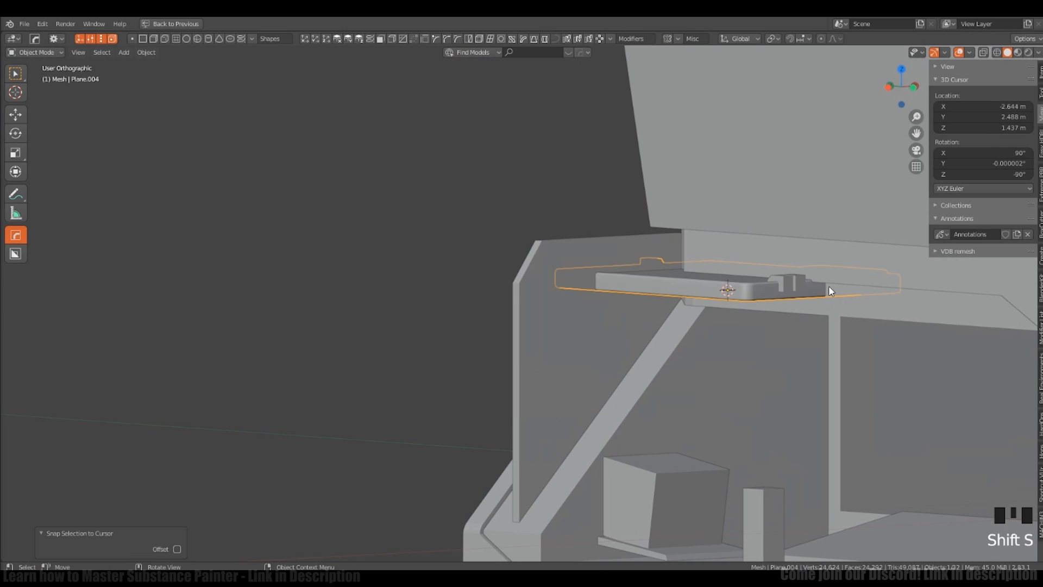
Step: Scale the slab to 0.588 and rotate it -90° to stand upright against the front beam
key(s)
middle_drag(829, 289, 731, 324)
click(790, 296)
text(r)
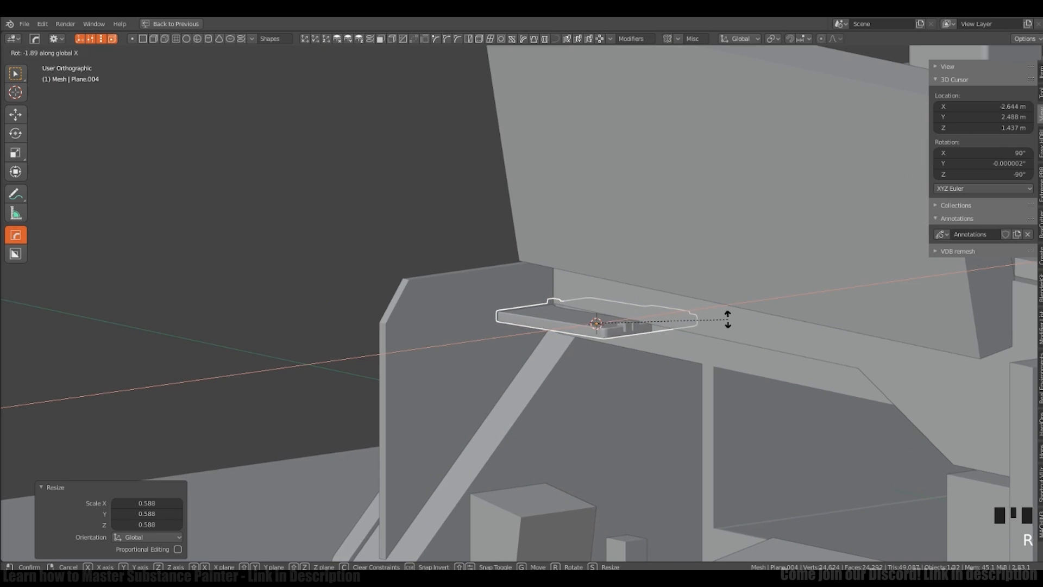
text(-90)
key(Return)
Step: Position the upright panel against the end of the front beam
mouse_move(632, 287)
middle_down()
mouse_move(634, 337)
mouse_move(702, 345)
mouse_move(605, 313)
mouse_move(629, 321)
mouse_move(677, 286)
mouse_move(609, 324)
mouse_move(617, 279)
mouse_move(577, 288)
mouse_move(735, 304)
mouse_move(694, 301)
middle_up()
key(g)
key(x)
click(616, 339)
click(707, 342)
key(shift+z)
key(g)
click(604, 285)
key(shift+z)
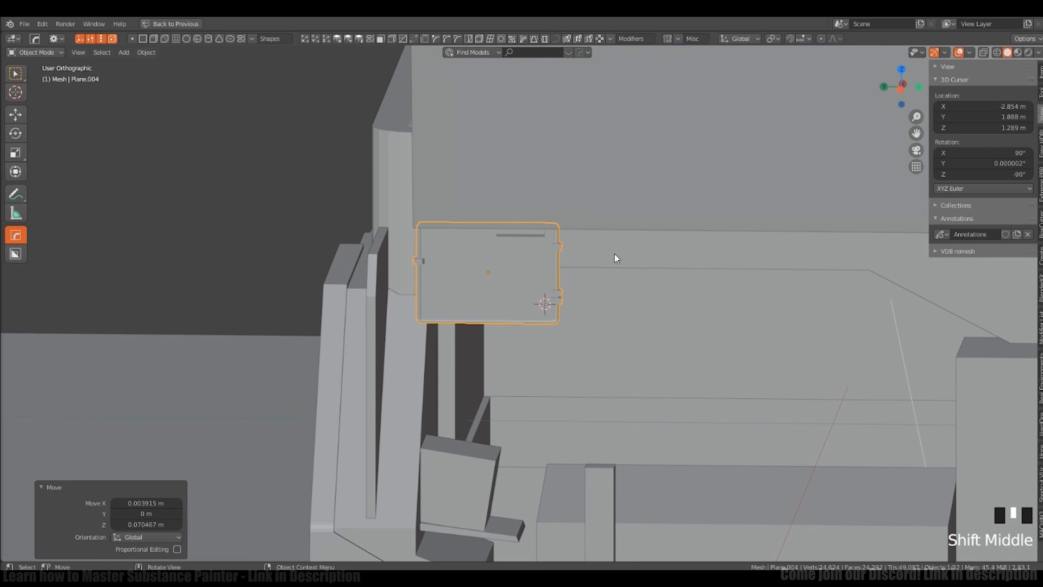
Step: Rotate the panel 22° about Z and shift it about 0.104 m along Y at the beam's end
middle_drag(553, 270, 553, 304)
text(rz22)
key(Return)
click(531, 310)
key(r)
click(540, 302)
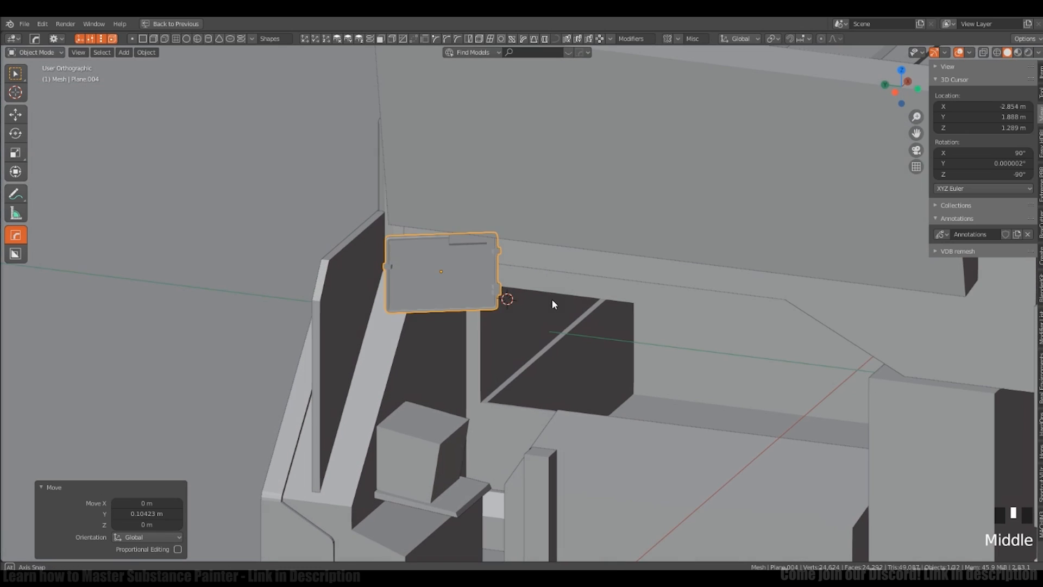
Step: Rotate the panel's copy -18.9° about Z and align it beside the first panel on the front beam
click(628, 291)
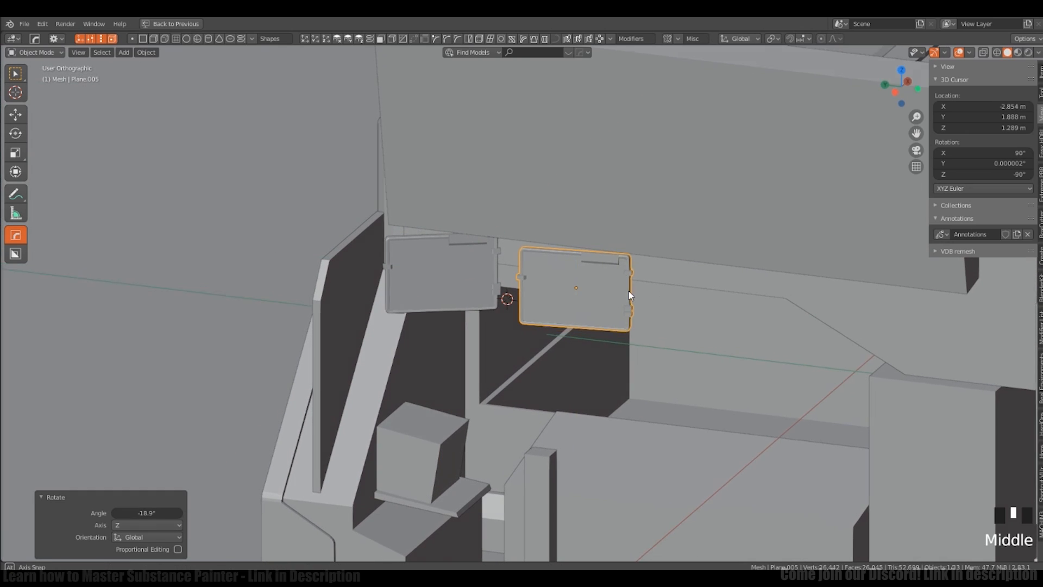
mouse_move(628, 292)
middle_down()
mouse_move(636, 310)
mouse_move(490, 279)
mouse_move(627, 301)
middle_up()
key(g)
click(655, 298)
click(626, 318)
key(g)
click(498, 284)
Step: Duplicate the second panel about 1.23 m along the front beam and rotate the copy 90° in the side view
key(shift+d)
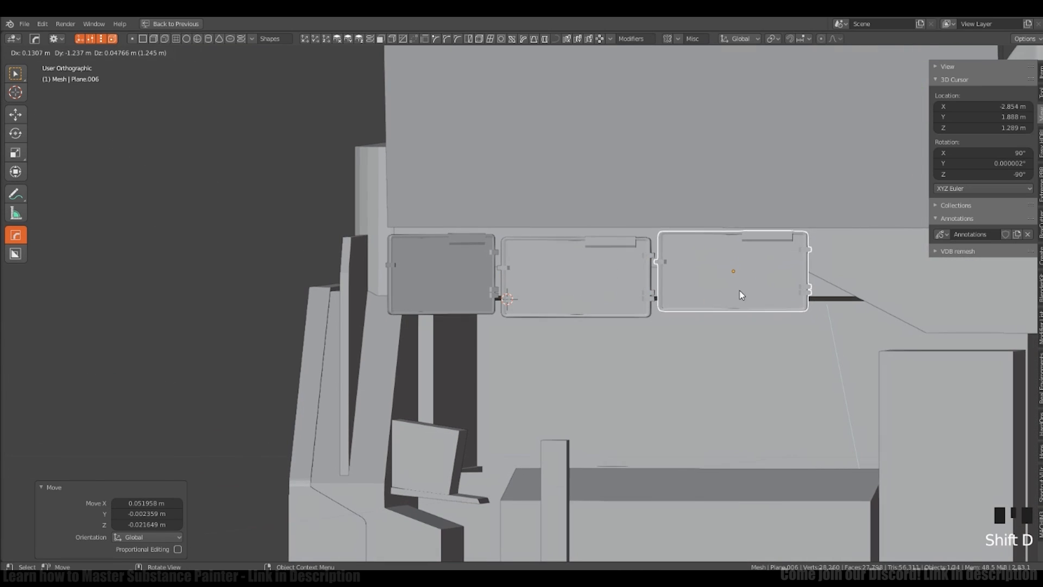
middle_drag(829, 228, 748, 303)
text(r90)
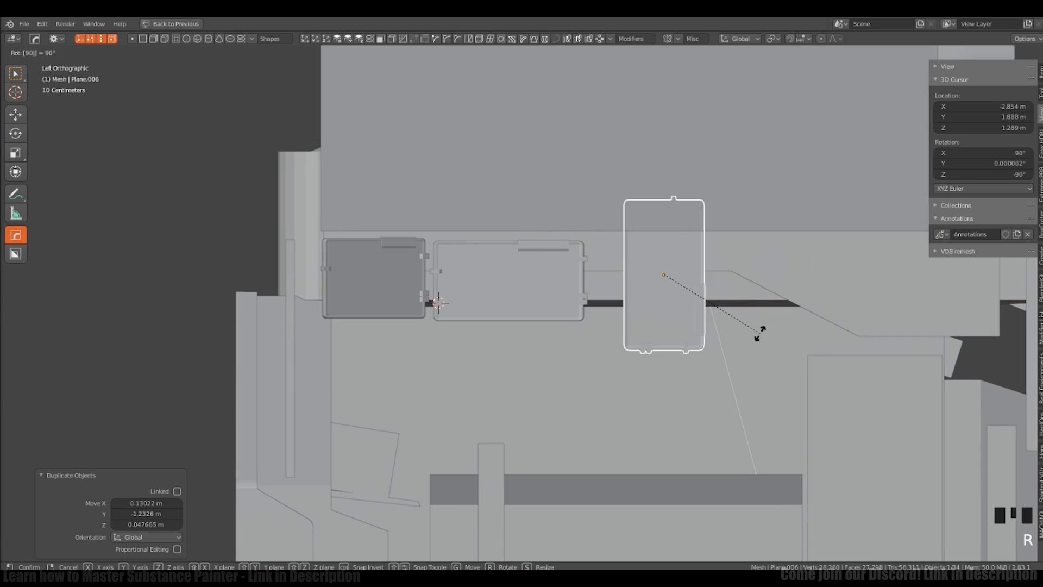
click(683, 345)
Step: Move the upright copy to the far end of the front beam, shifting it about -1.727 m along Y
middle_drag(683, 346, 689, 370)
key(g)
key(x)
click(565, 351)
click(636, 344)
ctrl+middle_drag(637, 344, 595, 326)
key(g)
click(761, 321)
middle_drag(736, 319, 689, 344)
key(g)
key(y)
click(799, 341)
Step: Rotate the upright copy about -36° around global Z and reposition it along Y at the beam's far end
key(r)
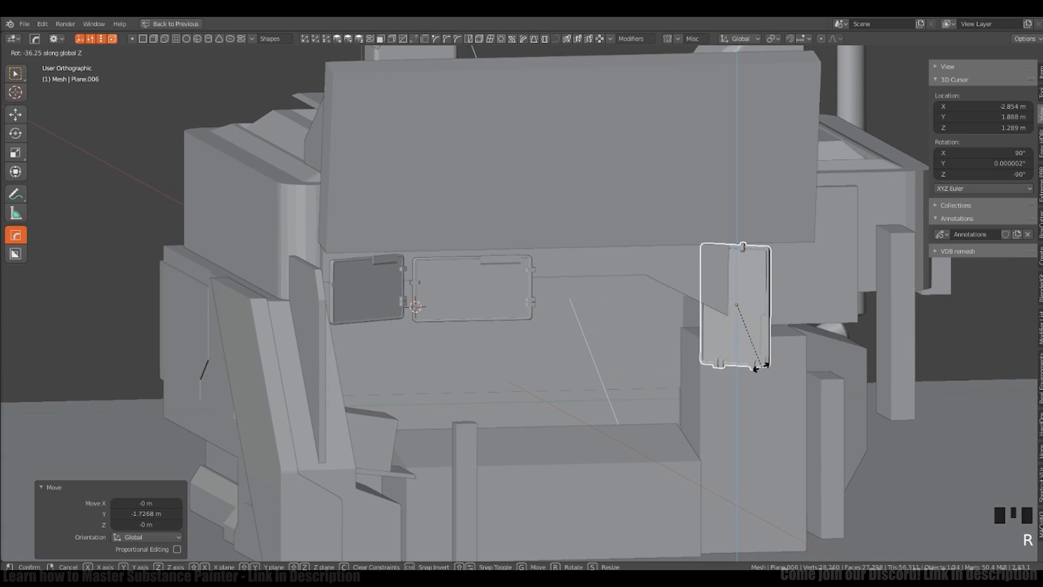
click(755, 368)
key(g)
key(y)
middle_drag(756, 367, 729, 323)
click(745, 344)
click(758, 340)
click(760, 329)
Step: Delete the upright copy at the beam's far end and turn the first panel upright at its own end
key(a)
key(a)
click(468, 297)
key(r)
middle_drag(498, 303, 608, 302)
click(770, 318)
key(Delete)
click(570, 299)
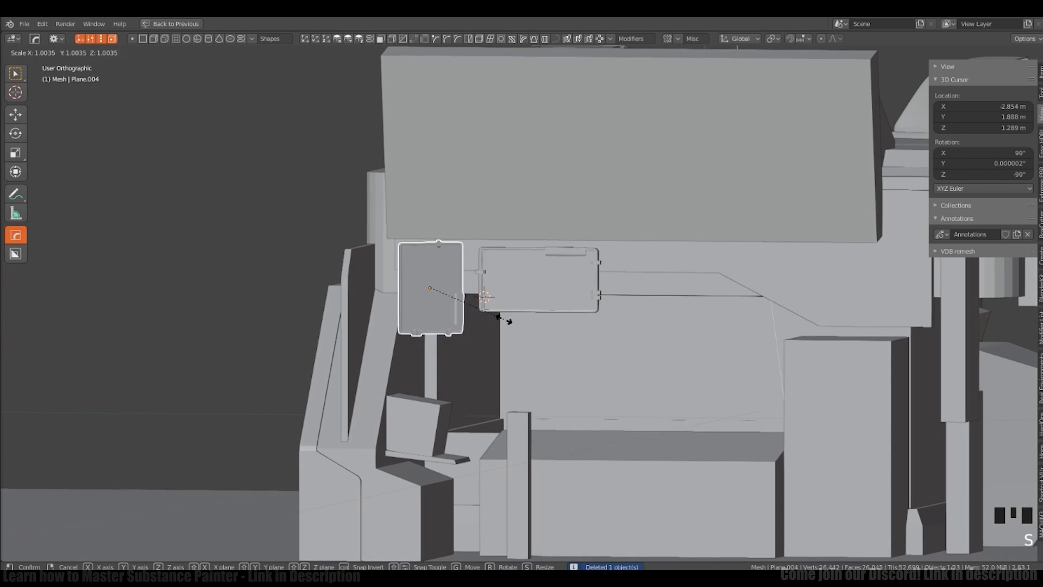
key(g)
click(465, 315)
middle_drag(466, 315, 557, 308)
click(559, 308)
Step: Duplicate the horizontal panel about 1.26 m along the beam and adjust the panels' spacing along Y
key(shift+d)
click(663, 301)
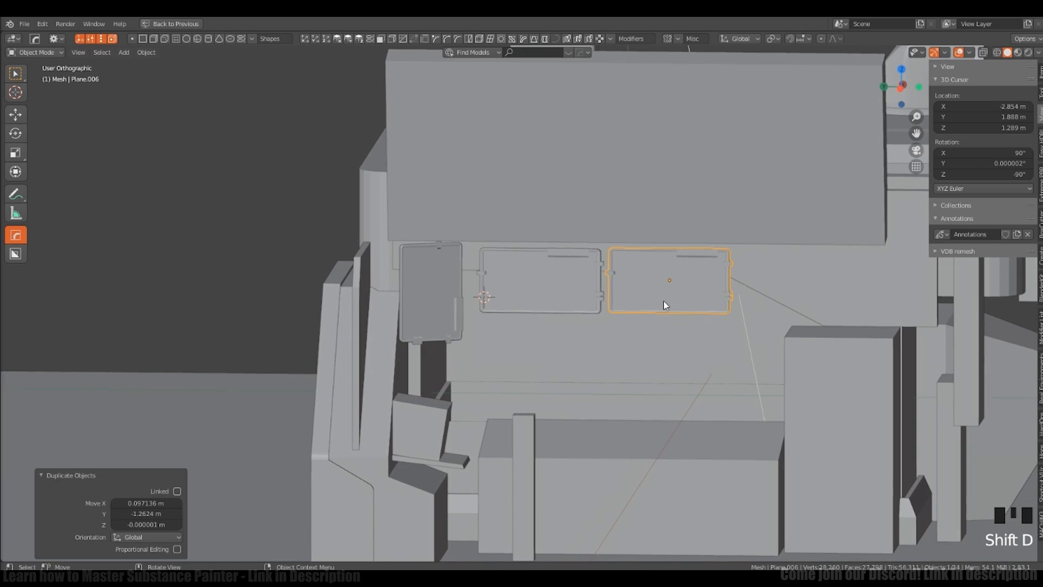
click(535, 298)
key(g)
click(622, 290)
middle_drag(623, 290, 692, 265)
key(y)
click(647, 313)
Step: Place another panel copy farther along the front beam and turn it upside down
click(774, 299)
middle_drag(774, 298, 693, 308)
key(s)
key(z)
click(642, 322)
click(610, 340)
key(r)
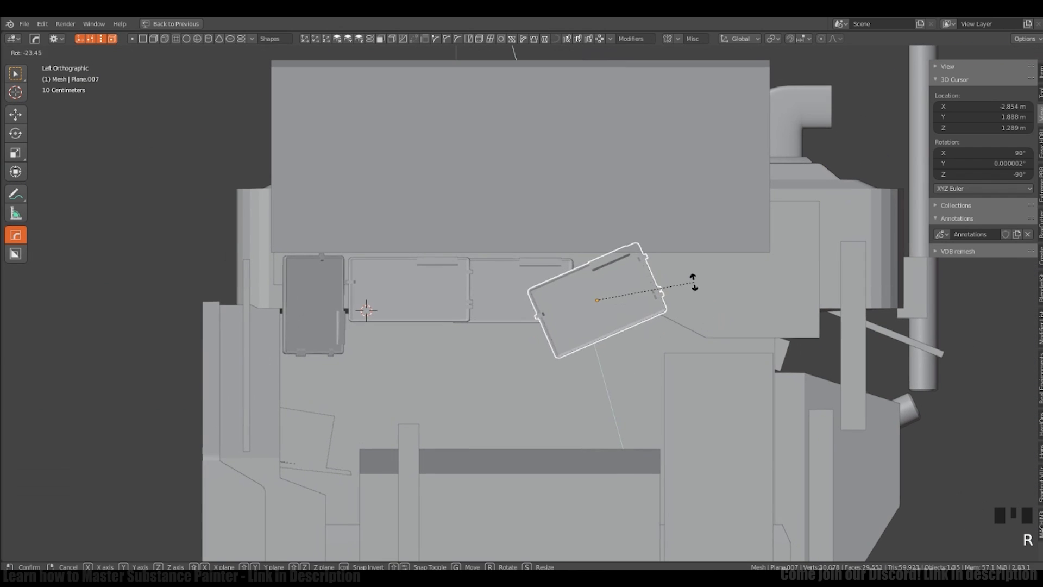
middle_drag(707, 264, 529, 354)
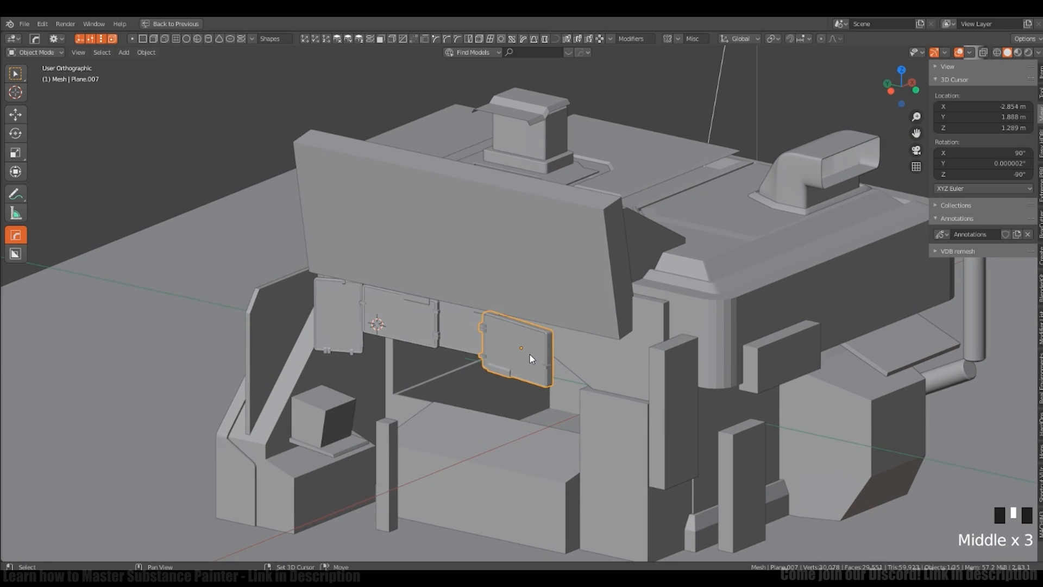
Step: Place a spare panel copy in front of the counter and open its mesh for editing
click(487, 440)
middle_drag(487, 440, 498, 426)
key(Tab)
Step: Try to pull the spare panel's connected faces about 0.6 m along X to deepen it
click(578, 424)
middle_drag(577, 425, 503, 432)
key(shift+z)
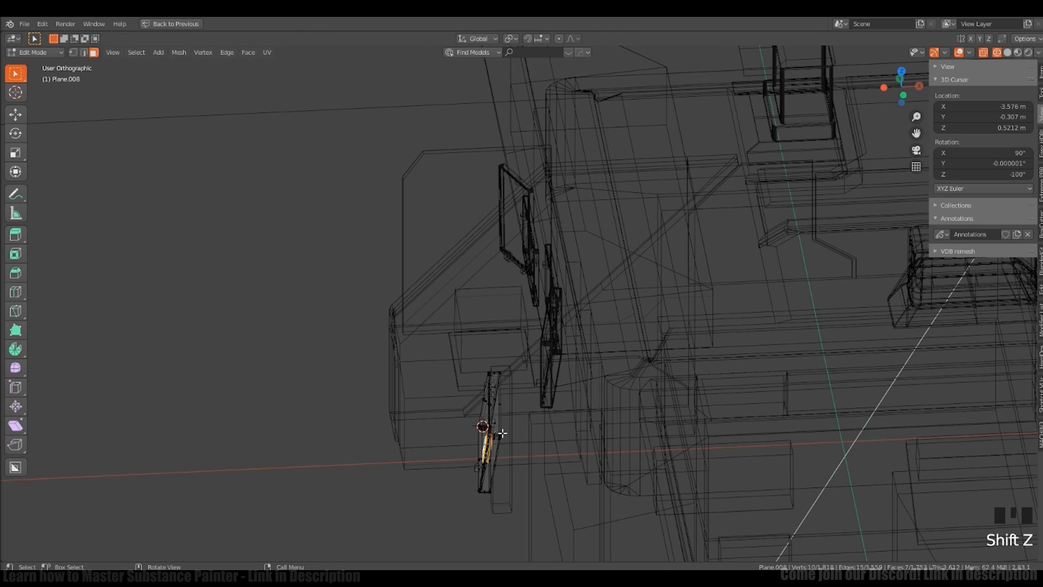
click(503, 432)
key(shift+z)
key(g)
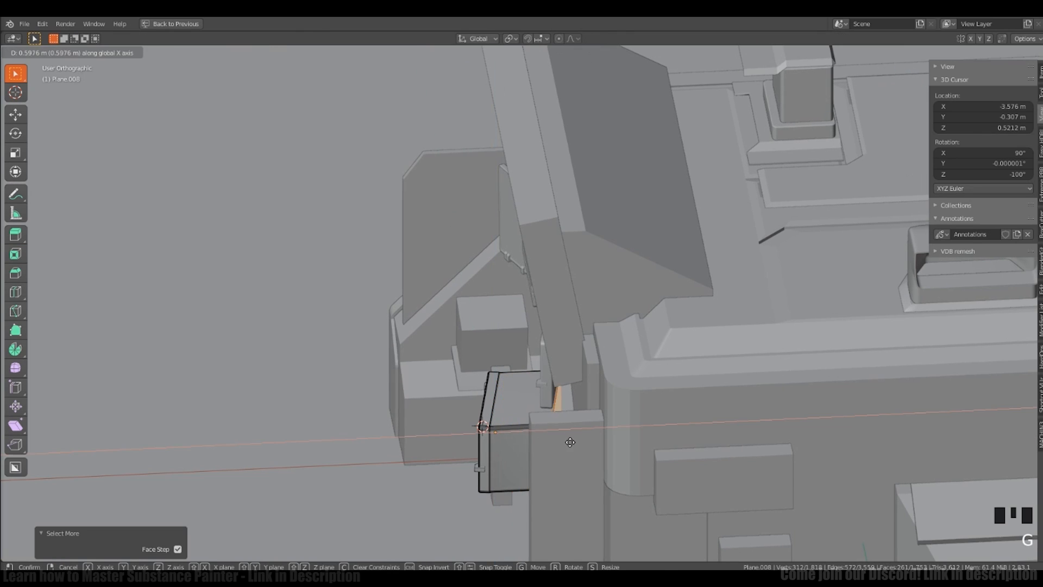
click(570, 441)
key(ctrl+z)
key(Tab)
Step: Clear the spare panel's rotation, move it about -0.89 m along X and rotate it -90° in the front view
middle_drag(544, 422, 539, 445)
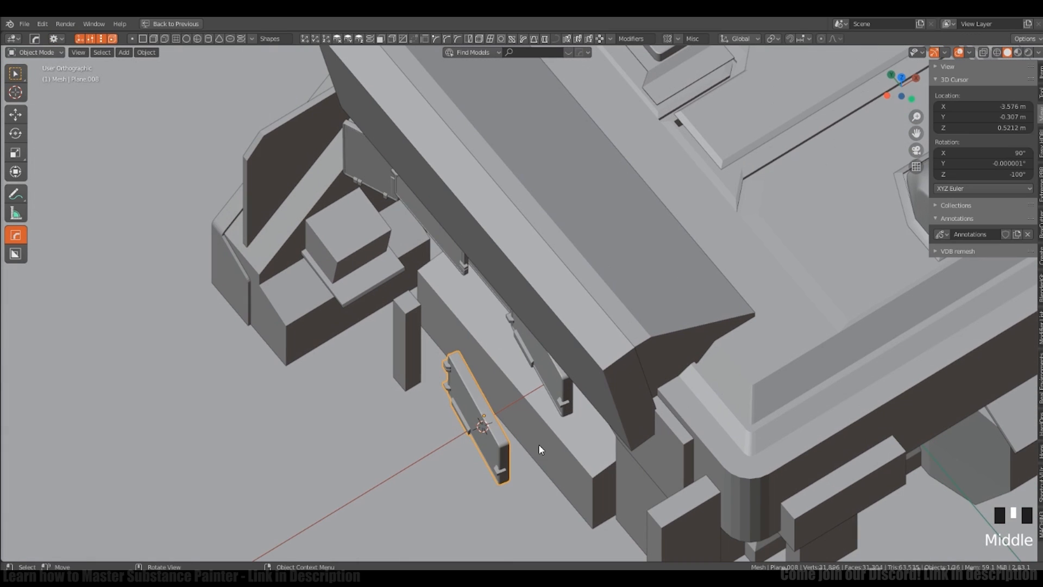
key(alt+r)
key(g)
key(x)
click(477, 469)
alt+middle_drag(477, 469, 500, 428)
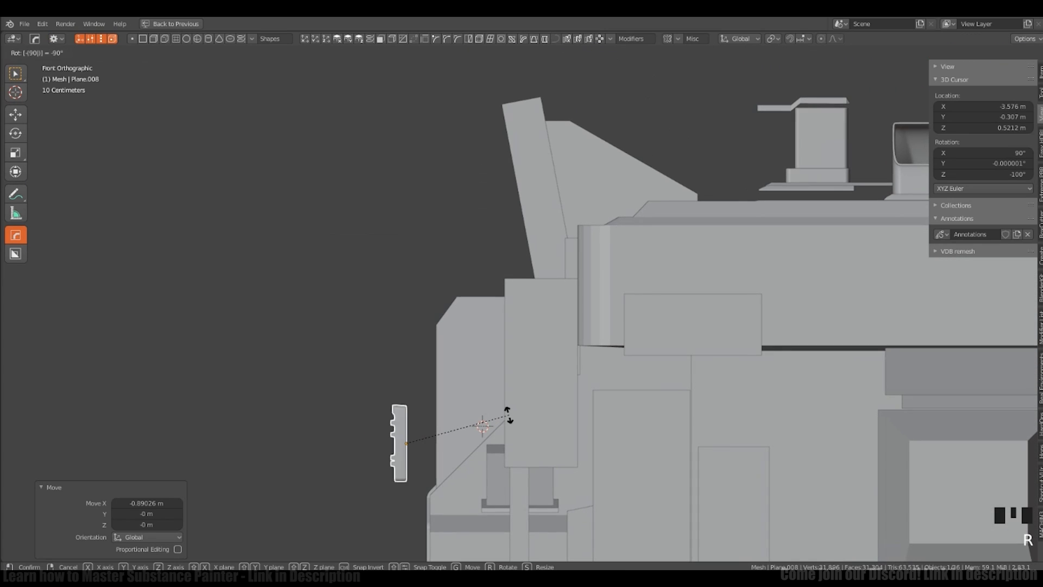
click(508, 415)
middle_drag(554, 395, 516, 422)
Step: Select the rear geometry of the spare panel and move it along X to form a deep box
key(Tab)
middle_drag(436, 443, 498, 278)
shift+right_click(407, 423)
scroll(410, 435, up, 4)
key(shift+z)
key(alt+a)
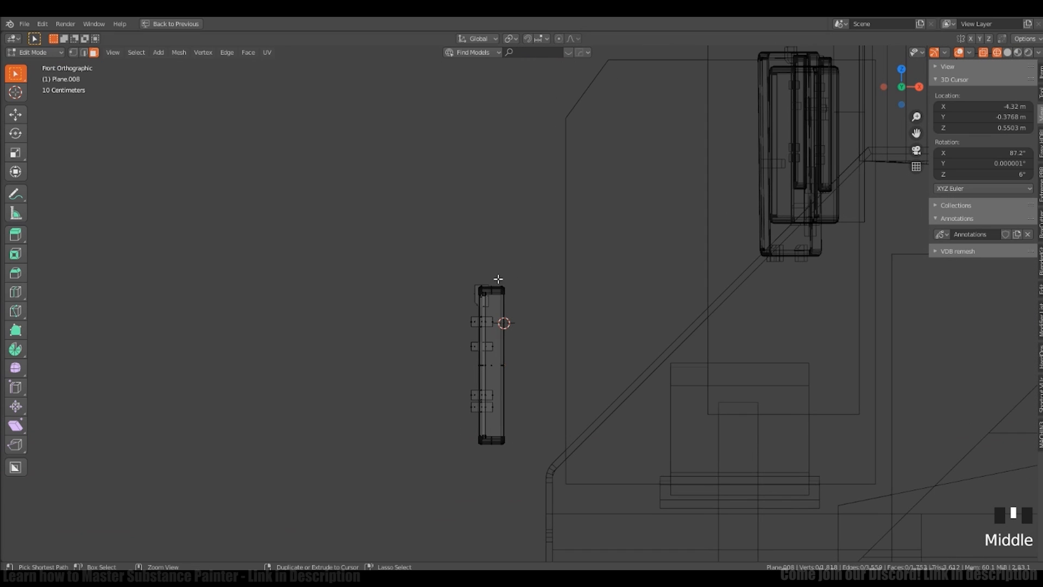
ctrl+right_drag(494, 459, 493, 460)
key(shift+z)
middle_drag(548, 353, 528, 373)
key(g)
key(x)
click(719, 356)
middle_drag(719, 356, 772, 374)
Step: Scale the box's mesh along Y to adjust its width
mouse_move(586, 255)
ctrl+middle_down()
mouse_move(582, 286)
mouse_move(565, 292)
mouse_move(636, 314)
ctrl+middle_up()
click(608, 315)
mouse_move(478, 304)
middle_down()
mouse_move(570, 323)
mouse_move(565, 304)
mouse_move(600, 288)
mouse_move(589, 278)
middle_up()
key(s)
right_click(575, 312)
key(a)
key(s)
key(y)
click(577, 308)
Step: Taper the back of the box by scaling down its rear vertices and moving them about -0.075 m along X
key(shift+z)
key(shift+z)
key(shift+z)
key(shift+z)
key(a)
key(a)
key(a)
key(a)
key(shift+z)
key(1)
key(shift+z)
key(a)
key(a)
key(a)
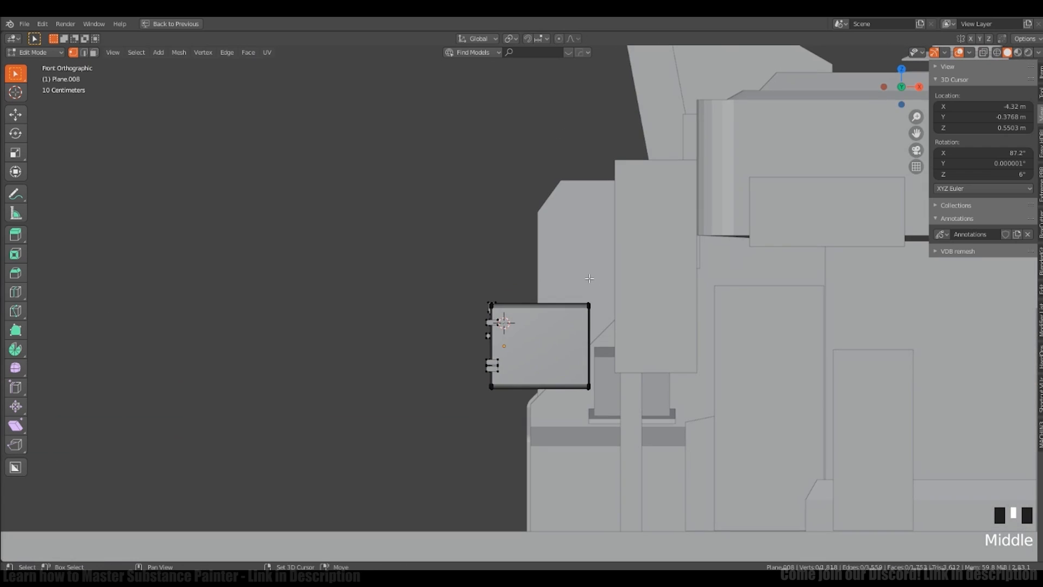
key(shift+z)
drag(575, 288, 613, 320)
key(shift+z)
click(614, 319)
mouse_move(614, 319)
middle_down()
mouse_move(668, 348)
mouse_move(623, 361)
mouse_move(576, 320)
middle_up()
key(shift+z)
ctrl+right_drag(566, 236, 561, 421)
key(shift+z)
mouse_move(543, 325)
middle_down()
mouse_move(669, 336)
mouse_move(591, 323)
middle_up()
key(s)
click(646, 329)
key(g)
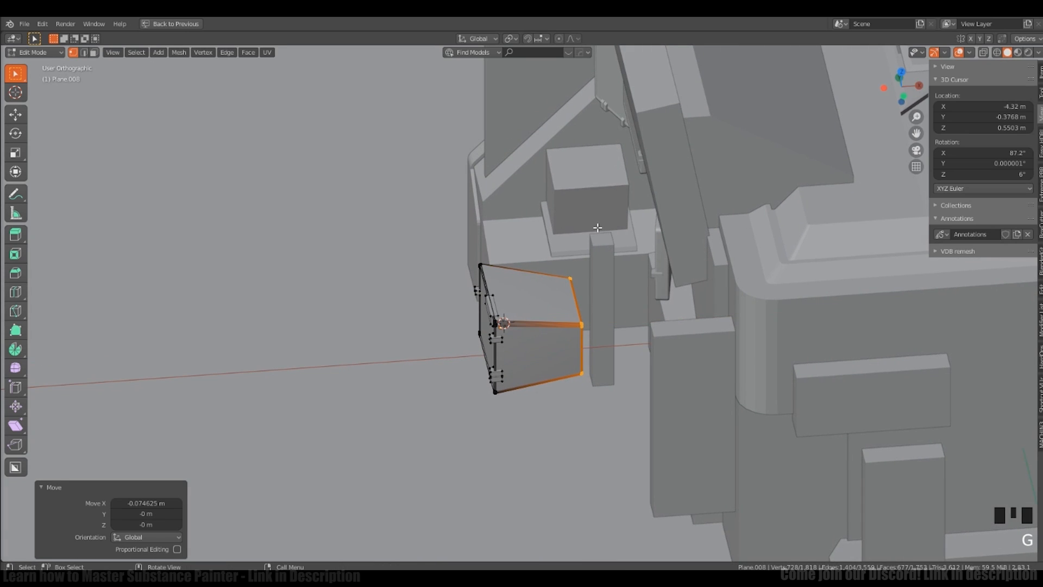
Step: Add one loop cut around the tapered box at factor 0.279 and scale the loop up slightly
click(523, 284)
key(s)
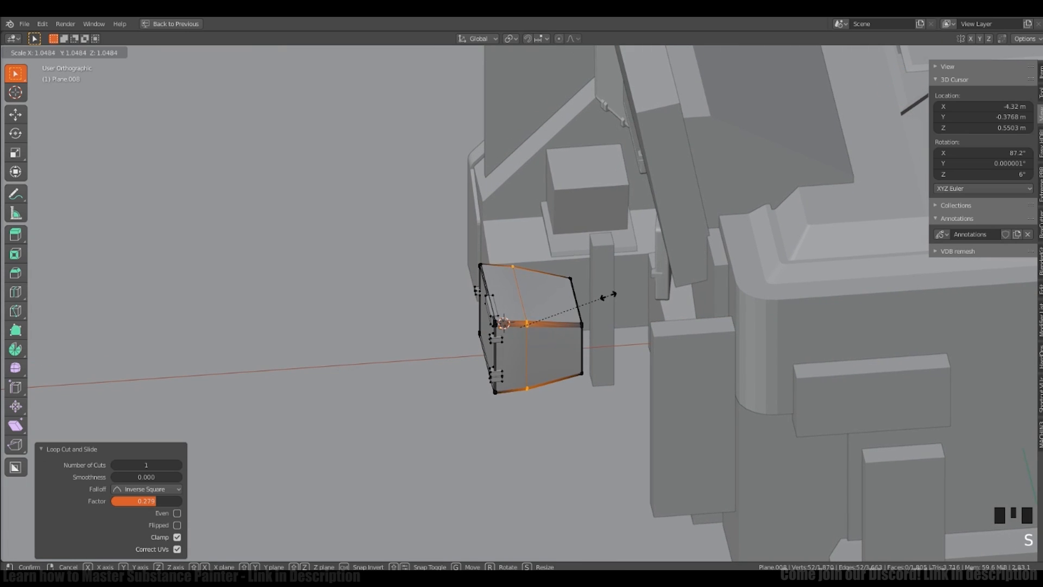
click(592, 298)
Step: Bevel the enlarged loop with several segments to round the box's sides and leave mesh editing
middle_drag(591, 298, 658, 342)
key(ctrl+b)
scroll(636, 302, up, 4)
click(615, 297)
key(Tab)
scroll(614, 298, down, 2)
click(590, 347)
click(550, 353)
middle_drag(538, 345, 396, 298)
Step: Select the box's rear faces and scale them by 1.132 along Z
key(Tab)
middle_drag(612, 322, 623, 332)
key(shift+z)
key(a)
key(a)
key(a)
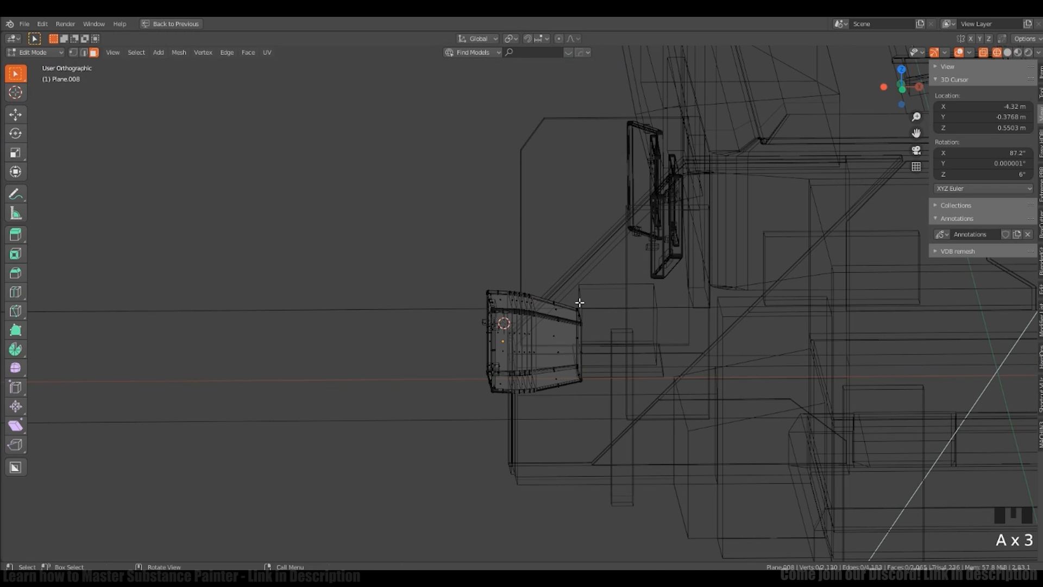
ctrl+right_drag(572, 288, 541, 380)
key(shift+z)
key(shift+z)
key(a)
key(a)
key(a)
ctrl+right_drag(563, 284, 584, 398)
key(shift+z)
mouse_move(584, 398)
middle_down()
mouse_move(641, 324)
mouse_move(575, 321)
mouse_move(628, 302)
mouse_move(641, 321)
mouse_move(601, 354)
mouse_move(636, 342)
middle_up()
click(630, 326)
key(s)
key(z)
click(648, 320)
key(Tab)
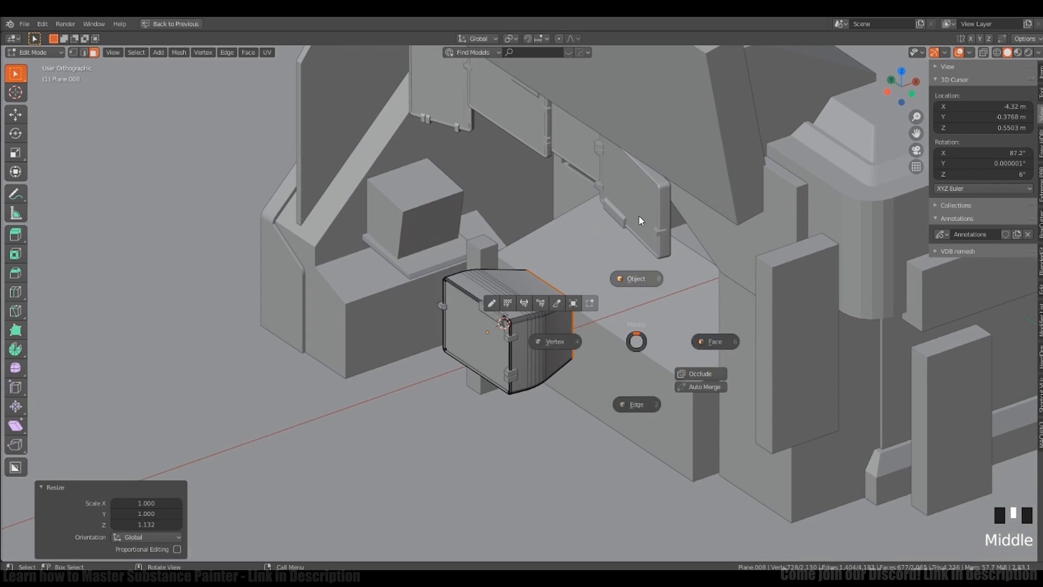
Step: Leave mesh editing and move the monitor box into the shop opening below the row of front panels
click(639, 220)
middle_drag(489, 305, 535, 315)
shift+middle_drag(535, 315, 565, 289)
shift+right_click(491, 277)
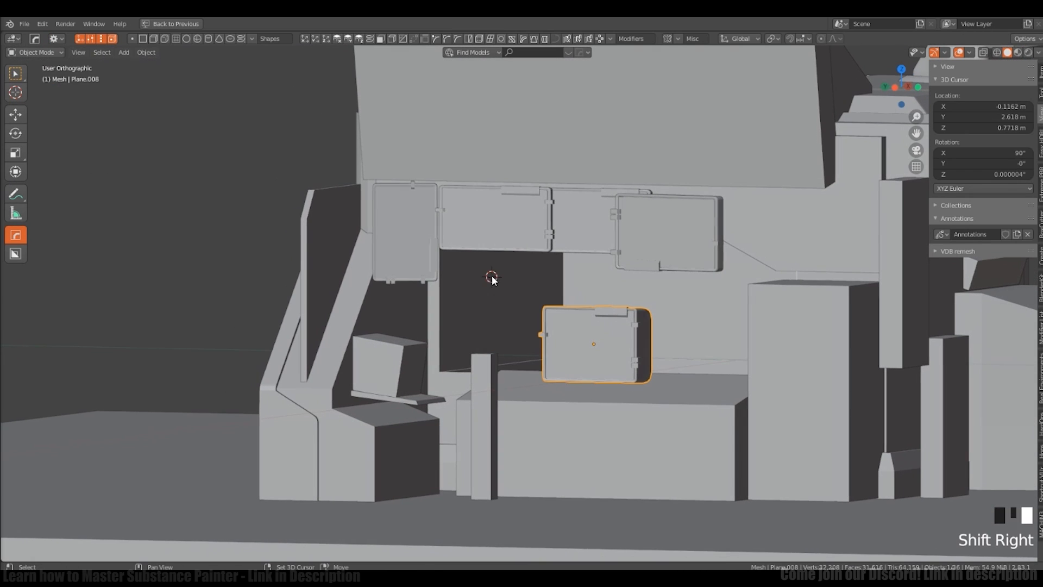
click(560, 305)
key(g)
click(600, 326)
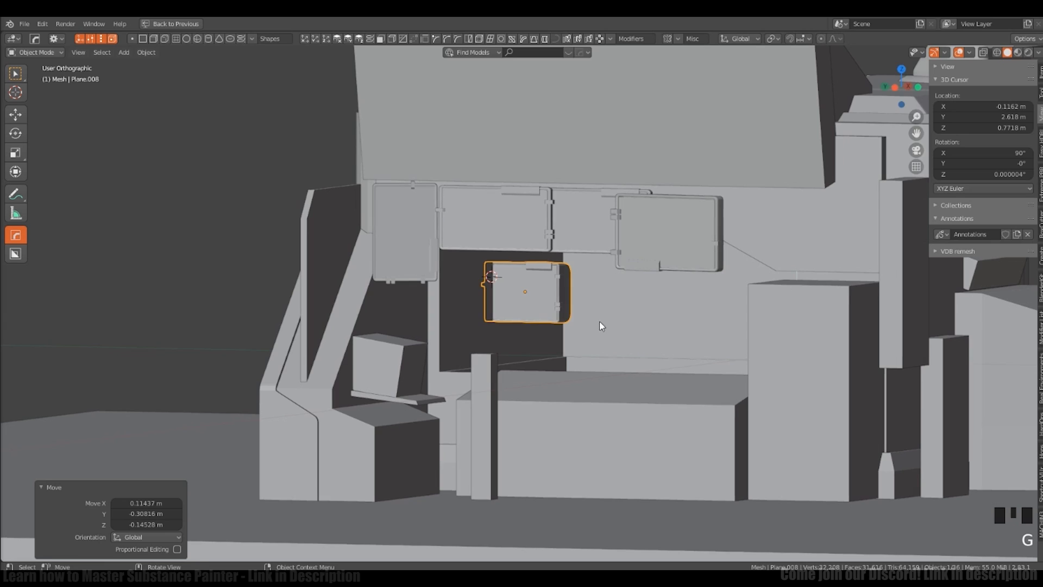
click(612, 299)
middle_drag(612, 299, 559, 326)
key(g)
click(573, 340)
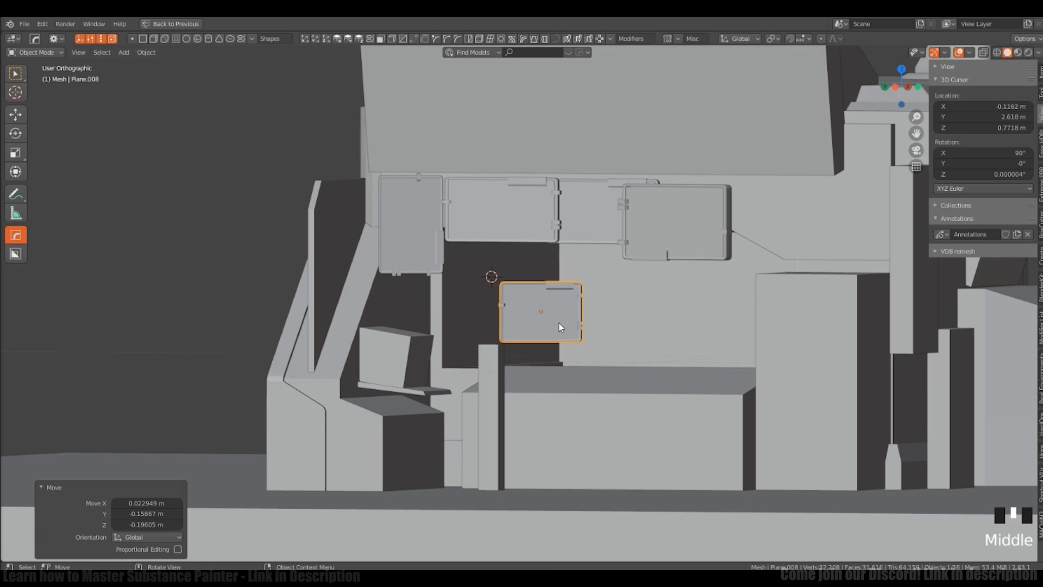
Step: Duplicate the monitor box, rescale the duplicate and arrange it beside the original under the front panels
key(shift+d)
click(630, 265)
click(643, 297)
key(s)
middle_drag(644, 296, 416, 345)
click(664, 320)
key(g)
click(665, 334)
key(g)
click(554, 305)
click(550, 305)
Step: Make another copy of the monitor box, snap it to a 3D cursor placed inside the opening and adjust its position
key(shift+d)
click(546, 347)
shift+right_click(392, 364)
key(shift+s)
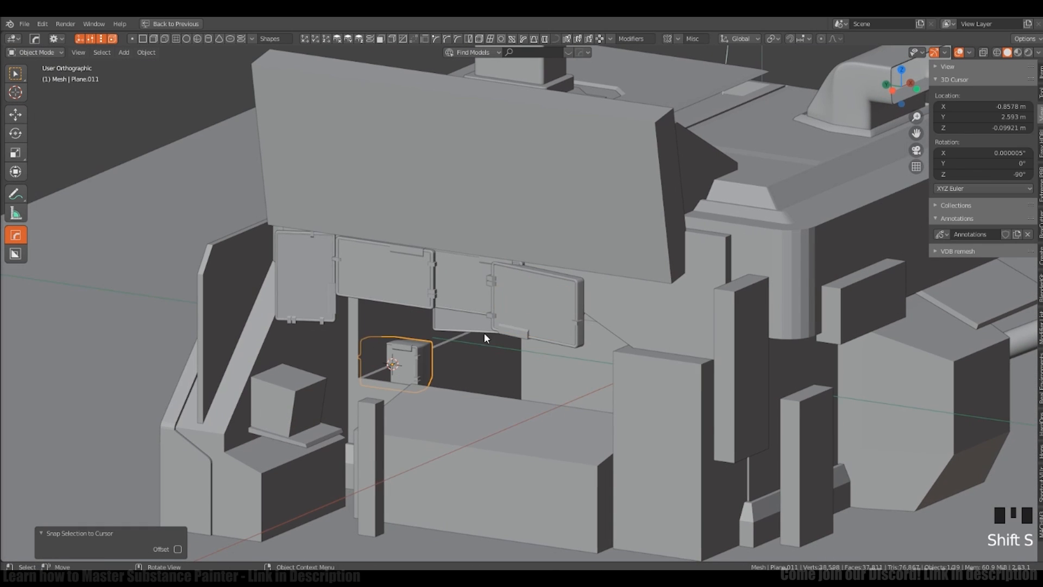
click(488, 370)
key(g)
click(479, 373)
mouse_move(466, 368)
middle_down()
mouse_move(476, 366)
mouse_move(453, 374)
mouse_move(484, 369)
middle_up()
Step: Raise the new monitor copy 0.17826 m along Z, enlarge it slightly and rotate it 13.7° about Z
key(g)
key(g)
key(z)
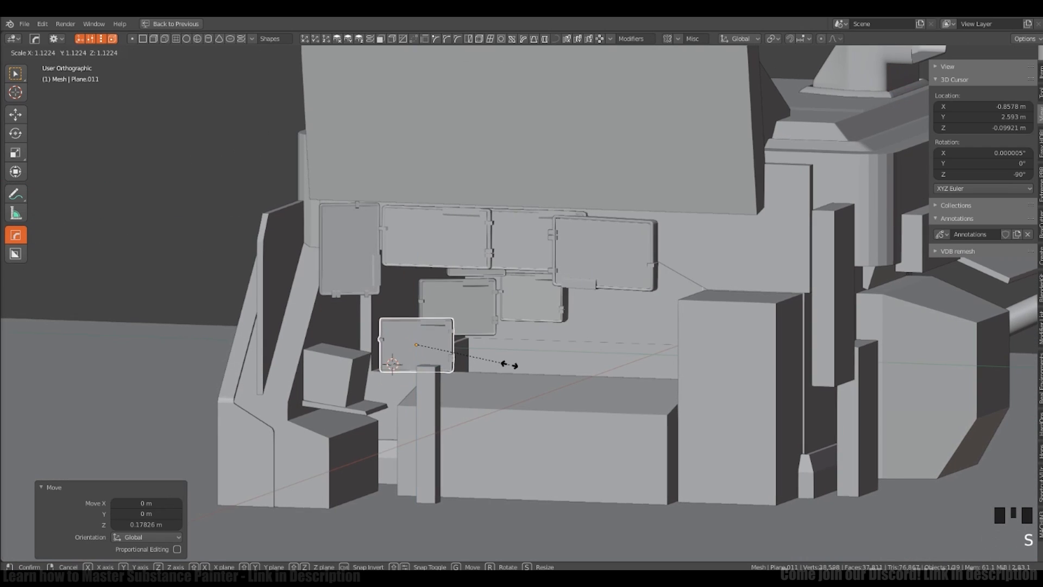
click(379, 340)
middle_drag(378, 339, 509, 383)
key(r)
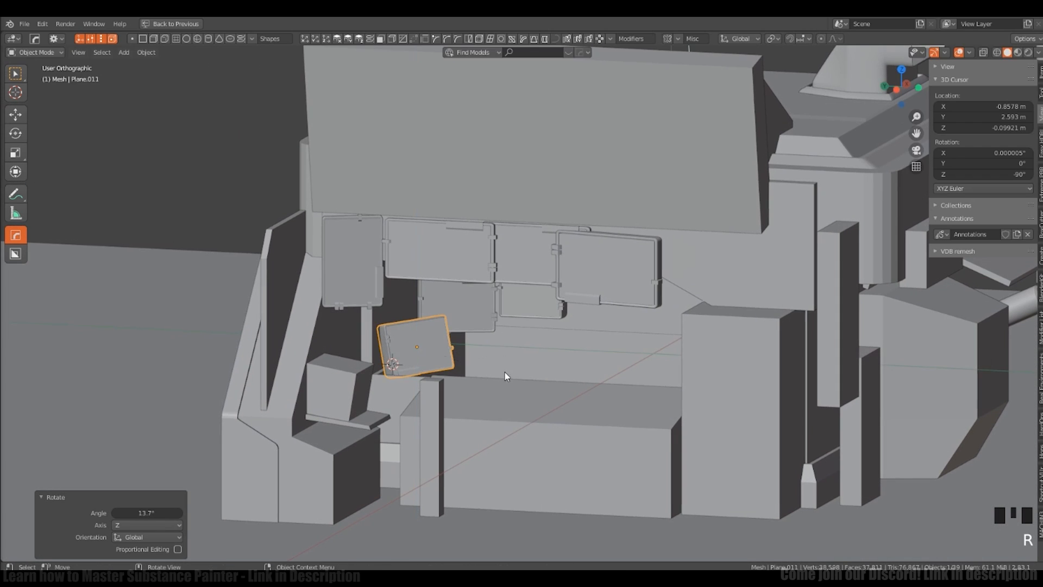
Step: Duplicate the tall block beside the counter and move the copy 1.5029 m along X into the shop
click(754, 302)
middle_drag(754, 302, 728, 385)
key(shift+d)
key(g)
key(x)
click(735, 275)
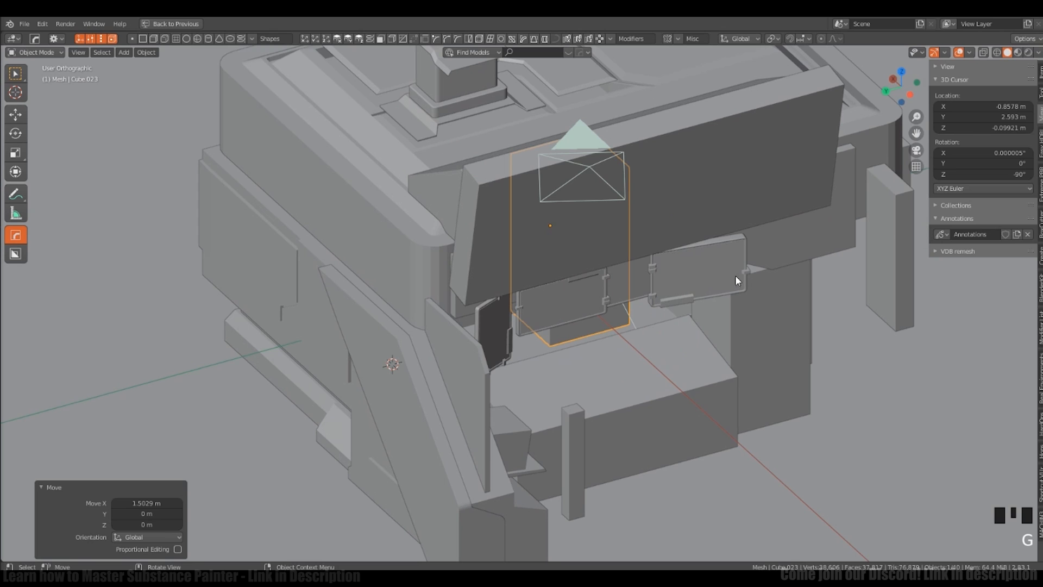
Step: Scale the copied block along Y and reposition it along Y behind the counter
middle_drag(619, 348, 565, 310)
key(s)
key(y)
click(692, 332)
middle_drag(646, 329, 662, 353)
key(g)
key(y)
click(654, 363)
Step: Isolate the copied block and pull its lower edge outward along X to slant one face
key(slash)
key(Tab)
click(661, 353)
key(g)
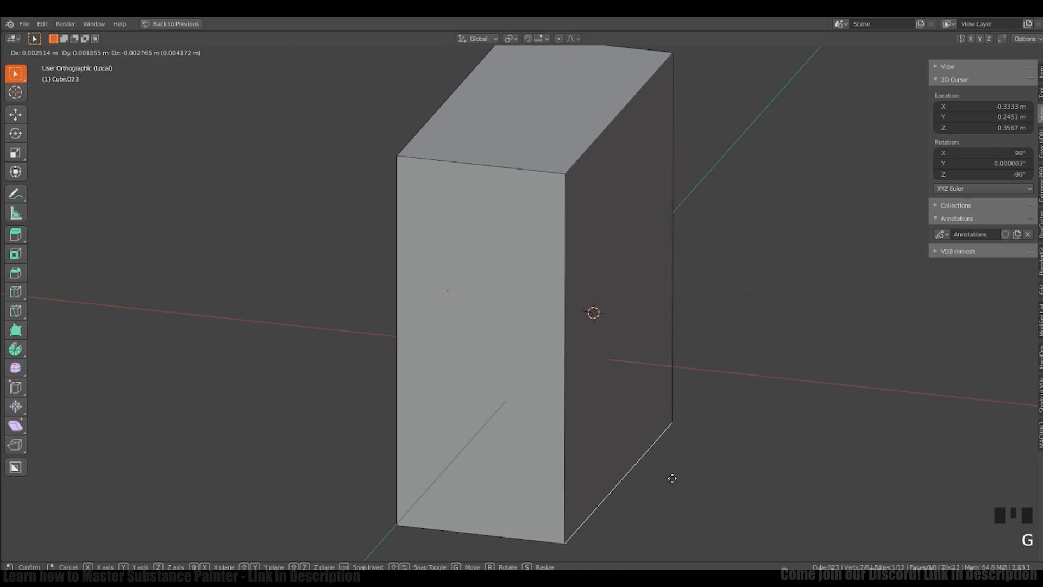
key(x)
click(804, 485)
middle_drag(804, 485, 699, 413)
key(Tab)
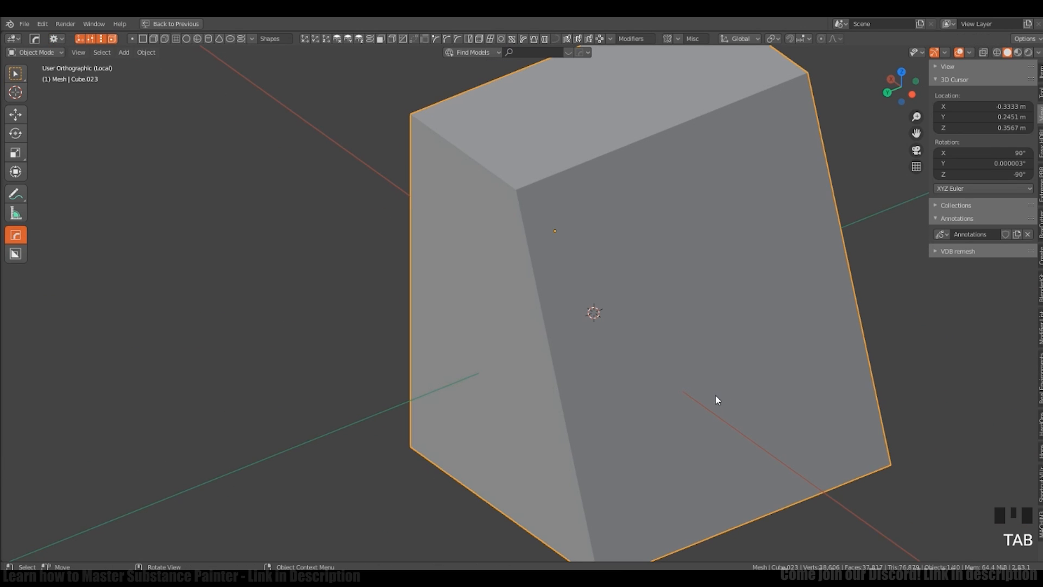
Step: Return to the full scene, move the slanted block 1.1205 m along X and adjust it along Y
key(slash)
middle_drag(663, 308, 624, 331)
key(g)
key(x)
click(713, 329)
middle_drag(714, 328, 779, 280)
key(g)
key(y)
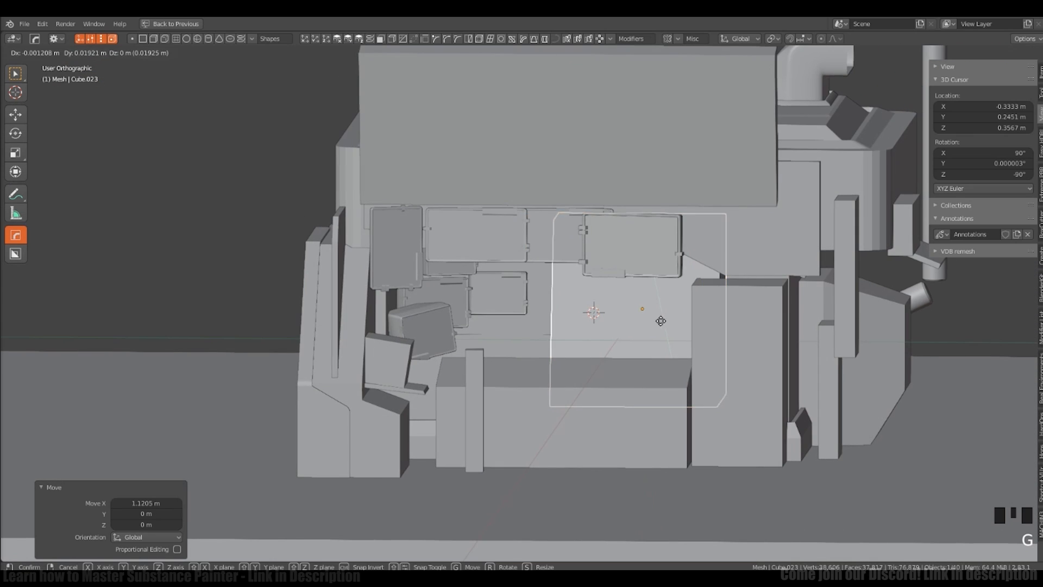
click(639, 321)
Step: Widen the slanted block by 1.401 along Y and shift it about -0.26 m along Y
middle_drag(639, 364, 619, 341)
click(535, 352)
key(g)
click(546, 302)
key(s)
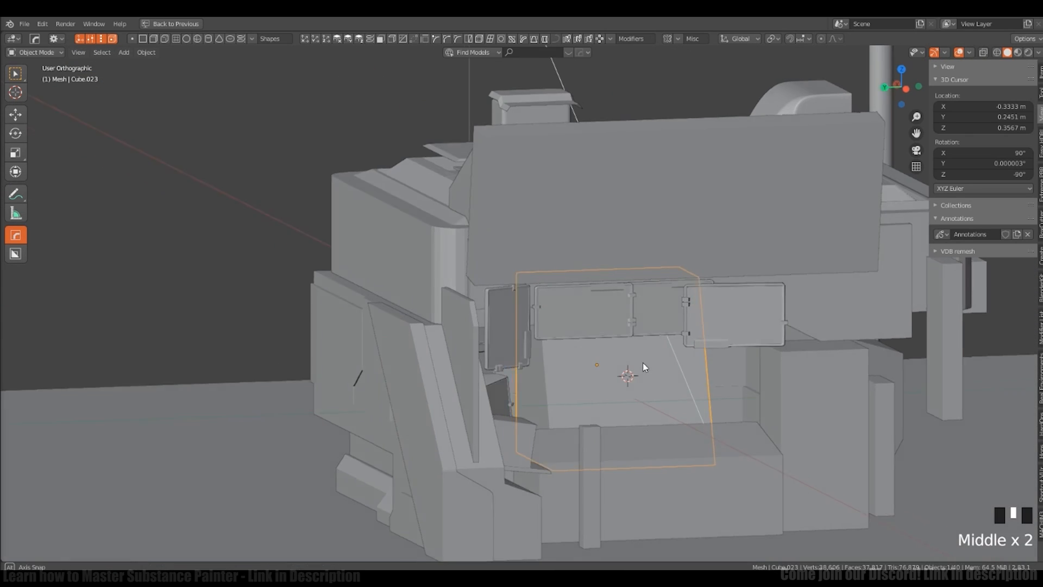
middle_drag(643, 363, 627, 344)
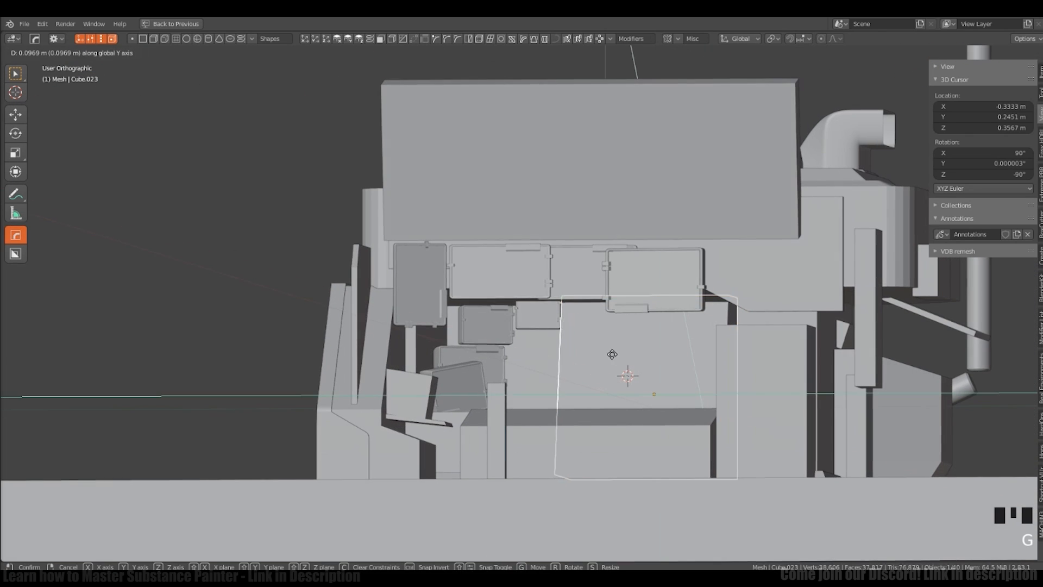
key(ctrl+z)
mouse_move(625, 346)
middle_down()
mouse_move(671, 368)
mouse_move(635, 362)
mouse_move(641, 354)
middle_up()
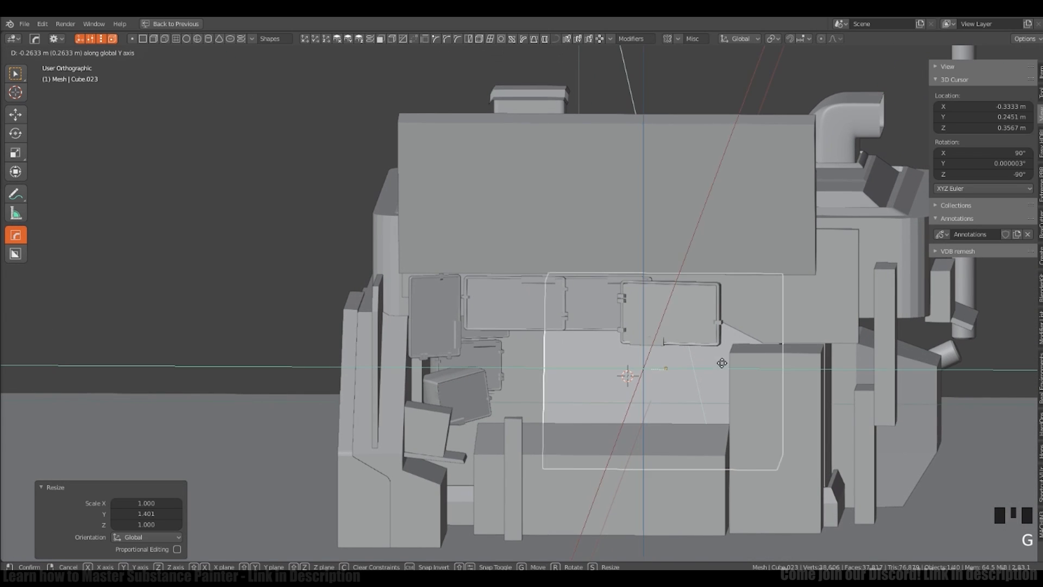
middle_drag(722, 355, 872, 394)
click(782, 335)
Step: Fit a copied block inside the shop, rotated -103° about Z and scaled up, and clear the selection
click(692, 371)
key(s)
key(y)
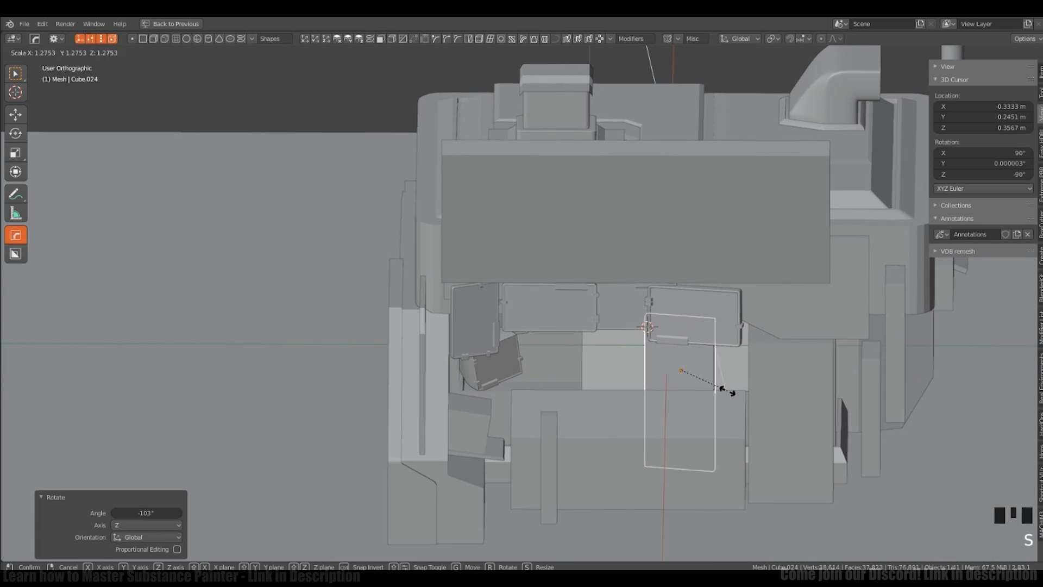
click(747, 382)
middle_drag(748, 381, 711, 363)
click(772, 379)
key(a)
key(a)
key(a)
Step: Select the rightmost front panel and shift it along the Y axis
click(667, 299)
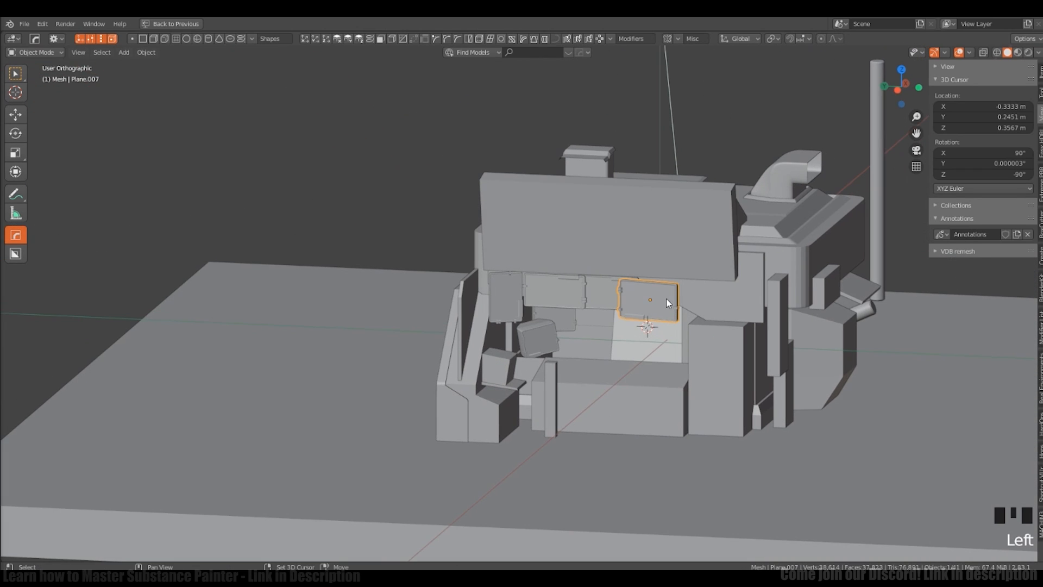
shift+middle_drag(668, 302, 637, 326)
middle_drag(738, 318, 757, 383)
click(691, 350)
key(g)
key(y)
click(745, 423)
Step: Scale the tall slab beside the entrance by 1.338, move it -0.14514 m along X and raise it about 0.56 m
middle_drag(745, 423, 690, 371)
key(s)
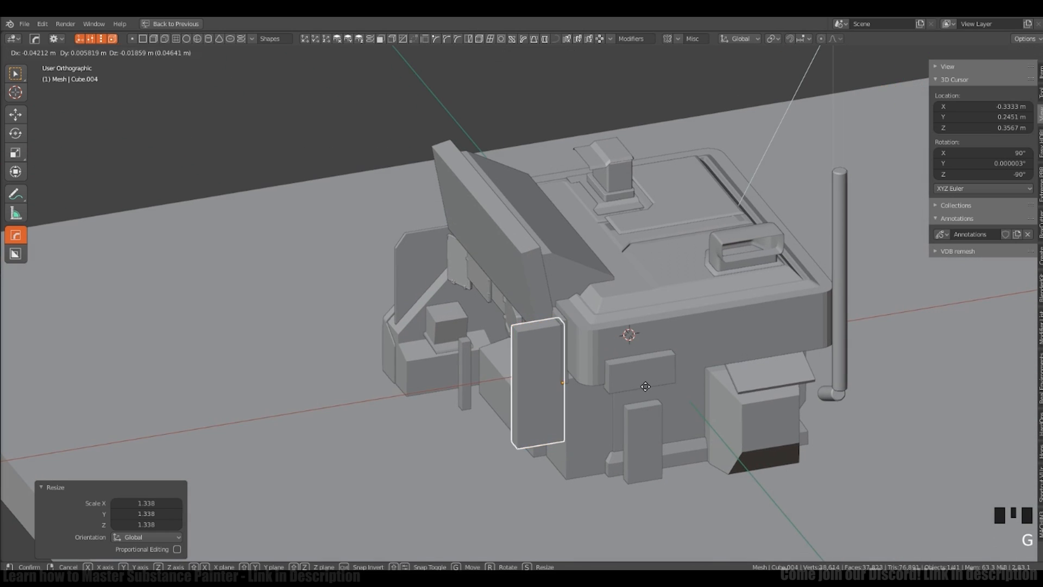
middle_drag(668, 380, 670, 306)
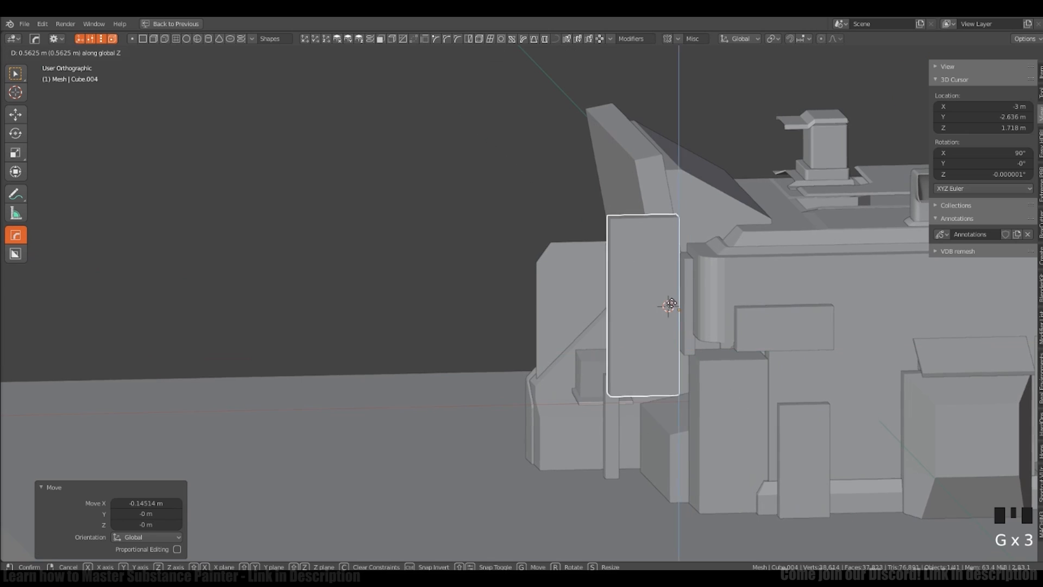
click(671, 303)
middle_drag(671, 302, 571, 316)
key(a)
key(a)
key(a)
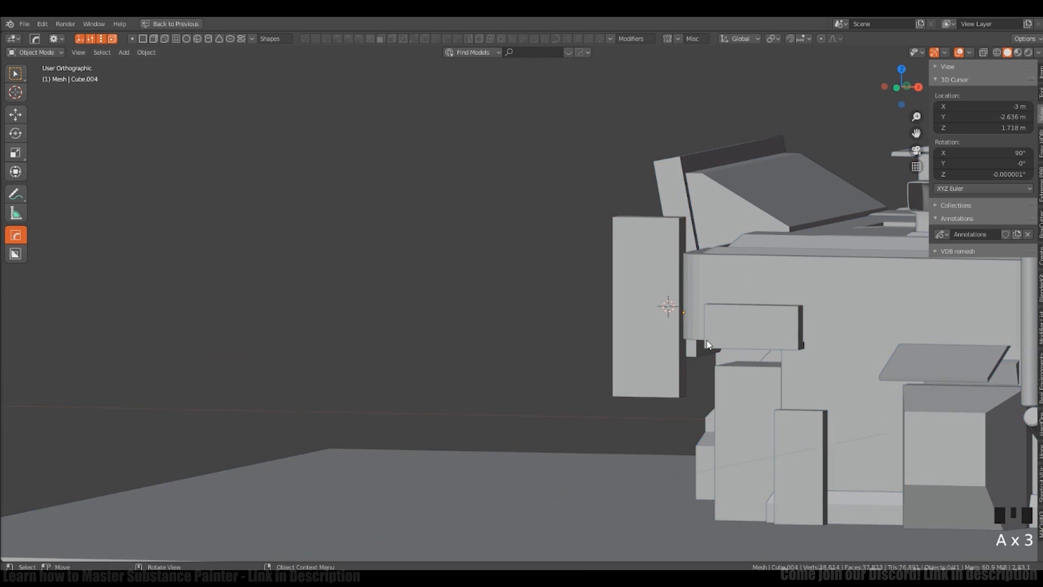
Step: Lower the tall slab slightly along Z
click(663, 345)
key(g)
key(z)
click(664, 365)
Step: Reposition the slim post in front of the counter and hide the sidebar
middle_drag(663, 365, 609, 288)
click(502, 363)
key(g)
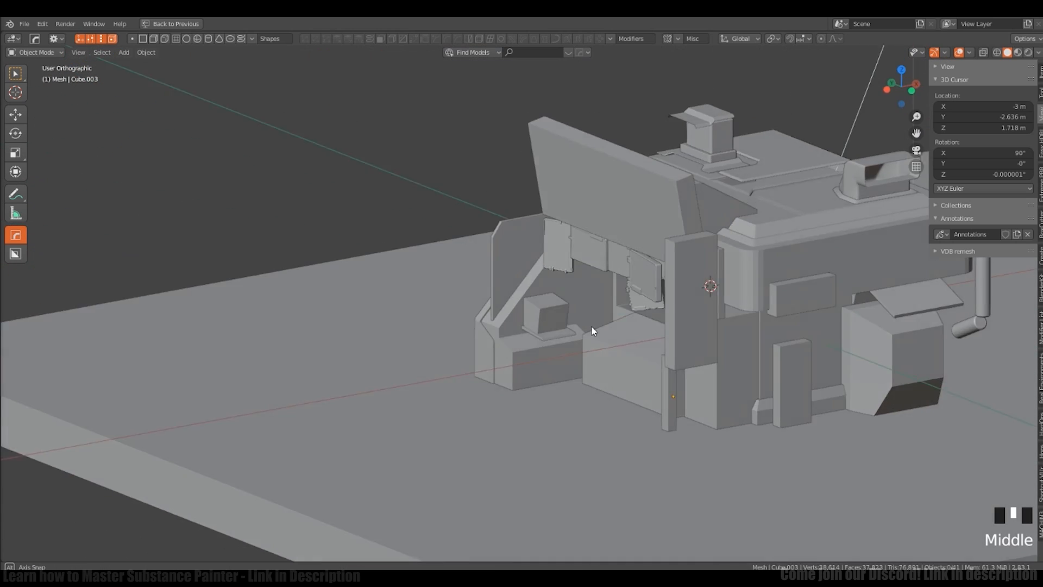
shift+right_click(570, 303)
middle_drag(591, 327, 618, 356)
ctrl+scroll(973, 139, down, 10)
key(n)
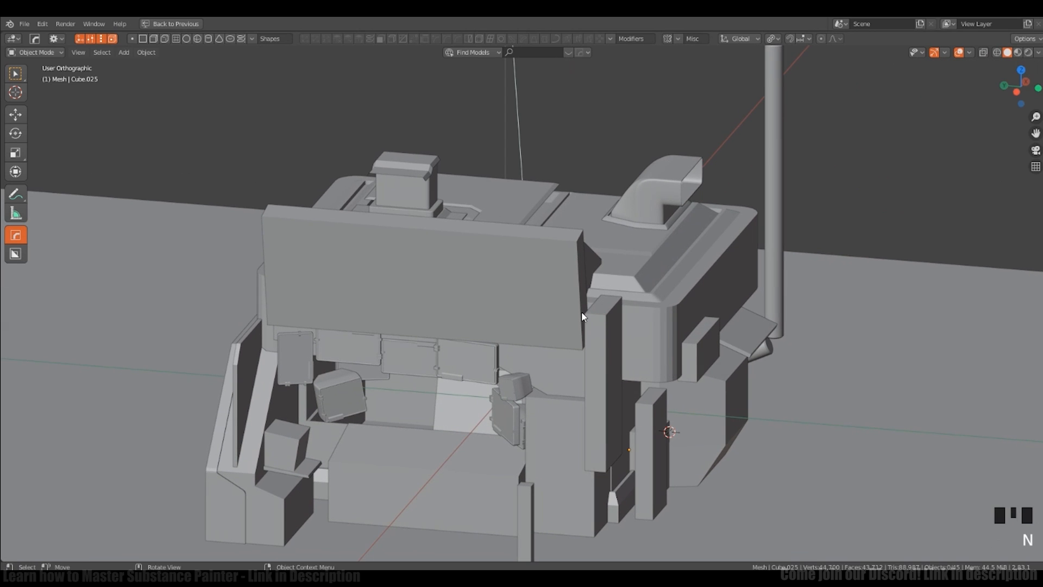
Step: Try sketching annotation strokes on the front sign board from the left view, and undo them
middle_drag(582, 312, 565, 293)
shift+middle_drag(565, 294, 563, 283)
click(15, 193)
click(1017, 89)
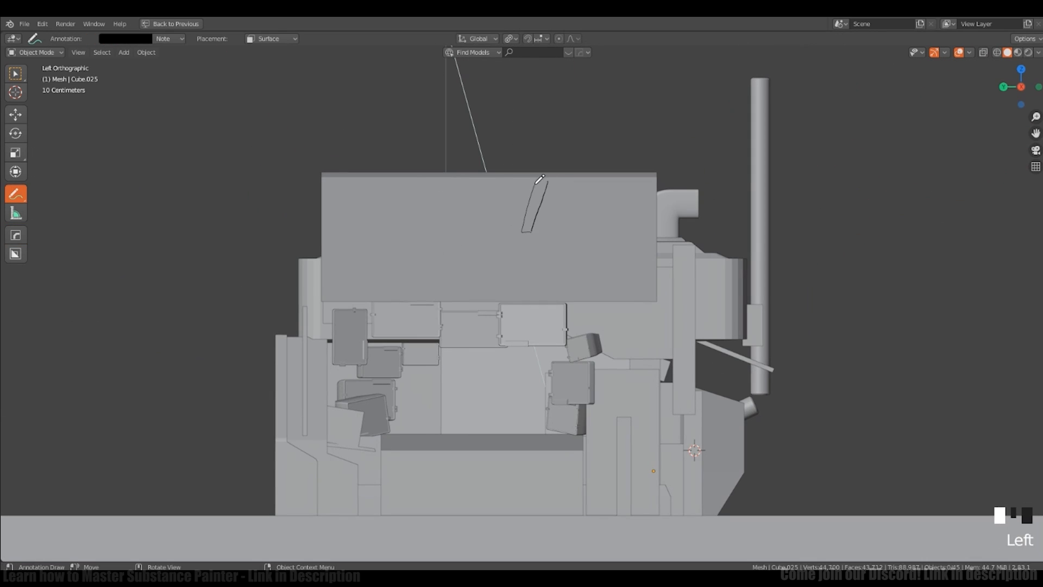
drag(424, 296, 639, 299)
mouse_move(546, 228)
middle_down()
mouse_move(511, 282)
mouse_move(502, 278)
middle_up()
key(ctrl+z)
key(ctrl+z)
key(ctrl+z)
key(ctrl+z)
key(ctrl+z)
key(ctrl+z)
click(15, 73)
Step: Move the slim post away from the shop front along Y onto the empty ground
middle_drag(570, 388, 564, 363)
mouse_move(563, 364)
shift+middle_down()
mouse_move(560, 328)
mouse_move(677, 321)
mouse_move(565, 347)
shift+middle_up()
click(562, 442)
key(g)
key(x)
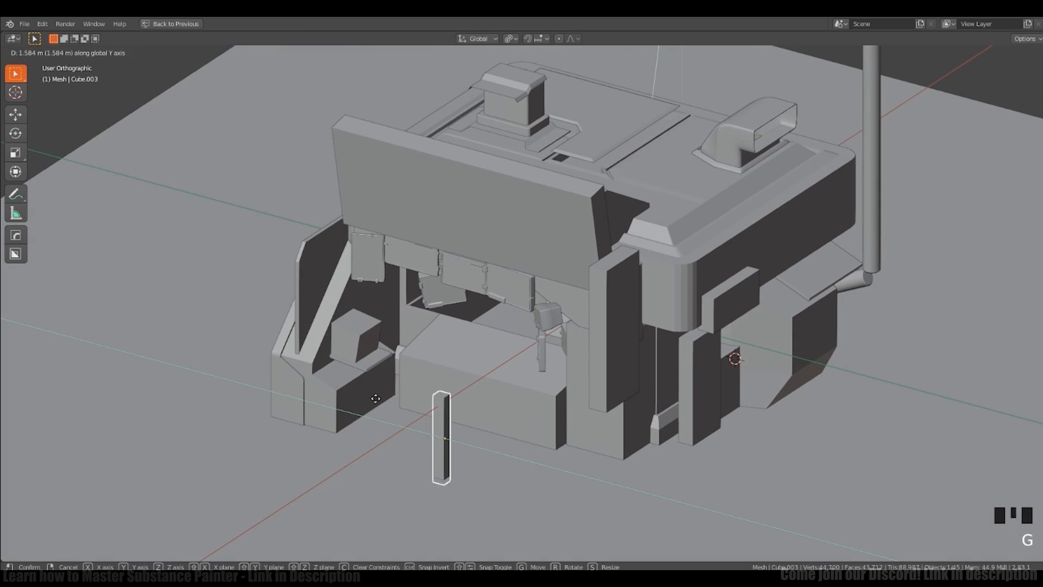
click(375, 397)
alt+middle_drag(375, 398, 582, 310)
key(g)
key(y)
scroll(583, 311, down, 3)
Step: Select the tall pole, restore the full workspace layout and apply all of the pole's modifiers
click(696, 244)
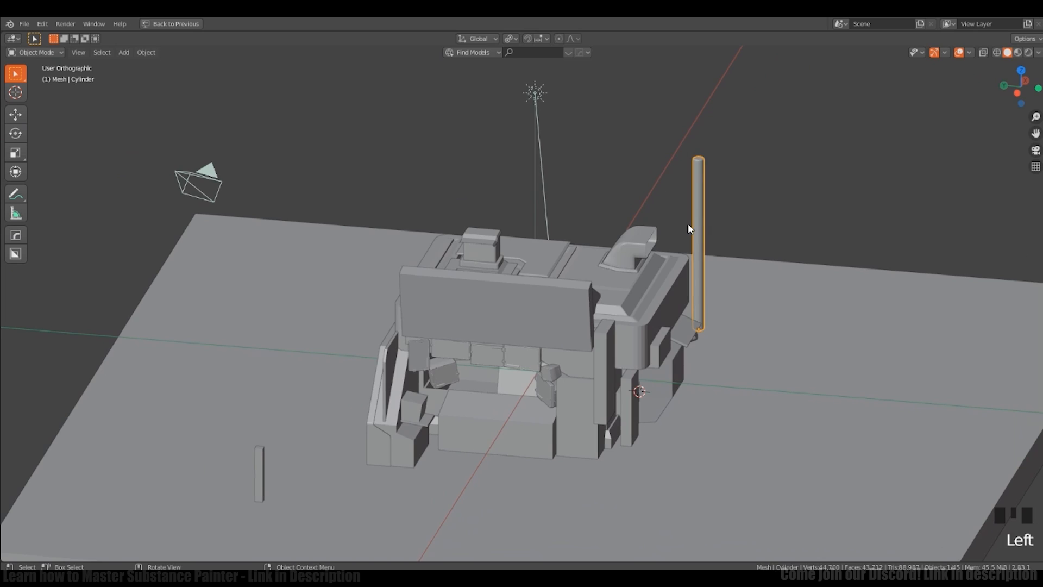
key(ctrl+space)
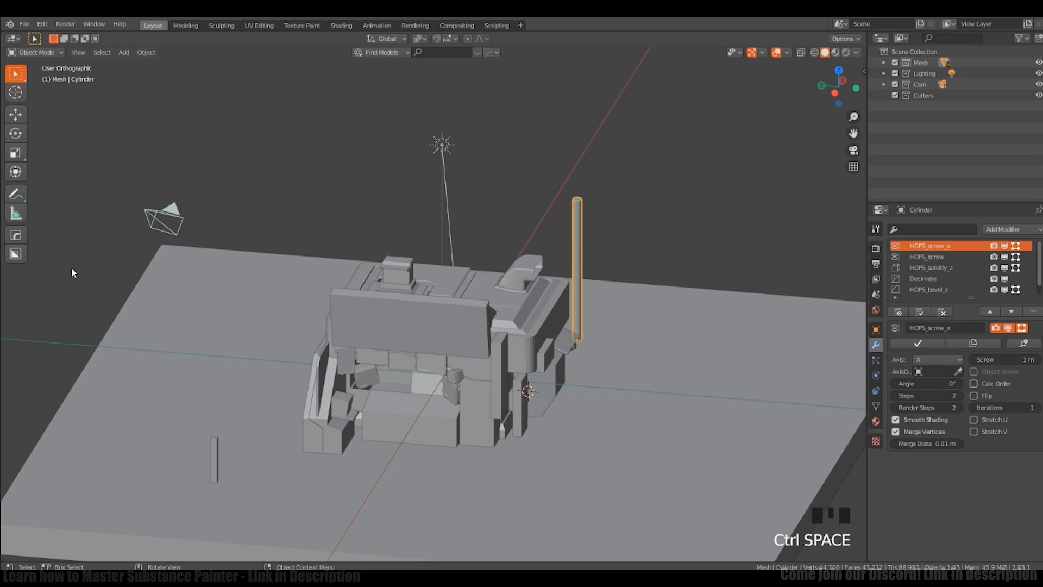
double_click(918, 343)
double_click(918, 343)
double_click(918, 343)
click(918, 343)
key(a)
key(a)
key(a)
key(a)
key(a)
key(a)
key(a)
Step: Select all the scene's mesh objects with the roof vent box active and convert them to plain mesh
click(147, 52)
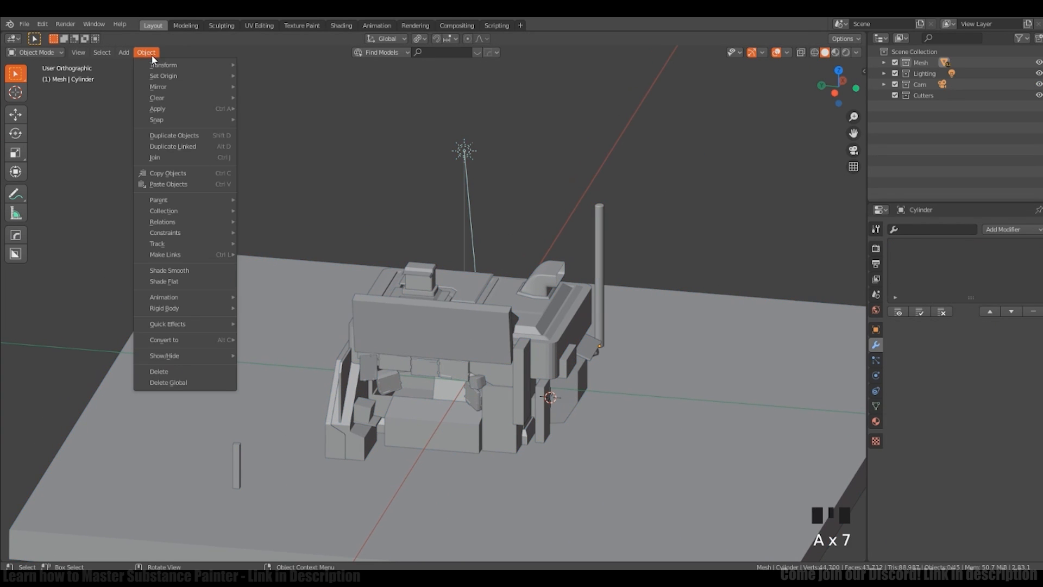
mouse_move(181, 341)
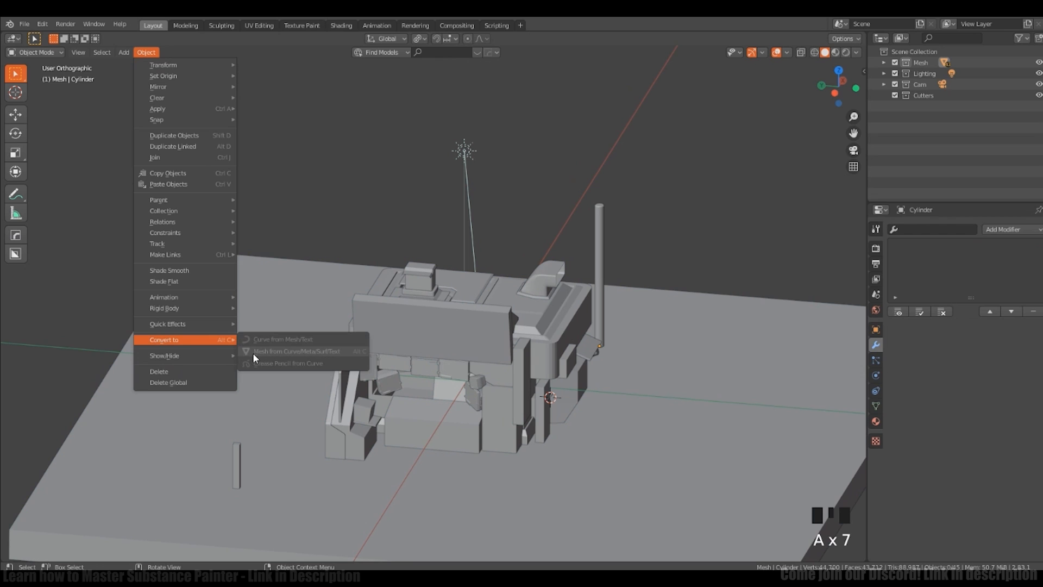
click(420, 278)
click(146, 52)
mouse_move(181, 340)
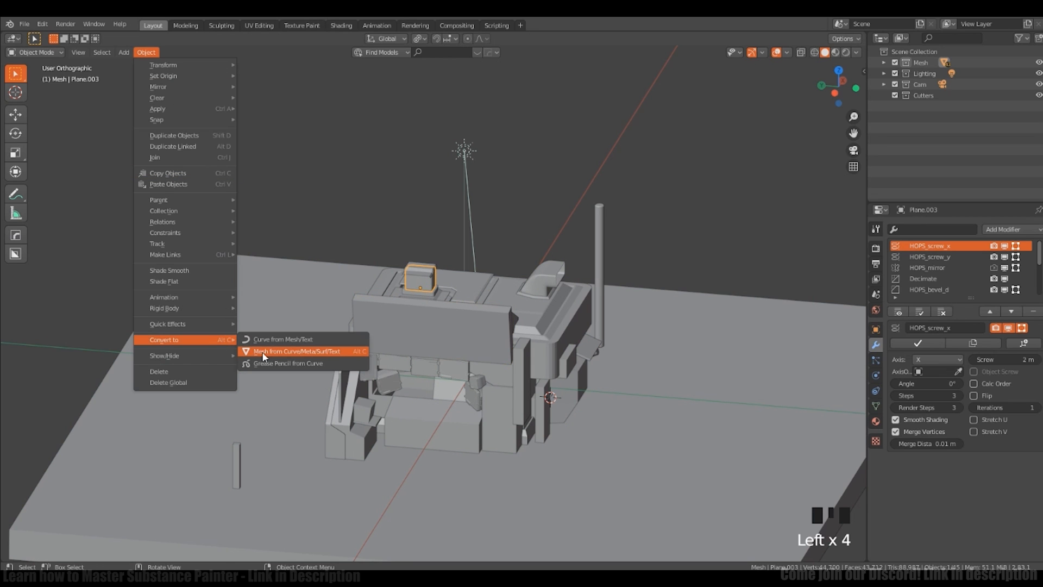
middle_drag(360, 353, 422, 250)
ctrl+right_click(505, 289)
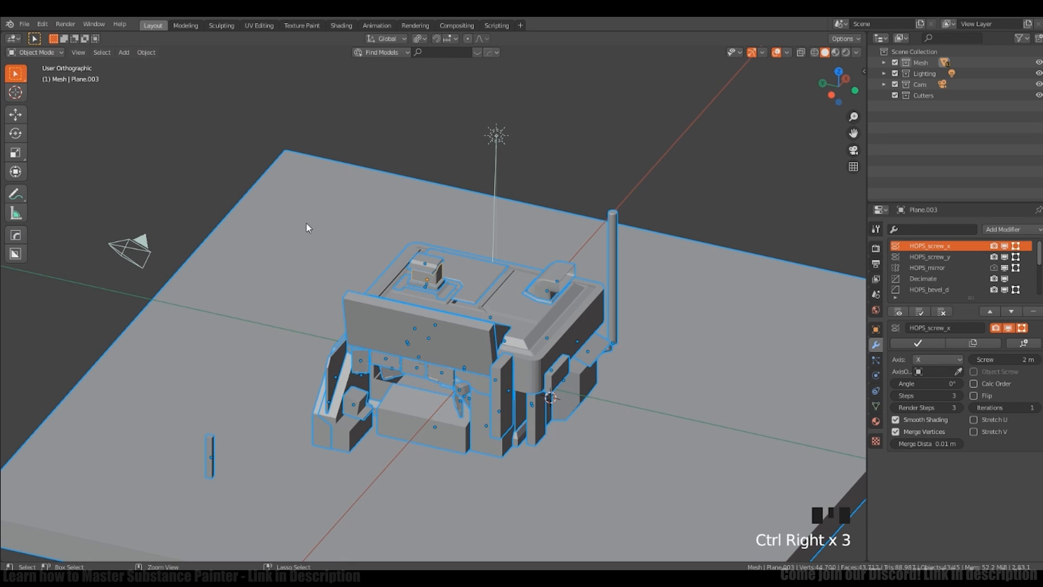
shift+middle_drag(307, 224, 350, 275)
key(alt+c)
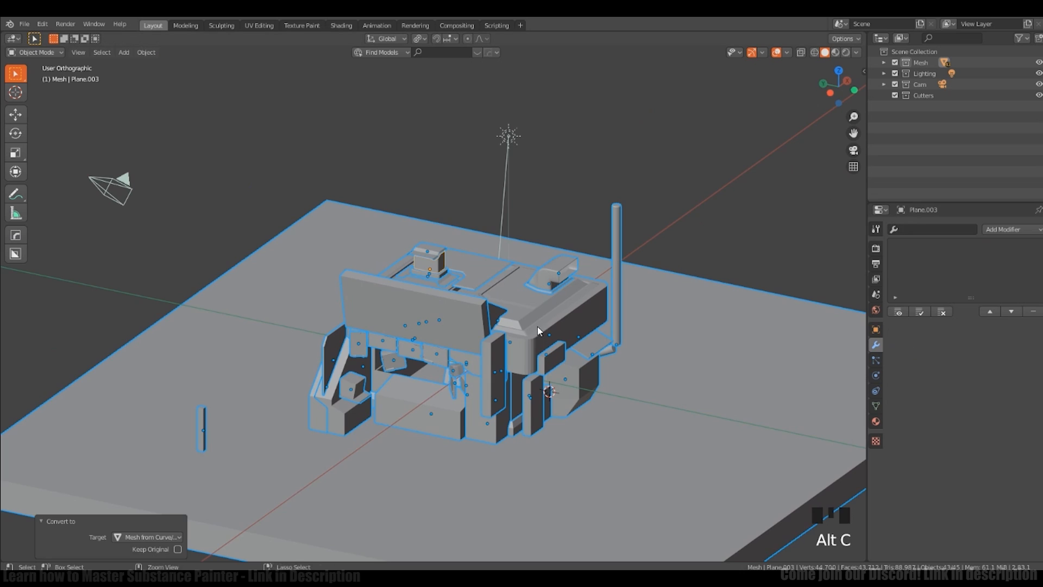
Step: Apply the transforms of the selected shop meshes and snap the 3D cursor, leaving nothing selected
ctrl+middle_drag(537, 330, 543, 277)
shift+middle_drag(614, 388, 561, 369)
key(ctrl+a)
click(509, 359)
shift+middle_drag(560, 370, 600, 279)
key(shift+s)
click(585, 449)
key(alt+a)
Step: Add a Grease Pencil object to the scene and check the shop front in wireframe display
mouse_move(664, 208)
middle_down()
mouse_move(589, 364)
mouse_move(550, 350)
mouse_move(566, 342)
mouse_move(546, 401)
mouse_move(556, 272)
mouse_move(523, 411)
mouse_move(604, 425)
mouse_move(445, 434)
mouse_move(510, 435)
middle_up()
key(shift+a)
click(586, 354)
key(shift+z)
click(495, 441)
click(495, 441)
mouse_move(510, 435)
ctrl+middle_down()
mouse_move(438, 393)
mouse_move(529, 386)
mouse_move(496, 405)
ctrl+middle_up()
key(shift+z)
ctrl+middle_drag(496, 405, 497, 387)
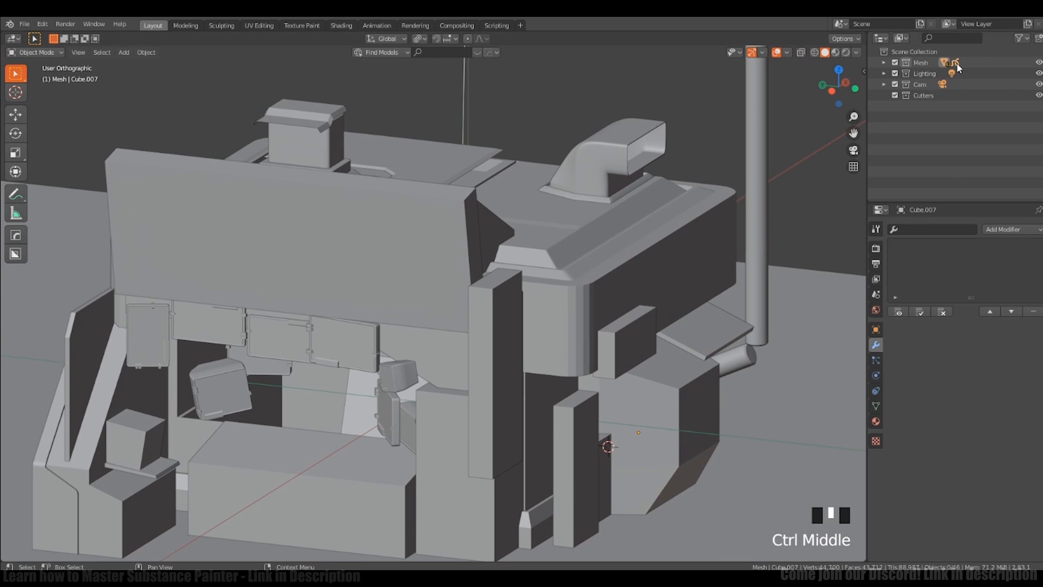
Step: Select the Grease Pencil object, enter Draw mode and choose the Pen brush
click(955, 62)
ctrl+middle_drag(577, 294, 568, 330)
ctrl+middle_drag(568, 329, 564, 349)
key(ctrl+Tab)
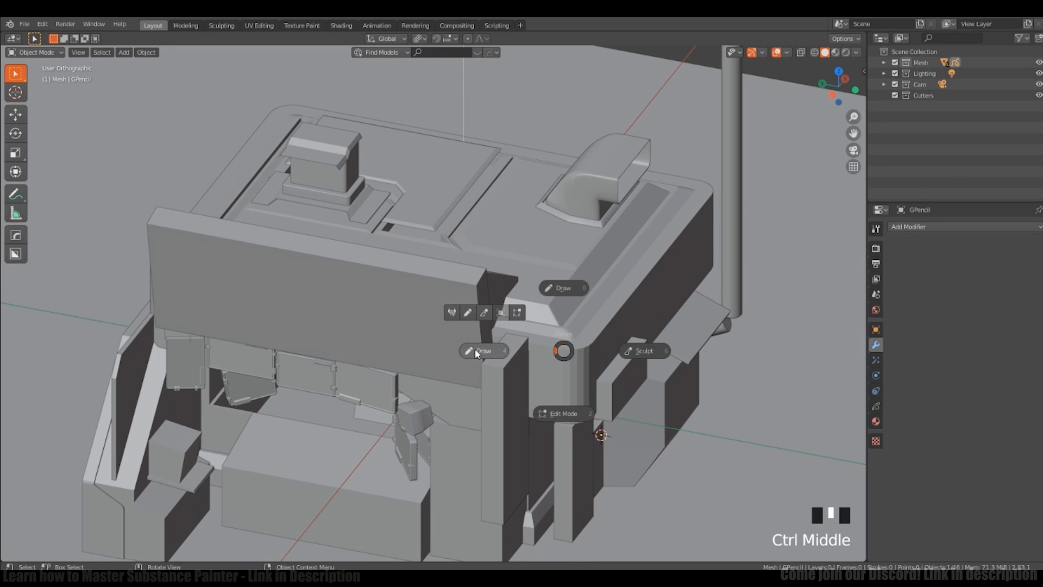
click(561, 286)
mouse_move(561, 286)
shift+middle_down()
mouse_move(543, 305)
mouse_move(456, 315)
mouse_move(339, 279)
shift+middle_up()
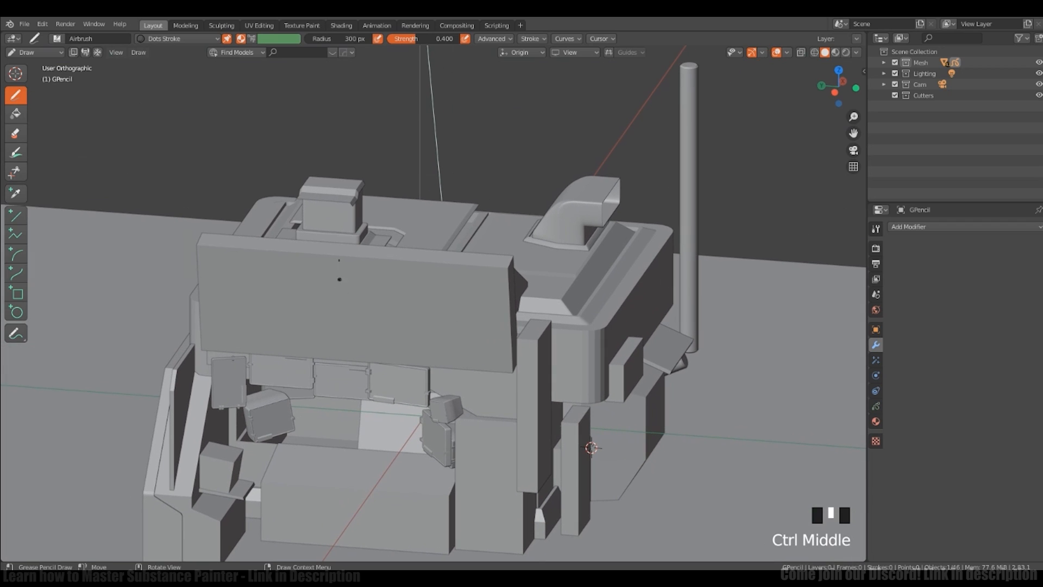
click(57, 39)
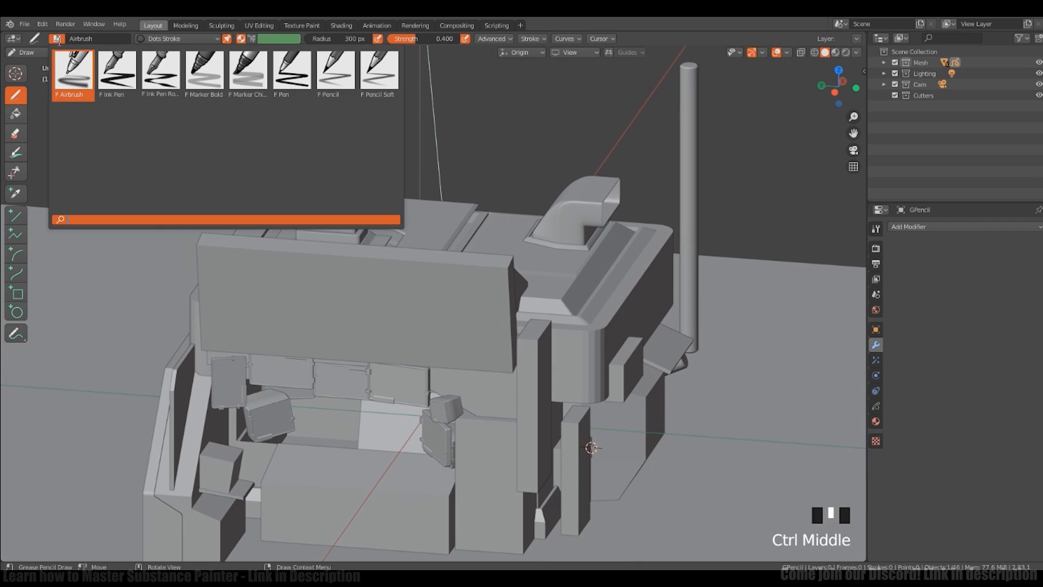
click(284, 77)
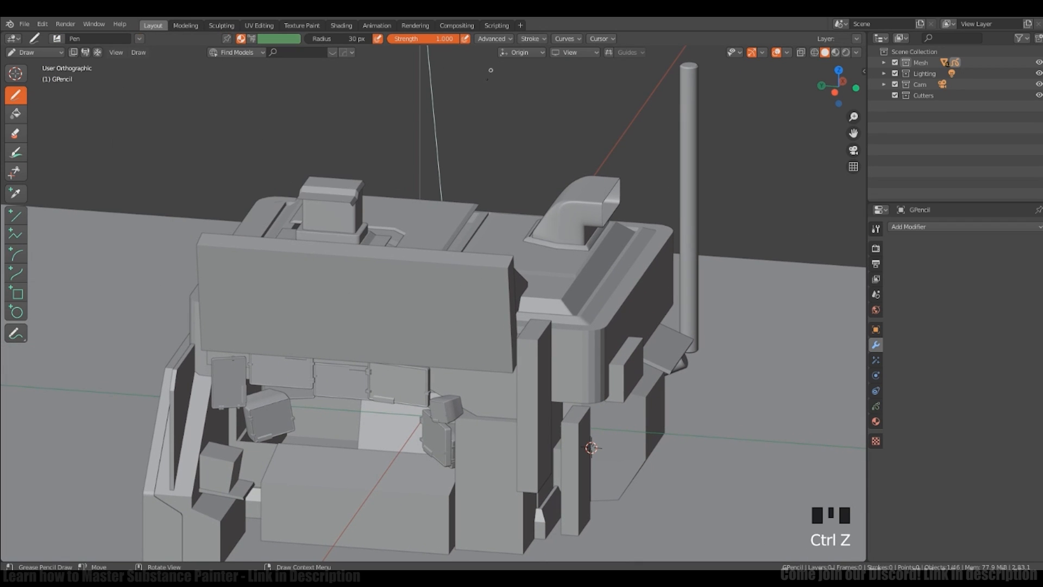
Step: Set the stroke placement to Surface and sketch trial strokes on the front sign board
click(494, 111)
middle_drag(521, 261, 489, 255)
drag(389, 300, 549, 305)
mouse_move(507, 246)
shift+middle_down()
mouse_move(420, 286)
mouse_move(496, 294)
shift+middle_up()
mouse_move(496, 293)
ctrl+middle_down()
mouse_move(496, 310)
mouse_move(461, 326)
ctrl+middle_up()
click(540, 53)
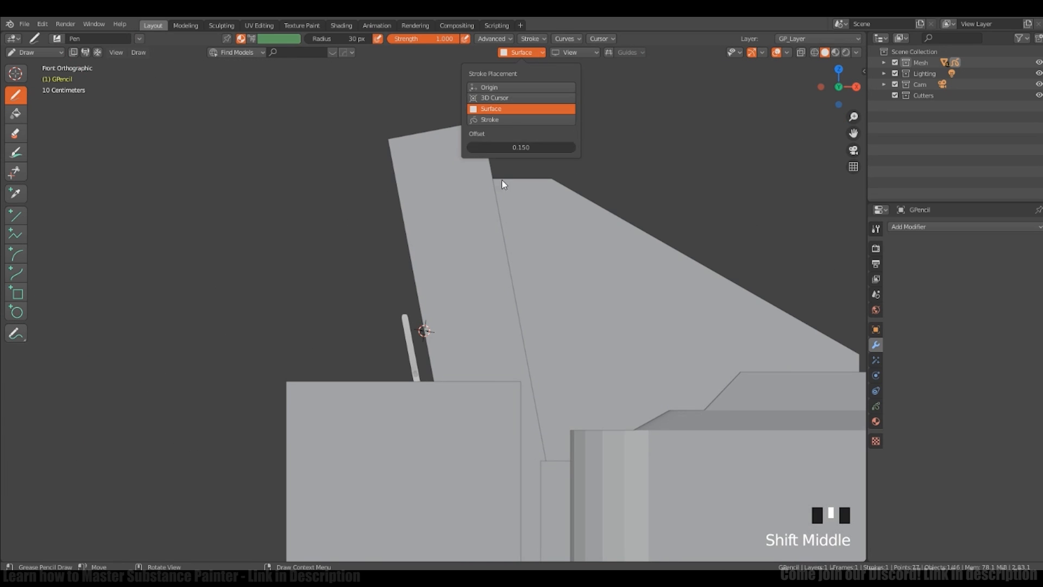
click(521, 52)
mouse_move(567, 115)
middle_down()
mouse_move(450, 252)
mouse_move(460, 299)
mouse_move(576, 296)
middle_up()
ctrl+middle_drag(543, 261, 533, 288)
ctrl+drag(530, 288, 473, 381)
mouse_move(435, 244)
ctrl+middle_down()
mouse_move(419, 272)
mouse_move(435, 290)
ctrl+middle_up()
Step: Try the Eraser Stroke brush on the sign board's trial strokes, undo it, and erase them with Eraser Point
click(16, 133)
click(59, 37)
click(15, 95)
ctrl+drag(504, 306, 469, 344)
ctrl+drag(530, 359, 548, 347)
click(16, 133)
click(56, 39)
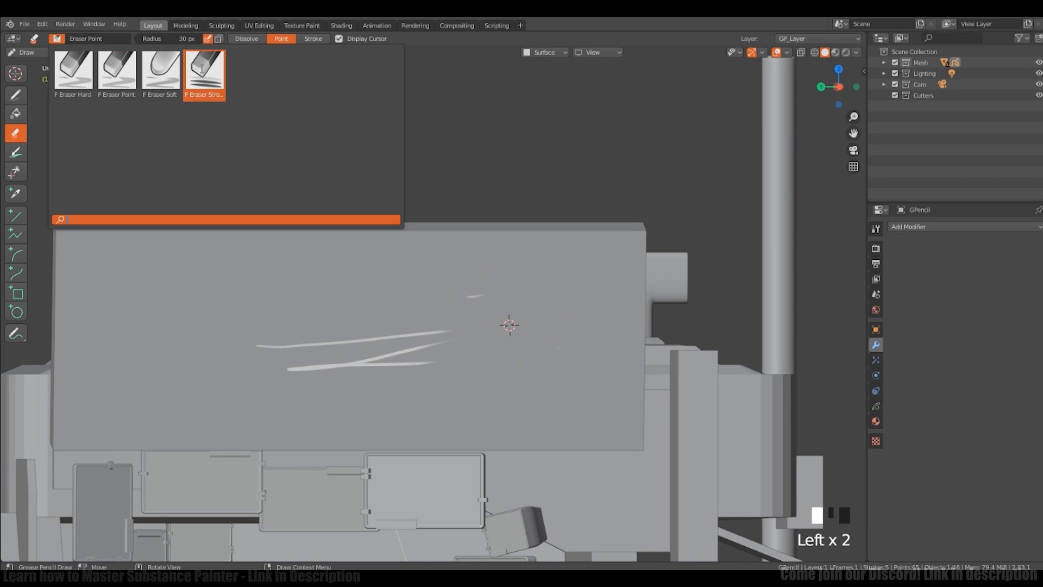
click(202, 69)
drag(416, 332, 408, 365)
key(ctrl+z)
click(56, 38)
click(102, 62)
mouse_move(326, 353)
mouse_down()
mouse_move(504, 334)
mouse_move(312, 346)
mouse_up()
Step: Sketch a zigzag trial stroke on the sign board and create a new material with a black stroke
click(15, 95)
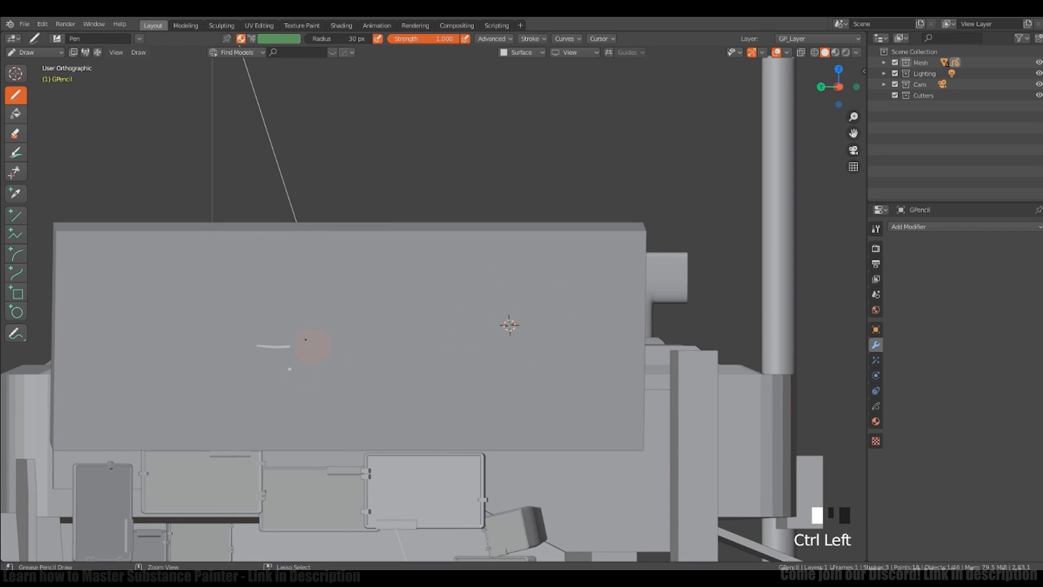
middle_drag(430, 323, 500, 346)
click(875, 421)
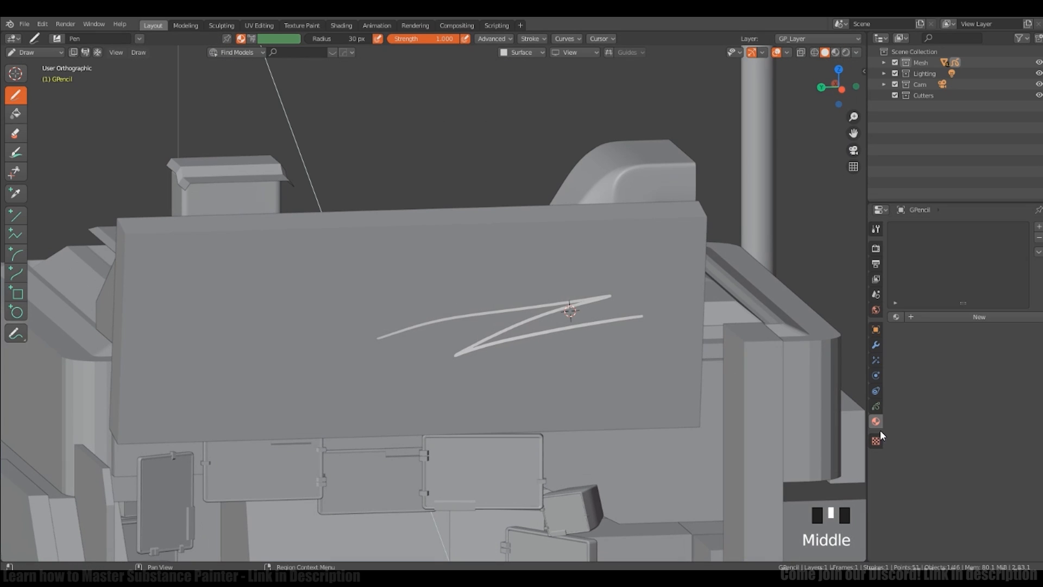
click(963, 317)
mouse_move(598, 380)
middle_down()
mouse_move(569, 371)
mouse_move(573, 326)
middle_up()
mouse_move(573, 326)
ctrl+middle_down()
mouse_move(577, 275)
mouse_move(518, 258)
ctrl+middle_up()
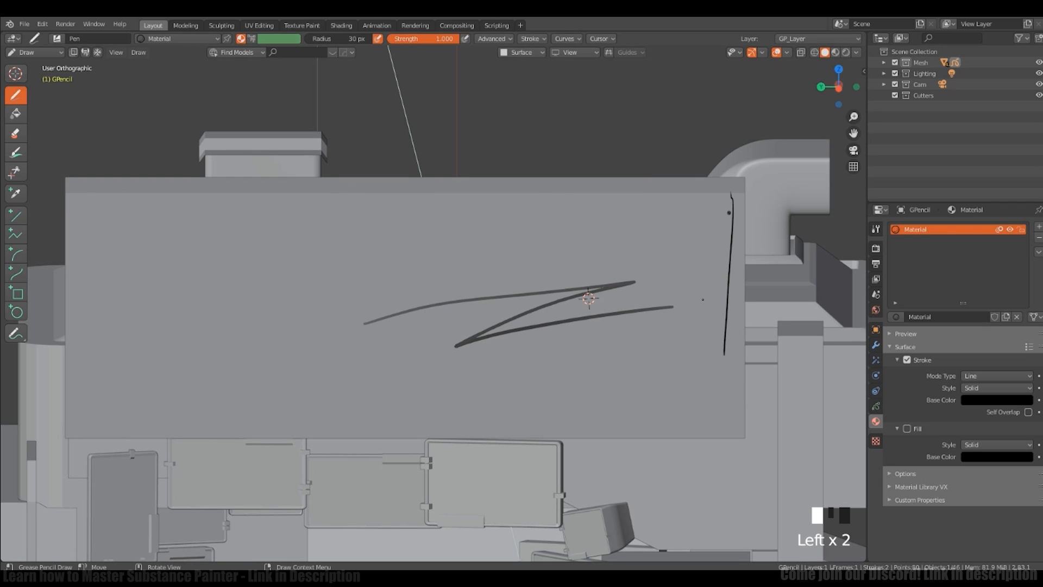
Step: Sketch trial strokes along the sign board's side and bottom edges, and undo all the strokes
drag(734, 439, 228, 433)
mouse_move(562, 304)
middle_down()
mouse_move(553, 299)
mouse_move(550, 348)
middle_up()
ctrl+drag(548, 270, 507, 322)
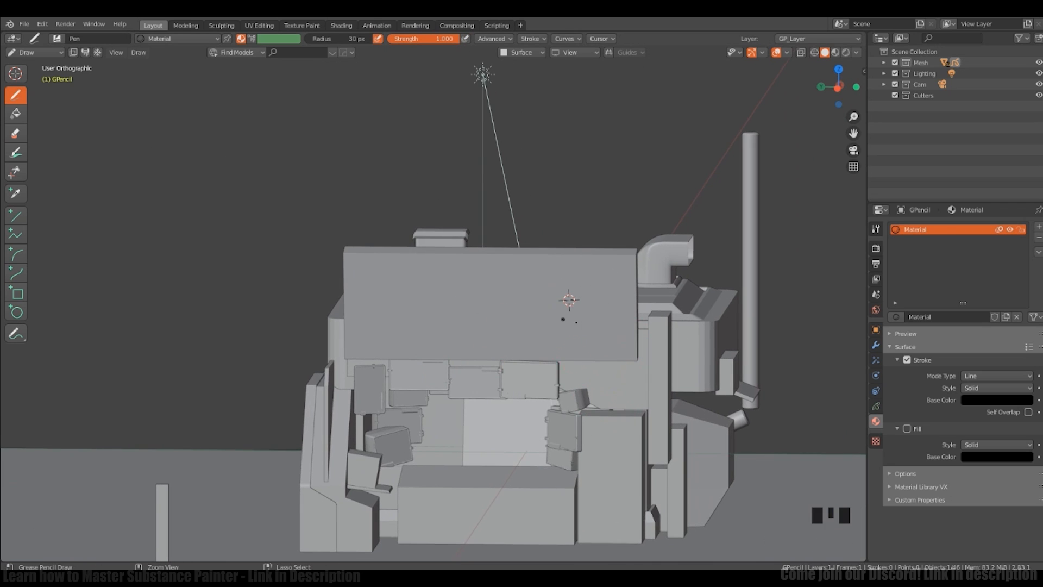
mouse_move(563, 319)
middle_down()
mouse_move(610, 326)
mouse_move(559, 302)
mouse_move(581, 326)
middle_up()
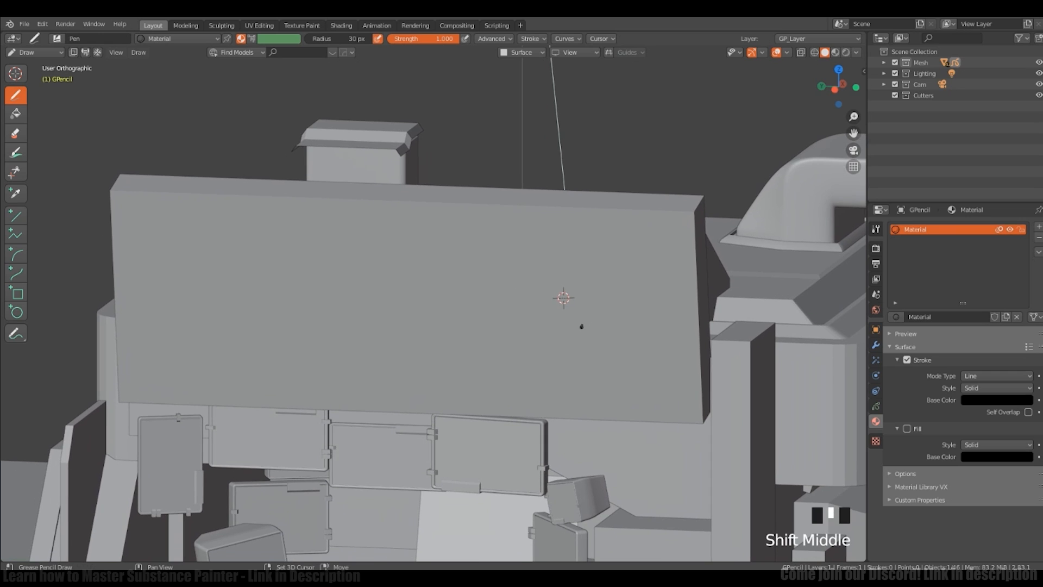
Step: Add a Mirror modifier with Cube.005 as the mirror object and limit it to the drawing layer renamed 1
click(875, 345)
click(926, 226)
click(864, 266)
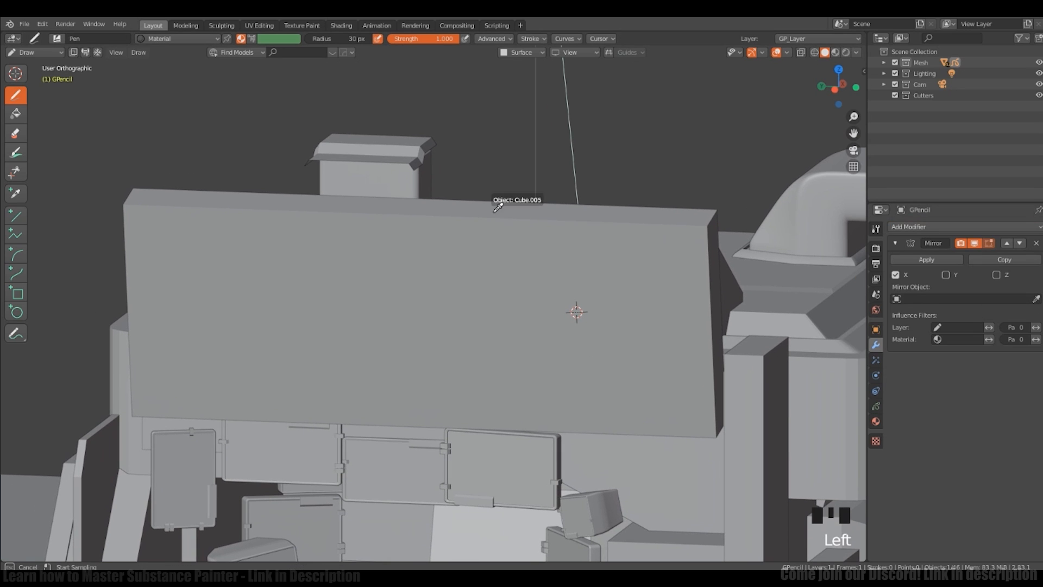
ctrl+middle_drag(498, 207, 506, 228)
click(875, 407)
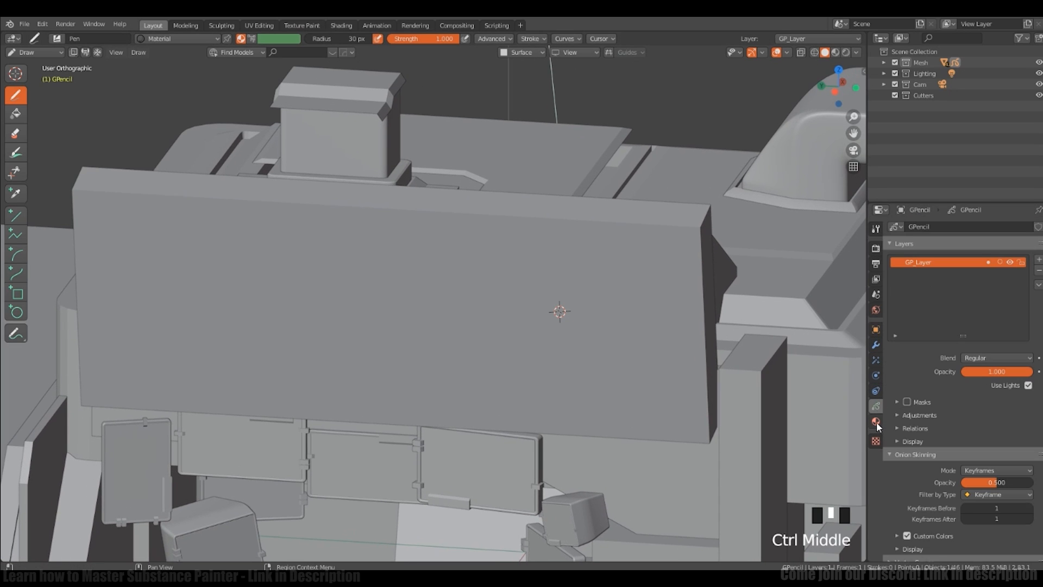
click(876, 345)
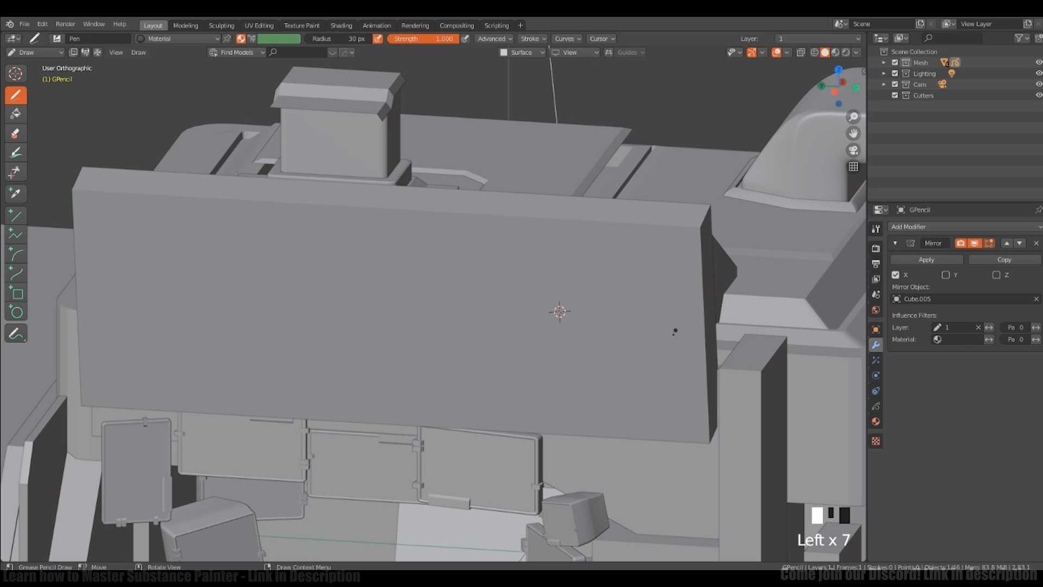
Step: Switch the stroke mirroring to the Y axis, testing it with strokes on the sign board's side edge that are removed
ctrl+middle_drag(602, 344, 603, 369)
mouse_move(602, 369)
middle_down()
mouse_move(636, 402)
mouse_move(598, 364)
middle_up()
ctrl+middle_drag(598, 364, 597, 391)
shift+middle_drag(597, 326, 595, 353)
drag(632, 278, 642, 411)
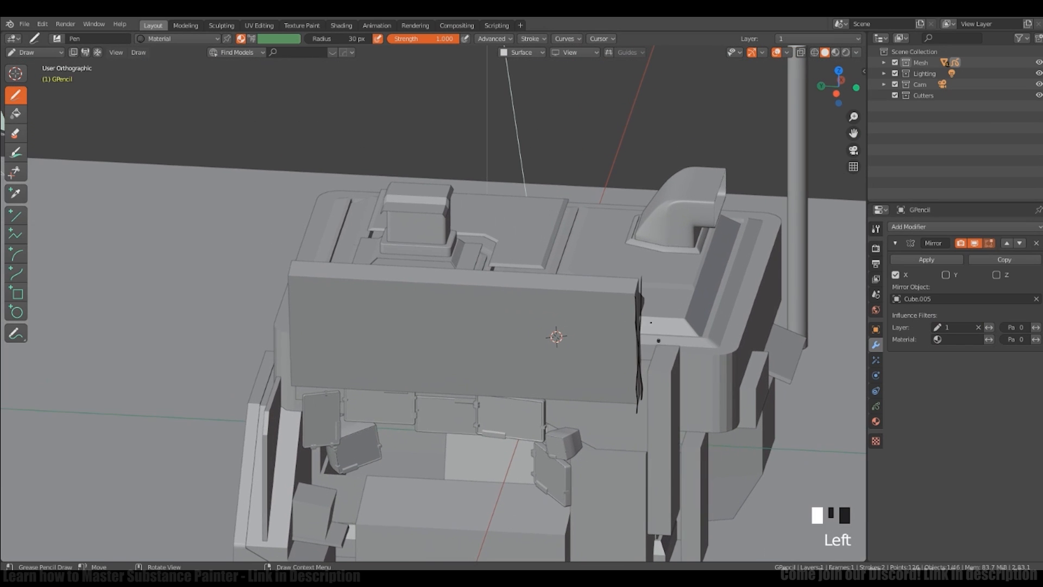
middle_drag(642, 381, 609, 396)
click(896, 275)
click(945, 275)
mouse_move(304, 336)
middle_down()
mouse_move(431, 342)
mouse_move(305, 348)
middle_up()
key(x)
Step: Trace the sign board's front vertical edge and its two long upper edges with the Line tool
click(16, 215)
middle_drag(380, 348, 380, 283)
scroll(467, 320, up, 4)
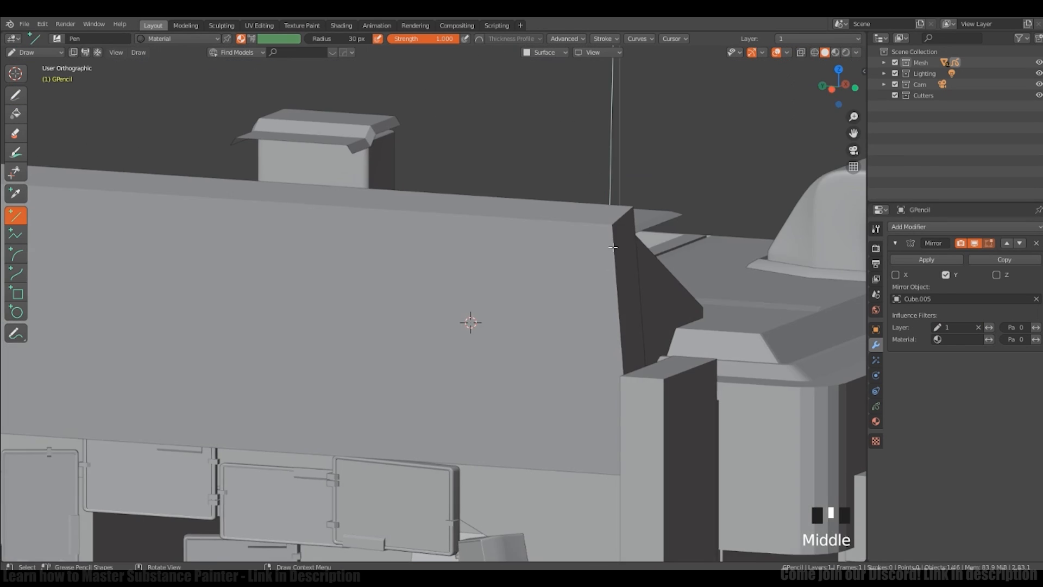
drag(613, 208, 627, 446)
middle_drag(619, 435, 603, 419)
scroll(603, 418, down, 1)
shift+middle_drag(489, 326, 582, 307)
drag(135, 202, 696, 205)
middle_drag(348, 174, 304, 214)
drag(136, 197, 698, 197)
middle_click(687, 250)
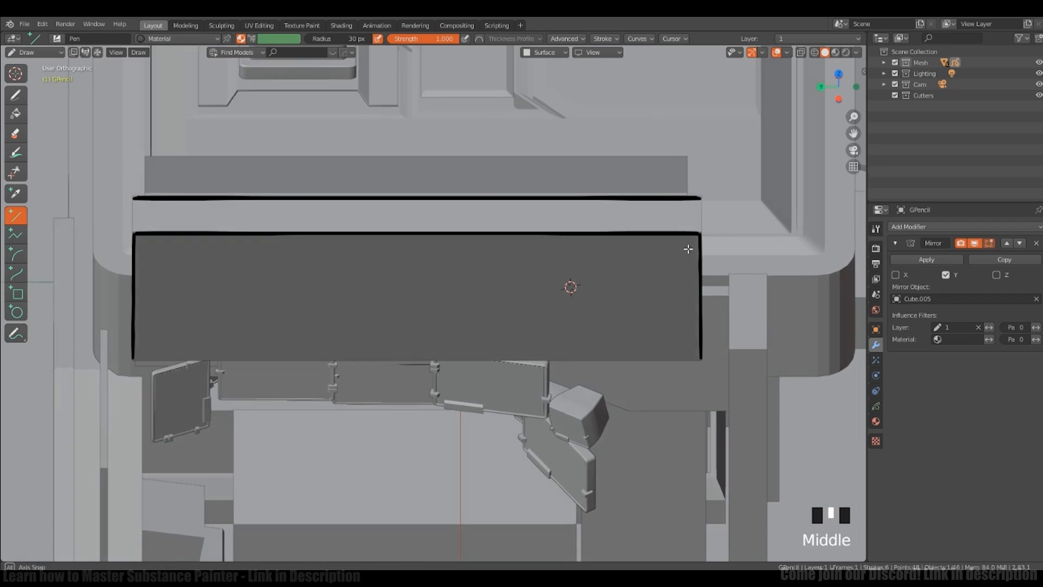
Step: Trace the sign board's bottom edge, rear side edge and short upper end edge with straight strokes
middle_drag(505, 272, 582, 294)
drag(547, 294, 580, 426)
mouse_move(580, 380)
middle_down()
mouse_move(570, 287)
mouse_move(593, 251)
mouse_move(576, 255)
middle_up()
click(593, 252)
drag(157, 360, 723, 353)
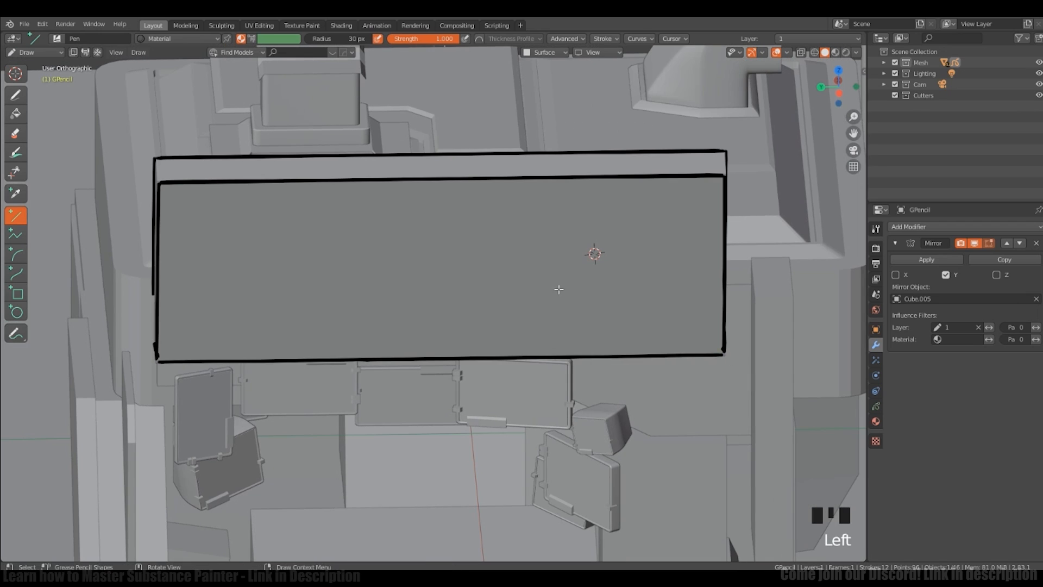
middle_drag(559, 289, 478, 296)
drag(644, 245, 667, 231)
middle_click(675, 226)
middle_drag(674, 226, 682, 227)
ctrl+middle_drag(674, 228, 603, 275)
ctrl+middle_drag(612, 348, 601, 316)
Step: Set the Grease Pencil strokes' thickness scale to 0.39
click(876, 405)
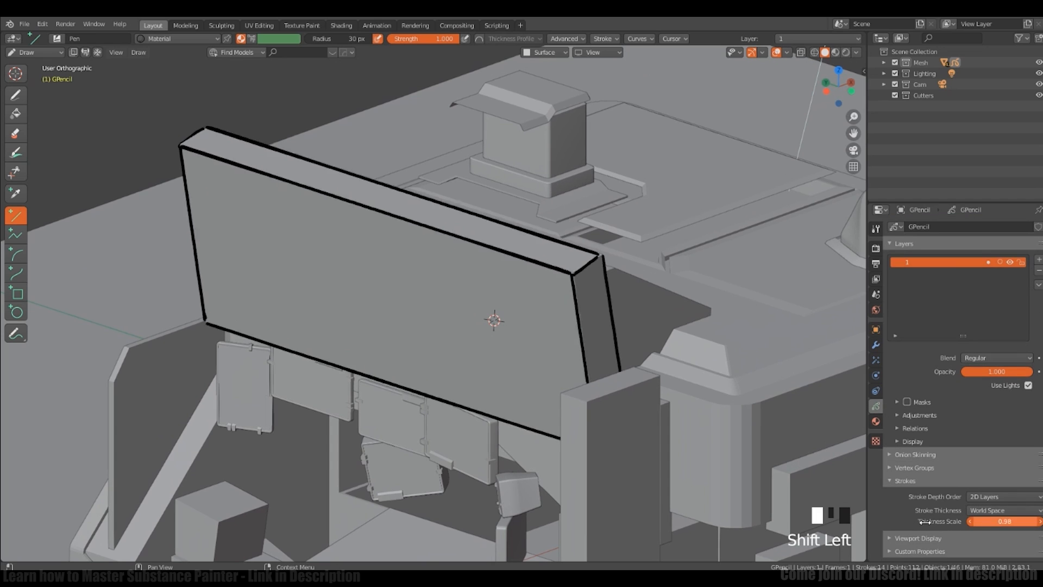
shift+drag(925, 522, 891, 522)
click(1003, 497)
mouse_move(697, 380)
middle_down()
mouse_move(742, 363)
mouse_move(711, 386)
middle_up()
ctrl+middle_drag(685, 304, 685, 277)
shift+middle_drag(685, 277, 682, 256)
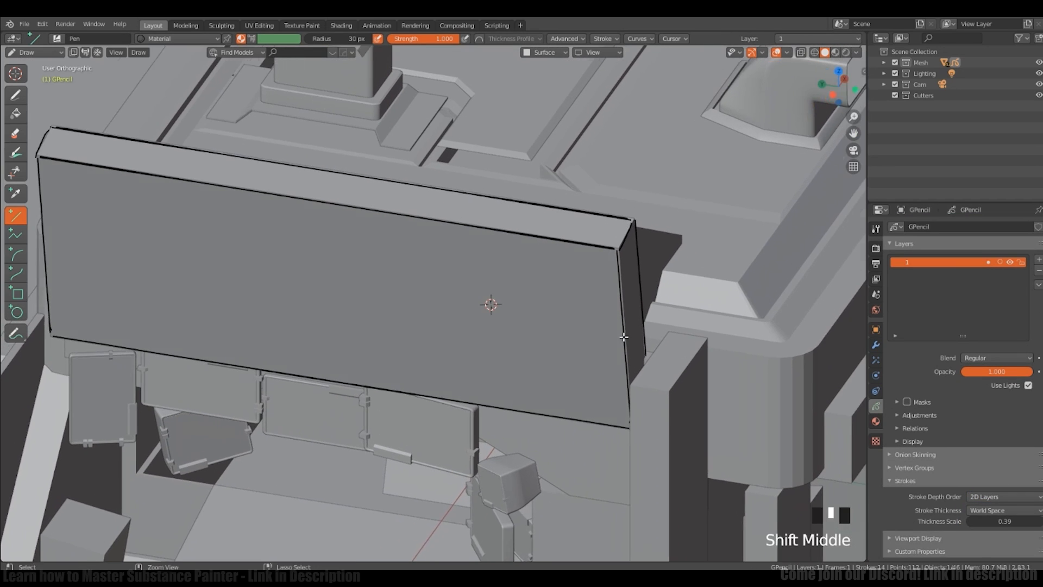
Step: Draw a short diagonal line at the board face's upper corner and an inner line below its top edge
mouse_move(652, 215)
shift+middle_down()
mouse_move(663, 210)
mouse_move(614, 214)
shift+middle_up()
drag(589, 269, 601, 251)
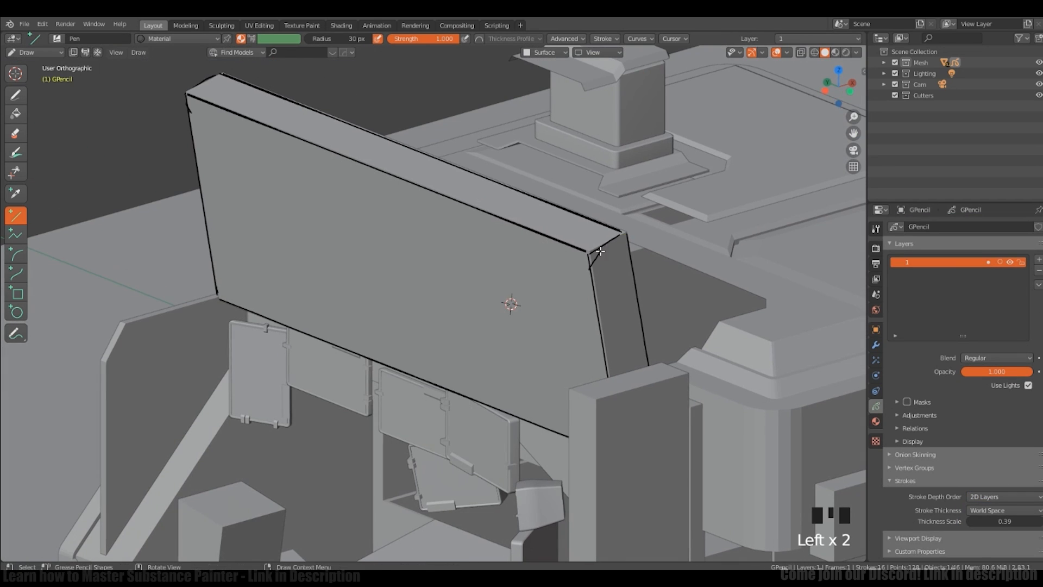
middle_drag(600, 251, 666, 222)
scroll(597, 261, down, 2)
mouse_move(549, 282)
shift+middle_down()
mouse_move(529, 298)
mouse_move(584, 290)
shift+middle_up()
scroll(529, 298, up, 1)
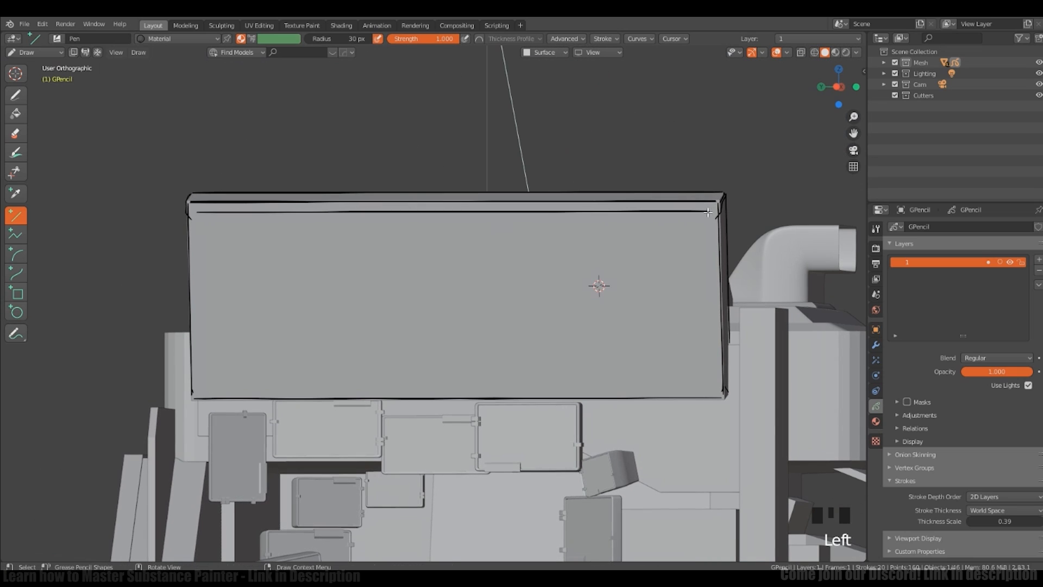
key(Escape)
Step: Set the freehand pen radius to 46 px and sketch inner frame lines down the sign board face's sides
mouse_move(713, 385)
shift+middle_down()
mouse_move(696, 379)
mouse_move(670, 394)
shift+middle_up()
click(15, 95)
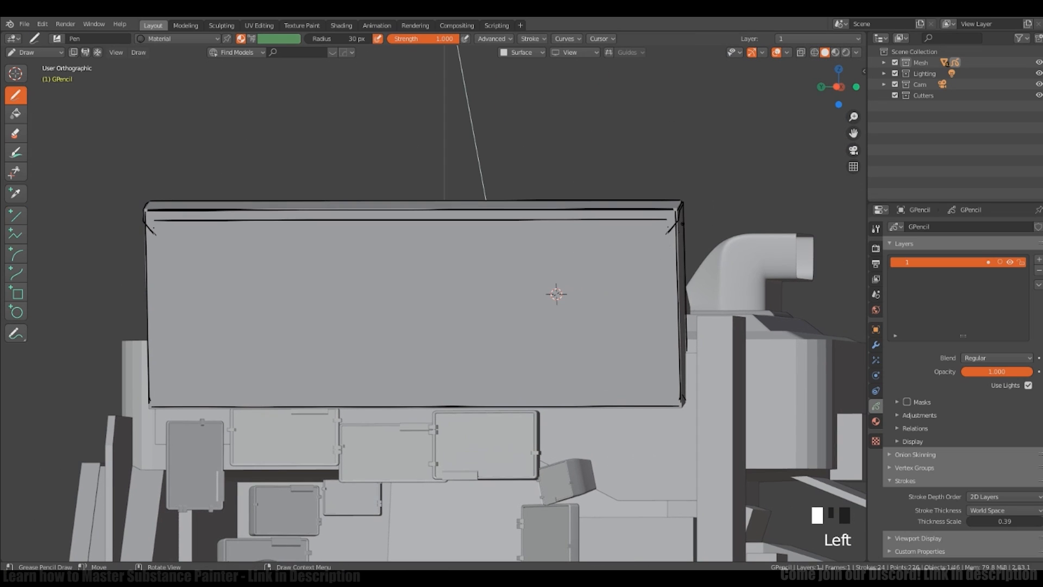
key(f)
click(707, 240)
key(shift+f)
right_click(660, 221)
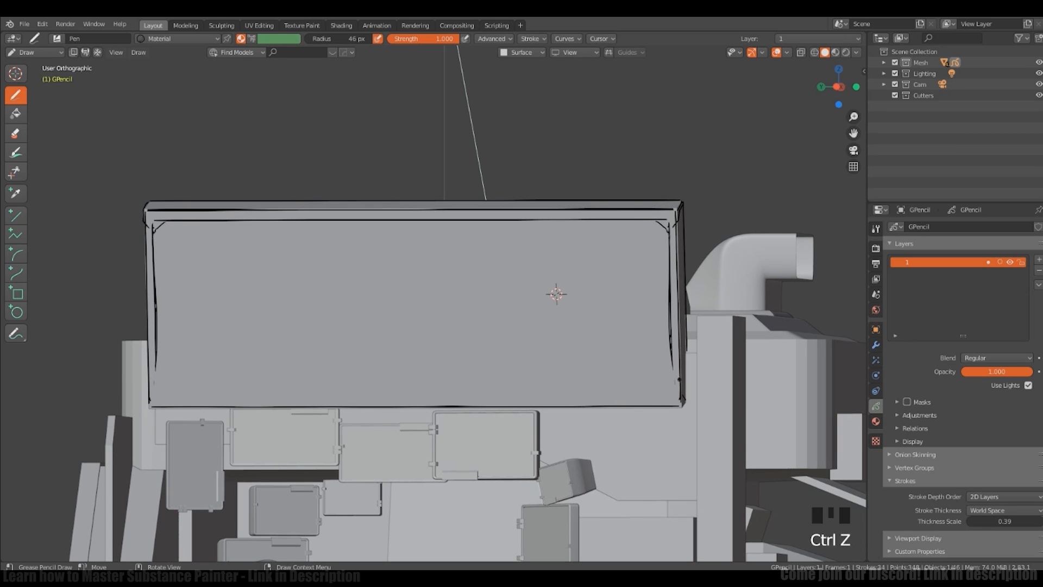
Step: Sketch the inner frame line along the bottom of the sign board's face
scroll(679, 379, down, 3)
mouse_move(679, 380)
shift+middle_down()
mouse_move(640, 308)
mouse_move(617, 294)
shift+middle_up()
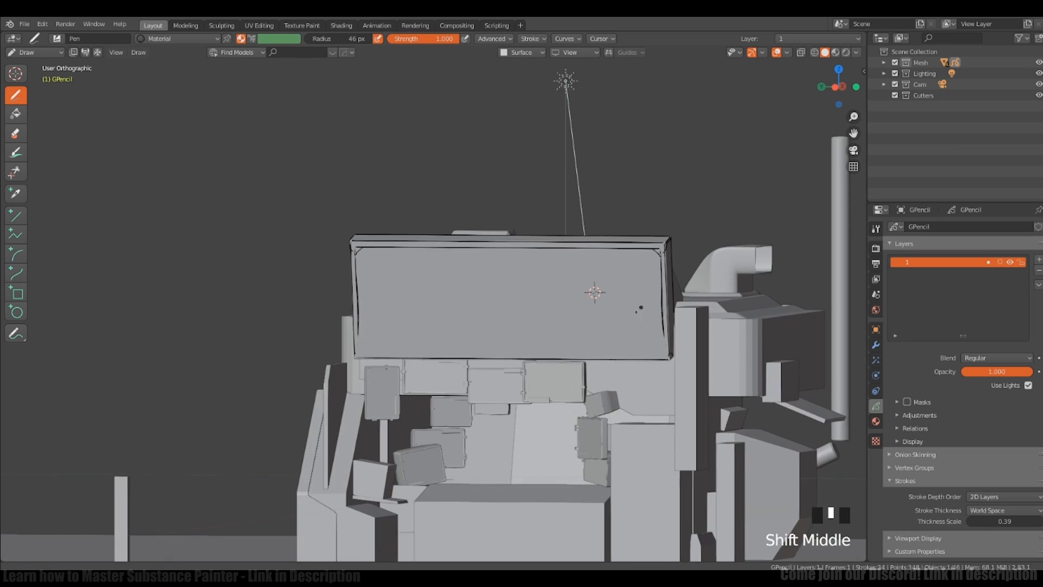
scroll(639, 308, up, 2)
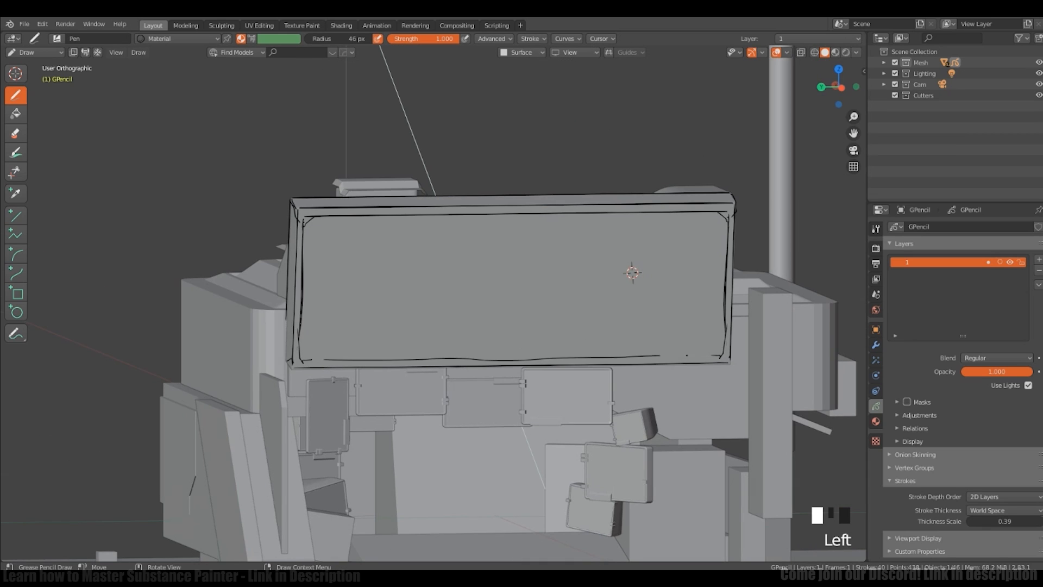
Step: Sketch panel lines with an angled corner and one small slanted slot on the sign board's end face
middle_drag(625, 273, 623, 302)
ctrl+middle_drag(623, 302, 623, 302)
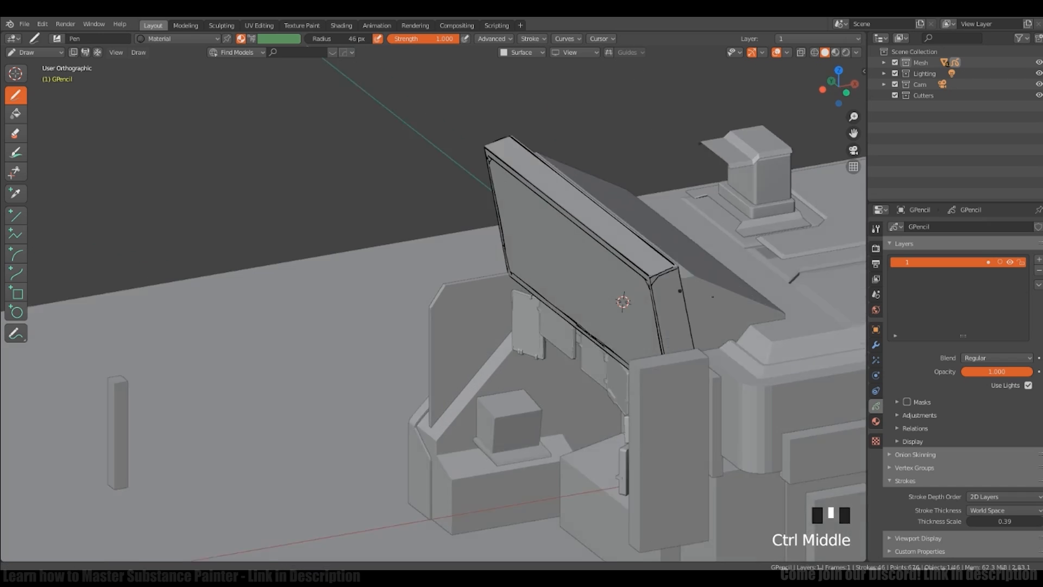
key(ctrl+z)
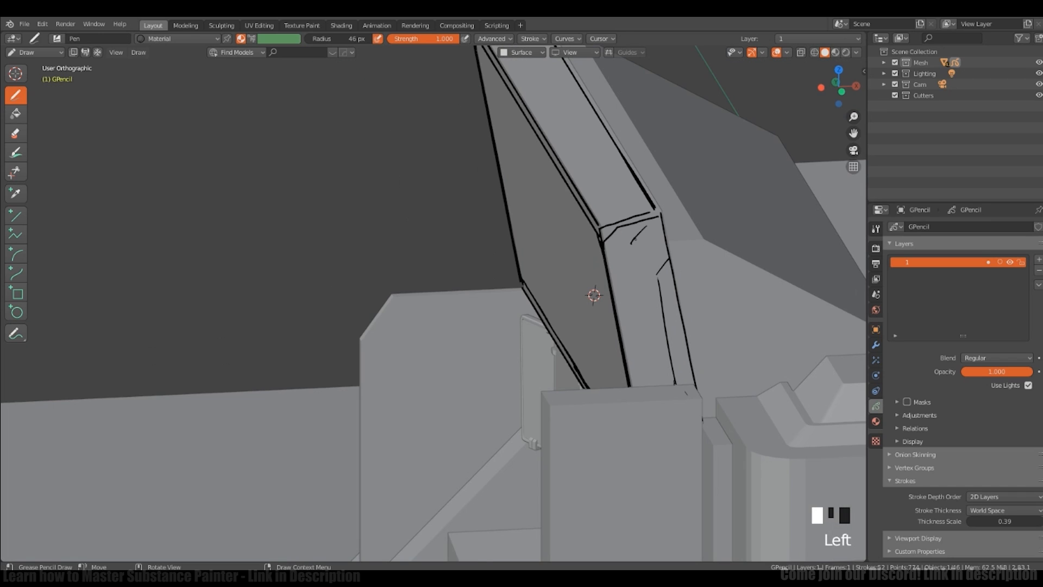
mouse_move(650, 243)
middle_down()
mouse_move(609, 256)
mouse_move(621, 244)
middle_up()
Step: Select the slanted slot stroke in Edit mode and duplicate it twice down the board's end face in front view
key(Tab)
ctrl+right_drag(609, 255, 632, 234)
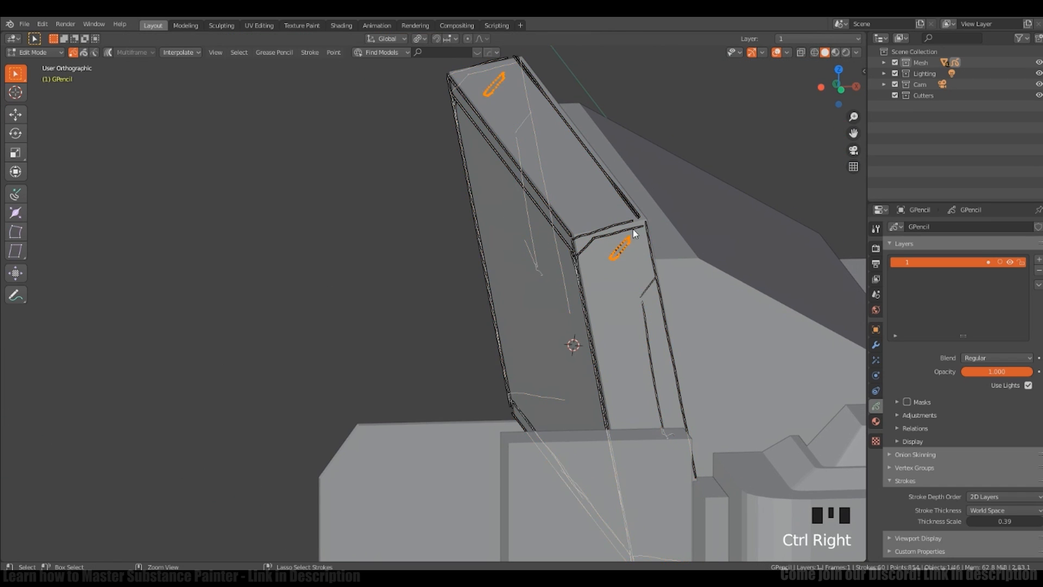
key(KP_1)
key(shift+d)
click(606, 231)
key(shift+d)
click(607, 246)
Step: Reposition the slanted slots and arrange them in two columns near the top of the board's end face
key(a)
key(a)
key(a)
key(g)
click(622, 231)
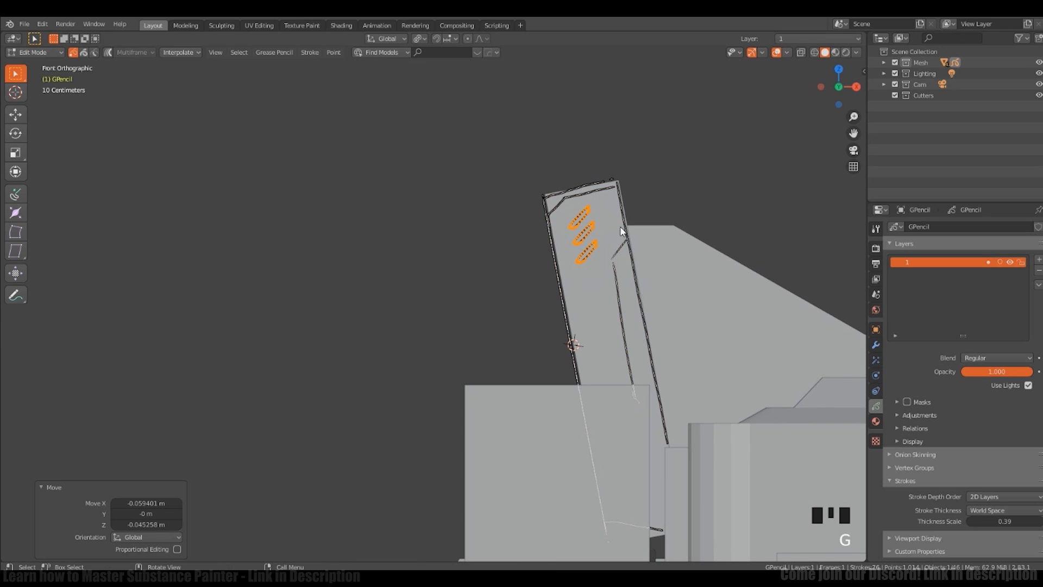
key(s)
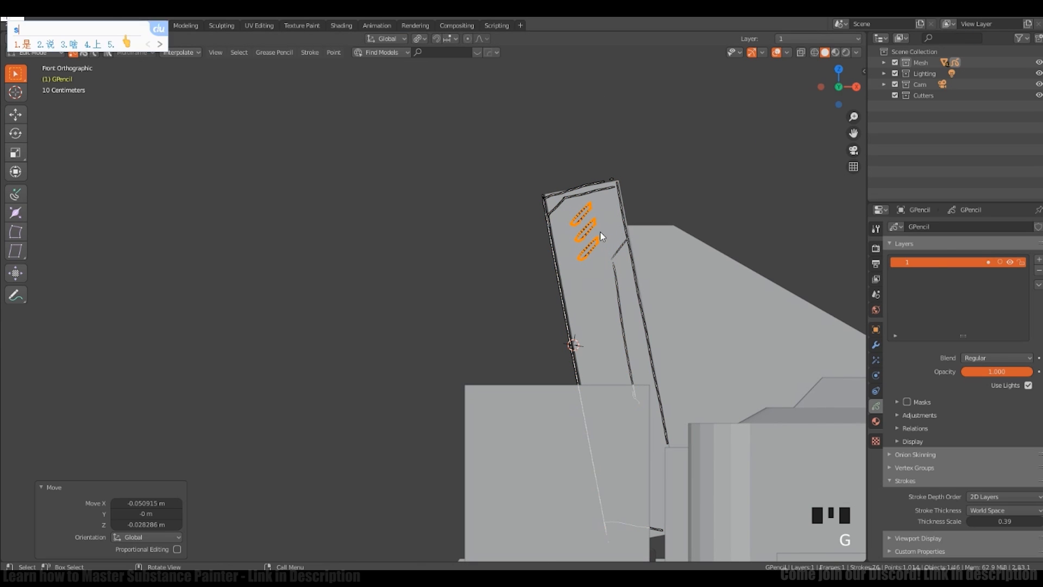
click(608, 213)
key(Tab)
Step: Sketch extra panel line details beside the rear edge of the board's end face, below the slots
mouse_move(620, 233)
middle_down()
mouse_move(667, 225)
mouse_move(565, 304)
mouse_move(536, 295)
mouse_move(583, 294)
middle_up()
drag(583, 295, 589, 298)
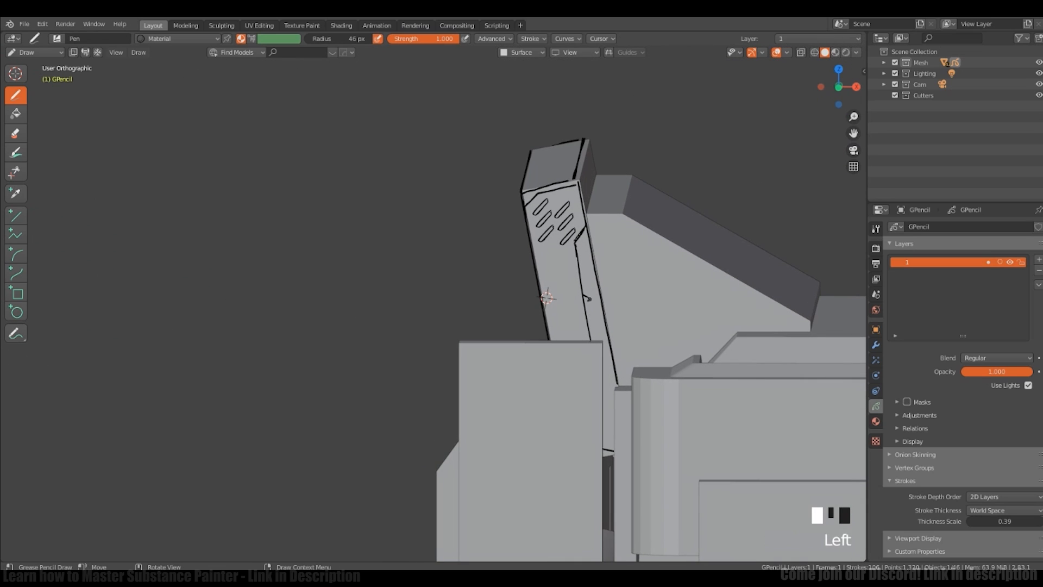
ctrl+middle_drag(547, 298, 546, 298)
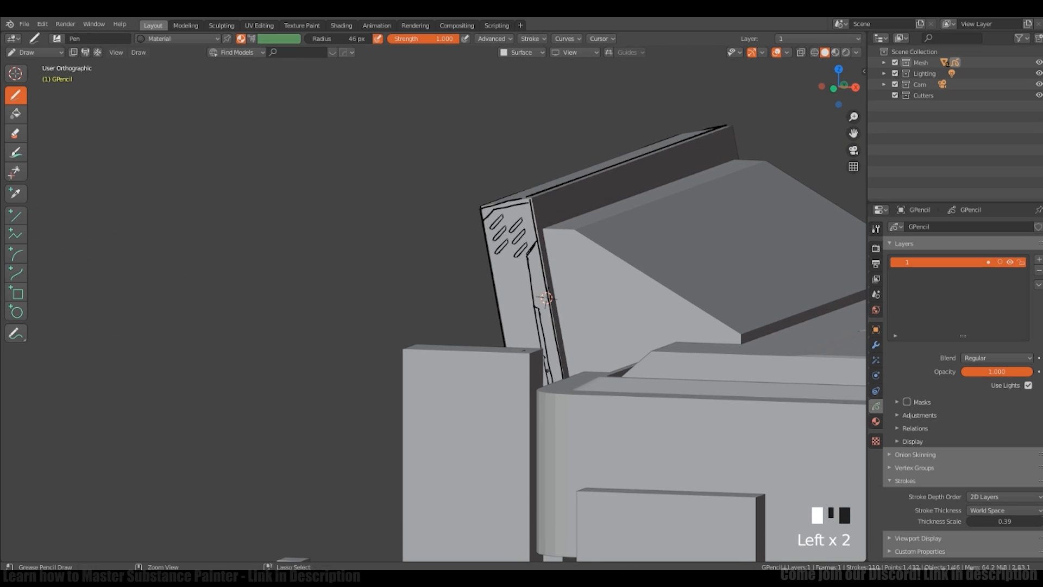
Step: Draw a long rectangular panel outline with the Box tool on the sign board's top face, near its end
middle_drag(524, 350, 689, 348)
ctrl+click(689, 348)
middle_drag(673, 279, 700, 285)
shift+middle_drag(700, 285, 661, 240)
click(17, 293)
middle_drag(507, 271, 507, 353)
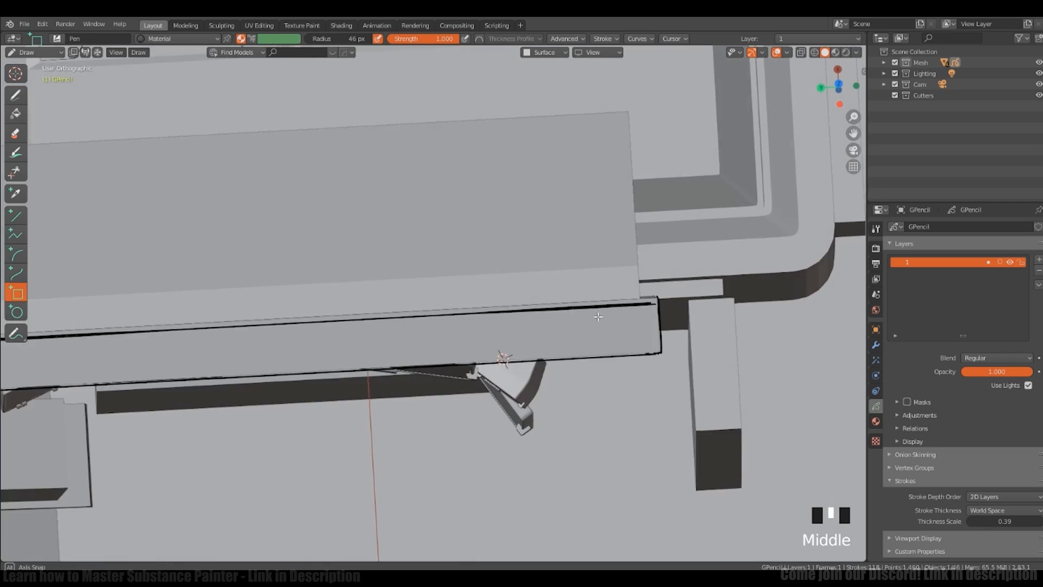
drag(492, 346, 650, 371)
middle_drag(610, 335, 576, 321)
shift+middle_drag(576, 342, 547, 310)
Step: Dissolve the points at the top-face rectangle's inner rear corner to cut it into a diagonal chamfer
key(ctrl+Tab)
click(547, 373)
key(a)
key(a)
key(a)
click(500, 308)
key(g)
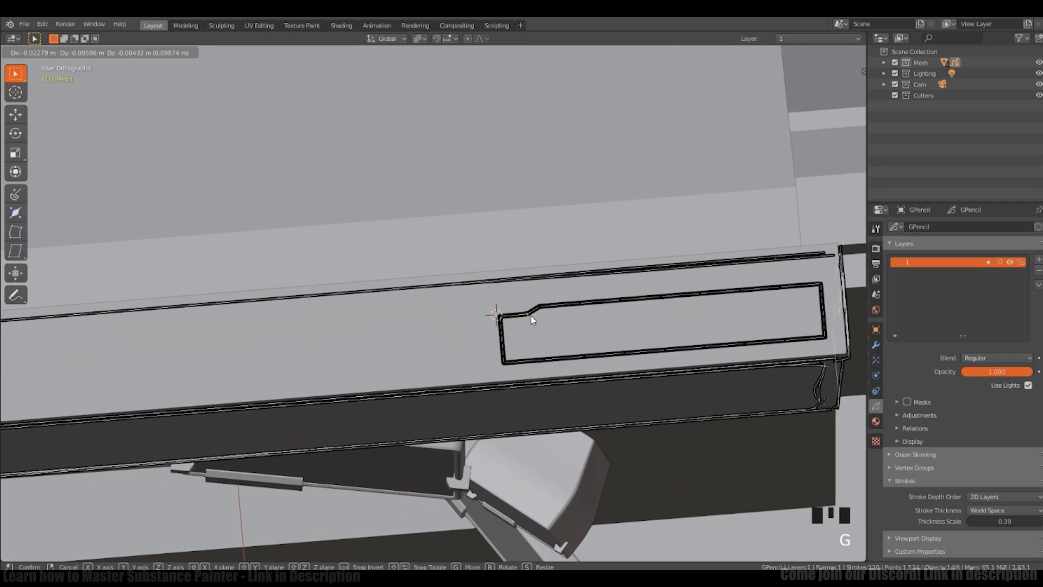
right_click(511, 275)
key(ctrl+x)
click(509, 311)
key(ctrl+x)
click(508, 326)
key(ctrl+x)
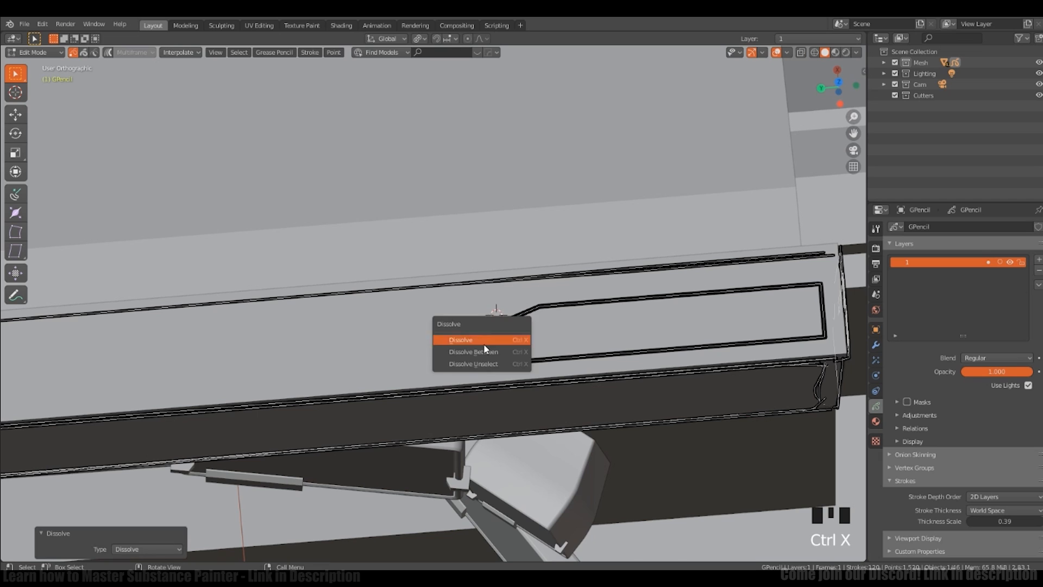
click(485, 347)
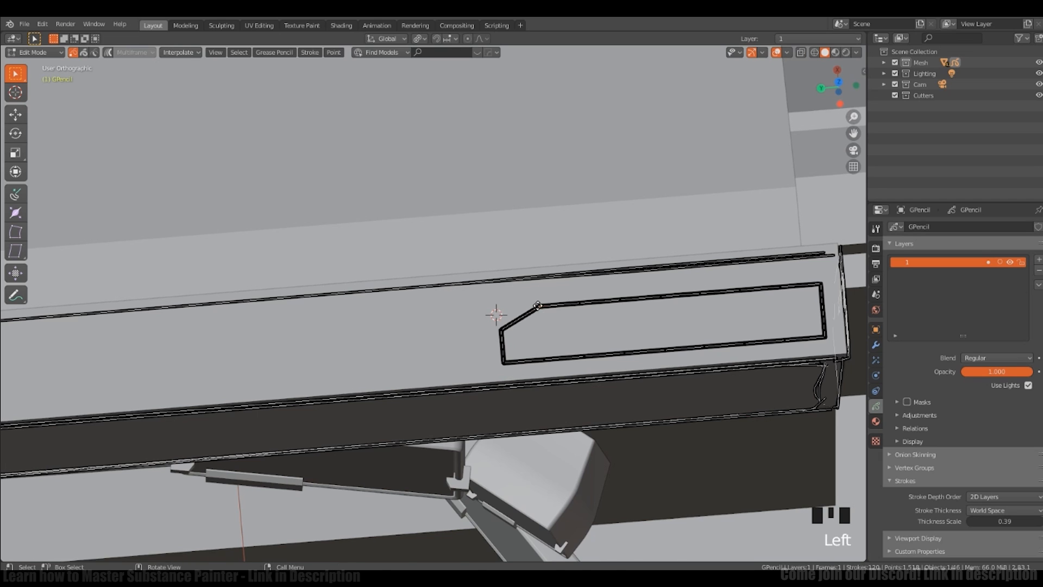
Step: Chamfer the rectangle's opposite front corner by dissolving its points, and shift the chamfer's end point along the edge
middle_drag(494, 310, 699, 435)
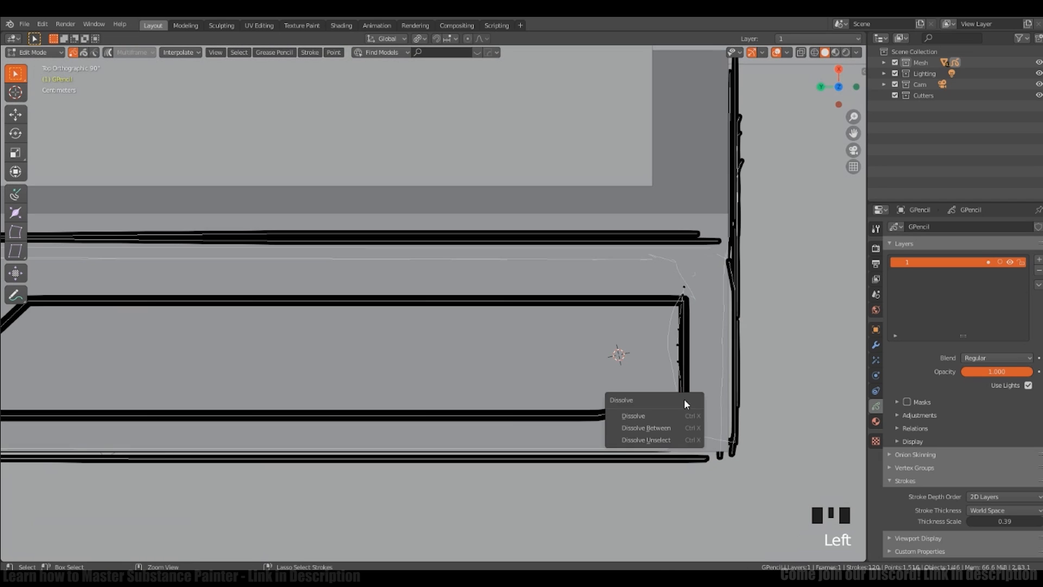
click(646, 427)
middle_drag(666, 404, 687, 380)
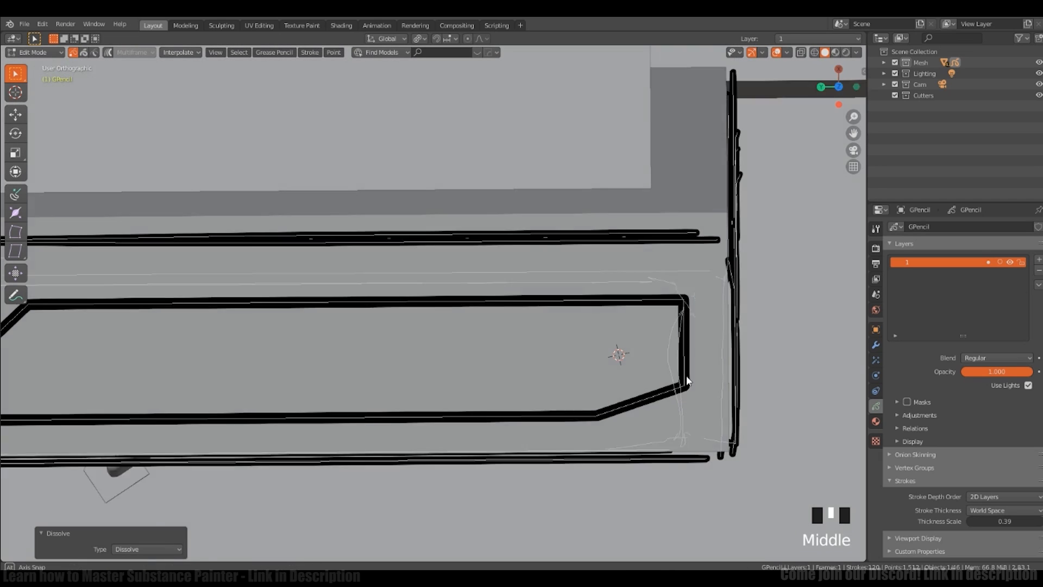
click(600, 414)
key(g)
click(633, 407)
key(ctrl+Tab)
mouse_move(633, 408)
middle_down()
mouse_move(608, 373)
mouse_move(652, 296)
mouse_move(747, 276)
middle_up()
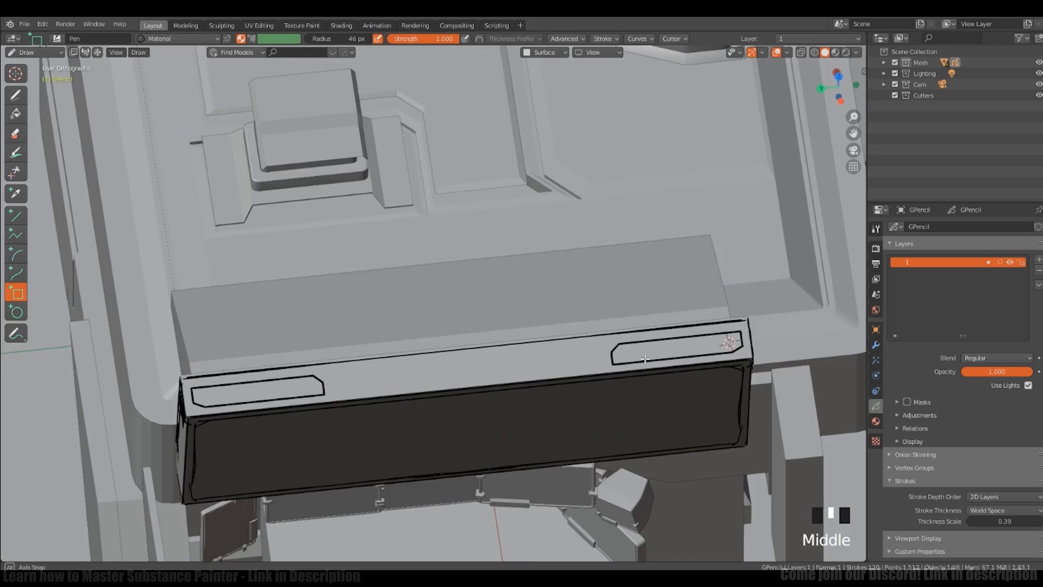
Step: Sketch a short freehand line across the board's end face just below the slanted slots
mouse_move(67, 104)
shift+middle_down()
mouse_move(47, 105)
mouse_move(59, 116)
shift+middle_up()
click(15, 95)
drag(737, 288, 729, 297)
shift+middle_drag(710, 276, 688, 270)
mouse_move(687, 270)
middle_down()
mouse_move(674, 277)
mouse_move(699, 305)
middle_up()
drag(700, 304, 721, 311)
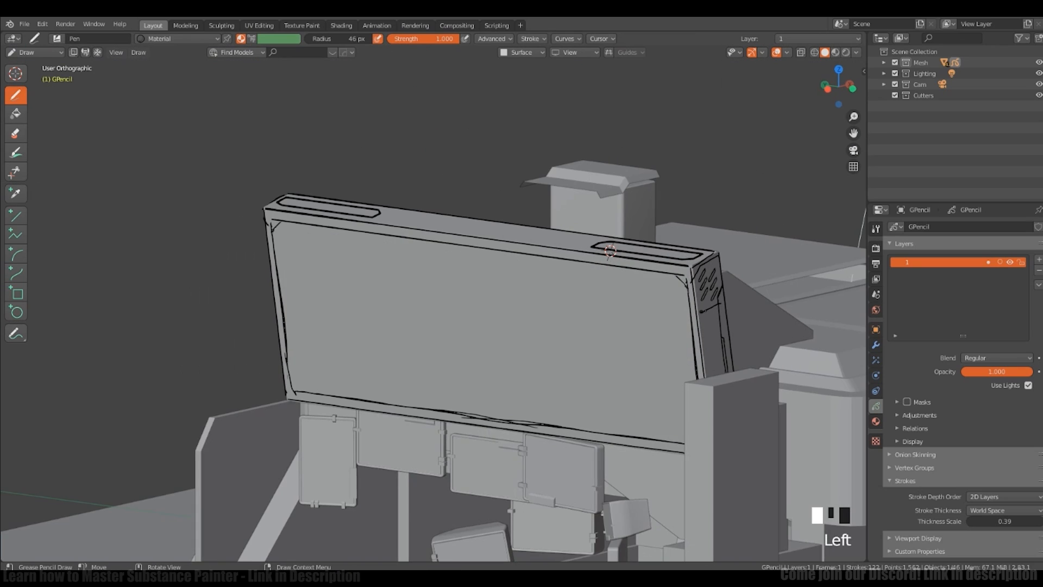
Step: Sketch a tall side panel outline with angled ends on the board's front face, along its vertical edge
alt+middle_drag(699, 307, 717, 300)
mouse_move(717, 300)
mouse_down()
mouse_move(703, 302)
mouse_move(701, 381)
mouse_up()
middle_drag(722, 364, 706, 369)
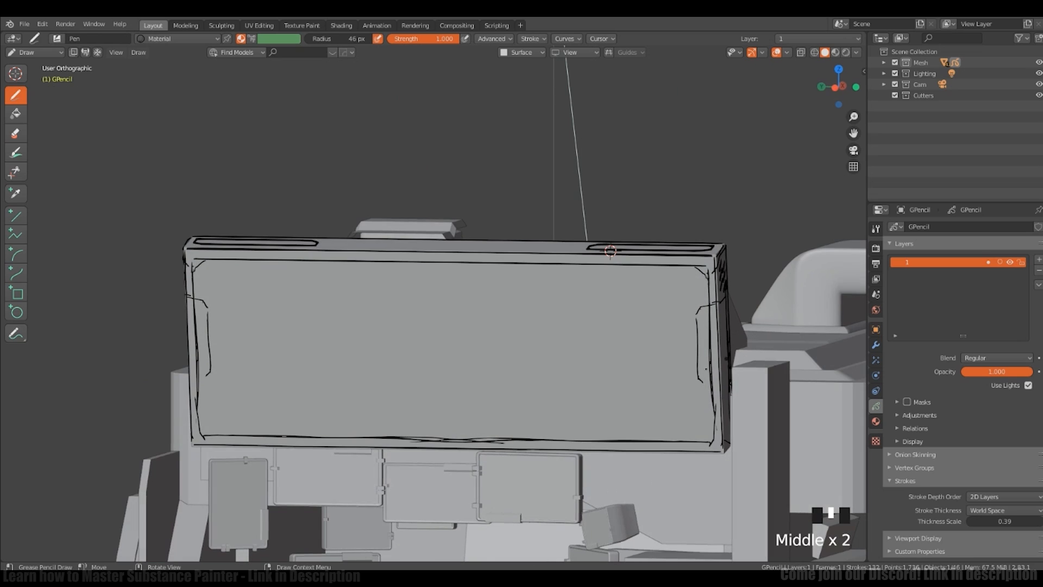
middle_drag(710, 412, 733, 416)
drag(697, 337, 701, 381)
mouse_move(705, 364)
middle_down()
mouse_move(684, 372)
mouse_move(707, 343)
middle_up()
ctrl+middle_drag(713, 342, 712, 326)
Step: Select the small tab strokes near the front face's lower corner and try duplicating them along the Y axis
mouse_move(368, 192)
shift+middle_down()
mouse_move(391, 179)
mouse_move(364, 256)
mouse_move(380, 271)
shift+middle_up()
ctrl+middle_drag(380, 271, 388, 261)
shift+middle_drag(388, 261, 428, 281)
ctrl+middle_drag(638, 249, 614, 260)
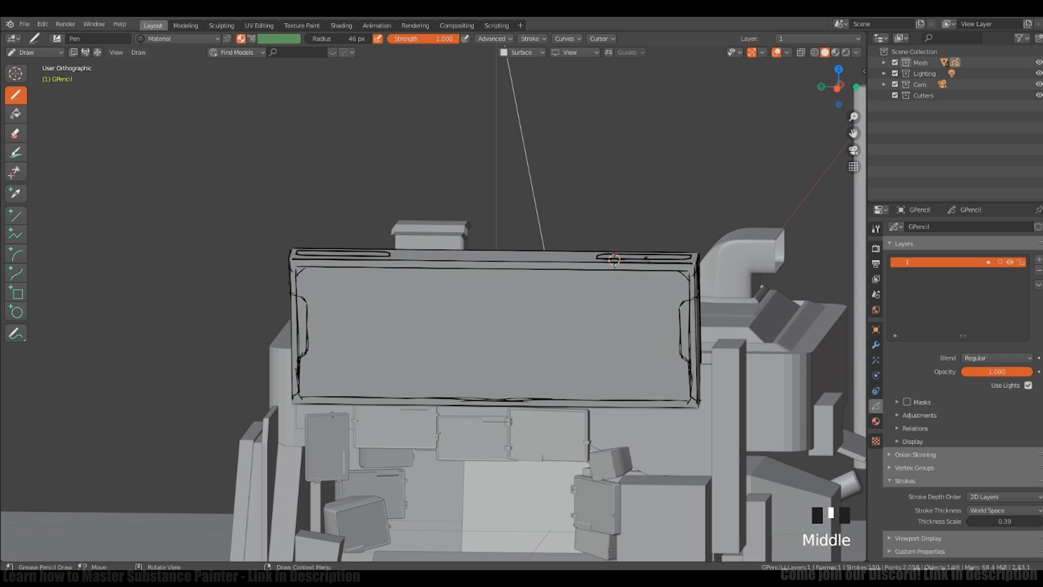
shift+middle_drag(342, 395, 363, 377)
key(Tab)
key(a)
key(a)
key(a)
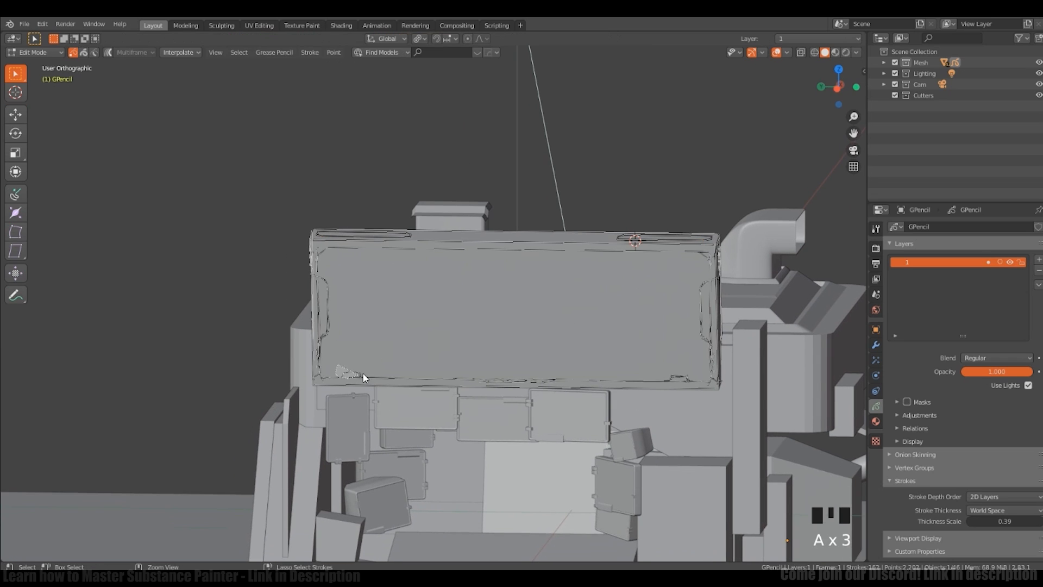
drag(329, 364, 388, 388)
key(shift+d)
key(y)
right_click(426, 373)
Step: Try adding further copies of the tab strokes along Y on the front face's lower edge
key(shift+d)
shift+middle_drag(435, 370, 406, 375)
key(a)
key(a)
key(a)
key(shift+d)
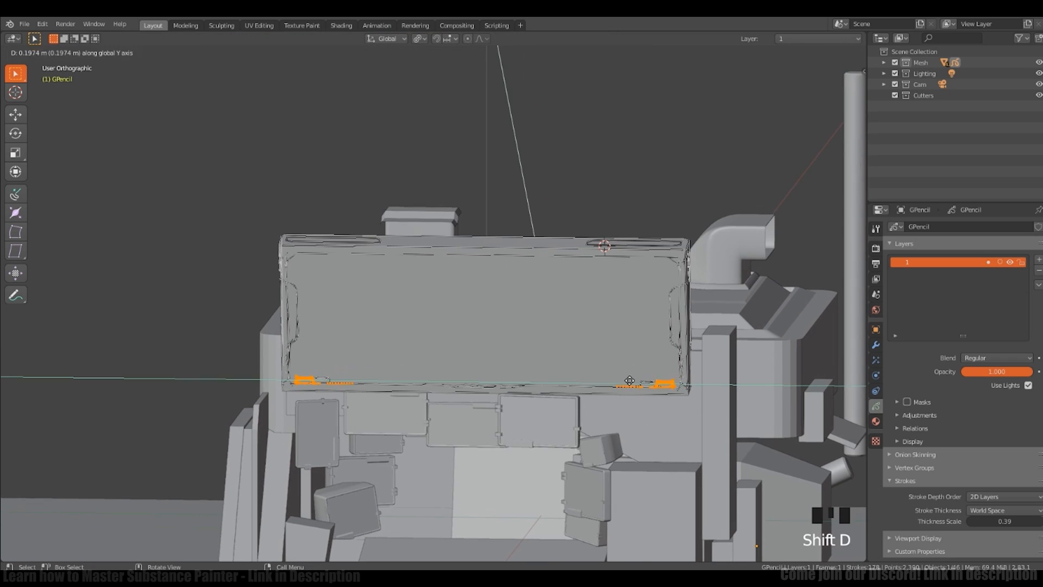
middle_drag(646, 378, 671, 354)
Step: Undo the tab strokes and all their copies on the board's lower edge
key(ctrl+z)
key(ctrl+z)
key(ctrl+z)
key(ctrl+z)
key(ctrl+z)
key(ctrl+z)
key(ctrl+z)
key(ctrl+z)
key(ctrl+z)
key(ctrl+z)
key(ctrl+z)
key(ctrl+z)
key(ctrl+z)
key(ctrl+z)
key(ctrl+z)
key(ctrl+z)
key(ctrl+z)
key(ctrl+z)
key(ctrl+z)
key(ctrl+z)
key(ctrl+z)
key(ctrl+z)
key(ctrl+z)
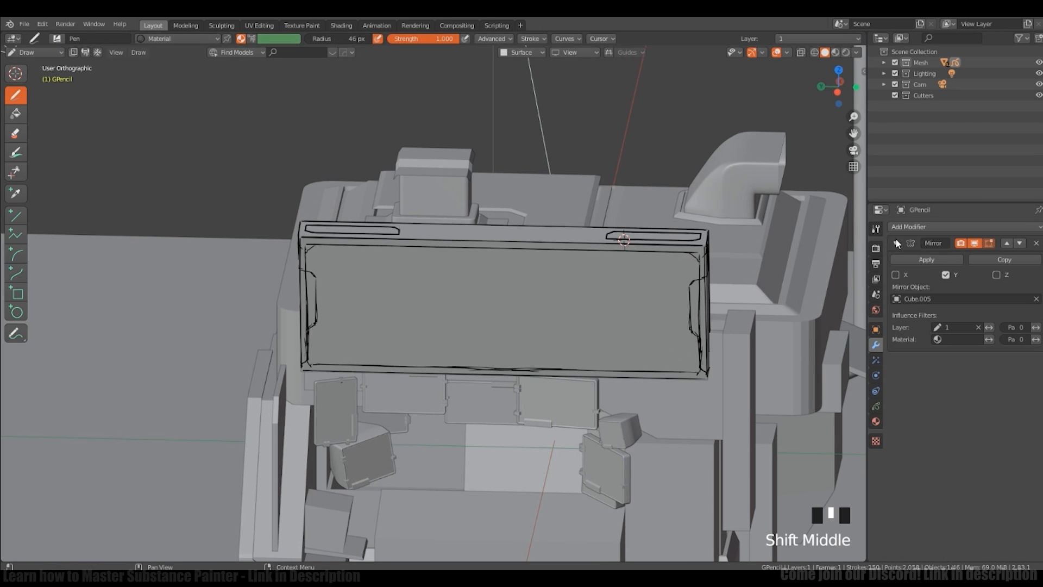
Step: Hide the Mirror modifier in the viewport, erase the strokes on the unmirrored half of the front face, and show the mirror again
click(972, 243)
middle_drag(647, 307, 649, 290)
middle_drag(648, 290, 668, 289)
alt+middle_drag(624, 240, 630, 242)
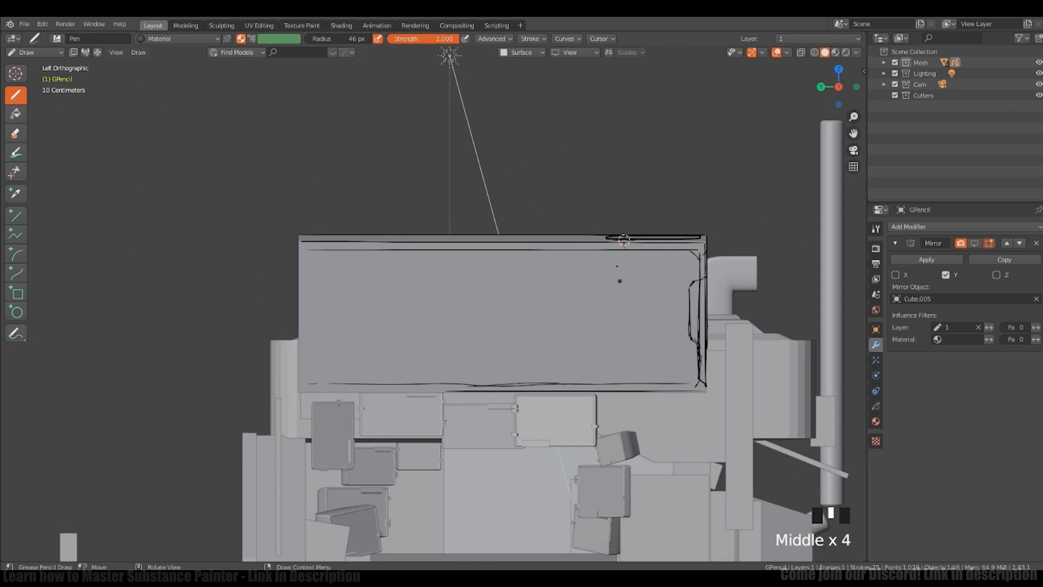
ctrl+drag(309, 251, 348, 383)
click(973, 243)
Step: Sketch a small tab on the front face's lower edge and try duplicating it along Y, checking with the mirror hidden
middle_drag(668, 289, 652, 304)
shift+middle_drag(652, 304, 646, 296)
drag(616, 404, 636, 406)
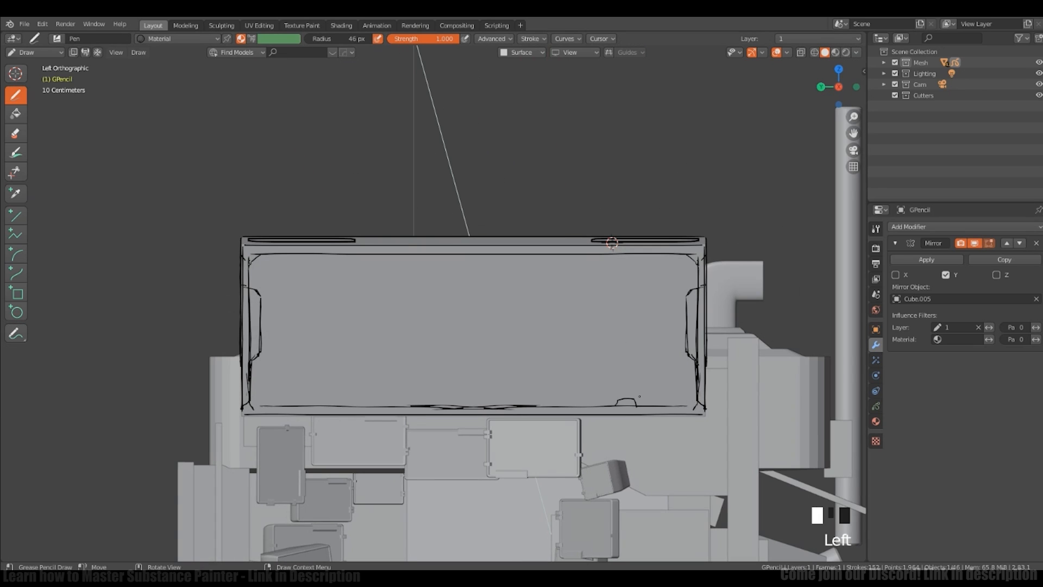
key(Tab)
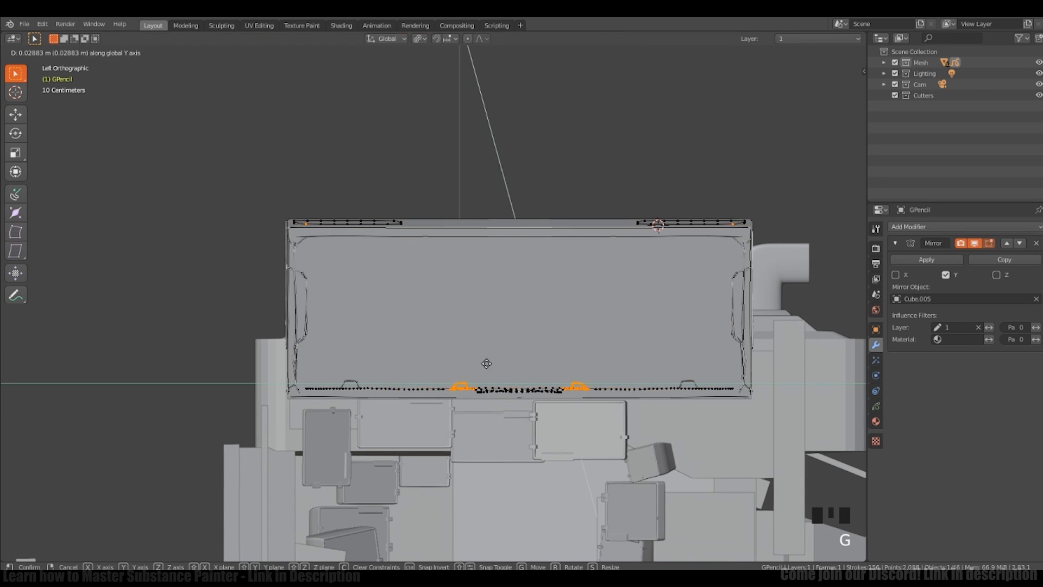
click(974, 243)
middle_drag(530, 358, 545, 368)
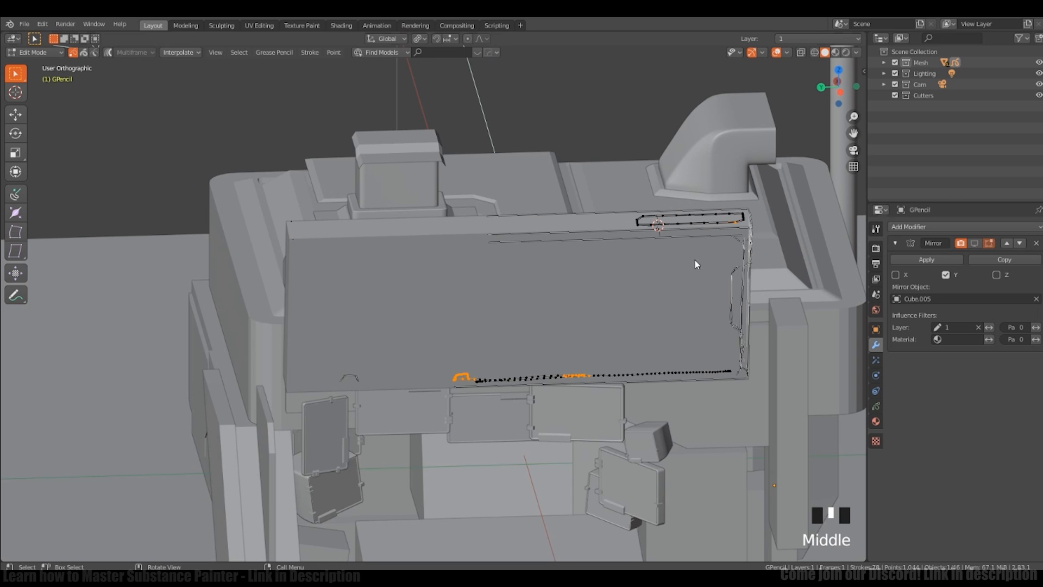
click(975, 242)
key(ctrl+Tab)
middle_drag(502, 363, 650, 413)
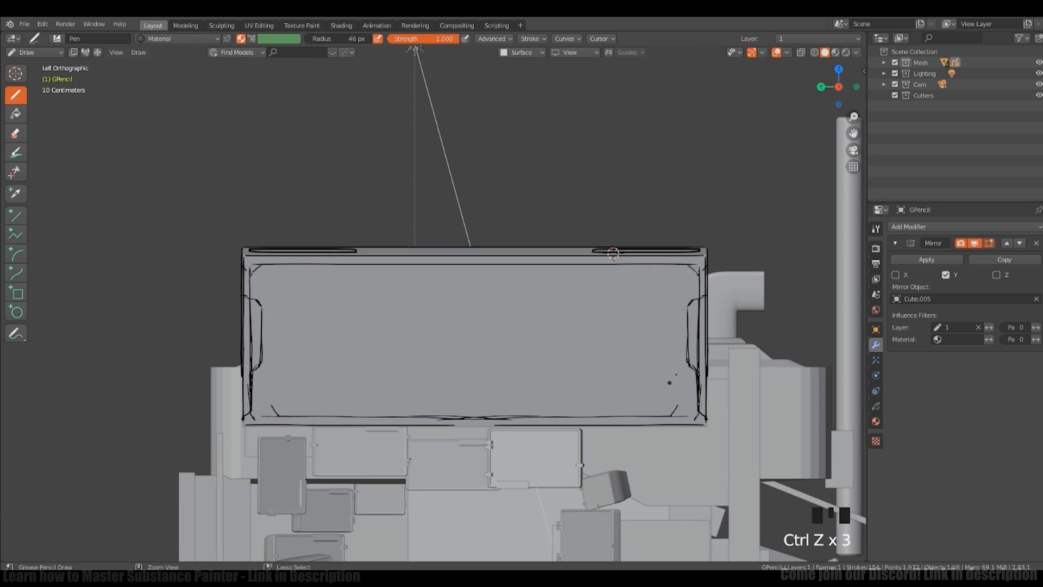
Step: Sketch an inner frame line with angled corners on the board's front face, plus a small tab at the lower edge
drag(679, 401, 679, 403)
drag(679, 403, 650, 413)
middle_drag(650, 413, 525, 293)
mouse_move(524, 293)
ctrl+middle_down()
mouse_move(525, 314)
mouse_move(524, 272)
ctrl+middle_up()
middle_drag(525, 271, 627, 409)
middle_drag(618, 243, 620, 304)
ctrl+middle_drag(619, 304, 620, 376)
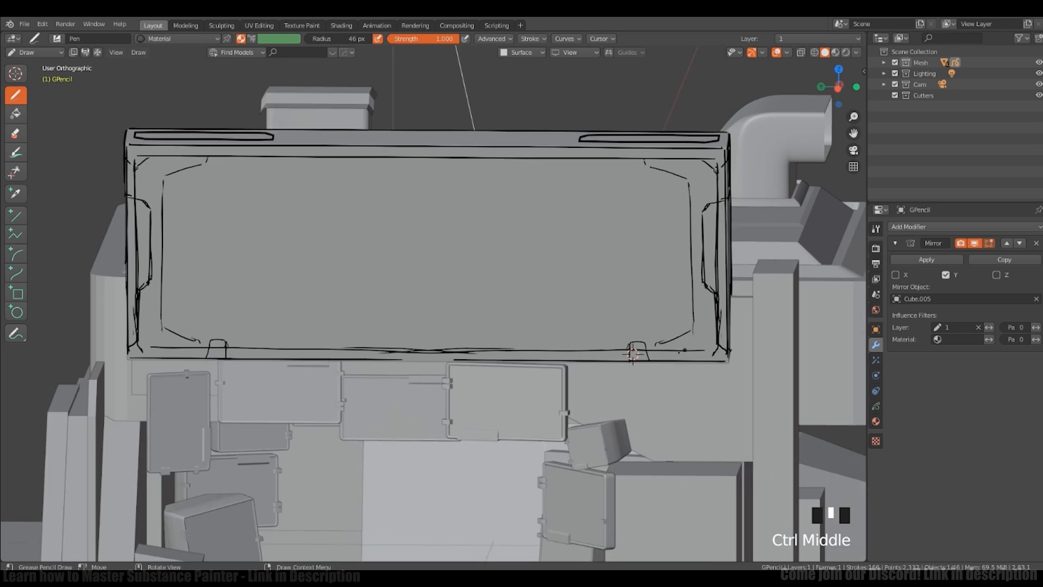
Step: Redraw the inner frame's angled lower corner and place a small tab on the lower edge beside it
key(ctrl+shift+z)
drag(682, 360, 699, 374)
alt+middle_drag(699, 375, 655, 360)
shift+middle_drag(655, 359, 656, 358)
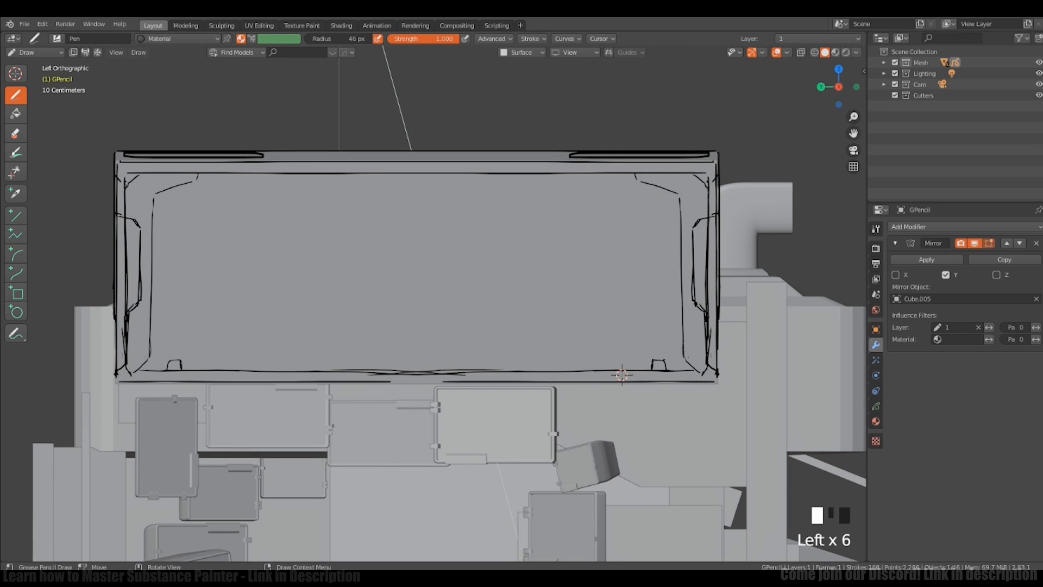
Step: Select the small tab stroke in Edit mode and duplicate it twice along the front face's lower edge
key(Tab)
key(a)
key(a)
key(a)
drag(644, 356, 671, 372)
key(shift+d)
click(601, 365)
key(shift+d)
click(573, 365)
key(Tab)
middle_drag(577, 326, 596, 386)
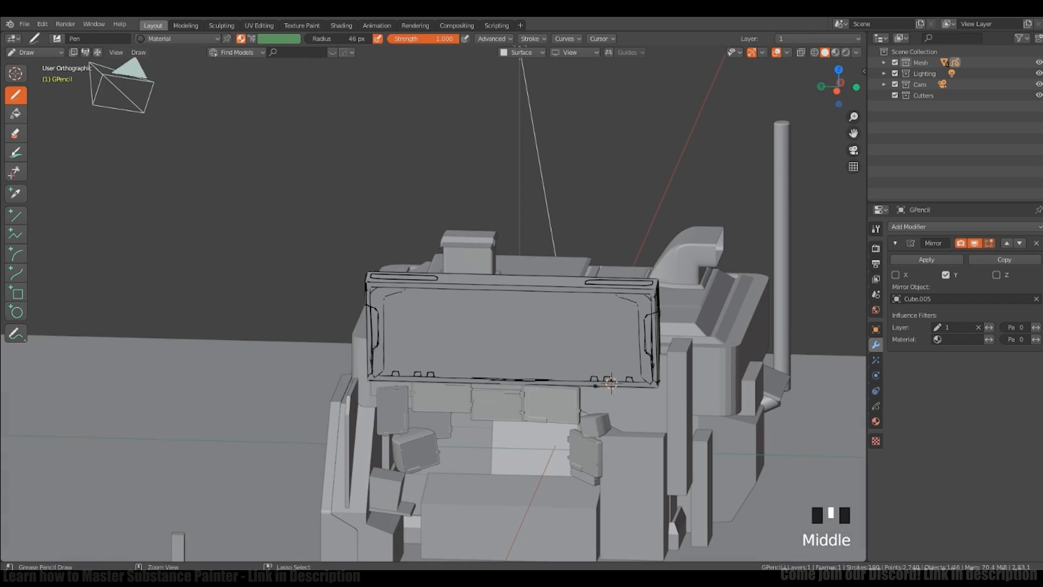
Step: Flatten the innermost tab along Z, lower it onto the edge line, and reposition the tab strokes
key(Tab)
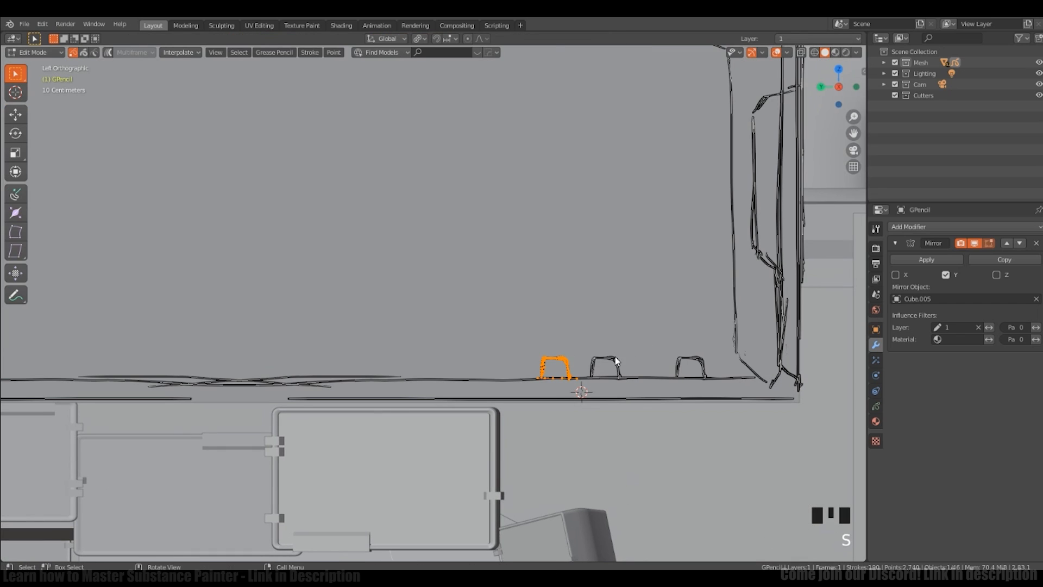
key(s)
key(z)
click(579, 364)
key(g)
click(580, 374)
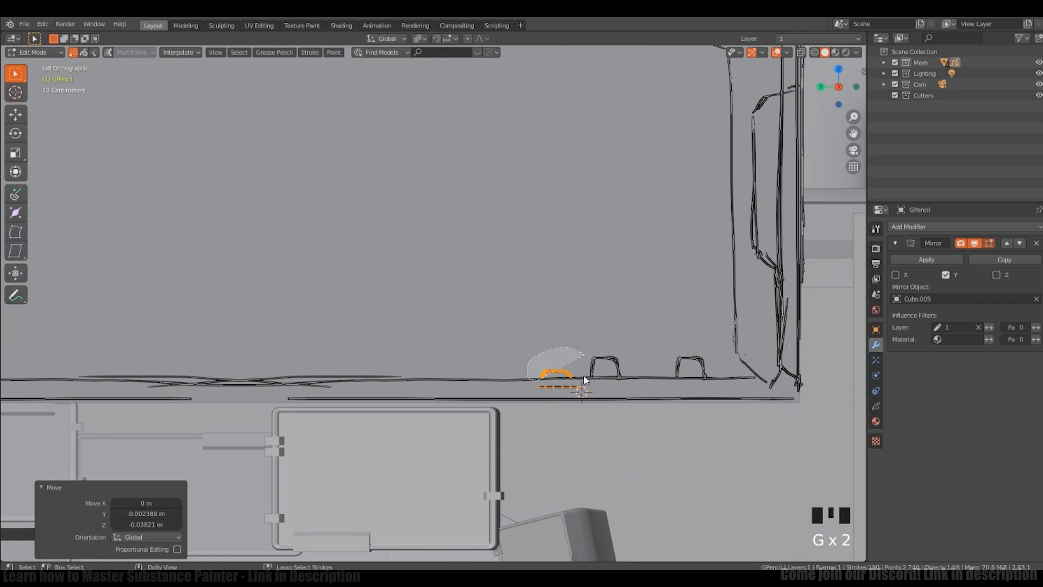
shift+middle_drag(609, 275, 569, 273)
drag(544, 365, 606, 330)
key(g)
click(604, 338)
key(Tab)
Step: Erase the tabs from the front face's lower edge and sketch a shallow recessed notch in the edge line
ctrl+middle_drag(605, 338, 604, 402)
ctrl+middle_drag(566, 361, 566, 304)
ctrl+drag(543, 367, 468, 380)
shift+middle_drag(468, 383, 488, 370)
key(b)
shift+middle_drag(614, 362, 596, 350)
key(b)
drag(562, 337, 619, 360)
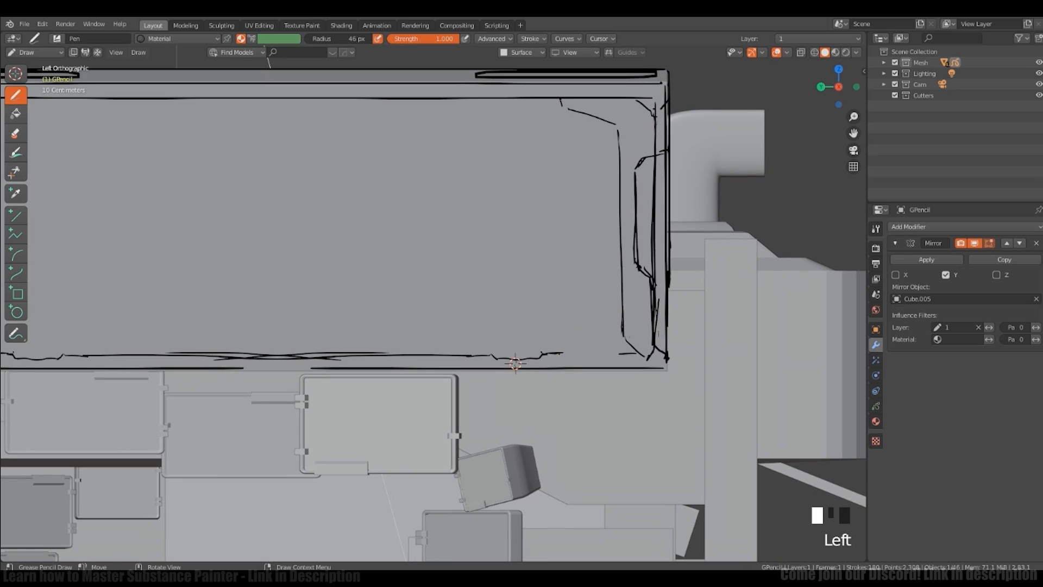
Step: Erase the inner frame's lower corner lines and redraw them with a diagonal joining the frame to the side panel
mouse_move(565, 244)
middle_down()
mouse_move(616, 258)
mouse_move(628, 279)
mouse_move(655, 279)
middle_up()
ctrl+drag(660, 283, 674, 321)
drag(684, 339, 689, 260)
shift+middle_drag(688, 260, 685, 282)
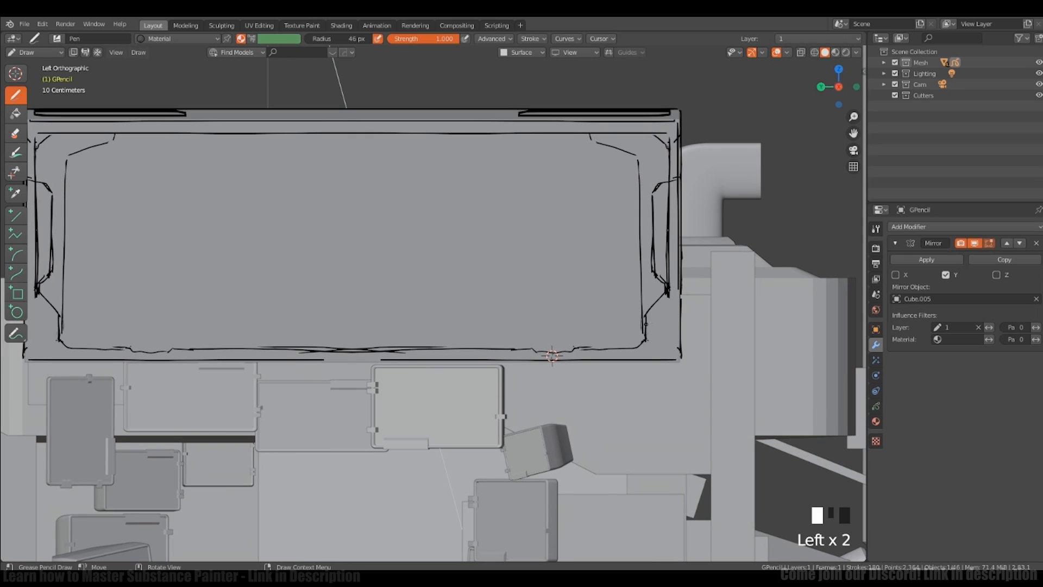
Step: Sketch a thin slanted strip with division lines along the lower edge between the notch and the frame corner
shift+middle_drag(551, 357, 598, 342)
drag(590, 329, 596, 328)
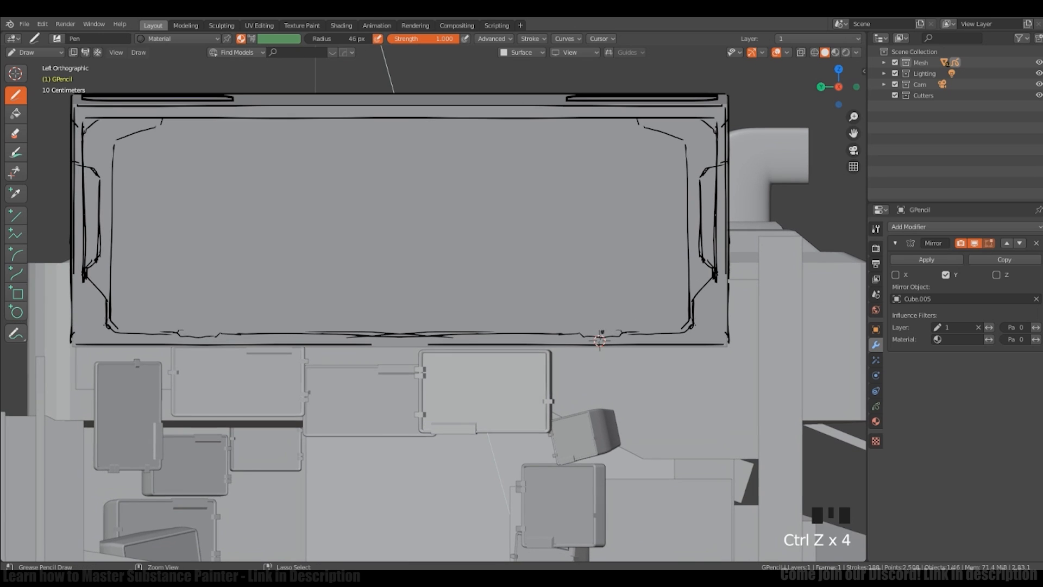
shift+middle_drag(600, 341, 510, 364)
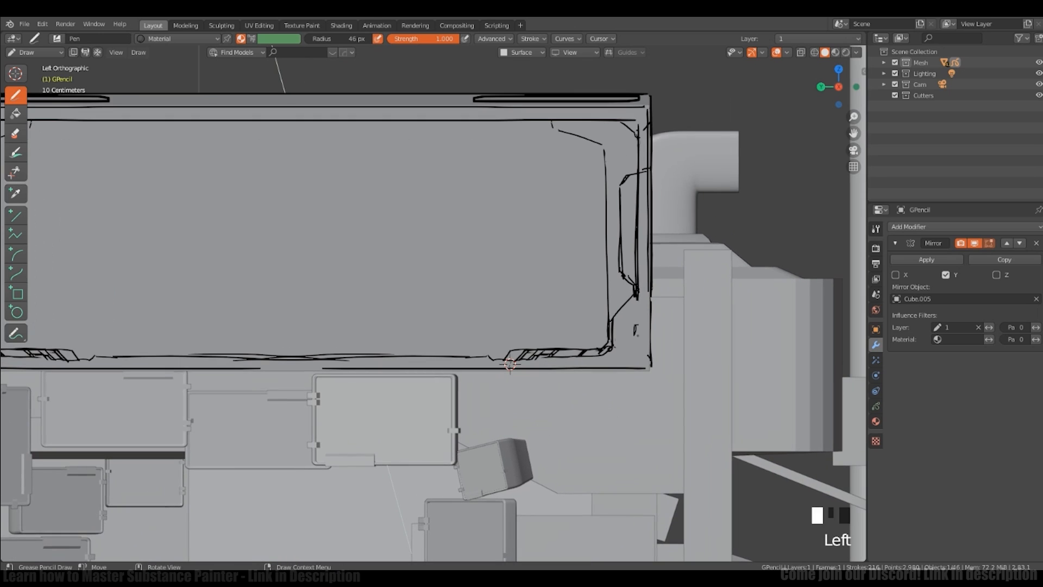
Step: Erase the small mark in the front face's lower outer corner and sketch a new small panel detail there
middle_drag(644, 312, 648, 348)
ctrl+drag(648, 320, 651, 340)
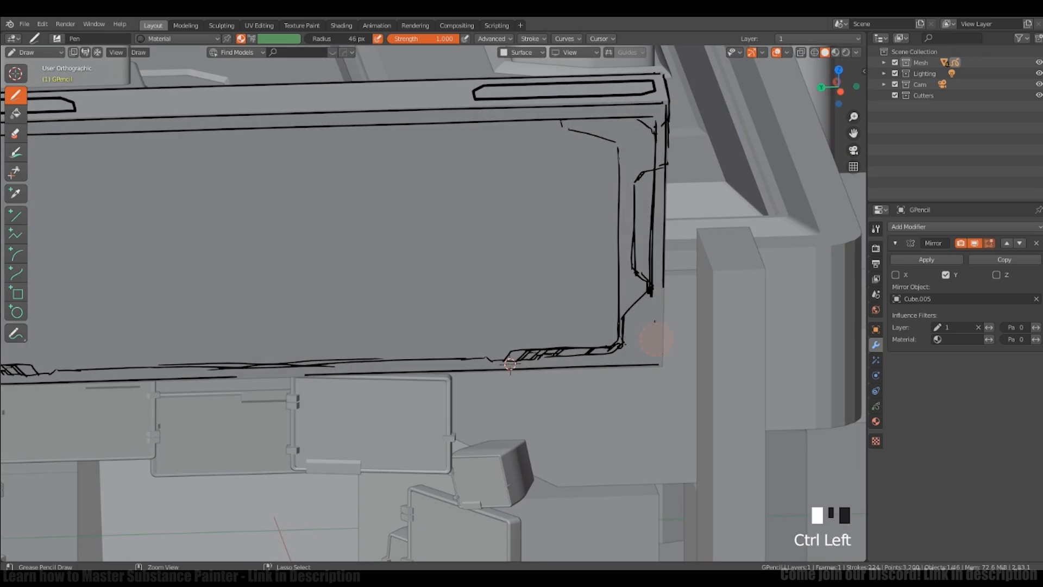
alt+middle_drag(652, 340, 652, 309)
drag(654, 320, 657, 362)
ctrl+middle_drag(656, 326, 652, 380)
Step: Sketch a slanted divider line across the chamfered inner end of the top-face panel
middle_drag(650, 223, 652, 255)
middle_drag(652, 256, 647, 348)
drag(567, 390, 549, 412)
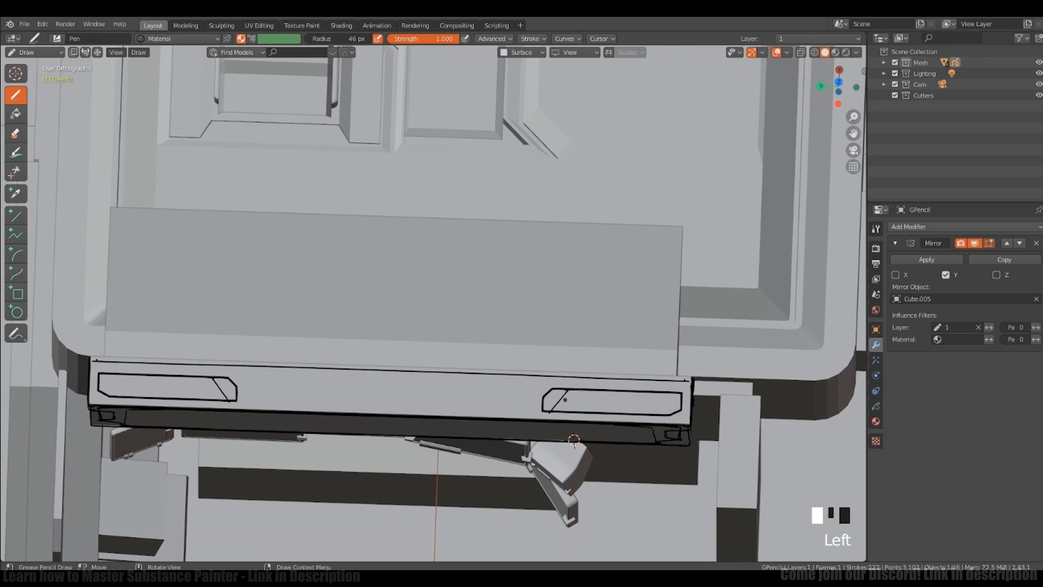
Step: Sketch evenly spaced slanted hatch lines across the chamfered panel on the sign board's top face
drag(664, 393, 647, 414)
shift+middle_drag(647, 414, 659, 409)
drag(568, 384, 555, 397)
drag(693, 389, 676, 408)
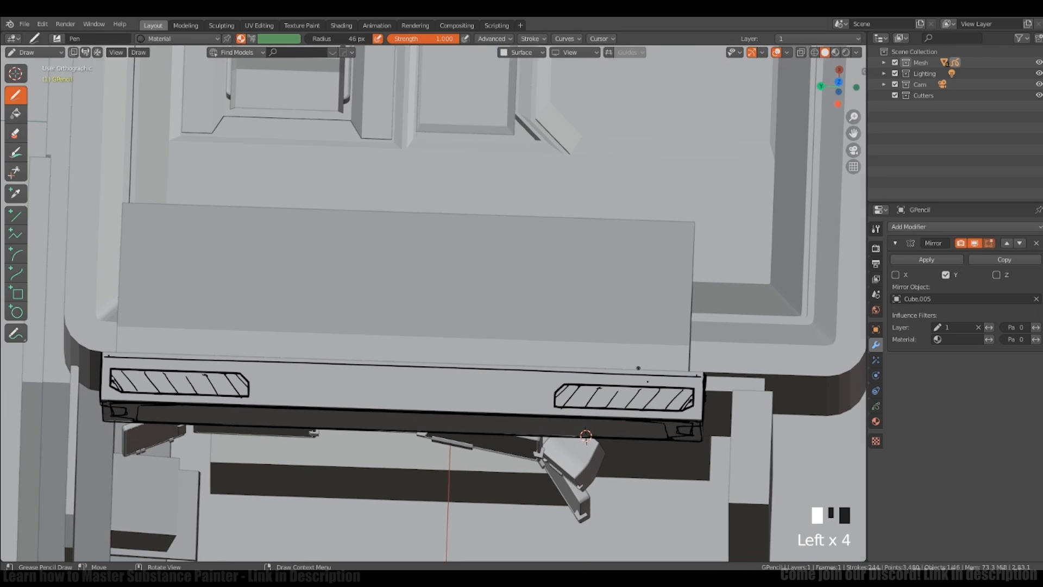
Step: Select only the hatched top-face panel's strokes in Edit Mode, deselecting the front frame and side panel strokes
middle_drag(585, 434, 641, 427)
mouse_move(526, 271)
shift+middle_down()
mouse_move(573, 372)
mouse_move(596, 392)
mouse_move(579, 387)
shift+middle_up()
key(Tab)
key(a)
key(alt+a)
scroll(555, 365, up, 4)
key(b)
drag(339, 368, 594, 425)
mouse_move(594, 425)
middle_down()
mouse_move(563, 331)
mouse_move(507, 219)
middle_up()
key(shift+z)
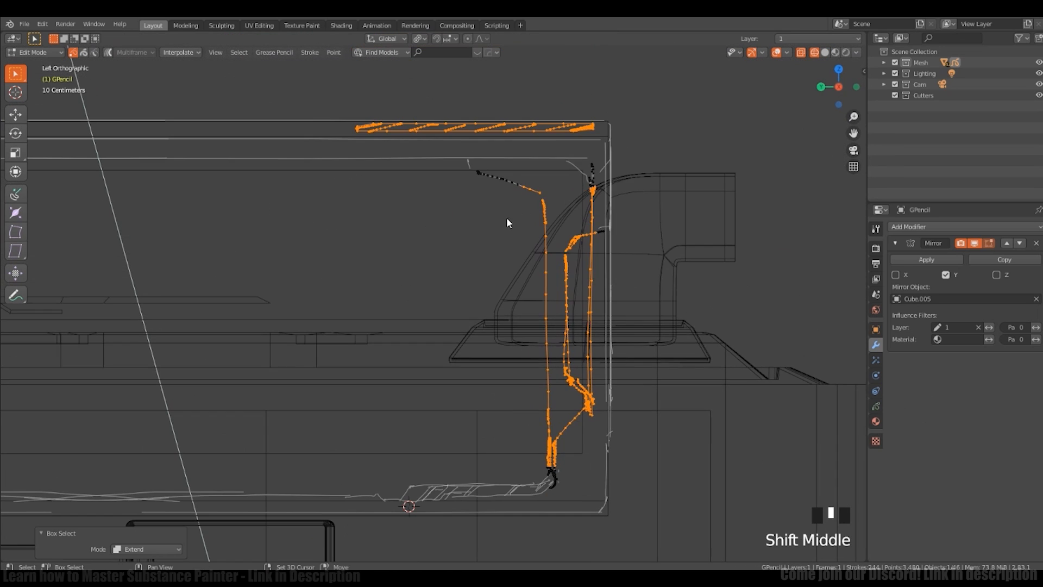
ctrl+drag(438, 147, 688, 493)
mouse_move(688, 493)
ctrl+middle_down()
mouse_move(608, 244)
mouse_move(528, 233)
mouse_move(508, 190)
ctrl+middle_up()
key(shift+z)
Step: Narrow the selected hatched panel, scale it by about 0.6 around the median point, and reposition it on the top face
key(s)
right_click(570, 409)
key(period)
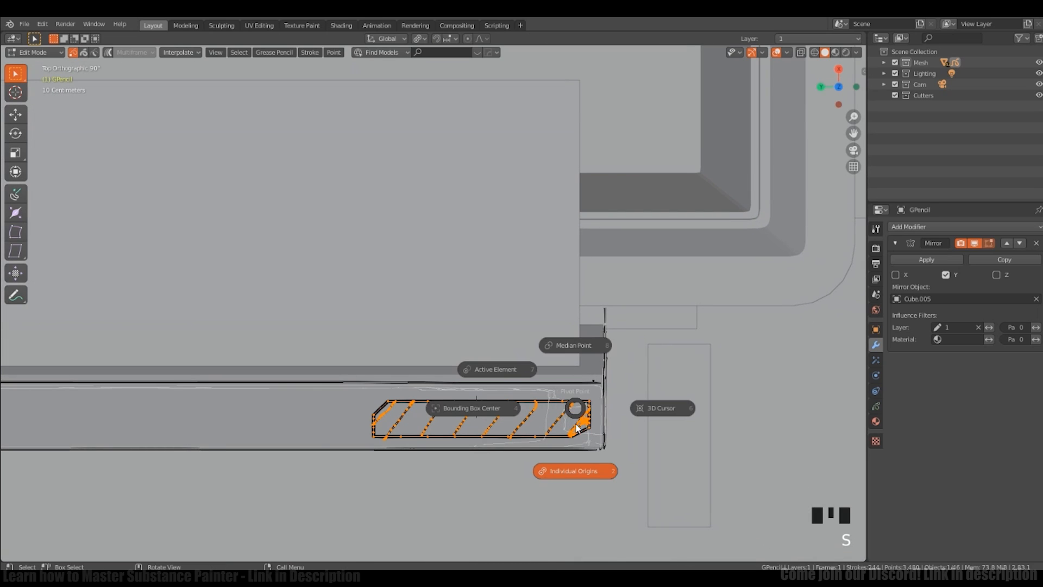
click(576, 344)
key(s)
key(s)
click(565, 408)
key(g)
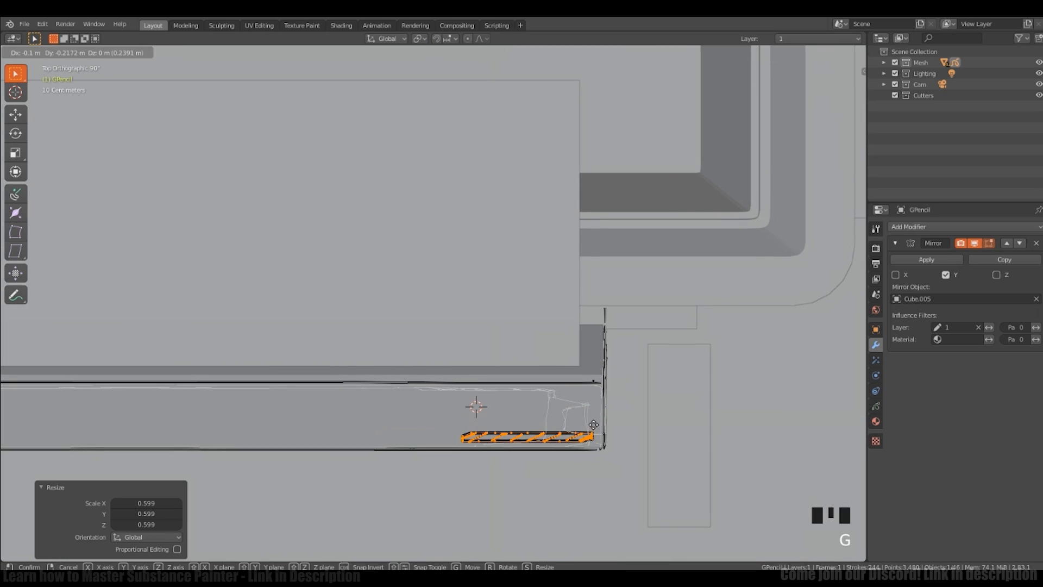
click(560, 384)
key(Tab)
Step: Try applying the Mirror modifier to the Grease Pencil sketch, undo it, and return to Draw mode
mouse_move(560, 383)
middle_down()
mouse_move(575, 386)
mouse_move(565, 358)
mouse_move(543, 375)
mouse_move(710, 347)
mouse_move(547, 358)
middle_up()
key(alt+c)
click(918, 259)
key(Tab)
click(546, 302)
key(Tab)
key(Tab)
click(926, 261)
shift+middle_drag(383, 347, 412, 350)
key(Tab)
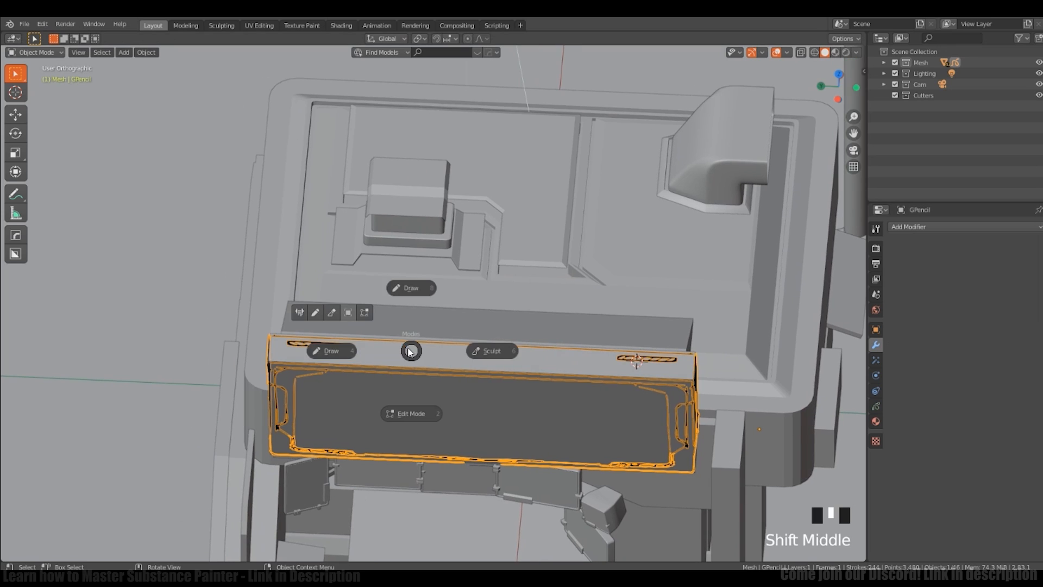
key(ctrl+z)
key(Tab)
Step: Try test strokes on the sign board with the circular drawing guide centred on the 3D cursor
mouse_move(659, 357)
shift+middle_down()
mouse_move(641, 354)
mouse_move(652, 302)
shift+middle_up()
middle_drag(686, 342, 662, 394)
mouse_move(662, 395)
ctrl+middle_down()
mouse_move(662, 384)
mouse_move(660, 400)
ctrl+middle_up()
mouse_move(660, 400)
middle_down()
mouse_move(663, 372)
mouse_move(614, 328)
middle_up()
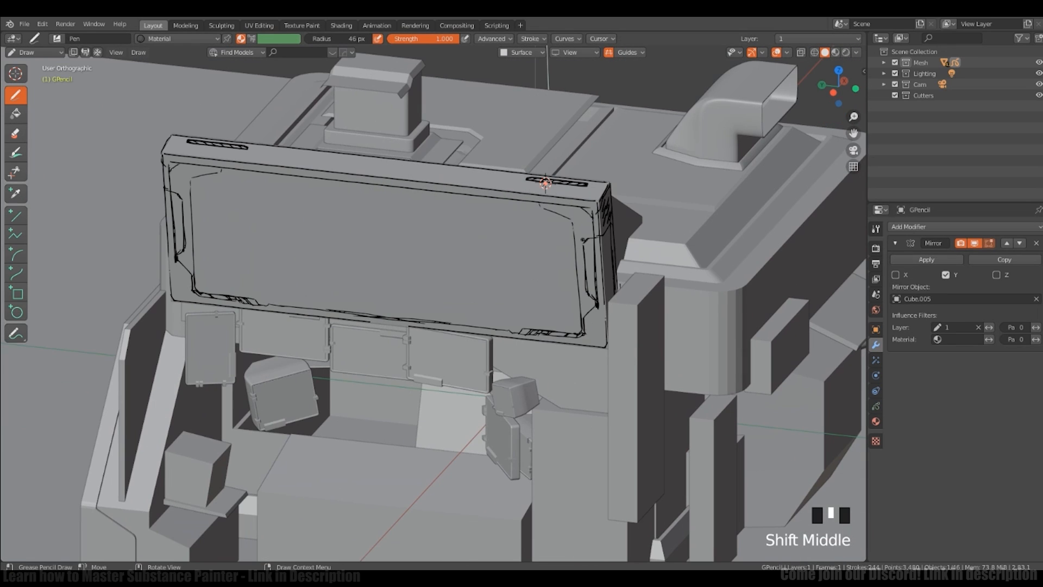
mouse_move(560, 303)
middle_down()
mouse_move(579, 262)
mouse_move(573, 304)
middle_up()
ctrl+middle_drag(573, 304, 573, 272)
ctrl+drag(581, 269, 549, 274)
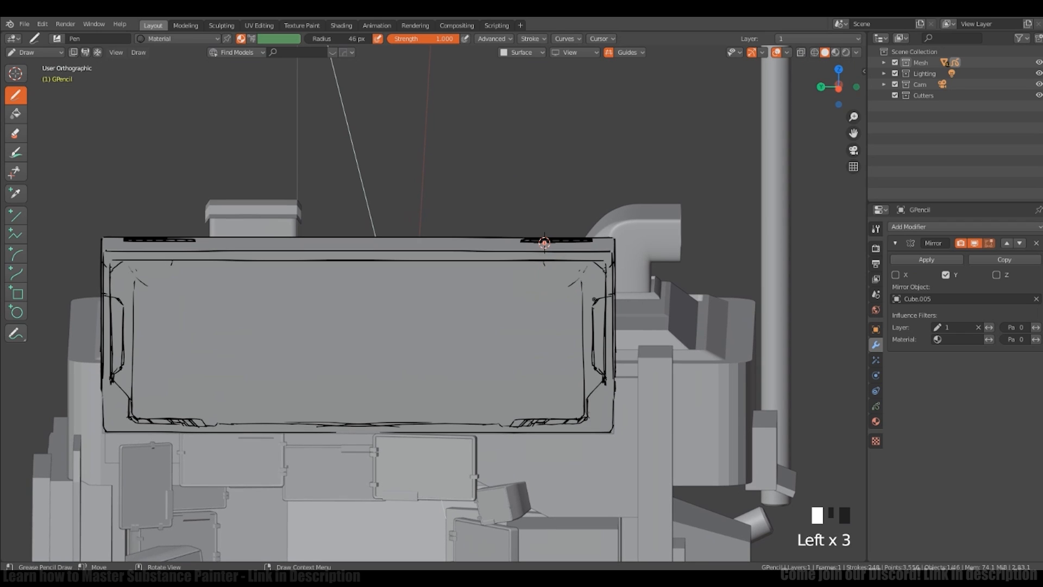
click(575, 273)
ctrl+middle_drag(574, 273, 575, 288)
click(545, 277)
key(ctrl+z)
mouse_move(574, 244)
middle_down()
mouse_move(545, 277)
mouse_move(543, 266)
middle_up()
ctrl+click(543, 240)
shift+middle_drag(310, 272, 303, 289)
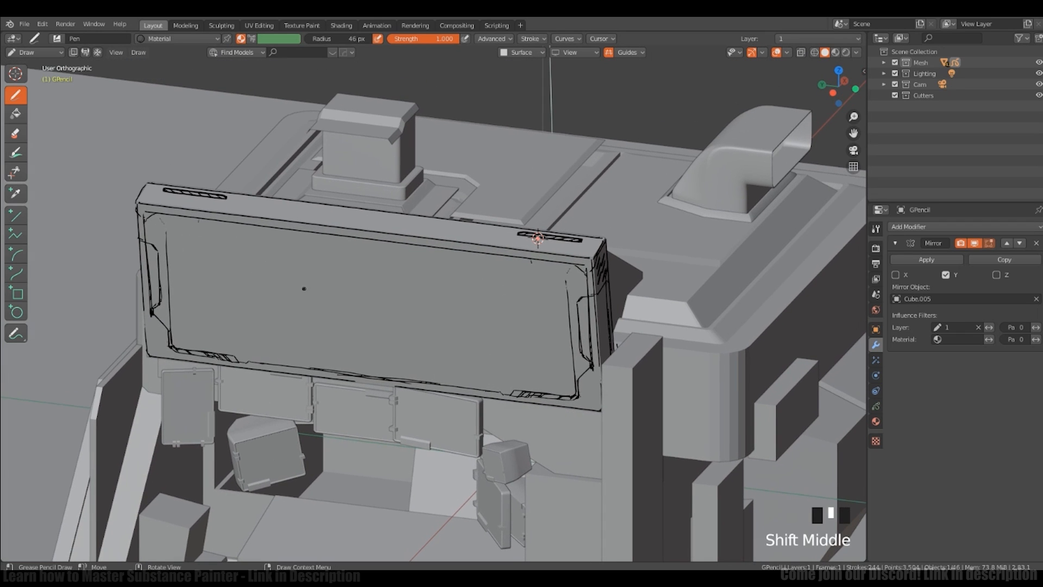
shift+middle_drag(538, 239, 543, 236)
Step: Try the Radial drawing guide with several strokes around the 3D cursor, and undo all guide test strokes
click(628, 52)
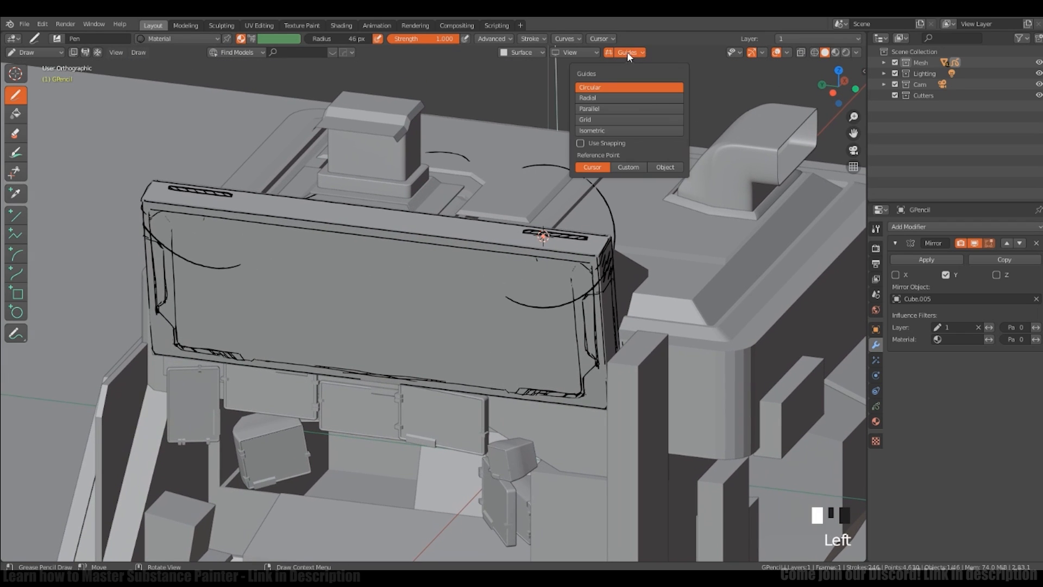
click(615, 98)
drag(529, 275, 575, 158)
drag(542, 265, 548, 199)
drag(559, 275, 499, 135)
mouse_move(575, 187)
middle_down()
mouse_move(575, 214)
mouse_move(549, 260)
mouse_move(561, 344)
mouse_move(530, 349)
mouse_move(740, 295)
mouse_move(567, 273)
mouse_move(596, 201)
mouse_move(542, 236)
middle_up()
key(ctrl+z)
key(ctrl+z)
key(ctrl+z)
key(ctrl+z)
key(ctrl+z)
key(ctrl+z)
key(ctrl+z)
scroll(567, 273, down, 3)
scroll(596, 201, up, 1)
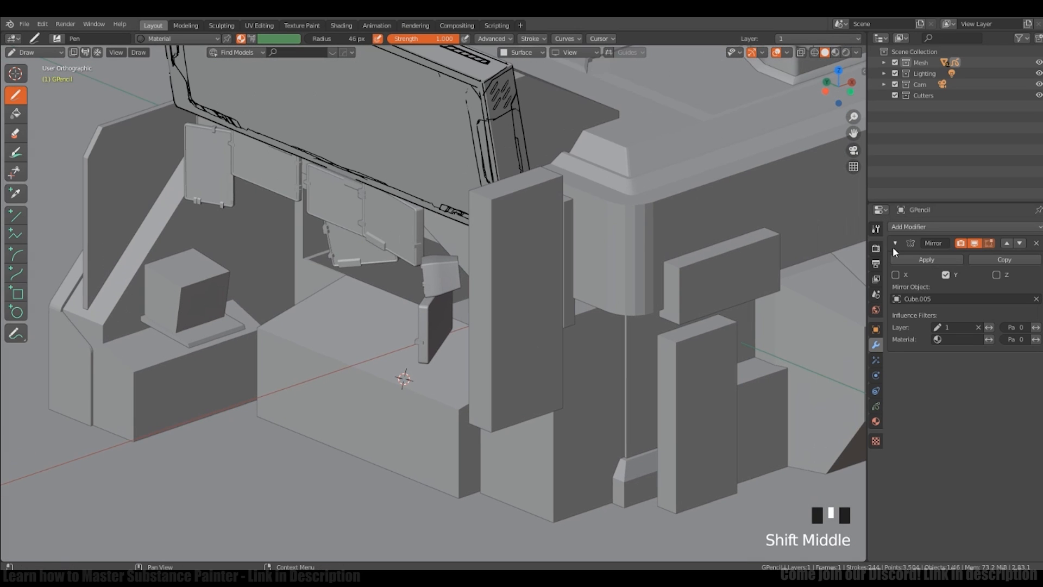
Step: Add a second Mirror modifier to the sketch with the tall block Cube.004 as its mirror object
click(894, 243)
click(908, 227)
click(864, 273)
shift+middle_drag(863, 273, 853, 285)
click(1036, 318)
click(526, 295)
shift+middle_drag(526, 295, 521, 353)
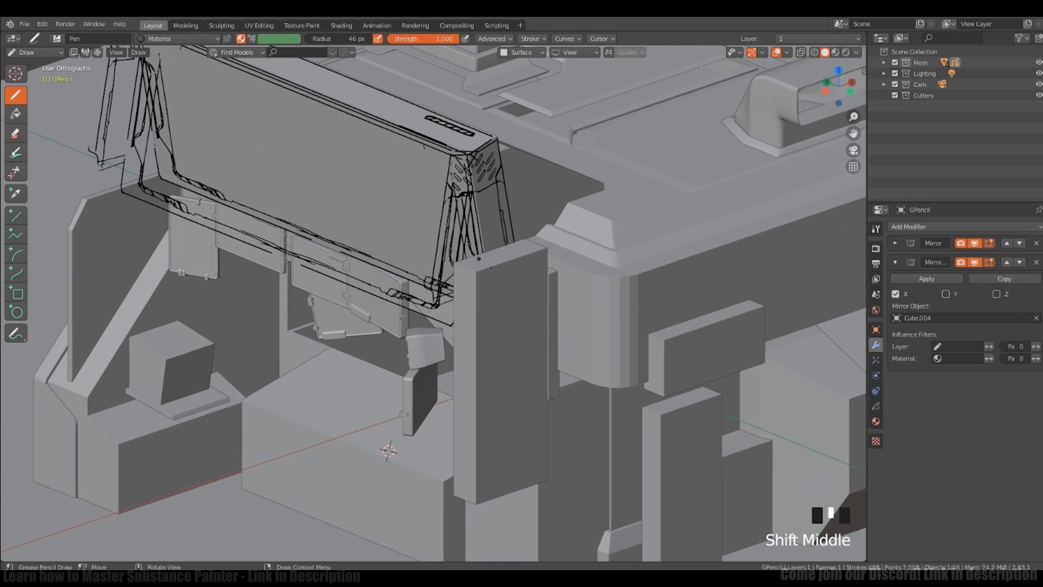
Step: Try the second Mirror modifier on the Y axis and on both axes, and return it to X only
mouse_move(525, 315)
middle_down()
mouse_move(548, 324)
mouse_move(548, 419)
middle_up()
click(895, 293)
click(945, 293)
scroll(543, 326, up, 3)
click(895, 293)
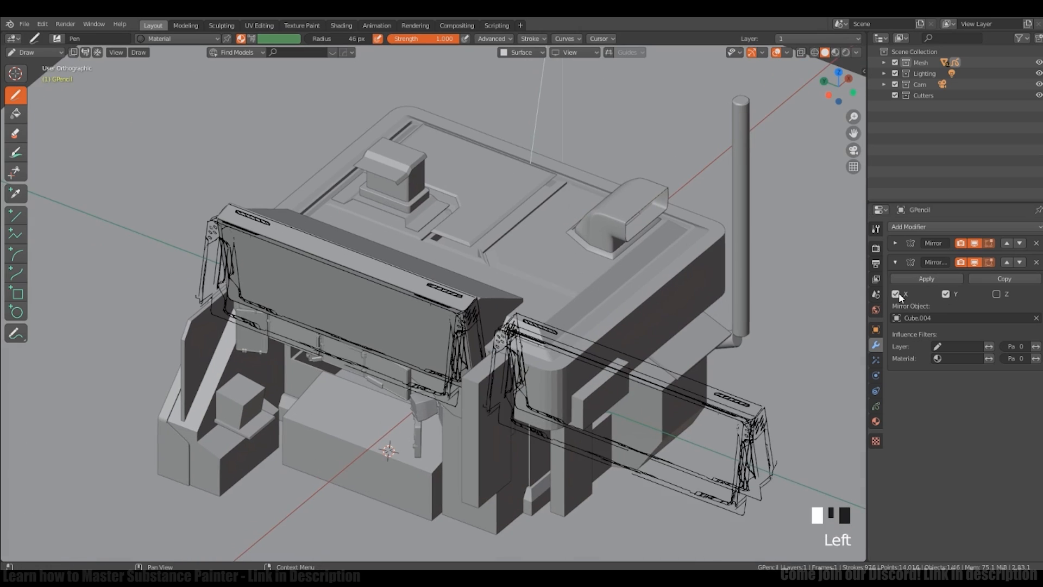
click(945, 293)
shift+middle_drag(548, 380, 512, 342)
Step: Add a Grease Pencil layer named 2 and limit the second Mirror modifier to that layer
click(895, 242)
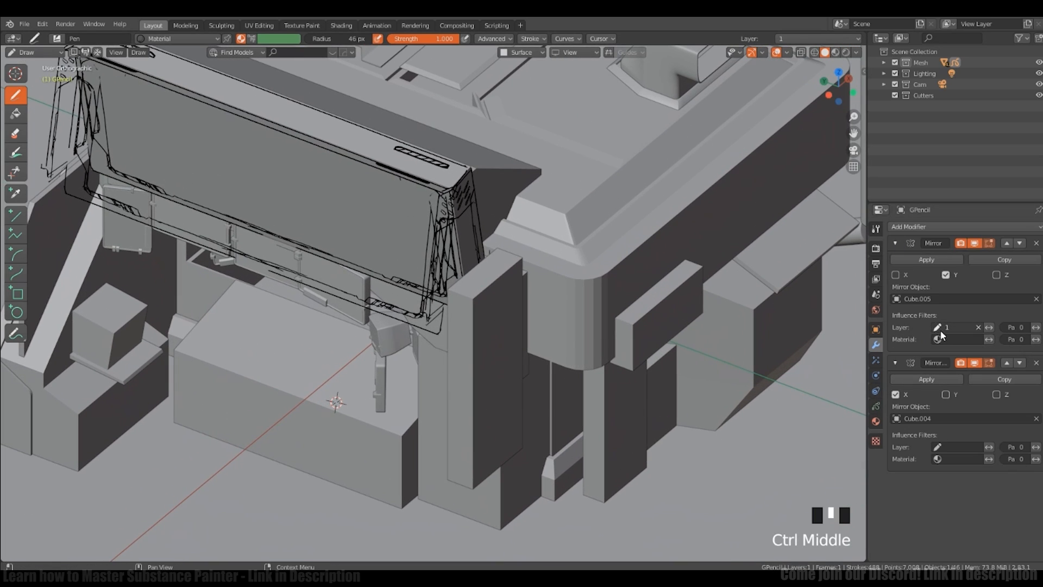
click(876, 406)
click(1038, 259)
double_click(918, 261)
text(2)
key(Return)
click(876, 344)
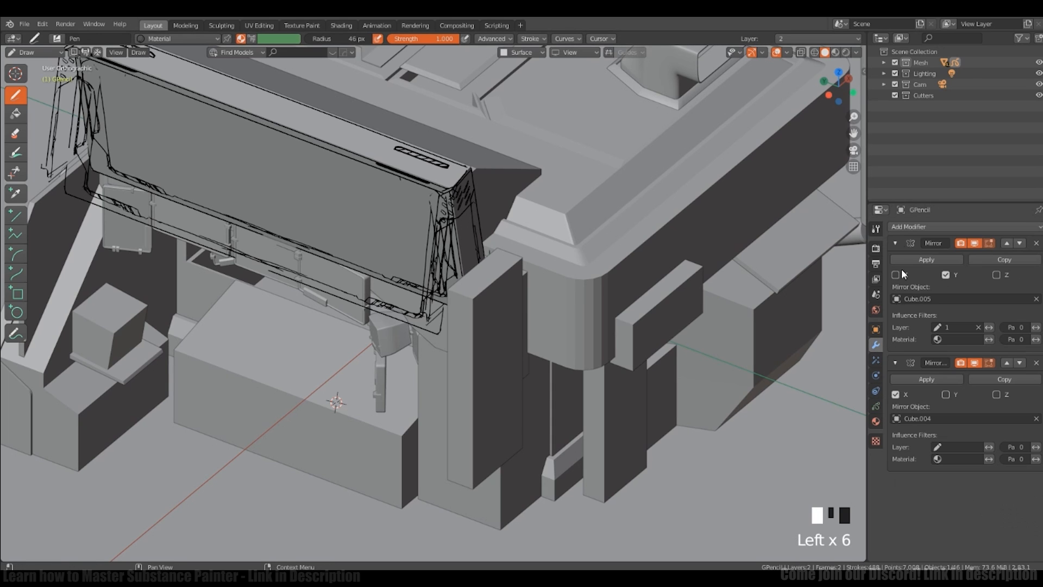
click(953, 446)
click(936, 494)
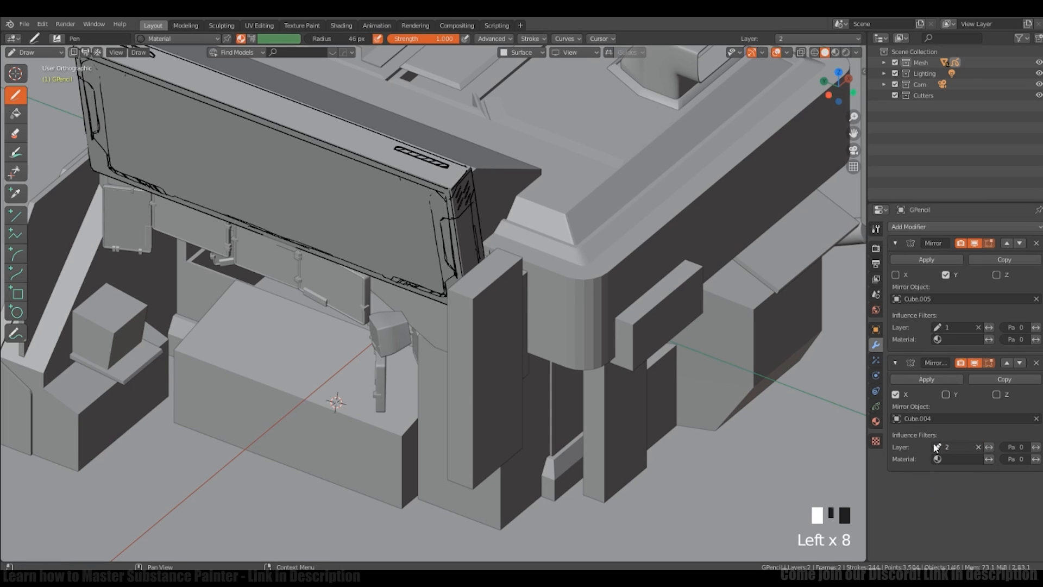
middle_drag(505, 320, 454, 351)
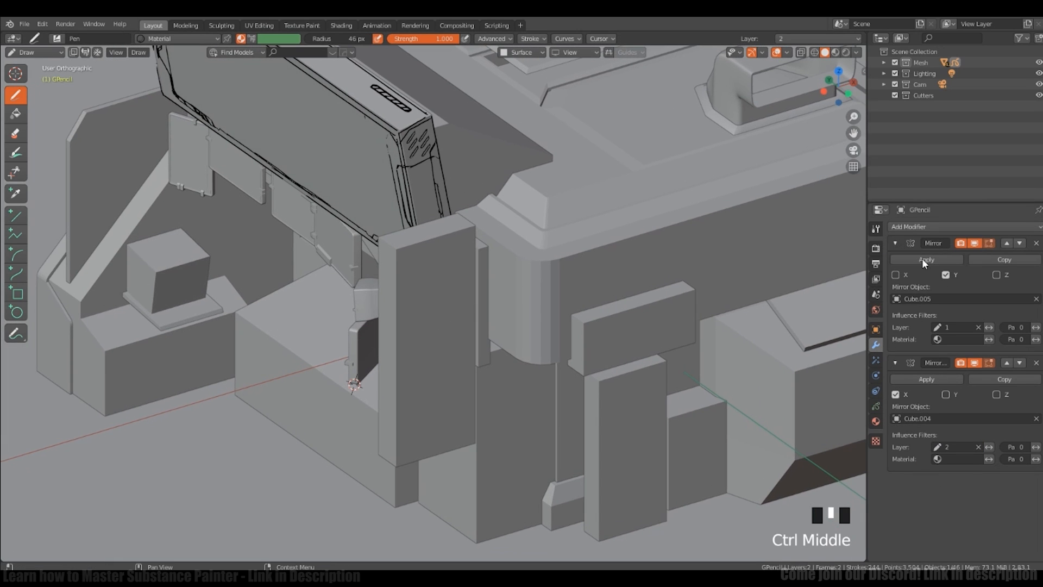
Step: Collapse the first Mirror modifier and enable the Y and Z axes on the second one
click(896, 243)
ctrl+middle_drag(809, 264, 916, 267)
click(946, 294)
click(997, 294)
Step: Trace the upper edges of the tall block freehand and undo the last faulty stroke
ctrl+middle_drag(488, 239, 478, 223)
mouse_move(501, 188)
mouse_down()
mouse_move(404, 216)
mouse_move(403, 239)
mouse_up()
mouse_move(405, 239)
middle_down()
mouse_move(466, 252)
mouse_move(402, 275)
middle_up()
ctrl+middle_drag(402, 275, 413, 277)
middle_drag(413, 448, 408, 413)
key(ctrl+z)
Step: Trace the long vertical edges and remaining outline of the tall block using the Line tool
click(16, 215)
drag(403, 126, 404, 422)
middle_drag(404, 421, 380, 347)
mouse_move(381, 348)
shift+middle_down()
mouse_move(327, 242)
mouse_move(403, 256)
mouse_move(359, 394)
shift+middle_up()
drag(359, 394, 426, 369)
mouse_move(426, 369)
middle_down()
mouse_move(911, 300)
mouse_move(543, 293)
middle_up()
ctrl+middle_drag(543, 293, 549, 255)
mouse_move(549, 256)
shift+middle_down()
mouse_move(491, 319)
mouse_move(492, 342)
shift+middle_up()
ctrl+middle_drag(492, 343, 497, 331)
Step: Try a diagonal corner stroke on the tall block, undo it, and test the mirroring with the Y axis toggled
middle_drag(600, 226, 359, 234)
drag(379, 221, 353, 251)
mouse_move(353, 251)
middle_down()
mouse_move(426, 227)
mouse_move(397, 239)
middle_up()
key(ctrl+z)
click(945, 294)
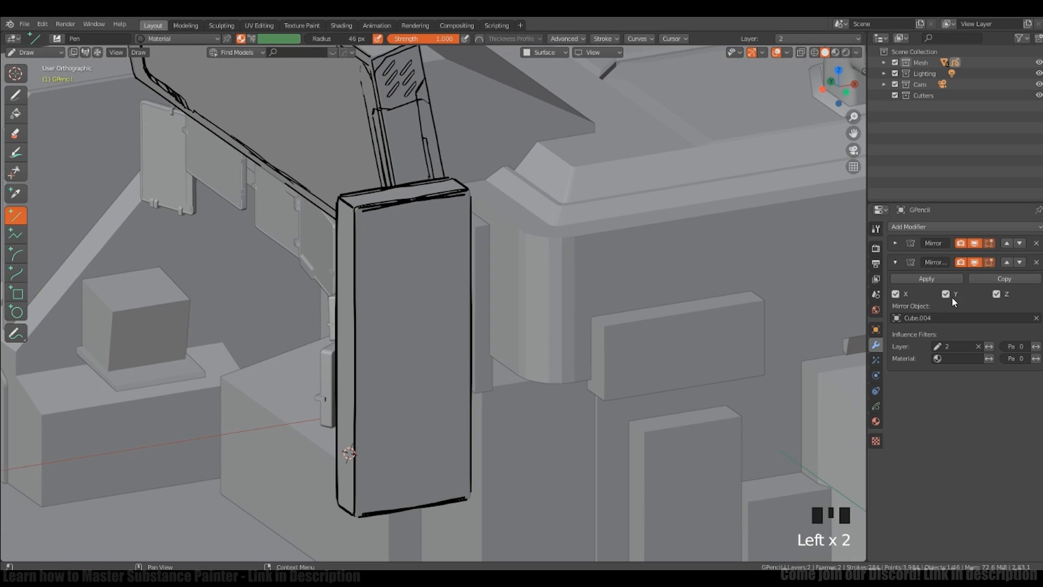
middle_drag(489, 271, 445, 283)
key(ctrl+z)
click(946, 294)
Step: Draw the vertical side line of the chamfered inner frame on the tall block's wide side face
mouse_move(749, 239)
middle_down()
mouse_move(706, 271)
mouse_move(766, 229)
middle_up()
middle_drag(449, 213, 374, 220)
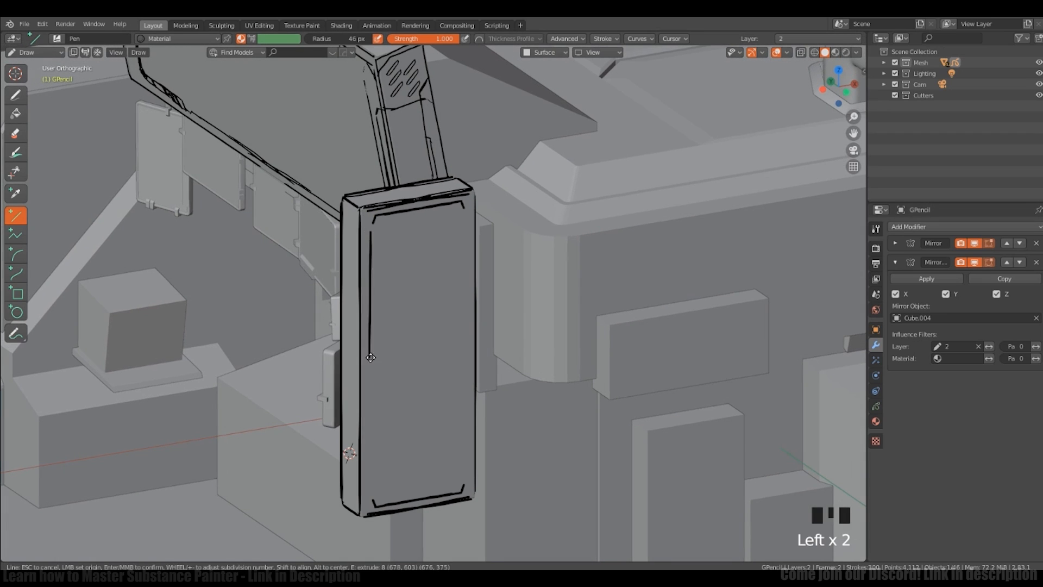
middle_click(371, 357)
mouse_move(371, 356)
middle_down()
mouse_move(467, 240)
mouse_move(440, 309)
mouse_move(670, 287)
middle_up()
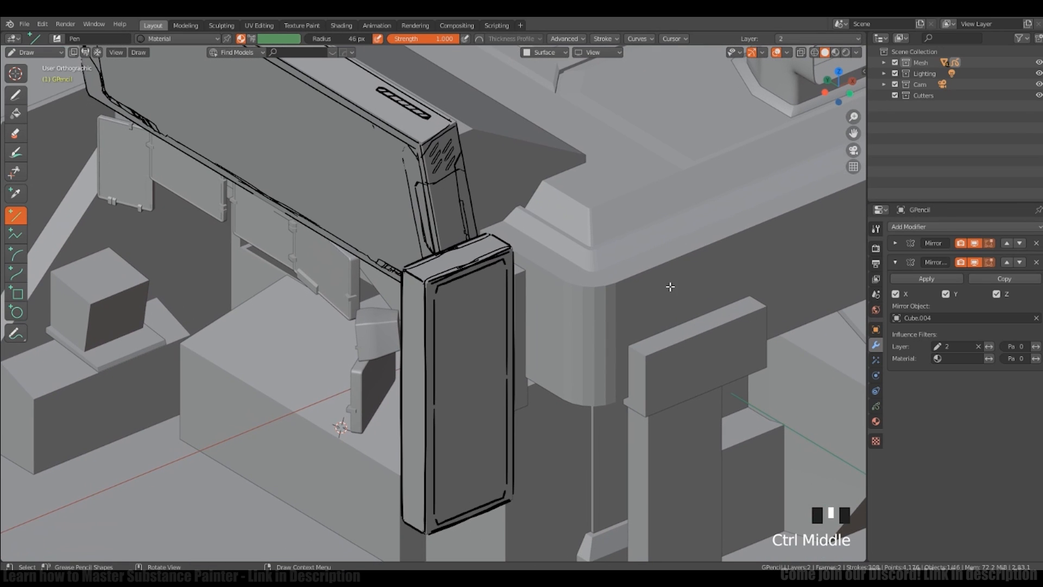
Step: Limit the second Mirror modifier to the Y axis by disabling its X and Z axes
click(998, 294)
click(945, 294)
mouse_move(543, 283)
middle_down()
mouse_move(624, 287)
mouse_move(549, 282)
middle_up()
click(896, 294)
click(946, 294)
middle_drag(652, 282, 587, 261)
shift+middle_drag(587, 261, 558, 246)
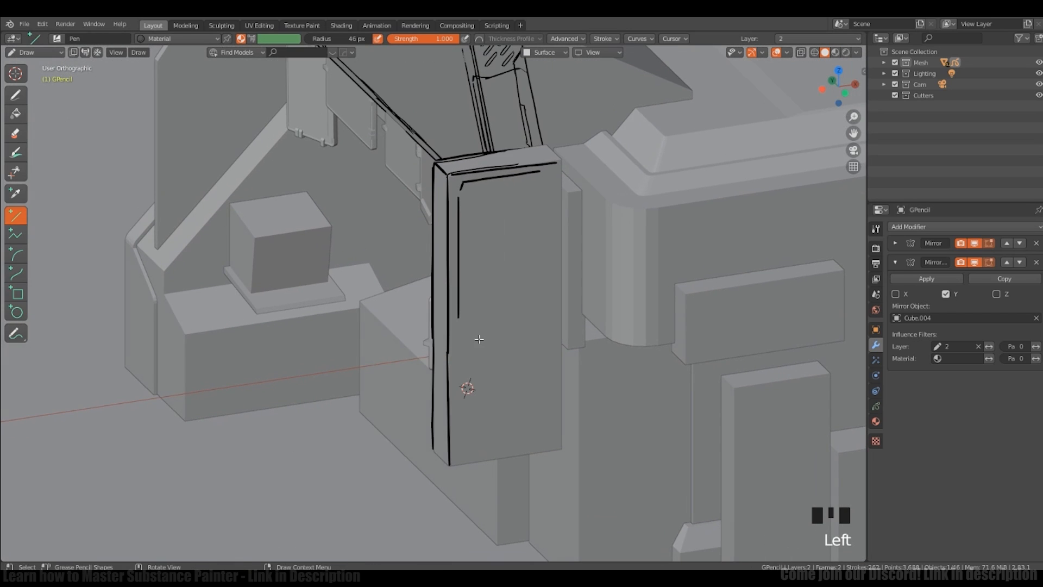
Step: Trace the missing lower and far vertical edges of the tall block's side face with straight lines
middle_drag(478, 339, 427, 304)
drag(426, 304, 428, 423)
drag(536, 414, 539, 414)
drag(543, 413, 543, 117)
middle_drag(543, 117, 581, 152)
drag(506, 343, 504, 350)
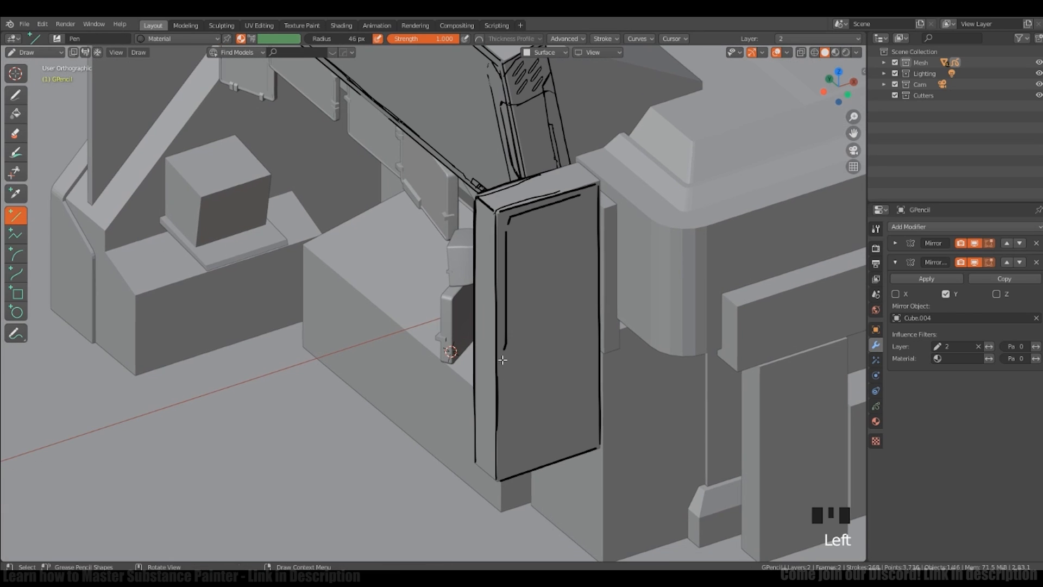
Step: Switch to freehand drawing and sketch a chamfer at the inner frame's far upper corner
key(Escape)
middle_drag(514, 379, 503, 374)
drag(466, 365, 477, 370)
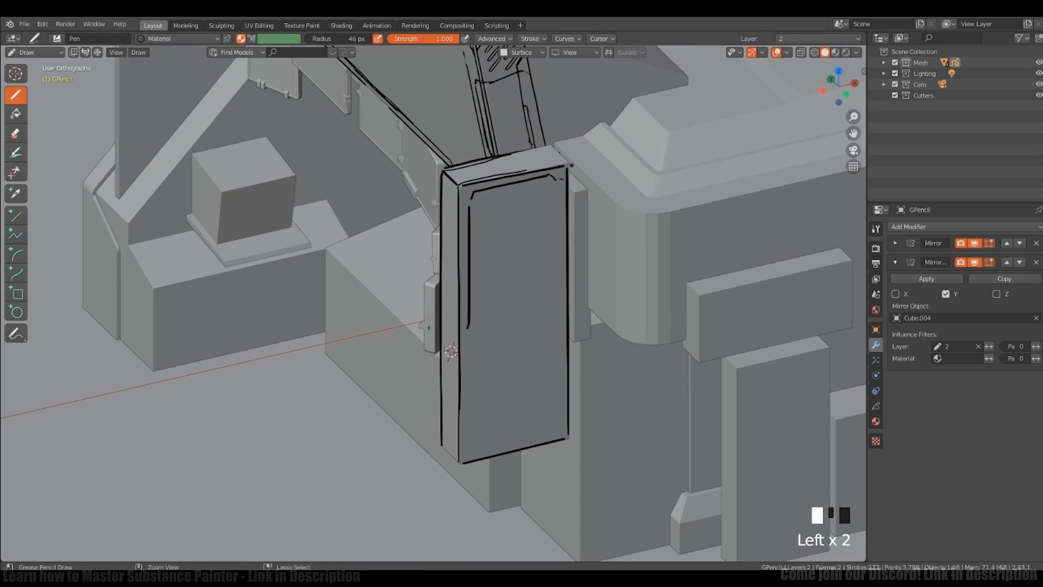
middle_drag(571, 165, 579, 157)
Step: Try long vertical strokes down the tall block's side face and undo them
drag(497, 284, 498, 373)
drag(497, 294, 500, 416)
mouse_move(461, 293)
middle_down()
mouse_move(428, 328)
mouse_move(452, 305)
middle_up()
key(ctrl+z)
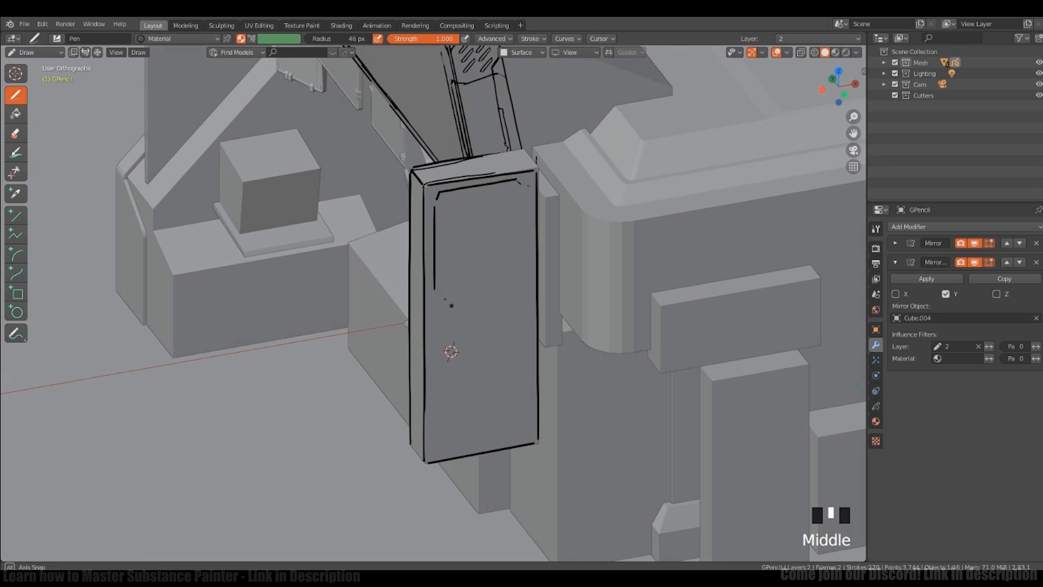
Step: Erase the inner frame's near vertical line and sketch a larger diagonal across its near upper corner
mouse_move(435, 247)
ctrl+mouse_down()
mouse_move(451, 204)
mouse_move(434, 282)
ctrl+mouse_up()
middle_drag(434, 179, 496, 185)
mouse_move(497, 185)
ctrl+middle_down()
mouse_move(497, 223)
mouse_move(375, 233)
ctrl+middle_up()
shift+middle_drag(375, 234, 502, 309)
drag(530, 241, 496, 243)
drag(477, 247, 456, 269)
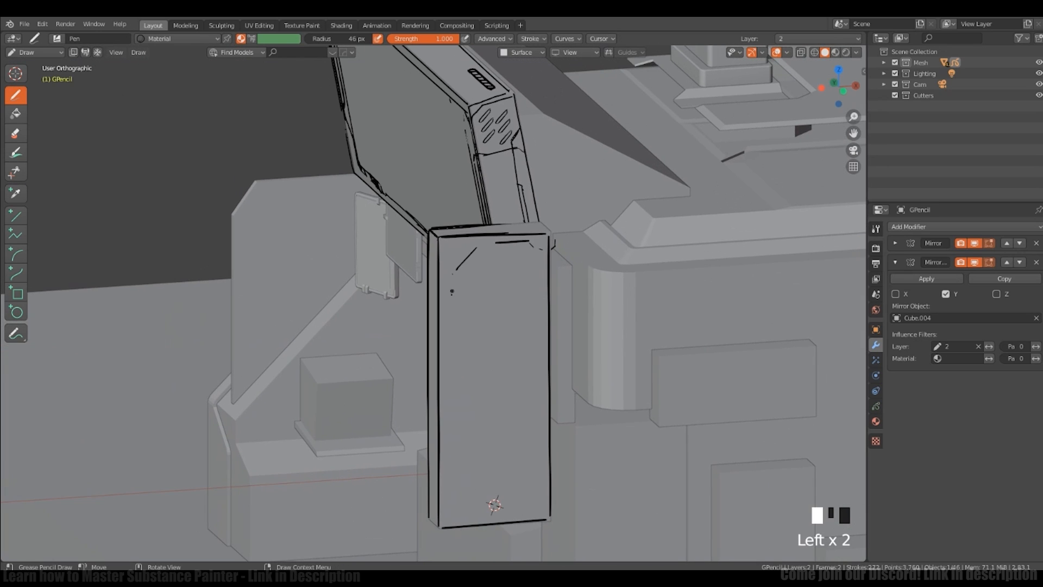
shift+middle_drag(452, 273, 449, 251)
drag(449, 251, 447, 377)
key(ctrl+z)
Step: Erase the untidy strokes around the upper corners of the tall block's side face and front edge
middle_drag(447, 377, 532, 396)
ctrl+click(654, 293)
ctrl+drag(656, 291, 662, 285)
mouse_move(662, 285)
middle_down()
mouse_move(686, 308)
mouse_move(593, 299)
mouse_move(522, 239)
middle_up()
ctrl+click(489, 190)
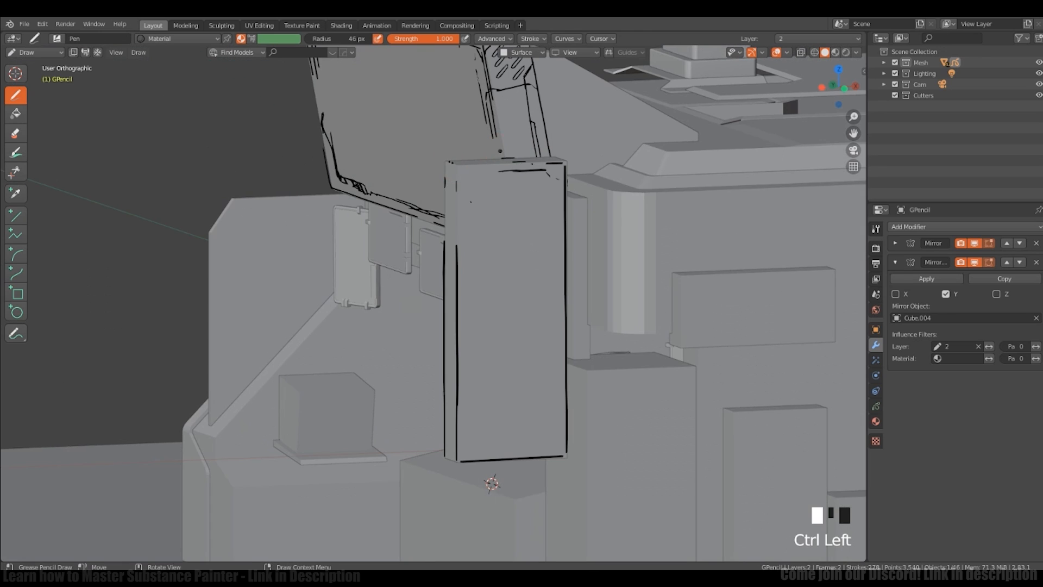
middle_drag(488, 190, 671, 342)
ctrl+drag(671, 345, 692, 342)
shift+middle_drag(691, 342, 515, 218)
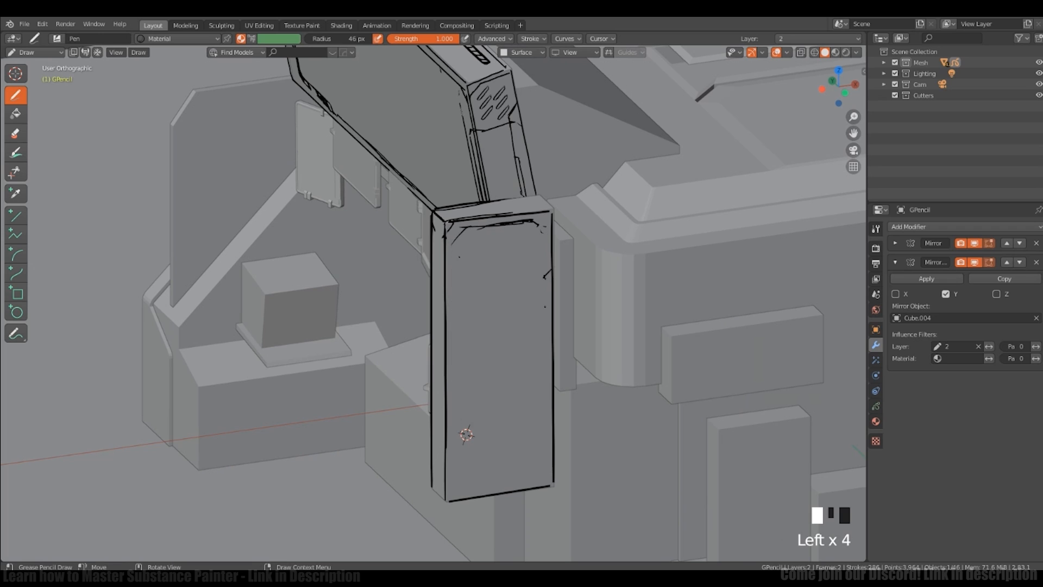
Step: Sketch the inner frame's far vertical line with a diagonal lower end, and undo a trial cross stroke on the narrow front face
drag(537, 283, 539, 418)
drag(540, 417, 551, 428)
middle_drag(551, 428, 578, 395)
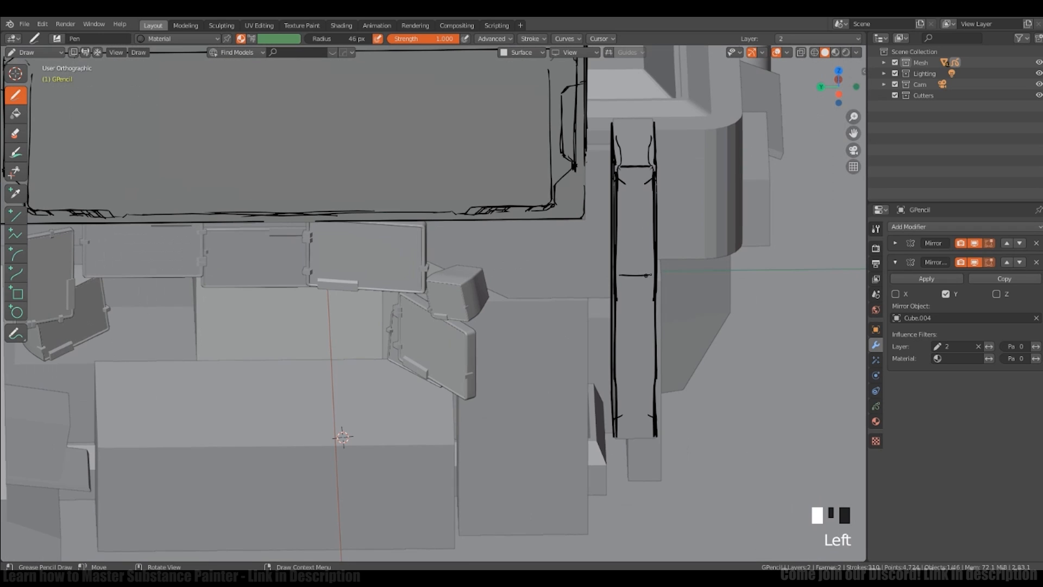
drag(662, 294, 633, 297)
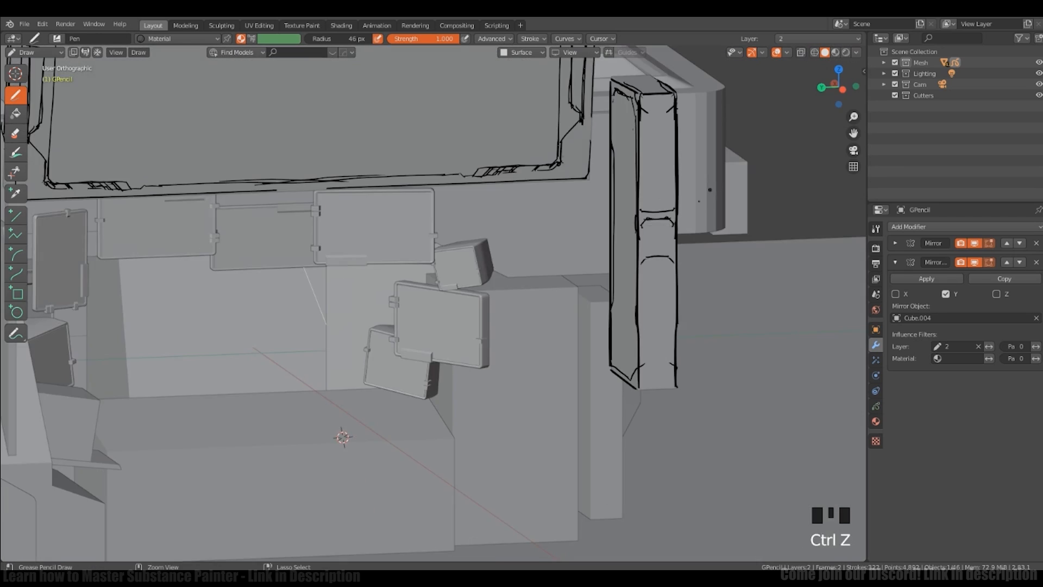
key(ctrl+z)
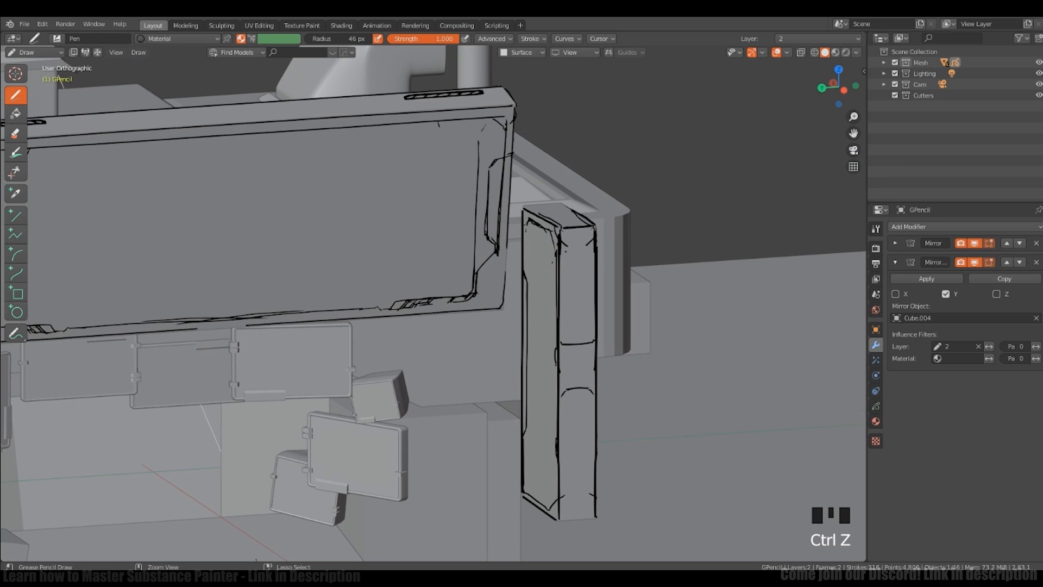
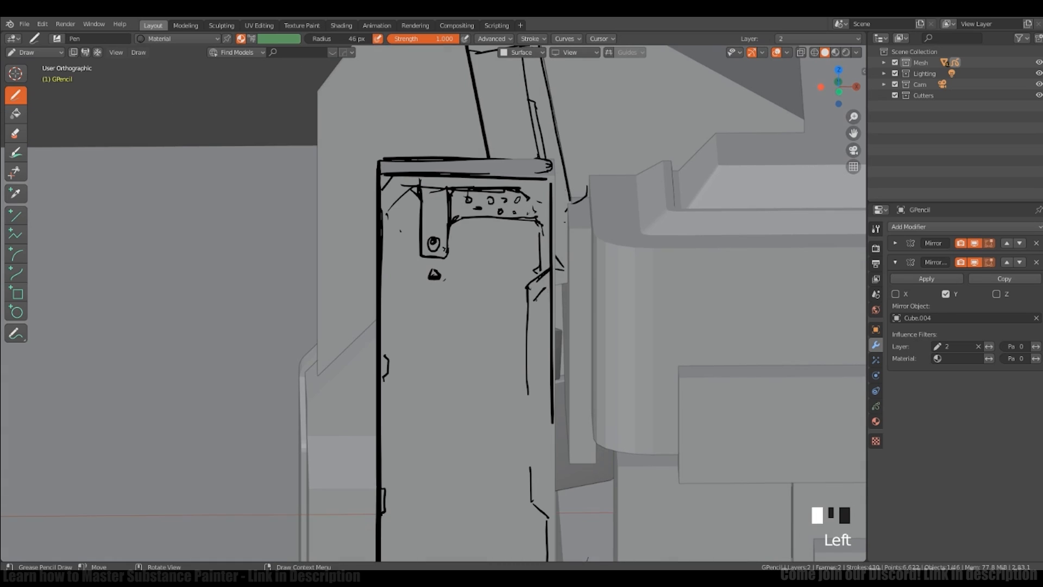
Step: Duplicate the slanted slot strokes repeatedly downwards to form a vertical row of vents along the side face's far edge
key(Tab)
drag(556, 316, 528, 278)
mouse_move(528, 278)
middle_down()
mouse_move(607, 294)
mouse_move(553, 177)
mouse_move(527, 268)
middle_up()
key(shift+d)
key(z)
click(606, 320)
key(g)
key(z)
click(528, 268)
key(shift+d)
click(517, 304)
key(shift+d)
click(519, 340)
key(shift+d)
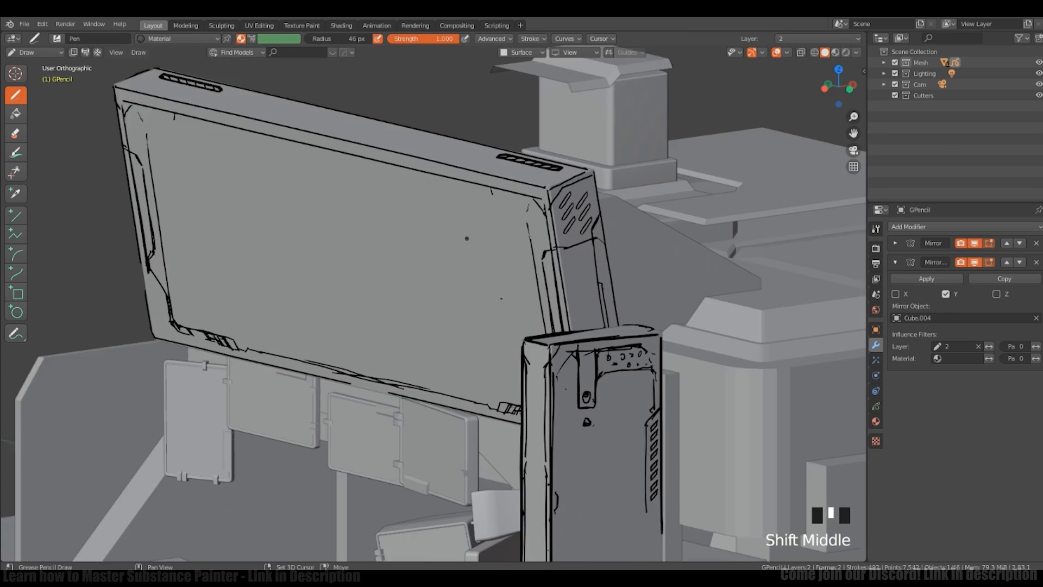
Step: Undo the surplus vent slot copies at the lower end of the row and return to drawing strokes
shift+middle_drag(501, 298, 390, 180)
mouse_move(390, 181)
middle_down()
mouse_move(466, 228)
mouse_move(547, 325)
middle_up()
key(ctrl+z)
key(ctrl+z)
key(ctrl+z)
key(ctrl+shift+z)
key(Tab)
Step: Sketch the vent strip's lower outline and near edge, erasing and redrawing the vertical line beneath it
drag(501, 363, 505, 368)
drag(509, 370, 512, 433)
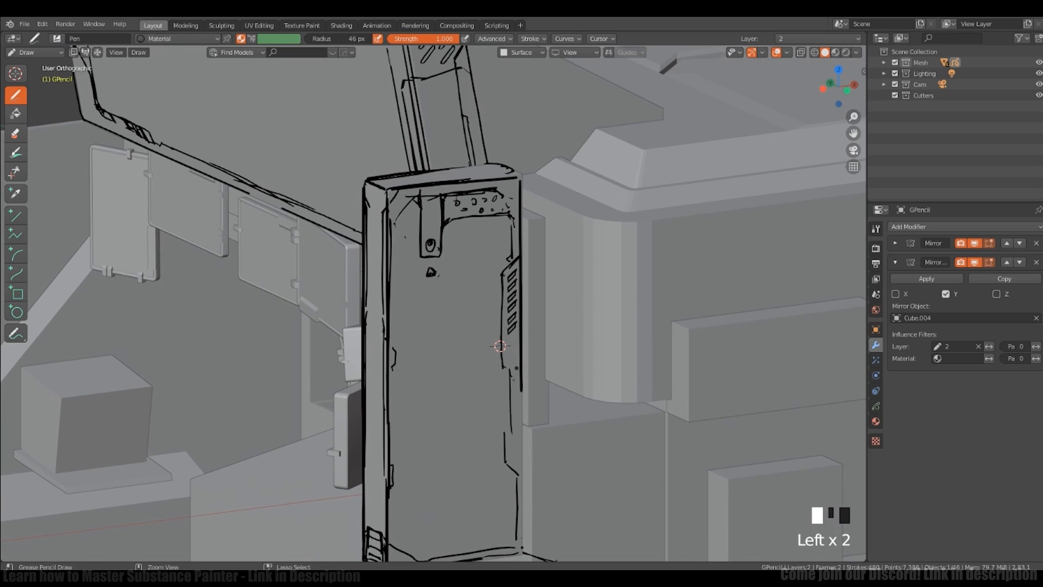
ctrl+drag(504, 470, 511, 374)
middle_drag(511, 375, 486, 367)
mouse_move(503, 368)
mouse_down()
mouse_move(520, 382)
mouse_move(508, 443)
mouse_up()
mouse_move(509, 442)
middle_down()
mouse_move(526, 533)
mouse_move(500, 288)
middle_up()
drag(500, 286, 498, 341)
mouse_move(498, 341)
middle_down()
mouse_move(530, 347)
mouse_move(559, 270)
middle_up()
Step: Sketch a rectangular panel in the side face's lower near corner, redrawing its far vertical edge once
drag(546, 419, 516, 424)
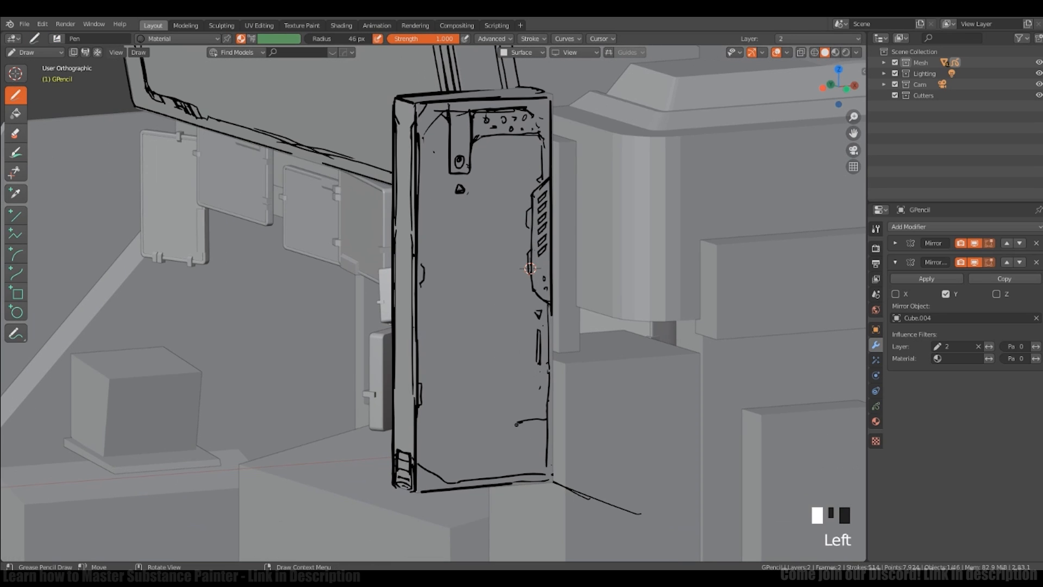
shift+middle_drag(478, 477, 468, 454)
drag(469, 384, 469, 458)
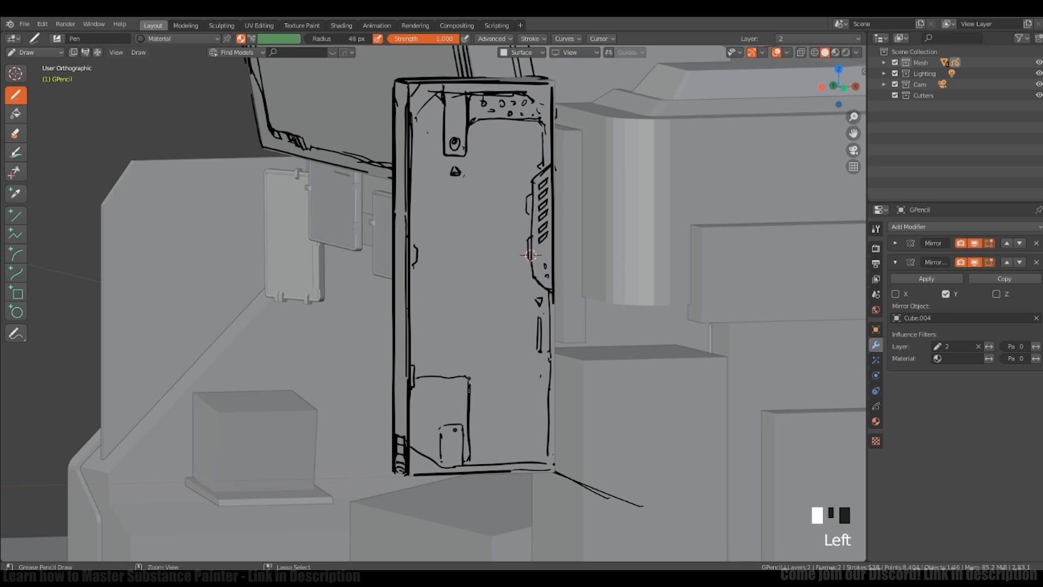
key(ctrl+z)
drag(468, 378, 470, 467)
middle_drag(471, 424, 465, 421)
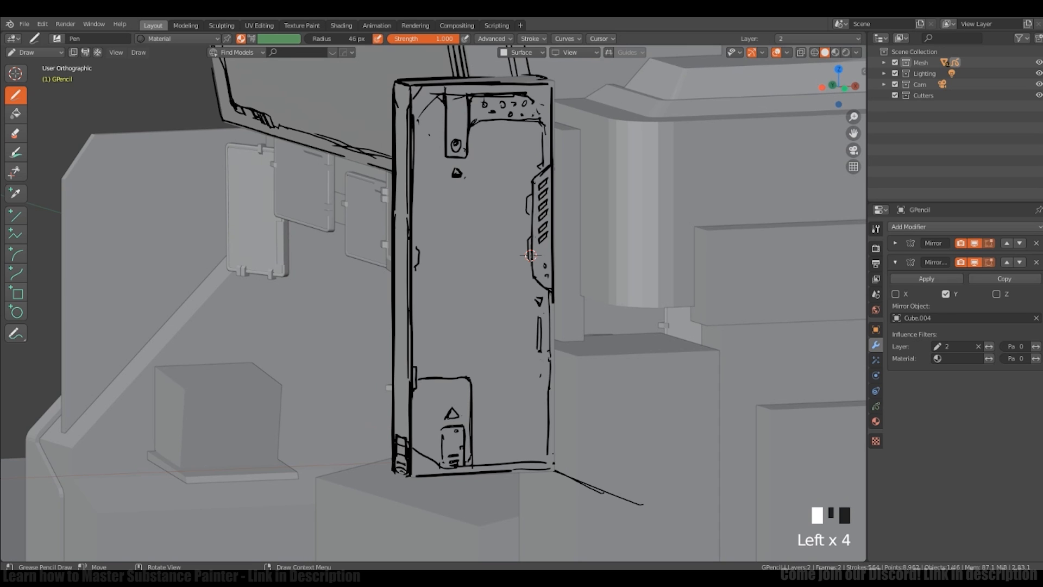
Step: Add a short vertical detail line at the lower corner panel's near side and small tabs along its upper edge
middle_drag(410, 417, 423, 418)
drag(423, 418, 427, 451)
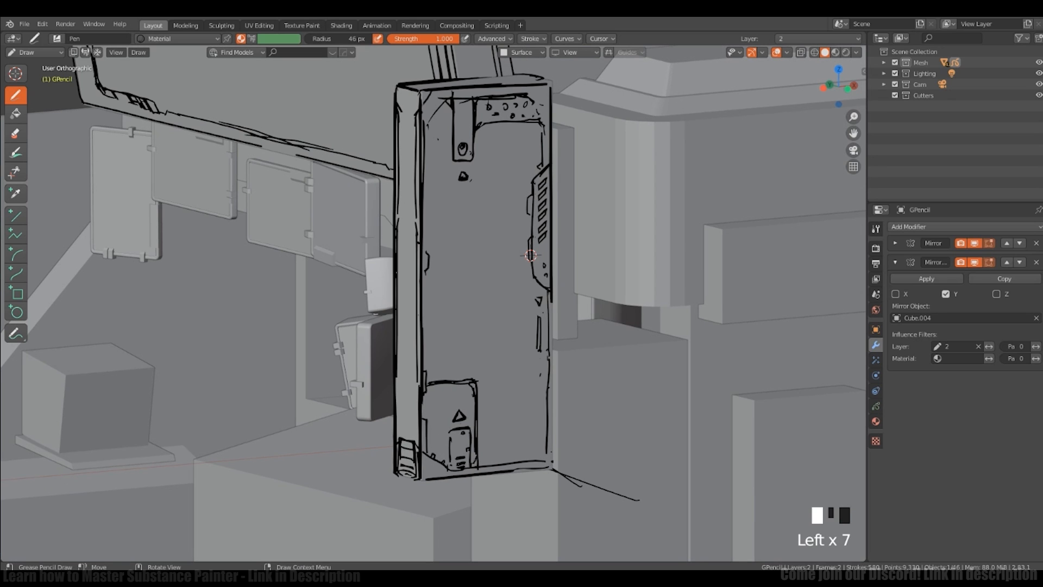
drag(431, 384, 446, 385)
drag(459, 382, 467, 382)
mouse_move(468, 391)
middle_down()
mouse_move(478, 440)
mouse_move(497, 415)
middle_up()
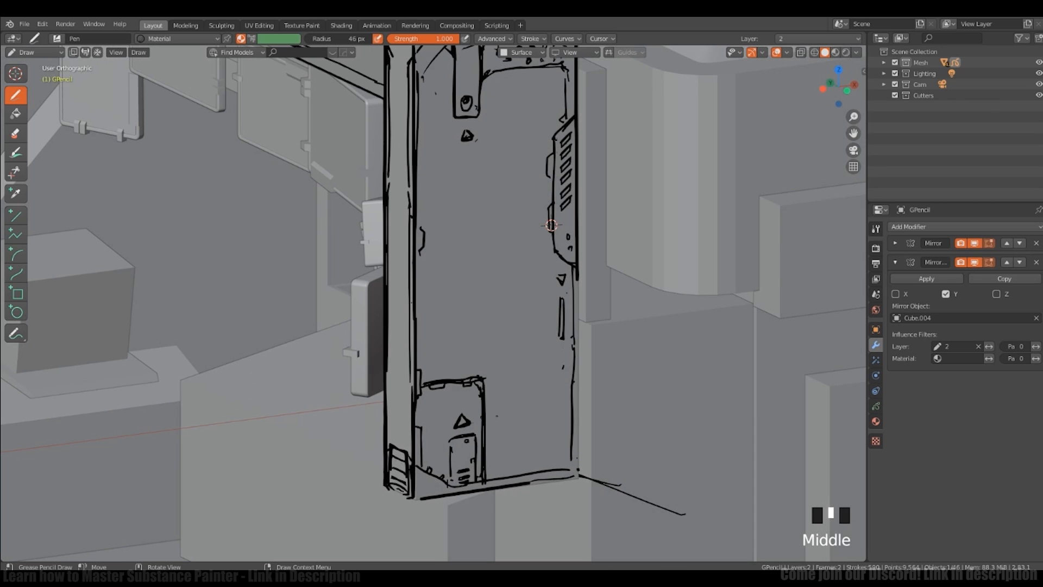
Step: Sketch double border lines from the vent strip down the far side and across to the lower corner panel
middle_drag(543, 272, 552, 261)
drag(551, 237, 538, 364)
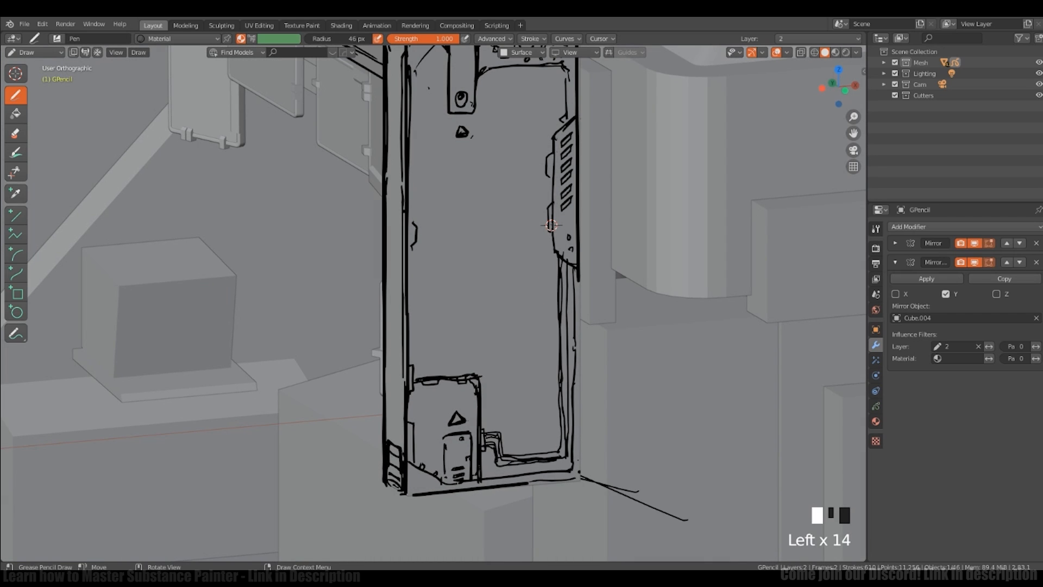
shift+middle_drag(546, 442, 554, 482)
Step: Sketch the inner border line down the side face's near side, from the upper corner towards the lower panel
ctrl+middle_drag(544, 304, 544, 370)
middle_drag(489, 305, 592, 299)
mouse_move(543, 347)
ctrl+middle_down()
mouse_move(543, 293)
mouse_move(538, 309)
ctrl+middle_up()
middle_drag(553, 255, 437, 251)
drag(446, 140, 451, 240)
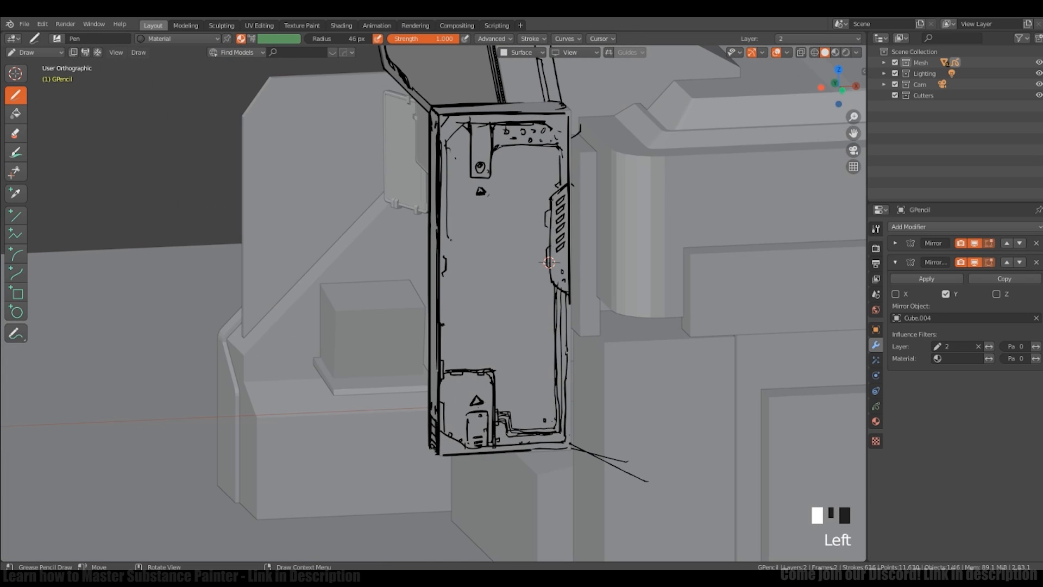
drag(451, 350, 452, 369)
mouse_move(574, 333)
middle_down()
mouse_move(557, 322)
mouse_move(597, 349)
middle_up()
Step: Undo the contour lines on the tall block's narrow front face and sketch a narrower inner panel outline there
middle_drag(683, 313, 759, 310)
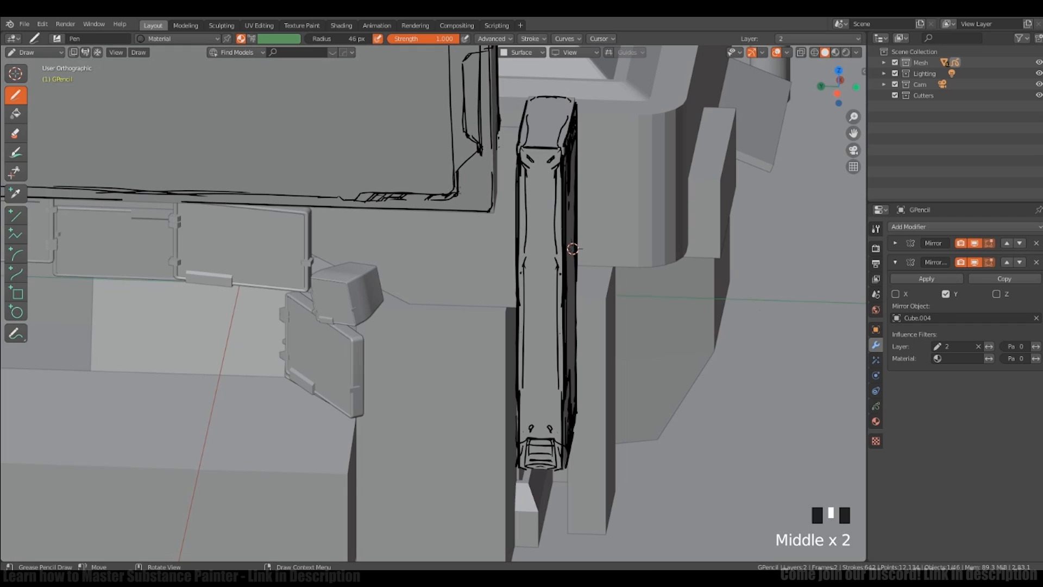
key(ctrl+z)
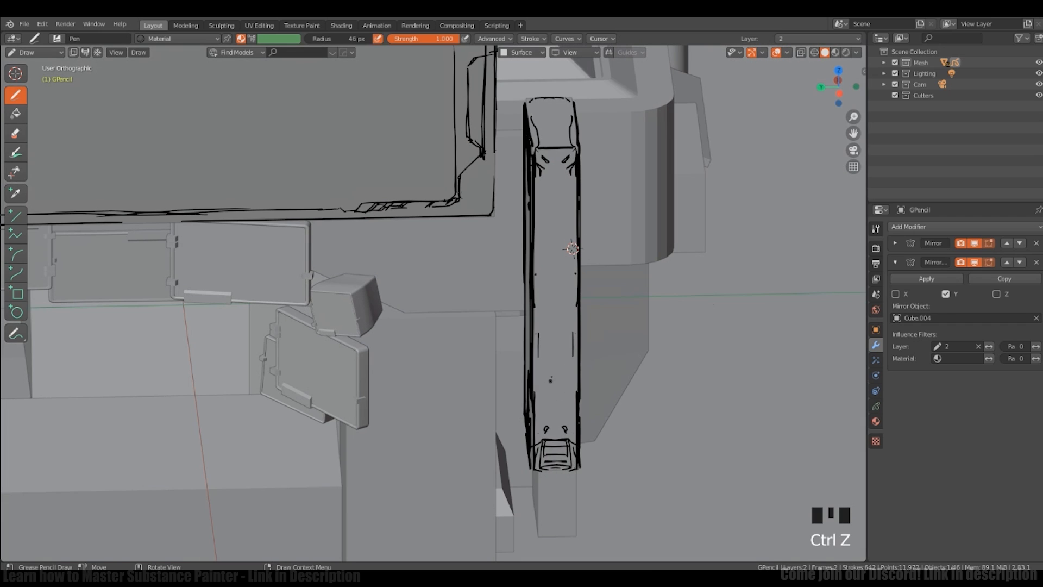
scroll(555, 192, down, 2)
shift+middle_drag(555, 193, 555, 230)
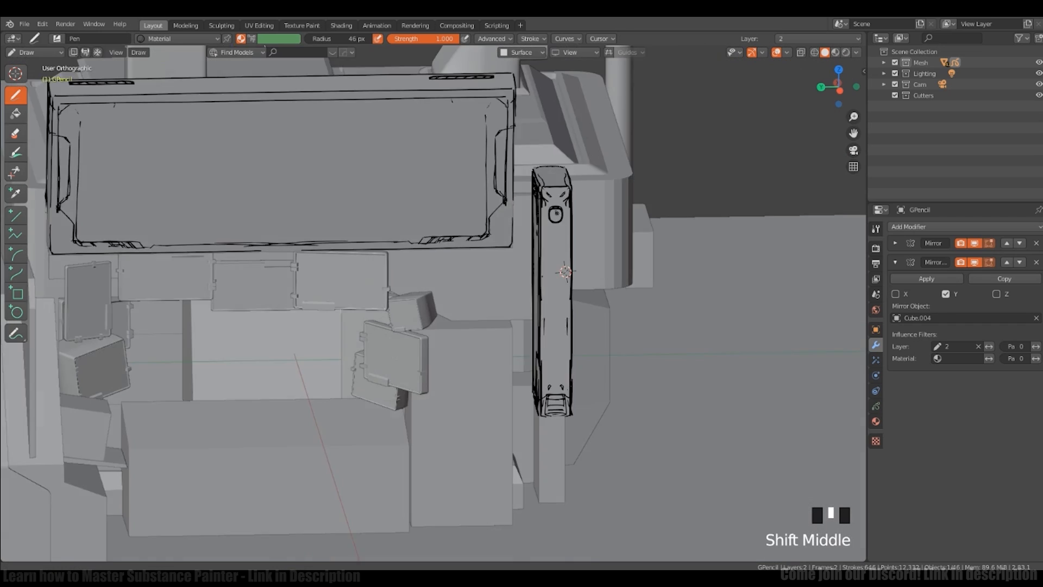
scroll(553, 214, up, 3)
drag(546, 249, 555, 251)
middle_drag(555, 251, 530, 277)
scroll(530, 277, down, 1)
mouse_move(529, 277)
shift+middle_down()
mouse_move(535, 236)
mouse_move(550, 230)
shift+middle_up()
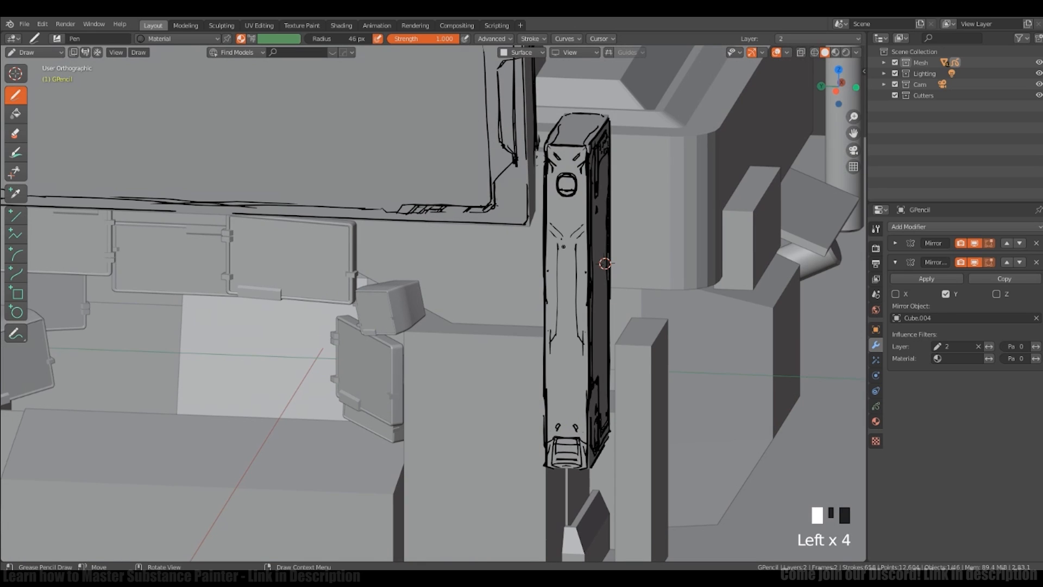
Step: Try more detail strokes on the tall block's narrow front face and side, and undo the recent strokes
drag(555, 403, 563, 417)
mouse_move(621, 370)
ctrl+middle_down()
mouse_move(521, 301)
mouse_move(562, 296)
ctrl+middle_up()
drag(614, 247, 607, 277)
key(ctrl+z)
key(ctrl+z)
key(ctrl+z)
key(ctrl+z)
key(ctrl+z)
key(ctrl+z)
key(ctrl+z)
key(ctrl+z)
key(ctrl+z)
key(ctrl+z)
key(ctrl+z)
key(ctrl+z)
key(ctrl+z)
key(ctrl+z)
Step: Add a short stroke to the tall block's sketch, and create a new Grease Pencil layer named 3
mouse_move(607, 277)
middle_down()
mouse_move(538, 271)
mouse_move(589, 282)
middle_up()
drag(590, 263, 586, 269)
scroll(587, 269, down, 3)
mouse_move(586, 269)
shift+middle_down()
mouse_move(584, 277)
mouse_move(614, 245)
shift+middle_up()
scroll(584, 277, up, 4)
middle_drag(701, 294, 619, 304)
click(895, 262)
click(875, 406)
click(1038, 259)
double_click(907, 262)
text(3)
key(Return)
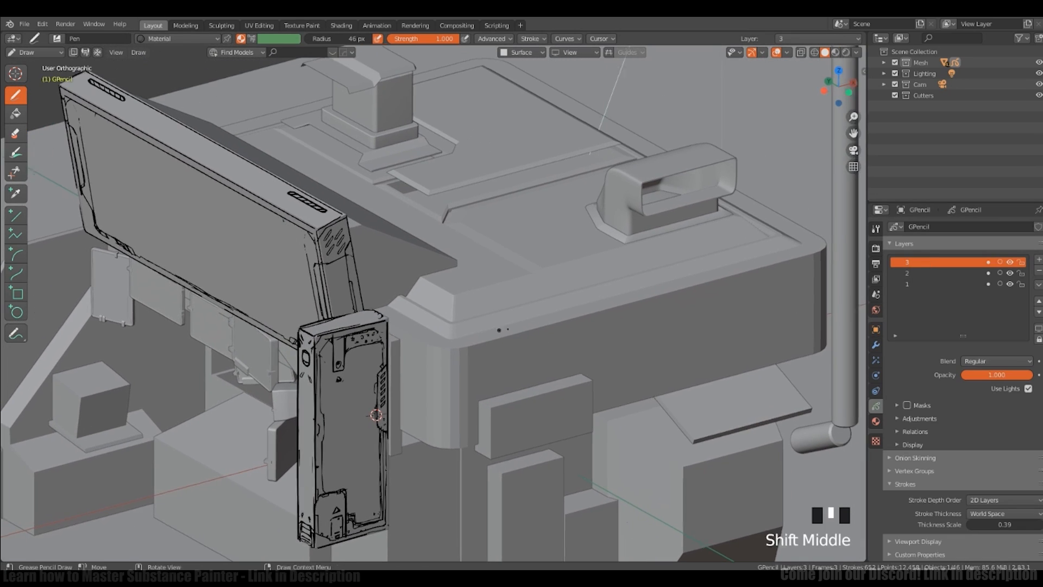
Step: Add a third Mirror modifier to the Grease Pencil object and limit its influence to layer 3
scroll(512, 365, down, 2)
mouse_move(498, 330)
middle_down()
mouse_move(512, 365)
mouse_move(513, 342)
middle_up()
click(875, 344)
click(1030, 227)
click(858, 276)
mouse_move(720, 367)
shift+middle_down()
mouse_move(720, 341)
mouse_move(702, 365)
shift+middle_up()
click(954, 365)
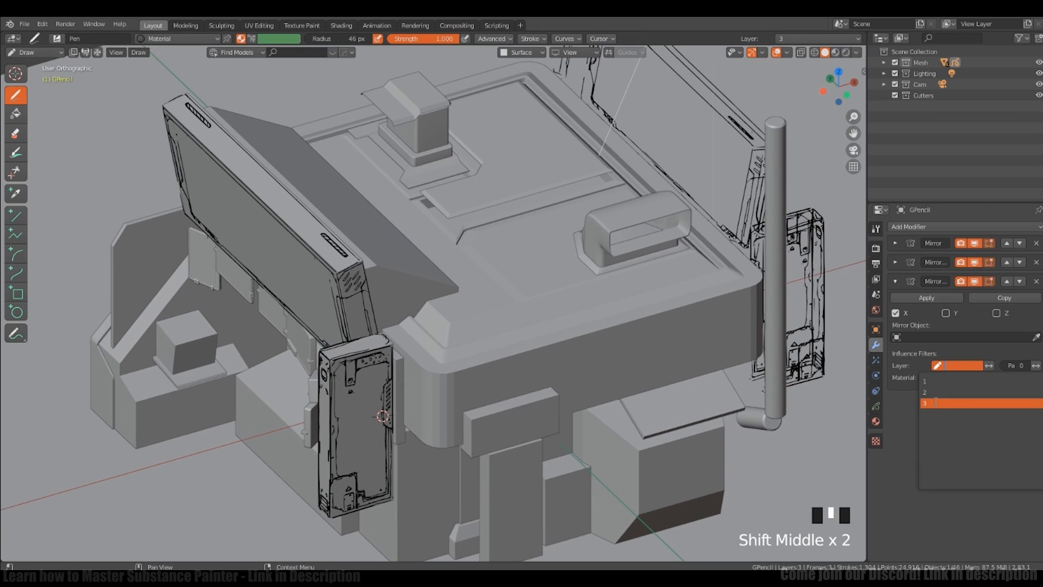
click(945, 401)
Step: Trace the roof body's rounded front corner edge and switch the third mirror's axis from X to Y
mouse_move(565, 320)
middle_down()
mouse_move(598, 321)
mouse_move(565, 324)
middle_up()
scroll(480, 277, up, 1)
drag(373, 342, 415, 391)
click(907, 314)
click(945, 313)
shift+middle_drag(522, 310, 463, 331)
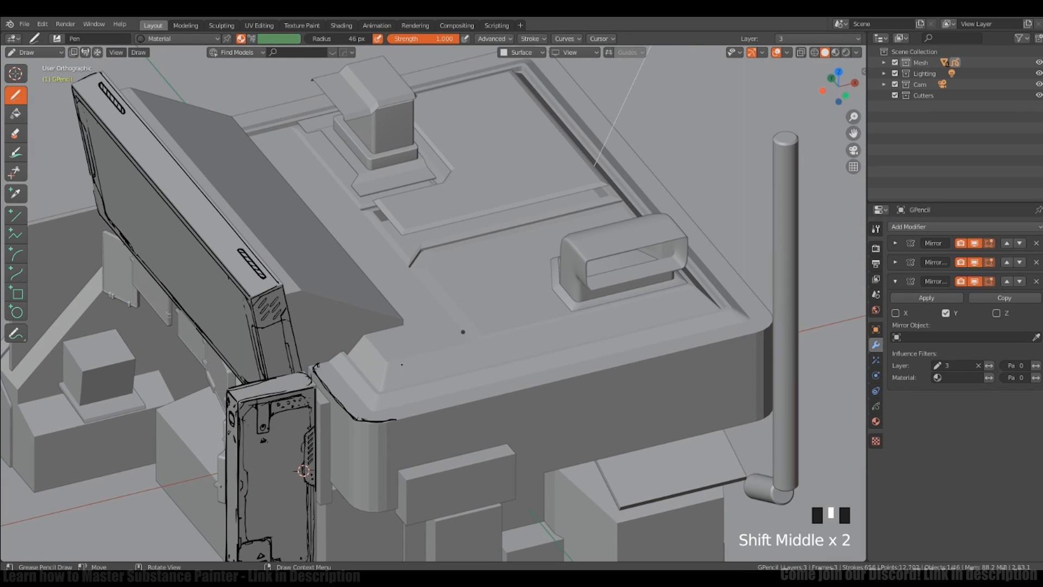
Step: Leave the isolated view of the main body, reselect the Grease Pencil sketch and clear the third mirror's object
middle_drag(303, 470, 538, 375)
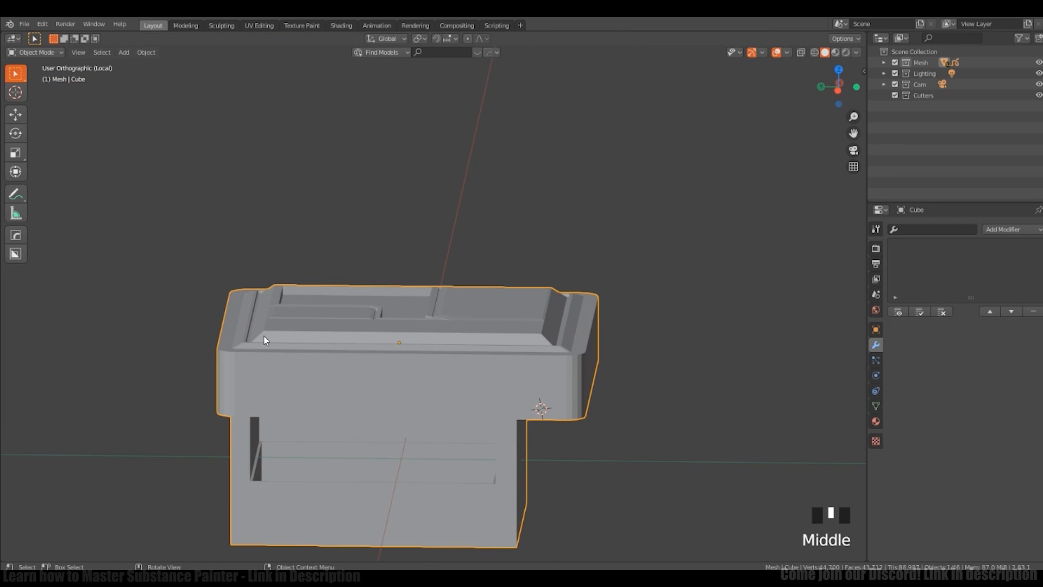
middle_drag(523, 336, 547, 351)
key(KP_Divide)
middle_drag(548, 351, 529, 367)
click(530, 368)
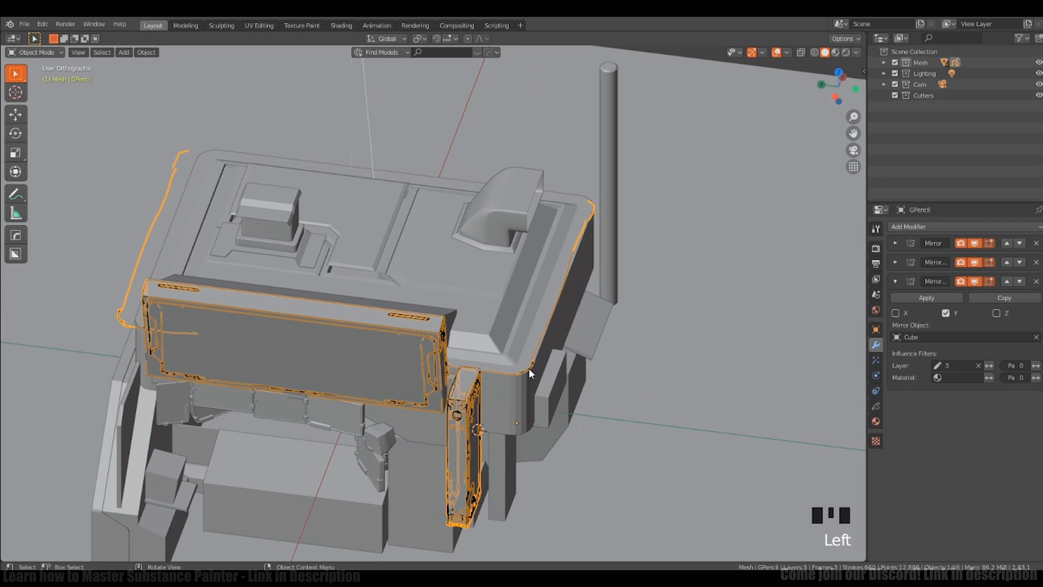
click(1035, 337)
Step: Add a plain axes empty and move it to the middle of the roof, about X -0.14, Y -0.13, Z 3.21 m
middle_drag(462, 247, 446, 278)
key(shift+a)
mouse_move(447, 322)
click(489, 322)
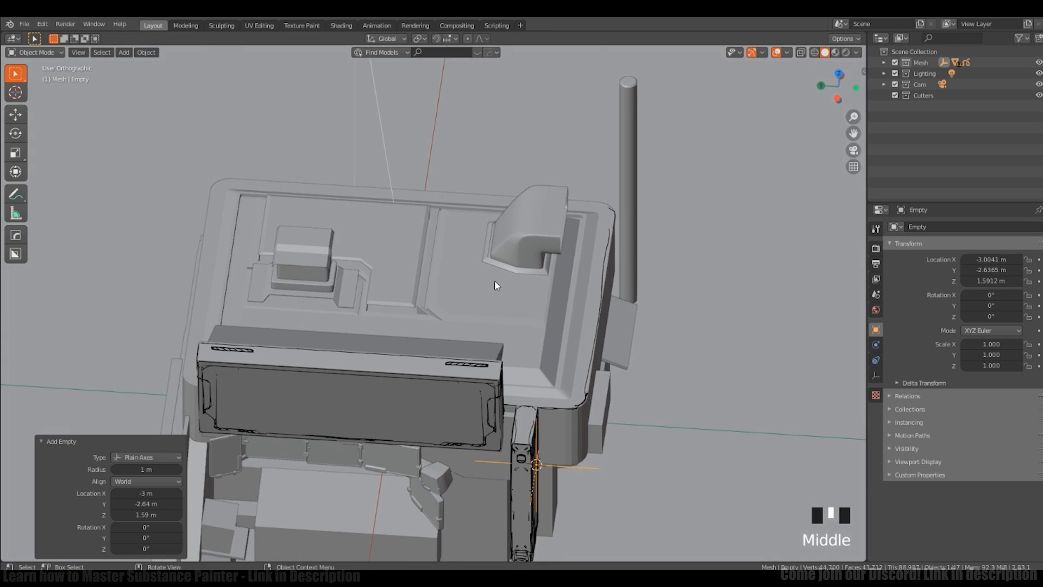
key(g)
key(x)
click(529, 141)
alt+middle_drag(529, 141, 583, 342)
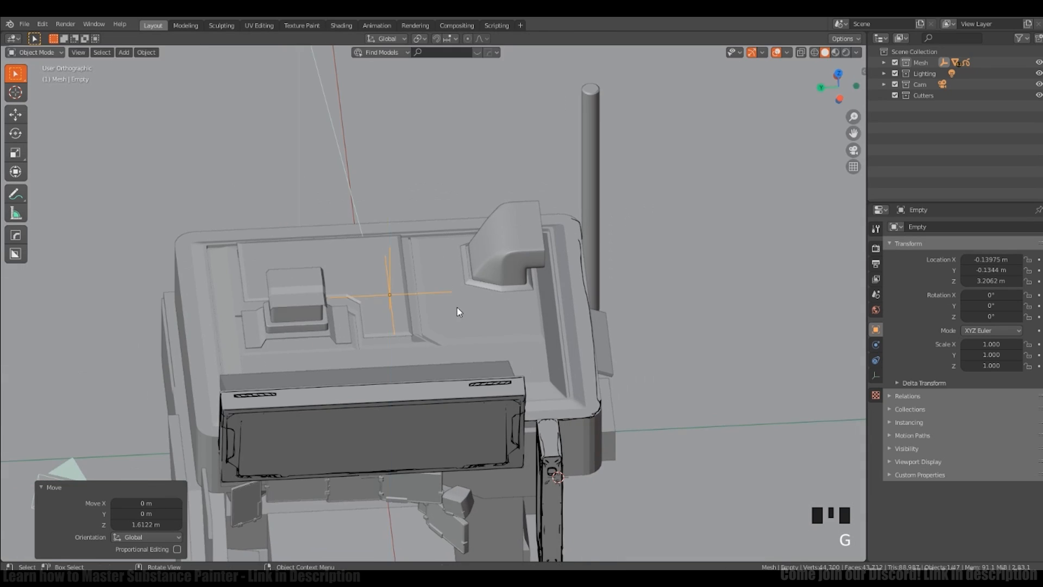
Step: Assign the empty as the third mirror's object and shift it along Y to line up the mirrored roof strokes
shift+middle_drag(457, 308, 657, 361)
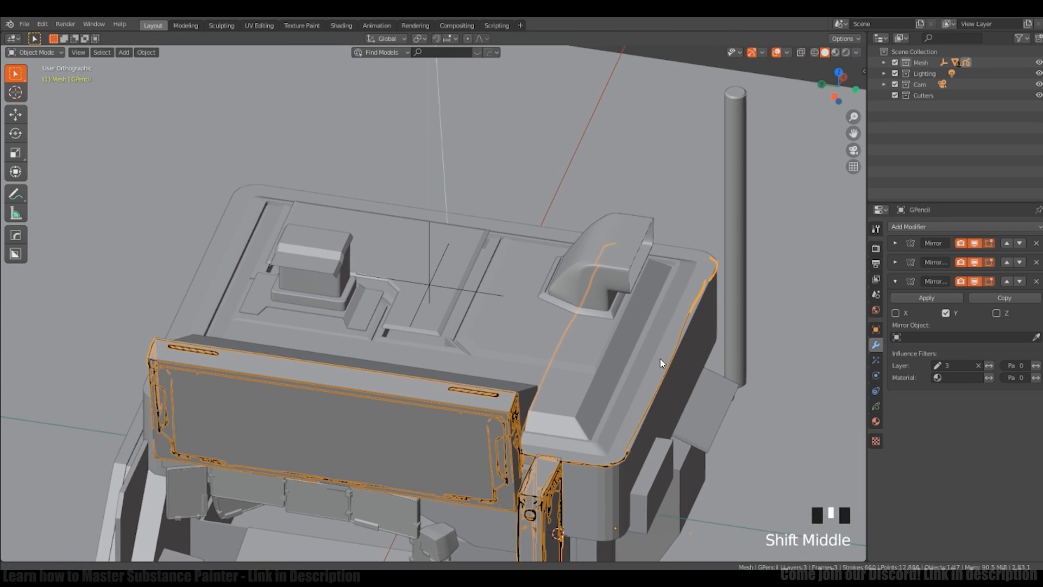
click(434, 286)
key(g)
key(y)
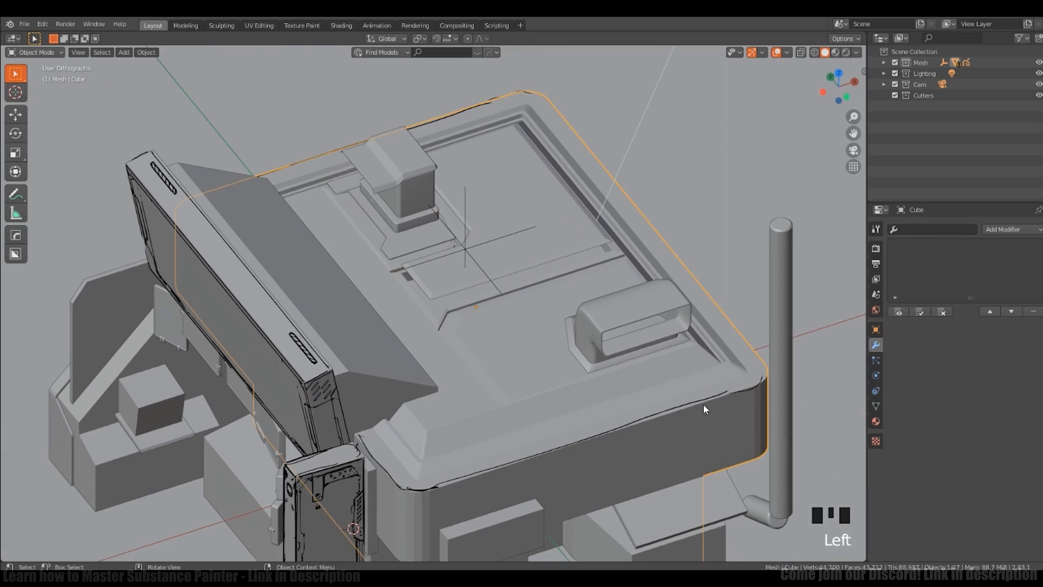
middle_drag(703, 403, 840, 279)
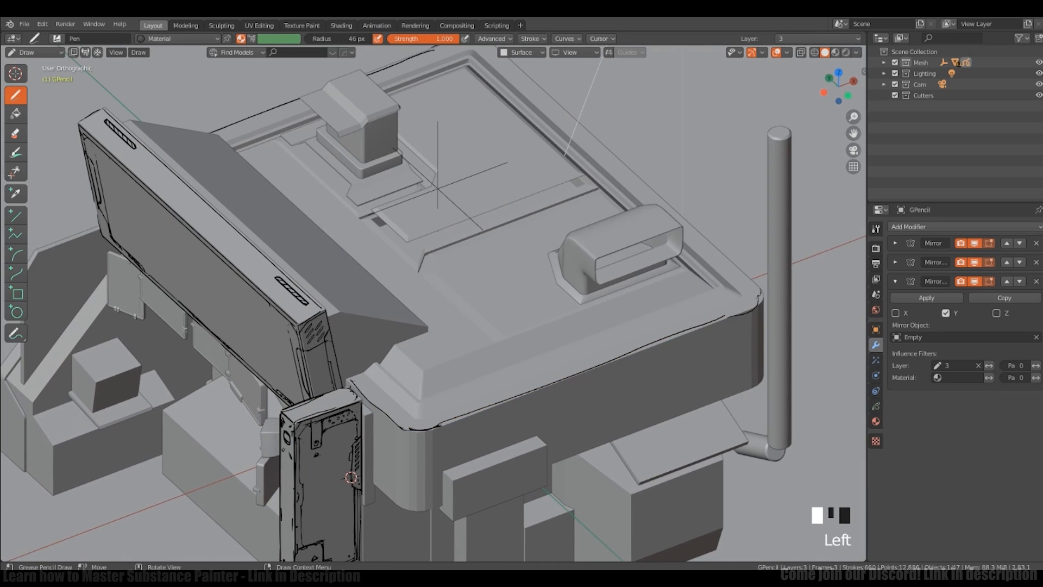
shift+middle_drag(757, 297, 760, 274)
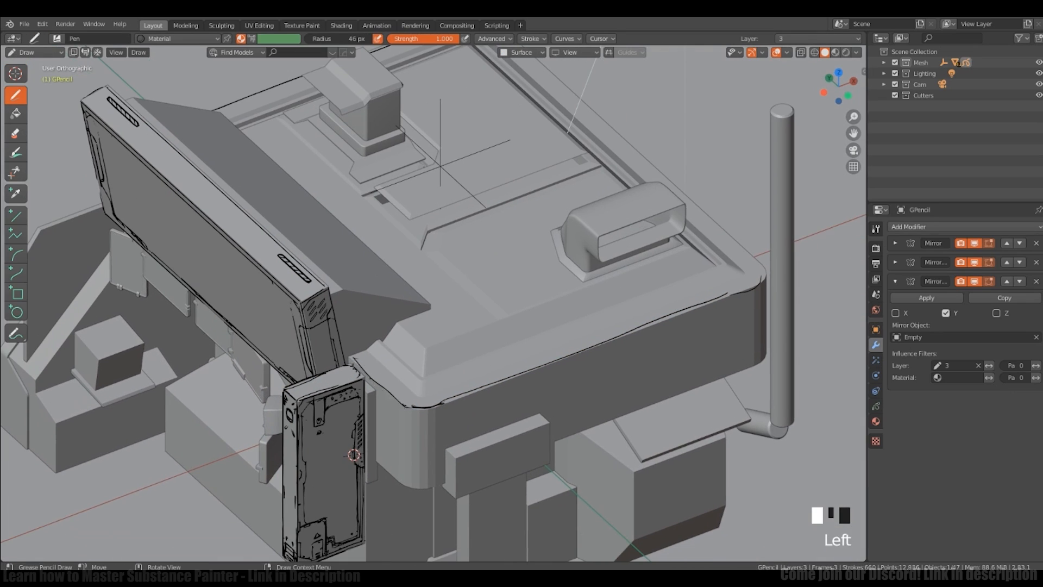
mouse_move(565, 331)
middle_down()
mouse_move(487, 318)
mouse_move(548, 313)
middle_up()
drag(399, 387, 485, 350)
key(ctrl+z)
Step: Trace the roof body's long straight upper and lower side edges with the Line tool
click(16, 216)
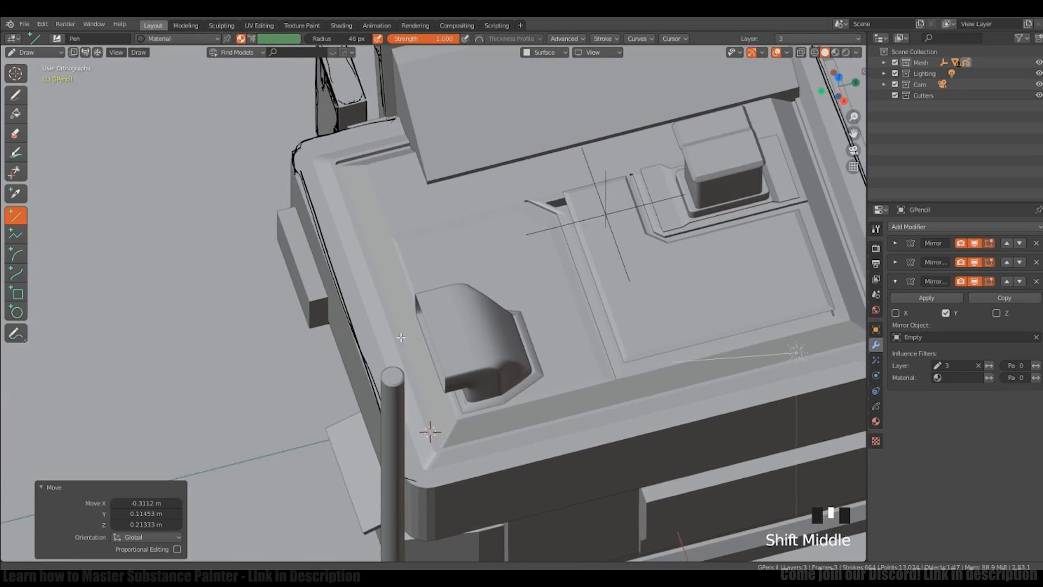
drag(346, 440, 374, 443)
middle_click(732, 358)
mouse_move(733, 358)
middle_down()
mouse_move(701, 348)
mouse_move(682, 384)
mouse_move(613, 413)
middle_up()
ctrl+middle_drag(614, 412, 610, 370)
drag(462, 427, 663, 376)
middle_click(691, 369)
middle_drag(584, 362, 595, 353)
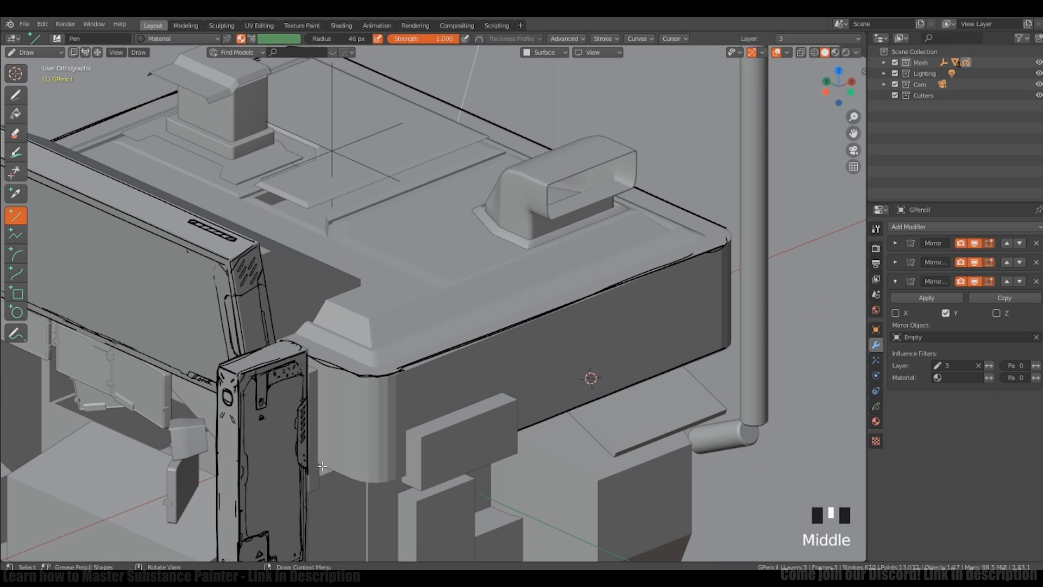
Step: Switch to freehand drawing and sketch the curve of the roof body's rounded lower front corner
click(16, 95)
middle_drag(380, 478, 381, 473)
drag(367, 478, 402, 470)
middle_drag(597, 380, 500, 380)
shift+middle_drag(565, 353, 631, 387)
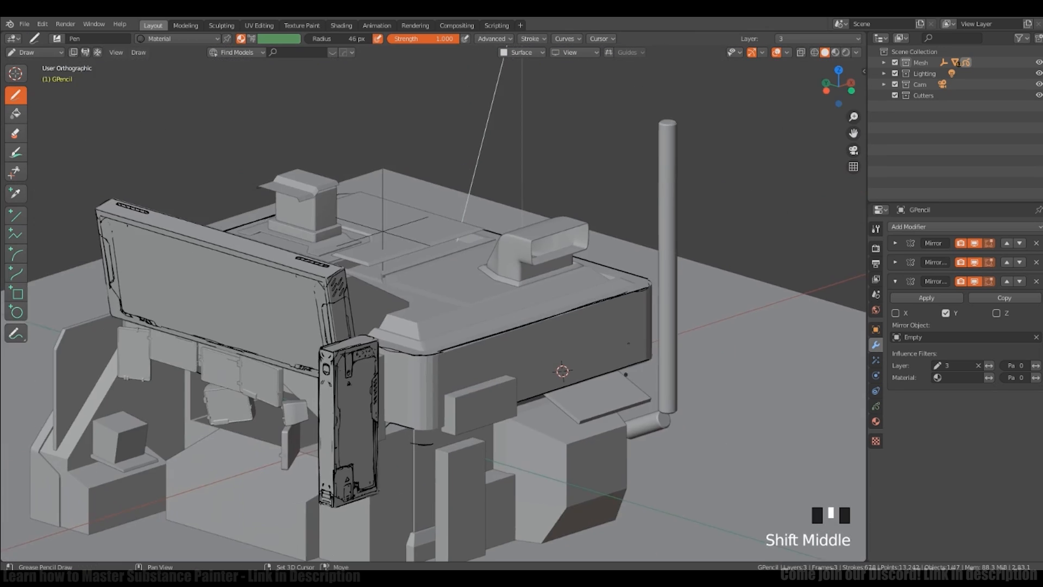
Step: Delete the unwanted Grease Pencil points along the roof body's lower front edge in the wireframe front view
mouse_move(624, 353)
middle_down()
mouse_move(668, 293)
mouse_move(610, 380)
middle_up()
click(15, 215)
key(Tab)
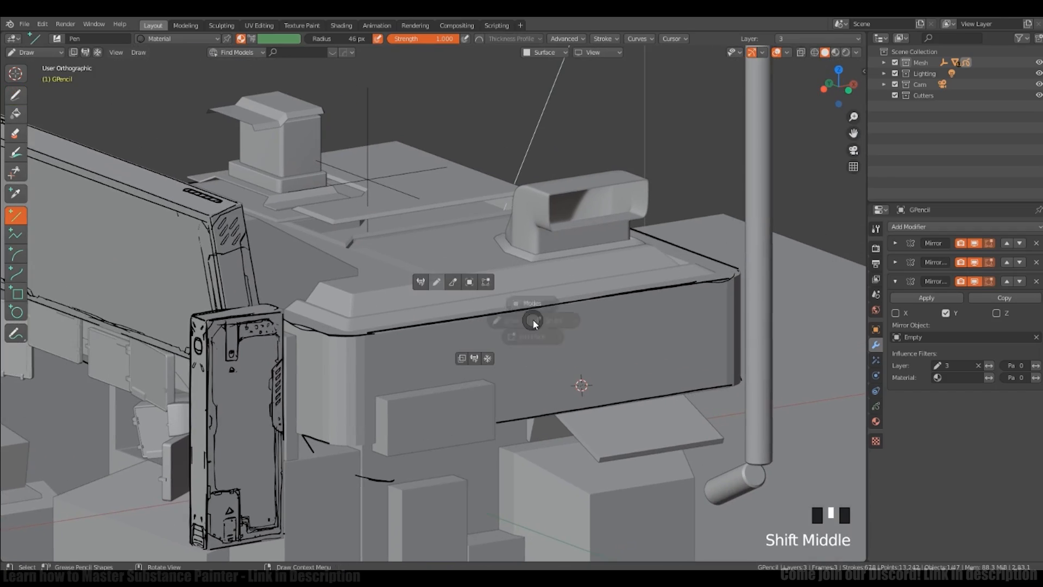
key(shift+z)
middle_drag(526, 334, 372, 408)
ctrl+right_drag(451, 450, 375, 396)
key(x)
click(374, 396)
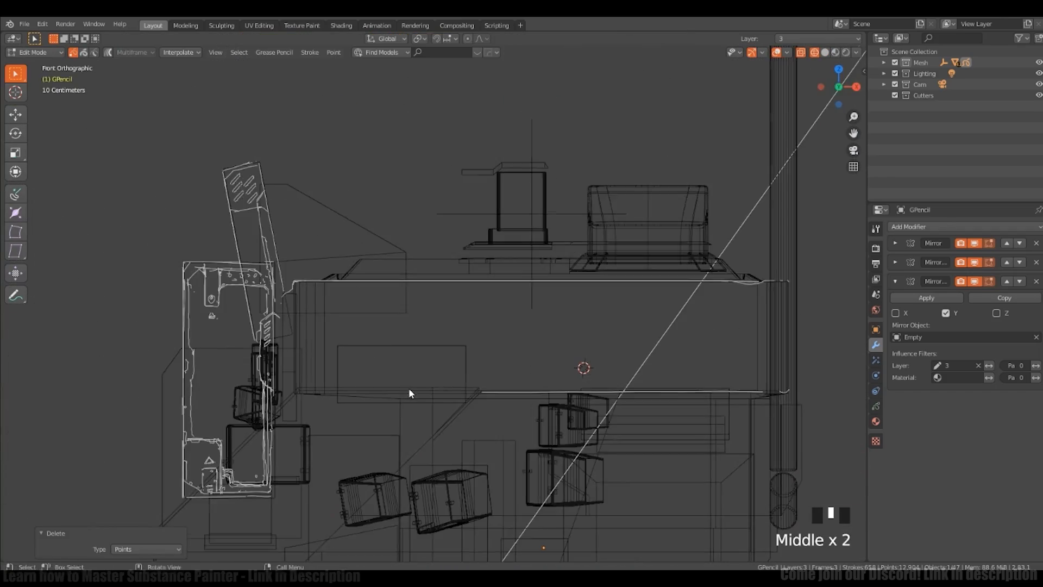
Step: Try to duplicate the roof body's lower edge stroke along the X axis
click(409, 390)
key(shift+d)
key(x)
click(413, 393)
mouse_move(413, 393)
middle_down()
mouse_move(452, 435)
mouse_move(297, 275)
middle_up()
key(ctrl+z)
key(ctrl+z)
Step: Duplicate the roof body's upper edge strokes and move the copy slightly down along Z
shift+middle_drag(297, 275, 288, 280)
ctrl+right_drag(288, 279, 790, 267)
key(shift+d)
key(z)
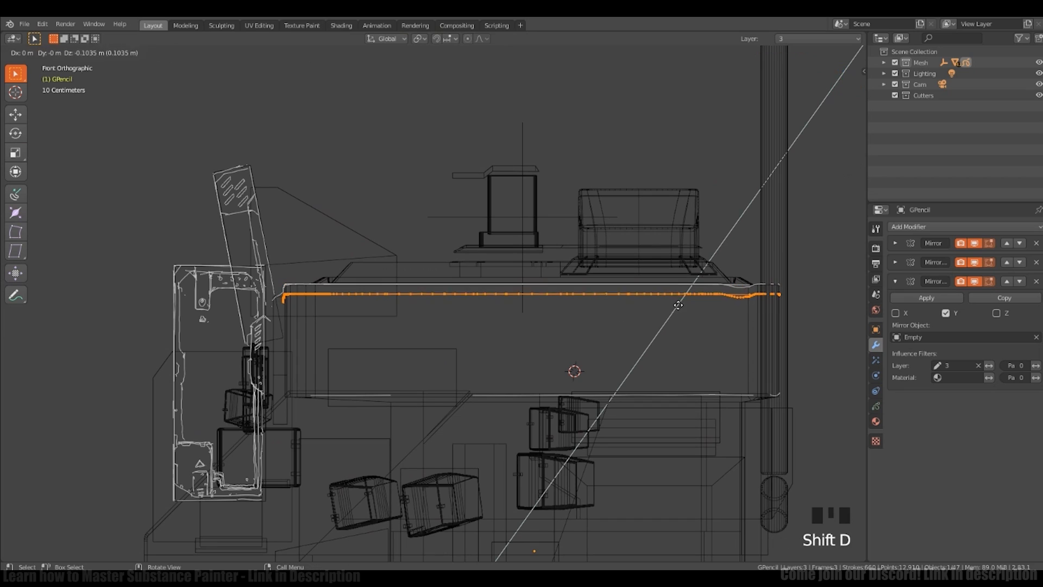
click(791, 277)
Step: Duplicate the roof body's lower edge strokes and offset the copy along Z to form a parallel line
key(a)
key(a)
key(a)
ctrl+right_drag(296, 383, 757, 342)
key(shift+d)
key(z)
key(Tab)
key(shift+z)
middle_drag(617, 377, 643, 288)
key(ctrl+z)
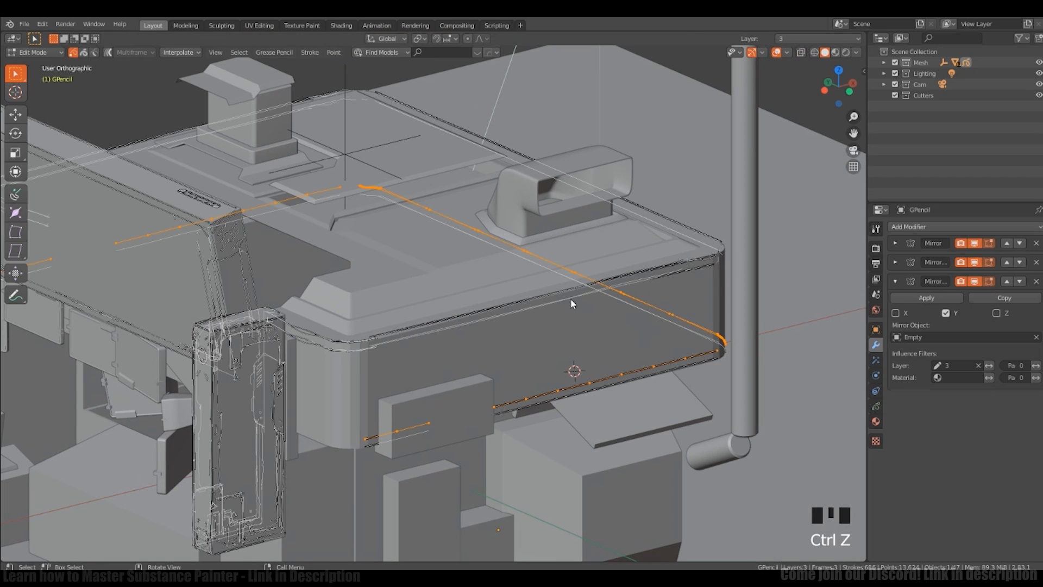
Step: Align the duplicated long side stroke with the roof body's wall, shifting it about -0.05 m along Y and adjusting its X position
mouse_move(570, 300)
middle_down()
mouse_move(598, 285)
mouse_move(566, 291)
mouse_move(557, 258)
mouse_move(543, 328)
middle_up()
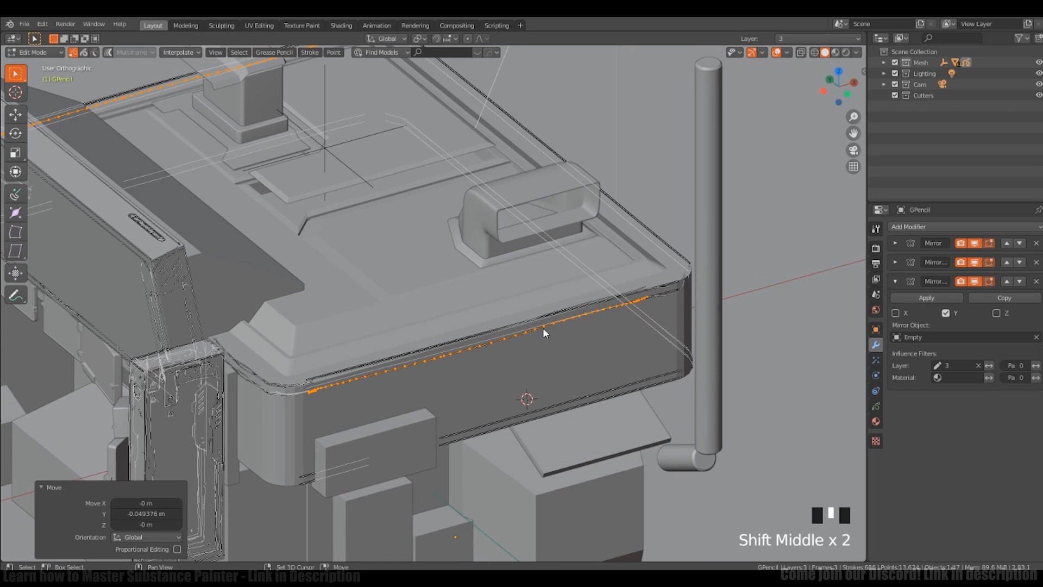
shift+click(670, 300)
shift+click(660, 299)
mouse_move(660, 298)
middle_down()
mouse_move(557, 343)
mouse_move(478, 362)
middle_up()
key(g)
key(x)
click(649, 302)
Step: Erase the overshooting line ends at the roof body's rear corner and sketch the rounded corner strokes freehand
mouse_move(649, 302)
shift+middle_down()
mouse_move(670, 290)
mouse_move(573, 314)
mouse_move(614, 302)
mouse_move(614, 272)
shift+middle_up()
key(Tab)
shift+middle_drag(614, 272, 679, 264)
click(16, 95)
shift+middle_drag(709, 294, 735, 302)
ctrl+drag(745, 288, 735, 302)
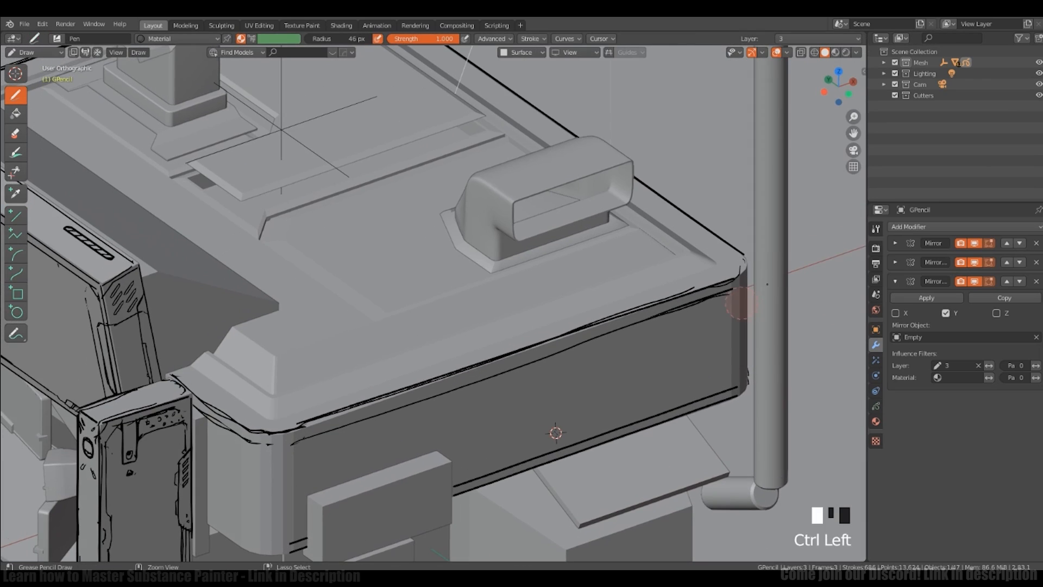
middle_drag(735, 303, 759, 320)
shift+middle_drag(758, 387, 742, 372)
drag(741, 380, 750, 372)
ctrl+middle_drag(538, 418, 609, 395)
middle_drag(434, 304, 413, 304)
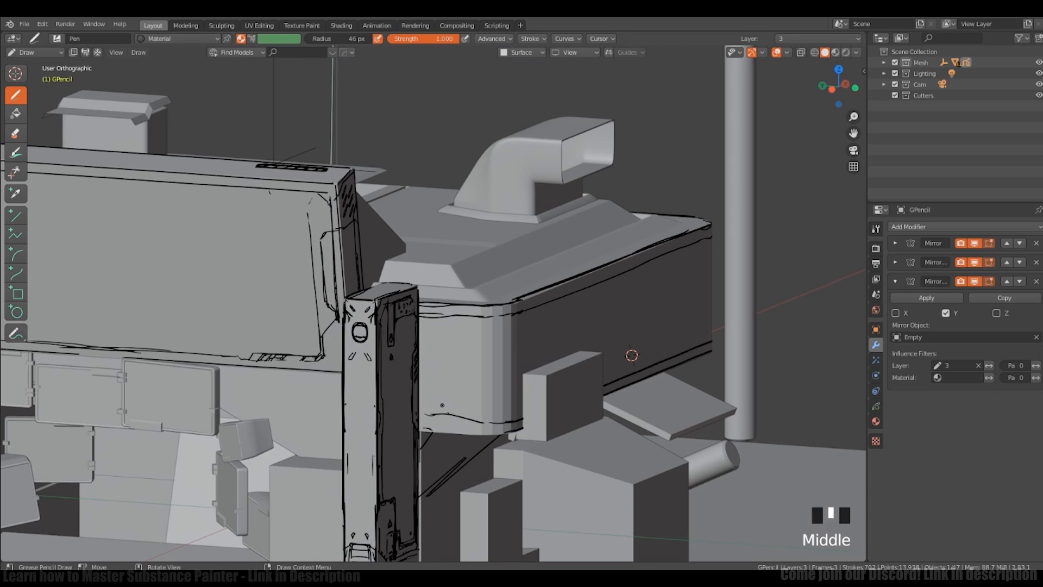
Step: Sketch a vertical panel line with a rounded top on the roof body's front face beside the vertical sign
middle_drag(471, 388, 391, 421)
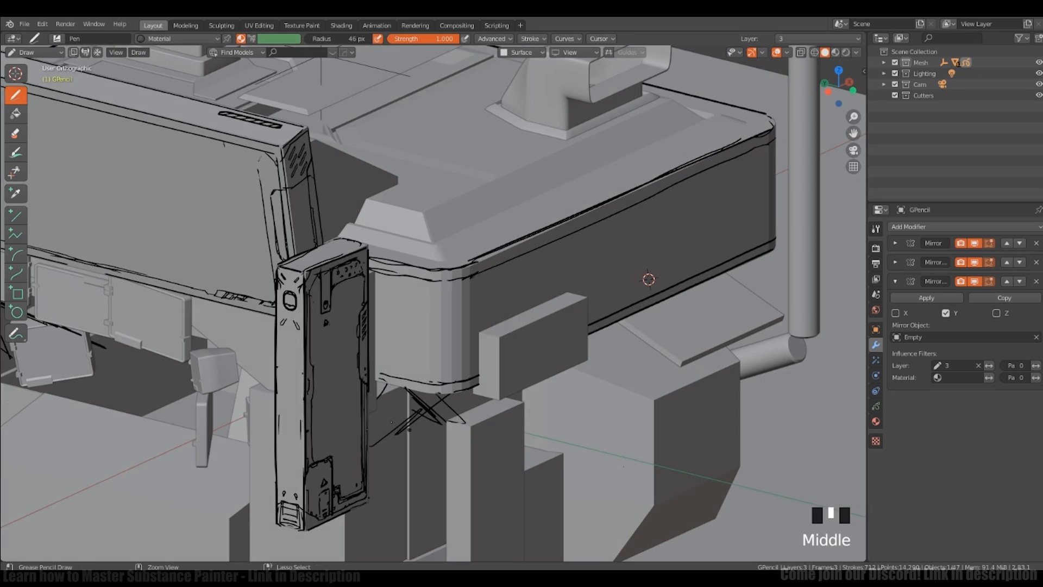
shift+middle_drag(512, 357, 517, 376)
click(398, 302)
shift+middle_drag(397, 303, 413, 296)
drag(421, 287, 414, 292)
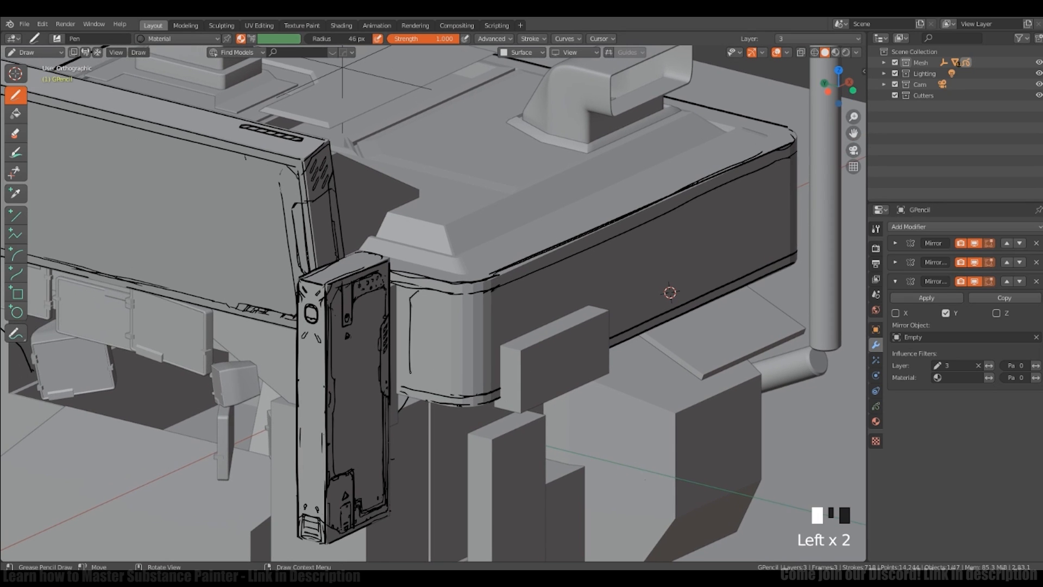
drag(410, 372, 417, 384)
middle_drag(417, 358, 435, 380)
Step: Sketch a small bracket under the side wall's upper edge and a narrow vertical slot near the middle of the wall
drag(413, 315, 456, 327)
shift+middle_drag(456, 327, 446, 315)
drag(446, 308, 446, 323)
middle_drag(447, 315, 423, 248)
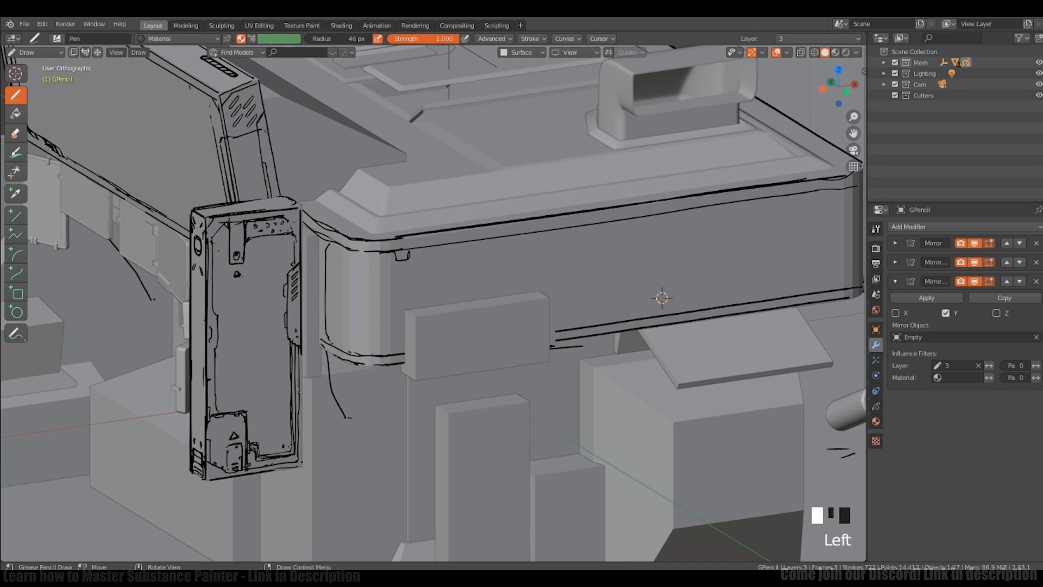
middle_drag(661, 297, 601, 350)
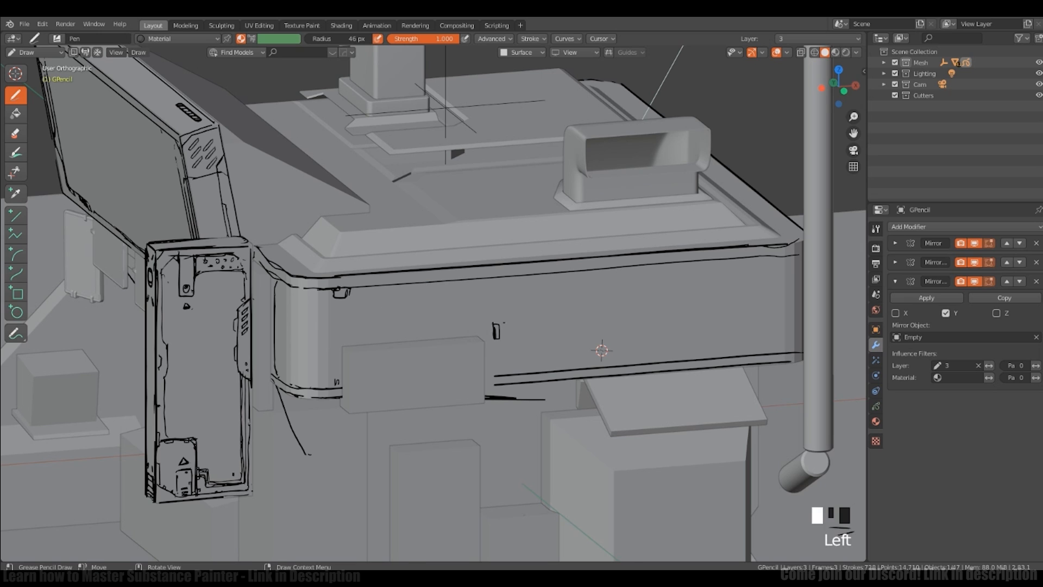
middle_drag(342, 352, 379, 340)
key(ctrl+z)
middle_drag(502, 318, 462, 288)
drag(496, 306, 498, 358)
Step: Sketch a rounded outline with an angled tip around the rectangular block on the roof body's side wall
middle_drag(498, 336, 540, 367)
drag(415, 328, 478, 321)
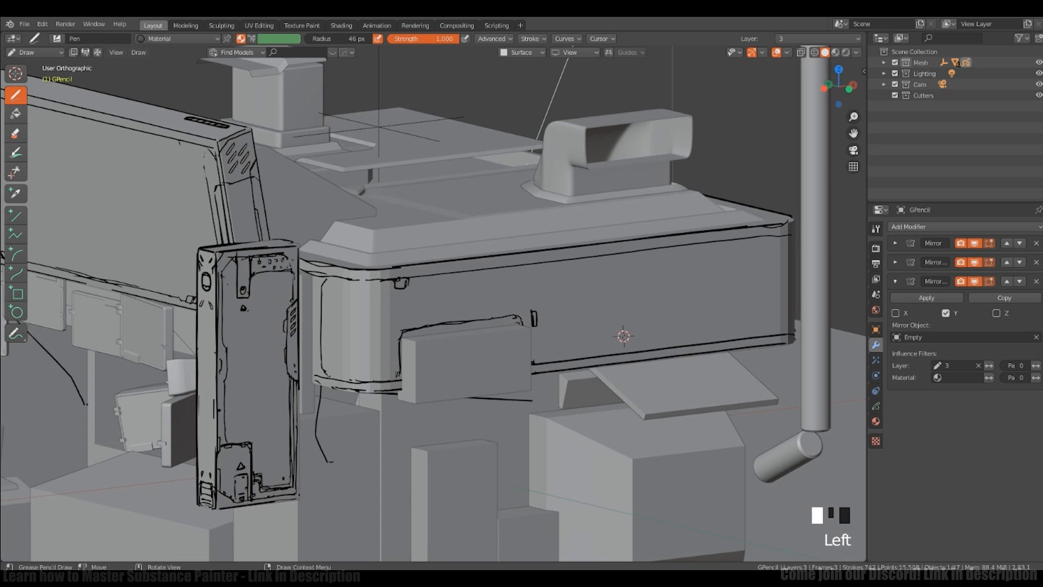
middle_drag(402, 323, 391, 353)
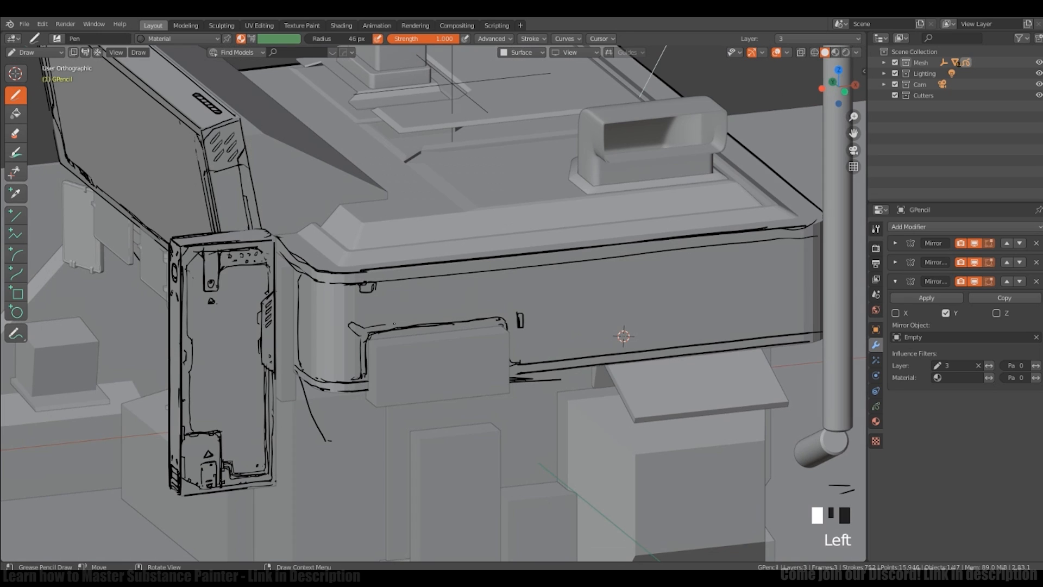
drag(373, 324, 493, 317)
Step: Arrange the small slot strokes in Edit Mode, placing copies as tabs under the side wall's upper edge
mouse_move(493, 317)
shift+middle_down()
mouse_move(438, 338)
mouse_move(442, 326)
shift+middle_up()
shift+middle_drag(443, 326, 453, 331)
key(Tab)
drag(441, 345, 459, 329)
key(g)
click(468, 341)
ctrl+right_drag(467, 340, 462, 317)
key(x)
click(462, 317)
Step: Duplicate a small tab stroke to the side wall's lower rear area and stretch the copy about 3.5 times along X
key(shift+d)
click(673, 359)
key(s)
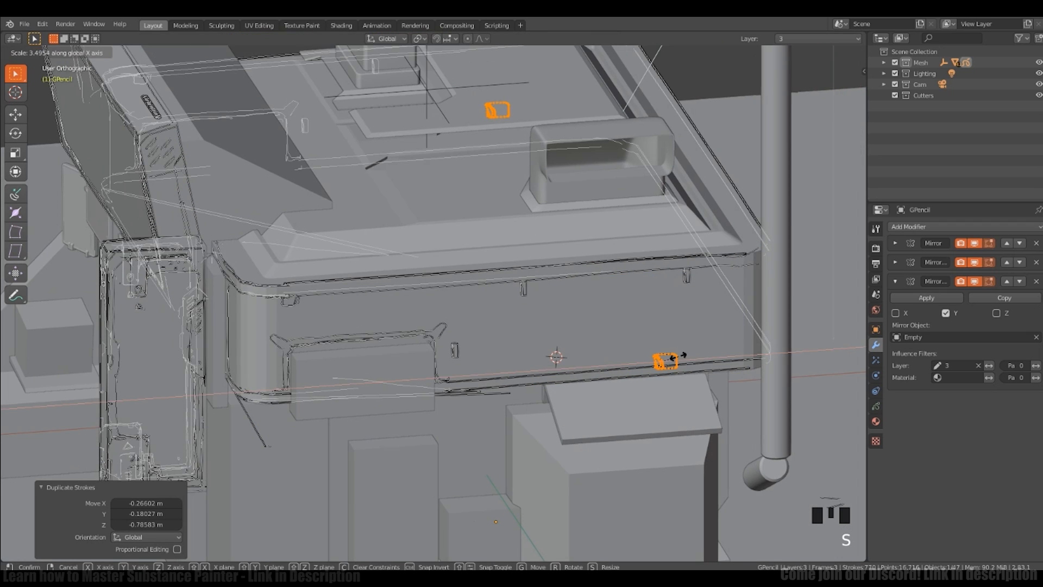
click(679, 356)
key(g)
click(676, 351)
Step: Erase the stretched copy's rough lines and sketch a slanted, hatched vent on the side wall's lower rear edge
middle_drag(689, 343, 709, 340)
key(Tab)
mouse_move(652, 361)
ctrl+mouse_down()
mouse_move(687, 319)
mouse_move(674, 354)
ctrl+mouse_up()
mouse_move(706, 342)
middle_down()
mouse_move(700, 320)
mouse_move(692, 339)
middle_up()
ctrl+drag(700, 334, 687, 340)
alt+middle_drag(687, 340, 668, 326)
drag(628, 351, 679, 346)
drag(643, 341, 637, 350)
drag(652, 341, 647, 348)
Step: Remove the sketched outline around the rectangular block on the side wall
key(Tab)
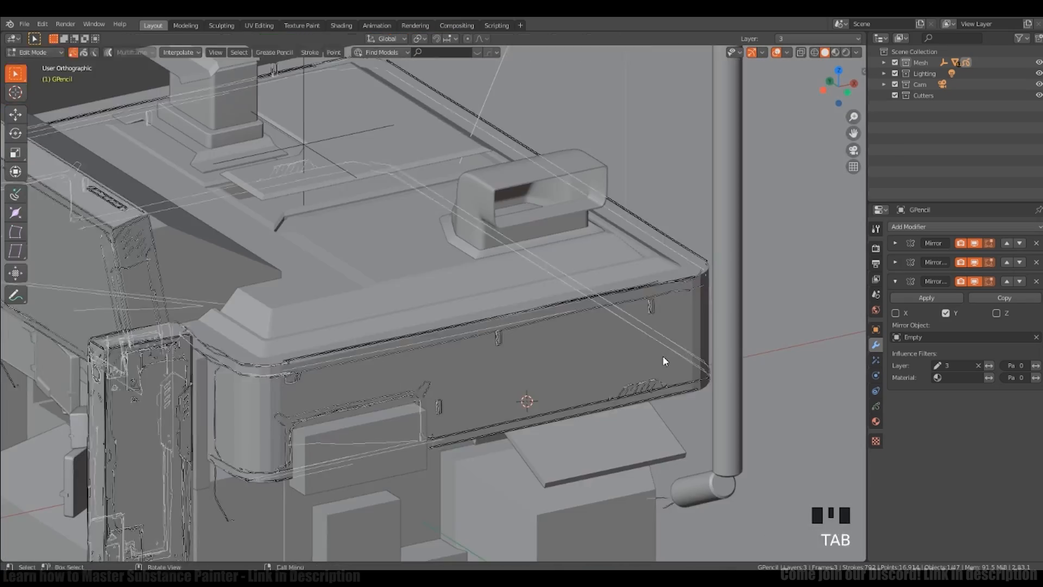
middle_drag(663, 360, 565, 326)
scroll(554, 326, up, 2)
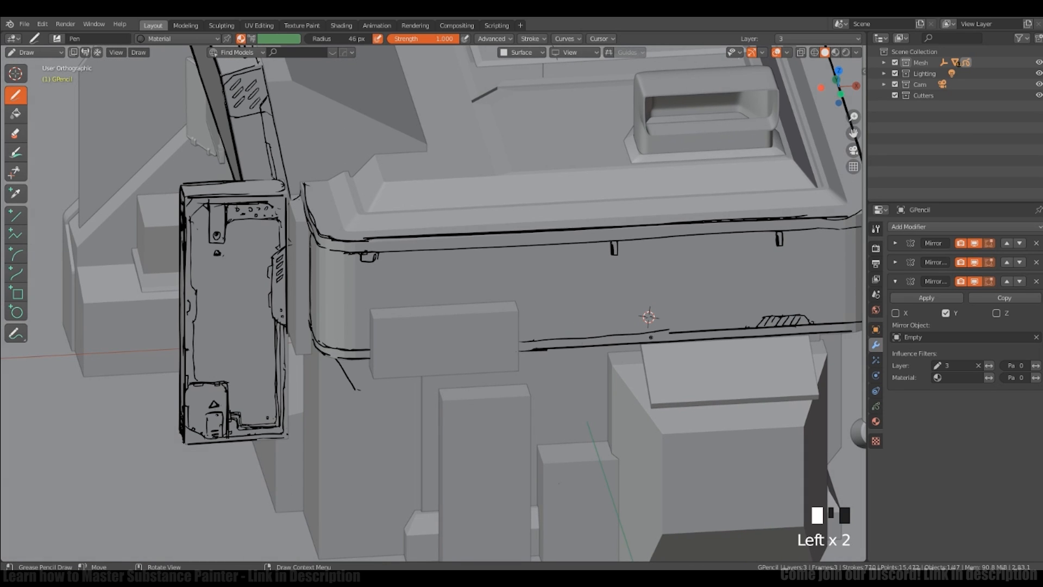
Step: Select the lower edge stroke behind the side block in wireframe front view and move it about 0.815 m along X
mouse_move(651, 337)
middle_down()
mouse_move(750, 332)
mouse_move(652, 326)
middle_up()
ctrl+middle_drag(652, 326, 651, 359)
key(KP_1)
key(Tab)
key(shift+z)
ctrl+right_drag(375, 348, 403, 303)
key(g)
key(x)
click(482, 319)
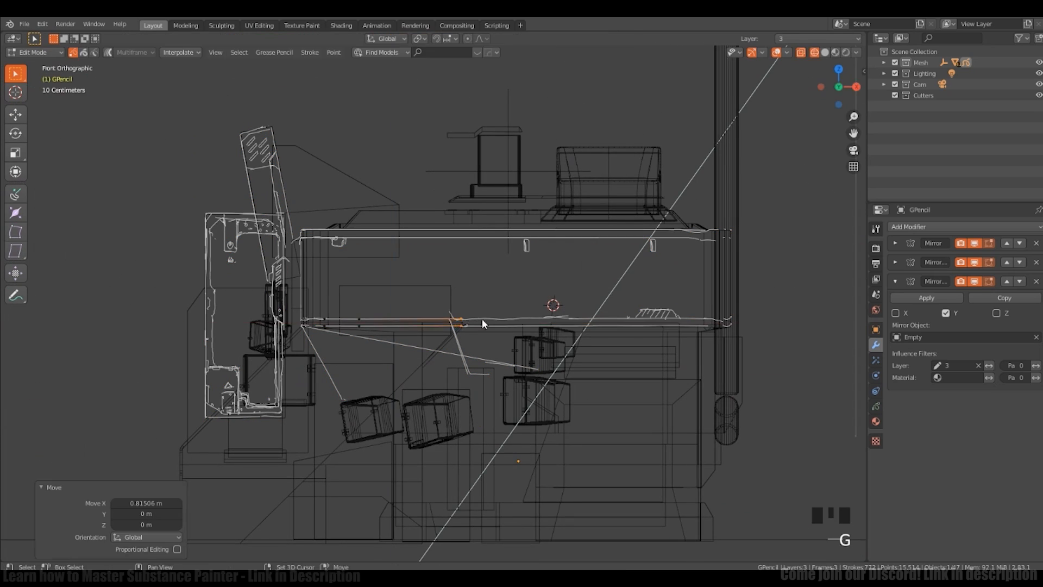
Step: Sketch large chevron stripes on the side wall between the upper tabs, cleaning up stray strokes
key(Tab)
key(shift+z)
middle_drag(482, 324, 457, 347)
mouse_move(456, 348)
ctrl+mouse_down()
mouse_move(438, 368)
mouse_move(312, 370)
ctrl+mouse_up()
mouse_move(312, 370)
middle_down()
mouse_move(565, 328)
mouse_move(776, 272)
middle_up()
key(KP_1)
key(ctrl+z)
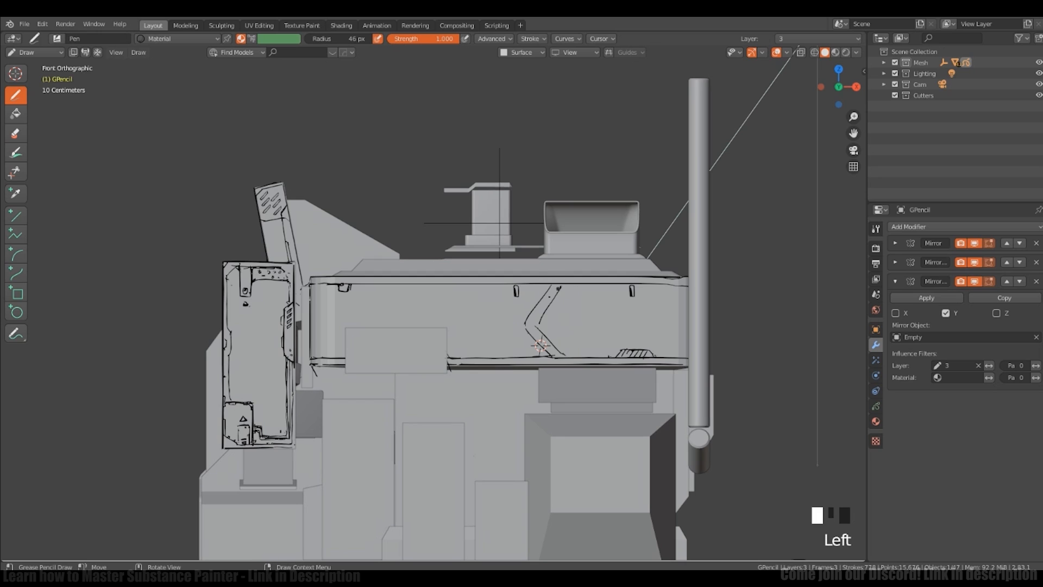
drag(586, 308, 580, 326)
mouse_move(579, 326)
middle_down()
mouse_move(673, 328)
mouse_move(624, 375)
middle_up()
mouse_move(624, 375)
shift+middle_down()
mouse_move(597, 347)
mouse_move(597, 304)
shift+middle_up()
Step: Sketch the roof's inner rim line freehand along the sign side in top view, undoing the stroke along the adjacent edge
middle_drag(597, 304, 565, 326)
key(KP_7)
key(ctrl+z)
key(ctrl+z)
key(ctrl+z)
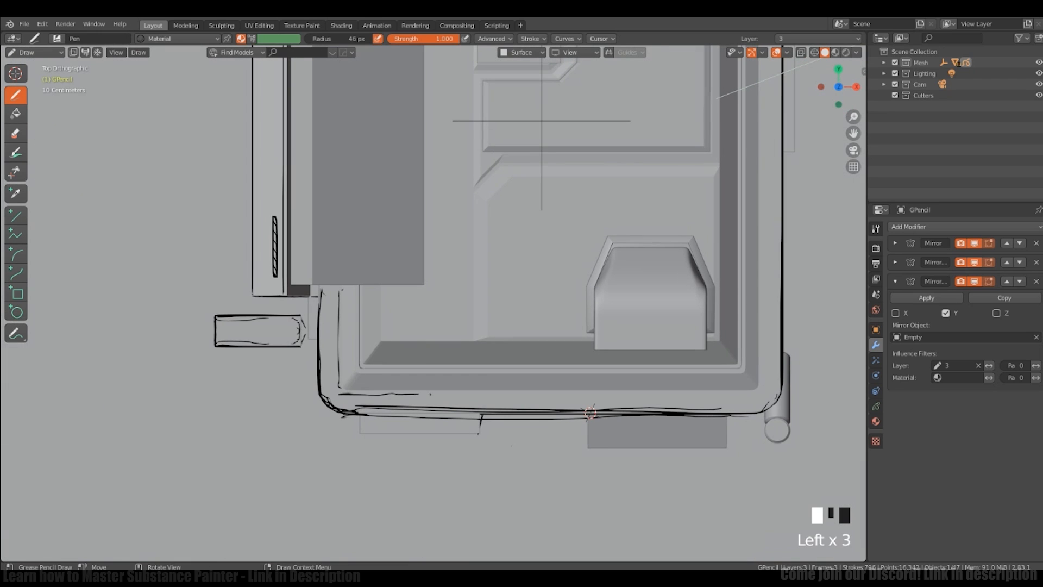
key(ctrl+z)
Step: Trace the roof's first inner rim line along its long straight edges with the Line tool
click(16, 216)
drag(344, 389, 753, 389)
shift+middle_drag(753, 389, 638, 484)
drag(640, 479, 640, 175)
ctrl+middle_drag(640, 174, 565, 237)
shift+middle_drag(565, 237, 637, 241)
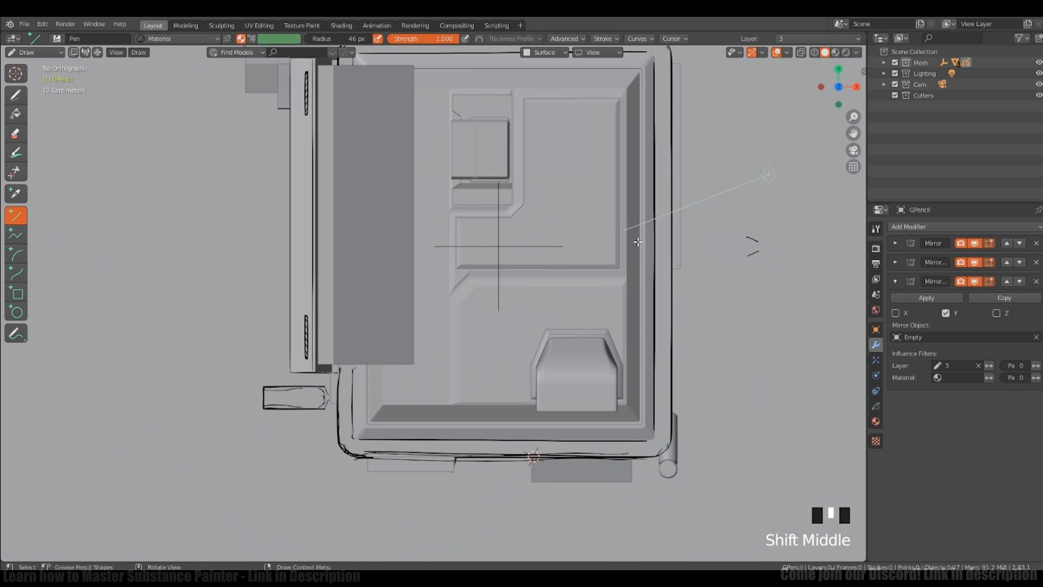
Step: Sketch the rim line's rounded corners freehand and add a second line inside it along the sign side
click(15, 95)
ctrl+middle_drag(498, 402, 498, 377)
mouse_move(498, 378)
shift+middle_down()
mouse_move(538, 326)
mouse_move(529, 304)
shift+middle_up()
ctrl+middle_drag(529, 305, 529, 266)
click(598, 308)
ctrl+middle_drag(598, 308, 579, 340)
shift+middle_drag(579, 340, 582, 337)
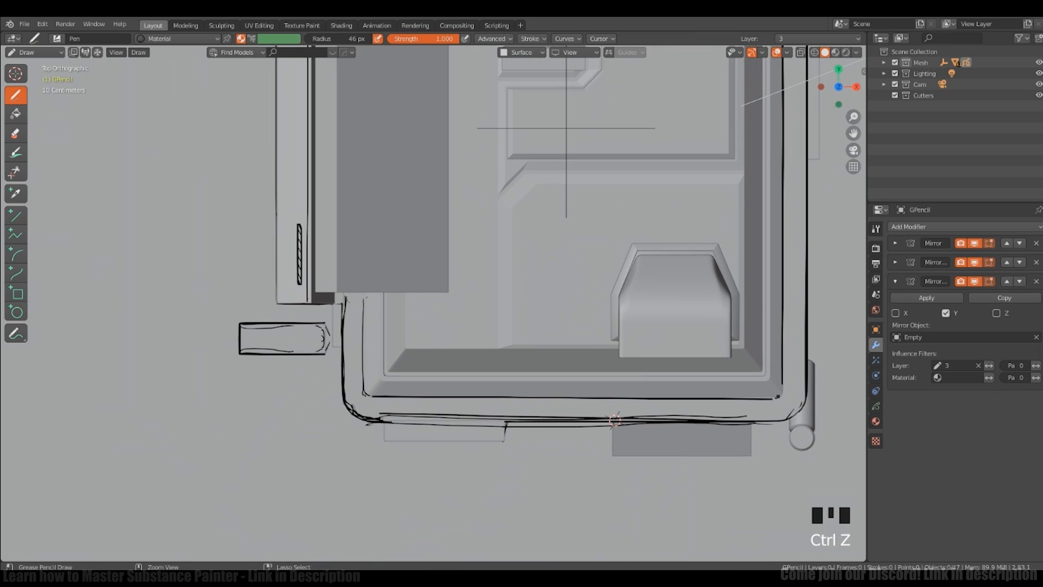
ctrl+middle_drag(380, 320, 376, 301)
shift+middle_drag(375, 302, 365, 318)
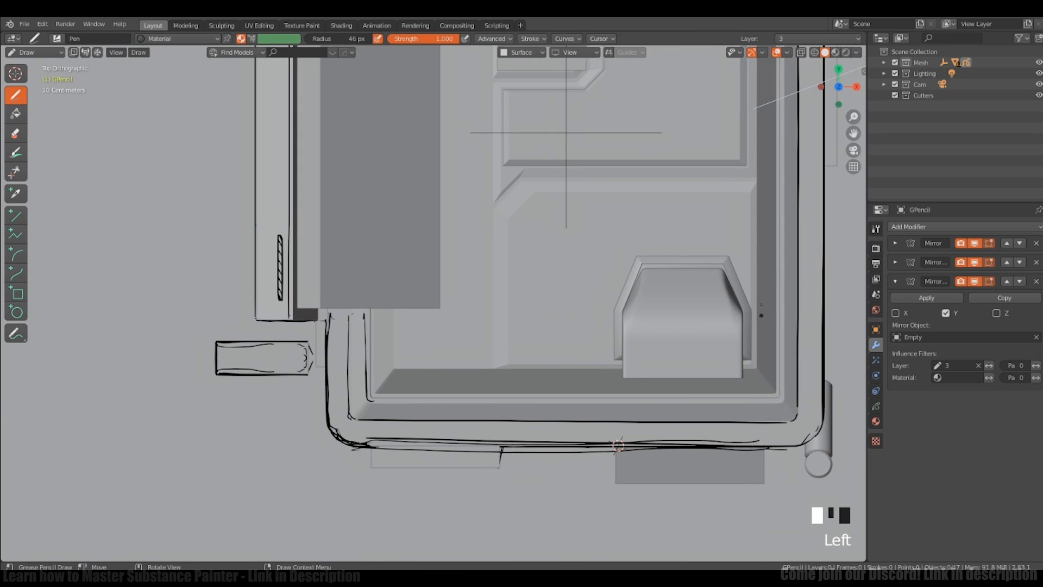
Step: Trace the straight edges of the second inner rim line around the roof with the Line tool
click(16, 216)
drag(374, 399, 445, 397)
shift+middle_drag(717, 405, 642, 419)
drag(644, 417, 705, 418)
mouse_move(705, 417)
shift+middle_down()
mouse_move(633, 462)
mouse_move(633, 503)
shift+middle_up()
ctrl+middle_drag(632, 478, 633, 505)
drag(600, 475, 601, 177)
mouse_move(601, 178)
middle_down()
mouse_move(665, 244)
mouse_move(587, 288)
middle_up()
scroll(647, 231, up, 1)
scroll(587, 288, up, 1)
shift+middle_drag(587, 288, 576, 252)
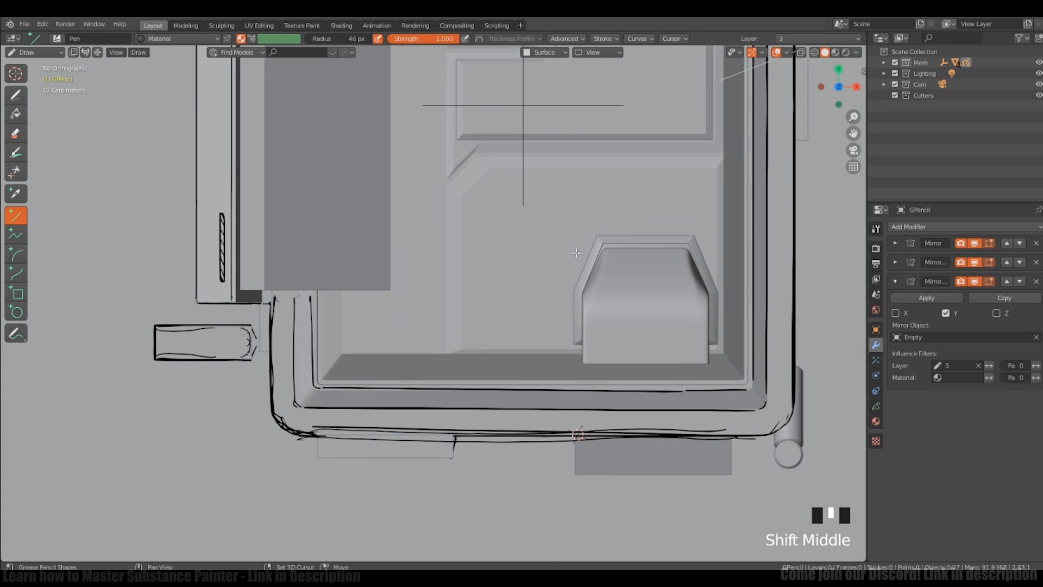
Step: Add straight strokes along the innermost edge of the roof rim with the Line tool
drag(676, 379, 736, 379)
mouse_move(736, 379)
shift+middle_down()
mouse_move(569, 449)
mouse_move(559, 499)
shift+middle_up()
drag(559, 498, 559, 147)
middle_drag(559, 146, 620, 70)
mouse_move(620, 70)
shift+middle_down()
mouse_move(421, 348)
mouse_move(502, 331)
shift+middle_up()
mouse_move(502, 331)
ctrl+middle_down()
mouse_move(502, 371)
mouse_move(423, 353)
ctrl+middle_up()
mouse_move(423, 353)
shift+middle_down()
mouse_move(468, 366)
mouse_move(468, 391)
shift+middle_up()
Step: Switch to freehand drawing and sketch a narrow notched panel detail on the roof rim near the vent
click(16, 95)
mouse_move(535, 424)
ctrl+middle_down()
mouse_move(535, 348)
mouse_move(581, 380)
ctrl+middle_up()
middle_drag(581, 380, 682, 319)
middle_drag(574, 446, 588, 396)
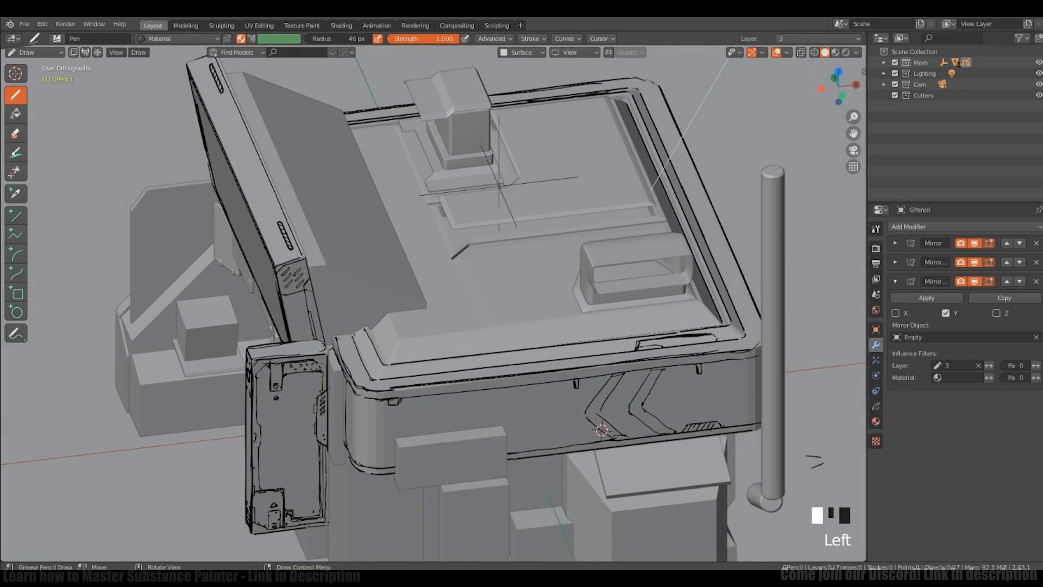
Step: Sketch a small clip detail on the roof rim near the sign-side corner and a stepped line along the rim
middle_drag(521, 293, 489, 326)
ctrl+middle_drag(489, 326, 489, 391)
shift+middle_drag(489, 391, 511, 402)
ctrl+middle_drag(511, 402, 510, 326)
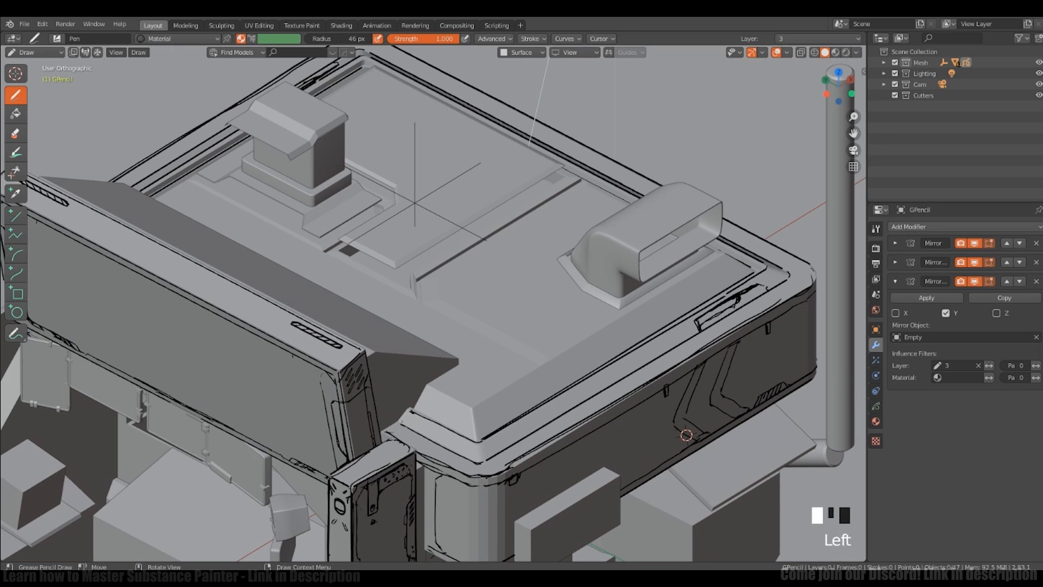
middle_drag(480, 430, 381, 456)
drag(314, 363, 320, 388)
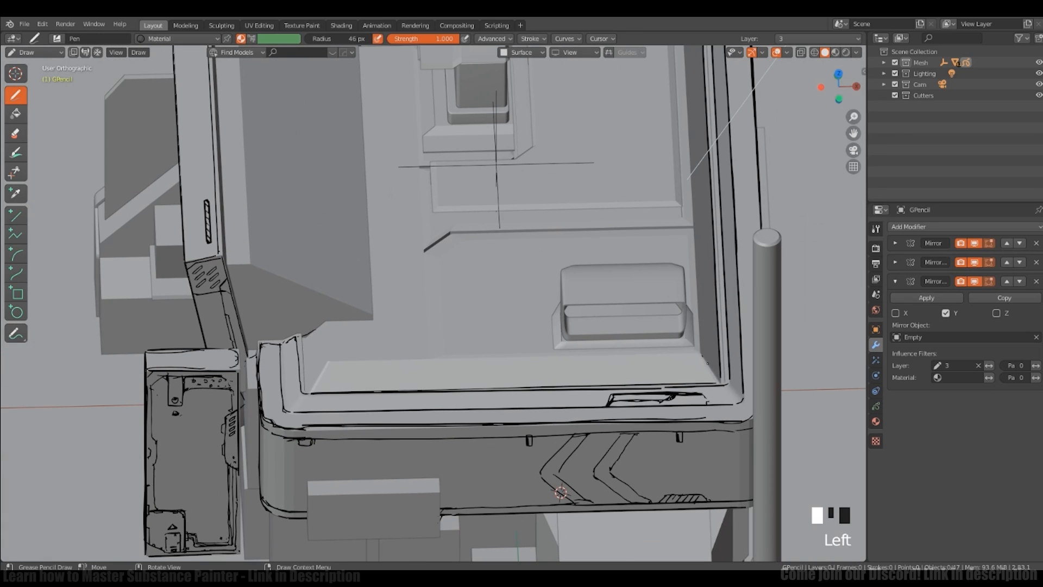
middle_drag(321, 388, 380, 364)
drag(313, 410, 317, 434)
middle_drag(317, 434, 343, 424)
drag(385, 413, 391, 420)
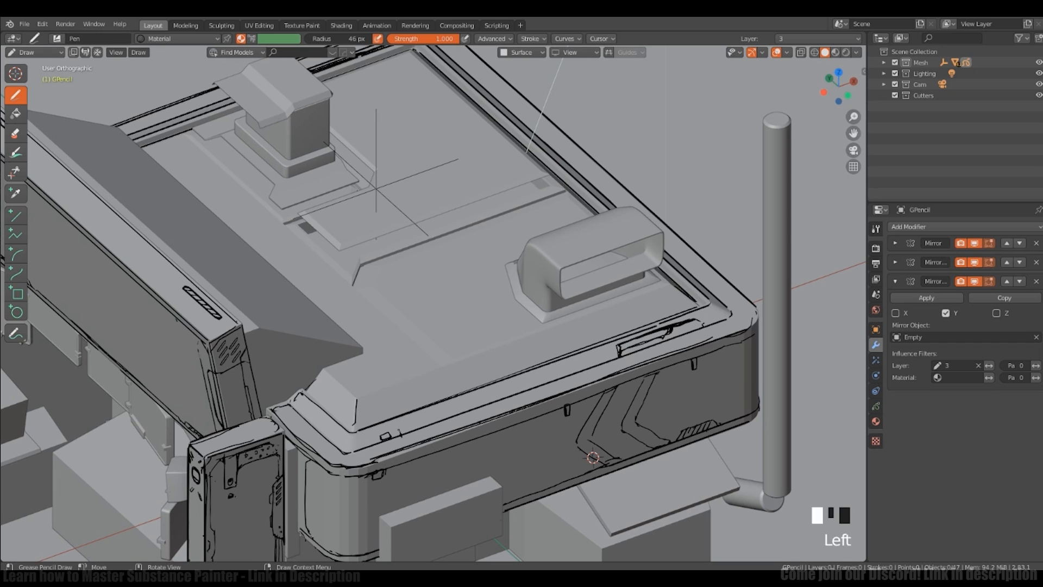
ctrl+middle_drag(395, 435, 395, 473)
mouse_move(396, 472)
middle_down()
mouse_move(380, 462)
mouse_move(380, 413)
middle_up()
drag(363, 406, 380, 400)
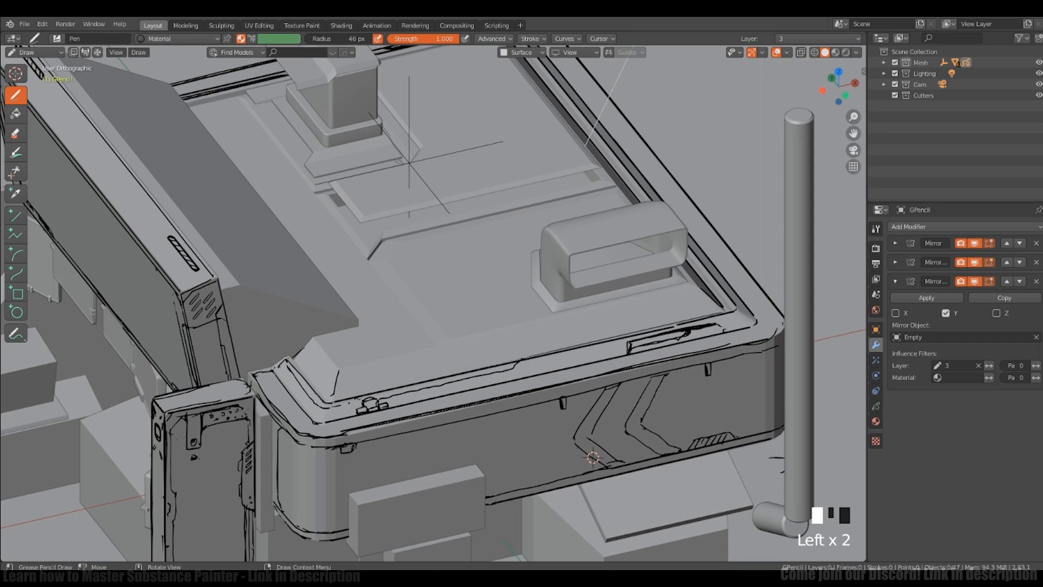
Step: Outline the sloped edge of the raised roof section freehand, from the sign-side corner towards the vent
mouse_move(483, 337)
middle_down()
mouse_move(582, 303)
mouse_move(478, 353)
middle_up()
mouse_move(375, 396)
shift+middle_down()
mouse_move(327, 438)
mouse_move(277, 450)
mouse_move(357, 293)
shift+middle_up()
mouse_move(357, 293)
mouse_down()
mouse_move(403, 362)
mouse_move(419, 357)
mouse_up()
mouse_move(420, 357)
middle_down()
mouse_move(448, 349)
mouse_move(434, 413)
middle_up()
mouse_move(435, 413)
ctrl+middle_down()
mouse_move(455, 332)
mouse_move(451, 271)
ctrl+middle_up()
ctrl+drag(358, 313, 288, 185)
shift+middle_drag(525, 419, 522, 375)
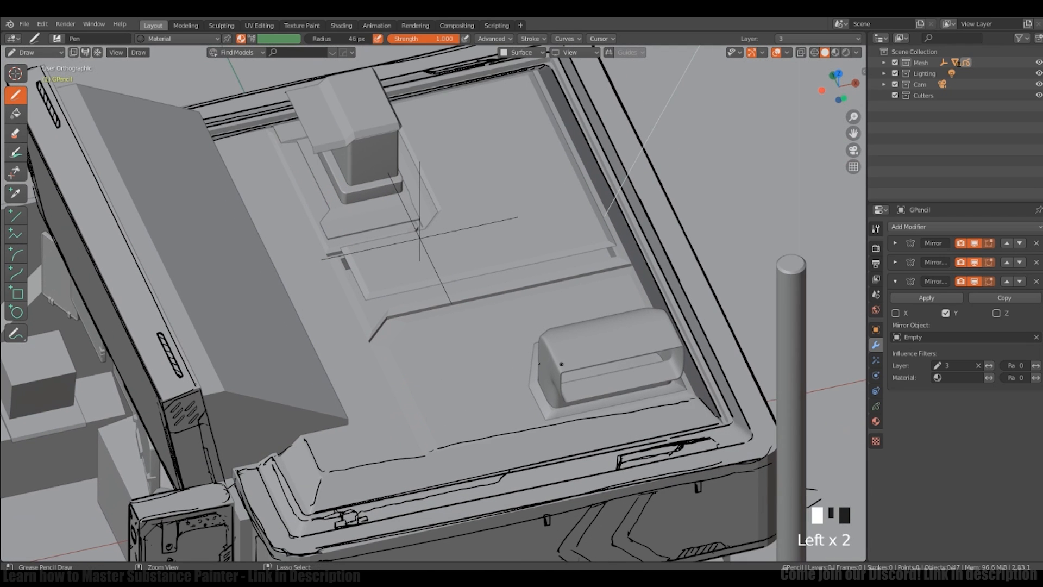
drag(441, 451, 678, 401)
middle_drag(678, 401, 554, 375)
Step: Add short freehand detail strokes around the raised roof section and rim, working from the vent side
mouse_move(489, 348)
shift+middle_down()
mouse_move(533, 370)
mouse_move(584, 363)
shift+middle_up()
ctrl+click(584, 362)
middle_drag(584, 434, 587, 353)
drag(585, 352, 596, 378)
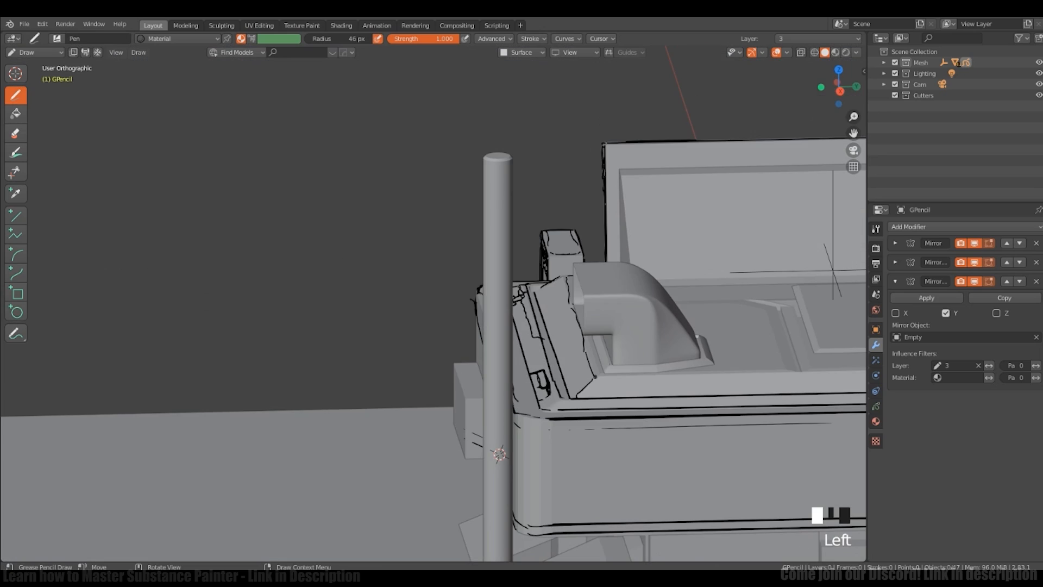
mouse_move(380, 375)
middle_down()
mouse_move(581, 449)
mouse_move(576, 380)
middle_up()
ctrl+middle_drag(576, 380, 576, 336)
middle_drag(576, 337, 608, 413)
mouse_move(608, 413)
ctrl+middle_down()
mouse_move(601, 380)
mouse_move(617, 321)
mouse_move(559, 269)
mouse_move(567, 298)
mouse_move(669, 265)
mouse_move(625, 299)
mouse_move(597, 301)
mouse_move(670, 293)
mouse_move(530, 326)
mouse_move(538, 388)
mouse_move(625, 347)
ctrl+middle_up()
mouse_move(625, 348)
ctrl+middle_down()
mouse_move(625, 413)
mouse_move(628, 348)
ctrl+middle_up()
mouse_move(629, 348)
shift+middle_down()
mouse_move(628, 391)
mouse_move(589, 418)
shift+middle_up()
drag(437, 434, 431, 466)
ctrl+middle_drag(433, 413, 434, 451)
mouse_move(433, 451)
middle_down()
mouse_move(508, 405)
mouse_move(409, 424)
mouse_move(369, 419)
mouse_move(364, 434)
middle_up()
drag(466, 429, 467, 450)
drag(467, 450, 467, 473)
Step: Leave Draw Mode, clear the selection and return to Object Mode to inspect the sketch from the sign side
key(ctrl+Tab)
click(479, 437)
mouse_move(486, 421)
middle_down()
mouse_move(601, 400)
mouse_move(601, 363)
middle_up()
middle_drag(321, 471, 318, 477)
middle_drag(311, 479, 308, 491)
key(alt+a)
middle_drag(666, 451, 599, 469)
key(Tab)
key(Tab)
click(608, 474)
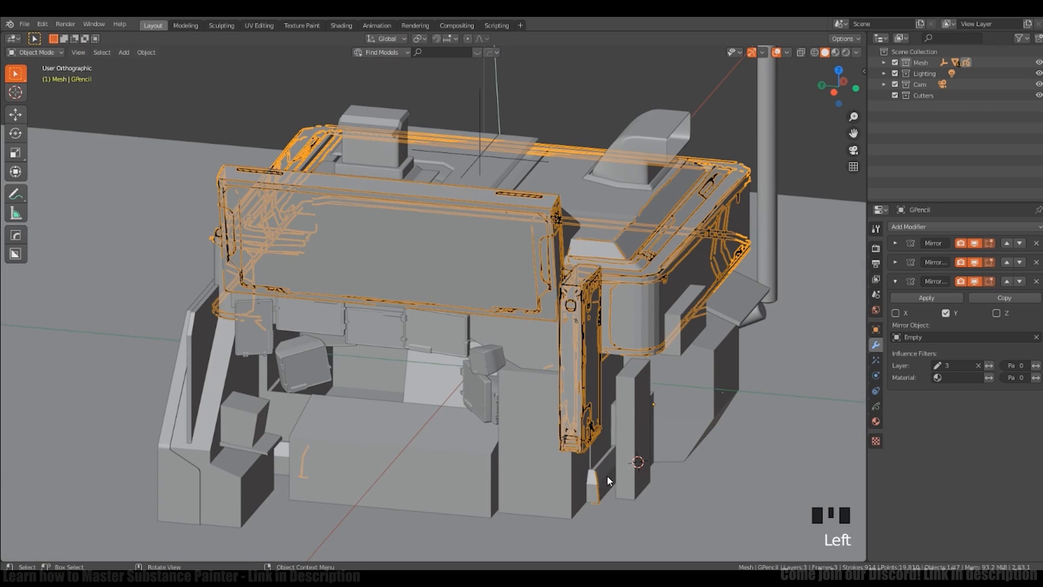
Step: Select the Grease Pencil object in Object Mode and add layer 4 to its layers
key(ctrl+Tab)
ctrl+drag(607, 464, 597, 492)
key(ctrl+Tab)
mouse_move(604, 434)
ctrl+middle_down()
mouse_move(604, 465)
mouse_move(666, 464)
mouse_move(608, 468)
mouse_move(625, 380)
ctrl+middle_up()
click(606, 467)
shift+middle_drag(624, 380, 554, 369)
click(546, 364)
mouse_move(634, 358)
shift+middle_down()
mouse_move(614, 373)
mouse_move(613, 354)
shift+middle_up()
click(918, 226)
click(861, 274)
shift+middle_drag(826, 293, 824, 269)
click(875, 406)
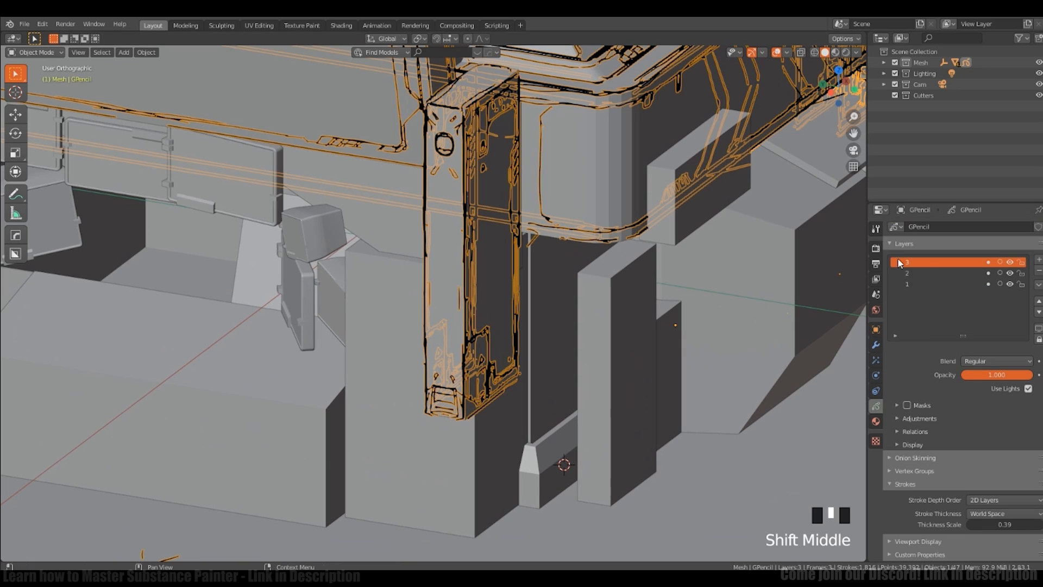
click(959, 229)
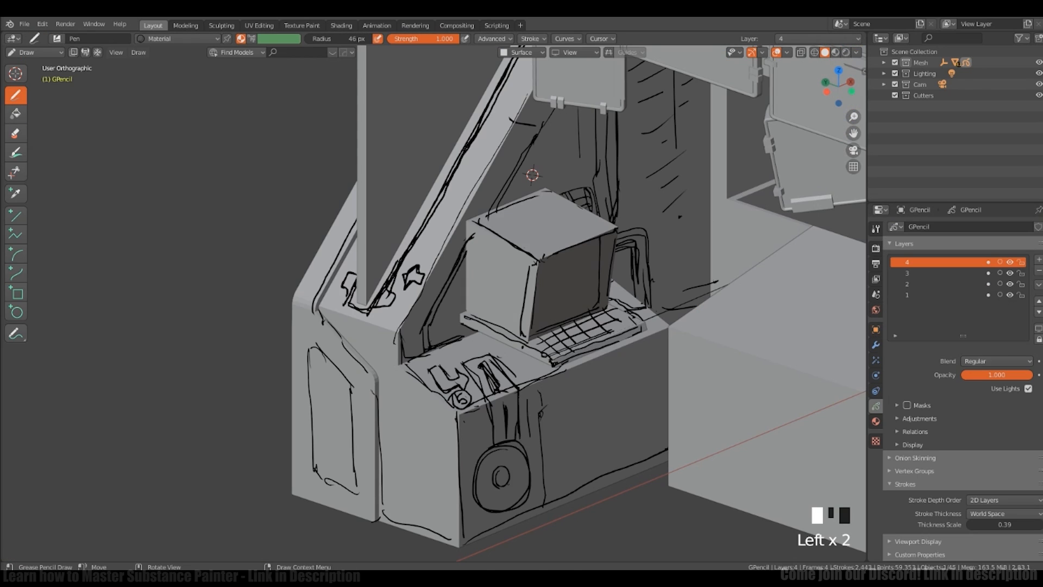
Step: Sketch two round speakers on the side console's front face and add line details to the tall cabinet
middle_drag(544, 380, 609, 435)
drag(611, 441, 595, 484)
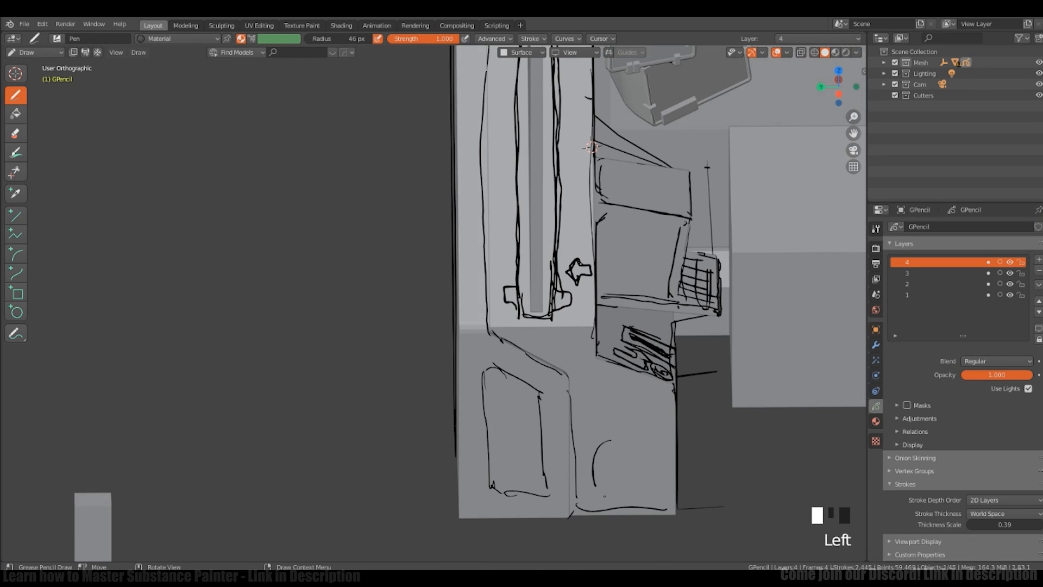
mouse_move(543, 380)
middle_down()
mouse_move(544, 391)
mouse_move(489, 402)
middle_up()
mouse_move(481, 434)
ctrl+mouse_down()
mouse_move(495, 399)
mouse_move(473, 396)
ctrl+mouse_up()
mouse_move(543, 337)
ctrl+middle_down()
mouse_move(544, 315)
mouse_move(586, 347)
mouse_move(612, 344)
mouse_move(538, 432)
ctrl+middle_up()
middle_drag(638, 330, 665, 321)
key(ctrl+z)
drag(664, 318, 745, 325)
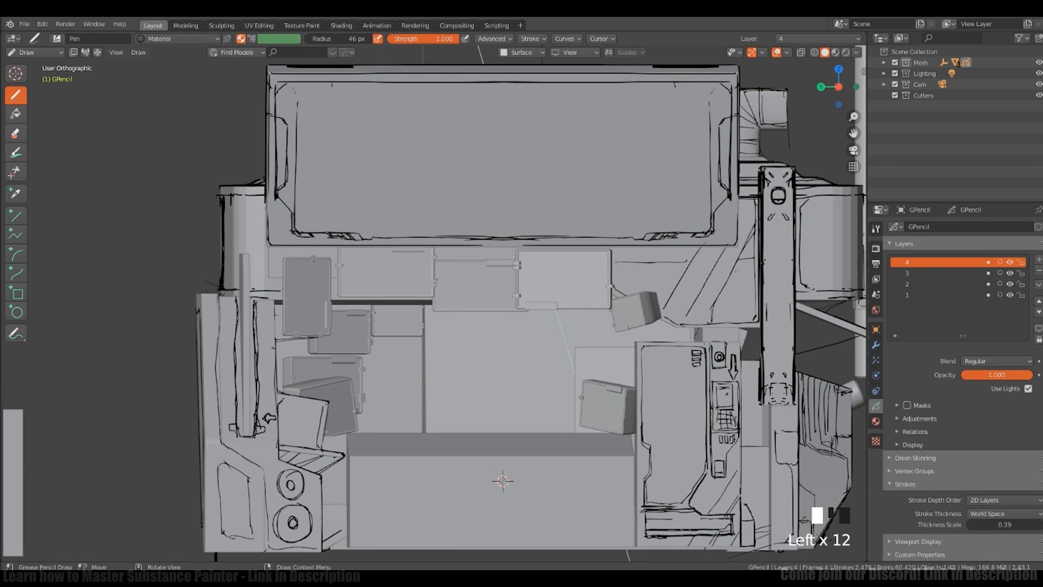
Step: Sketch the front counter's edge and front divider lines, plus a strip of eight circles on its top
middle_drag(521, 305, 533, 326)
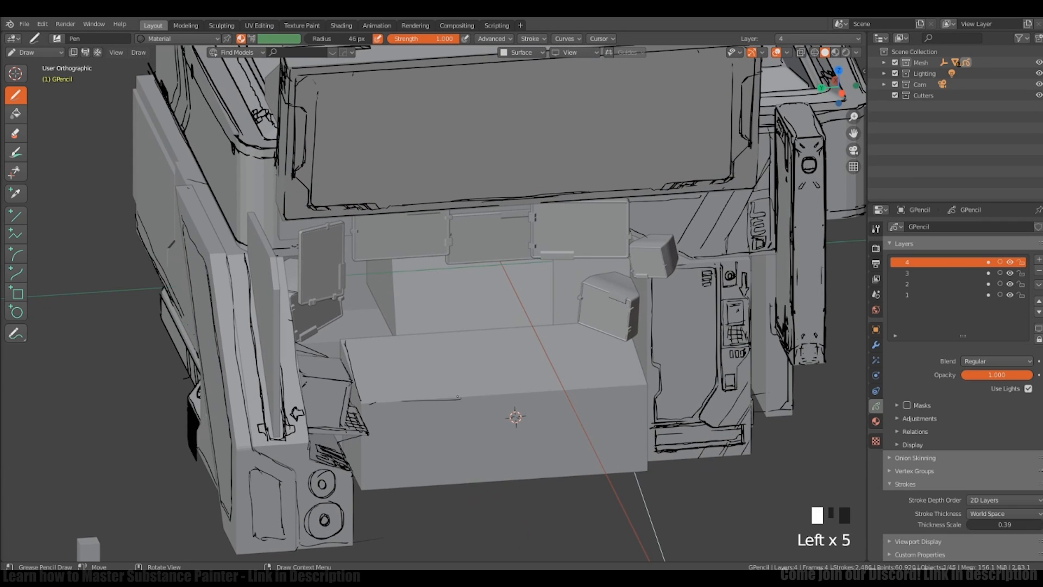
drag(457, 396, 459, 397)
middle_drag(459, 397, 515, 371)
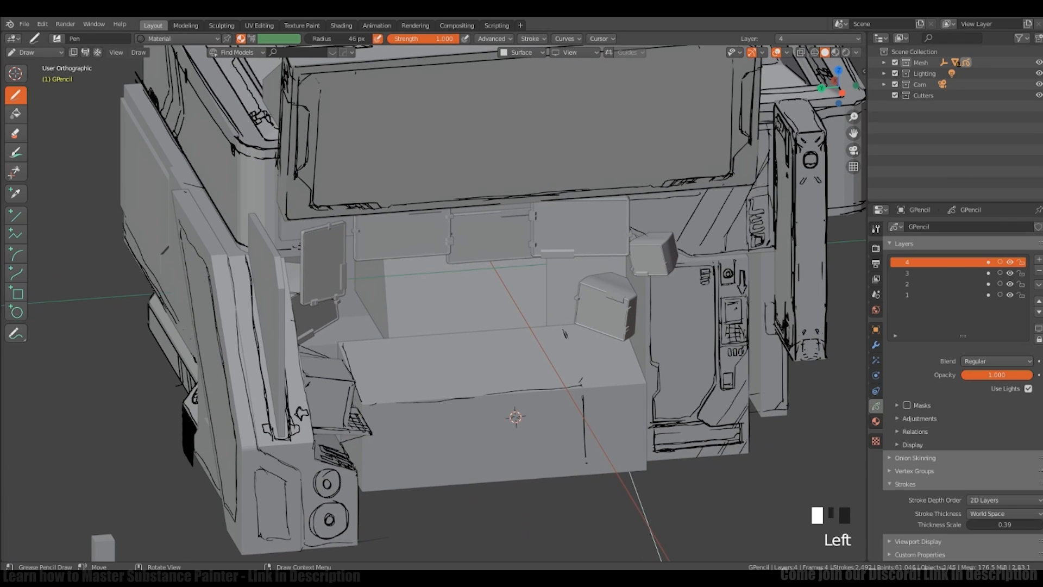
drag(586, 462, 586, 463)
middle_drag(409, 299, 381, 306)
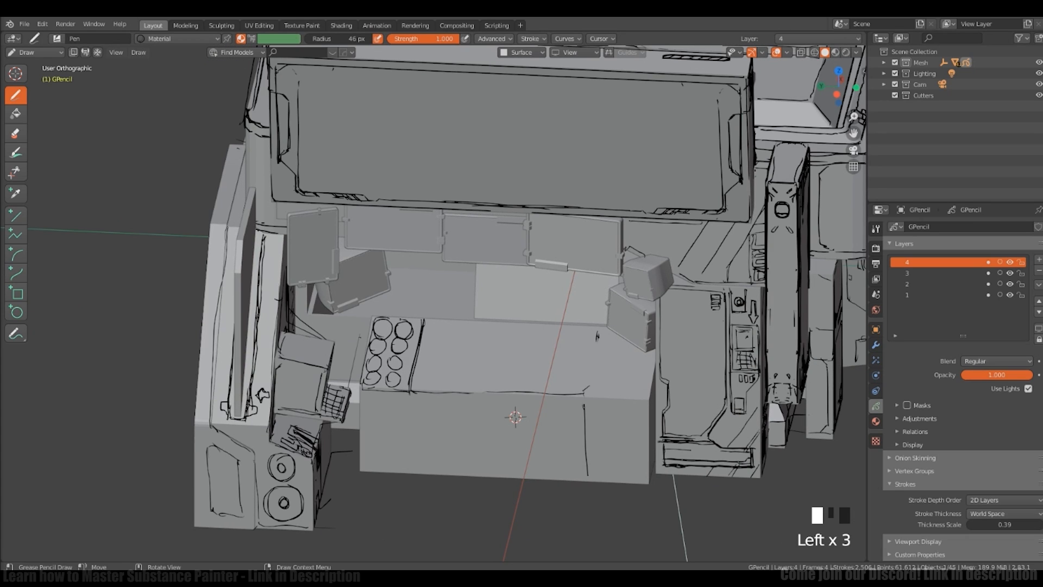
Step: Outline panels on the front counter's top and front faces, adding a grid pattern to one front panel
middle_drag(423, 320, 449, 326)
drag(400, 328, 491, 324)
shift+middle_drag(515, 417, 493, 412)
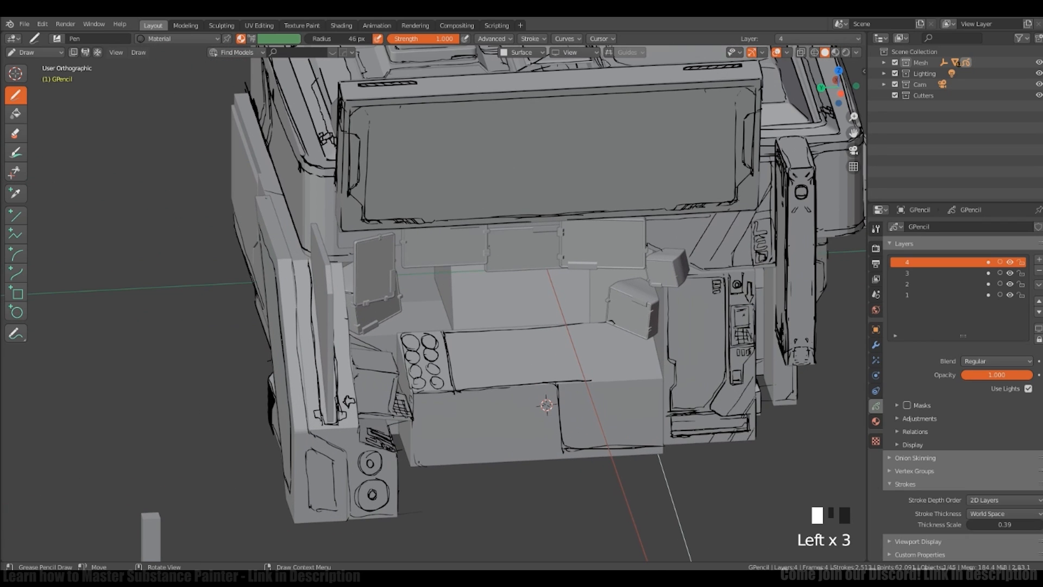
drag(39, 82, 117, 101)
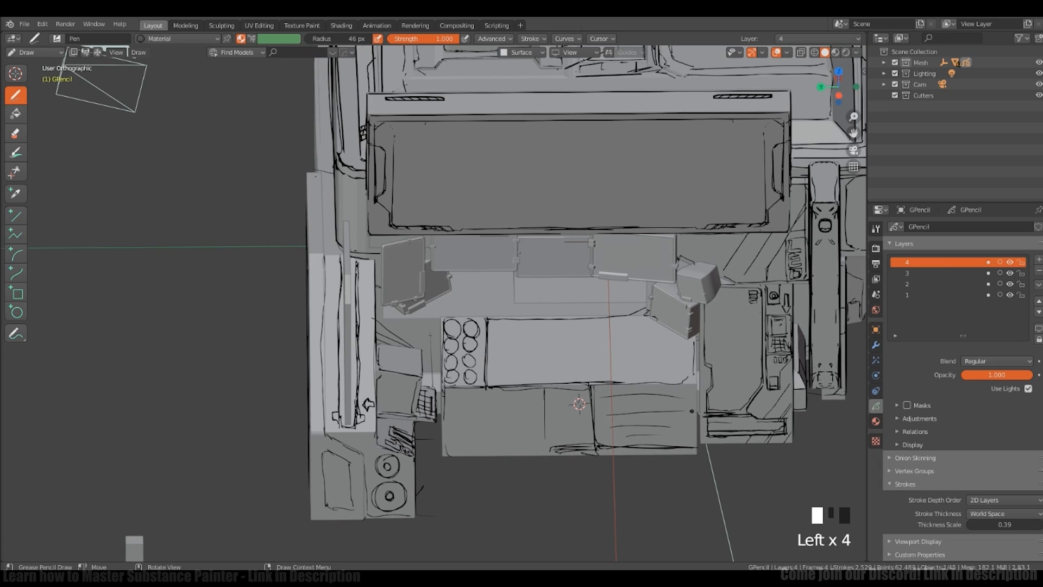
middle_drag(598, 358, 627, 340)
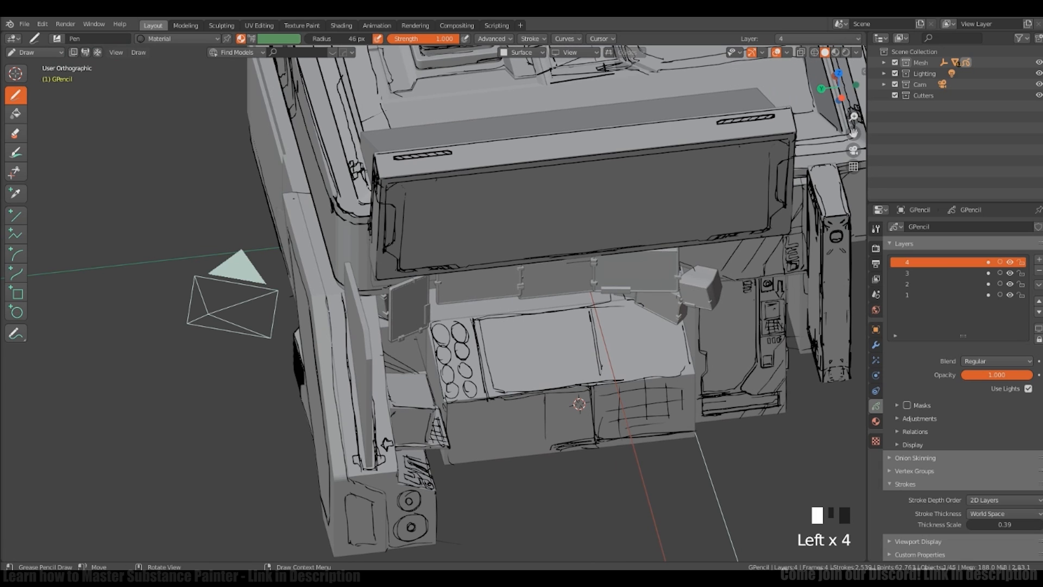
drag(600, 373, 605, 383)
drag(594, 315, 591, 305)
Step: Add freehand strokes along the lower edge of the front counter
mouse_move(602, 348)
middle_down()
mouse_move(597, 294)
mouse_move(489, 299)
mouse_move(609, 359)
mouse_move(603, 326)
middle_up()
scroll(598, 293, down, 2)
ctrl+middle_drag(603, 326, 598, 256)
shift+middle_drag(543, 347, 565, 294)
middle_drag(489, 348, 464, 357)
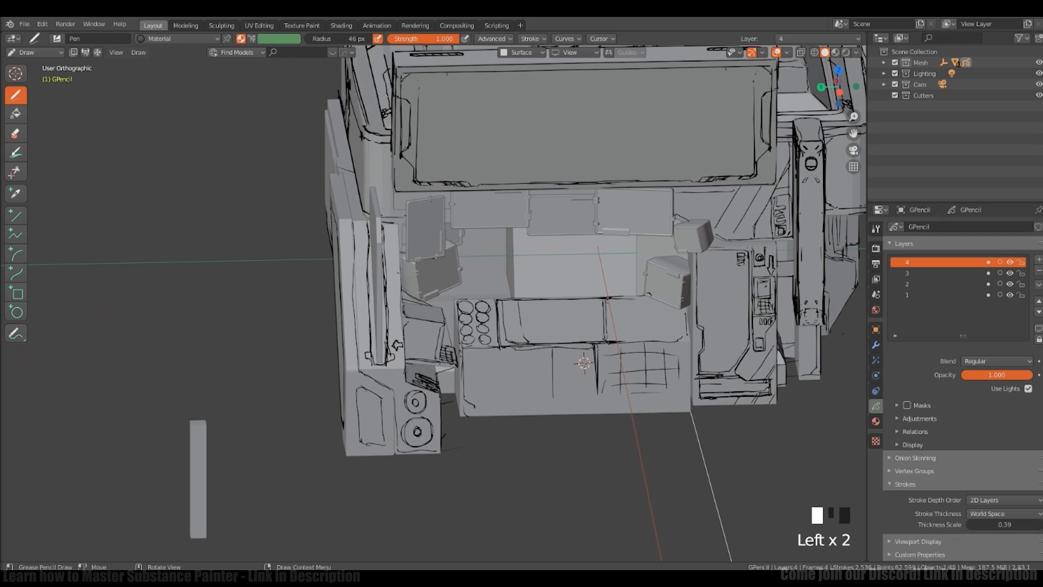
drag(502, 404, 590, 401)
drag(587, 403, 593, 413)
shift+middle_drag(608, 420, 561, 400)
Step: Set the brush radius to 66 px and sketch a notched base strip along the bottom of the front counter
key(x)
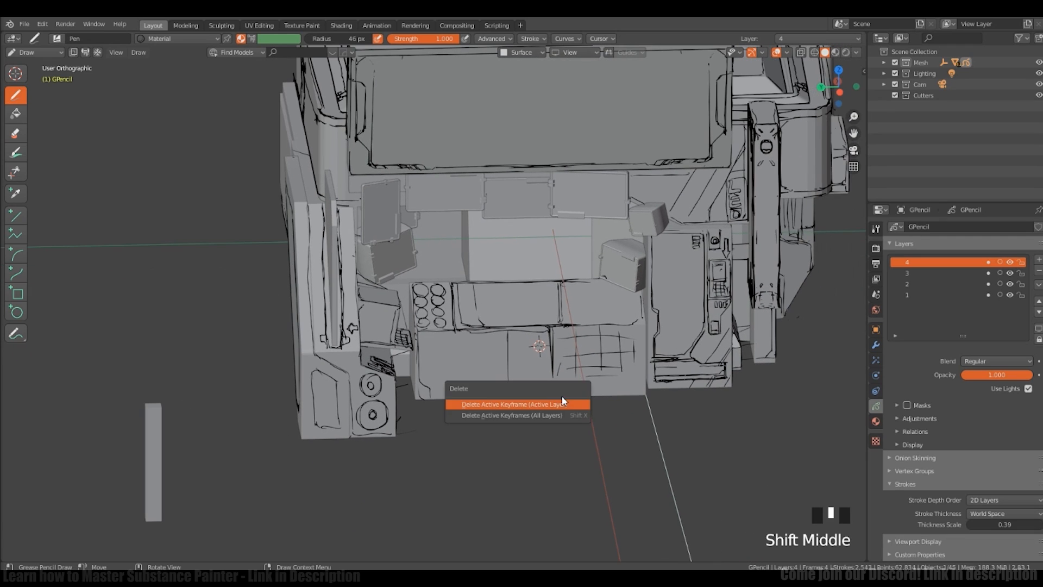
shift+middle_drag(605, 373, 603, 396)
key(f)
click(613, 396)
drag(547, 415, 602, 414)
shift+middle_drag(534, 366, 525, 380)
drag(420, 415, 535, 412)
drag(538, 411, 630, 407)
middle_drag(543, 380, 547, 386)
drag(430, 376, 423, 382)
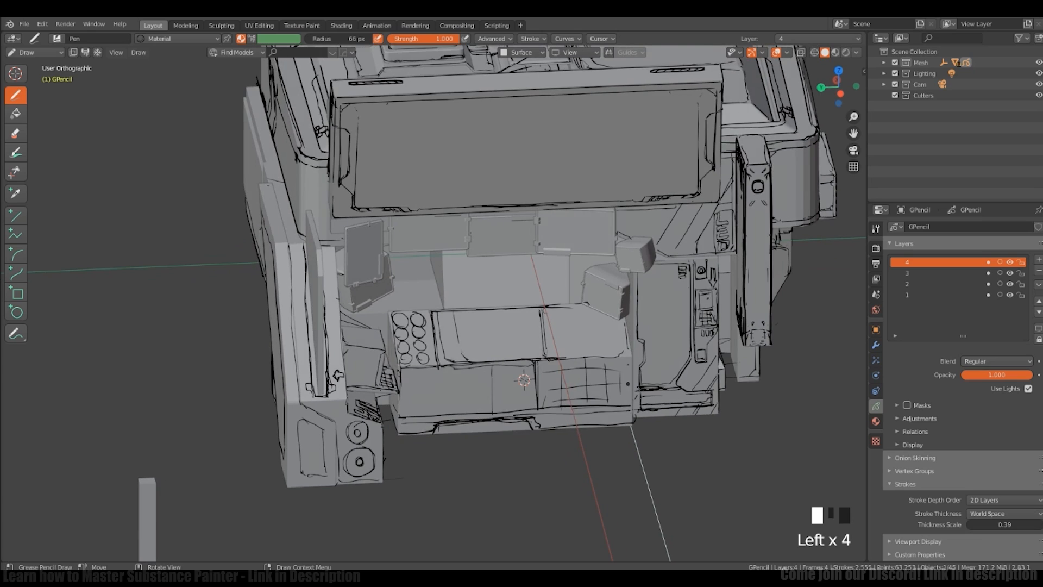
Step: Sketch a panel outline on the rear wall below the roof body and place the 3D cursor on that wall
ctrl+middle_drag(628, 383, 625, 429)
shift+middle_drag(608, 381, 579, 418)
middle_drag(679, 391, 560, 388)
ctrl+middle_drag(592, 380, 592, 397)
middle_drag(679, 391, 559, 383)
mouse_move(576, 375)
shift+middle_down()
mouse_move(599, 391)
mouse_move(575, 380)
shift+middle_up()
shift+middle_drag(576, 391, 623, 358)
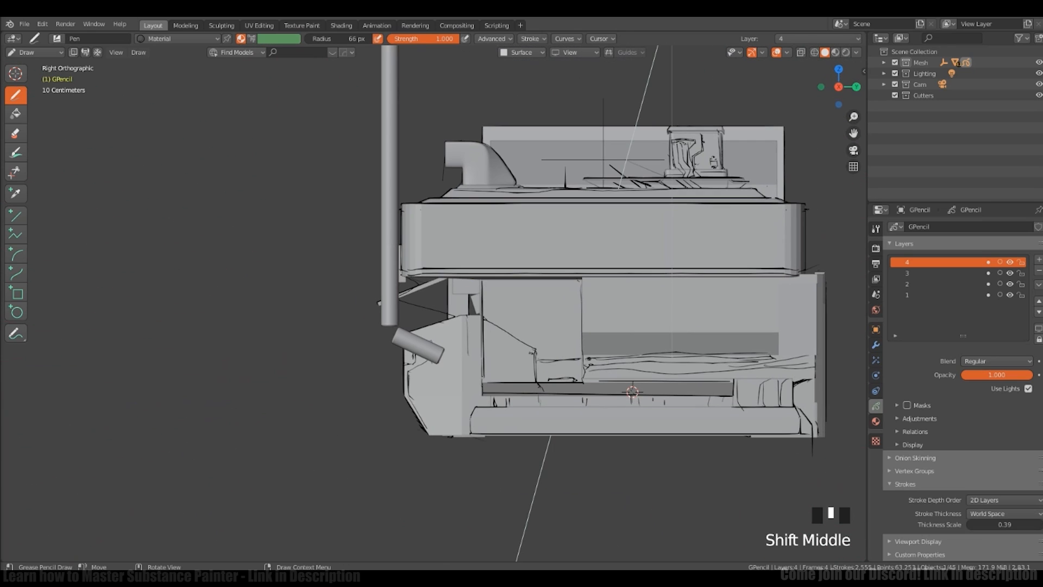
drag(482, 316, 535, 353)
middle_drag(535, 348, 589, 364)
mouse_move(565, 359)
shift+middle_down()
mouse_move(535, 348)
mouse_move(535, 305)
shift+middle_up()
shift+right_click(535, 348)
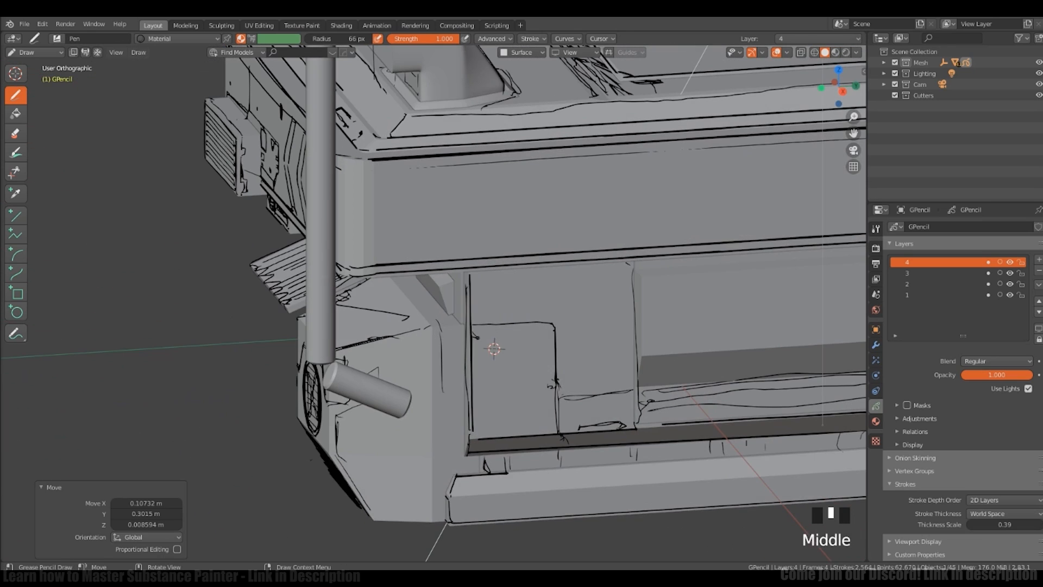
Step: Sketch a framed door panel, pipes and small control boxes on the rear wall, undoing unwanted strokes
drag(550, 326, 552, 391)
shift+middle_drag(613, 340, 519, 365)
key(ctrl+z)
key(ctrl+z)
key(ctrl+z)
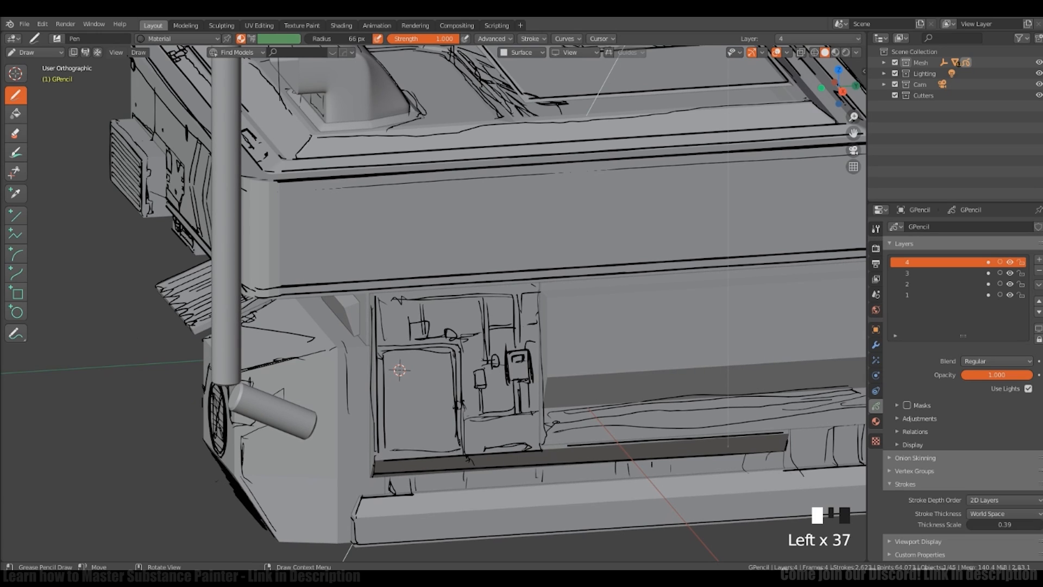
mouse_move(427, 380)
middle_down()
mouse_move(543, 369)
mouse_move(424, 358)
middle_up()
mouse_move(413, 331)
mouse_down()
mouse_move(421, 380)
mouse_move(435, 386)
mouse_up()
middle_drag(381, 348, 501, 331)
ctrl+middle_drag(502, 331, 501, 391)
middle_drag(501, 391, 548, 343)
mouse_move(549, 342)
middle_down()
mouse_move(560, 345)
mouse_move(536, 334)
middle_up()
ctrl+middle_drag(536, 334, 535, 345)
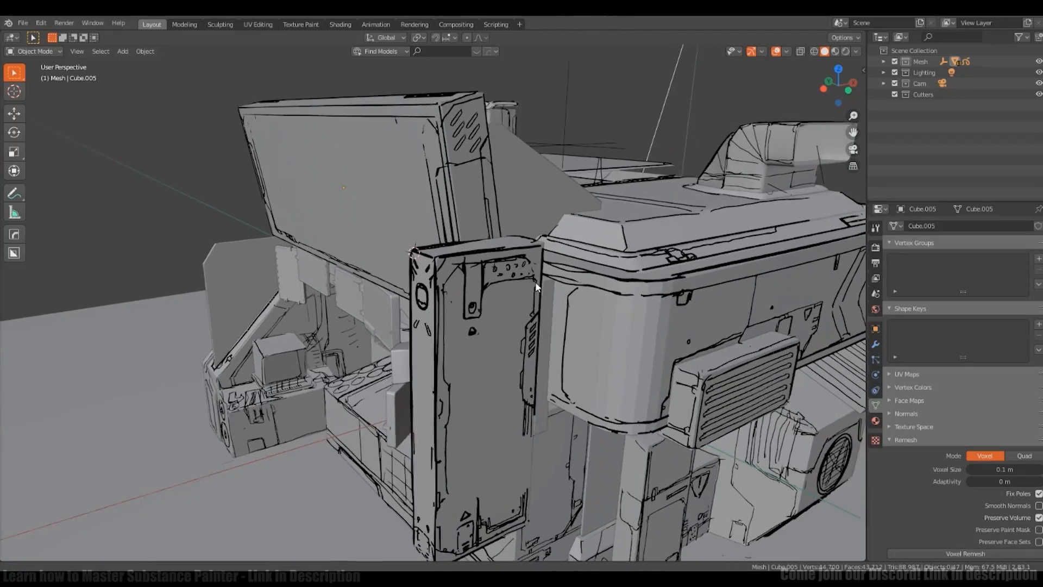
Step: Try to extrude the end face of the large sign block inward
shift+middle_drag(537, 287, 667, 279)
key(alt+Tab)
scroll(632, 224, down, 2)
right_drag(694, 225, 1042, 155)
scroll(468, 275, up, 2)
middle_drag(469, 275, 515, 301)
click(488, 309)
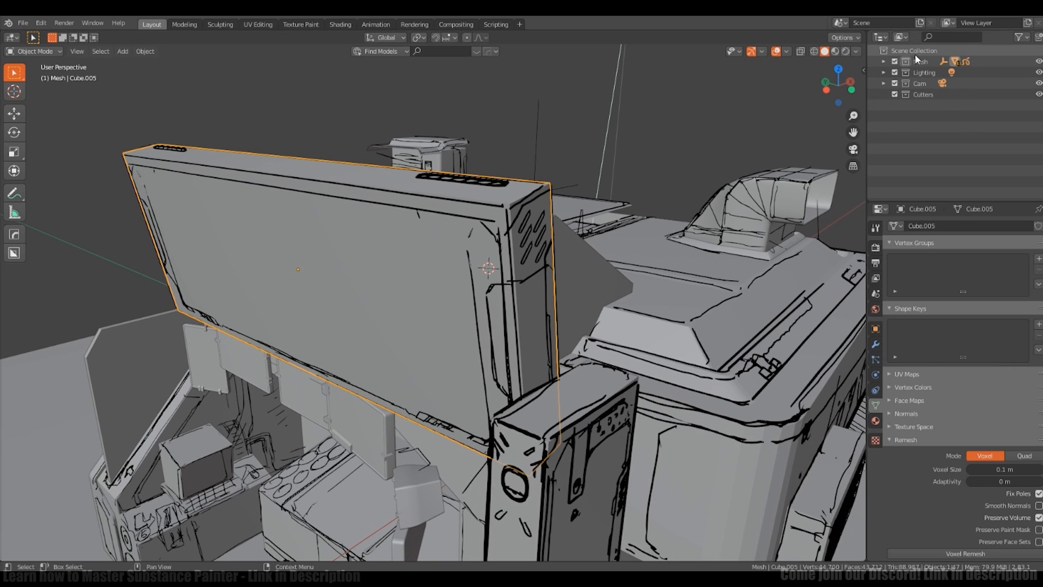
middle_drag(609, 238, 618, 230)
click(543, 292)
click(543, 295)
key(Tab)
click(604, 299)
click(544, 294)
key(e)
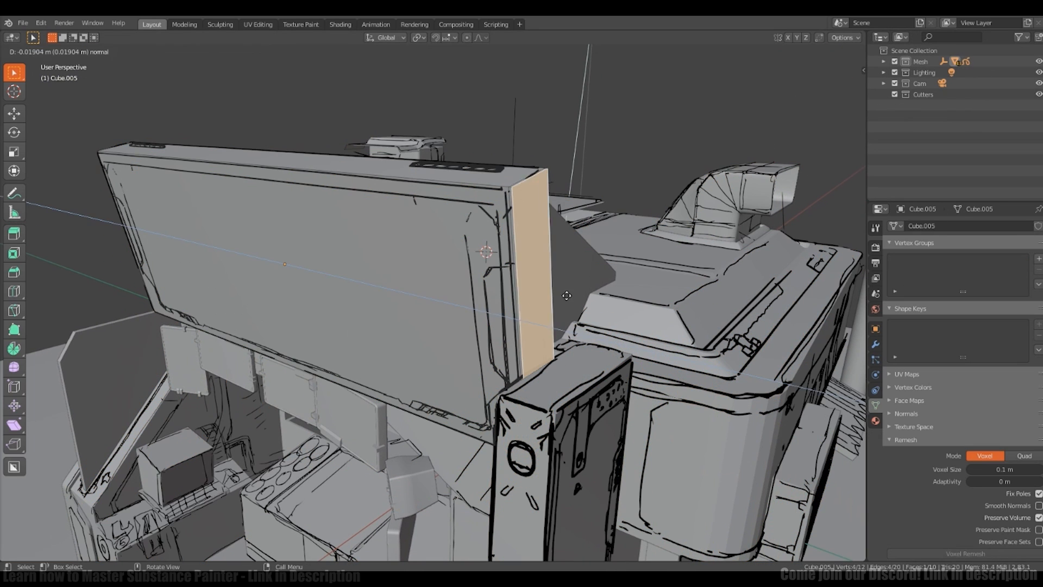
click(585, 260)
key(Tab)
key(ctrl+z)
key(ctrl+z)
key(Tab)
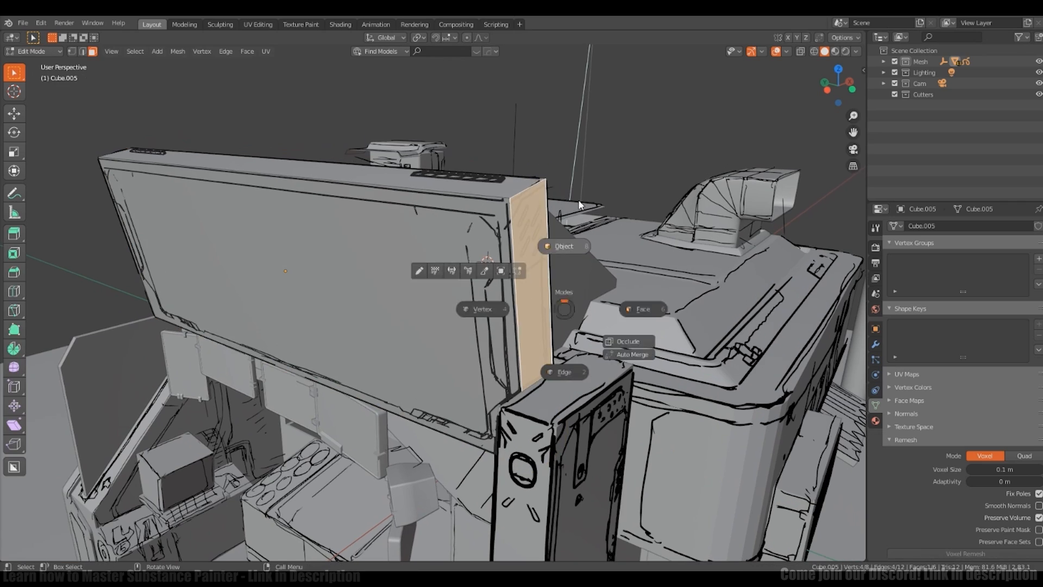
click(565, 246)
Step: Move the Grease Pencil sketch into a new collection named GP and exclude that collection from the view layer
key(alt+a)
scroll(530, 261, down, 3)
scroll(582, 280, up, 2)
mouse_move(542, 288)
middle_down()
mouse_move(537, 280)
mouse_move(576, 288)
middle_up()
click(591, 334)
key(m)
click(640, 293)
click(647, 309)
text(GP)
key(Return)
click(895, 106)
Step: Select the main building body and toggle auto smooth on it
click(530, 282)
scroll(625, 302, down, 2)
click(650, 306)
shift+middle_drag(650, 305, 636, 319)
key(z)
click(471, 185)
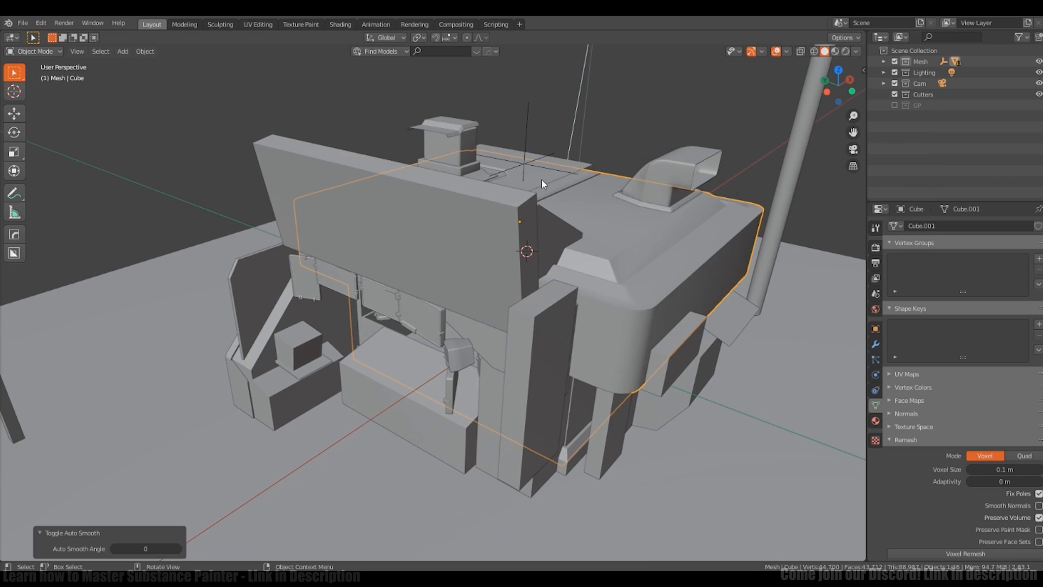
middle_drag(597, 248, 607, 254)
key(n)
click(861, 190)
click(794, 80)
key(n)
middle_drag(598, 305, 576, 298)
Step: Select the large sign block above the shop front and isolate it in local view
click(504, 196)
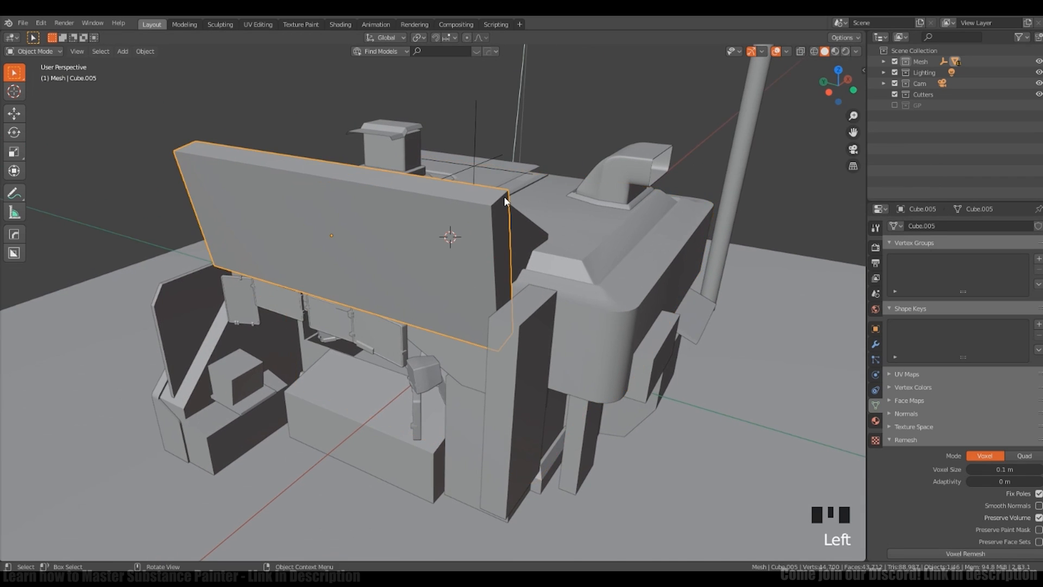
key(KP_5)
middle_drag(478, 288, 505, 288)
shift+middle_drag(587, 254, 483, 281)
double_click(565, 282)
key(slash)
key(g)
click(566, 268)
shift+right_click(526, 285)
shift+middle_drag(616, 273, 532, 312)
Step: Set the transform orientation to Normal and move the sign block's rear face along its normal to adjust the thickness
key(Tab)
click(528, 312)
key(comma)
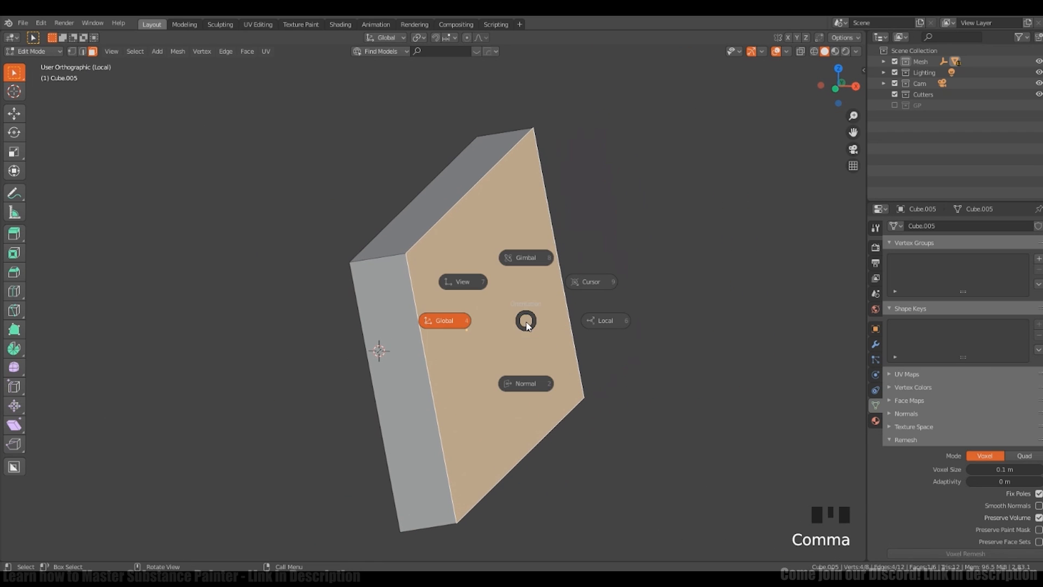
click(525, 383)
middle_drag(492, 339, 676, 275)
key(g)
key(z)
click(496, 354)
key(g)
key(z)
click(506, 347)
Step: Bevel the sign block's four short corner edges with 4 segments and an offset of about 0.281 m
scroll(478, 348, down, 1)
key(2)
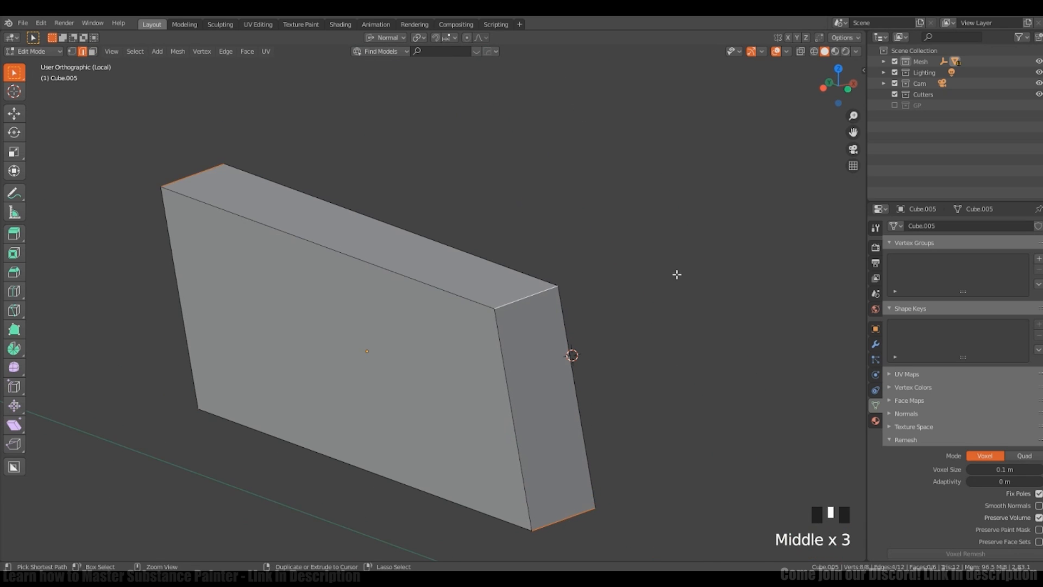
key(ctrl+b)
scroll(745, 252, up, 3)
click(745, 252)
shift+middle_drag(745, 252, 628, 279)
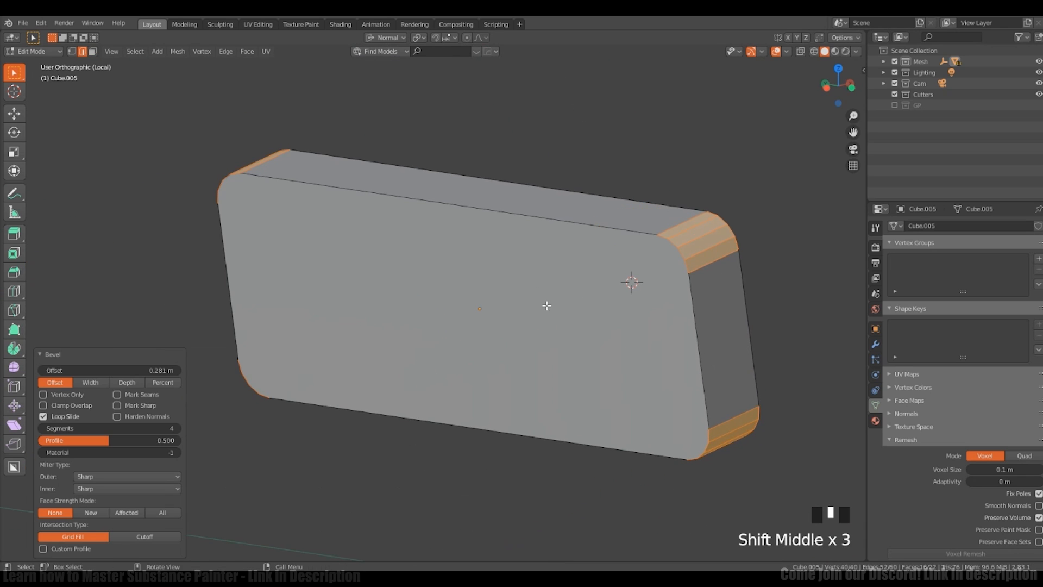
Step: Inset the sign block's large front face by about 0.085 m
key(Tab)
click(610, 293)
key(i)
click(701, 262)
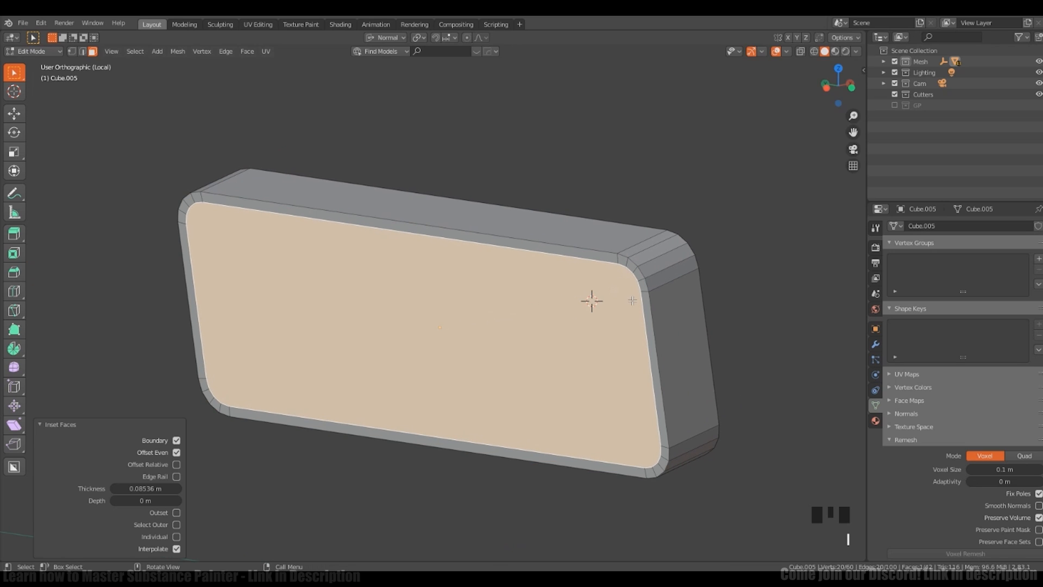
Step: Extrude the inset front face into the sign block and scale the recessed face to about 0.953
key(e)
click(639, 301)
middle_drag(639, 301, 745, 281)
key(s)
click(718, 280)
Step: Inset the recessed face again slightly and extrude it about 0.219 m deeper to form a stepped frame
key(i)
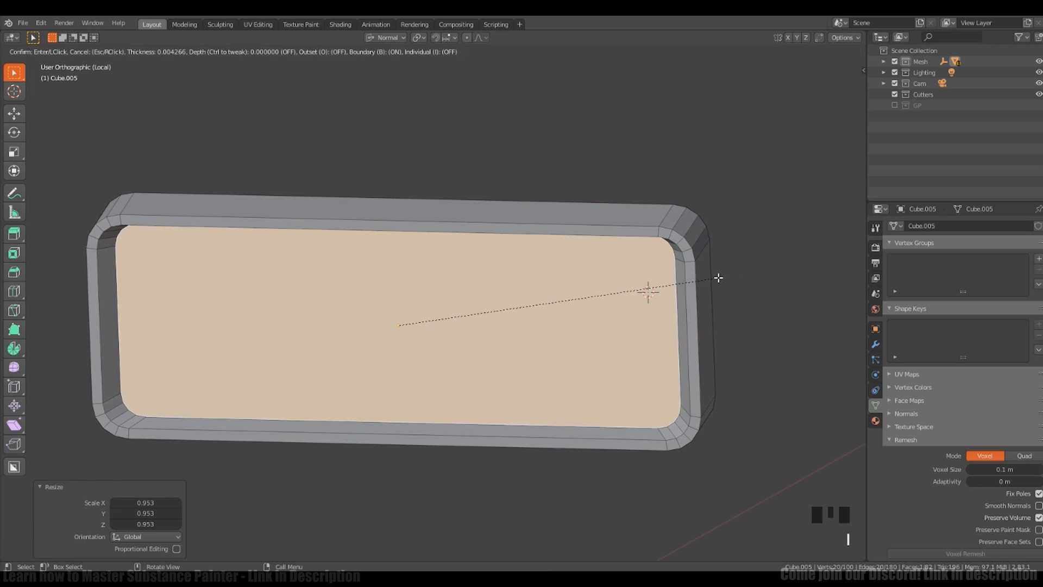
click(713, 277)
key(e)
click(681, 272)
middle_drag(679, 272, 641, 288)
middle_drag(641, 288, 668, 284)
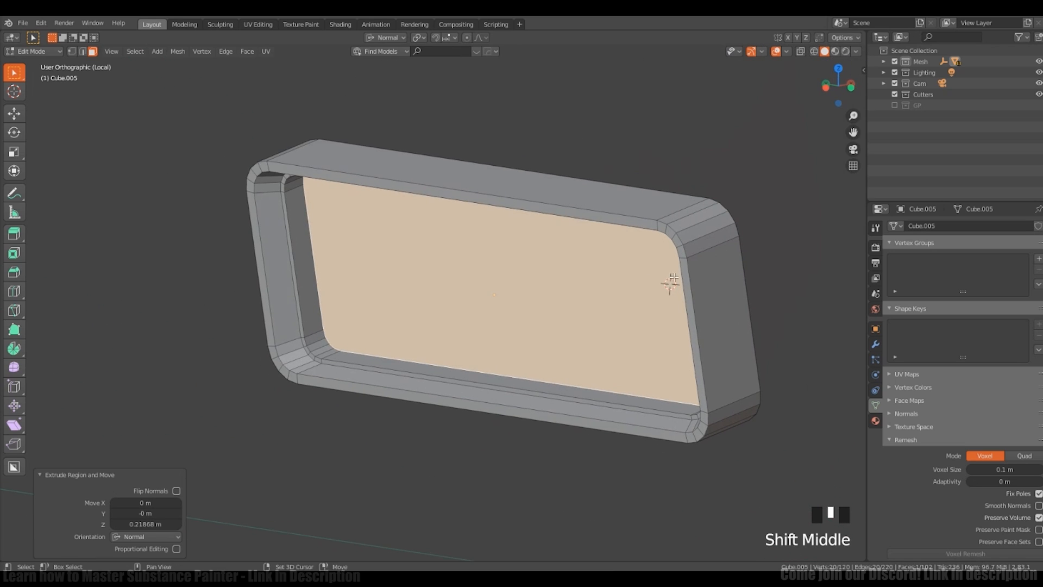
key(g)
middle_drag(570, 281, 581, 296)
shift+middle_drag(432, 244, 407, 261)
key(Tab)
middle_drag(697, 251, 593, 270)
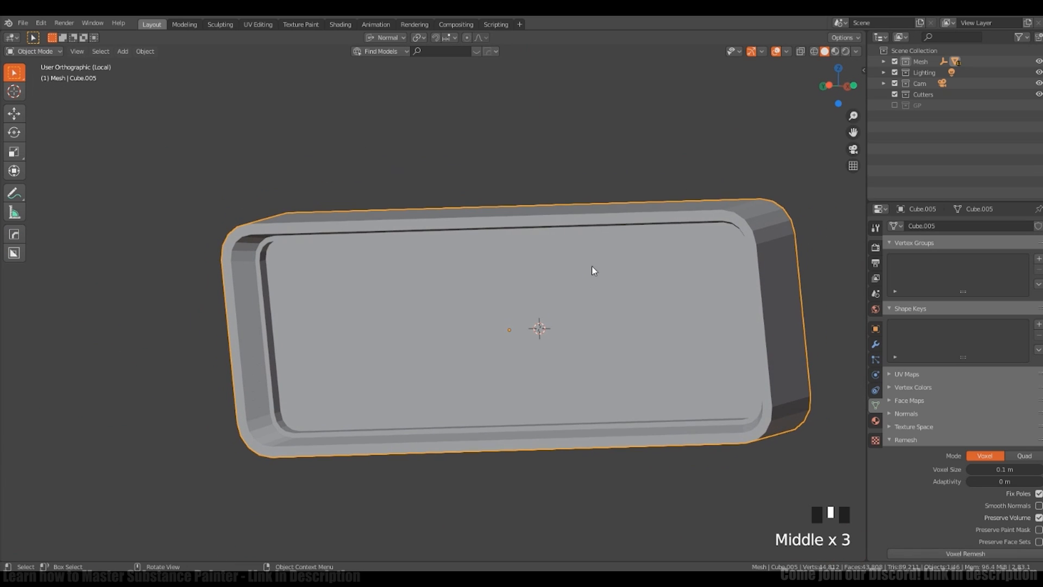
Step: Search the add-on preferences for "pipe" to check that the pipe generator is enabled
middle_drag(535, 286, 523, 304)
key(shift+a)
key(Escape)
key(F4)
click(393, 121)
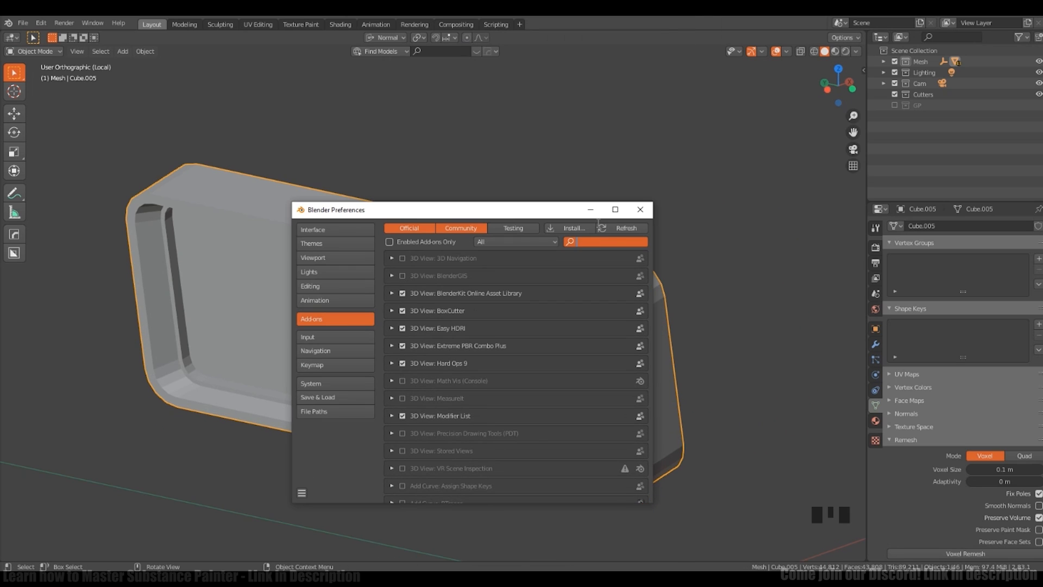
text(pipe)
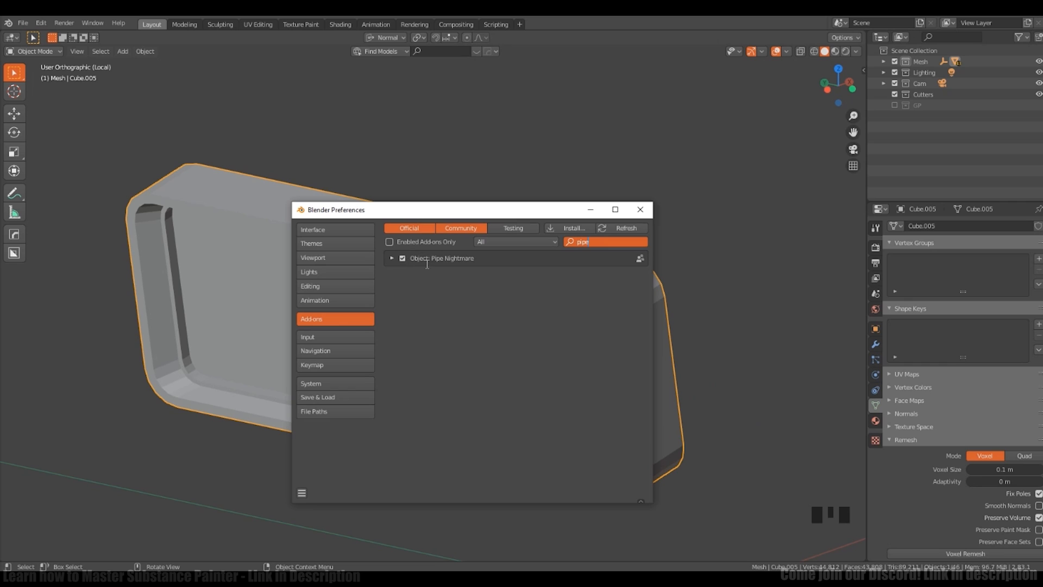
click(644, 212)
Step: Add a generated Pipes object at the sign block and set its region width to 4.6 m
key(shift+a)
mouse_move(461, 356)
click(510, 361)
shift+middle_drag(512, 302, 478, 325)
ctrl+middle_drag(478, 326, 501, 298)
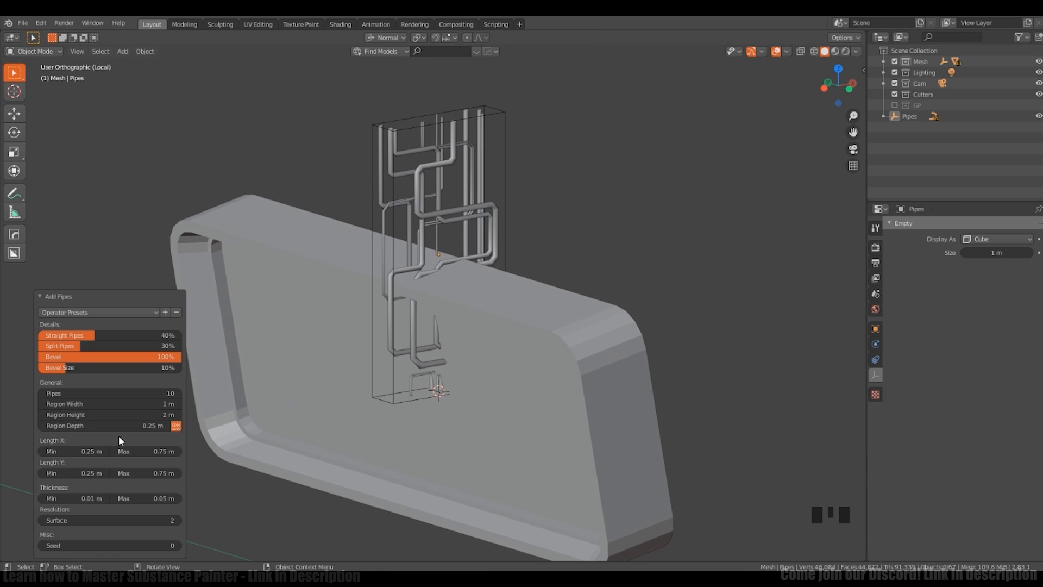
drag(70, 404, 266, 387)
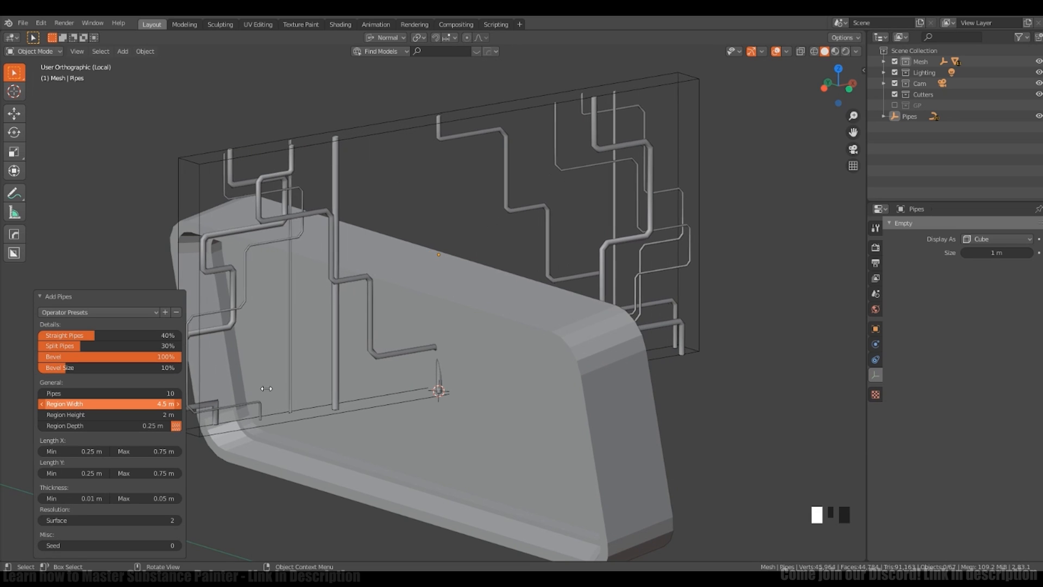
Step: Set the pipes' region height to 1.5 m and the number of pipes to 23
middle_drag(592, 363, 576, 305)
ctrl+middle_drag(576, 305, 584, 374)
middle_drag(584, 375, 549, 358)
middle_drag(535, 309, 560, 307)
ctrl+middle_drag(559, 307, 592, 312)
shift+middle_drag(592, 312, 590, 318)
drag(123, 414, 103, 415)
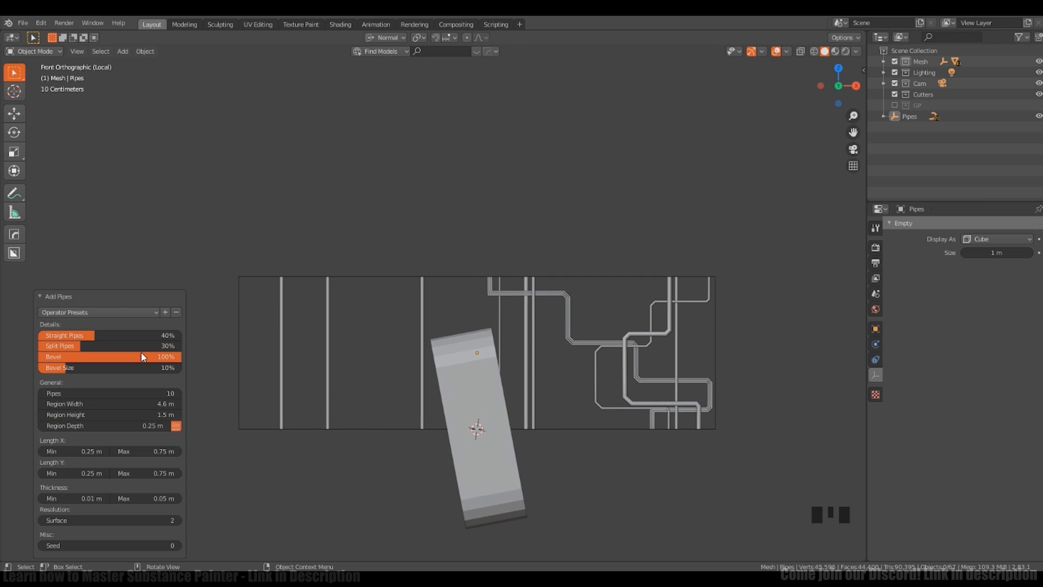
middle_drag(278, 334, 375, 340)
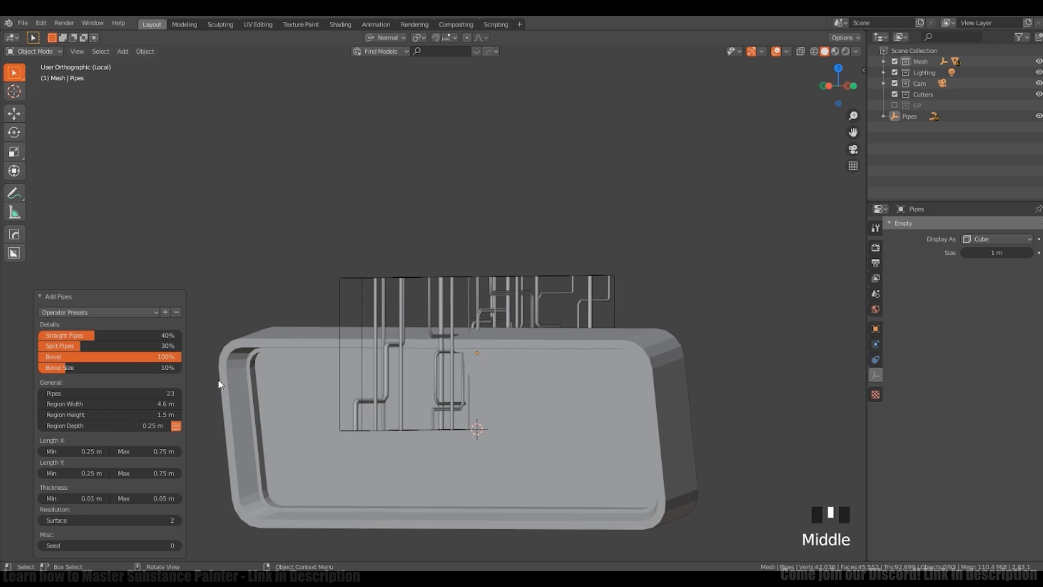
Step: Set the pipes' region depth to 0.1 m, then refine the layout with 29 pipes and 35% split pipes
middle_drag(219, 383, 242, 416)
drag(121, 425, 103, 424)
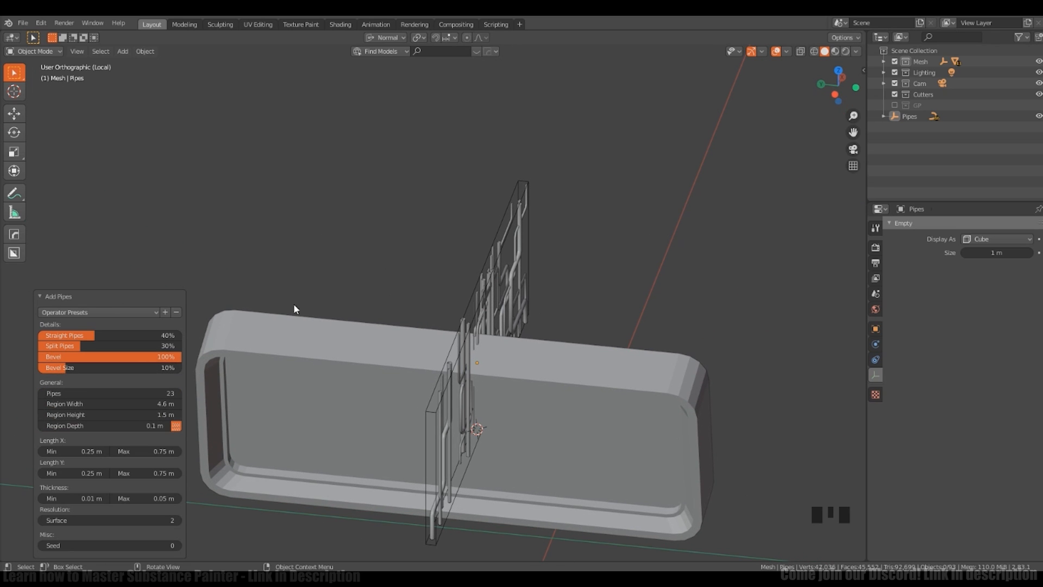
shift+middle_drag(294, 309, 531, 330)
drag(109, 393, 133, 393)
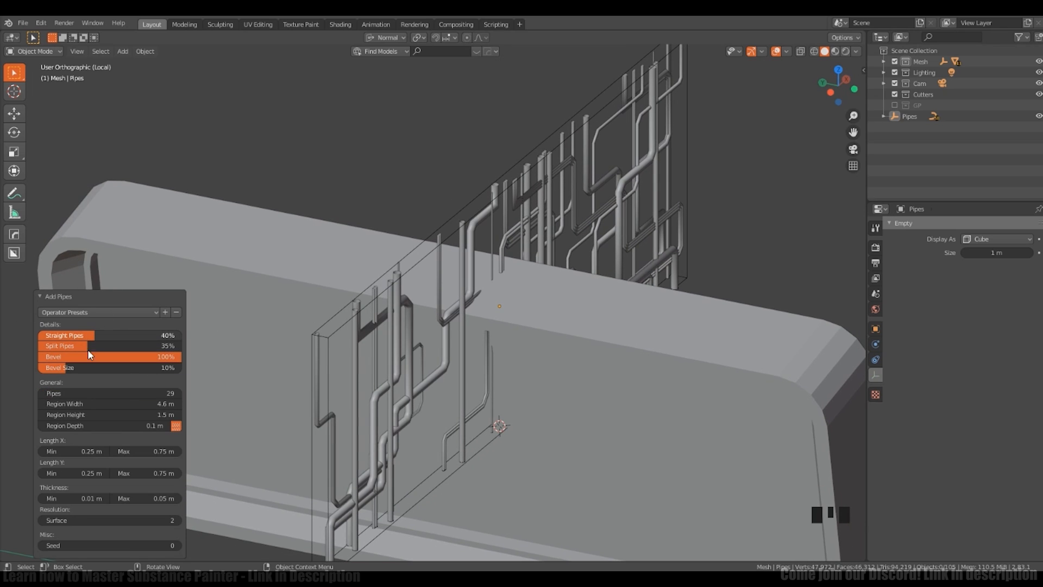
Step: Set the generated pipes' Split Pipes to 32% and Bevel Size to 14%
middle_drag(88, 381, 69, 368)
drag(80, 367, 102, 327)
middle_drag(473, 304, 524, 327)
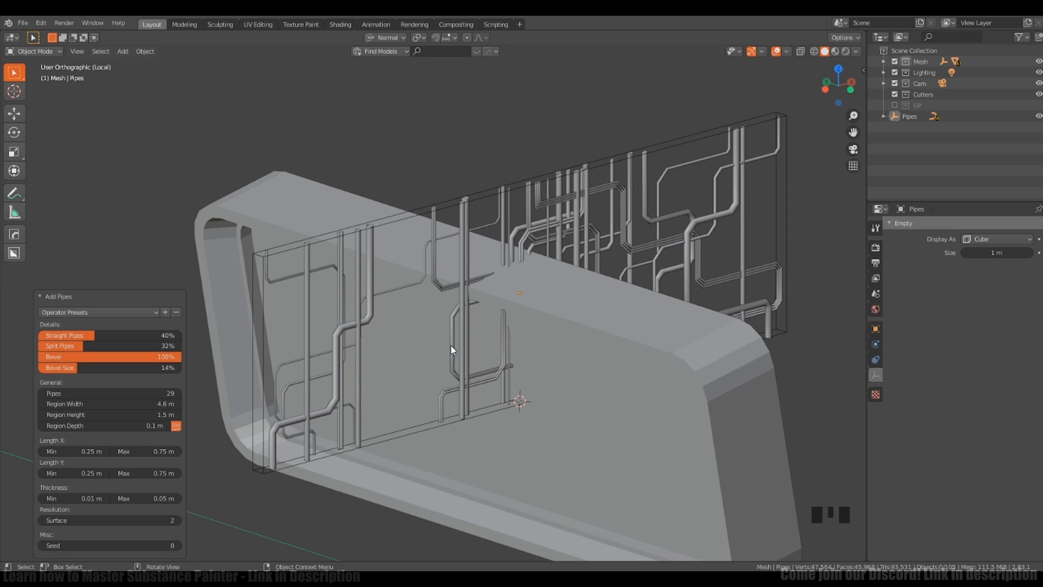
Step: Select the whole Pipes assembly and rotate it 90° around Z to run parallel to the frame
click(572, 277)
key(Tab)
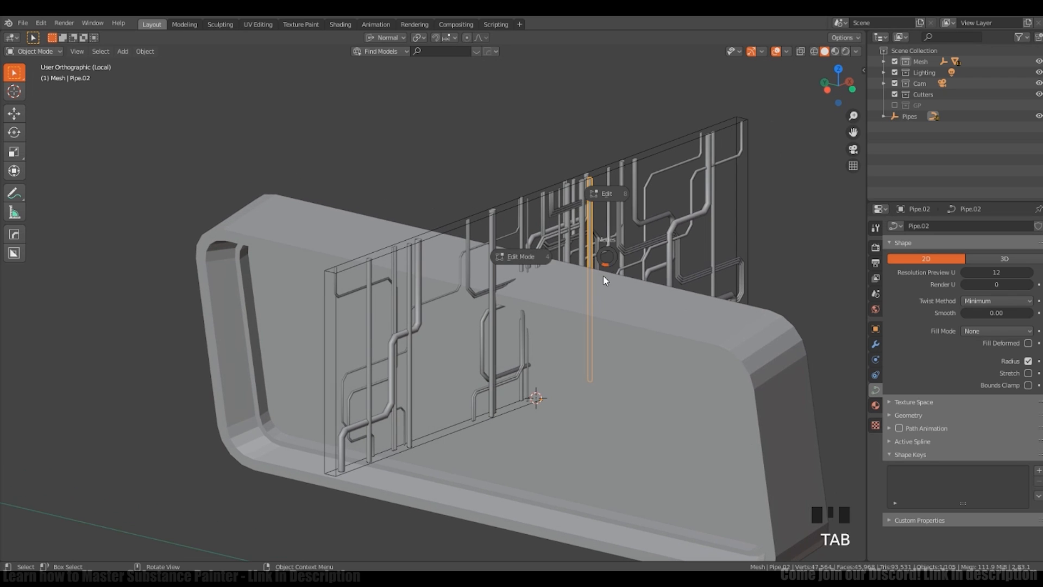
double_click(606, 251)
key(g)
right_click(431, 264)
middle_drag(670, 257, 688, 261)
text(rz)
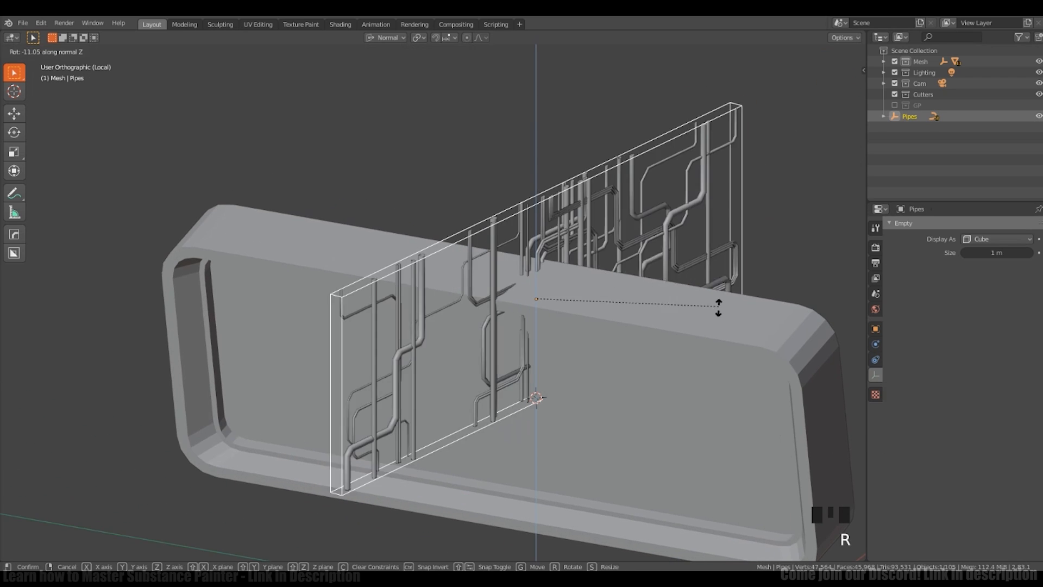
text(1)
key(BackSpace)
text(rrz90)
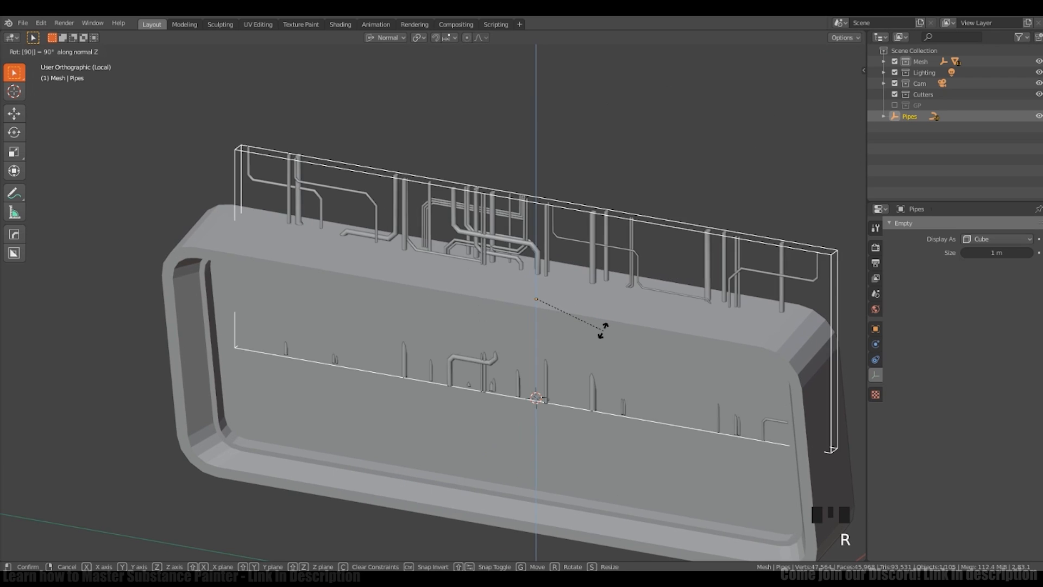
click(598, 328)
Step: In front view, tilt the pipes about 10.5° and position them inside the slanted frame
middle_drag(598, 328, 553, 342)
shift+middle_drag(553, 342, 548, 301)
key(shift+z)
key(g)
click(572, 435)
key(r)
click(570, 410)
key(g)
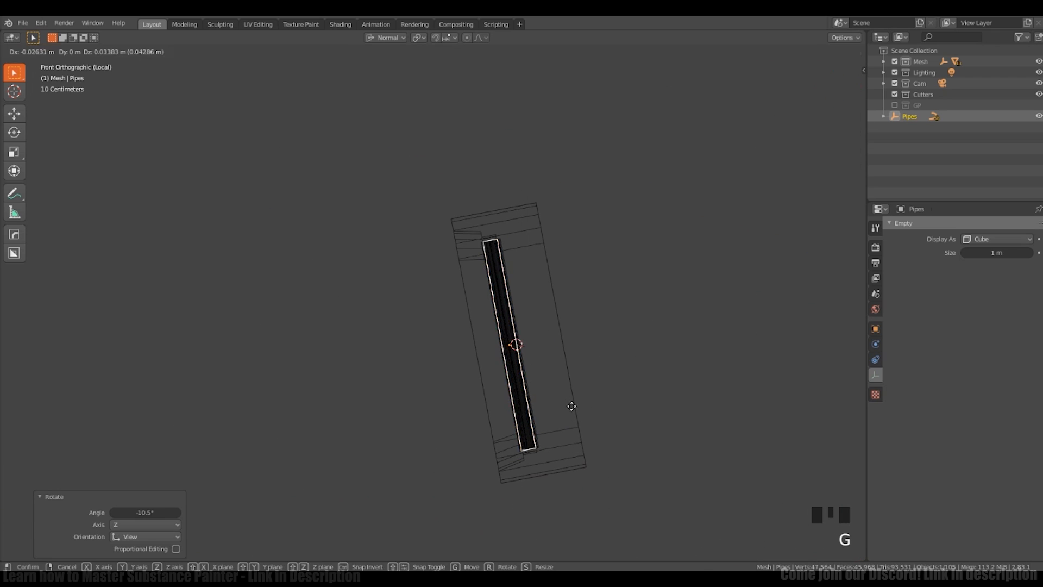
click(571, 410)
Step: Move the pipes about 0.135 m along X within the frame
key(shift+z)
alt+middle_drag(571, 411, 661, 352)
key(g)
key(x)
click(630, 345)
Step: Scale the pipes up uniformly and along Z to fill the frame opening
key(s)
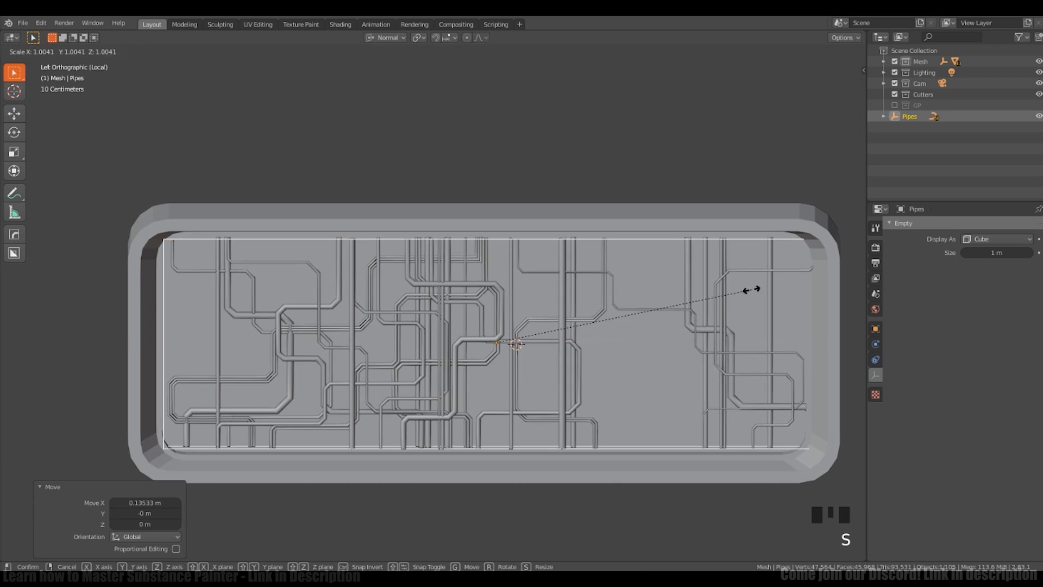
click(765, 279)
key(s)
key(z)
click(770, 278)
Step: Reposition the pipes in wireframe front view so they sit inside the frame's recess, and clear the selection
middle_drag(728, 314, 703, 301)
key(shift+z)
key(g)
click(562, 341)
key(shift+z)
key(a)
key(a)
key(a)
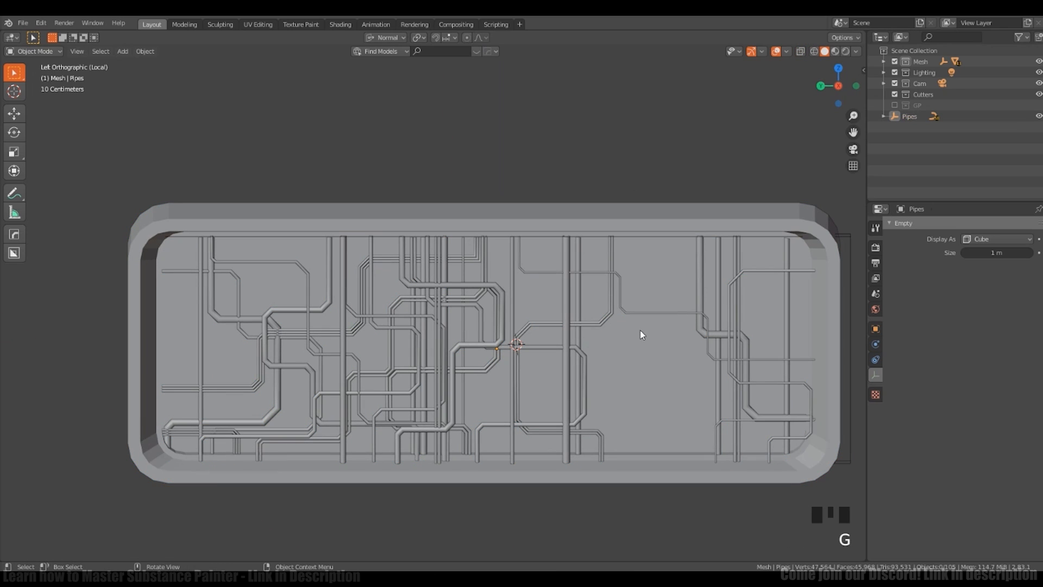
Step: Shift the pipes along their X axis and scale them down in X to stay within the frame's width
ctrl+middle_drag(640, 330, 705, 314)
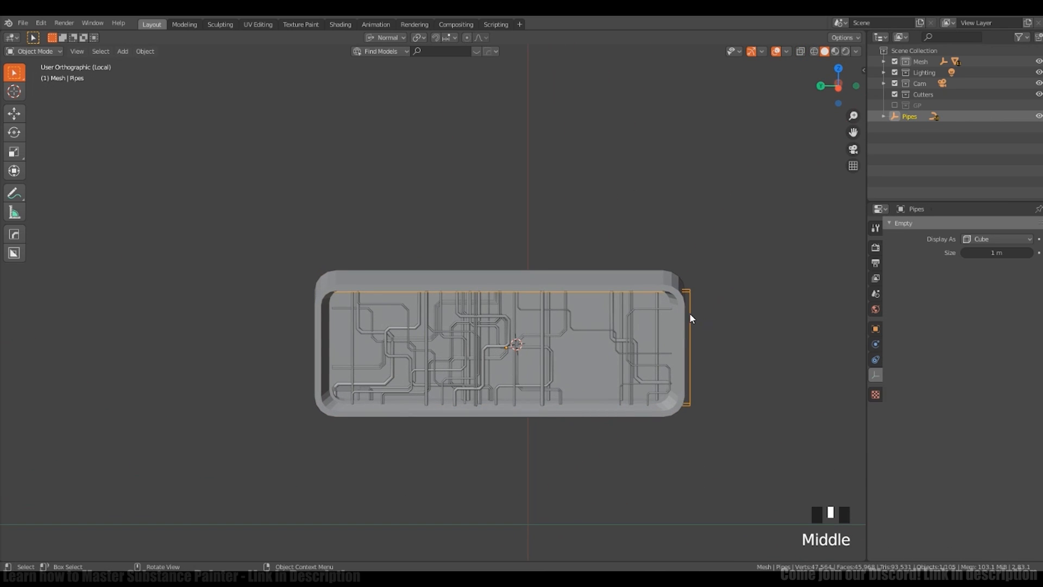
key(g)
key(x)
click(684, 315)
key(s)
key(x)
click(644, 323)
Step: Place the 3D cursor on the frame's upper inner edge and inspect the pipes from the side
shift+right_click(579, 292)
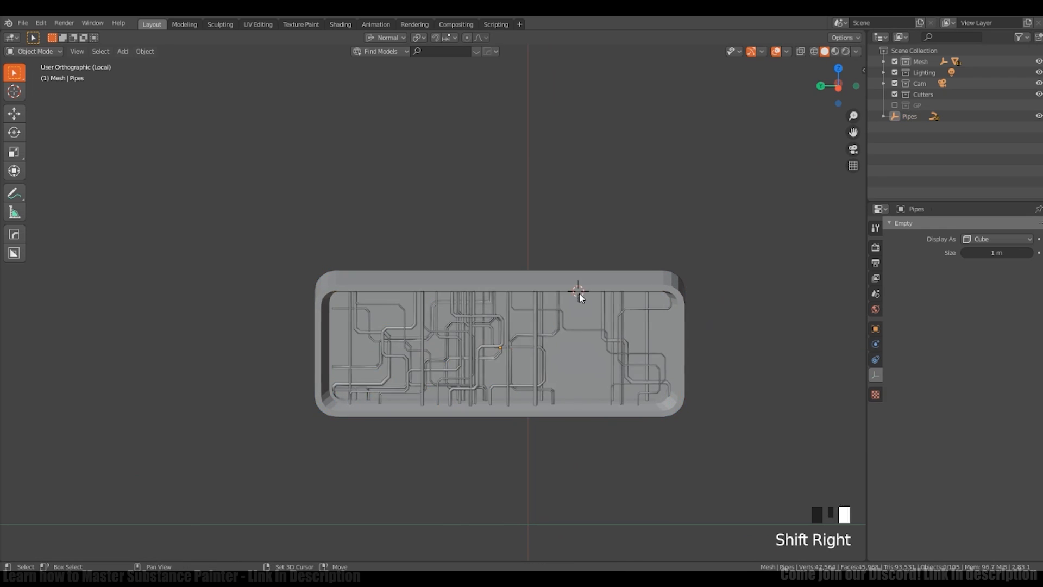
middle_drag(579, 293, 603, 279)
ctrl+middle_drag(603, 280, 611, 260)
shift+middle_drag(612, 261, 513, 338)
click(554, 352)
double_click(574, 275)
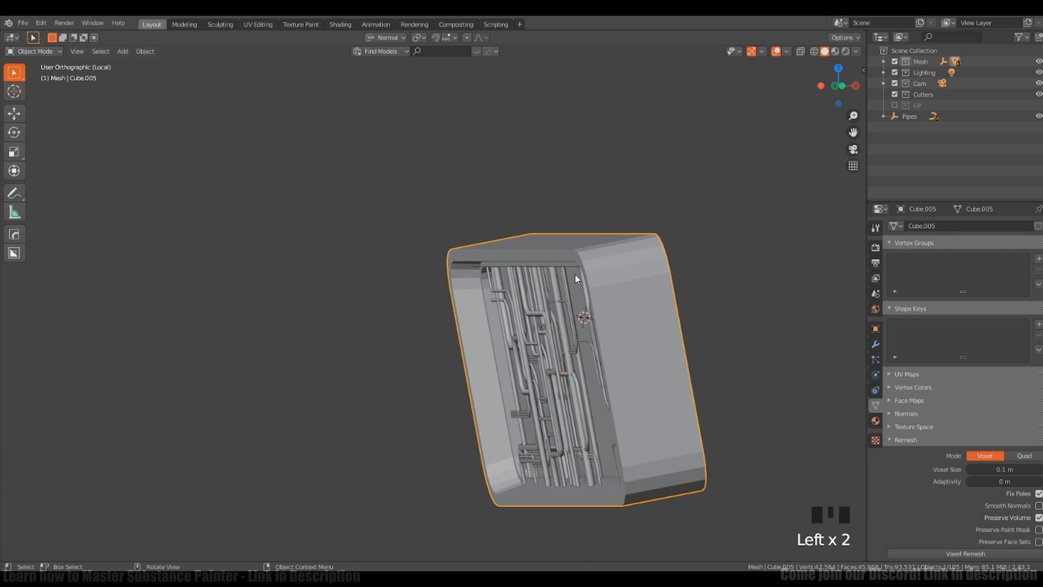
key(a)
key(a)
key(a)
middle_drag(296, 380, 419, 412)
Step: Duplicate the face loop of the frame's inner walls and separate it into its own object
click(428, 396)
key(Tab)
alt+shift+click(164, 430)
alt+shift+click(165, 431)
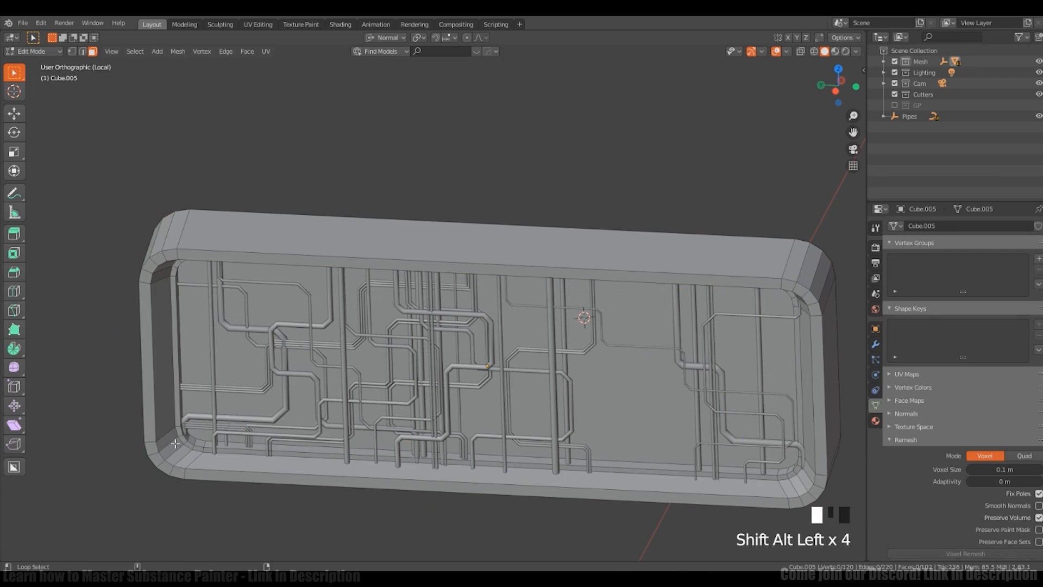
alt+shift+click(165, 442)
mouse_move(165, 443)
middle_down()
mouse_move(117, 451)
mouse_move(166, 435)
middle_up()
alt+shift+click(166, 434)
alt+shift+click(166, 434)
alt+shift+click(165, 456)
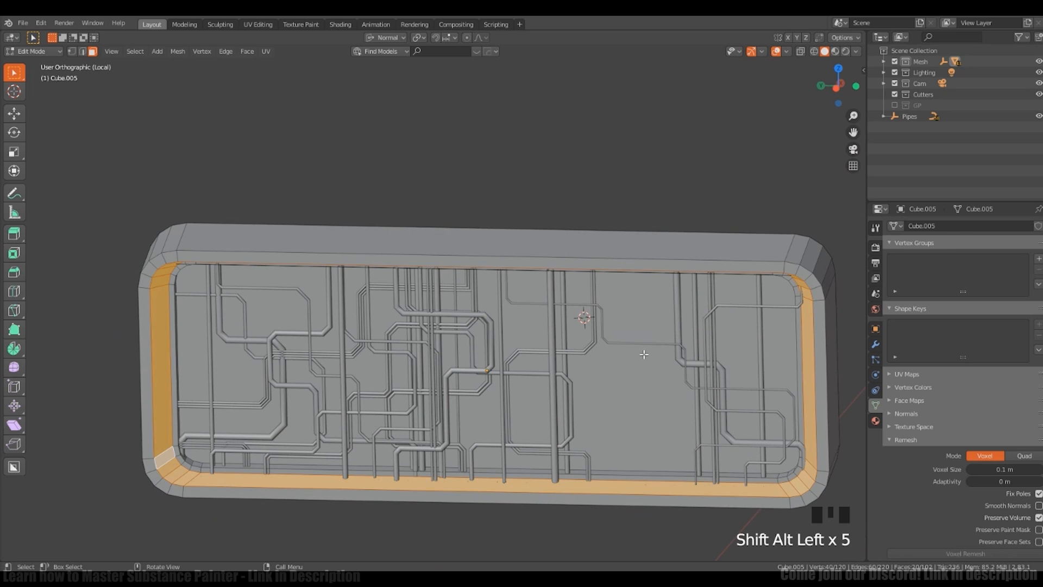
key(Tab)
click(809, 336)
Step: Scale the separated inner rim to about 0.973
shift+middle_drag(810, 336, 804, 236)
key(s)
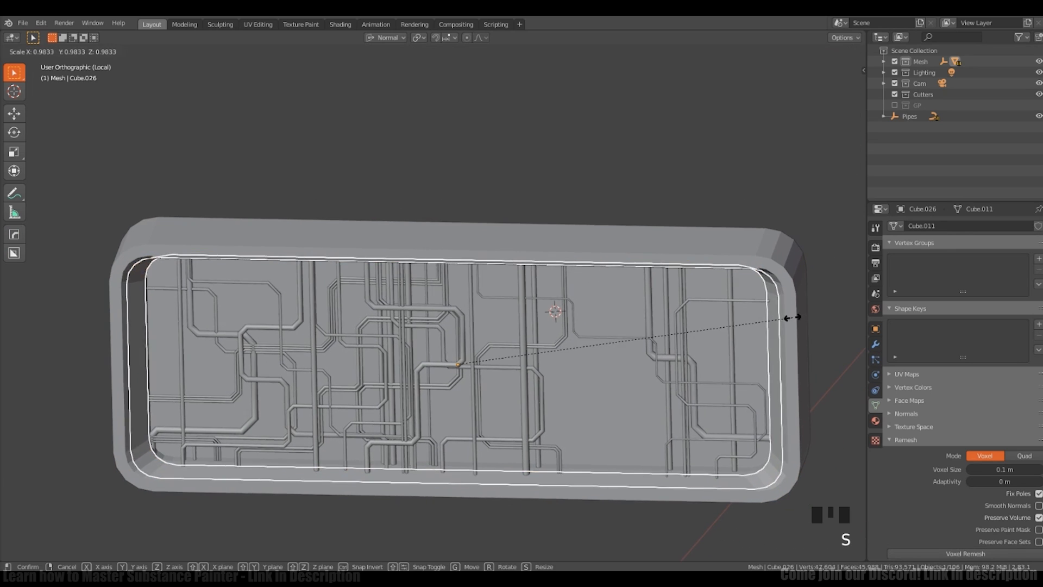
click(792, 317)
shift+middle_drag(734, 316, 723, 315)
Step: Add a Solidify modifier to give the inner rim thickness, and maximize the 3D viewport
key(alt+q)
mouse_move(686, 375)
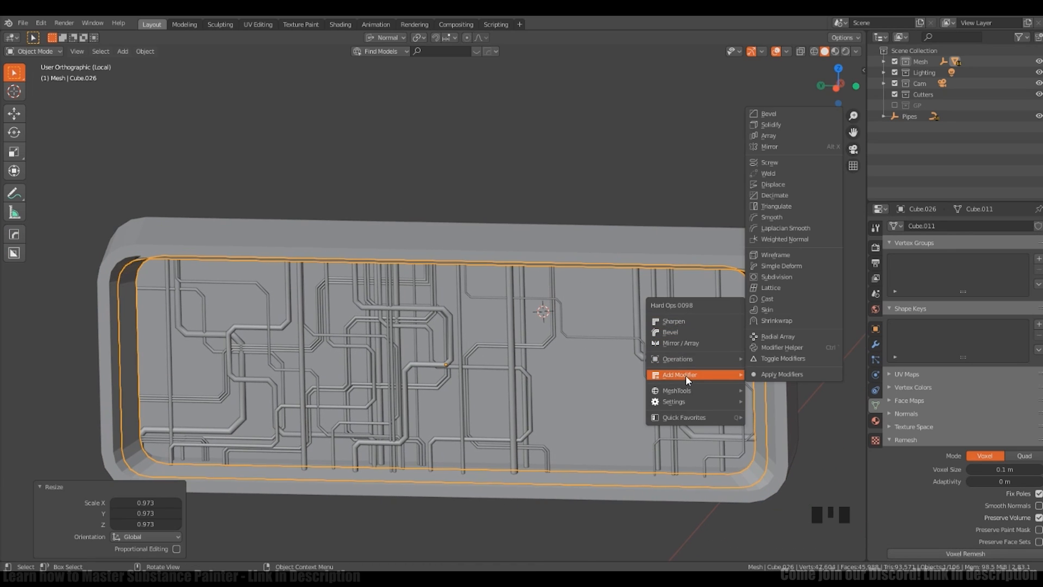
click(774, 125)
click(731, 148)
key(ctrl+space)
middle_drag(686, 288, 651, 293)
Step: Try an edge loop around the inner rim and a Z scale of its whole mesh
key(Tab)
key(Tab)
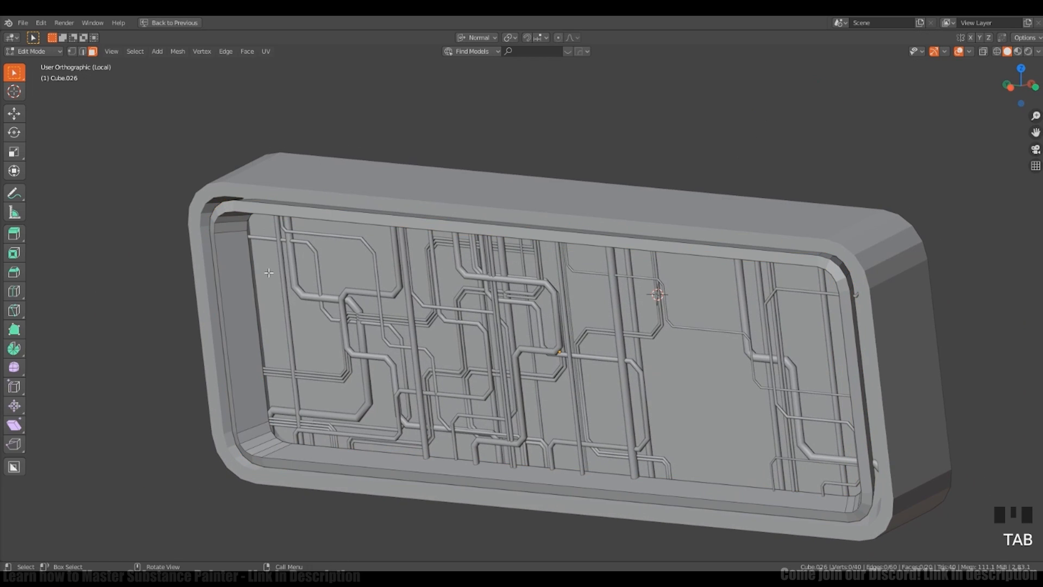
click(229, 223)
click(236, 228)
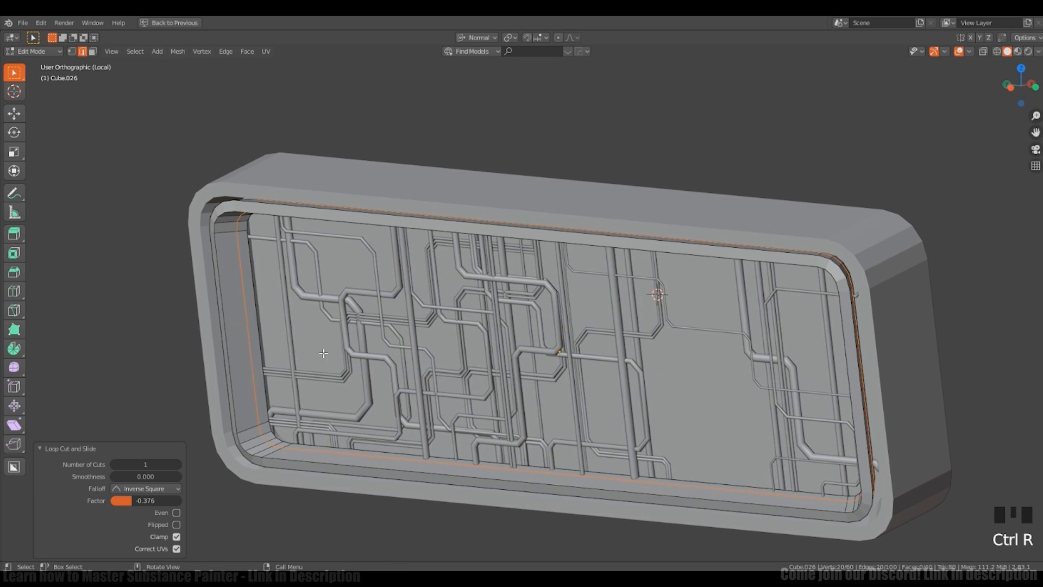
key(a)
middle_drag(701, 206, 668, 230)
key(s)
key(z)
right_click(627, 237)
Step: Try another loop cut around the inner rim and remove the trial loops
middle_drag(272, 165, 292, 160)
key(ctrl+r)
click(292, 159)
click(297, 164)
shift+middle_drag(411, 140, 325, 292)
key(x)
click(324, 275)
Step: Try an edge loop around the inner rim at factor -0.362, bevelled with a 0.0171 m offset and one segment
ctrl+middle_drag(324, 292, 324, 304)
click(311, 219)
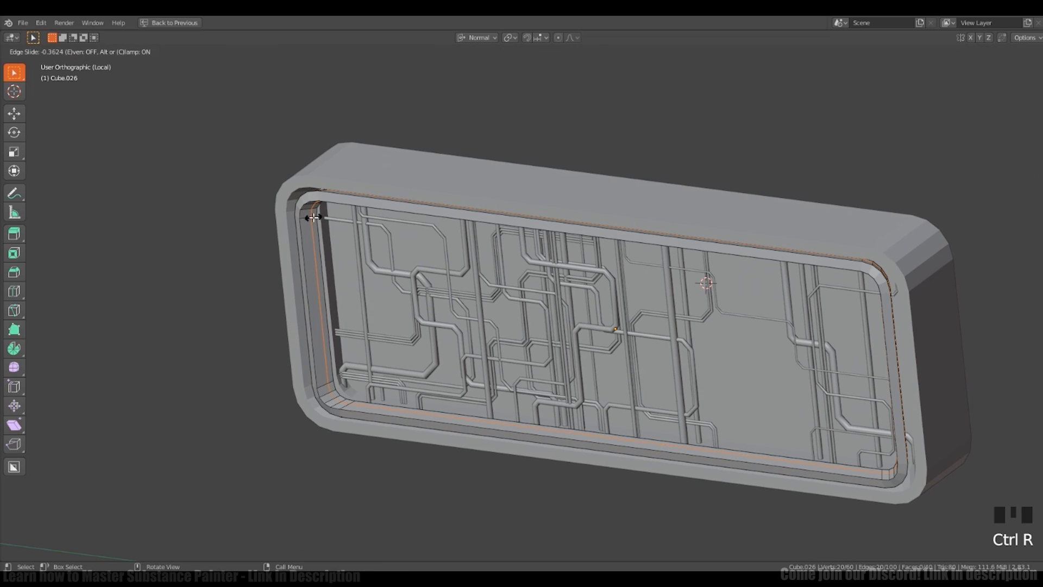
click(312, 220)
key(ctrl+b)
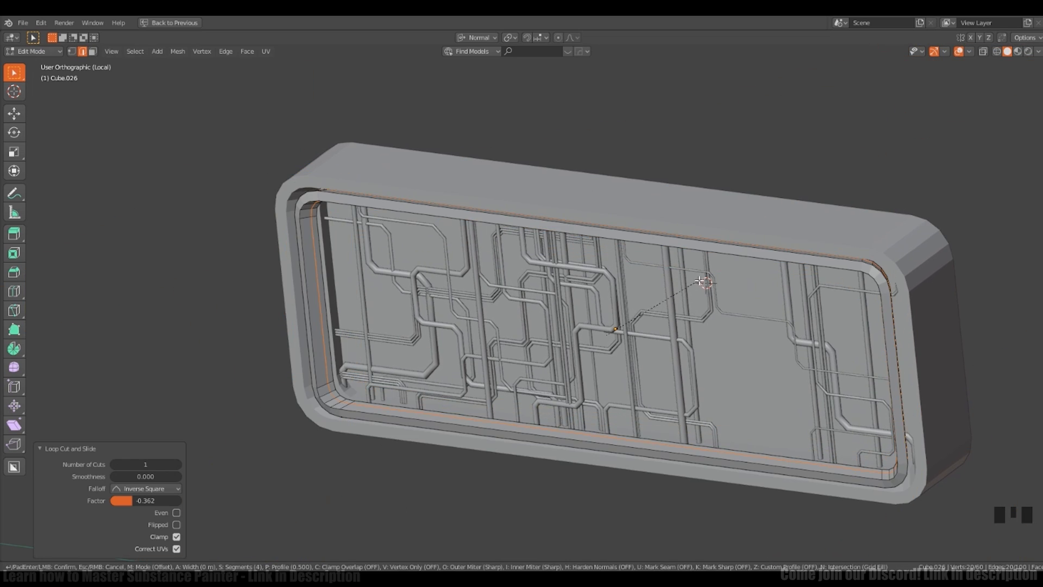
click(735, 319)
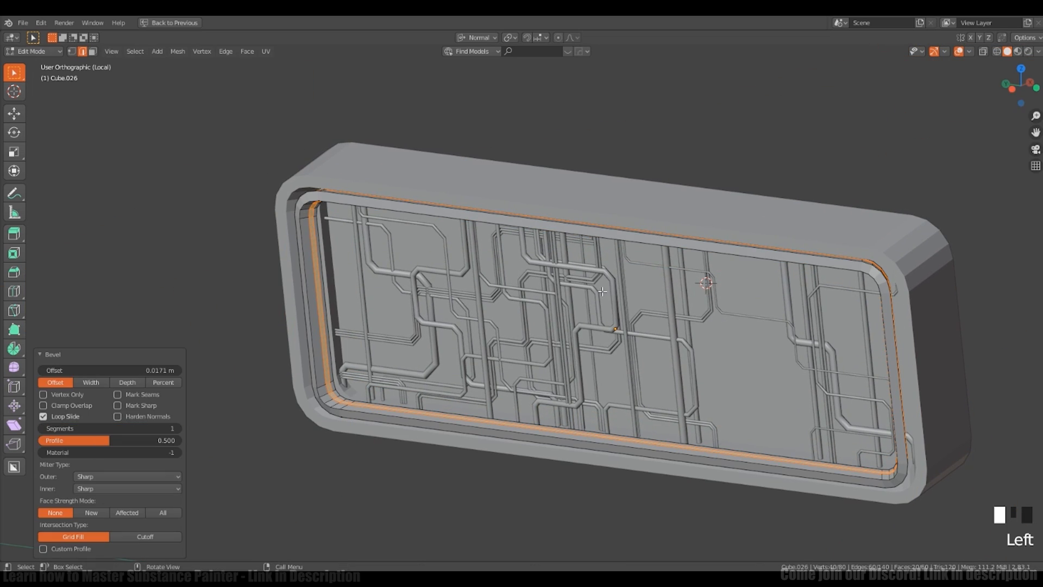
Step: Try extruding the rim's bevelled strip by about 0.079 m and undo the groove edits
key(e)
click(639, 314)
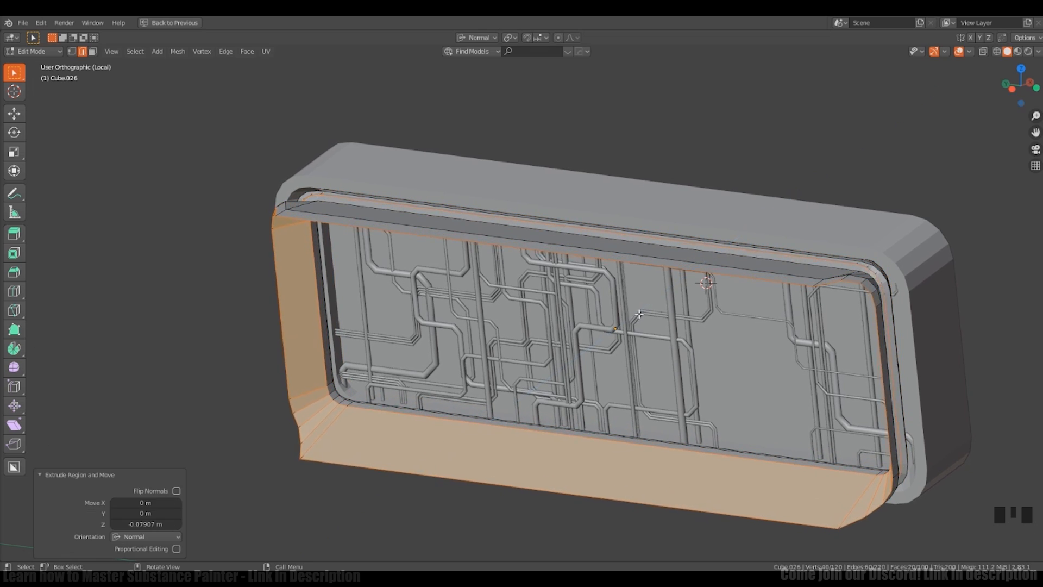
key(ctrl+z)
Step: Leave the rim's mesh editing, add a cube at the 3D cursor and scale it down
middle_drag(639, 314, 698, 284)
key(Tab)
key(shift+a)
click(756, 284)
key(s)
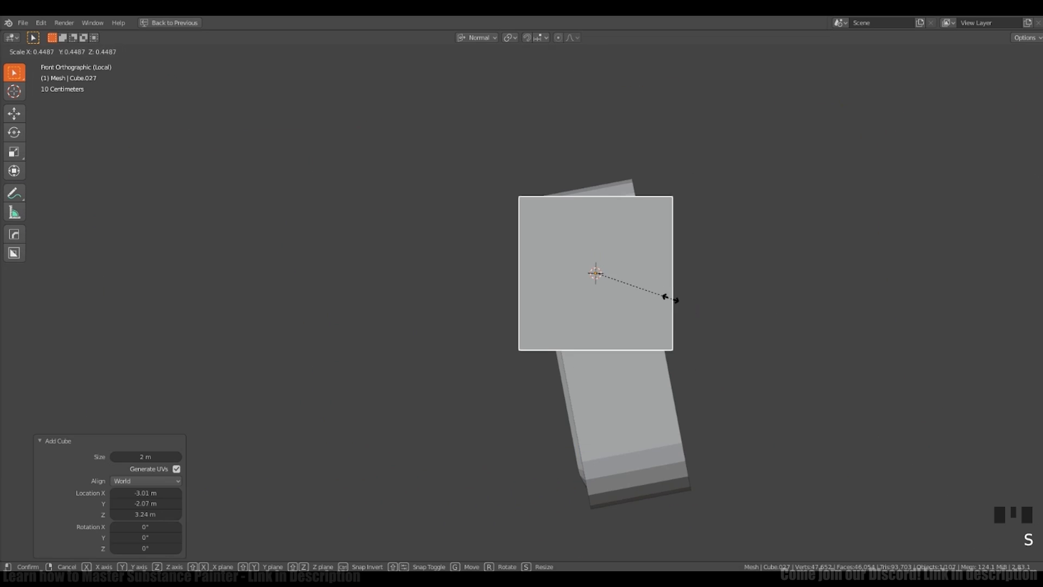
click(620, 282)
Step: Stretch the cube along Z into a tall block and place it at the frame's rear end, resized to fit
key(s)
key(z)
click(687, 290)
key(g)
click(740, 342)
key(s)
click(723, 338)
Step: Switch the transform orientation to Global and scale the block's outer rear face along Z to slant its ends
key(Tab)
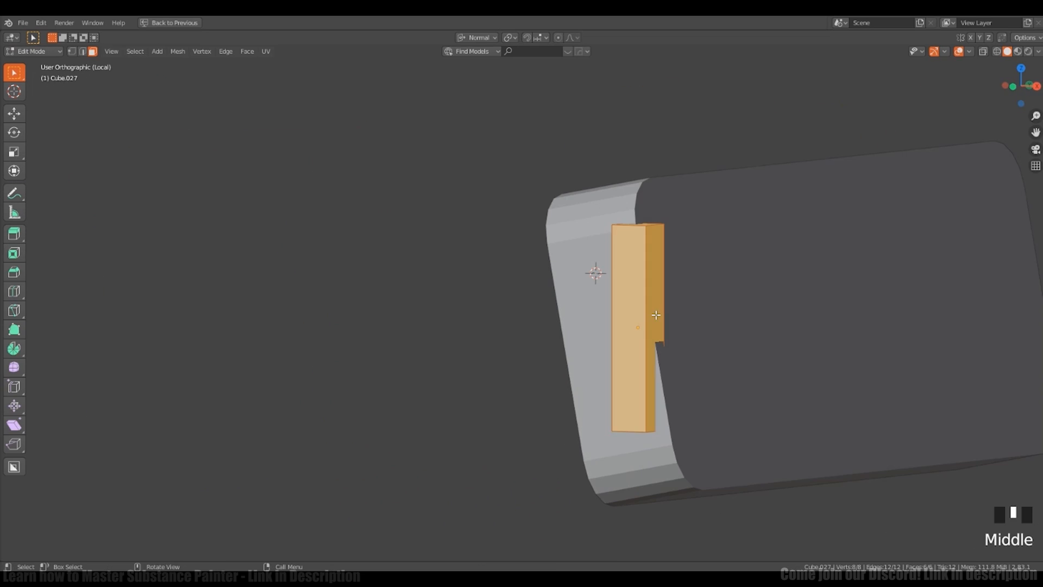
click(656, 315)
middle_drag(691, 305, 679, 326)
key(s)
key(z)
right_click(742, 296)
key(comma)
click(650, 298)
click(730, 296)
Step: Apply the block's scale and round its two inner corner edges with a multi-segment bevel
click(626, 221)
click(623, 222)
shift+click(632, 369)
key(ctrl+b)
middle_drag(797, 255, 653, 284)
key(Tab)
key(ctrl+a)
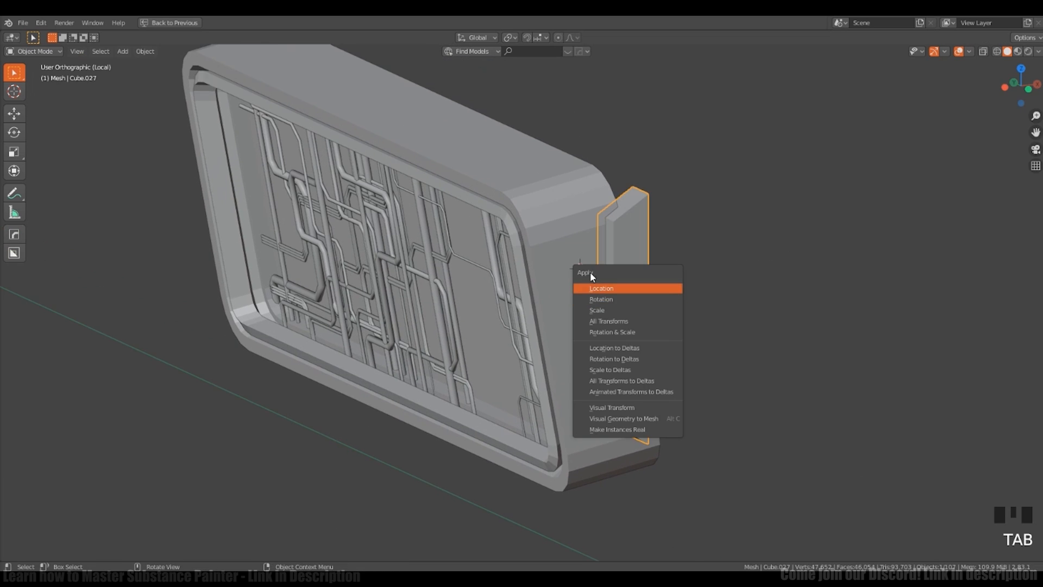
click(609, 310)
key(Tab)
middle_drag(609, 310, 747, 289)
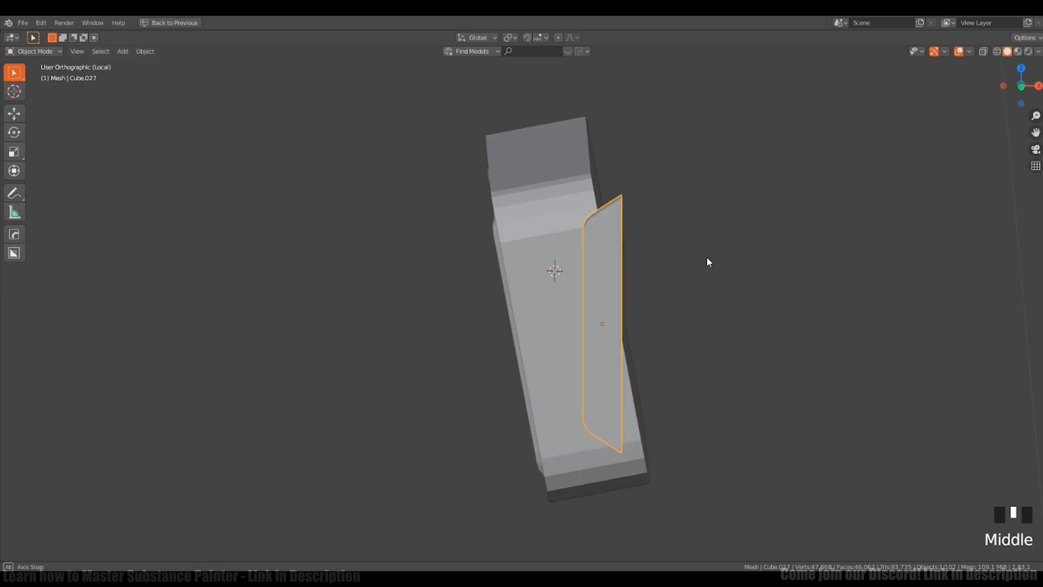
Step: Scale the block along Y to about 0.573
middle_drag(710, 261, 598, 380)
key(s)
key(y)
click(640, 302)
shift+middle_drag(640, 303, 729, 279)
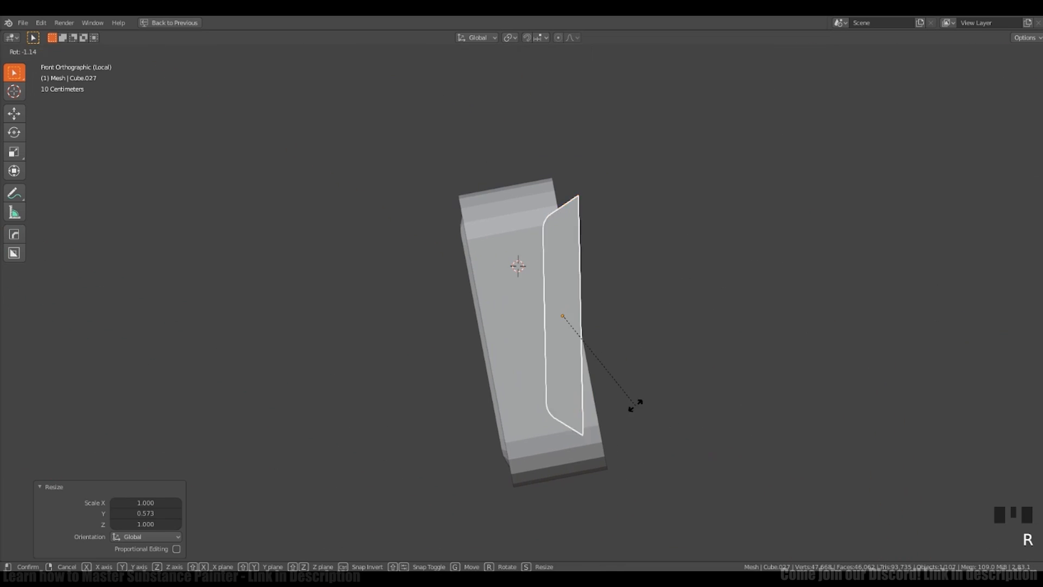
Step: Duplicate the block and move the copy about 0.27 m in the negative X direction
ctrl+middle_drag(578, 261, 570, 354)
key(shift+d)
key(x)
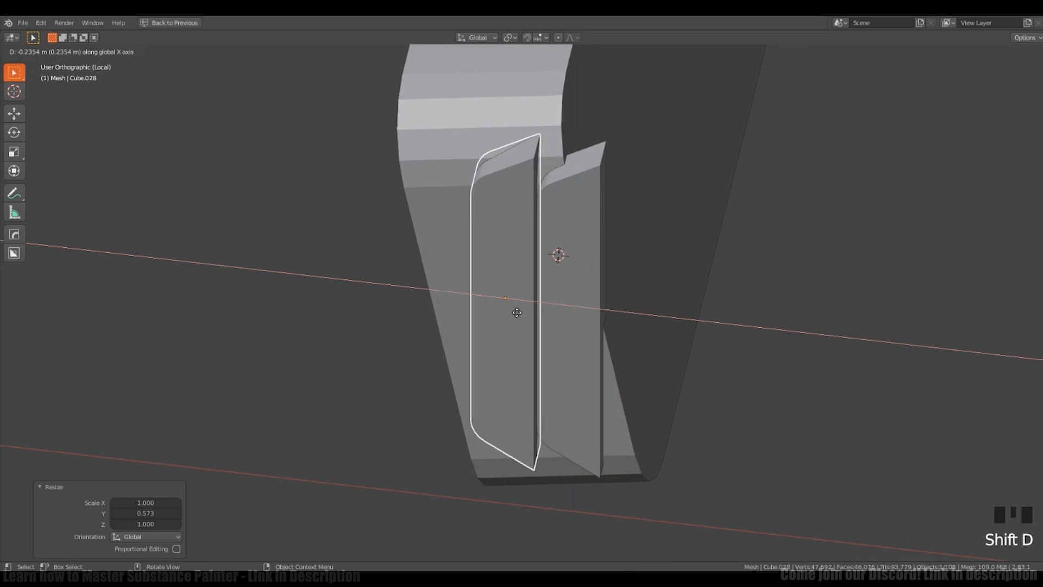
click(517, 312)
Step: Rotate the duplicate 180°, scale it down and move it to overlap the large block's inner side
middle_drag(516, 312, 569, 300)
key(r)
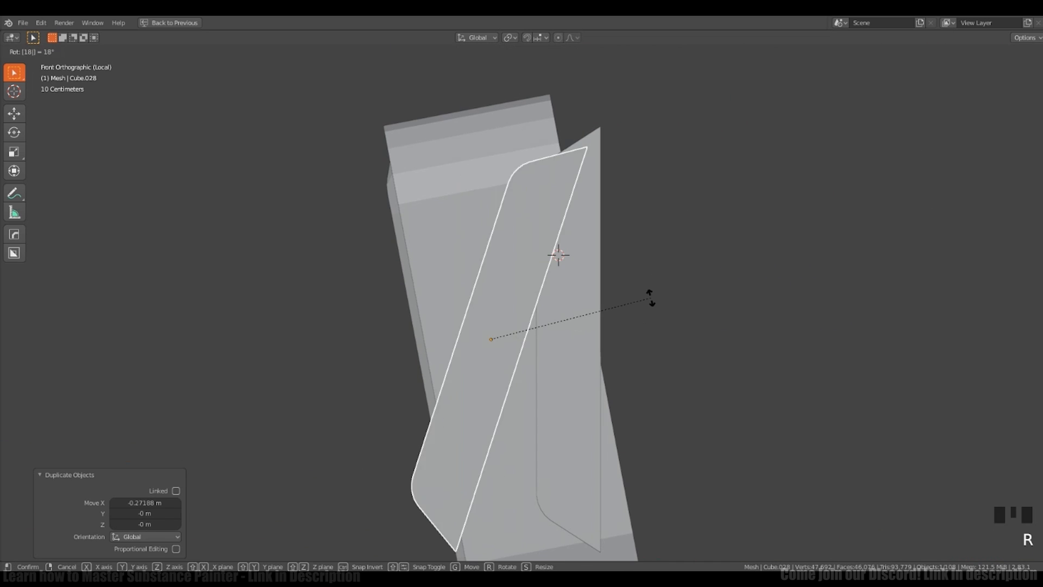
key(s)
click(577, 343)
key(g)
middle_drag(546, 259, 577, 303)
Step: Cut the small block's shape out of the large block with a Hard Ops Difference boolean
click(541, 337)
click(541, 321)
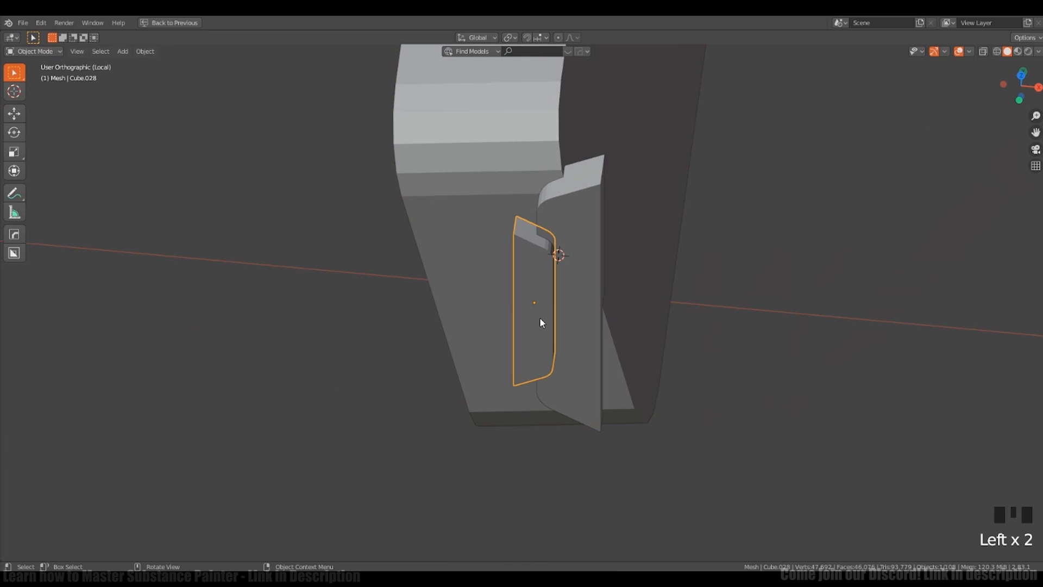
shift+click(577, 292)
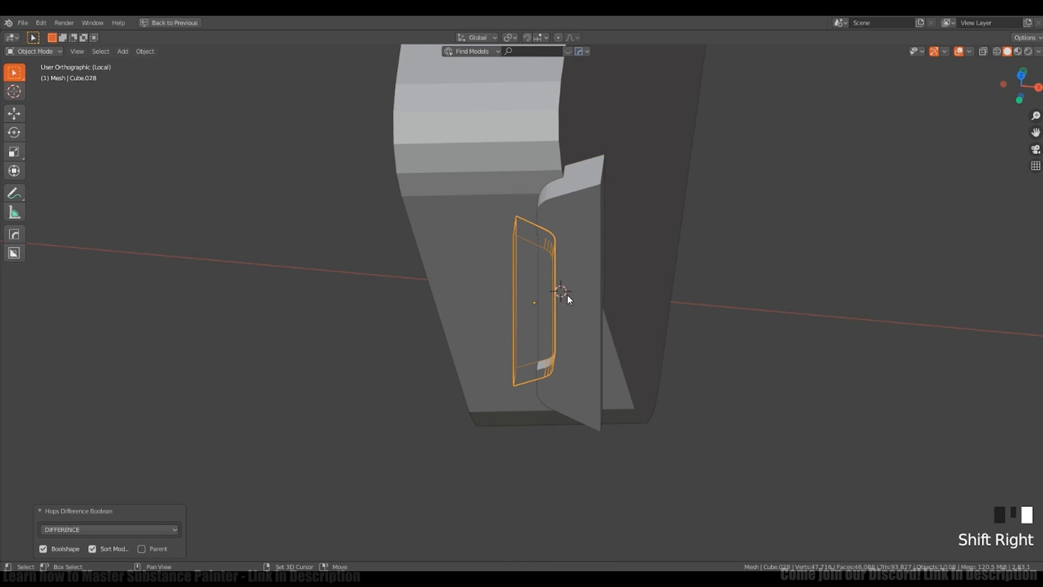
Step: Apply the large block's boolean cut by converting the block to a mesh
scroll(565, 292, up, 3)
middle_drag(567, 295, 666, 300)
double_click(568, 351)
key(g)
right_click(570, 352)
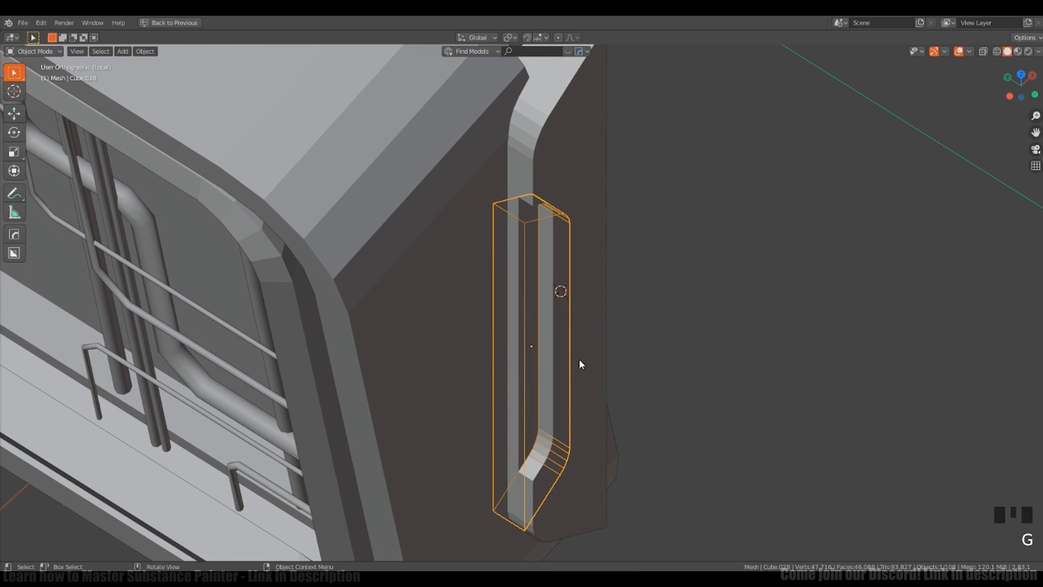
click(576, 337)
mouse_move(576, 337)
middle_down()
mouse_move(618, 324)
mouse_move(572, 355)
middle_up()
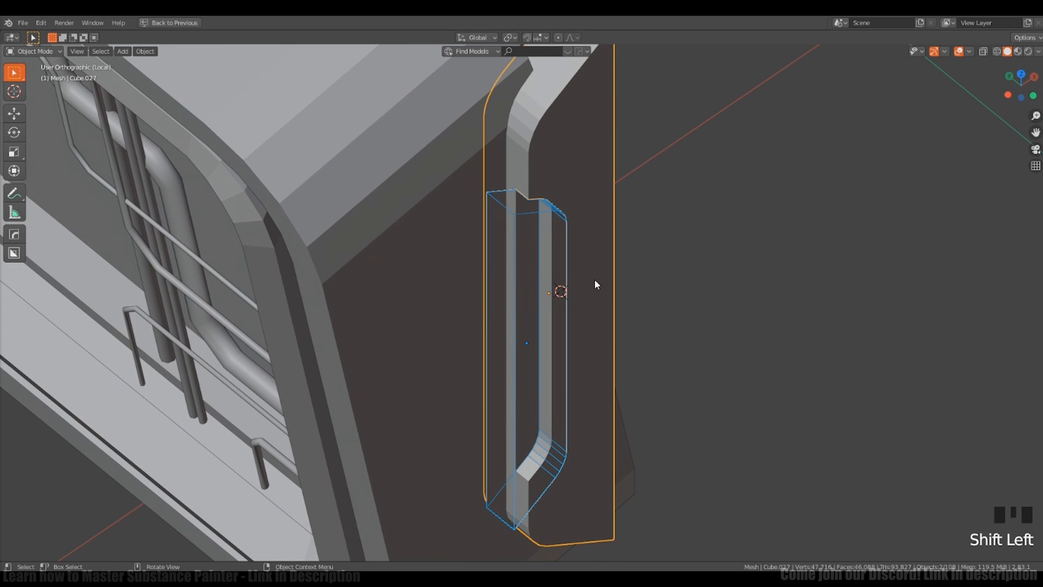
mouse_move(579, 290)
middle_down()
mouse_move(608, 321)
mouse_move(593, 305)
mouse_move(608, 317)
mouse_move(569, 321)
mouse_move(571, 305)
middle_up()
middle_drag(528, 199, 591, 325)
middle_drag(576, 360, 549, 319)
key(alt+c)
click(584, 320)
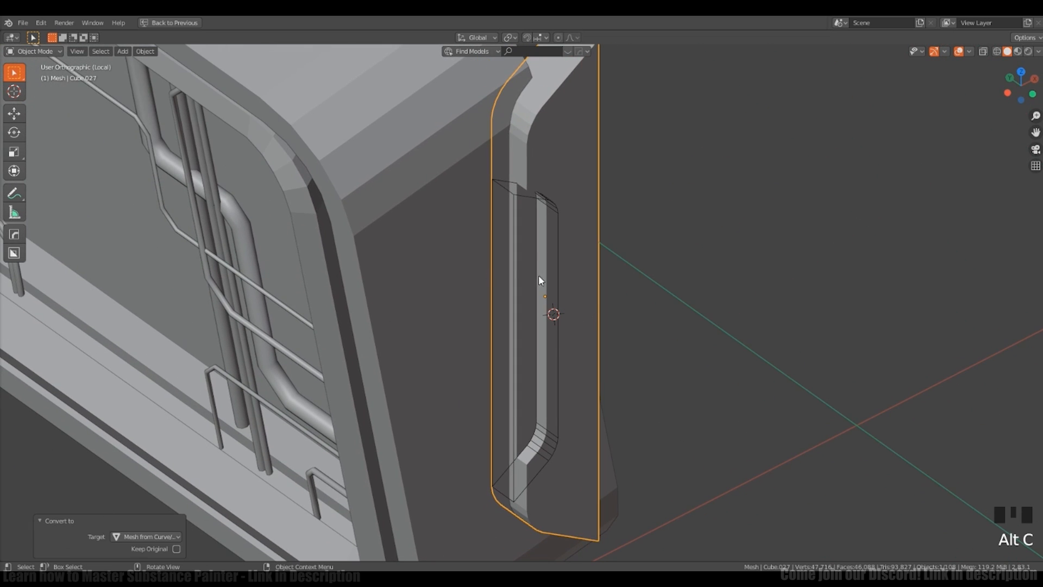
Step: Delete the small cutter block left inside the large block's recess
click(561, 279)
click(560, 279)
key(g)
right_click(514, 278)
click(559, 216)
key(g)
right_click(652, 228)
key(x)
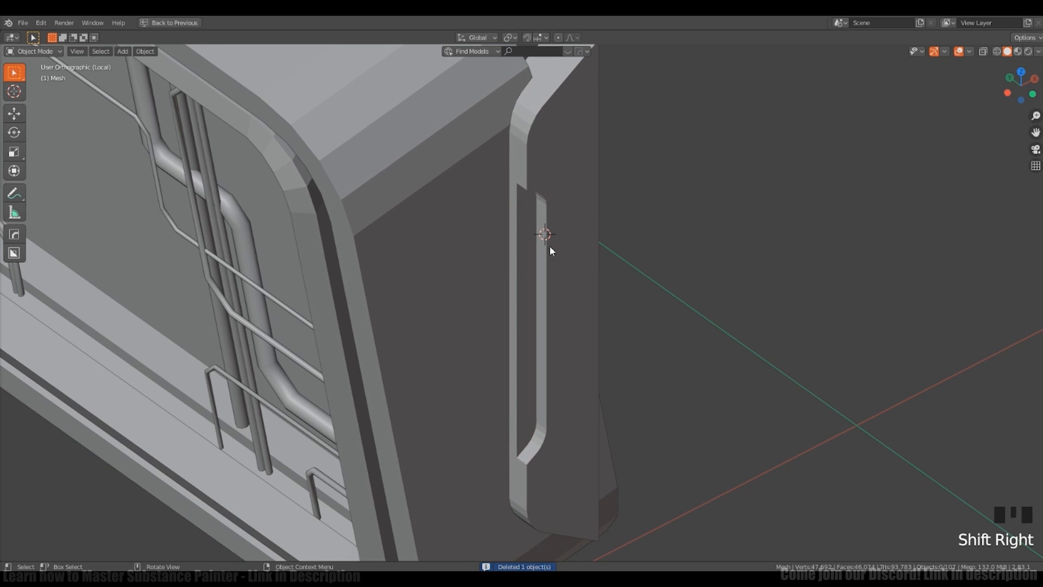
Step: Add a Hard Ops bevel with 3 segments to the notched block
click(550, 247)
middle_drag(550, 247, 580, 265)
key(q)
click(577, 222)
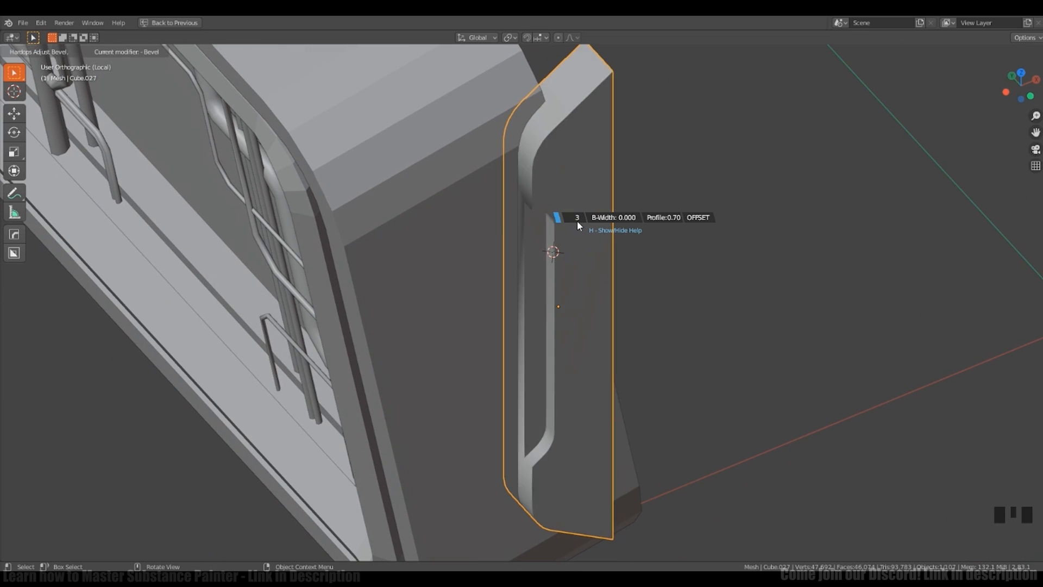
click(568, 224)
key(n)
click(1039, 412)
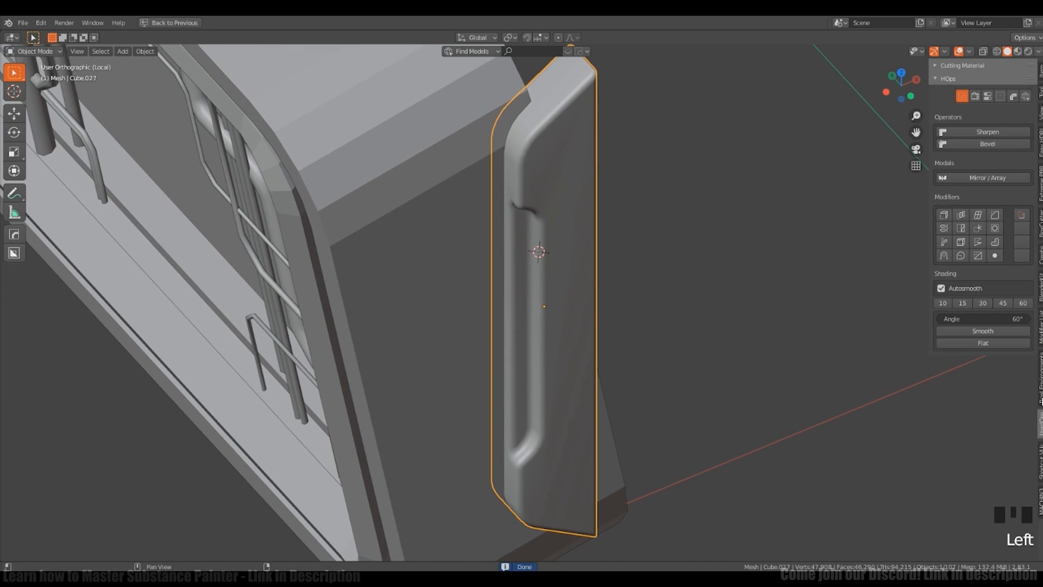
click(1040, 419)
mouse_move(584, 334)
middle_down()
mouse_move(575, 323)
mouse_move(594, 342)
mouse_move(581, 317)
middle_up()
Step: Set the block's bevel to 0.01 m width, a 0.25 profile and 1 segment
key(ctrl+shift+b)
key(ctrl+shift+b)
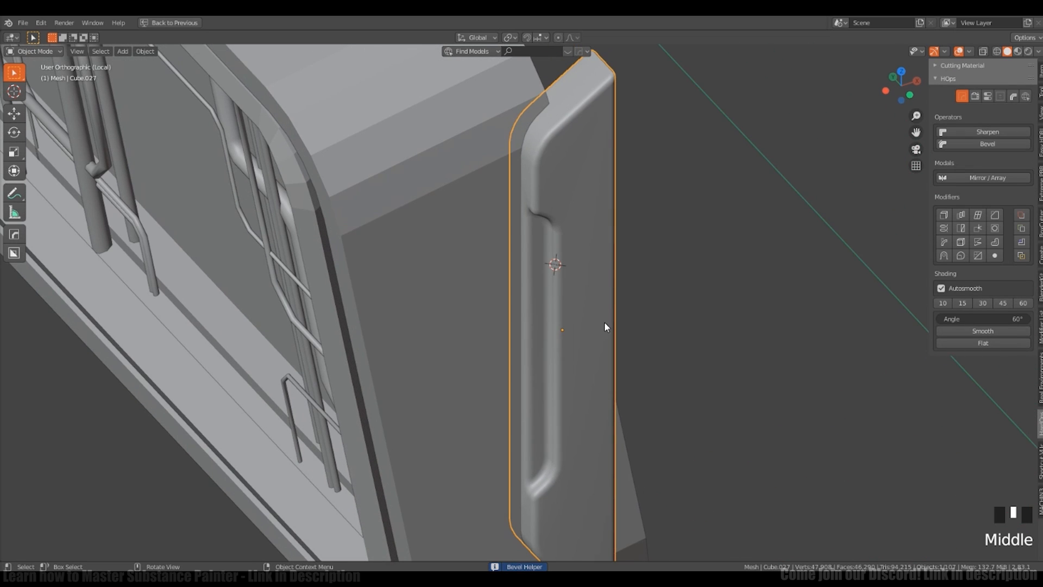
click(698, 405)
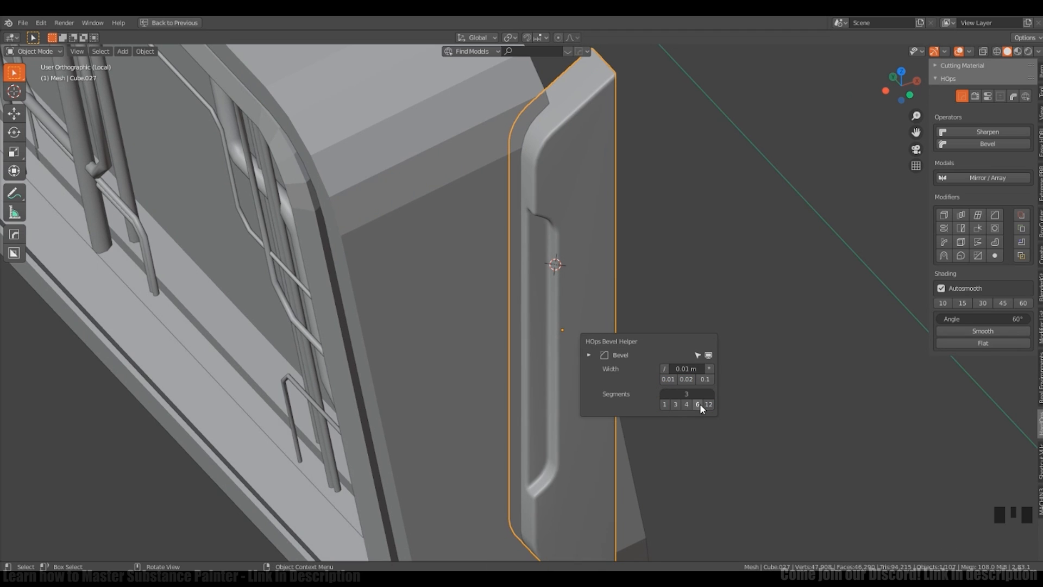
middle_drag(616, 303, 631, 305)
click(1038, 327)
drag(946, 287, 905, 287)
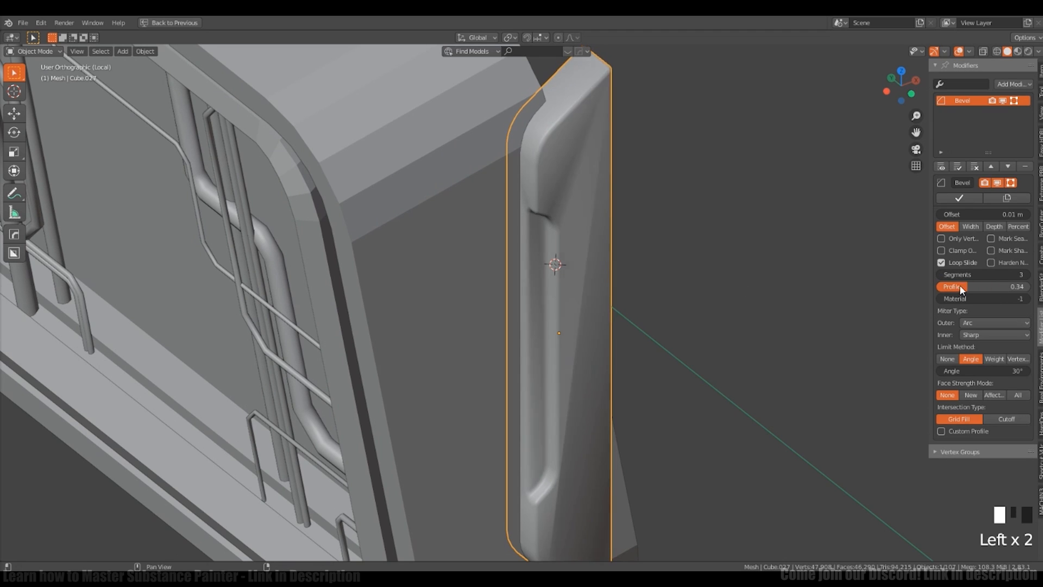
click(941, 274)
click(940, 274)
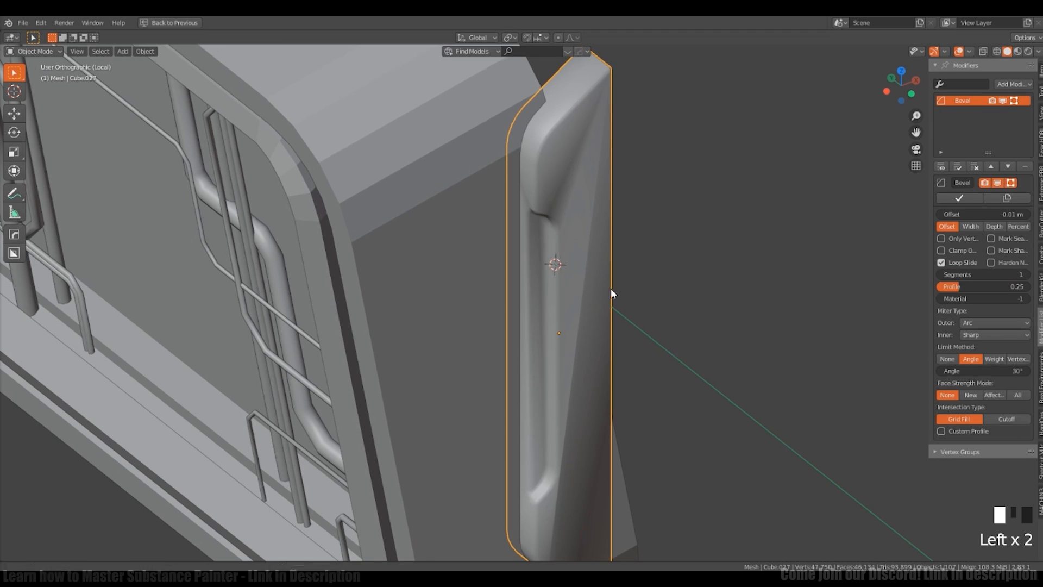
Step: Try the bevel's other width types, keep Offset, and enable Clamp Overlap
middle_drag(610, 294, 583, 302)
middle_click(584, 298)
click(359, 163)
key(z)
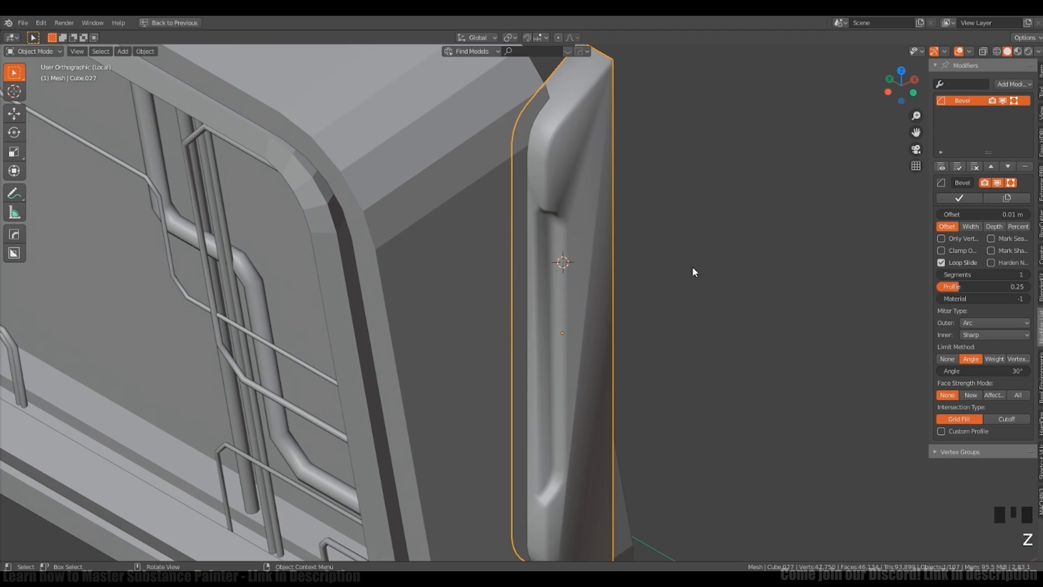
drag(1028, 343, 984, 370)
middle_drag(679, 294, 668, 326)
click(592, 234)
click(601, 236)
click(976, 226)
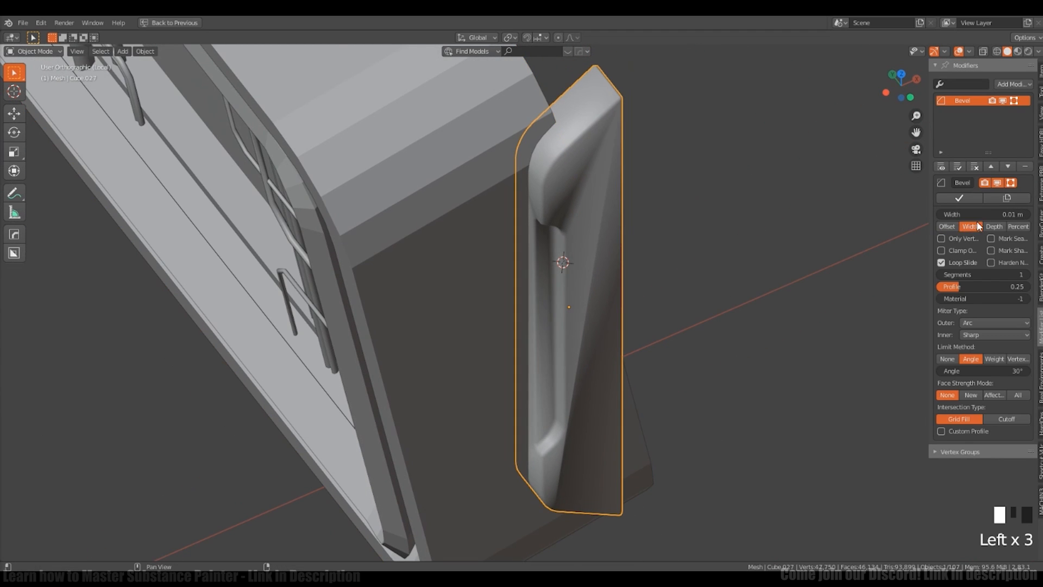
click(1018, 226)
click(993, 227)
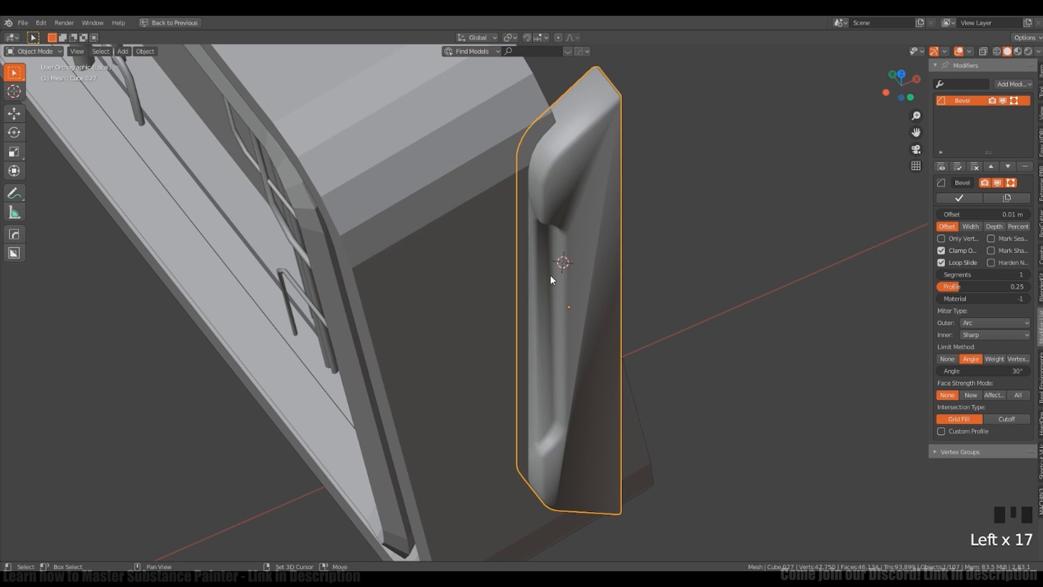
Step: Rotate the block slightly in the front view, about 0.68° in the last turn, and adjust its position and scale to follow the frame's slanted back
middle_drag(592, 288, 575, 345)
key(q)
click(580, 320)
click(587, 323)
click(598, 326)
key(r)
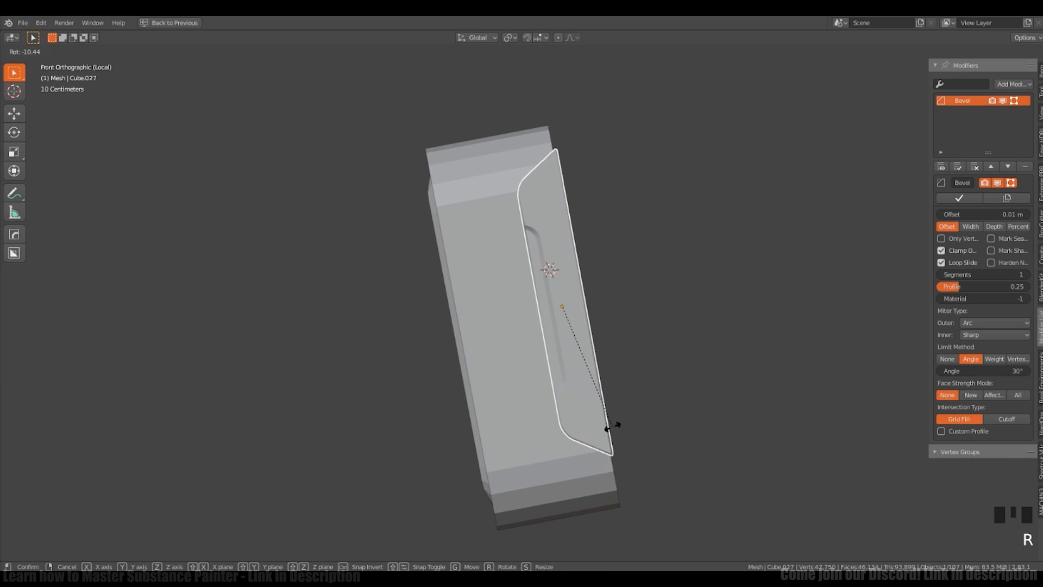
right_click(597, 427)
key(r)
click(617, 410)
key(g)
click(625, 414)
key(r)
click(636, 427)
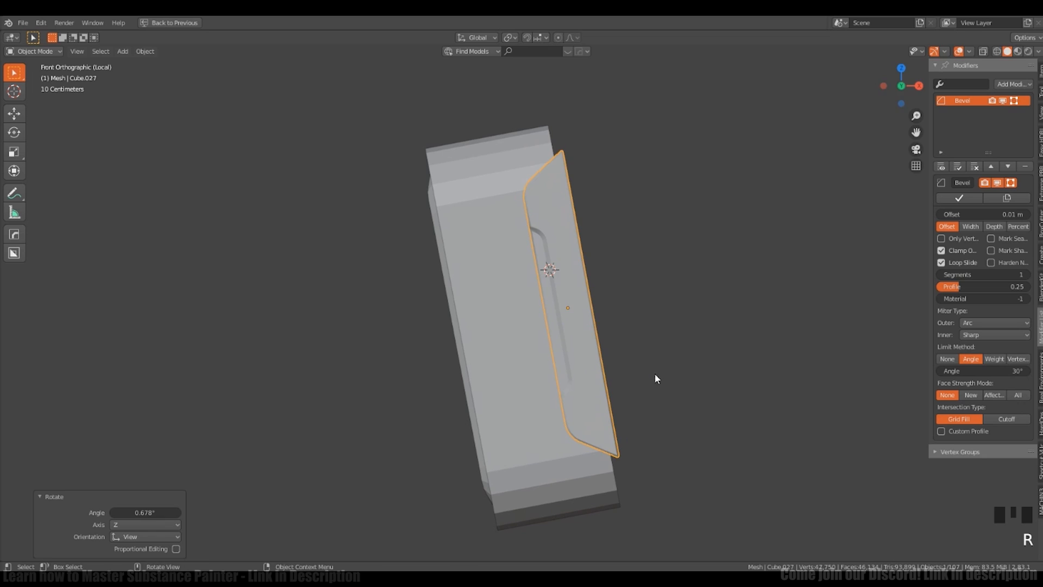
key(s)
click(642, 382)
Step: Shade the large outer frame smooth
middle_drag(511, 277, 553, 293)
shift+middle_drag(553, 293, 573, 367)
click(576, 262)
key(z)
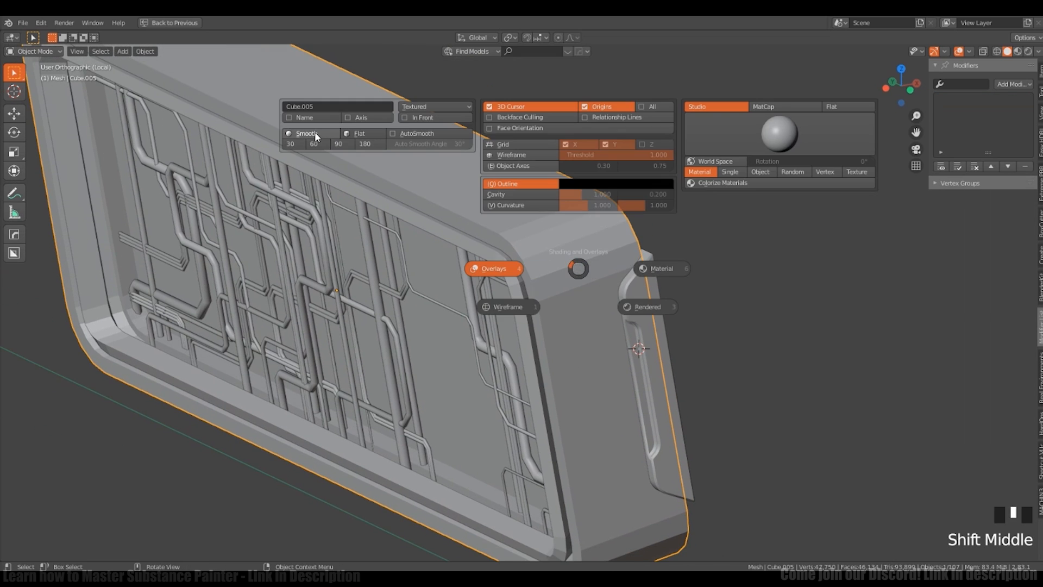
click(315, 134)
key(z)
click(352, 83)
Step: Stretch the notched block toward the frame's middle by moving its inner end face about 2.28 m along Y
mouse_move(461, 120)
middle_down()
mouse_move(650, 370)
mouse_move(658, 363)
middle_up()
click(659, 364)
mouse_move(729, 344)
middle_down()
mouse_move(497, 410)
mouse_move(502, 417)
middle_up()
key(Tab)
click(511, 431)
key(shift+z)
key(g)
click(638, 392)
key(ctrl+z)
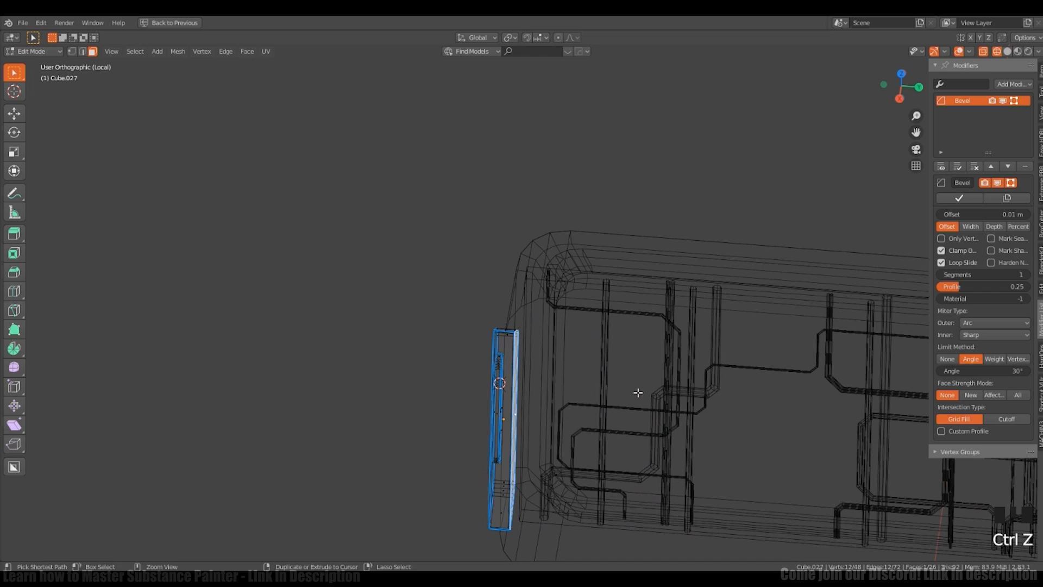
ctrl+middle_drag(637, 392, 469, 400)
key(g)
middle_click(484, 400)
click(699, 397)
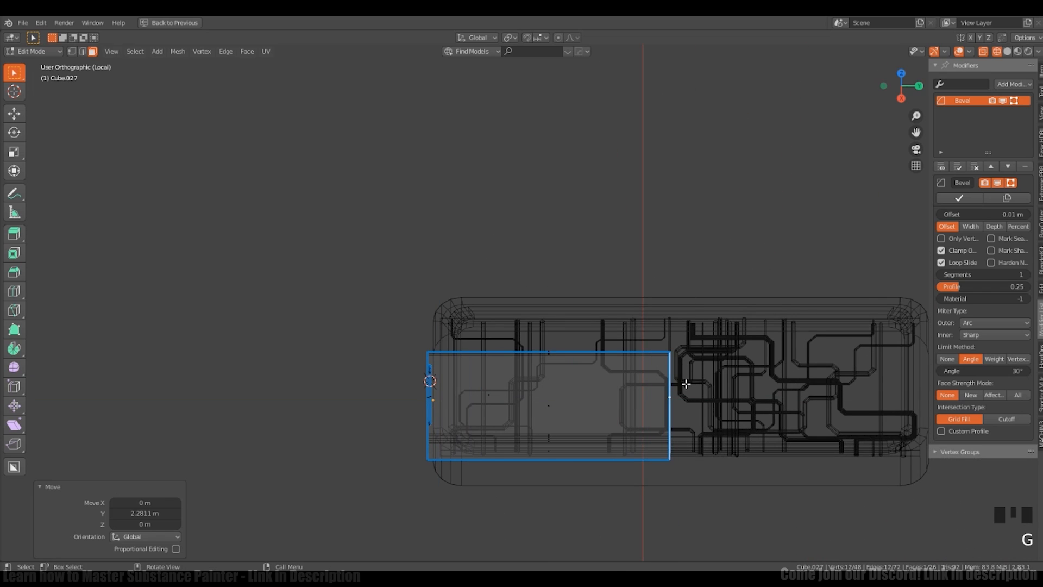
Step: Snap the 3D cursor to the block's moved end face and set the block's origin to the cursor
middle_drag(685, 384, 639, 336)
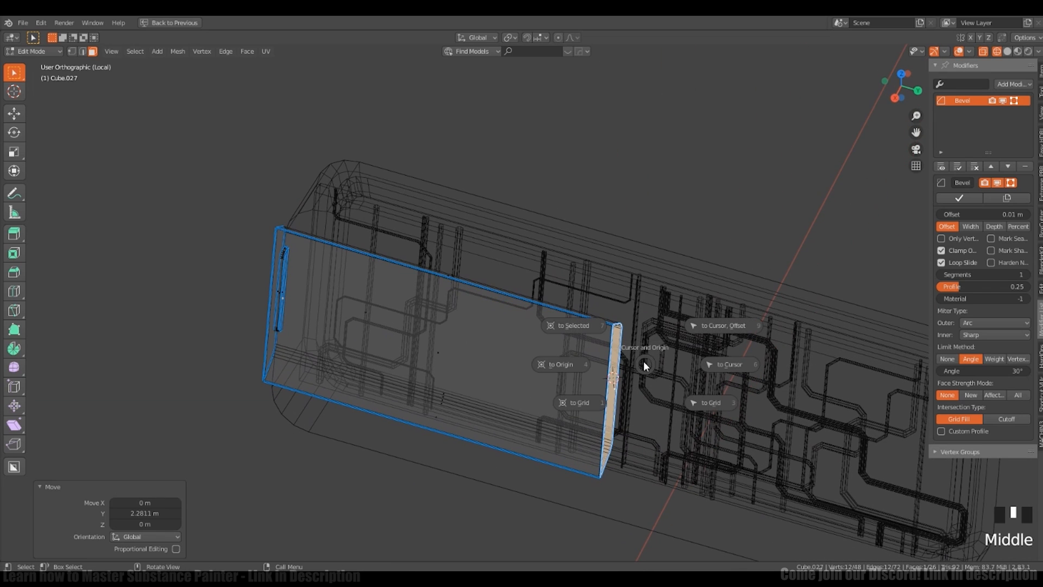
click(569, 328)
middle_drag(569, 328, 616, 376)
click(617, 301)
key(shift+s)
click(635, 425)
key(shift+s)
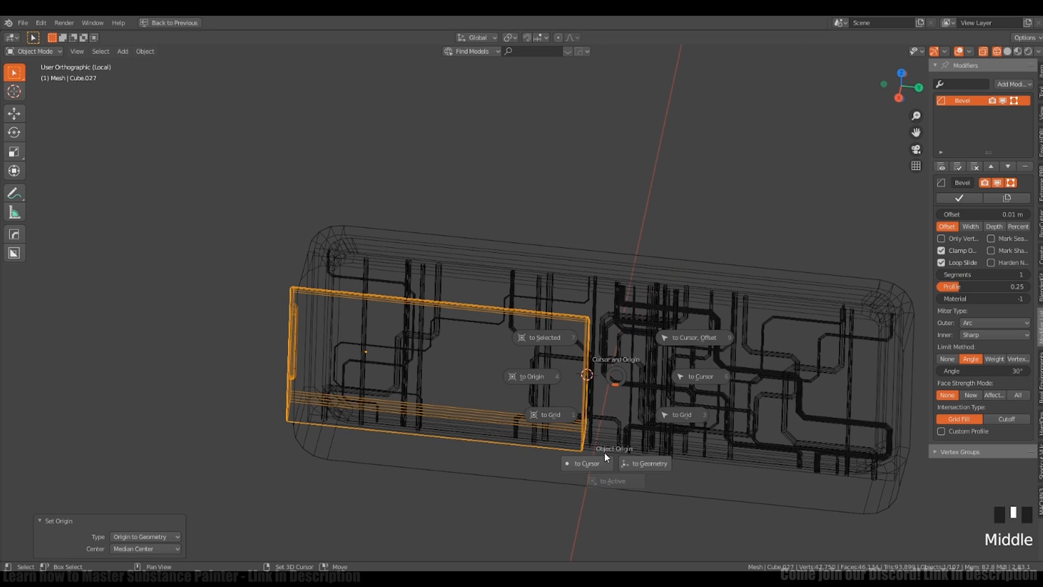
click(570, 463)
Step: Symmetrize the block's whole mesh in the -Y to +Y direction
middle_drag(591, 449, 626, 376)
key(Tab)
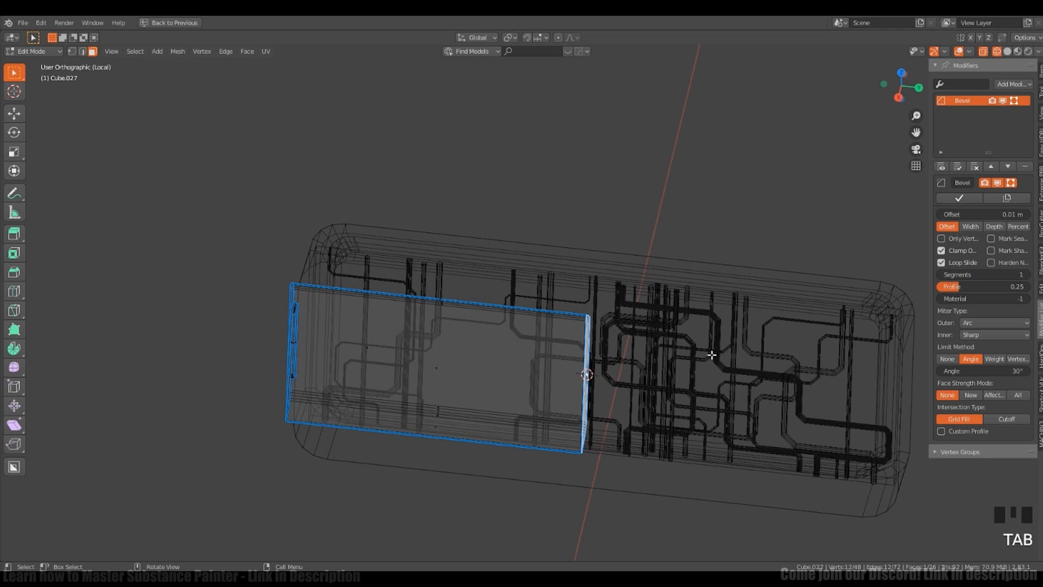
middle_drag(706, 353, 626, 346)
key(a)
key(ctrl+alt+x)
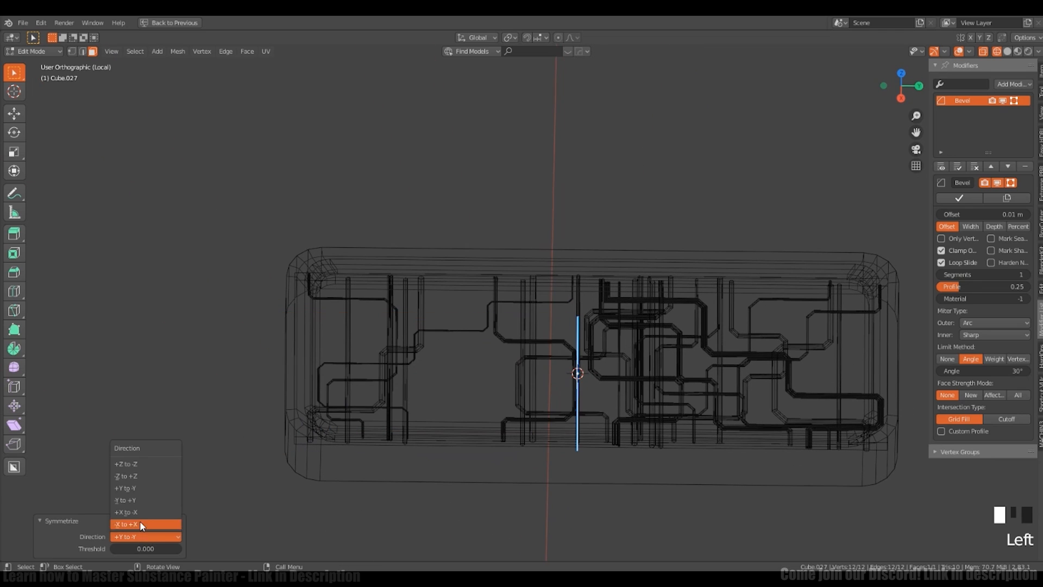
click(144, 499)
Step: Move and scale the block along Y to span the frame, and nudge it about 0.012 m in negative X and positive Z
mouse_move(783, 348)
shift+middle_down()
mouse_move(722, 363)
mouse_move(699, 414)
mouse_move(691, 351)
mouse_move(829, 321)
mouse_move(794, 350)
shift+middle_up()
key(Tab)
key(g)
key(y)
click(858, 329)
key(s)
key(y)
click(873, 333)
key(g)
click(781, 330)
key(shift+z)
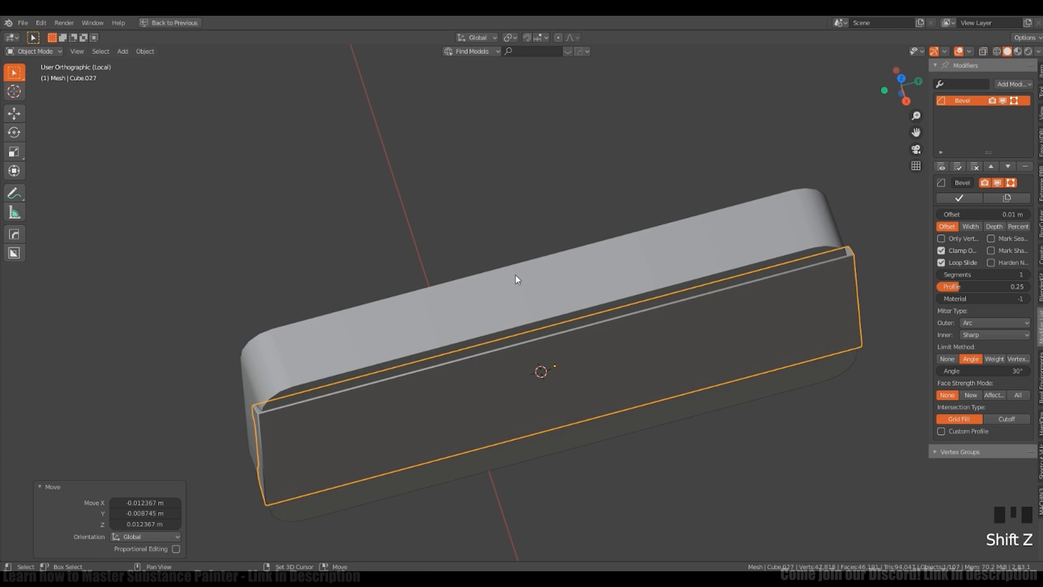
Step: Align the block's location to the frame along Y only with MACHIN3 Align
shift+click(518, 276)
key(alt+a)
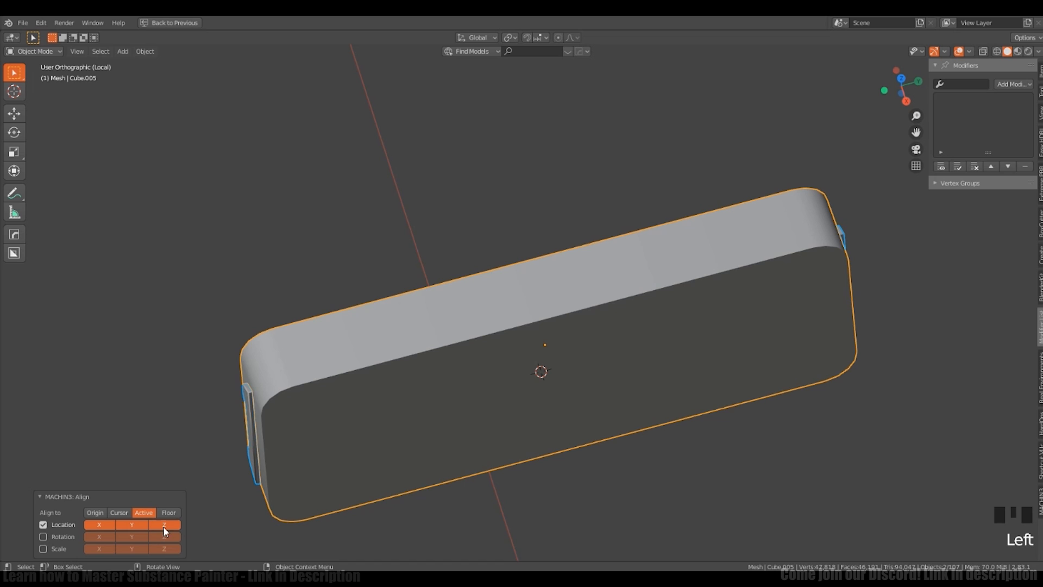
click(131, 525)
click(132, 525)
middle_drag(395, 342, 510, 375)
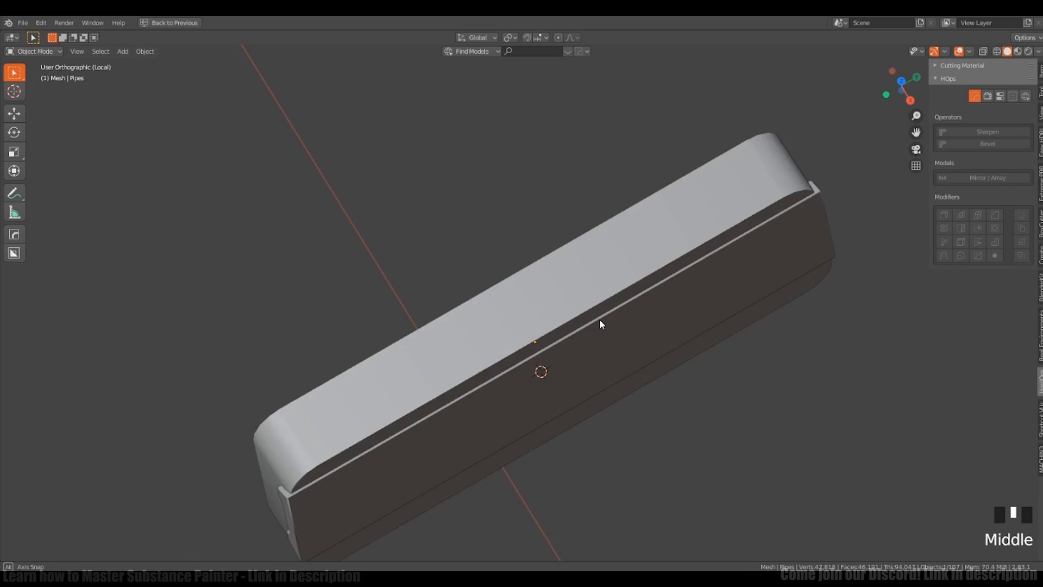
Step: Select the outer frame in the front view and open its mesh for editing
middle_drag(598, 318, 549, 380)
click(549, 380)
alt+middle_drag(549, 380, 537, 384)
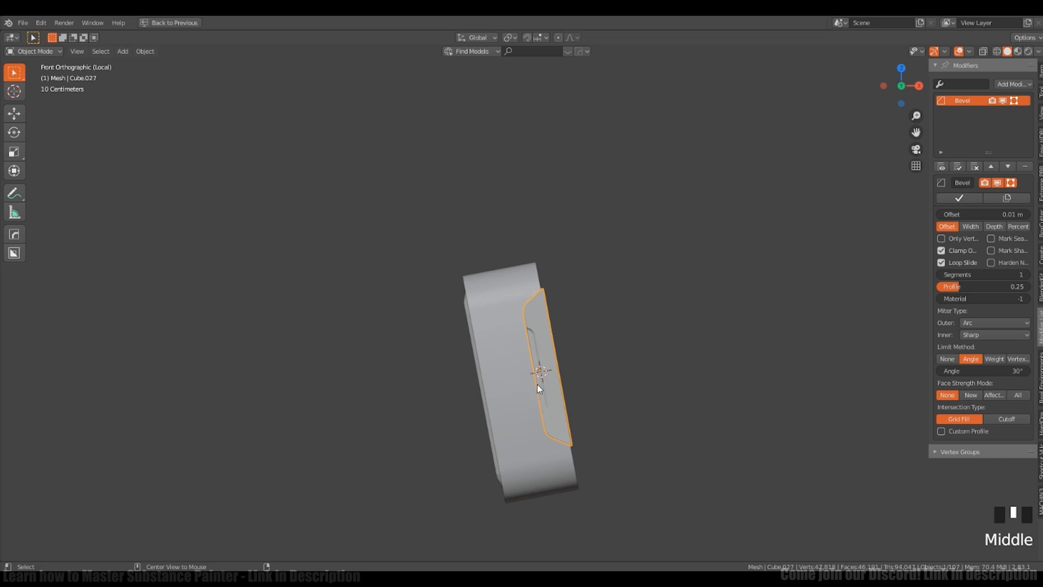
key(a)
key(a)
key(a)
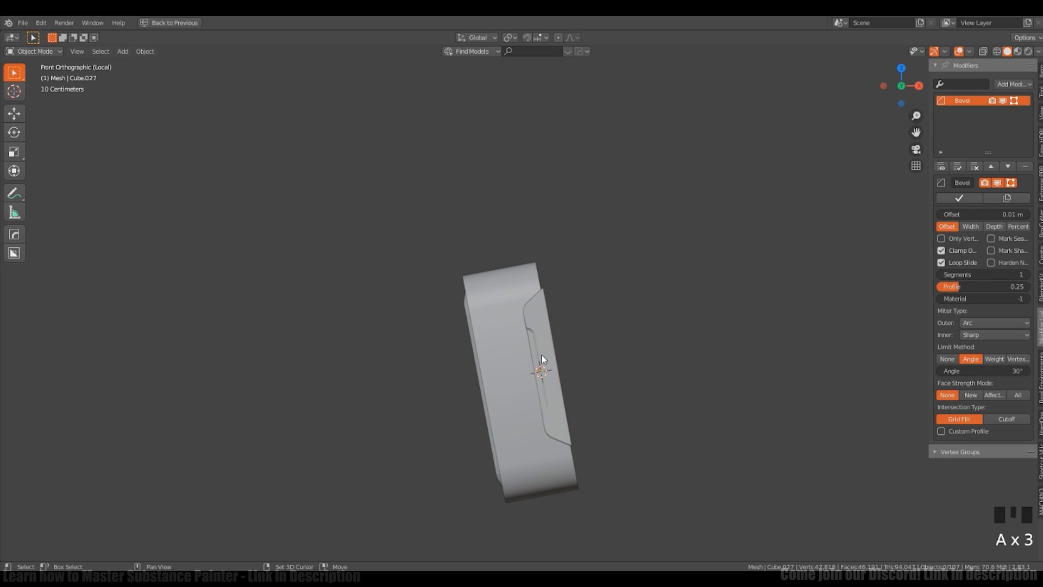
shift+middle_drag(541, 355, 571, 351)
click(558, 315)
double_click(550, 350)
shift+middle_drag(571, 351, 556, 347)
key(Tab)
key(k)
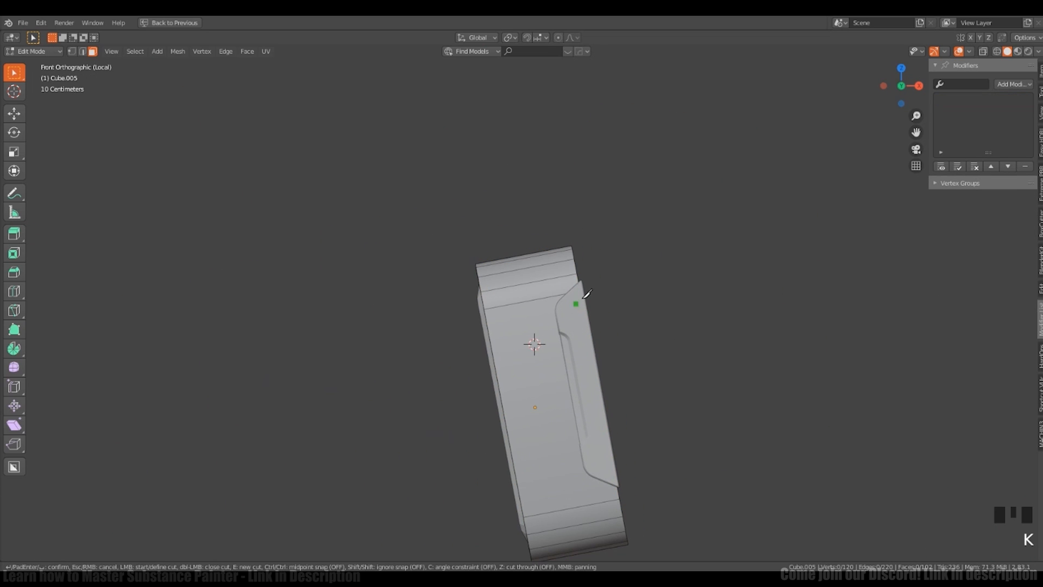
key(shift+z)
key(k)
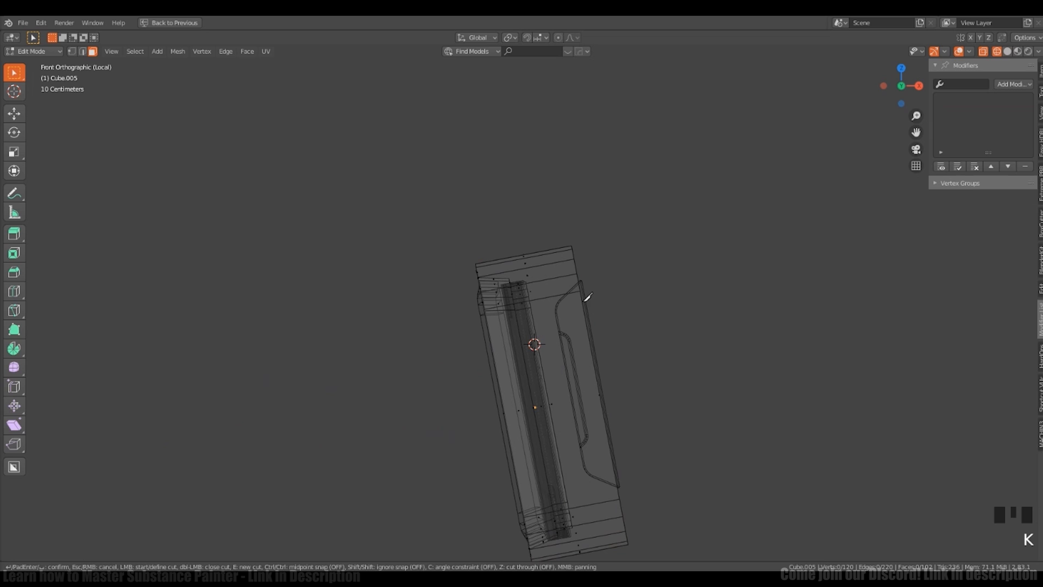
key(Escape)
key(shift+z)
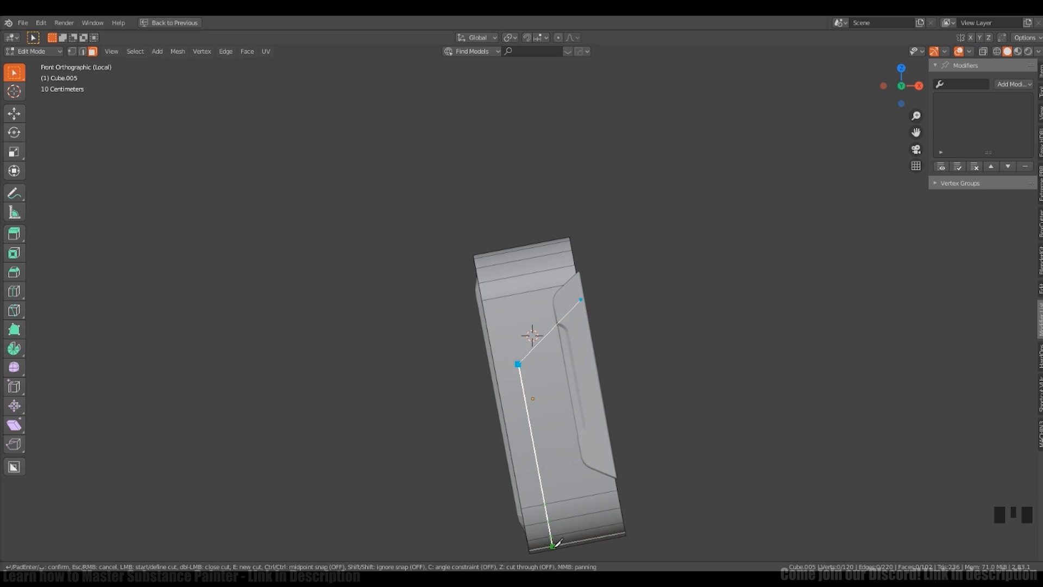
Step: Knife-cut an angled outline from the block's edge down to the frame's underside, and select the enclosed end and underside faces
click(571, 380)
middle_drag(558, 541, 563, 402)
alt+shift+click(610, 345)
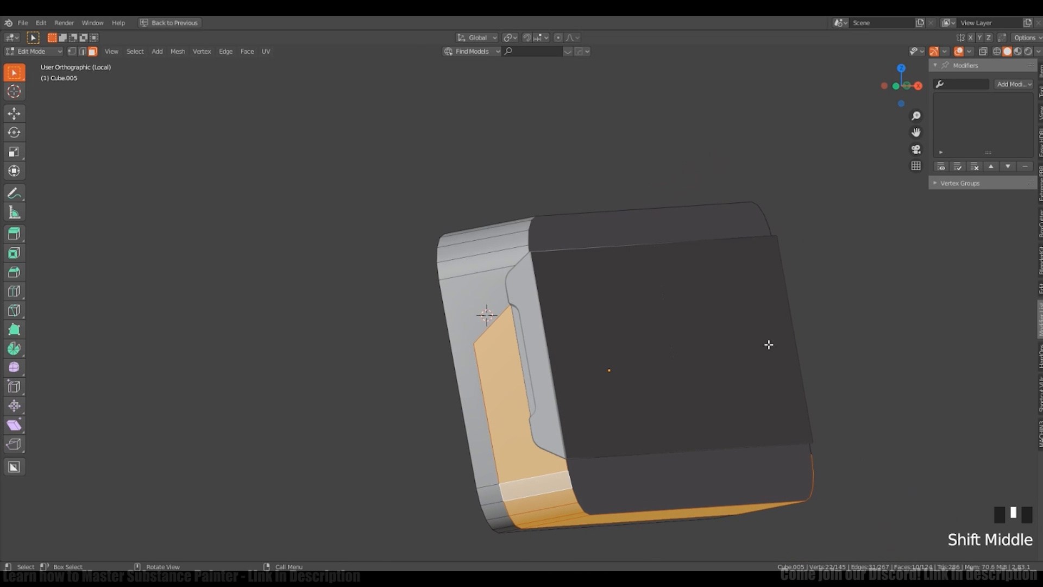
Step: Extrude the selected frame faces and shrink them inward along their normals to form a shallow recess
right_click(786, 329)
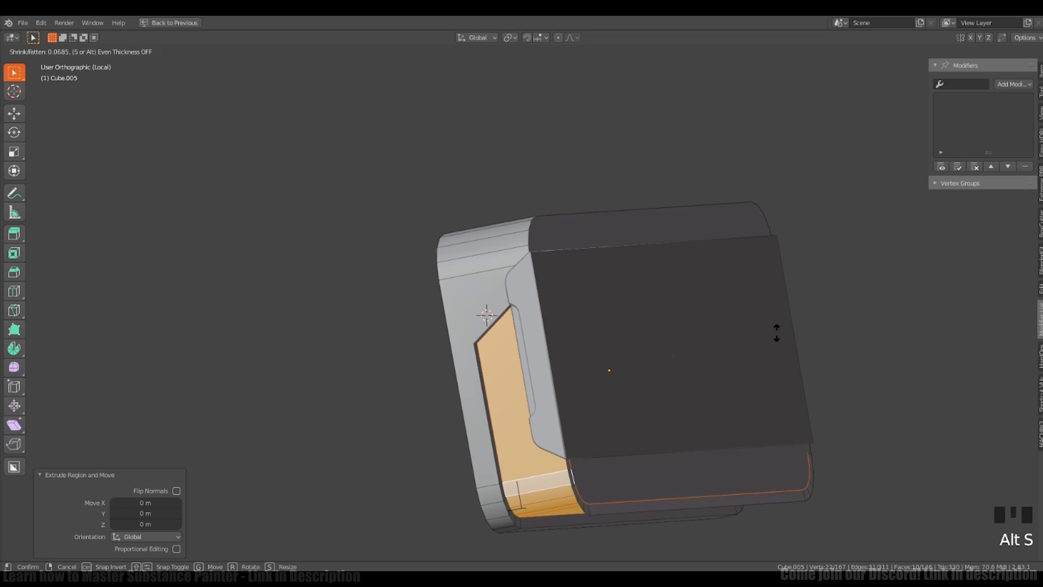
click(797, 306)
key(Tab)
Step: Dissolve the outer edge loop along the frame's lower rear border
middle_drag(797, 305, 569, 354)
click(783, 359)
shift+middle_drag(569, 354, 591, 457)
click(666, 409)
key(Tab)
middle_drag(664, 355, 645, 448)
alt+shift+click(647, 437)
alt+shift+click(651, 425)
alt+shift+click(654, 415)
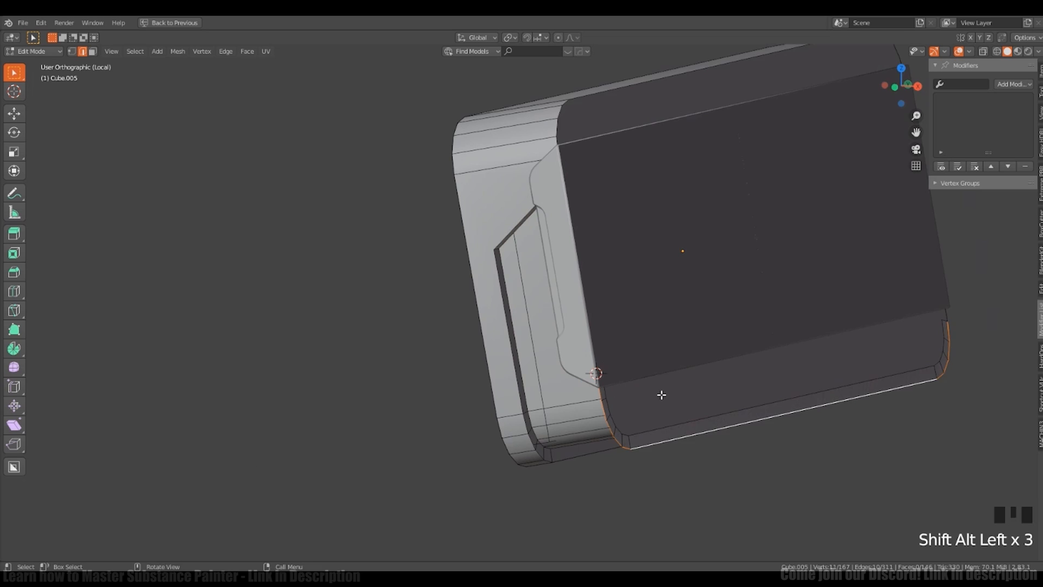
key(ctrl+x)
middle_drag(661, 396, 728, 351)
key(Tab)
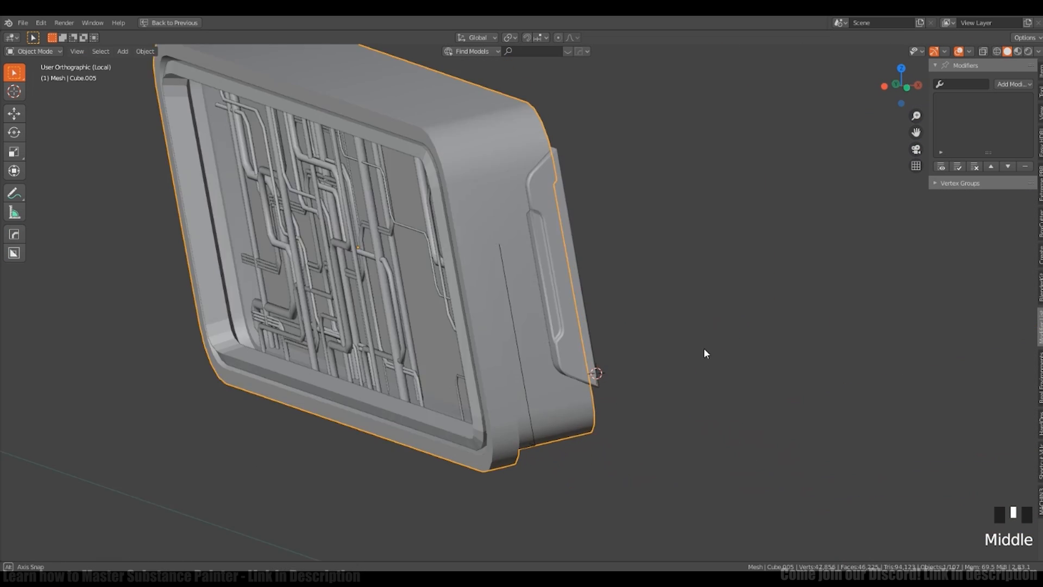
Step: Place the 3D cursor near the upper part of the frame's end and add a 2 m cube there
ctrl+middle_drag(728, 351, 643, 368)
shift+middle_drag(642, 368, 668, 360)
shift+middle_drag(668, 360, 611, 332)
middle_drag(611, 332, 522, 315)
shift+right_click(649, 314)
ctrl+middle_drag(699, 316, 699, 272)
shift+middle_drag(699, 317, 641, 348)
mouse_move(641, 347)
middle_down()
mouse_move(666, 368)
mouse_move(640, 348)
middle_up()
click(640, 347)
key(shift+a)
scroll(699, 63, up, 2)
click(696, 50)
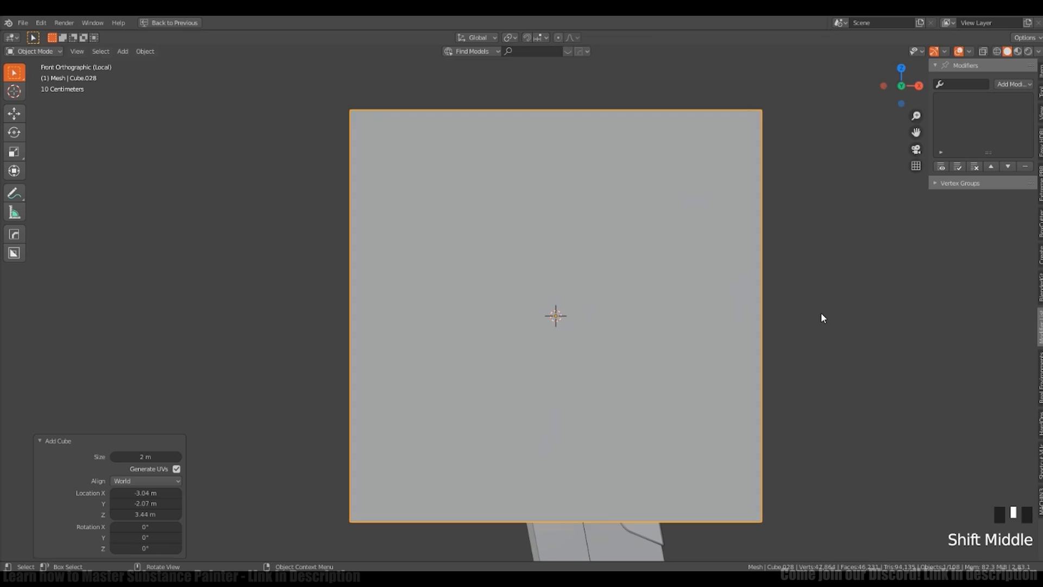
Step: Flatten the new cube along Z and scale it down to a small bar in front of the frame's end
key(s)
key(z)
click(641, 315)
key(s)
click(584, 326)
shift+right_click(586, 313)
ctrl+middle_drag(585, 313, 639, 264)
shift+middle_drag(638, 265, 647, 328)
Step: Shear the whole bar into a slanted parallelogram with an offset of 0.604
key(Tab)
alt+middle_drag(647, 329, 626, 347)
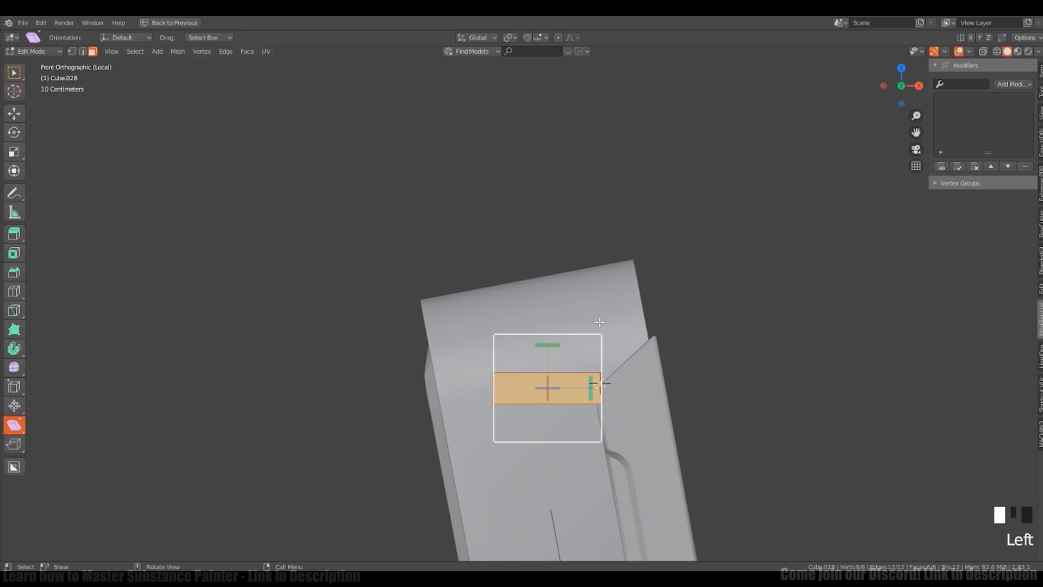
click(639, 334)
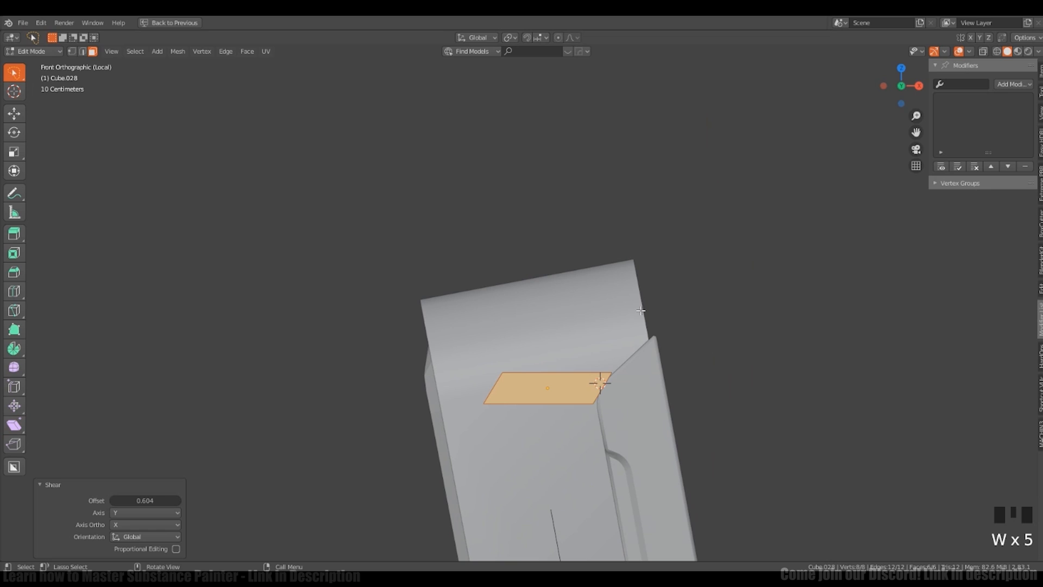
key(s)
middle_drag(577, 371, 582, 345)
key(Tab)
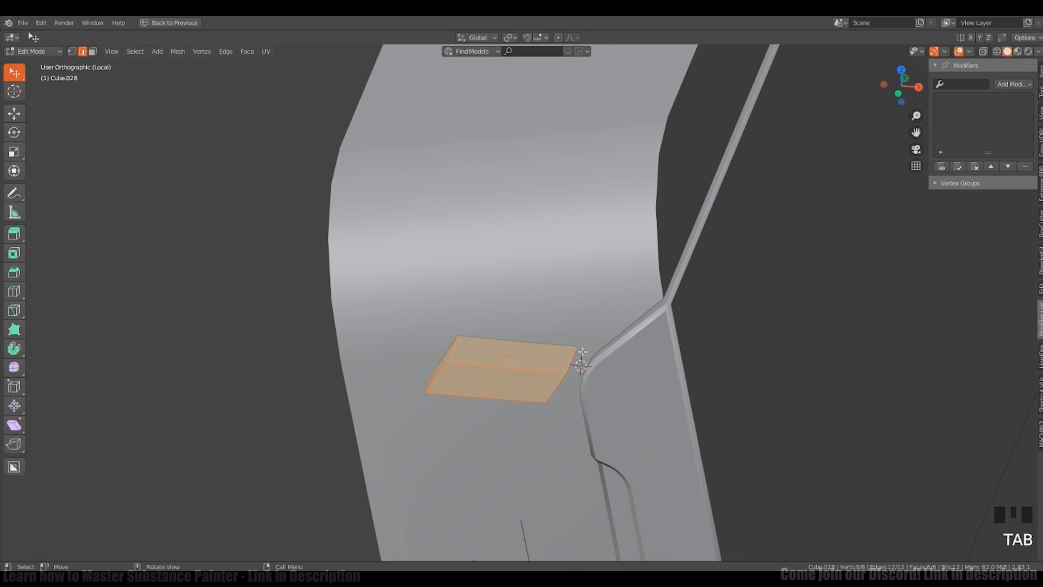
Step: Apply the slanted bar's scale and bevel its corner edges to round them evenly
click(699, 325)
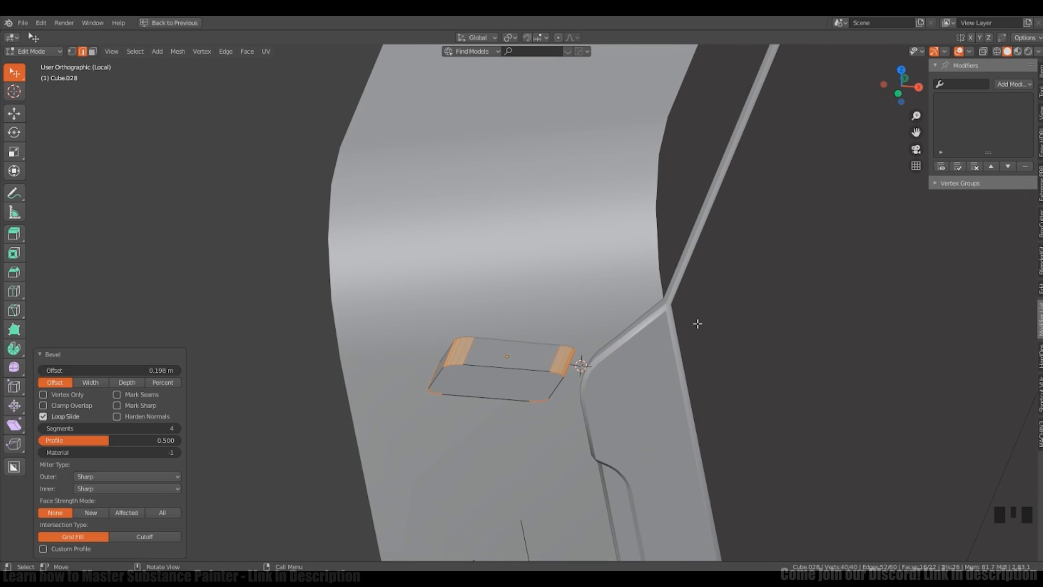
key(ctrl+z)
key(Tab)
key(ctrl+a)
click(643, 356)
key(Tab)
key(ctrl+shift+b)
click(715, 327)
key(Tab)
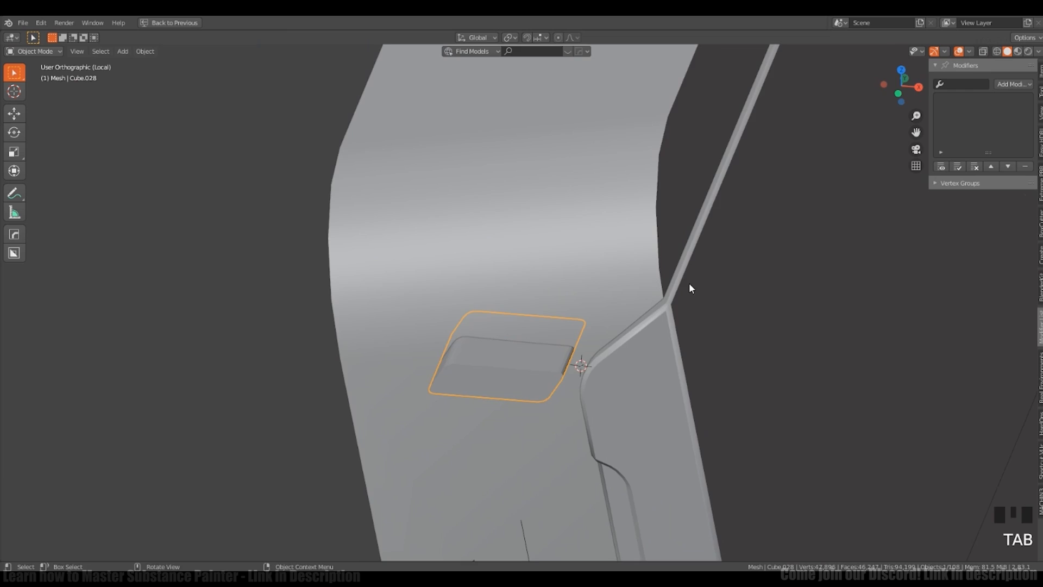
Step: Add an Array modifier to the bar with a count of 3 and a relative Z offset of -2
ctrl+middle_drag(689, 282, 624, 317)
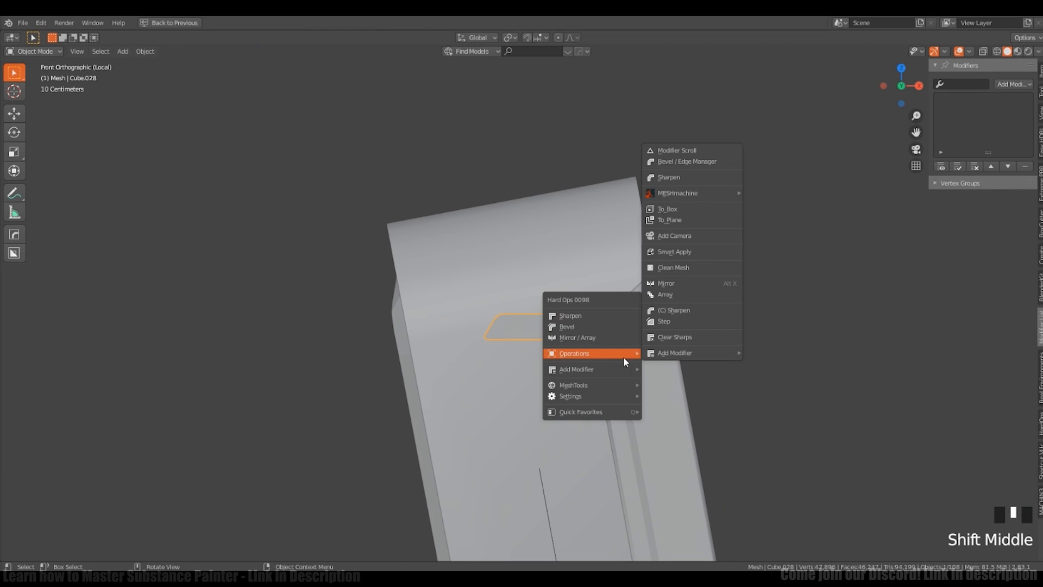
click(611, 338)
shift+middle_drag(621, 336, 621, 323)
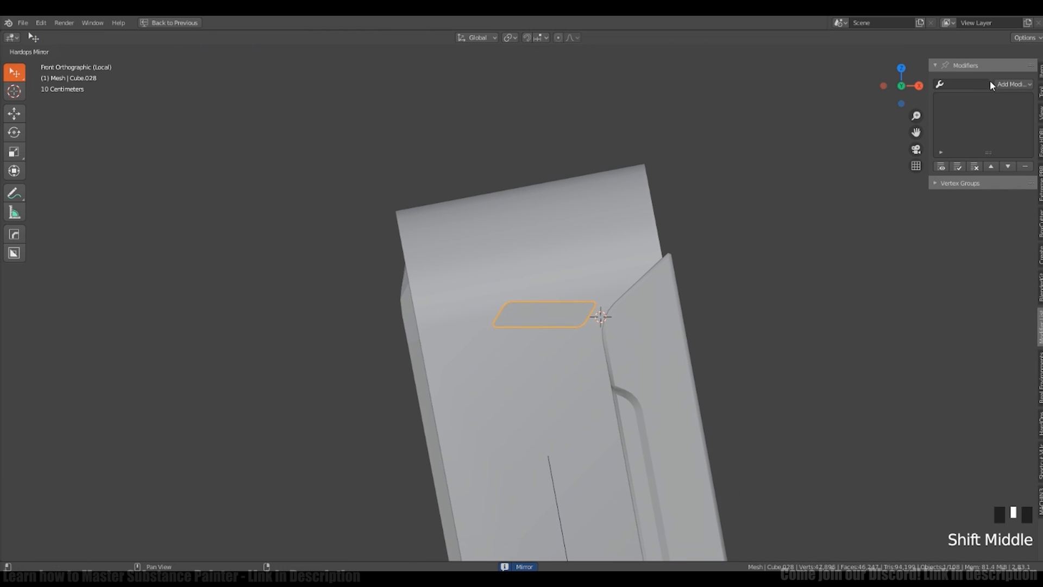
click(1002, 85)
click(815, 108)
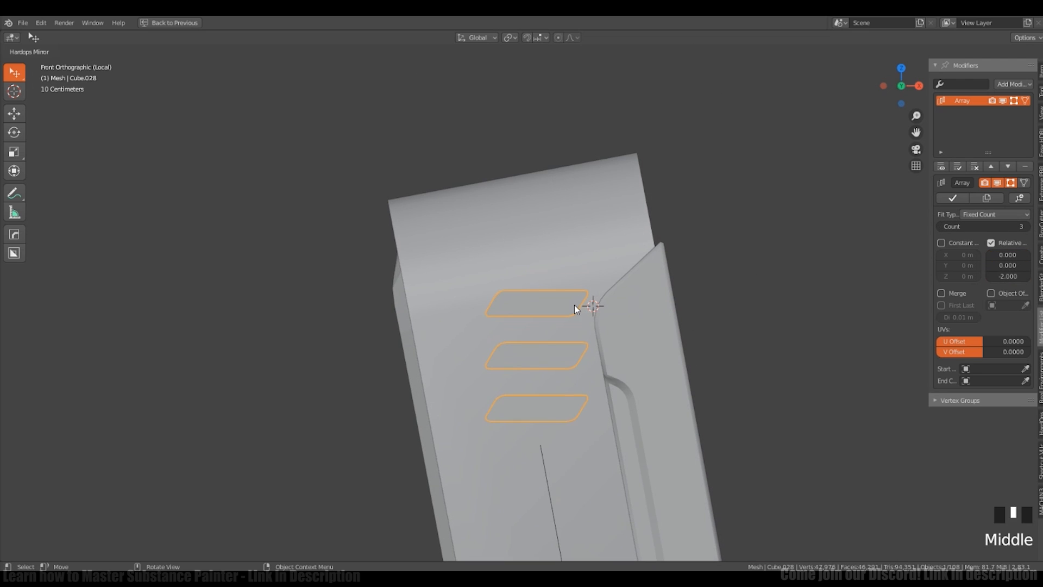
Step: Move the arrayed bars along Y against the frame's end
double_click(588, 318)
middle_drag(589, 319, 617, 325)
click(587, 374)
key(g)
key(y)
click(625, 360)
Step: Rotate the bar's mesh by -47.7° in front view and adjust the array's relative Z offset to space the copies
key(Tab)
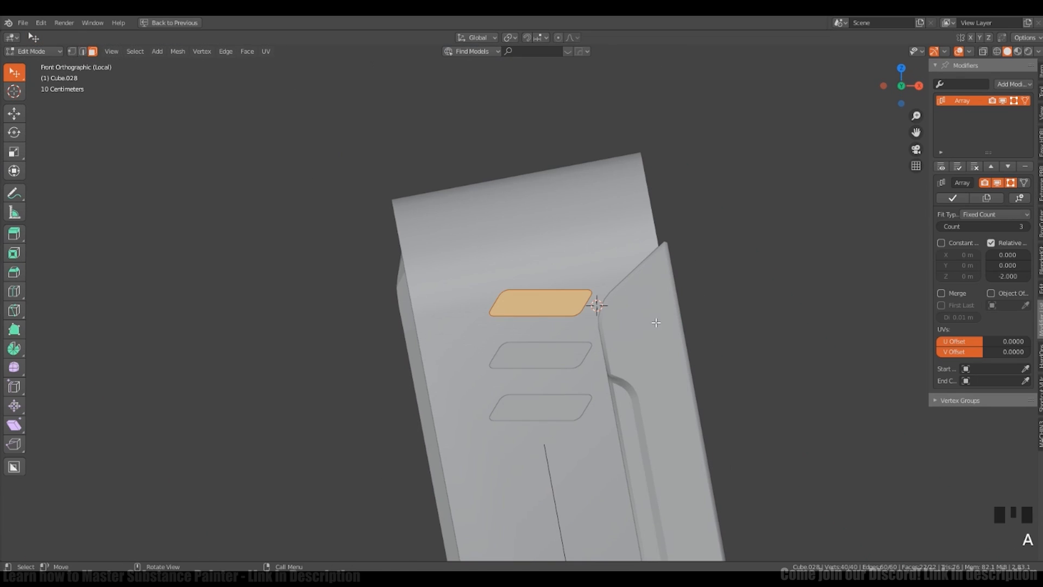
ctrl+middle_drag(610, 247, 1012, 267)
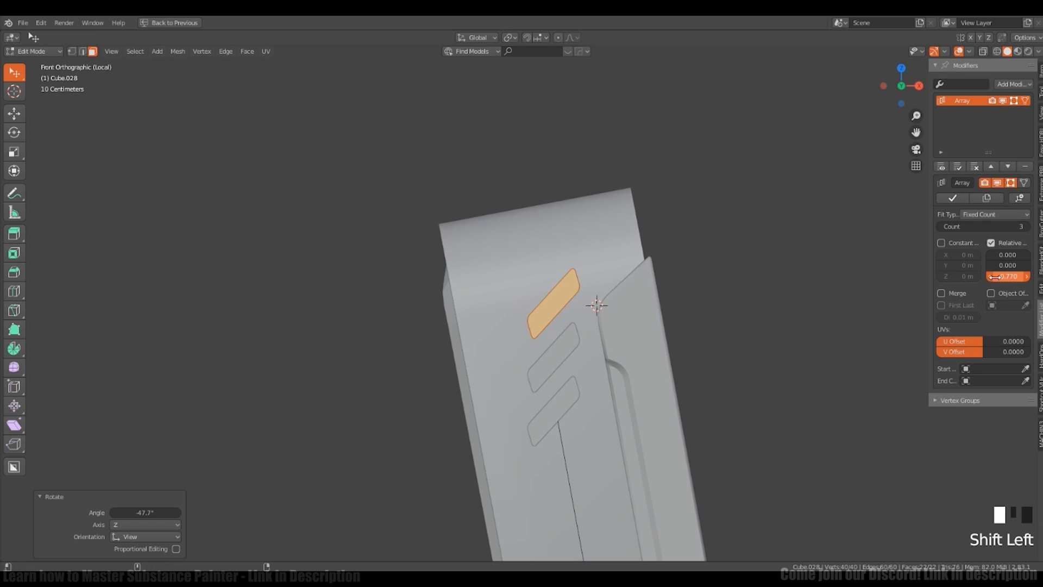
shift+drag(994, 277, 986, 277)
middle_drag(760, 304, 692, 304)
key(Tab)
Step: Add a second Array modifier with a count of 2 and a relative X offset of 1.5
shift+middle_drag(693, 274, 680, 283)
click(1011, 84)
click(811, 111)
shift+middle_drag(945, 178, 938, 184)
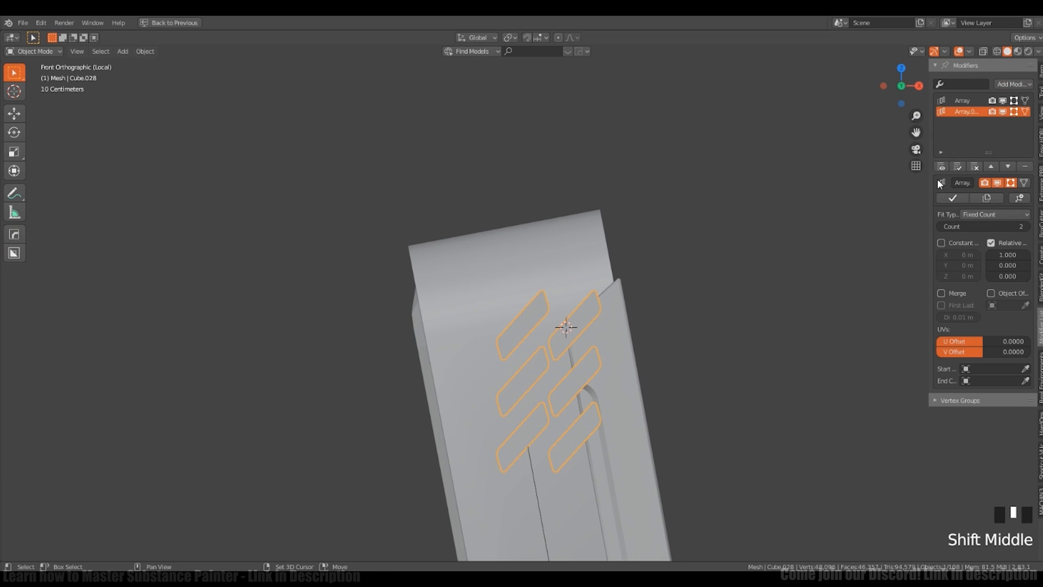
Step: Set the arrayed bar object's origin to its geometry and recenter it on the frame's end
key(r)
right_click(650, 315)
key(shift+s)
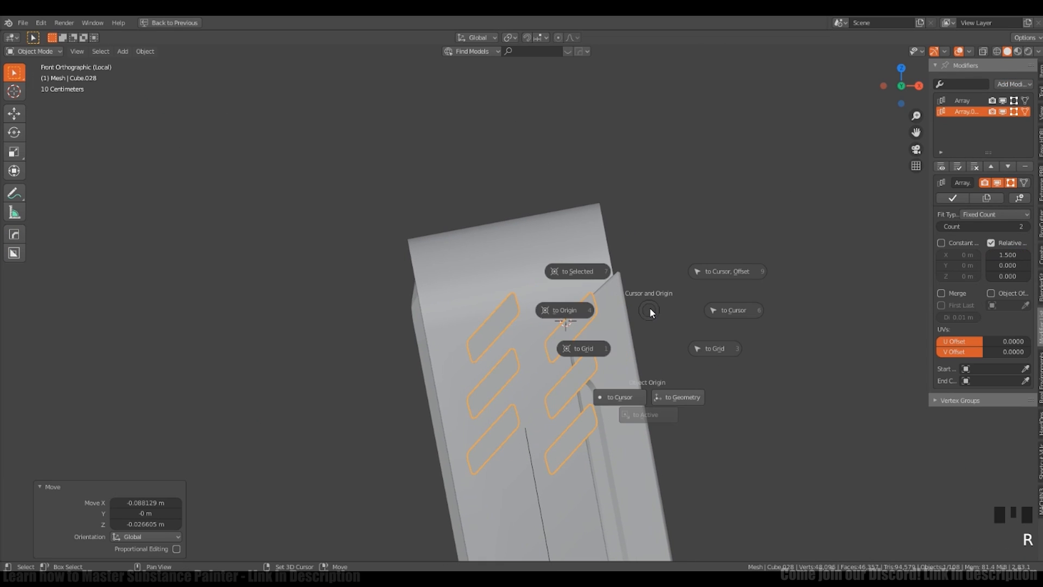
click(676, 396)
shift+middle_drag(638, 355, 646, 346)
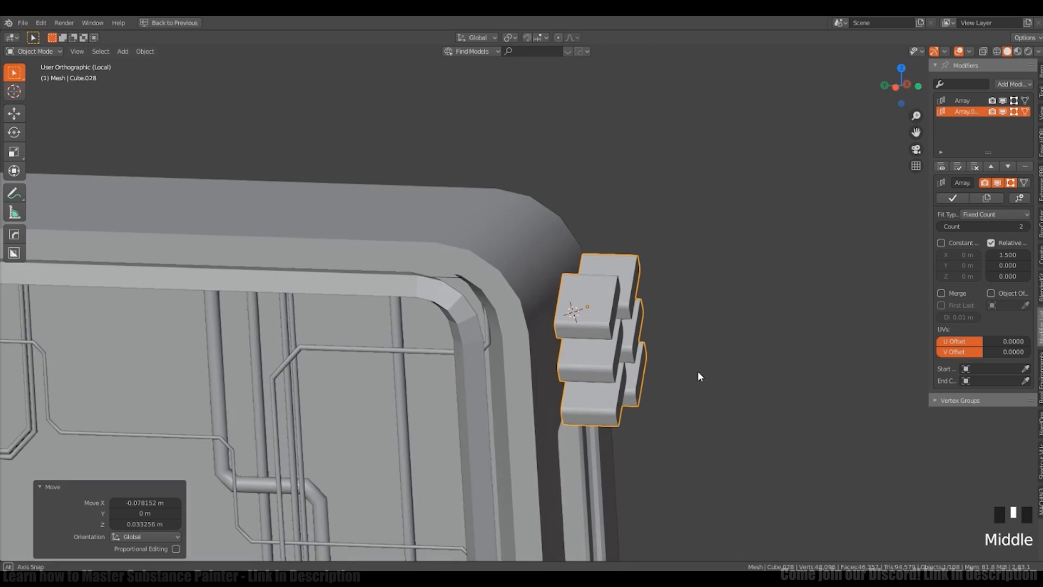
Step: Scale the arrayed bars and move them along Y so they sink into the frame's end
key(g)
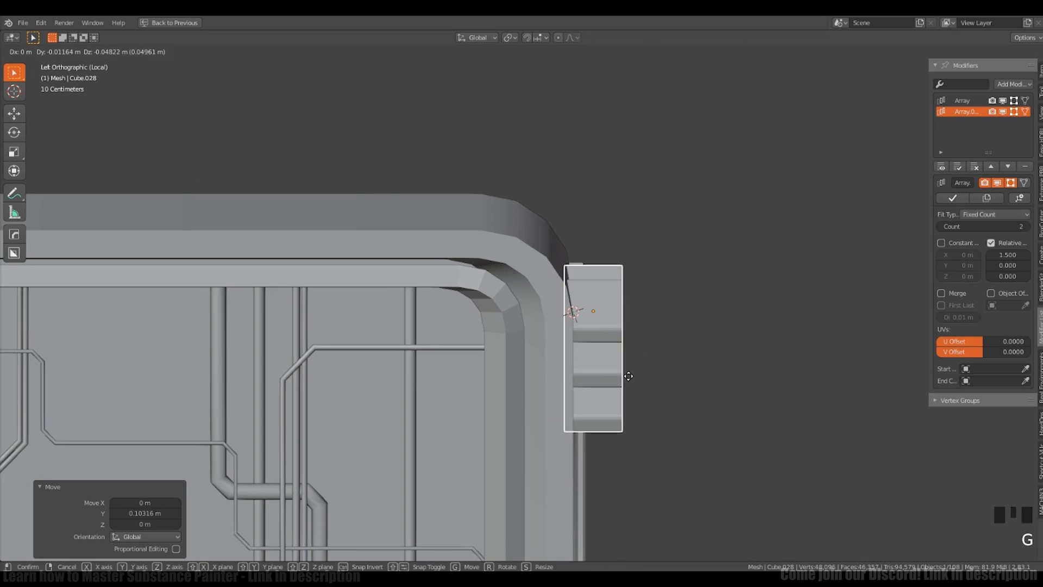
middle_drag(641, 358, 538, 356)
key(s)
click(583, 363)
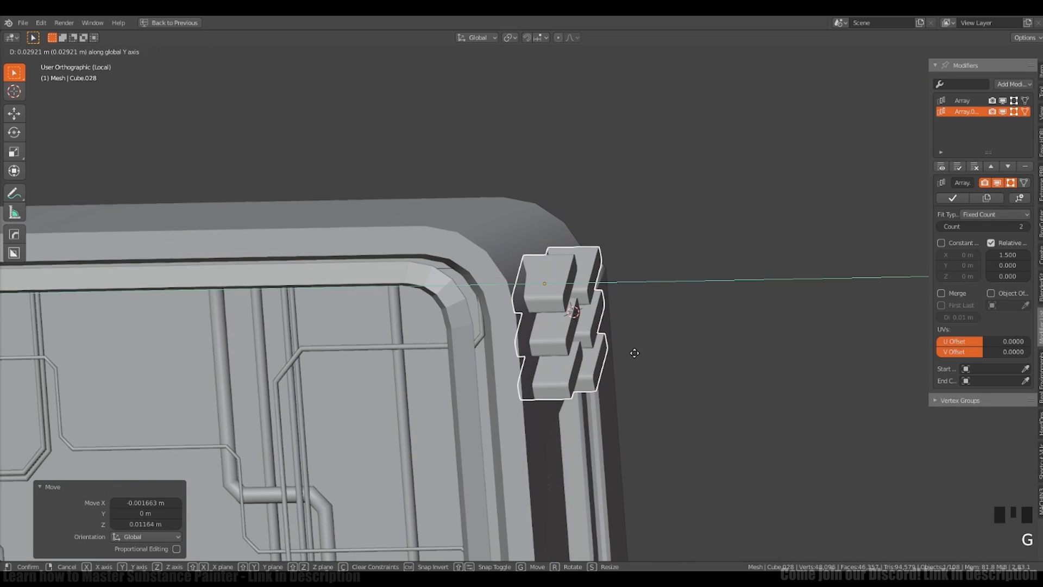
middle_drag(633, 349, 690, 383)
key(s)
click(608, 326)
key(g)
click(609, 331)
shift+middle_drag(690, 383, 704, 396)
Step: Subtract the arrayed bars from the frame with a Boolean difference
shift+click(568, 238)
key(ctrl+minus)
middle_drag(626, 266, 582, 369)
click(568, 330)
click(568, 331)
Step: Reposition the arrayed cutter on the frame's end to adjust the placement and depth of the slots
middle_drag(582, 369, 664, 322)
shift+right_click(623, 337)
ctrl+middle_drag(664, 321, 639, 296)
shift+right_click(667, 338)
ctrl+middle_drag(639, 296, 686, 193)
shift+middle_drag(608, 266, 644, 302)
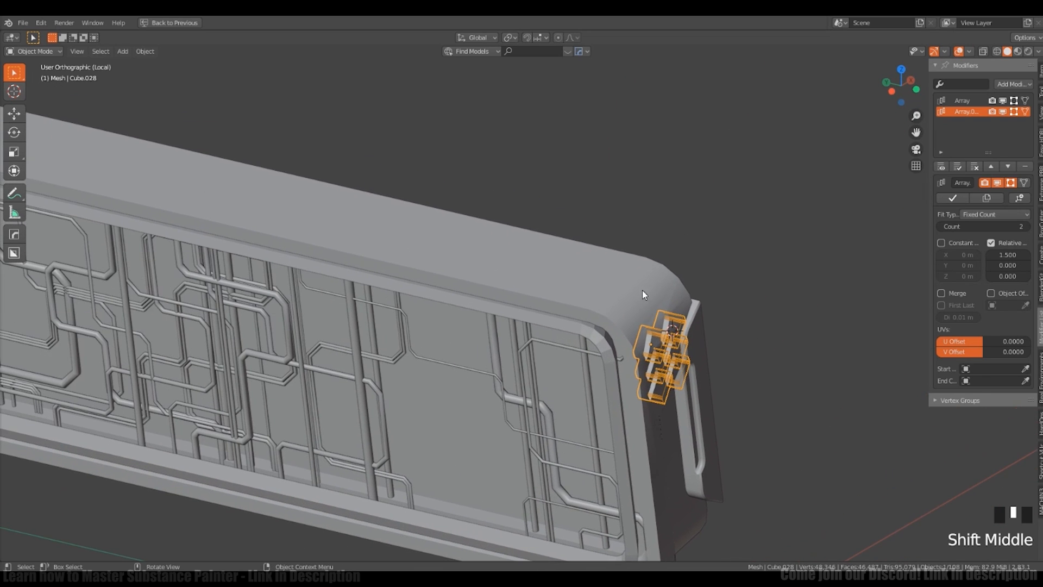
click(683, 350)
key(g)
middle_drag(683, 350, 607, 325)
click(675, 345)
scroll(624, 335, up, 4)
key(g)
middle_drag(604, 264, 598, 304)
shift+right_click(599, 310)
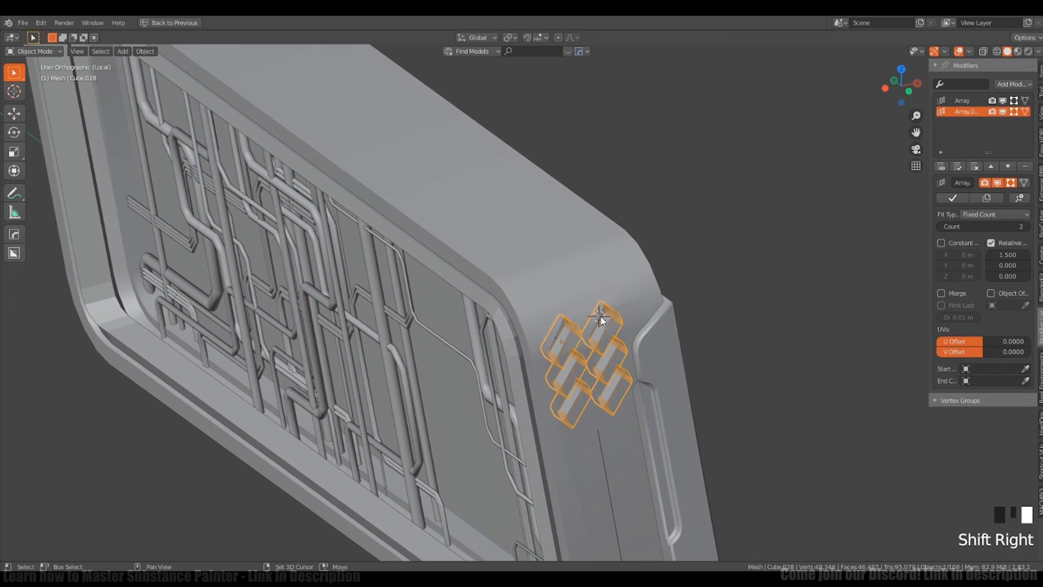
Step: Apply the frame's Boolean modifier and delete the arrayed cutter object
click(650, 258)
click(645, 293)
click(645, 293)
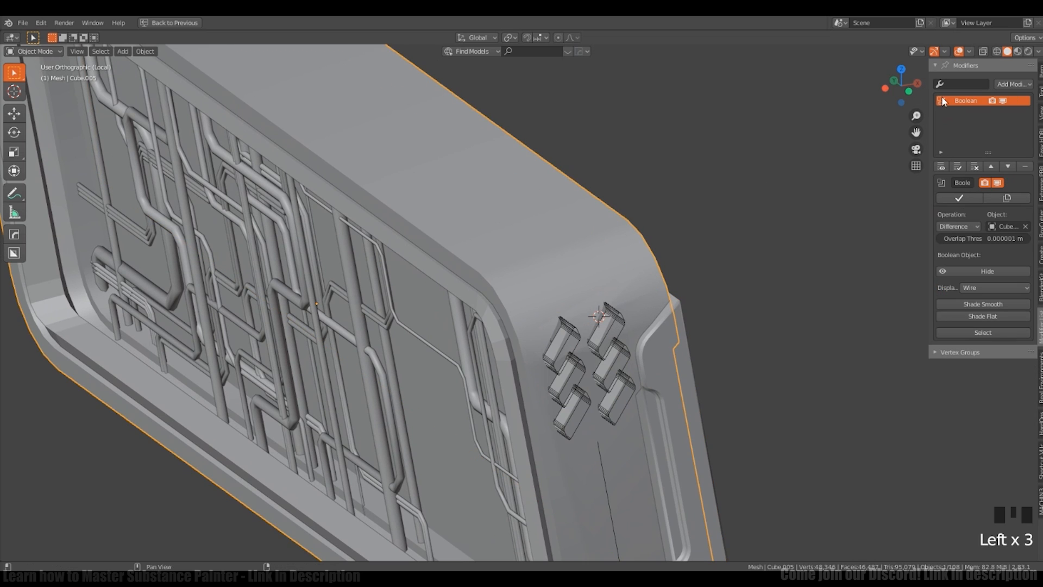
click(959, 198)
shift+middle_drag(615, 323, 622, 305)
click(622, 315)
key(g)
right_click(641, 339)
key(x)
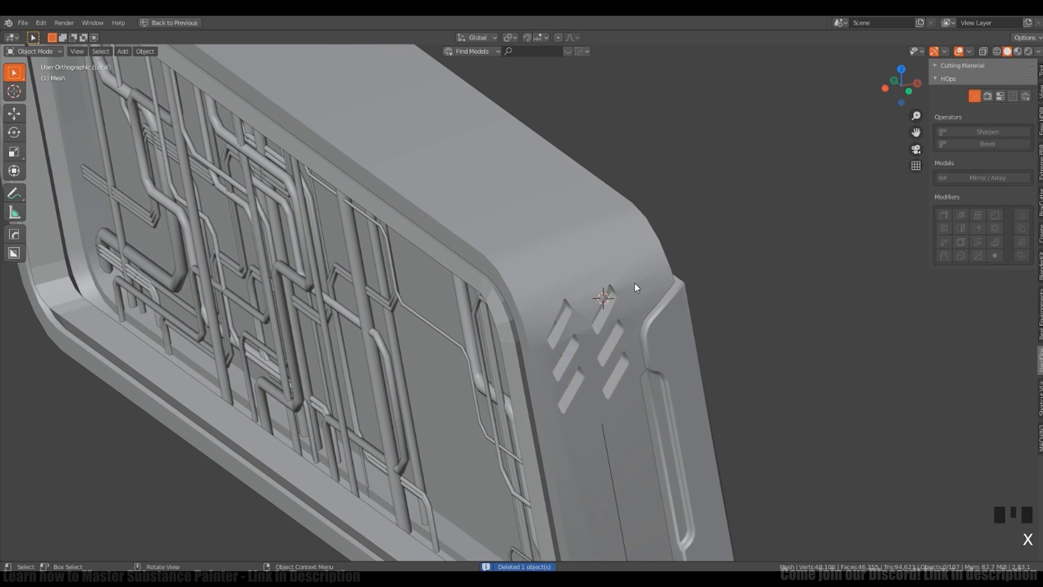
Step: Place the 3D cursor on the frame's top surface near its end and add a cube there
click(644, 266)
ctrl+middle_drag(643, 266, 592, 369)
key(Tab)
key(a)
key(Tab)
shift+right_drag(546, 274, 539, 263)
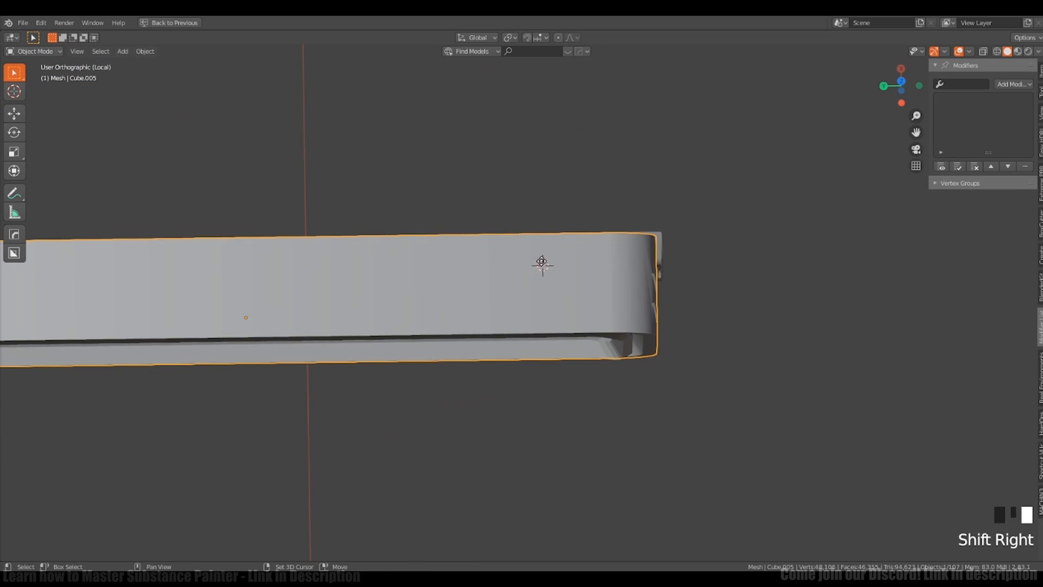
alt+middle_drag(540, 263, 575, 305)
scroll(592, 315, up, 2)
shift+middle_drag(603, 317, 609, 376)
key(shift+a)
mouse_move(593, 349)
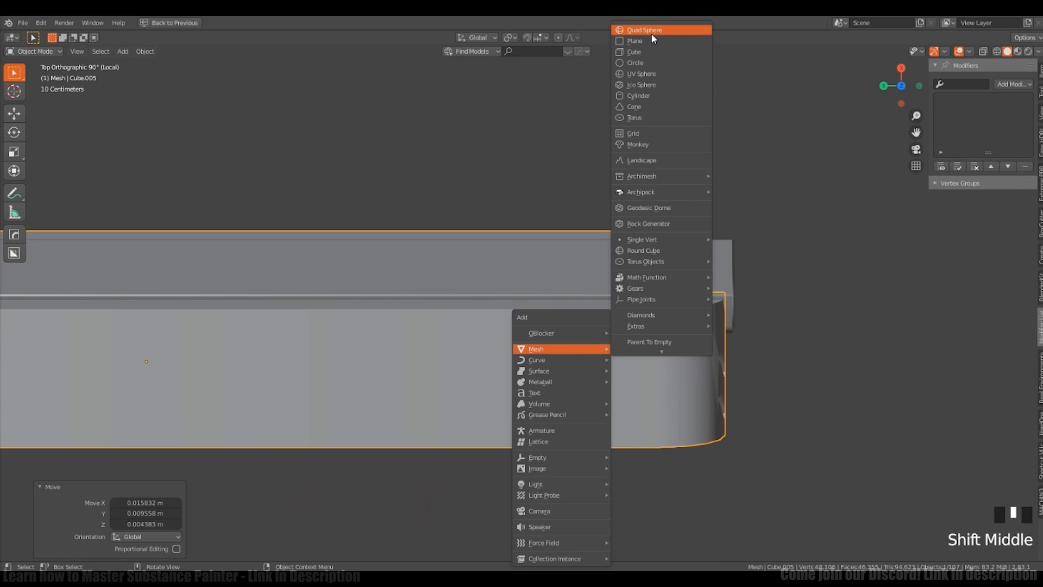
click(647, 52)
Step: Scale the cube down, stretched by 3.225 along Y, and position it on the frame's top near the rounded end
key(s)
click(610, 348)
key(s)
key(y)
click(699, 324)
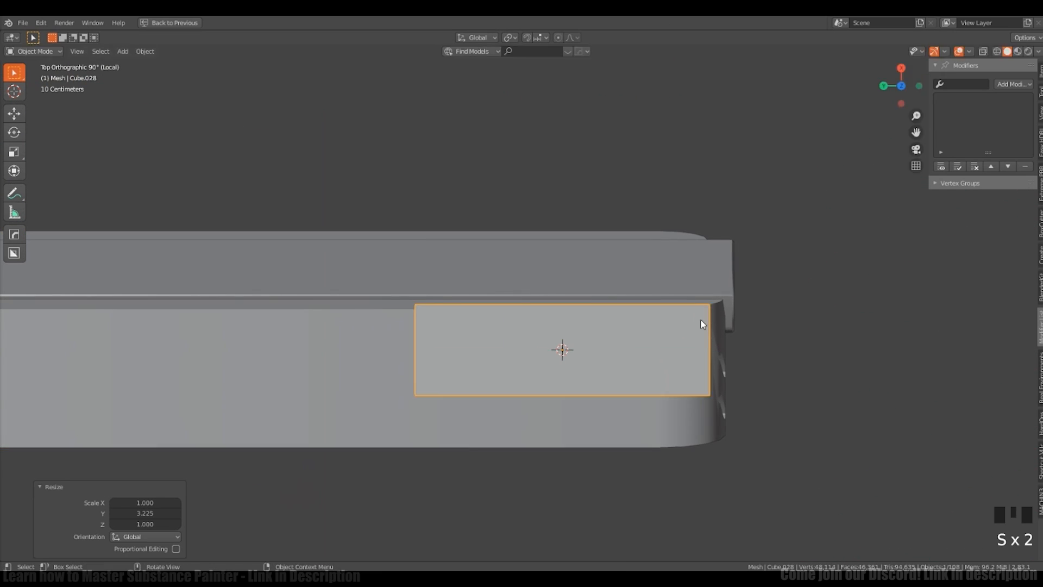
key(g)
key(y)
click(620, 359)
key(g)
click(621, 375)
Step: Divide the block along its length with 13 evenly spaced loop cuts
key(Tab)
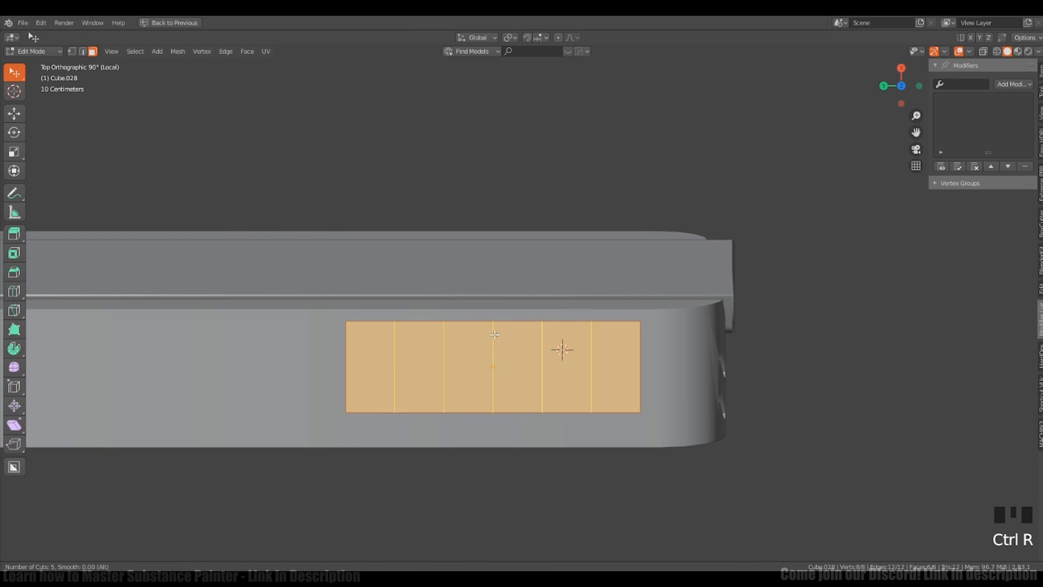
scroll(494, 335, up, 8)
click(494, 334)
right_click(495, 334)
middle_drag(590, 329, 623, 356)
Step: Shear the divided block by -0.695 and rescale it into a longer, narrower parallelogram
key(a)
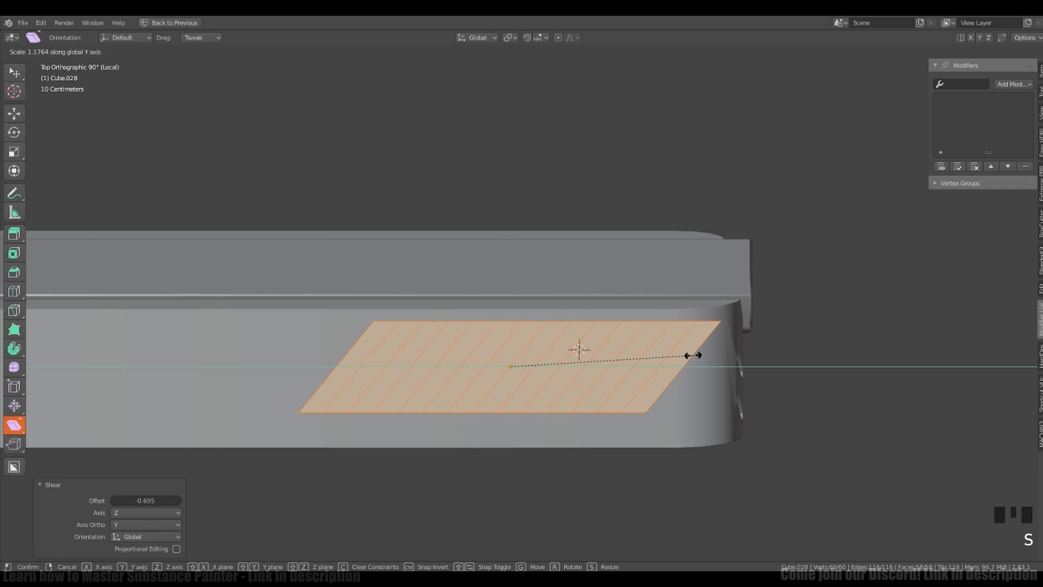
click(693, 355)
key(s)
key(z)
key(s)
key(x)
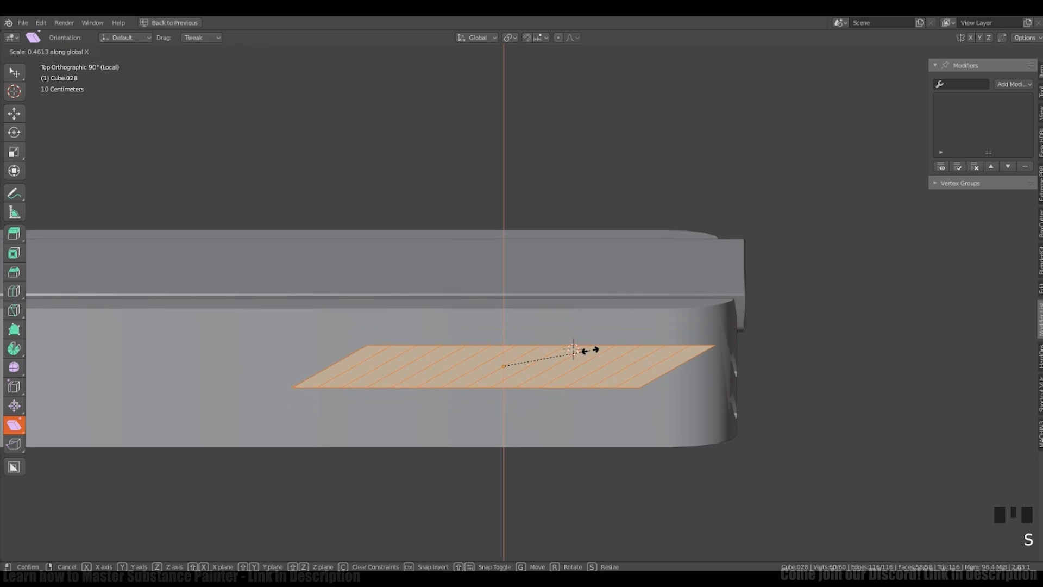
click(586, 349)
drag(497, 324, 481, 326)
drag(221, 357, 233, 356)
Step: Select the block's vertical corner edges and bevel them into rounded corners
key(Tab)
middle_drag(672, 389, 733, 326)
key(Tab)
key(alt+a)
ctrl+alt+shift+click(633, 385)
key(ctrl+b)
click(797, 309)
key(Tab)
key(Tab)
Step: Select all the block's top faces and inset them individually by 0.01272 m
ctrl+middle_drag(818, 326, 793, 293)
shift+middle_drag(649, 305, 732, 269)
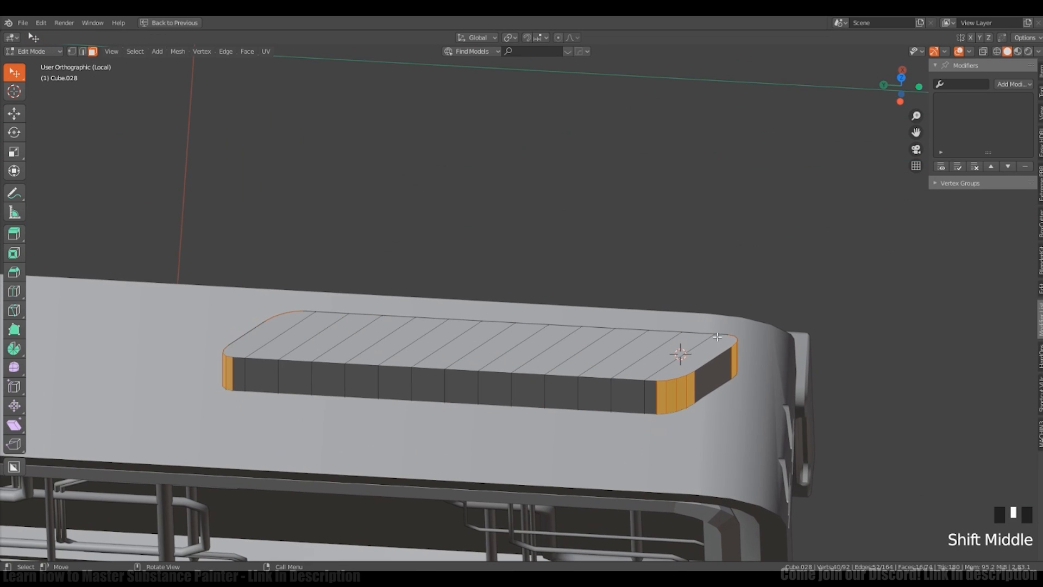
ctrl+click(255, 348)
key(i)
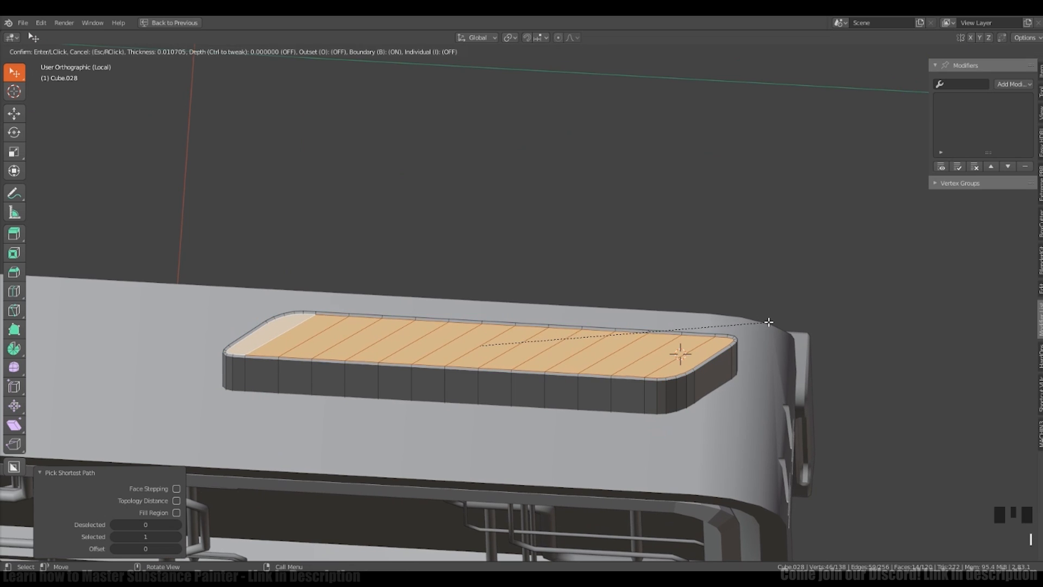
click(763, 322)
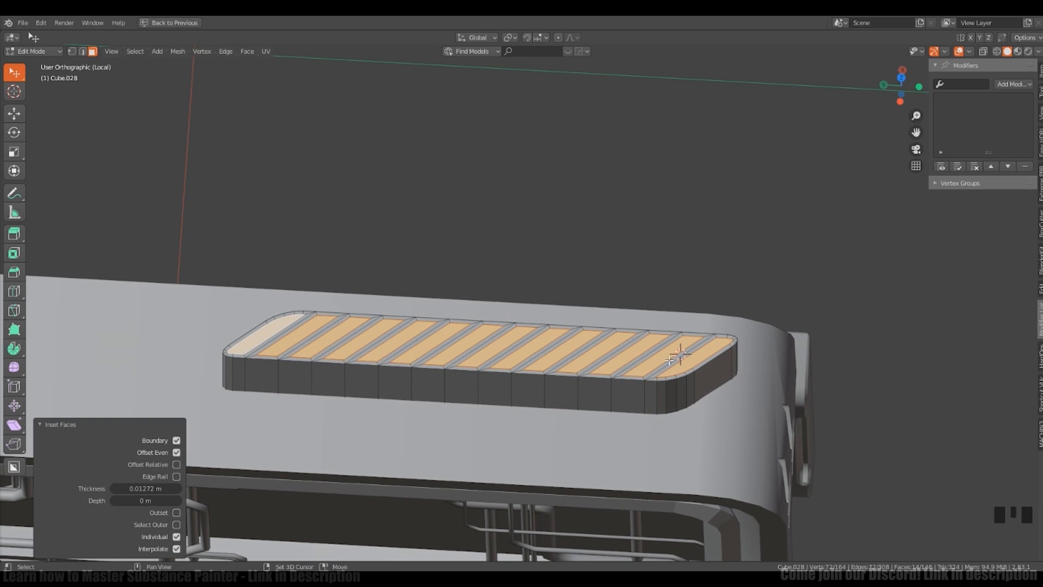
Step: Extrude the inset strips 0.04811 m along their normals to form raised slats
middle_drag(763, 322, 725, 302)
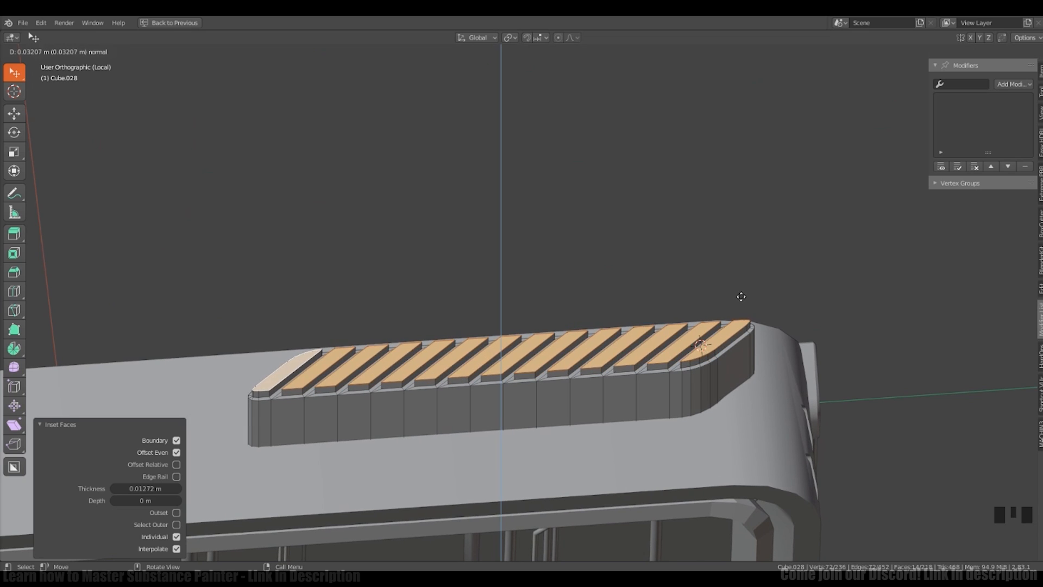
click(741, 296)
middle_drag(740, 297, 727, 273)
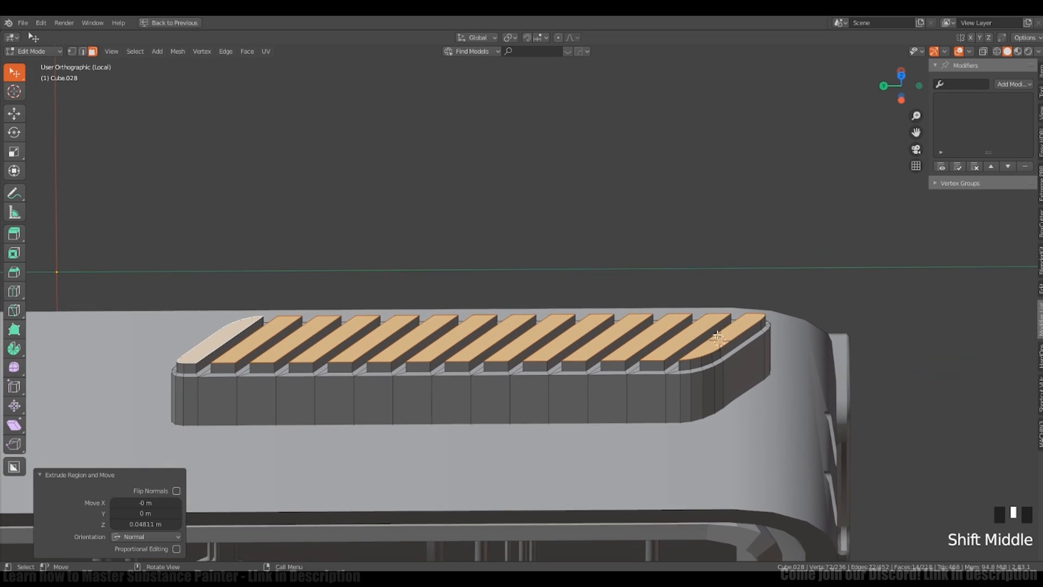
key(Tab)
Step: Set the slatted block's origin to its geometry and rotate the block 180° in side view
middle_drag(717, 335, 742, 262)
shift+middle_drag(747, 353, 748, 311)
key(r)
shift+middle_drag(768, 395, 745, 377)
text(r)
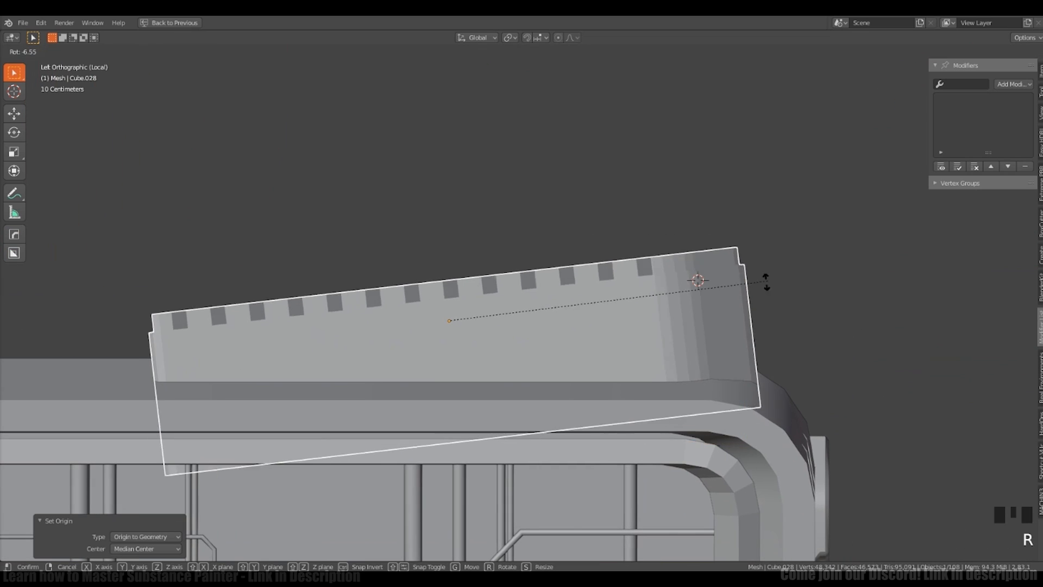
text(180)
key(Return)
Step: Move the flipped block along Z into the frame's top and subtract it from the frame with a Boolean difference
key(g)
key(z)
click(659, 362)
middle_drag(831, 354, 784, 378)
shift+click(784, 378)
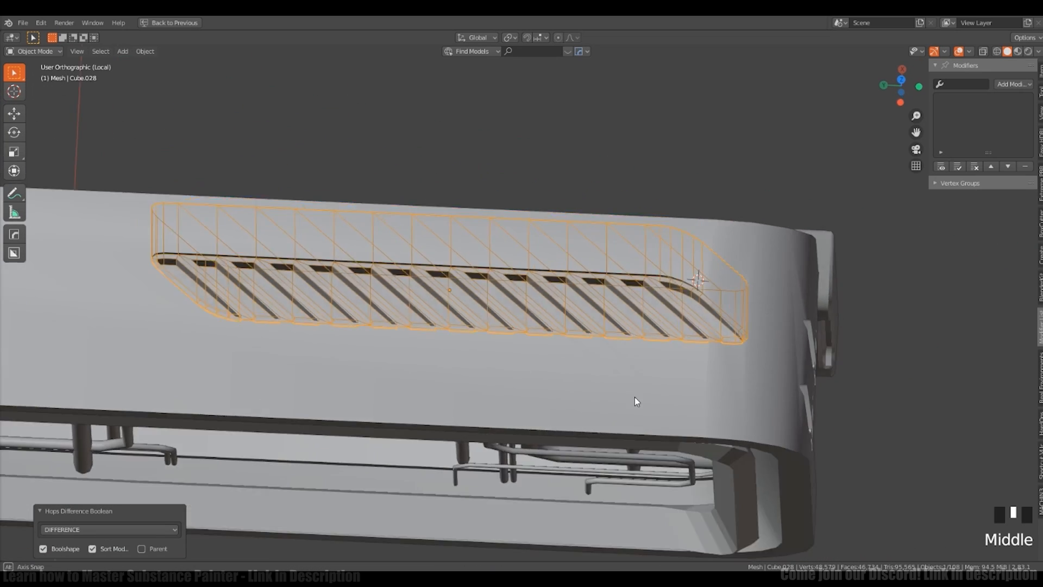
Step: Reposition the slatted cutter on the frame's top to adjust the vent recess
middle_drag(636, 400, 747, 304)
double_click(748, 305)
key(g)
click(602, 334)
Step: Shear the slatted cutter's geometry by about -0.323 in top view
middle_drag(602, 334, 547, 294)
key(KP_7)
key(Tab)
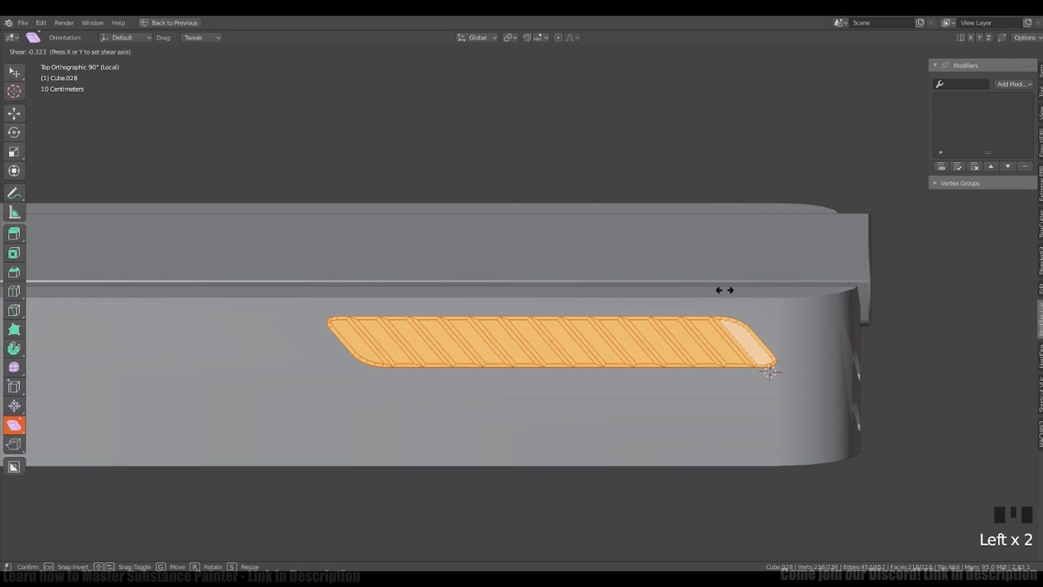
drag(724, 290, 725, 289)
shift+middle_drag(724, 290, 696, 318)
key(Tab)
shift+middle_drag(734, 432, 699, 406)
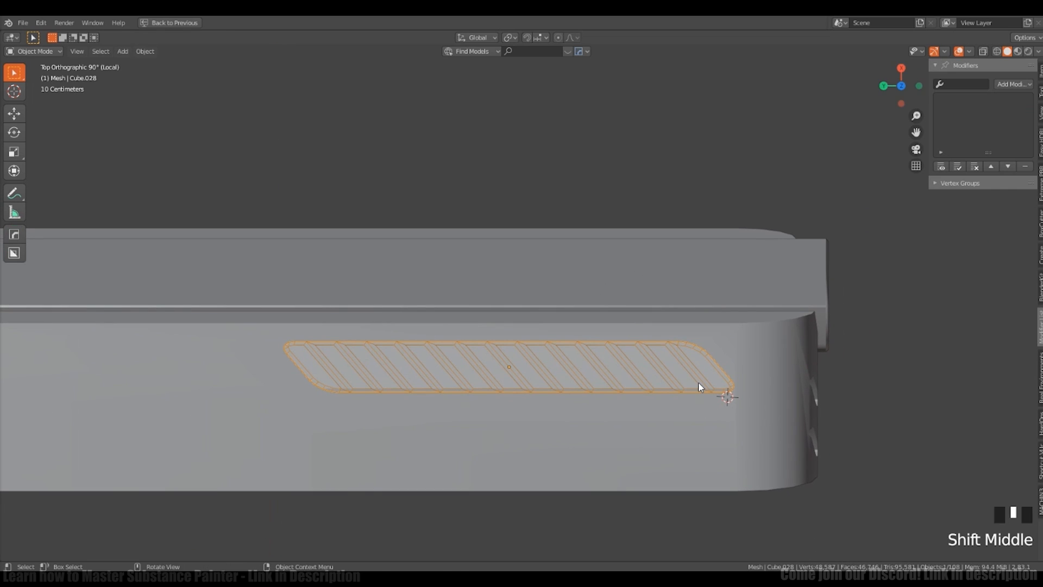
Step: Mirror the slatted cutter across the X axis and lower it about 0.009 m along Z
key(ctrl+m)
key(x)
click(601, 334)
middle_drag(601, 335, 589, 306)
key(g)
key(z)
click(602, 280)
Step: Rotate the slatted cutter in front view to match the tilt of the frame's top face
key(r)
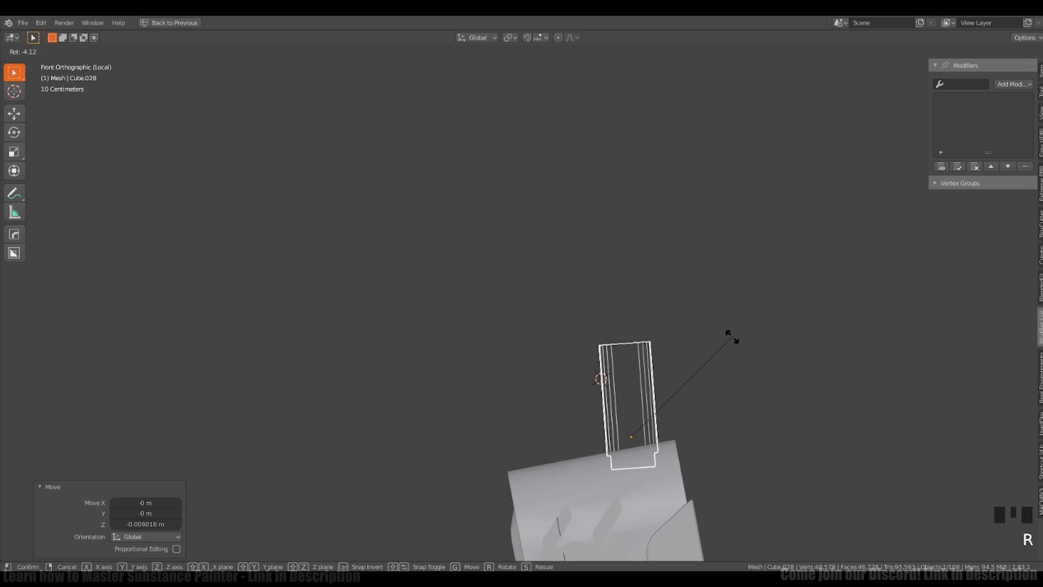
middle_drag(716, 329, 734, 364)
scroll(717, 346, down, 5)
click(660, 419)
middle_drag(660, 418, 713, 351)
click(598, 374)
Step: Scale the slatted cutter and move it along Y over the frame's top
scroll(598, 374, up, 3)
key(s)
click(639, 353)
key(g)
key(y)
click(677, 353)
Step: Move the slatted cutter by about -0.0022 m in X and -0.0044 m in Z on the frame's top
middle_drag(644, 364, 661, 293)
shift+right_click(609, 357)
key(g)
click(631, 340)
click(710, 336)
scroll(657, 421, down, 4)
shift+right_click(662, 292)
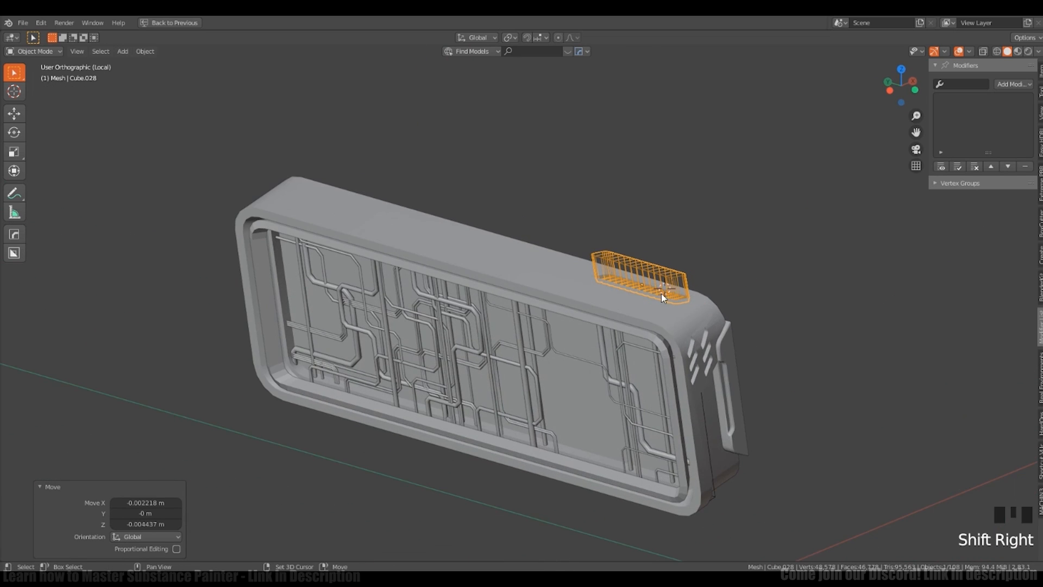
Step: Rescale the slatted cutter and shift it about 0.0215 m in X and -0.0039 m in Z into the frame's top
scroll(664, 292, up, 4)
key(s)
click(752, 320)
alt+middle_drag(753, 320, 738, 325)
key(g)
click(742, 324)
key(shift+z)
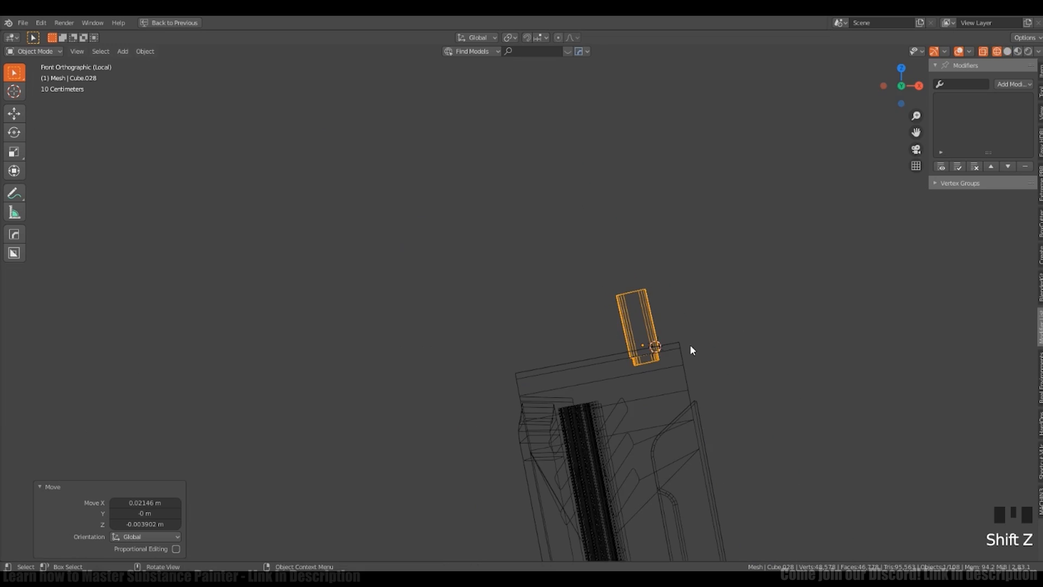
Step: Subtract the slatted cutter from the frame, convert the result to real mesh and delete the cutter
key(shift+z)
middle_drag(690, 348, 712, 336)
ctrl+middle_drag(712, 337, 734, 318)
click(704, 363)
key(alt+c)
click(685, 343)
key(x)
click(703, 367)
middle_drag(702, 368, 554, 417)
key(Tab)
key(a)
key(Tab)
key(alt+a)
Step: Add a loop cut across the frame's bottom rail near the rounded corner and position it along the rail
scroll(676, 419, up, 5)
click(676, 420)
shift+right_click(635, 429)
key(Tab)
scroll(636, 429, up, 3)
key(ctrl+r)
click(633, 429)
right_click(596, 422)
key(w)
click(577, 420)
key(g)
click(616, 410)
shift+middle_drag(616, 410, 582, 396)
key(ctrl+b)
click(769, 383)
key(g)
click(747, 384)
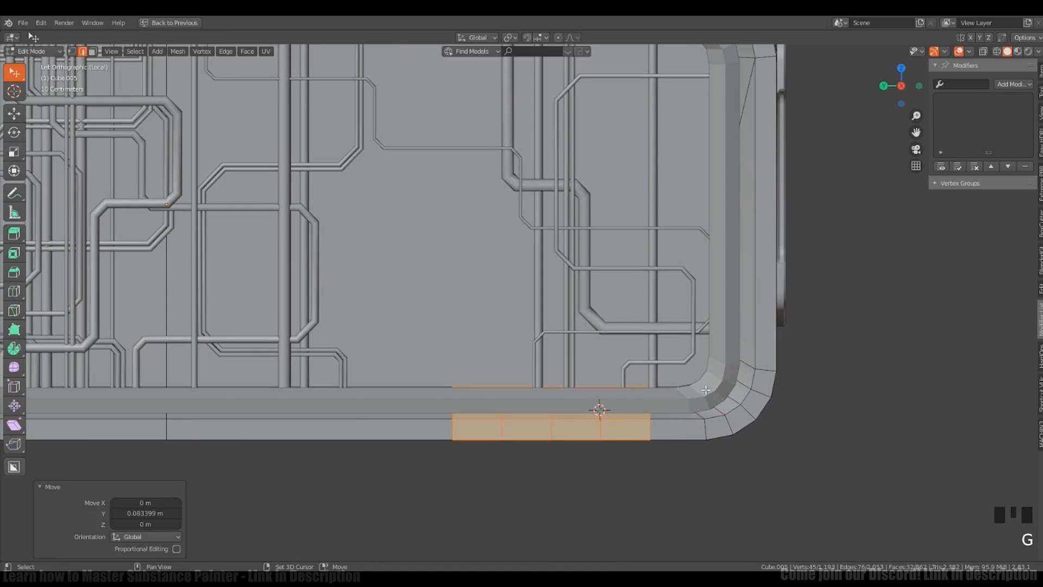
key(ctrl+z)
key(ctrl+z)
key(ctrl+z)
key(ctrl+z)
Step: Bevel the bottom rail's new loop with a 0.357 m offset and a single segment, and scale the band along Y
key(ctrl+b)
scroll(687, 396, down, 3)
click(687, 396)
click(58, 433)
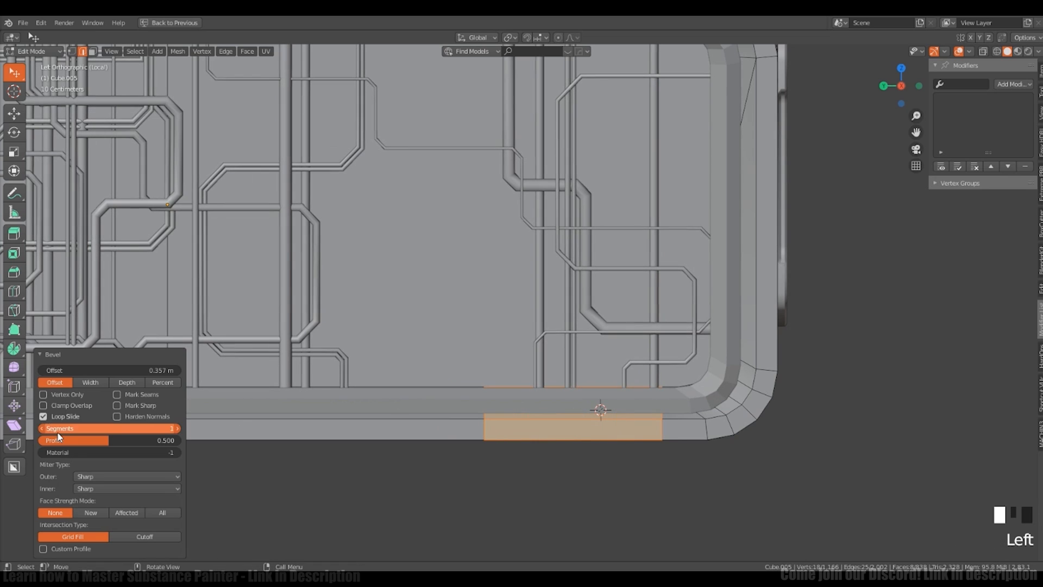
click(713, 356)
key(s)
key(y)
click(726, 396)
middle_drag(726, 396, 760, 413)
click(603, 391)
middle_drag(603, 391, 652, 410)
key(e)
click(659, 380)
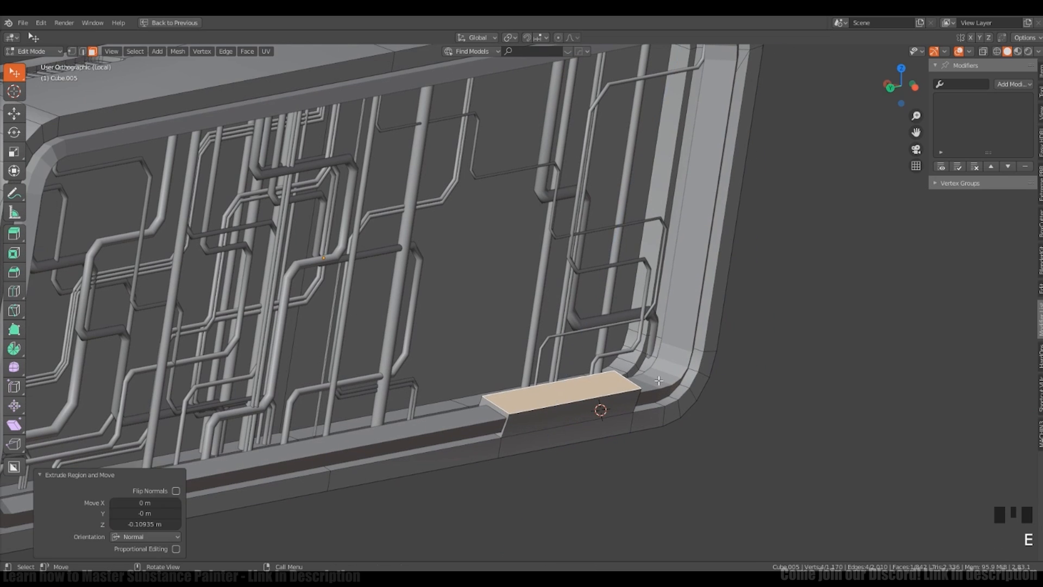
key(ctrl+z)
shift+click(540, 392)
key(ctrl+z)
Step: Select the band's inner and front faces on the bottom rail and extrude them -0.12381 m as a block
ctrl+click(589, 423)
click(543, 392)
ctrl+click(592, 421)
key(e)
mouse_move(592, 421)
middle_down()
mouse_move(614, 407)
mouse_move(601, 410)
middle_up()
click(612, 402)
click(534, 433)
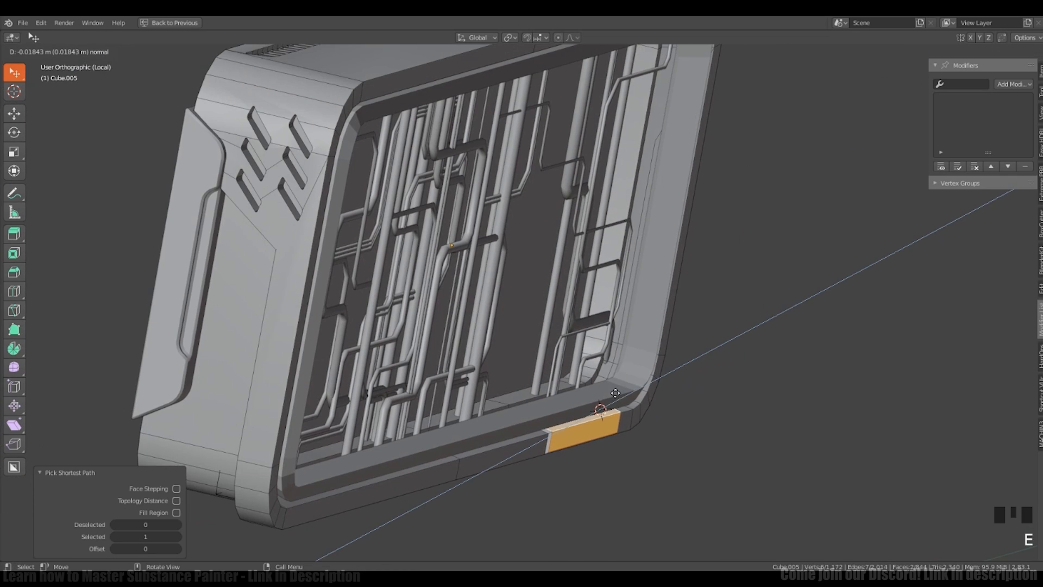
click(619, 348)
Step: Bevel the rail block's long front edge with a 0.0319 m offset and one segment
middle_drag(619, 348, 584, 351)
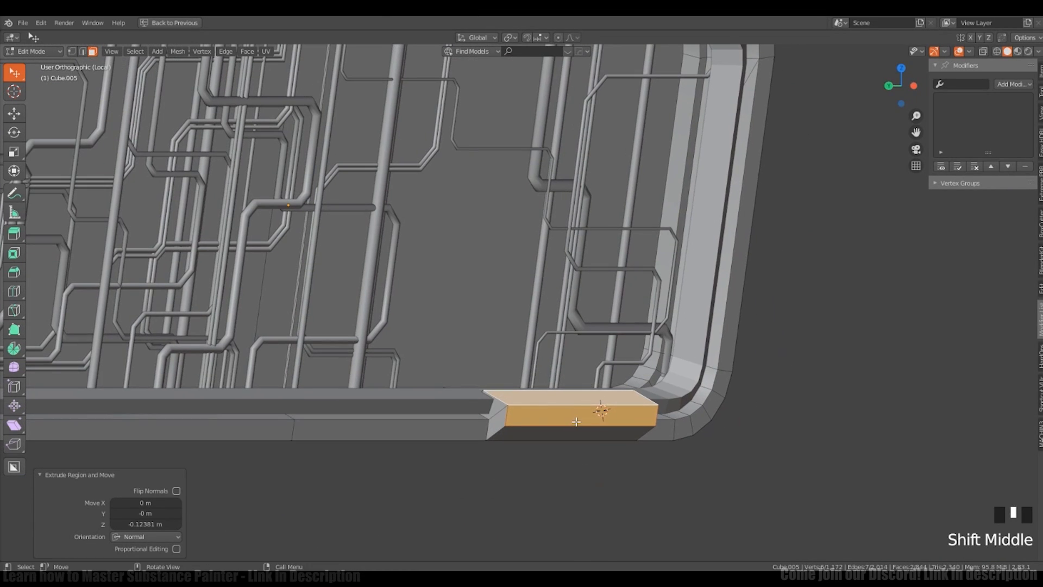
click(710, 387)
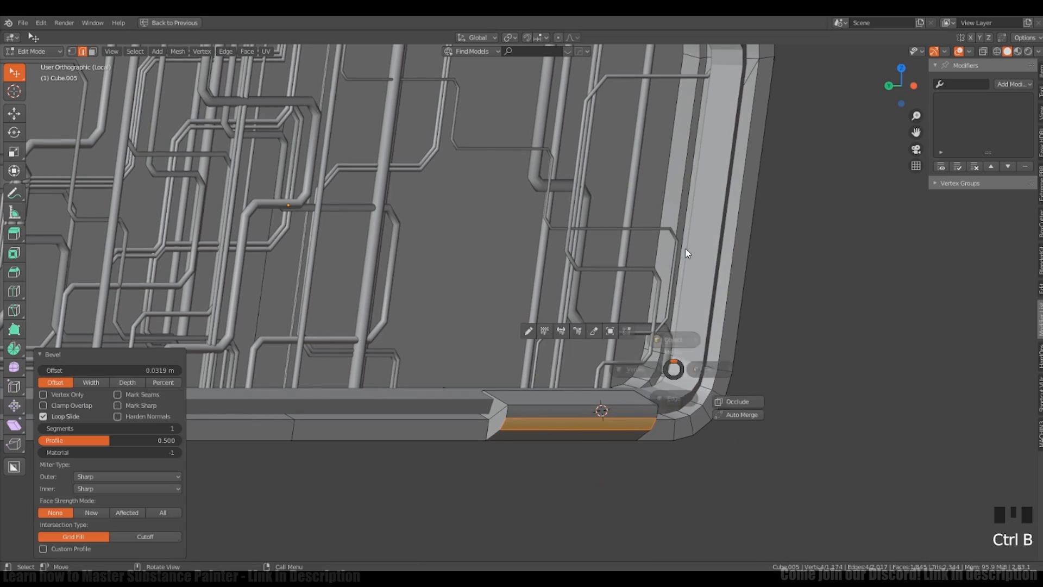
key(Tab)
shift+right_click(556, 413)
middle_drag(684, 250, 578, 417)
shift+middle_drag(578, 417, 586, 440)
double_click(610, 311)
middle_drag(610, 312, 584, 403)
Step: Select the rail block's front face and move it along X
key(Tab)
click(580, 422)
click(561, 452)
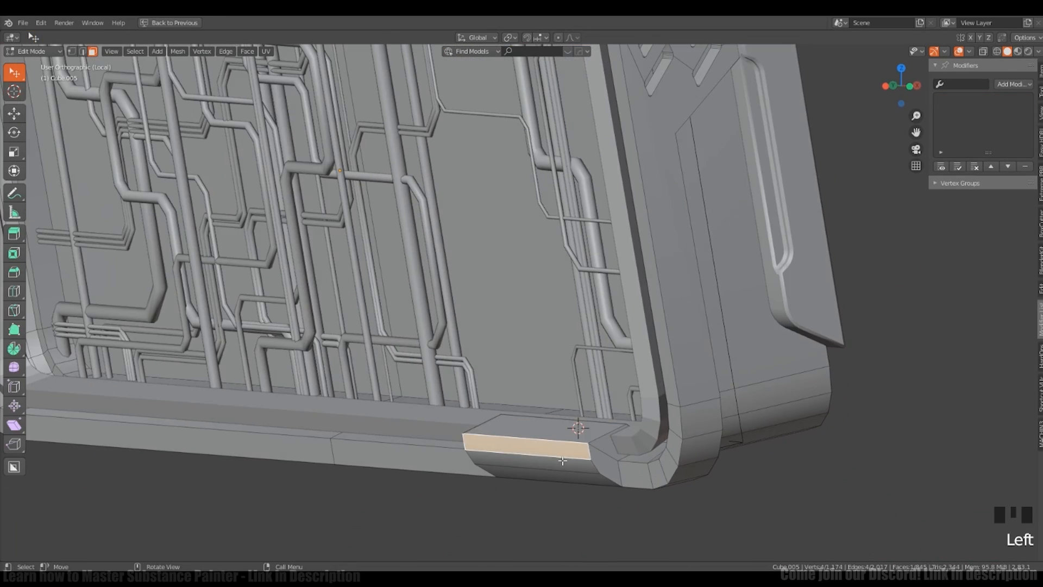
key(g)
key(x)
middle_drag(561, 452, 609, 437)
click(524, 443)
Step: Try to bevel the short front edges at both ends of the rail block
key(2)
click(409, 464)
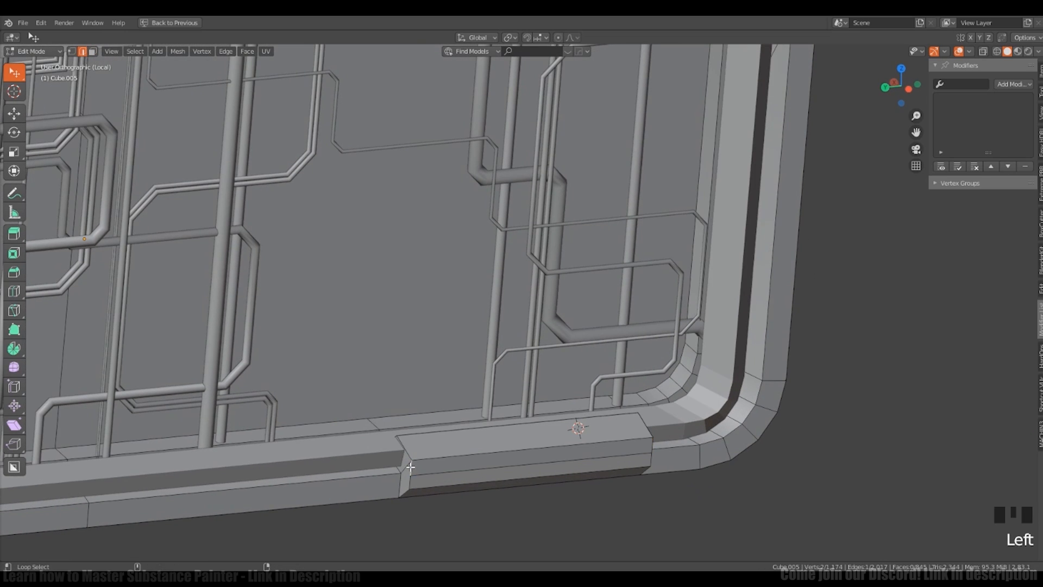
middle_drag(684, 408, 634, 437)
alt+shift+click(620, 467)
key(ctrl+b)
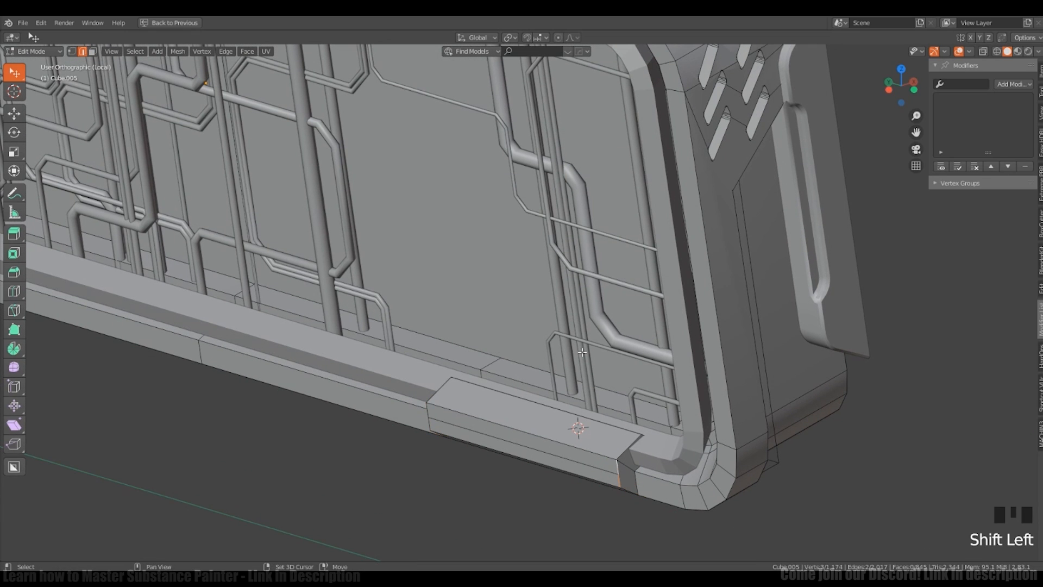
middle_drag(581, 352, 641, 370)
shift+click(408, 464)
shift+click(409, 481)
key(ctrl+b)
middle_drag(701, 402, 540, 391)
click(669, 391)
key(Tab)
key(ctrl+z)
key(ctrl+z)
Step: Select the rail block's outer faces and add a centred loop cut around the block
ctrl+middle_drag(587, 427, 638, 397)
ctrl+click(526, 464)
middle_drag(526, 463, 524, 426)
key(ctrl+r)
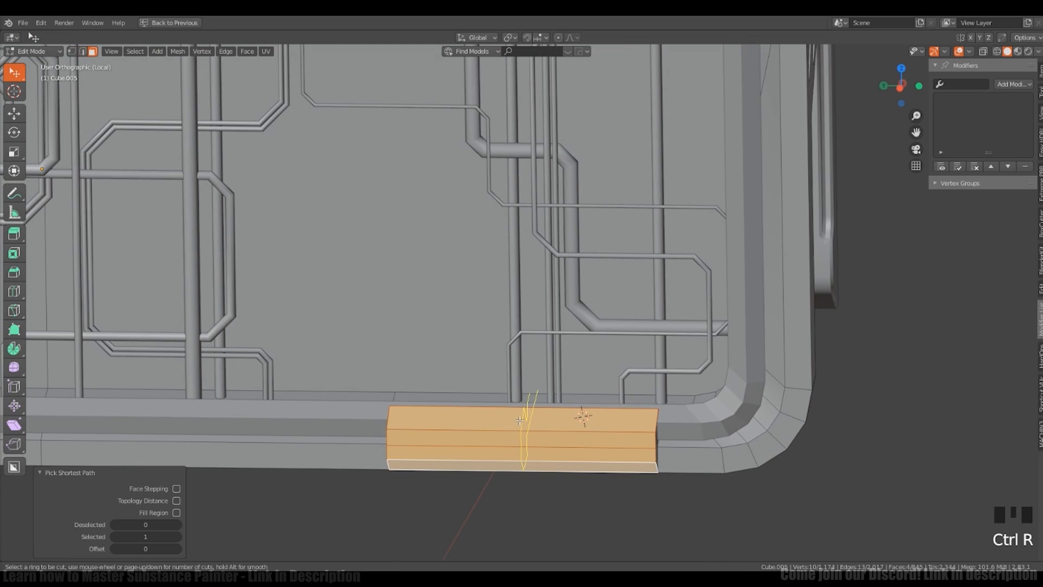
click(524, 425)
right_click(528, 425)
Step: Bevel the block's centre loop with 10 segments to spread evenly spaced loops along its length
key(ctrl+shift+r)
key(s)
right_click(638, 413)
key(ctrl+z)
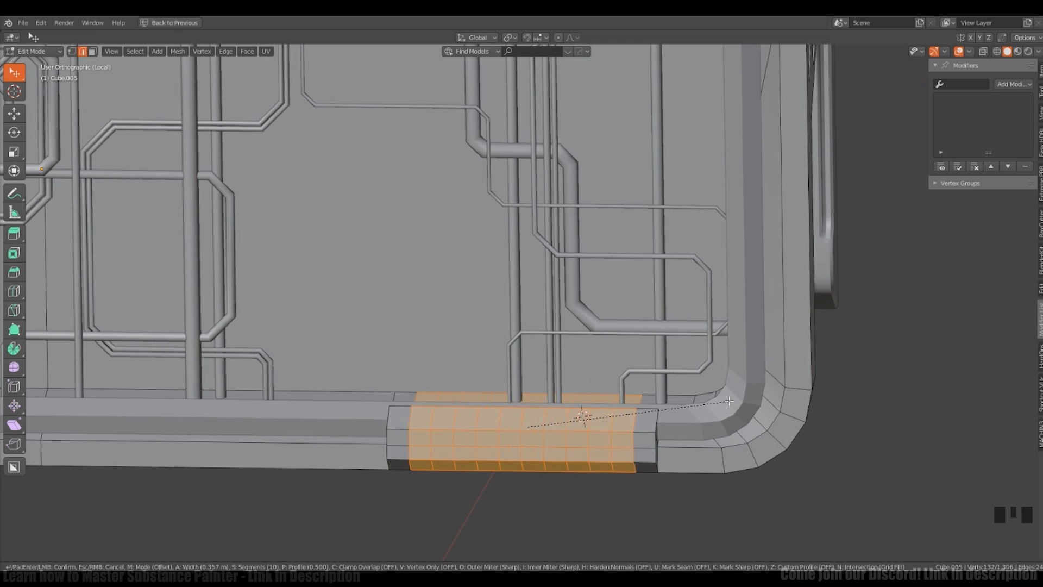
click(745, 393)
Step: Select the inner cross loops along the rail block and bevel them with a 0.0178 m offset into narrow strips
middle_drag(598, 435, 586, 423)
alt+shift+click(624, 420)
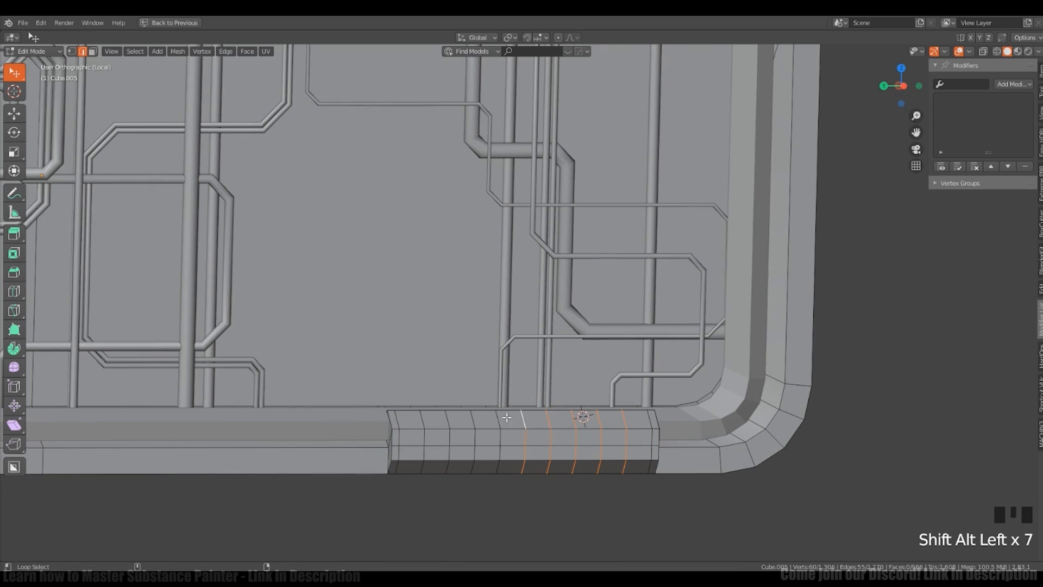
alt+shift+click(447, 416)
alt+shift+click(422, 416)
middle_drag(422, 416, 445, 429)
key(ctrl+b)
click(435, 424)
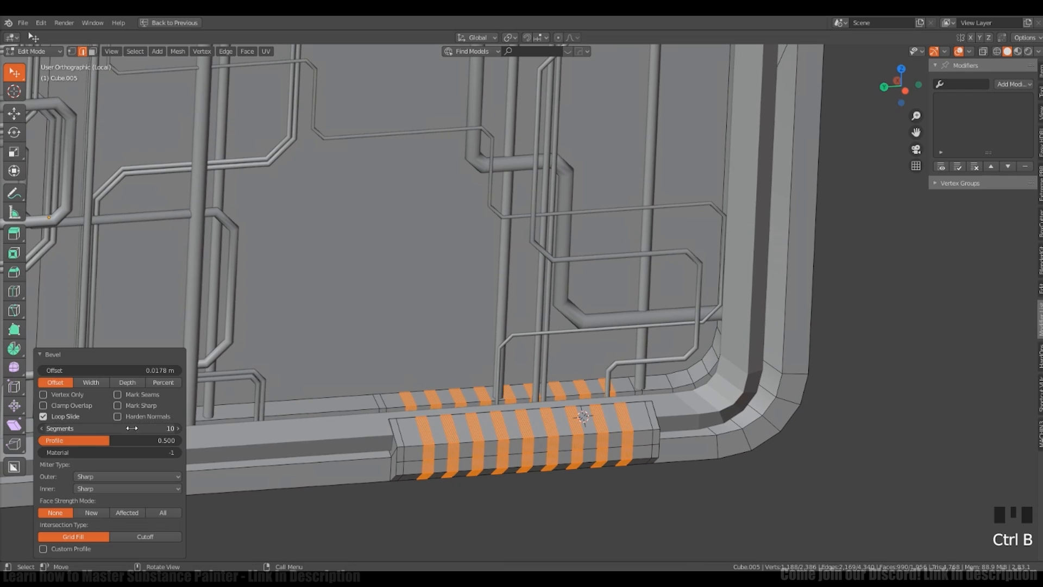
Step: Reduce the strip bevel's segment count and extrude the strips inward to form grooves between the rail block's ribs
drag(131, 428, 81, 428)
middle_drag(597, 402, 696, 415)
key(e)
click(696, 415)
key(Tab)
middle_drag(674, 381, 625, 402)
Step: Extrude the lower front faces at the ribbed block's end toward the frame corner and bevel the extension's edges by about 0.019 m
shift+right_click(587, 428)
ctrl+middle_drag(624, 402, 656, 389)
ctrl+middle_drag(656, 389, 665, 353)
click(640, 416)
key(Tab)
click(633, 416)
shift+right_click(633, 404)
ctrl+middle_drag(629, 398, 641, 369)
shift+click(637, 406)
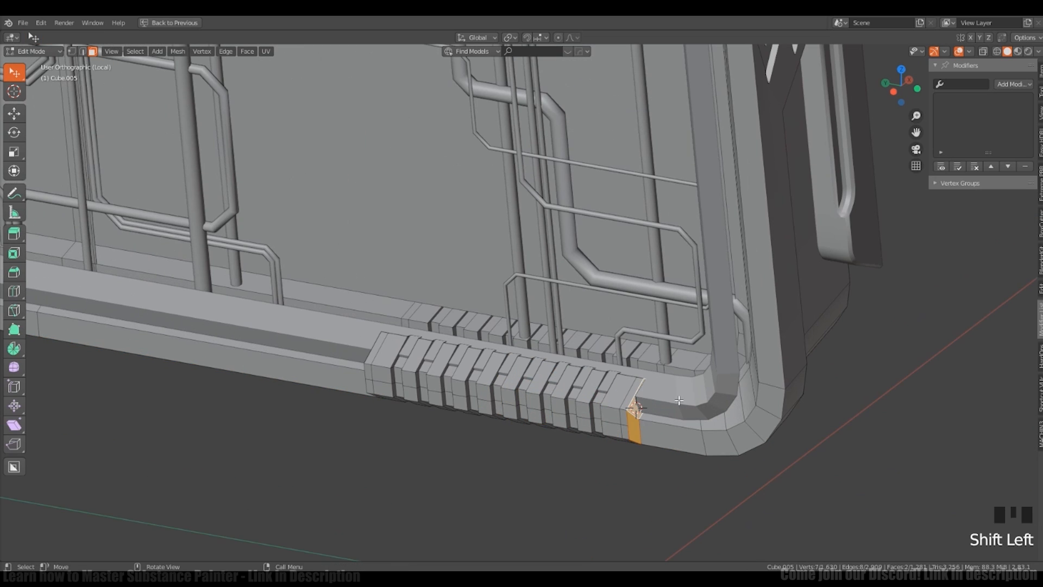
click(729, 414)
middle_drag(728, 414, 698, 409)
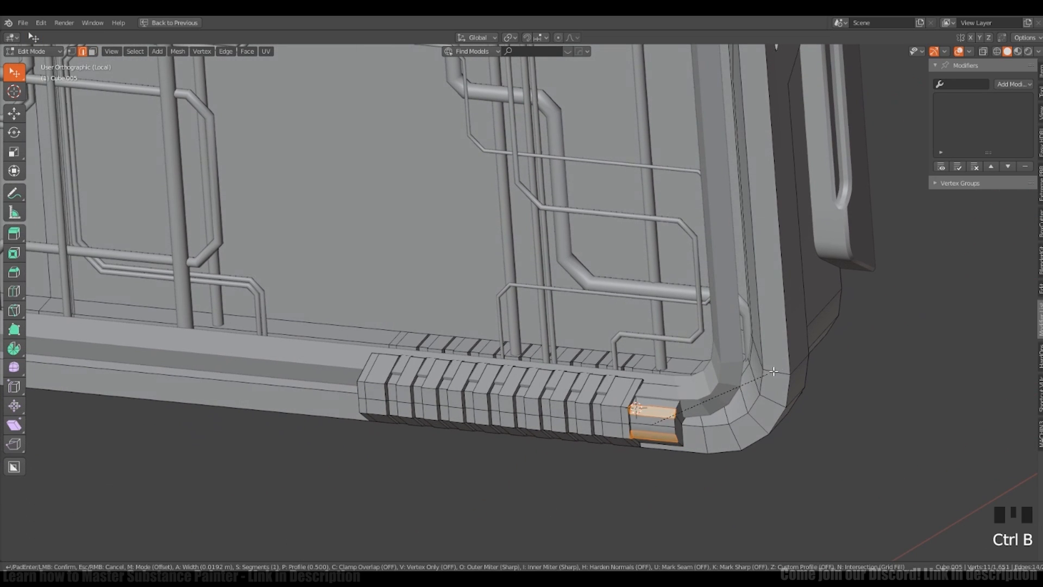
click(774, 371)
key(Tab)
Step: Examine the ribbed block and its bevelled end piece from several angles and in the whole panel
middle_drag(690, 348, 577, 422)
mouse_move(668, 400)
middle_down()
mouse_move(686, 382)
mouse_move(671, 416)
middle_up()
middle_drag(671, 416, 701, 375)
mouse_move(701, 374)
middle_down()
mouse_move(690, 386)
mouse_move(719, 309)
mouse_move(712, 359)
middle_up()
middle_drag(711, 359, 753, 402)
shift+right_click(610, 447)
alt+middle_drag(610, 447, 673, 426)
ctrl+middle_drag(674, 426, 689, 406)
Step: Select the edge loop around the frame's front opening and place a copy of the loop in front of the frame
click(728, 379)
click(798, 387)
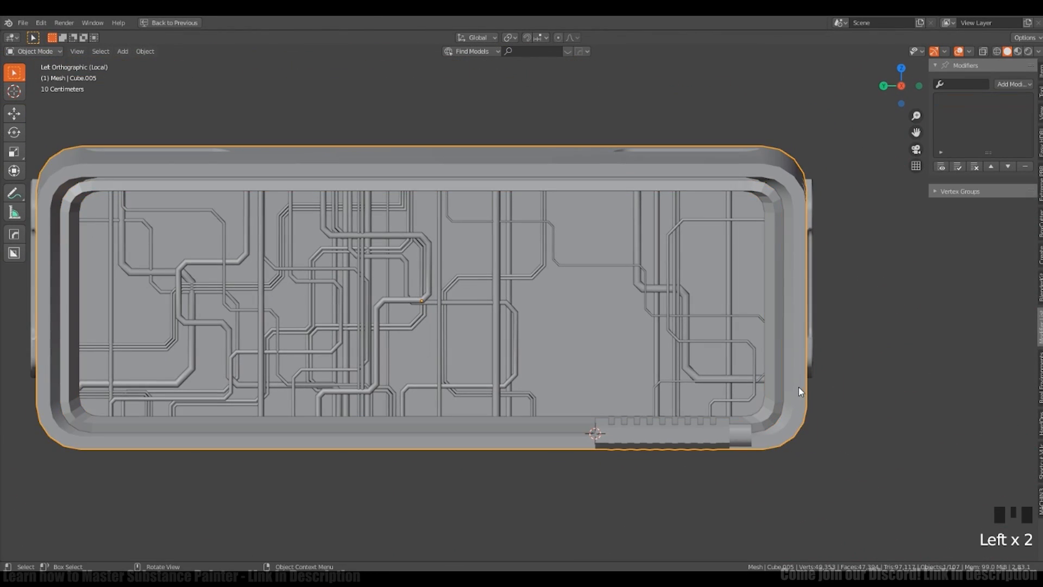
key(Tab)
middle_drag(799, 386, 776, 320)
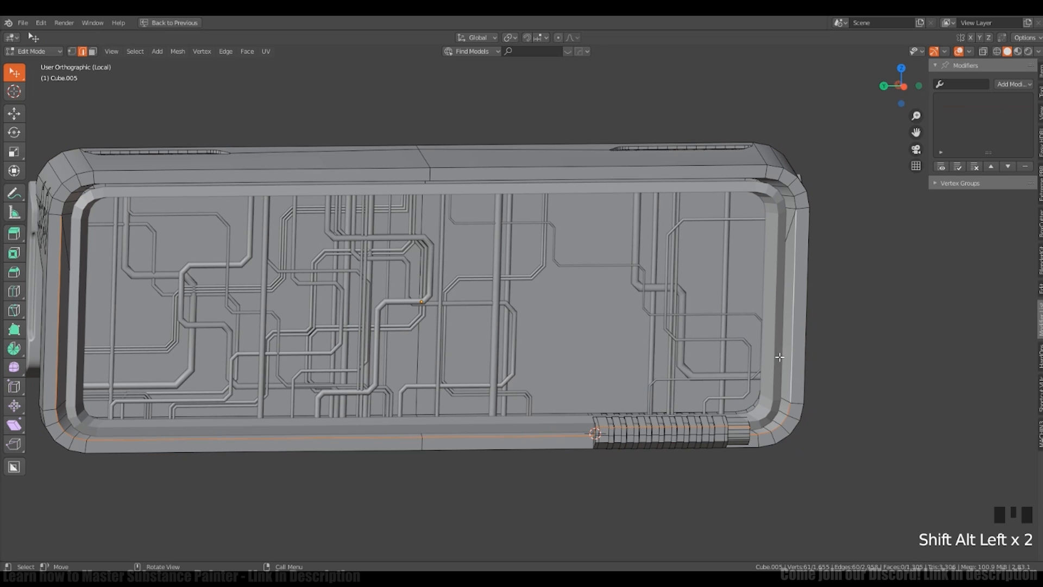
alt+shift+click(777, 361)
middle_drag(774, 346, 618, 335)
click(581, 356)
key(Tab)
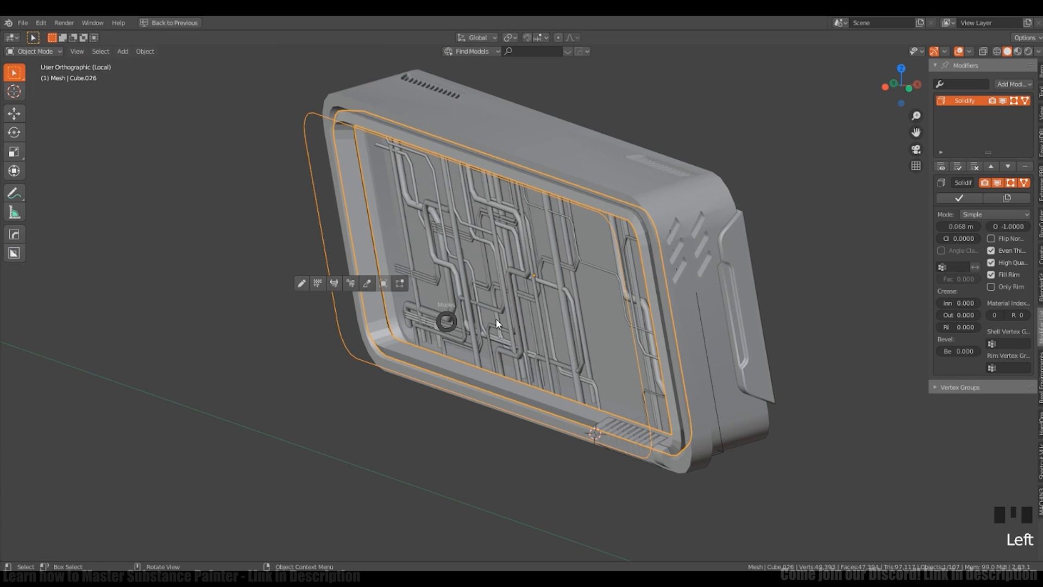
Step: Separate the copied loop in front of the frame into its own object and select that object
key(Tab)
alt+shift+click(336, 311)
alt+shift+click(336, 312)
middle_drag(360, 278, 609, 303)
key(p)
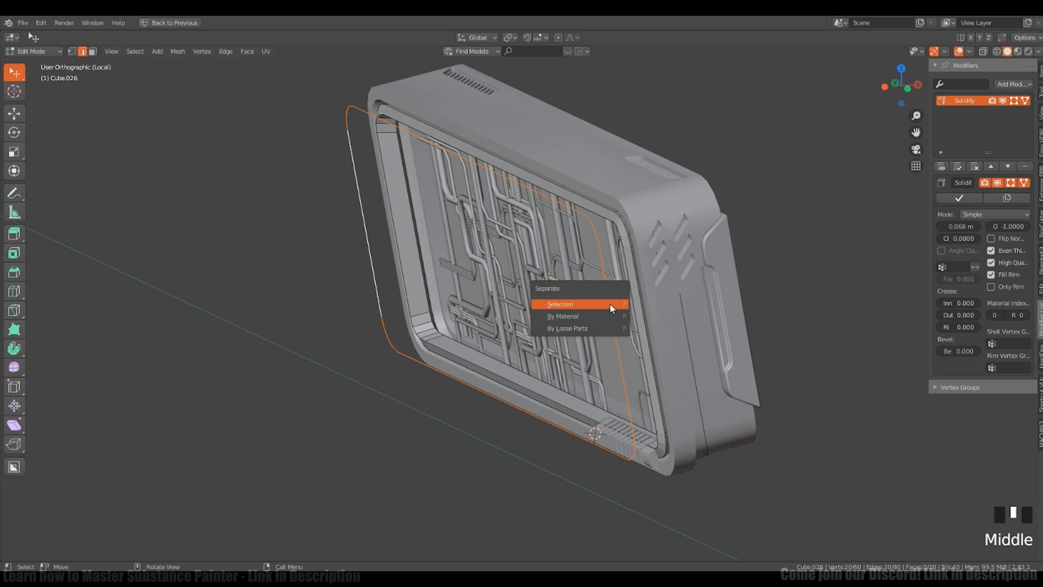
click(579, 302)
key(Tab)
shift+middle_drag(371, 294, 366, 327)
click(366, 327)
middle_drag(647, 337, 641, 304)
Step: Add a Skin modifier to the separated loop and thin its skin with successive resizes, including 0.407 and 0.472
click(1014, 84)
click(830, 242)
middle_drag(829, 241, 683, 304)
key(Tab)
key(shift+z)
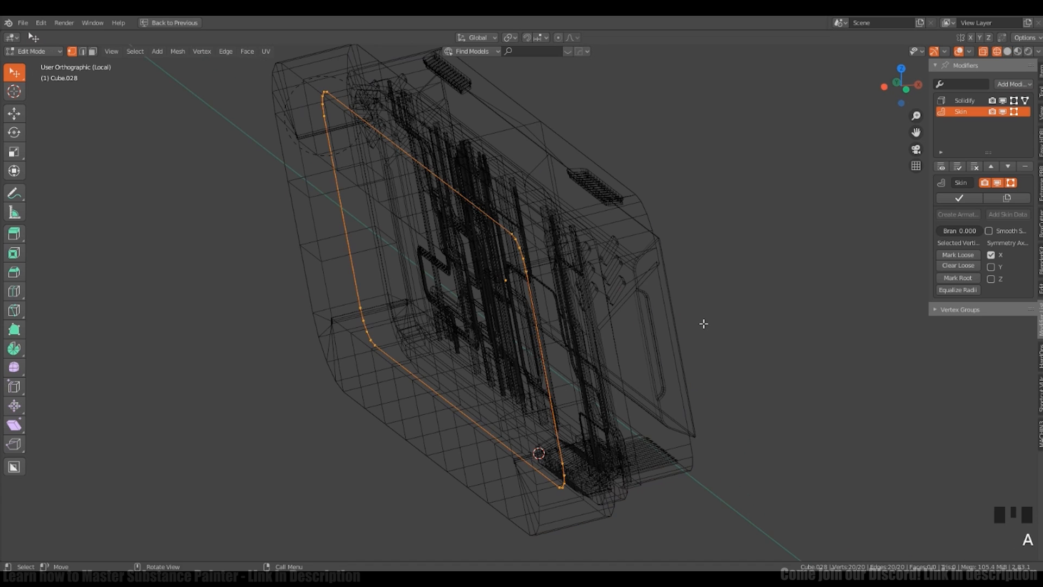
key(shift+z)
key(ctrl+a)
click(538, 296)
key(ctrl+a)
click(579, 296)
key(ctrl+a)
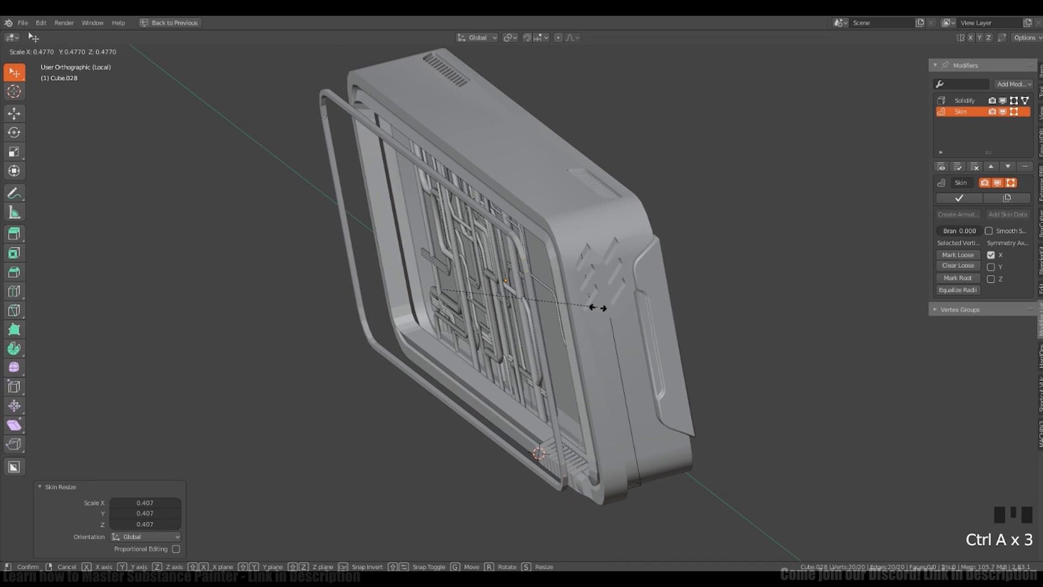
click(596, 306)
Step: Add a Subdivision Surface modifier with 2 viewport levels to the tube ring and resize its skin by 1.351
shift+right_click(539, 346)
scroll(539, 346, up, 2)
middle_drag(539, 346, 562, 334)
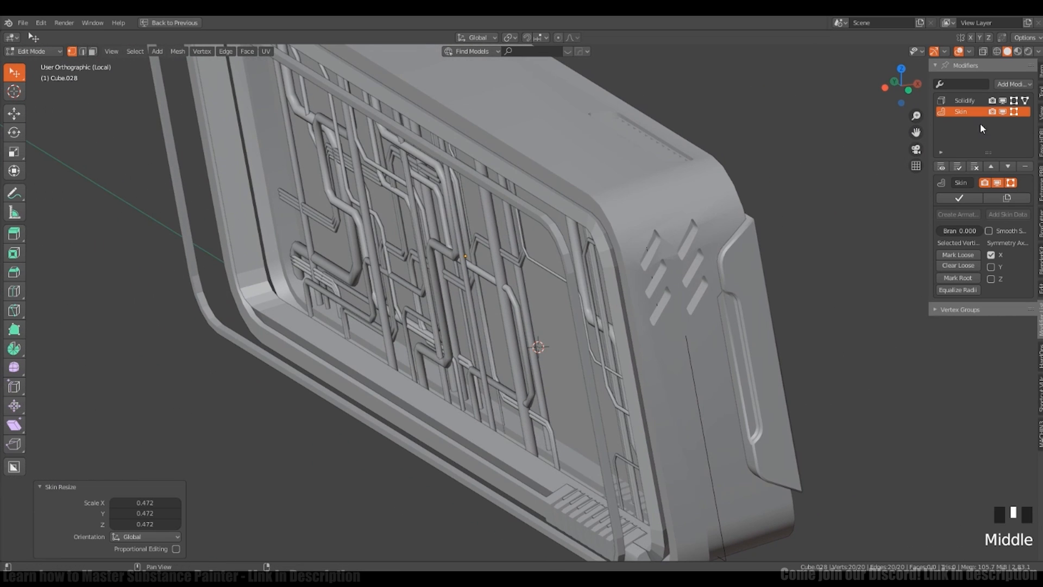
click(1014, 83)
click(830, 267)
middle_drag(836, 282, 814, 305)
key(ctrl+a)
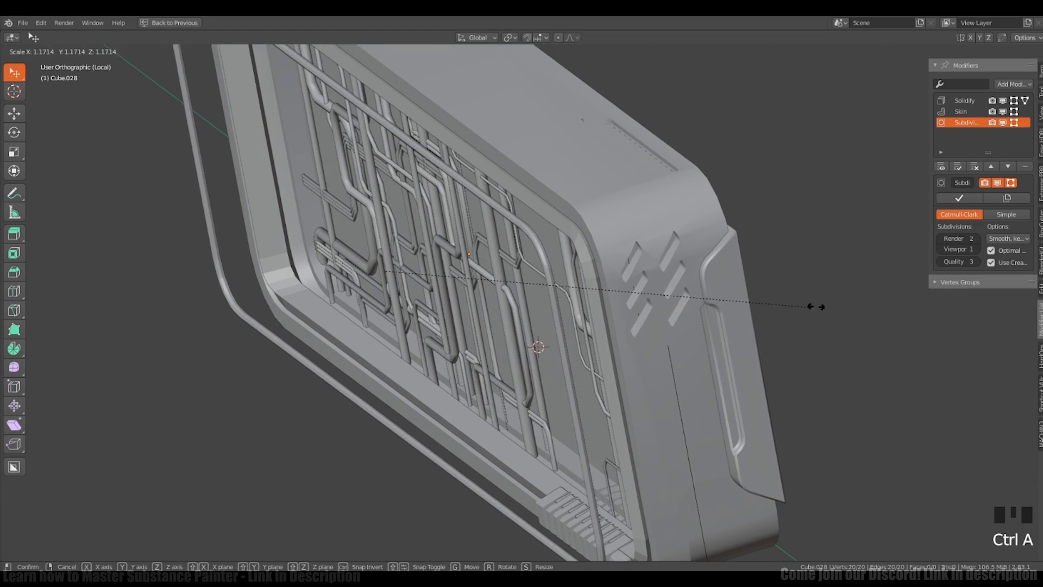
click(880, 292)
mouse_move(880, 292)
middle_down()
mouse_move(956, 255)
mouse_move(880, 288)
middle_up()
click(977, 249)
shift+middle_drag(742, 299, 723, 287)
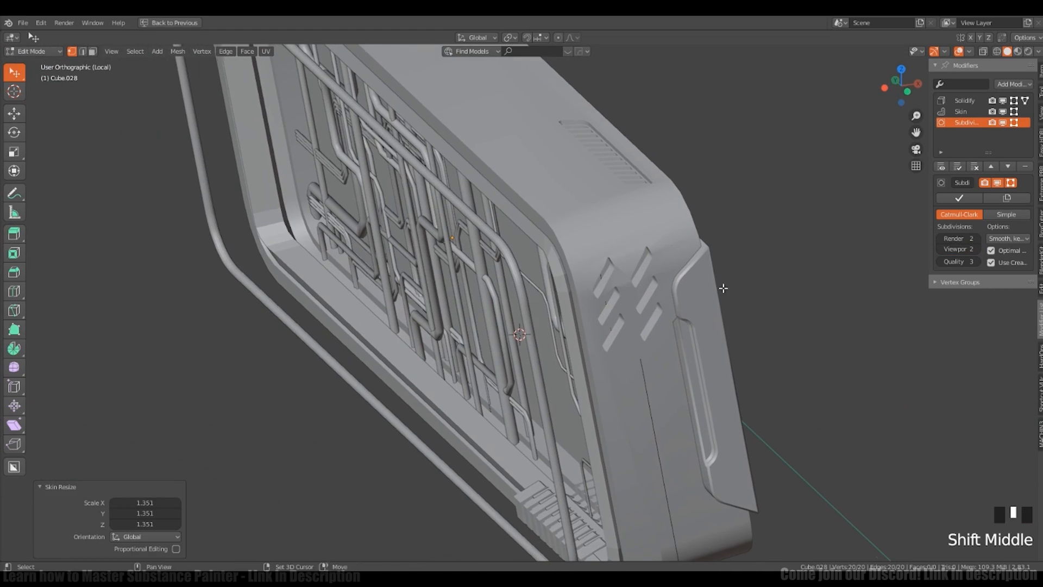
Step: Move the tube ring along X back against the frame's front face
key(g)
right_click(562, 380)
key(Tab)
click(543, 295)
middle_drag(543, 294, 510, 291)
key(g)
key(x)
click(549, 396)
Step: Scale the tube ring along Y to fit the width of the frame's front channel
middle_drag(576, 380, 771, 365)
scroll(771, 365, down, 3)
shift+middle_drag(772, 365, 795, 359)
key(s)
key(y)
click(812, 345)
shift+middle_drag(795, 359, 797, 382)
Step: Duplicate the whole tube ring in place within the same object
key(Tab)
key(a)
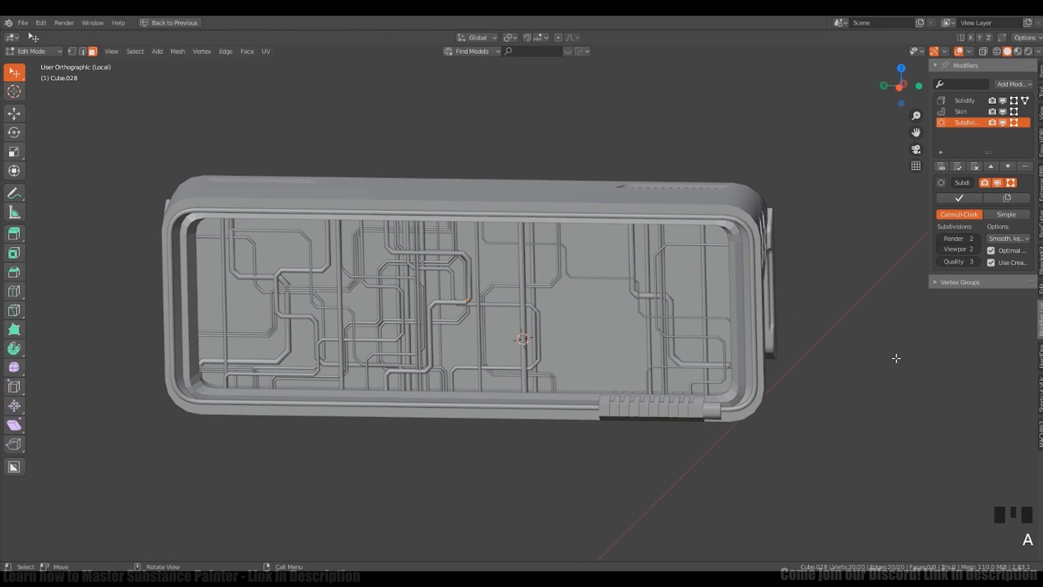
click(793, 348)
key(Tab)
middle_drag(891, 321, 877, 343)
ctrl+middle_drag(792, 375, 851, 318)
key(shift+d)
right_click(780, 353)
ctrl+middle_drag(851, 318, 854, 337)
Step: Scale the duplicated ring slightly, including along Z, so it runs parallel to the first tube ring
key(s)
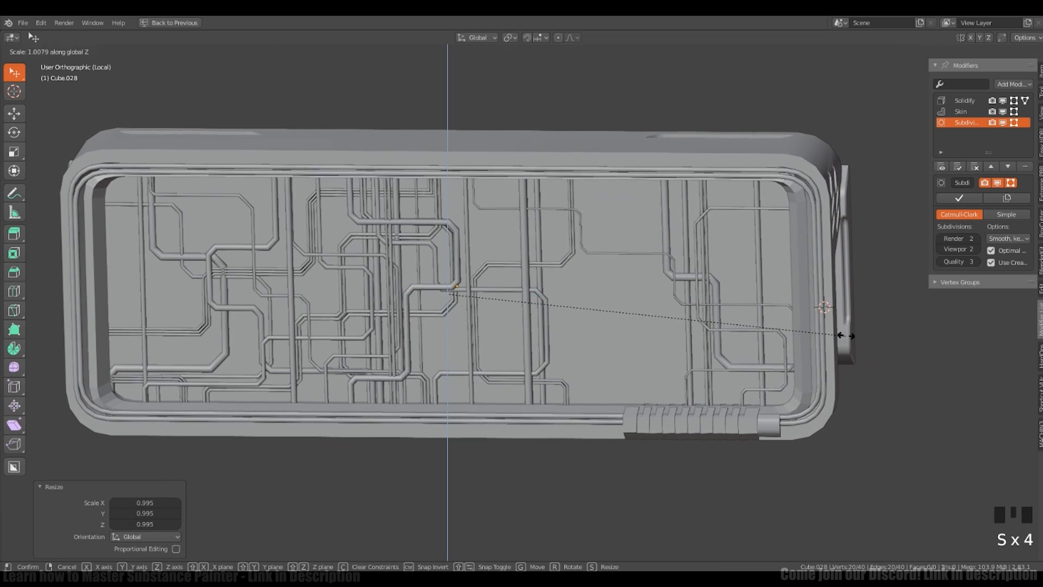
click(845, 335)
key(s)
key(x)
click(847, 336)
mouse_move(847, 337)
middle_down()
mouse_move(805, 378)
mouse_move(861, 354)
mouse_move(855, 335)
mouse_move(723, 345)
mouse_move(831, 338)
mouse_move(859, 352)
middle_up()
Step: Scale the tube rings along Z and Y to refine their fit on the frame
key(a)
key(s)
key(z)
click(865, 356)
key(s)
key(y)
click(831, 341)
key(s)
key(y)
click(835, 338)
key(Tab)
Step: Select the eight straight edges of both tube rings and subdivide them repeatedly with one cut each
scroll(848, 342, down, 5)
middle_drag(757, 363, 725, 359)
scroll(836, 331, up, 4)
shift+middle_drag(836, 331, 799, 347)
shift+middle_drag(614, 240, 631, 239)
middle_drag(709, 237, 761, 241)
key(a)
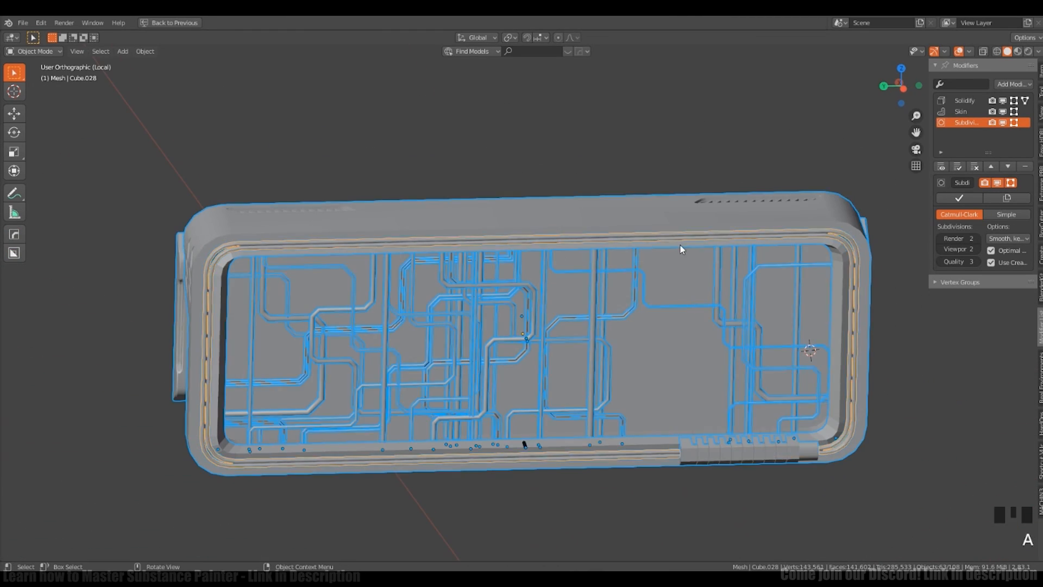
key(Tab)
middle_drag(680, 245, 688, 222)
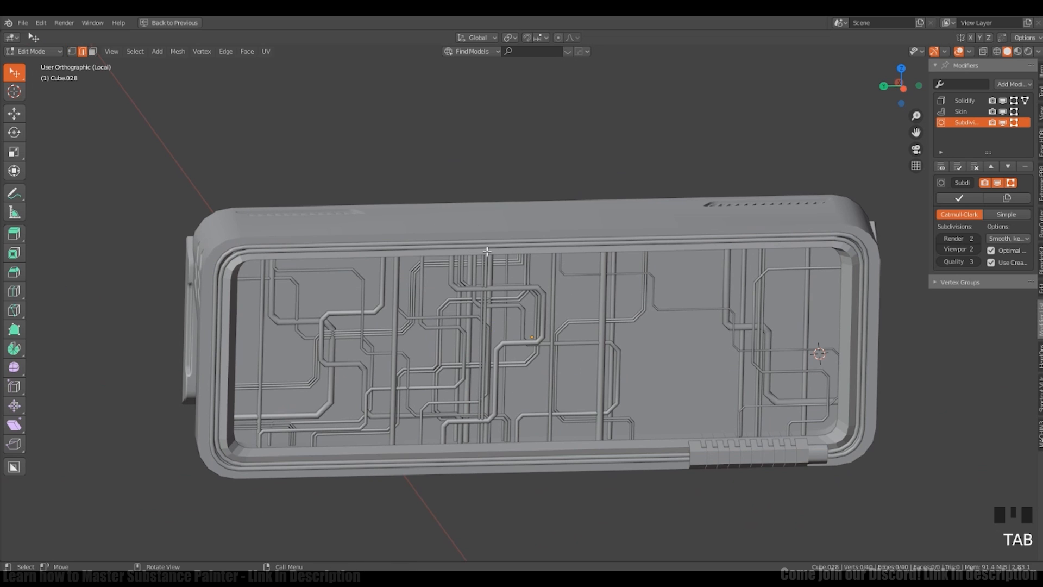
key(shift+z)
click(499, 242)
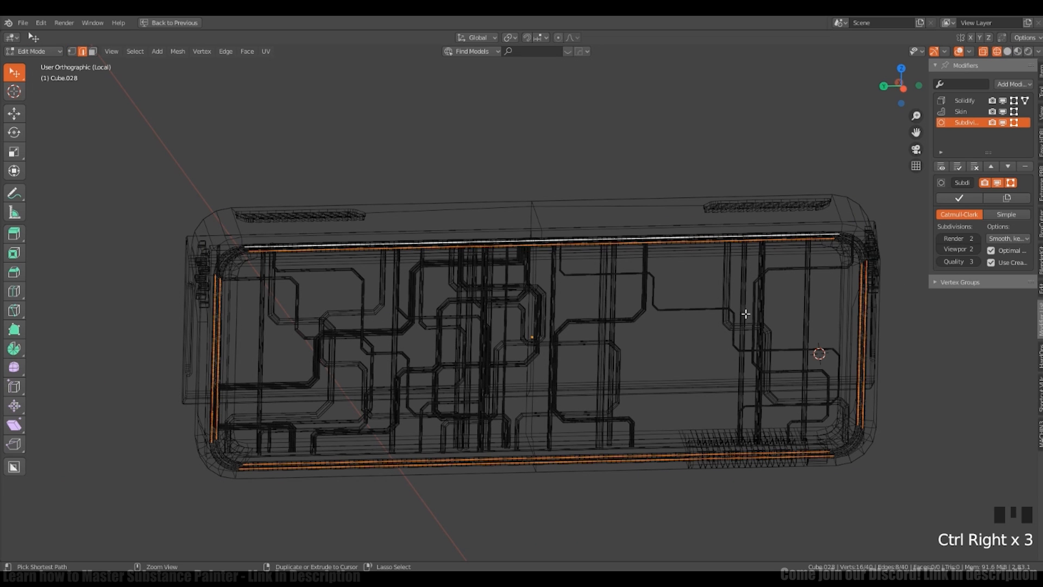
middle_drag(648, 306, 617, 328)
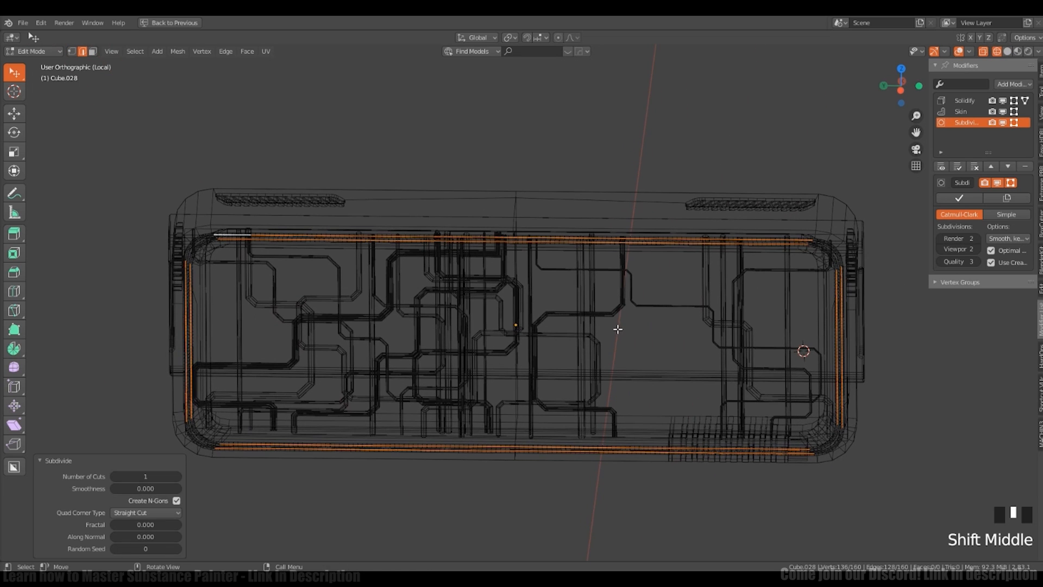
click(549, 340)
key(shift+z)
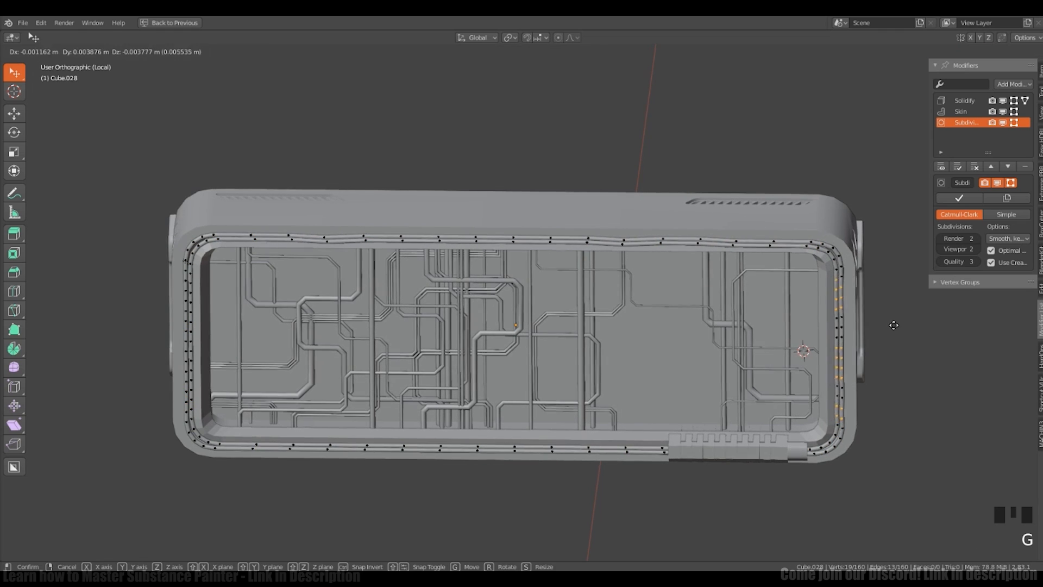
Step: Enable proportional editing and move points on the right-hand run of the tube rings to bend them slightly
shift+middle_drag(683, 283, 674, 278)
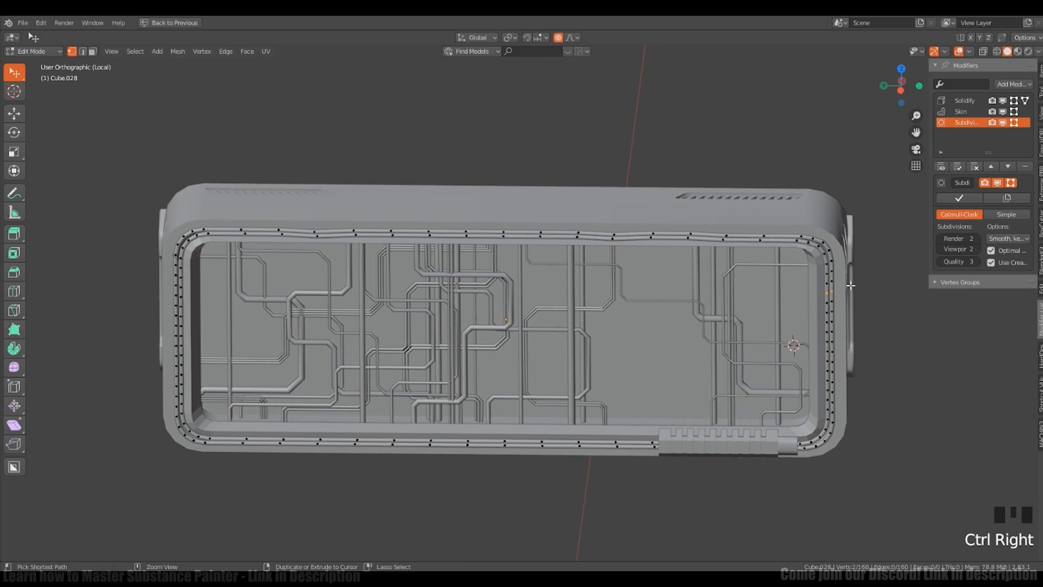
key(g)
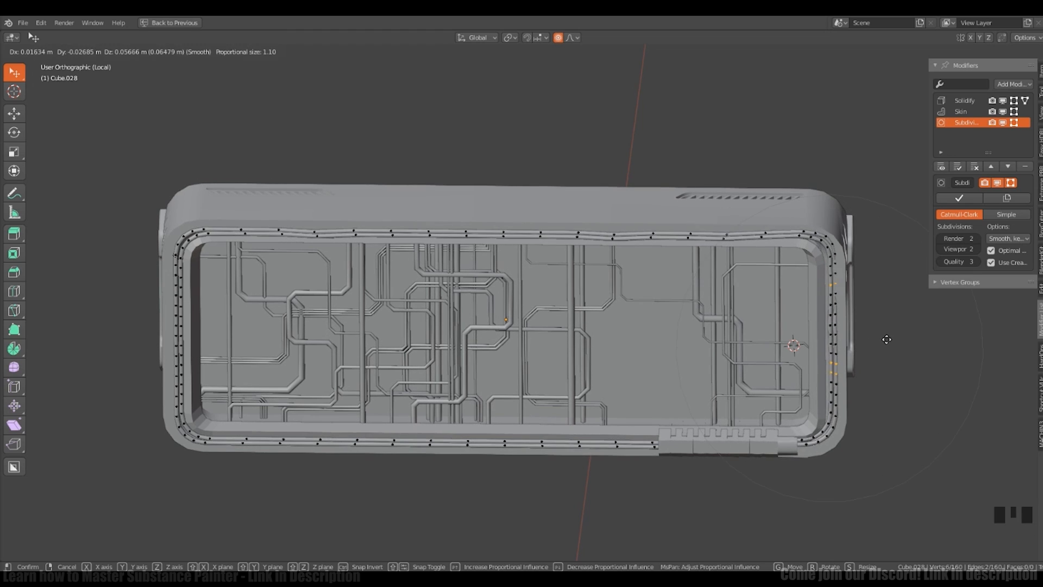
click(885, 338)
ctrl+middle_drag(884, 338, 824, 334)
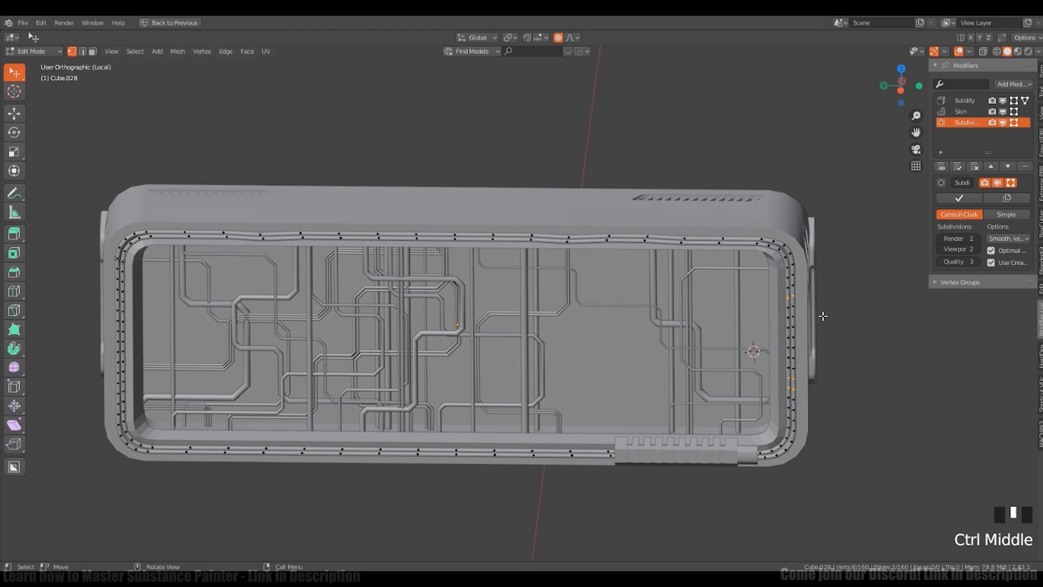
key(g)
click(818, 348)
Step: Move points on the left, lower and upper runs of the tube rings with smooth proportional editing to create gentle waves
shift+middle_drag(629, 381, 782, 350)
ctrl+right_drag(261, 282, 305, 245)
key(g)
click(318, 253)
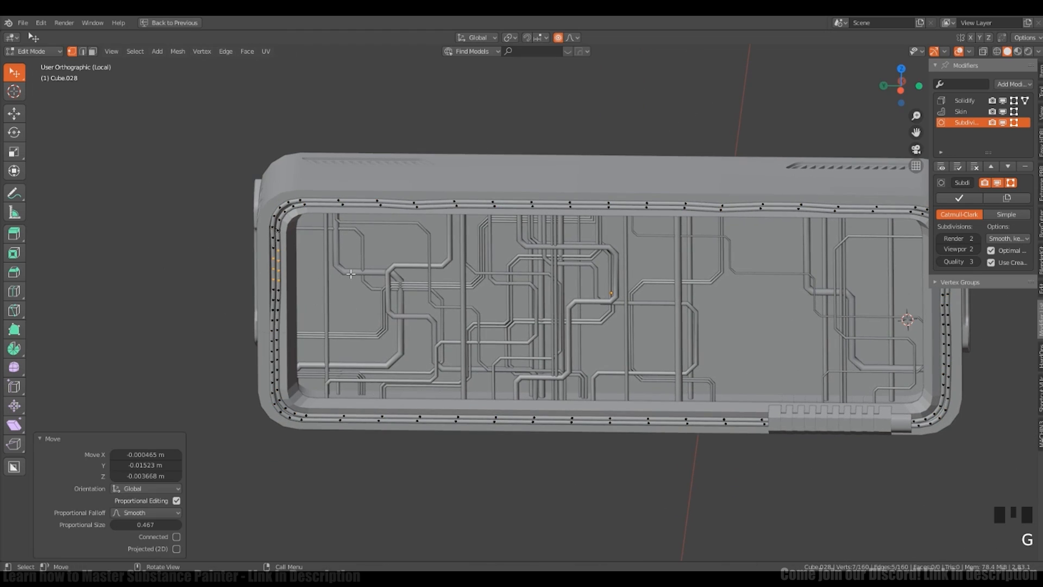
key(g)
click(578, 425)
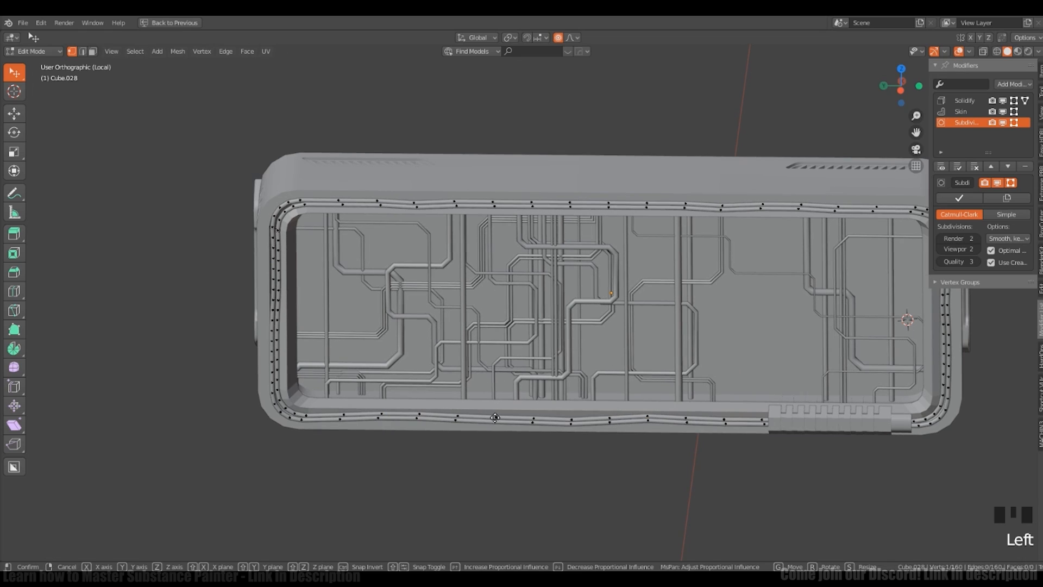
key(g)
click(380, 211)
key(Tab)
key(a)
middle_drag(788, 263, 755, 292)
scroll(752, 272, down, 2)
Step: Reopen the tube rings for editing and move a path of points on their right-hand run without proportional editing
click(728, 299)
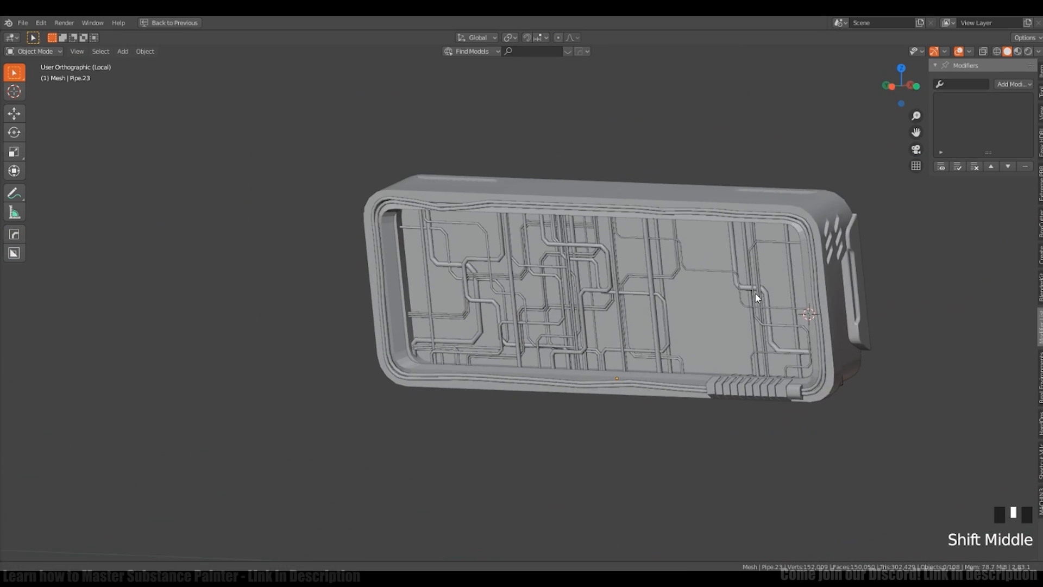
scroll(783, 299, up, 5)
key(Tab)
click(776, 291)
key(Tab)
key(a)
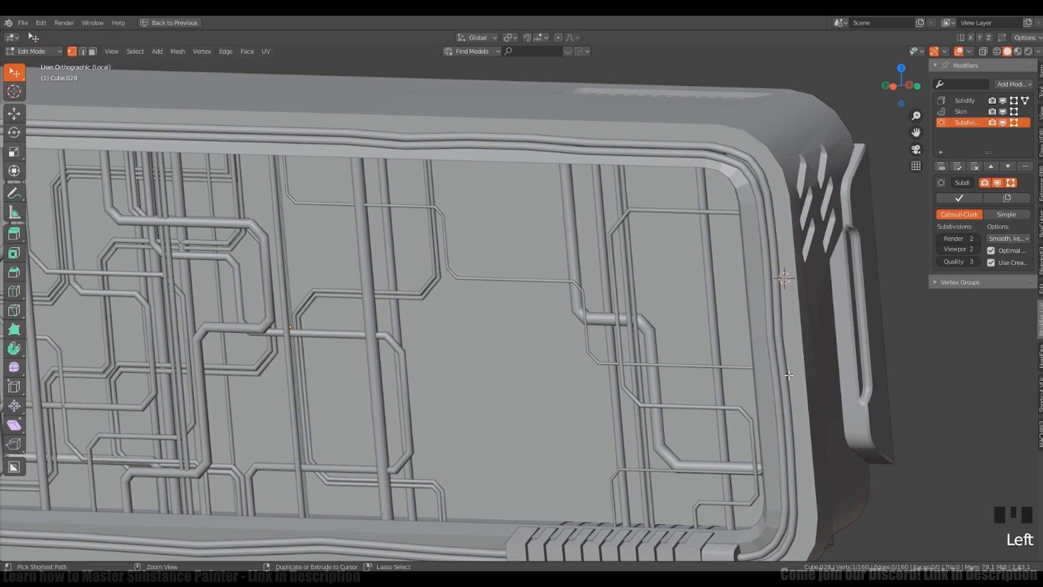
ctrl+click(789, 375)
key(g)
right_click(785, 370)
click(777, 265)
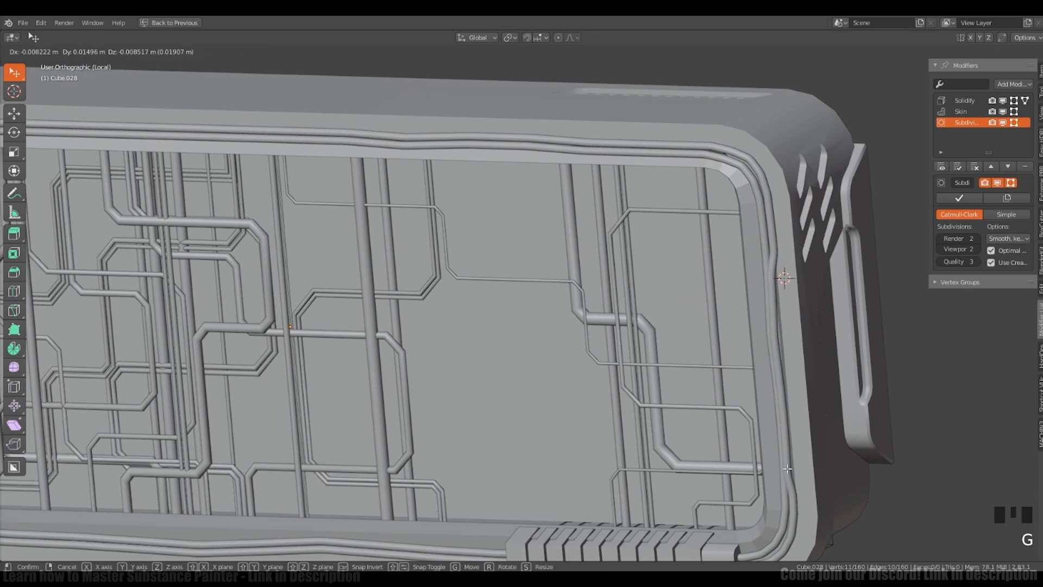
click(787, 468)
Step: Shift further points of the tube rings to make their bends more irregular, and clear the selection
middle_drag(787, 469, 585, 374)
key(g)
click(817, 409)
ctrl+middle_drag(584, 375, 761, 386)
key(a)
key(a)
key(a)
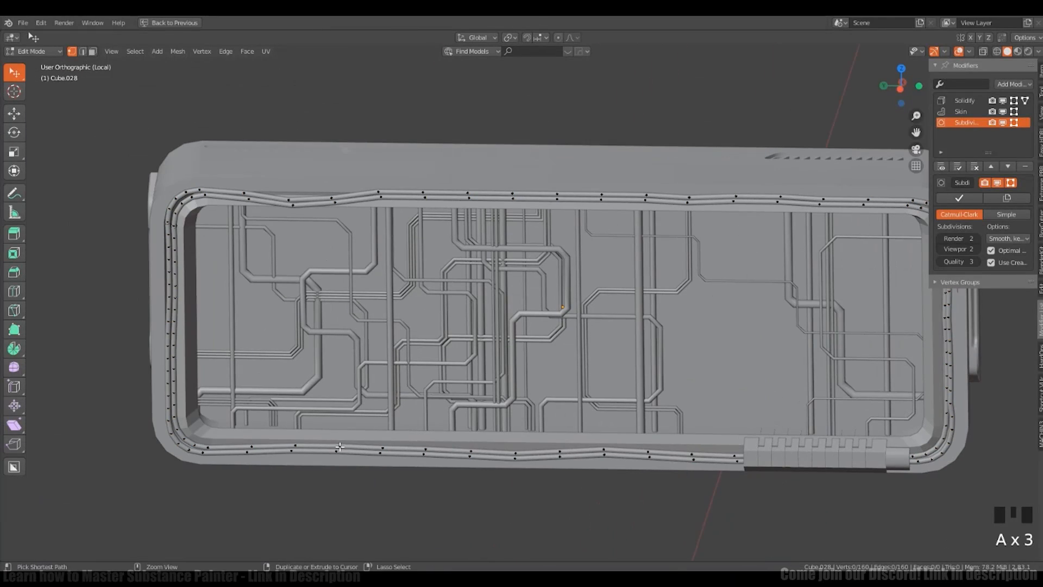
Step: Select points on the lower run of the tube rings, move and rotate them to bend the cables, and clear the selection
ctrl+click(646, 450)
middle_drag(646, 450, 761, 408)
key(g)
click(633, 376)
key(r)
click(787, 413)
key(g)
click(780, 417)
scroll(643, 409, down, 5)
key(alt+a)
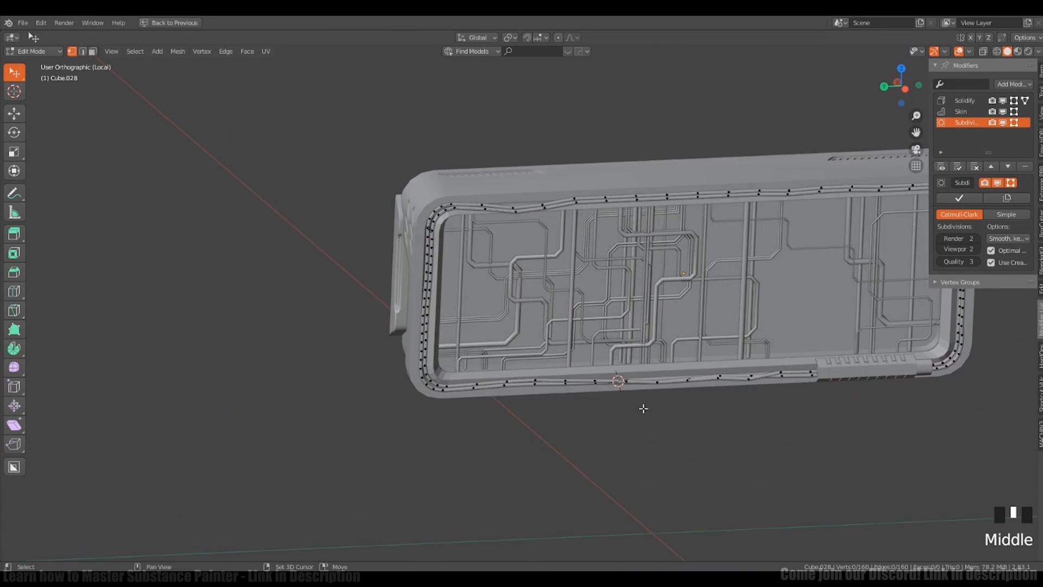
Step: Select a path of points on the left run of the tube rings, rotate and move it out of line, and clear the selection
scroll(484, 325, up, 2)
middle_drag(485, 325, 457, 311)
click(442, 283)
ctrl+click(437, 375)
key(r)
click(472, 396)
key(g)
middle_drag(465, 382, 472, 404)
click(485, 389)
key(g)
click(579, 385)
key(a)
key(a)
key(a)
Step: Move single points on the left and upper runs of the tube rings, using smooth proportional editing on the upper run, and finish editing
click(446, 380)
key(g)
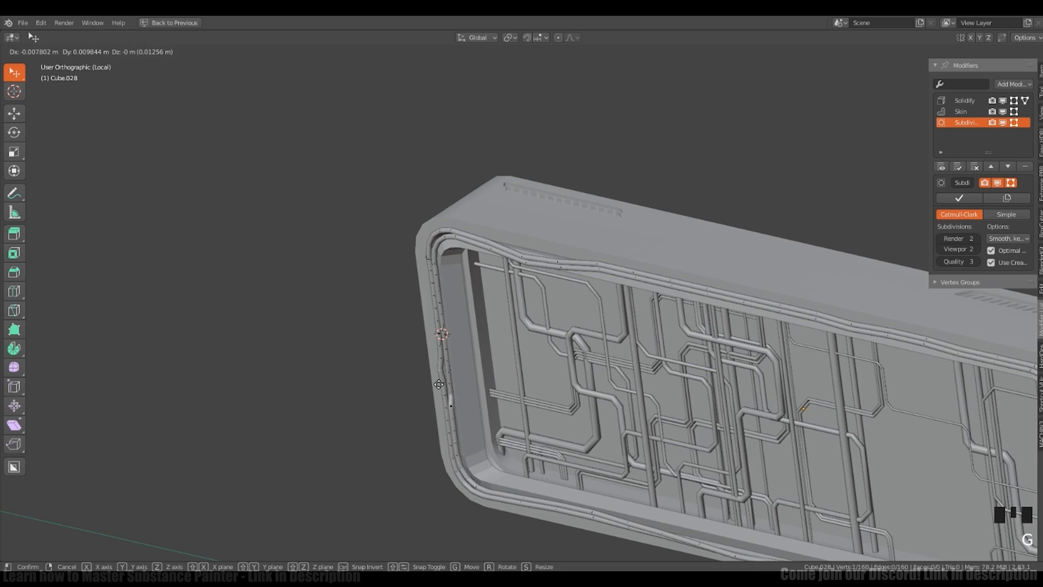
key(g)
click(449, 395)
middle_drag(473, 473, 522, 429)
shift+middle_drag(522, 429, 489, 391)
scroll(544, 369, down, 1)
middle_drag(641, 294, 675, 265)
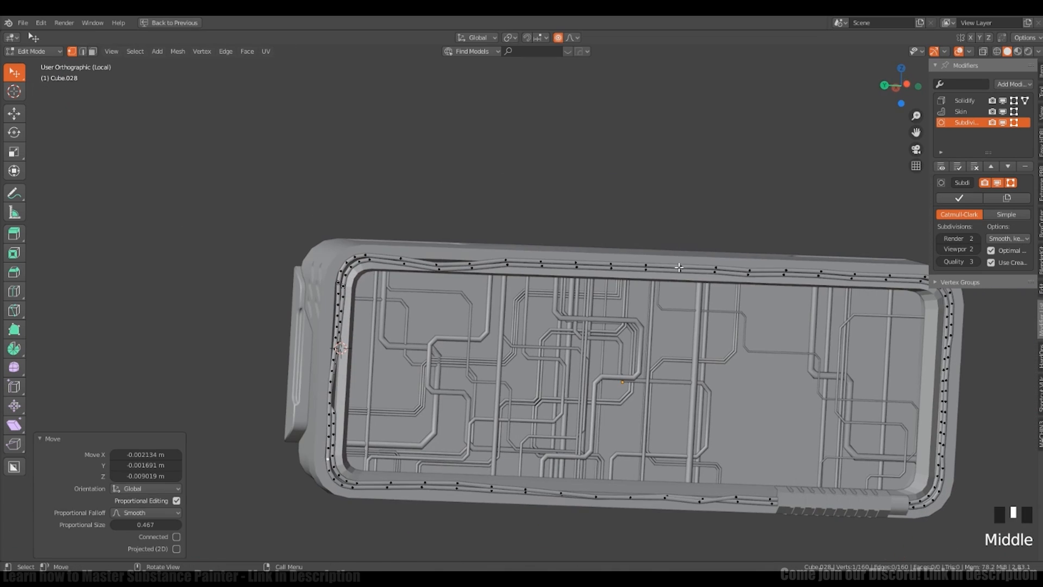
click(681, 266)
key(g)
click(694, 271)
key(Tab)
Step: Open the outer frame for mesh editing and nudge vertices on its right side and upper middle edge with proportional editing
ctrl+middle_drag(736, 284, 623, 293)
shift+middle_drag(624, 294, 774, 281)
click(767, 302)
key(Tab)
click(774, 281)
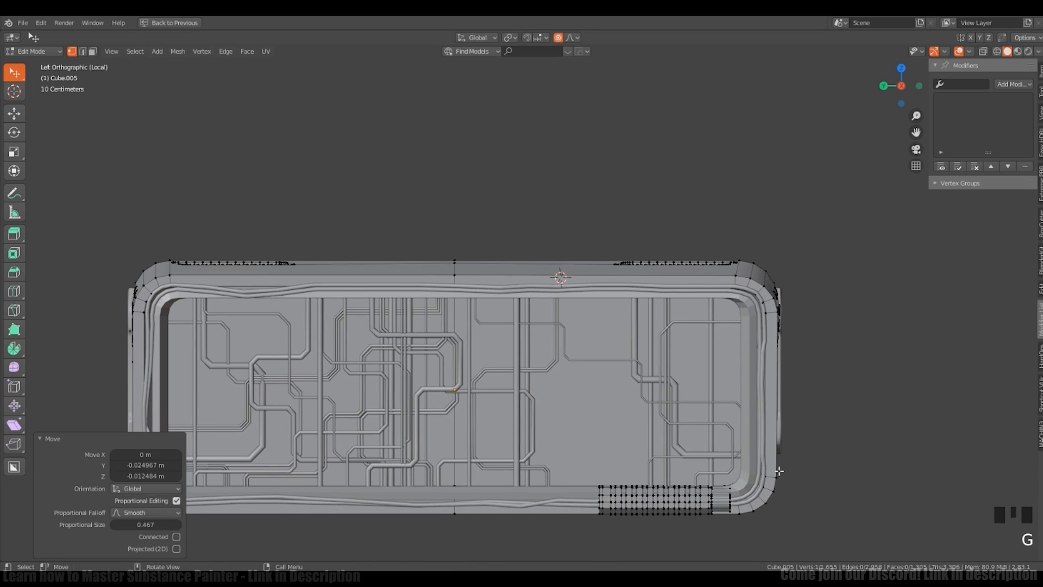
shift+middle_drag(484, 279, 596, 277)
click(596, 277)
click(603, 277)
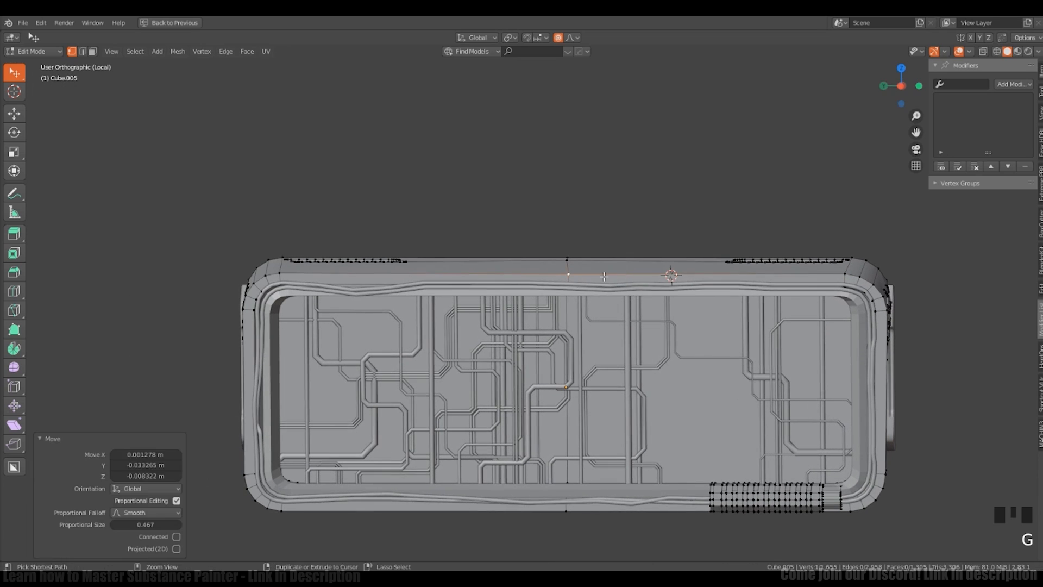
Step: Move vertices at the frame's upper-left corner with proportional editing to make the outline slightly irregular
middle_drag(385, 314, 395, 316)
shift+middle_drag(394, 316, 451, 307)
click(355, 264)
key(g)
click(348, 269)
key(g)
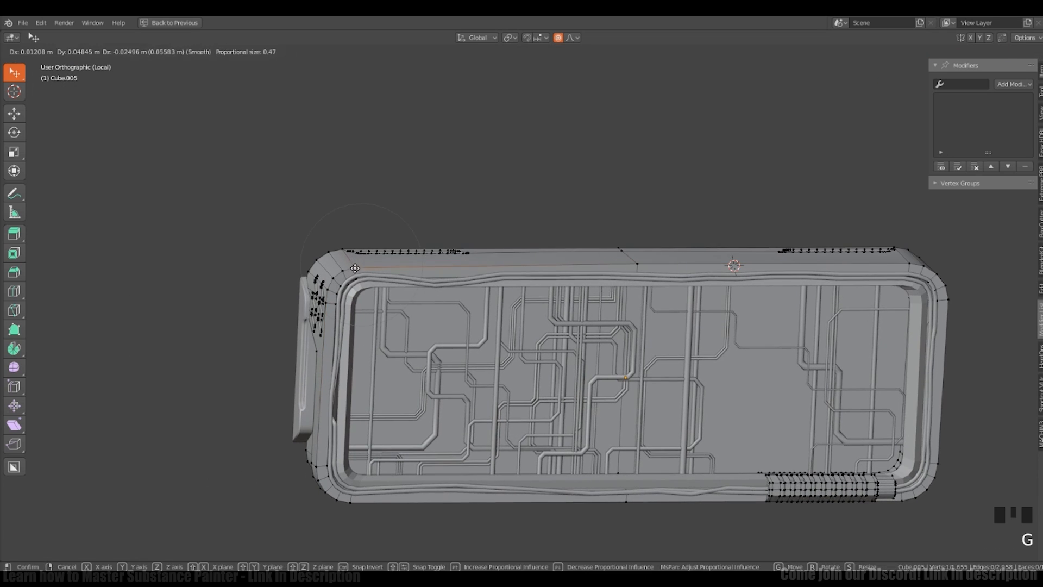
click(339, 277)
Step: Move vertices at the frame's lower-left corner, lower-right corner and lower middle edge with proportional editing
shift+middle_drag(336, 494, 399, 418)
drag(399, 415, 396, 421)
middle_drag(924, 402, 881, 429)
shift+middle_drag(881, 429, 813, 430)
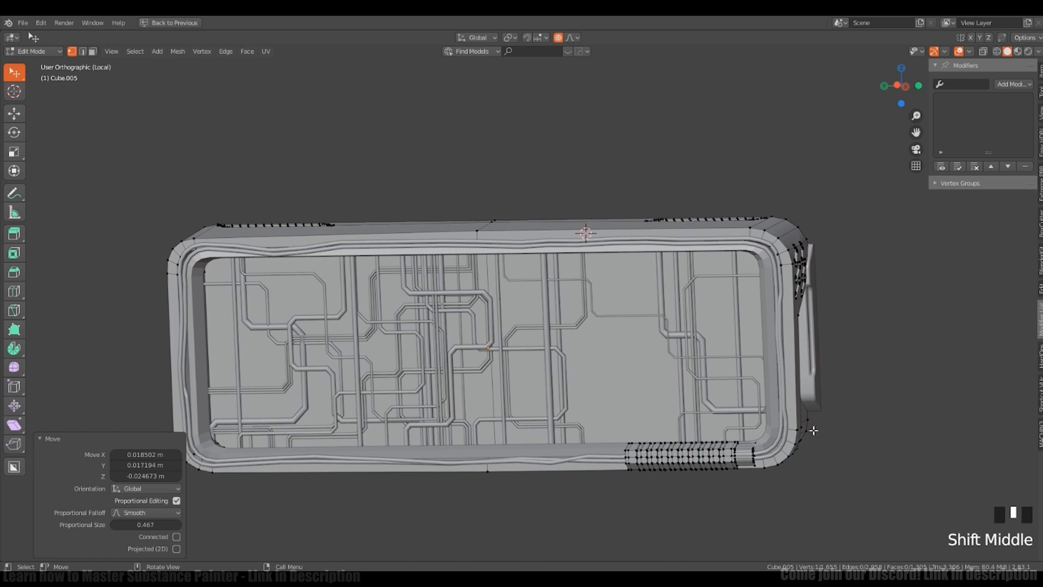
click(812, 431)
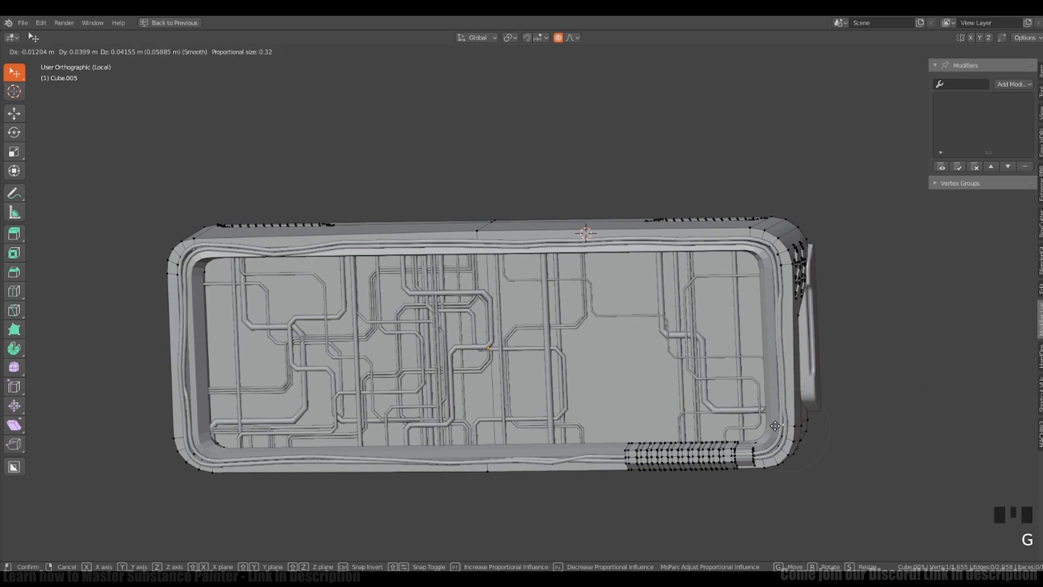
click(775, 425)
click(487, 471)
key(g)
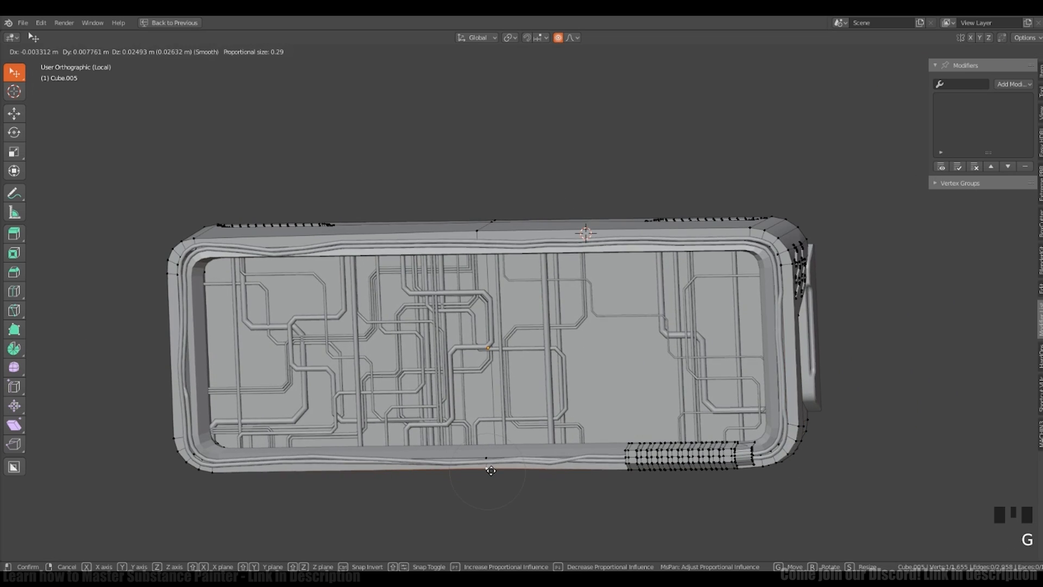
click(490, 471)
Step: Shift vertices at the frame's upper-right corner with proportional editing and leave mesh editing
click(797, 230)
middle_drag(795, 252, 507, 328)
key(g)
click(827, 252)
click(811, 235)
key(g)
click(819, 230)
key(Tab)
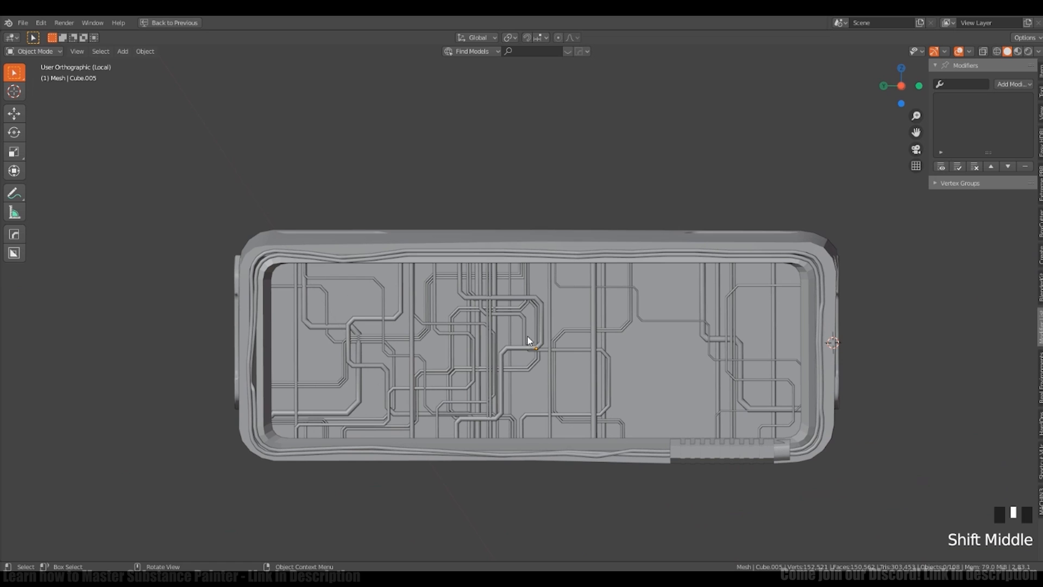
Step: Add a text object at the frame's right end and move it along X to the front of the panel
key(shift+a)
click(533, 402)
middle_drag(707, 295, 587, 304)
shift+middle_drag(978, 326, 827, 338)
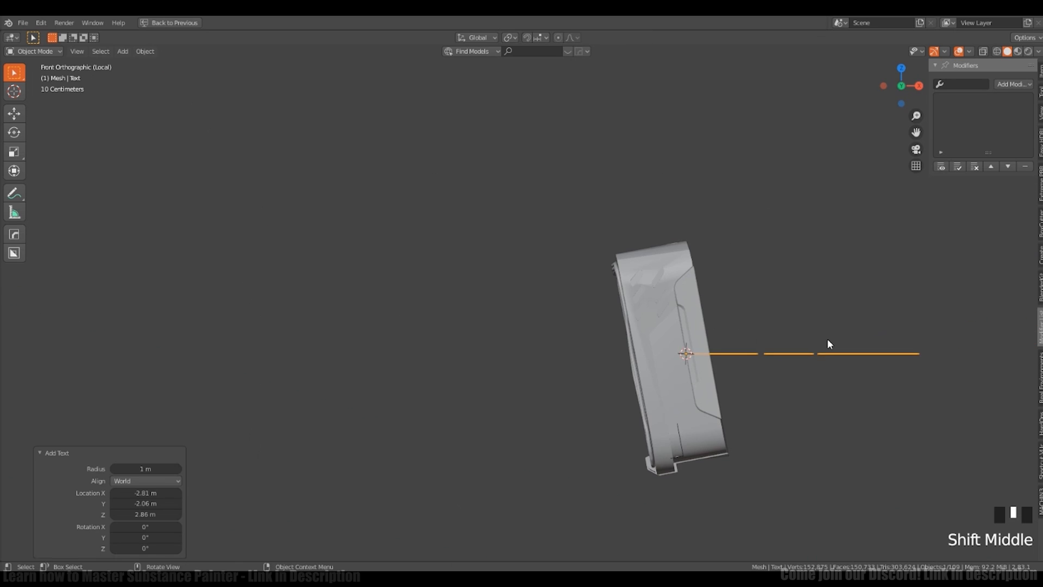
key(g)
key(x)
click(501, 347)
middle_drag(503, 350, 608, 429)
key(shift+a)
key(Escape)
Step: Rotate the text by 90° and turn it about Z so it faces the same way as the panel's front
middle_drag(560, 400, 723, 370)
text(r90)
key(Return)
text(rz980)
key(Return)
Step: Replace the default text with PLAY and an indented second line reading STATION
key(Tab)
key(BackSpace)
key(BackSpace)
key(BackSpace)
key(BackSpace)
text(PLAY)
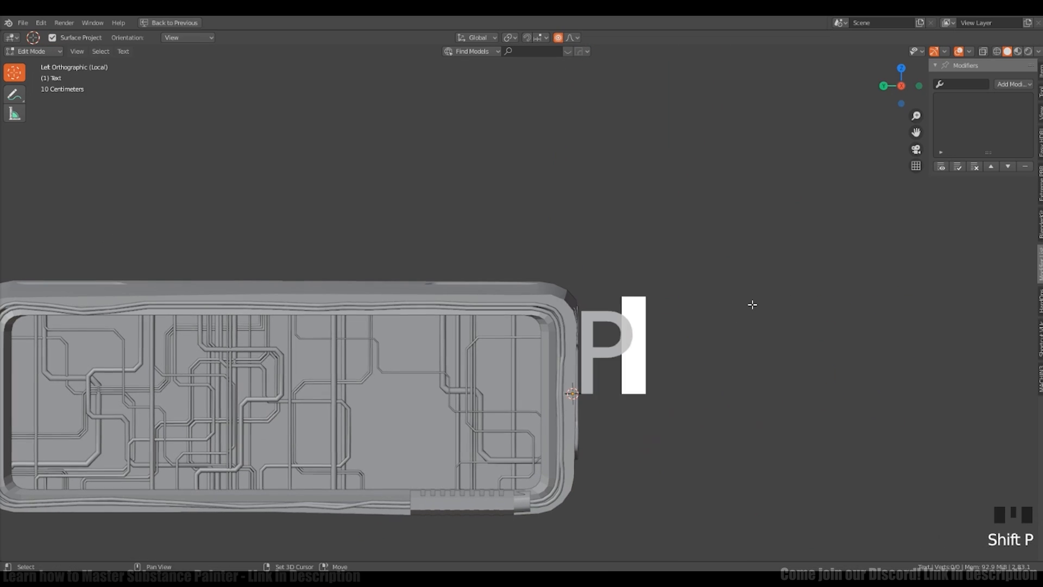
click(784, 265)
Step: Position the text along Y beside the panel, convert it to a mesh and open it for editing
ctrl+middle_drag(777, 277, 772, 369)
key(g)
key(y)
click(472, 380)
key(g)
key(y)
click(815, 380)
middle_drag(698, 401, 673, 360)
key(Tab)
key(Tab)
key(Tab)
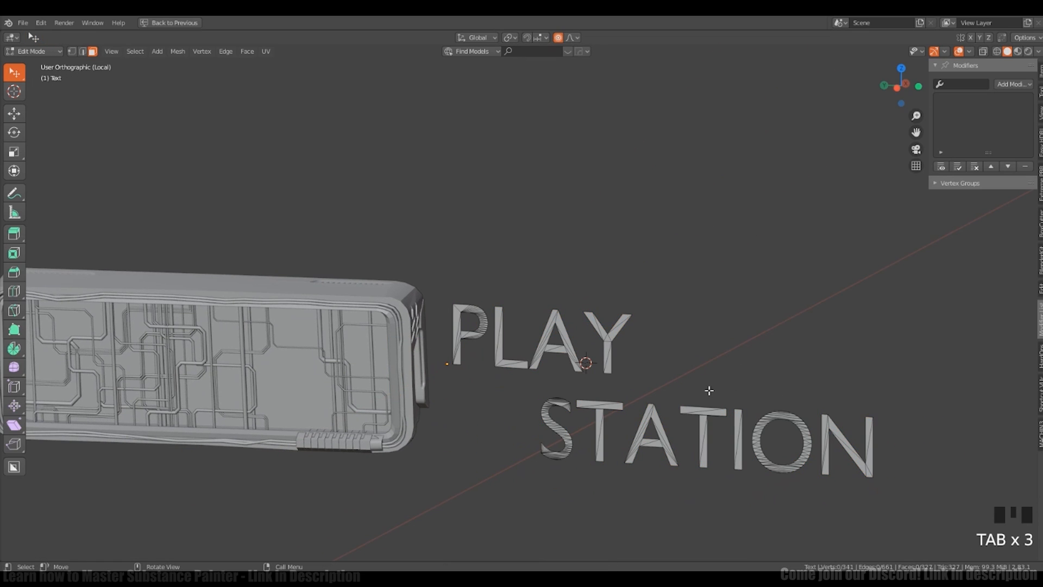
Step: Select all the letters of the word PLAY in the text mesh
mouse_move(691, 397)
middle_down()
mouse_move(719, 377)
mouse_move(685, 365)
middle_up()
key(a)
key(a)
key(a)
ctrl+right_drag(614, 237, 648, 286)
key(s)
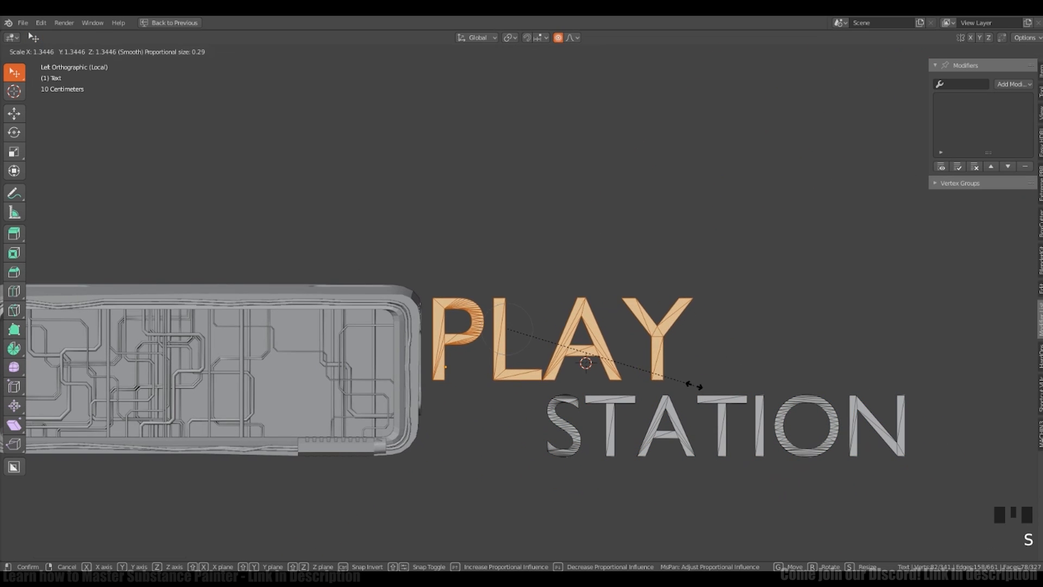
key(ctrl+z)
key(ctrl+z)
key(ctrl+z)
key(ctrl+z)
Step: Turn off proportional editing, scale the word PLAY by about 1.314 and shift it towards STATION
key(o)
key(o)
key(s)
click(659, 363)
key(g)
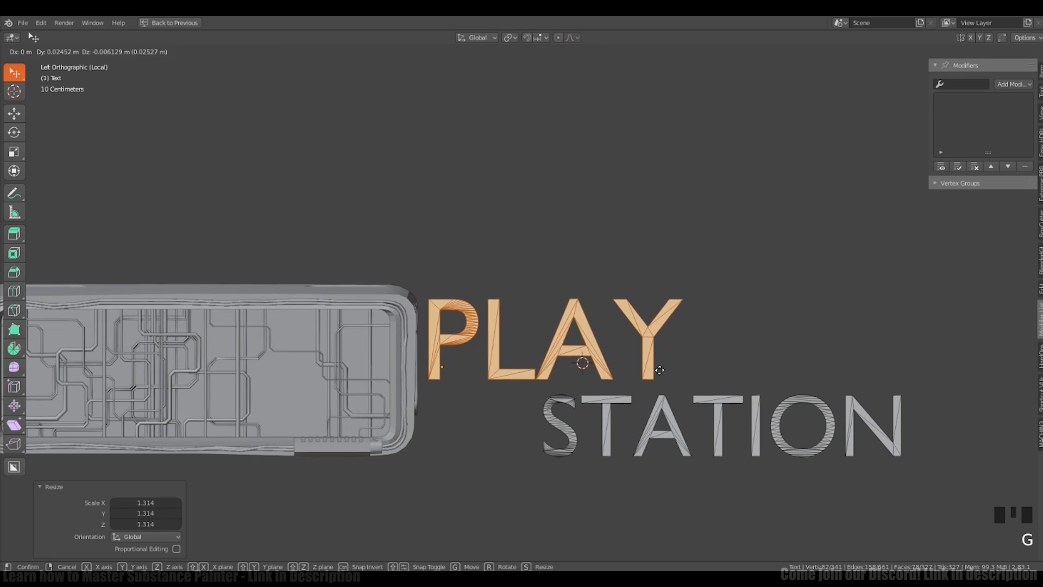
click(695, 359)
Step: Select only the letter P of PLAY and tilt it slightly
key(a)
key(a)
key(a)
ctrl+right_drag(504, 403, 505, 404)
key(r)
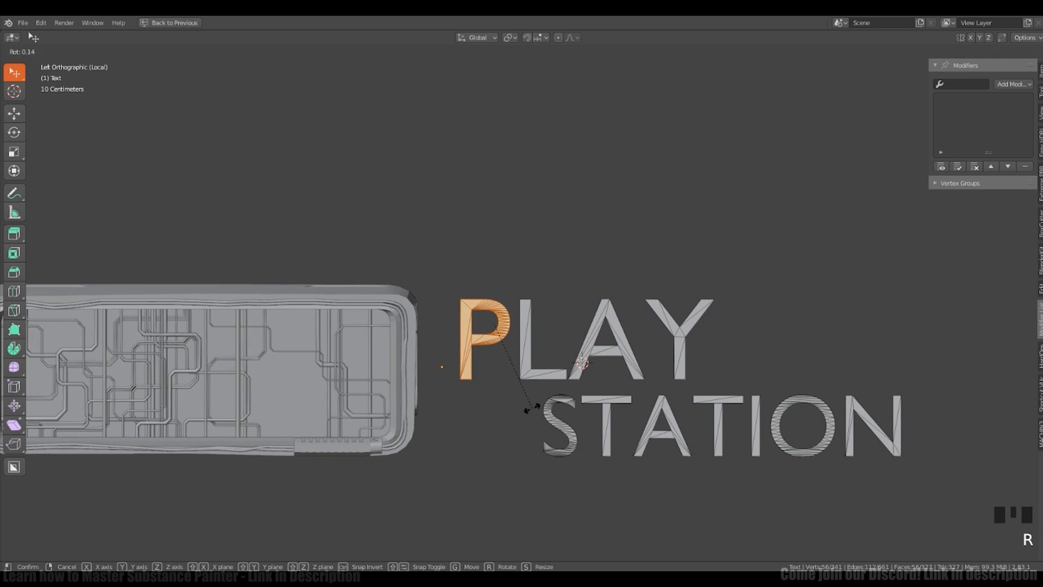
click(532, 405)
Step: Select the linked faces of the letter A in PLAY, then rotate and scale the letter slightly
click(592, 342)
key(ctrl+l)
key(r)
click(666, 321)
key(s)
click(676, 310)
key(a)
key(a)
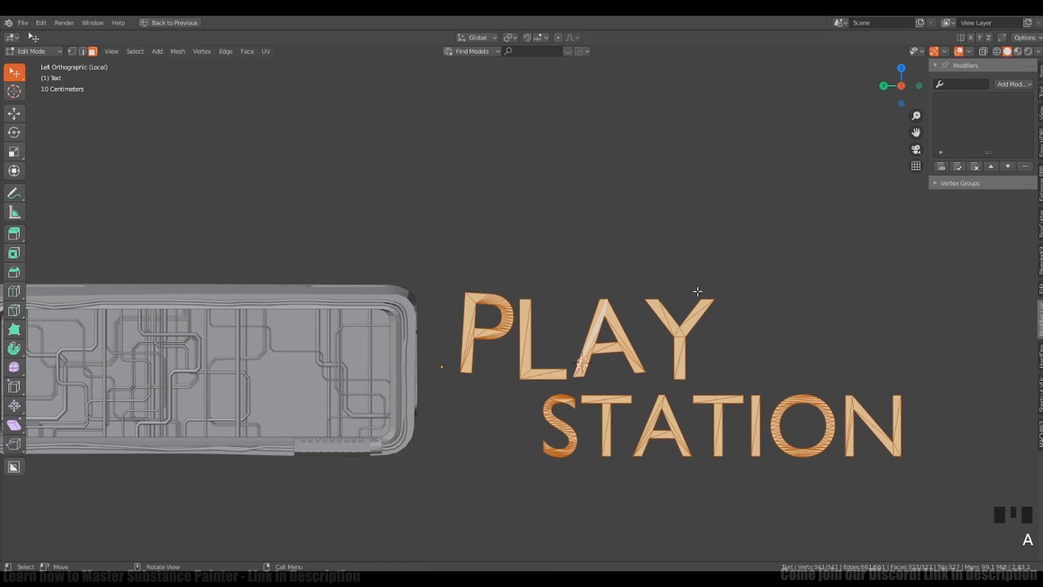
Step: Tilt the letter Y slightly, move it closer to the A, and clear the selection
ctrl+right_drag(696, 294, 720, 399)
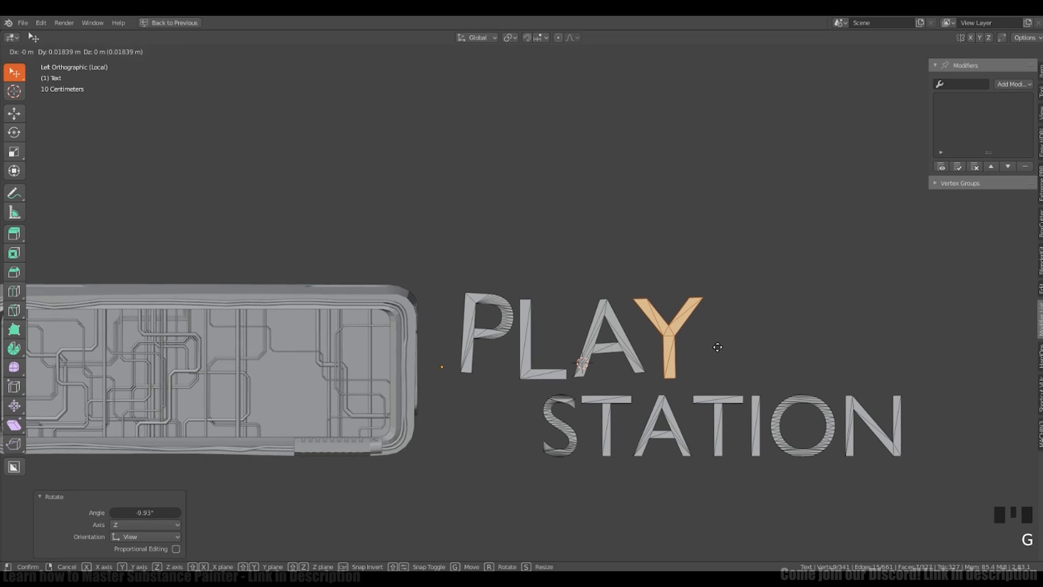
click(718, 347)
key(a)
key(a)
key(a)
Step: Select the letters TION in STATION, rotate them slightly and shift them closer to the preceding letters
shift+middle_drag(683, 387, 677, 375)
ctrl+right_drag(677, 375, 978, 386)
key(r)
click(895, 443)
key(g)
click(885, 447)
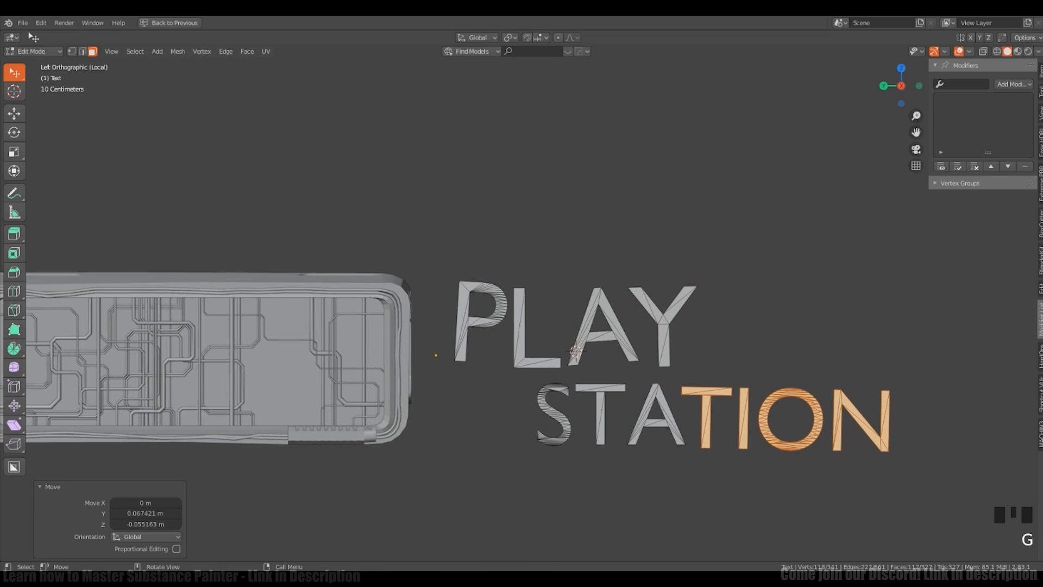
click(882, 446)
Step: Select the second T of STATION, raise it above its neighbours and tilt it slightly
key(a)
key(a)
key(a)
ctrl+right_drag(913, 340, 831, 335)
key(g)
click(913, 410)
key(r)
click(911, 414)
Step: Select the letter P of PLAY and enlarge it beyond the other letters
shift+middle_drag(616, 358, 638, 345)
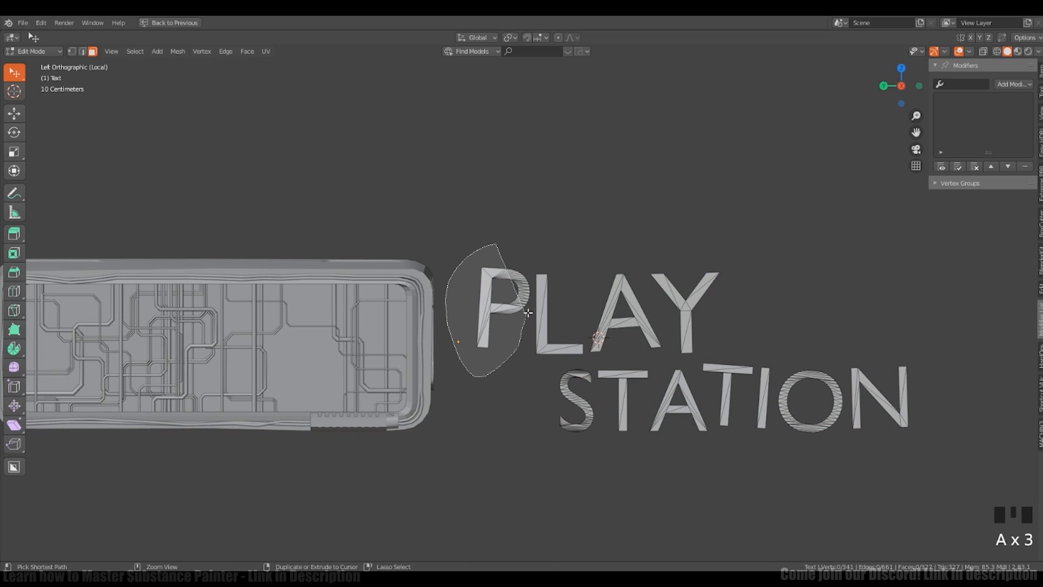
ctrl+right_drag(528, 313, 508, 269)
key(s)
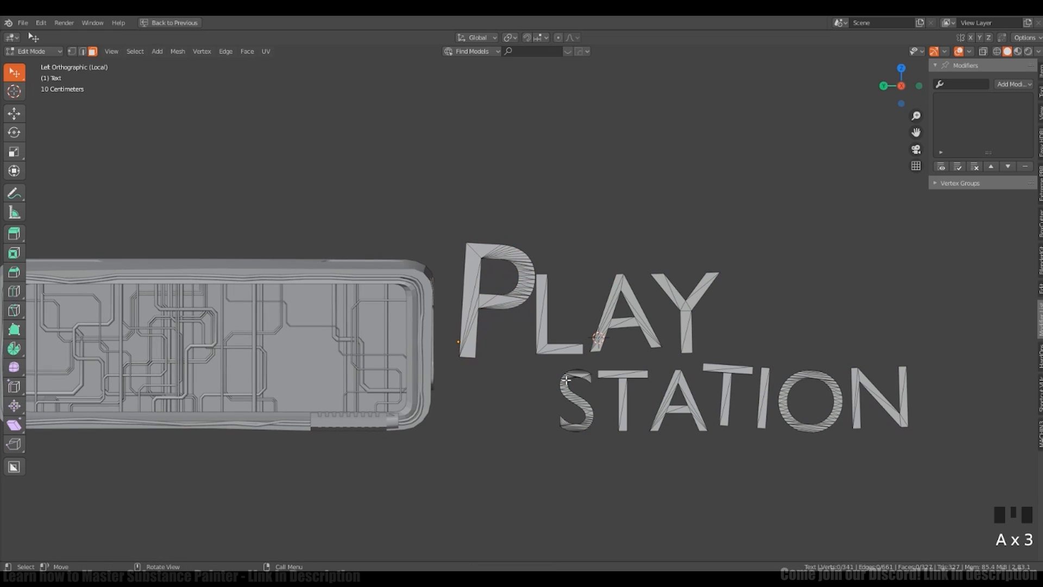
Step: Enlarge the S of STATION, reposition it, and move the letters TATION down and closer to it
click(652, 391)
key(g)
click(601, 426)
key(a)
key(a)
key(a)
ctrl+right_drag(601, 425, 866, 305)
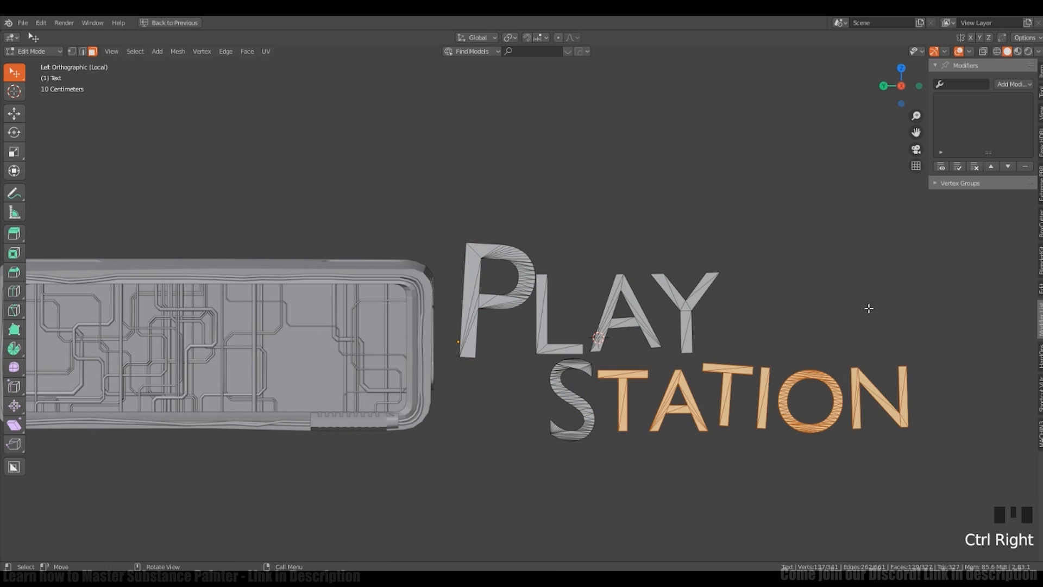
key(g)
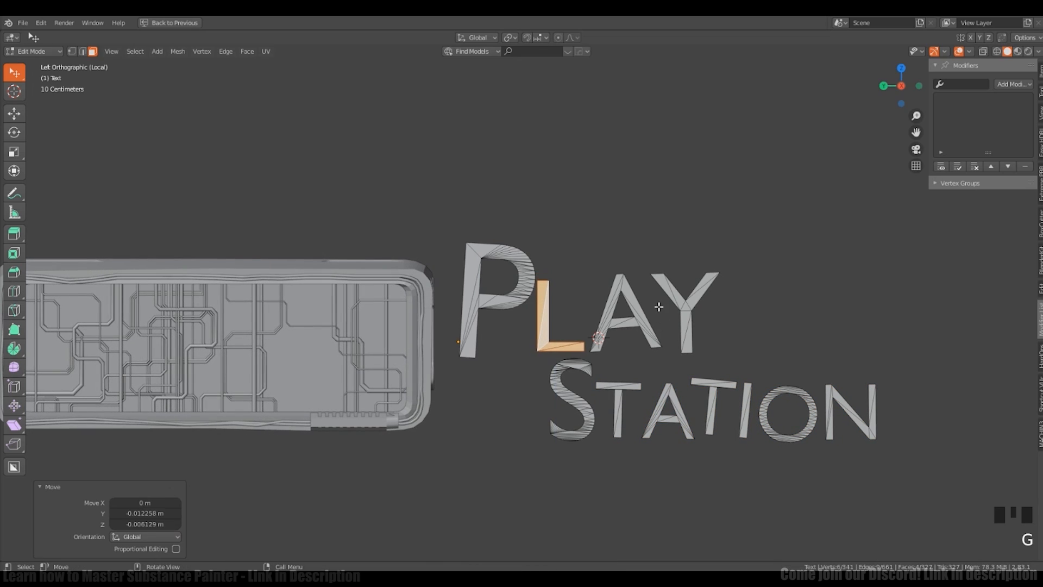
Step: Shear the whole lettering with an offset of 0.092 and sharpen its shapes with a vertex smoothing of -0.352
key(a)
ctrl+middle_drag(90, 394, 85, 405)
drag(628, 331, 682, 327)
shift+middle_drag(189, 423, 186, 416)
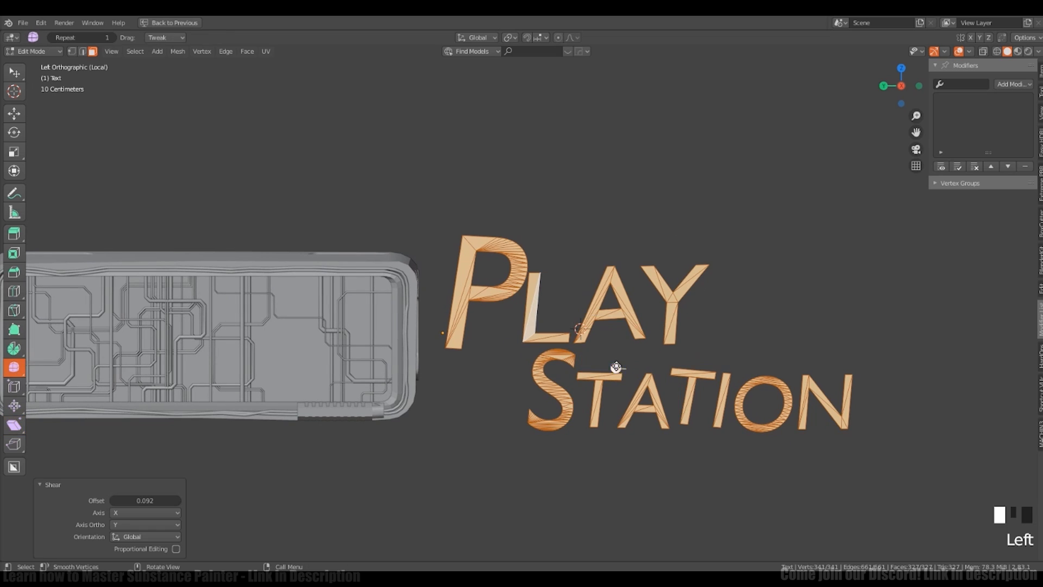
drag(616, 368, 523, 370)
middle_drag(611, 368, 637, 354)
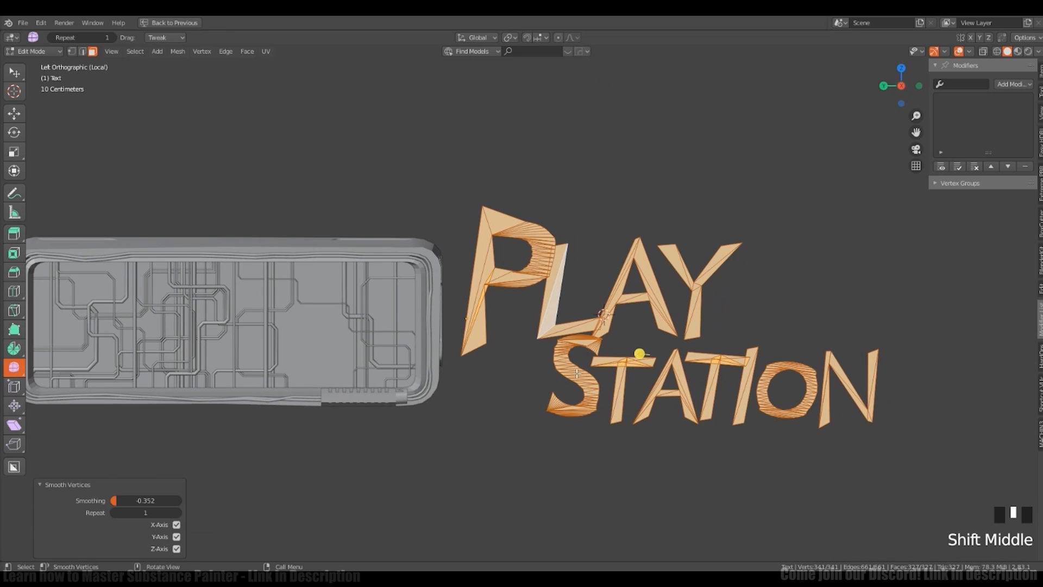
Step: Select all letters of the word STATION and lower them slightly beneath PLAY
click(566, 374)
key(l)
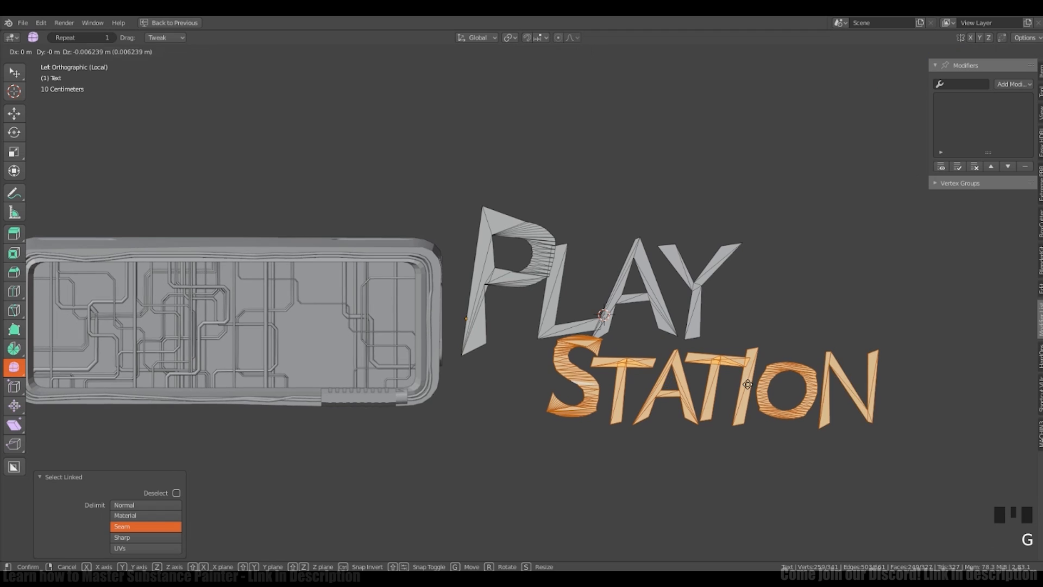
click(746, 396)
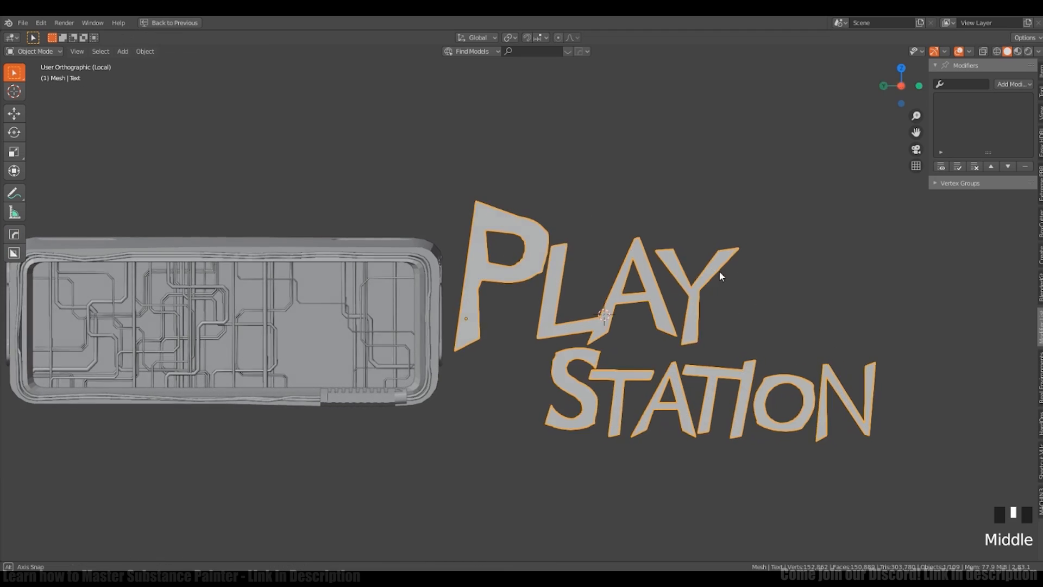
Step: Scale the lettering object to 0.757 and move it over the framed panel
middle_drag(717, 275, 741, 293)
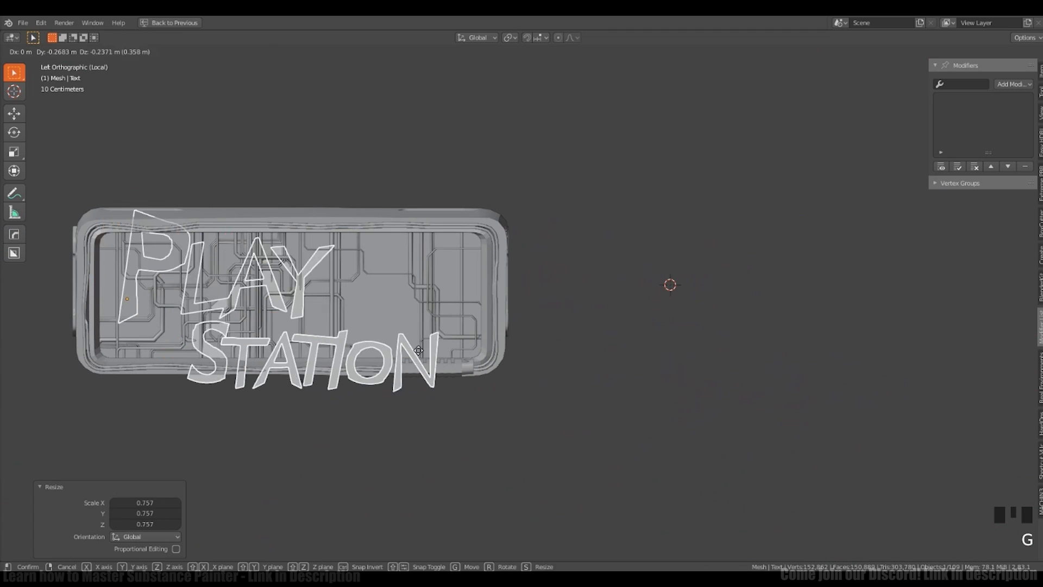
click(418, 350)
alt+middle_drag(418, 350, 627, 311)
Step: Rotate the lettering -18.3° in the front view and adjust its remaining rotation to match the panel's sloped face
key(r)
click(669, 338)
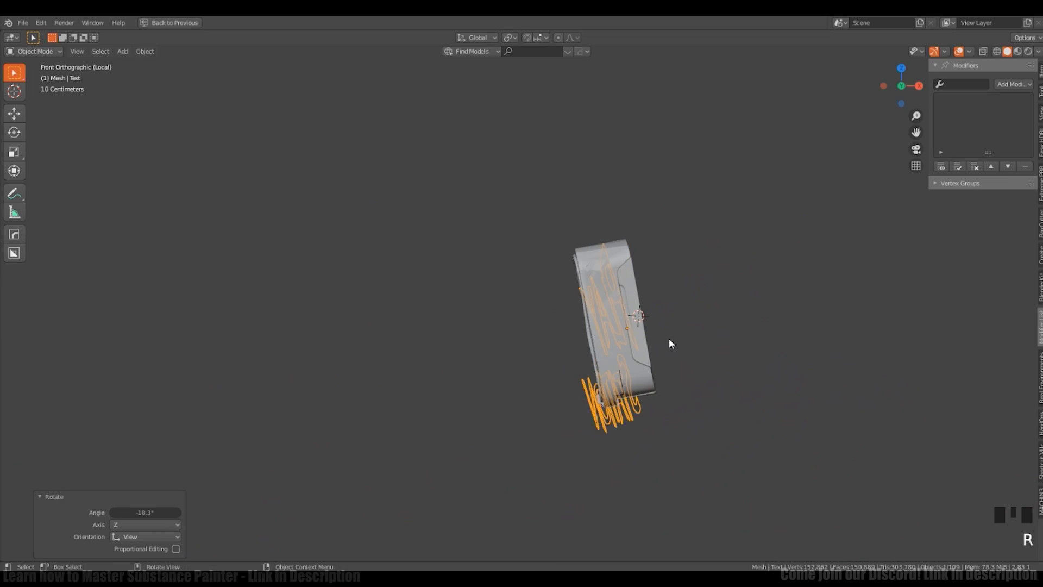
middle_drag(670, 338, 435, 375)
shift+middle_drag(434, 375, 635, 451)
middle_drag(637, 364, 712, 352)
key(r)
click(659, 377)
key(g)
key(r)
key(z)
click(646, 390)
Step: Enlarge the lettering to span more of the panel and slide it along the Y axis over the frame opening
shift+middle_drag(581, 341, 614, 334)
key(s)
key(z)
key(y)
click(775, 344)
key(g)
key(y)
click(756, 342)
key(g)
key(y)
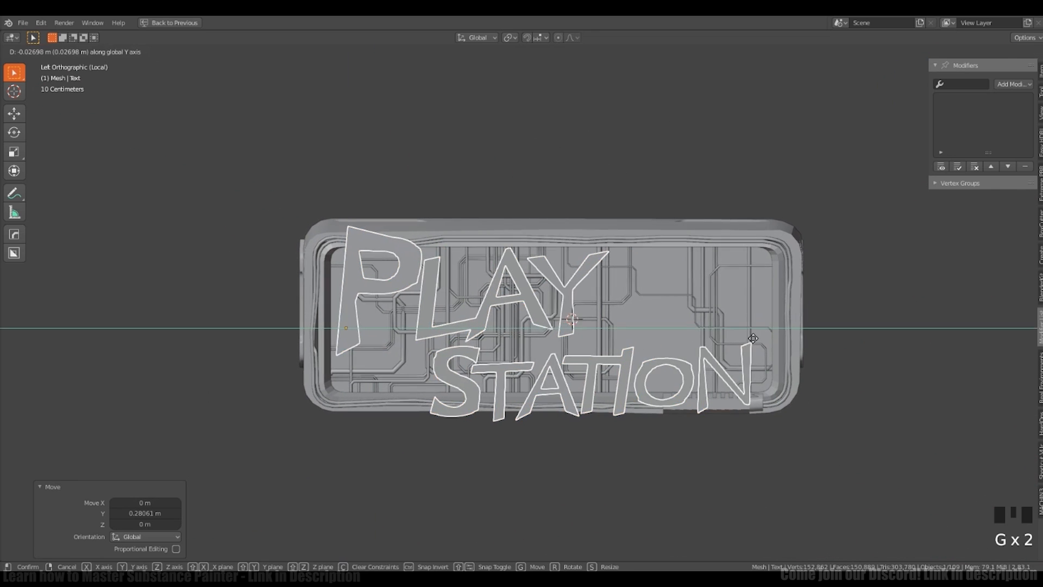
click(748, 340)
Step: Scale the lettering to 0.932 and shift it along the Y axis within the frame
key(s)
key(y)
click(760, 342)
click(748, 341)
key(s)
key(y)
click(723, 337)
key(g)
key(y)
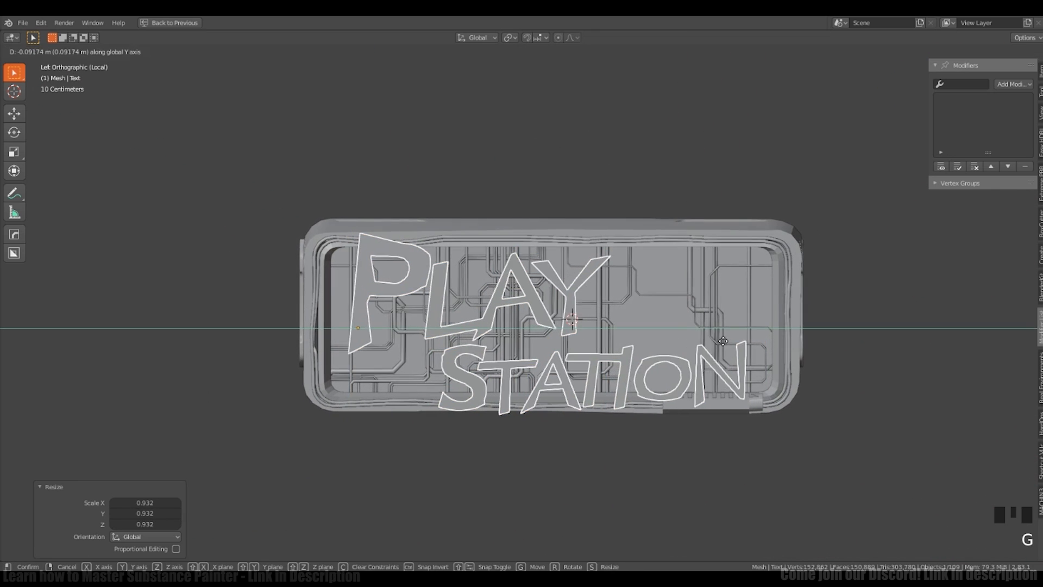
click(748, 336)
Step: Widen the lettering slightly along Y and readjust its Y position on the panel
key(s)
key(y)
click(754, 335)
key(g)
key(y)
click(736, 334)
Step: Shear the lettering's mesh with an offset of -0.018 and move it along Y toward the P side of the frame
key(Tab)
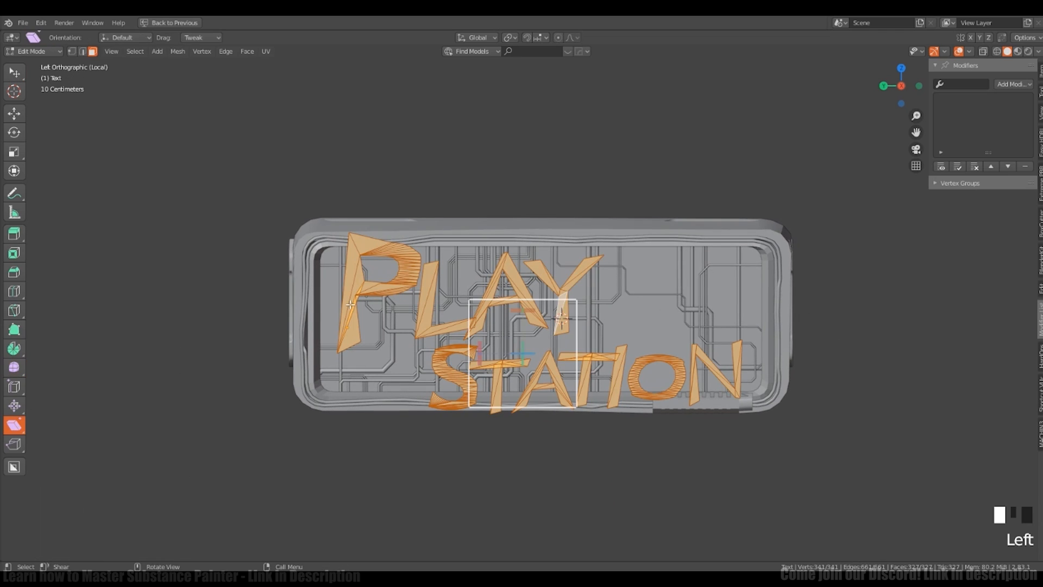
click(543, 296)
shift+middle_drag(600, 280, 587, 284)
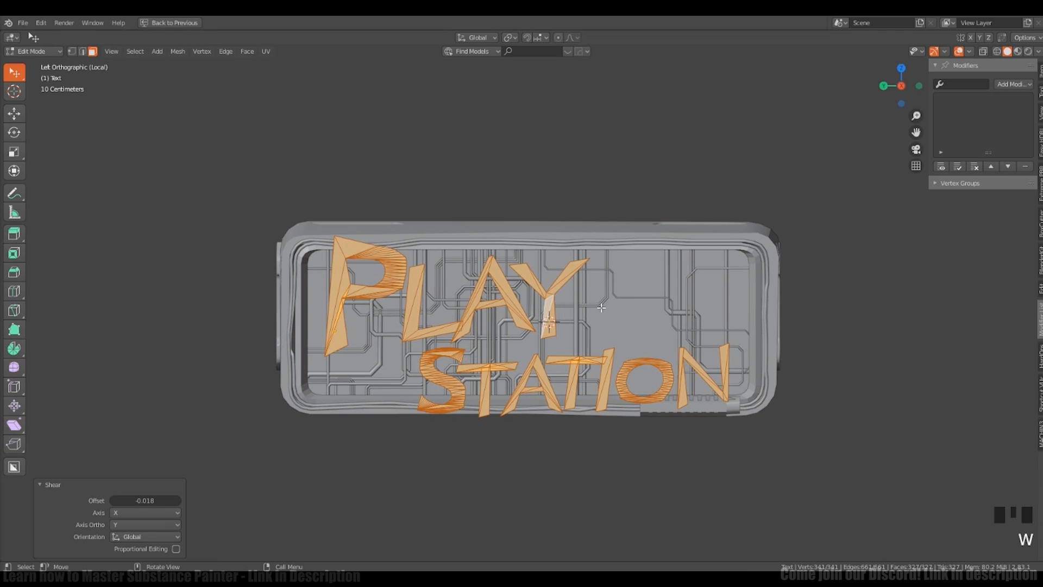
key(g)
key(y)
click(591, 308)
Step: Select only the word STATION and slide it along Y toward the far end of the panel
key(a)
key(a)
key(a)
ctrl+right_drag(774, 352, 419, 359)
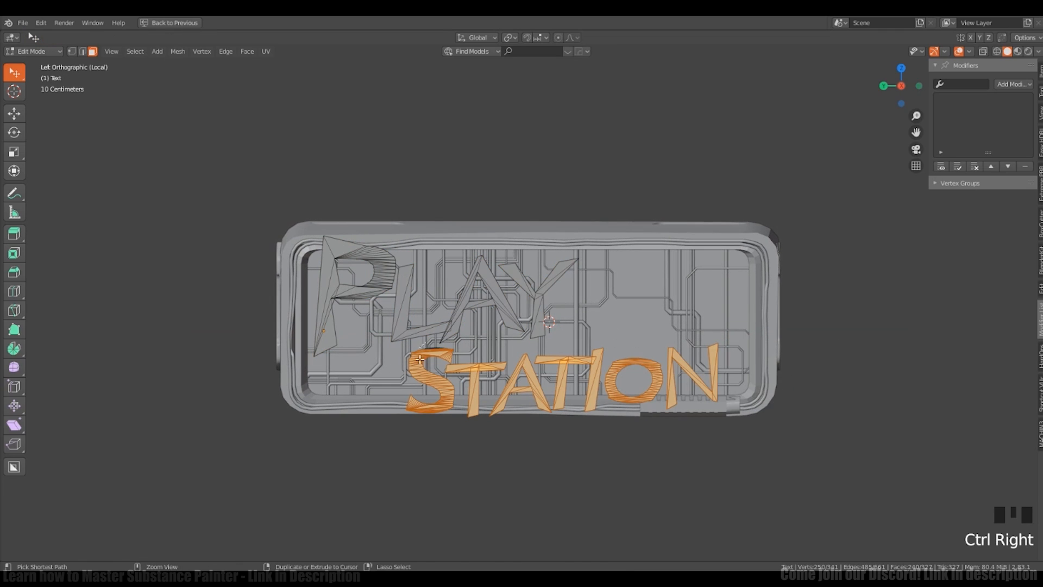
key(g)
key(y)
click(633, 354)
key(g)
key(y)
click(715, 315)
Step: Rotate the first T of STATION 11.9° and drop it below its neighbouring letters
key(Tab)
middle_drag(709, 311, 630, 298)
key(Tab)
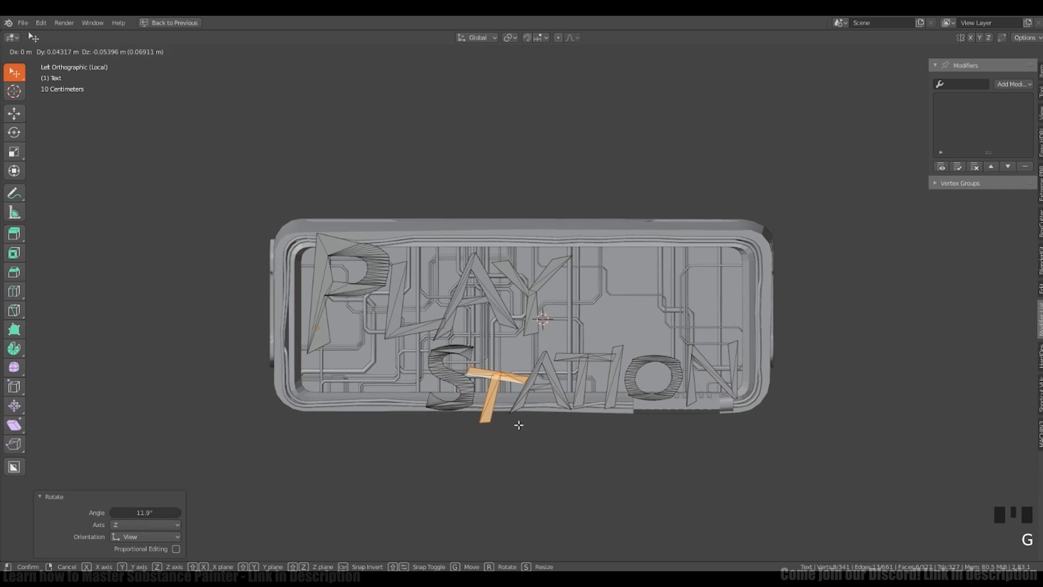
click(519, 425)
key(Tab)
middle_drag(558, 348, 588, 324)
Step: Adjust the letters O and A of STATION so that both sit slightly lower in the word
click(651, 373)
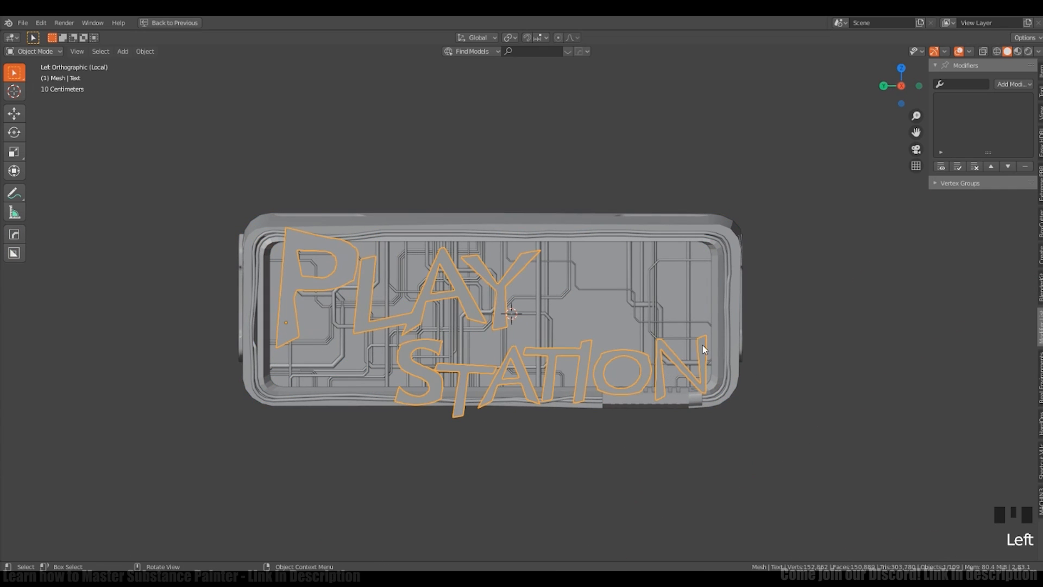
key(Tab)
click(646, 417)
middle_drag(646, 417, 653, 352)
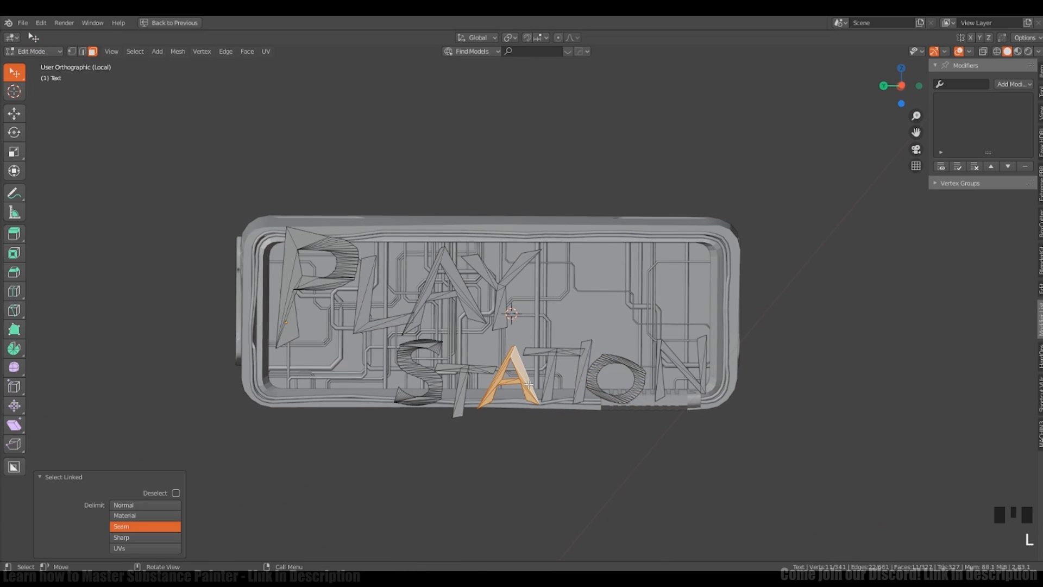
click(537, 447)
key(Tab)
middle_drag(573, 310, 619, 348)
key(Tab)
key(Tab)
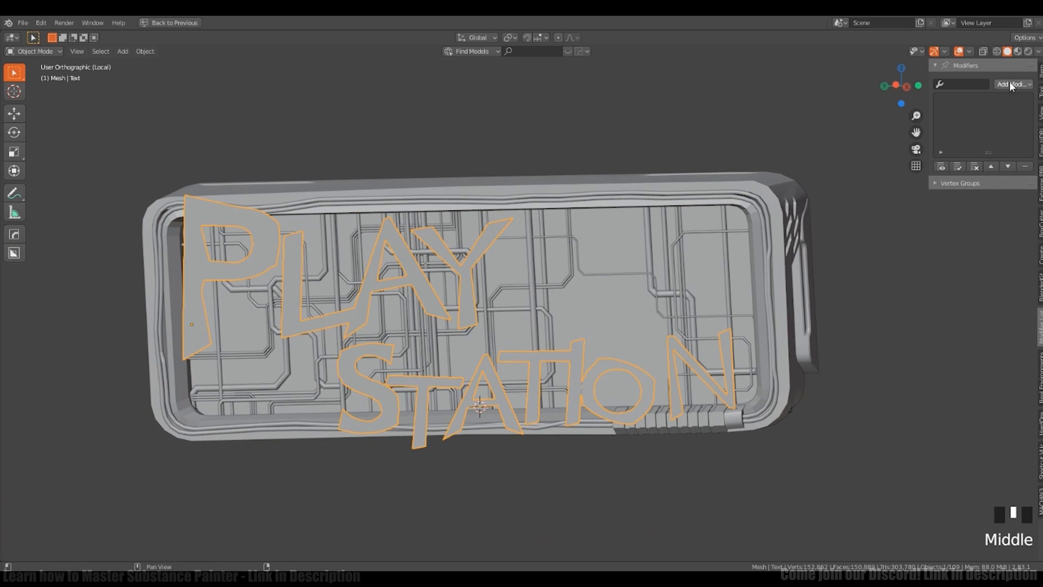
Step: Add a Solidify modifier to the lettering with a thickness of 0.25 m
click(1014, 84)
click(827, 256)
middle_drag(826, 261, 976, 194)
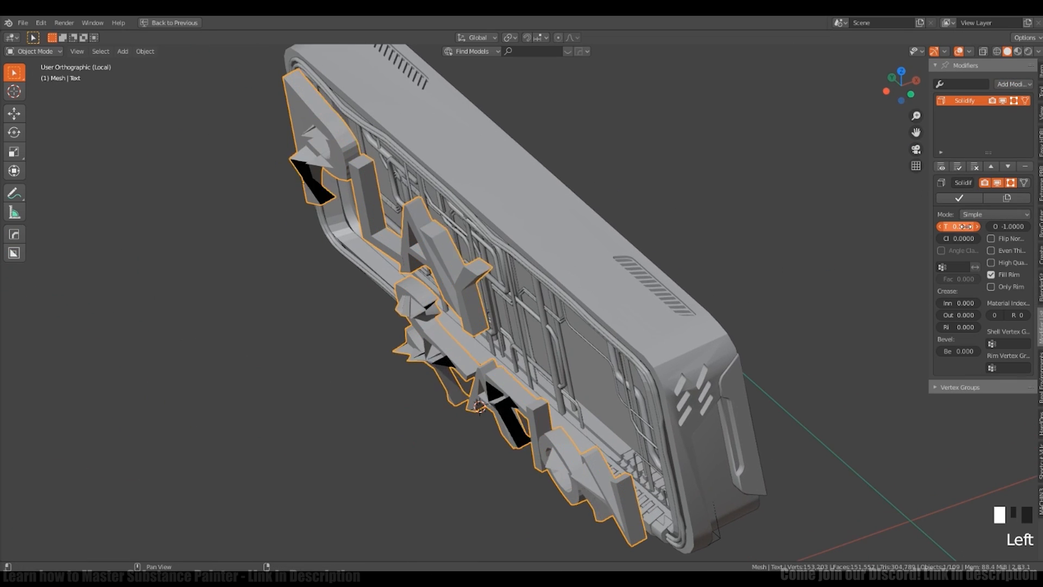
drag(972, 226, 978, 226)
middle_drag(690, 293, 701, 321)
key(Tab)
mouse_move(701, 321)
ctrl+middle_down()
mouse_move(691, 313)
mouse_move(700, 328)
ctrl+middle_up()
key(Tab)
key(Tab)
Step: Try the Complex mode of the Solidify modifier on the lettering and return it to Simple
click(985, 214)
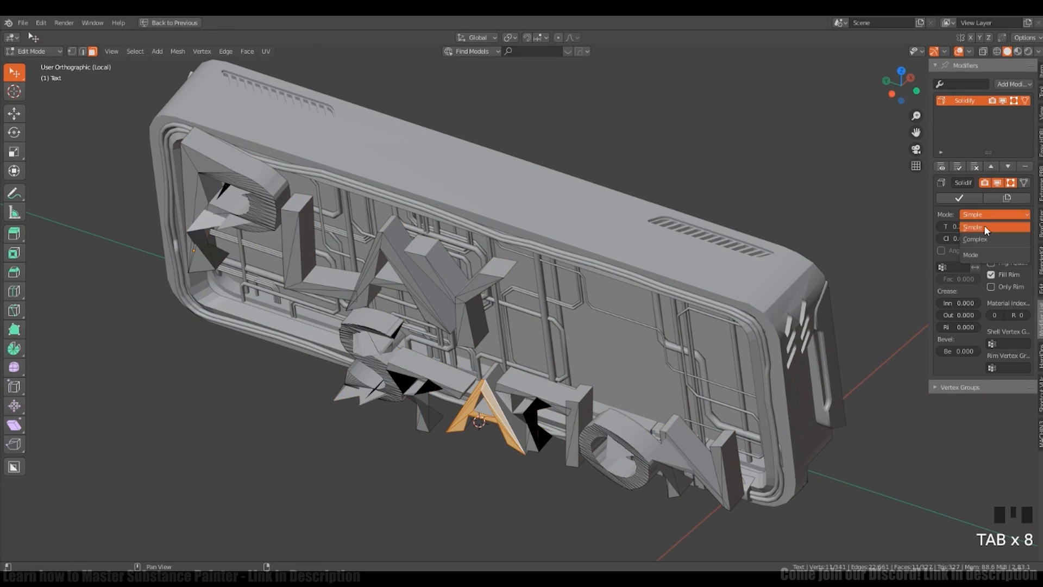
click(981, 238)
middle_drag(771, 288, 869, 269)
click(983, 226)
click(980, 240)
click(978, 226)
click(972, 251)
click(981, 227)
click(981, 262)
click(981, 227)
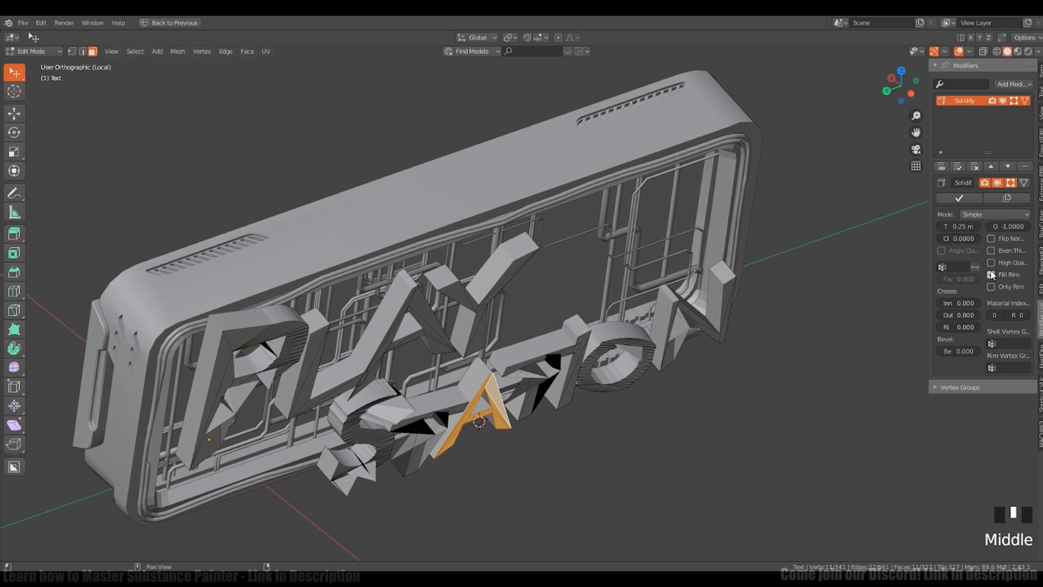
Step: Test the Solidify modifier's rim fill and high-quality normals options, and raise its outer crease to 1.000
click(991, 273)
click(990, 273)
click(991, 273)
click(991, 261)
click(990, 262)
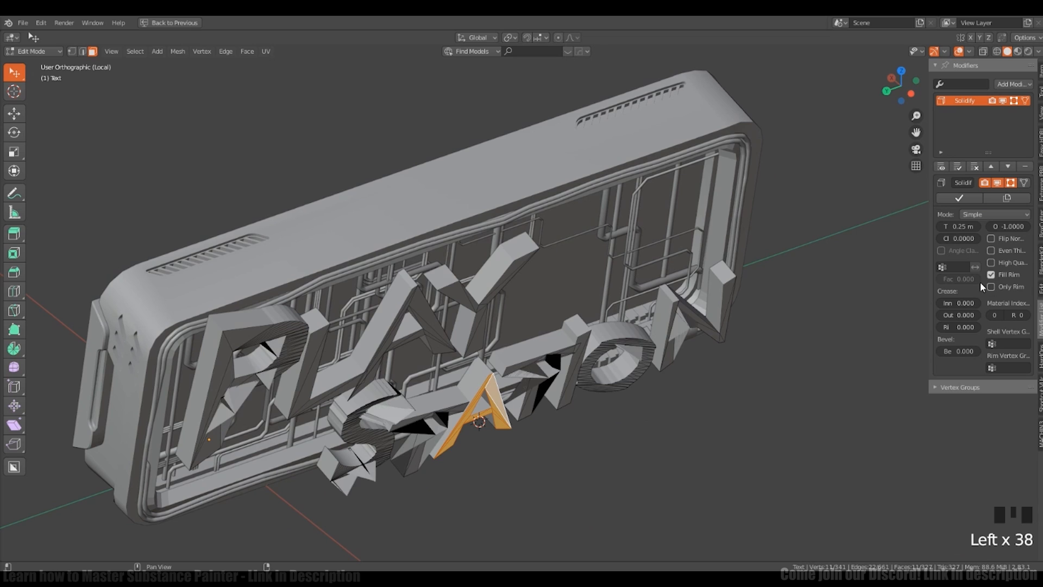
middle_drag(870, 271, 828, 253)
drag(960, 303, 976, 302)
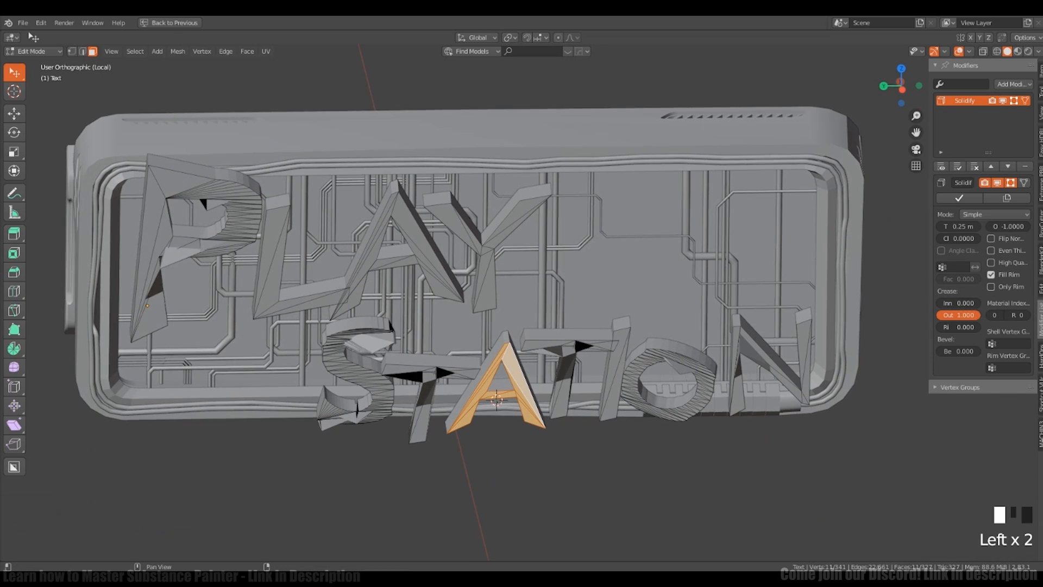
Step: Hide the Solidify modifier's effect in the viewport and place the 3D cursor on the upper end of the S
mouse_move(600, 280)
middle_down()
mouse_move(629, 282)
mouse_move(619, 288)
middle_up()
shift+middle_drag(619, 287, 627, 289)
click(1002, 101)
ctrl+middle_drag(412, 348, 413, 305)
middle_drag(413, 304, 652, 337)
shift+right_click(461, 324)
middle_drag(461, 324, 519, 317)
key(Tab)
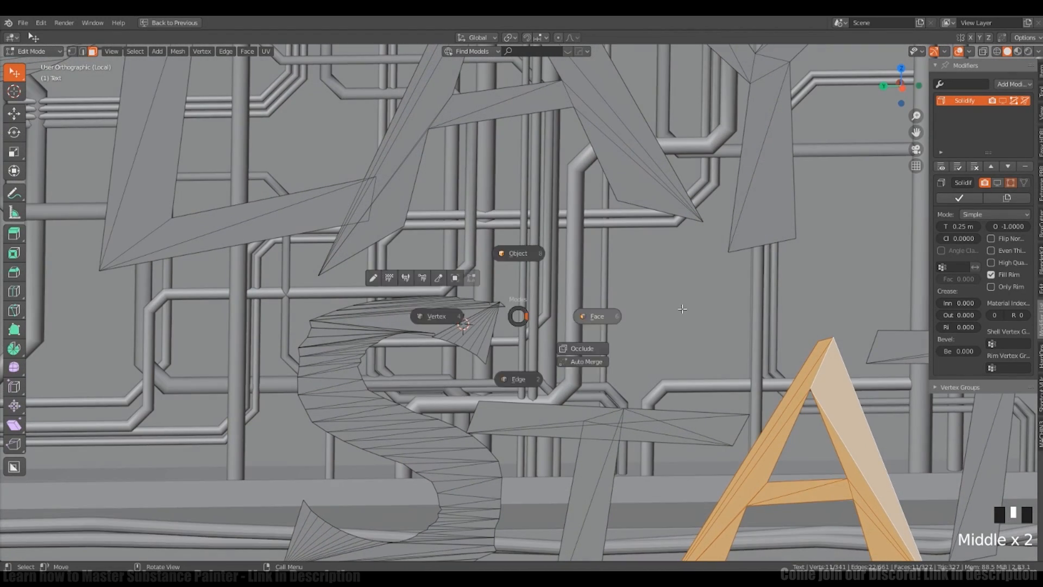
Step: Switch to vertex selection, select a vertex on the upper outline of the S and shift it
ctrl+middle_drag(507, 391, 508, 329)
key(1)
click(537, 307)
ctrl+middle_drag(461, 312, 507, 326)
middle_drag(507, 279, 478, 255)
shift+middle_drag(387, 349, 499, 335)
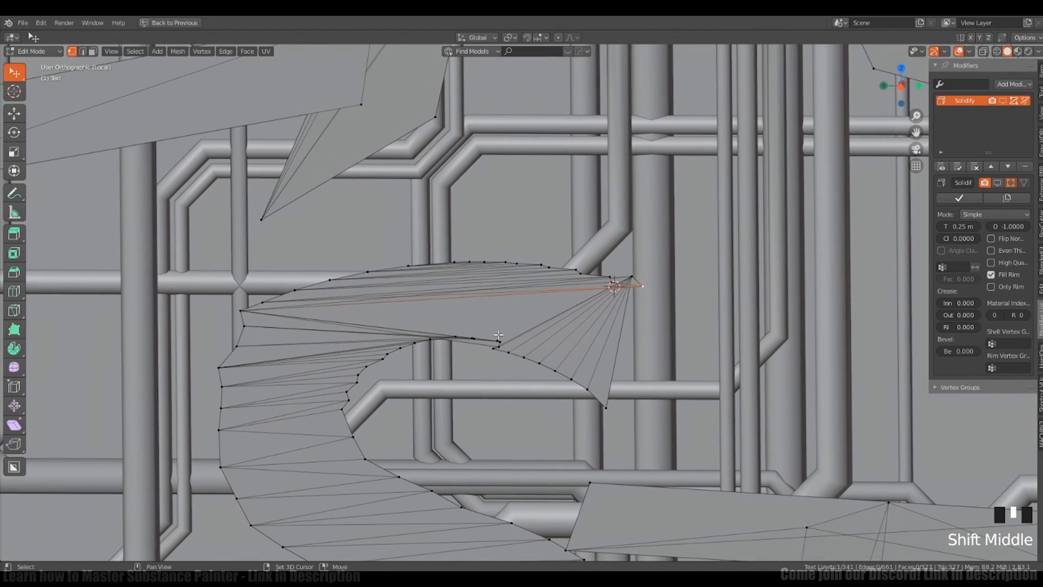
click(243, 313)
ctrl+middle_drag(245, 317, 573, 374)
key(g)
click(527, 346)
Step: Remove the Solidify modifier and extrude all faces of the lettering to give it depth
key(Tab)
click(1024, 166)
key(Tab)
key(3)
key(a)
mouse_move(573, 348)
middle_down()
mouse_move(679, 341)
mouse_move(702, 286)
mouse_move(565, 336)
middle_up()
key(e)
click(712, 347)
key(Tab)
Step: Move the lettering's selected front faces -0.02664 m along their own Z direction to adjust the extrusion depth
ctrl+middle_drag(565, 337, 559, 353)
ctrl+middle_drag(560, 353, 568, 326)
ctrl+middle_drag(568, 326, 598, 357)
key(alt+a)
shift+right_click(572, 345)
shift+middle_drag(597, 357, 644, 371)
click(646, 369)
key(Tab)
key(g)
key(z)
key(z)
click(652, 353)
middle_drag(742, 337, 650, 332)
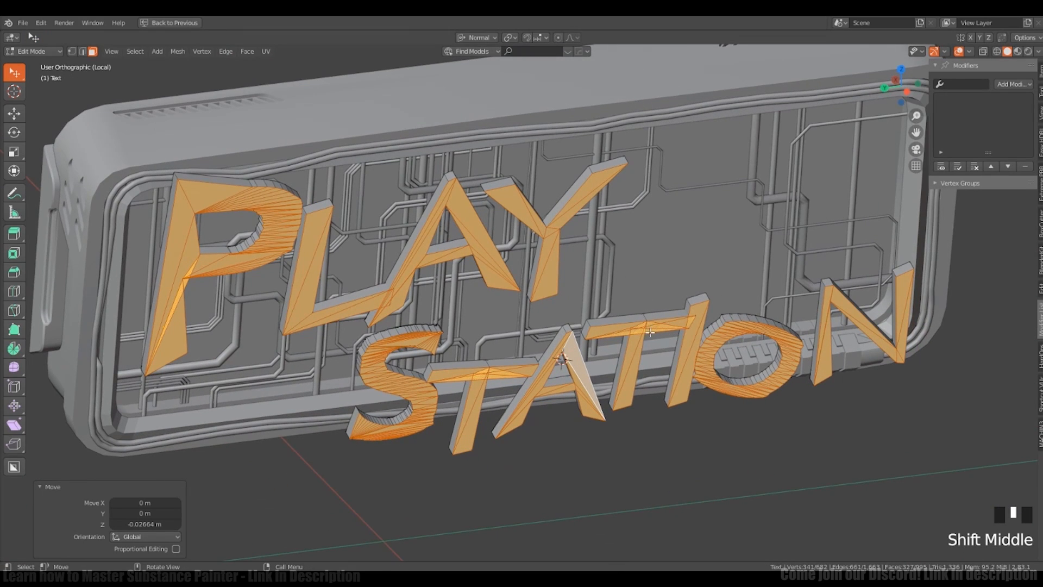
Step: Switch to edge selection and select the boundary loop around the lettering's front faces
key(alt+q)
shift+middle_drag(562, 320, 585, 354)
key(Tab)
click(587, 417)
key(alt+q)
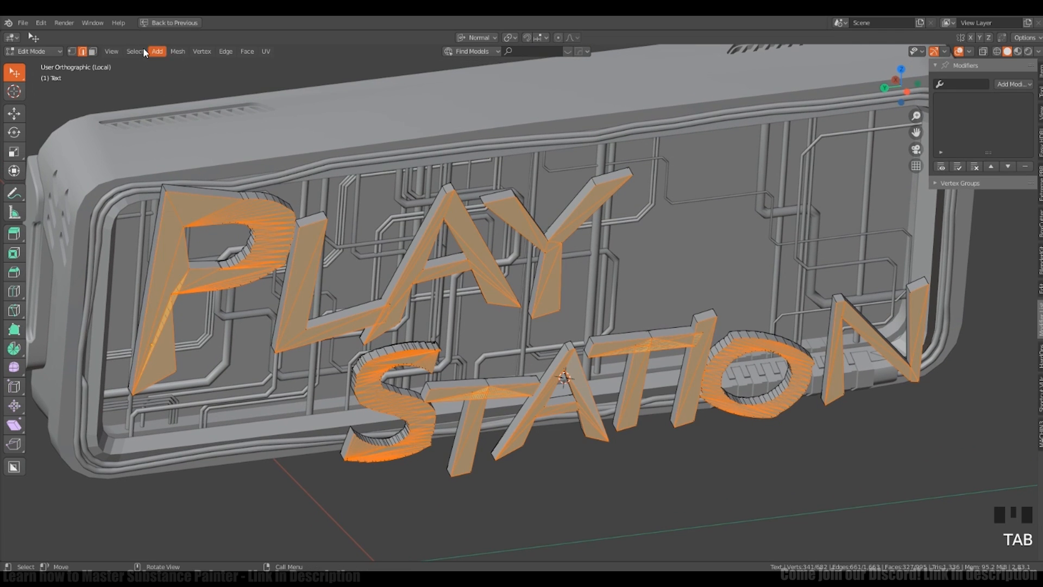
click(138, 51)
click(278, 255)
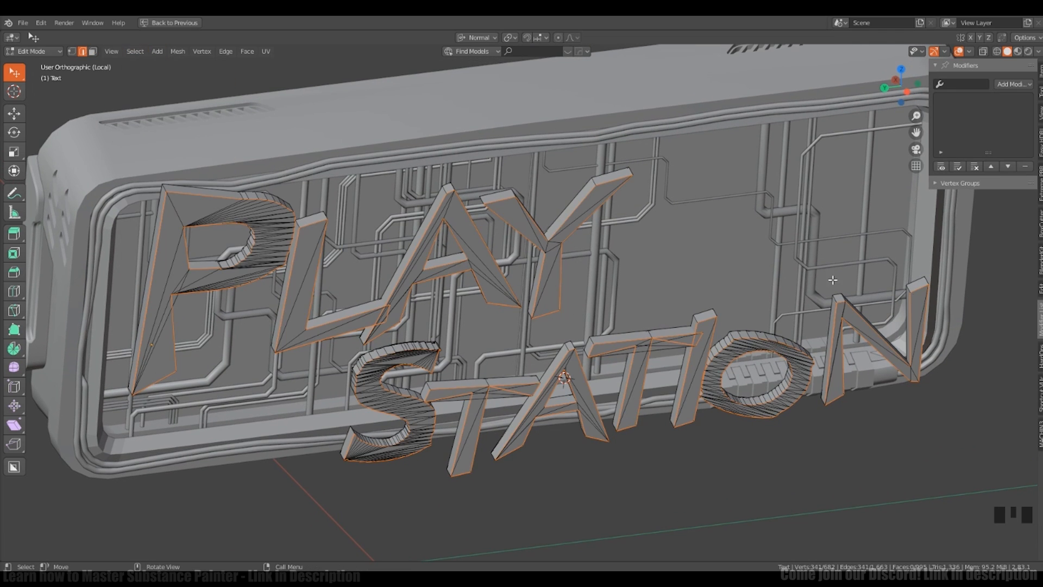
Step: Duplicate the selected front outline, offset the copy along X and separate it into its own object
middle_drag(773, 352, 788, 356)
middle_drag(641, 369, 660, 375)
middle_drag(565, 375, 630, 353)
key(shift+d)
key(x)
click(610, 396)
key(p)
shift+middle_drag(673, 380, 709, 354)
click(666, 360)
key(Tab)
Step: Try a Skin modifier on the separated lettering outline and remove it
click(803, 282)
shift+middle_drag(803, 282, 815, 281)
click(1013, 83)
click(855, 241)
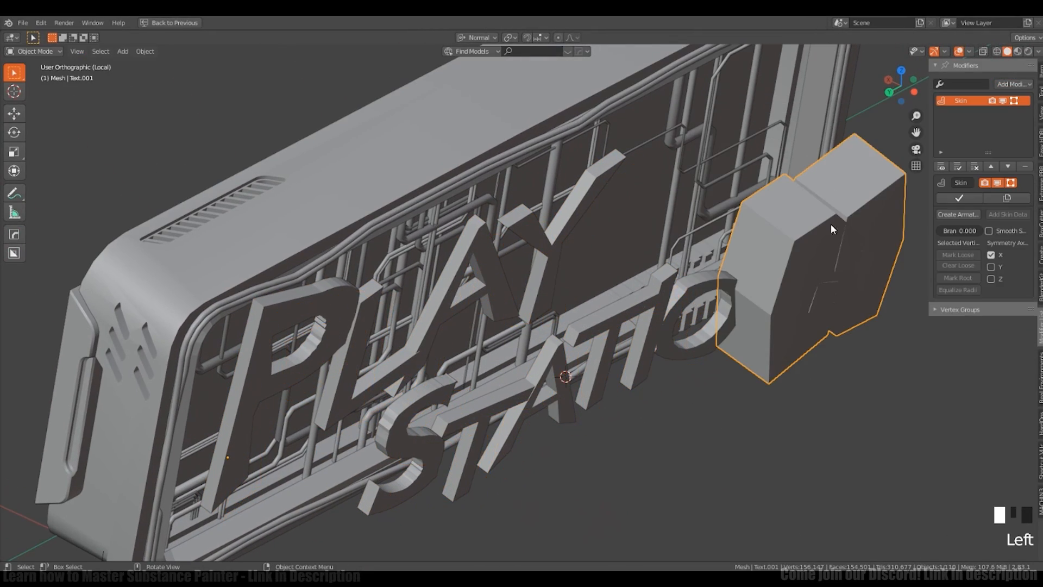
middle_drag(870, 201, 849, 209)
click(1025, 167)
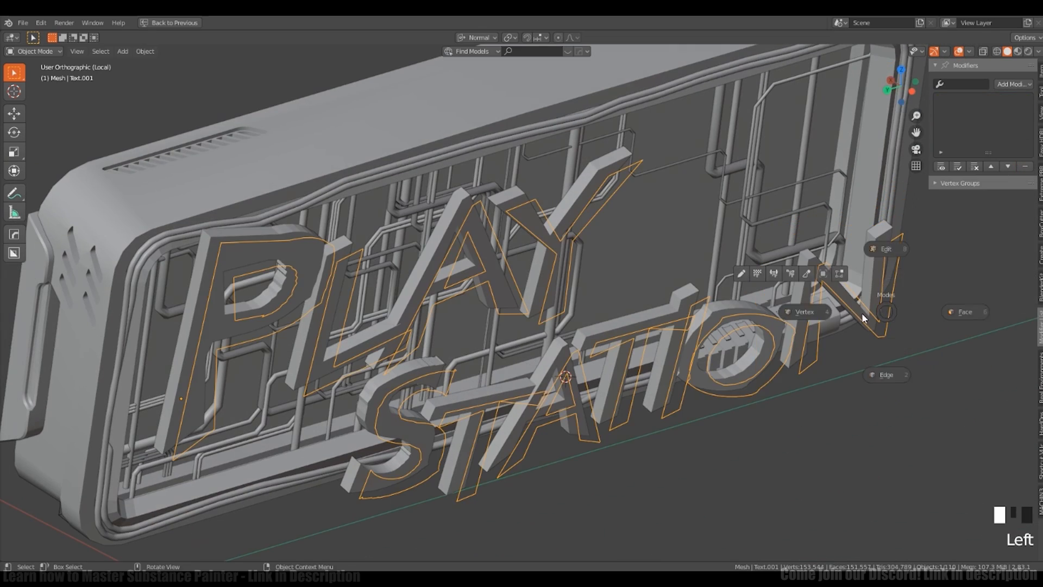
Step: Select all vertices of the separated outline and merge them by distance
key(Tab)
key(a)
ctrl+middle_drag(432, 414, 435, 370)
middle_drag(434, 370, 489, 383)
ctrl+middle_drag(488, 383, 617, 366)
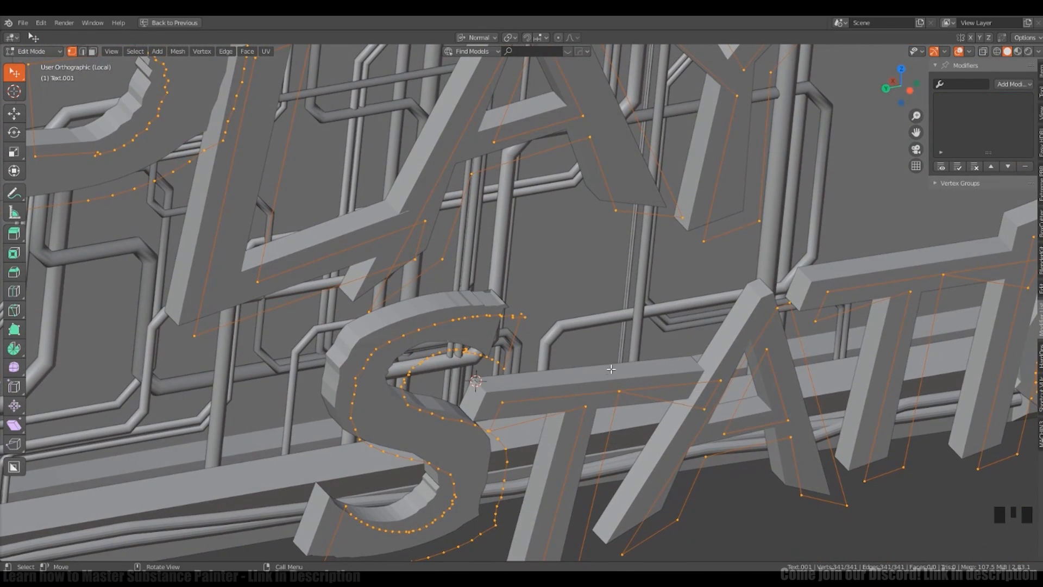
key(Tab)
key(Tab)
key(a)
key(m)
click(649, 383)
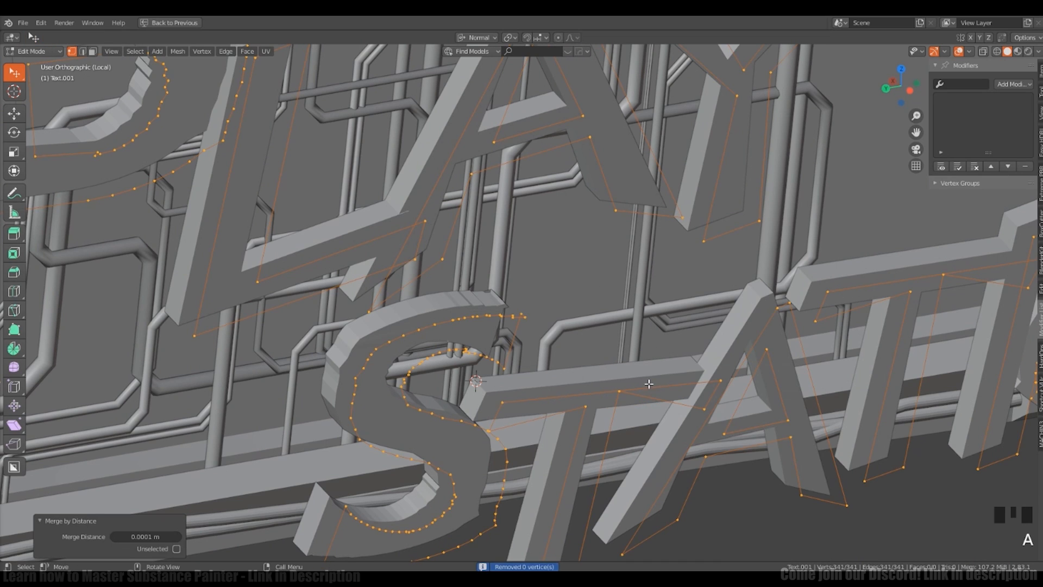
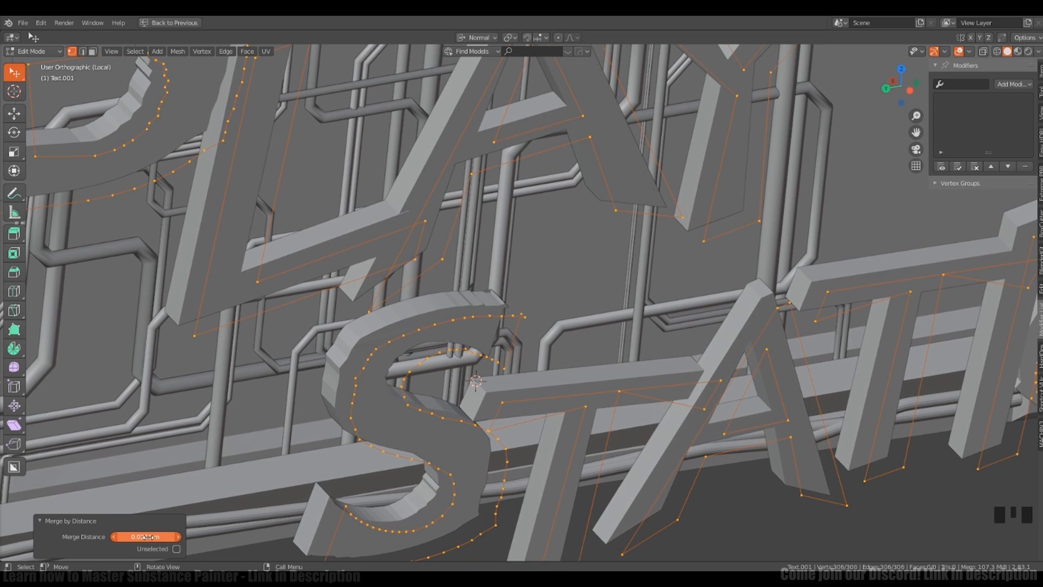
Step: Test larger merge distances up to 0.0761 m on the outline and return to a finer merge
ctrl+middle_drag(541, 311, 592, 203)
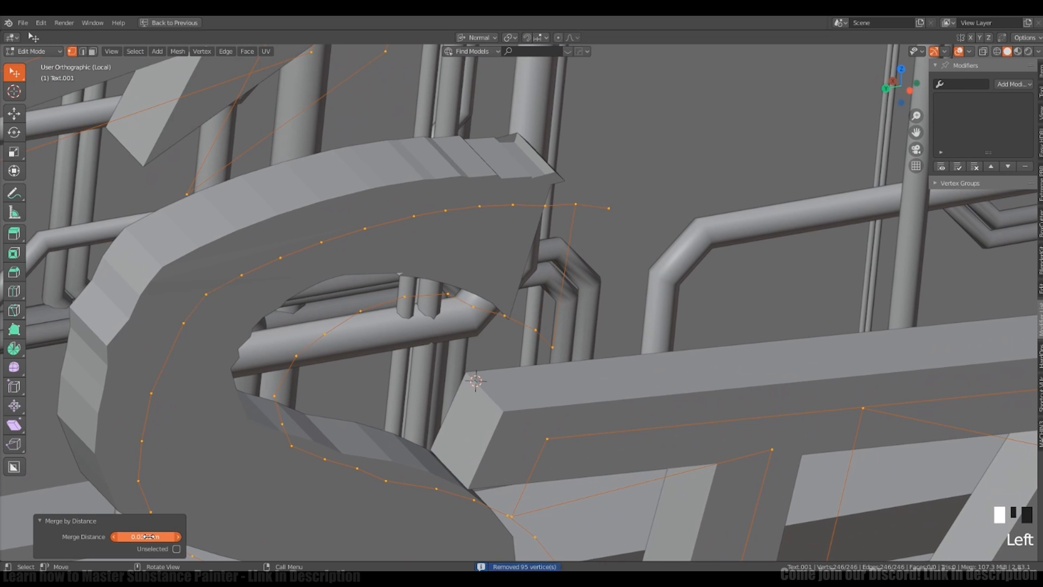
drag(148, 536, 156, 536)
ctrl+middle_drag(491, 293, 535, 358)
middle_drag(535, 358, 633, 310)
ctrl+middle_drag(633, 310, 609, 369)
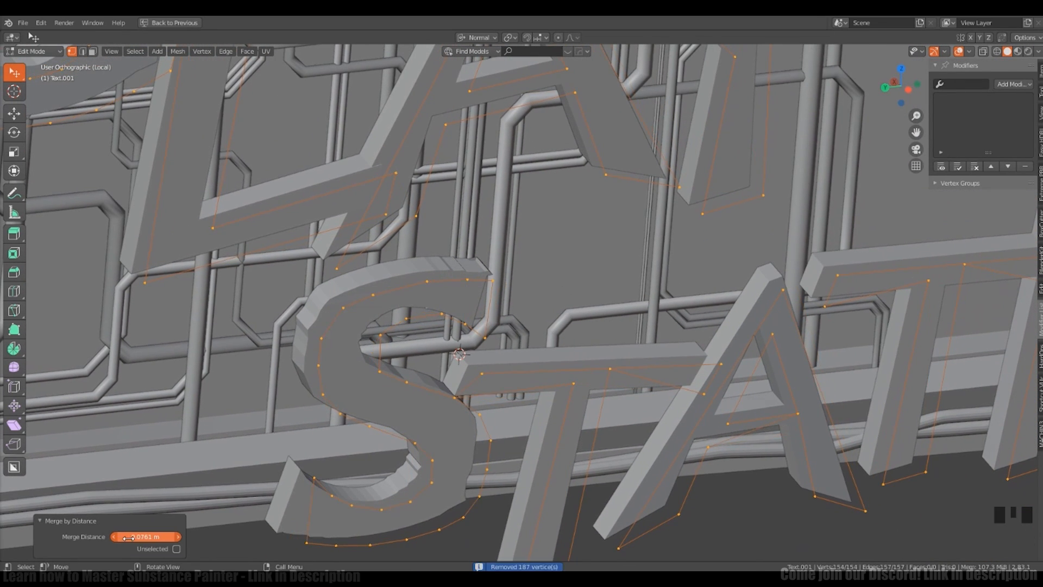
ctrl+middle_drag(567, 326, 563, 360)
key(Tab)
middle_drag(582, 252, 576, 228)
key(Tab)
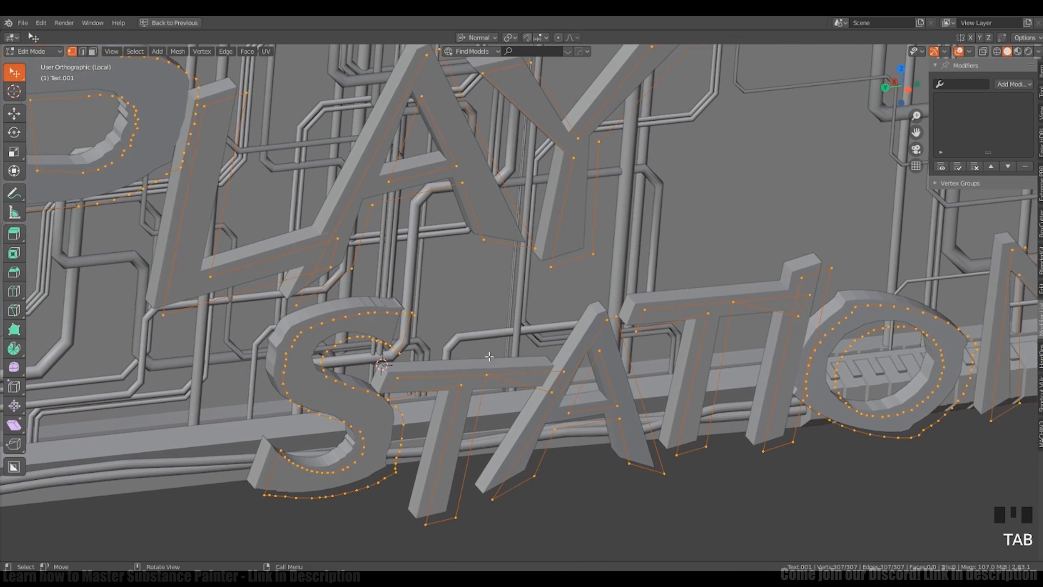
Step: Add a vertex on the right stem edge of the first T's outline and slide it up toward the crossbar
scroll(489, 405, up, 3)
middle_drag(489, 405, 476, 404)
key(Tab)
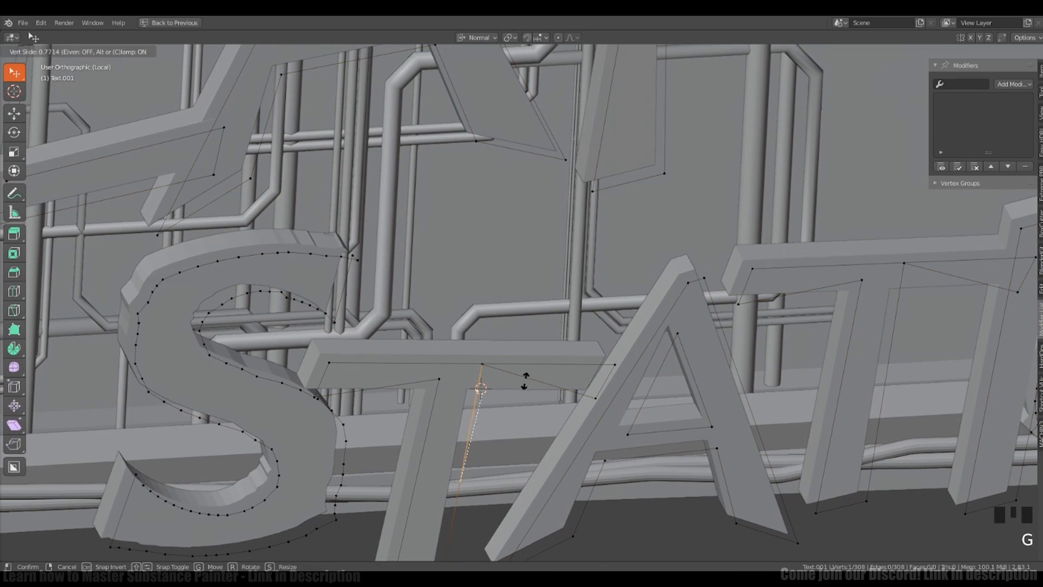
click(525, 380)
Step: Connect the new stem vertex of the first T to the crossbar's lower right corner with an edge
shift+middle_drag(525, 381, 525, 365)
scroll(530, 380, up, 3)
middle_drag(478, 326, 444, 294)
click(617, 360)
shift+click(405, 345)
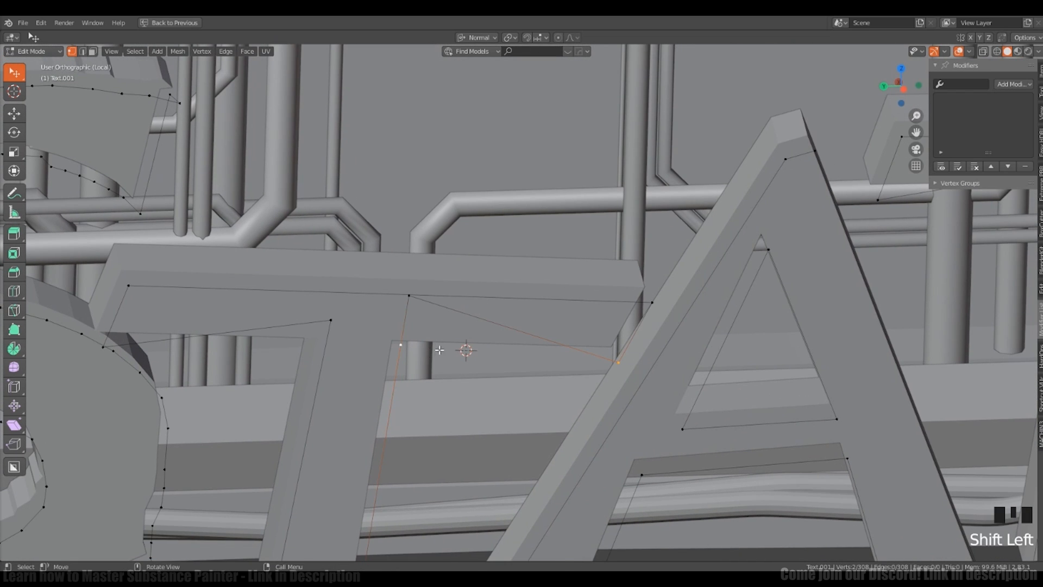
key(ctrl+f)
key(Escape)
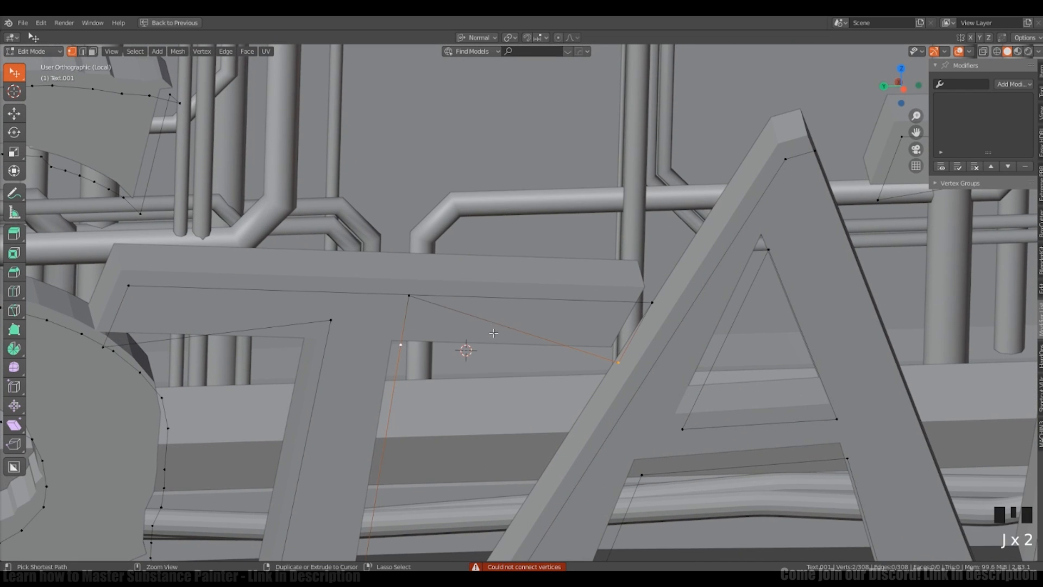
key(f)
Step: Remove the first T's leftover diagonal edges and move the inner corner vertex -0.013911 m in X, -0.021307 m in Y and 0.009324 m in Z
middle_drag(483, 329, 594, 354)
key(x)
click(636, 369)
click(560, 358)
key(x)
click(572, 360)
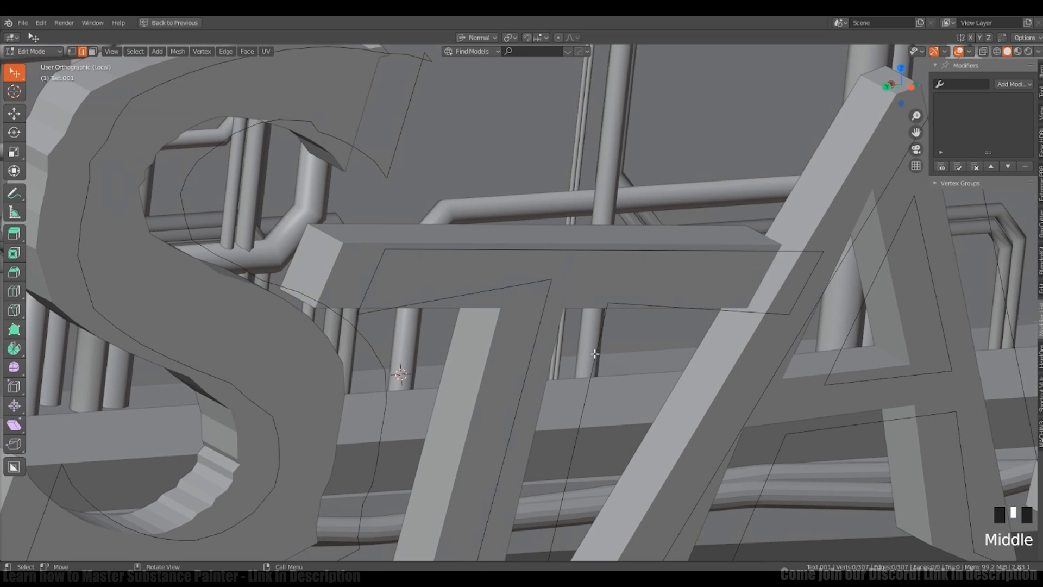
click(618, 292)
Step: Subdivide the right stem edge of the second T's outline and move the new vertex up to the crossbar's underside
ctrl+middle_drag(618, 292, 618, 348)
shift+middle_drag(1005, 223, 682, 313)
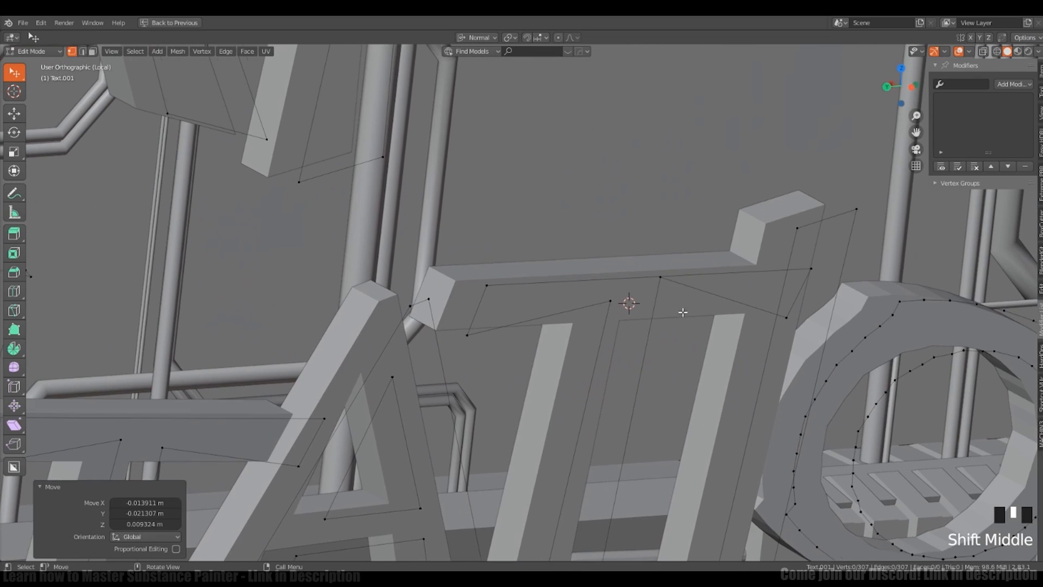
key(2)
click(666, 332)
key(ctrl+d)
click(628, 413)
key(g)
click(652, 296)
Step: Replace the second T's diagonal with an edge to the crossbar's lower right corner and shift the inner corner vertex into line
shift+click(769, 316)
key(f)
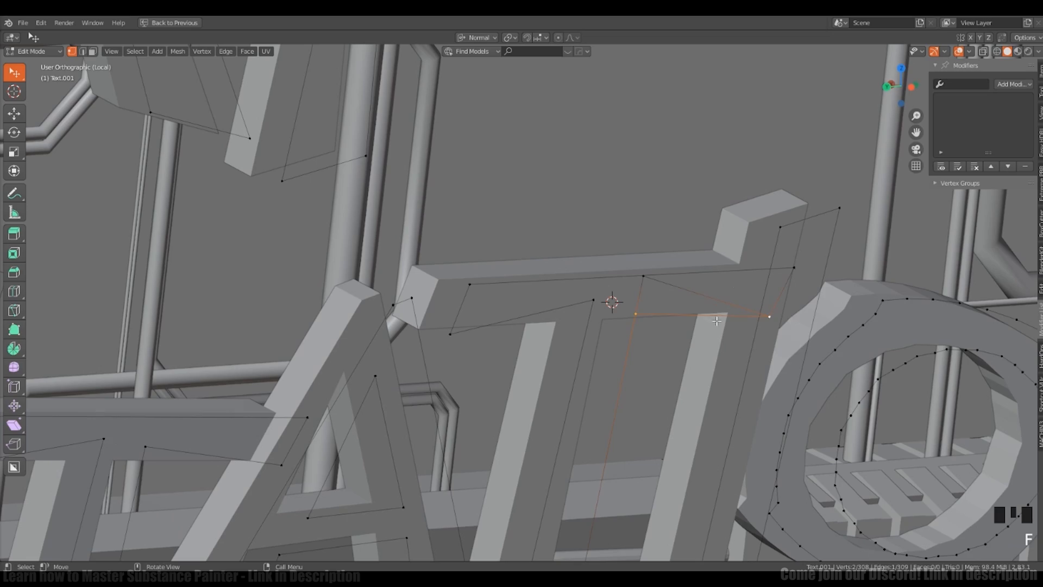
click(638, 314)
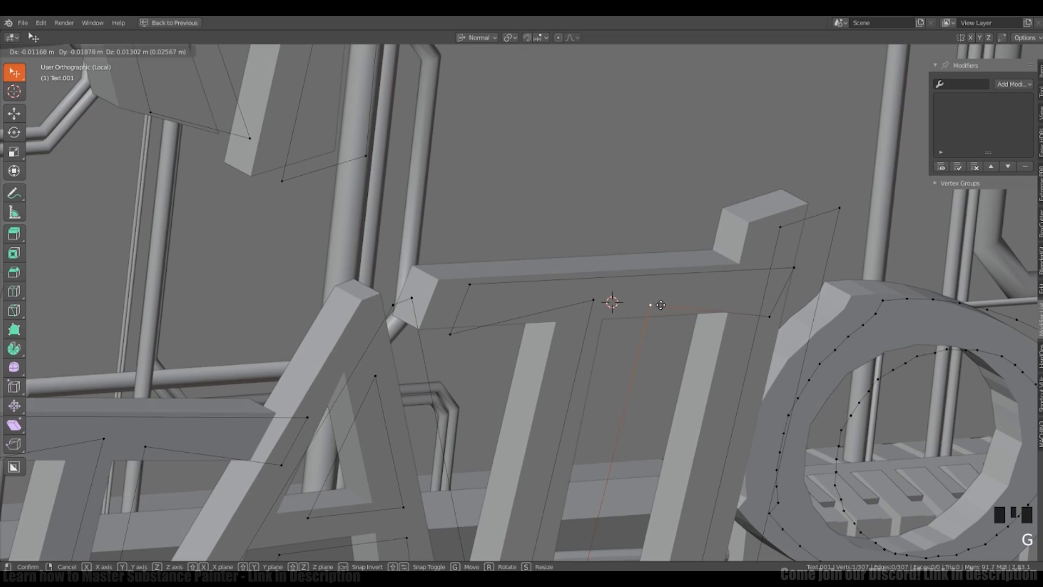
click(661, 308)
Step: Return to Object Mode and add a Skin modifier to the repaired outline
key(Tab)
scroll(706, 295, down, 5)
shift+middle_drag(706, 296, 646, 321)
shift+middle_drag(646, 320, 683, 285)
click(1014, 84)
click(817, 245)
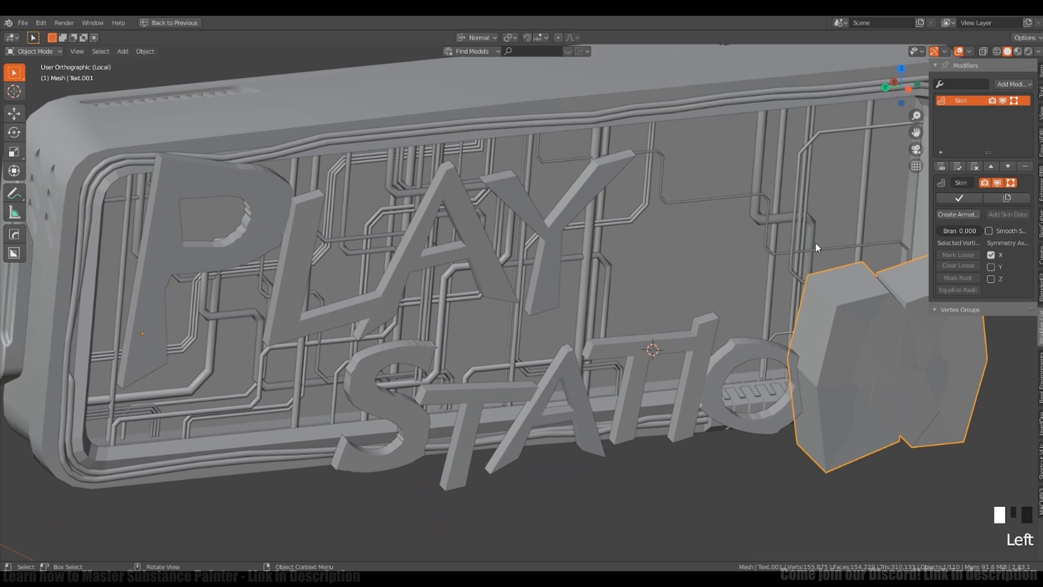
Step: Try shrinking the skin radius of all outline vertices, then undo the resize and remove the Skin modifier
key(Tab)
key(a)
key(ctrl+a)
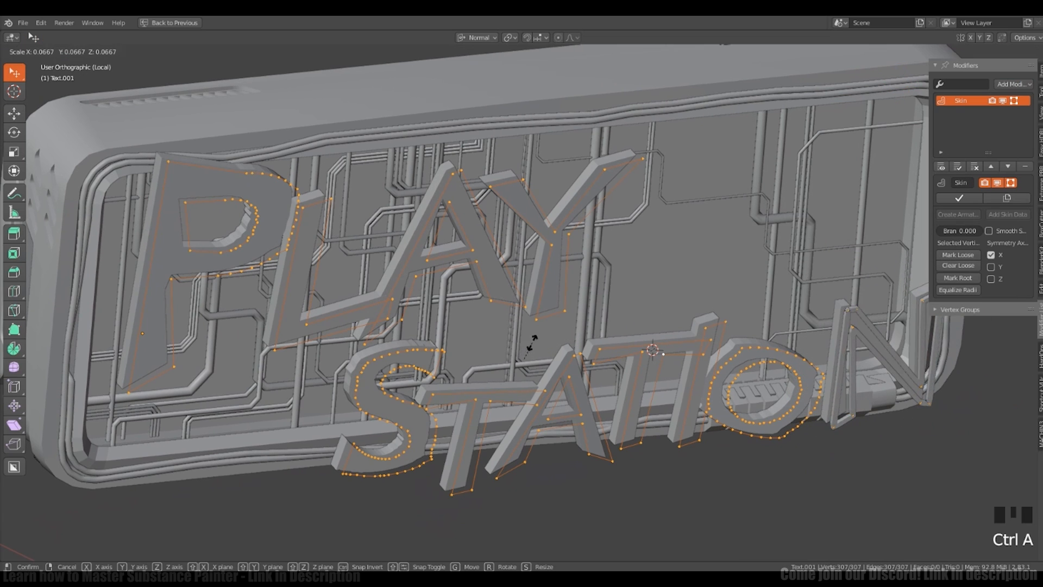
click(522, 347)
key(ctrl+z)
middle_drag(726, 289, 690, 298)
click(1025, 166)
key(Tab)
Step: Merge the stray vertices at the upper end of the S outline at the last selected vertex
shift+right_click(400, 371)
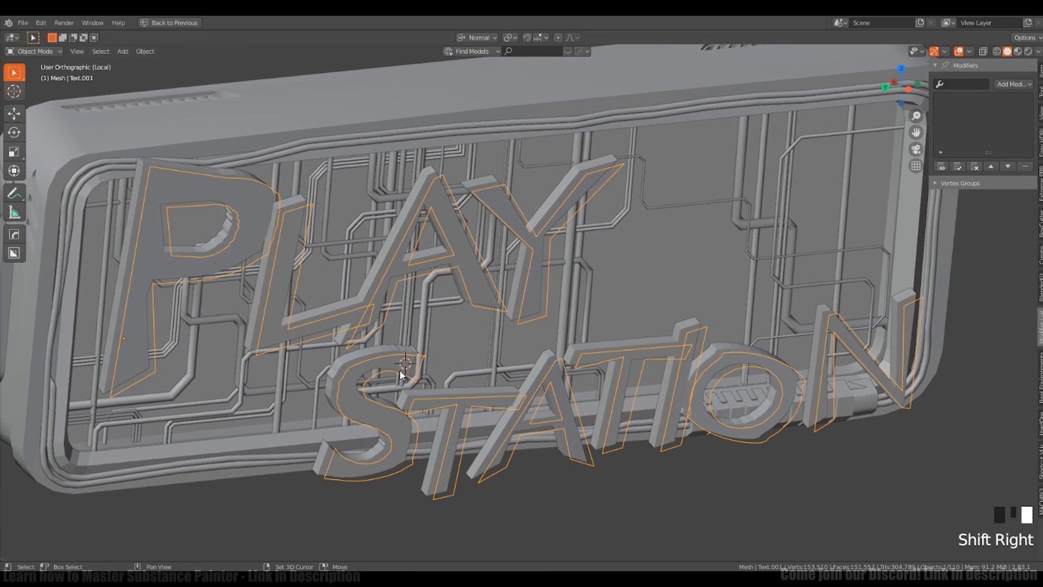
scroll(400, 371, up, 2)
key(Tab)
ctrl+middle_drag(446, 377, 440, 350)
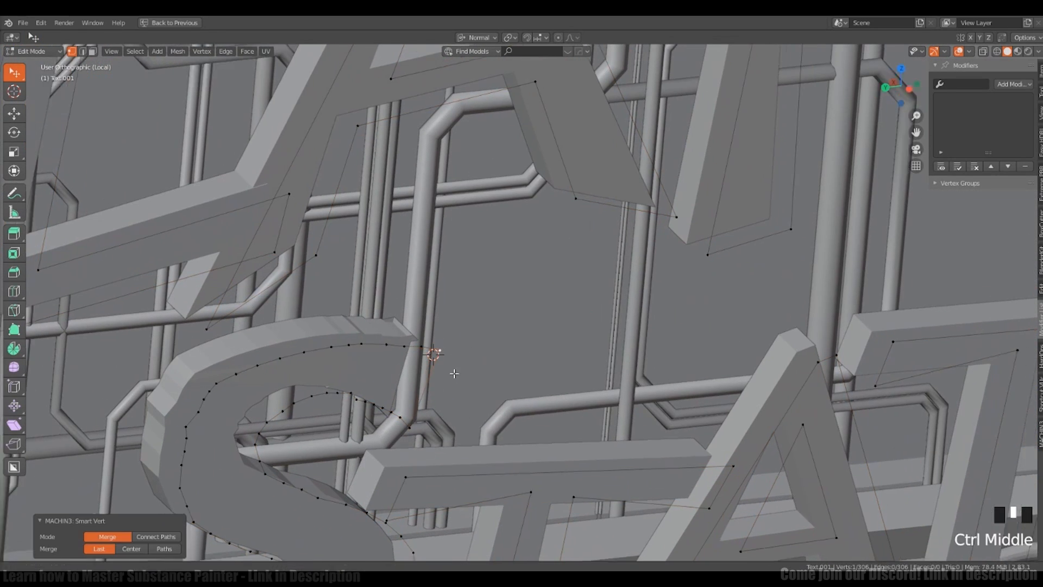
ctrl+middle_drag(454, 373, 459, 421)
shift+middle_drag(459, 421, 472, 311)
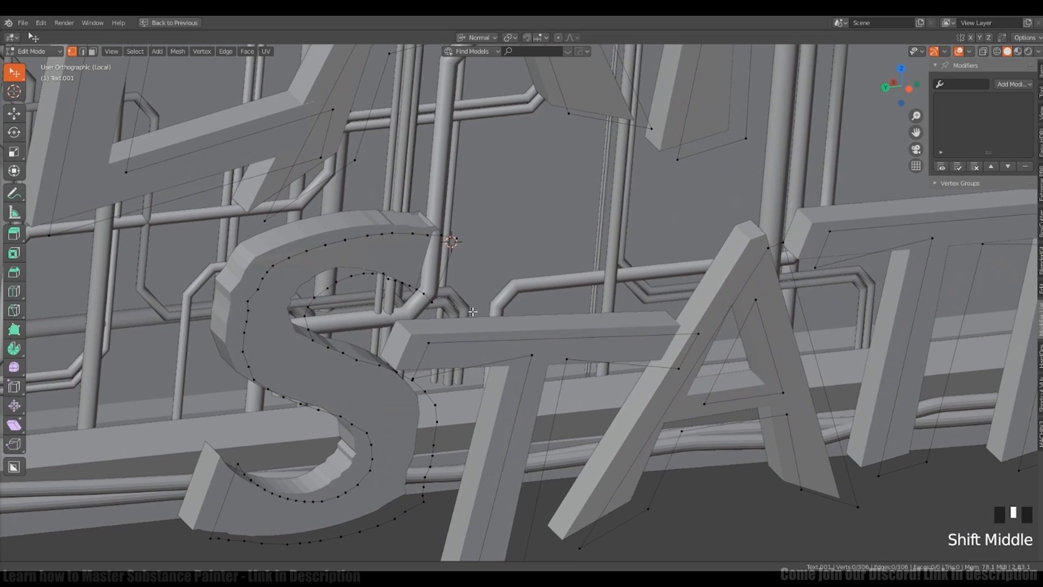
key(g)
Step: Try the Skin modifier on the cleaned outline again, removing it and adding it once more
key(Tab)
click(1013, 83)
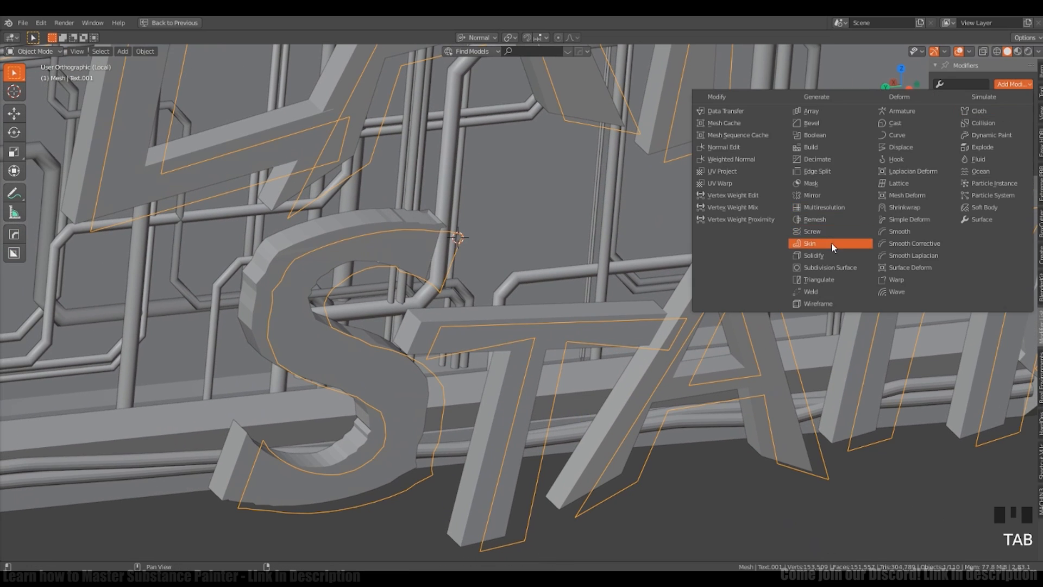
click(831, 243)
click(1024, 167)
key(ctrl+a)
shift+middle_drag(792, 260, 709, 314)
click(800, 272)
click(1012, 83)
click(831, 238)
ctrl+middle_drag(709, 314, 709, 353)
shift+middle_drag(709, 353, 592, 415)
Step: Add a Wireframe modifier below the Skin modifier and check a linked part of the outline in Edit Mode
click(1011, 83)
click(1009, 84)
click(1009, 84)
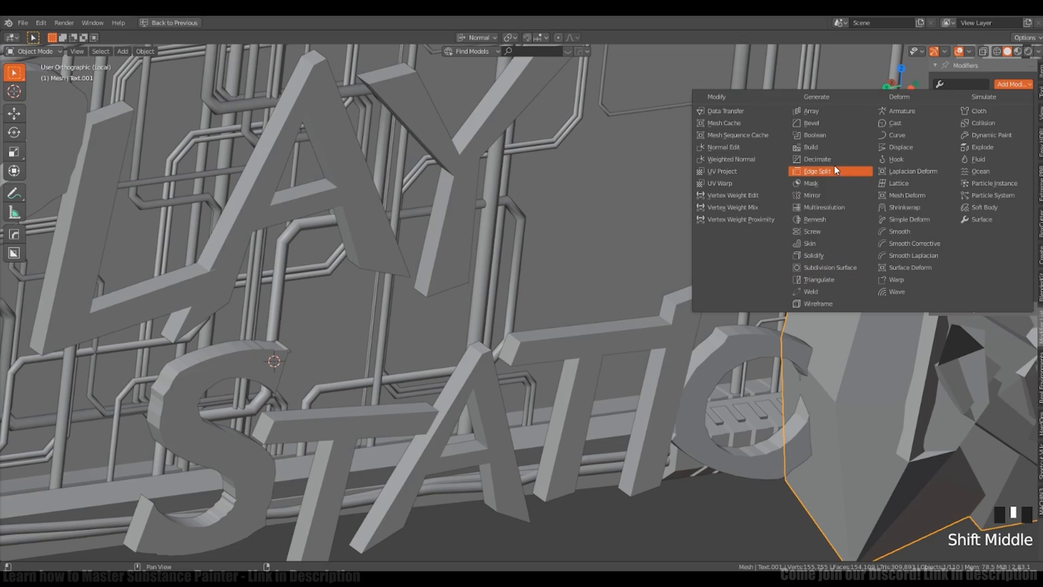
click(818, 303)
middle_drag(836, 304, 699, 283)
click(676, 370)
key(Tab)
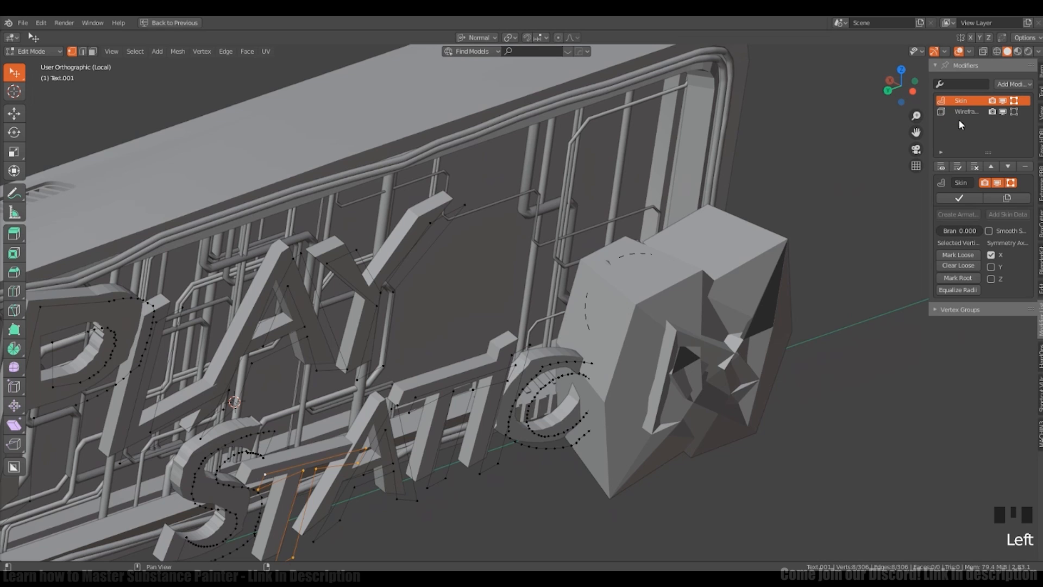
Step: Hide the effects of the Skin and Wireframe modifiers in the viewport and remove both from the outline
key(Tab)
click(958, 112)
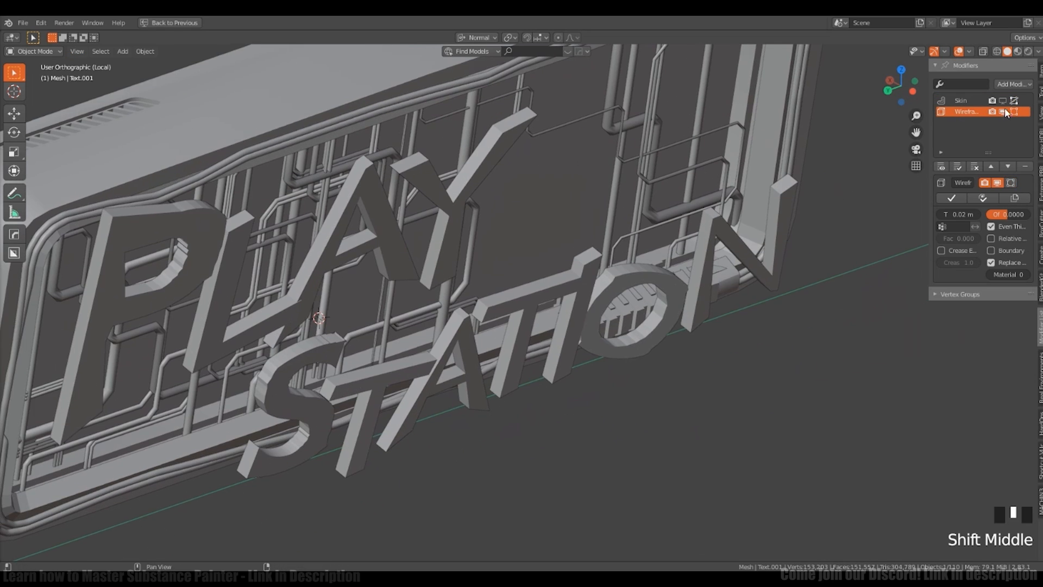
click(1005, 111)
click(1025, 166)
click(1025, 167)
Step: Try Smooth Vertices with a smoothing value of 0.015 on all outline vertices and undo it
shift+right_click(583, 287)
ctrl+middle_drag(583, 287, 654, 281)
key(Tab)
key(a)
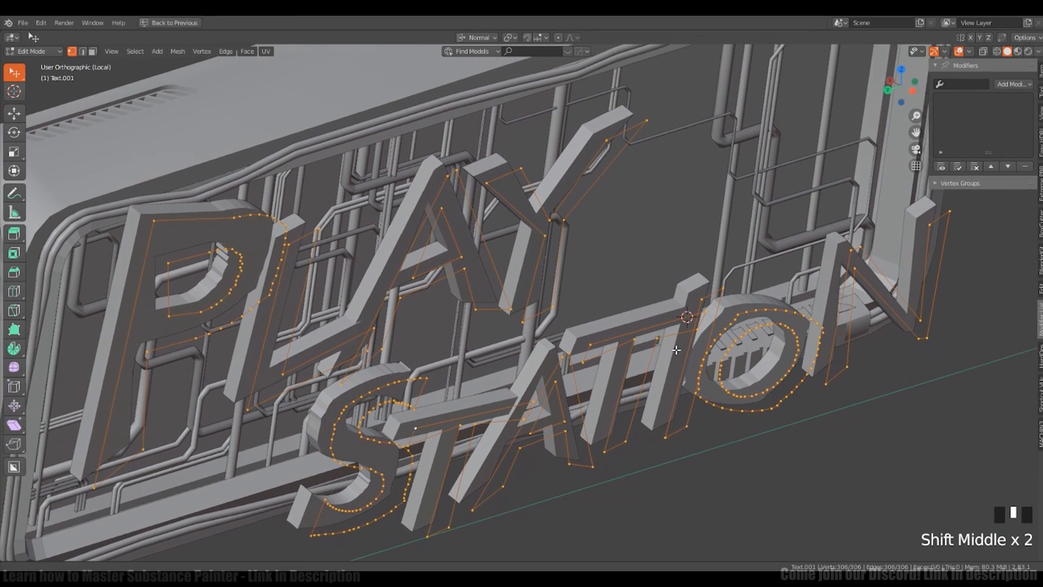
key(Tab)
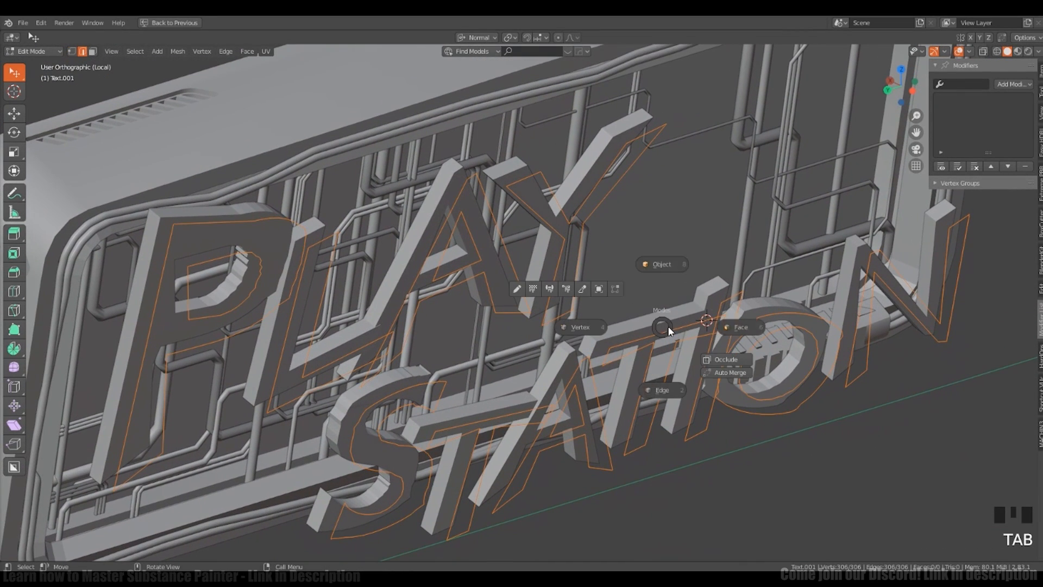
click(669, 330)
key(a)
right_drag(575, 358, 549, 435)
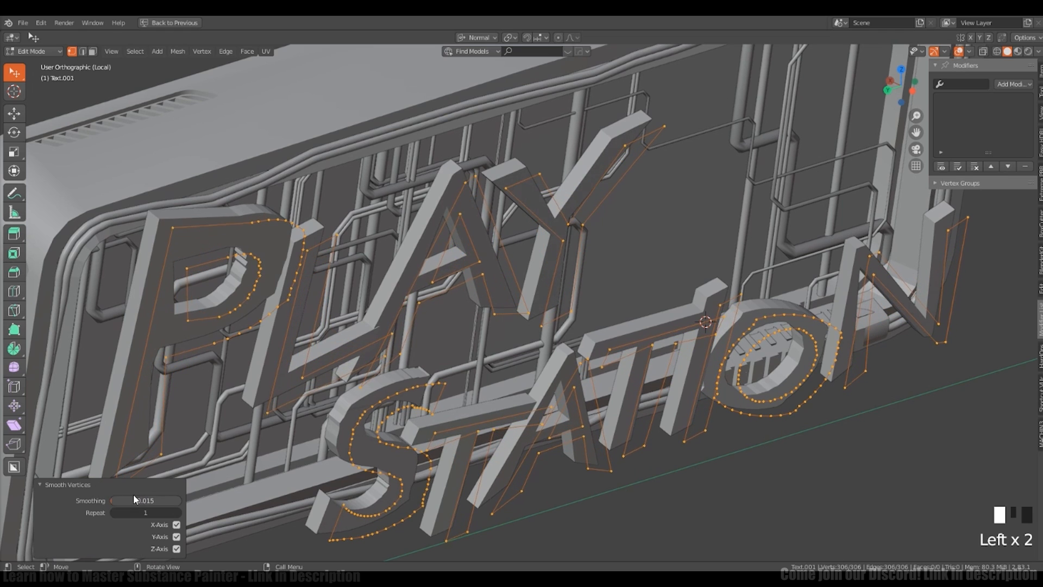
shift+middle_drag(687, 330, 679, 332)
right_click(679, 332)
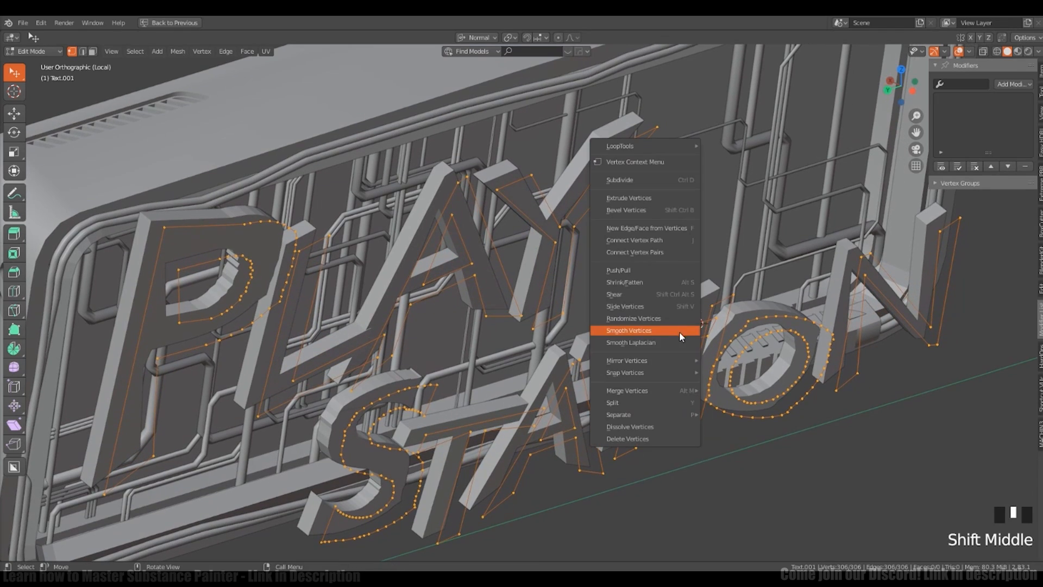
key(ctrl+z)
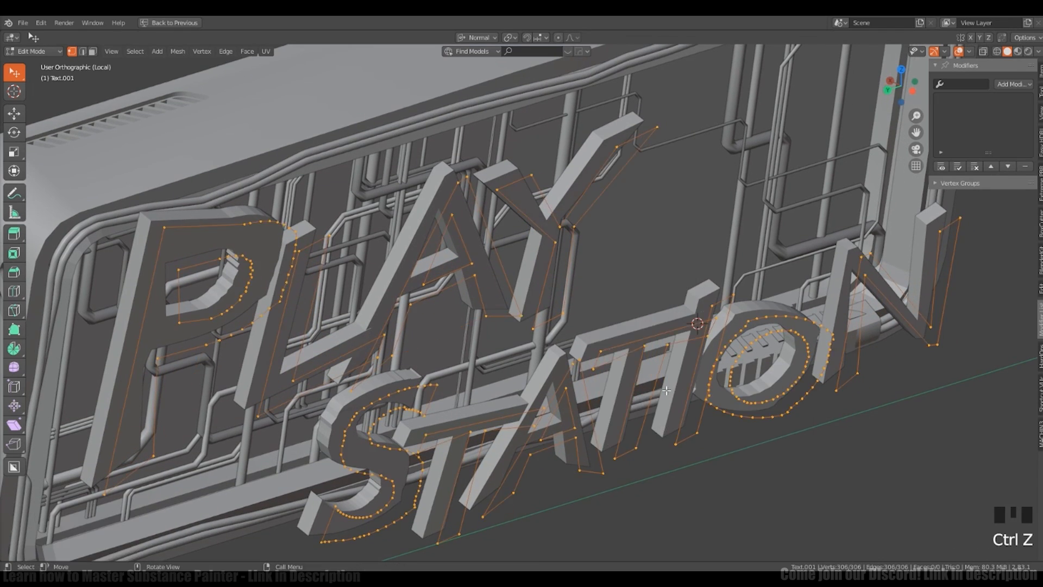
Step: Clear the outline's sharps, bevels, creases and seams with the Hard Ops Clear Sharps operation, including its modifiers
key(Tab)
key(q)
key(Tab)
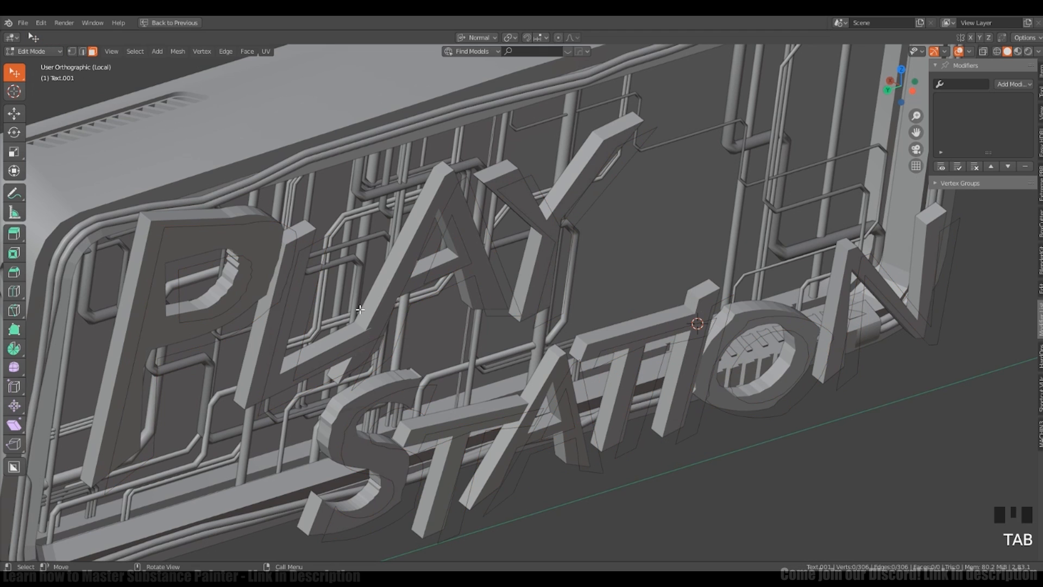
ctrl+right_click(257, 260)
shift+middle_drag(257, 260, 243, 265)
key(Tab)
key(q)
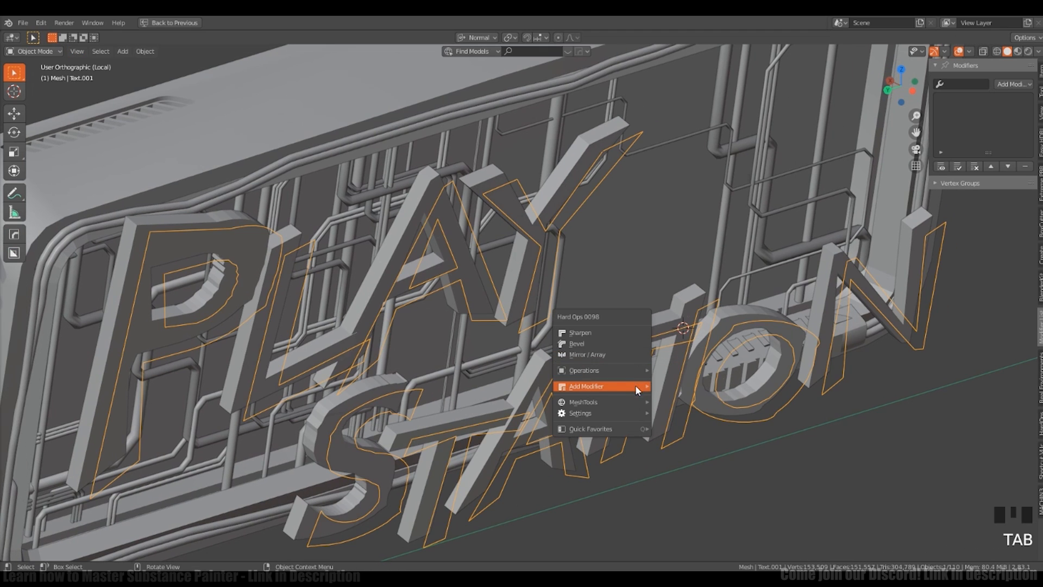
mouse_move(625, 370)
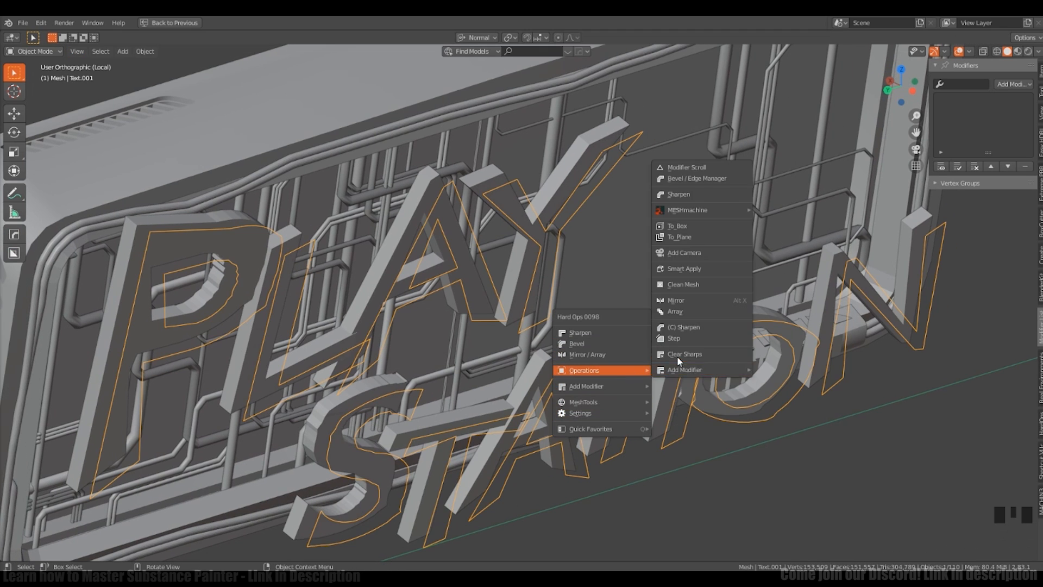
click(686, 353)
key(q)
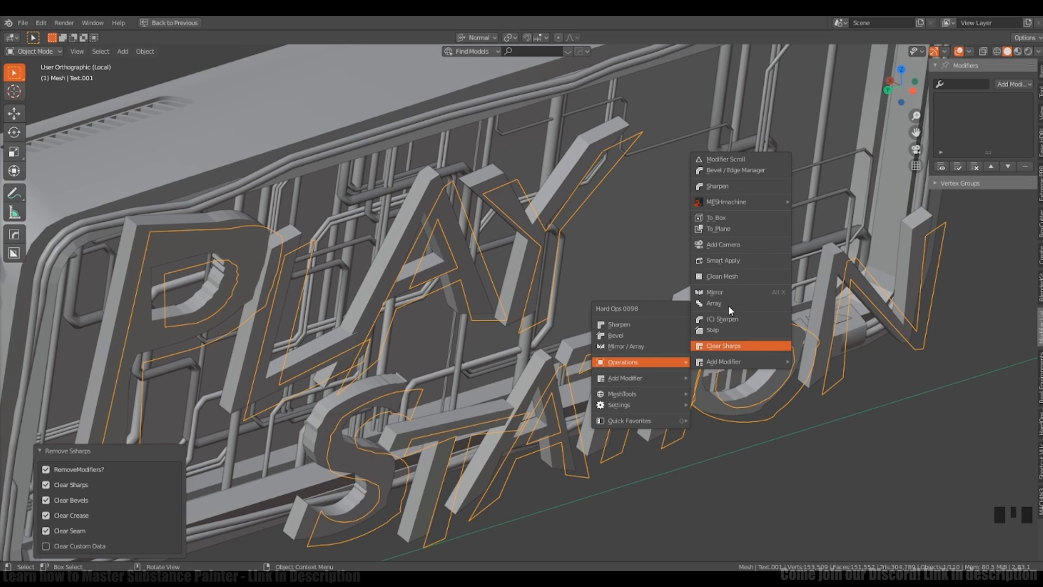
Step: Try extruding all outline vertices by a short distance into a narrow ribbon and moving the result along Z
key(Tab)
key(ctrl+z)
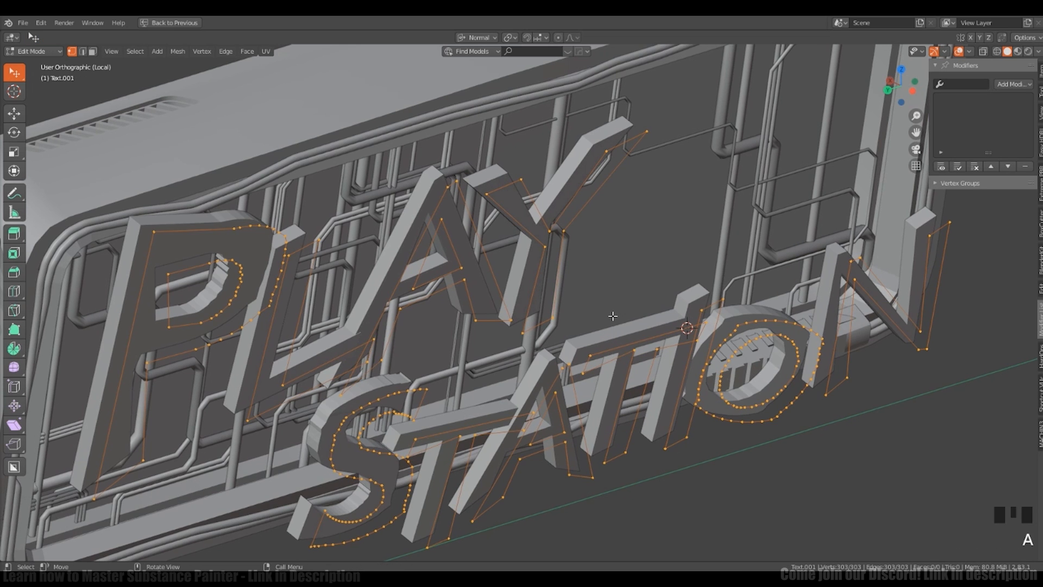
middle_drag(610, 314, 711, 441)
key(Tab)
key(e)
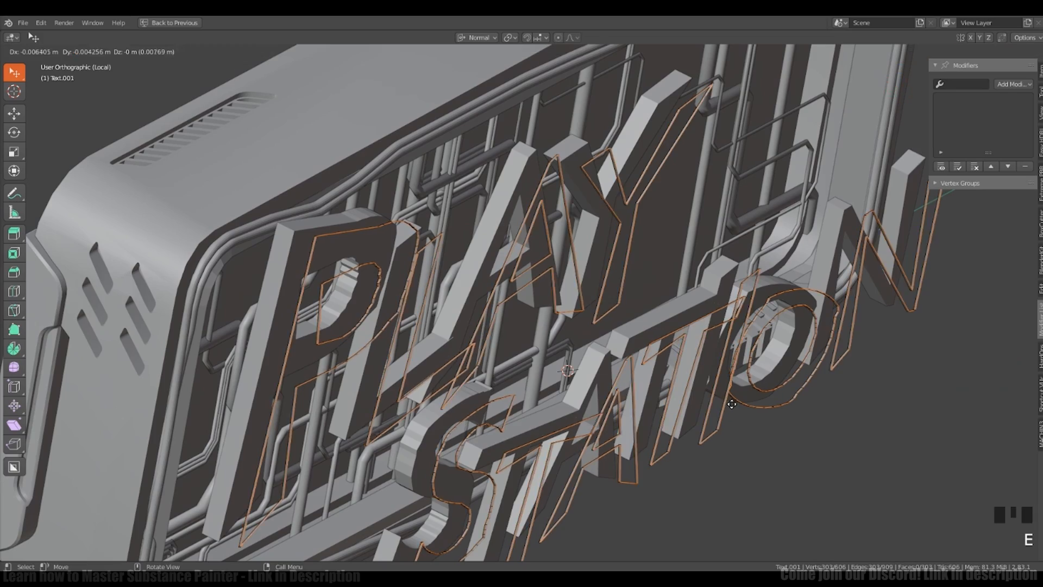
click(739, 404)
key(g)
key(z)
click(740, 397)
mouse_move(740, 397)
middle_down()
mouse_move(658, 353)
mouse_move(729, 372)
mouse_move(729, 397)
middle_up()
Step: Add a Solidify modifier to the extruded outline and adjust its thickness
key(Tab)
click(1011, 85)
click(833, 256)
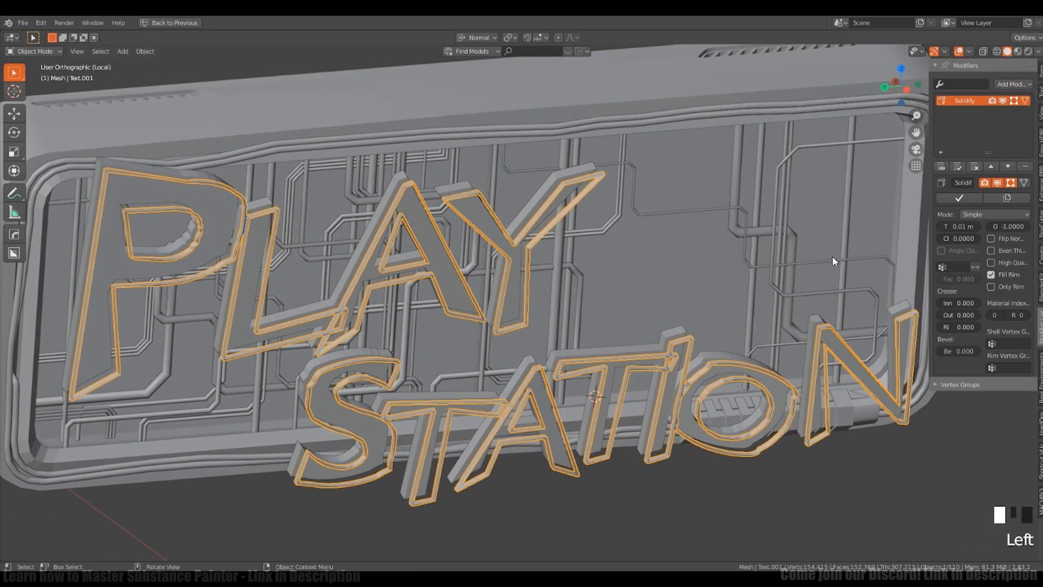
ctrl+middle_drag(833, 256, 839, 271)
ctrl+middle_drag(839, 272, 919, 128)
mouse_move(958, 226)
mouse_down()
mouse_move(937, 226)
mouse_move(964, 225)
mouse_up()
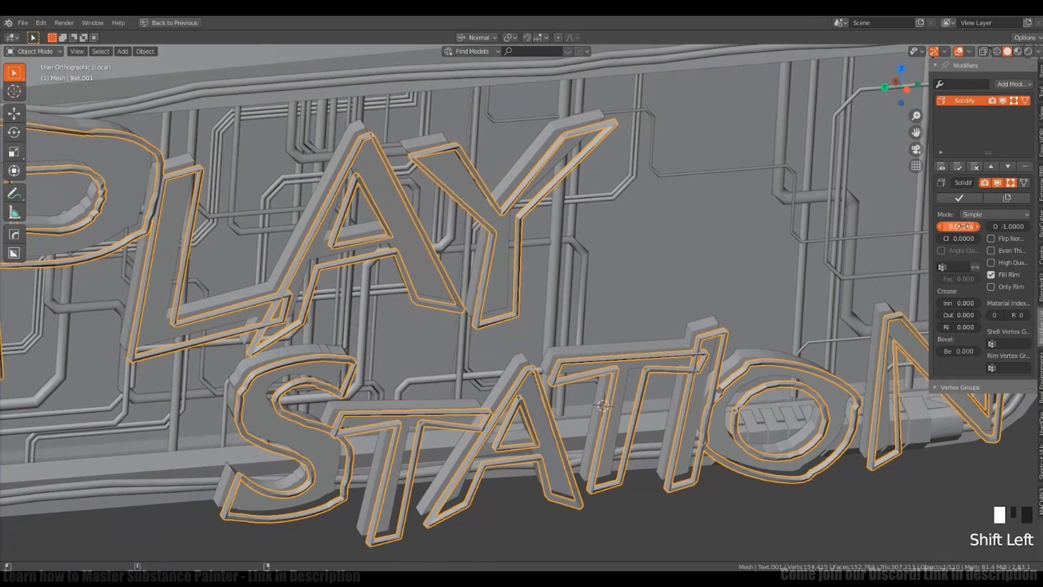
ctrl+middle_drag(847, 239, 831, 261)
ctrl+middle_drag(831, 261, 802, 274)
Step: Try a Subdivision Surface modifier set to Simple on the outline and remove it
click(1009, 83)
click(830, 267)
click(1006, 214)
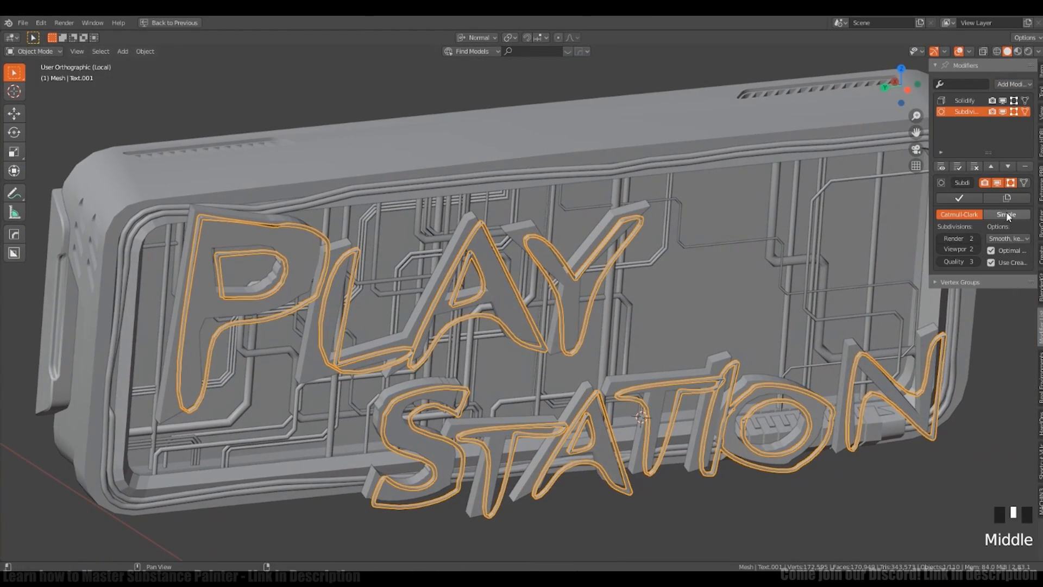
click(1025, 168)
Step: Try a Bevel modifier without Clamp Overlap and with limit method None, and remove both it and the Solidify modifier
middle_drag(891, 255, 869, 228)
click(1011, 84)
click(823, 125)
shift+middle_drag(772, 380, 777, 256)
click(971, 358)
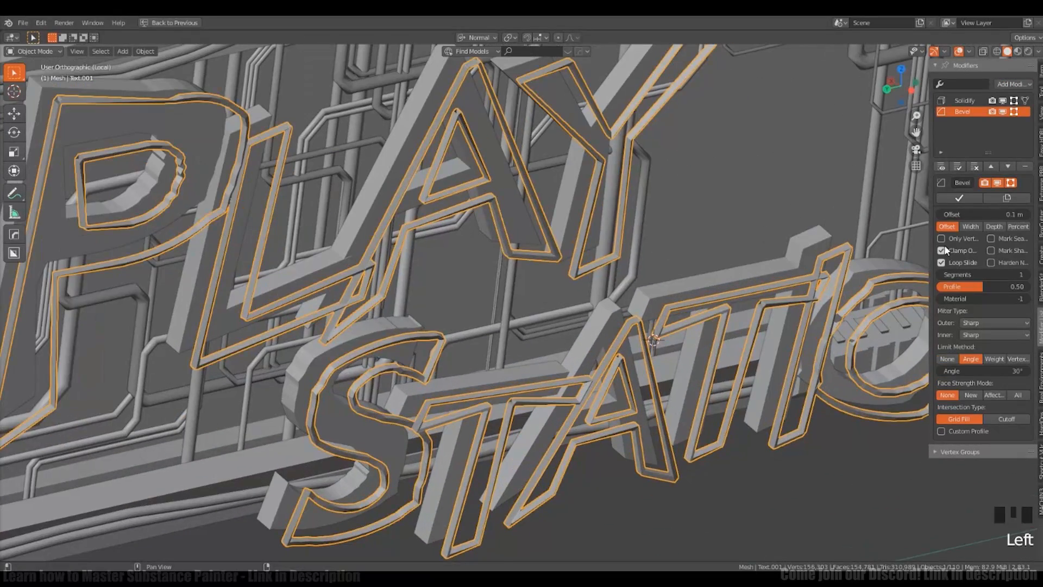
click(941, 250)
ctrl+middle_drag(785, 304, 785, 331)
mouse_move(971, 214)
mouse_down()
mouse_move(938, 214)
mouse_move(993, 214)
mouse_move(967, 216)
mouse_up()
click(947, 359)
click(1024, 166)
shift+middle_drag(790, 310, 735, 324)
click(1024, 166)
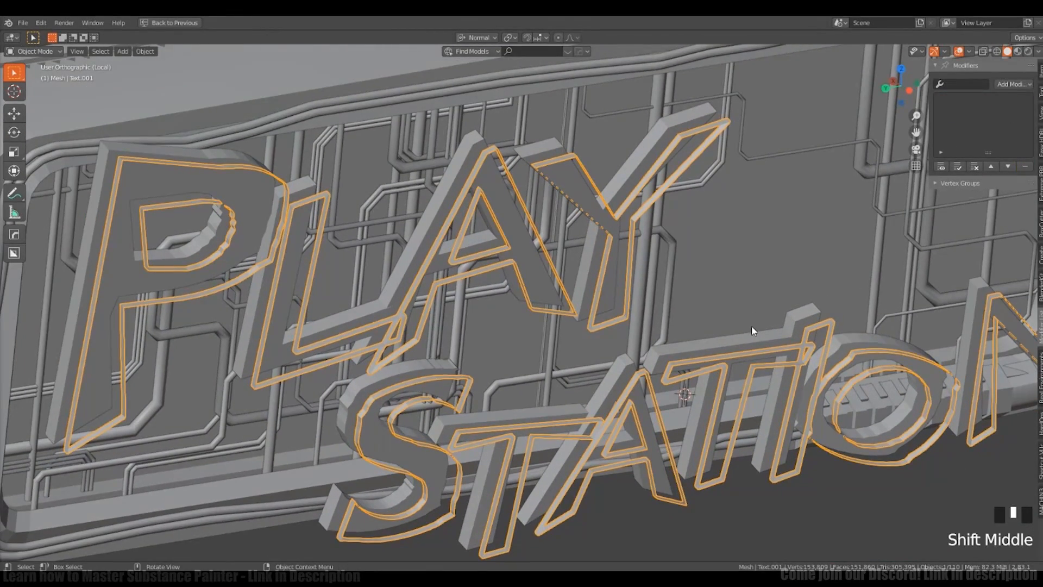
Step: Convert the original lettering outline from mesh to curve and restore the full workspace layout
key(Tab)
shift+middle_drag(744, 238, 760, 225)
shift+middle_drag(679, 347, 695, 331)
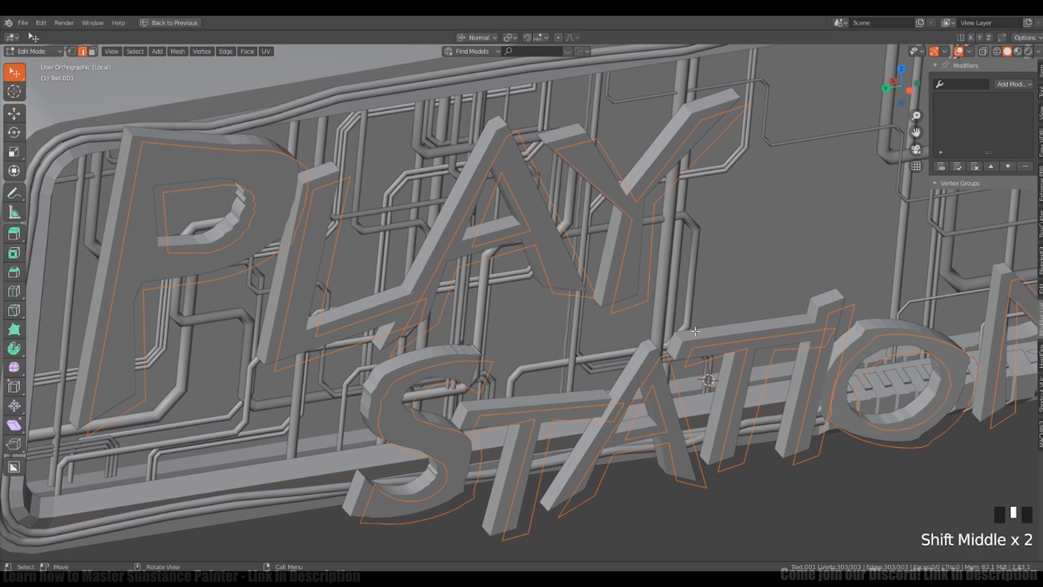
click(178, 51)
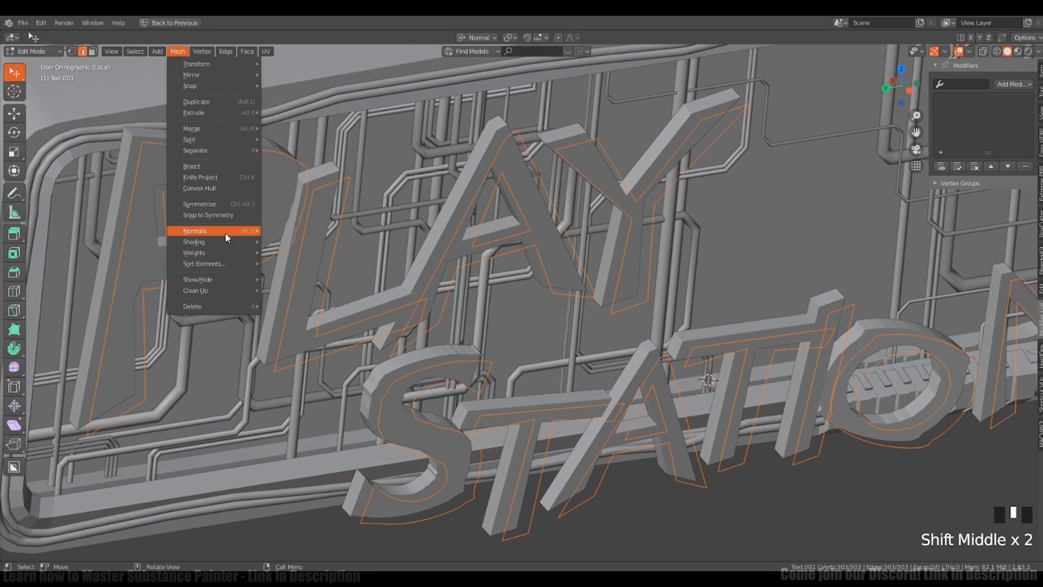
middle_drag(227, 230, 405, 181)
key(Tab)
key(Tab)
click(146, 51)
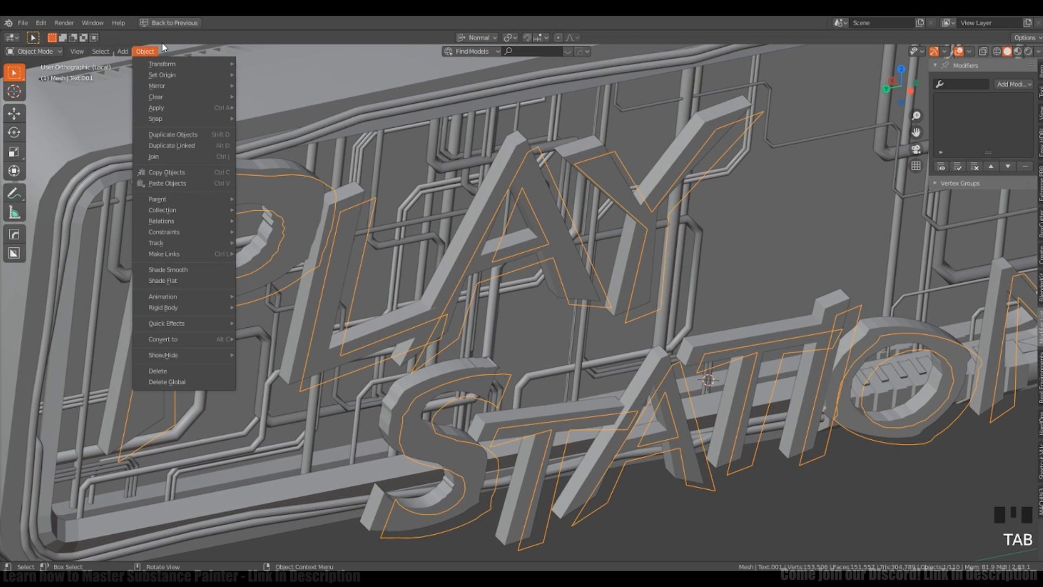
click(279, 339)
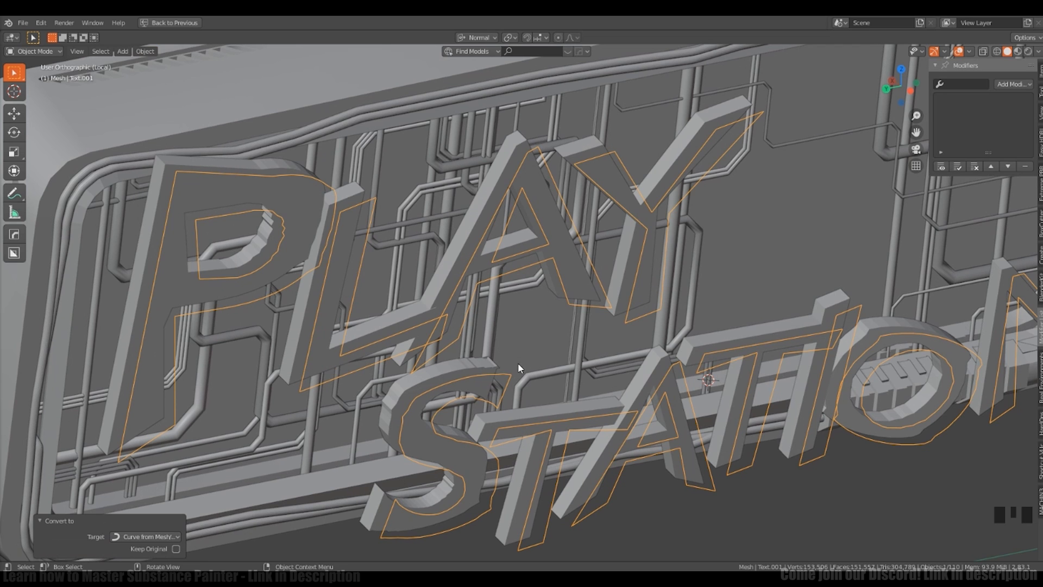
scroll(572, 342, down, 3)
key(ctrl+alt+space)
shift+middle_drag(849, 371, 837, 375)
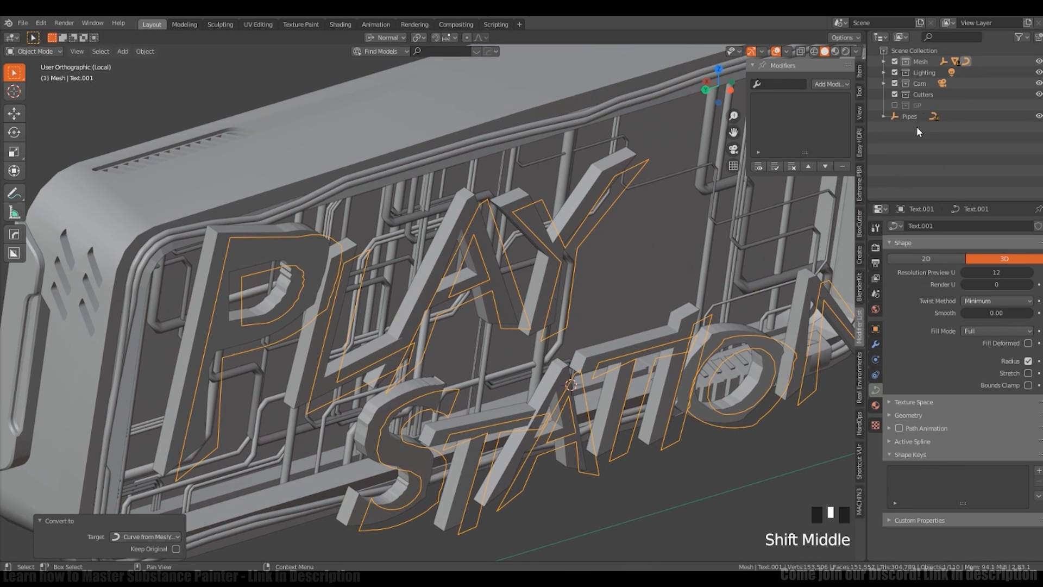
Step: Try moving the upper corner point of the Y's outline curve in Edit Mode
click(971, 65)
key(g)
right_click(569, 331)
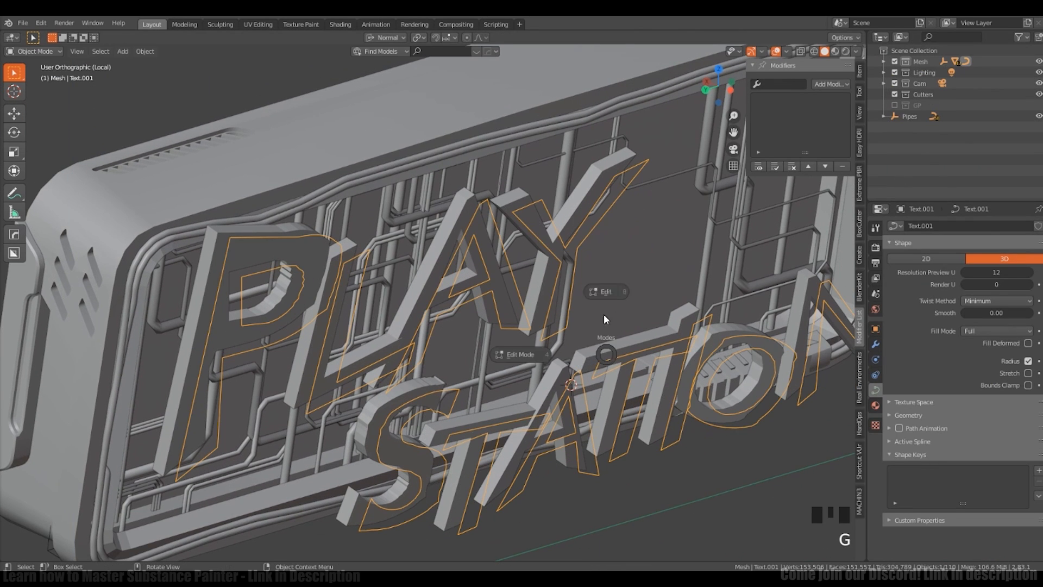
click(605, 292)
middle_drag(605, 353, 615, 332)
key(Tab)
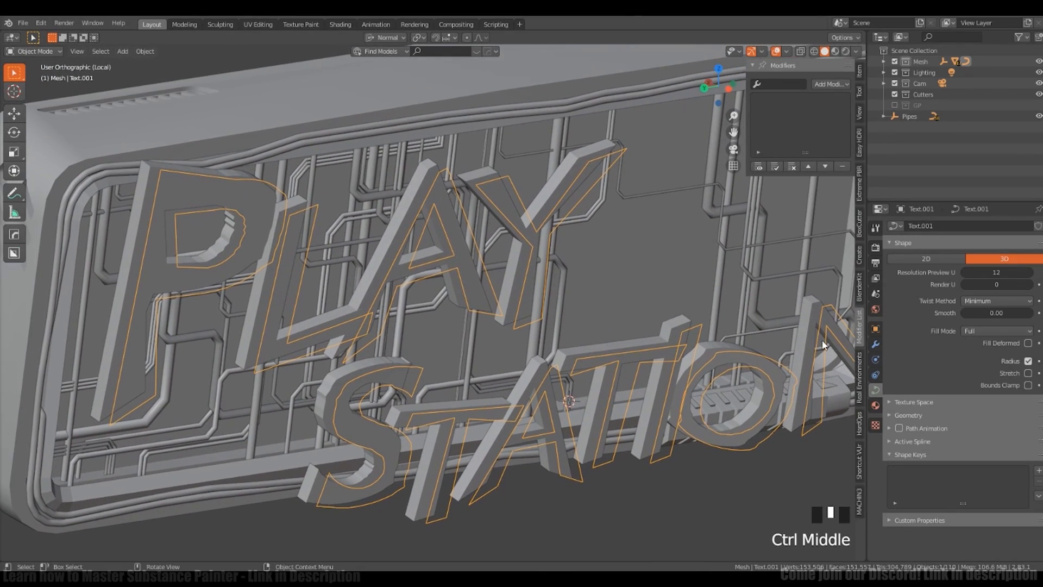
key(Tab)
click(634, 168)
key(g)
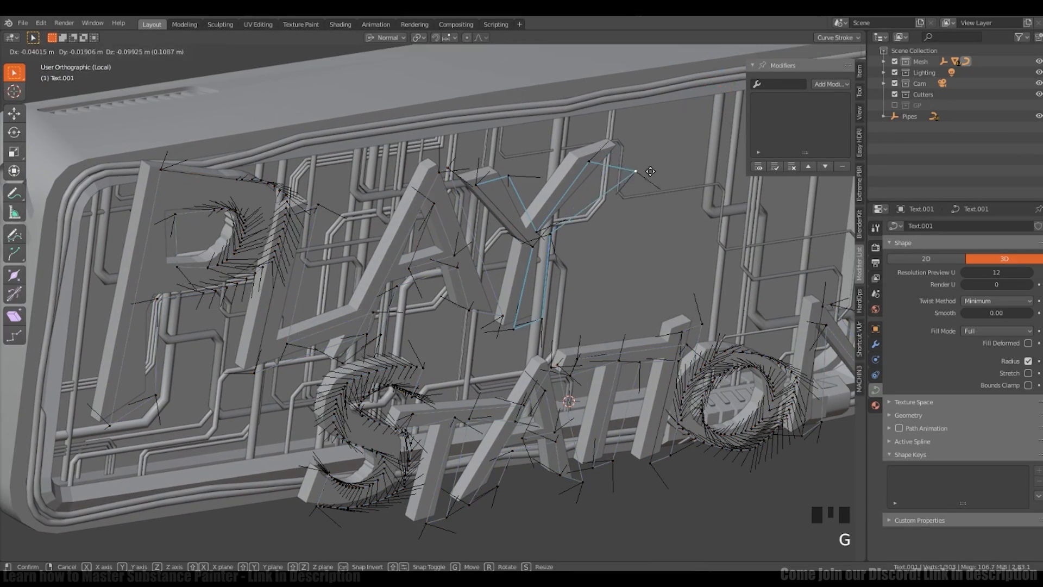
right_click(639, 209)
key(Tab)
middle_drag(641, 212, 639, 285)
ctrl+middle_drag(639, 285, 640, 282)
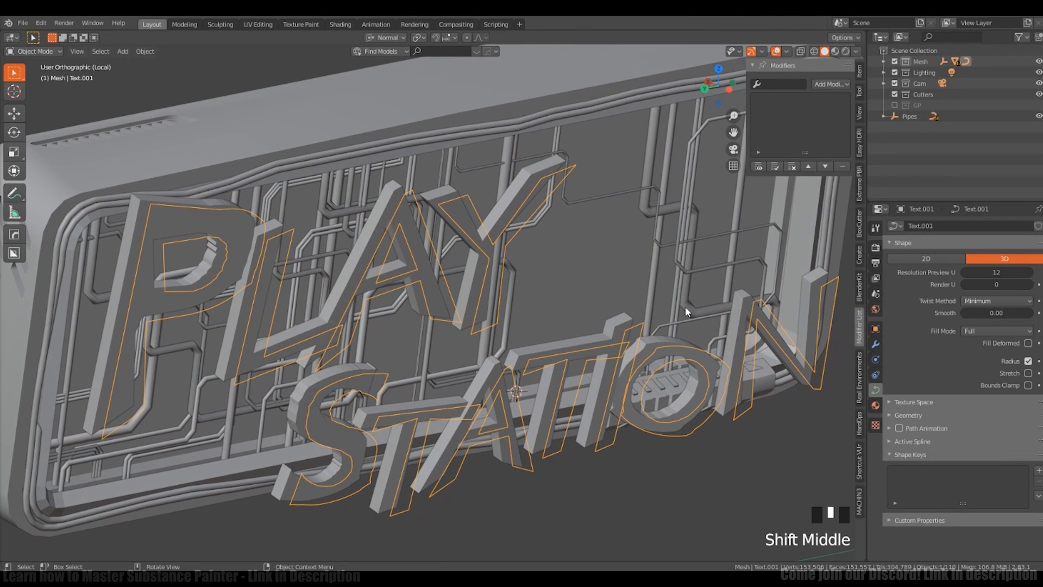
Step: Turn the outline curve into tubing with a geometry bevel depth of 0.016 m
key(shift+a)
mouse_move(629, 284)
click(712, 297)
ctrl+middle_drag(713, 302, 713, 294)
shift+middle_drag(713, 294, 710, 300)
click(891, 416)
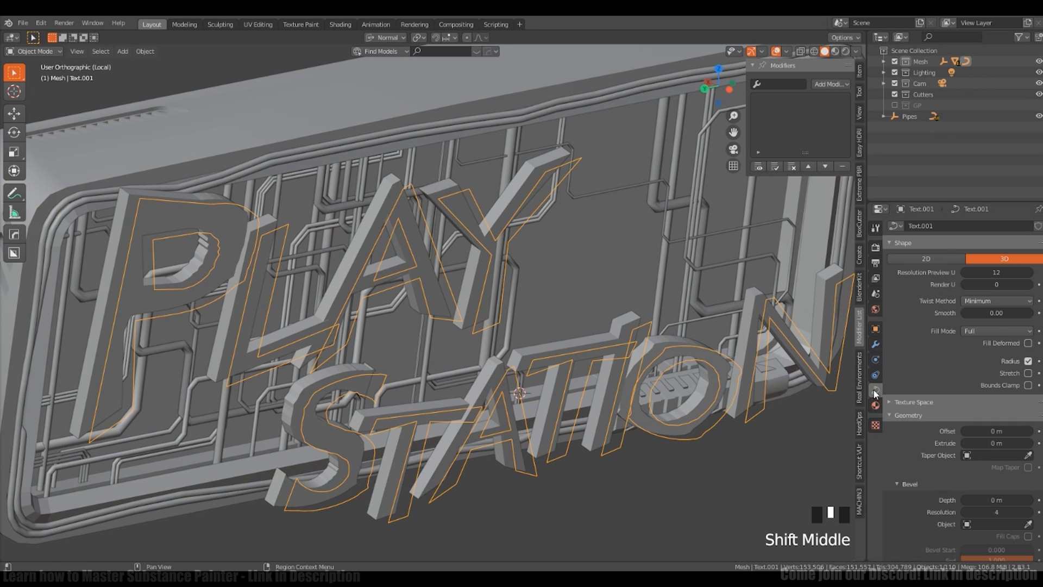
scroll(950, 380, down, 5)
drag(997, 400, 997, 400)
middle_drag(761, 353, 489, 389)
scroll(468, 363, up, 5)
mouse_move(922, 430)
middle_down()
mouse_move(921, 405)
mouse_move(922, 430)
middle_up()
middle_drag(643, 380, 549, 379)
key(Page_Up)
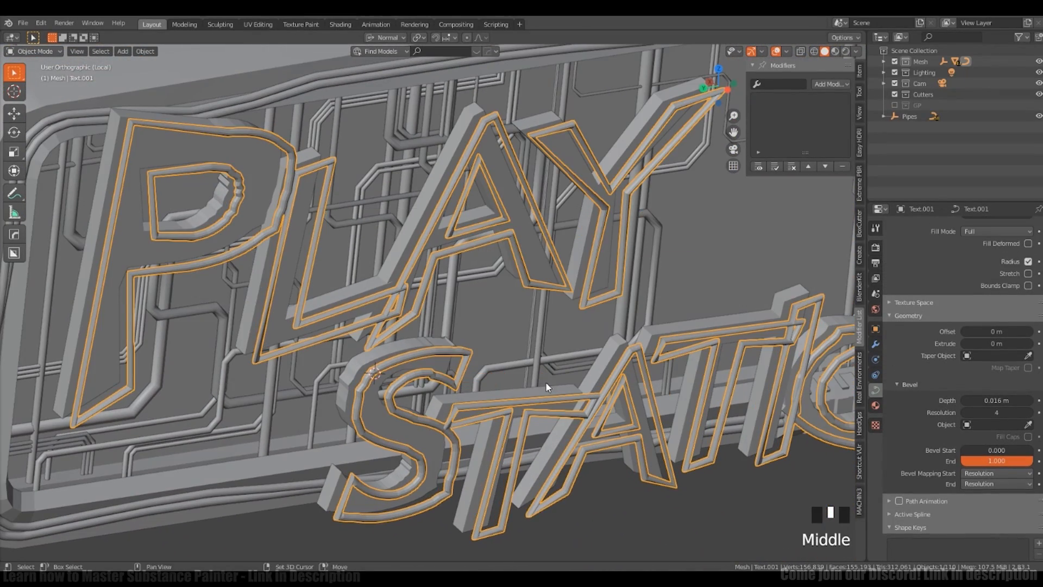
Step: Select all points of the outline curve and try repeated Smooth Curve Tilt on them
key(Tab)
key(a)
right_click(444, 380)
click(442, 373)
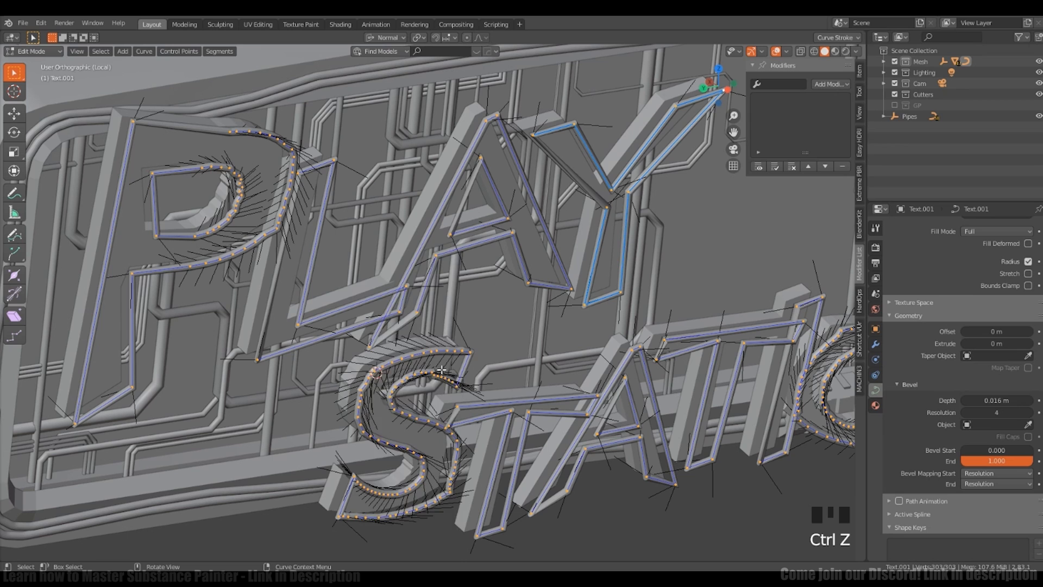
right_click(442, 370)
click(446, 356)
key(a)
key(a)
key(a)
key(a)
key(a)
right_click(503, 377)
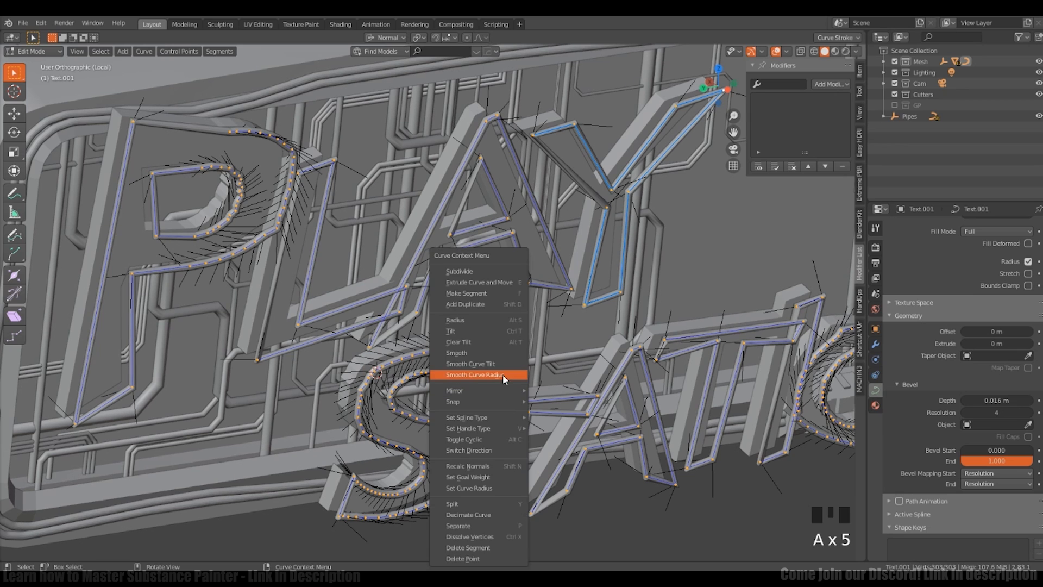
click(503, 360)
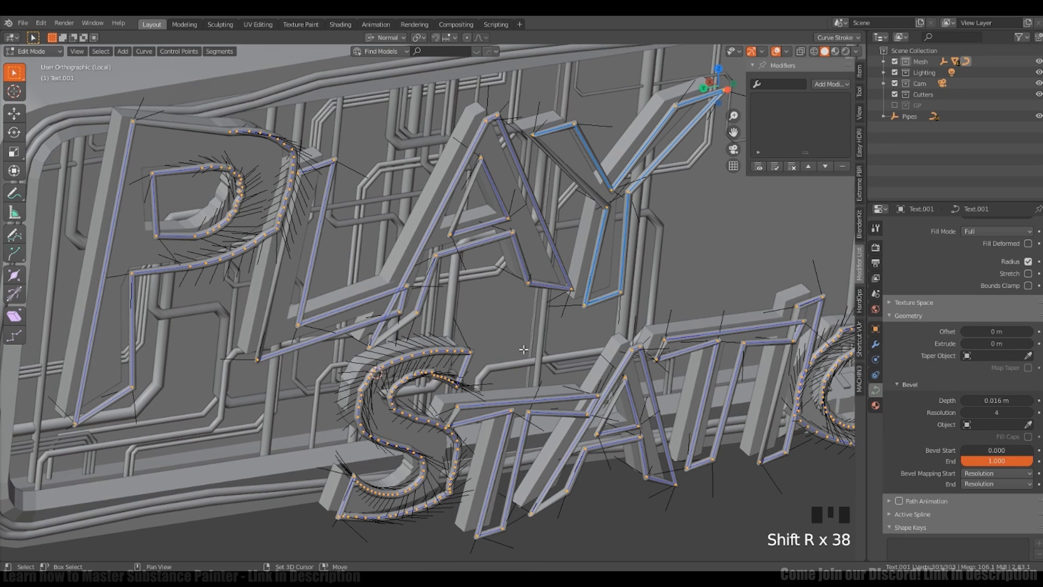
Step: Try Smooth and Smooth Curve Radius on all points of the outline curve and undo both
right_click(473, 365)
click(470, 375)
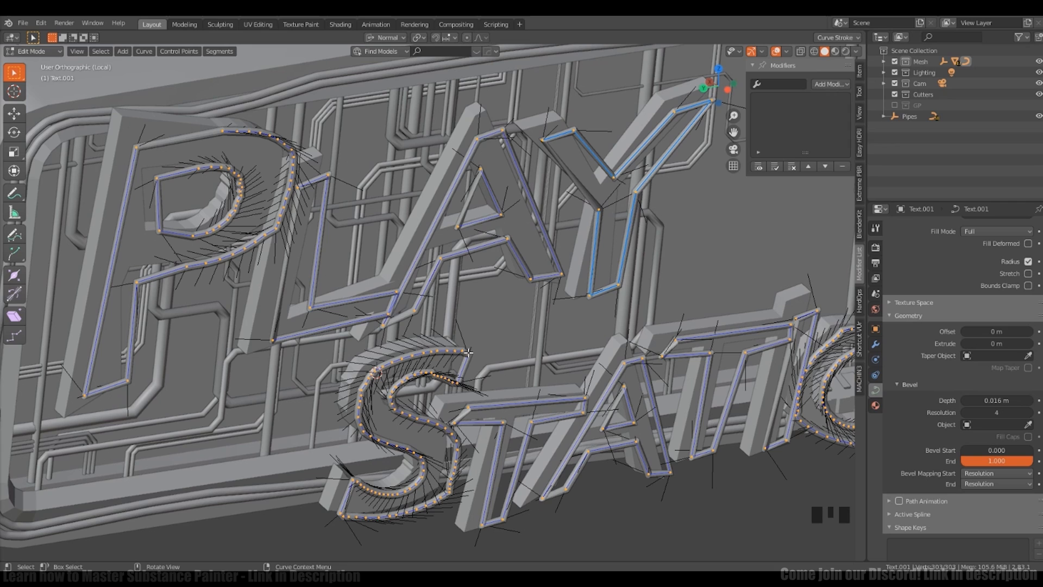
key(ctrl+z)
right_click(468, 352)
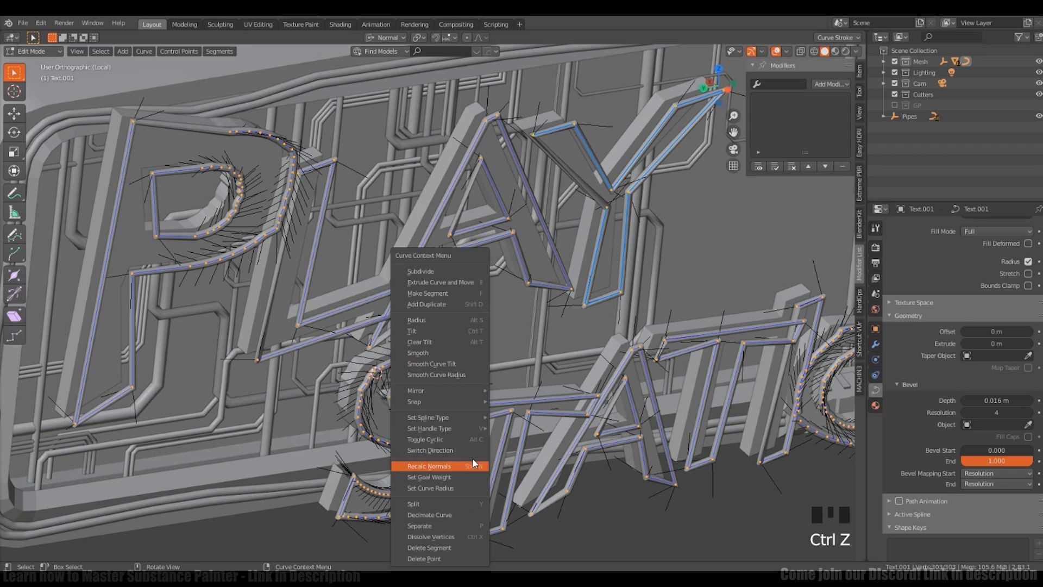
click(436, 374)
middle_drag(434, 326, 424, 320)
ctrl+middle_drag(423, 320, 424, 391)
key(ctrl+z)
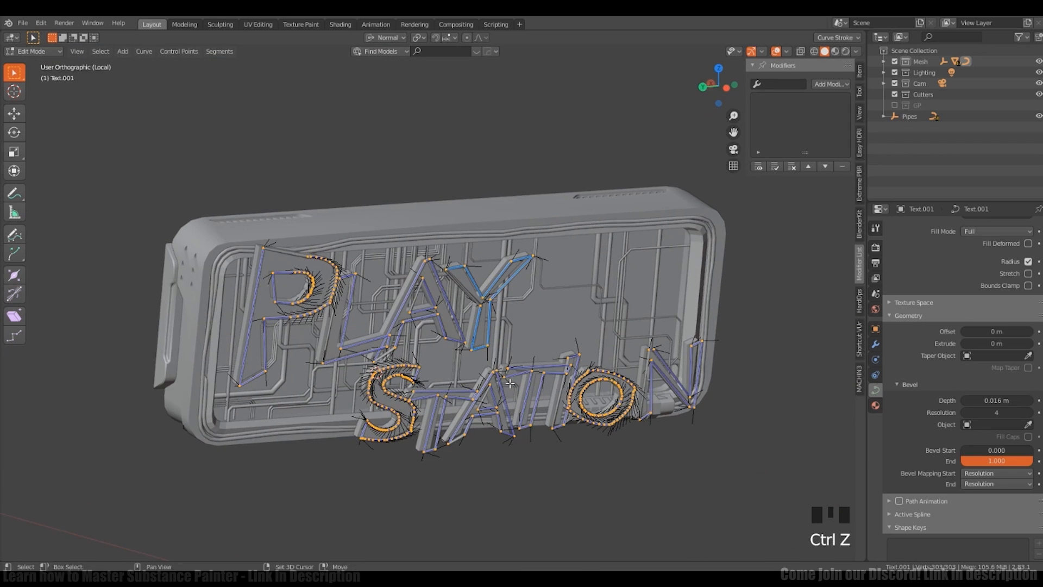
key(ctrl+z)
Step: Lasso-select only the control points on the rounded parts of the P, S and O
middle_drag(304, 282, 331, 271)
shift+right_drag(332, 271, 330, 280)
ctrl+middle_drag(330, 280, 287, 216)
shift+middle_drag(287, 216, 363, 239)
ctrl+right_drag(432, 351, 339, 305)
shift+middle_drag(380, 326, 354, 320)
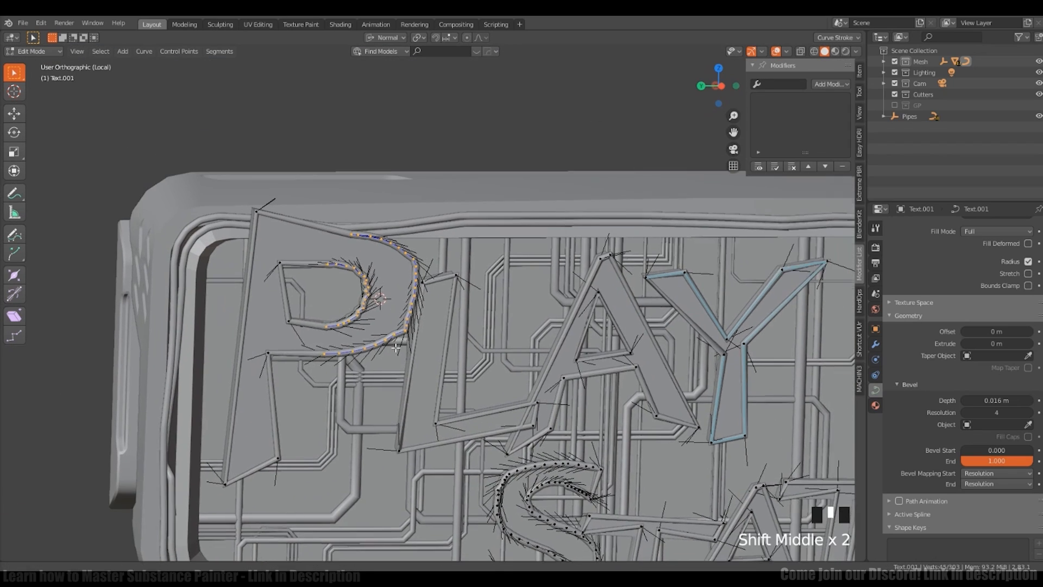
shift+middle_drag(546, 458, 482, 341)
ctrl+right_drag(482, 341, 536, 486)
ctrl+right_drag(514, 403, 494, 358)
shift+middle_drag(494, 359, 211, 353)
mouse_move(613, 356)
ctrl+right_down()
mouse_move(565, 407)
mouse_move(708, 400)
mouse_move(679, 380)
ctrl+right_up()
ctrl+middle_drag(679, 381, 660, 421)
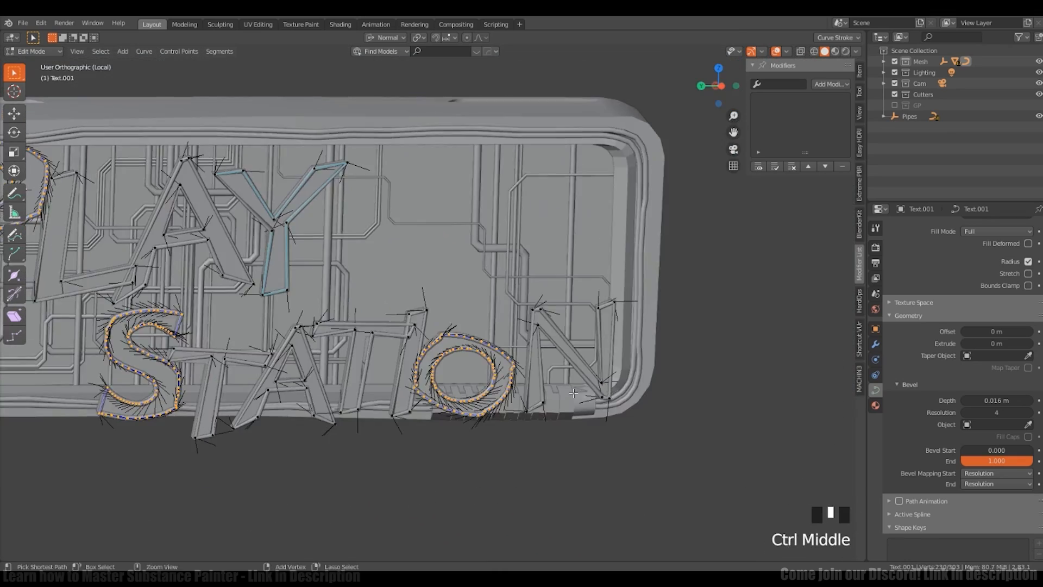
Step: Apply Smooth repeatedly to the selected rounded parts of the outline curve and return to Object Mode
shift+right_click(533, 361)
mouse_move(380, 370)
shift+middle_down()
mouse_move(532, 361)
mouse_move(510, 309)
shift+middle_up()
right_click(419, 335)
click(419, 335)
mouse_move(473, 359)
shift+middle_down()
mouse_move(543, 416)
mouse_move(594, 347)
mouse_move(578, 347)
mouse_move(633, 337)
mouse_move(585, 305)
mouse_move(606, 307)
shift+middle_up()
scroll(543, 416, down, 1)
key(shift+r)
key(shift+r)
key(shift+r)
key(Tab)
Step: Fine-tune the bevel depth of the outline tubing and convert the curve to a mesh
click(585, 305)
ctrl+middle_drag(605, 307, 628, 319)
shift+drag(992, 399, 994, 400)
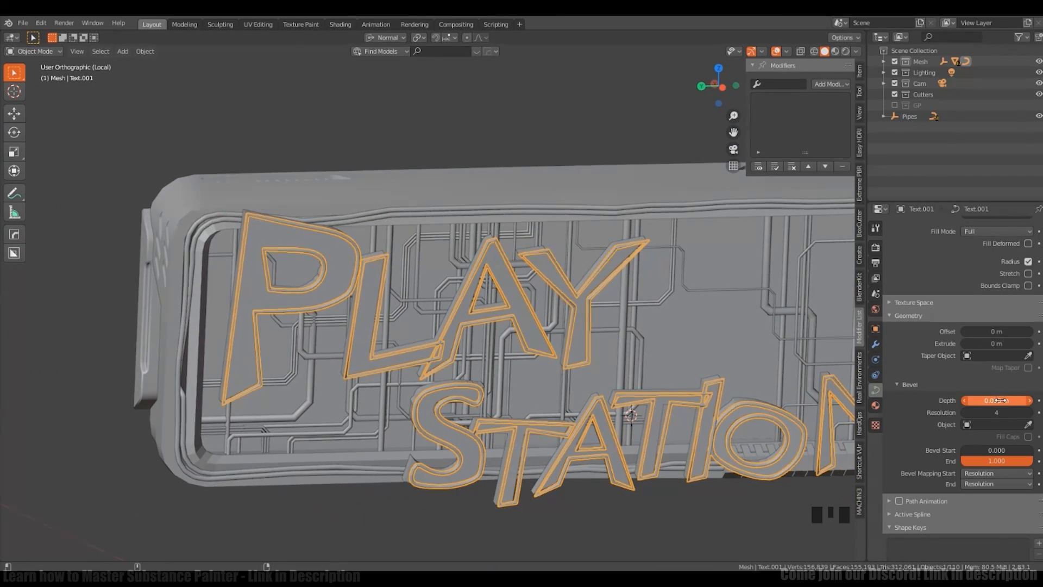
shift+middle_drag(585, 351, 539, 358)
key(alt+c)
click(521, 370)
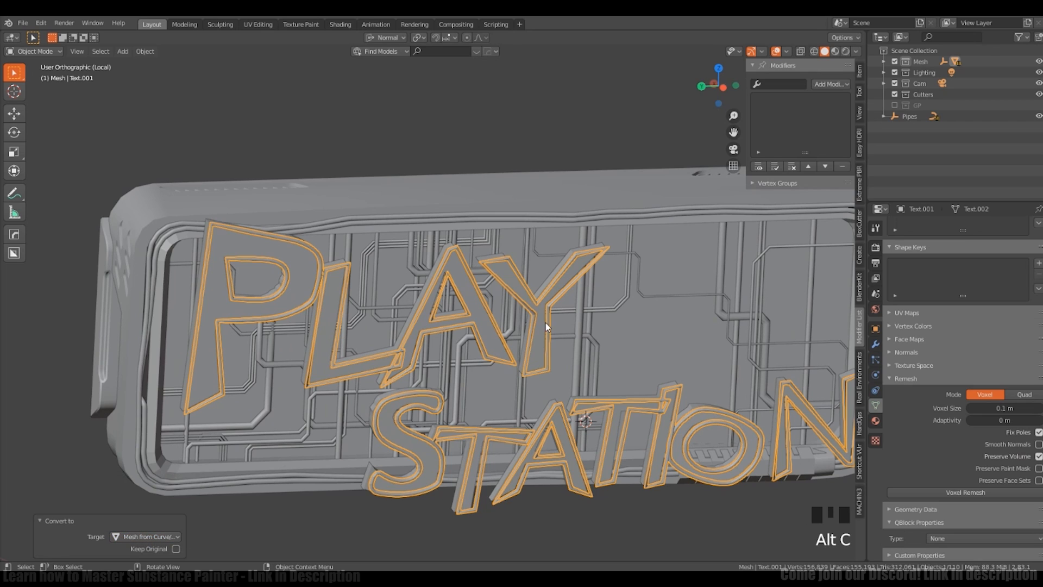
Step: Move the tubing outline along X towards the front faces of the extruded letters
middle_drag(545, 322, 603, 374)
shift+right_click(589, 314)
key(Tab)
key(a)
key(Tab)
ctrl+middle_drag(603, 375, 605, 341)
key(g)
key(x)
click(585, 341)
Step: Select the lettering together with its tubing and move it about 0.087 m in X and 0.02 m in Z
key(ctrl+KP_3)
shift+middle_drag(543, 331, 582, 360)
scroll(543, 337, down, 5)
key(a)
key(a)
key(a)
key(g)
click(506, 417)
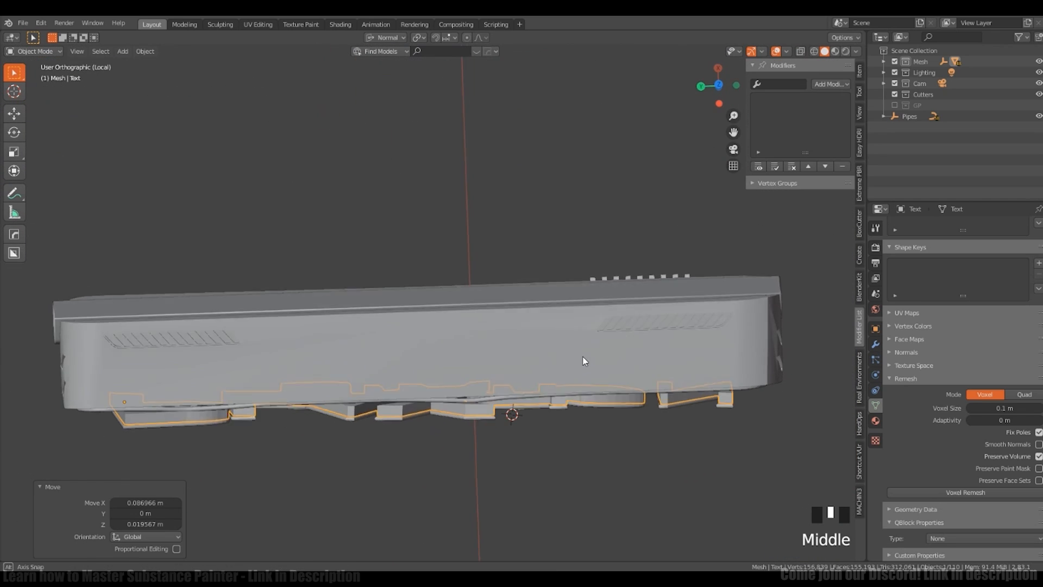
Step: Rotate the lettering as seen from above and shift it into place against the panel's front
key(r)
click(736, 337)
key(g)
click(728, 344)
middle_drag(660, 349, 609, 293)
Step: Deselect the lettering and select the backing panel behind it
key(alt+a)
middle_drag(608, 294, 569, 339)
shift+middle_drag(569, 339, 597, 282)
ctrl+middle_drag(597, 282, 631, 315)
click(631, 315)
scroll(618, 351, up, 6)
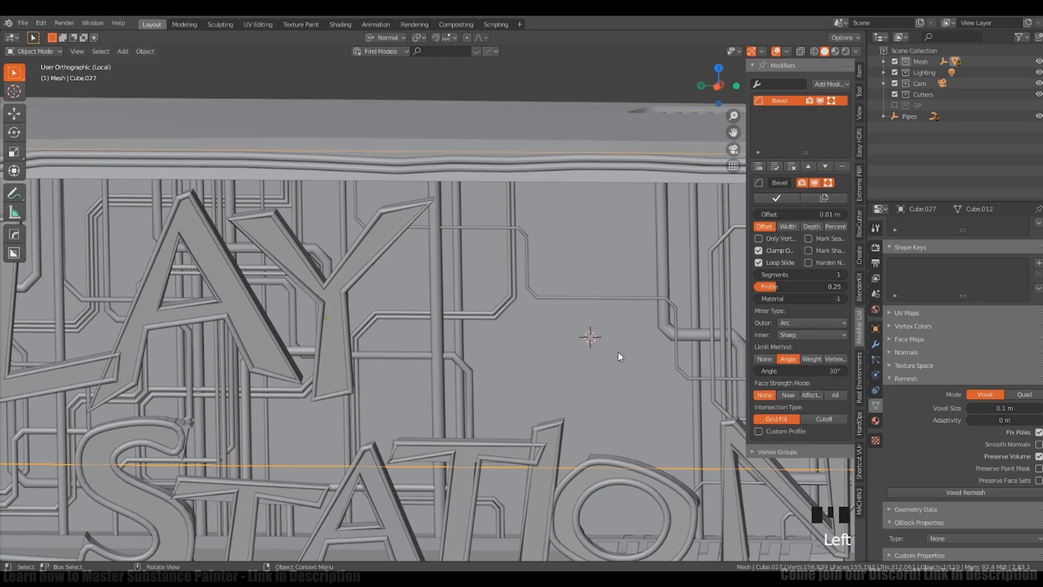
Step: Open the frame's mesh for editing and select both halves of the back face behind the lettering
key(Tab)
key(Tab)
click(647, 379)
key(Tab)
click(725, 380)
key(Tab)
click(630, 352)
mouse_move(623, 350)
shift+middle_down()
mouse_move(575, 347)
mouse_move(631, 336)
shift+middle_up()
key(g)
key(Tab)
click(556, 347)
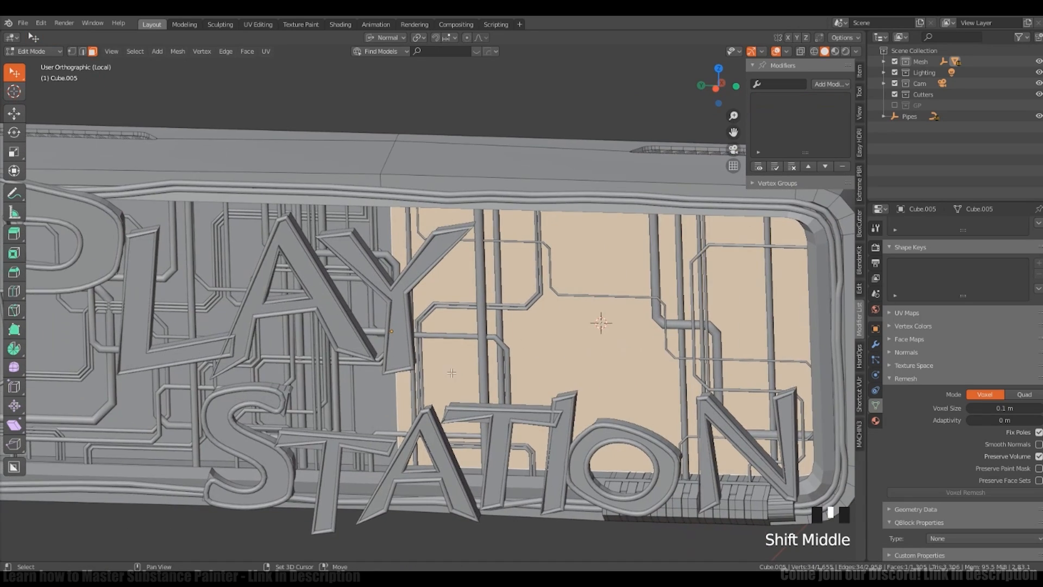
shift+click(361, 383)
middle_drag(489, 358, 614, 337)
middle_drag(613, 337, 652, 340)
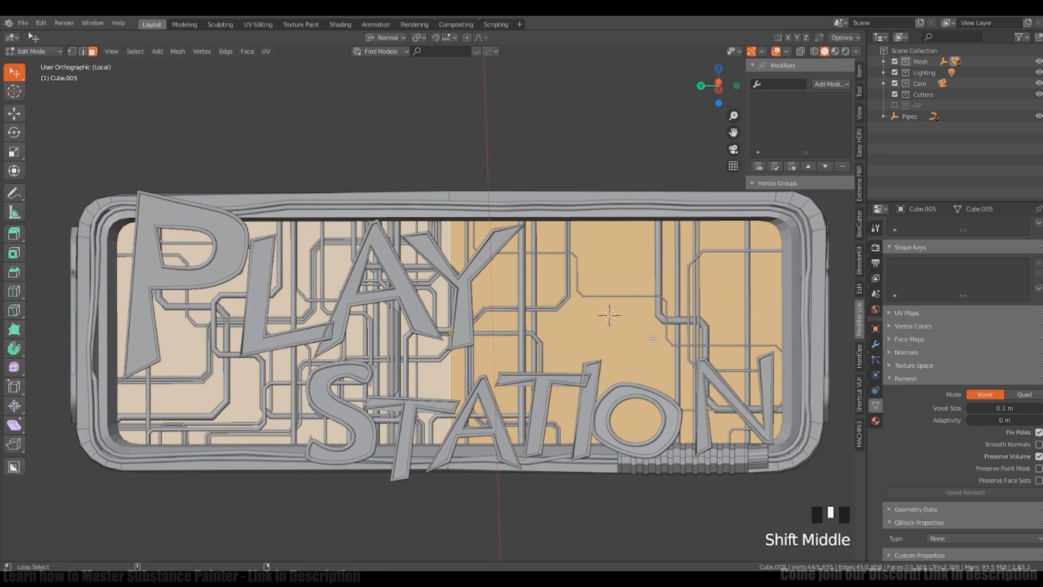
Step: Knife-cut the back face from its upper edge diagonally down and horizontally across to the right inner wall
key(Tab)
key(Tab)
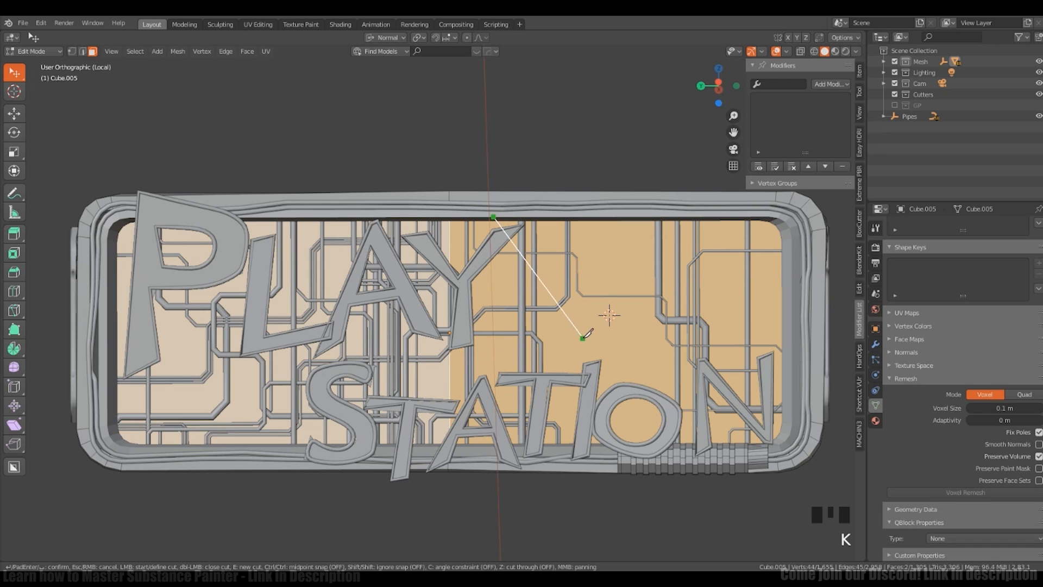
middle_drag(769, 269, 673, 284)
key(ctrl+z)
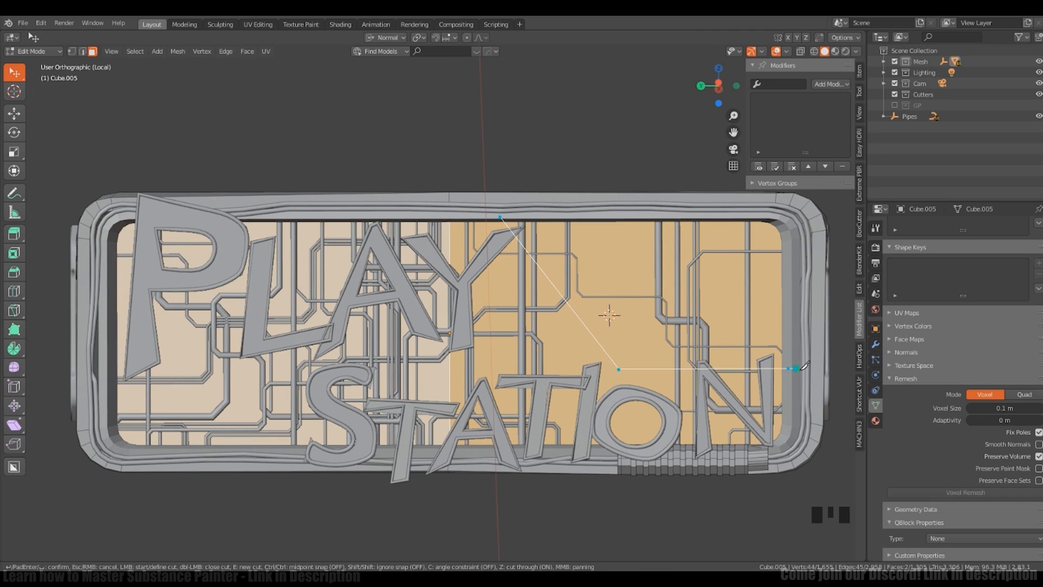
key(Tab)
Step: Bevel the corner vertex of the new cut with 2 segments and a width of about 0.064 m
click(676, 332)
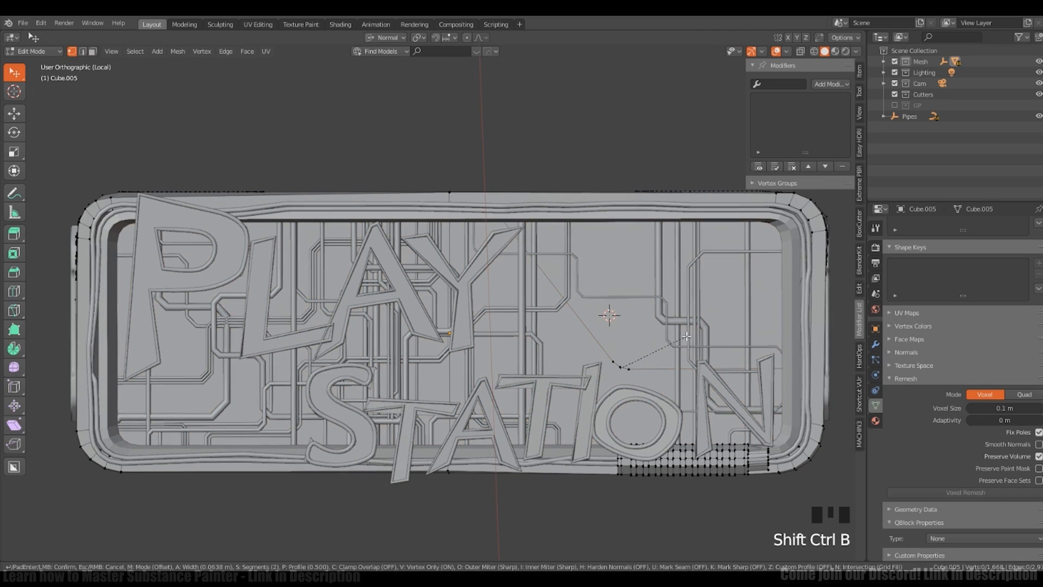
click(686, 337)
middle_drag(686, 336, 621, 323)
Step: Try to extrude the cut-off upper-right section of the back face by about -0.087 m along its normal
click(676, 353)
scroll(686, 320, up, 1)
click(685, 320)
click(739, 309)
click(714, 342)
click(738, 335)
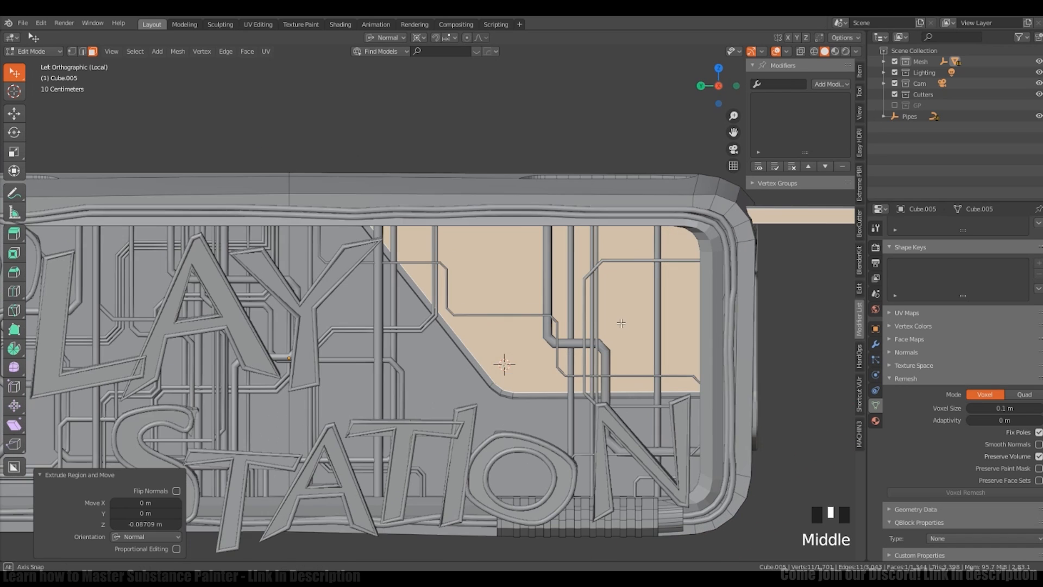
ctrl+middle_drag(748, 328, 571, 361)
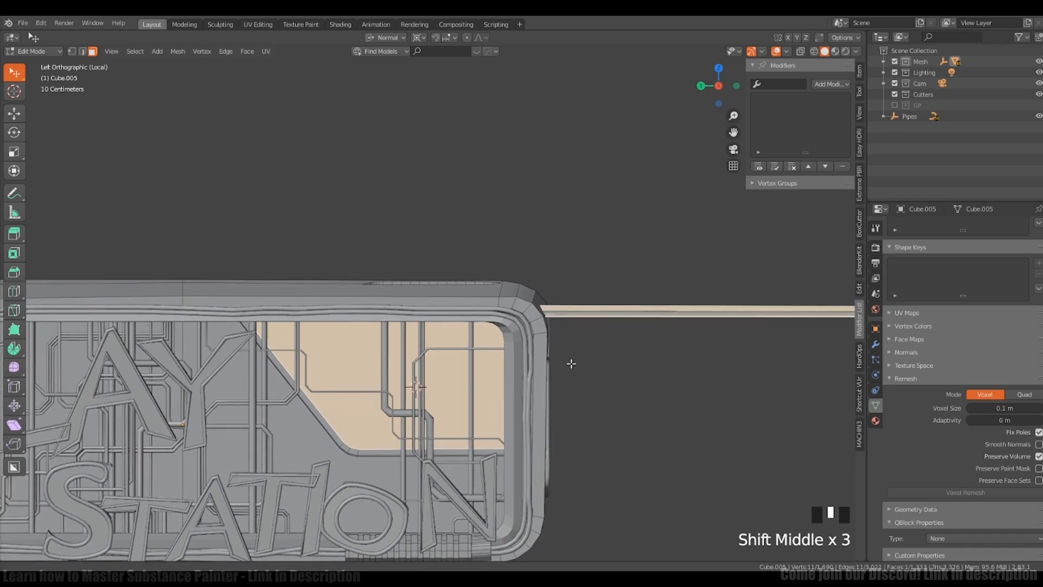
key(ctrl+z)
Step: Examine the mesh around the cut and the frame's upper edge in wireframe and solid shading
shift+middle_drag(690, 348, 695, 320)
shift+right_click(603, 366)
key(shift+z)
right_click(714, 326)
key(ctrl+z)
key(shift+z)
key(shift+z)
key(shift+z)
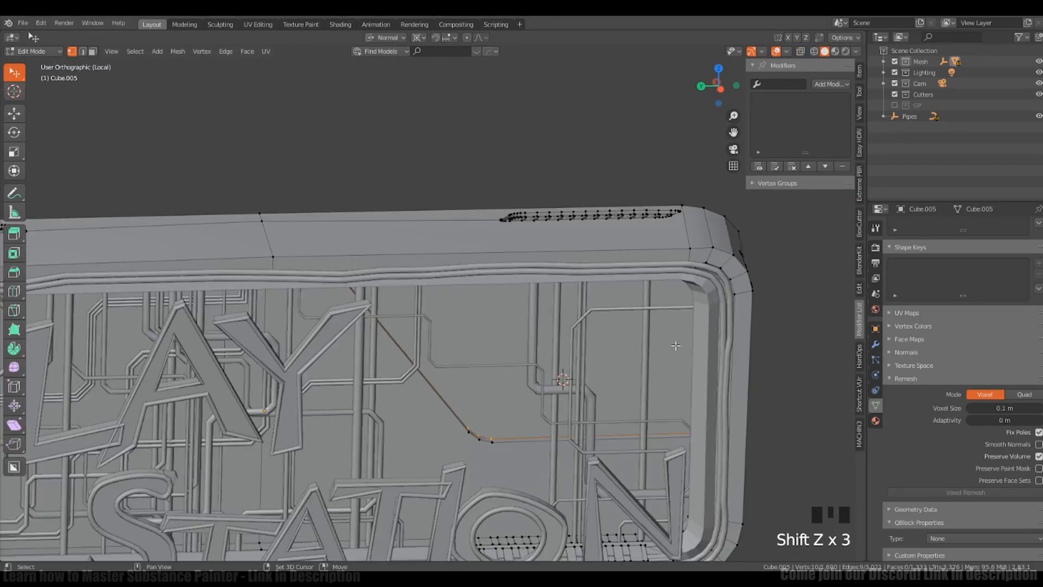
key(shift+z)
Step: Move the stray vertex near the cut's upper end about 0.019 m in Y and merge vertices there with Smart Vert set to Last
mouse_move(667, 365)
middle_down()
mouse_move(625, 347)
mouse_move(576, 380)
middle_up()
middle_drag(543, 332, 512, 317)
ctrl+middle_drag(335, 268, 475, 281)
key(1)
click(267, 307)
shift+right_click(233, 298)
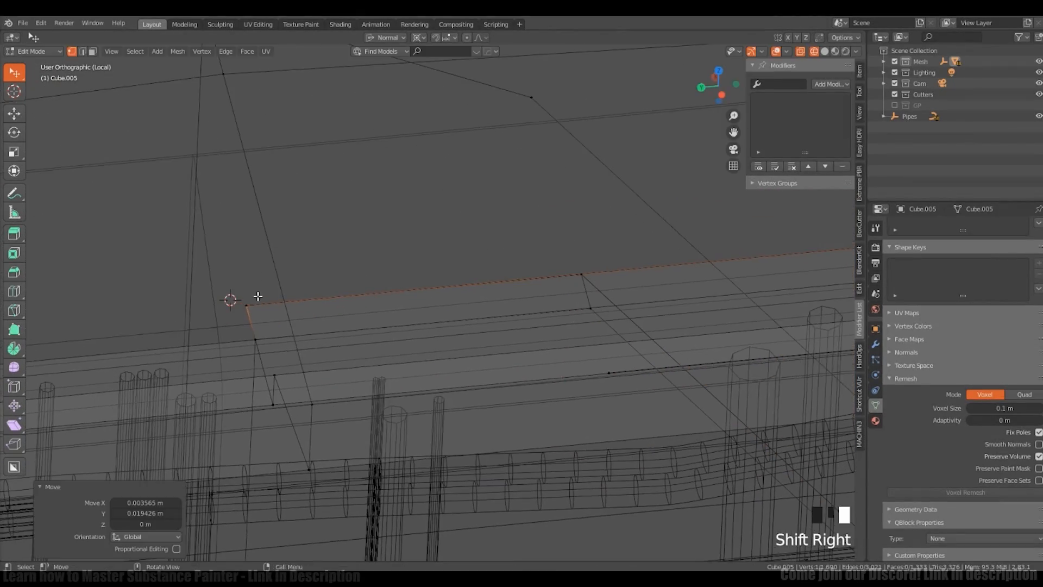
shift+middle_drag(234, 299, 356, 310)
ctrl+middle_drag(622, 262, 473, 272)
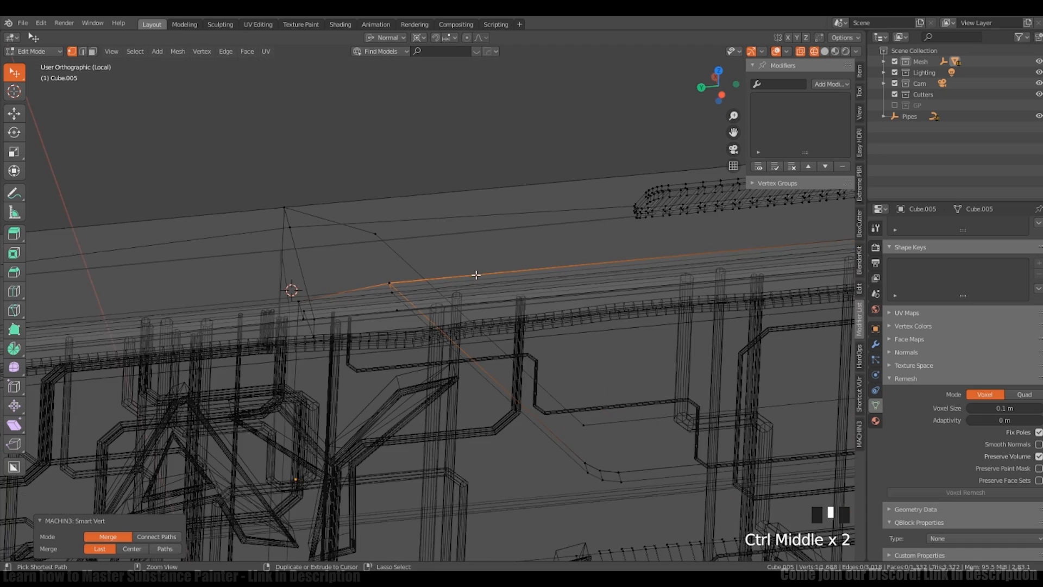
Step: Scale down the upper-right section's recessed face and move it about 0.041 m inward along its normal
key(shift+z)
key(3)
click(516, 382)
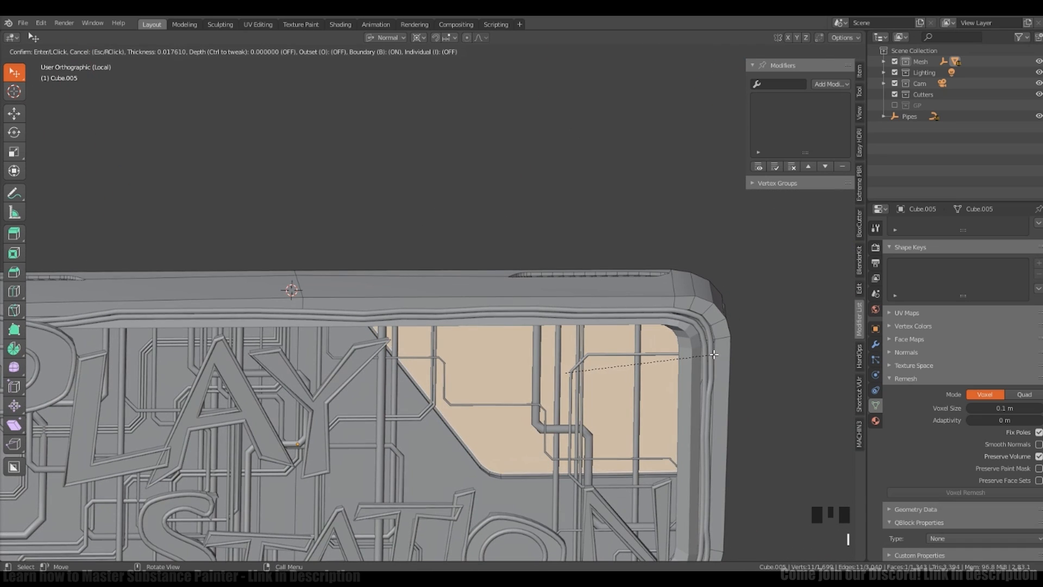
key(s)
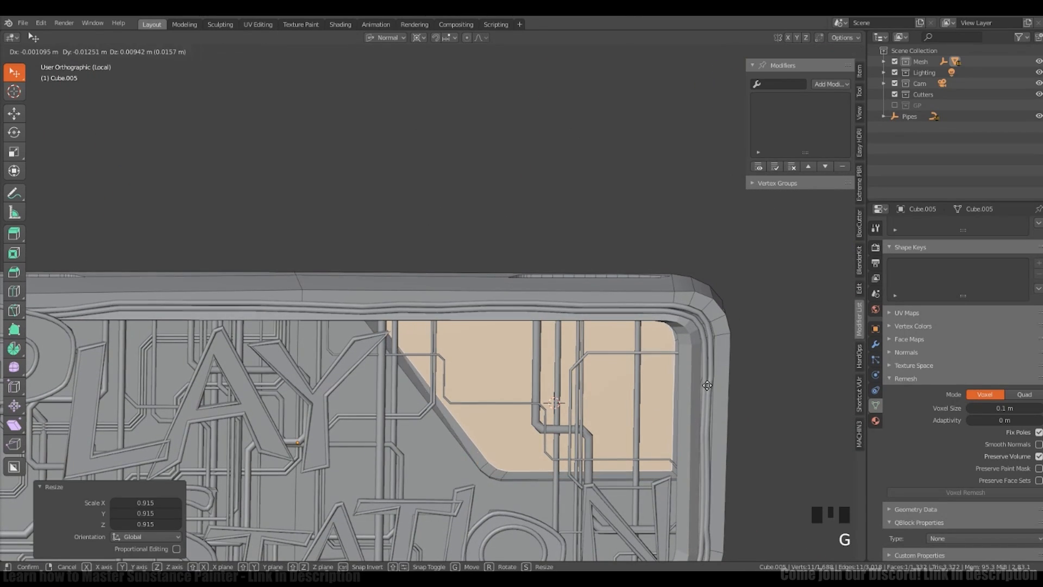
click(704, 383)
middle_drag(704, 383, 717, 414)
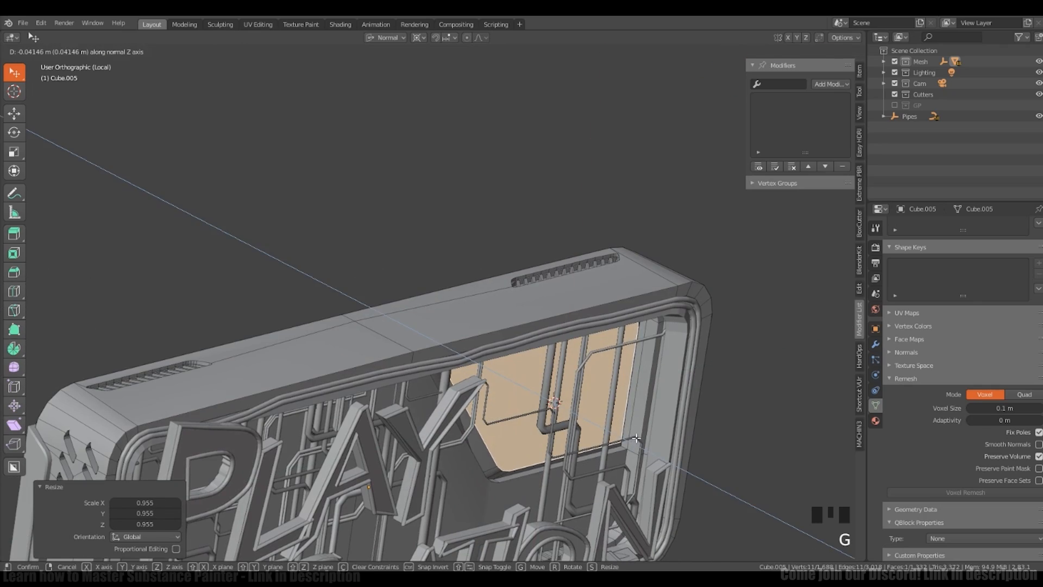
click(636, 438)
middle_drag(635, 437, 658, 401)
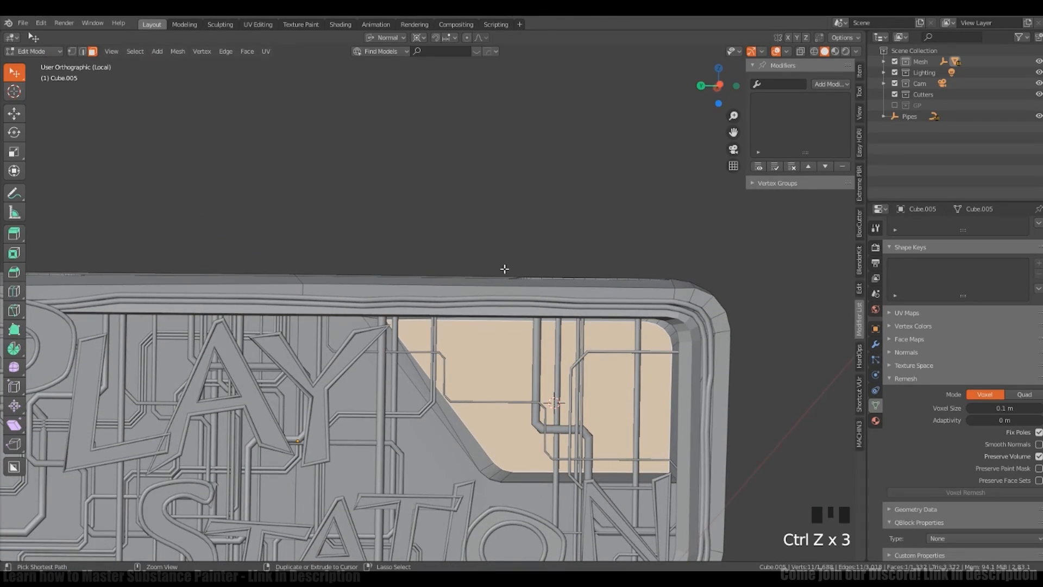
Step: Duplicate the recessed face, move the copy forward along its normal and scale it down
middle_drag(504, 269, 641, 402)
key(shift+d)
right_click(634, 389)
key(g)
key(z)
click(608, 412)
key(s)
click(688, 407)
Step: Extrude the copied face into a thin plate in front of the recess
key(e)
click(657, 433)
key(Tab)
key(Tab)
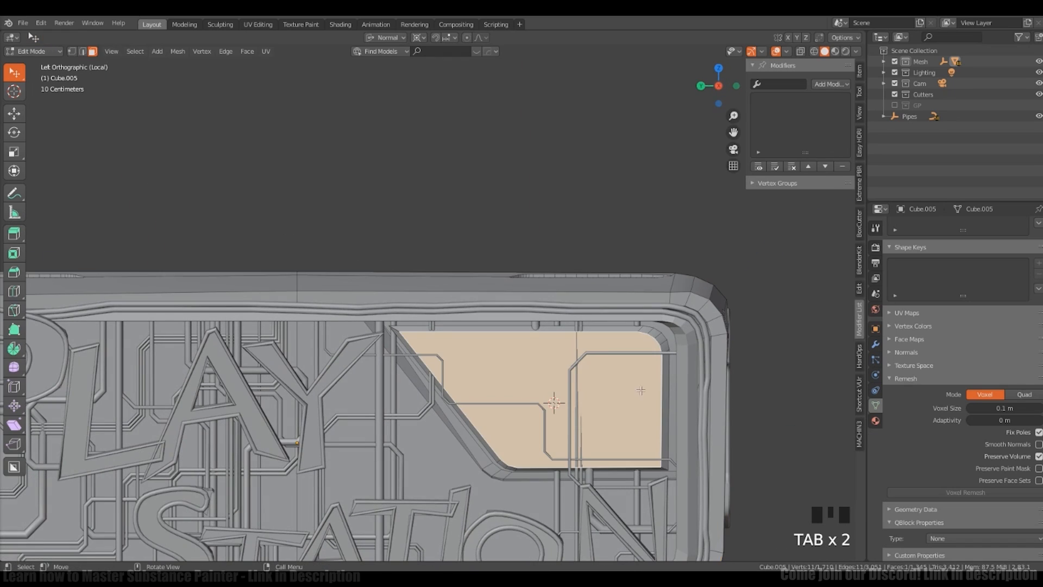
key(s)
key(Tab)
click(607, 335)
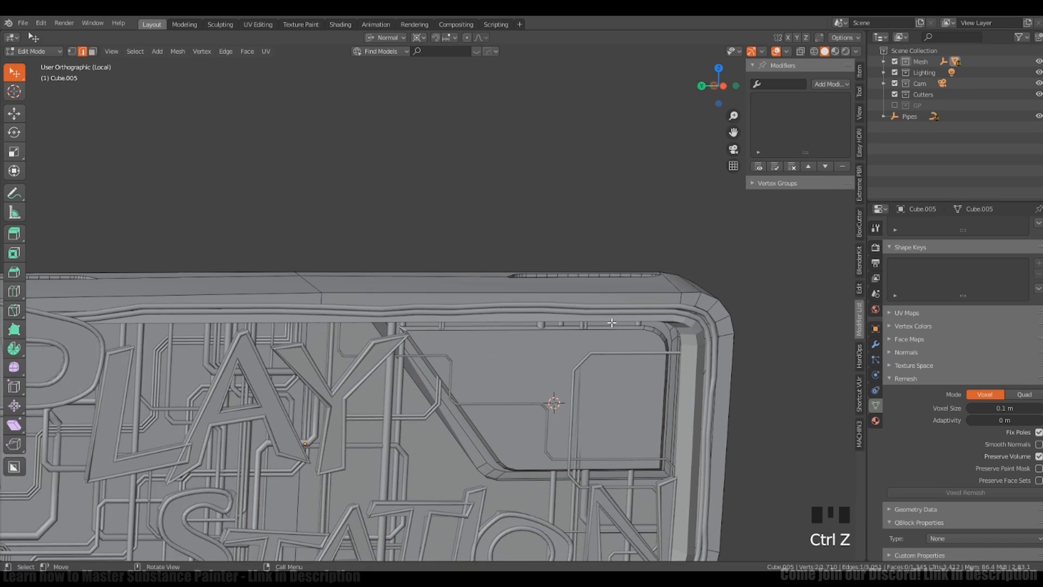
Step: Separate the linked plate geometry into its own object and centre its origin on the plate
key(Tab)
key(Tab)
key(3)
key(l)
middle_drag(612, 322, 614, 340)
key(p)
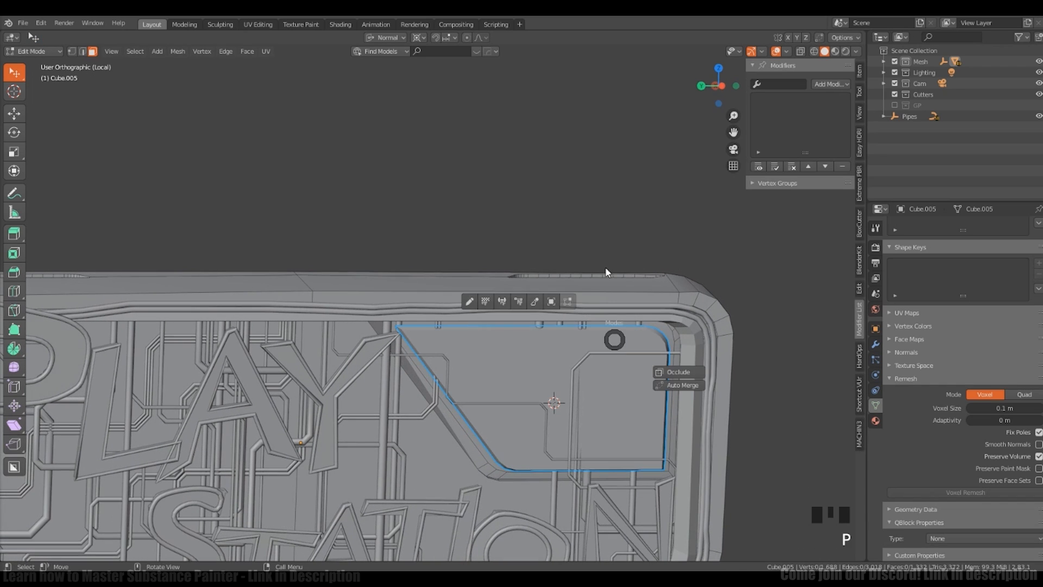
click(608, 342)
key(ctrl+a)
click(603, 342)
key(shift+s)
click(631, 430)
shift+middle_drag(593, 387, 596, 389)
Step: Try to bevel the sharp upper-left corner edge of the separated plate
key(Tab)
click(600, 445)
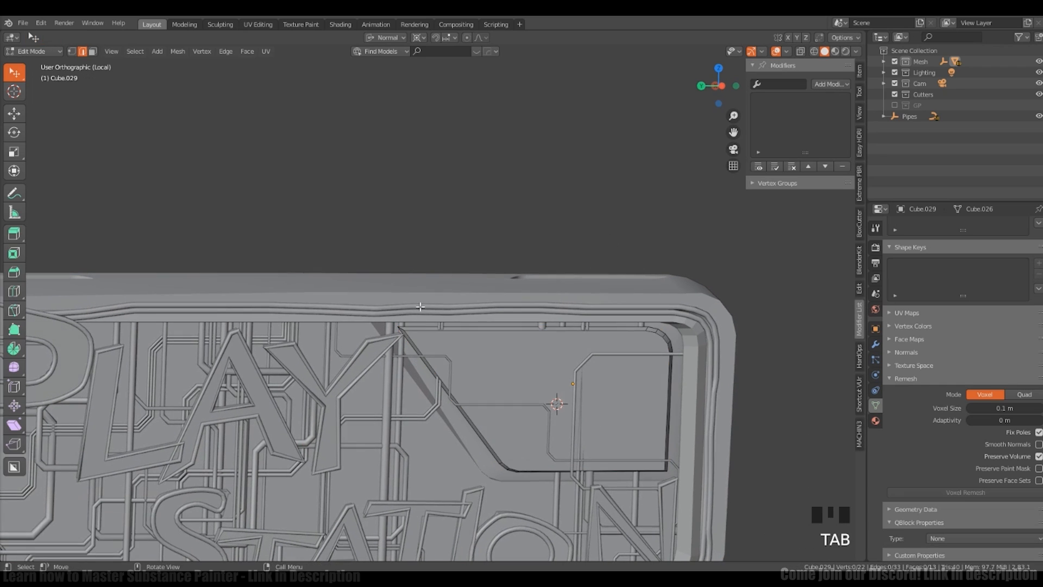
mouse_move(561, 297)
middle_down()
mouse_move(562, 317)
mouse_move(561, 307)
middle_up()
click(407, 336)
key(ctrl+b)
click(634, 317)
ctrl+middle_drag(447, 326, 555, 330)
right_click(667, 302)
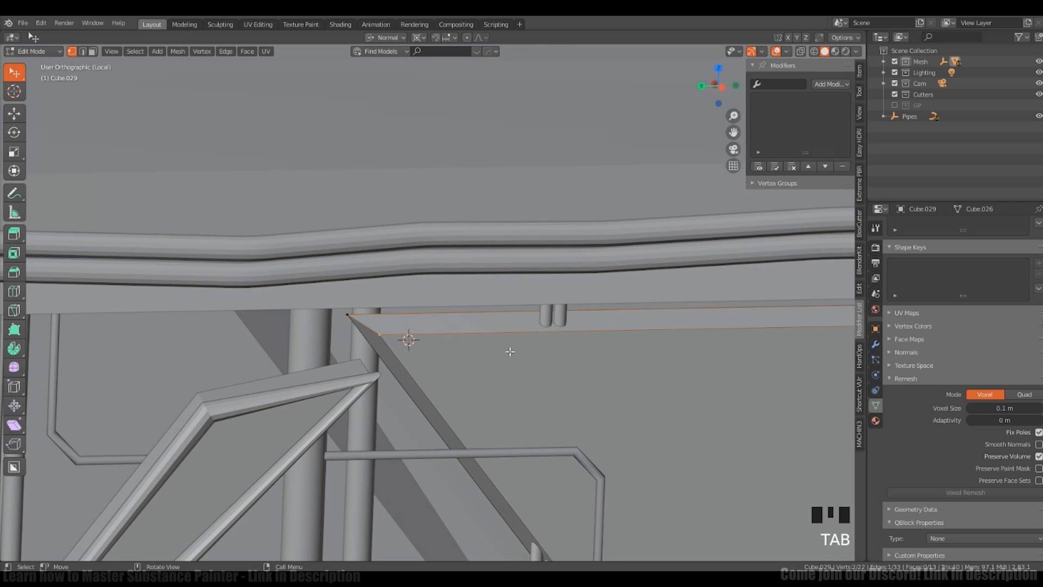
key(3)
key(ctrl+b)
click(677, 263)
ctrl+middle_drag(677, 263, 549, 266)
shift+middle_drag(549, 267, 478, 302)
Step: Undo the earlier bevels and round the plate's upper-left corner about 0.142 m wide with 8 segments
drag(87, 429, 108, 429)
key(ctrl+z)
key(ctrl+z)
key(ctrl+z)
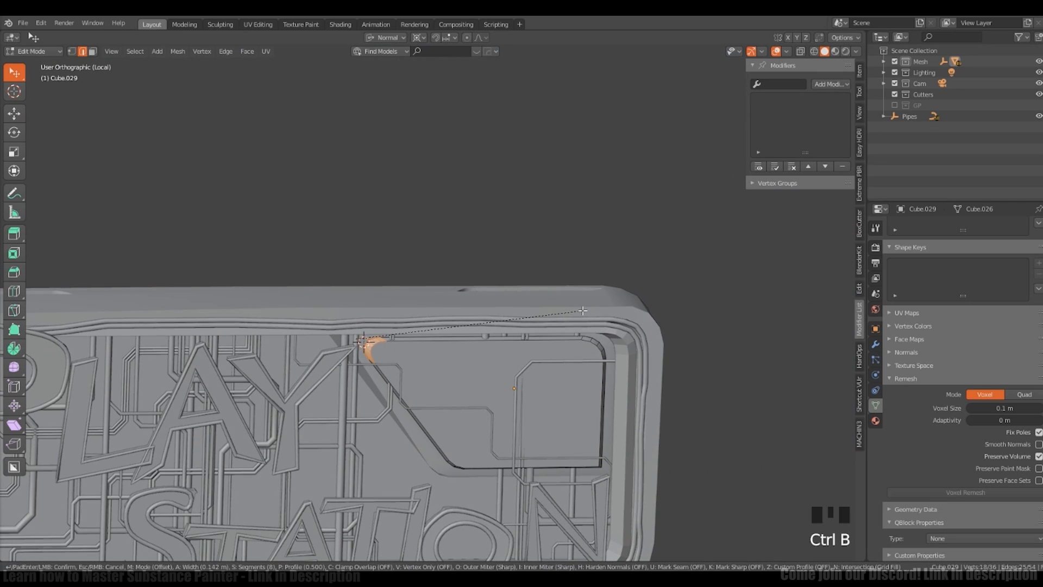
click(582, 310)
key(Tab)
Step: Scale the whole plate slightly and move it about 0.084 m along its X axis
key(5)
key(shift+Right)
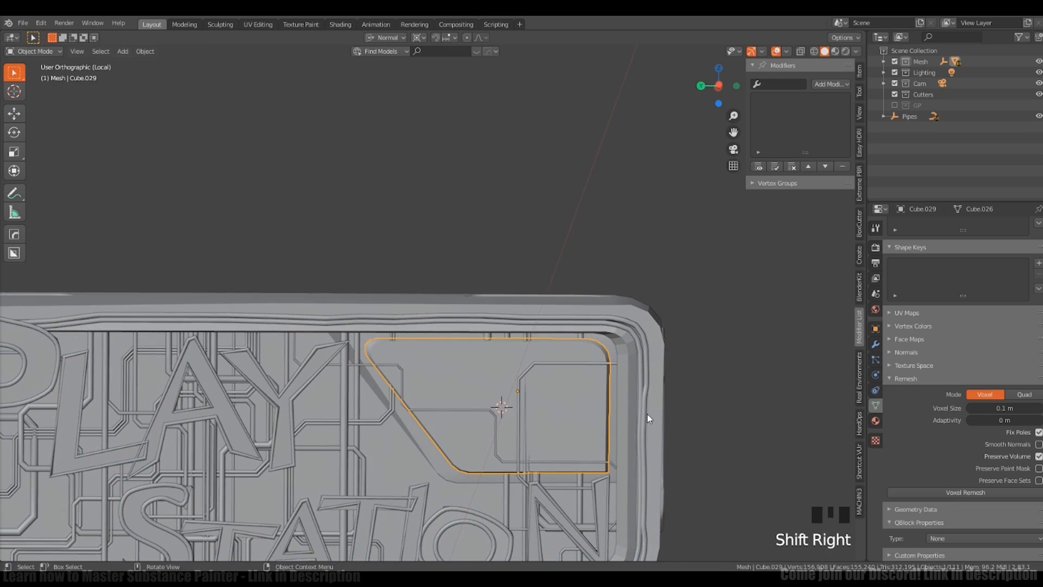
key(s)
click(652, 415)
key(g)
right_click(633, 375)
key(a)
key(a)
key(a)
middle_drag(631, 370, 516, 400)
key(g)
key(x)
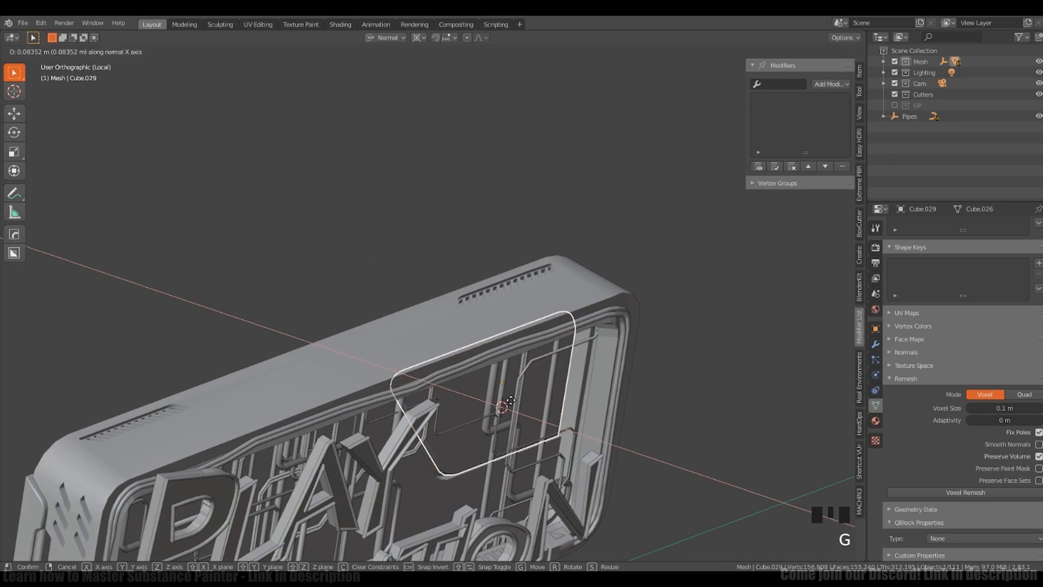
click(507, 402)
middle_drag(488, 450, 462, 434)
click(461, 435)
scroll(467, 434, up, 4)
shift+middle_drag(473, 451, 524, 437)
scroll(480, 419, up, 1)
key(Tab)
key(a)
key(a)
key(a)
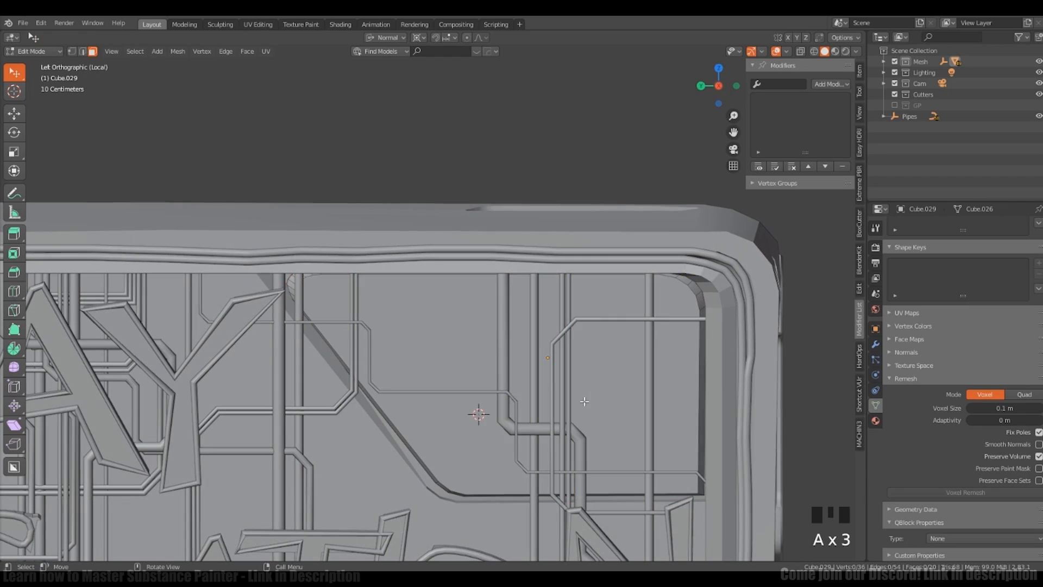
middle_drag(584, 403, 619, 363)
Step: Isolate the plate in local view and open its mesh for editing
key(Tab)
click(493, 454)
click(487, 454)
key(slash)
key(slash)
key(Tab)
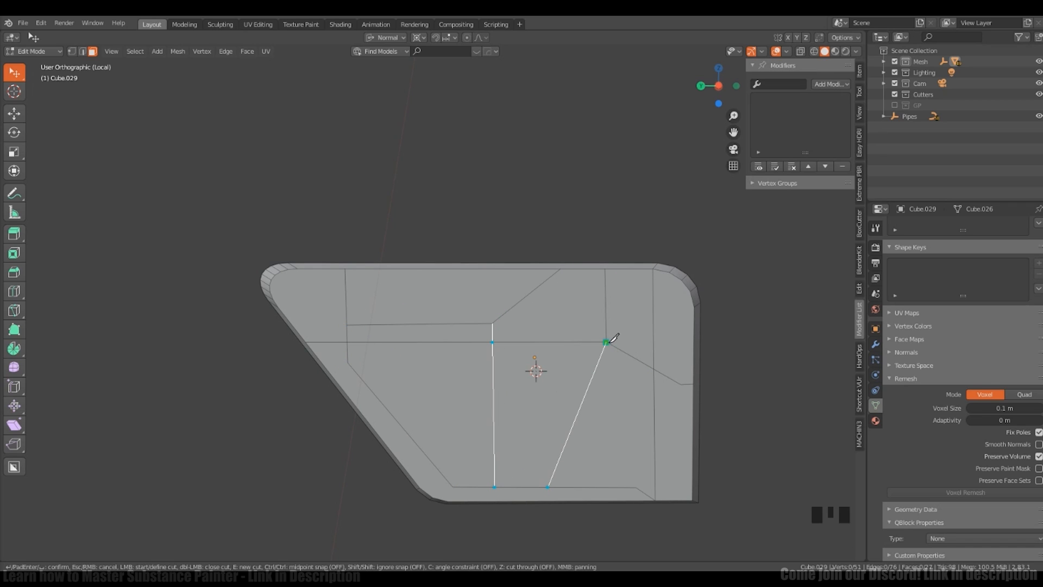
Step: Knife-cut panel outlines into the plate's front face, including a narrow vertical strip near its right edge
key(a)
click(502, 319)
key(k)
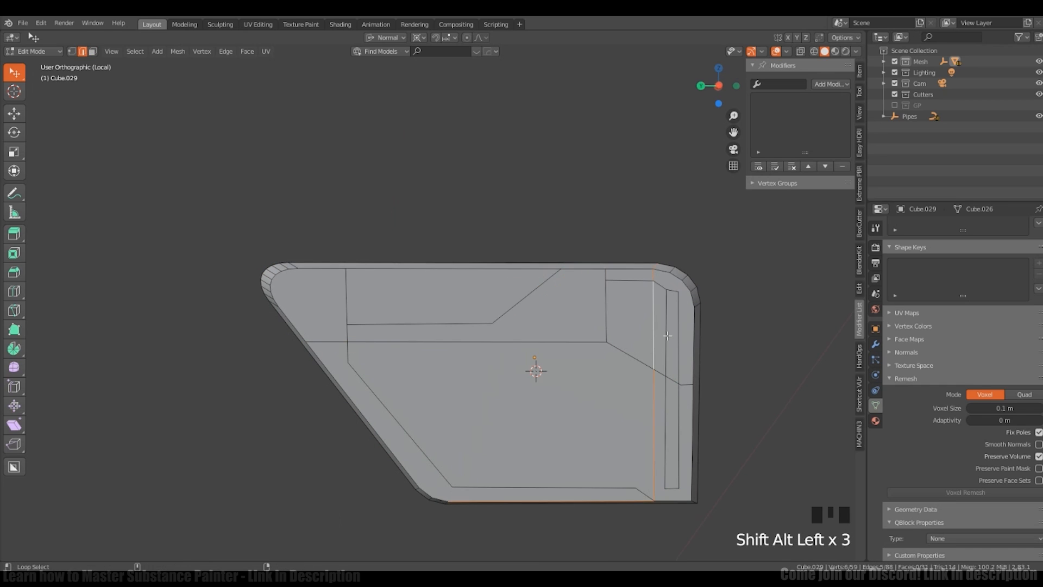
mouse_move(655, 287)
ctrl+right_down()
mouse_move(626, 492)
mouse_move(480, 492)
ctrl+right_up()
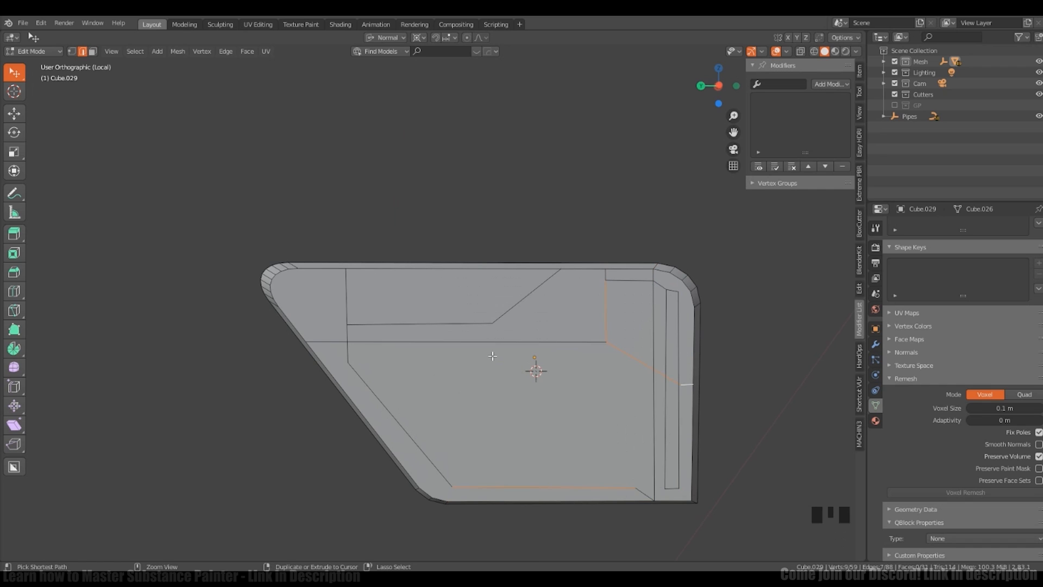
middle_drag(493, 356, 565, 380)
key(3)
click(596, 419)
key(e)
key(Escape)
middle_drag(599, 422, 461, 343)
key(ctrl+z)
key(ctrl+z)
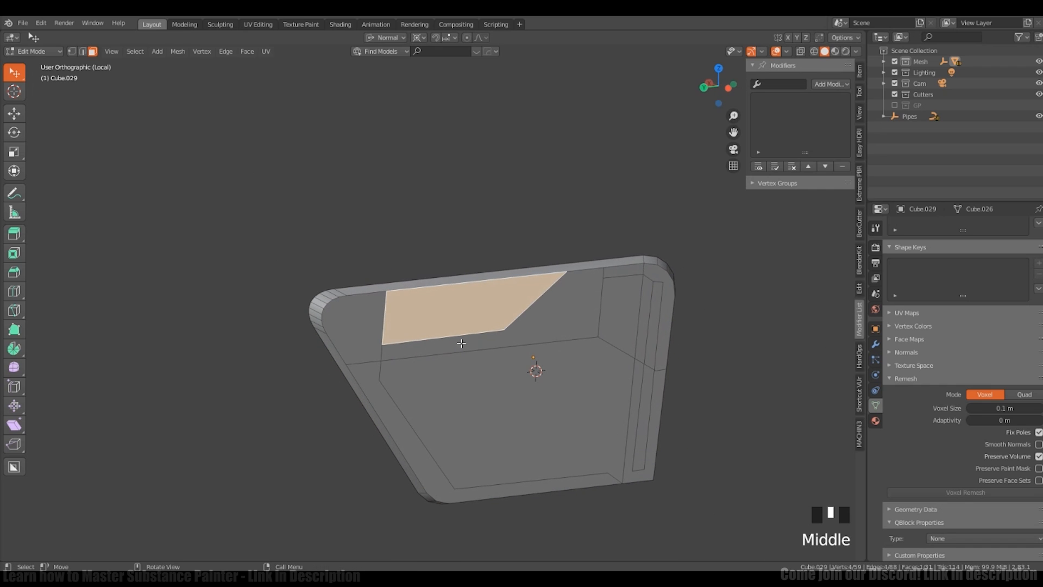
click(538, 347)
key(ctrl+z)
Step: Select the left, diagonal border and upper trapezoid sections of the plate's front and extrude them
click(359, 326)
shift+click(405, 427)
shift+click(462, 315)
key(e)
click(540, 351)
middle_drag(540, 351, 667, 337)
key(e)
click(668, 337)
Step: Select the border and strip faces around the front's upper-right corner and extrude them, undoing the extra selections of the lower strip
click(681, 318)
shift+click(641, 276)
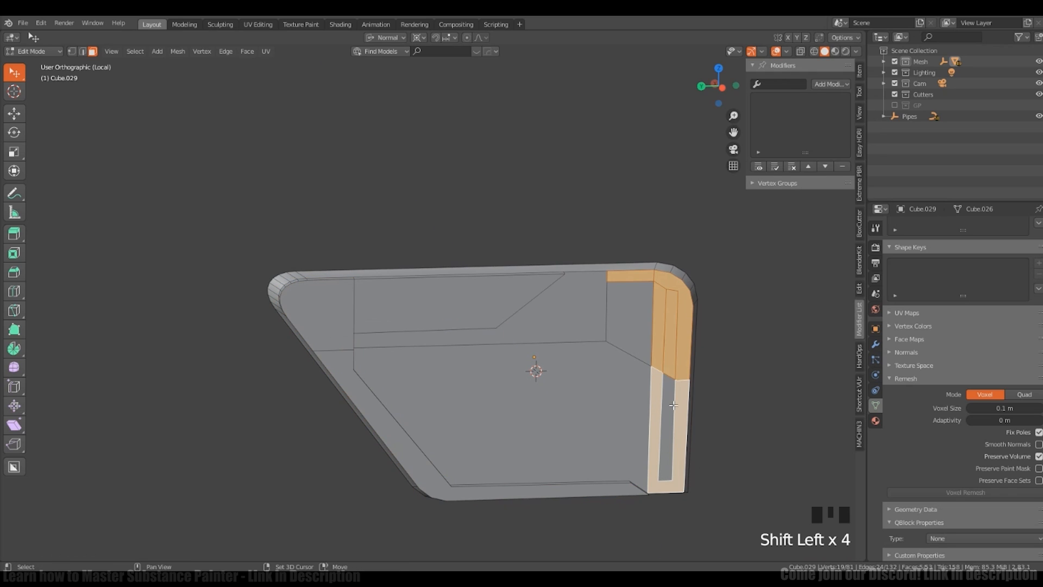
key(ctrl+z)
key(ctrl+z)
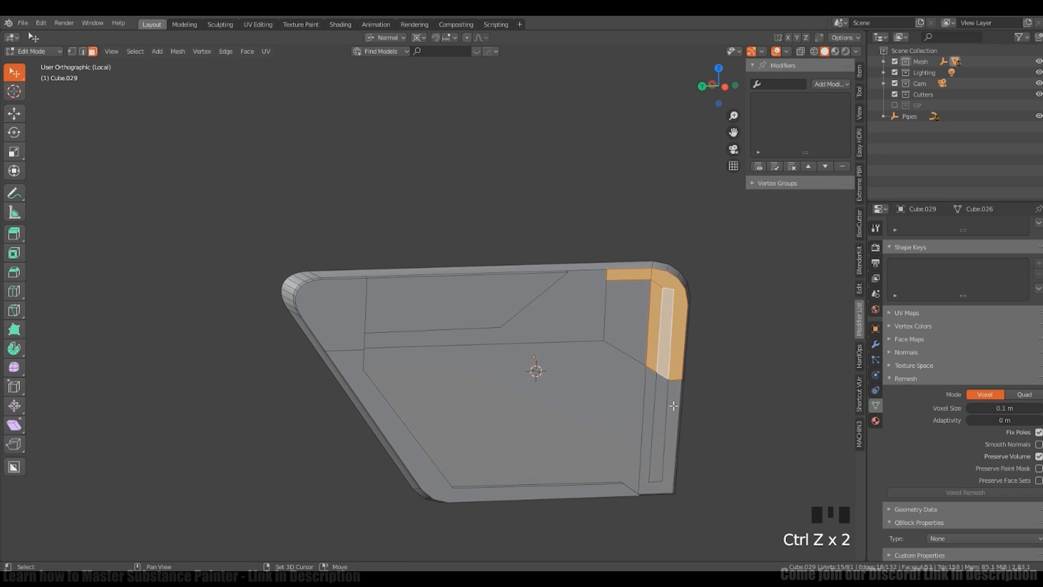
Step: Bevel the dividing edges between the front's upper and lower panels by 0.0163 m and extrude the resulting strips inward
middle_drag(674, 406, 722, 240)
click(638, 376)
key(ctrl+b)
click(701, 315)
click(701, 315)
key(e)
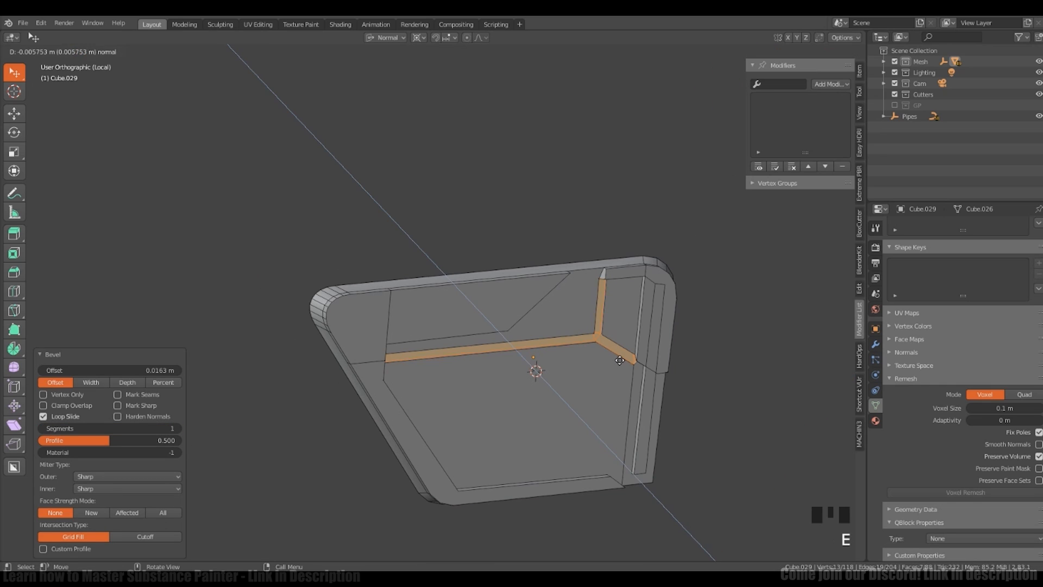
key(a)
key(a)
key(a)
Step: Knife-cut two small rectangles across the horizontal seam and one taller rectangle at the plate's lower edge
middle_drag(535, 365, 561, 332)
scroll(561, 332, up, 1)
shift+middle_drag(437, 327, 504, 324)
key(k)
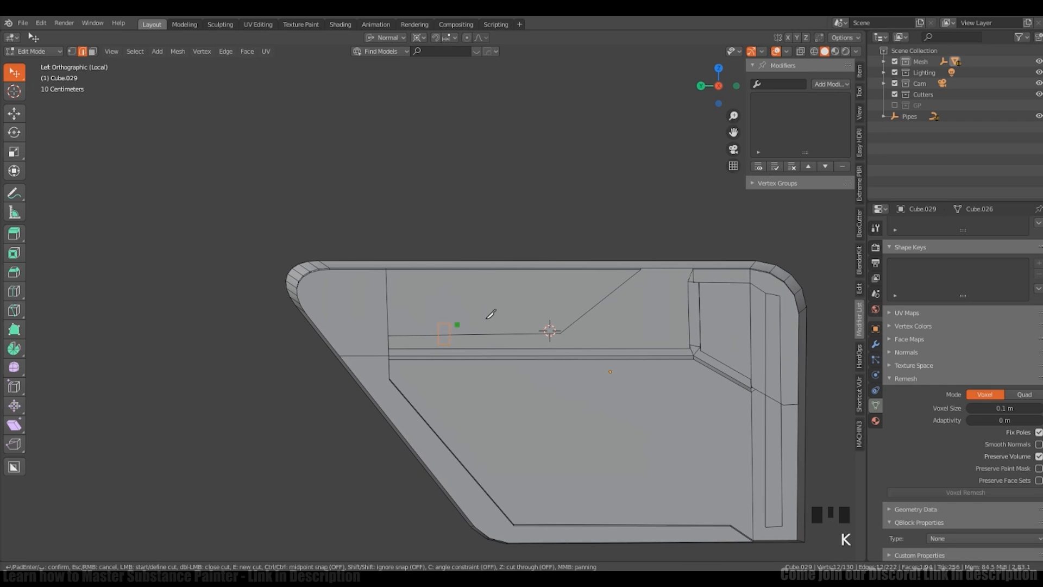
key(Return)
key(k)
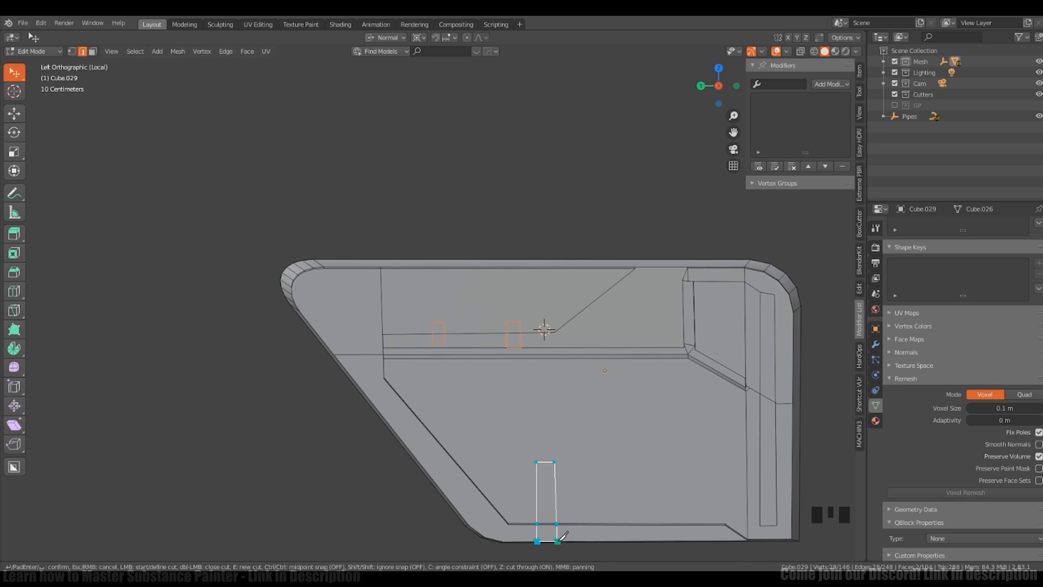
click(552, 491)
middle_drag(552, 491, 517, 332)
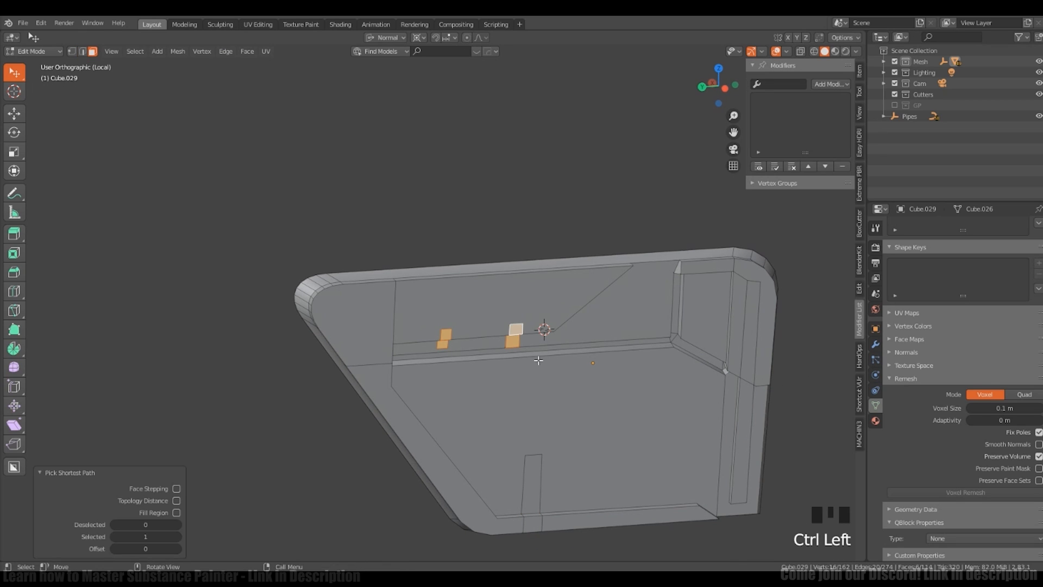
Step: Select the faces inside the two small seam rectangles and the tall lower rectangle and extrude them
shift+click(531, 484)
ctrl+click(532, 521)
middle_drag(560, 508, 596, 474)
key(Tab)
Step: Sharpen the plate with Hard Ops, clear its sharp marks and add a Bevel modifier
middle_drag(602, 396, 637, 364)
key(alt+q)
key(alt+q)
key(ctrl+z)
key(alt+q)
click(618, 351)
key(alt+q)
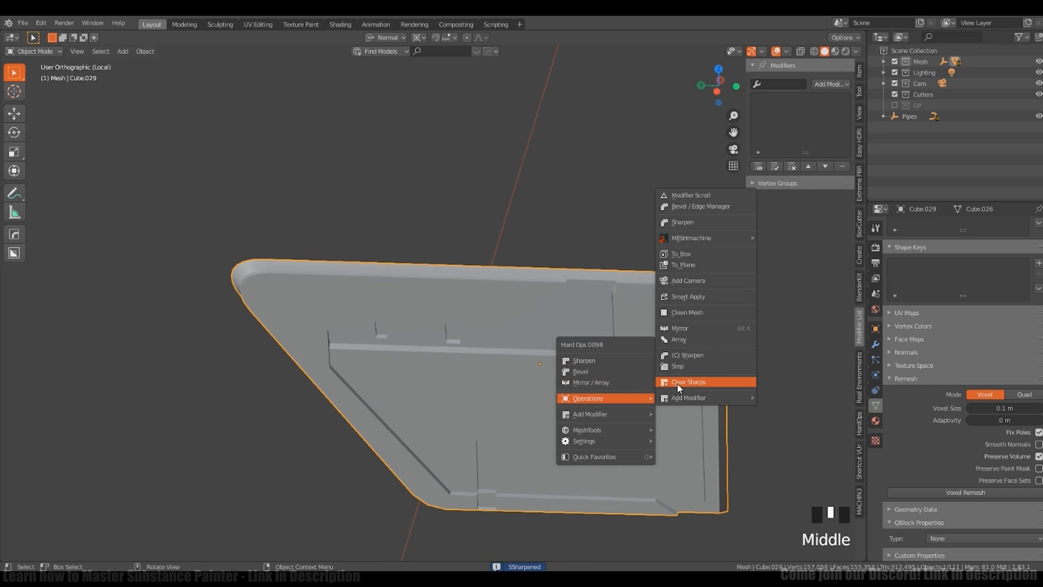
click(613, 372)
click(644, 377)
shift+middle_drag(637, 391, 631, 373)
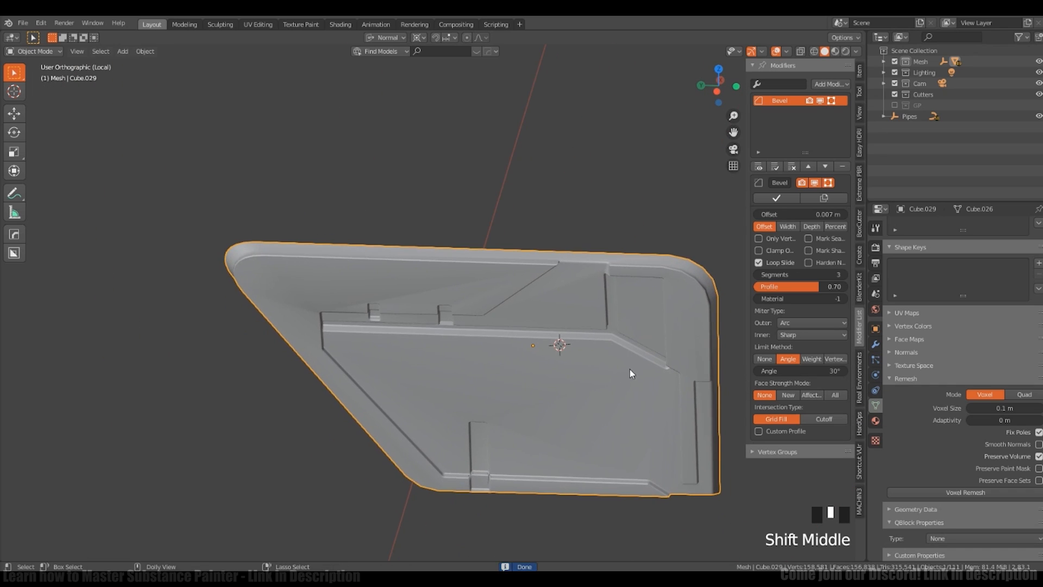
Step: Set the plate's bevel to 1 segment with an offset of about 0.01 m and maximize the viewport
click(712, 442)
middle_drag(714, 441, 656, 340)
scroll(630, 331, down, 7)
shift+middle_drag(601, 315, 581, 367)
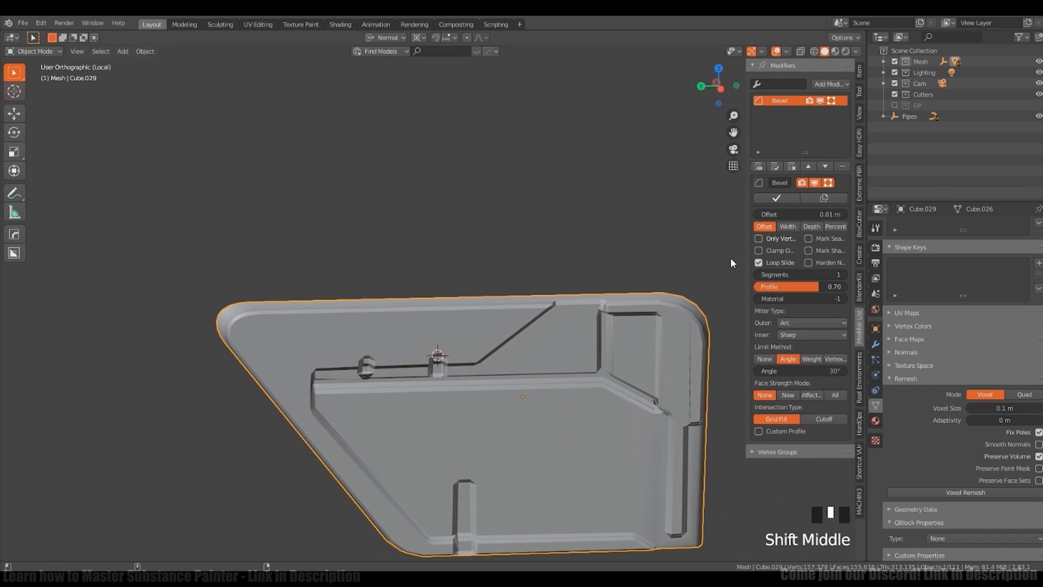
key(ctrl+space)
shift+middle_drag(730, 256, 674, 172)
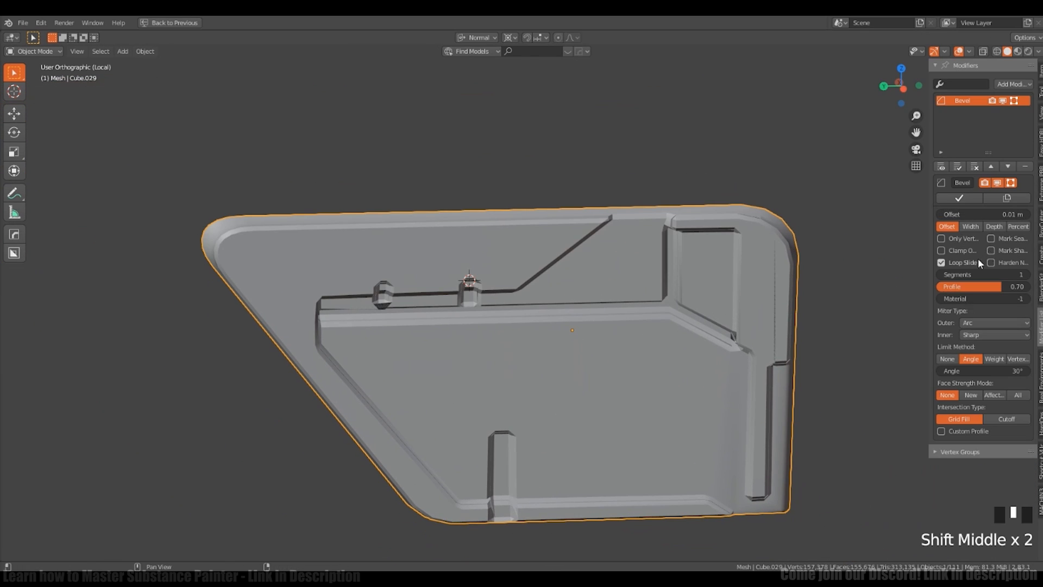
shift+drag(982, 214, 980, 215)
Step: Leave local view, select the frame around the PLAY STATION lettering and isolate it in local view
ctrl+middle_drag(706, 326, 519, 367)
key(slash)
click(555, 320)
ctrl+middle_drag(554, 321, 544, 248)
key(Tab)
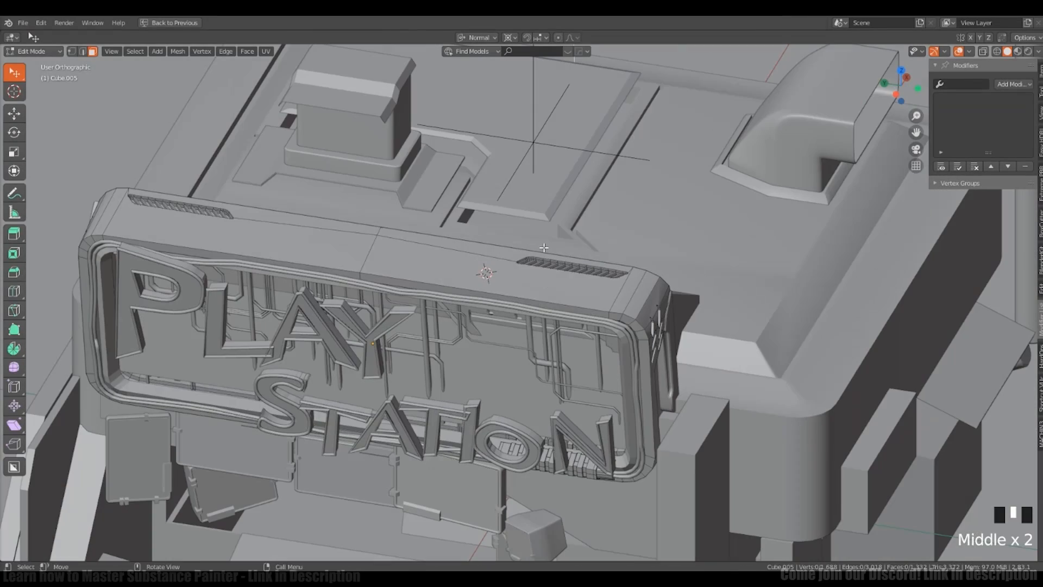
right_click(607, 292)
middle_drag(606, 292, 632, 309)
key(Tab)
key(slash)
shift+right_click(564, 293)
ctrl+middle_drag(552, 295, 777, 311)
Step: Knife-cut through the frame's outer rim lengthwise, across its top and both ends
key(Tab)
key(ctrl+r)
right_click(705, 318)
shift+middle_drag(776, 311, 787, 310)
scroll(521, 283, down, 2)
shift+middle_drag(521, 283, 634, 285)
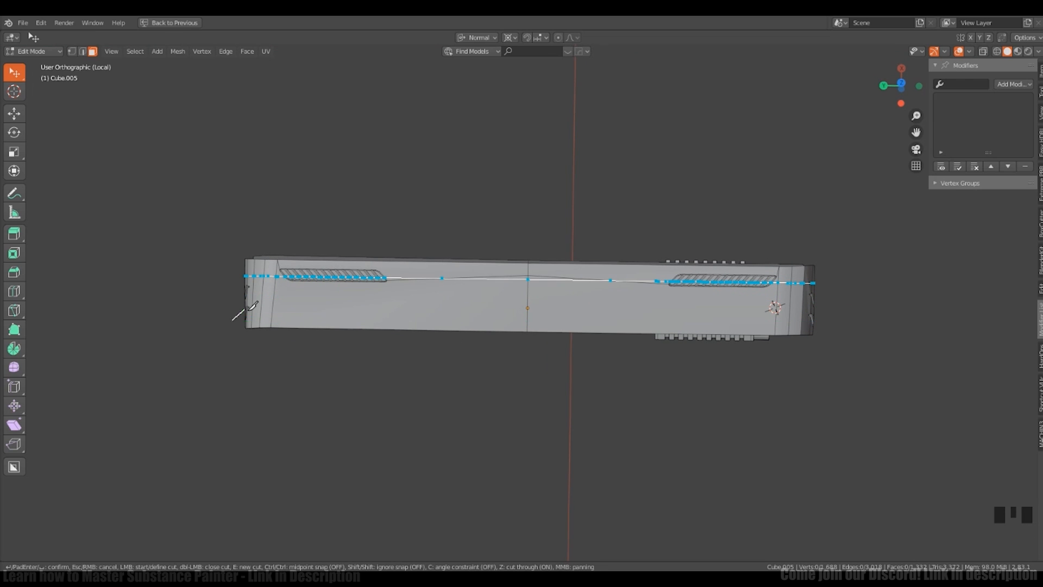
middle_drag(864, 310, 652, 239)
Step: Select the two lengthwise cut loops around the frame's rim and the band of faces between them
key(Tab)
click(653, 302)
alt+shift+click(803, 365)
alt+shift+click(815, 361)
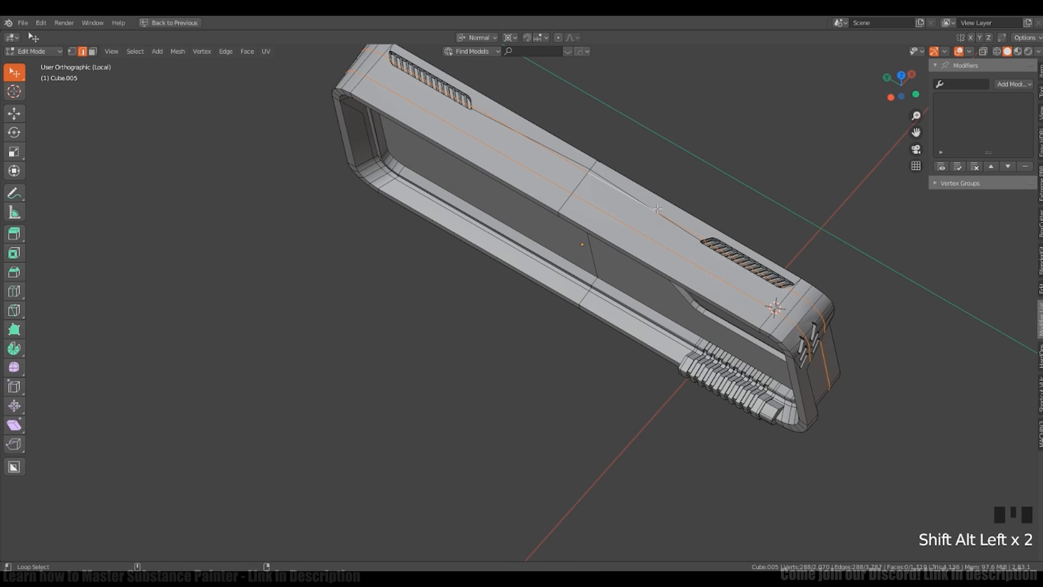
middle_drag(760, 326, 665, 283)
key(2)
middle_drag(588, 285, 769, 275)
shift+middle_drag(801, 383, 804, 370)
Step: Set the pivot point to Median Point and scale the selected rim band
key(period)
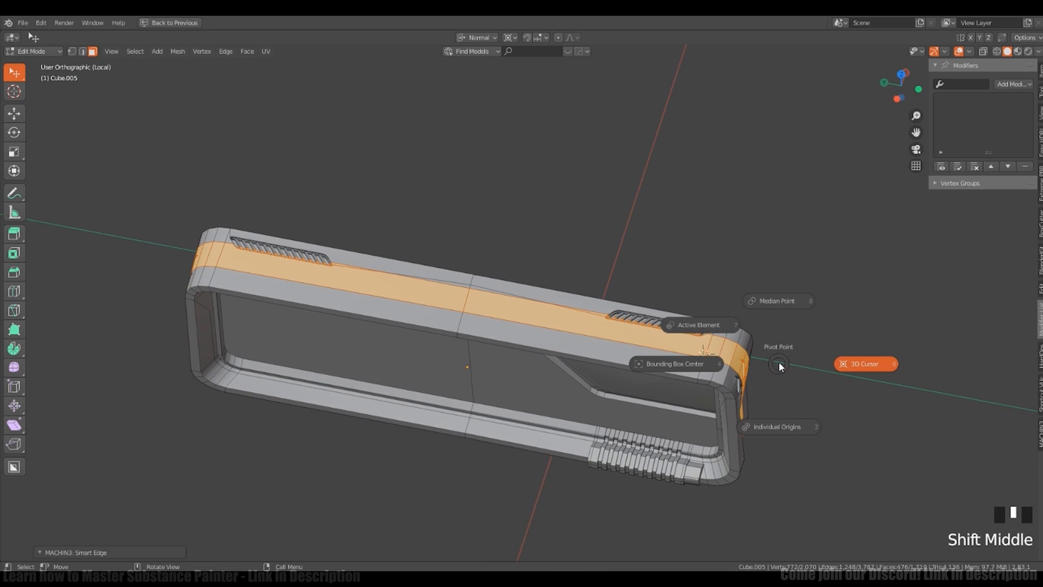
click(780, 302)
key(s)
middle_drag(780, 304, 755, 326)
click(809, 365)
Step: Scale the rim band to 1.069 along its normal Z axis and rotate it slightly in front view
ctrl+middle_drag(755, 326, 755, 366)
middle_drag(755, 366, 807, 358)
key(s)
click(799, 396)
key(s)
right_click(828, 377)
alt+middle_drag(806, 358, 799, 350)
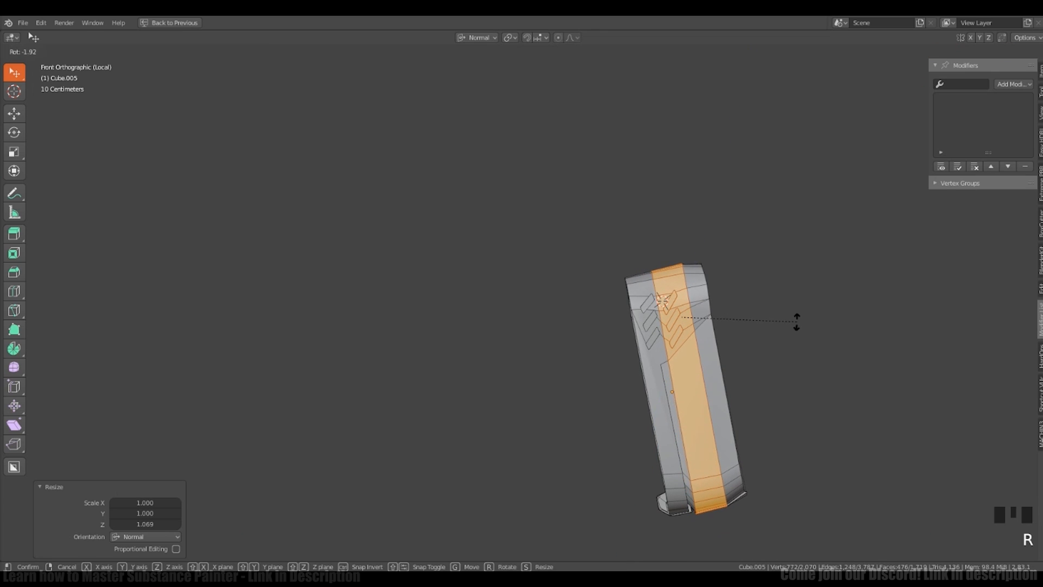
click(793, 318)
middle_drag(793, 319, 744, 307)
Step: Dissolve the stray vertex at the middle of the frame's top and join the cut-line vertex to the back-edge vertex
key(Tab)
middle_drag(744, 307, 723, 342)
shift+middle_drag(723, 342, 726, 419)
key(Tab)
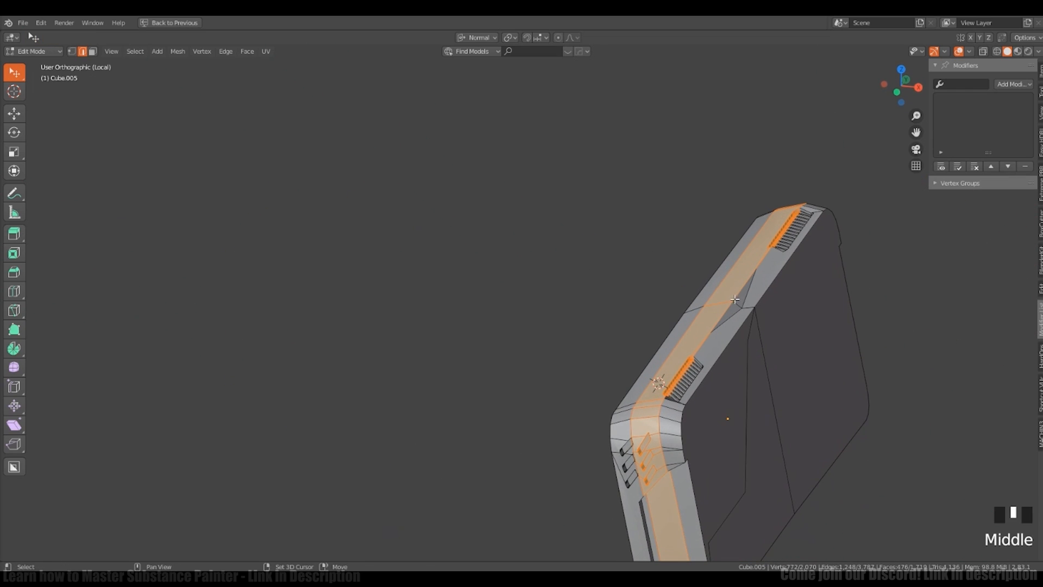
scroll(740, 304, up, 10)
key(Tab)
click(750, 342)
shift+click(708, 311)
key(ctrl+x)
middle_drag(776, 328, 744, 305)
click(807, 331)
shift+click(711, 308)
key(j)
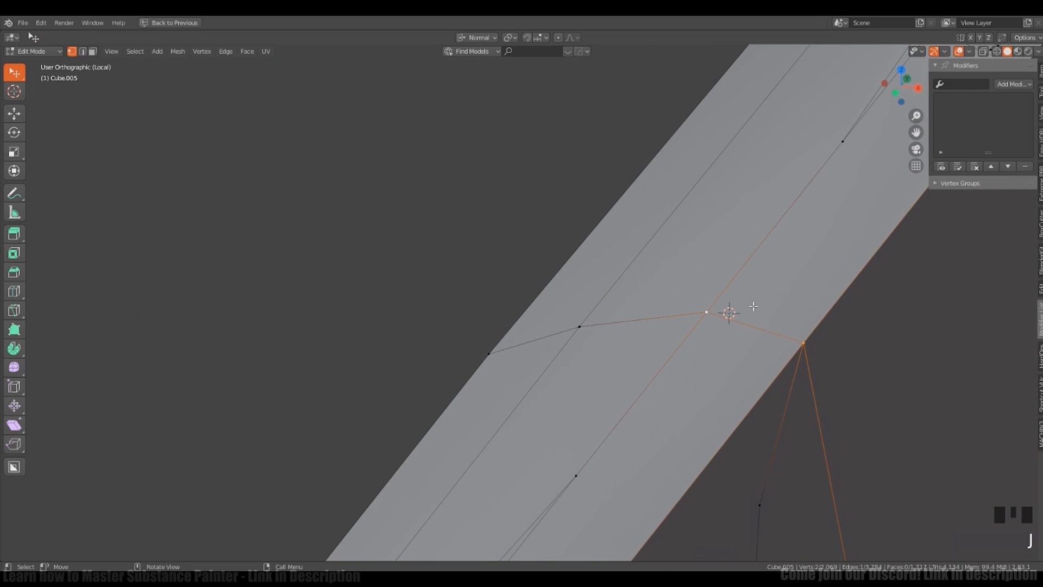
Step: Select the lengthwise edge loops along the frame's top and ends and mark them sharp
key(3)
click(760, 342)
key(Tab)
key(Tab)
key(2)
click(771, 328)
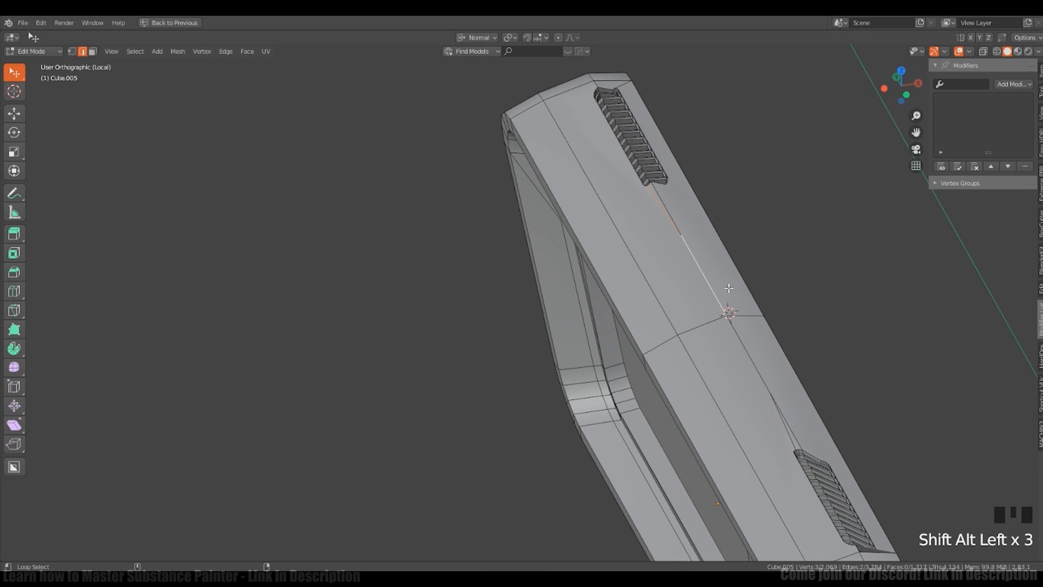
alt+shift+click(788, 426)
shift+middle_drag(785, 350, 749, 215)
scroll(749, 215, down, 1)
alt+shift+click(791, 416)
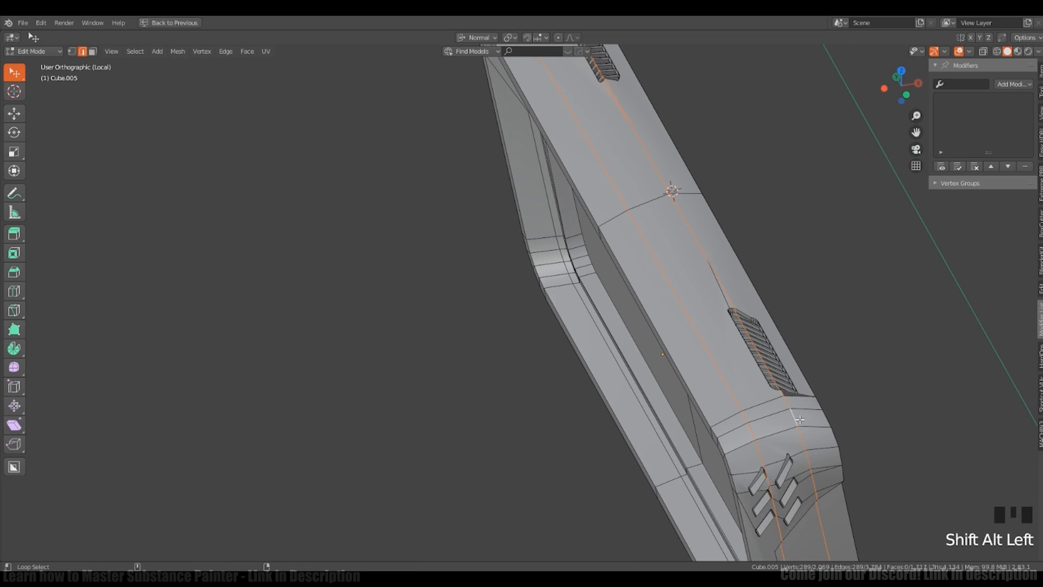
middle_drag(756, 328, 814, 320)
shift+middle_drag(822, 298, 766, 320)
key(Tab)
middle_drag(773, 228, 654, 361)
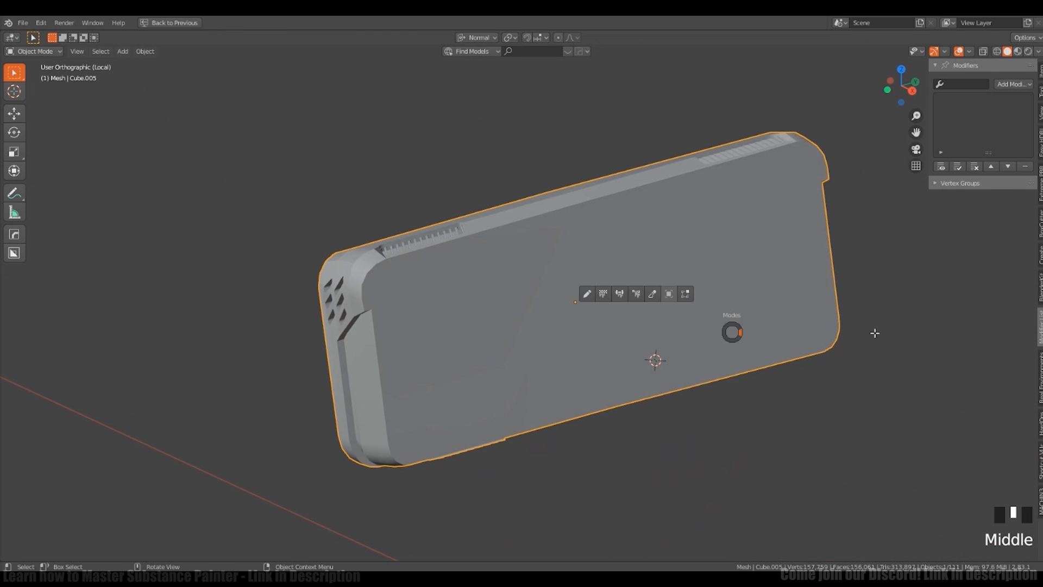
Step: Select the frame's three back faces, extrude them and scale them to 0.981
key(Tab)
key(3)
shift+click(500, 330)
shift+click(500, 330)
middle_drag(812, 304, 843, 320)
key(e)
click(814, 323)
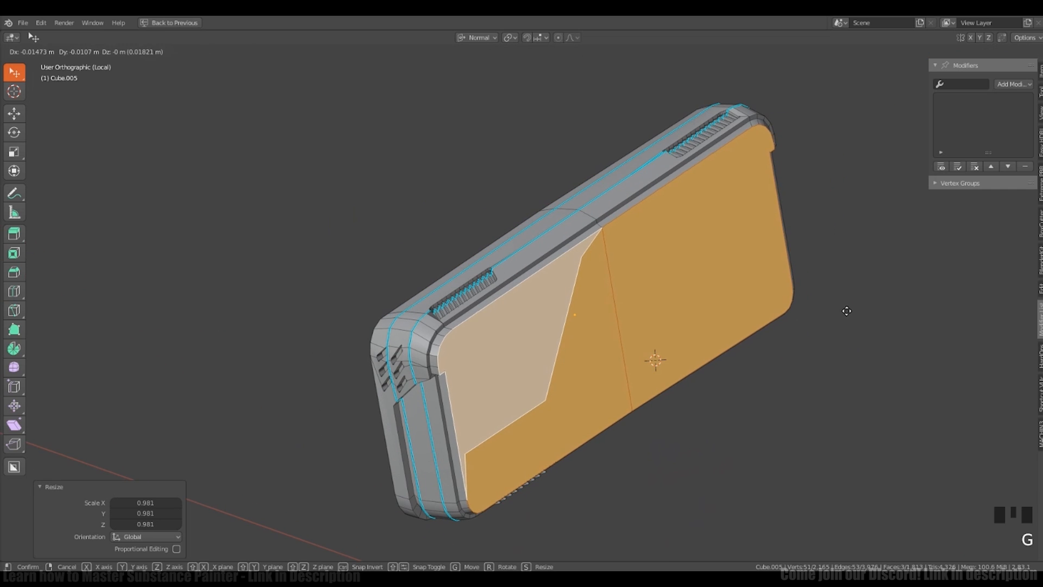
Step: Inset the three back faces individually by 0.02154 m and offset them 0.0437 m with Shrink/Fatten
key(Tab)
middle_drag(844, 271, 861, 301)
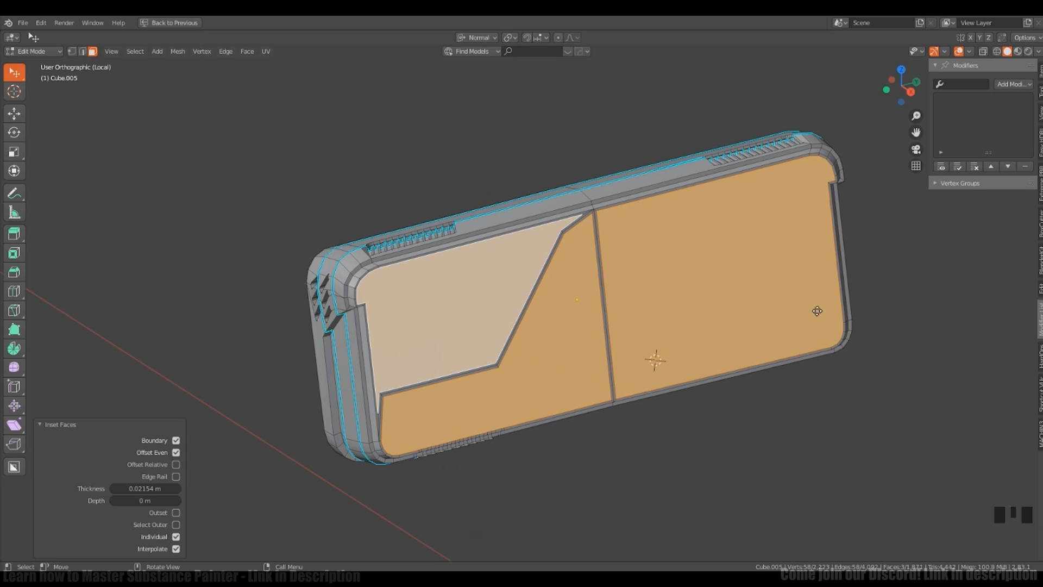
click(812, 306)
key(comma)
key(s)
middle_drag(813, 363, 817, 318)
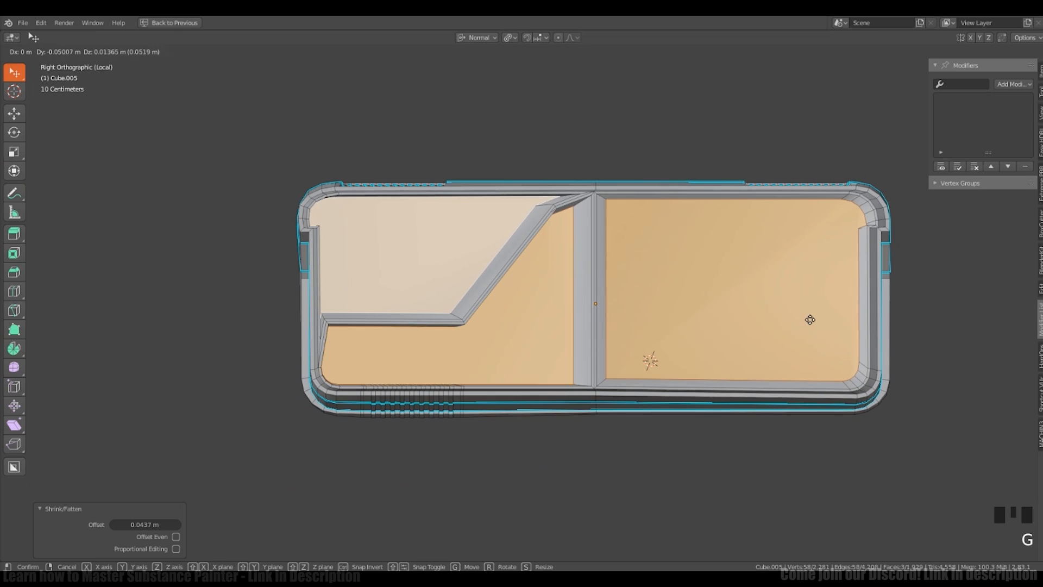
click(810, 320)
click(813, 323)
Step: Move the back's lower angled face about 0.032 m along Y and 0.005 m along Z
click(549, 347)
key(g)
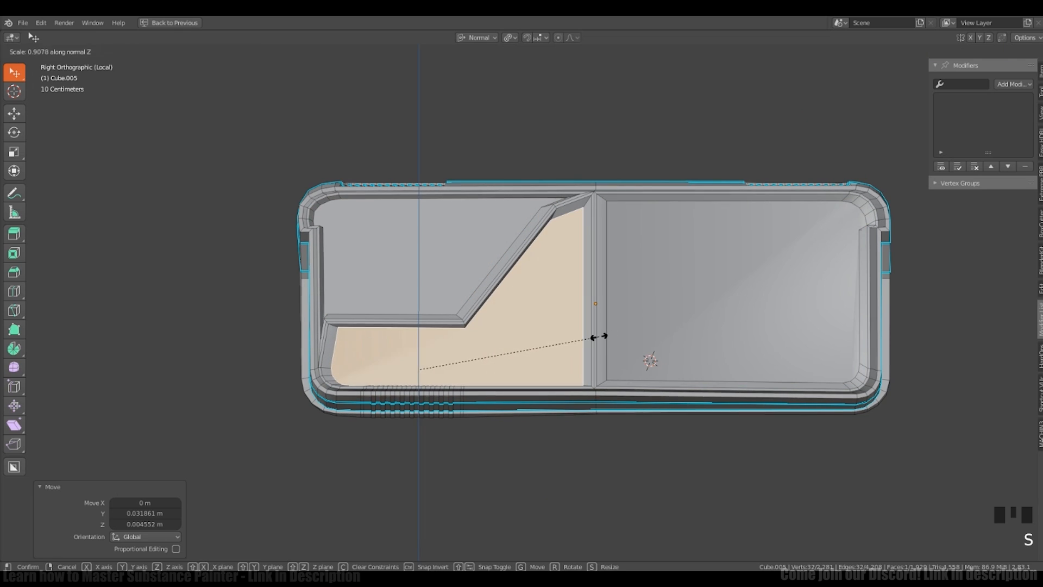
right_click(590, 335)
mouse_move(590, 334)
middle_down()
mouse_move(663, 340)
mouse_move(592, 326)
middle_up()
Step: Select the back's upper angled panel face and reposition it within its frame
click(492, 256)
middle_drag(571, 282, 686, 304)
mouse_move(686, 304)
shift+middle_down()
mouse_move(679, 311)
mouse_move(668, 297)
shift+middle_up()
scroll(679, 287, up, 2)
key(g)
click(678, 306)
click(696, 375)
middle_drag(695, 375, 693, 304)
key(Tab)
middle_drag(692, 304, 617, 314)
Step: Scale the back's lower angled panel face along its normal Z axis
key(Tab)
click(757, 321)
middle_drag(757, 321, 712, 360)
key(Tab)
key(Tab)
Step: Scale the back's lower angled face by 1.039 along normal Y and move it about -0.005 m along Y and -0.010 m along Z
click(647, 361)
key(g)
click(611, 370)
middle_drag(611, 370, 552, 340)
key(Tab)
scroll(618, 344, down, 3)
key(Tab)
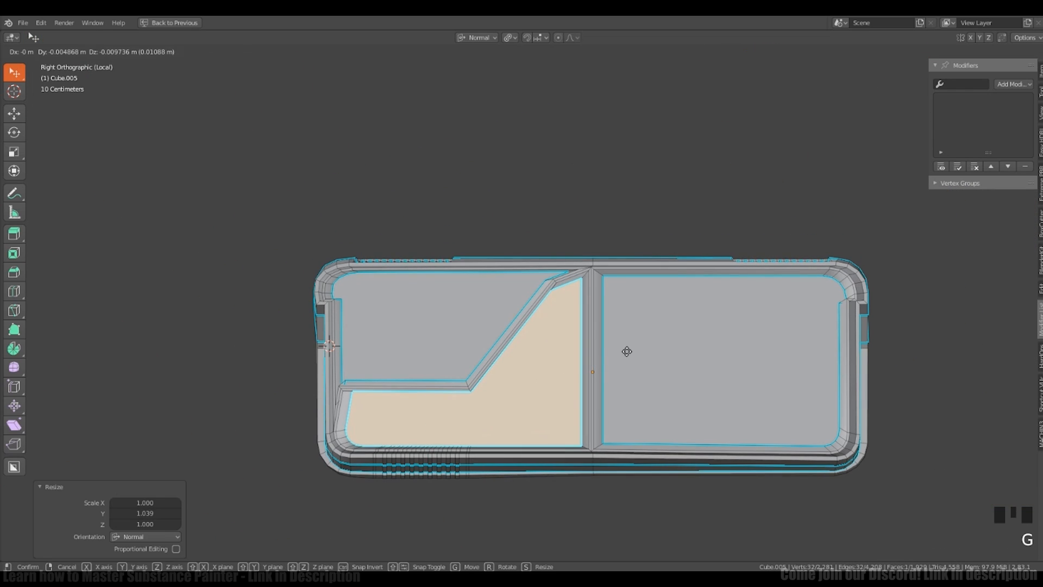
click(627, 352)
Step: Scale the back's lower angled face along its normal X axis to fit inside its frame
key(Tab)
middle_drag(627, 352, 572, 325)
key(Tab)
key(s)
key(x)
click(603, 359)
key(Tab)
shift+right_click(571, 343)
key(Tab)
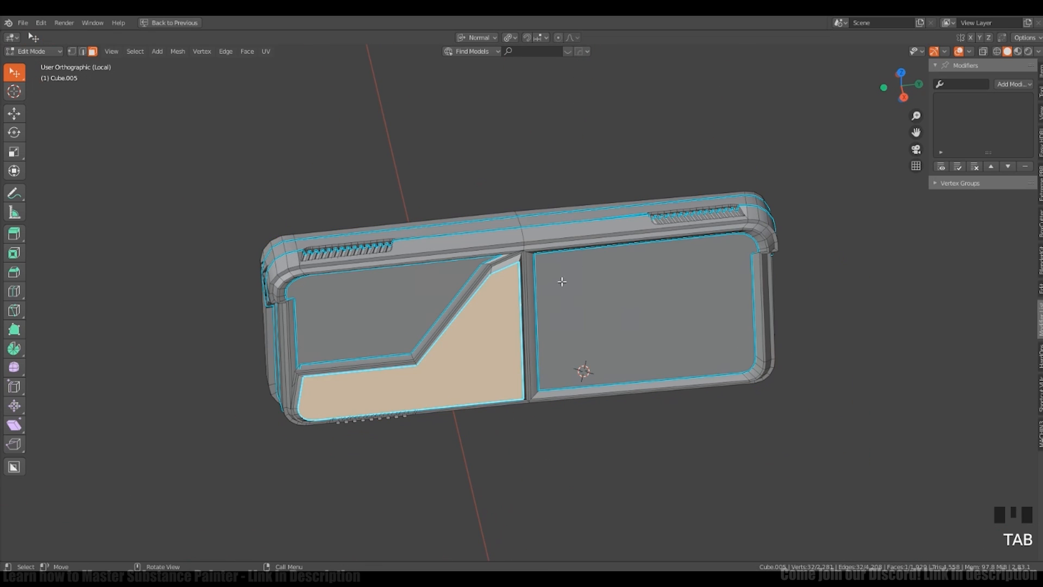
shift+middle_drag(562, 281, 596, 368)
key(2)
click(552, 325)
middle_drag(558, 321, 568, 280)
key(ctrl+z)
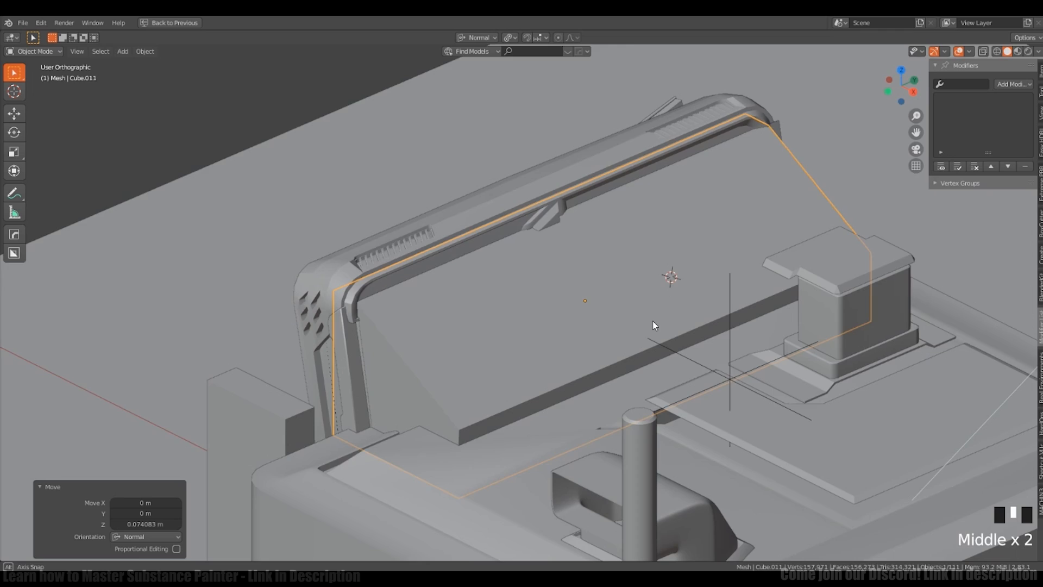
Step: Cut a centred loop across the wedge block behind the frame and bevel it about 1.32 m wide with 4 segments
middle_drag(653, 321, 612, 318)
scroll(802, 256, up, 3)
key(Tab)
key(a)
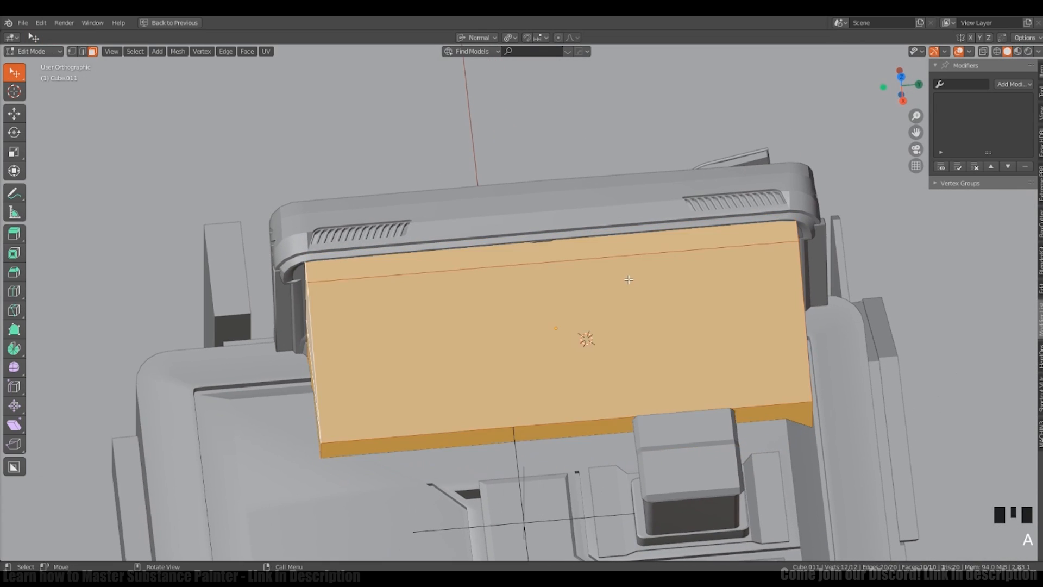
middle_drag(629, 279, 597, 293)
key(ctrl+r)
click(558, 304)
right_click(559, 304)
key(ctrl+b)
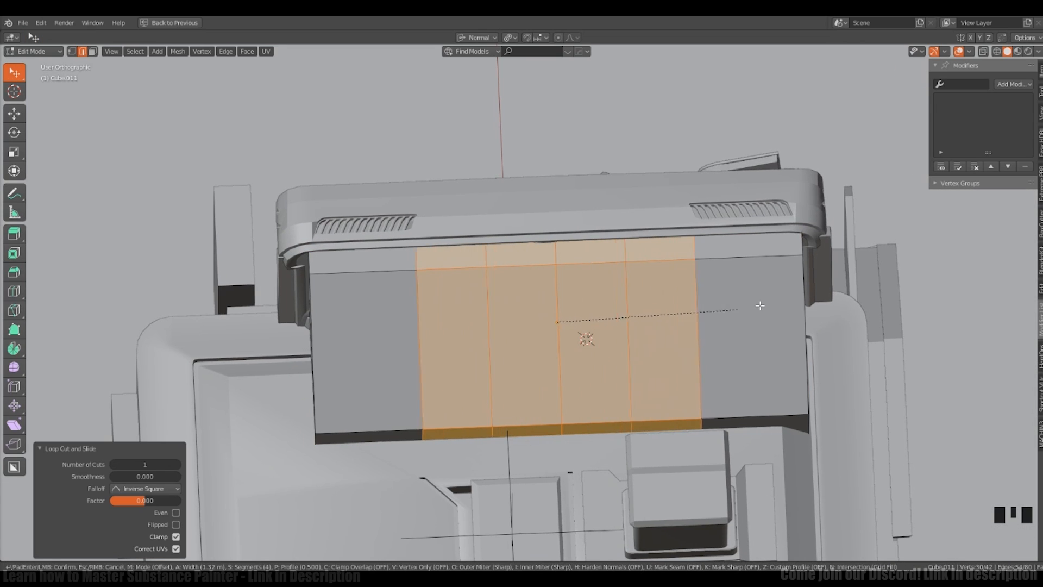
click(764, 303)
Step: Select the edges along the wedge block's two ends and round them with a bevel
middle_drag(764, 304, 685, 288)
key(alt+a)
ctrl+middle_drag(686, 288, 566, 303)
middle_drag(516, 234, 530, 288)
click(413, 370)
ctrl+click(582, 508)
middle_drag(678, 342, 804, 380)
shift+middle_drag(804, 380, 652, 272)
mouse_move(597, 244)
middle_down()
mouse_move(517, 186)
mouse_move(553, 248)
mouse_move(798, 337)
mouse_move(706, 305)
mouse_move(590, 354)
mouse_move(679, 337)
mouse_move(652, 326)
mouse_move(707, 333)
mouse_move(623, 325)
mouse_move(643, 343)
mouse_move(621, 282)
mouse_move(625, 294)
mouse_move(549, 289)
mouse_move(591, 297)
mouse_move(600, 241)
middle_up()
Step: Knife-cut connecting edges into the wedge block's side faces and move the inner junction vertices about 0.022 m along X and -0.032 m along Z
shift+right_click(553, 247)
click(827, 327)
key(Tab)
key(Tab)
key(alt+a)
key(alt+z)
key(k)
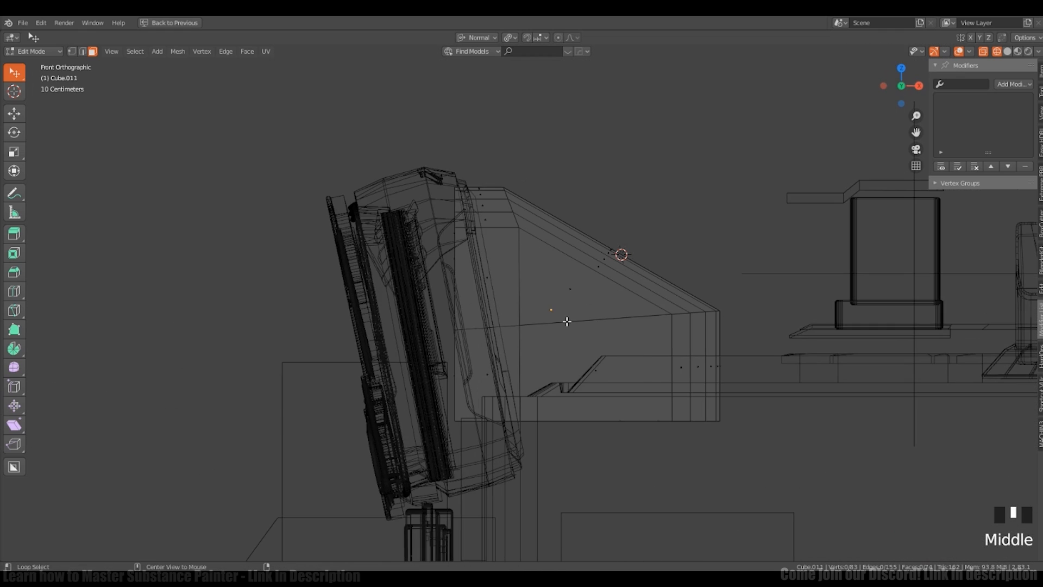
key(1)
ctrl+right_click(533, 336)
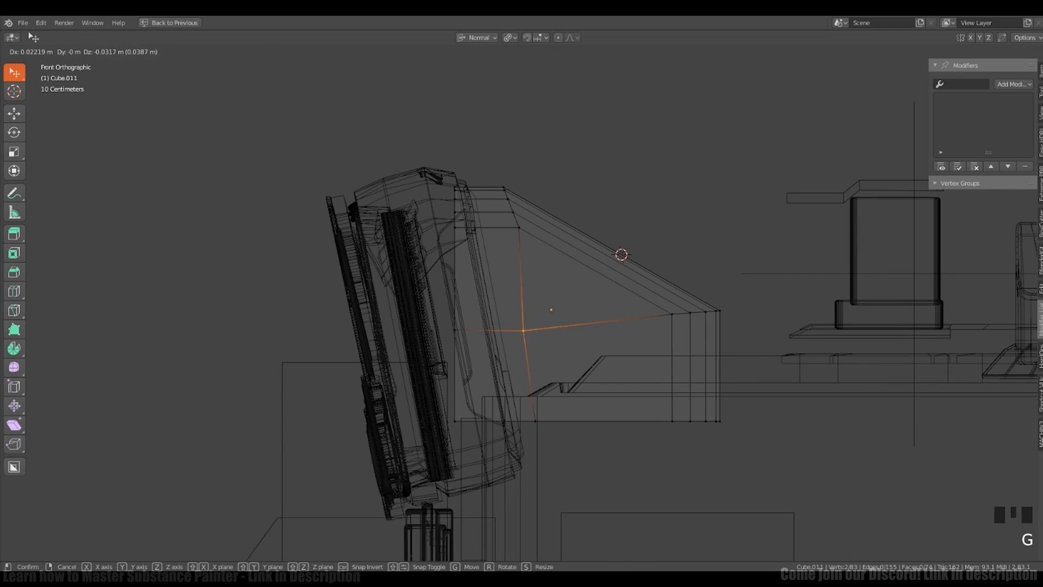
key(k)
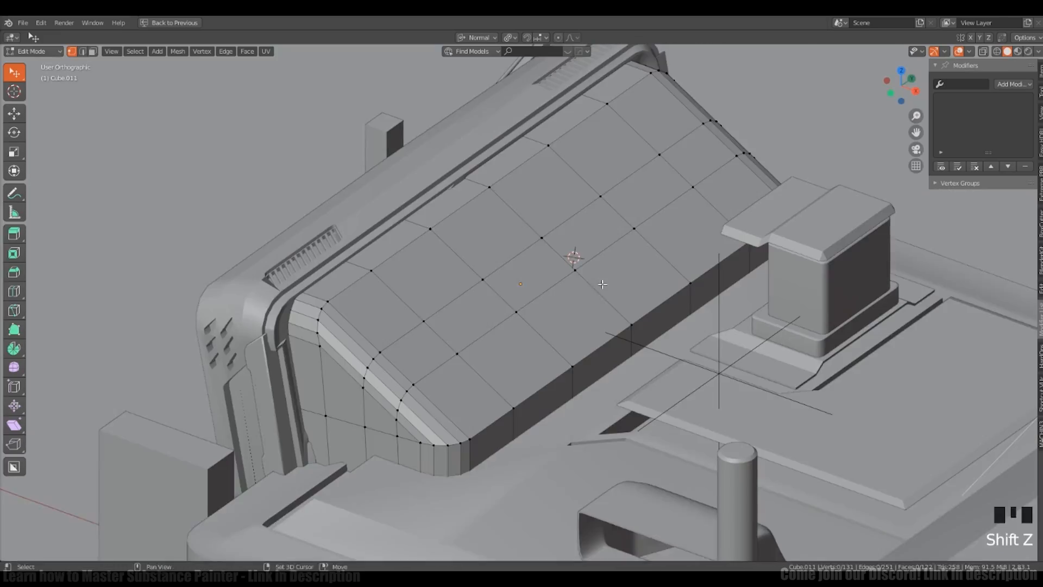
Step: Add a Wireframe modifier with 0.02 m thickness to the wedge block
mouse_move(571, 255)
middle_down()
mouse_move(587, 272)
mouse_move(570, 319)
middle_up()
key(Tab)
click(1011, 84)
click(818, 304)
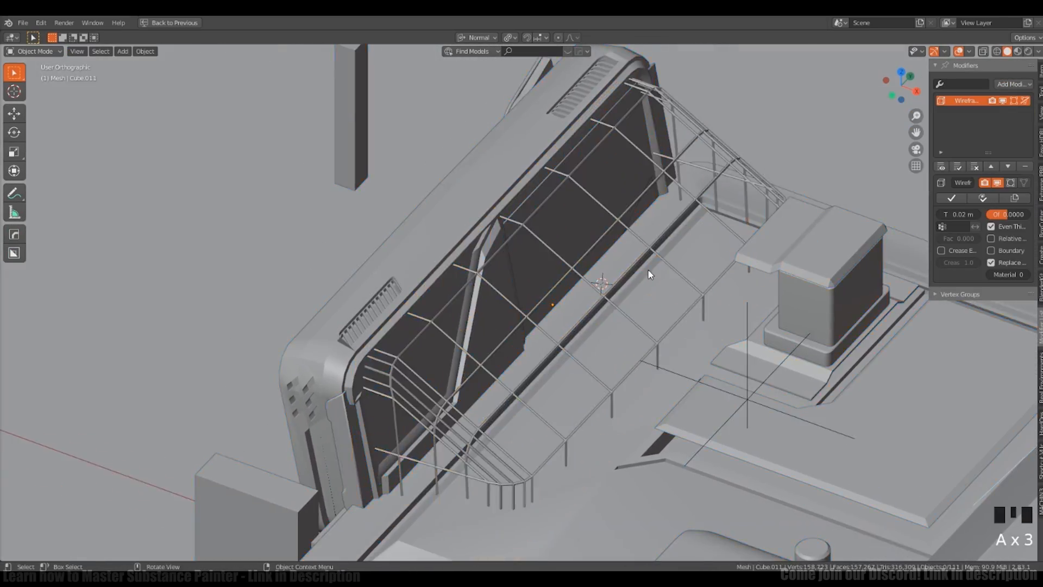
Step: Move the selected cage vertices about 0.025 m along X, 0.005 m along Y and -0.010 m along Z
mouse_move(647, 269)
middle_down()
mouse_move(680, 245)
mouse_move(601, 271)
mouse_move(678, 275)
mouse_move(553, 338)
mouse_move(552, 305)
mouse_move(602, 324)
mouse_move(617, 283)
mouse_move(610, 328)
middle_up()
key(Tab)
key(shift+z)
key(shift+z)
key(Tab)
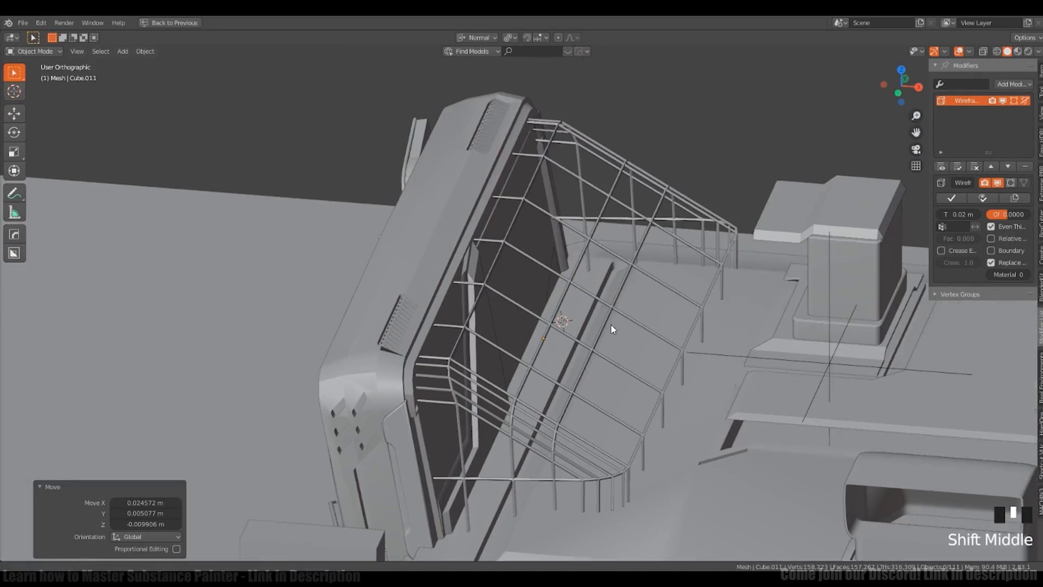
Step: Turn off the Wireframe modifier's viewport display and isolate the wedge block in local view
key(Tab)
middle_drag(650, 223, 478, 350)
click(1002, 100)
key(a)
key(a)
key(a)
shift+middle_drag(277, 254, 380, 288)
click(403, 353)
key(slash)
Step: Select the rounded end section of the wedge block from above and separate it into its own object
alt+middle_drag(405, 389, 563, 384)
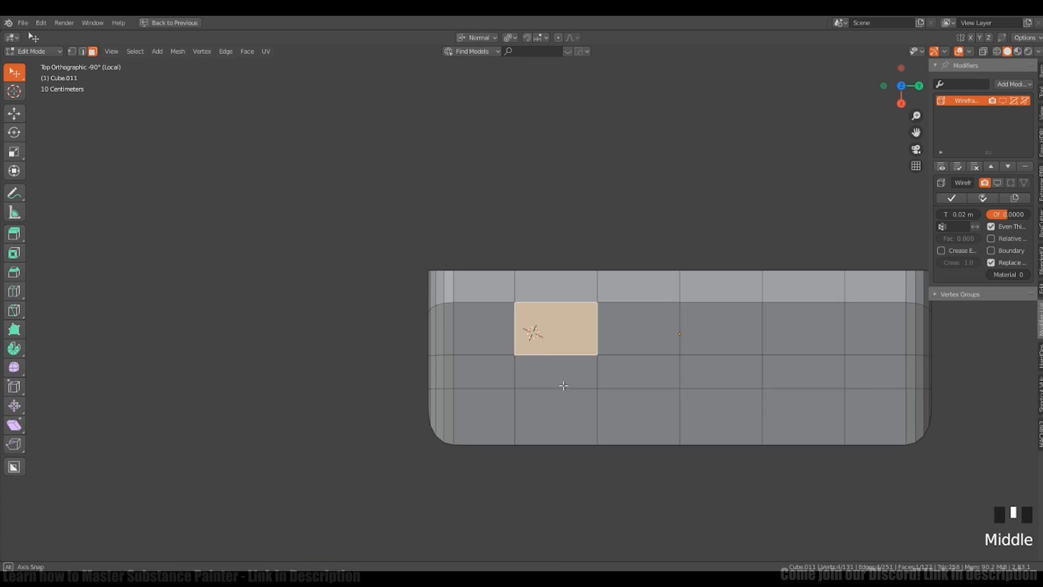
key(shift+z)
key(a)
key(a)
key(a)
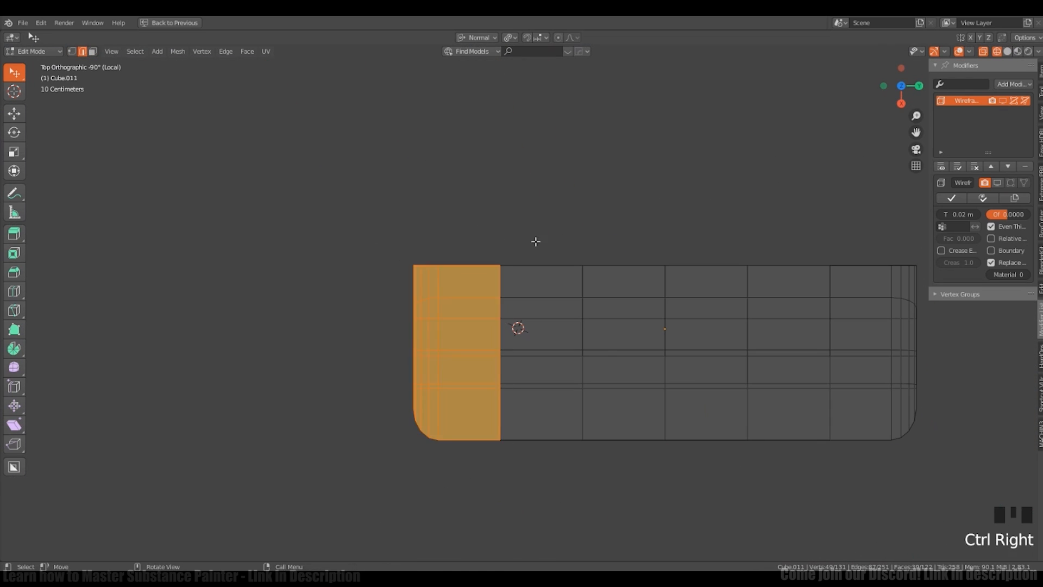
shift+middle_drag(535, 241, 512, 244)
key(p)
click(512, 244)
Step: Separate the section adjacent to the rounded end into its own object and delete the remaining wedge block
shift+middle_drag(839, 301, 644, 332)
middle_drag(561, 309, 508, 338)
middle_drag(855, 364, 744, 297)
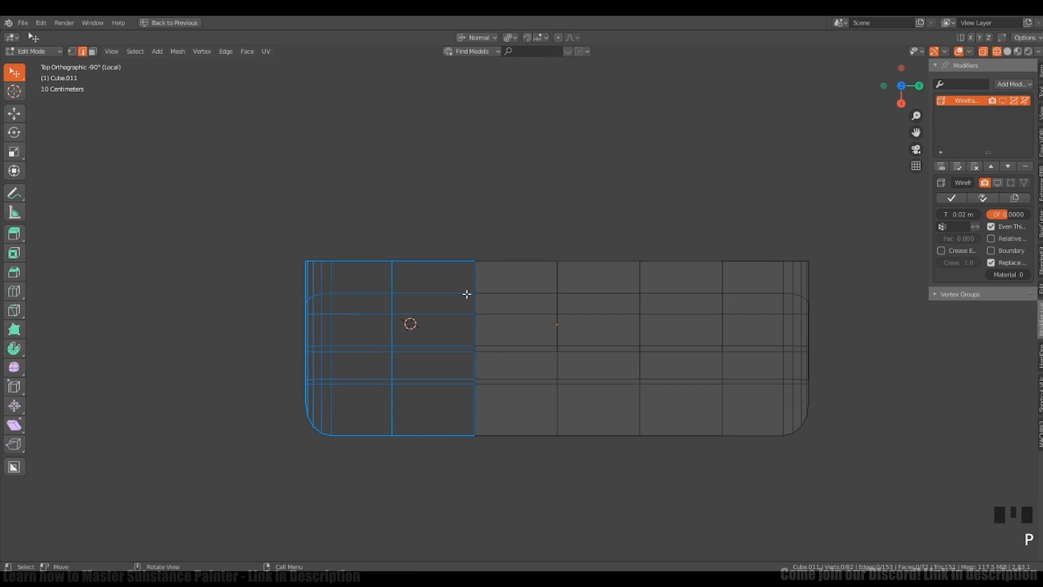
key(Tab)
click(560, 293)
key(x)
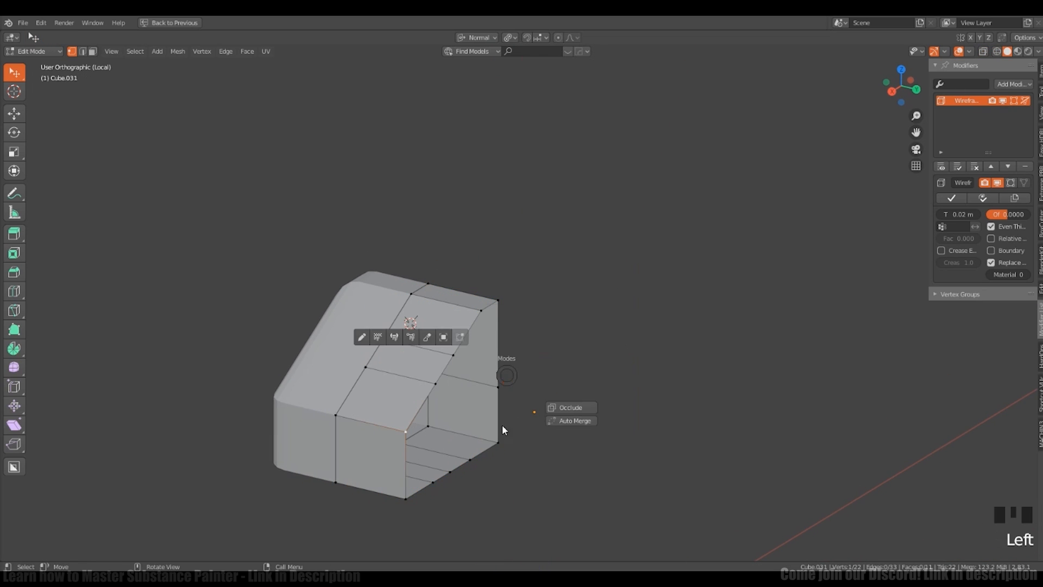
Step: Move the straight section away from the rounded end section and fill its two open sides
key(a)
key(g)
click(545, 379)
middle_drag(503, 372, 430, 339)
key(ctrl+z)
key(comma)
alt+click(471, 396)
alt+shift+click(434, 326)
key(f)
Step: Connect opposite vertices across the straight section's side faces to create the cage's cross edges
shift+middle_drag(431, 339, 515, 396)
middle_drag(398, 413, 397, 432)
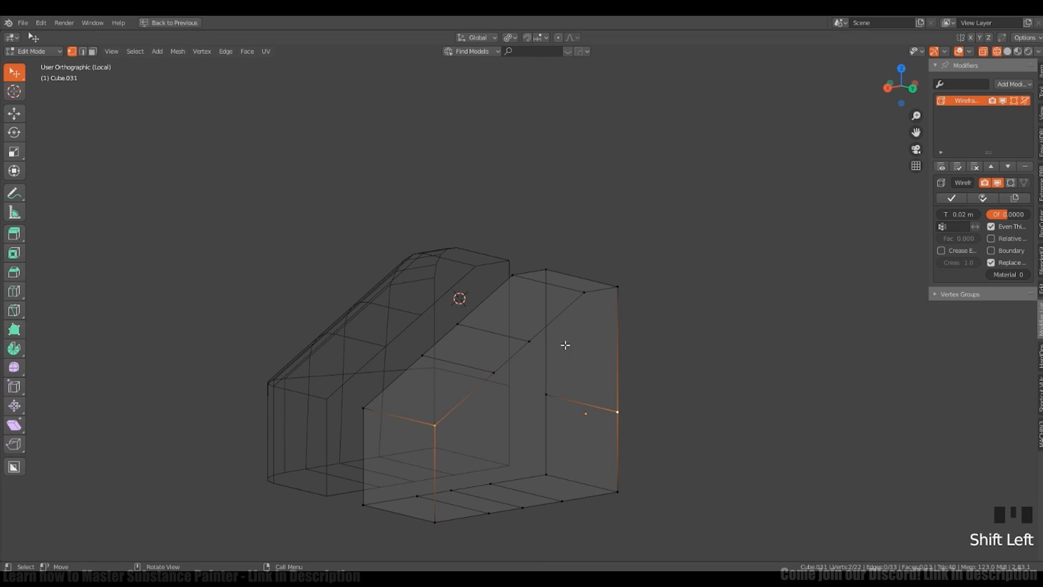
middle_drag(565, 345, 532, 408)
middle_drag(547, 339, 393, 400)
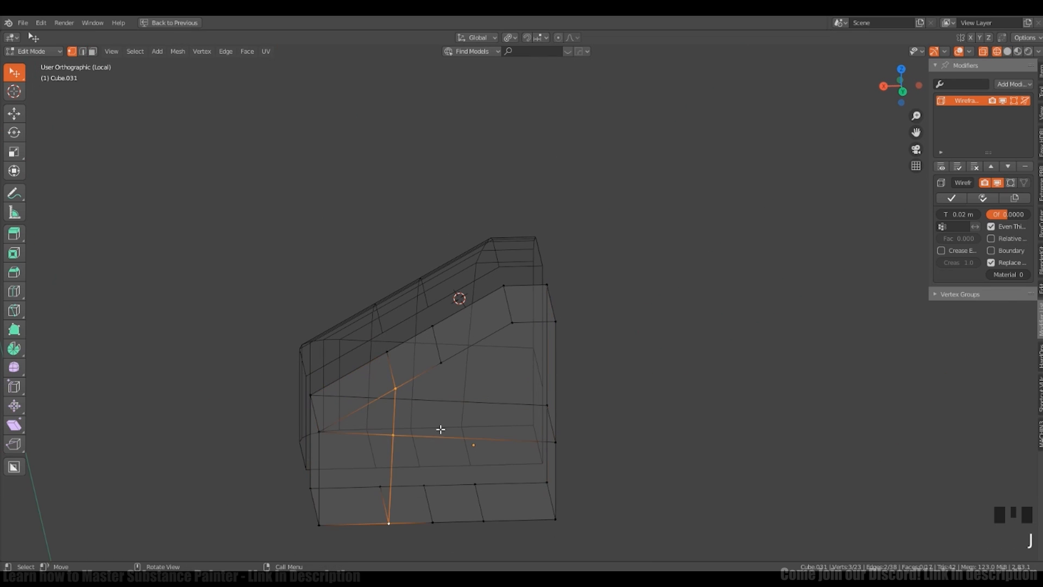
middle_drag(507, 327, 588, 367)
Step: Set the straight section's origin to its geometry using Median Center
key(a)
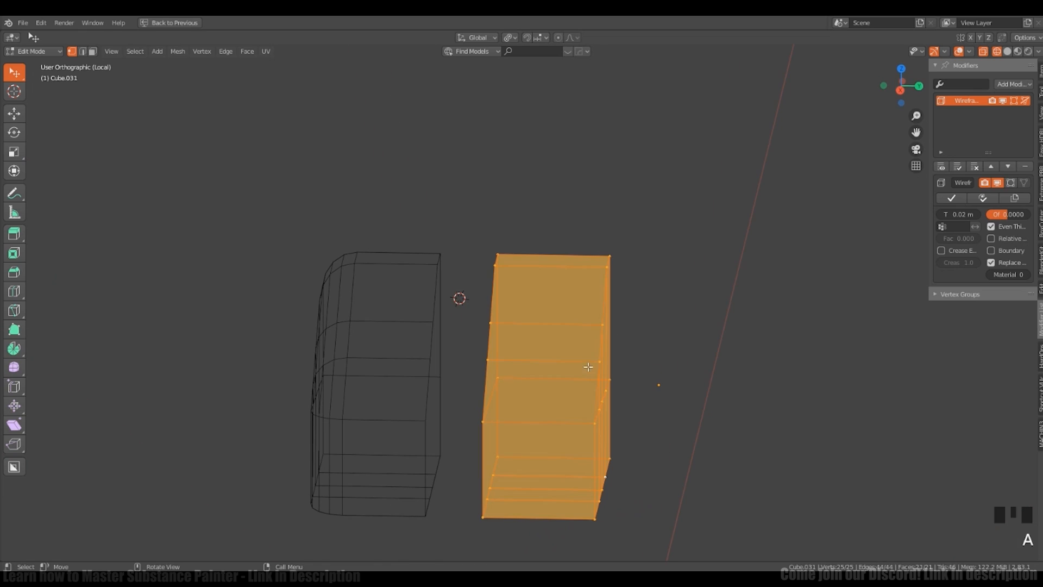
key(Tab)
key(shift+s)
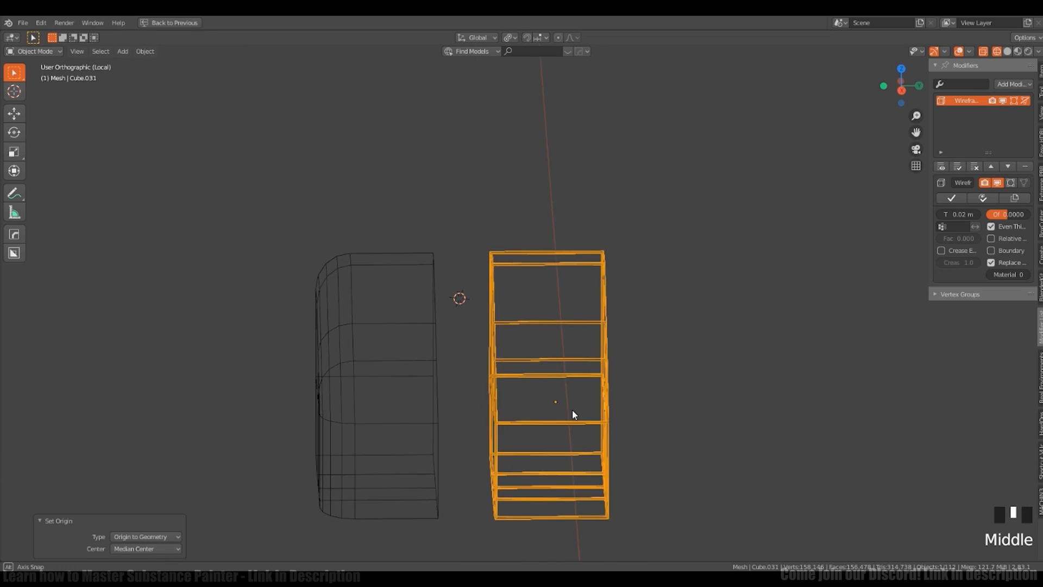
Step: Symmetrize the straight section from -Y to +Y so both sides share the same edge pattern
key(Tab)
middle_drag(550, 267, 580, 355)
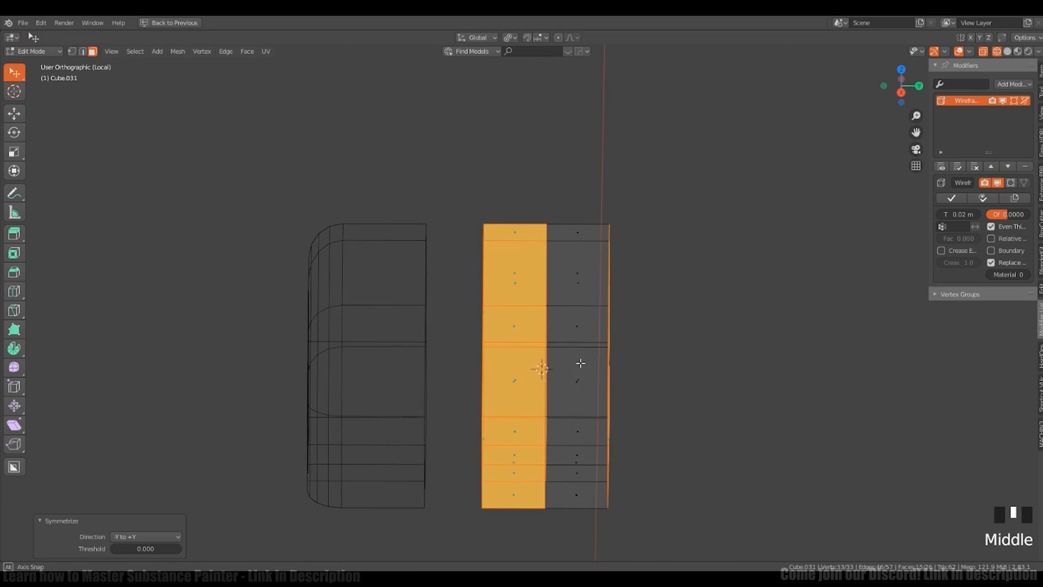
middle_drag(579, 362, 517, 356)
click(141, 498)
key(a)
key(a)
key(a)
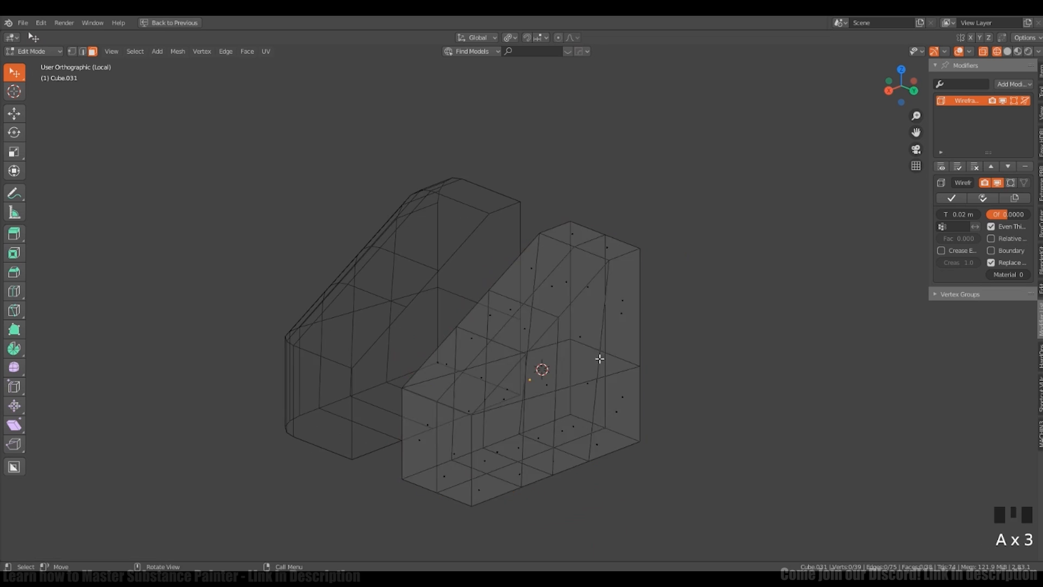
Step: Select the open border of the rounded end section and fill it with a face
key(Tab)
middle_drag(618, 317, 585, 345)
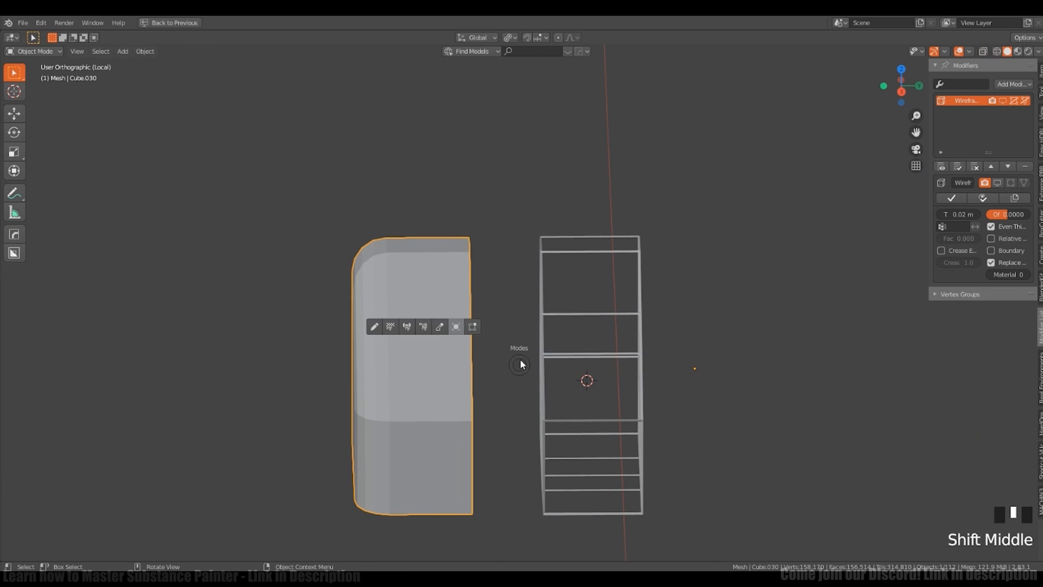
middle_drag(521, 358, 422, 421)
key(Tab)
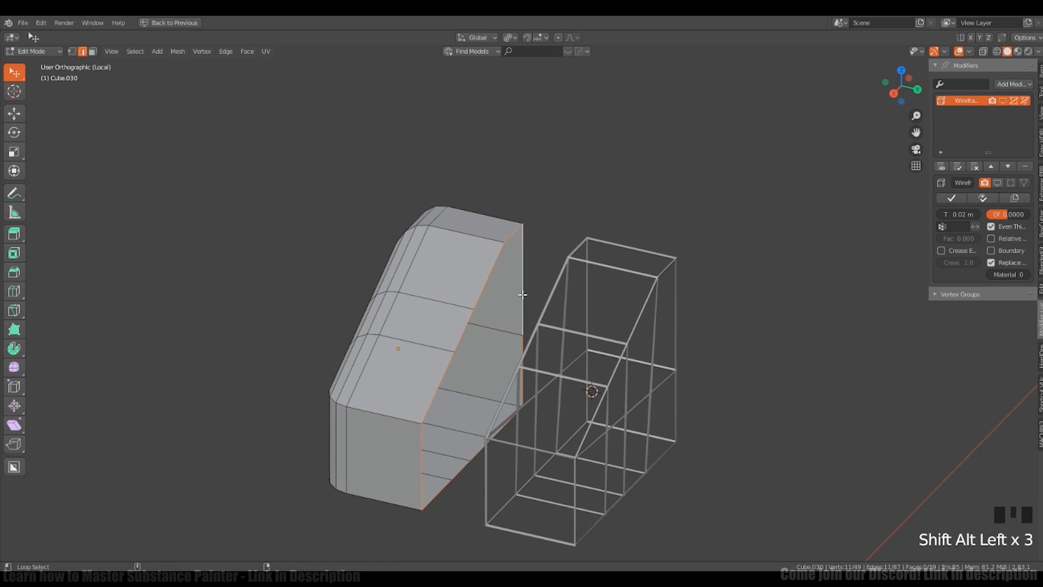
mouse_move(522, 295)
middle_down()
mouse_move(475, 286)
mouse_move(519, 298)
middle_up()
key(f)
Step: Connect opposite vertices across the rounded end section's new side face to divide it
shift+middle_drag(520, 298, 546, 292)
key(1)
click(442, 406)
shift+middle_drag(561, 336, 550, 345)
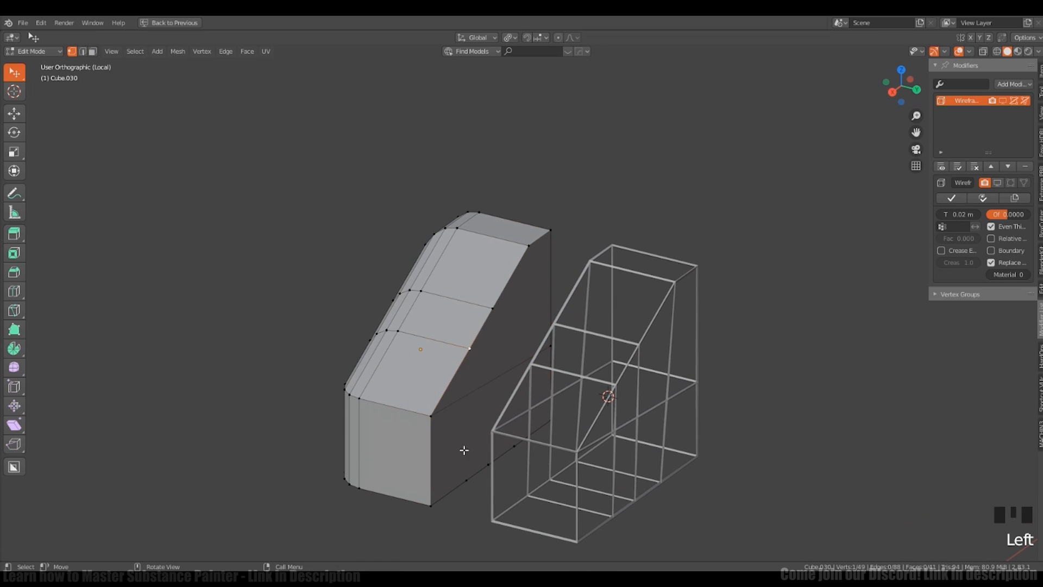
middle_drag(529, 268, 502, 429)
shift+click(502, 429)
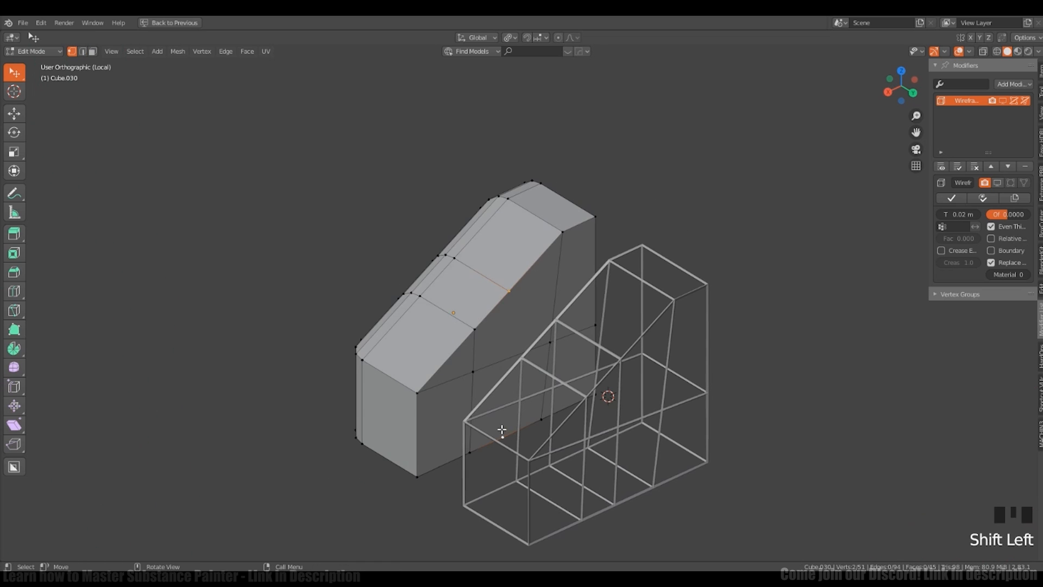
Step: Turn on the Wireframe modifier's viewport display for the rounded end section
click(1001, 100)
middle_drag(517, 380, 599, 371)
middle_drag(423, 383, 578, 333)
key(Tab)
key(Tab)
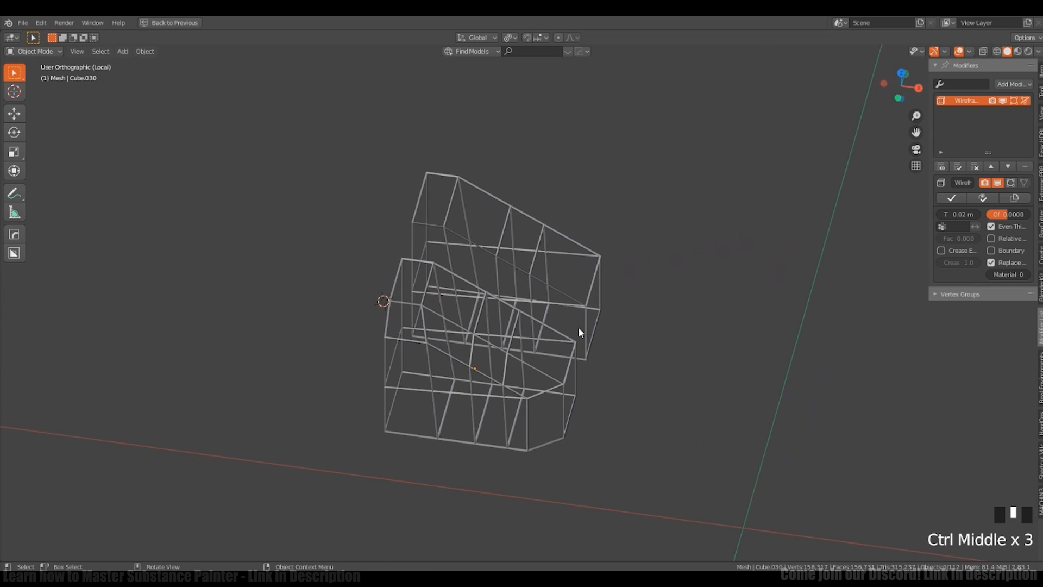
Step: Leave local view and move both wire cages about 0.082 m along X against the frame's back
key(KP_Divide)
key(g)
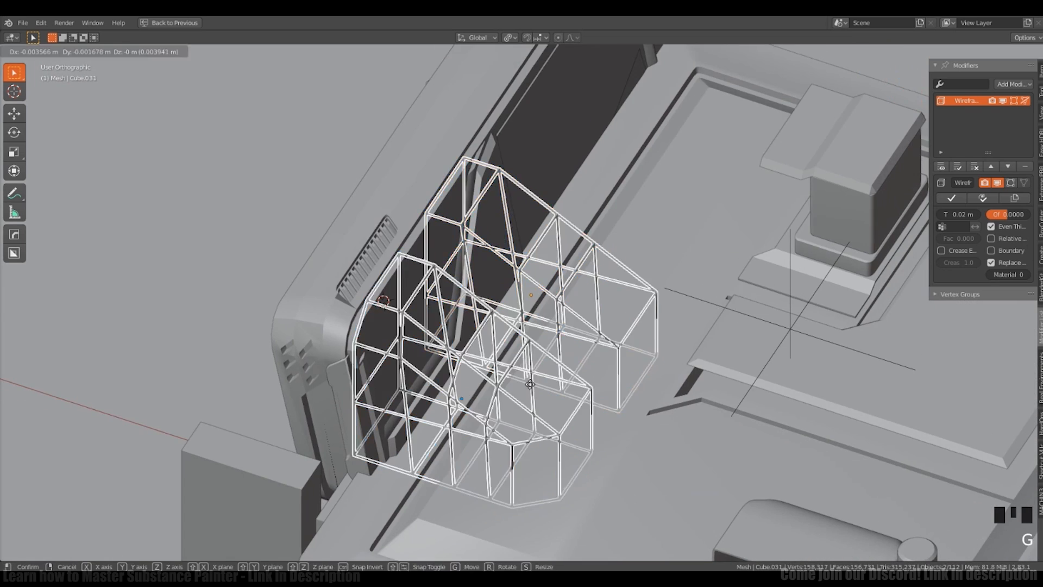
click(529, 384)
middle_drag(529, 384, 517, 320)
key(KP_1)
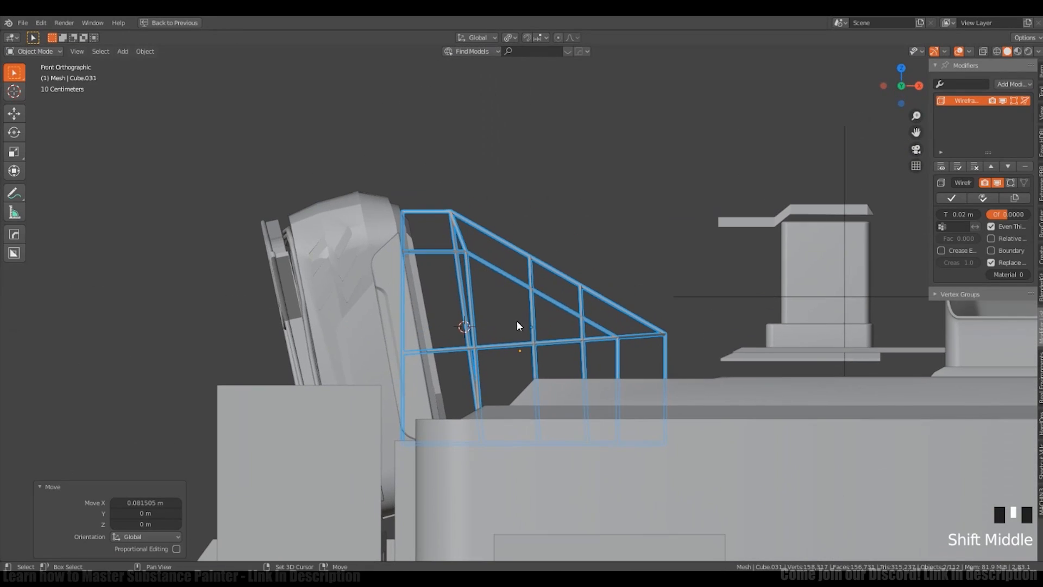
Step: Shift the rear vertices of both cages along X to follow the frame's slanted back
click(480, 246)
key(shift+z)
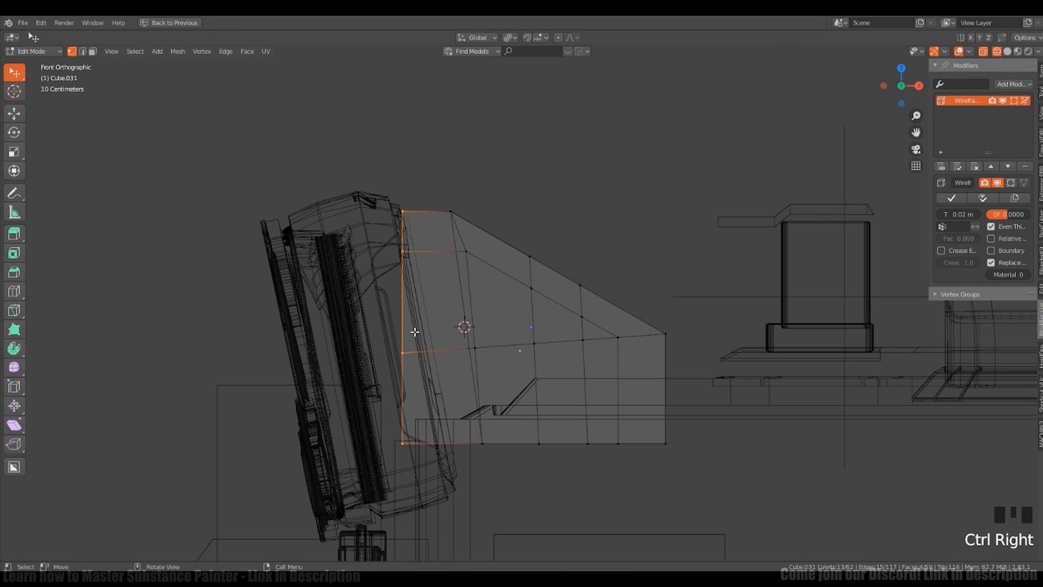
shift+middle_drag(407, 286, 455, 401)
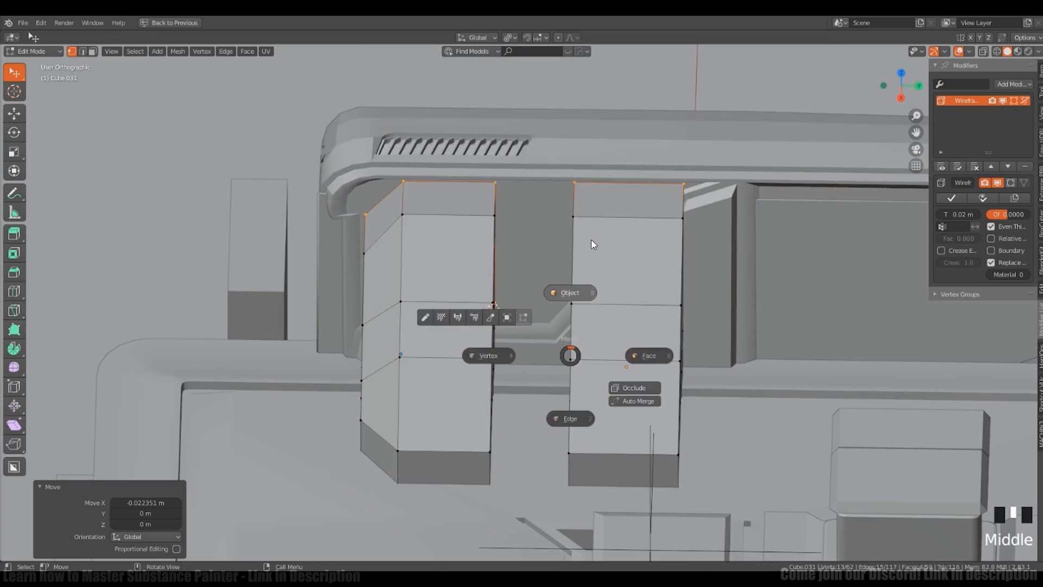
Step: Adjust the Wireframe thickness of the rounded end cage and include the straight cage in the selection
middle_drag(591, 240, 607, 312)
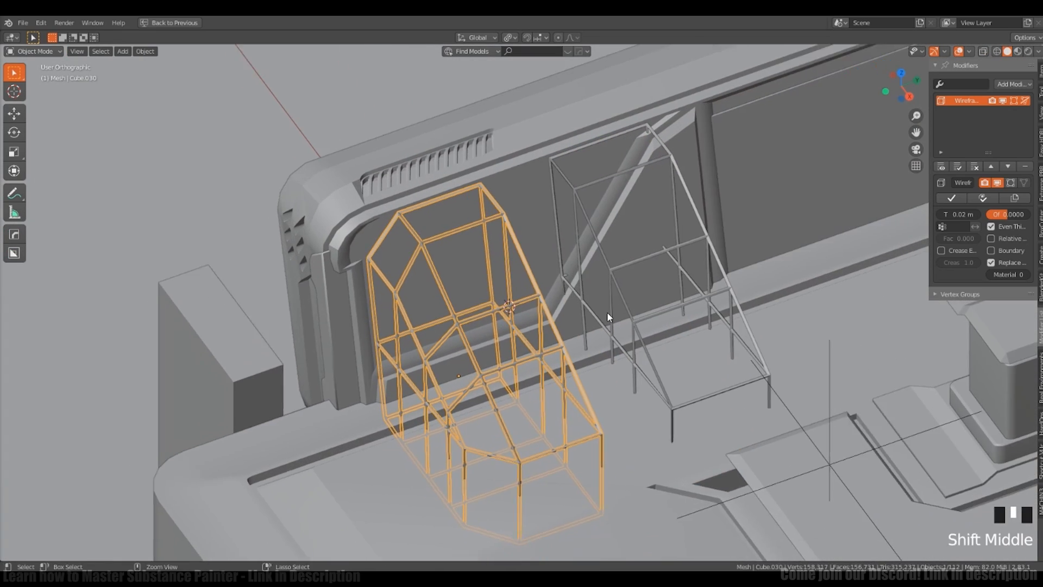
drag(956, 214, 961, 214)
middle_drag(597, 326, 727, 311)
shift+click(727, 311)
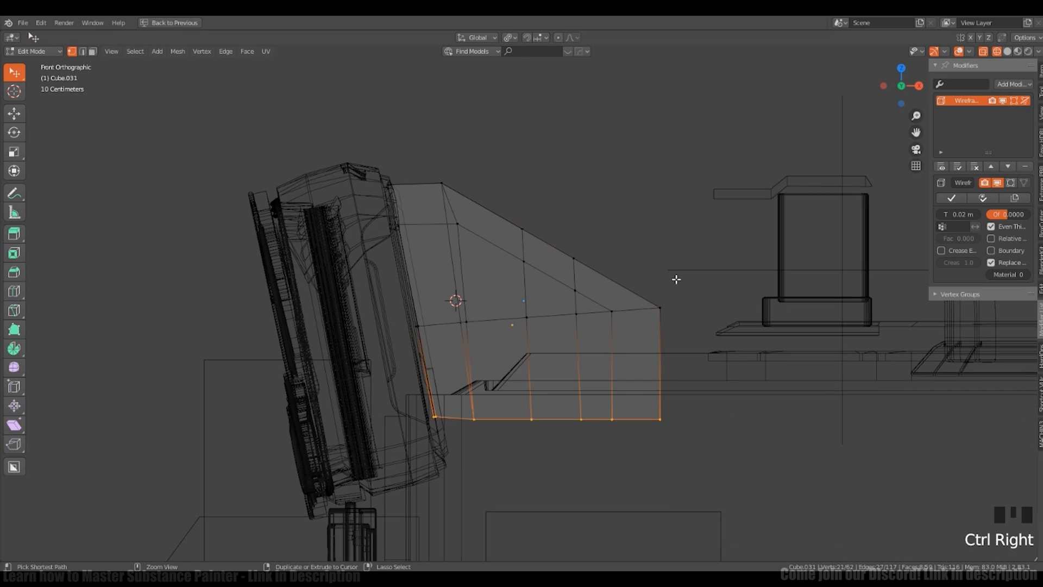
Step: Widen the bottom vertices of both cages by about 1.087 along X and raise them about 0.223 m along Z
middle_drag(676, 279, 629, 393)
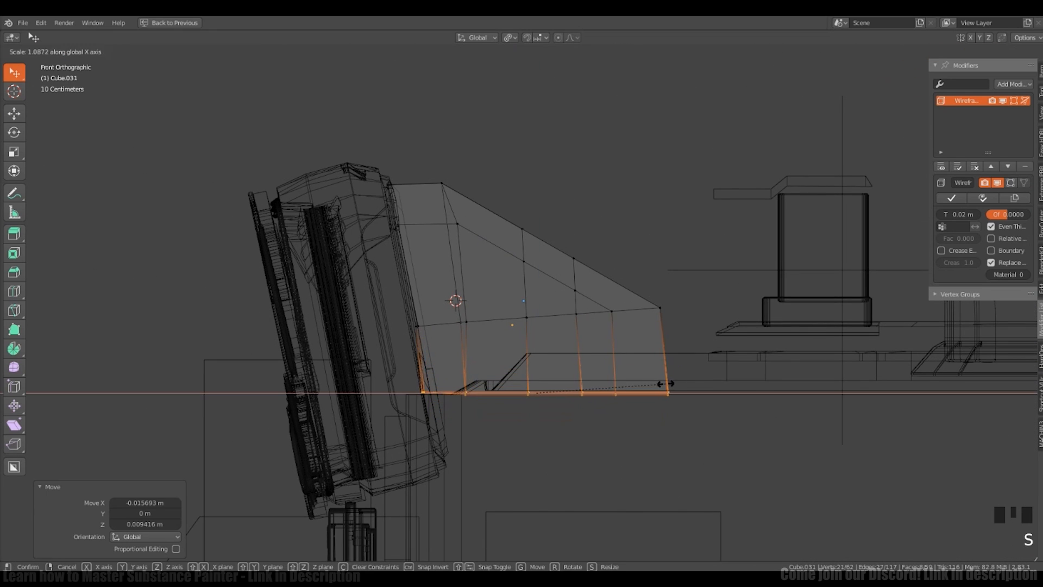
key(shift+z)
middle_drag(665, 384, 627, 343)
key(g)
key(z)
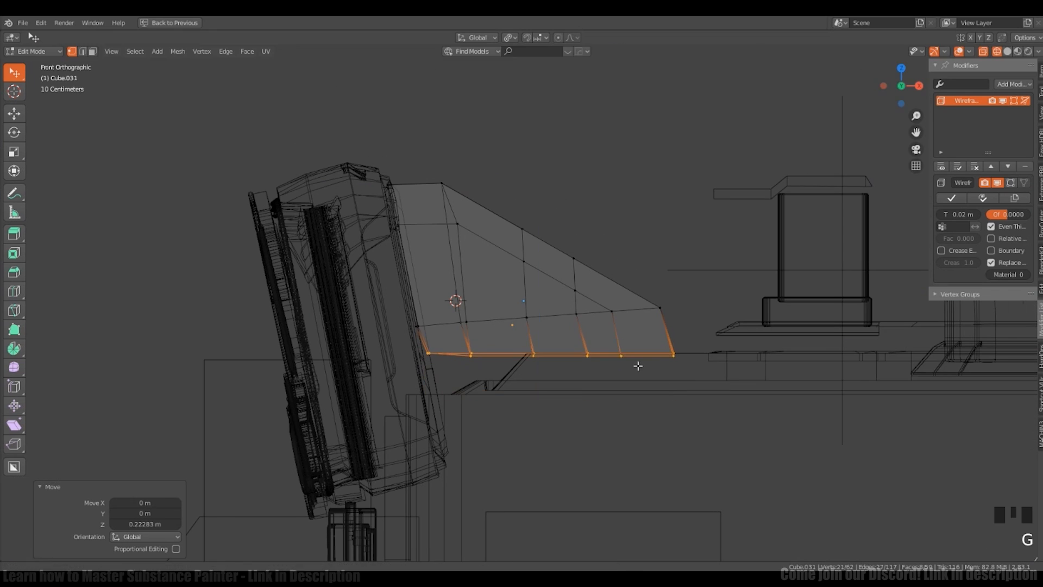
Step: Lower the cages' bottom vertices nearest the frame so that corner drops into the hull's sloped step
ctrl+right_click(553, 311)
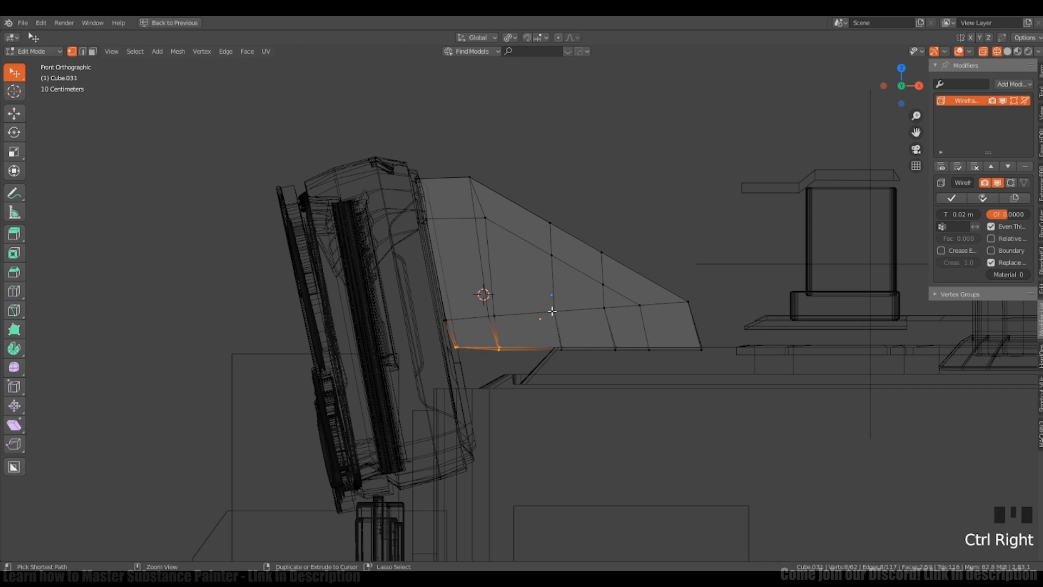
key(shift+z)
middle_drag(552, 311, 484, 304)
key(shift+z)
key(g)
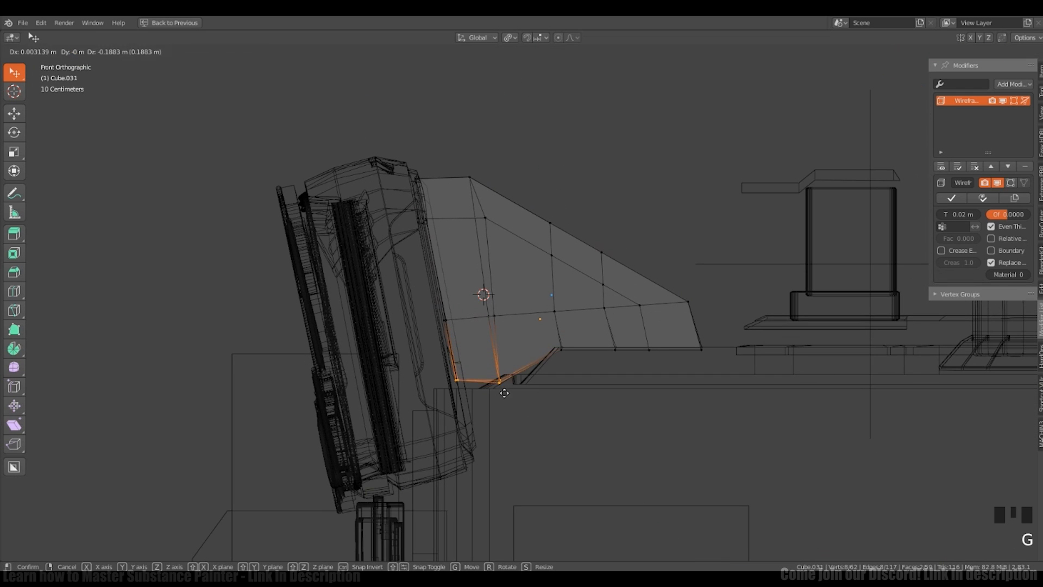
click(573, 341)
middle_drag(573, 341, 565, 358)
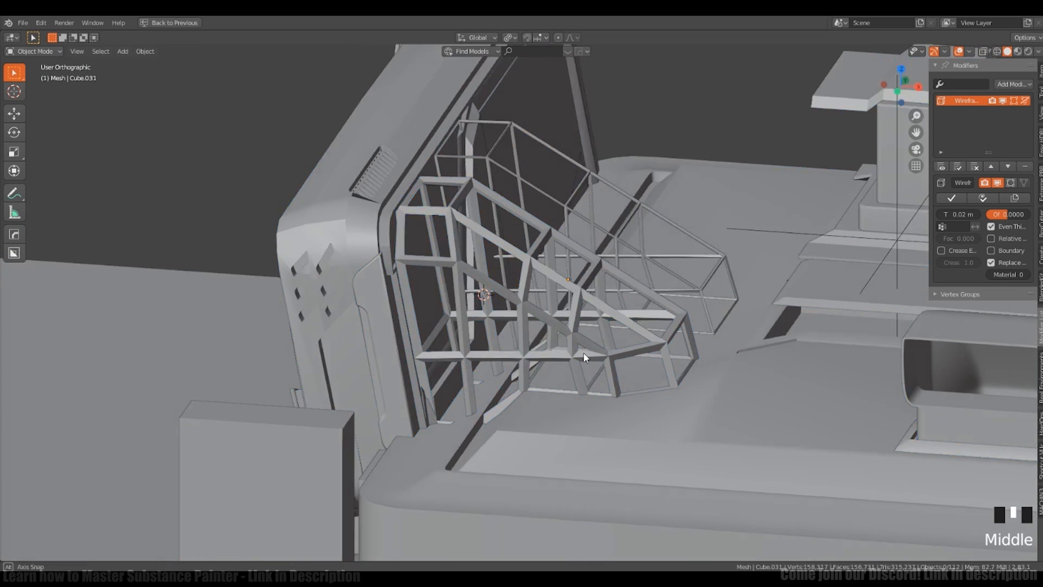
Step: Nudge the cages' lowered bottom vertices about 0.009 m along X and 0.013 m along Z
middle_drag(478, 293, 600, 263)
click(600, 263)
key(Tab)
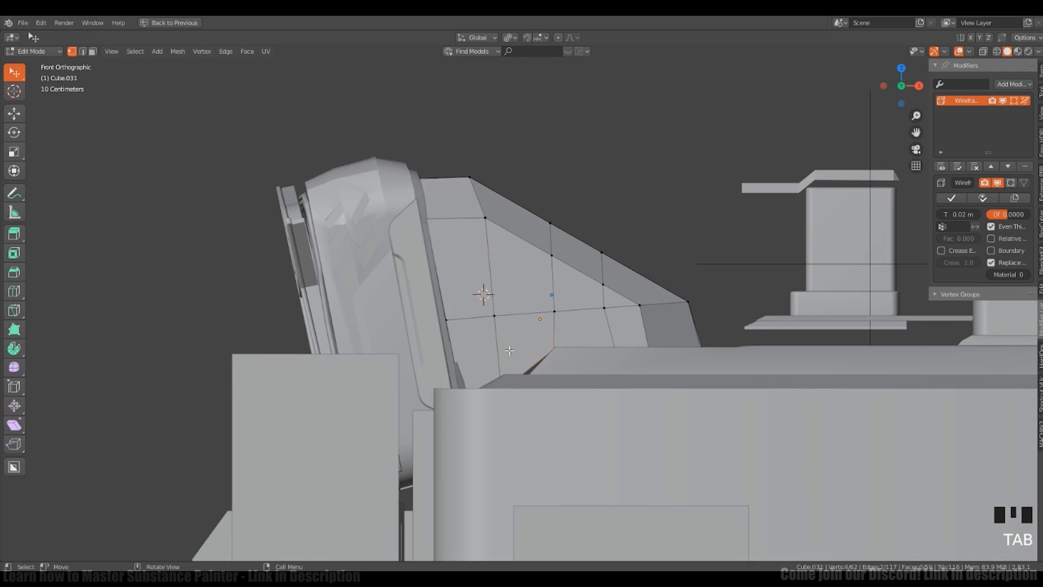
key(shift+z)
key(shift+z)
ctrl+shift+right_click(530, 373)
key(shift+z)
key(shift+z)
key(g)
click(533, 396)
middle_drag(532, 397, 639, 320)
ctrl+middle_drag(638, 320, 639, 284)
middle_drag(639, 231, 668, 228)
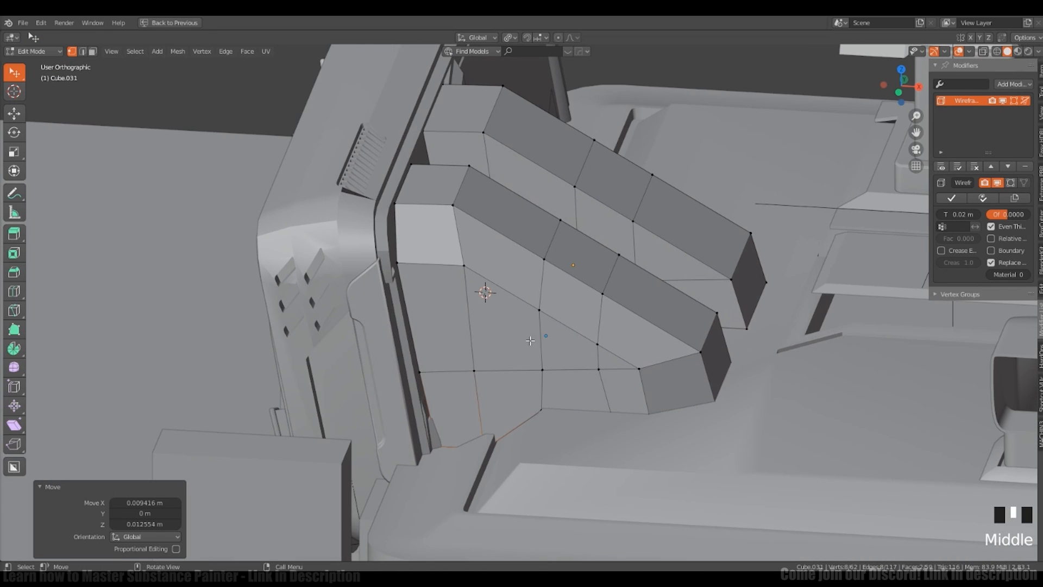
Step: Display the cages' Wireframe modifiers in Edit Mode and shift their lower vertices beside the hull's sloped step
key(Tab)
key(Tab)
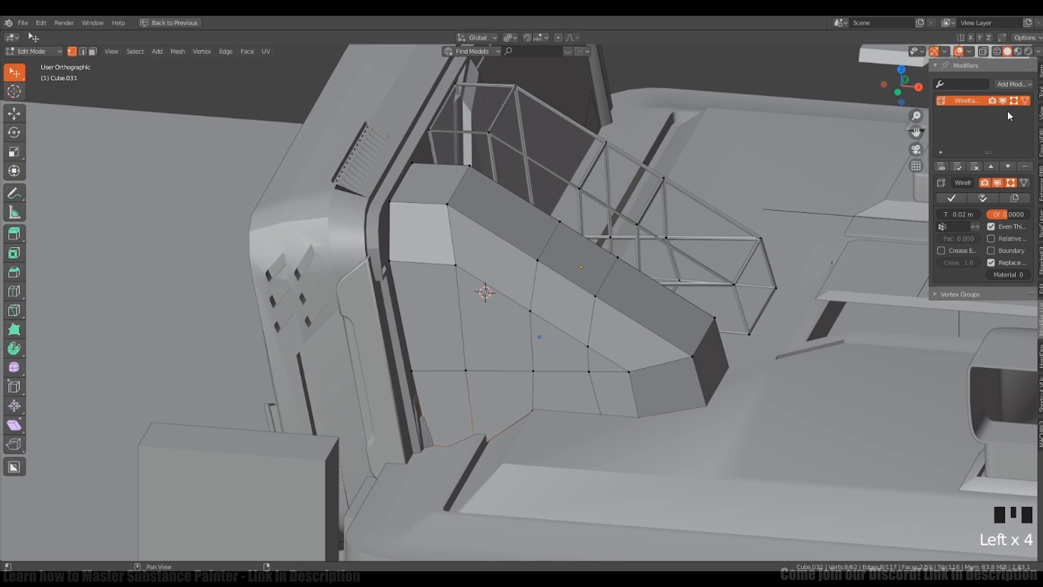
ctrl+right_drag(426, 391, 518, 385)
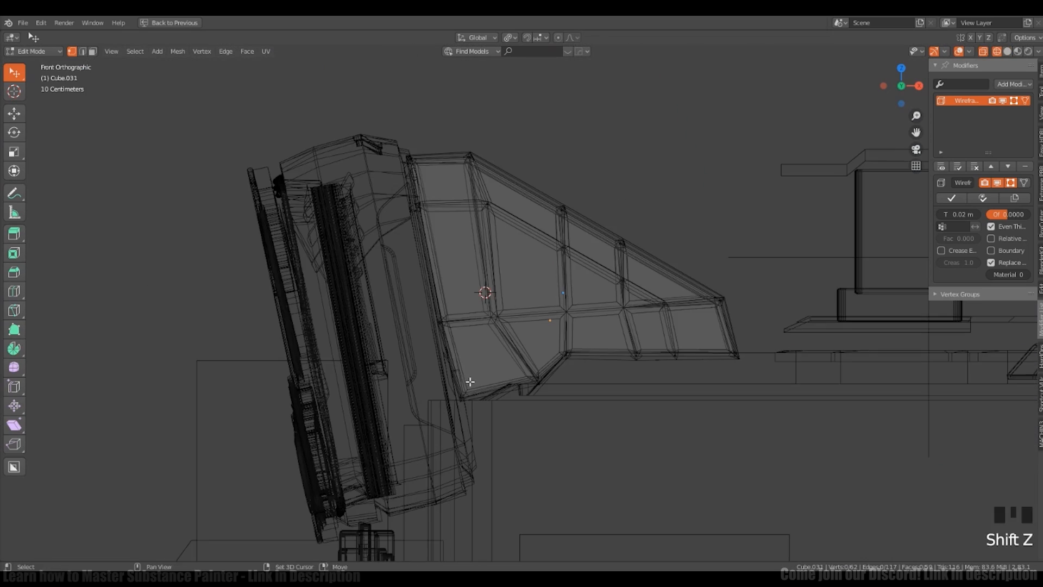
key(shift+z)
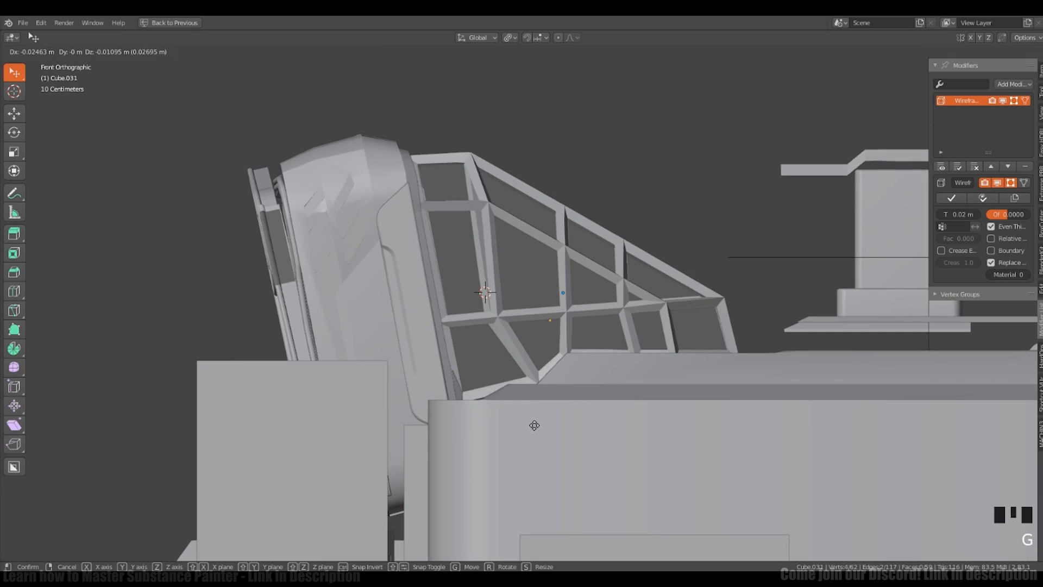
click(556, 395)
middle_drag(556, 395, 579, 397)
key(KP_1)
Step: Adjust the cages' bottom bend vertices against the hull's sloped step and leave Edit Mode
key(a)
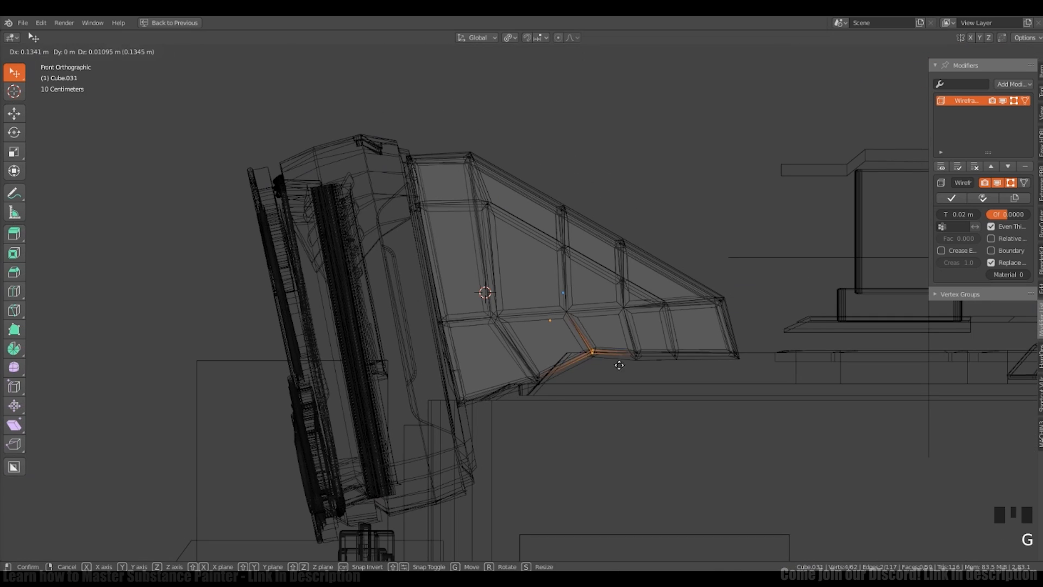
key(shift+z)
mouse_move(629, 364)
middle_down()
mouse_move(672, 405)
mouse_move(545, 374)
mouse_move(570, 364)
mouse_move(603, 413)
mouse_move(617, 338)
mouse_move(593, 380)
mouse_move(584, 353)
middle_up()
key(ctrl+z)
key(shift+z)
click(555, 384)
key(shift+z)
scroll(593, 380, down, 2)
key(Tab)
Step: Try a Subdivision modifier on the rounded end cage, switching its type and stack order, and remove it
scroll(593, 345, up, 3)
click(584, 353)
shift+middle_drag(584, 353, 601, 315)
click(999, 84)
click(799, 267)
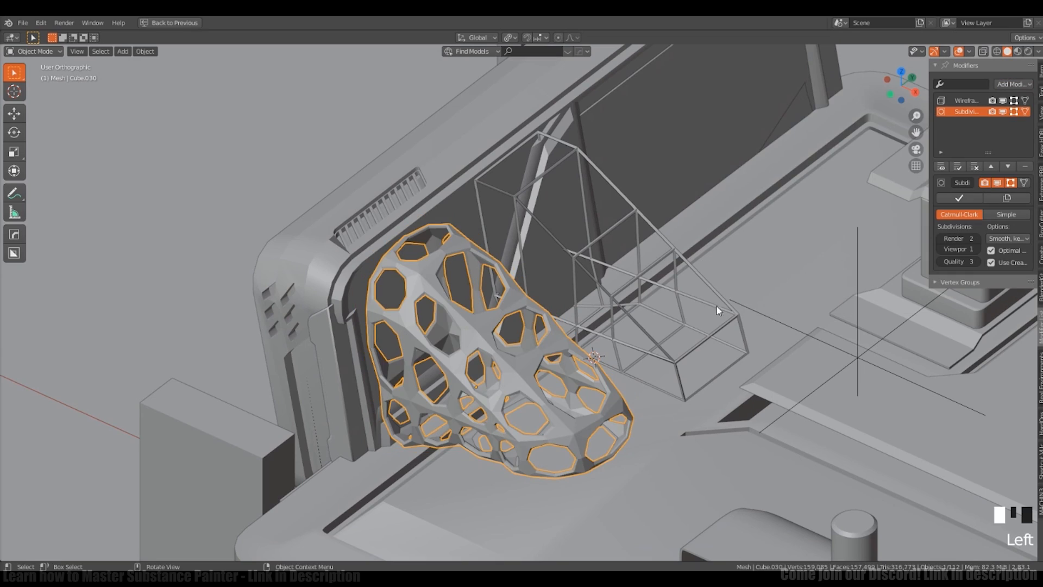
click(976, 249)
middle_drag(870, 272, 699, 348)
ctrl+middle_drag(699, 348, 669, 321)
click(1005, 214)
click(966, 214)
click(1006, 214)
click(991, 167)
middle_drag(755, 272, 731, 289)
click(1025, 166)
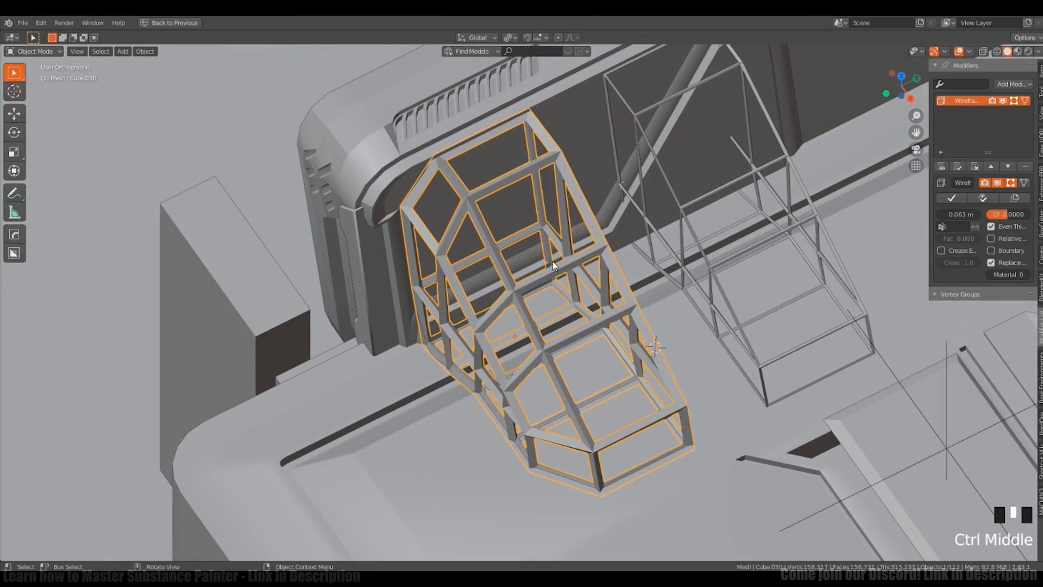
Step: Mirror the rounded end cage across the frame along Y to the frame's opposite end
middle_drag(552, 262, 522, 336)
click(482, 402)
click(454, 348)
ctrl+middle_drag(527, 337, 478, 304)
ctrl+middle_drag(478, 304, 526, 315)
shift+middle_drag(630, 281, 499, 410)
shift+middle_drag(498, 411, 327, 392)
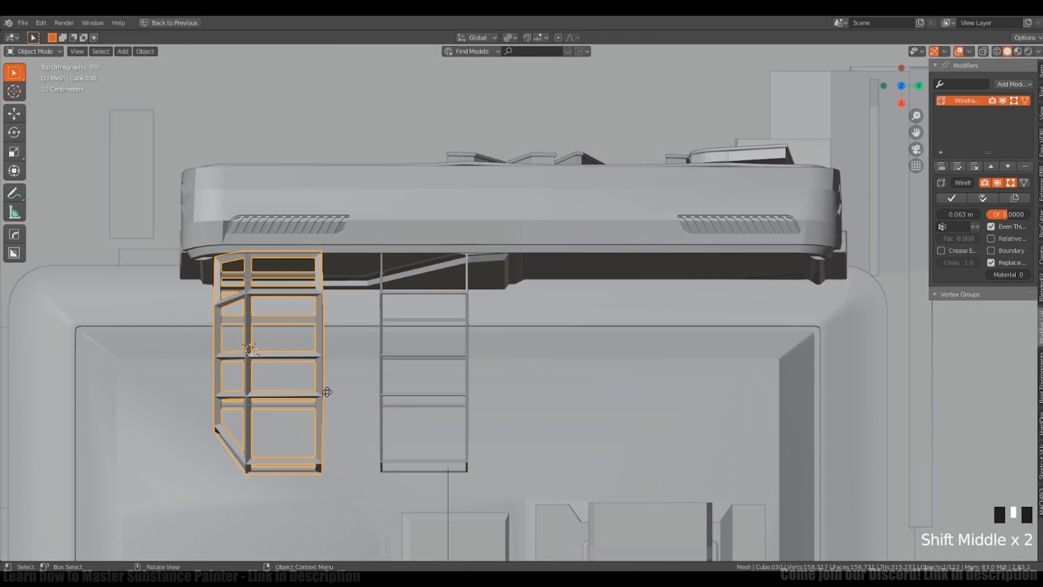
shift+middle_drag(536, 327, 563, 317)
key(Tab)
shift+middle_drag(499, 355, 526, 287)
click(441, 309)
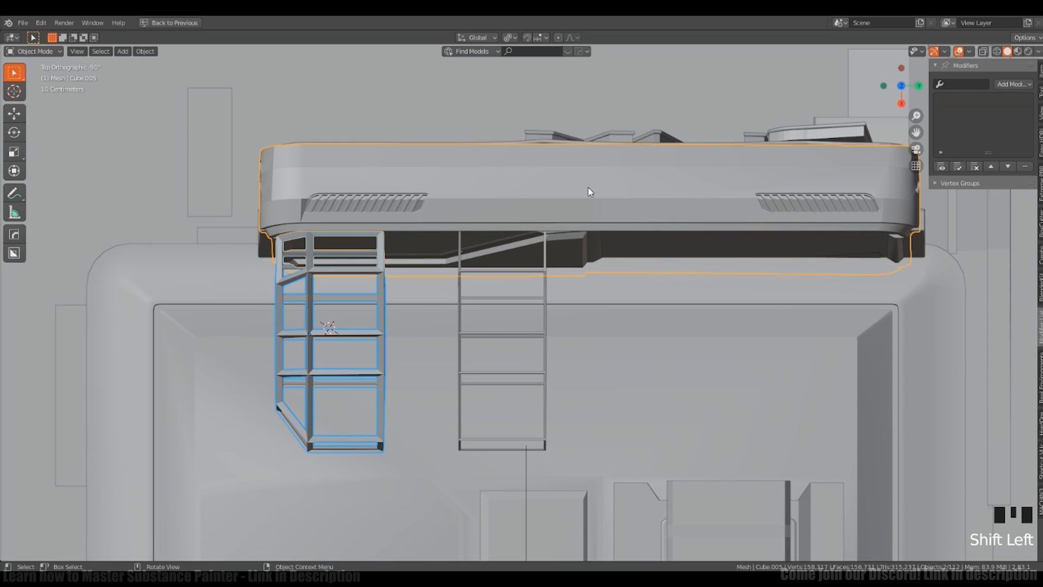
click(497, 193)
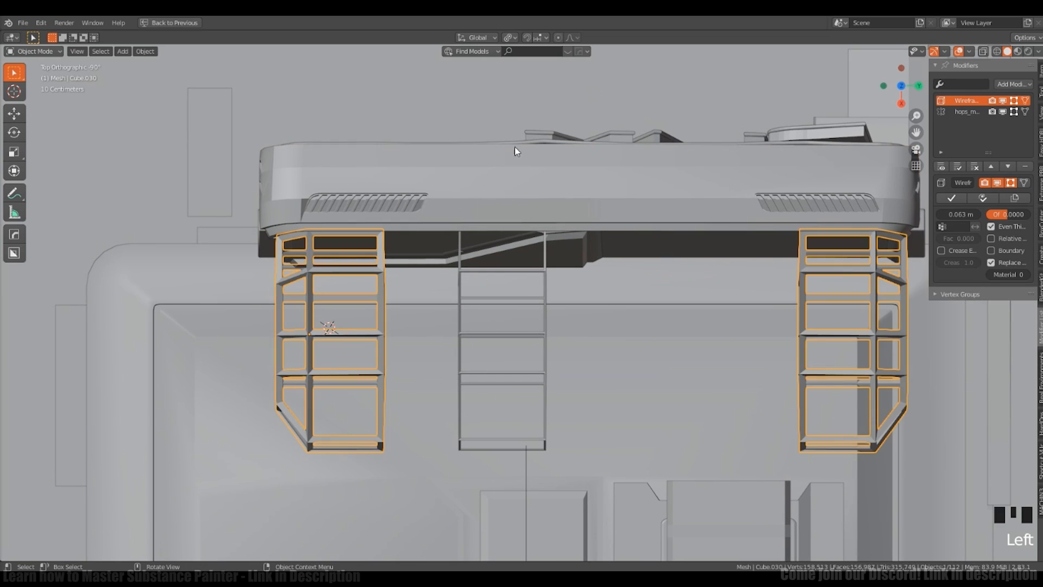
Step: Copy the rounded end cage's Wireframe modifier to the straight cage
middle_drag(609, 370, 651, 296)
click(510, 326)
shift+middle_drag(466, 304, 448, 335)
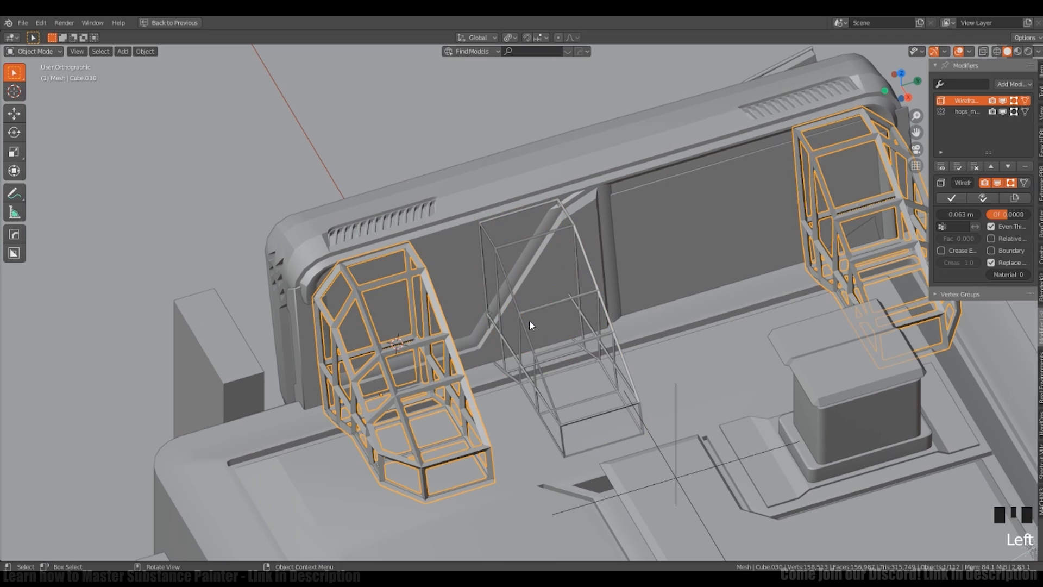
middle_drag(521, 321, 528, 321)
shift+middle_drag(445, 340, 432, 338)
key(ctrl+c)
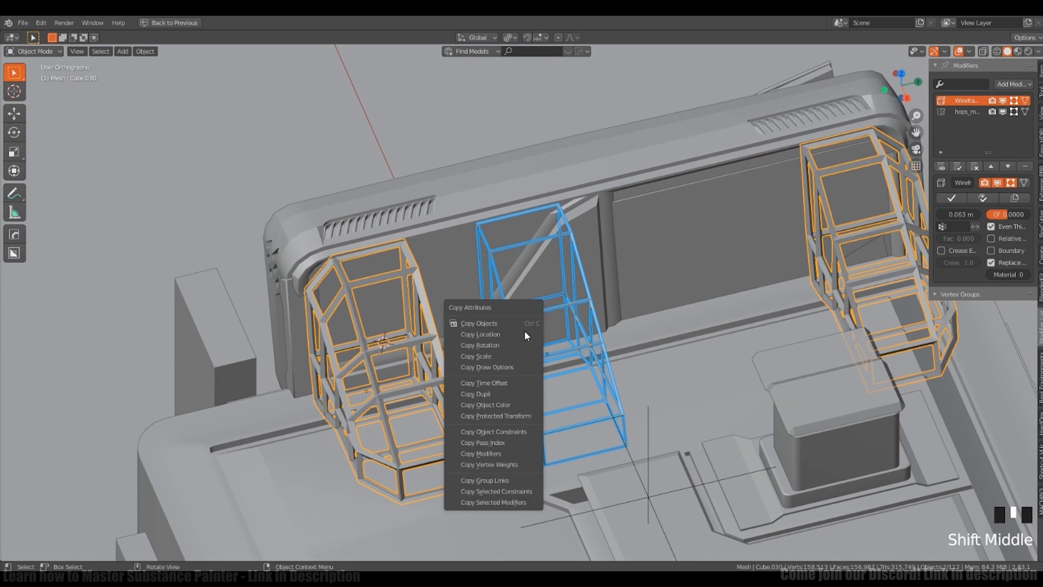
click(481, 501)
click(483, 521)
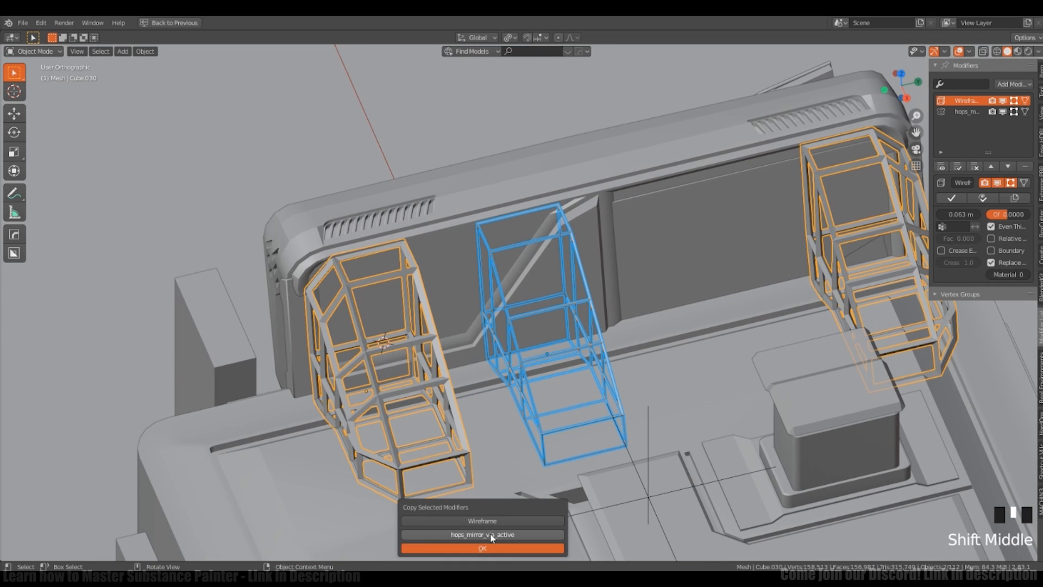
click(491, 549)
middle_drag(570, 293, 597, 277)
key(alt+a)
scroll(631, 263, up, 2)
click(618, 314)
shift+middle_drag(598, 277, 699, 300)
key(ctrl+c)
shift+click(437, 331)
key(ctrl+c)
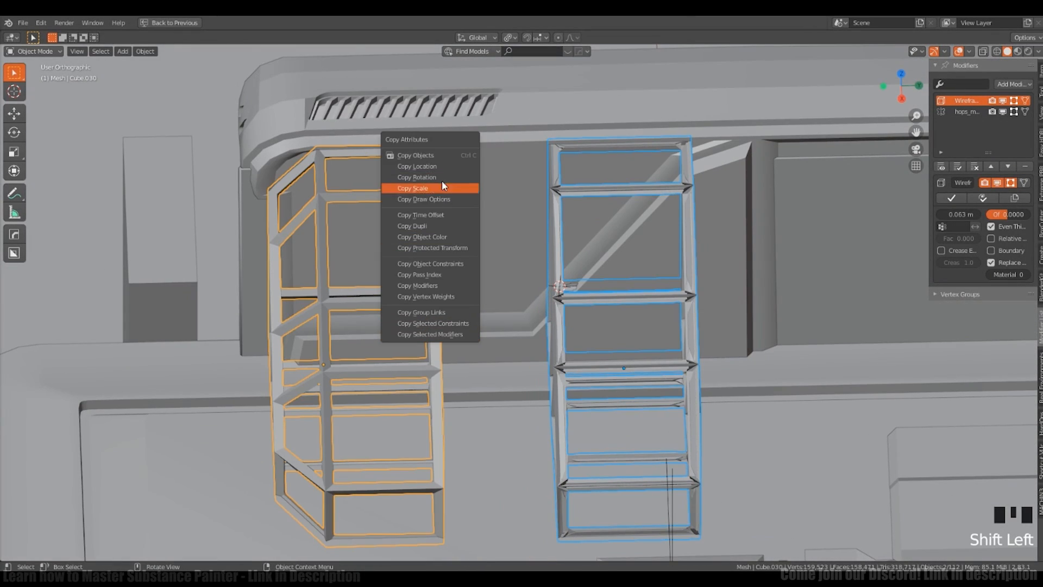
click(733, 282)
Step: Move the straight cage along Y toward the rounded end cage
click(686, 297)
middle_drag(687, 297, 660, 285)
ctrl+middle_drag(660, 285, 611, 296)
key(g)
key(y)
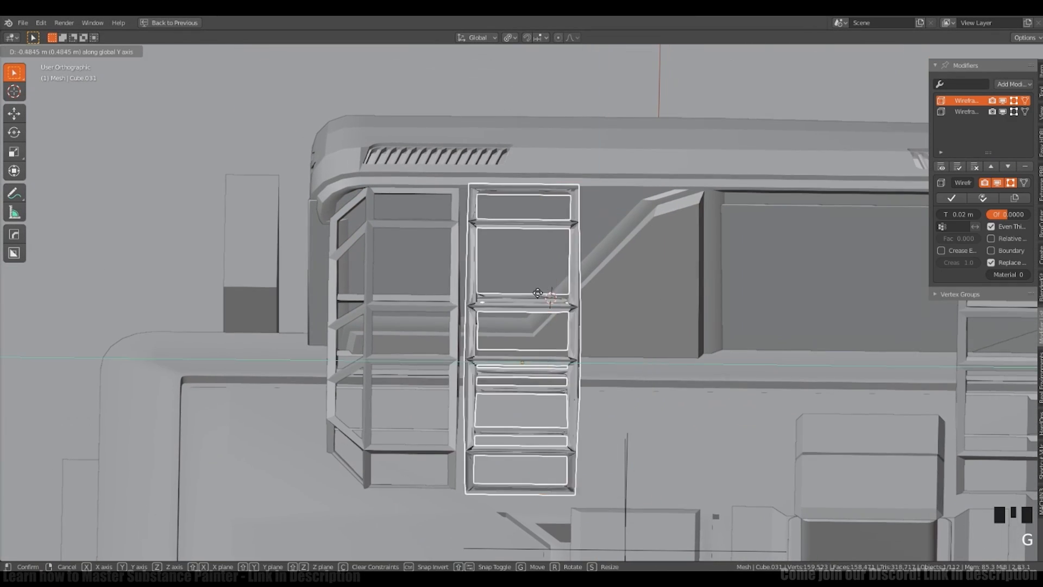
click(546, 286)
Step: Remove the straight cage's extra 0.02 m Wireframe modifier and move the cage about -0.159 m along Y
mouse_move(546, 287)
middle_down()
mouse_move(592, 287)
mouse_move(546, 298)
middle_up()
shift+right_drag(546, 298, 539, 304)
scroll(539, 305, up, 1)
middle_drag(539, 304, 589, 347)
click(1003, 101)
click(1003, 100)
click(1024, 166)
key(g)
key(y)
click(611, 305)
middle_drag(589, 347, 546, 364)
Step: Array the straight cage along Y with a count of 5 and a relative offset of 0.910, and reposition the row
key(q)
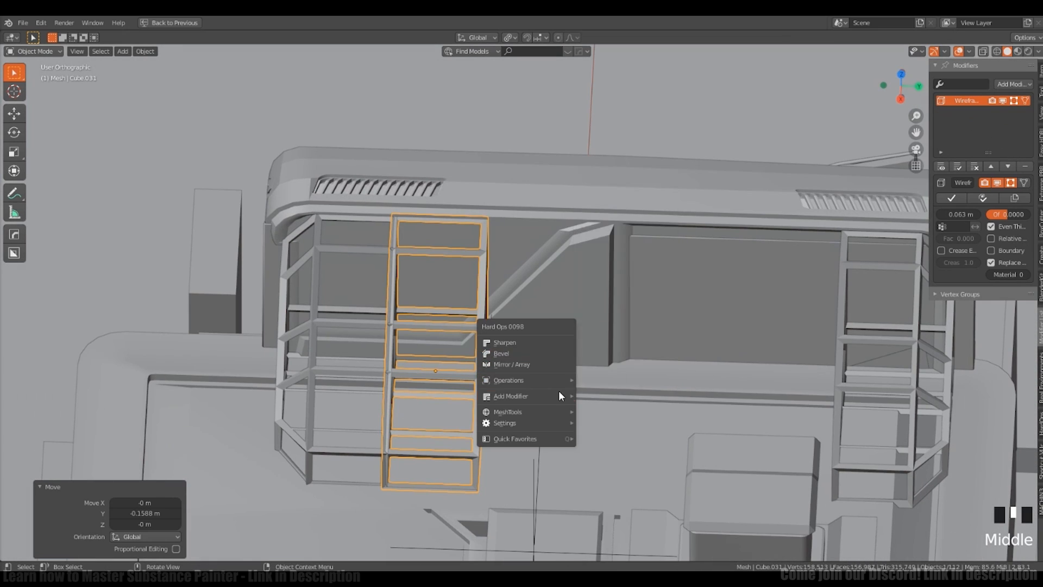
click(613, 158)
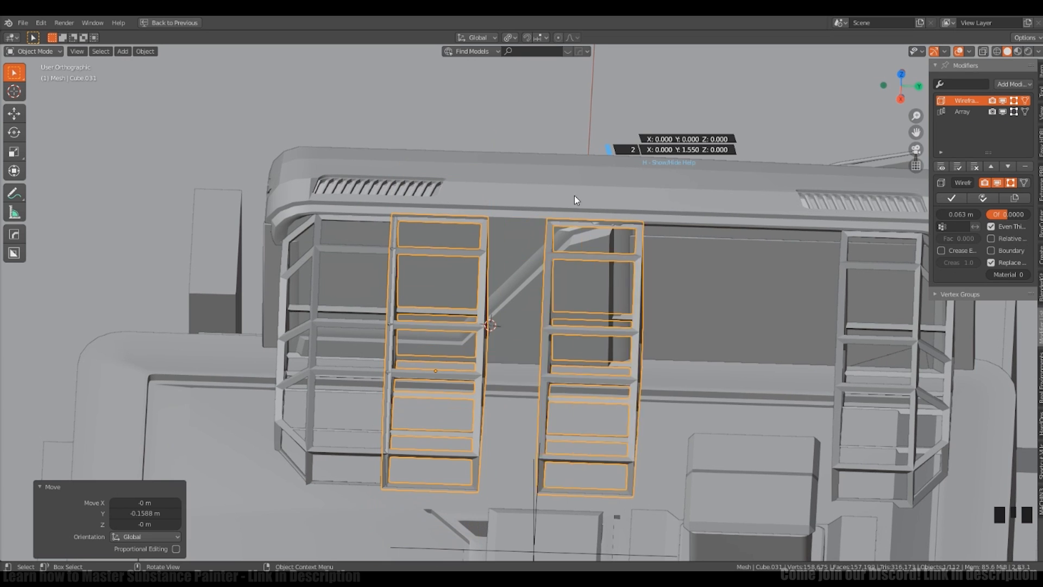
middle_drag(500, 209, 645, 269)
click(970, 111)
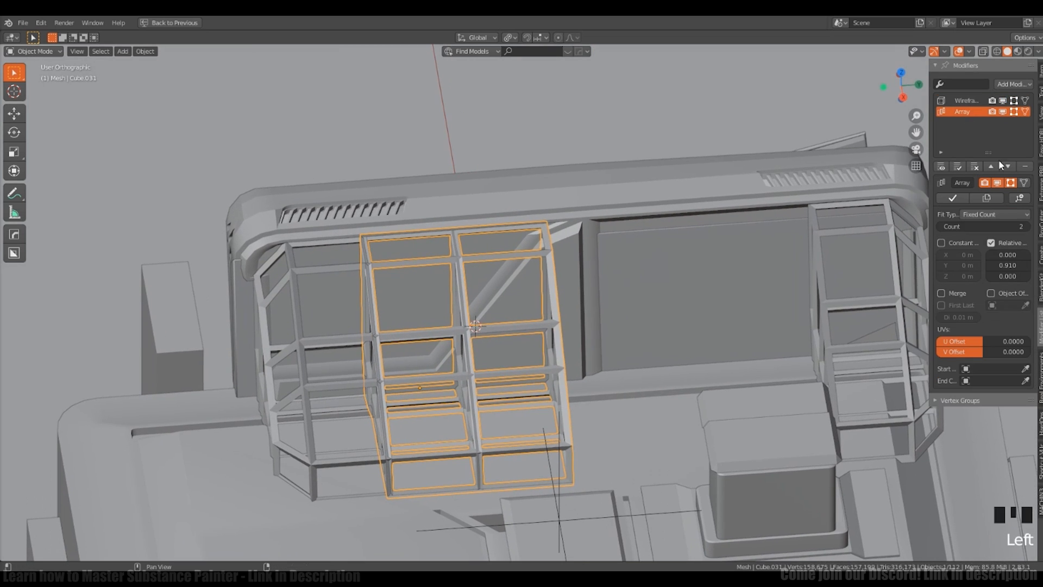
middle_drag(804, 255, 776, 272)
key(g)
key(y)
click(669, 333)
key(alt+a)
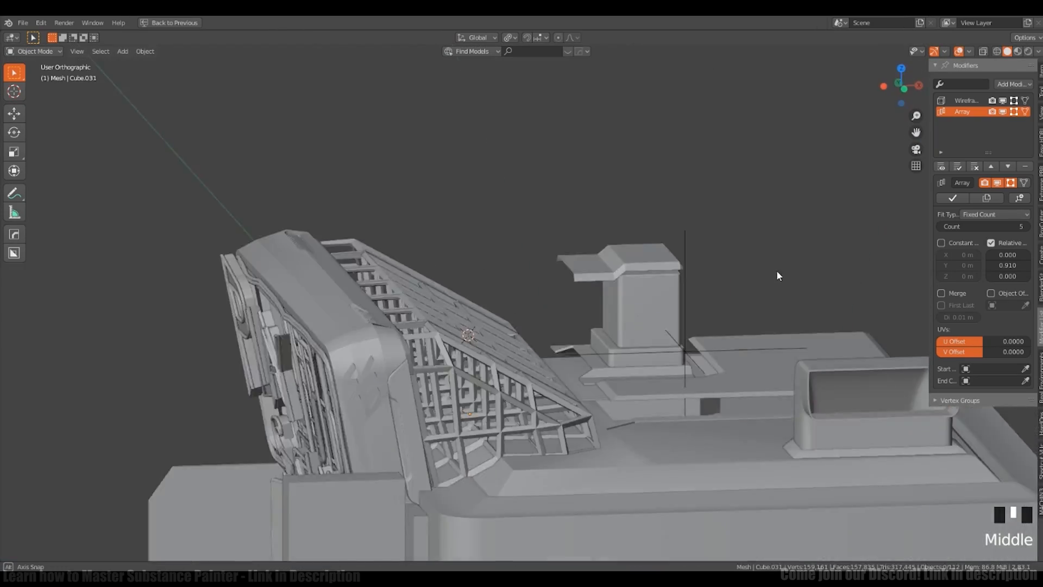
Step: Reduce the straight cage's array count to 3
middle_drag(701, 274, 652, 359)
scroll(673, 270, down, 4)
scroll(548, 376, up, 4)
scroll(622, 327, down, 3)
ctrl+middle_drag(652, 359, 635, 301)
click(941, 226)
click(942, 227)
alt+middle_drag(760, 271, 647, 380)
click(647, 380)
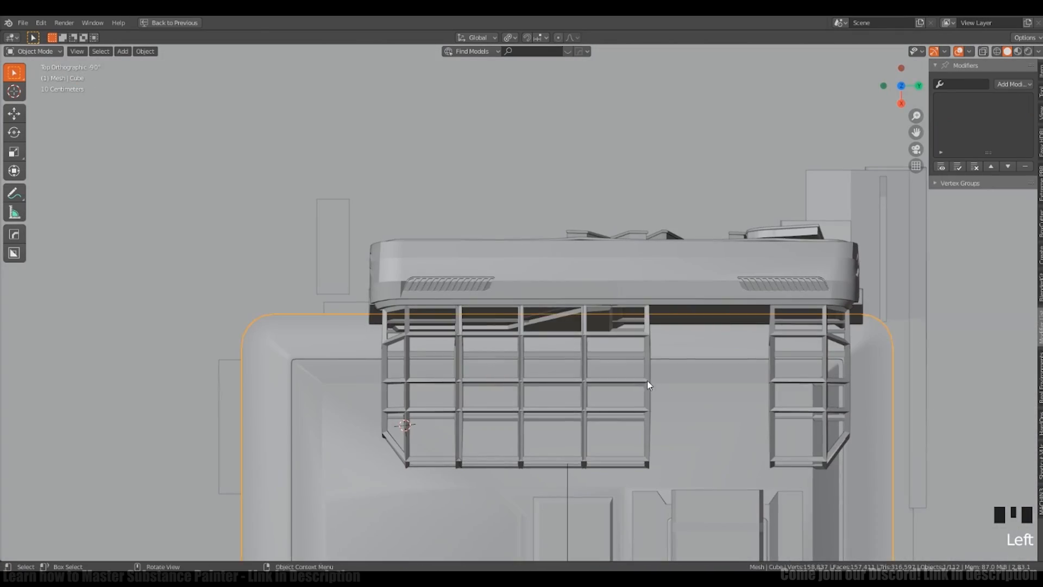
Step: Scale the arrayed cages along Y and slide them to fill the gap between the two end cages
click(630, 345)
key(s)
key(y)
click(732, 338)
key(g)
key(y)
click(753, 336)
key(s)
key(y)
click(757, 337)
key(g)
key(y)
click(743, 335)
Step: Apply the arrayed cages' transforms, and refine their Y scale and position between the end cages
middle_drag(743, 336, 664, 304)
key(ctrl+a)
click(725, 295)
click(736, 274)
click(722, 278)
key(s)
key(y)
click(752, 283)
key(g)
key(y)
click(755, 276)
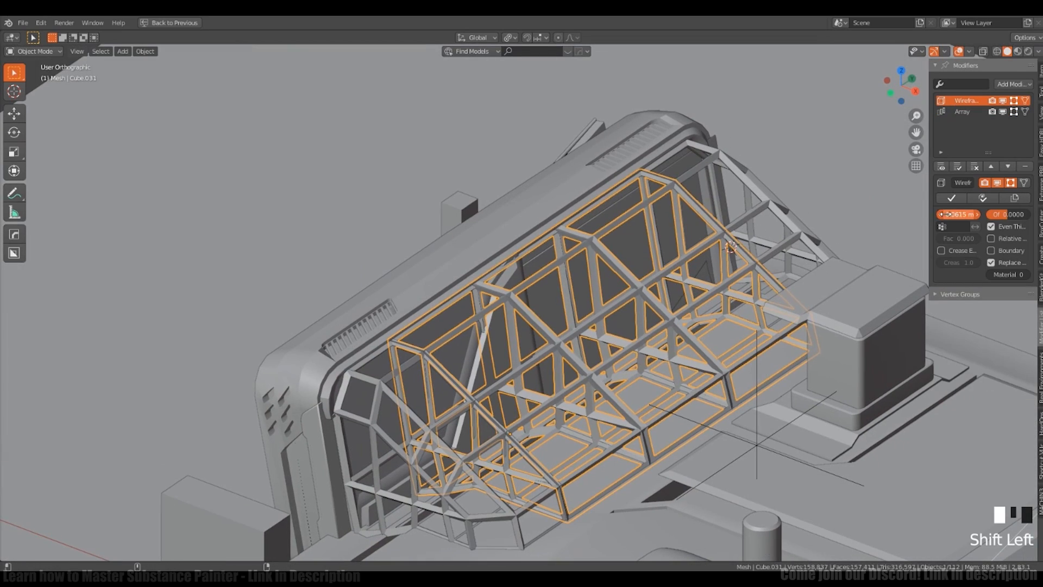
Step: Set the arrayed cages' Wireframe thickness to 0.032 m and their relative Y array offset to 0.950
mouse_move(948, 214)
mouse_down()
mouse_move(936, 214)
mouse_move(947, 214)
mouse_up()
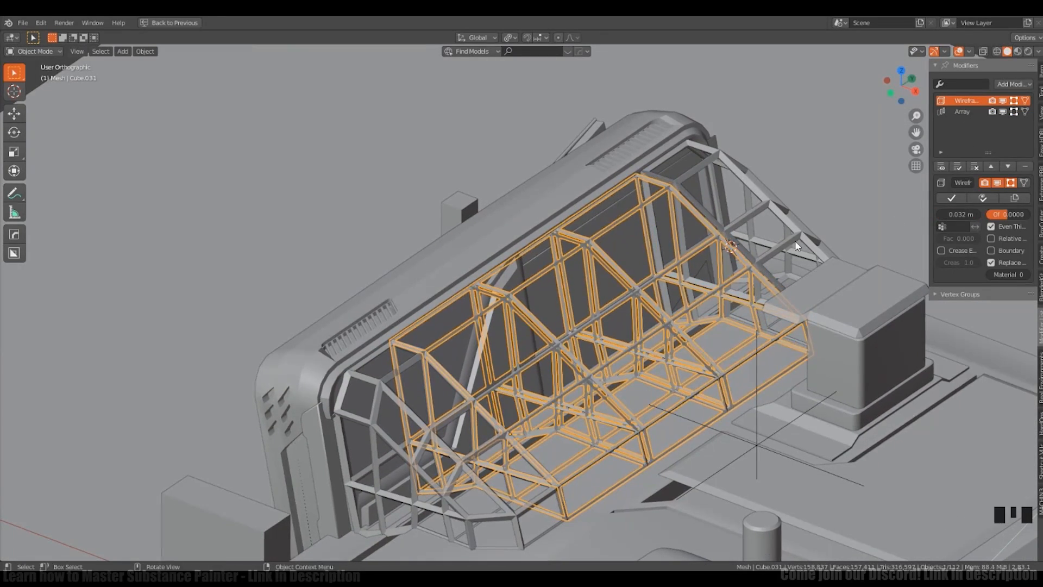
alt+middle_drag(794, 240, 771, 197)
shift+middle_drag(771, 196, 756, 178)
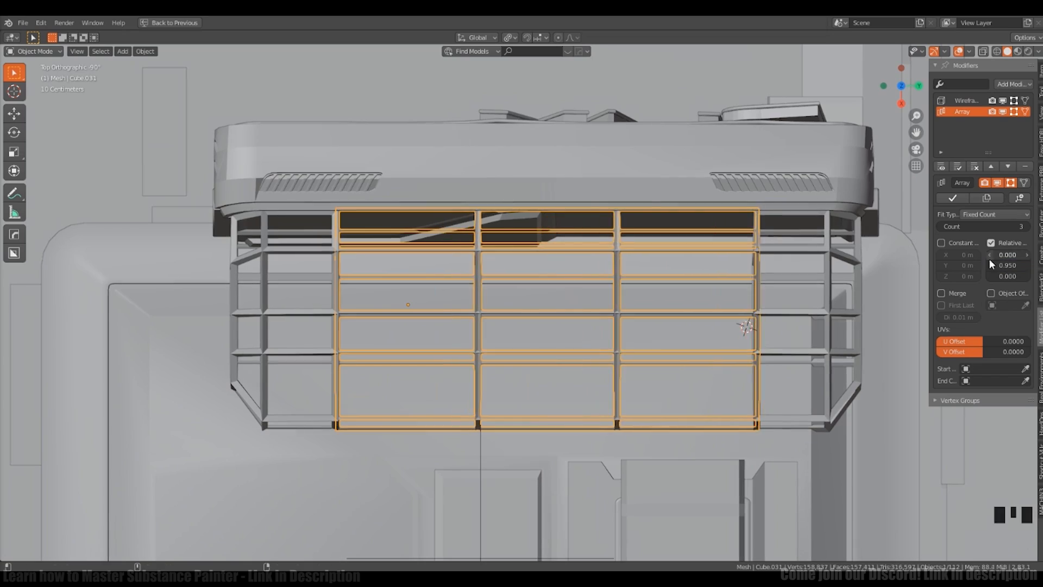
Step: Copy the arrayed cages' thinner Wireframe modifier to the mirrored end cages and remove their 0.063 m one
middle_drag(795, 256, 767, 234)
click(776, 235)
shift+middle_drag(776, 236, 694, 256)
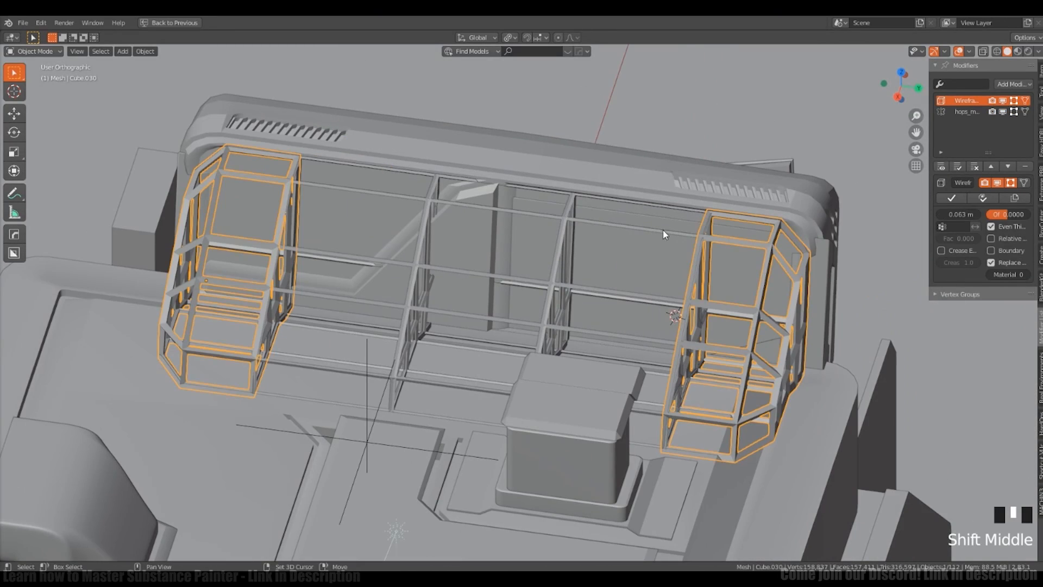
key(ctrl+c)
click(671, 275)
click(1025, 166)
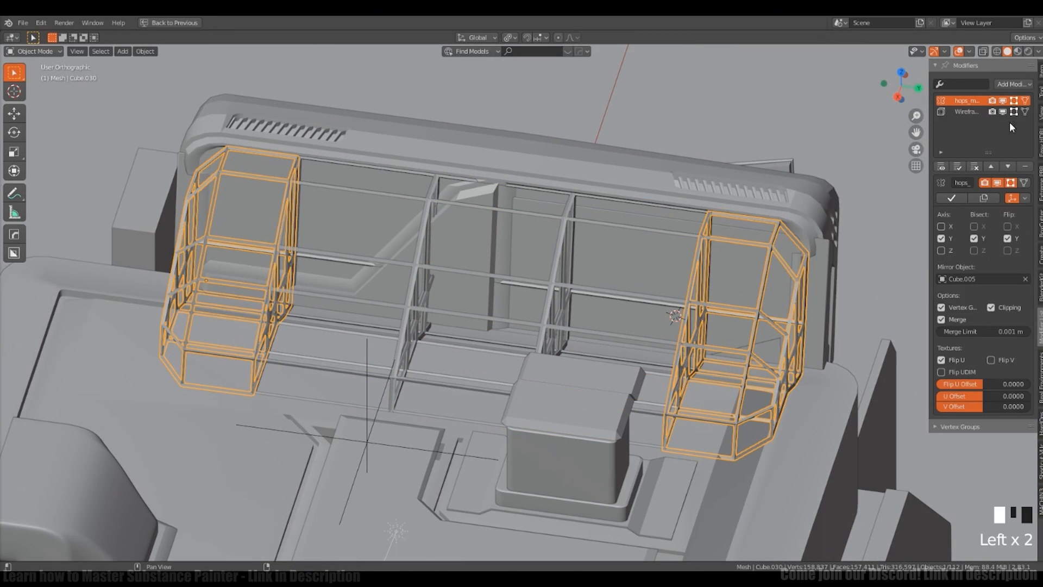
Step: Place the 3D cursor near the base of the wireframe cages behind the frame
middle_drag(814, 239, 673, 354)
shift+middle_drag(673, 353, 586, 348)
shift+middle_drag(587, 347, 771, 294)
shift+right_click(619, 360)
shift+right_click(616, 358)
click(667, 359)
click(850, 232)
Step: Select the arrayed middle cages and open them in Edit Mode with wireframe shading
mouse_move(771, 293)
middle_down()
mouse_move(705, 335)
mouse_move(605, 358)
mouse_move(644, 408)
mouse_move(608, 381)
middle_up()
key(a)
key(a)
key(a)
click(605, 358)
key(Tab)
key(shift+z)
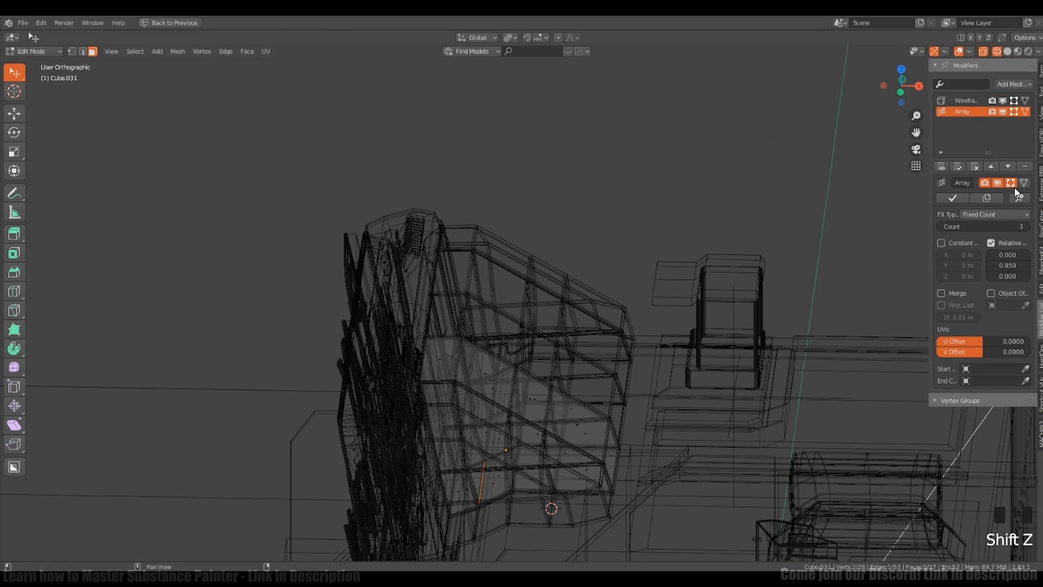
Step: Make the arrayed cages' Wireframe modifier active and clear the mesh selection, returning to solid shading with vertex selection
key(shift+z)
click(972, 101)
click(972, 101)
key(shift+z)
key(a)
key(a)
key(a)
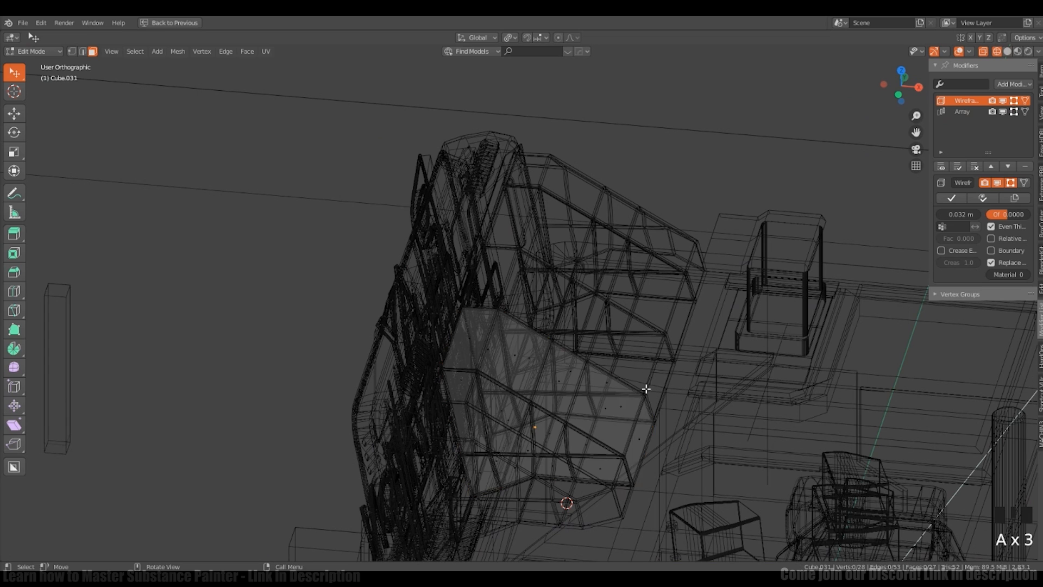
key(alt+a)
middle_drag(648, 417, 631, 403)
key(shift+z)
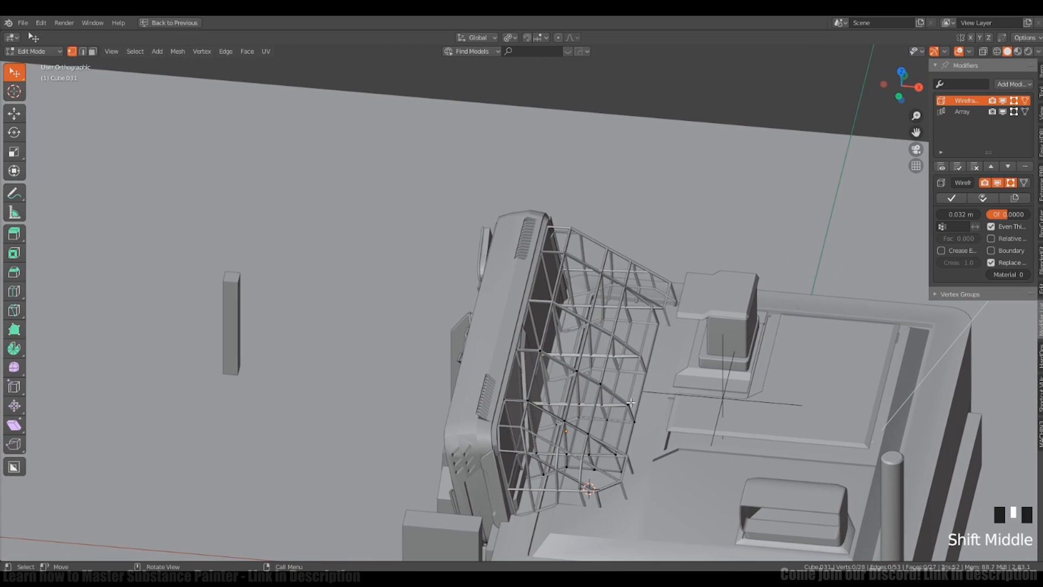
Step: Move the arrayed cages' rear end vertices about -0.216 m along X and fine-tune the upper rear vertices in front view
click(682, 432)
middle_drag(681, 432, 696, 384)
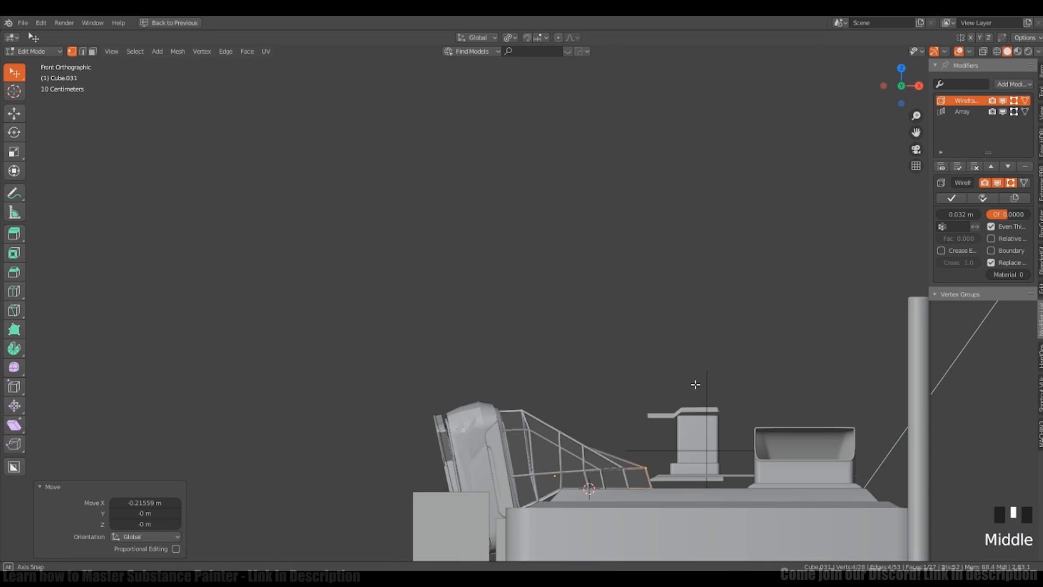
click(668, 502)
middle_drag(669, 503, 681, 405)
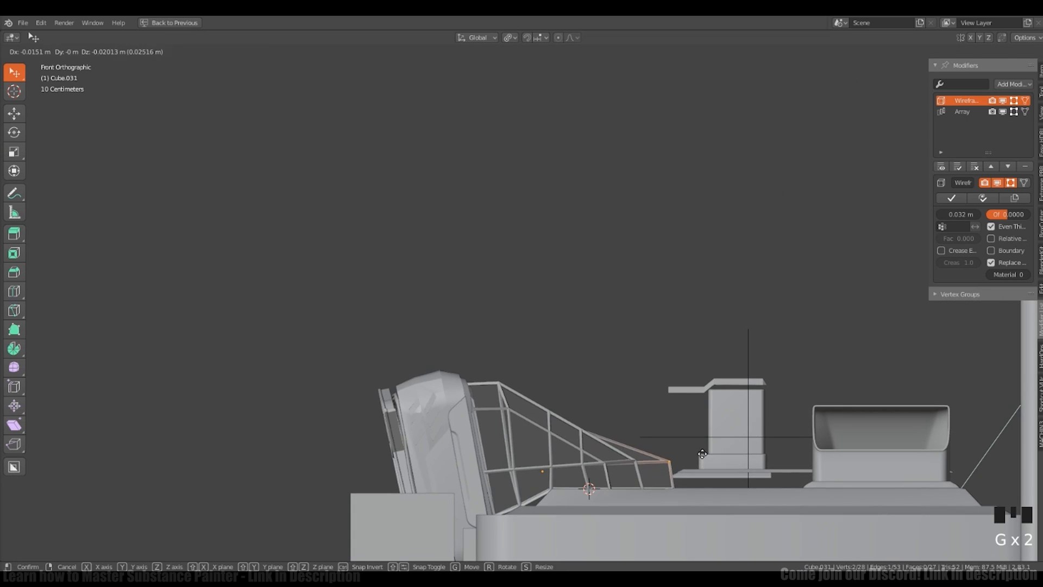
click(702, 454)
Step: Try a 0.121 m vertex-only bevel on the arrayed cages' upper rear corners
middle_drag(702, 454, 721, 448)
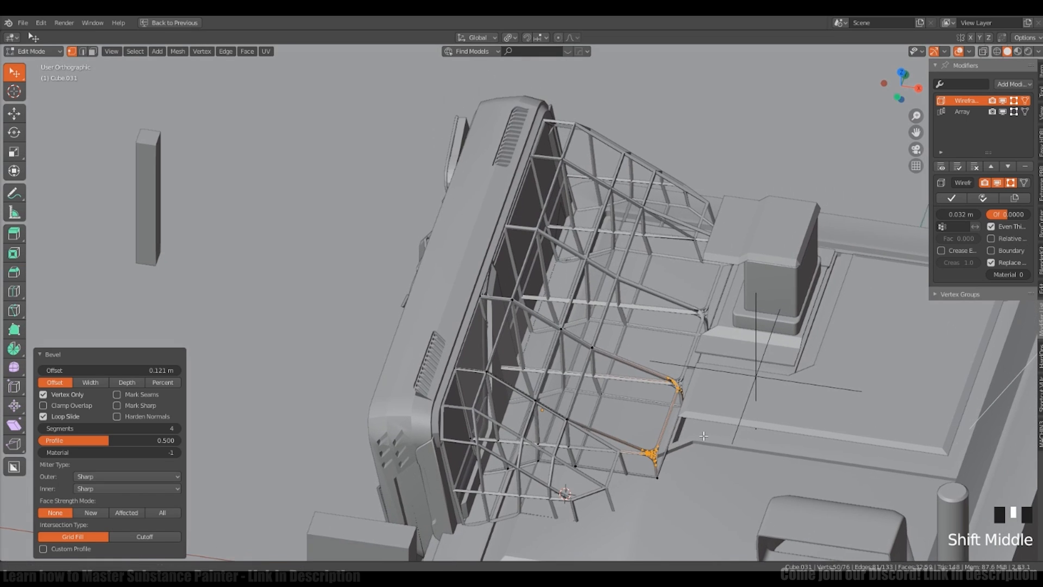
click(651, 442)
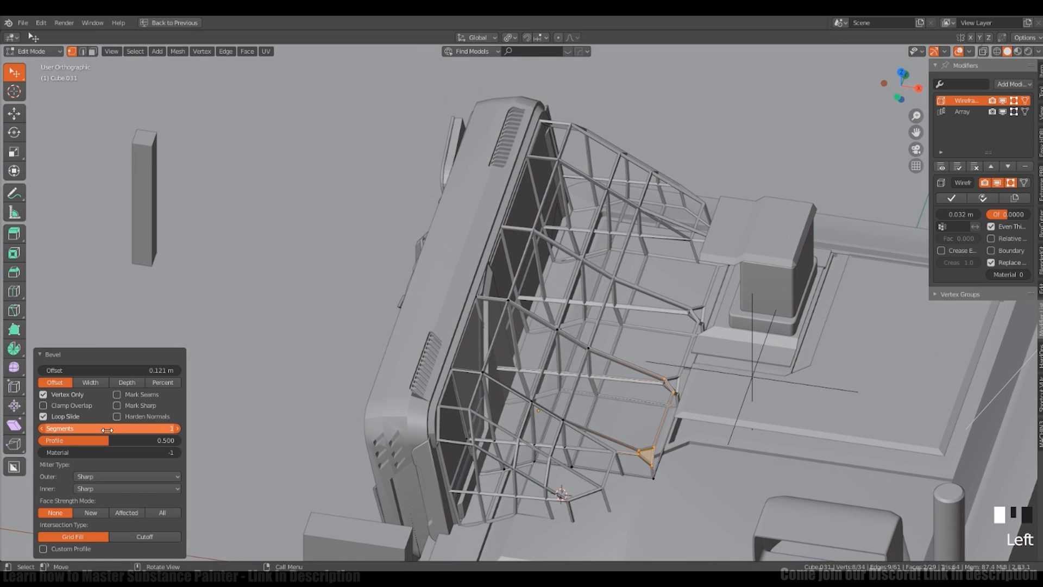
key(ctrl+z)
key(ctrl+z)
Step: Shift the selected cage geometry about -0.052 m in X and -0.133 m in Z, and return to Object Mode
middle_drag(700, 414, 722, 389)
key(Tab)
click(701, 396)
key(g)
click(712, 398)
key(Tab)
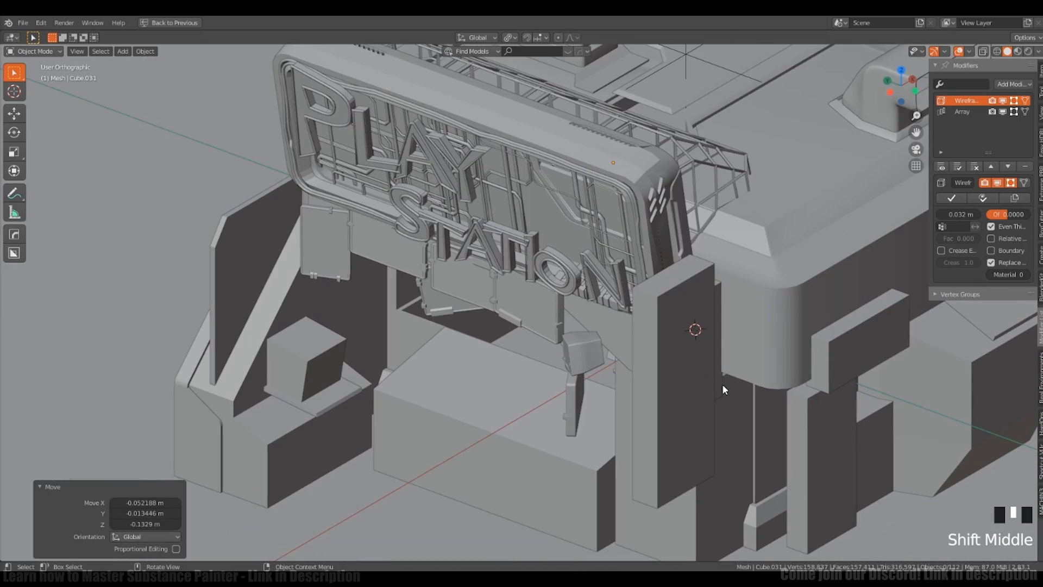
Step: Isolate the tall block beside the PLAY STATION panel and bevel its edges in Edit Mode
click(791, 324)
middle_drag(791, 324, 611, 389)
click(688, 380)
click(610, 387)
key(KP_Divide)
middle_drag(608, 314, 552, 202)
key(Tab)
key(ctrl+b)
click(720, 309)
key(alt+a)
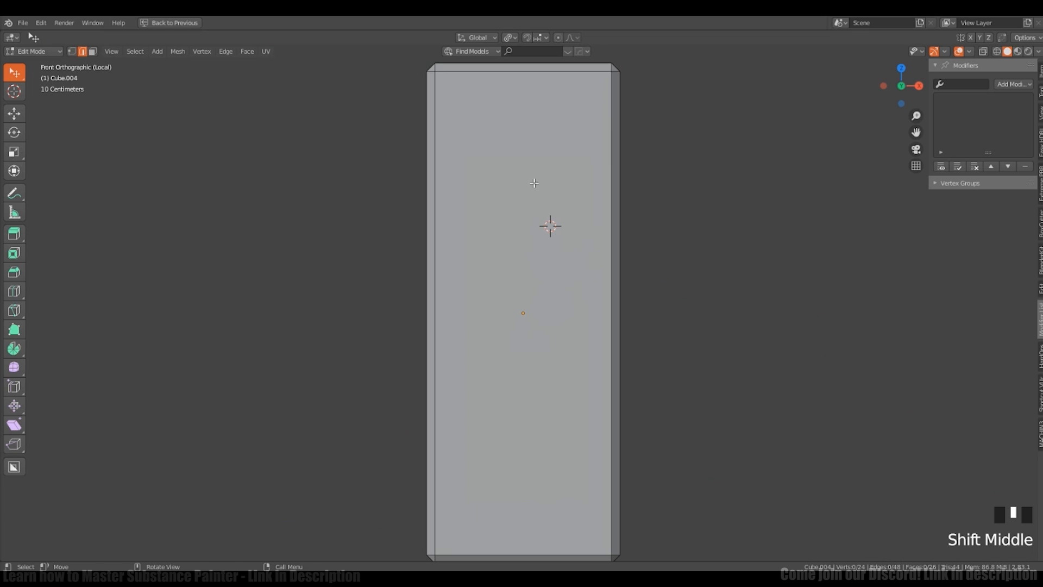
ctrl+middle_drag(451, 106, 474, 62)
shift+middle_drag(474, 62, 473, 111)
right_click(452, 98)
key(Tab)
click(575, 244)
key(i)
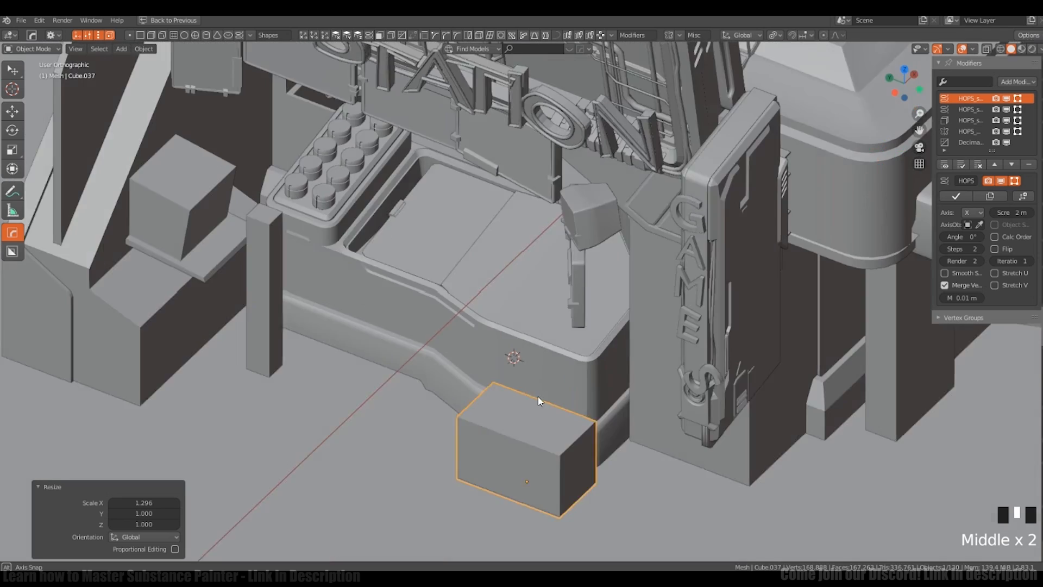
Step: Reshape the box by the counter into a thin upright panel, setting its HOPS screw offset to 1.04 m
ctrl+middle_drag(538, 401, 468, 413)
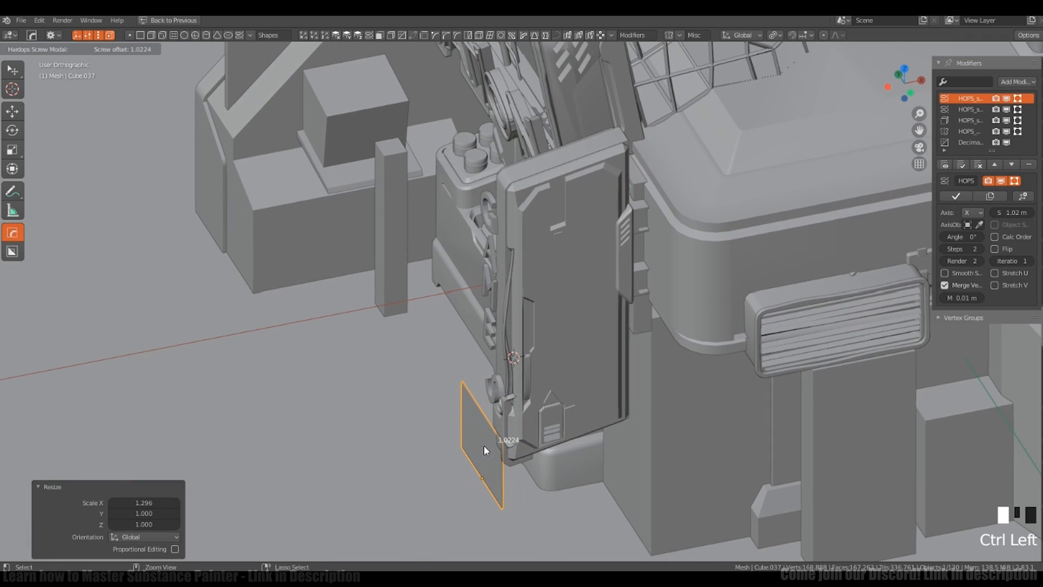
click(503, 433)
ctrl+click(510, 415)
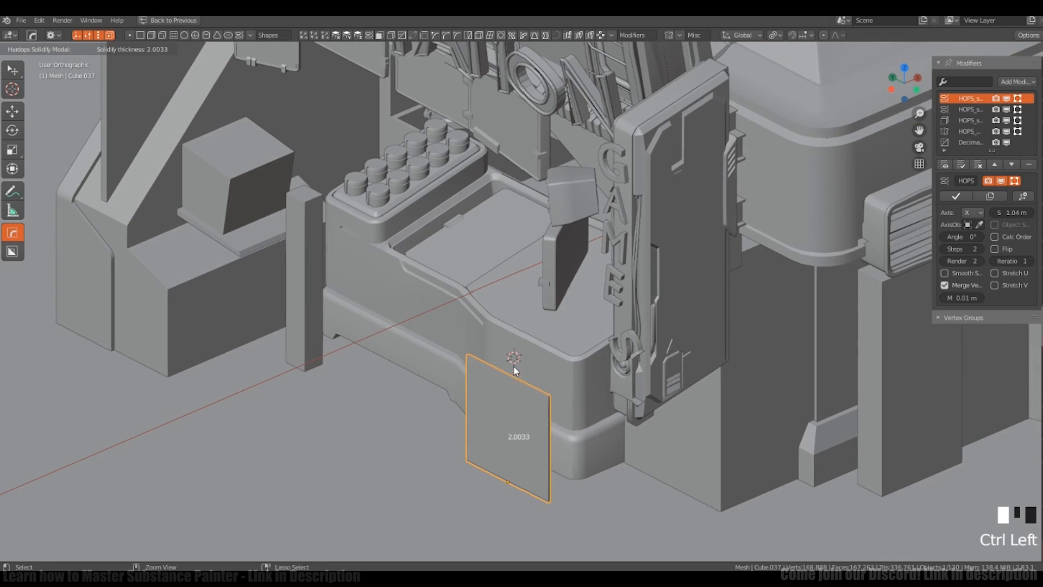
click(513, 352)
Step: Rotate the thin panel 18.8° in front view and move its foot to the ground
ctrl+middle_drag(513, 352, 562, 432)
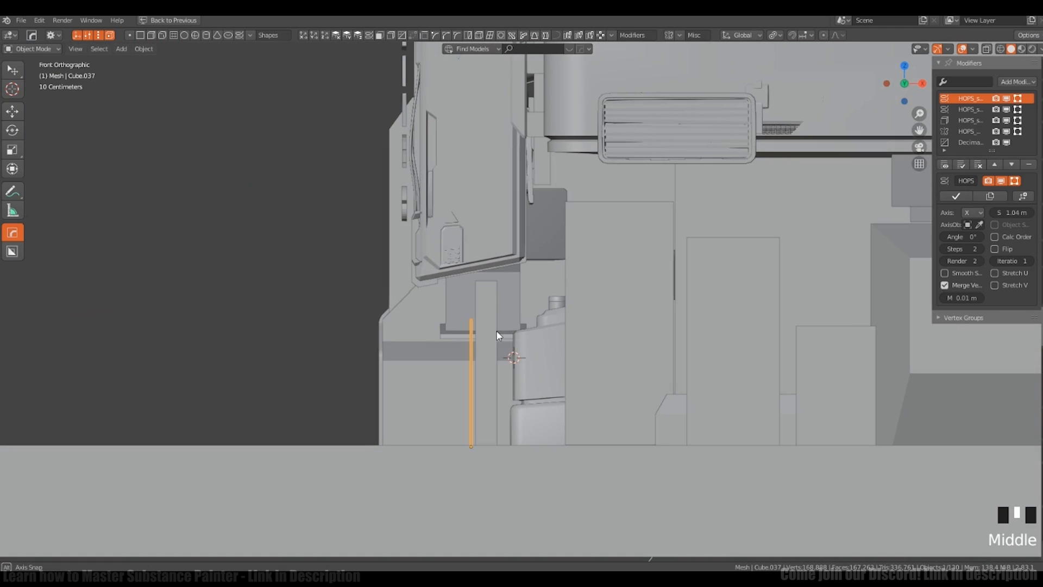
key(r)
click(545, 453)
key(g)
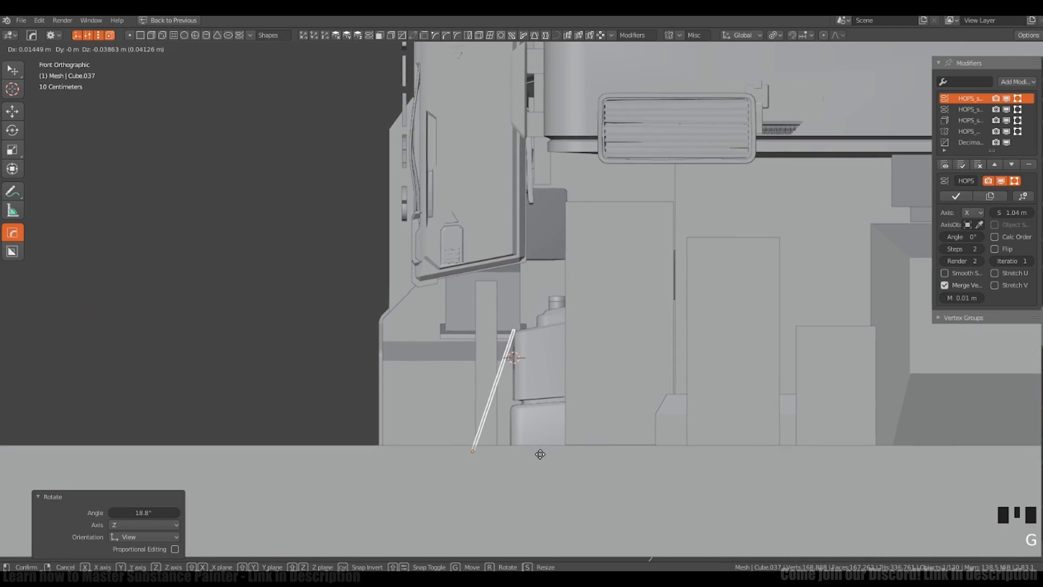
click(539, 455)
Step: Scale the panel to 0.848, rotate it -6.31°, and move it to lean against the counter base
key(s)
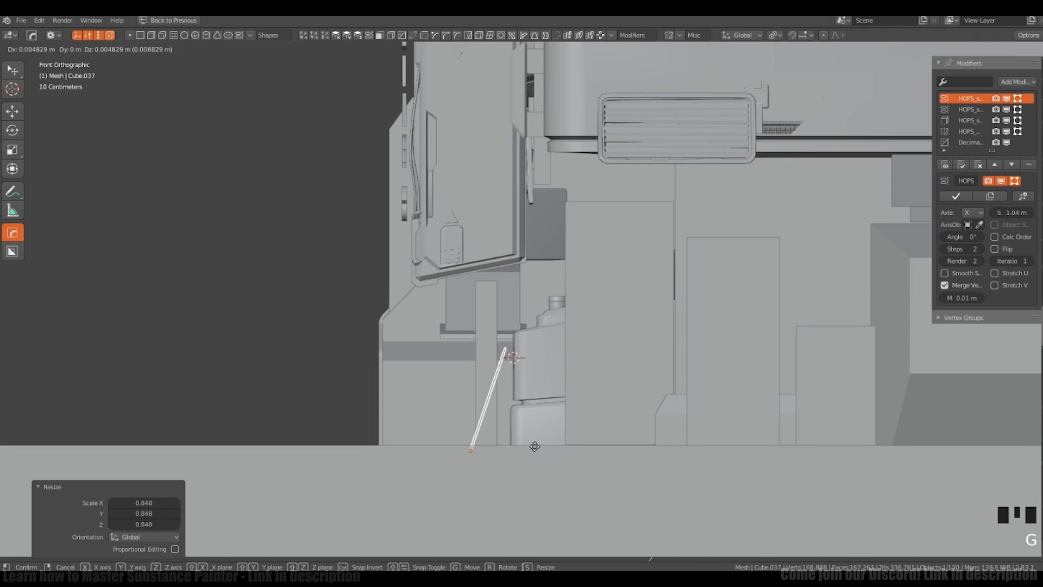
key(r)
click(565, 429)
key(g)
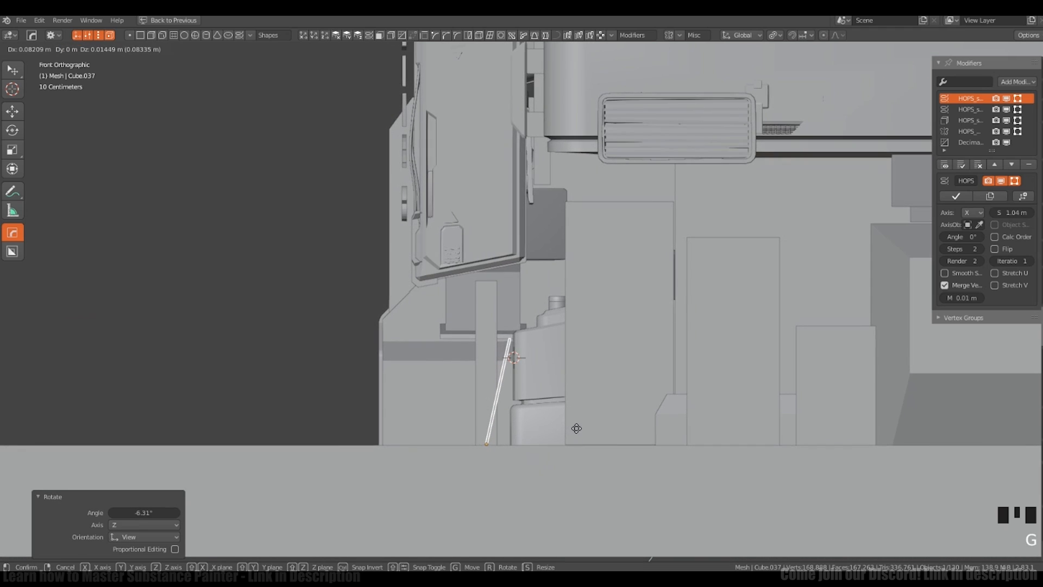
click(577, 429)
Step: Duplicate the leaning panel along the counter front and scale the copy down
middle_drag(550, 396, 584, 380)
middle_drag(584, 380, 632, 380)
key(shift+d)
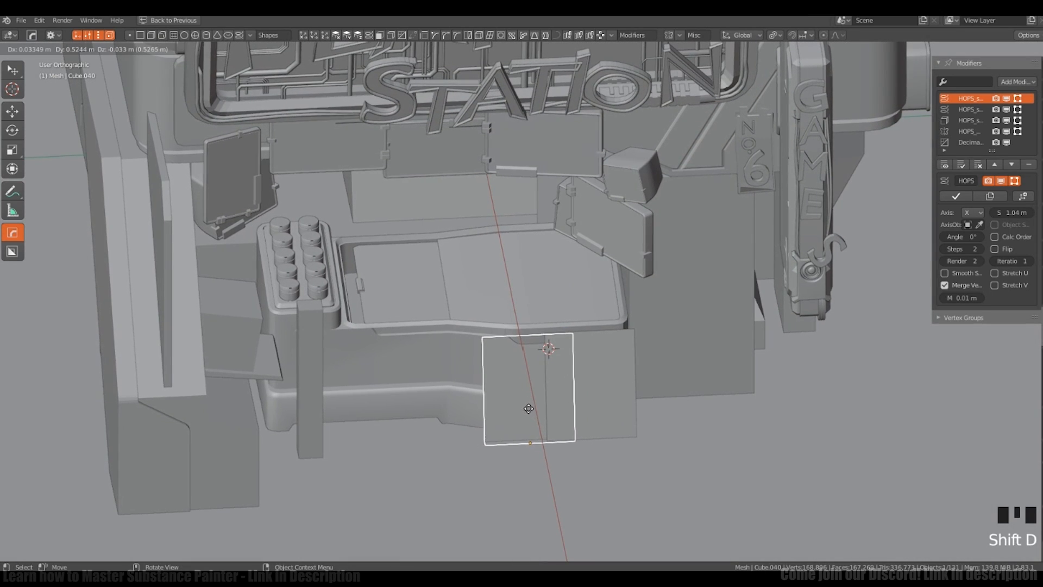
click(528, 408)
key(s)
click(549, 409)
Step: Rotate the smaller panel slightly and position it against the counter beside the larger one
key(g)
middle_drag(549, 409, 510, 397)
click(536, 424)
key(r)
click(555, 441)
key(g)
click(533, 418)
key(alt+a)
Step: Duplicate the larger leaning panel in front of the counter and scale the copy down to a small tile
click(552, 399)
shift+middle_drag(552, 400, 485, 383)
key(shift+d)
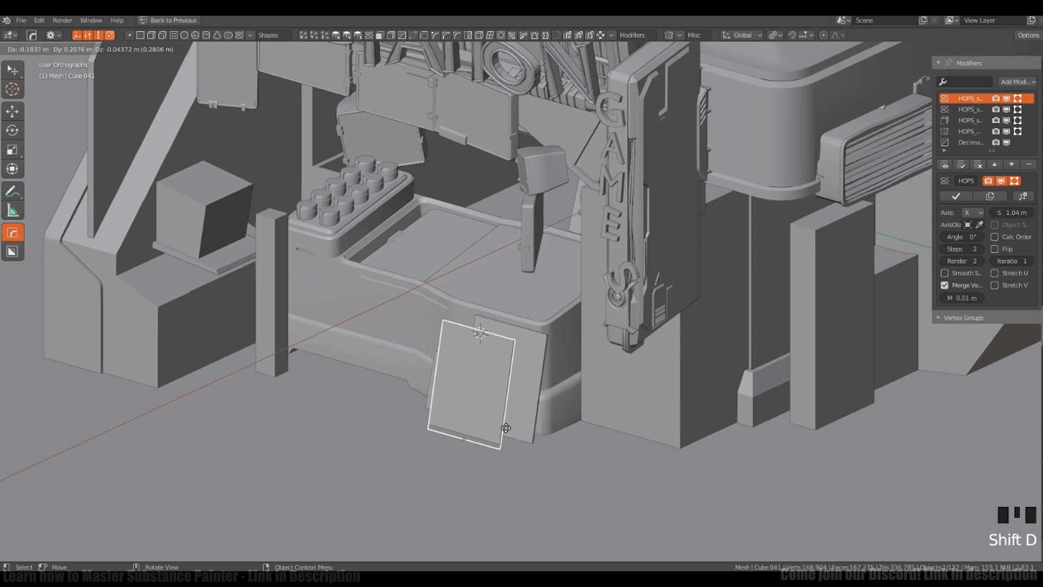
click(508, 428)
middle_drag(508, 428, 527, 454)
key(s)
click(493, 444)
Step: Clear the tile's rotation, rotate it 90° to lie flat, and adjust its height along Z
key(alt+r)
key(r)
key(Return)
key(g)
key(z)
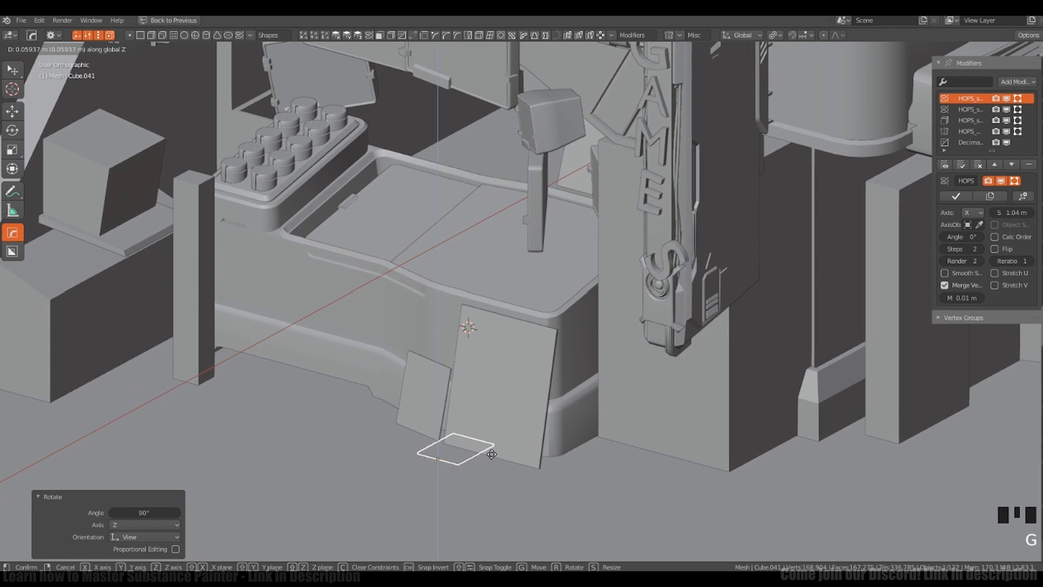
click(488, 454)
Step: Slide the flat tile about -0.235 m along X and adjust its position in front of the leaning panels
key(g)
middle_click(475, 459)
click(464, 465)
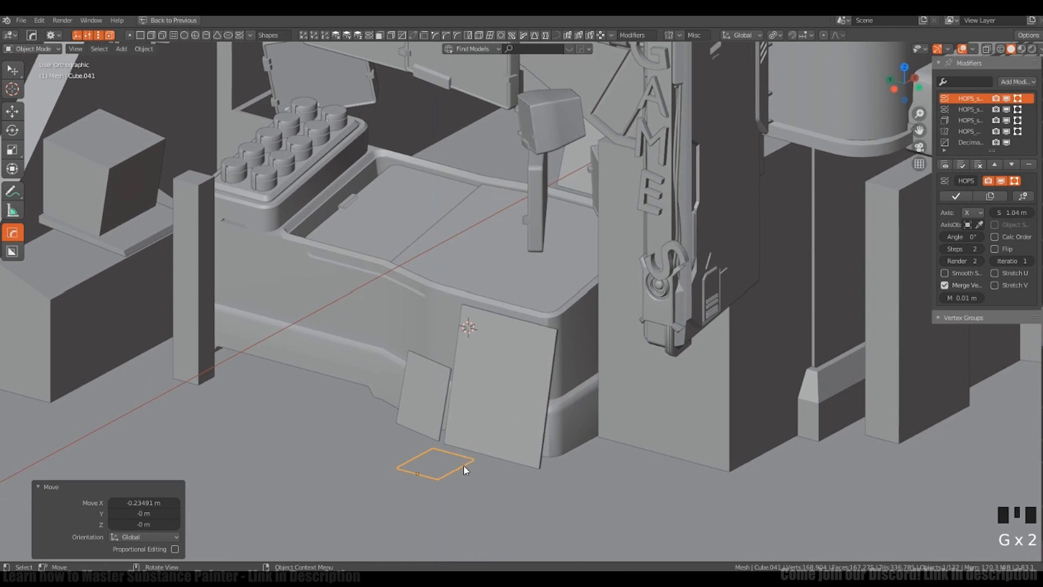
key(g)
middle_click(465, 462)
click(472, 460)
Step: Rotate the flat tile slightly and slide it to the foot of the larger leaning panel, finishing with about 0.183 m along X
middle_drag(492, 472, 537, 434)
key(r)
click(574, 441)
key(g)
middle_click(522, 461)
click(548, 456)
key(g)
middle_click(462, 443)
click(472, 444)
ctrl+middle_drag(482, 418, 517, 445)
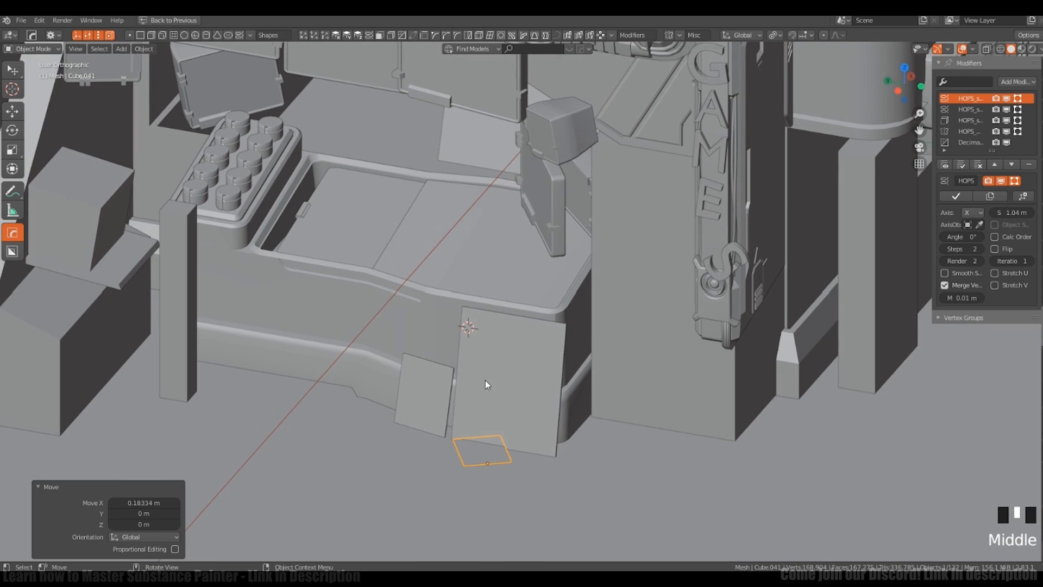
Step: Duplicate the flat tile about 0.476 m along Y, and place another copy in front of that one
middle_drag(486, 383, 524, 458)
key(shift+d)
click(454, 470)
key(shift+d)
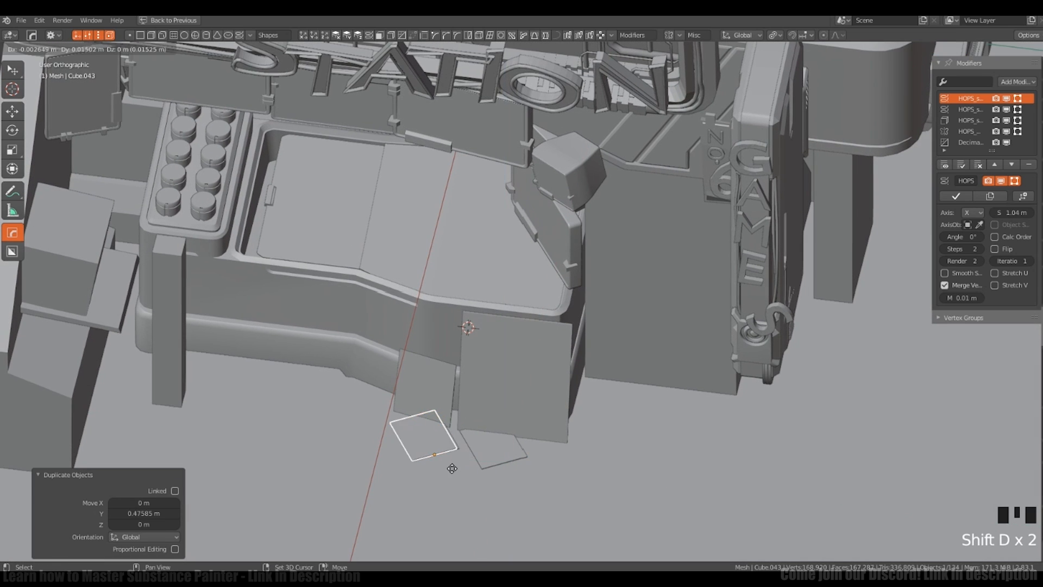
middle_click(448, 476)
click(439, 489)
Step: Extend the front row with three more tile copies, offset about -0.348 m, -0.434 m and -0.279 m along Y
key(shift+d)
middle_click(491, 498)
click(492, 498)
key(shift+d)
middle_drag(511, 500, 554, 500)
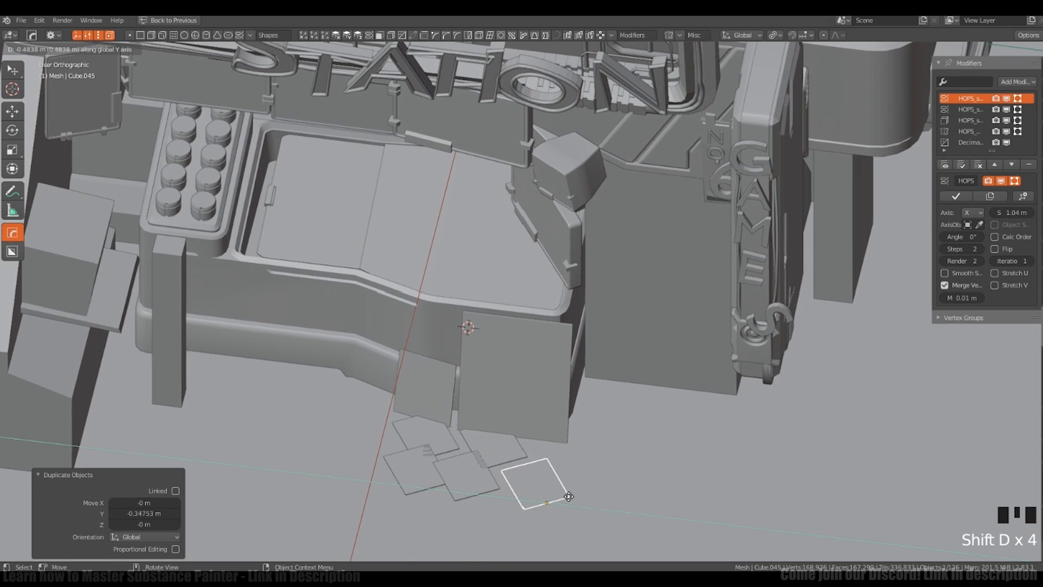
click(562, 489)
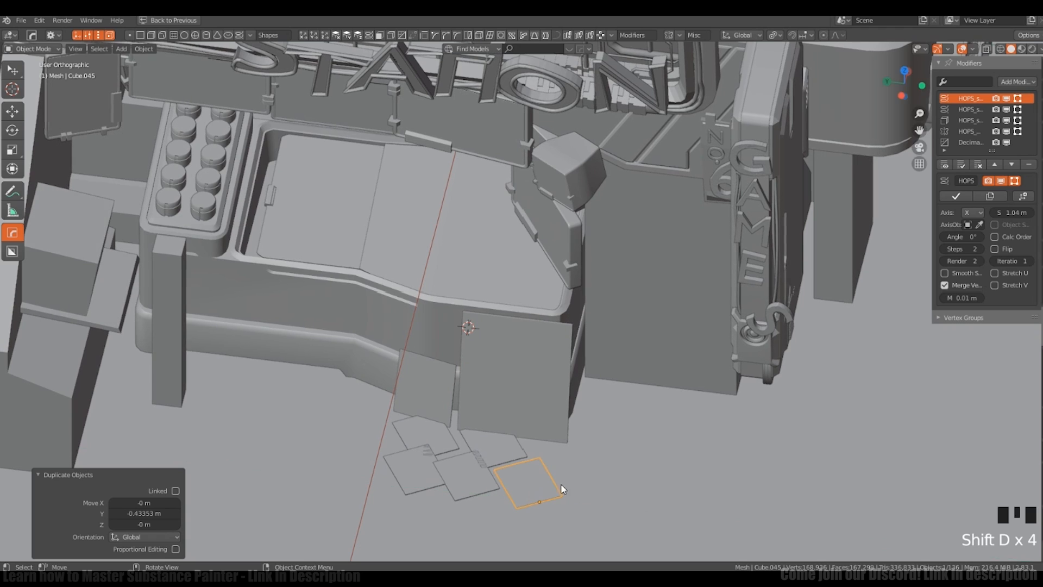
key(shift+d)
middle_drag(563, 489, 614, 469)
click(607, 464)
Step: Duplicate the end tile upward along Z, and duplicate that raised copy about 0.327 m along Y
key(shift+d)
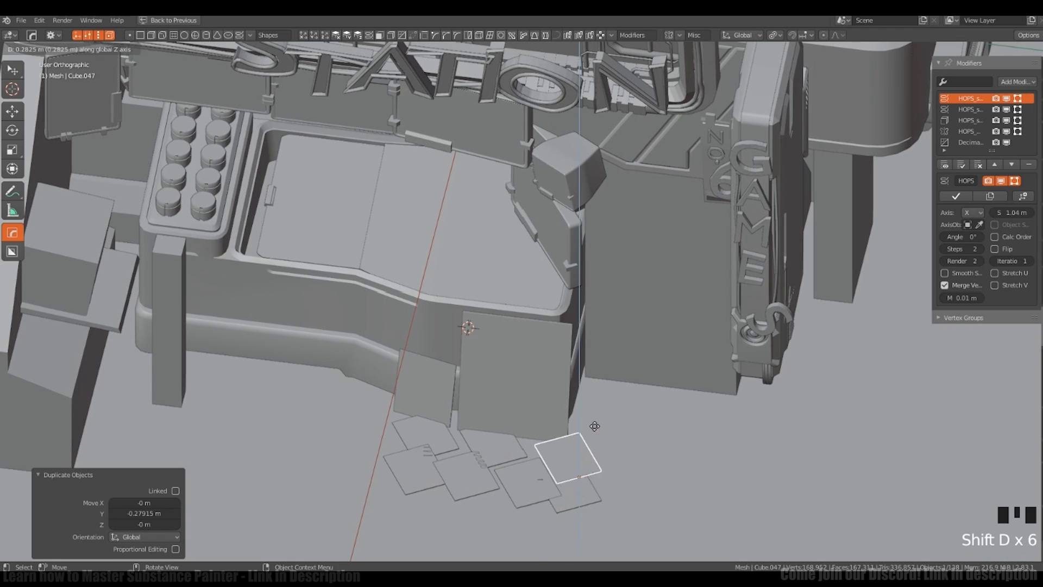
click(593, 428)
key(shift+d)
click(555, 448)
Step: Select all the flat tiles together, excluding the larger leaning panel
ctrl+right_click(556, 445)
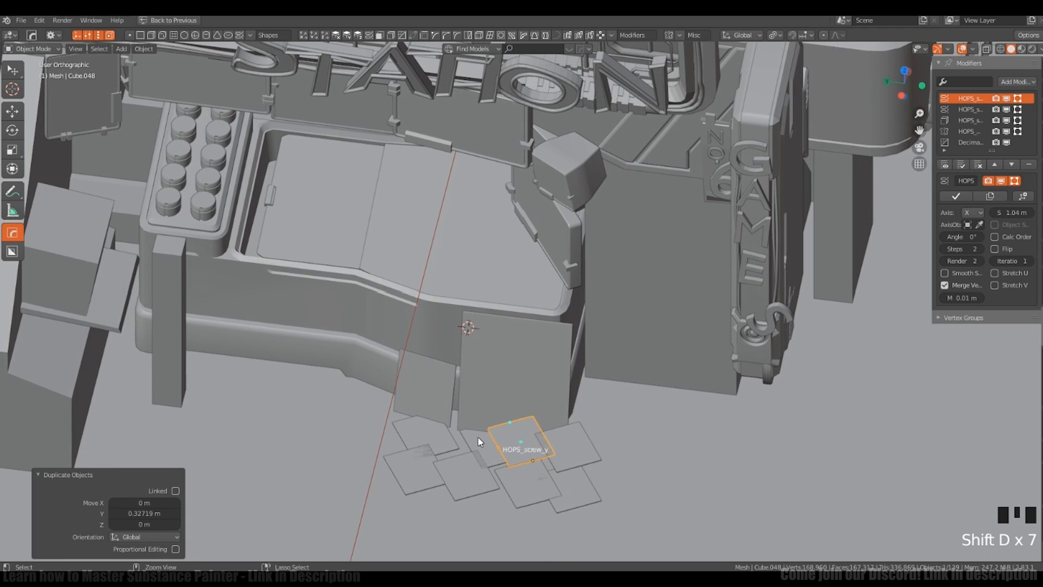
mouse_move(396, 432)
ctrl+right_down()
mouse_move(590, 495)
mouse_move(575, 438)
mouse_move(565, 438)
ctrl+right_up()
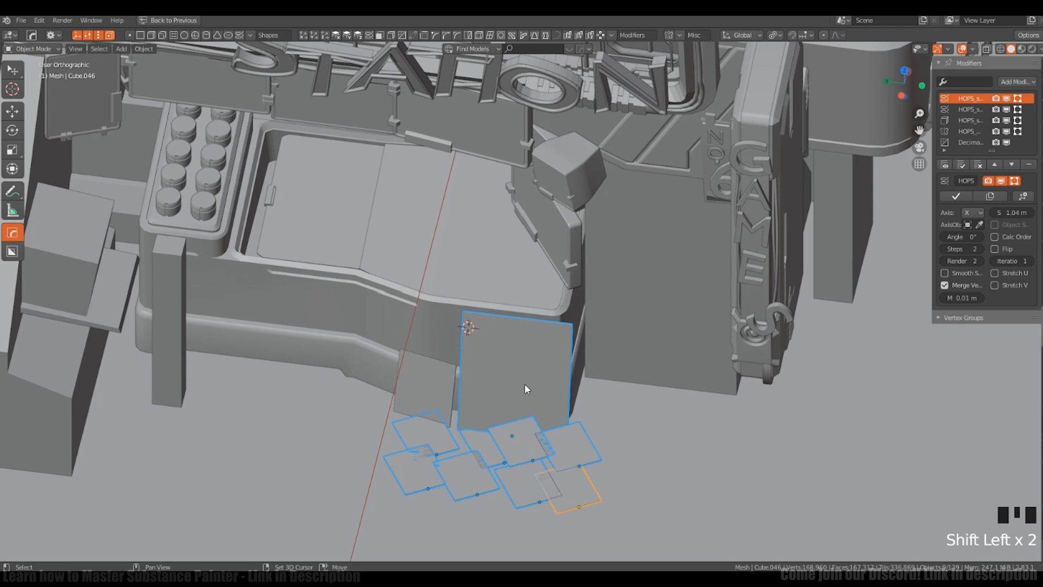
ctrl+shift+right_drag(483, 403, 546, 329)
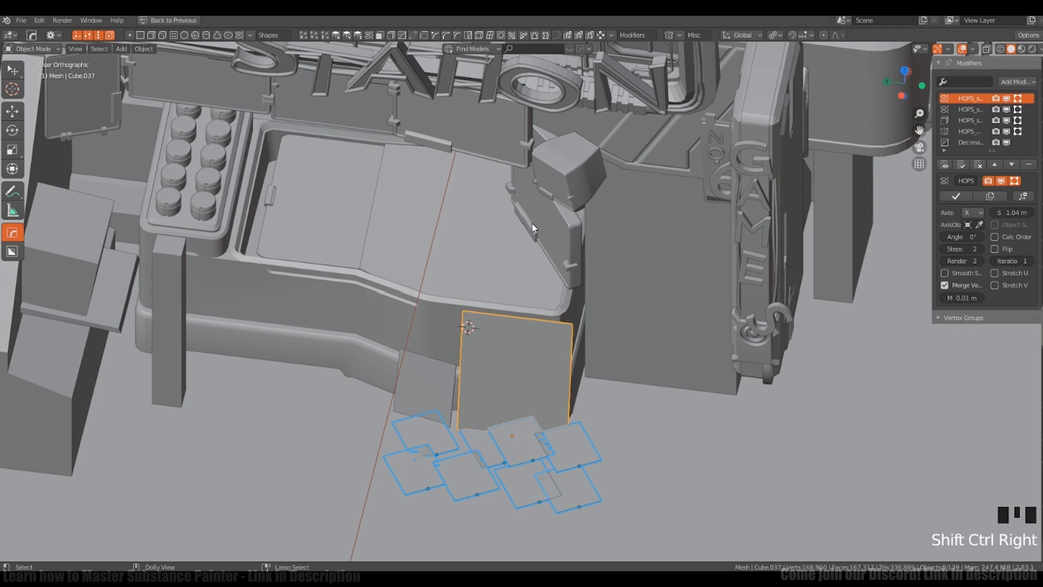
middle_drag(546, 329, 472, 339)
middle_drag(478, 438, 458, 444)
ctrl+shift+right_drag(456, 438, 480, 357)
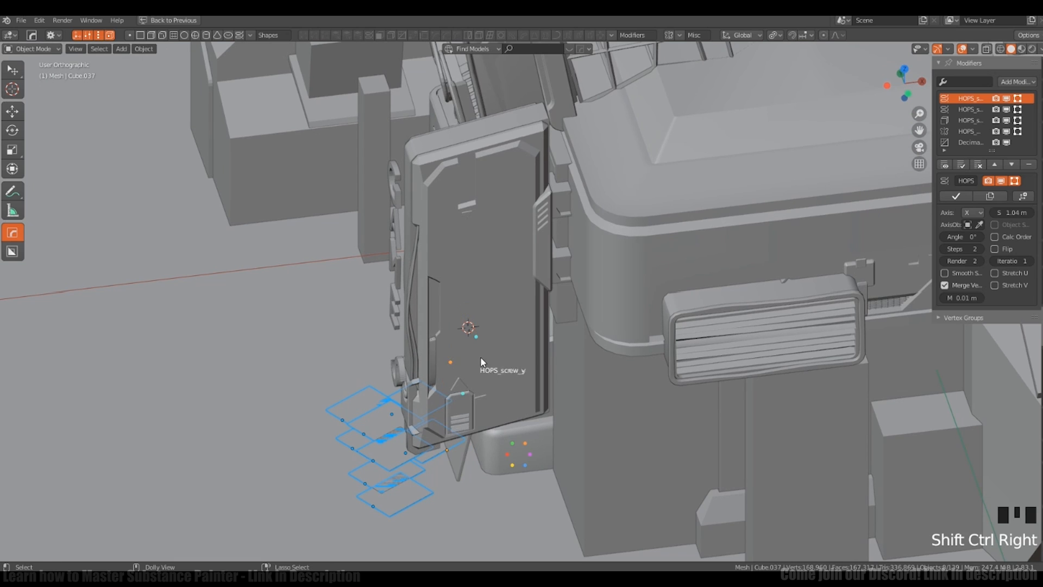
mouse_move(480, 356)
middle_down()
mouse_move(563, 428)
mouse_move(563, 400)
mouse_move(605, 354)
mouse_move(569, 396)
mouse_move(594, 400)
mouse_move(598, 389)
mouse_move(596, 425)
mouse_move(611, 435)
middle_up()
shift+click(599, 460)
key(alt+a)
key(ctrl+z)
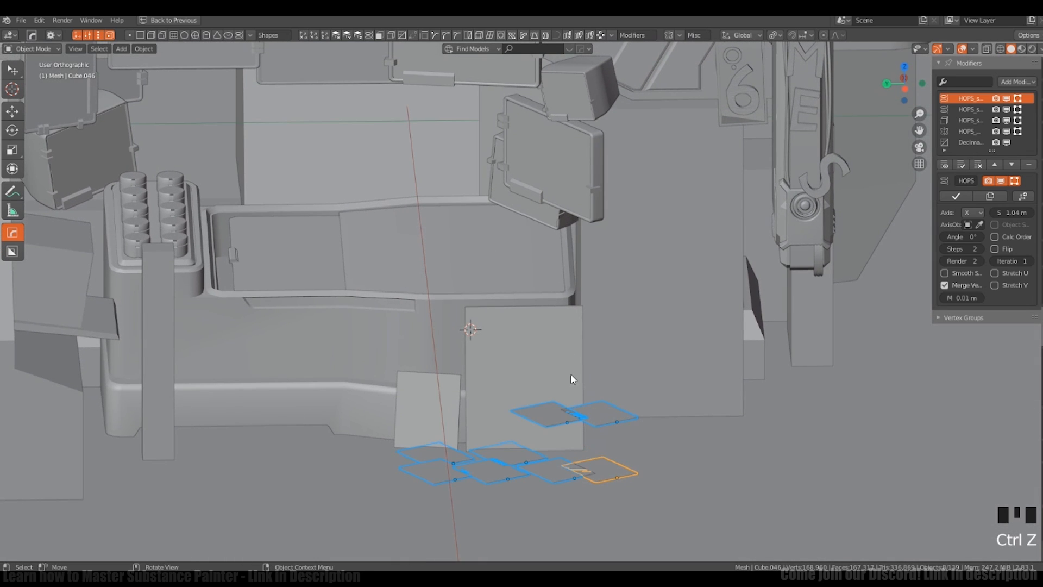
Step: Select only the two raised tiles and lower them about 0.387 m along Z to ground level
middle_drag(571, 379, 559, 408)
key(a)
key(a)
key(a)
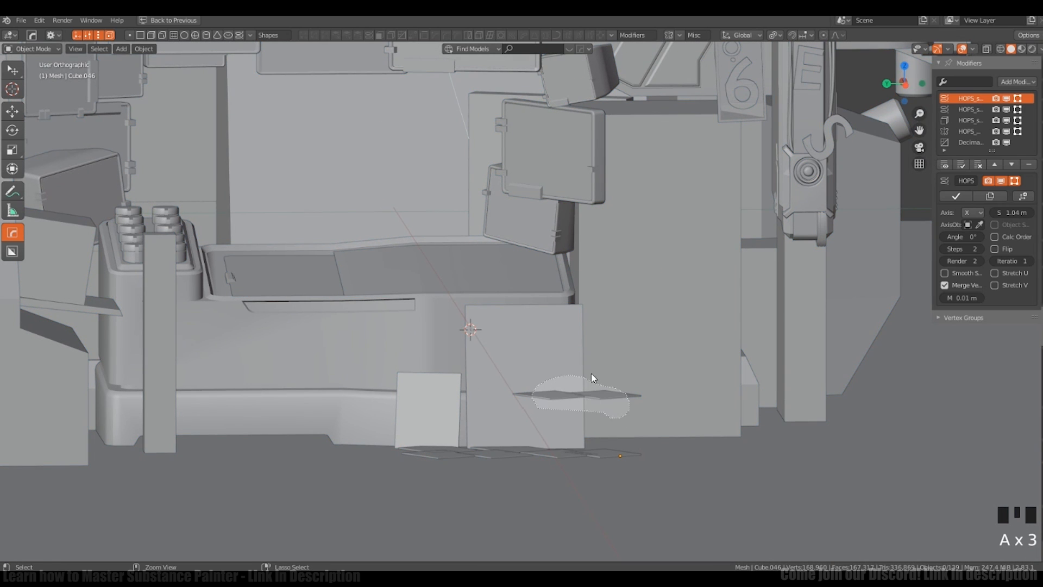
ctrl+right_drag(591, 375, 591, 376)
middle_drag(591, 376, 591, 399)
key(g)
click(594, 464)
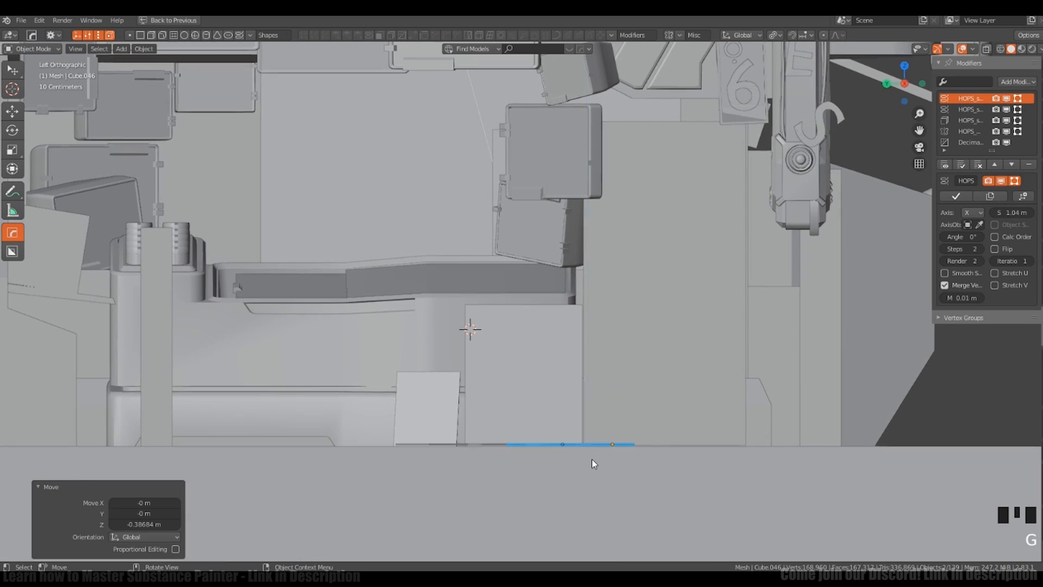
Step: Select the group of flat ground tiles in front of the leaning panels
mouse_move(593, 464)
middle_down()
mouse_move(526, 438)
mouse_move(471, 438)
mouse_move(421, 422)
middle_up()
mouse_move(422, 422)
ctrl+right_down()
mouse_move(402, 390)
mouse_move(387, 409)
ctrl+right_up()
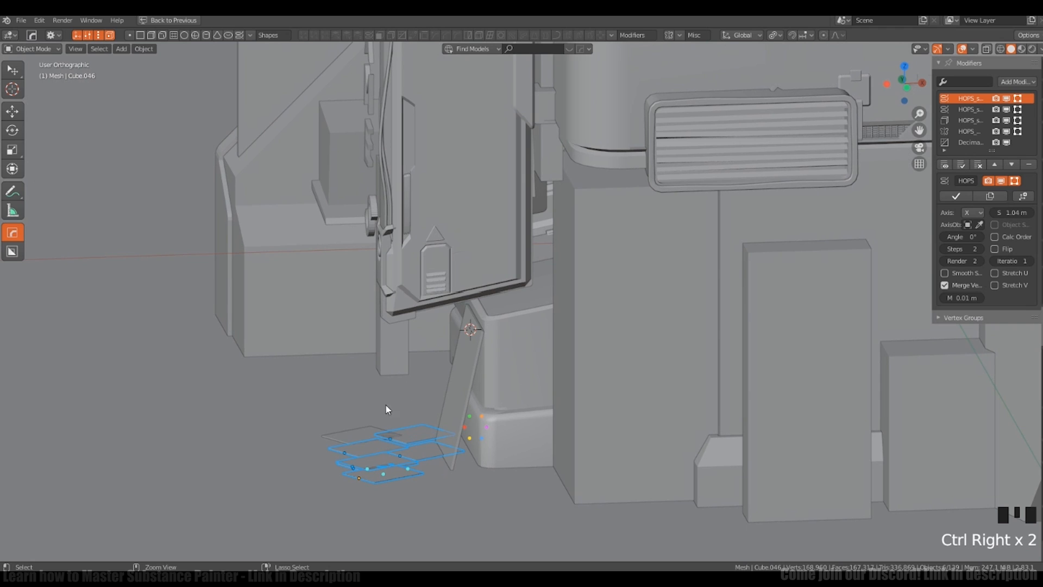
Step: Move the selected paper sheets into a loose group on the ground, add the stray sheet to the selection and leave the ground plane out
shift+click(363, 439)
key(g)
click(373, 459)
shift+click(400, 483)
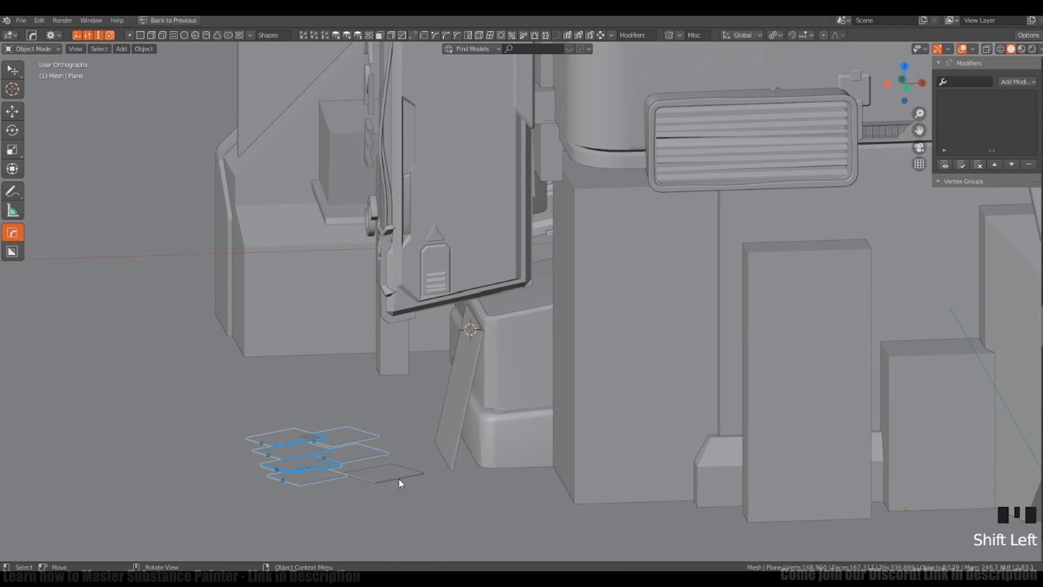
shift+click(405, 473)
key(g)
click(373, 478)
mouse_move(373, 478)
ctrl+middle_down()
mouse_move(354, 438)
mouse_move(286, 438)
mouse_move(368, 465)
ctrl+middle_up()
shift+click(366, 444)
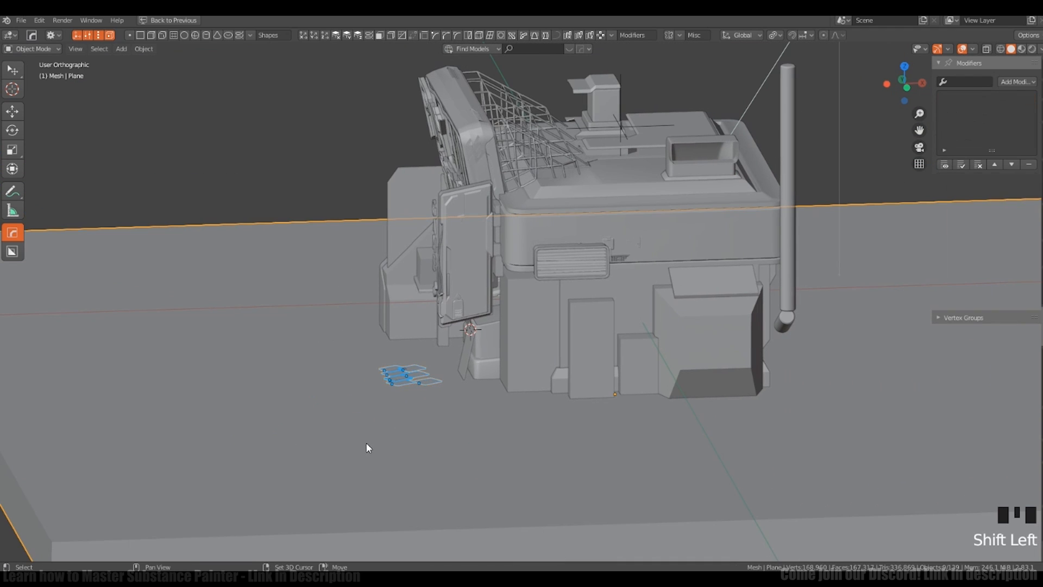
shift+click(365, 445)
Step: Apply Randomize Transform to the selected sheets with location ranges of 0.43 m in X and 0.34 m in Y
ctrl+middle_click(478, 368)
mouse_move(478, 364)
ctrl+middle_down()
mouse_move(575, 326)
mouse_move(498, 372)
mouse_move(495, 311)
mouse_move(484, 410)
mouse_move(477, 380)
ctrl+middle_up()
key(F3)
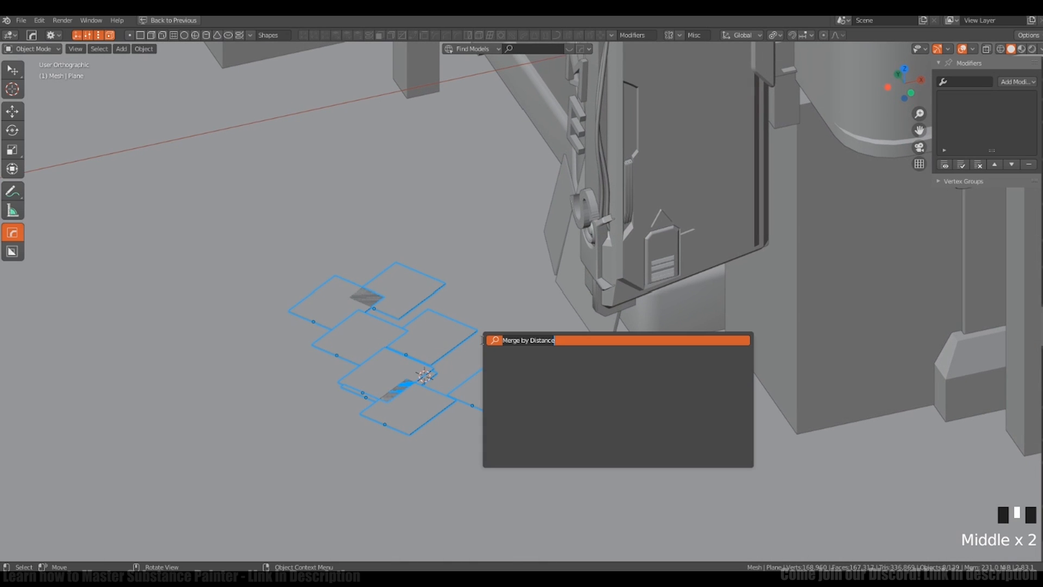
text(rand)
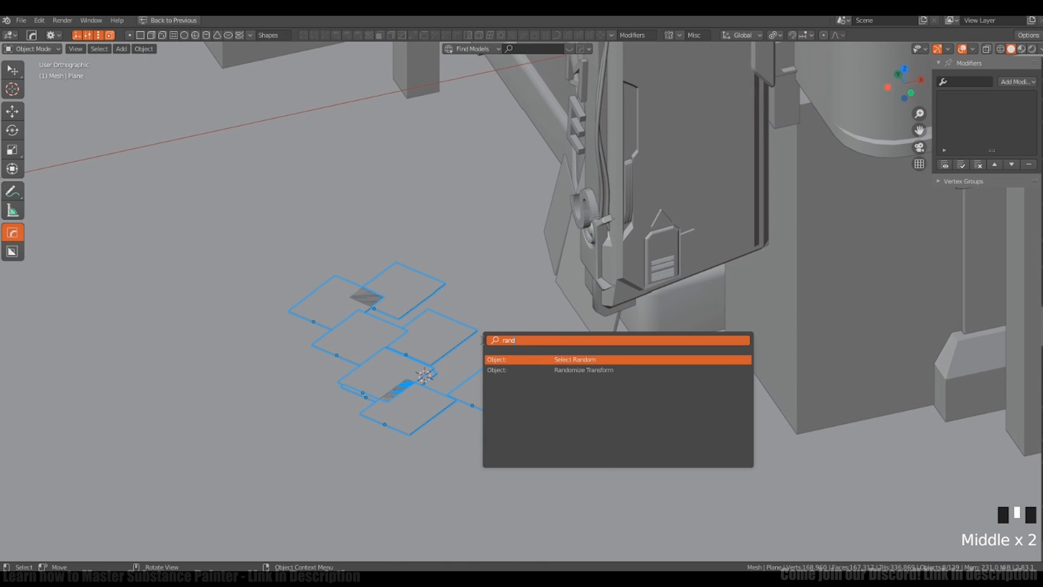
key(Down)
key(Return)
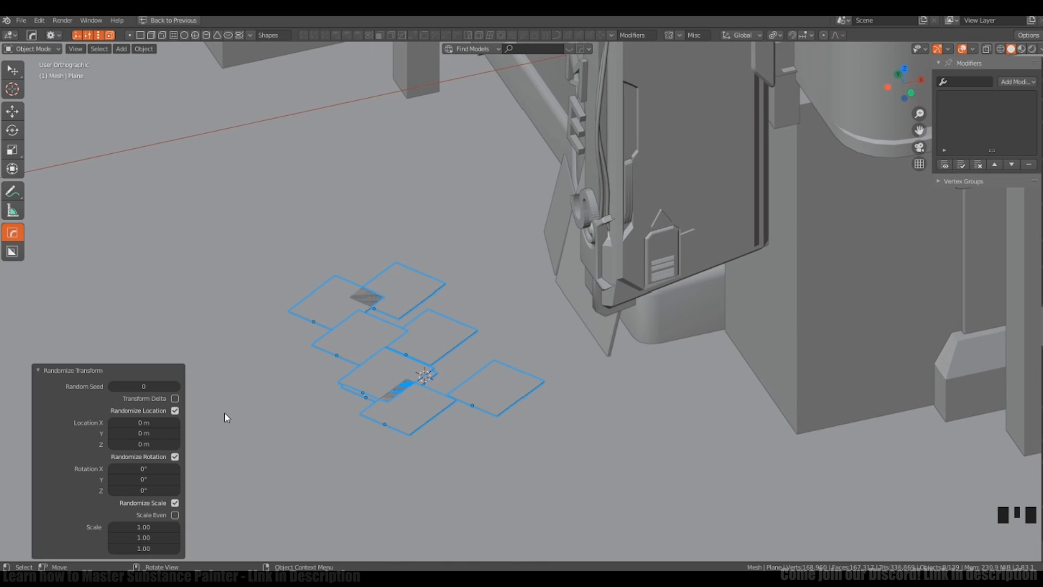
drag(144, 422, 153, 433)
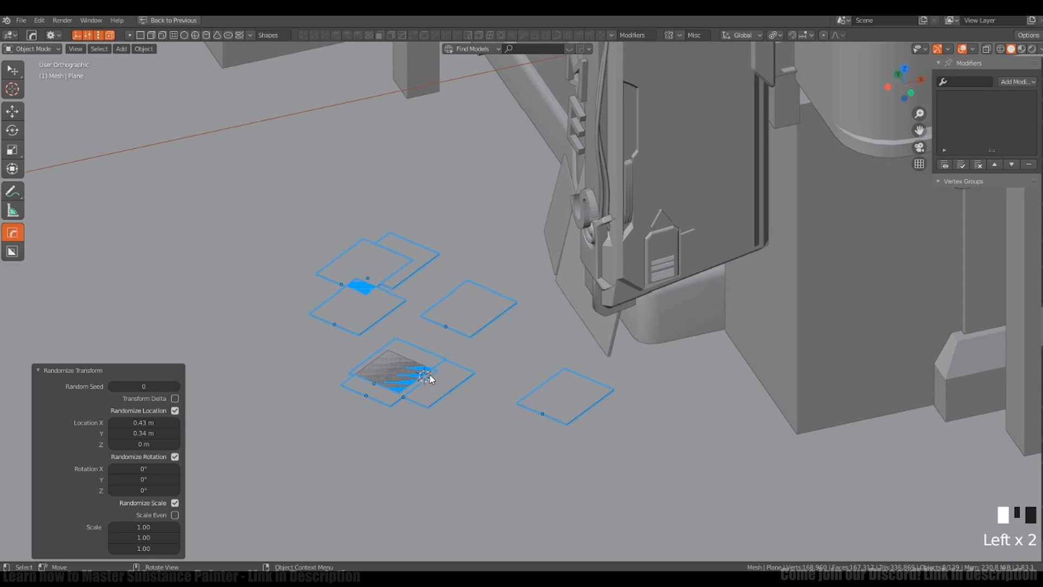
Step: Try a small Y rotation, undo the randomization, and rerun Randomize Transform with a Y location range of 0.36 m
ctrl+middle_drag(431, 377, 368, 384)
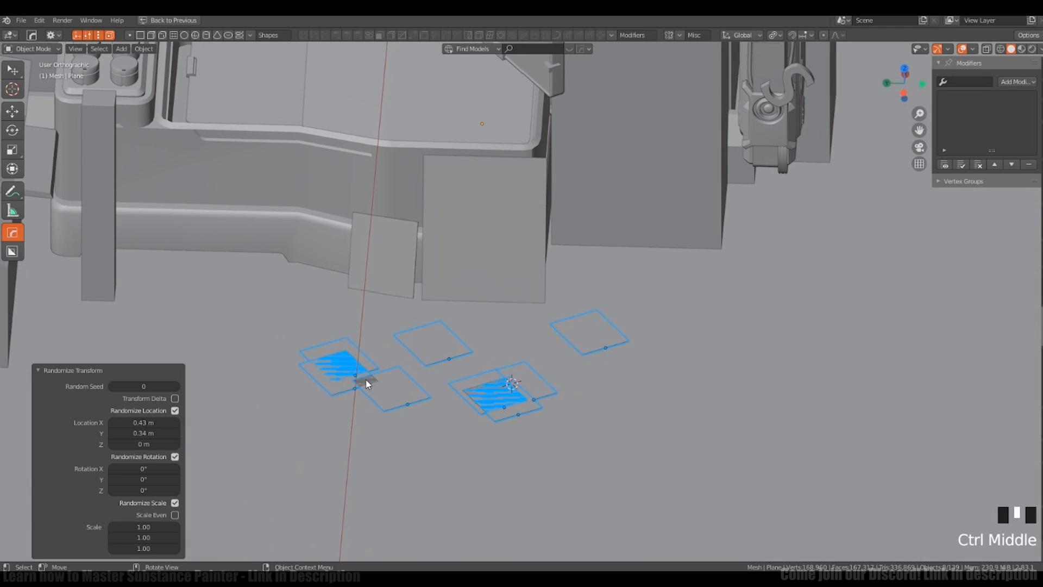
drag(142, 479, 161, 478)
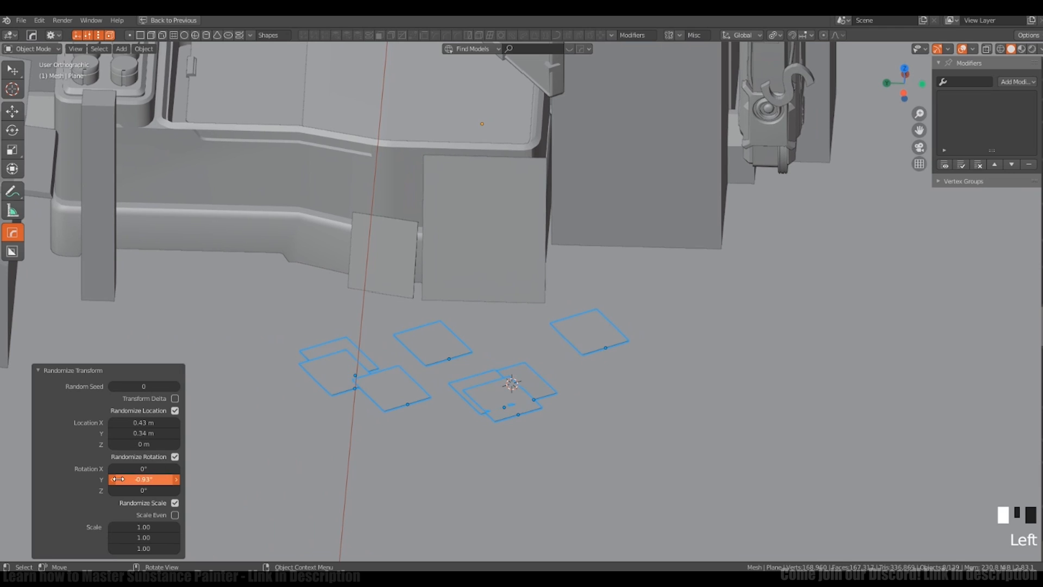
key(ctrl+z)
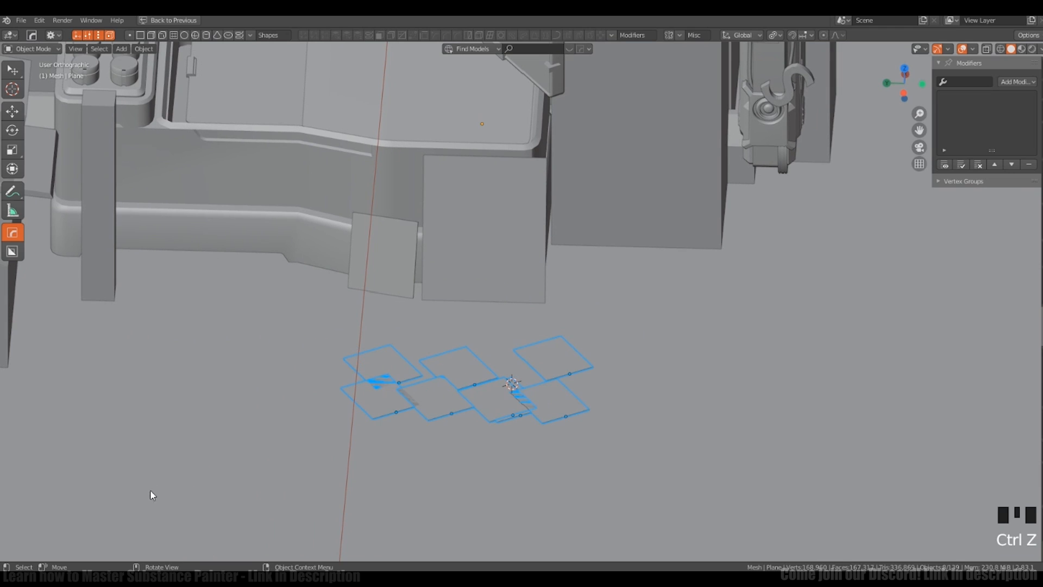
key(F3)
key(Return)
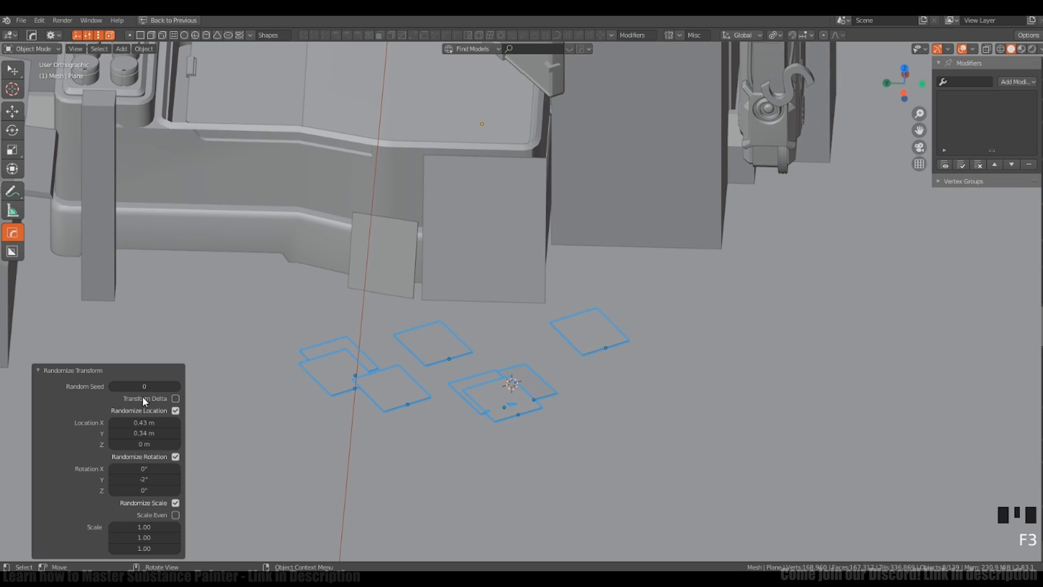
drag(136, 433, 157, 434)
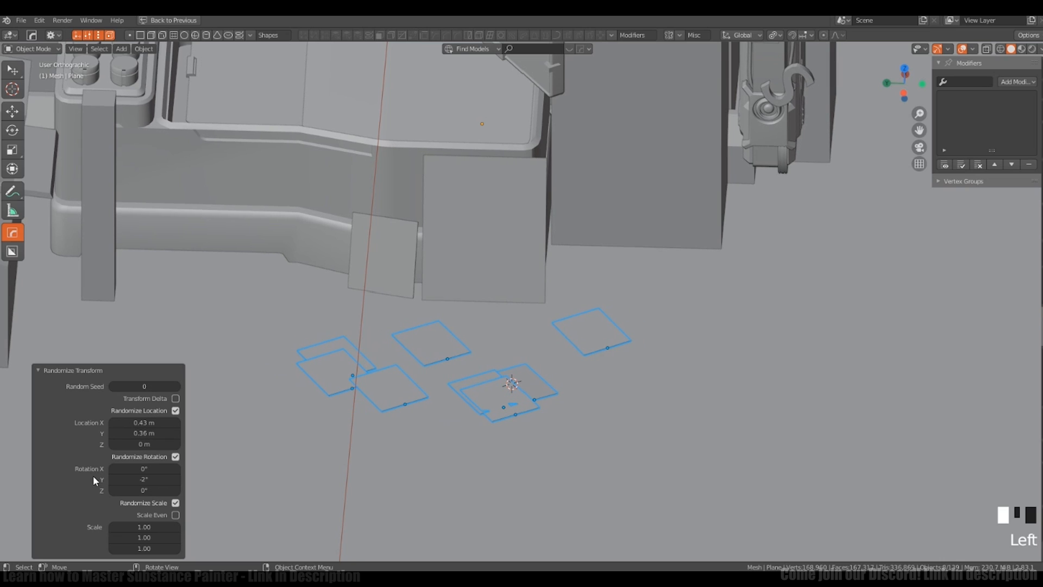
Step: Set the sheets' random rotation to 0° in Y and 57° in Z
click(151, 460)
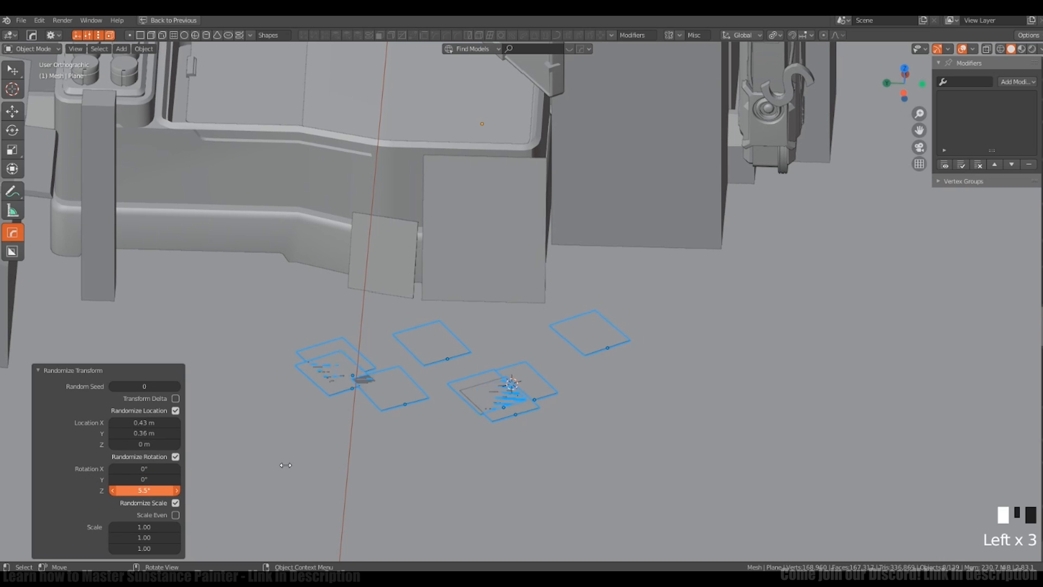
drag(286, 464, 707, 461)
click(178, 490)
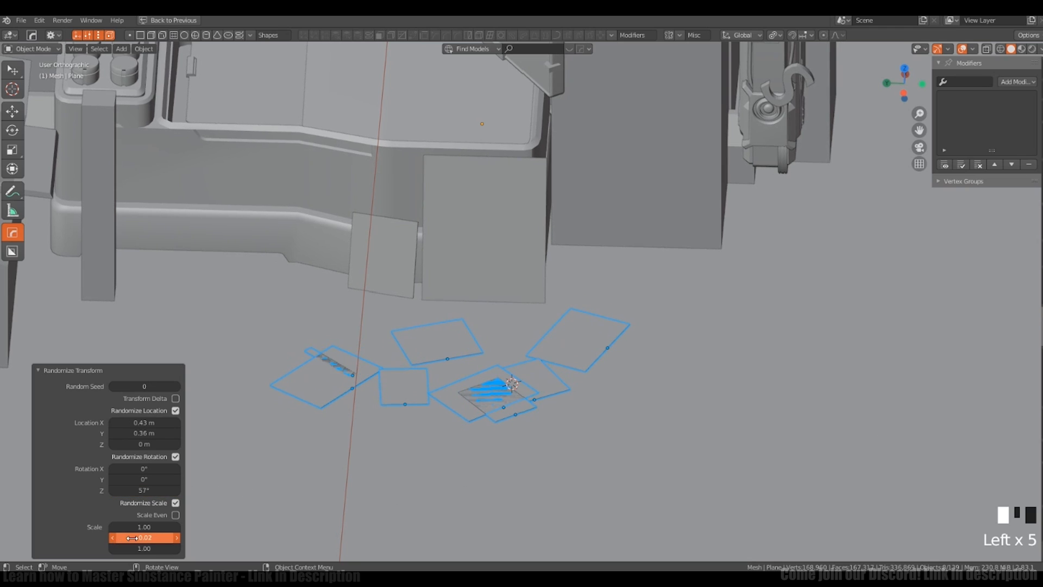
Step: Set the sheets' random scale values to 2.71, 0.91 and 1.09, and the random seed to 21
drag(142, 537, 157, 528)
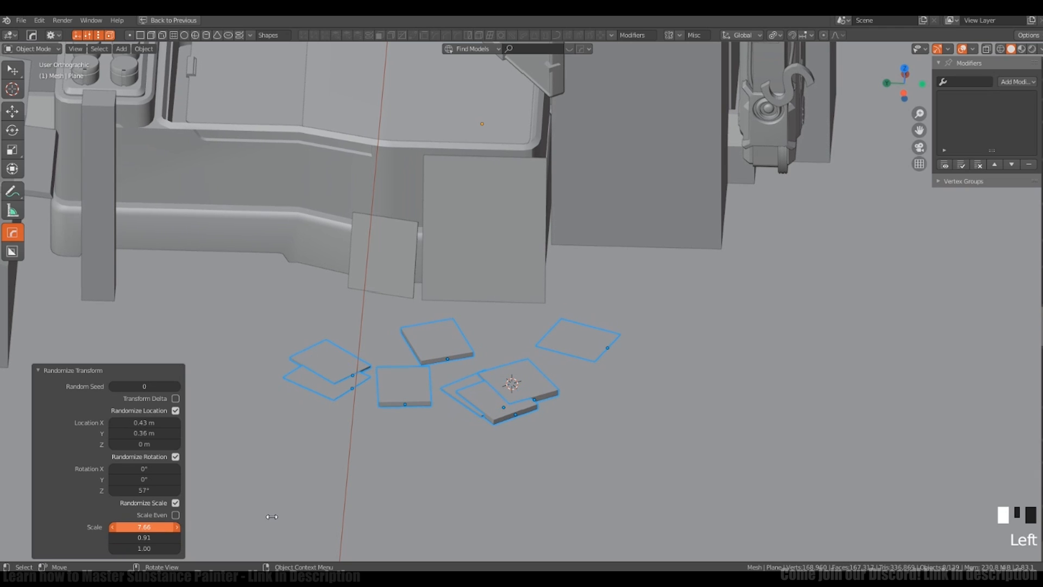
drag(261, 518, 198, 522)
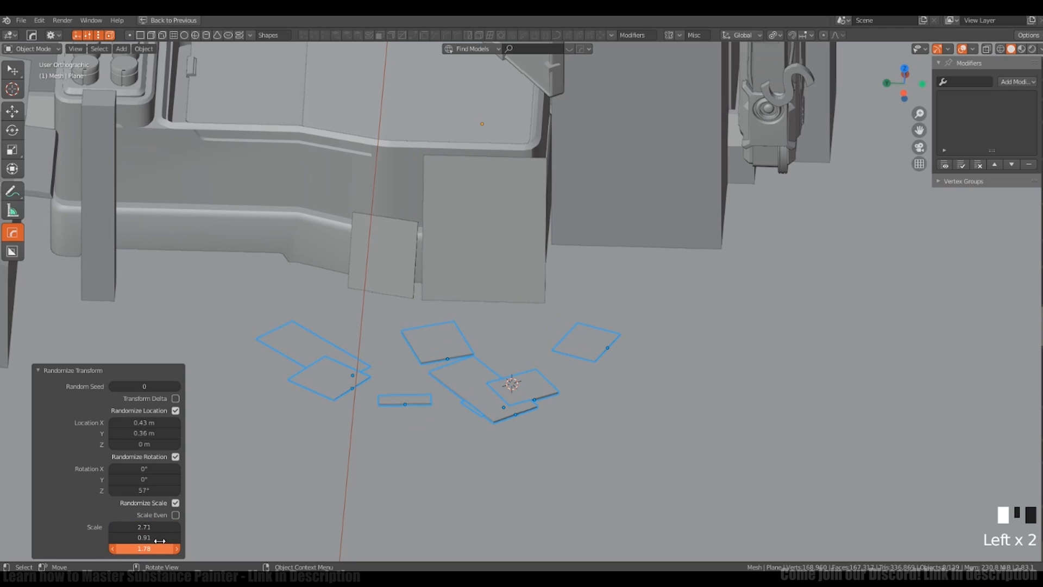
middle_drag(511, 429, 489, 462)
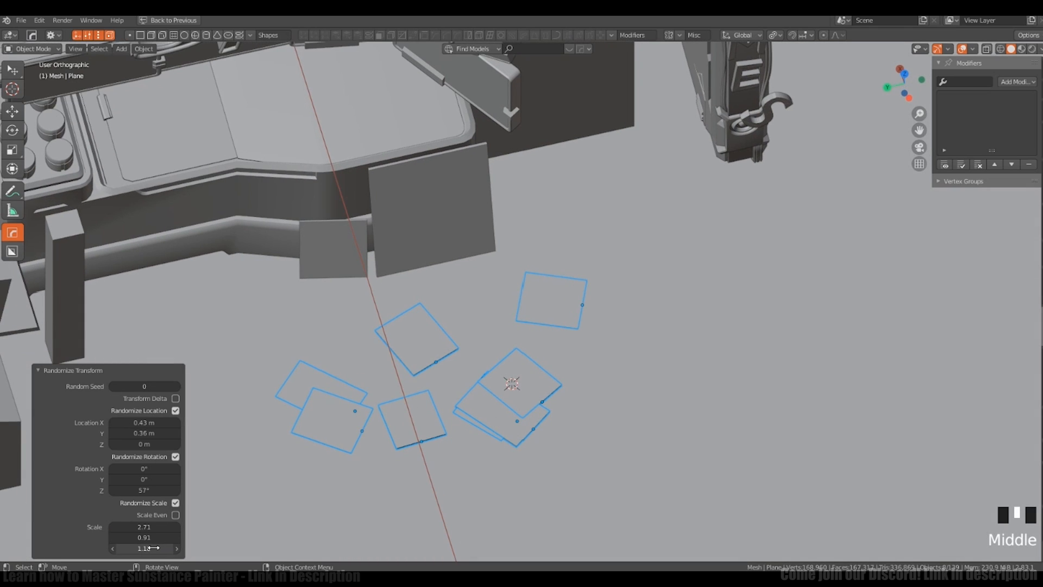
middle_drag(391, 380, 280, 343)
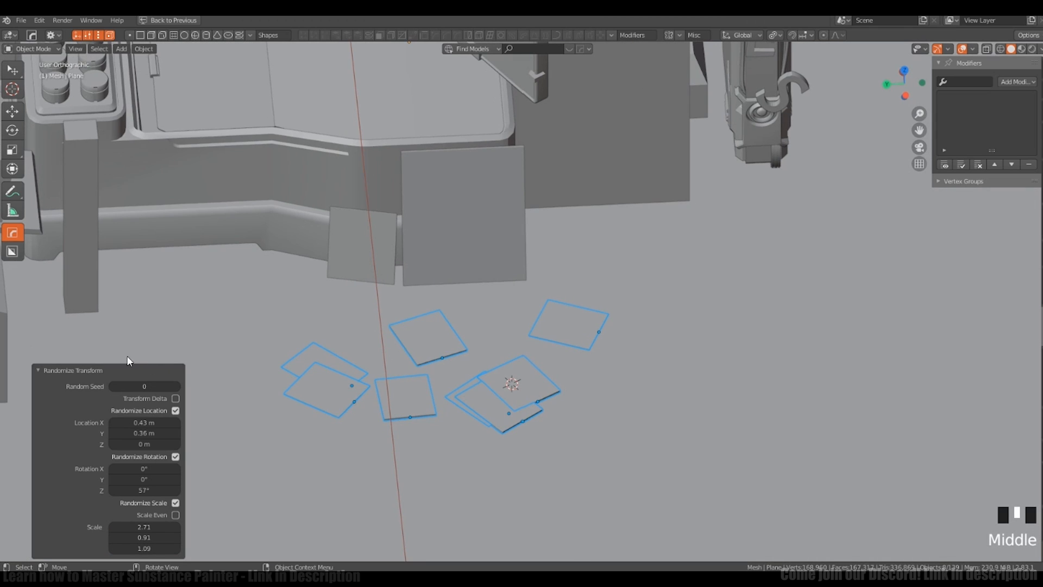
drag(142, 385, 156, 383)
mouse_move(554, 332)
middle_down()
mouse_move(470, 289)
mouse_move(549, 324)
mouse_move(567, 356)
mouse_move(556, 352)
middle_up()
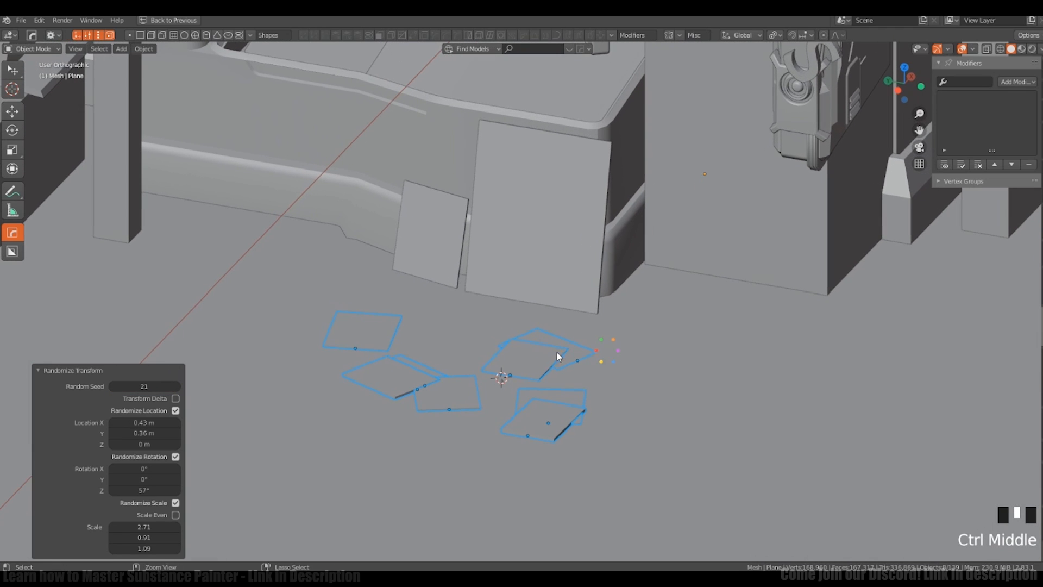
Step: Move the selected sheets into a new collection named paper
key(m)
click(552, 356)
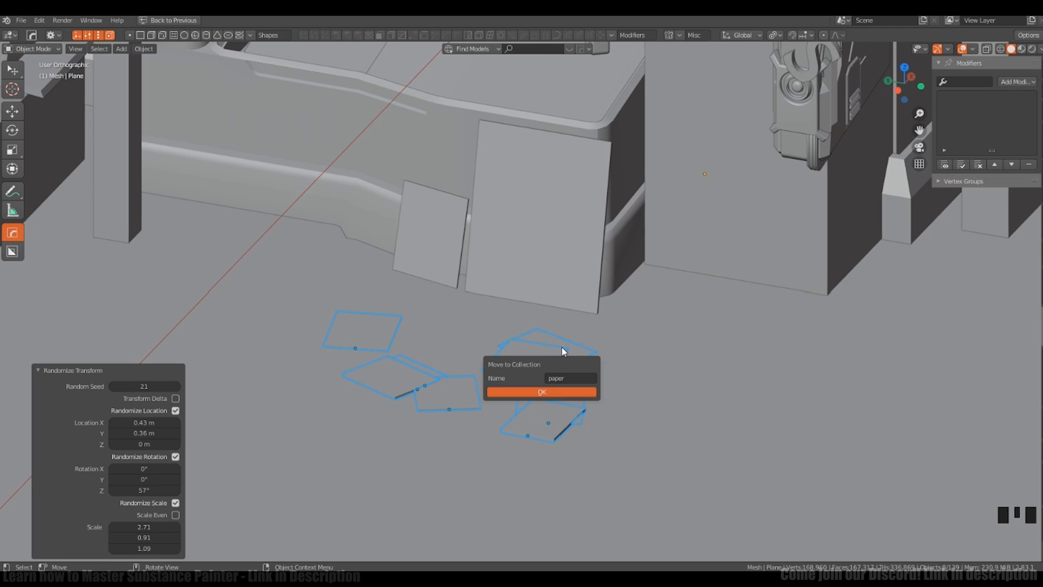
key(Return)
Step: Move the sheets about 0.62 m along the X axis toward the leaning boards
mouse_move(525, 376)
middle_down()
mouse_move(499, 375)
mouse_move(524, 361)
middle_up()
key(g)
key(x)
click(641, 348)
Step: Change the pivot point, scale the group of sheets down slightly and slide it along the Y axis
middle_drag(641, 347, 612, 365)
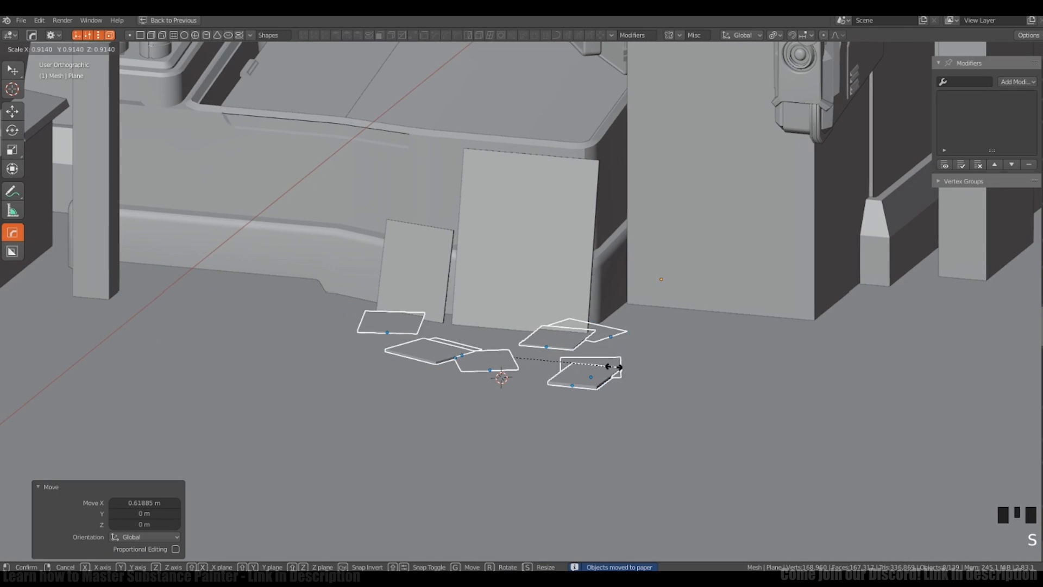
key(period)
click(618, 242)
key(s)
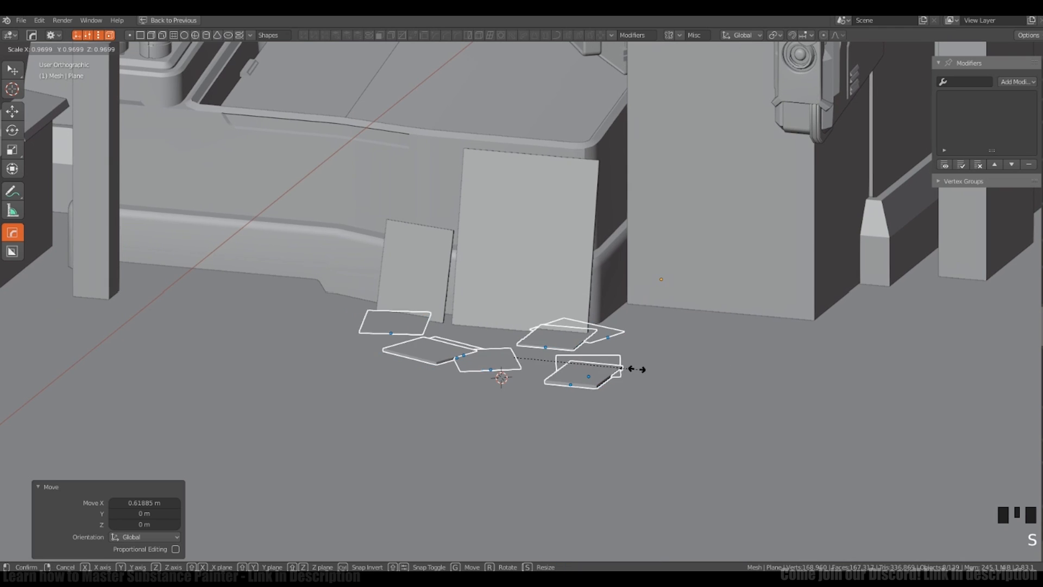
click(612, 360)
key(g)
key(y)
click(584, 370)
Step: Duplicate the sheets about 1.77 m along Y and move the copy about 0.55 m along X toward the counter
middle_drag(585, 359, 603, 383)
key(shift+d)
key(y)
click(392, 368)
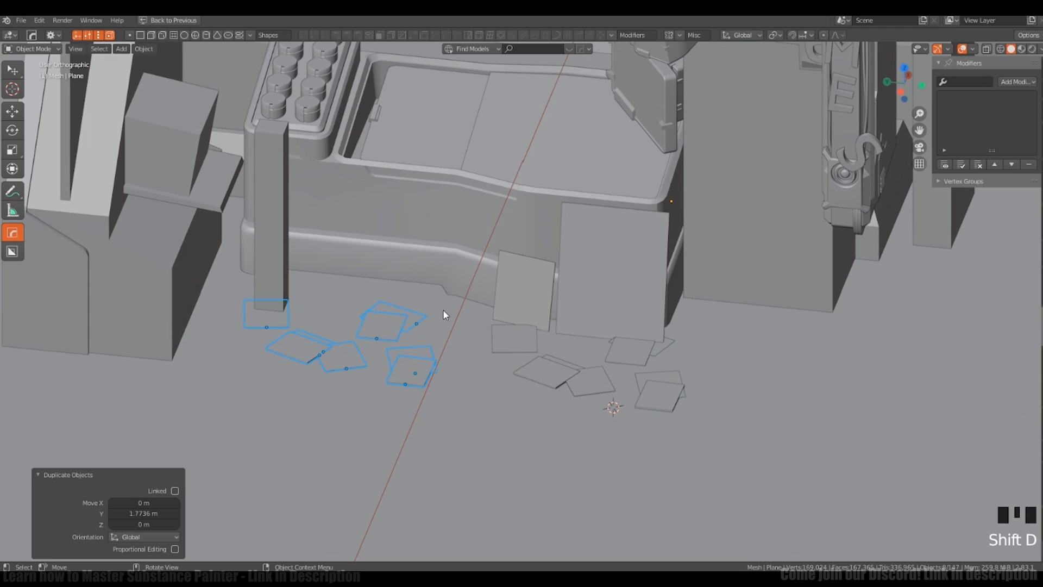
middle_drag(444, 314, 417, 292)
key(g)
key(x)
click(506, 251)
Step: Apply Randomize Transform to the duplicated sheets with a random seed of 60
key(F3)
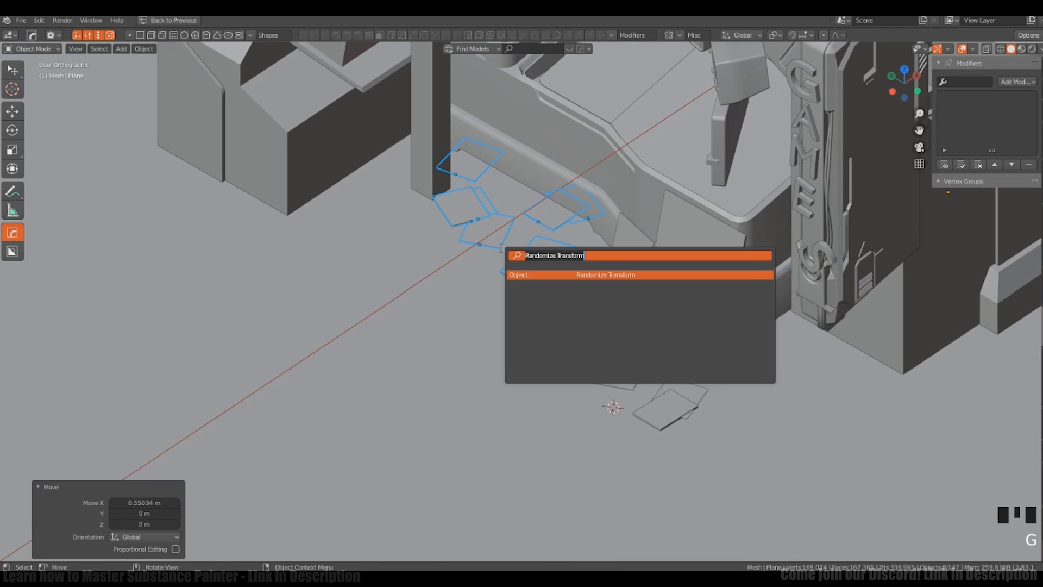
key(Return)
drag(146, 386, 150, 389)
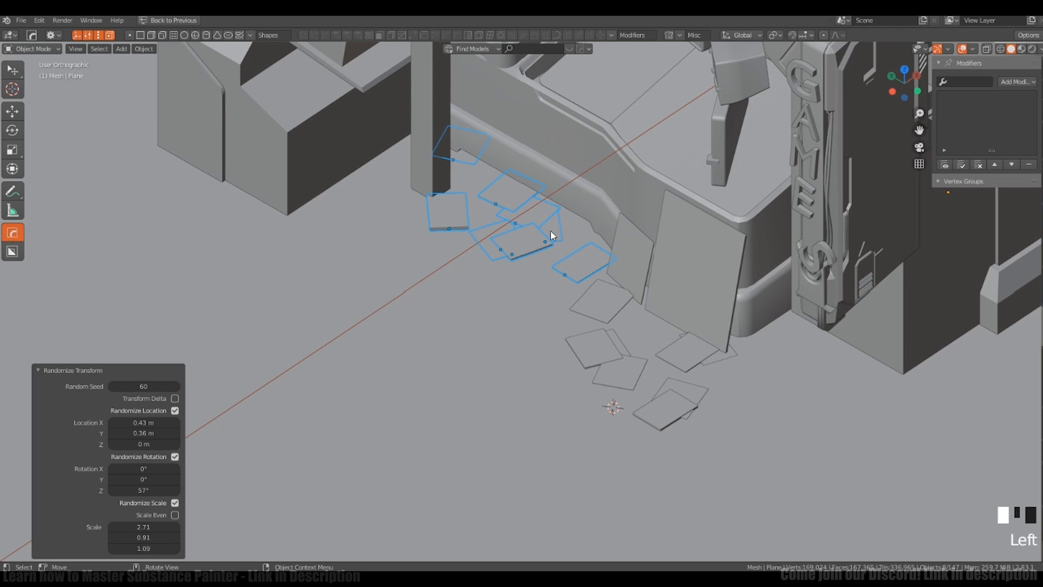
Step: Scale the duplicated sheets to 0.733 and move them along the Y axis toward the first pile
shift+middle_drag(635, 249, 656, 269)
key(s)
click(595, 258)
middle_drag(593, 258, 584, 225)
key(g)
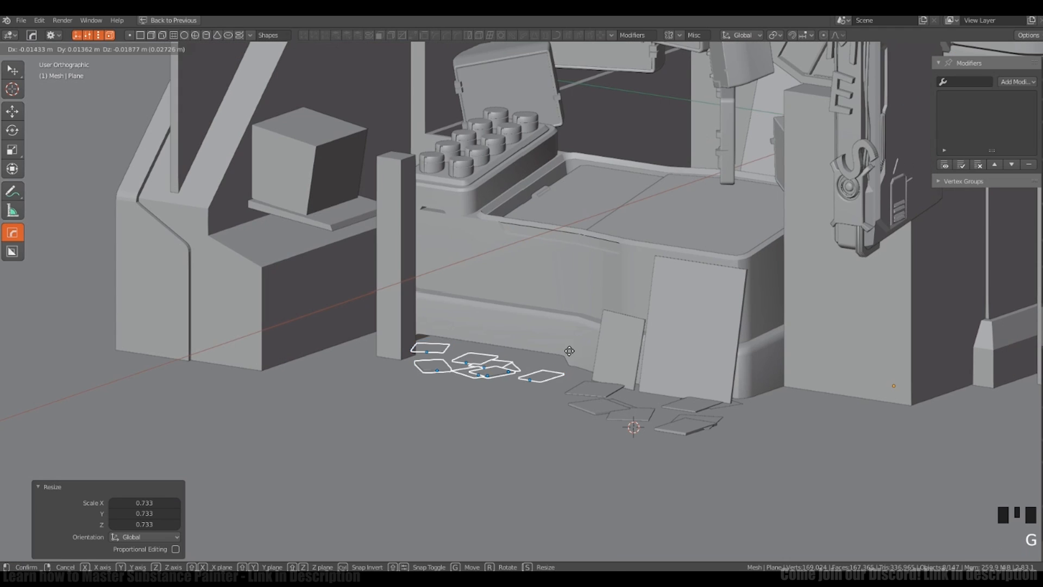
key(y)
click(597, 350)
Step: Move the duplicated sheets about 0.23 m along X, rotate them 32.8° around Z and nudge them along the counter's base
middle_drag(597, 350, 611, 371)
key(g)
key(x)
click(641, 297)
key(r)
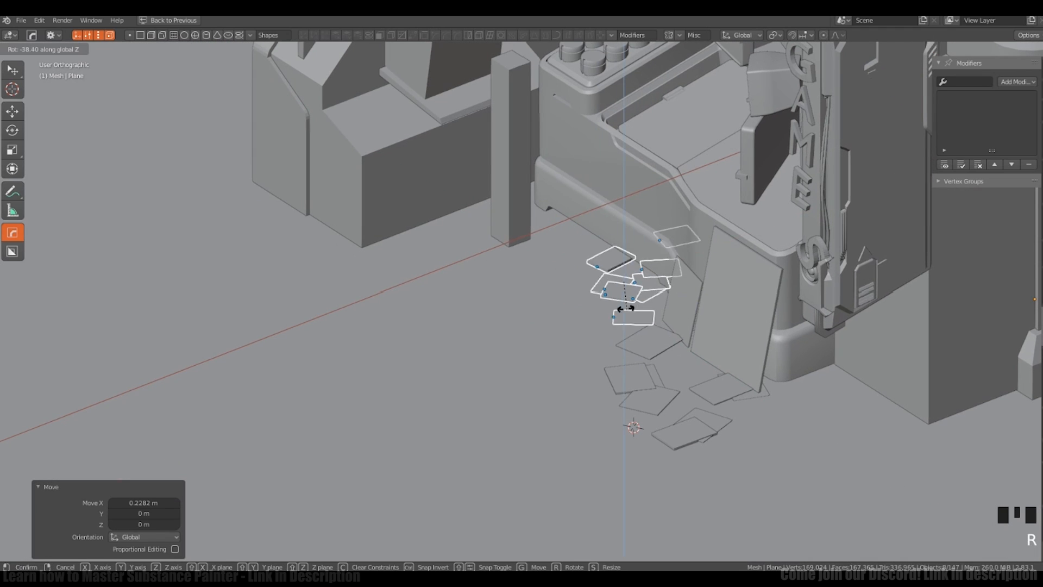
click(630, 301)
key(r)
key(g)
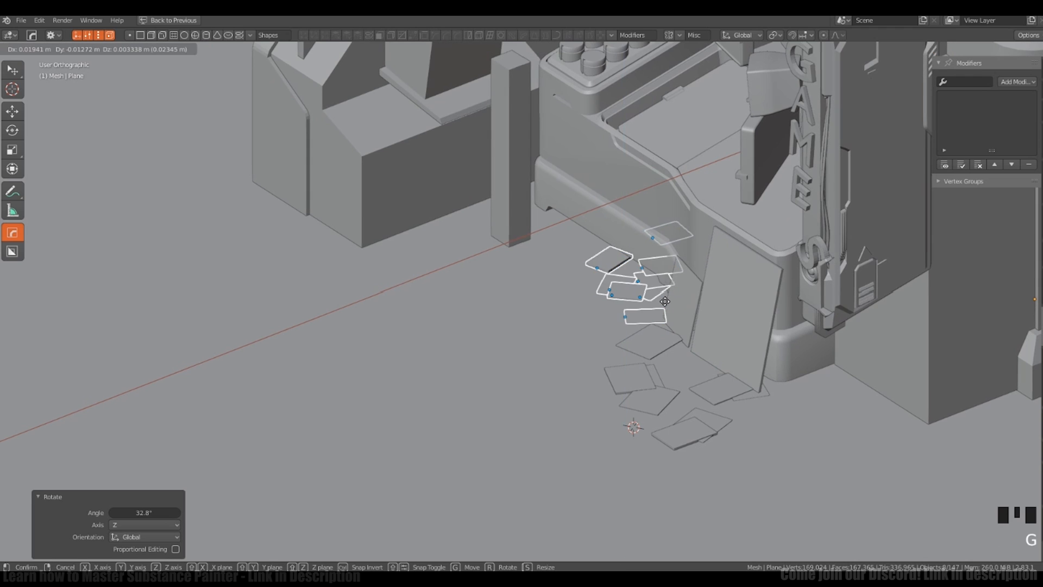
click(679, 299)
Step: Duplicate the smaller pile about -1.15 m along Y and place the copy in front of the large leaning board
middle_drag(679, 299, 536, 348)
key(shift+d)
click(689, 361)
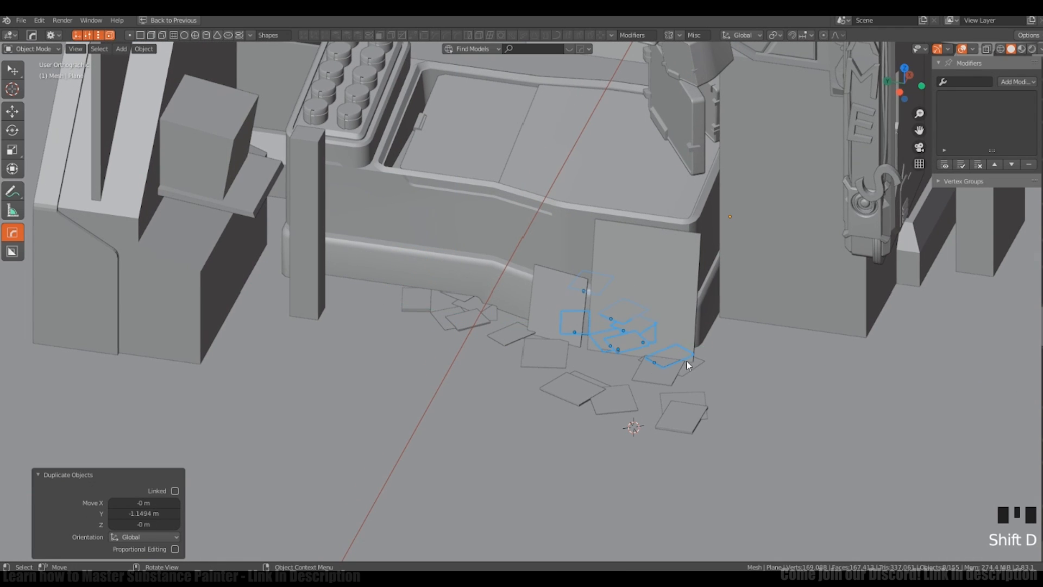
middle_drag(689, 361, 706, 375)
key(g)
click(738, 392)
Step: Scale the newest copy of the sheets to 0.388 and slide it along Y to the far end of the pile
key(s)
click(689, 353)
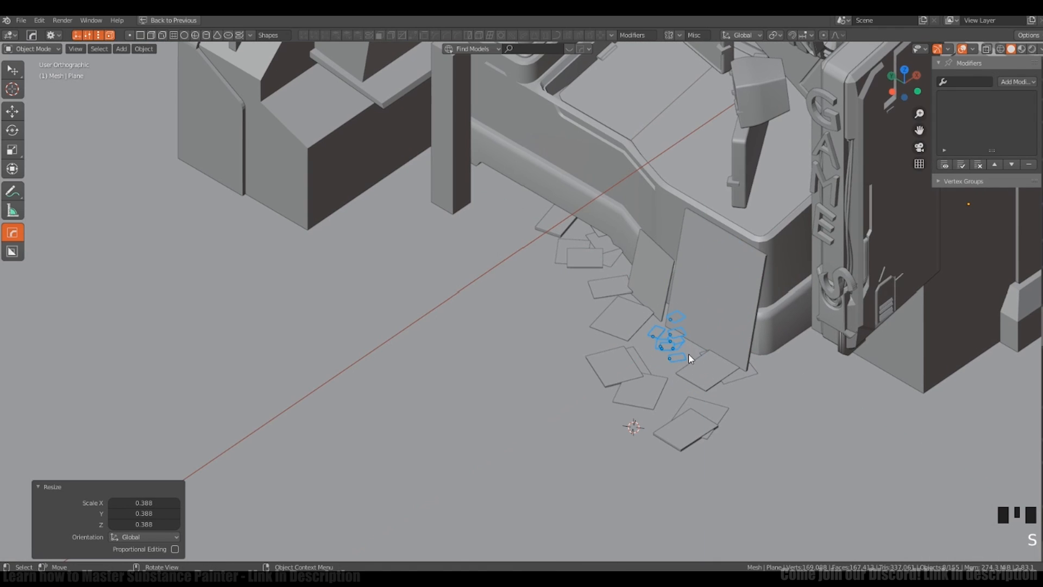
key(g)
key(y)
click(760, 387)
Step: Select all sheets sharing one sheet's collection and shift them along the Y axis in front of the counter
middle_drag(760, 387, 580, 388)
click(545, 388)
key(shift+g)
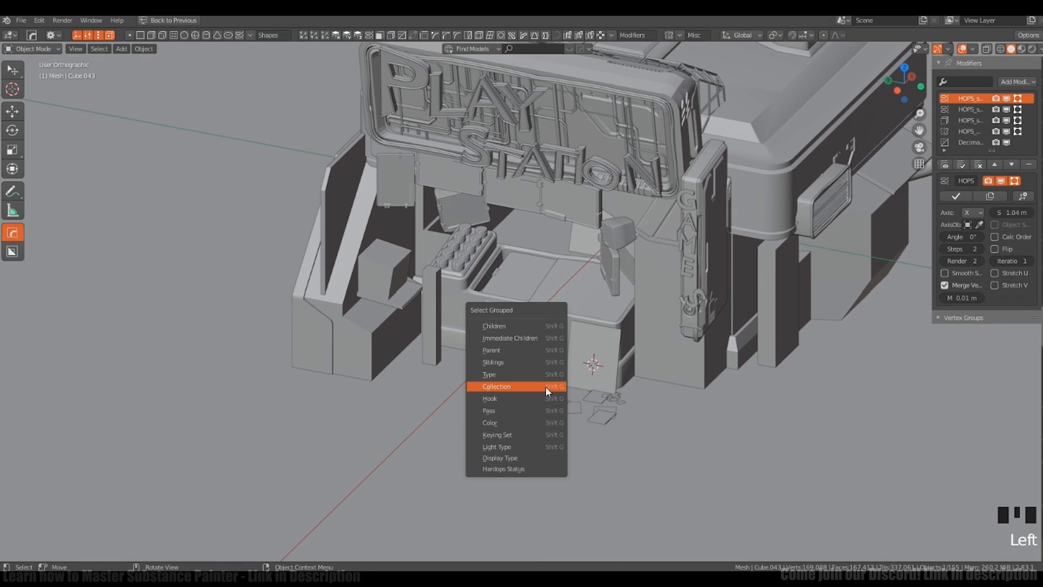
click(545, 387)
key(g)
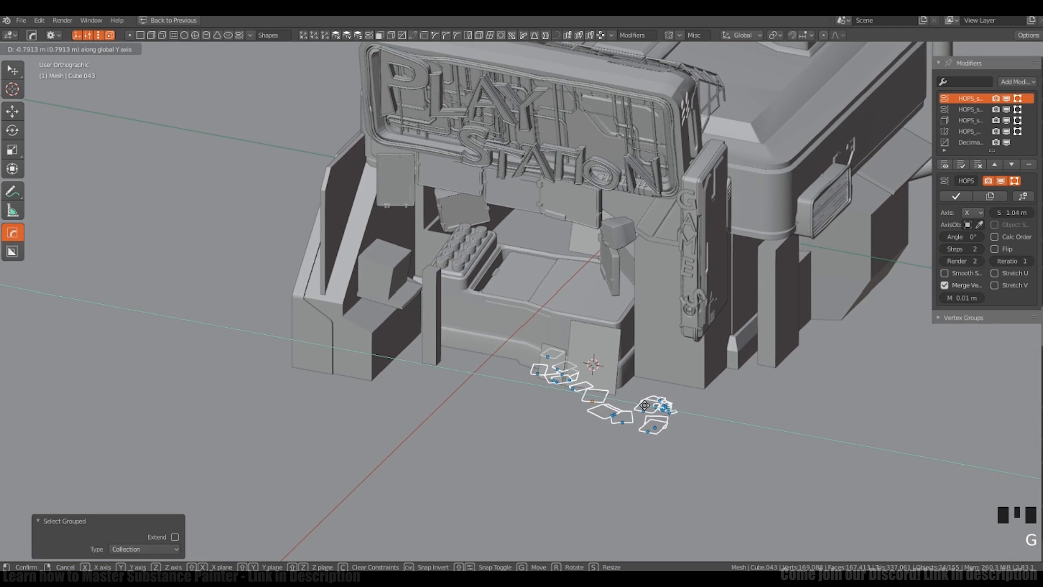
click(644, 406)
middle_drag(644, 405, 591, 398)
key(g)
key(y)
click(610, 354)
Step: Reselect the sheets by collection from another sheet and move them about -0.19 m along the X axis
key(alt+a)
click(601, 416)
key(shift+g)
click(599, 415)
key(g)
key(x)
click(570, 409)
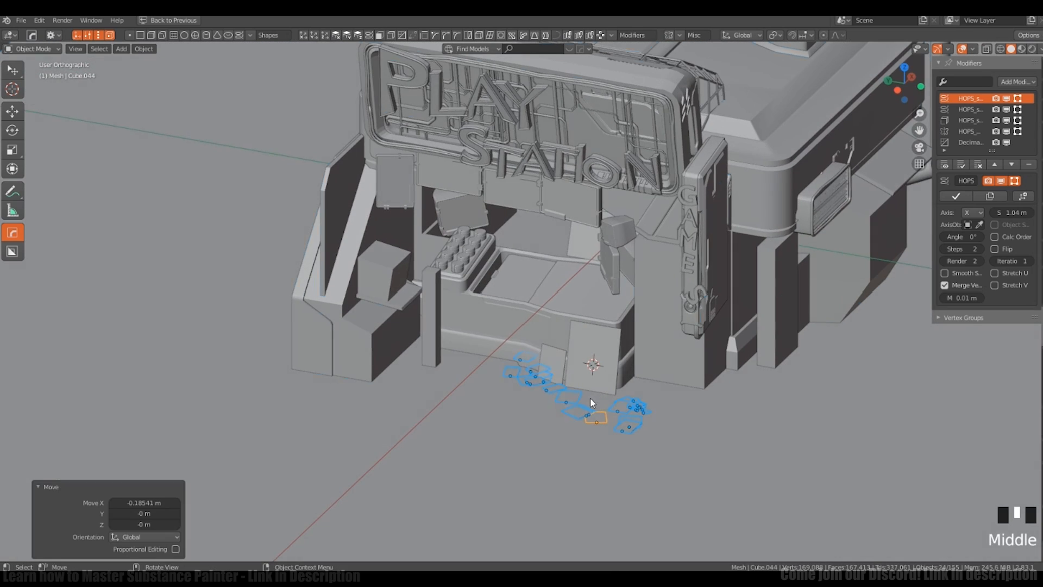
Step: Add a cylinder beside the counter, scale it by 1.177 and flatten it along Z into a low disc
key(alt+a)
shift+middle_drag(487, 376, 545, 364)
ctrl+middle_drag(487, 345, 483, 431)
click(484, 430)
key(shift+a)
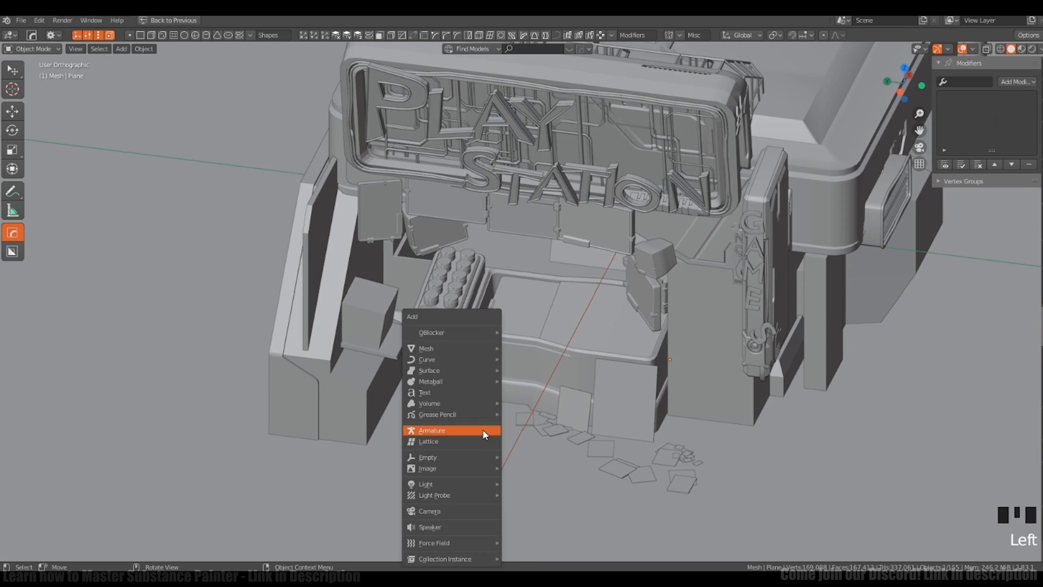
mouse_move(471, 348)
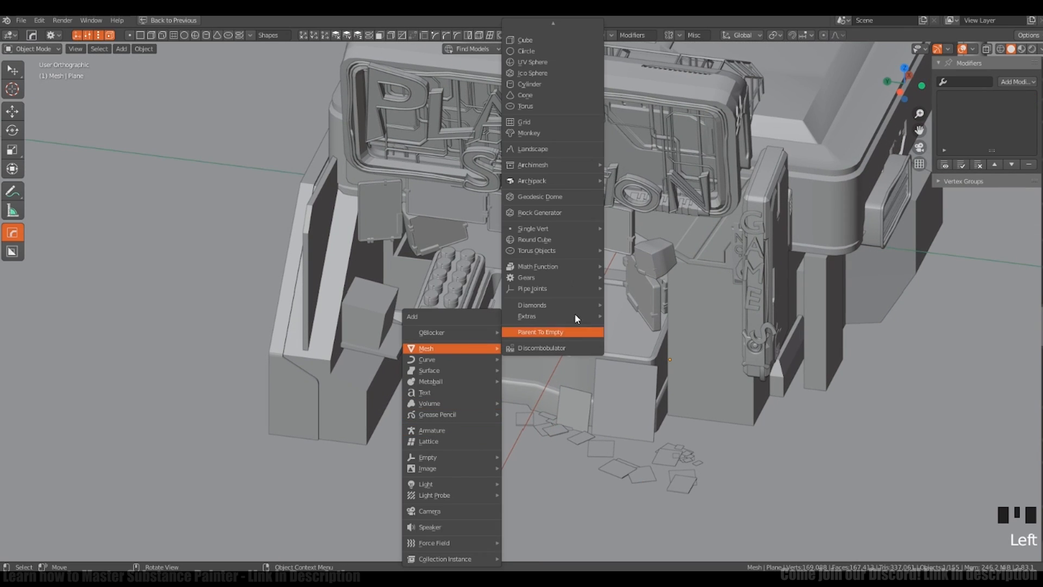
click(549, 84)
key(s)
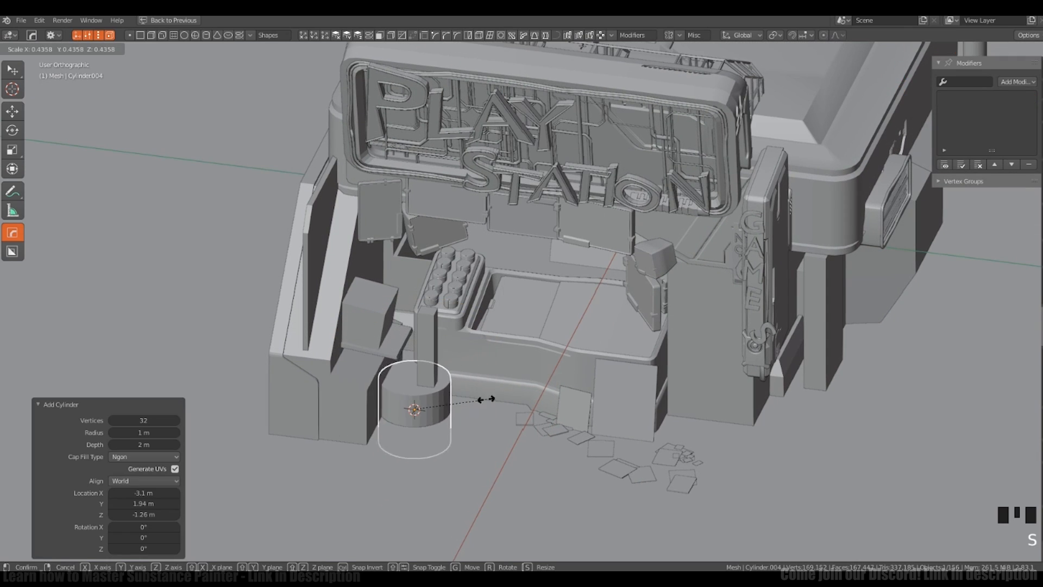
click(610, 400)
key(s)
key(z)
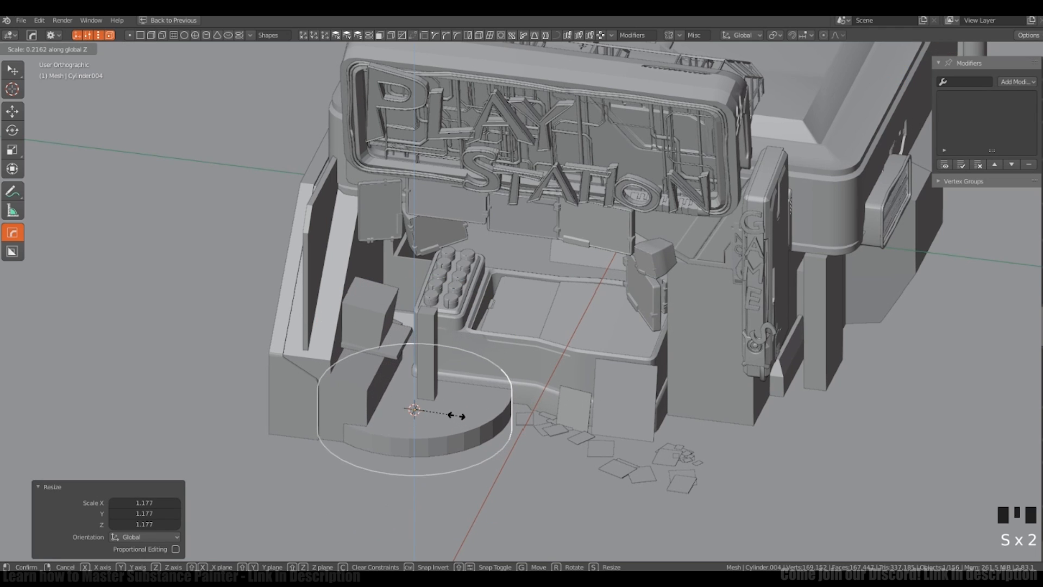
click(464, 430)
Step: Slide the flattened disc along Y in front of the counter, enlarge it and adjust its height along Z
key(g)
key(y)
click(533, 429)
middle_drag(589, 424, 564, 422)
key(s)
click(619, 419)
key(g)
key(z)
click(617, 417)
key(alt+a)
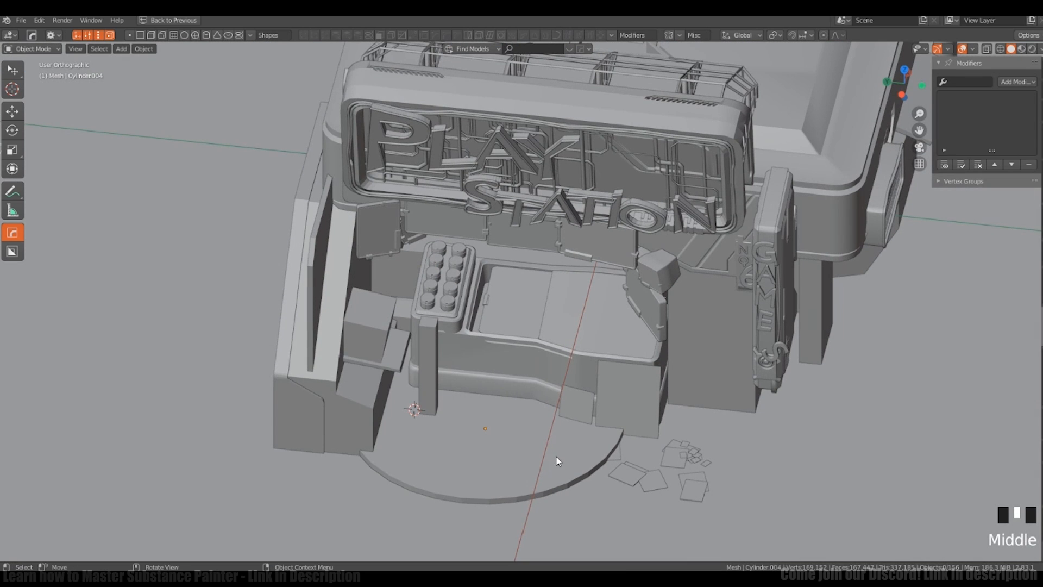
Step: Delete the flattened disc in front of the counter
ctrl+middle_drag(556, 460, 547, 427)
click(533, 452)
key(Delete)
Step: Add a cube at the 3D cursor, scale it by 2.339 and shrink its height along Z
key(shift+a)
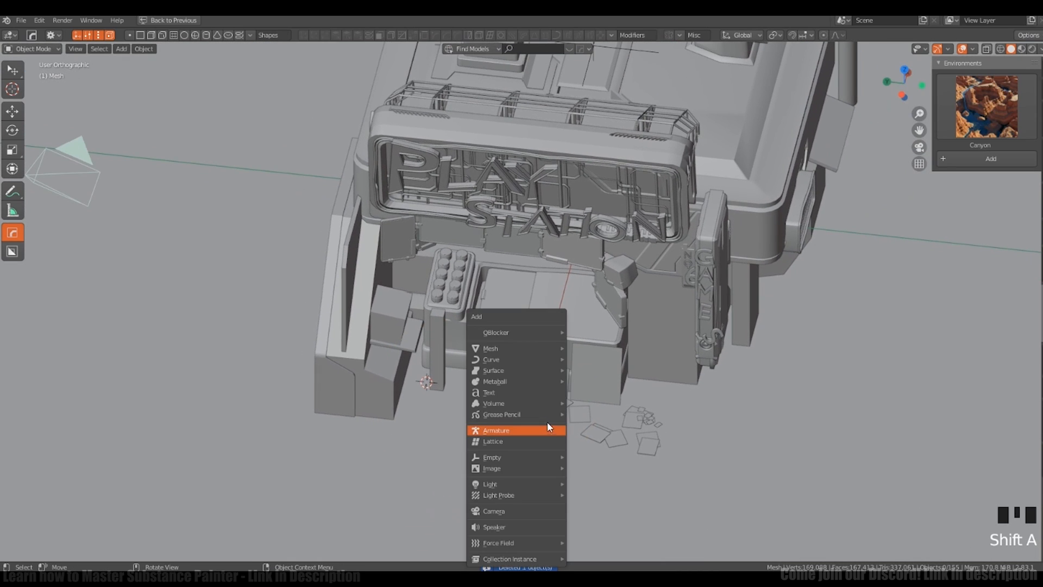
mouse_move(536, 349)
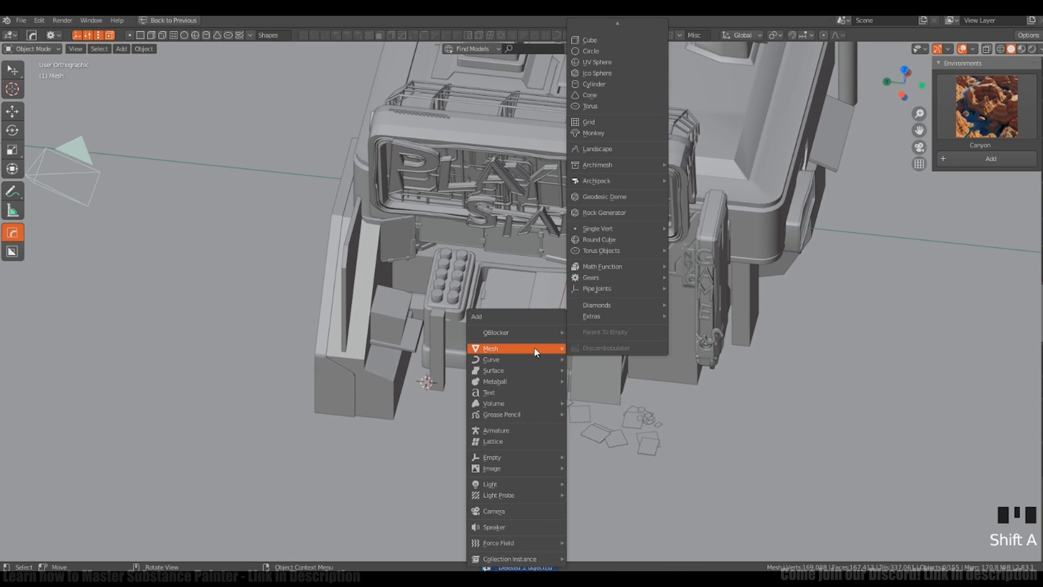
click(607, 41)
key(s)
click(568, 398)
key(s)
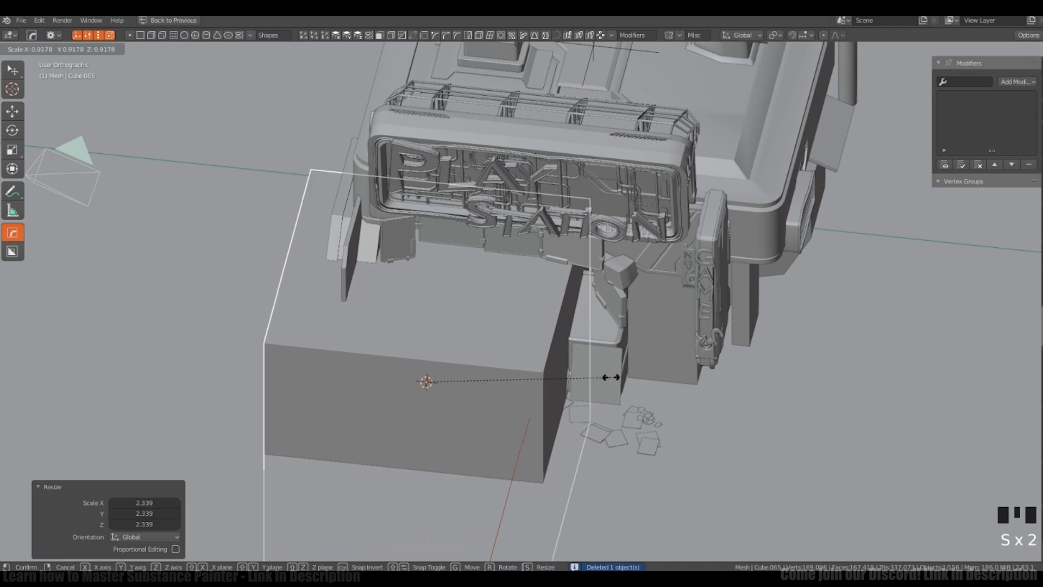
key(z)
click(484, 429)
Step: Move the cube along Y in front of the counter and sink it along Z until only a thin slab shows
key(g)
middle_drag(535, 425, 573, 428)
click(573, 429)
key(g)
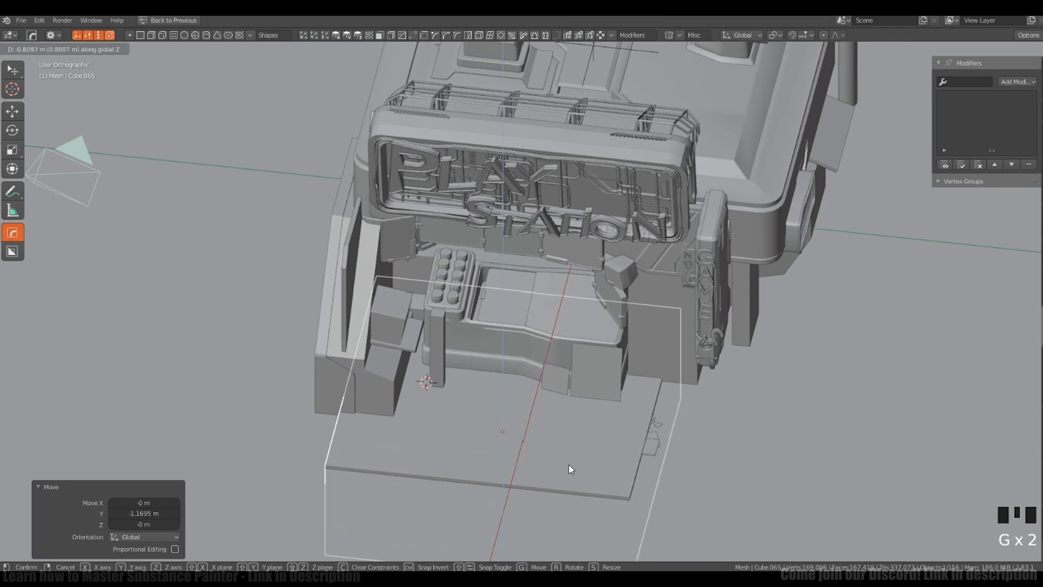
click(562, 464)
key(g)
click(543, 455)
middle_drag(543, 455, 538, 424)
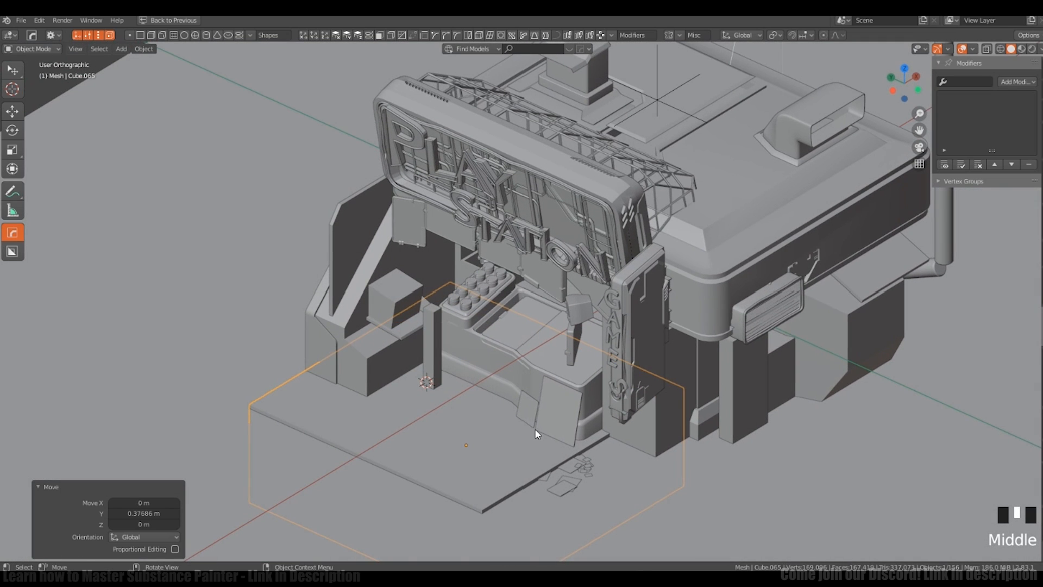
Step: Stretch the slab along the X axis and raise it about 0.127 m along Z
key(s)
key(x)
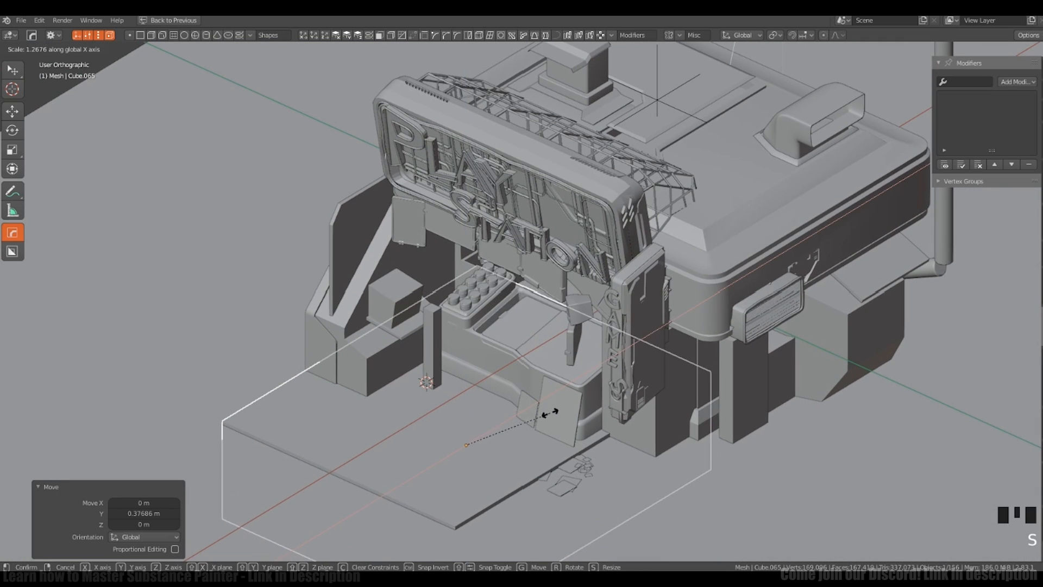
click(549, 413)
key(g)
key(z)
click(569, 419)
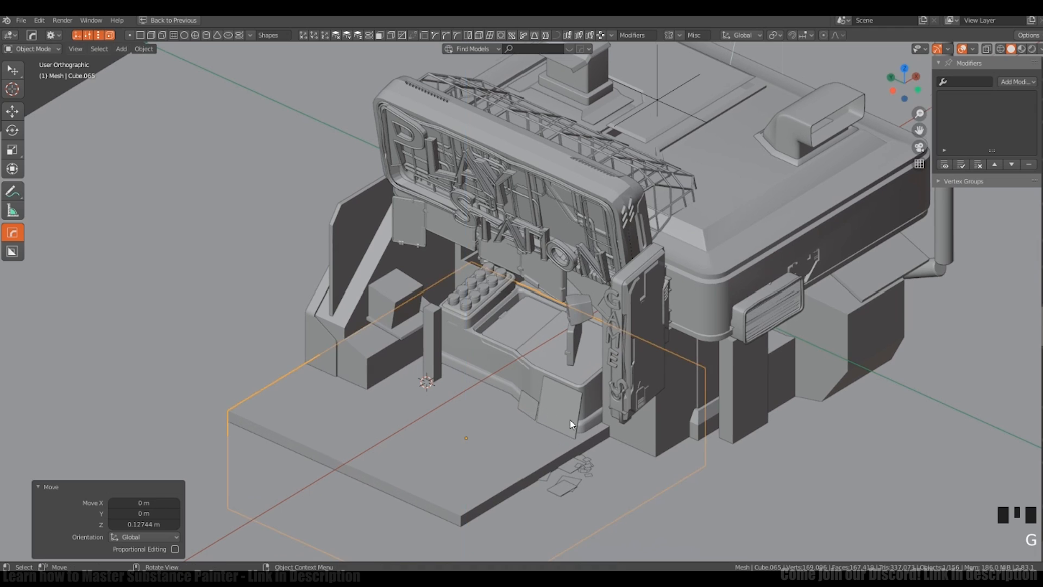
Step: In Edit Mode, move the slab's side face nearest the paper sheets about -0.9 m along Y
middle_drag(570, 420, 631, 404)
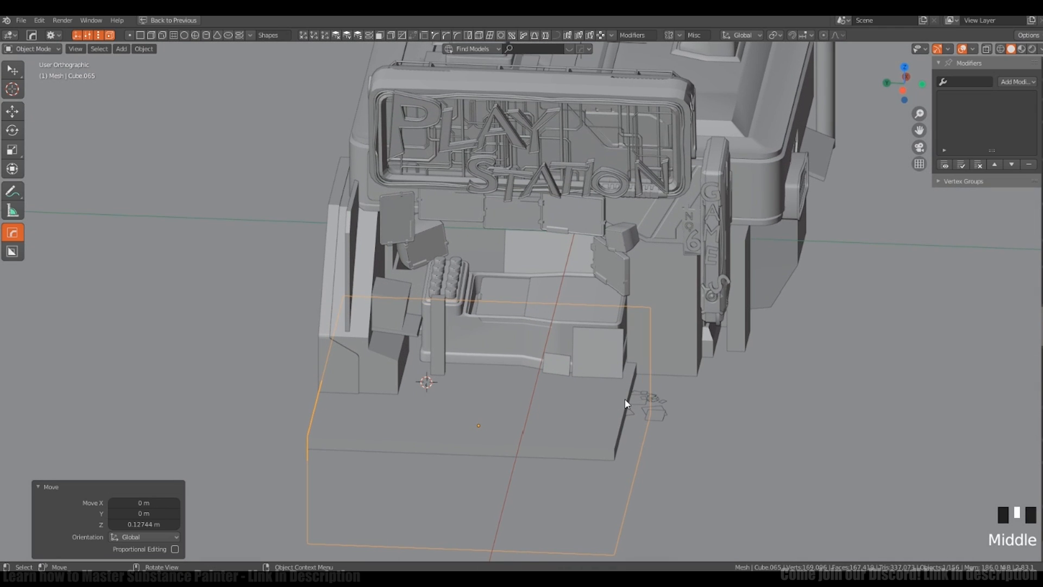
key(Tab)
click(630, 402)
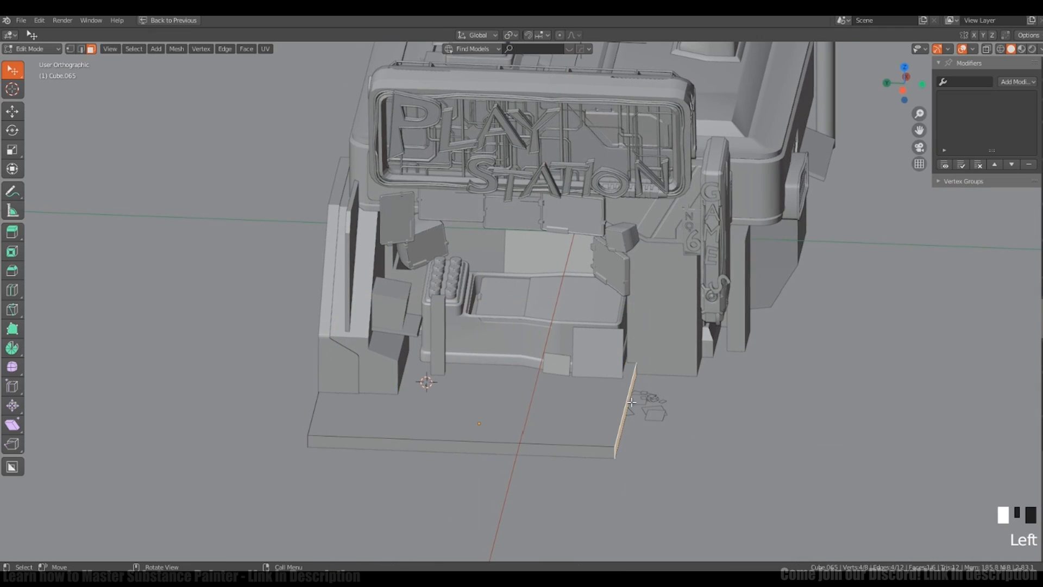
key(g)
key(y)
click(696, 398)
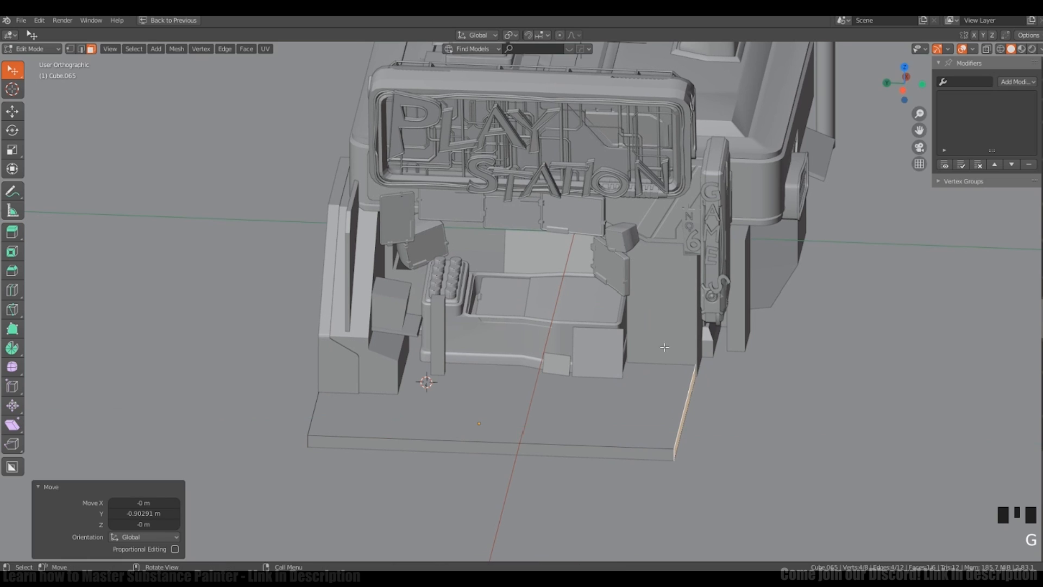
Step: Select the slab's front face, return to Object Mode and apply the slab's scale
middle_drag(695, 398, 527, 483)
click(505, 522)
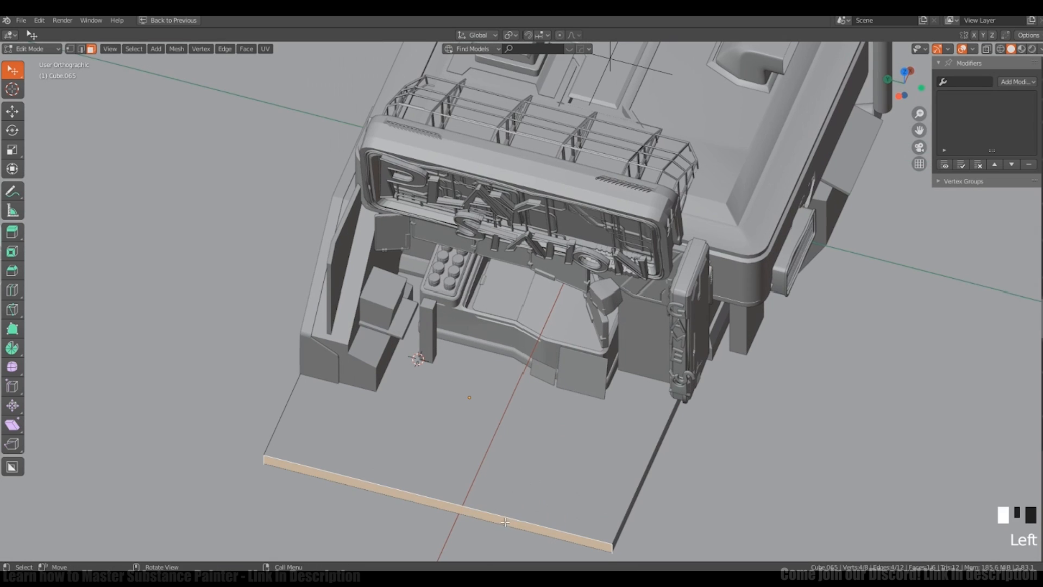
click(509, 529)
shift+middle_drag(509, 528, 592, 333)
right_click(553, 338)
key(Tab)
key(ctrl+a)
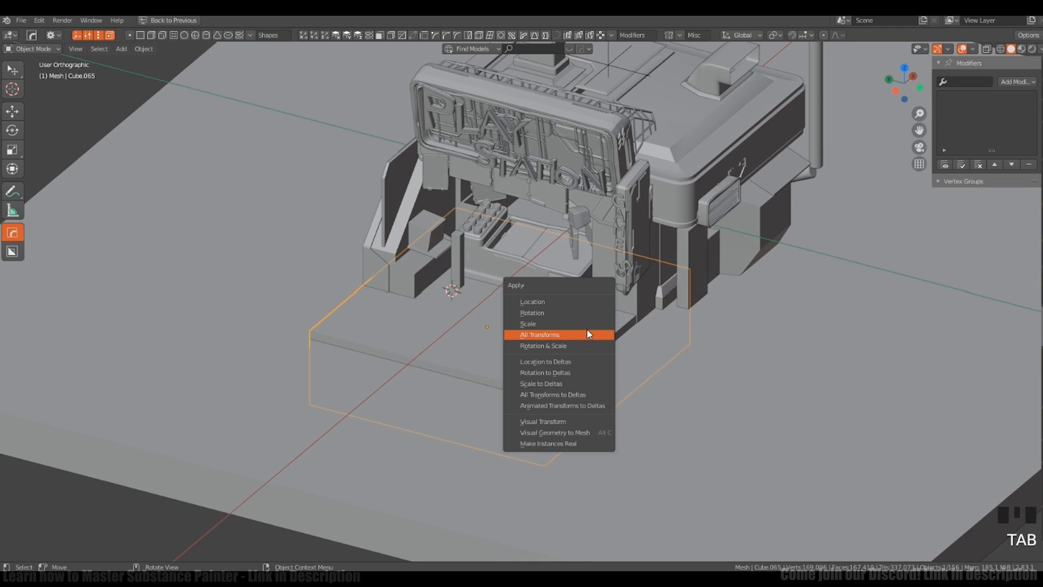
click(576, 324)
Step: Bevel the slab's front corner edge on the GAMES sign side with a 2.7 m offset and 1 segment
shift+right_click(548, 329)
ctrl+middle_drag(548, 329, 559, 411)
key(Tab)
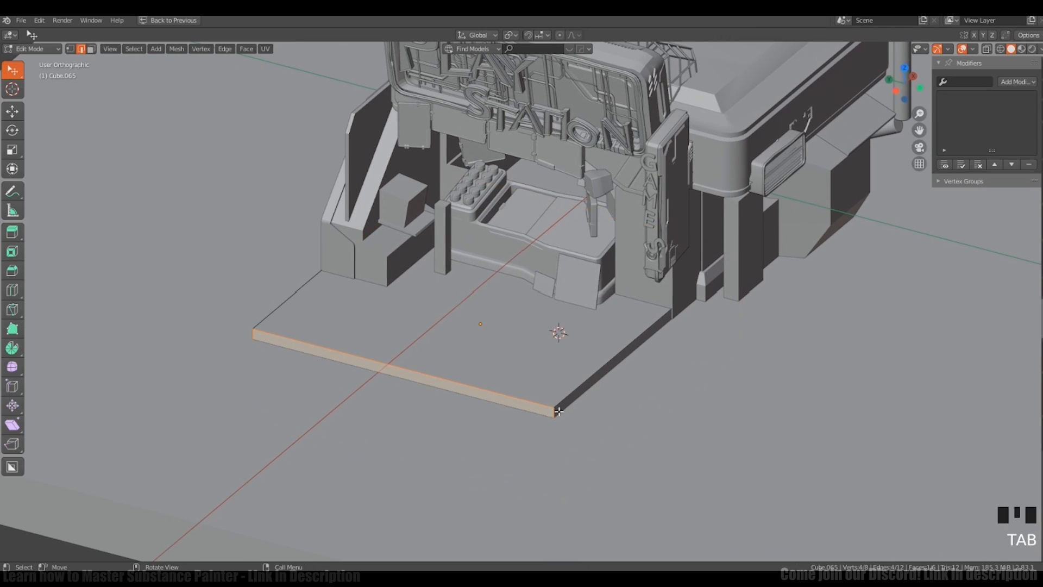
click(558, 411)
key(ctrl+b)
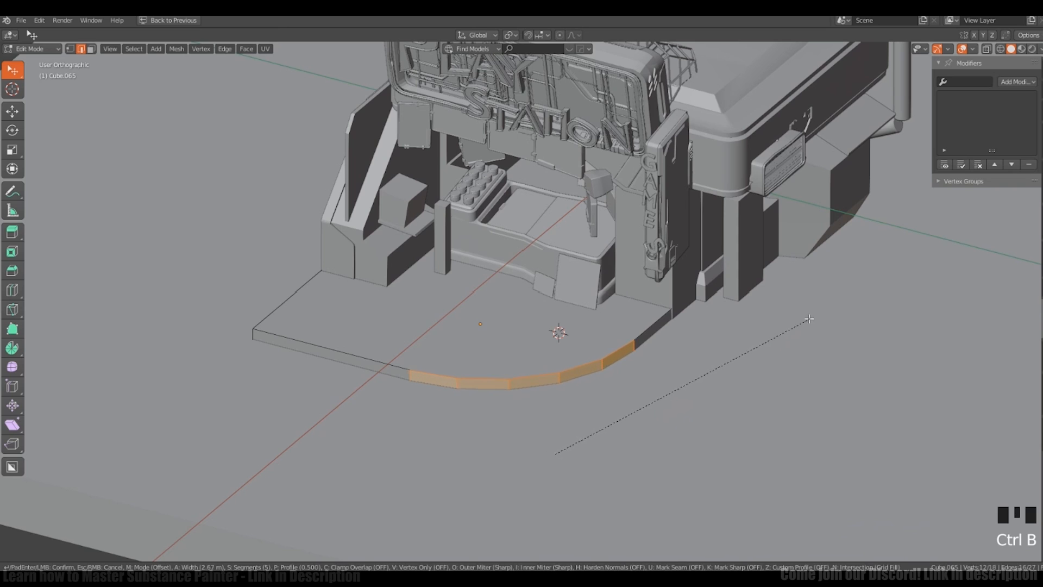
click(809, 318)
middle_drag(809, 319, 627, 315)
drag(151, 427, 119, 427)
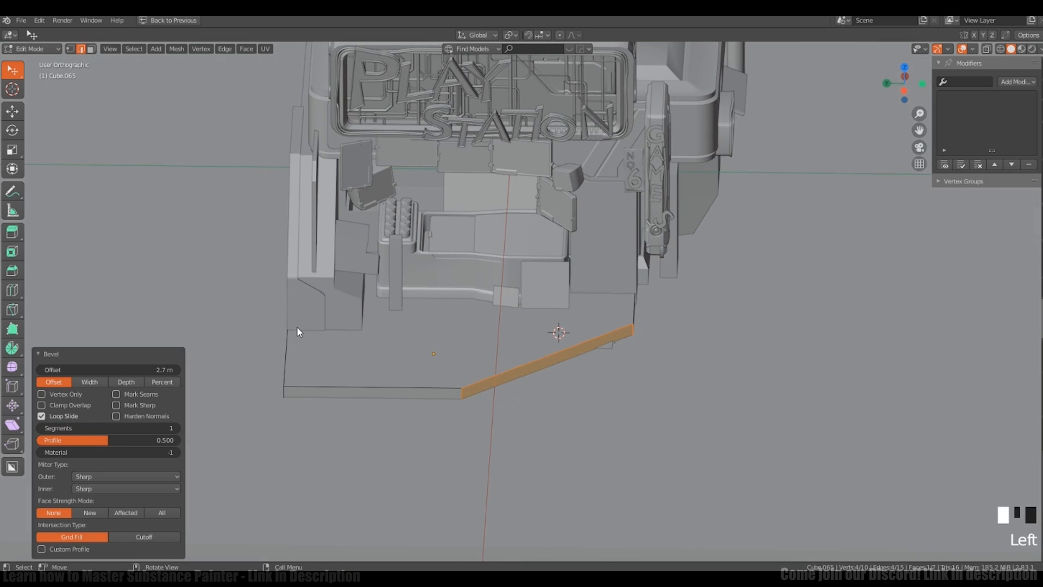
Step: Edge-slide the slab's shortened front face along its adjoining edges to adjust the platform's depth
shift+middle_drag(647, 326, 448, 343)
key(Tab)
key(Tab)
click(355, 376)
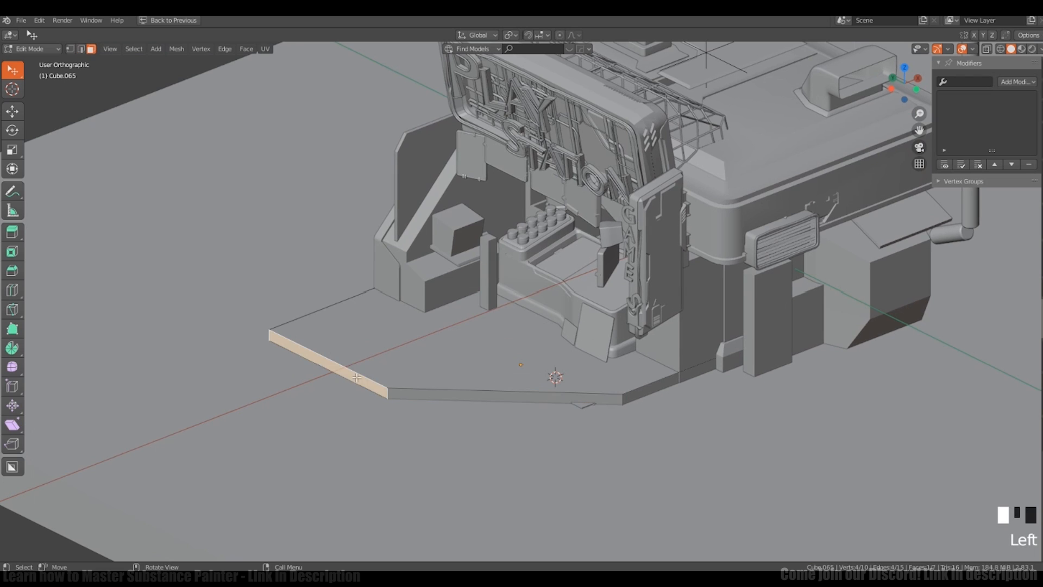
key(g)
key(g)
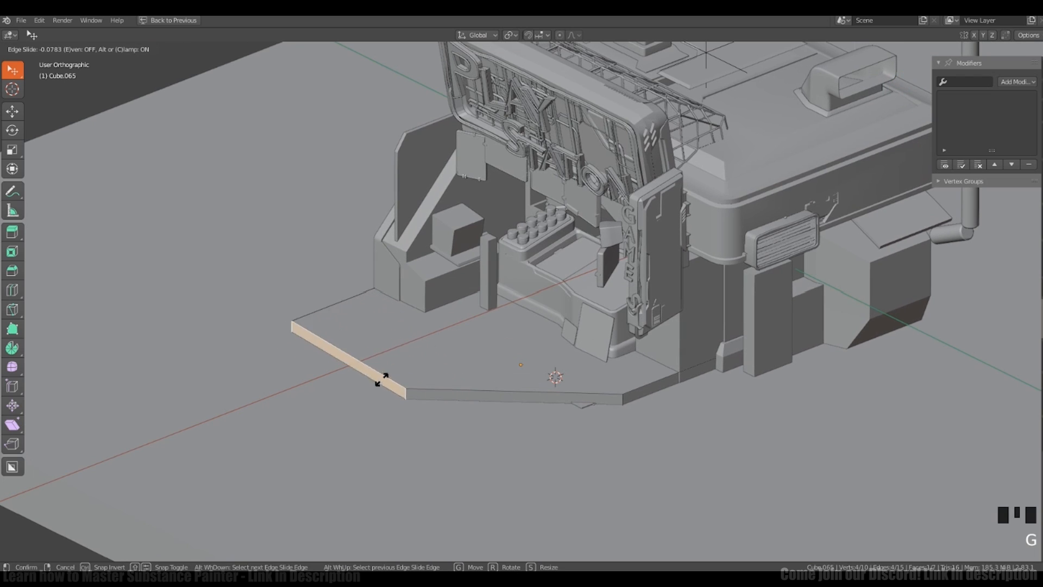
click(349, 391)
Step: Place the 3D cursor on the platform in front of the counter and start adding a new object in Object Mode
middle_drag(425, 370, 528, 340)
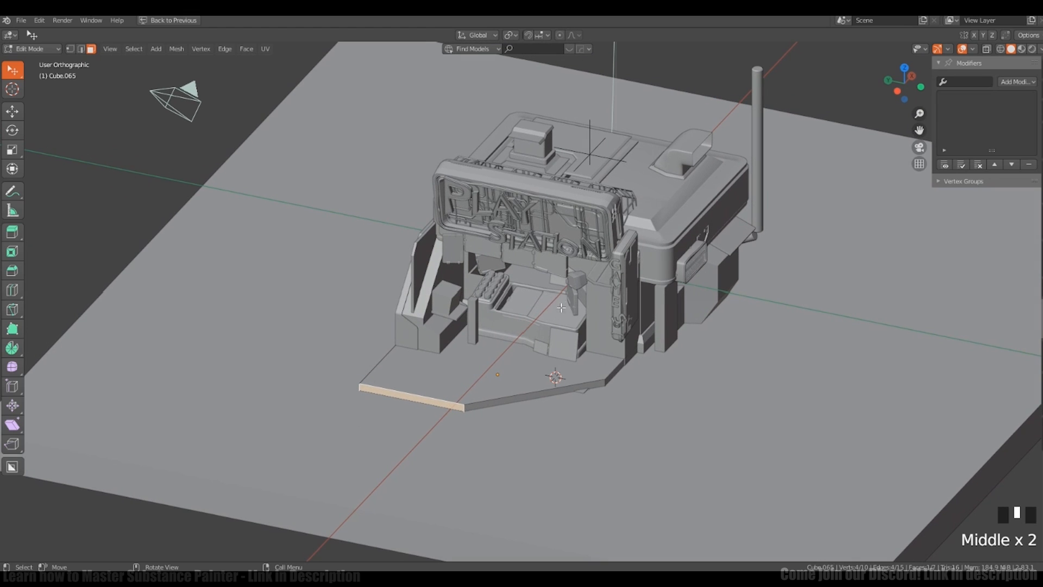
mouse_move(555, 350)
shift+middle_down()
mouse_move(546, 345)
mouse_move(561, 337)
mouse_move(534, 337)
mouse_move(540, 358)
shift+middle_up()
shift+right_click(557, 331)
scroll(556, 331, up, 1)
key(Tab)
key(shift+a)
mouse_move(541, 358)
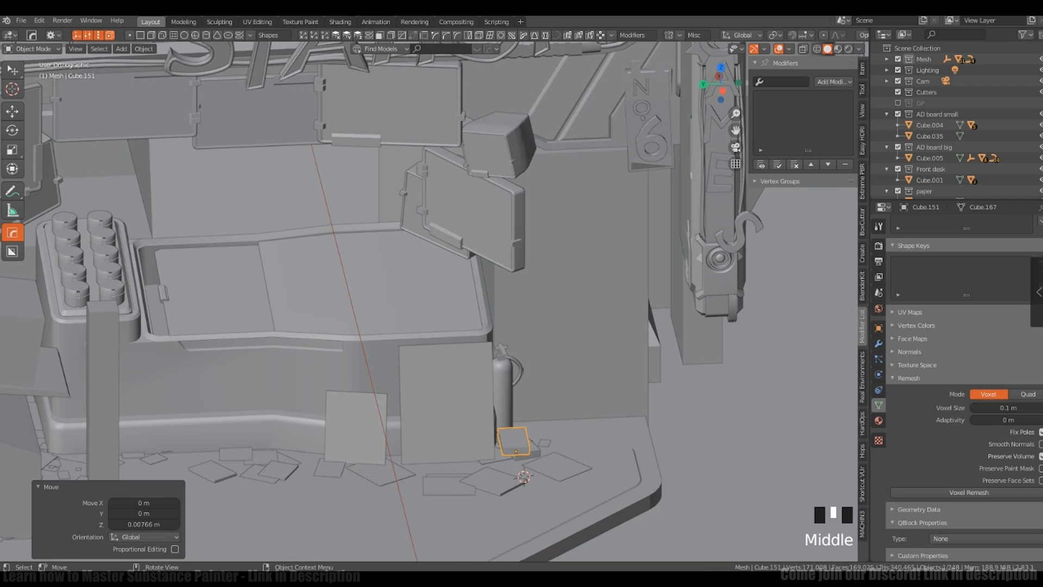
Step: Rotate the small raised sheet beside the fire extinguisher around the Z axis
key(a)
key(a)
key(a)
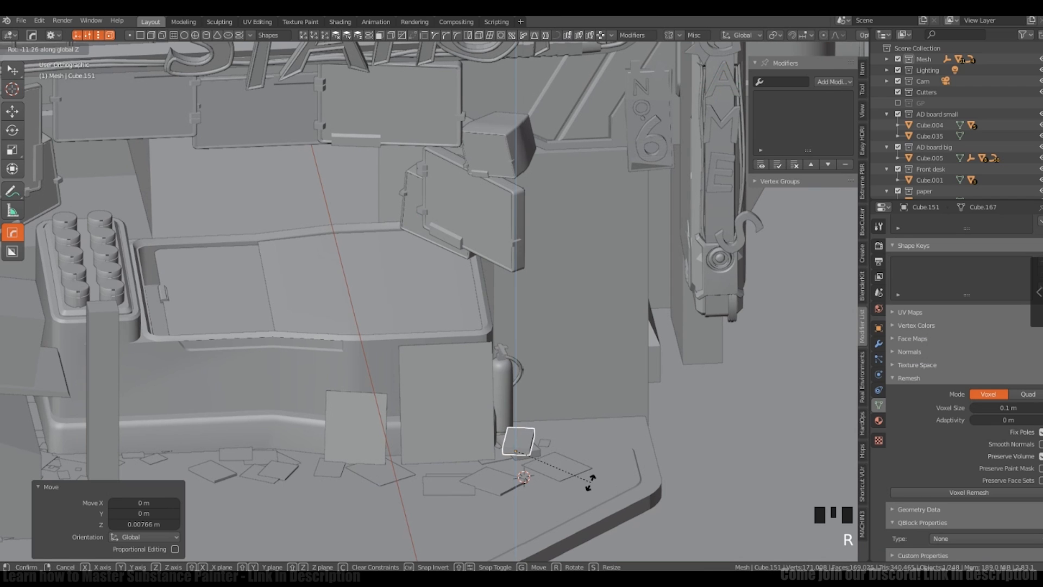
Step: Duplicate the sheet near the counter's support post about 0.97 m along Y and lower the copy along Z
ctrl+middle_drag(582, 476, 524, 363)
key(a)
key(a)
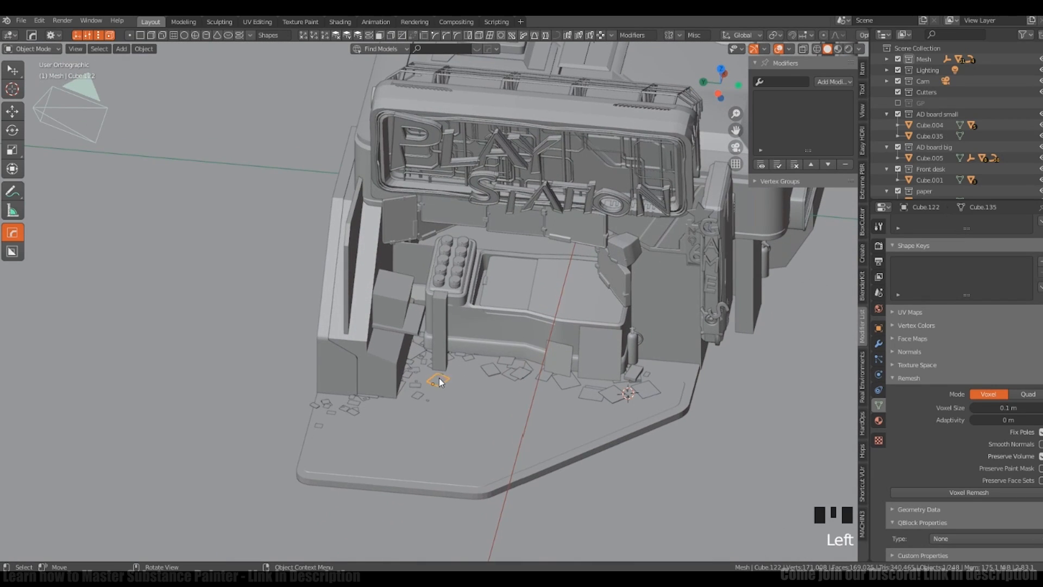
key(shift+d)
click(382, 384)
key(g)
key(z)
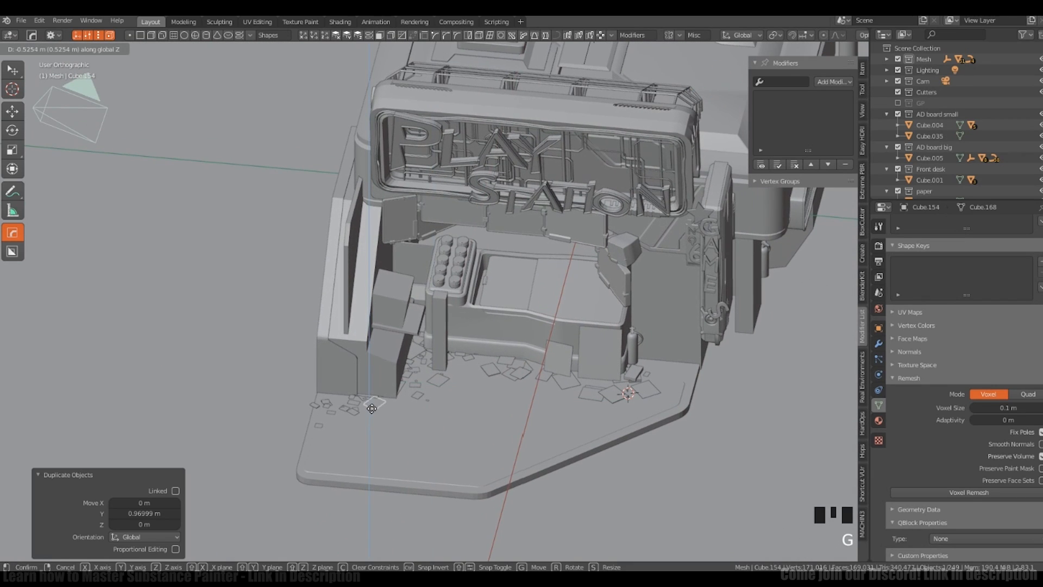
click(370, 412)
Step: Shift the copied sheet about 0.238 m further along Y and rotate it 41.6° around Z
key(g)
key(y)
click(354, 403)
key(r)
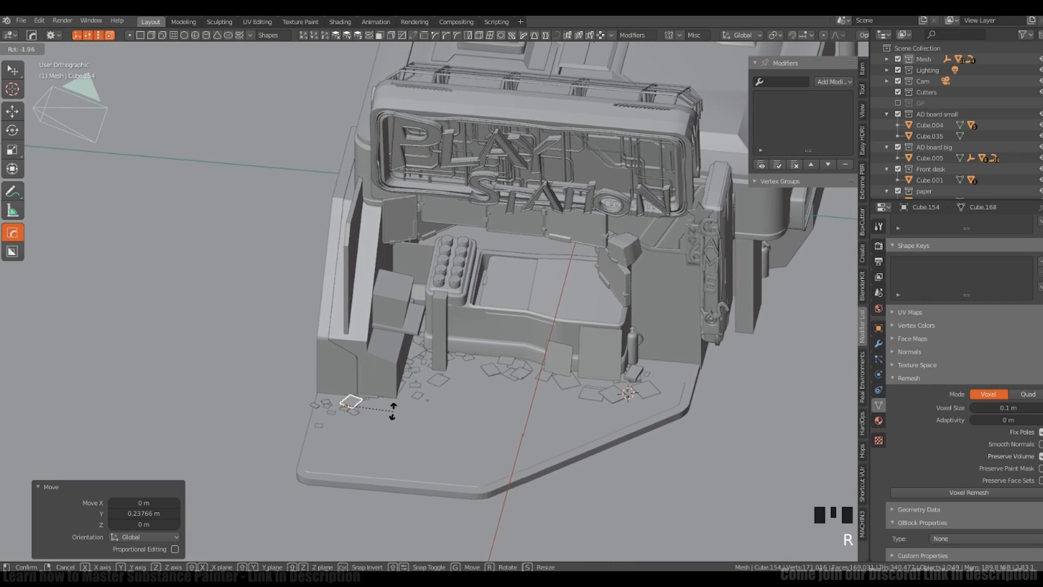
click(402, 381)
key(r)
click(415, 398)
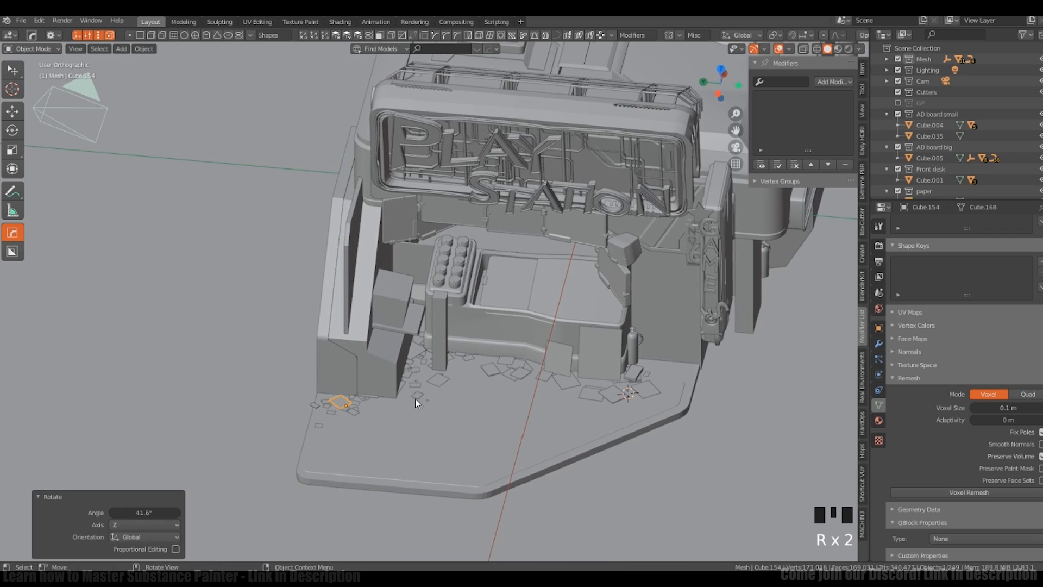
Step: Duplicate the sheet lying in front of the large leaning board and place the copy closer to the smaller board
key(a)
key(alt+a)
shift+middle_drag(490, 415, 524, 403)
shift+right_click(467, 376)
click(523, 403)
ctrl+middle_drag(504, 369, 535, 398)
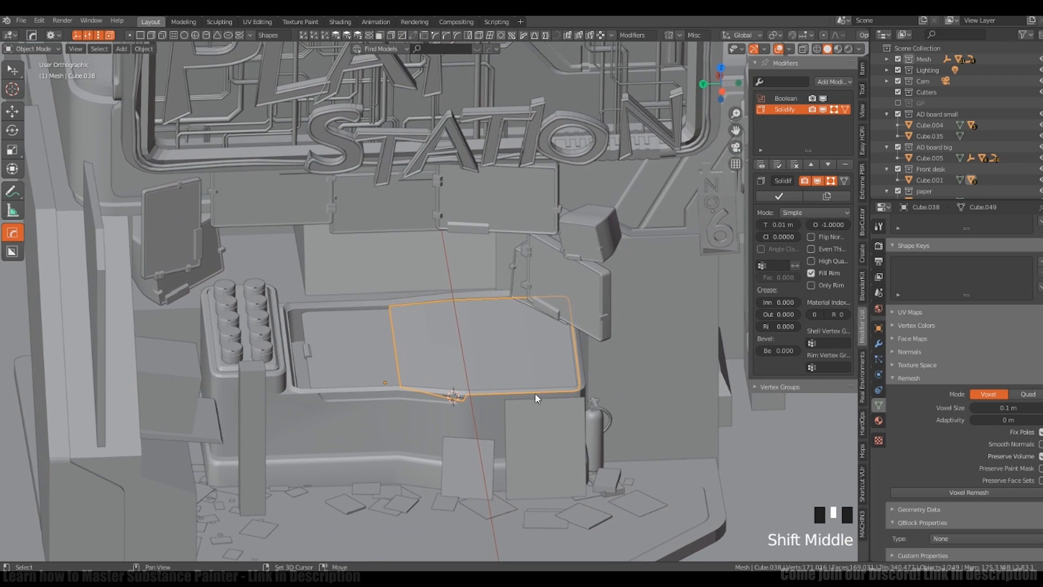
click(543, 521)
middle_drag(543, 521, 520, 358)
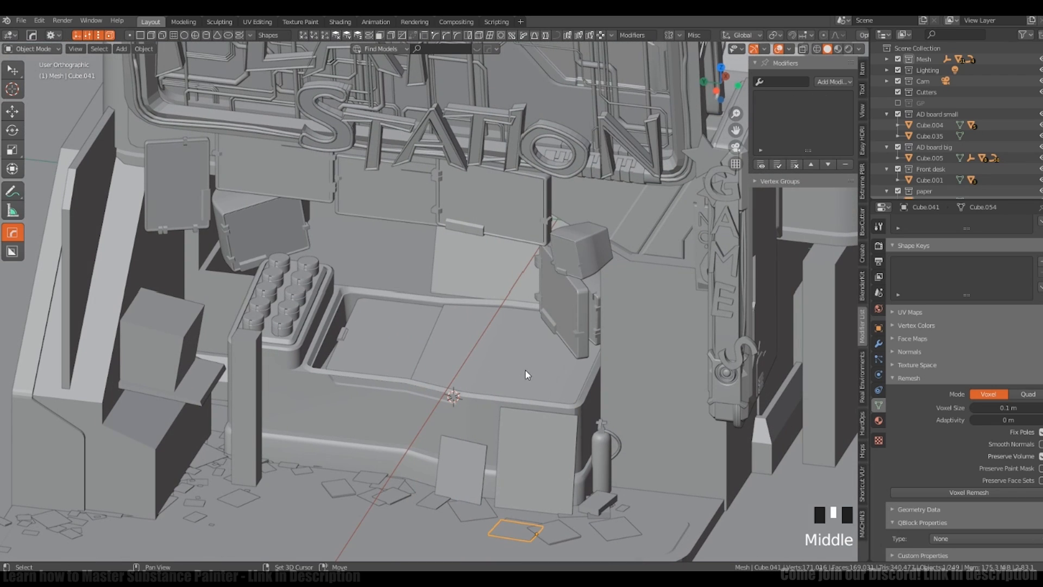
key(shift+d)
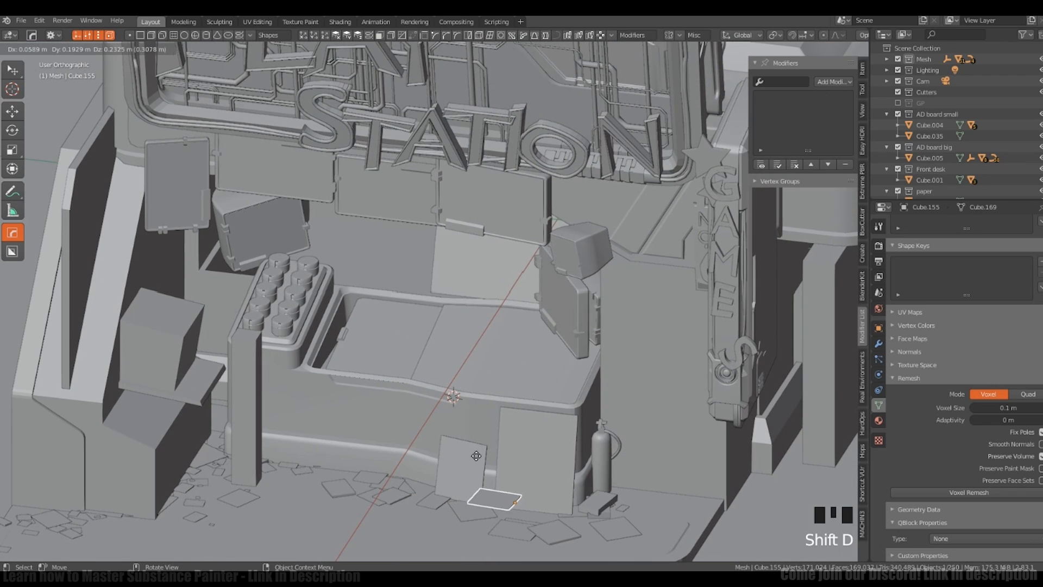
click(475, 450)
Step: Snap the copied sheet to the 3D cursor on the counter top and nudge it about -0.07 m along Y
shift+right_click(512, 340)
key(shift+s)
middle_drag(610, 275, 545, 349)
shift+right_drag(545, 349, 555, 351)
shift+middle_drag(555, 351, 415, 268)
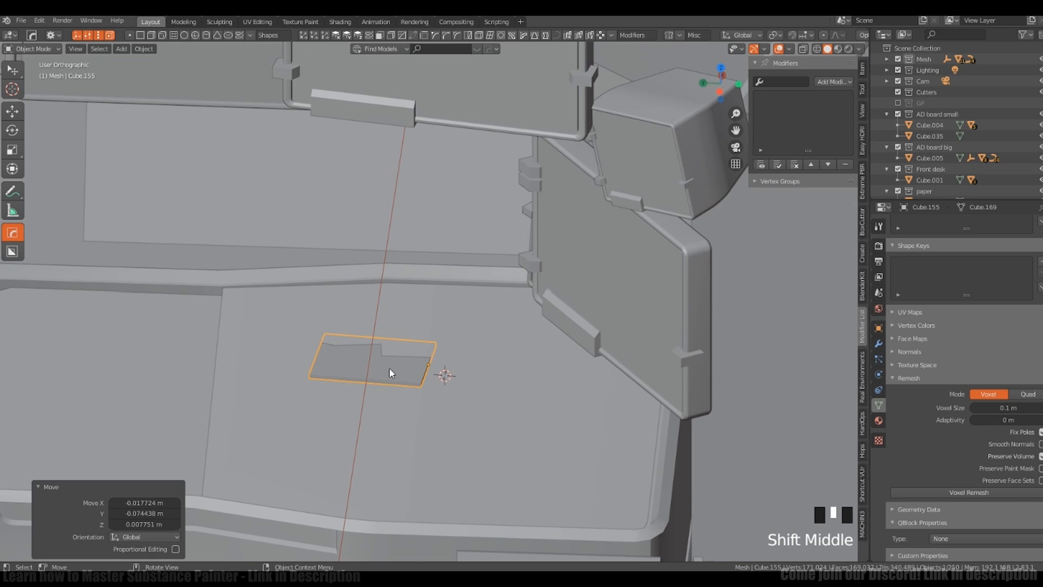
middle_drag(388, 372, 431, 377)
key(g)
right_click(485, 397)
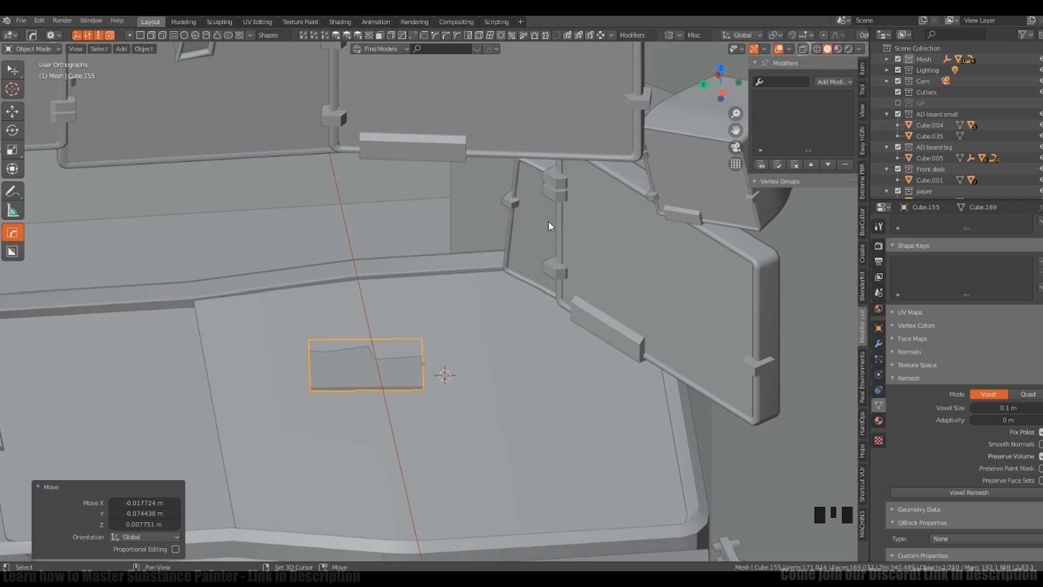
Step: Switch the active tool from Hard Ops to Select Box
shift+middle_drag(548, 226, 514, 263)
key(shift+alt+w)
key(shift+alt+w)
key(w)
ctrl+middle_drag(514, 263, 508, 263)
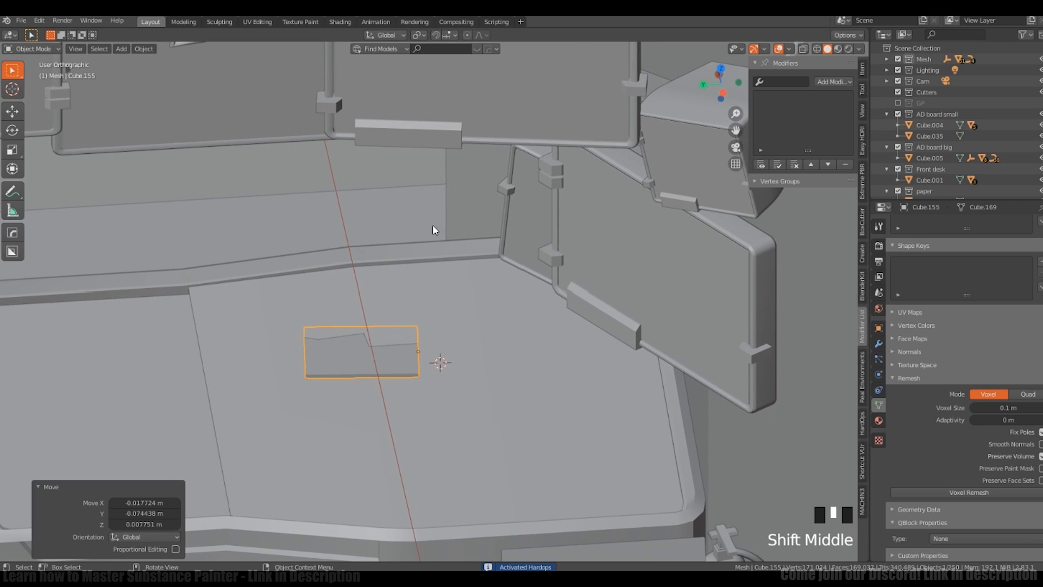
Step: Enable face snapping for moved objects, with their rotation aligned to the target surface
click(445, 350)
click(444, 350)
click(415, 342)
shift+middle_drag(432, 335, 425, 333)
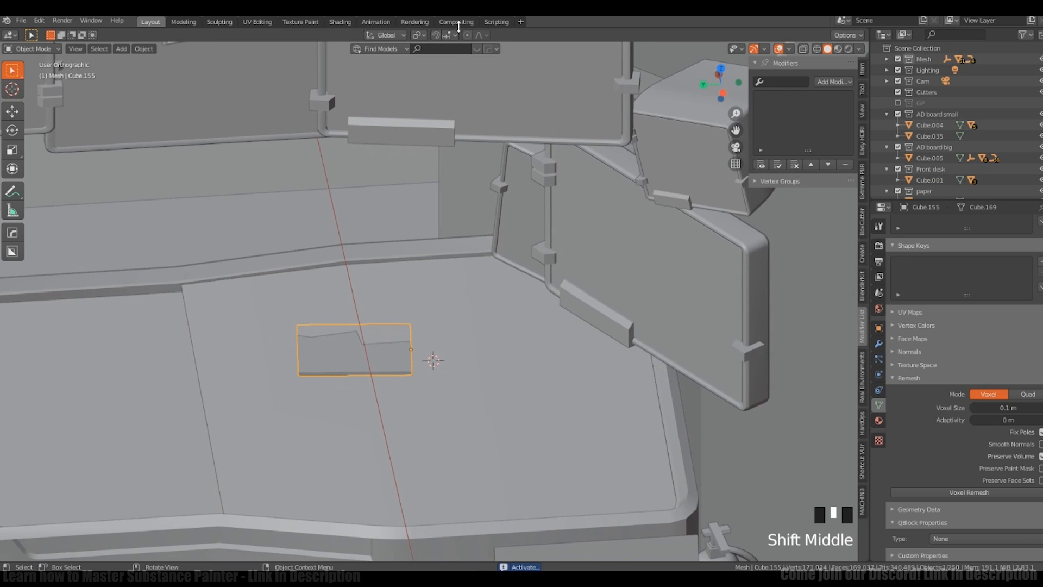
click(455, 36)
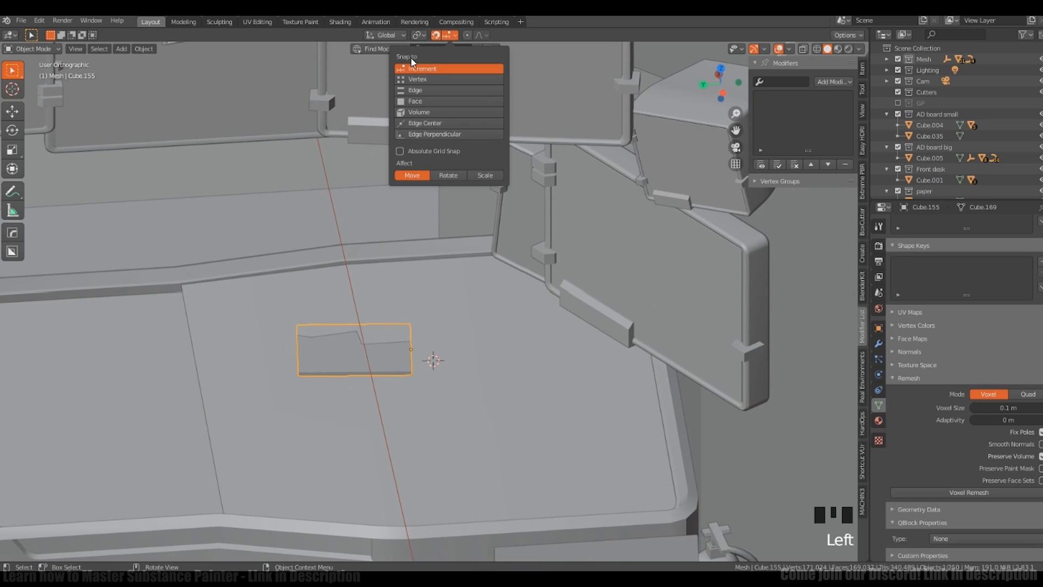
click(419, 103)
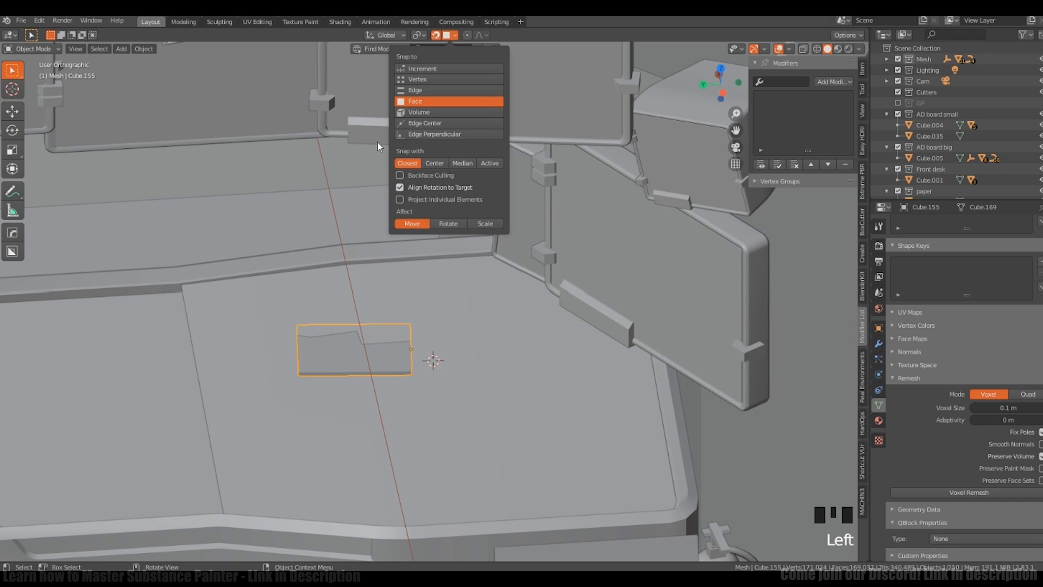
Step: Apply the counter sheet's scale and all its transforms, then snap it about 0.156 m along X and -0.321 m along Y across the counter
mouse_move(415, 363)
middle_down()
mouse_move(445, 356)
mouse_move(419, 351)
middle_up()
key(g)
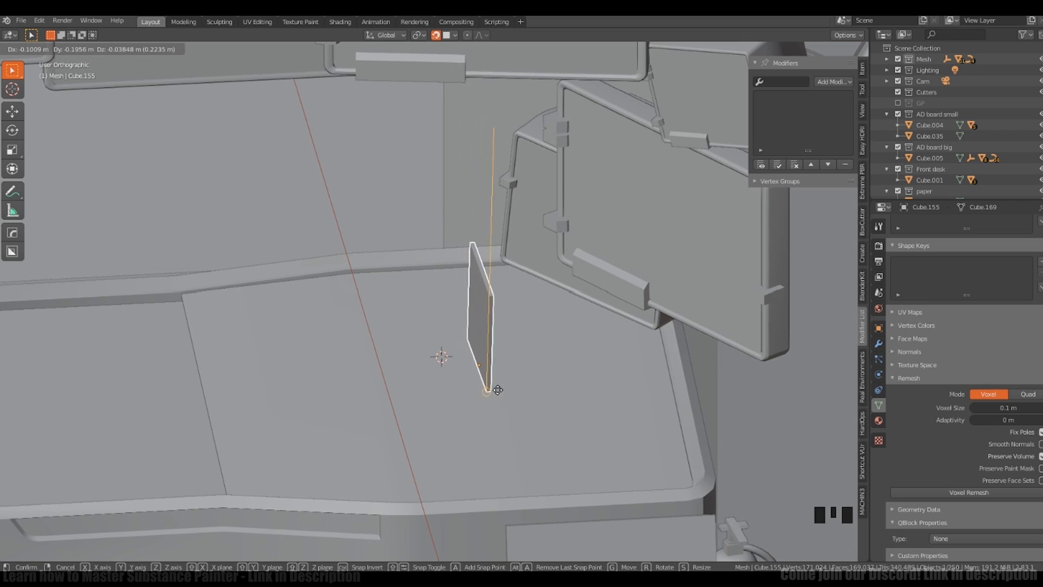
right_click(466, 377)
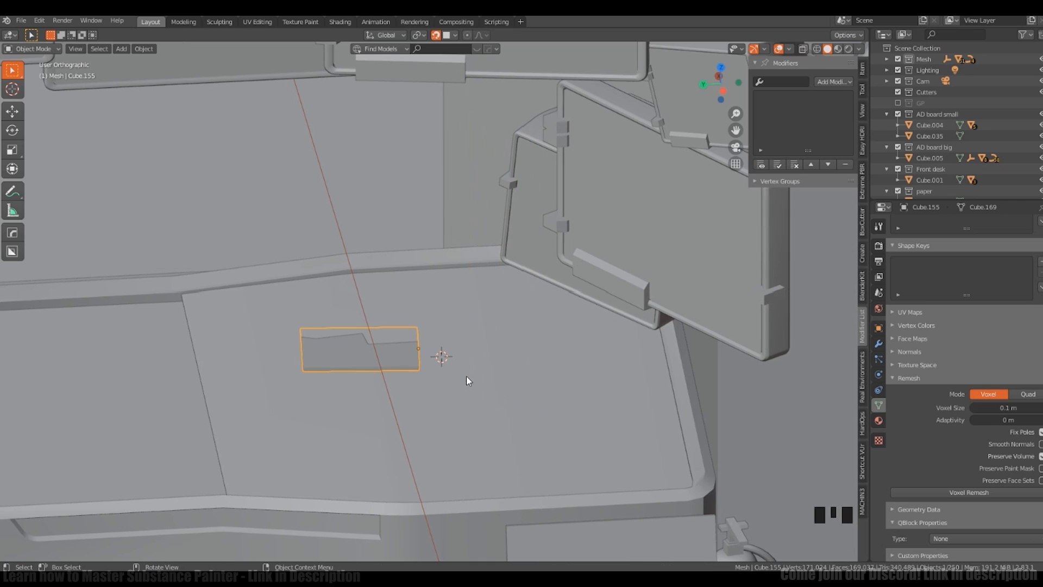
key(ctrl+a)
click(441, 357)
key(ctrl+a)
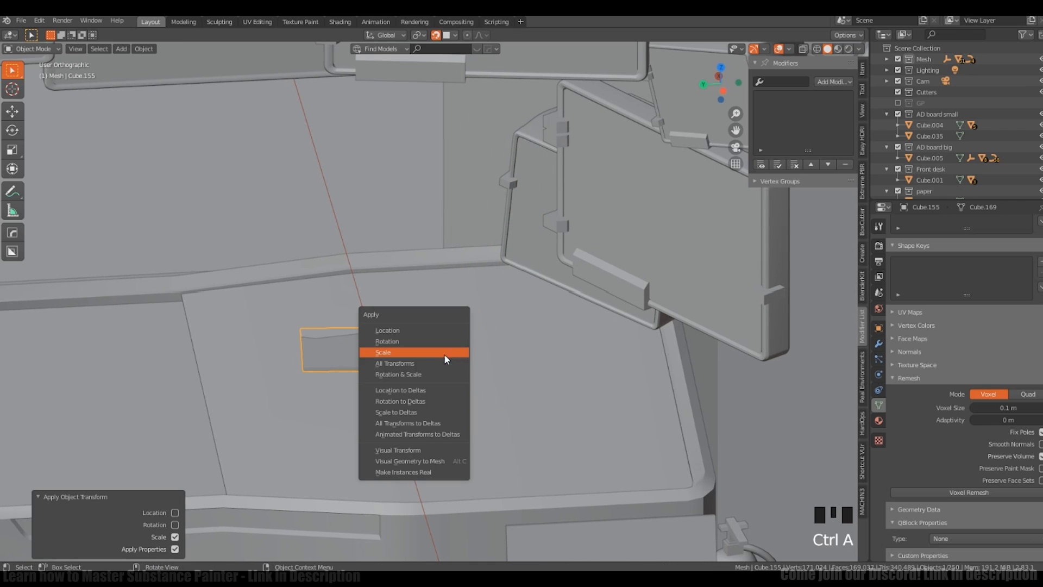
click(442, 356)
key(g)
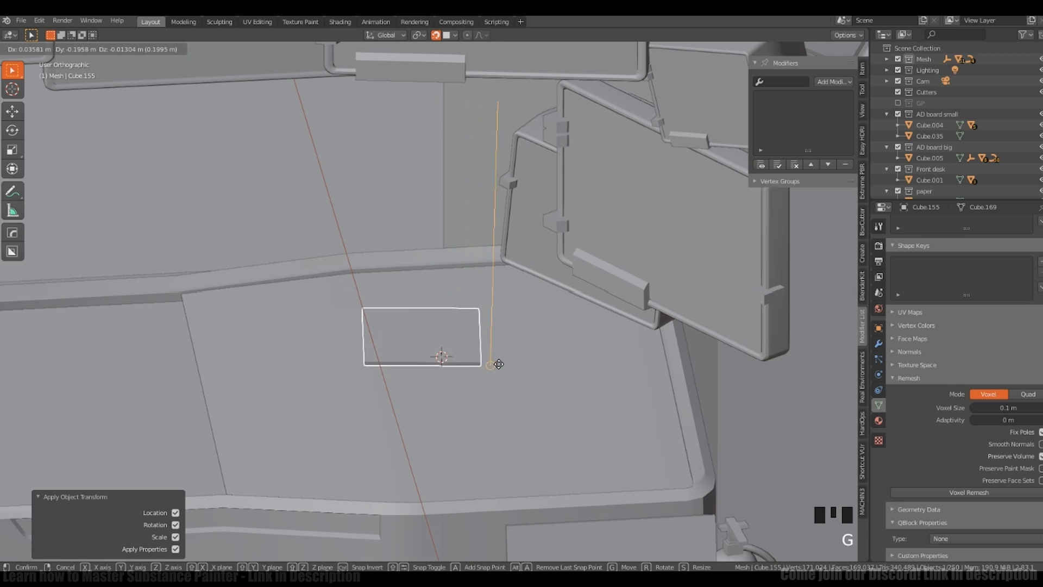
click(523, 286)
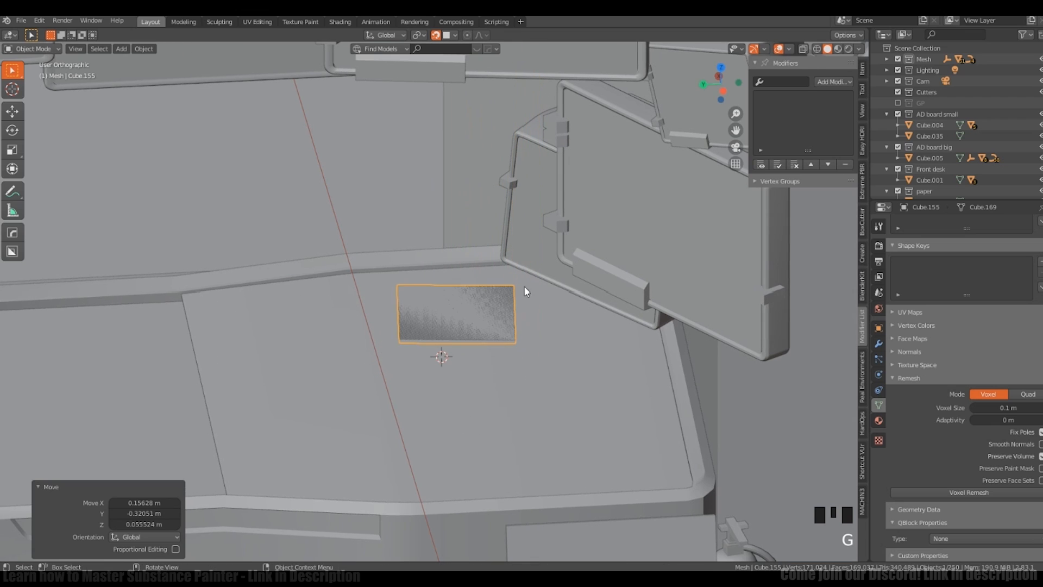
Step: Duplicate the counter sheet and place the copy about -0.11 m along X and -0.196 m along Y, partly overlapping the original
middle_drag(524, 285, 527, 335)
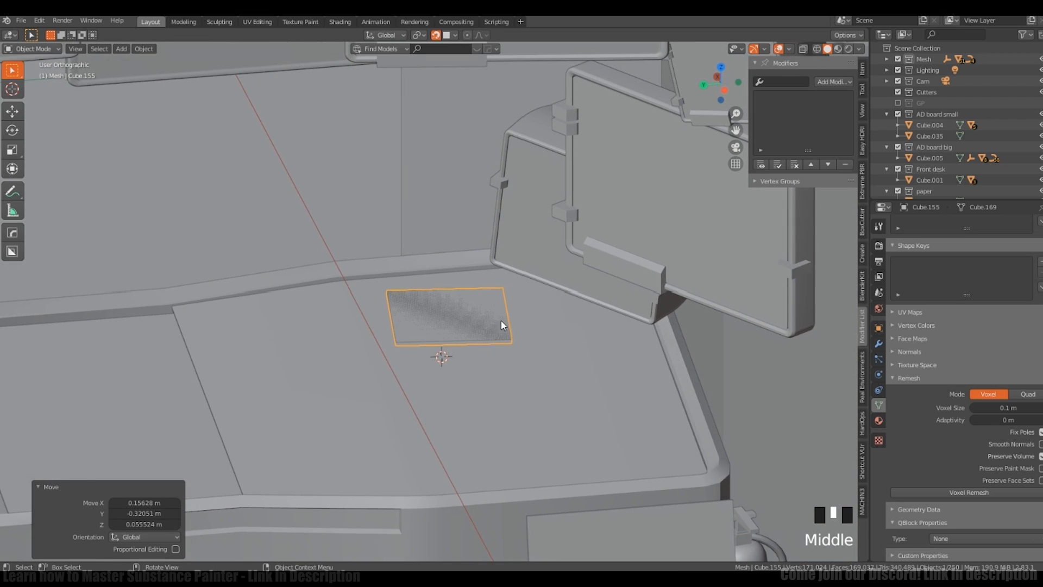
key(shift+d)
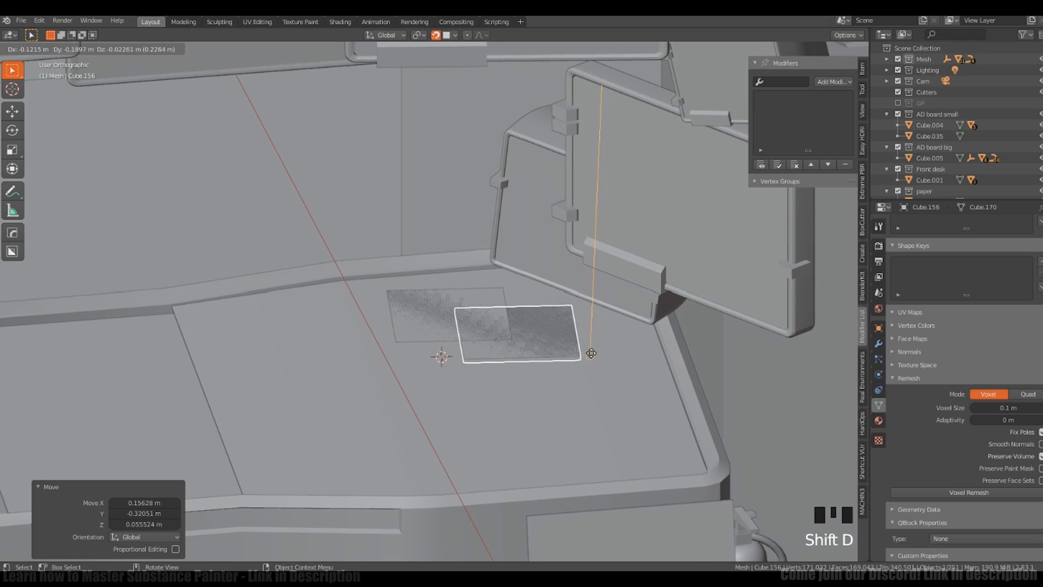
click(588, 360)
key(r)
right_click(510, 378)
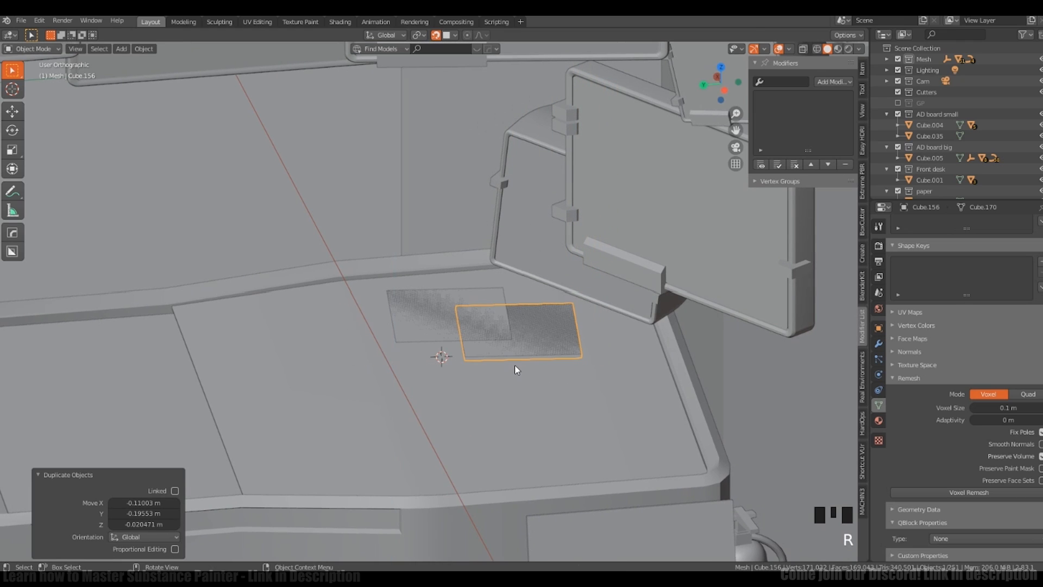
Step: Set the copy's origin to its geometry, rotate it -80.2° around Z and shift it about -0.153 m in X and -0.156 m in Y
ctrl+middle_drag(535, 352, 531, 414)
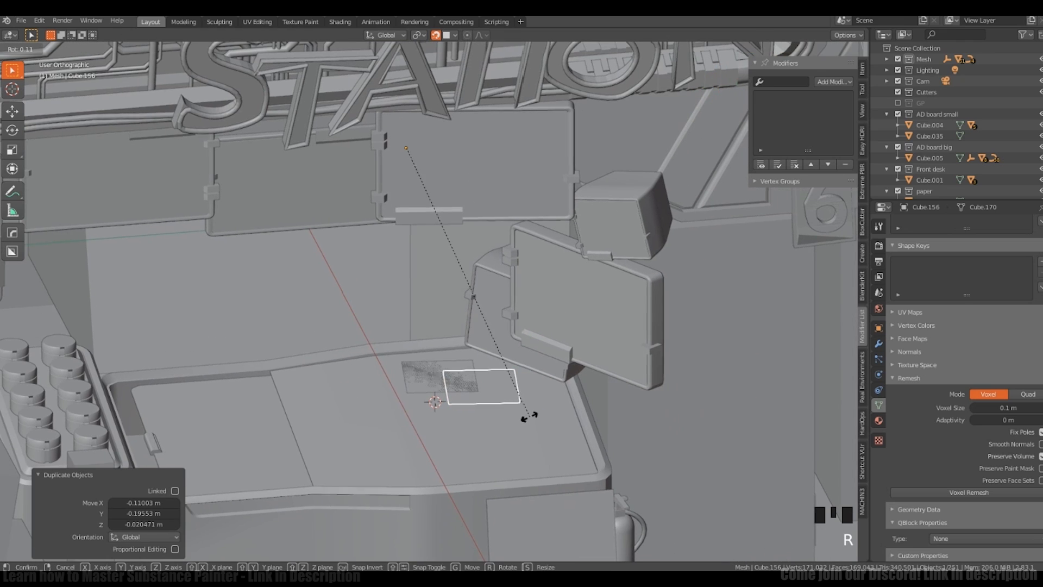
key(shift+s)
click(546, 426)
key(r)
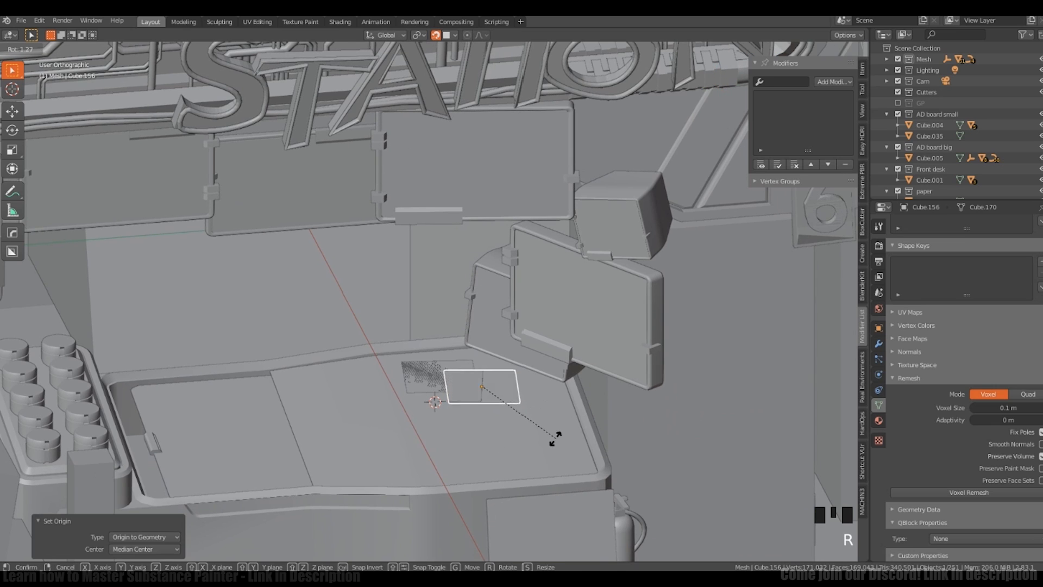
click(467, 417)
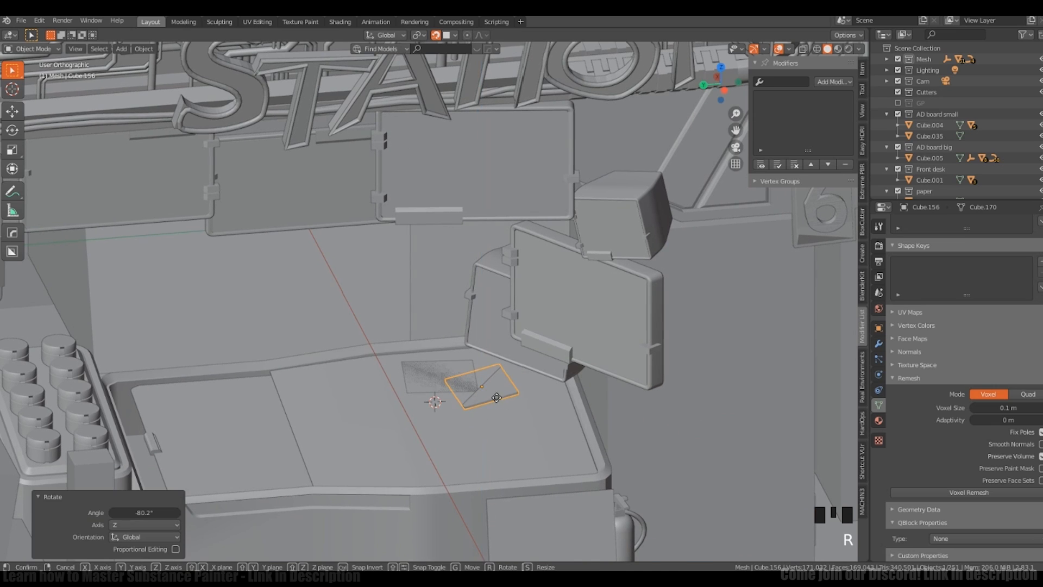
key(g)
click(554, 417)
Step: Duplicate the rotated sheet beside itself on the counter and scale the copy to 0.548
key(shift+d)
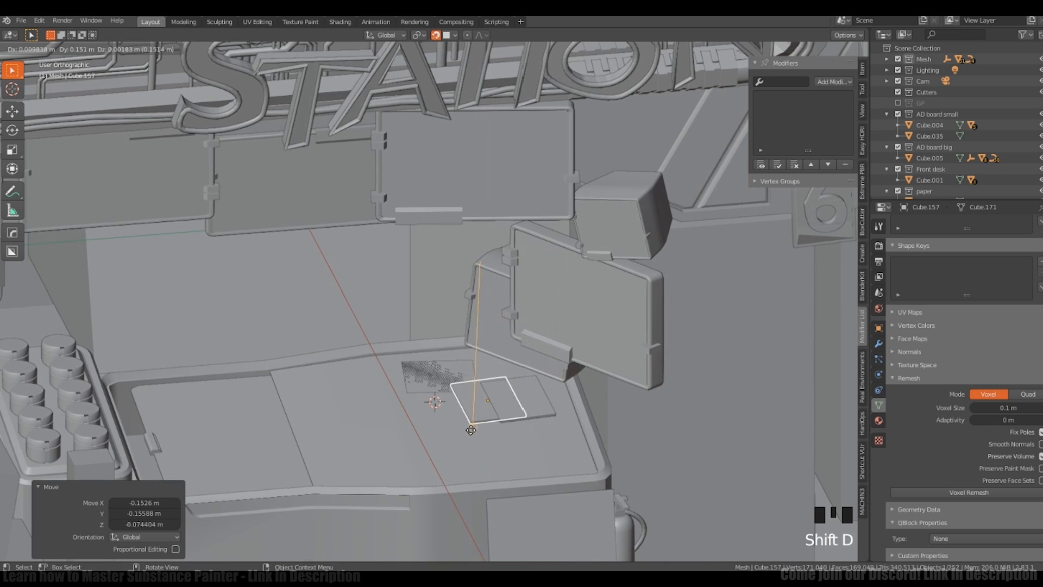
click(456, 437)
key(s)
click(502, 426)
Step: Duplicate the small sheet and place the copy behind the larger sheets, closer to the corner screen
key(shift+d)
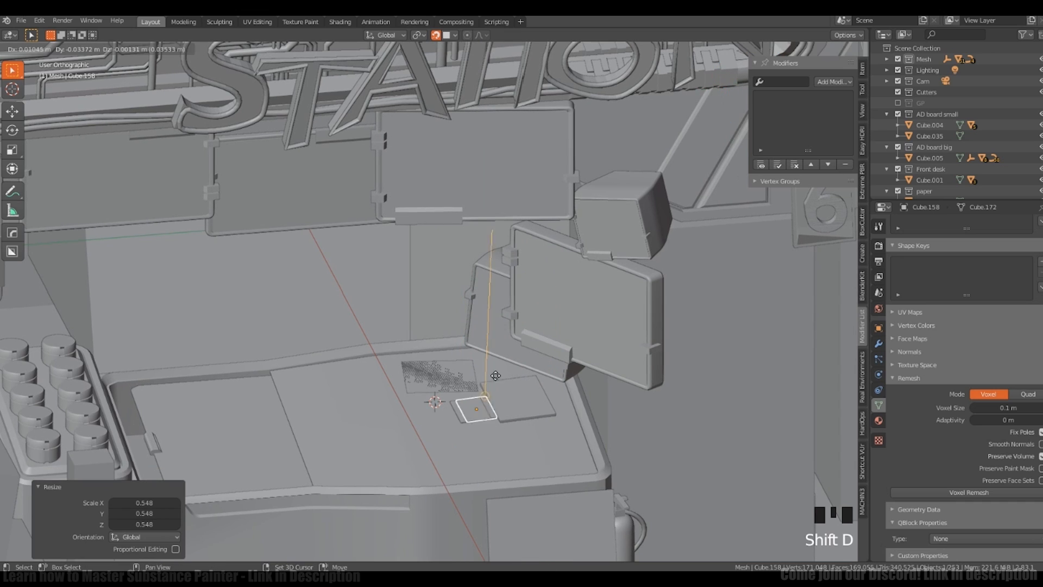
click(507, 362)
middle_drag(554, 363, 466, 369)
key(g)
click(504, 373)
Step: Duplicate the small sheet again and place the copy about 0.108 m along X and 0.031 m along Y, near the counter's back corner
key(shift+d)
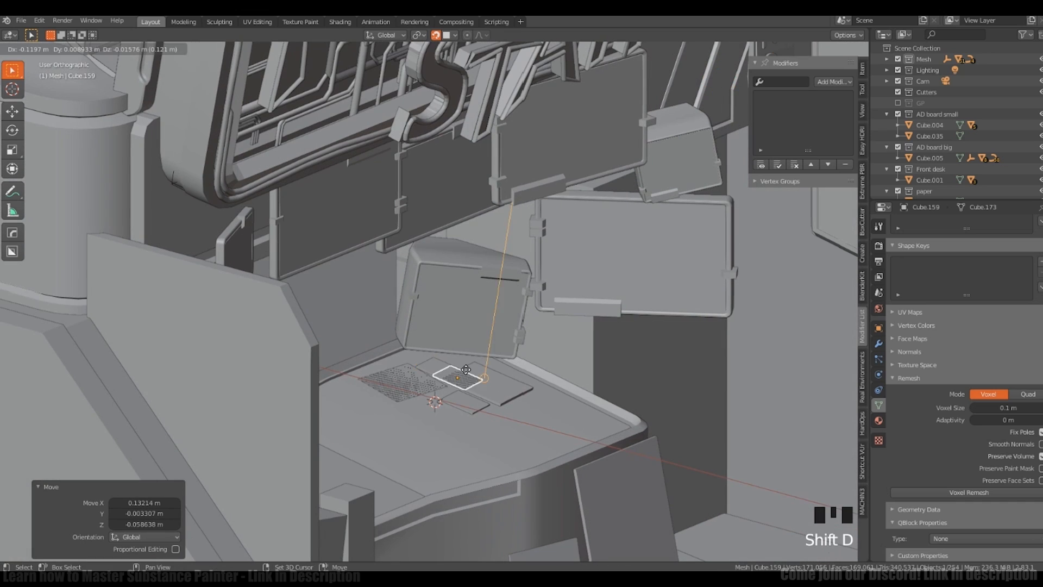
click(391, 363)
key(r)
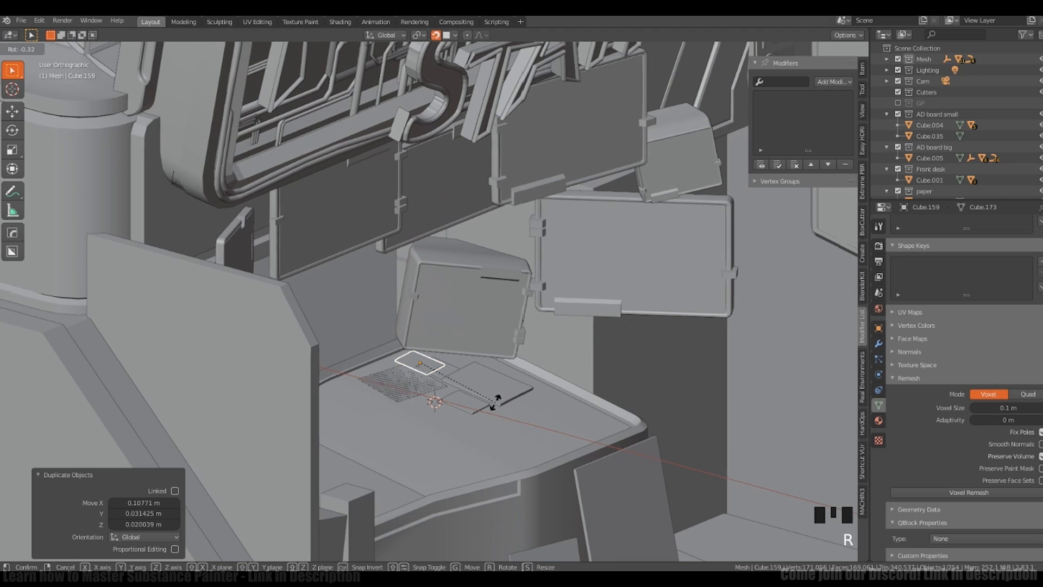
right_click(465, 408)
middle_drag(465, 408, 568, 358)
shift+right_click(438, 363)
key(r)
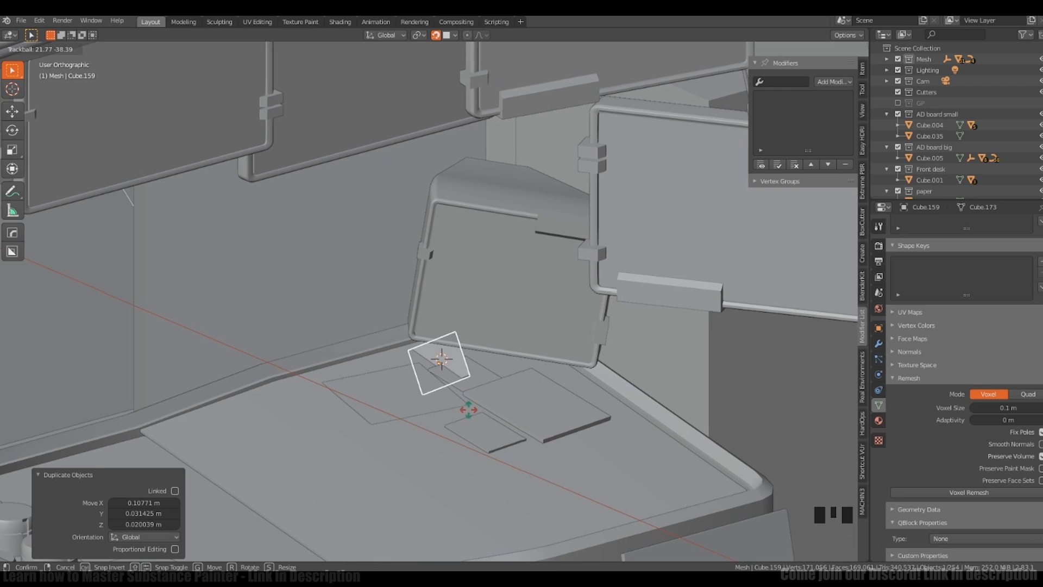
right_click(509, 389)
Step: Move the newest small sheet about -0.197 m along the global Y axis
middle_drag(509, 390, 483, 380)
key(g)
key(y)
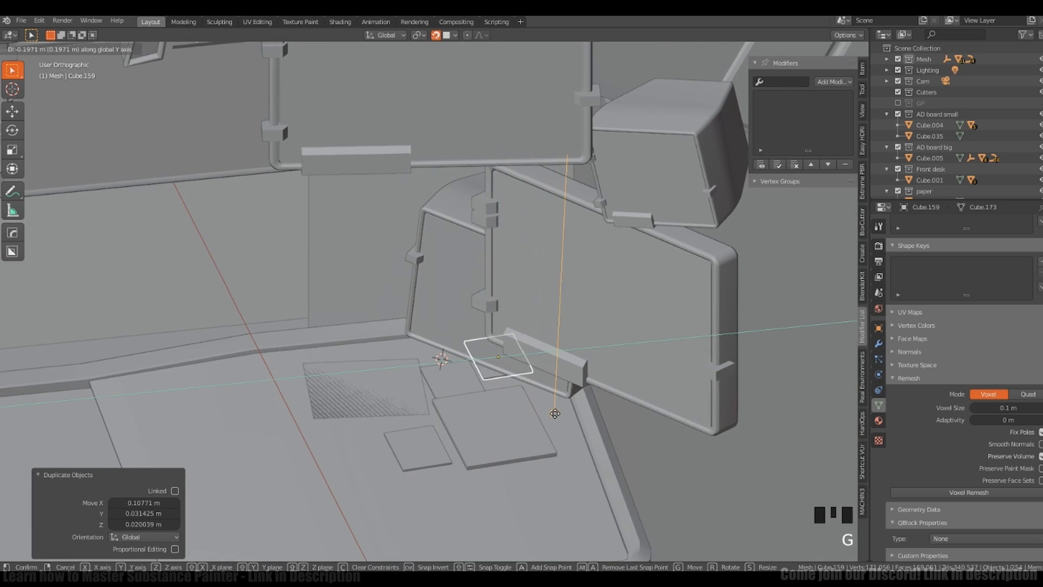
click(555, 414)
Step: Duplicate the small sheet and place the copy about -0.181 m along X and 0.483 m along Y, overlapping the first large sheet
middle_drag(554, 414, 531, 400)
key(shift+d)
click(335, 443)
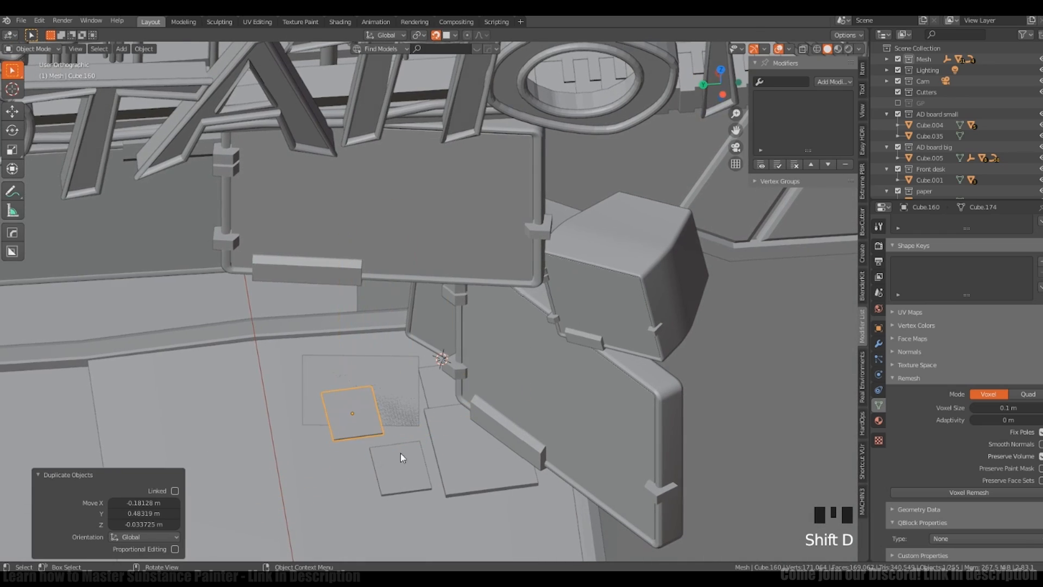
ctrl+middle_drag(400, 457, 457, 395)
key(a)
ctrl+middle_drag(465, 325, 432, 317)
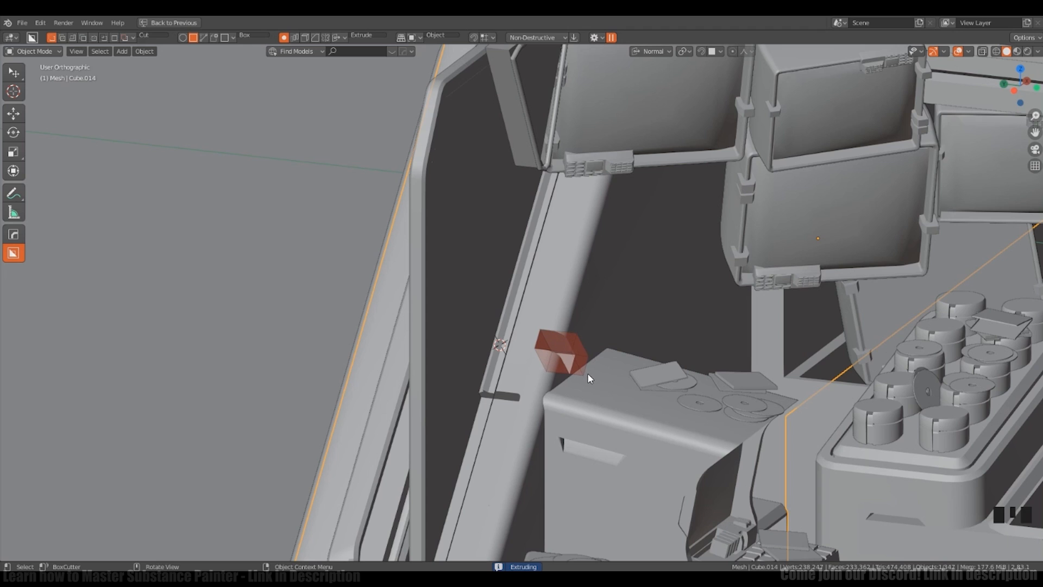
key(v)
scroll(611, 246, down, 2)
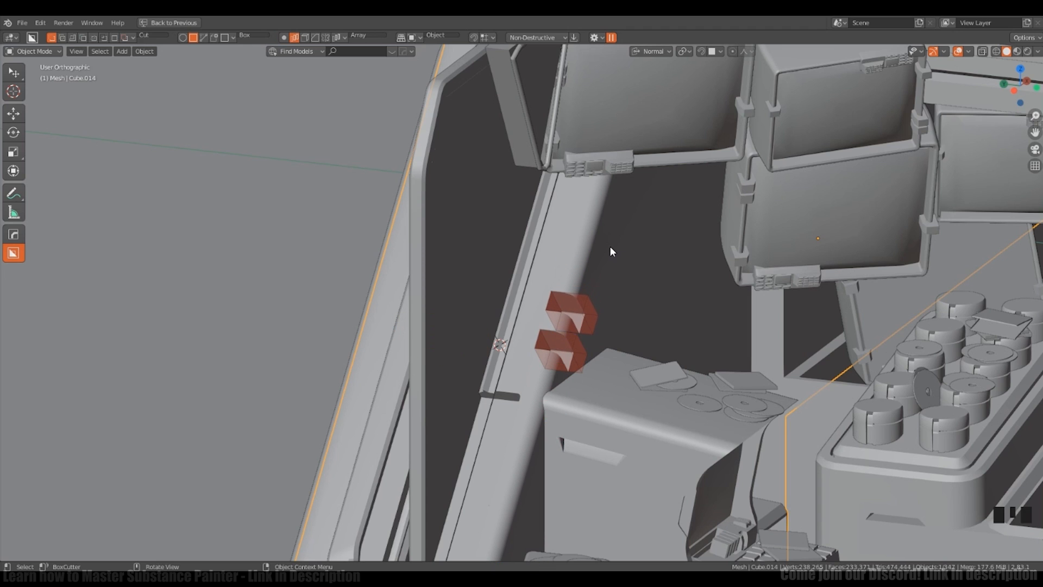
key(Escape)
Step: Cut a box-shaped notch into the edge of the slanted side pillar and array it to four notches along the pillar
middle_drag(598, 244, 542, 339)
mouse_move(565, 307)
mouse_down()
mouse_move(571, 334)
mouse_move(556, 341)
mouse_move(577, 334)
mouse_move(579, 351)
mouse_up()
key(v)
scroll(582, 348, up, 3)
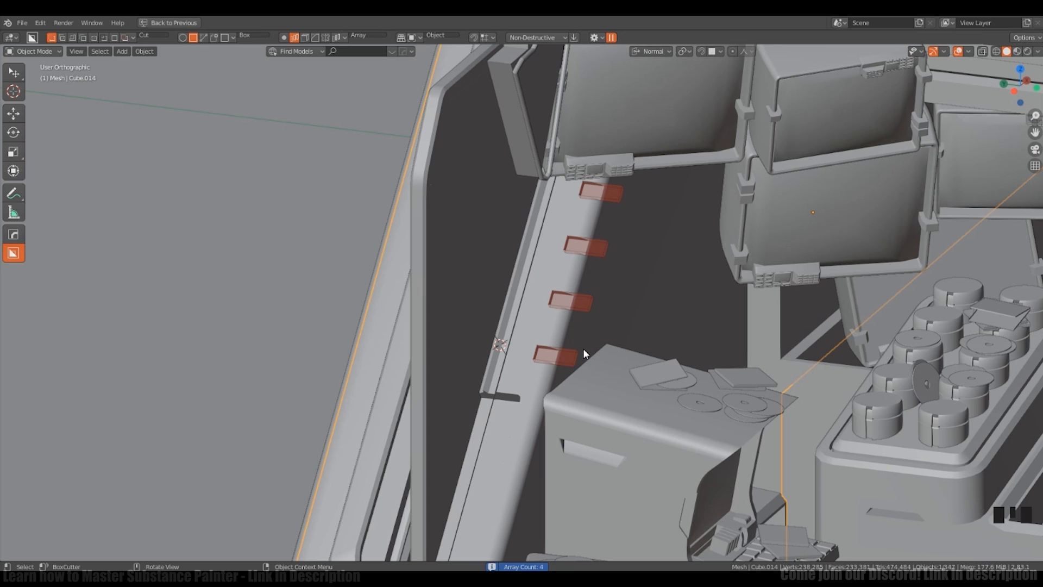
mouse_move(583, 347)
ctrl+middle_down()
mouse_move(538, 320)
mouse_move(549, 345)
mouse_move(529, 359)
mouse_move(567, 348)
mouse_move(546, 380)
ctrl+middle_up()
click(567, 347)
Step: Inset a long narrow box strip into the slanted pillar beside the four notches
mouse_move(535, 401)
mouse_down()
mouse_move(572, 273)
mouse_move(575, 204)
mouse_move(572, 252)
mouse_up()
key(i)
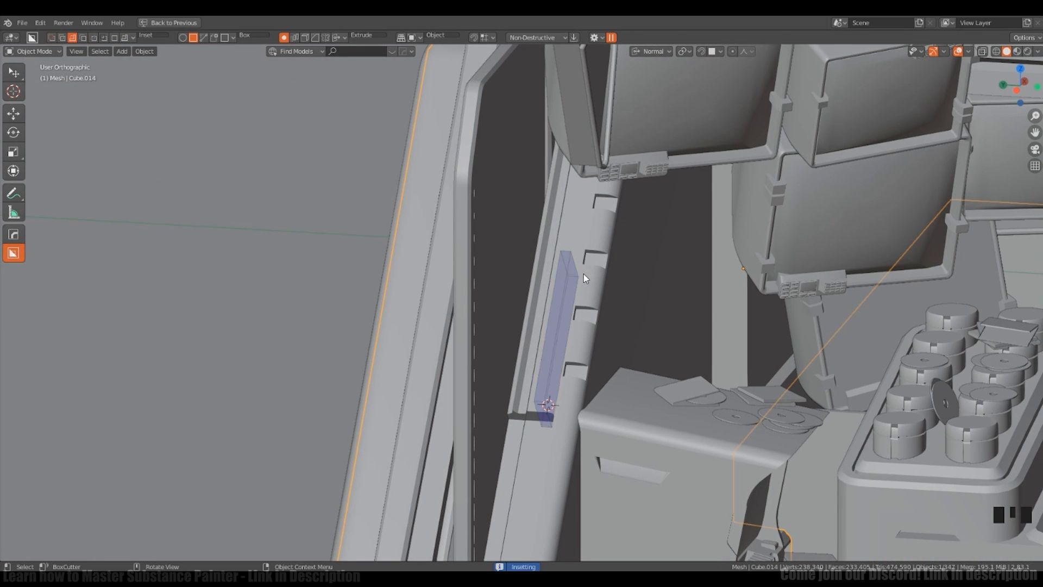
key(t)
click(563, 322)
click(559, 289)
Step: Extrude the strip's face about 0.05 m in Edit Mode and shift it along its local Z axis
key(Tab)
middle_drag(563, 298, 580, 282)
key(e)
click(560, 299)
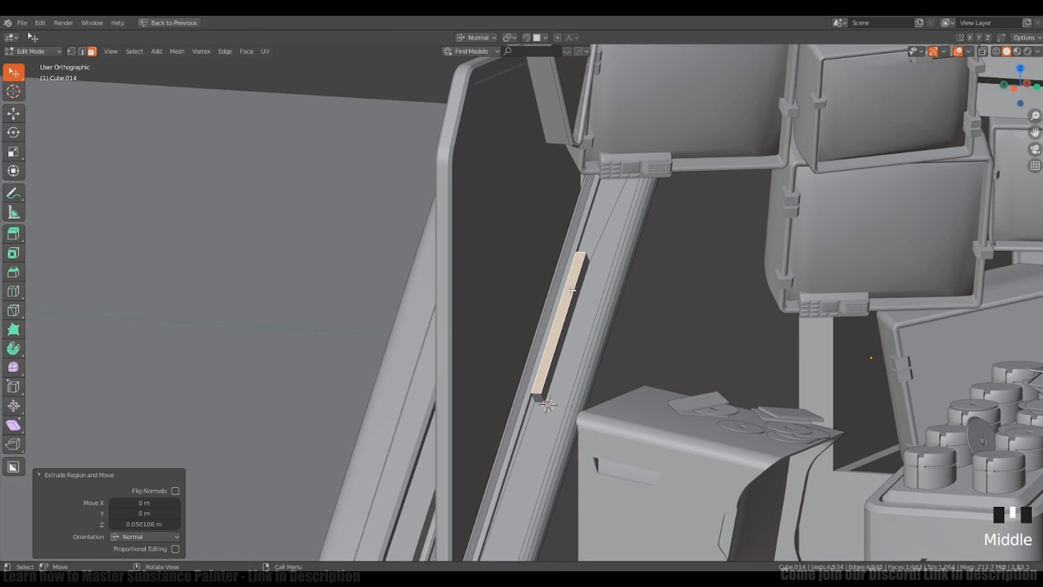
key(g)
key(z)
key(z)
click(558, 283)
Step: Bevel the end edges of the extruded strip and return to Object Mode
key(ctrl+b)
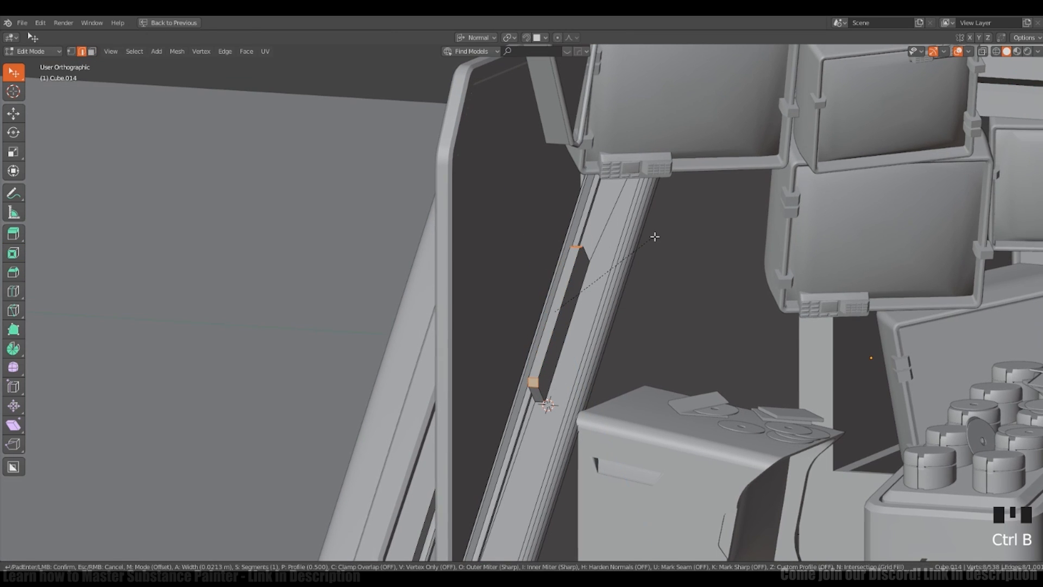
click(673, 235)
key(Tab)
middle_drag(673, 236, 490, 237)
Step: Undo the bevel, the extrusion and the inset strip on the slanted pillar
shift+right_click(558, 363)
scroll(558, 363, up, 2)
key(ctrl+z)
key(ctrl+z)
key(ctrl+z)
key(ctrl+z)
key(ctrl+z)
key(ctrl+z)
key(ctrl+z)
key(ctrl+z)
key(ctrl+z)
key(ctrl+z)
key(ctrl+z)
Step: Cut a tall four-sided Ngon panel with angled ends into the outer side of the kiosk's end wall
scroll(664, 374, down, 2)
scroll(550, 361, down, 3)
scroll(490, 236, up, 3)
drag(489, 236, 457, 221)
click(485, 480)
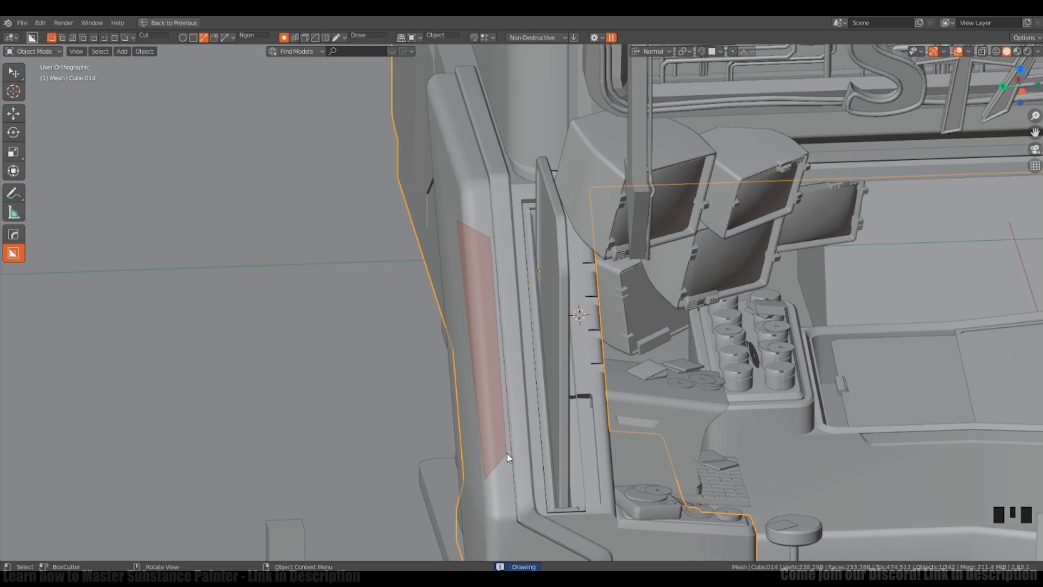
double_click(506, 452)
click(499, 451)
mouse_move(500, 449)
middle_down()
mouse_move(523, 400)
mouse_move(545, 396)
mouse_move(499, 321)
mouse_move(521, 331)
middle_up()
mouse_move(522, 332)
middle_down()
mouse_move(545, 344)
mouse_move(488, 267)
mouse_move(579, 330)
mouse_move(491, 392)
mouse_move(548, 351)
mouse_move(510, 331)
middle_up()
click(507, 386)
shift+right_click(491, 393)
click(540, 335)
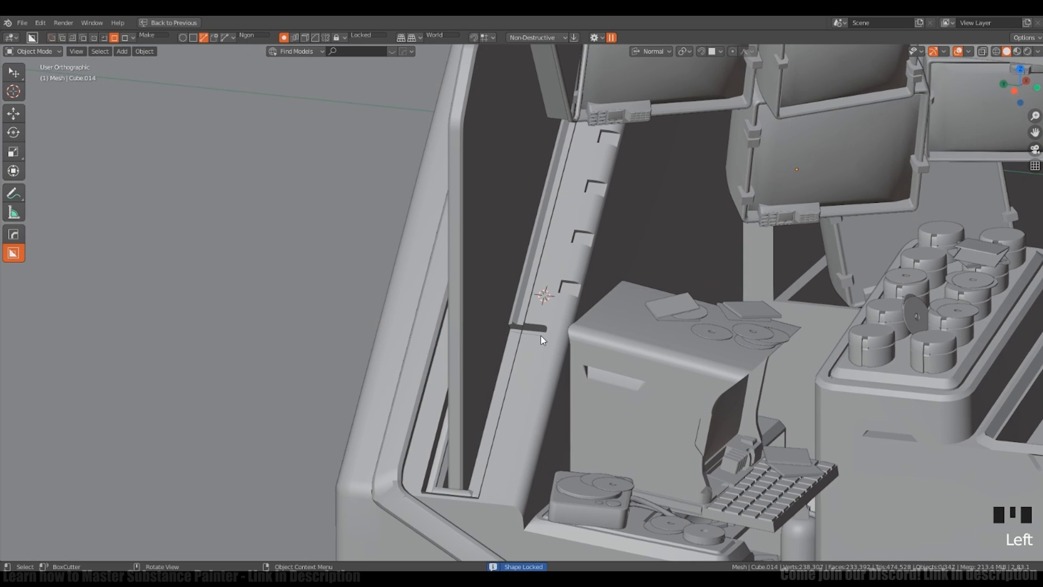
click(541, 337)
Step: Switch the BoxCutter drawing shape to Circle
key(d)
click(495, 351)
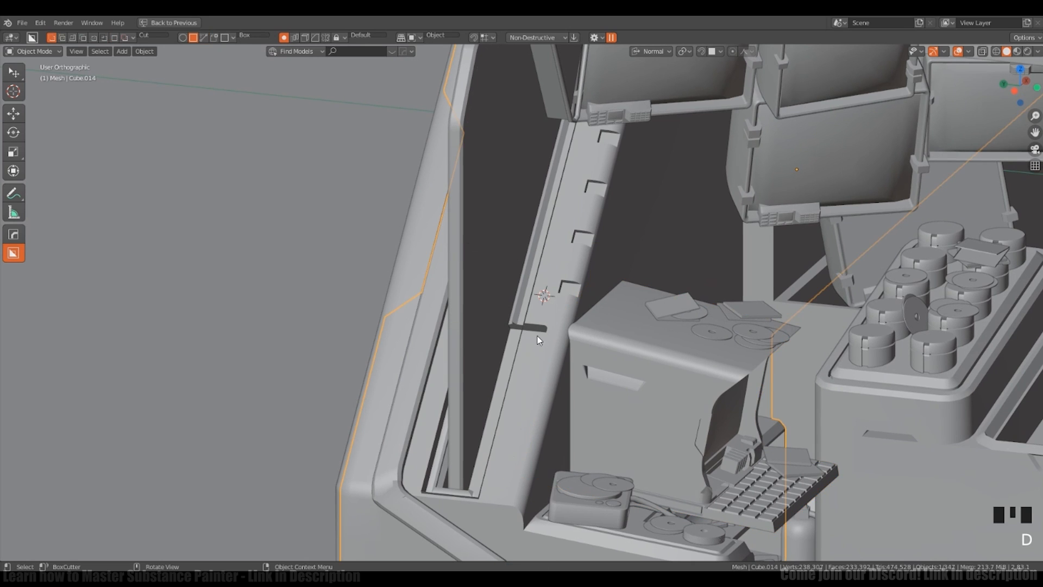
key(d)
click(462, 338)
drag(537, 336, 521, 353)
click(524, 350)
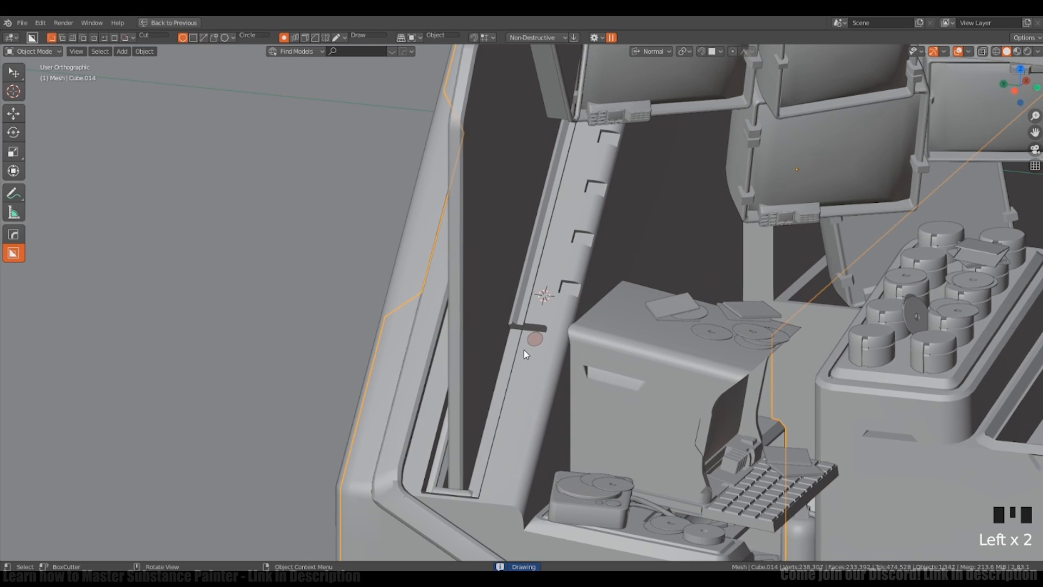
key(v)
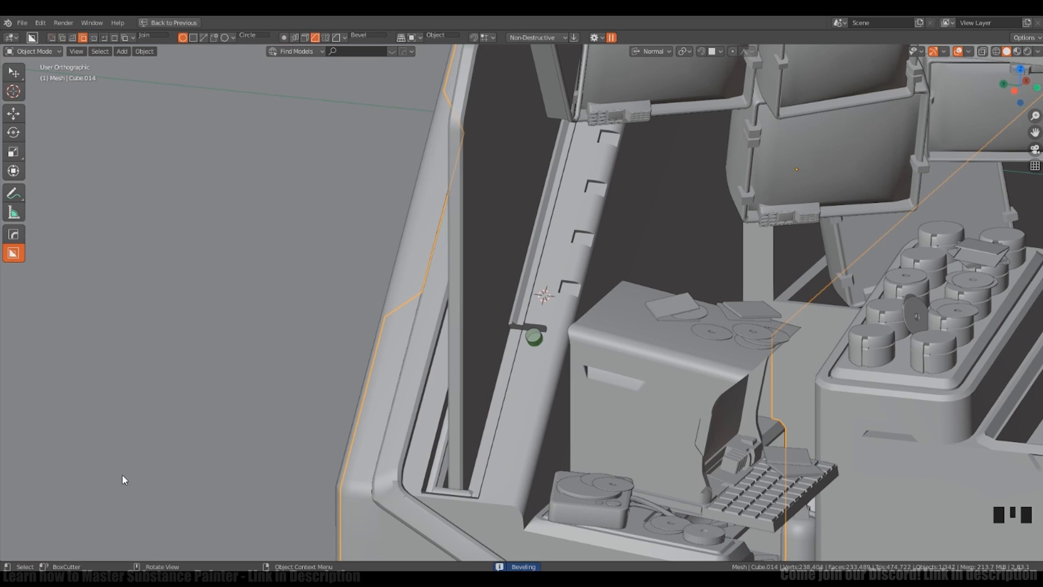
key(Escape)
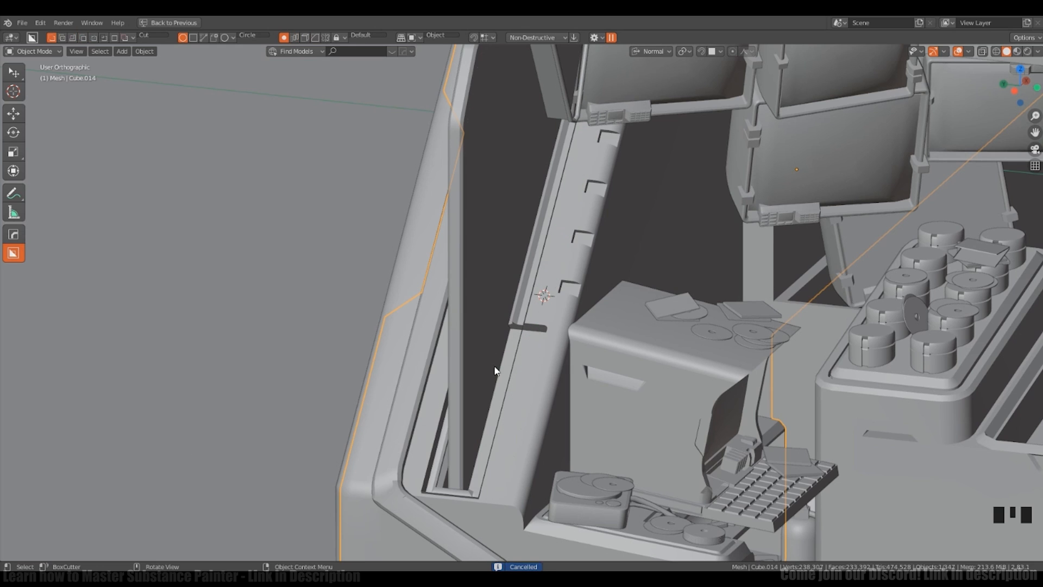
Step: Join a round BoxCutter stud to the slanted pillar below its slot and array it four times down the pillar
ctrl+middle_drag(496, 369, 587, 280)
drag(565, 276, 583, 288)
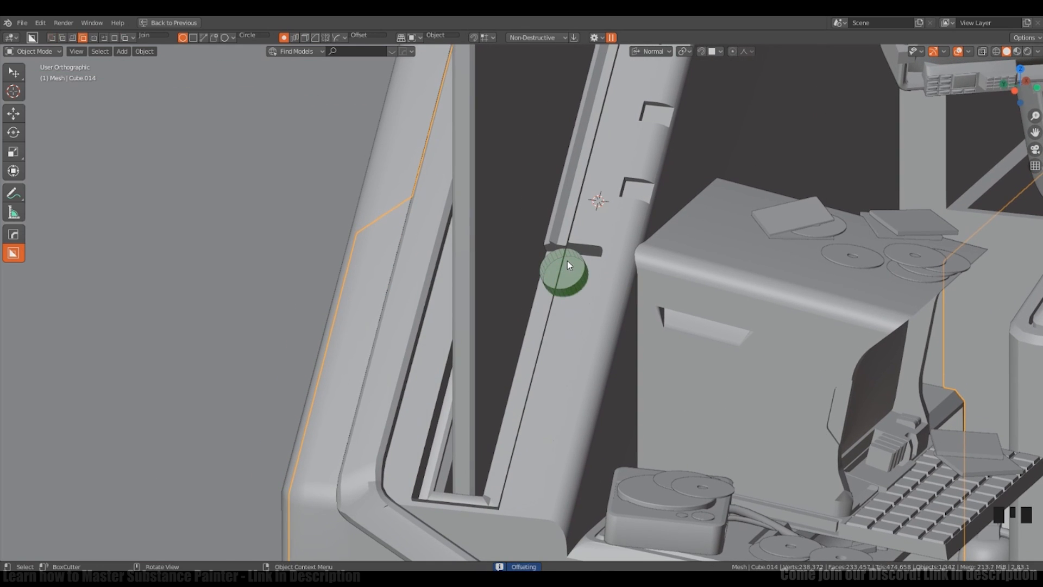
key(v)
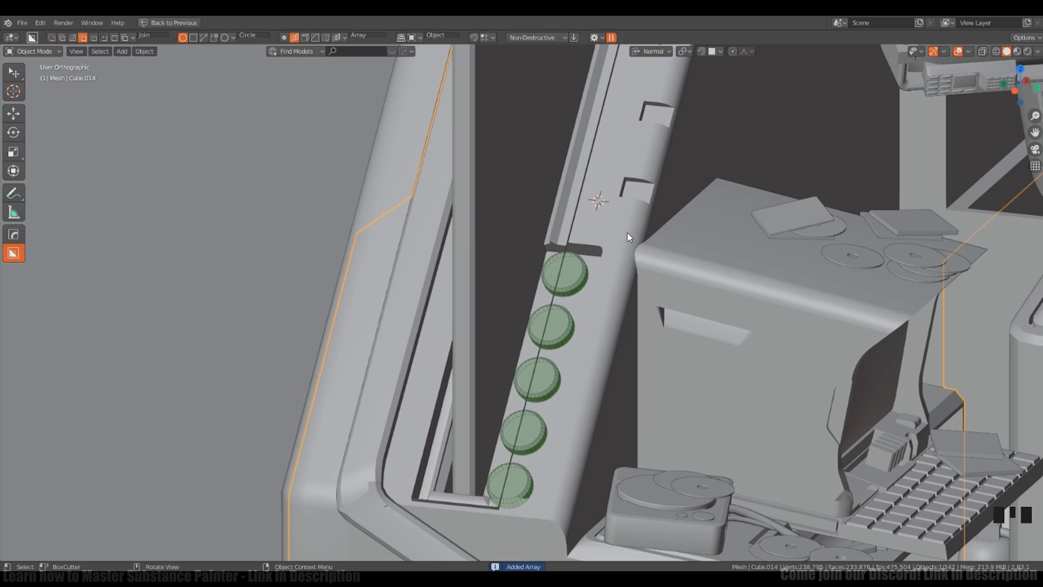
scroll(628, 304, down, 1)
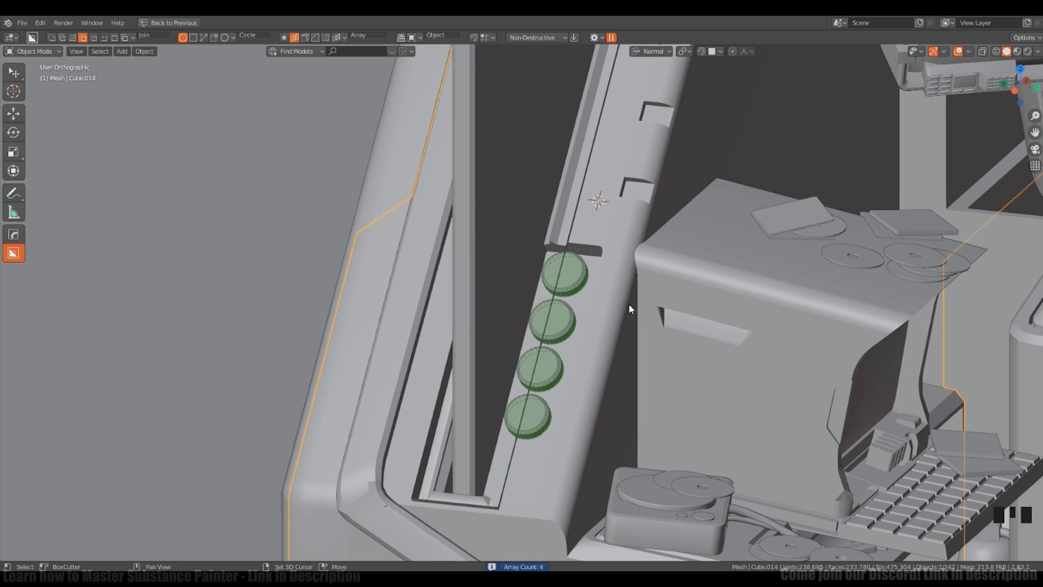
click(526, 493)
Step: Cut two small round holes into the slanted pillar beside the second and fourth studs
mouse_move(549, 347)
middle_down()
mouse_move(557, 324)
mouse_move(508, 285)
mouse_move(513, 331)
mouse_move(530, 348)
middle_up()
click(514, 332)
scroll(529, 348, down, 2)
mouse_move(530, 347)
shift+middle_down()
mouse_move(535, 360)
mouse_move(542, 321)
mouse_move(531, 304)
mouse_move(579, 307)
mouse_move(533, 368)
mouse_move(630, 374)
mouse_move(582, 381)
mouse_move(529, 414)
shift+middle_up()
click(529, 413)
click(538, 410)
drag(537, 409, 540, 418)
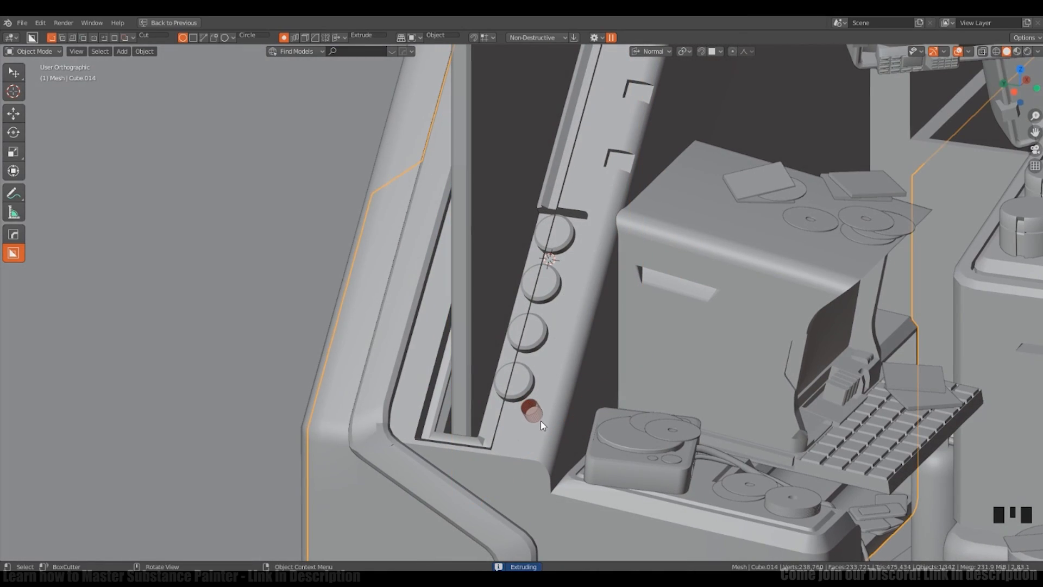
ctrl+middle_drag(540, 419, 539, 247)
click(545, 372)
Step: Switch the BoxCutter drawing shape to Ngon
key(Tab)
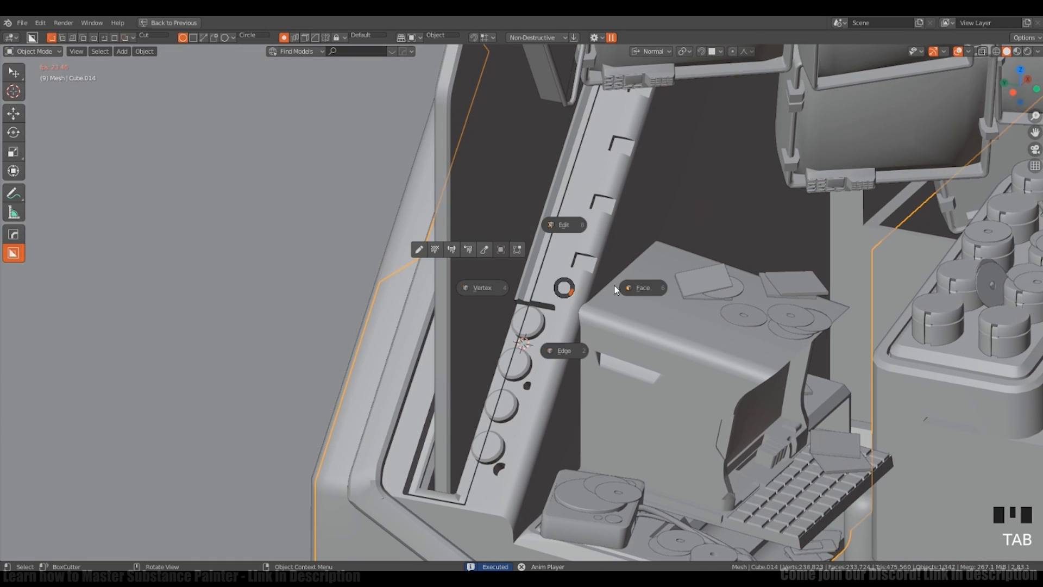
key(Tab)
key(d)
click(570, 304)
click(569, 318)
middle_drag(569, 317, 564, 296)
shift+middle_drag(564, 297, 569, 250)
click(577, 243)
click(577, 242)
click(575, 246)
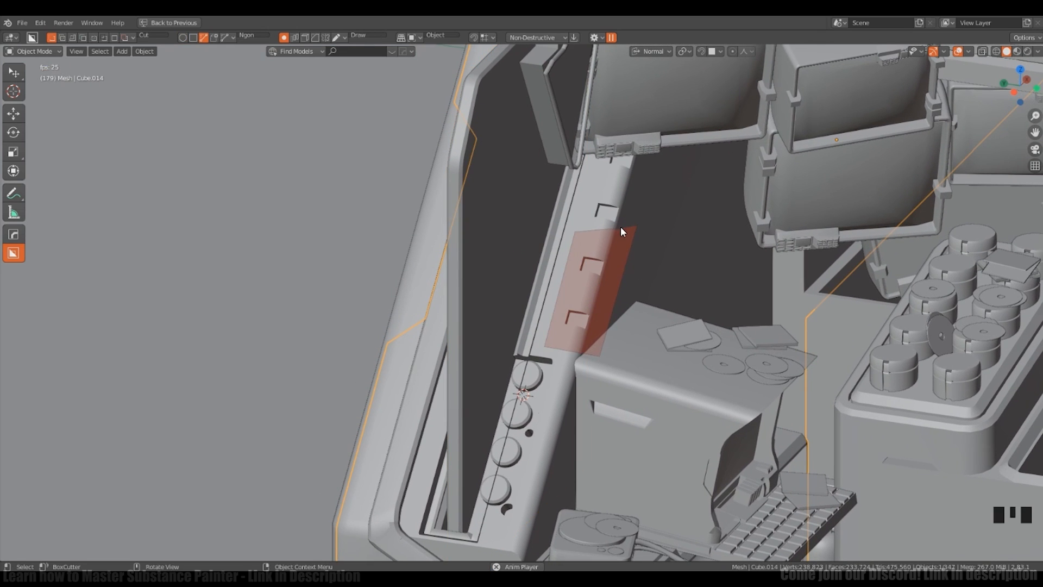
double_click(589, 229)
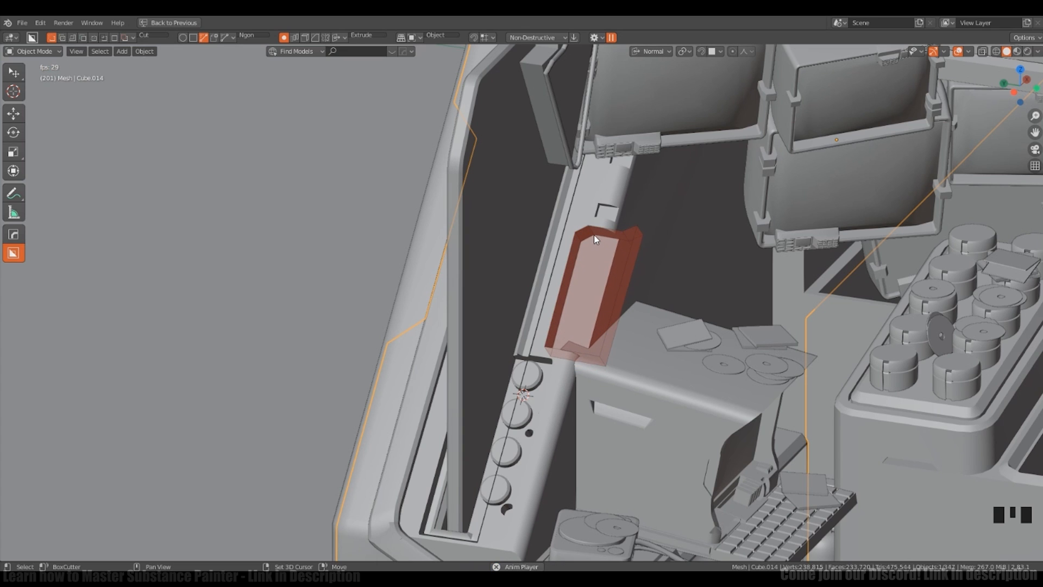
middle_drag(594, 234, 576, 348)
right_click(590, 230)
scroll(590, 231, down, 2)
key(slash)
scroll(576, 347, up, 3)
shift+middle_drag(576, 358, 535, 309)
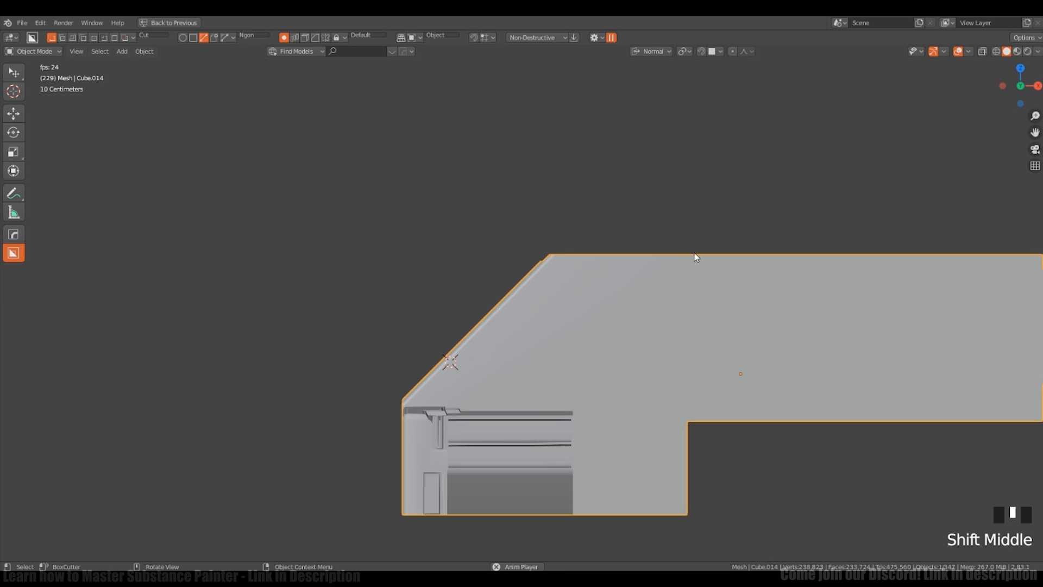
click(692, 222)
click(686, 353)
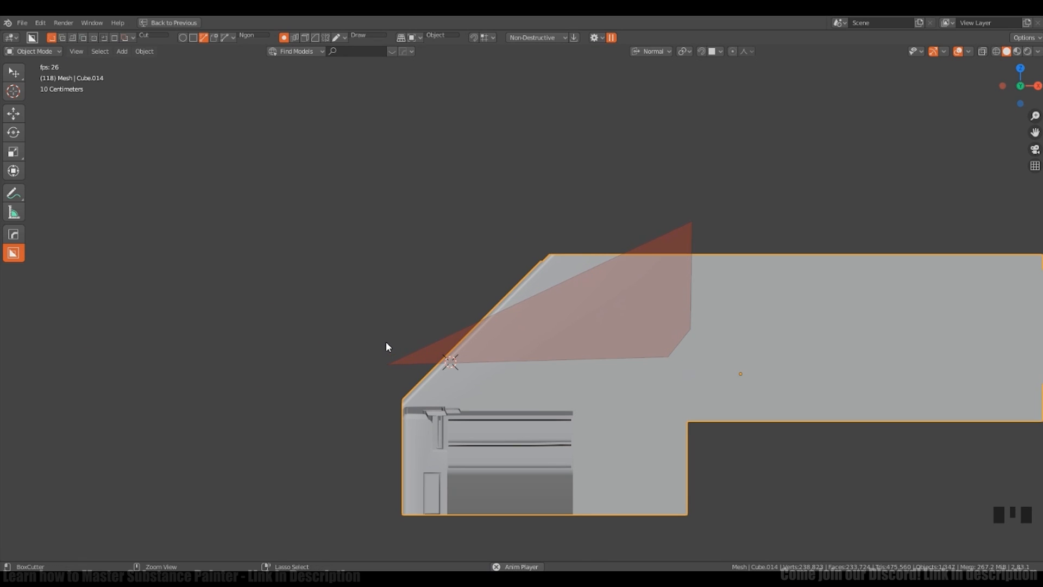
click(382, 355)
middle_drag(532, 222, 595, 236)
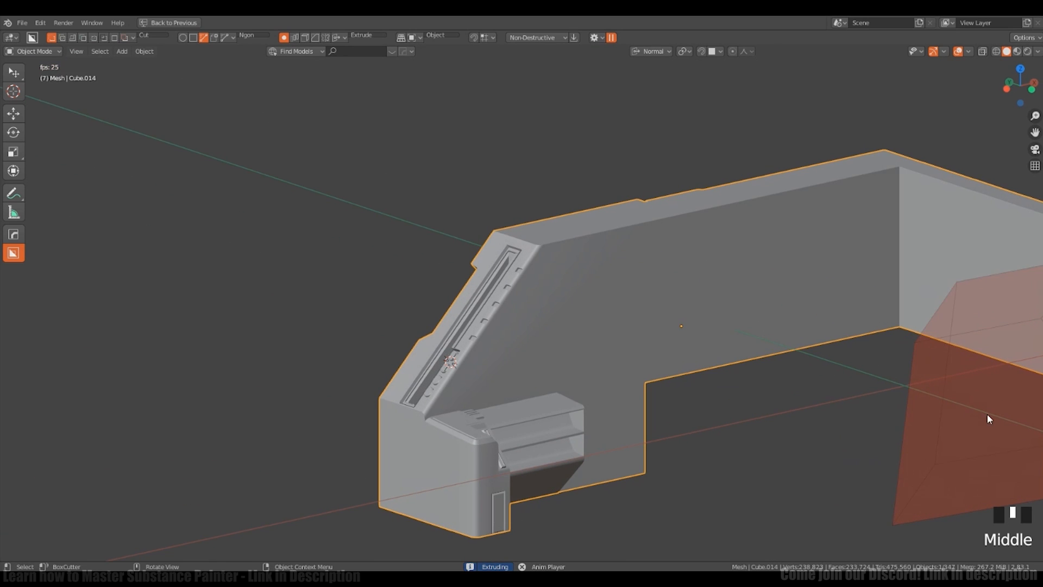
key(Escape)
middle_drag(869, 384, 831, 382)
key(slash)
Step: Cut a tapered four-sided Ngon recess with bevelled corners into the lower outer side of the kiosk's base
mouse_move(598, 387)
middle_down()
mouse_move(510, 389)
mouse_move(562, 384)
mouse_move(465, 409)
mouse_move(543, 438)
mouse_move(581, 341)
mouse_move(557, 311)
middle_up()
key(alt+a)
scroll(543, 437, up, 3)
drag(660, 365, 468, 457)
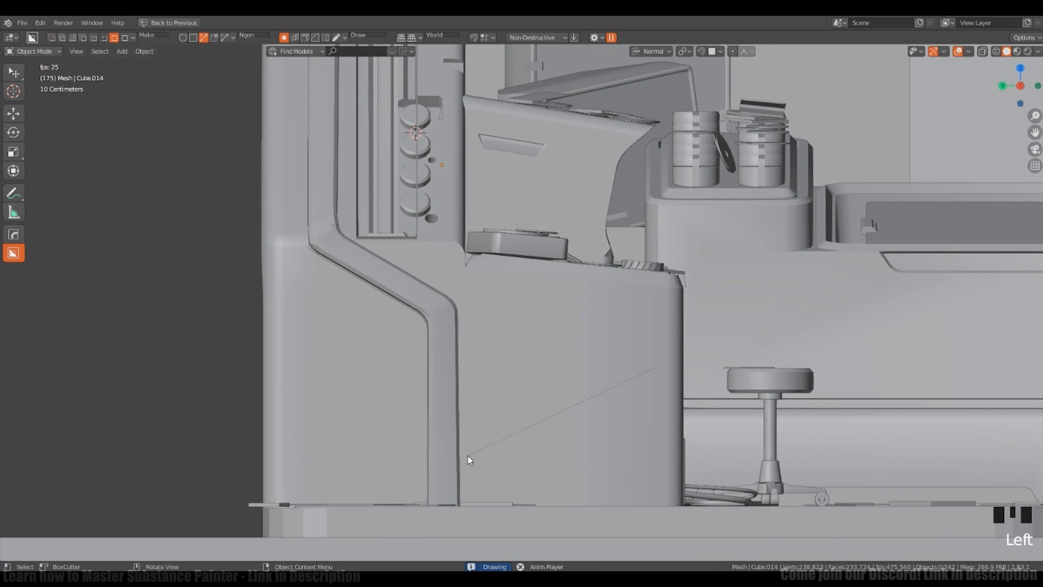
click(663, 372)
click(464, 454)
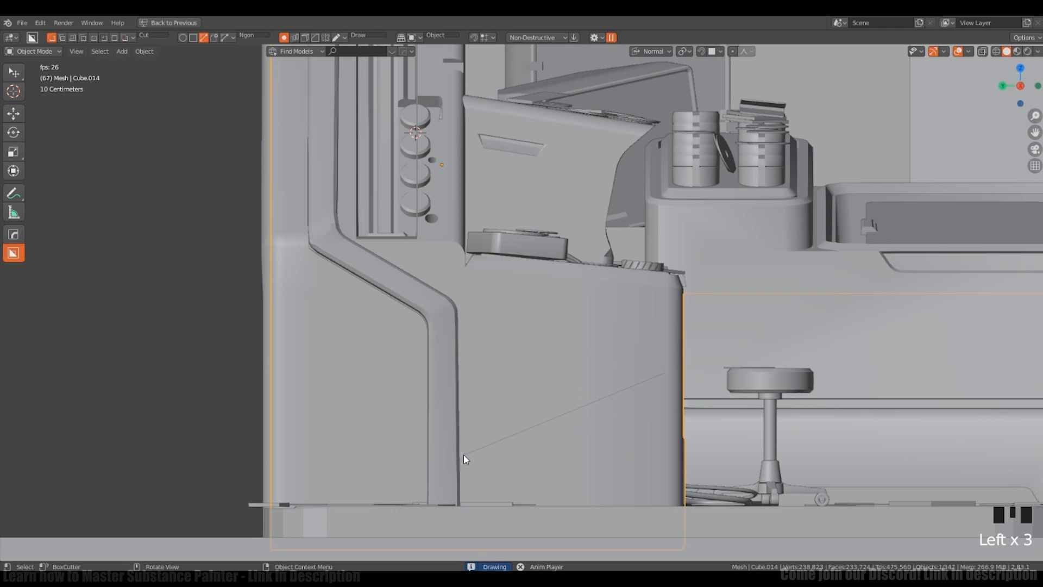
click(666, 497)
mouse_move(677, 458)
middle_down()
mouse_move(594, 486)
mouse_move(585, 503)
middle_up()
key(b)
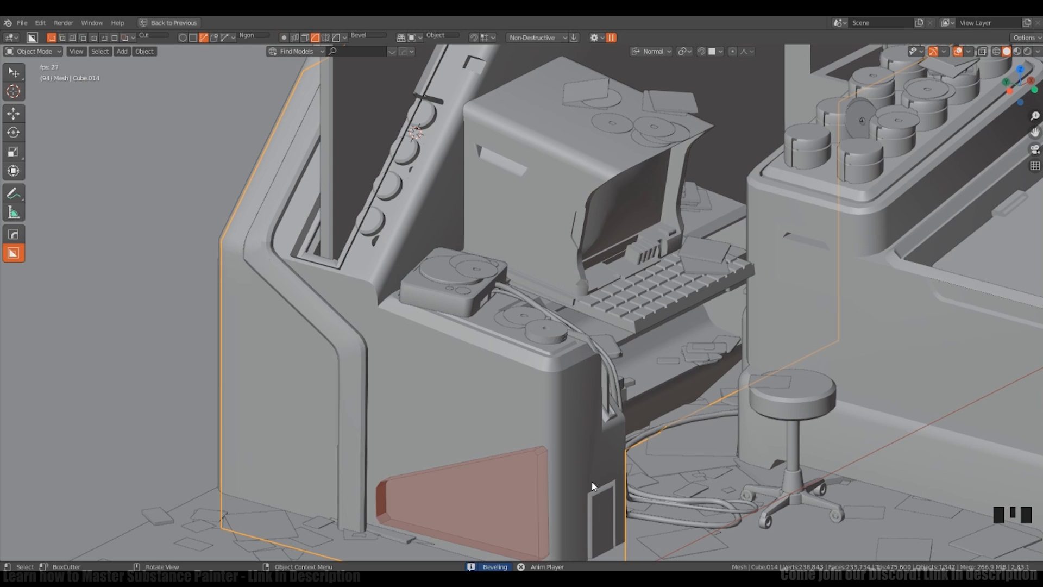
click(507, 473)
middle_drag(508, 472, 491, 417)
key(shift+z)
click(439, 476)
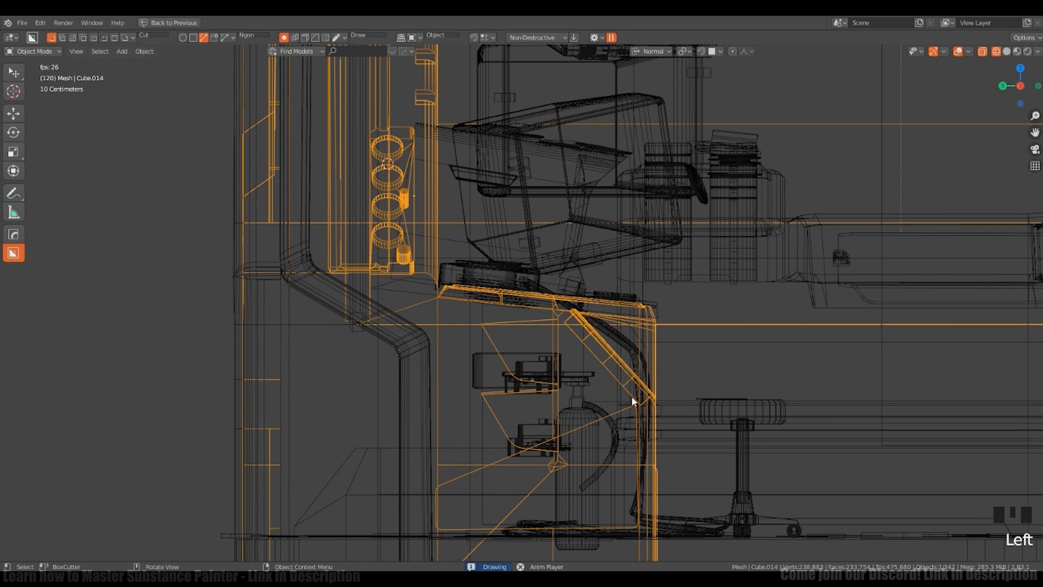
key(z)
key(z)
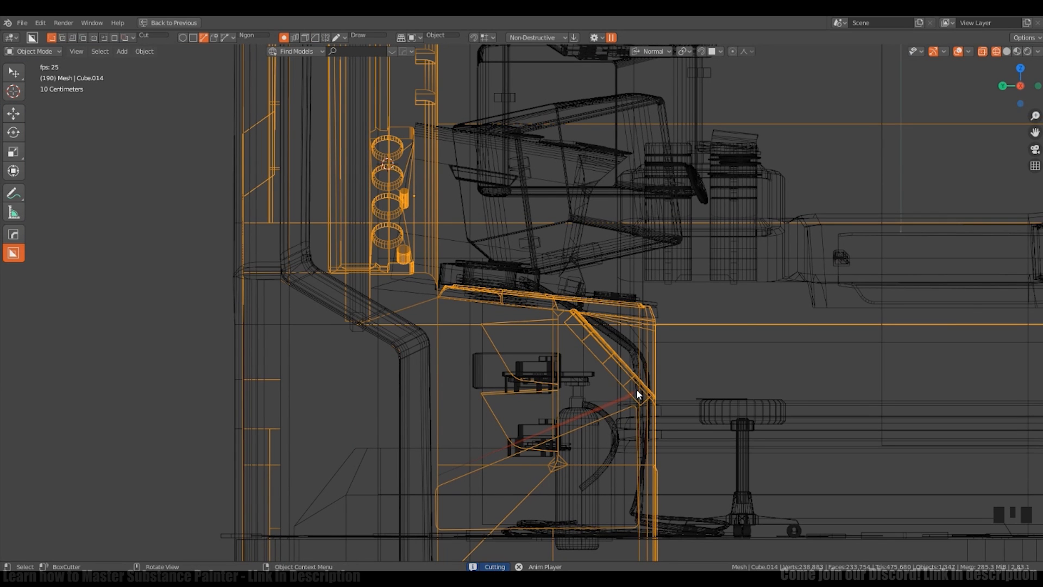
click(633, 331)
click(471, 341)
key(Escape)
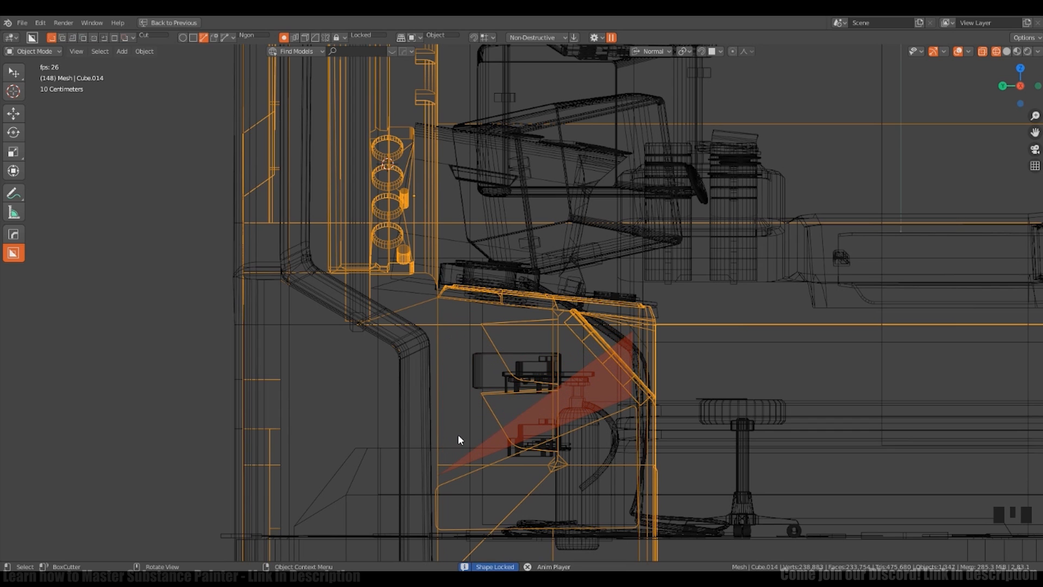
key(shift+z)
mouse_move(502, 414)
middle_down()
mouse_move(418, 408)
mouse_move(514, 418)
middle_up()
key(shift+z)
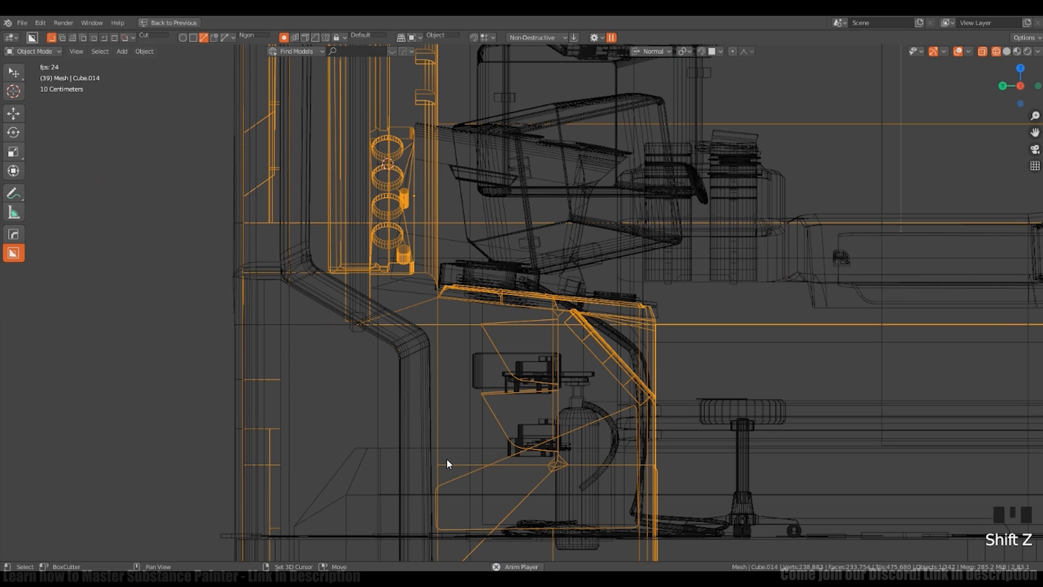
Step: Try to cut a wide four-sided Ngon panel into the base above the lower recess, working in wireframe
click(439, 481)
click(435, 375)
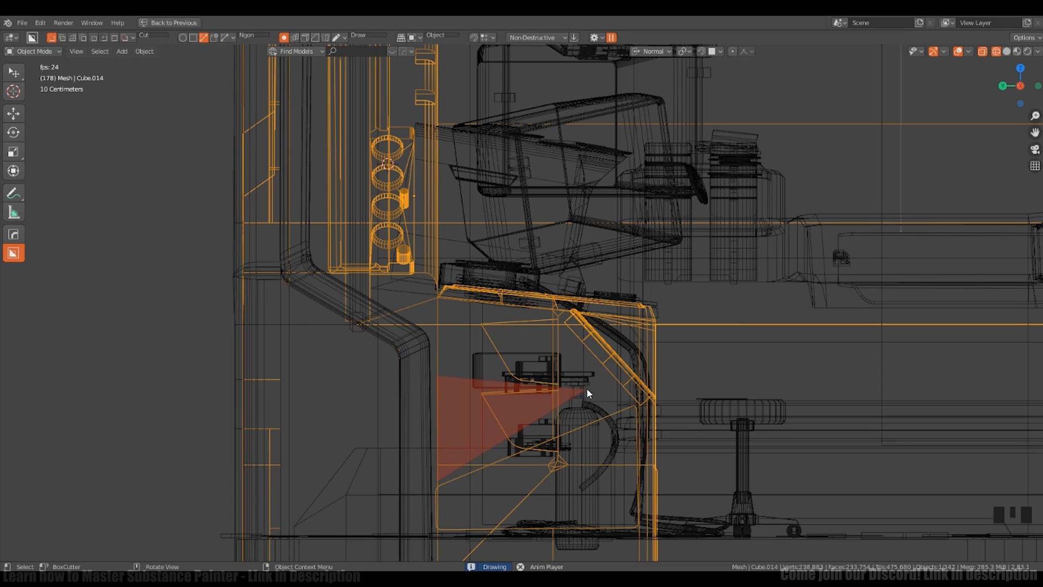
click(585, 384)
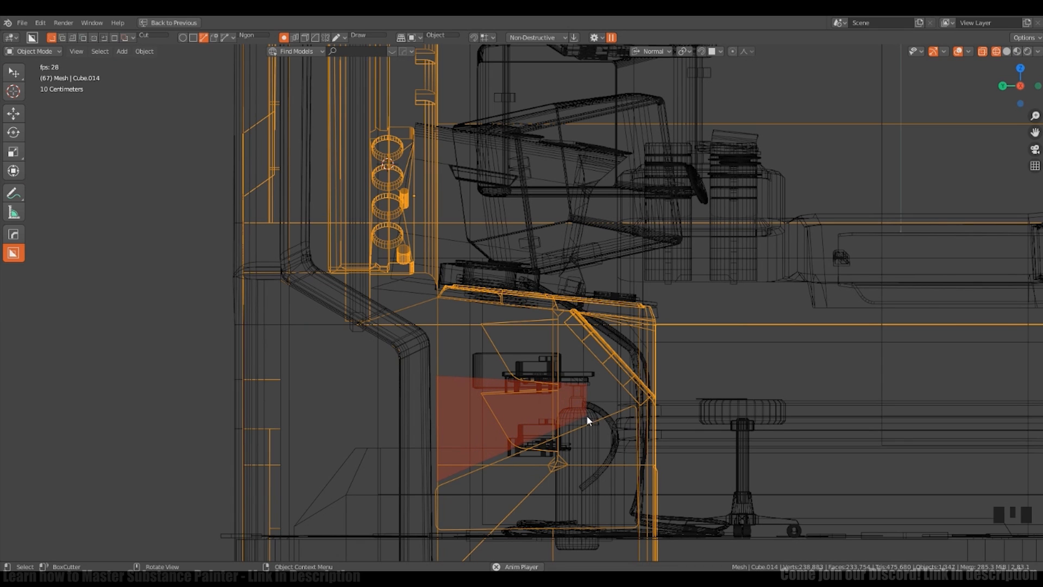
middle_drag(585, 413, 534, 456)
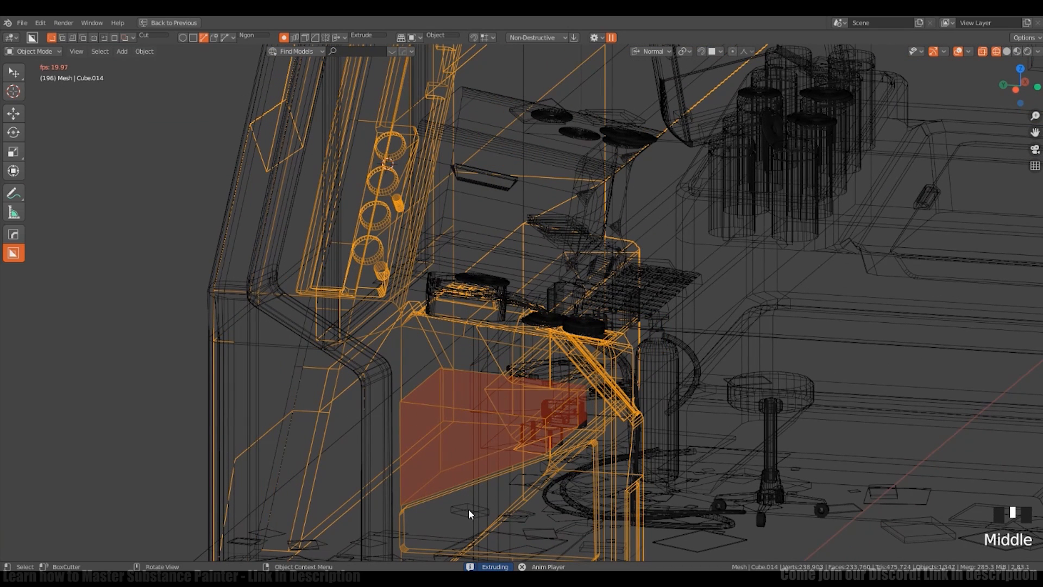
key(space)
mouse_move(460, 514)
middle_down()
mouse_move(512, 412)
mouse_move(496, 413)
mouse_move(542, 416)
middle_up()
key(shift+z)
Step: Cut a shorter tapered four-sided Ngon panel above the lower recess, its wide edge beside the angled trim
click(434, 389)
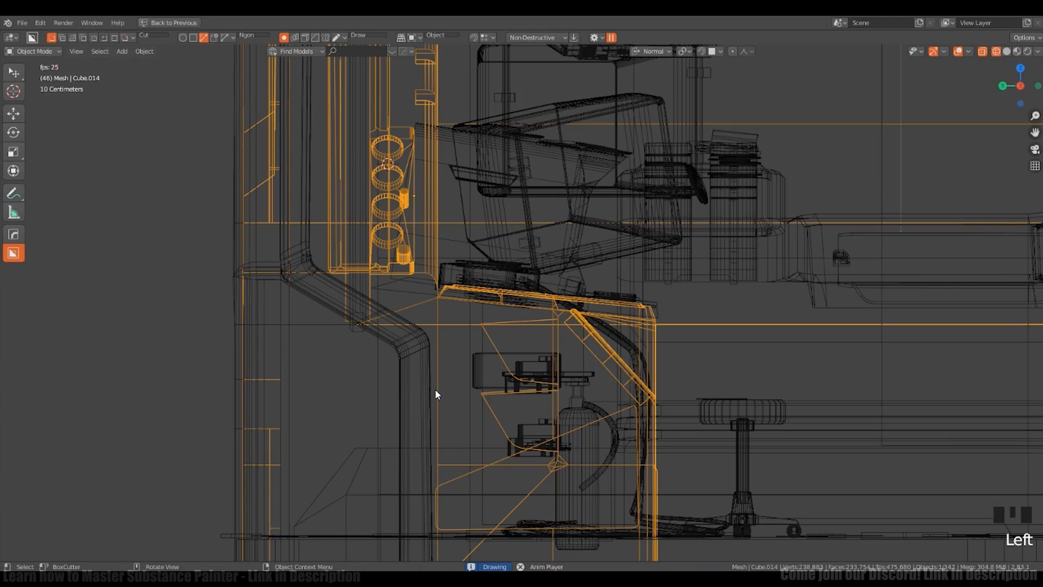
click(548, 400)
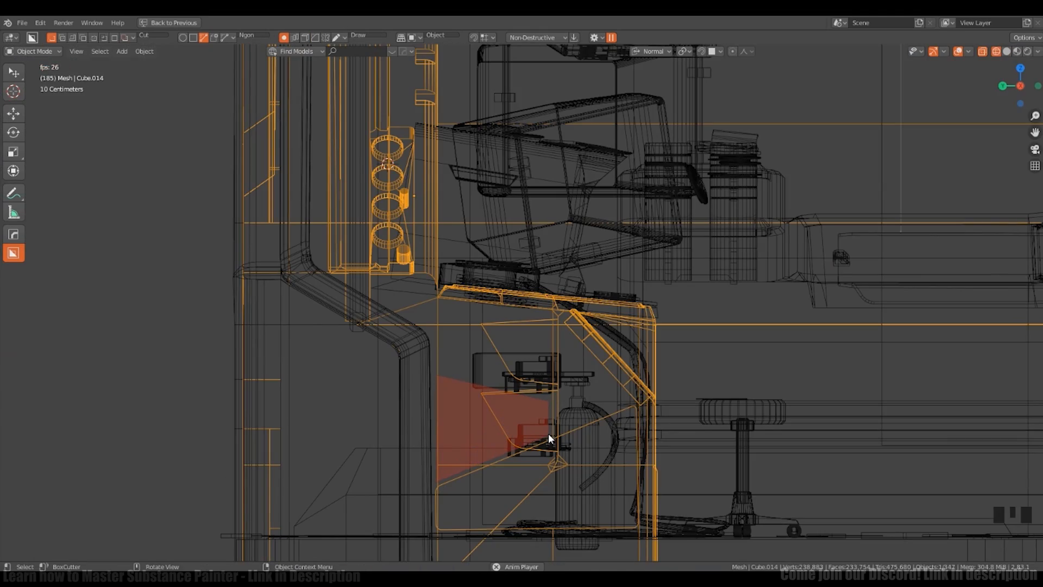
click(548, 432)
mouse_move(549, 432)
middle_down()
mouse_move(314, 514)
mouse_move(562, 383)
mouse_move(521, 400)
mouse_move(527, 346)
mouse_move(581, 386)
mouse_move(569, 398)
mouse_move(585, 401)
mouse_move(511, 377)
mouse_move(588, 348)
mouse_move(578, 356)
middle_up()
click(315, 511)
key(shift+z)
key(shift+z)
key(shift+z)
Step: Reveal the hidden cutters and move the upper tapered panel's cutter along Z in the Global orientation
key(alt+h)
click(461, 422)
middle_drag(494, 416, 505, 391)
key(g)
right_click(506, 409)
key(comma)
click(488, 411)
scroll(488, 412, up, 3)
key(g)
key(z)
click(451, 412)
Step: Duplicate the tapered cutter's geometry in Edit Mode and try fitting it, rotated and scaled down, beside the upper panel
middle_drag(505, 391, 533, 373)
key(Tab)
key(a)
key(shift+d)
click(776, 371)
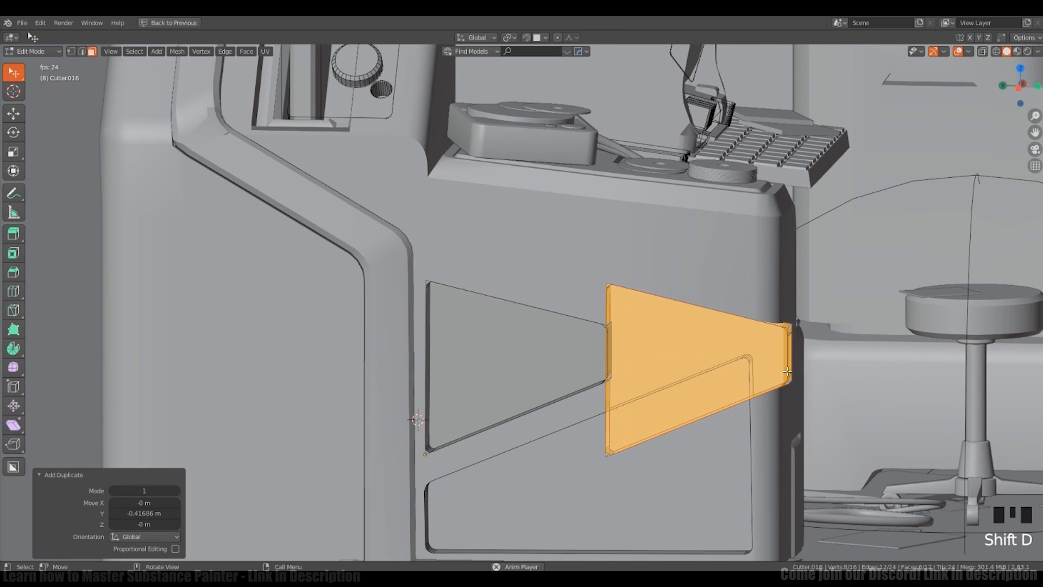
key(s)
key(s)
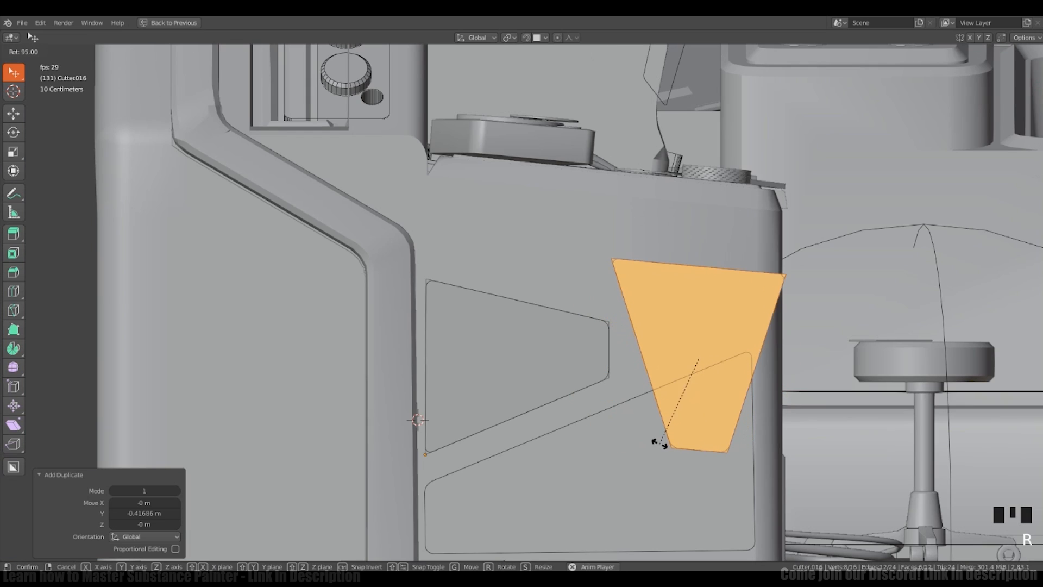
click(719, 380)
key(g)
click(764, 352)
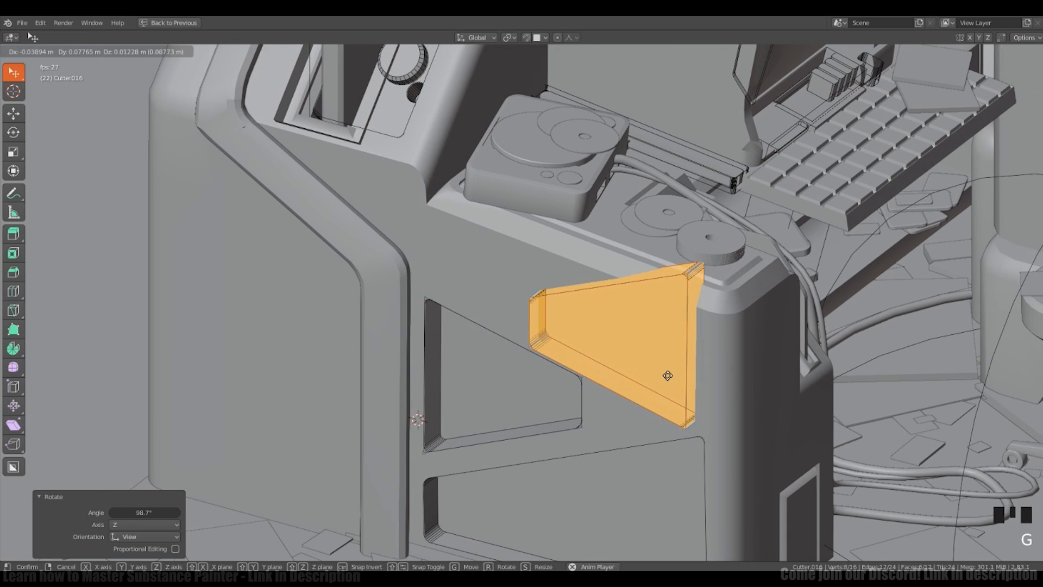
middle_drag(668, 373, 718, 373)
key(g)
key(g)
click(608, 410)
Step: Delete the duplicated shape from the cutter's mesh and reselect the kiosk body in Object Mode
key(Tab)
key(Tab)
click(690, 305)
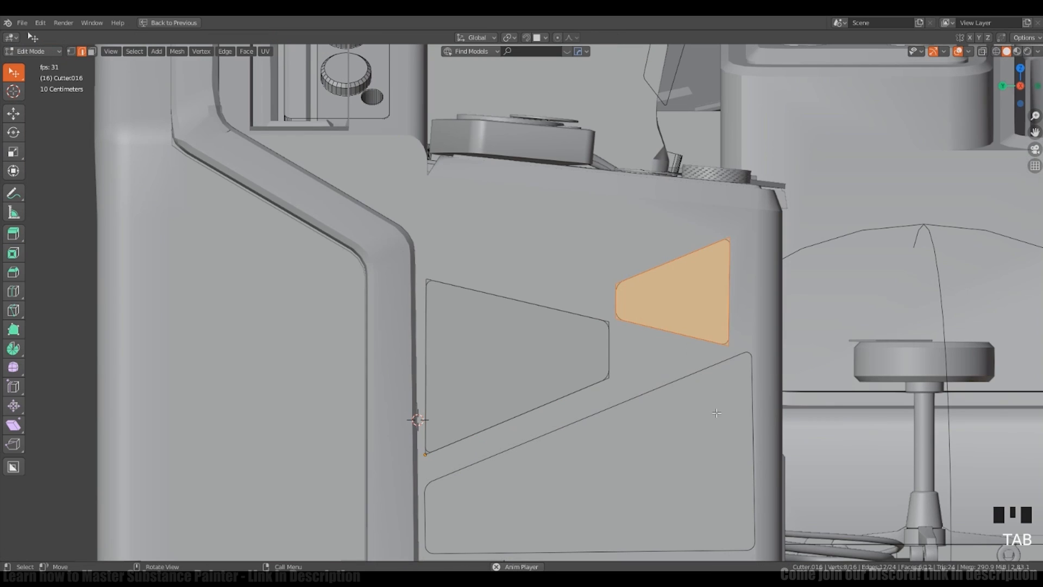
key(g)
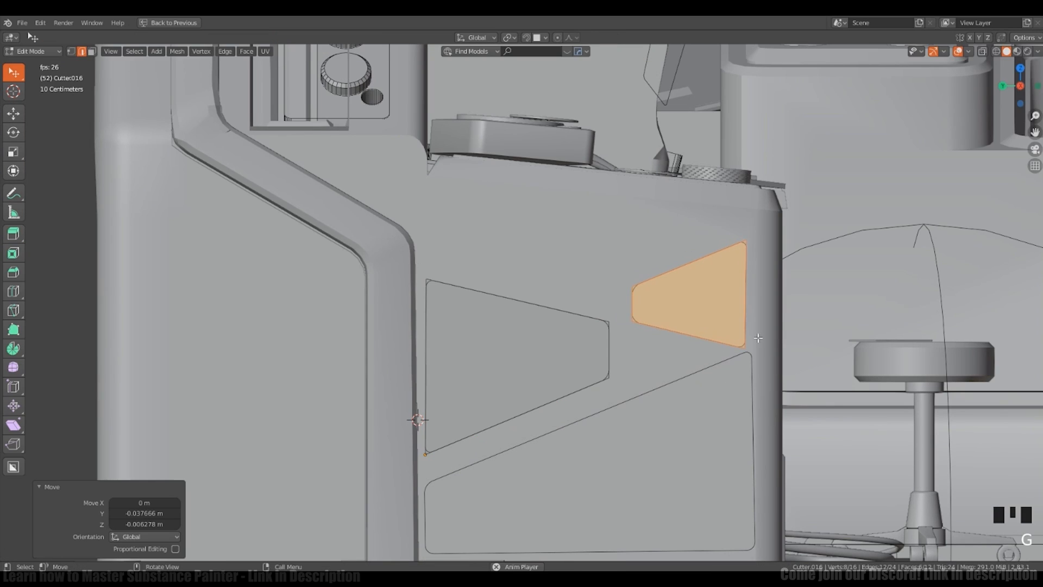
key(x)
click(735, 317)
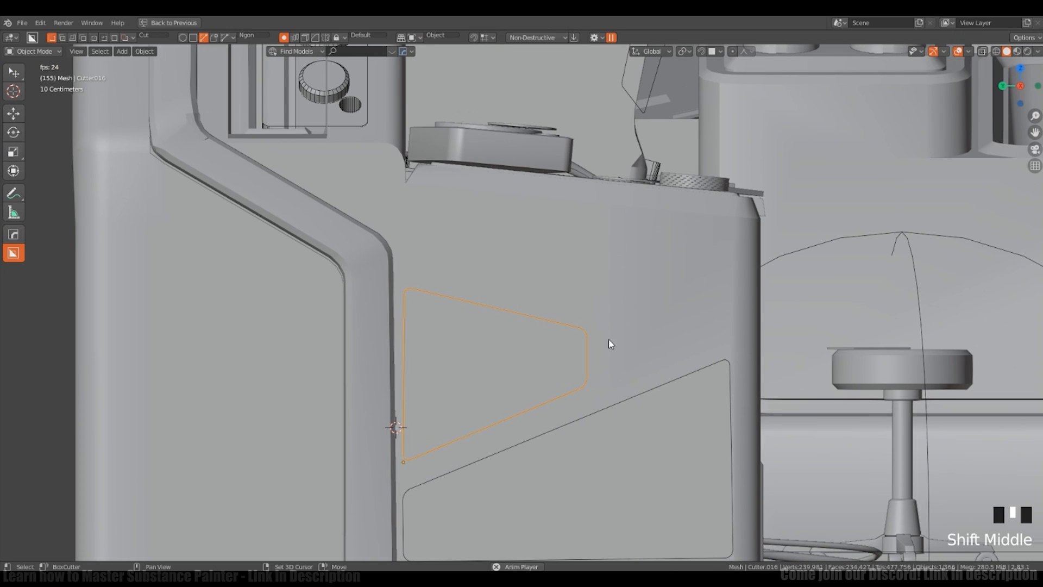
click(599, 328)
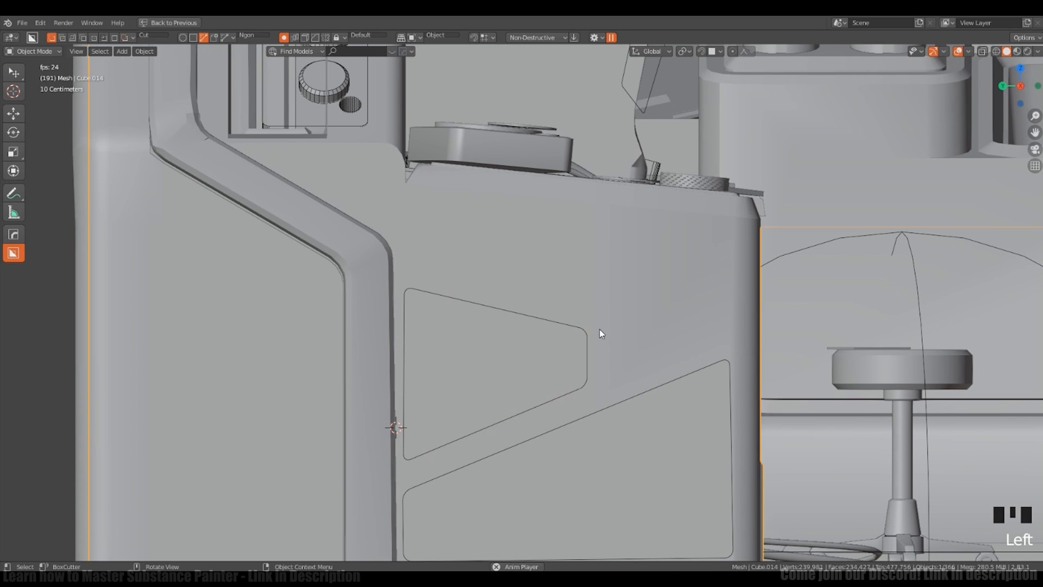
click(623, 296)
click(603, 338)
click(603, 331)
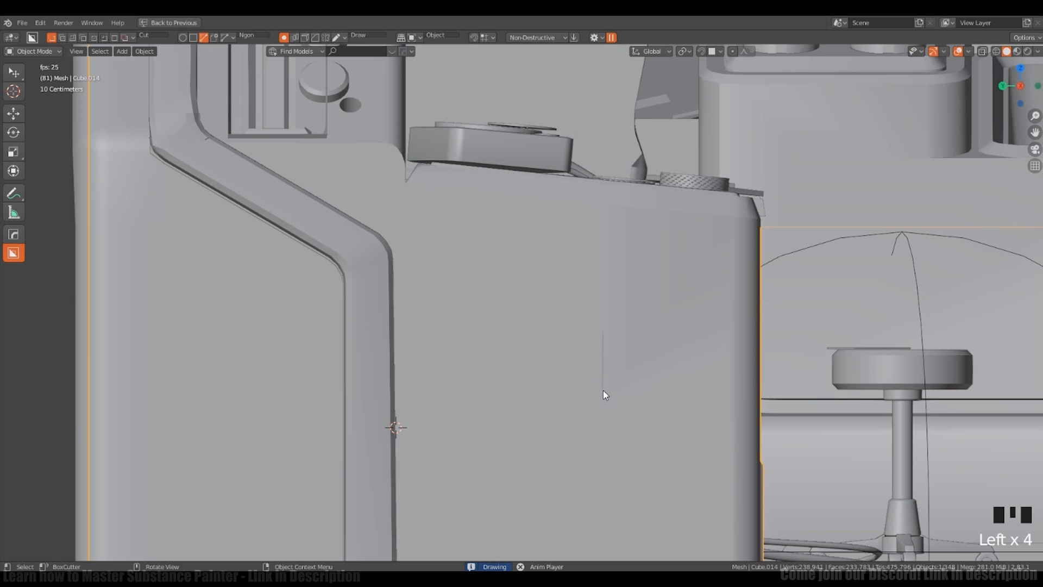
click(603, 390)
key(i)
right_click(711, 352)
Step: Cut a small Ngon panel into the base between the upper tapered panel's narrow end and the outer corner, using wireframe shading
key(shift+z)
click(608, 333)
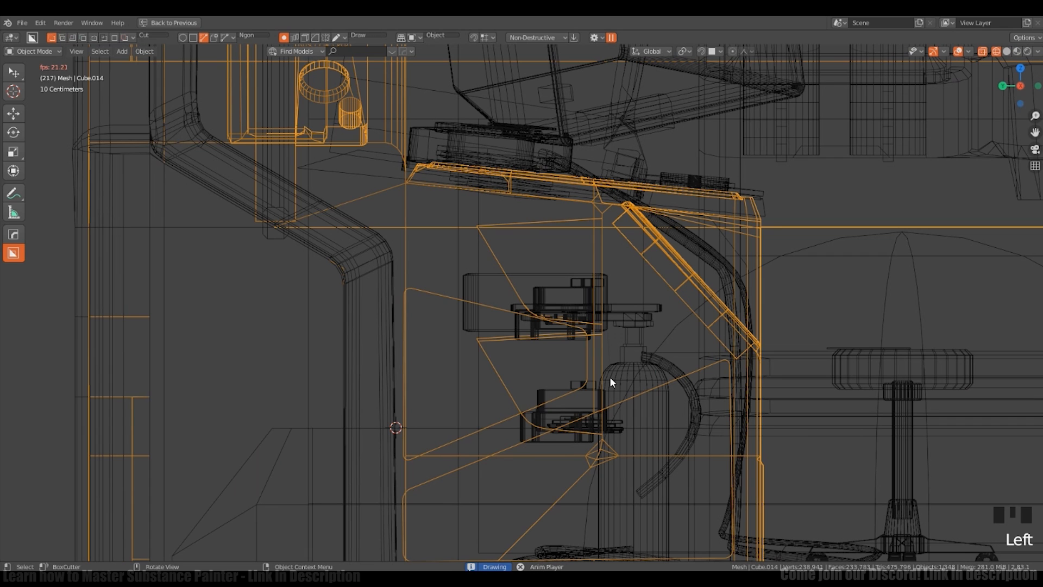
click(609, 379)
click(725, 346)
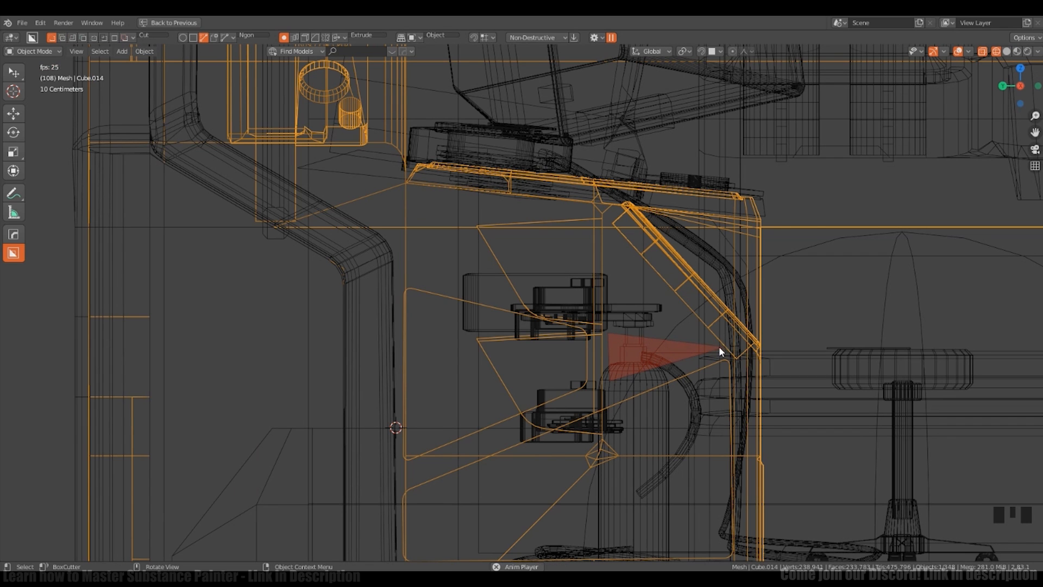
mouse_move(719, 346)
middle_down()
mouse_move(637, 405)
mouse_move(680, 396)
mouse_move(524, 354)
mouse_move(542, 399)
mouse_move(641, 376)
mouse_move(579, 361)
mouse_move(591, 377)
mouse_move(559, 360)
mouse_move(594, 335)
mouse_move(598, 358)
mouse_move(438, 335)
middle_up()
click(615, 427)
Step: Draw a long Ngon panel across the base's upper outer side, solidify it and apply it as an Inset
key(shift+z)
key(shift+z)
click(428, 391)
mouse_move(428, 391)
mouse_down()
mouse_move(676, 435)
mouse_move(679, 356)
mouse_up()
mouse_move(678, 356)
middle_down()
mouse_move(623, 377)
mouse_move(555, 439)
middle_up()
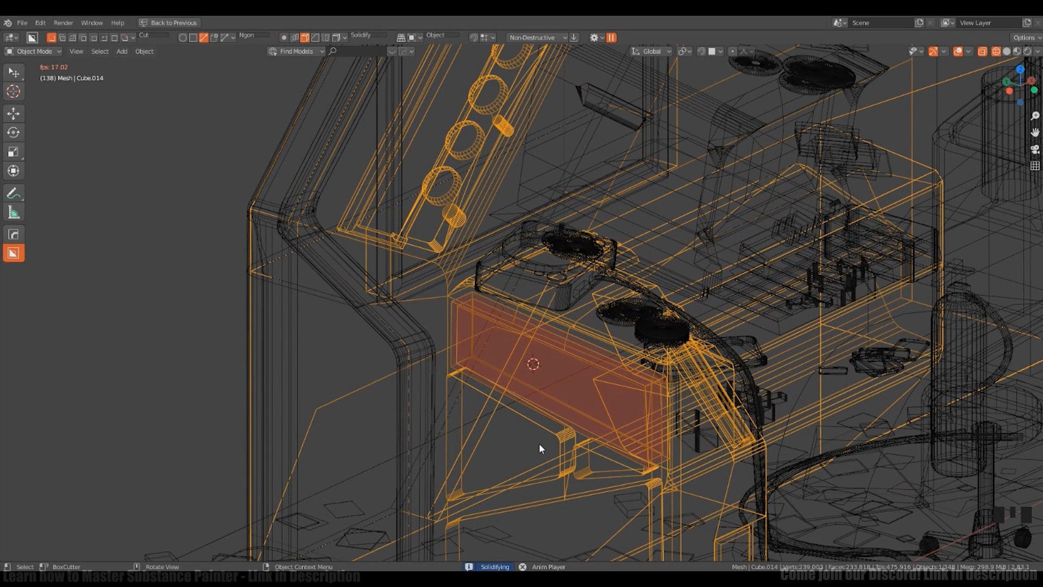
key(i)
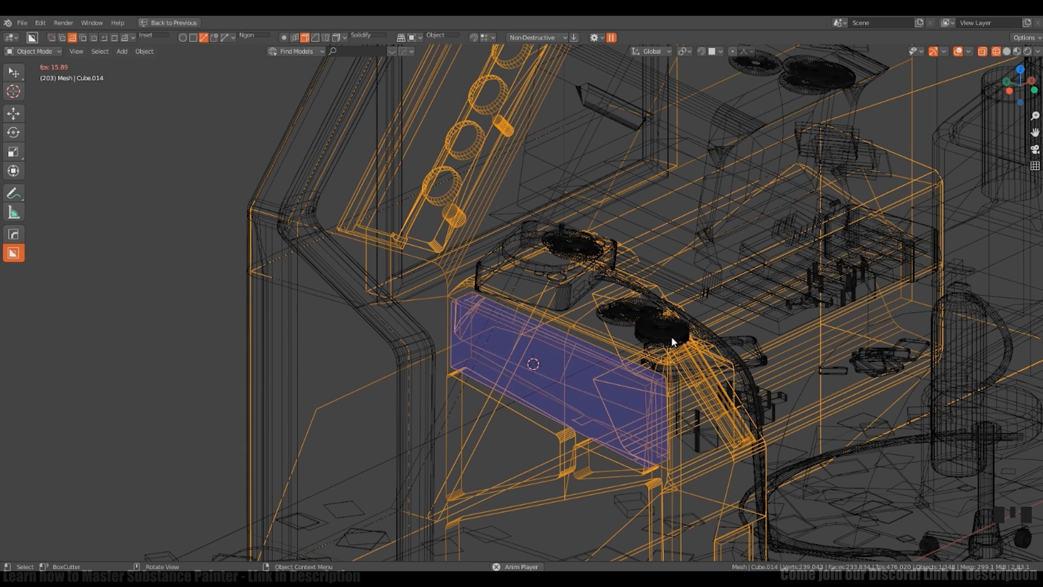
click(637, 359)
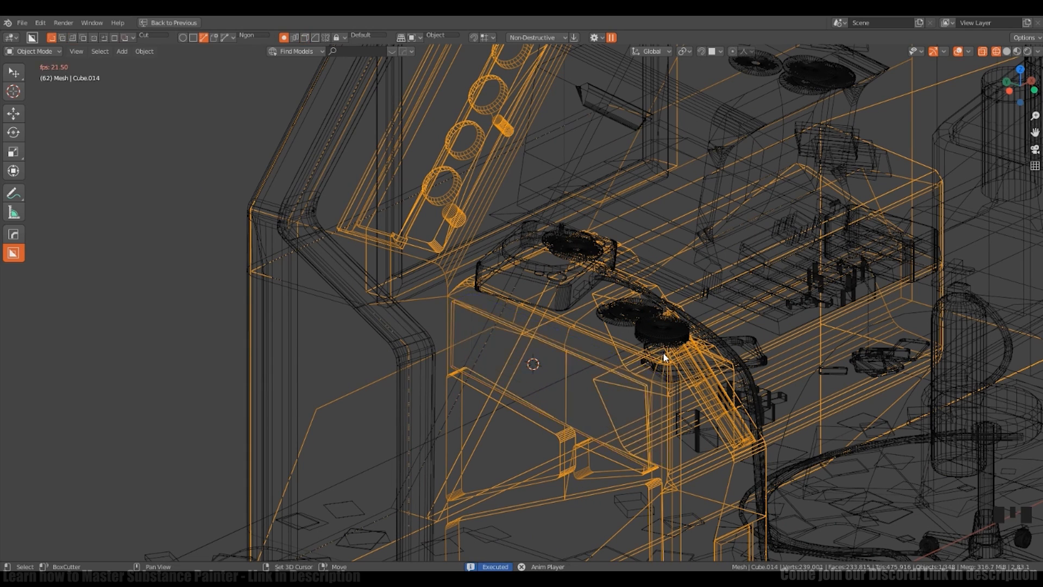
Step: Cut a narrow upright box slot with bevelled corners near the outer end of the base's upper panel, in solid shading
key(shift+z)
mouse_move(663, 352)
middle_down()
mouse_move(588, 404)
mouse_move(608, 468)
mouse_move(591, 391)
mouse_move(652, 375)
mouse_move(610, 380)
mouse_move(600, 401)
mouse_move(618, 383)
mouse_move(625, 422)
mouse_move(631, 356)
mouse_move(685, 250)
middle_up()
click(667, 269)
key(d)
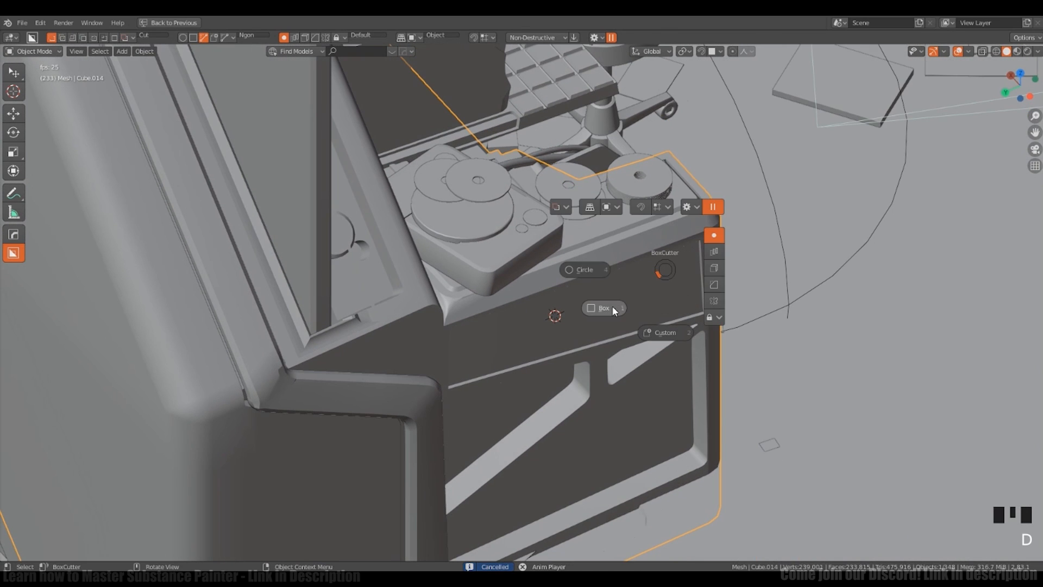
drag(686, 248, 693, 269)
key(b)
click(669, 266)
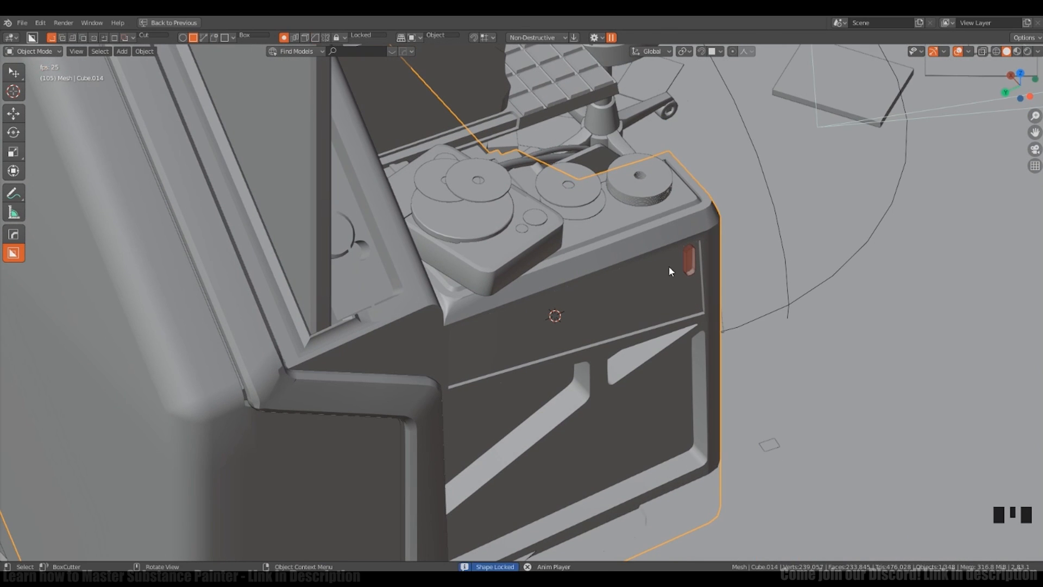
click(669, 266)
Step: Cut a small circular screw hole into the upper panel's lower outer corner, below the slot, with BoxCutter's Circle shape
middle_drag(669, 269, 548, 275)
mouse_move(548, 275)
ctrl+middle_down()
mouse_move(526, 310)
mouse_move(682, 291)
mouse_move(633, 308)
ctrl+middle_up()
mouse_move(633, 299)
mouse_down()
mouse_move(646, 344)
mouse_move(700, 314)
mouse_up()
mouse_move(700, 314)
middle_down()
mouse_move(625, 307)
mouse_move(683, 300)
mouse_move(751, 311)
middle_up()
drag(752, 310, 654, 337)
click(628, 314)
mouse_move(628, 314)
ctrl+middle_down()
mouse_move(608, 325)
mouse_move(685, 316)
mouse_move(696, 338)
mouse_move(684, 340)
mouse_move(688, 353)
mouse_move(697, 325)
ctrl+middle_up()
key(d)
click(621, 355)
drag(697, 325, 707, 331)
mouse_move(707, 332)
ctrl+middle_down()
mouse_move(672, 302)
mouse_move(493, 281)
ctrl+middle_up()
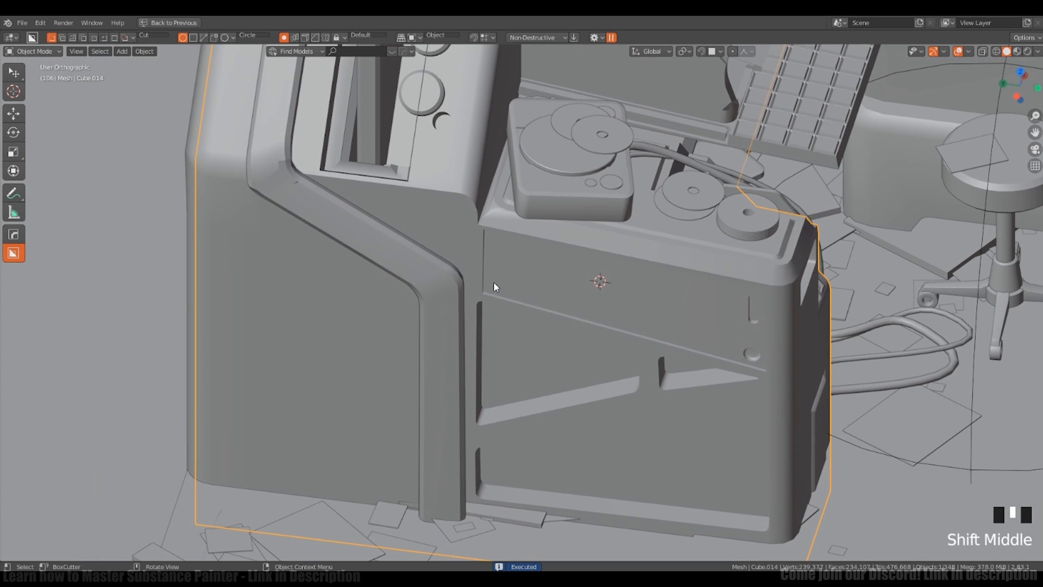
Step: Cut matching circular screw holes at the upper panel's inner end and on the end wall beneath the slanted pillar
mouse_move(495, 287)
mouse_down()
mouse_move(522, 281)
mouse_move(501, 286)
mouse_up()
middle_drag(501, 286, 486, 336)
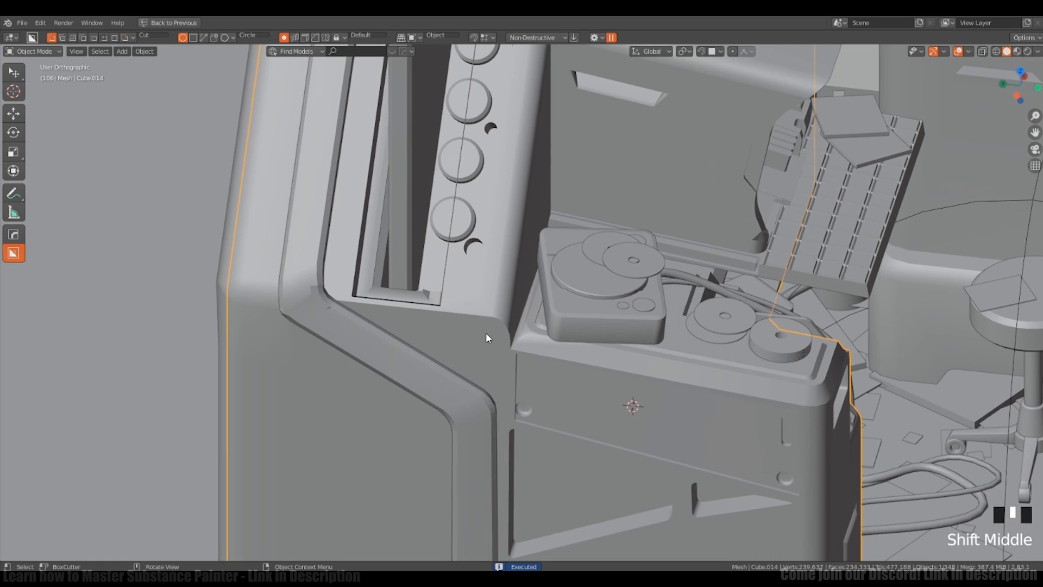
drag(486, 337, 494, 334)
mouse_move(494, 334)
ctrl+middle_down()
mouse_move(518, 353)
mouse_move(461, 350)
mouse_move(540, 383)
ctrl+middle_up()
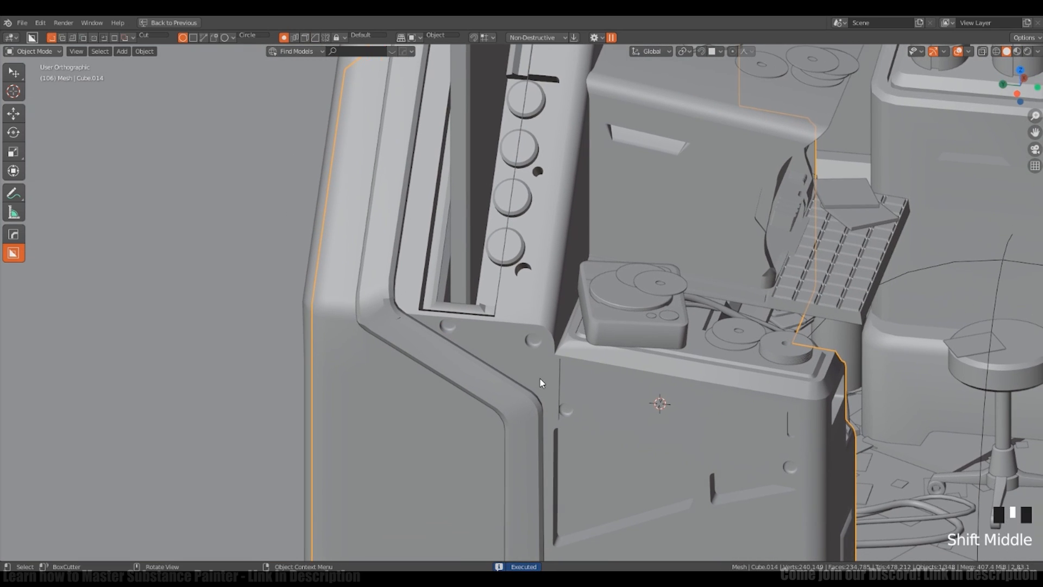
drag(540, 383, 546, 385)
mouse_move(546, 385)
shift+middle_down()
mouse_move(533, 304)
mouse_move(527, 328)
mouse_move(618, 314)
mouse_move(516, 315)
mouse_move(547, 361)
mouse_move(548, 406)
shift+middle_up()
Step: Select the bent side trim strip and cut small circular screw holes at its lower end and at its two bends
click(547, 360)
drag(557, 416, 555, 416)
middle_drag(556, 416, 555, 346)
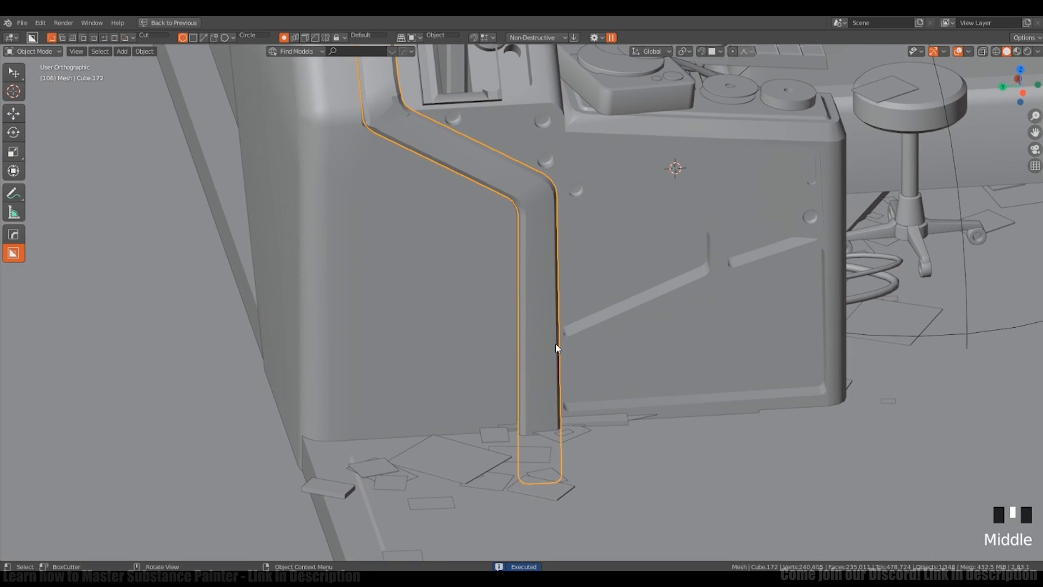
click(558, 407)
middle_drag(559, 386, 565, 390)
shift+middle_drag(522, 184, 540, 270)
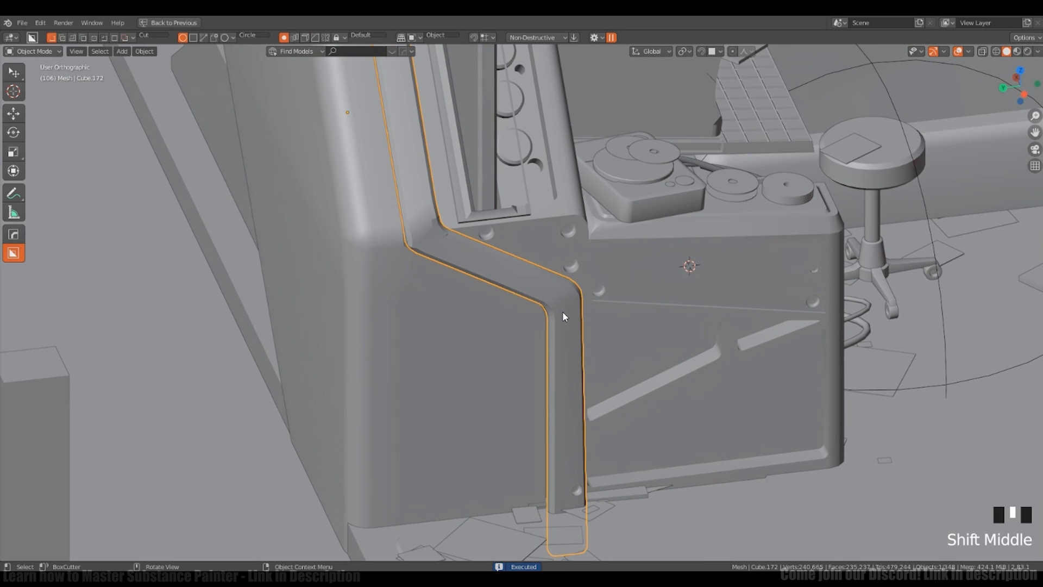
drag(559, 309, 565, 304)
shift+middle_drag(564, 304, 490, 324)
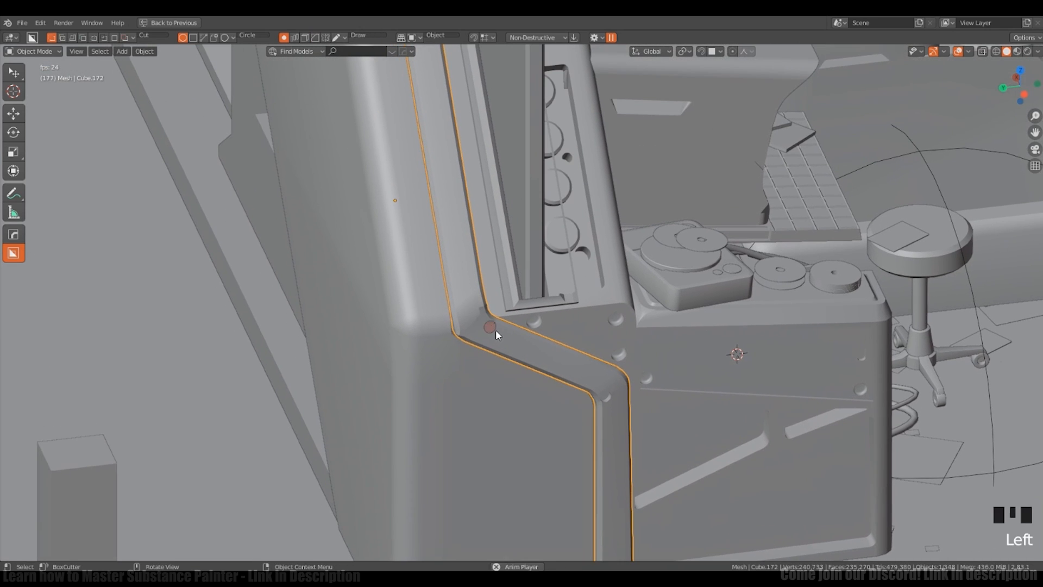
drag(496, 330, 494, 325)
Step: Switch the BoxCutter shape to Box and make the kiosk body the active object again
mouse_move(494, 325)
shift+middle_down()
mouse_move(504, 350)
mouse_move(526, 286)
mouse_move(598, 367)
mouse_move(584, 371)
mouse_move(554, 342)
mouse_move(648, 383)
mouse_move(624, 375)
shift+middle_up()
key(d)
shift+middle_drag(623, 376, 588, 405)
click(675, 363)
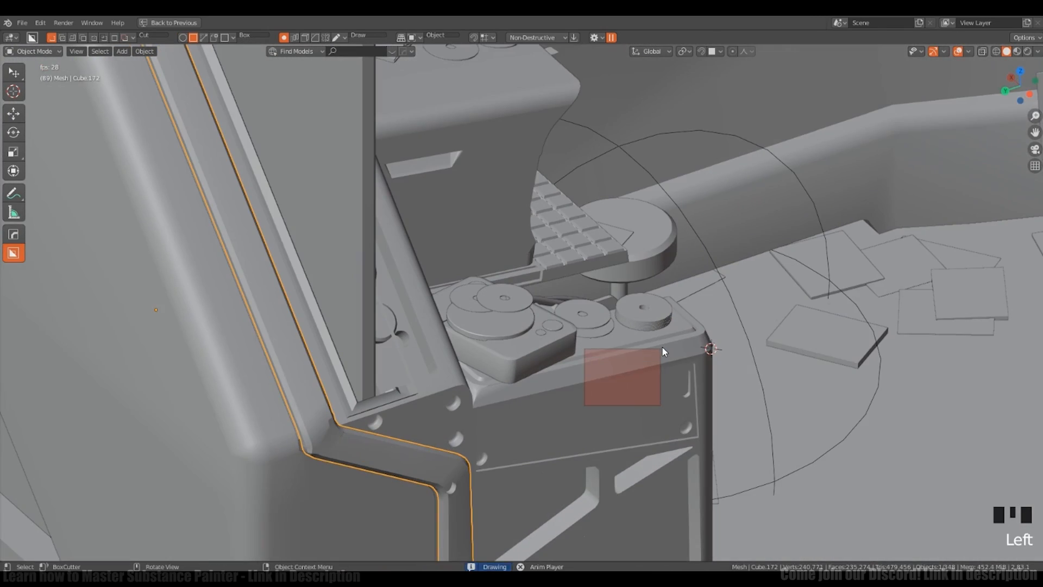
middle_drag(657, 360, 663, 382)
drag(667, 395, 586, 362)
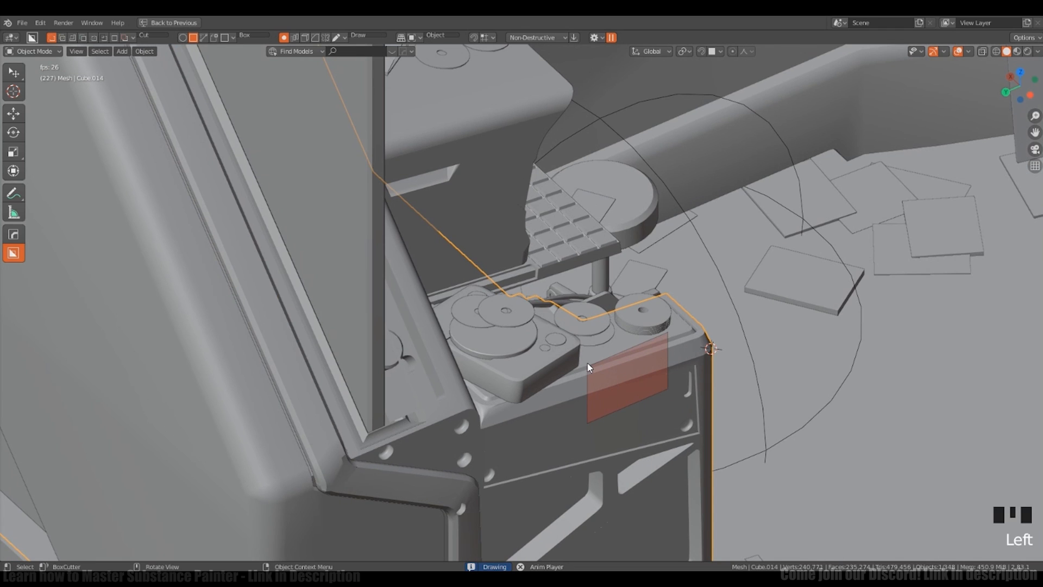
right_click(587, 362)
mouse_move(587, 362)
middle_down()
mouse_move(545, 337)
mouse_move(597, 363)
middle_up()
drag(594, 363, 669, 341)
mouse_move(669, 341)
middle_down()
mouse_move(654, 365)
mouse_move(660, 359)
middle_up()
right_click(684, 380)
drag(660, 359, 575, 413)
right_click(575, 412)
Step: Cut a second upright box slot into the upper panel, just inside the existing slot at its outer end
middle_drag(575, 411, 462, 407)
shift+middle_drag(462, 407, 559, 337)
shift+middle_drag(706, 323, 607, 317)
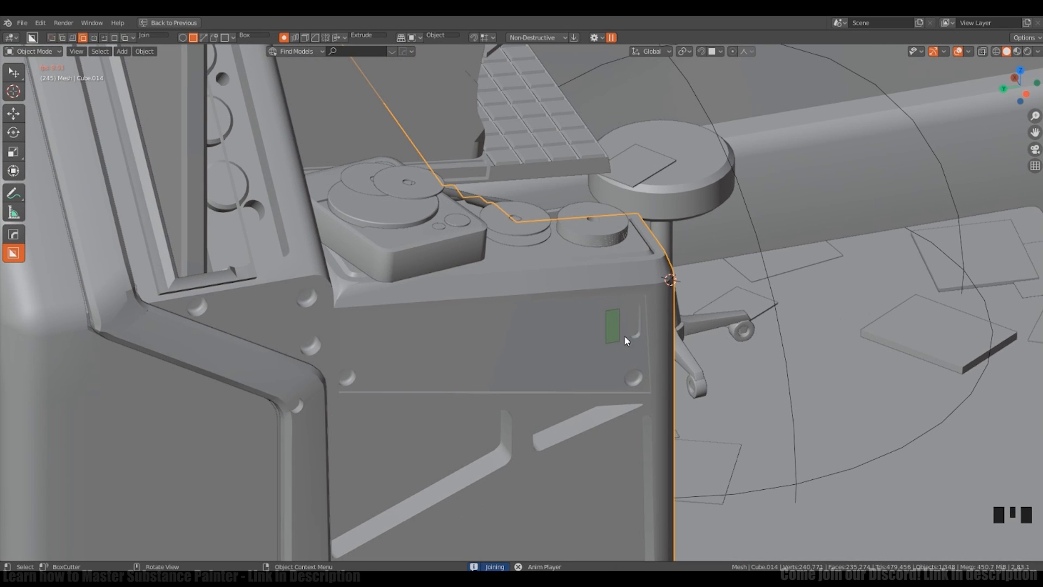
click(621, 331)
middle_drag(620, 331, 598, 402)
Step: Cut an upright rectangular box recess with bevelled corners into the lower panel's bottom outer corner
scroll(586, 368, up, 2)
scroll(592, 369, up, 3)
shift+middle_drag(582, 342, 651, 373)
click(627, 393)
ctrl+middle_drag(651, 373, 629, 367)
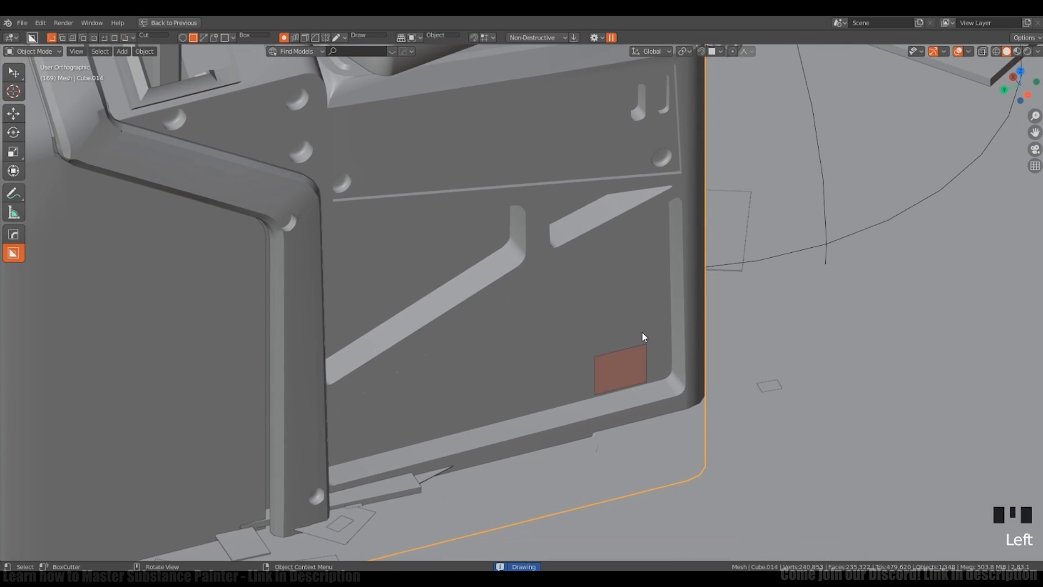
key(b)
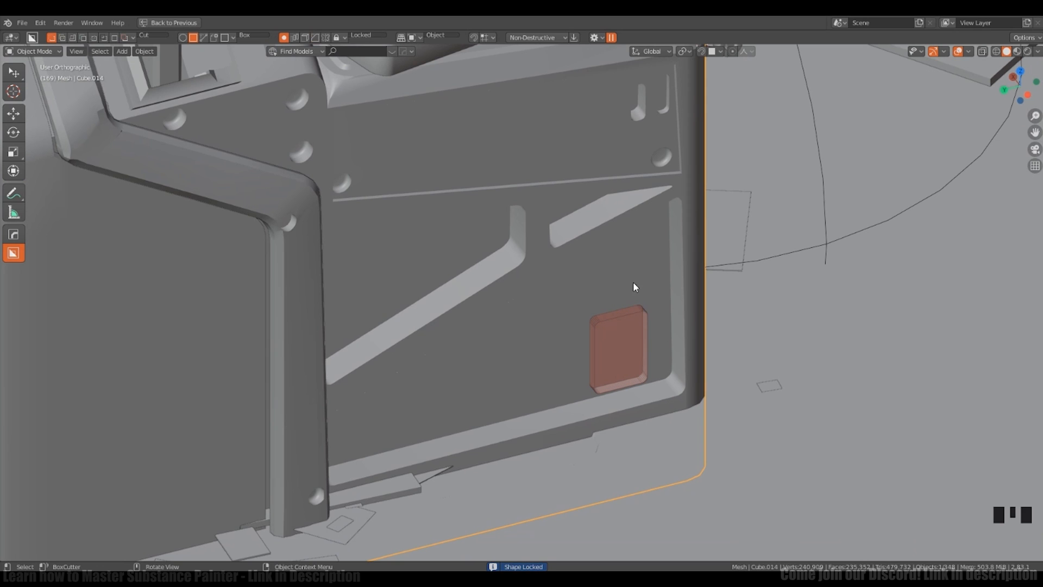
click(634, 282)
middle_drag(633, 282, 612, 307)
ctrl+middle_drag(611, 307, 614, 391)
ctrl+middle_drag(614, 391, 638, 371)
shift+middle_drag(638, 370, 623, 374)
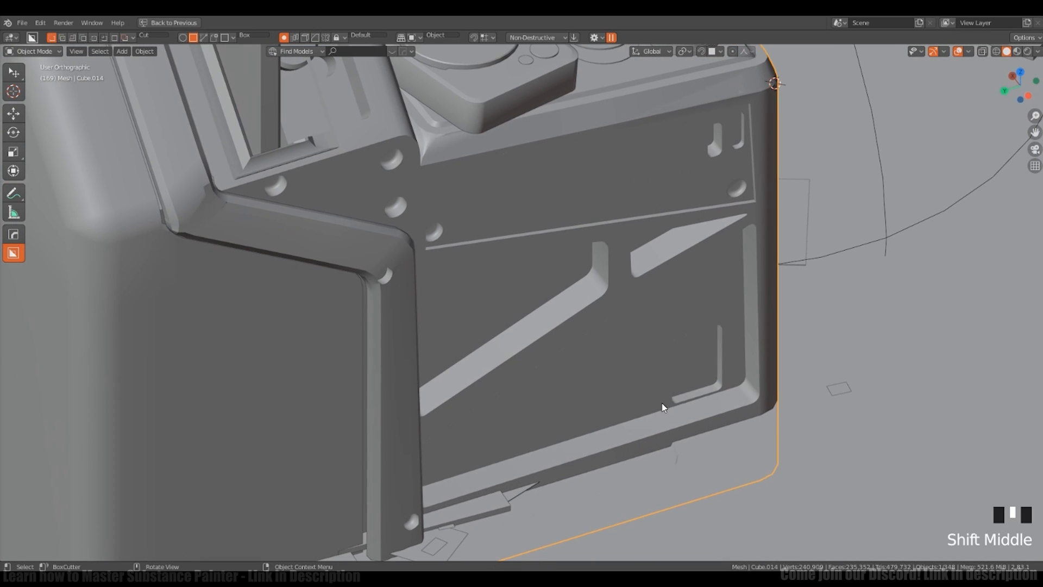
Step: Cut a long, thin box recess along the lower panel's bottom edge, from the corner recess towards the trim strip
drag(427, 467, 464, 453)
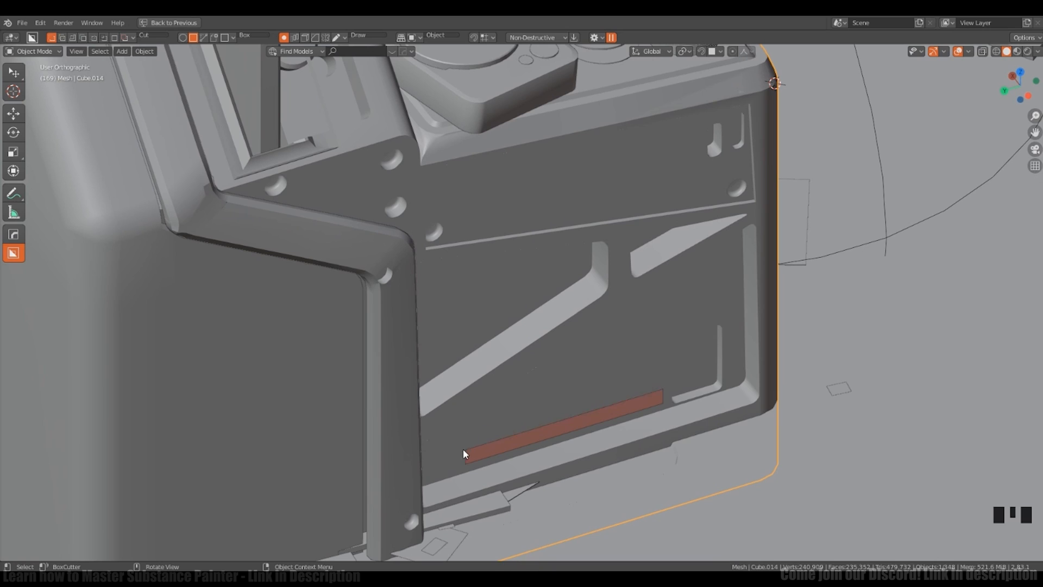
click(458, 452)
mouse_move(592, 379)
shift+middle_down()
mouse_move(569, 384)
mouse_move(591, 406)
mouse_move(581, 387)
shift+middle_up()
scroll(579, 380, down, 1)
scroll(579, 376, up, 1)
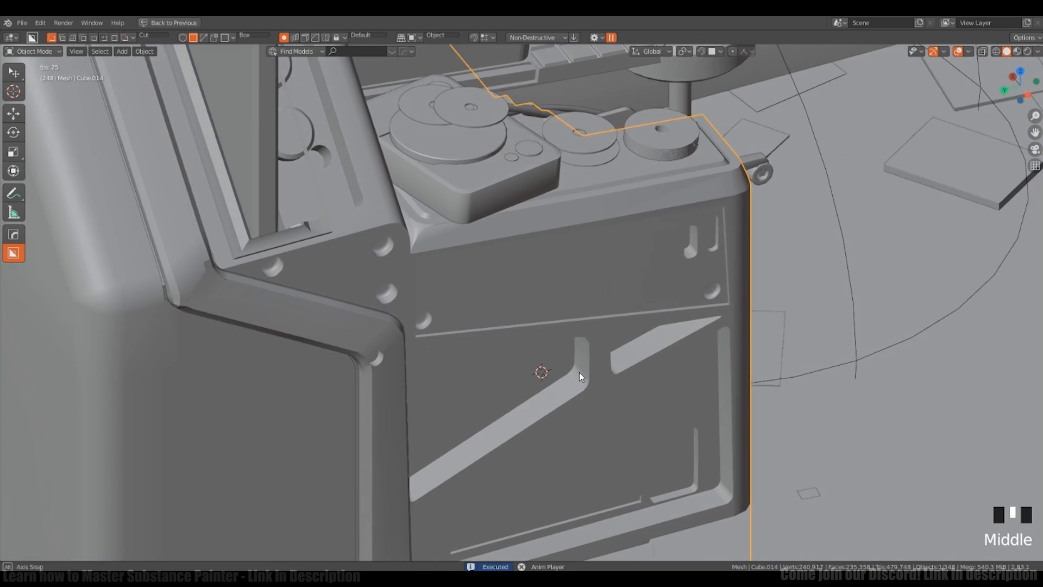
Step: Create a new free-standing box on the floor beside the base's end with BoxCutter's Make mode
key(d)
middle_drag(549, 428, 673, 369)
mouse_move(674, 370)
shift+middle_down()
mouse_move(656, 341)
mouse_move(687, 356)
shift+middle_up()
mouse_move(805, 322)
shift+middle_down()
mouse_move(708, 363)
mouse_move(708, 347)
mouse_move(674, 336)
mouse_move(673, 358)
shift+middle_up()
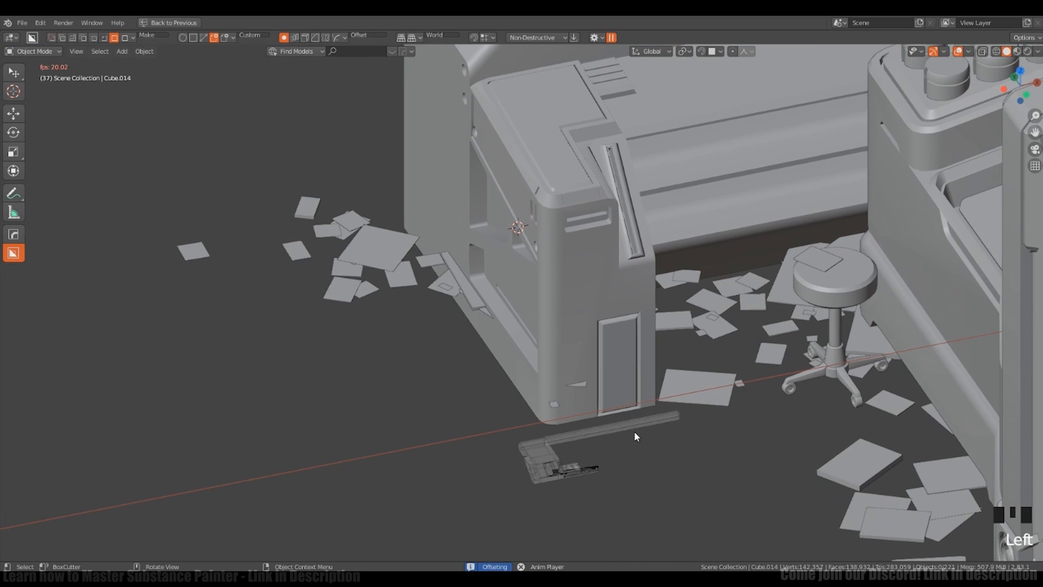
middle_drag(634, 436, 644, 401)
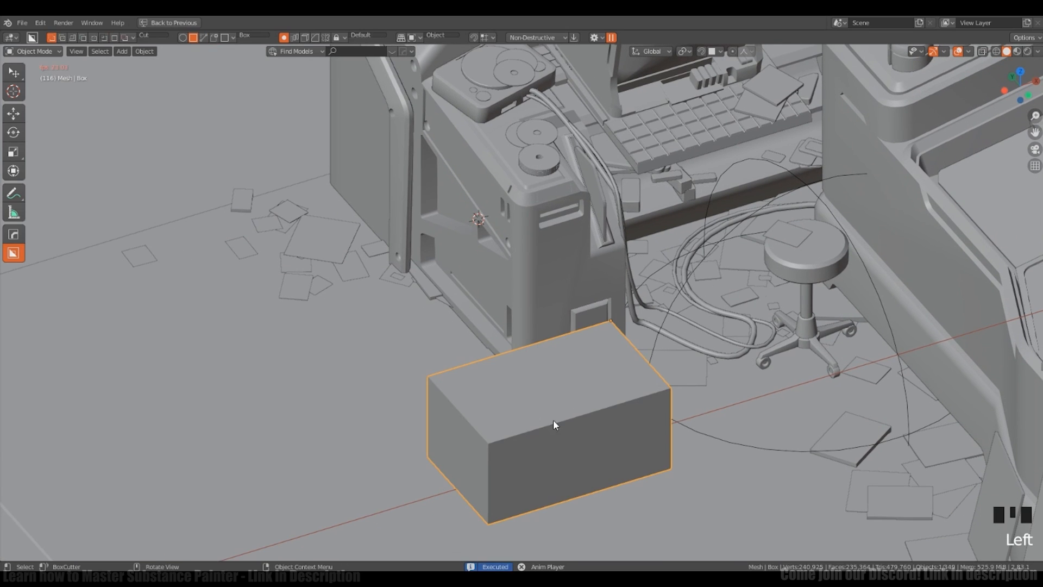
Step: Snap the new box to the 3D cursor at the base's end and adjust its position along the Y axis
middle_drag(553, 419, 573, 296)
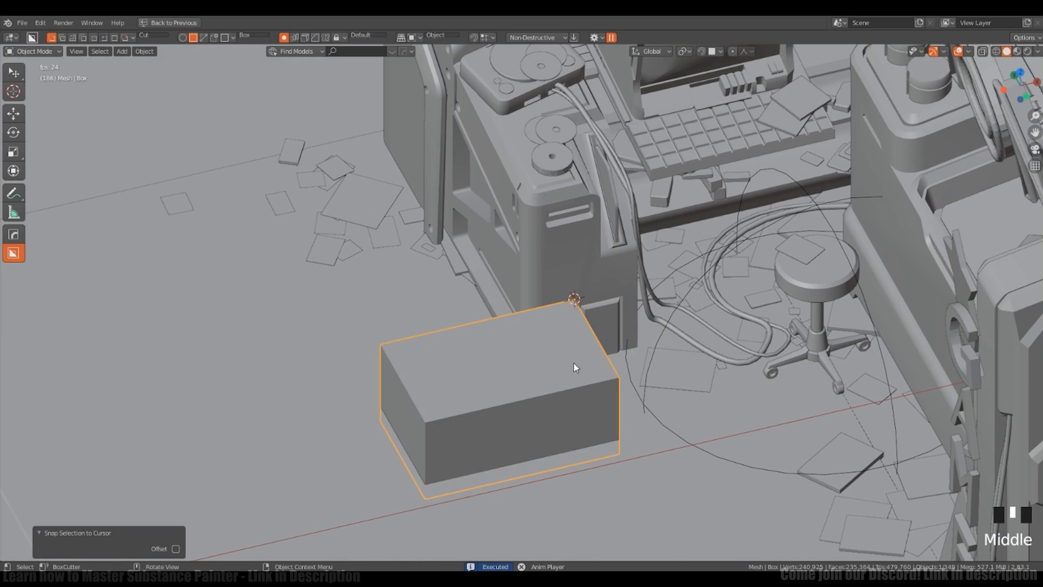
key(g)
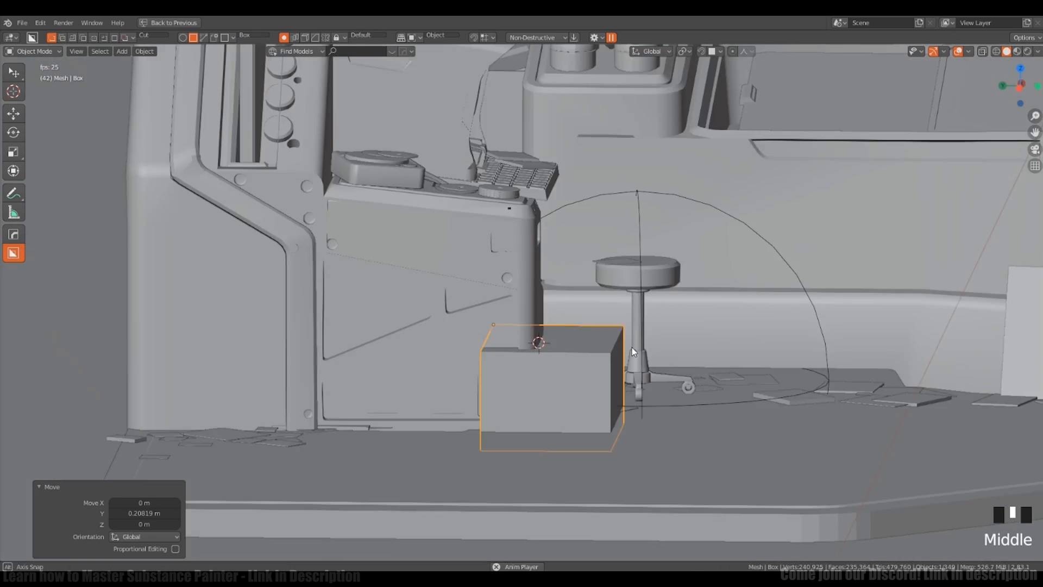
ctrl+middle_drag(631, 347, 670, 344)
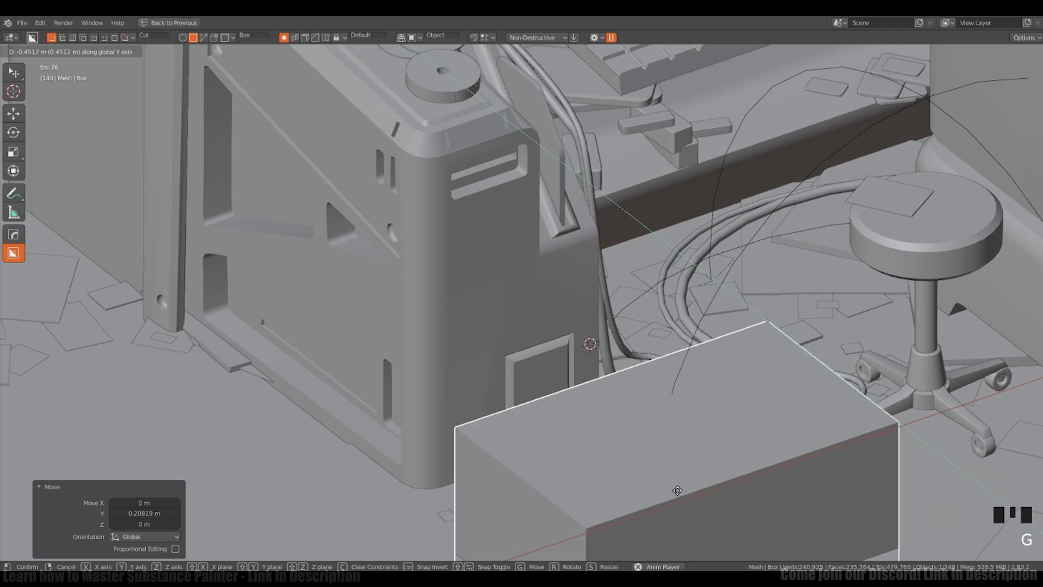
key(g)
Step: Bevel the box's upper outer edge by 0.112 m in Edit Mode to form a flat chamfer
key(Tab)
key(ctrl+b)
click(599, 351)
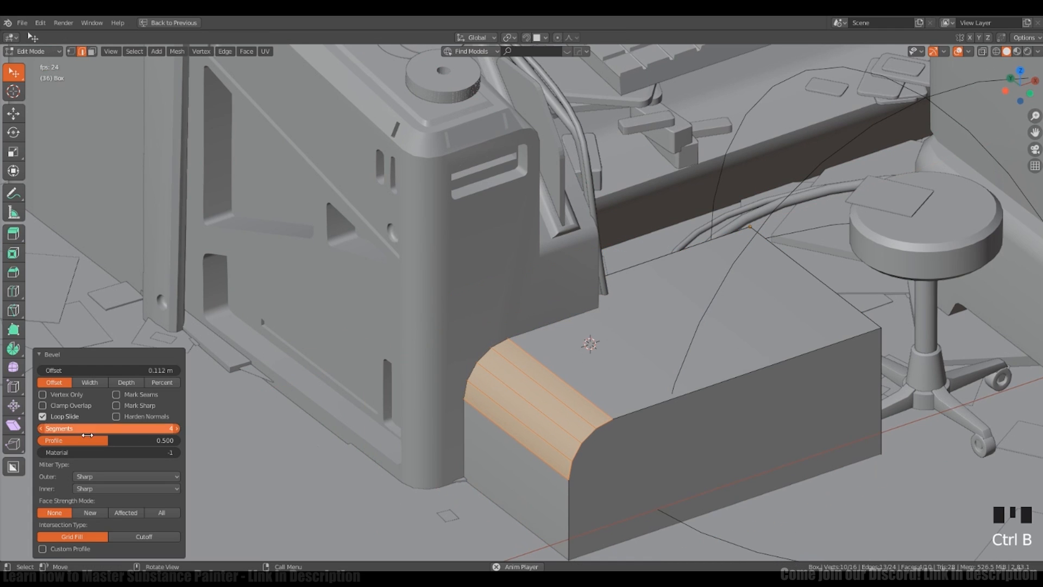
click(572, 381)
key(Tab)
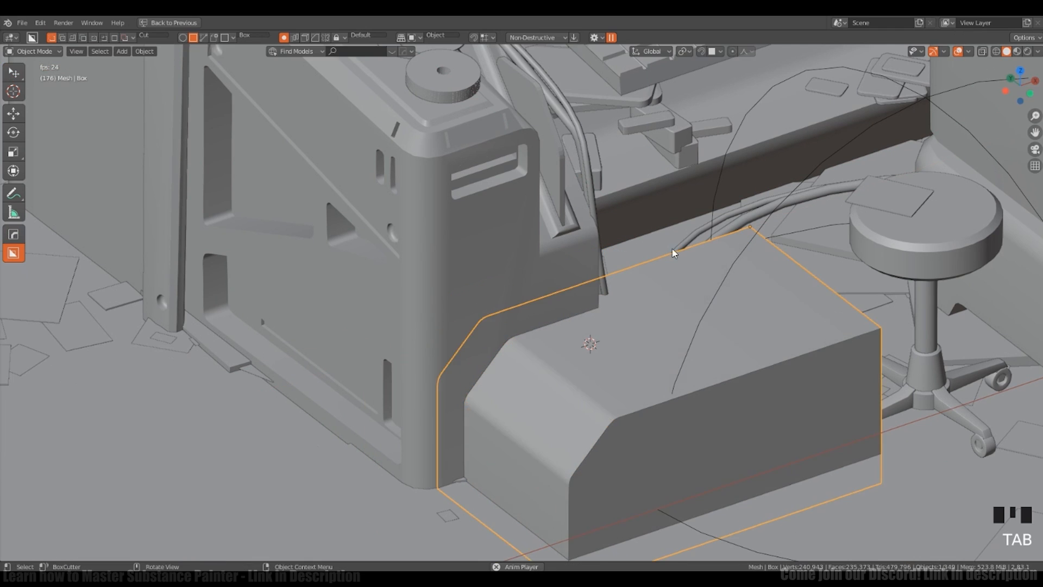
Step: Move the chamfered box along X into the base's end and subtract it from the kiosk body
key(g)
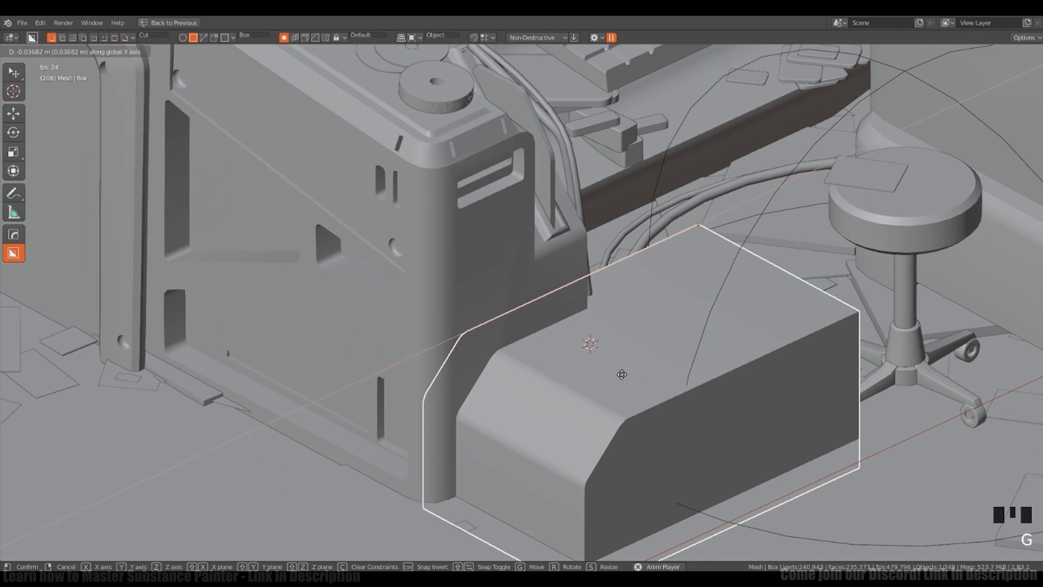
key(g)
shift+click(540, 259)
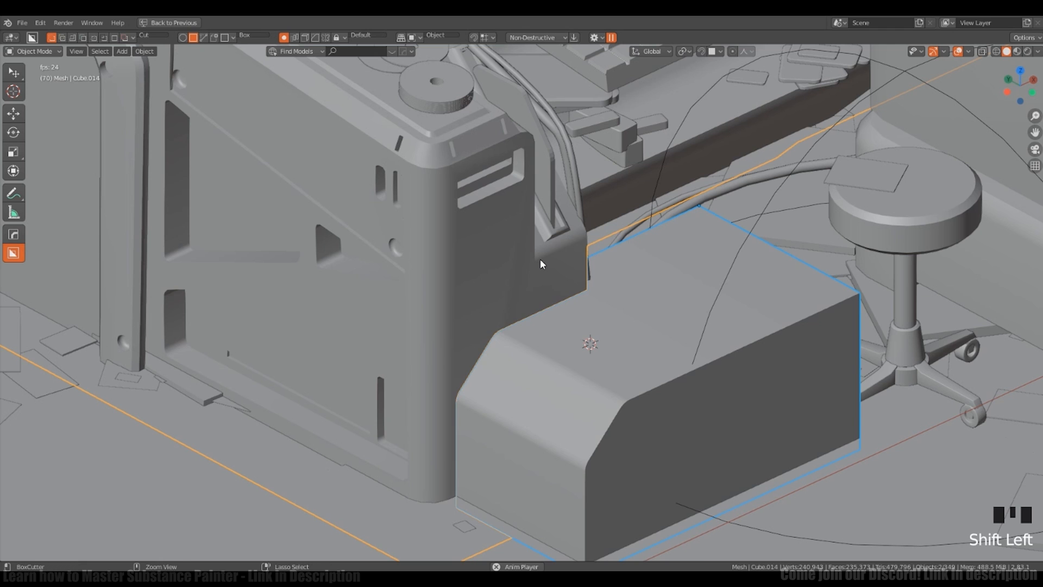
click(654, 406)
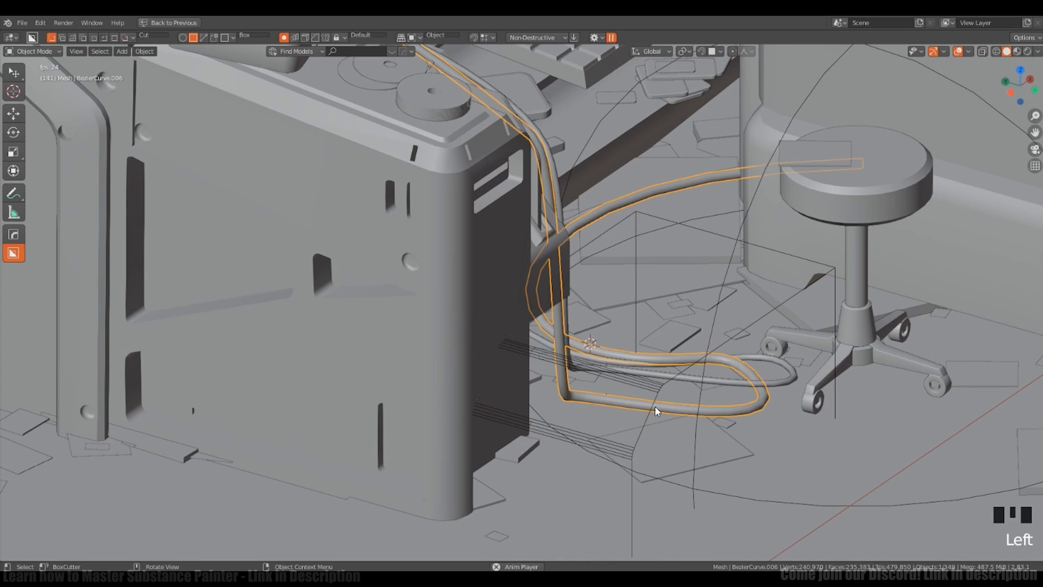
Step: Turn the box's cut into a thin seam outlining its chamfered shape on the base's end, using Hard Ops
ctrl+middle_drag(654, 406, 659, 391)
key(alt+q)
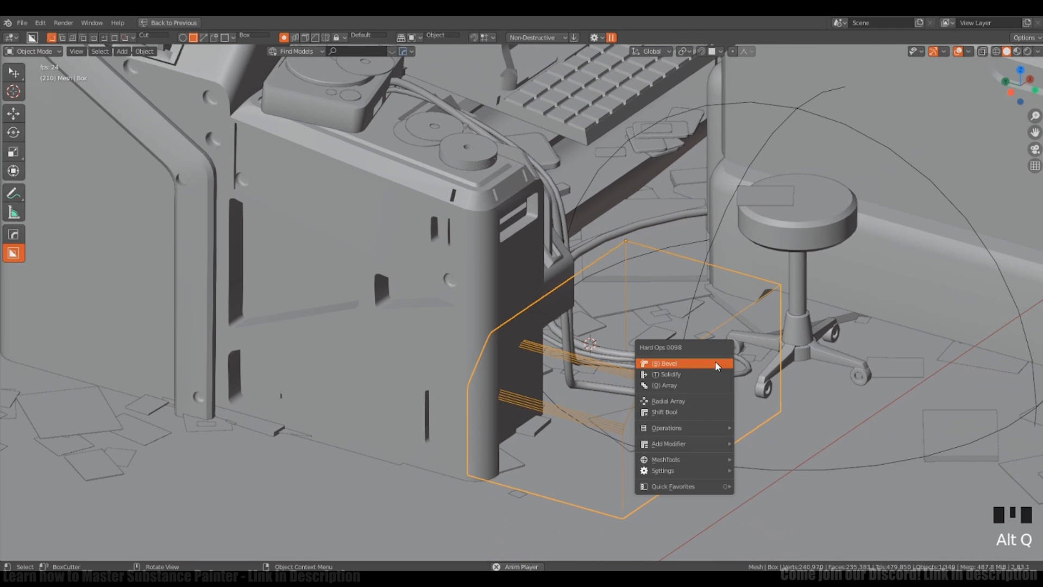
click(715, 361)
ctrl+middle_drag(593, 348, 642, 341)
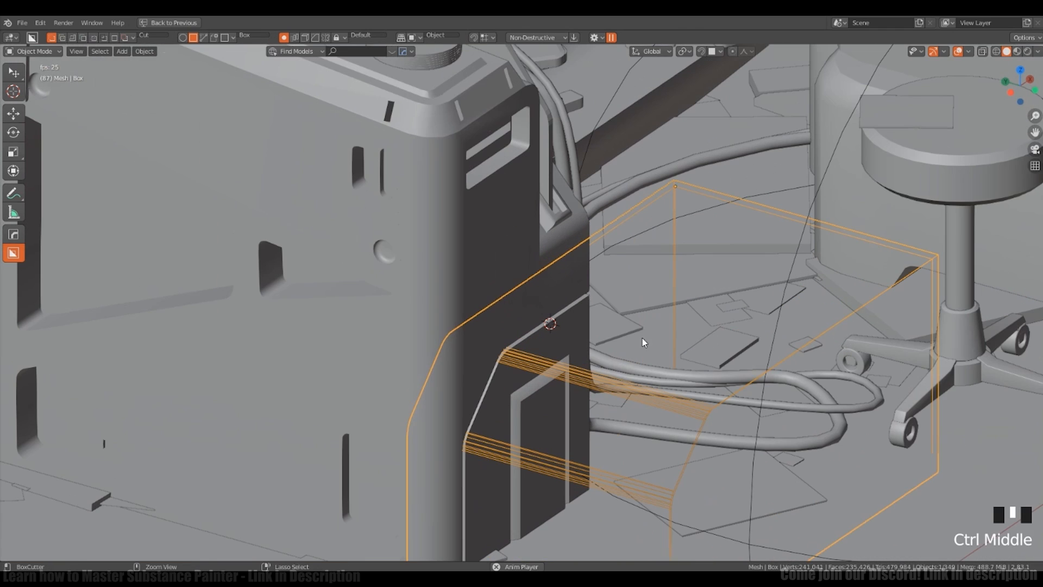
Step: Move the box cutter -0.098582 m along Y and slightly along X to position the seam around the inset door panel
click(659, 403)
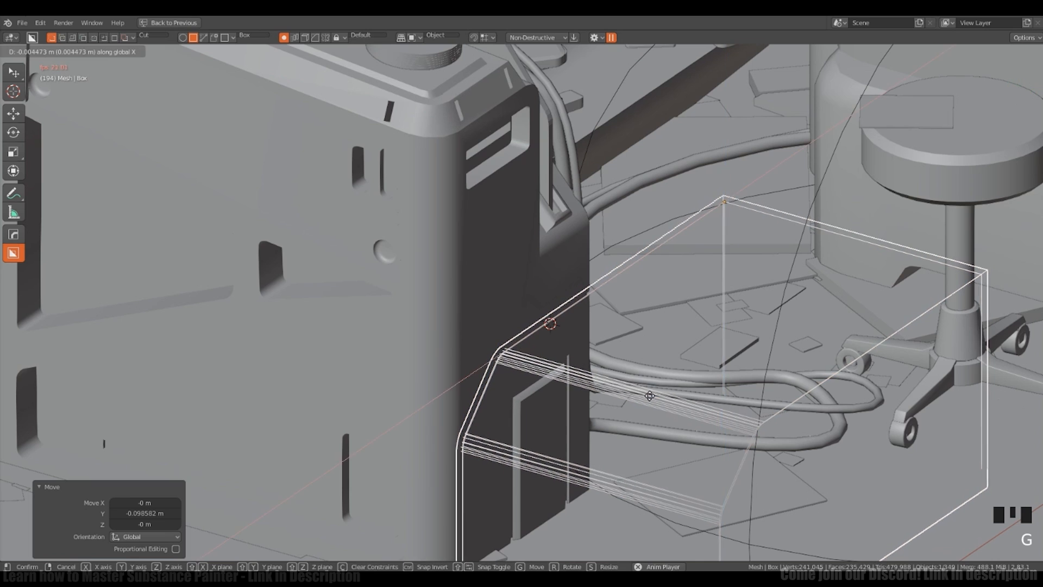
click(660, 400)
middle_drag(661, 400, 569, 392)
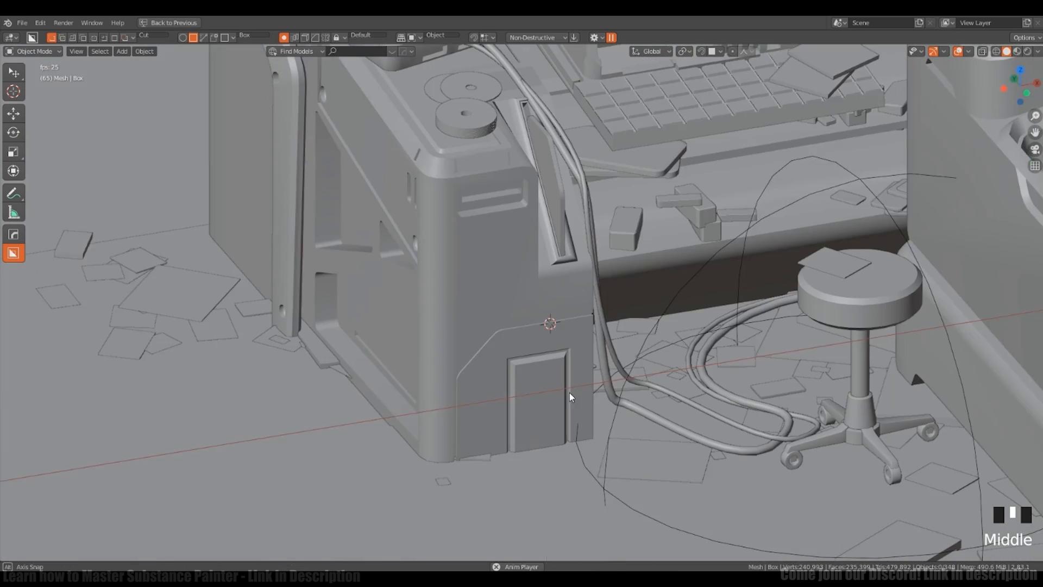
Step: Unhide the box cutter, lasso its lower geometry in Edit Mode with wireframe shading, and move it
key(alt+h)
click(615, 405)
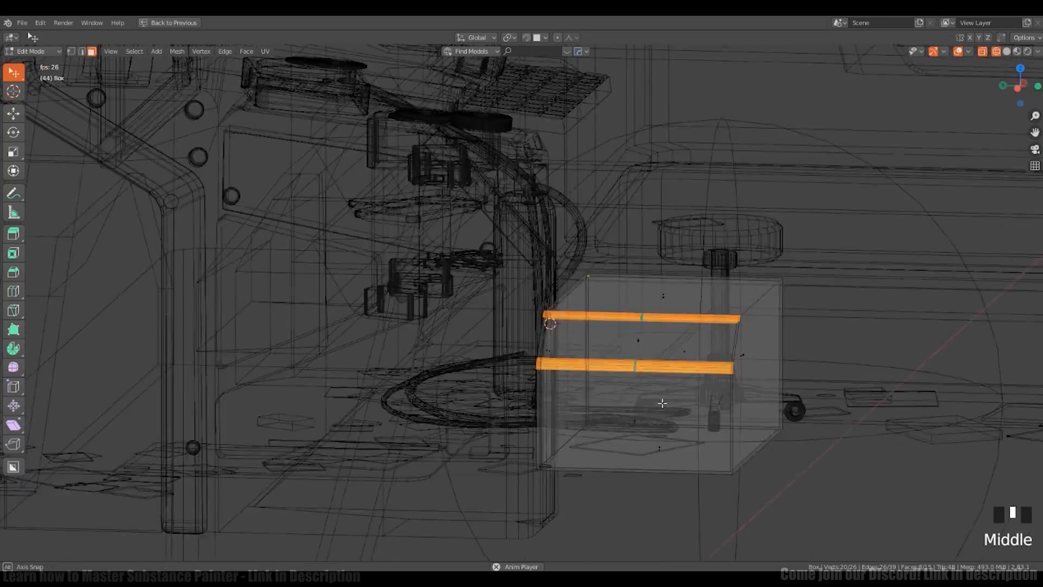
ctrl+right_drag(521, 478, 757, 400)
mouse_move(757, 400)
middle_down()
mouse_move(591, 459)
mouse_move(603, 404)
mouse_move(576, 410)
mouse_move(618, 458)
mouse_move(571, 395)
mouse_move(629, 382)
mouse_move(612, 396)
middle_up()
key(g)
click(594, 429)
key(Tab)
Step: Toggle the viewport overlays to check the kiosk and save the scene file
key(alt+shift+z)
key(alt+shift+z)
shift+middle_drag(613, 395, 611, 412)
key(ctrl+s)
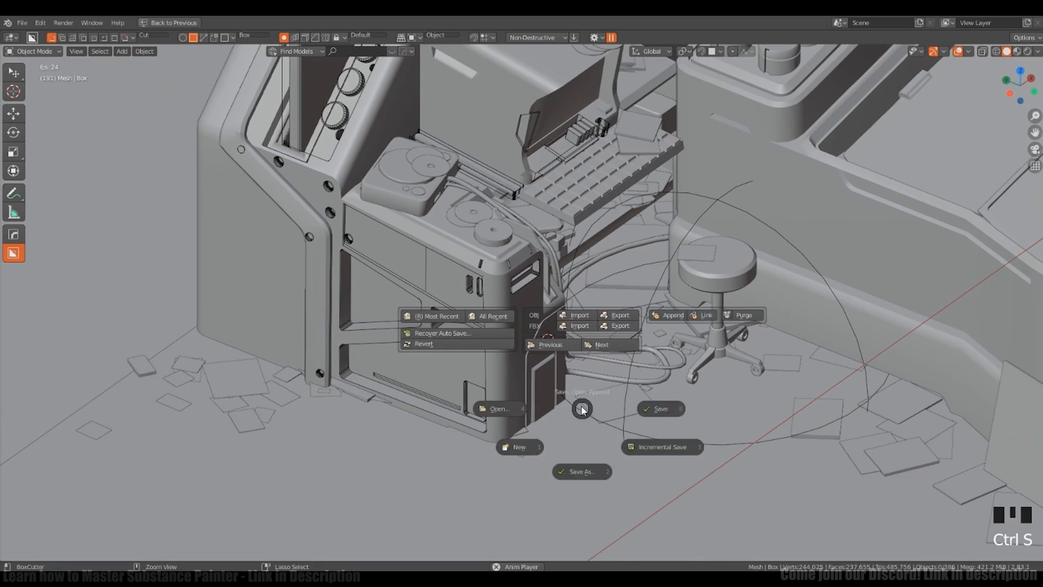
Step: Select the kiosk body and examine its mesh and boolean cuts in wireframe shading
key(Tab)
click(533, 369)
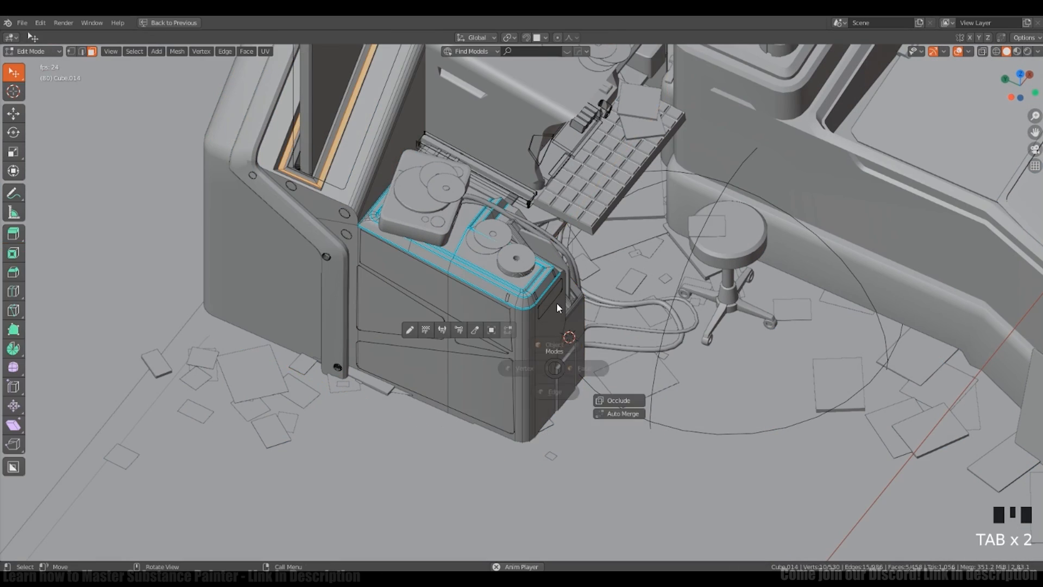
key(z)
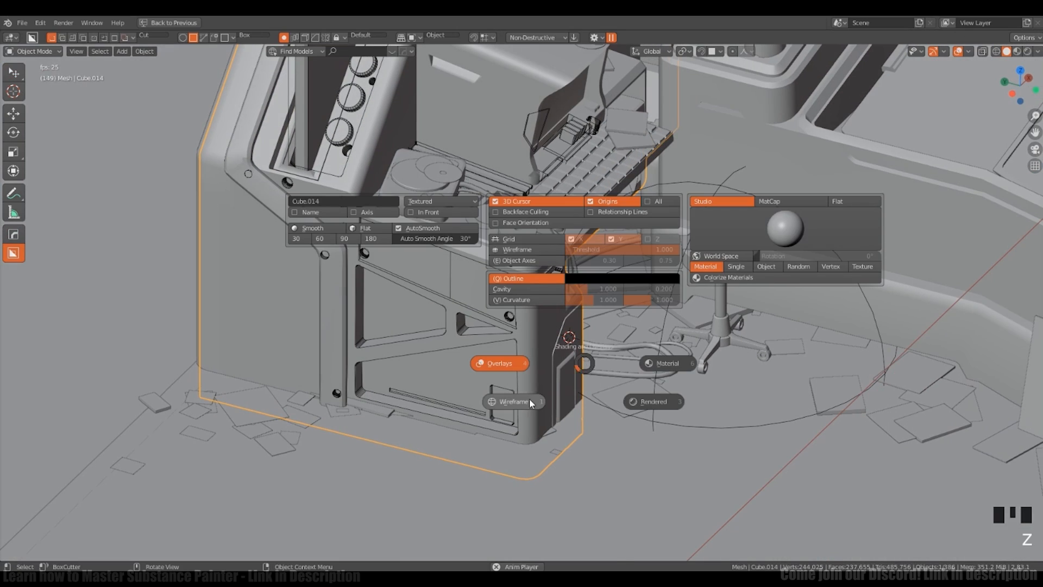
click(529, 401)
key(z)
click(492, 427)
shift+middle_drag(547, 411, 568, 423)
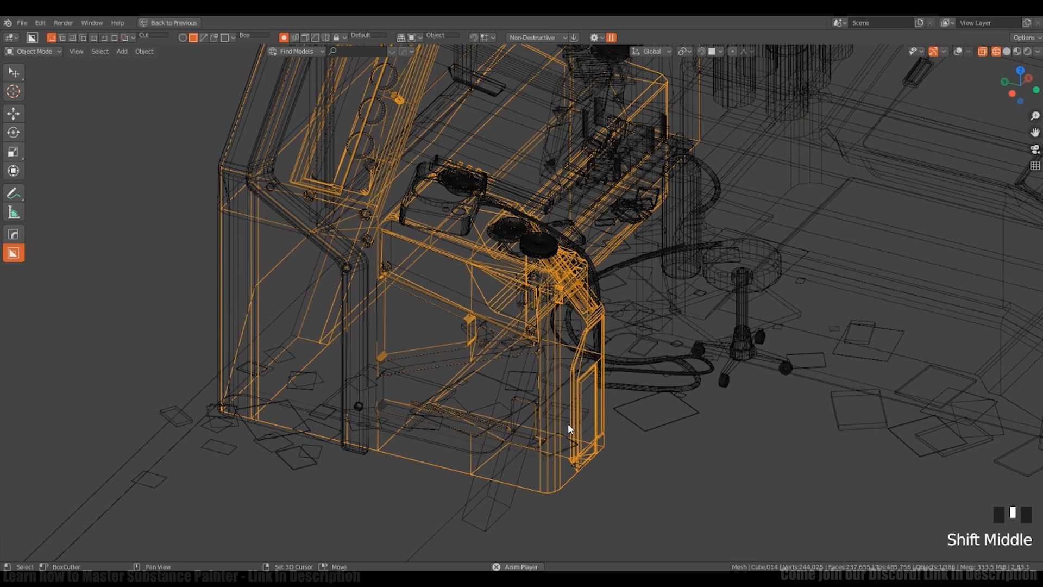
Step: Switch the viewport out of wireframe shading and view the kiosk body
key(z)
click(495, 425)
middle_drag(510, 375, 525, 383)
shift+middle_drag(524, 383, 534, 394)
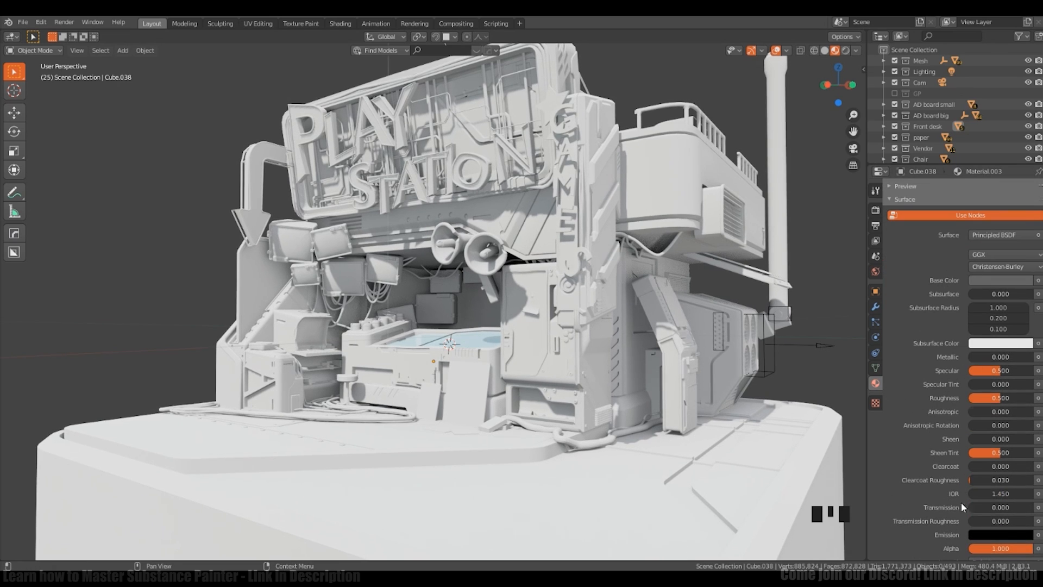
Step: Examine the material settings and look over the whole building and its rooftop
scroll(924, 510, down, 3)
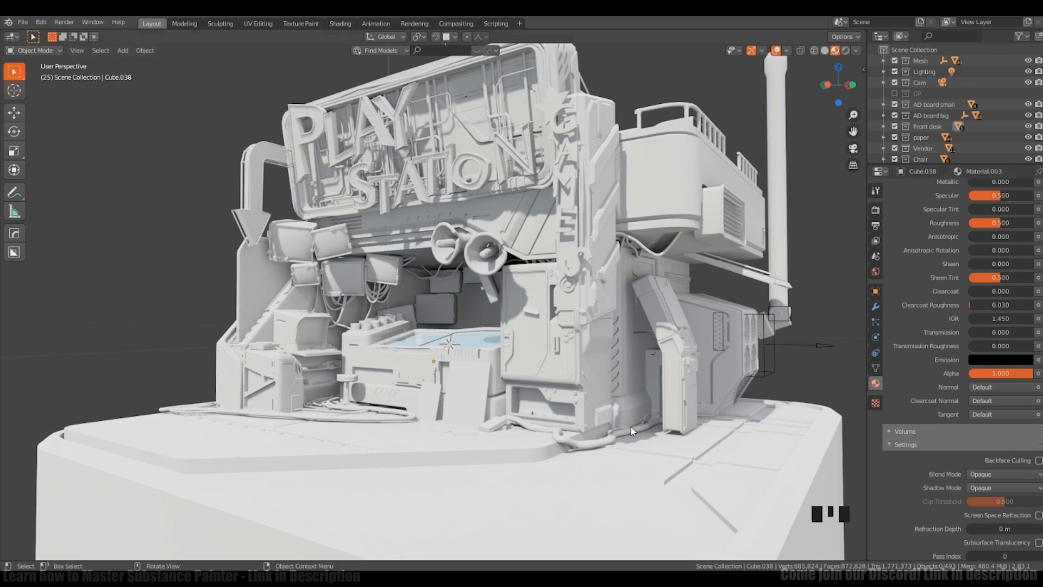
scroll(949, 429, up, 6)
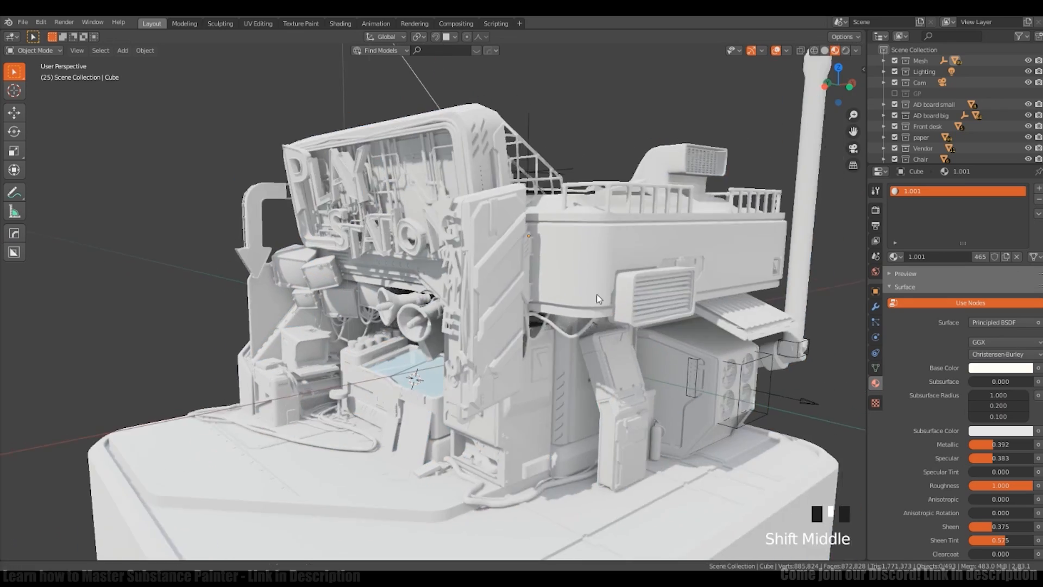
scroll(545, 363, up, 4)
shift+middle_drag(597, 294, 563, 363)
scroll(545, 361, down, 4)
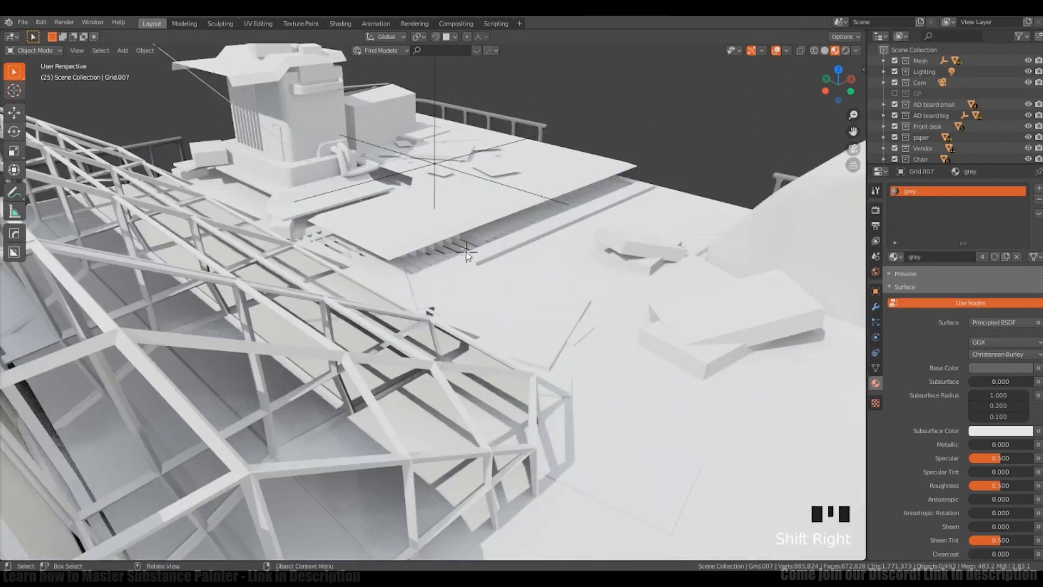
Step: Select all objects in the PLAY STATION sign's collection and link the grey material to them
drag(648, 302, 520, 332)
middle_drag(520, 333, 522, 362)
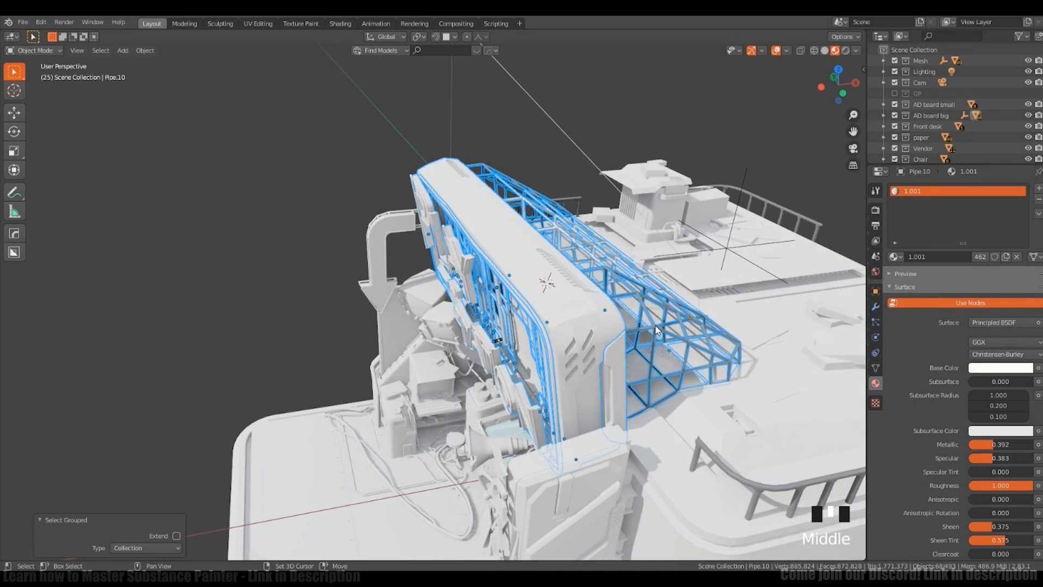
shift+click(672, 348)
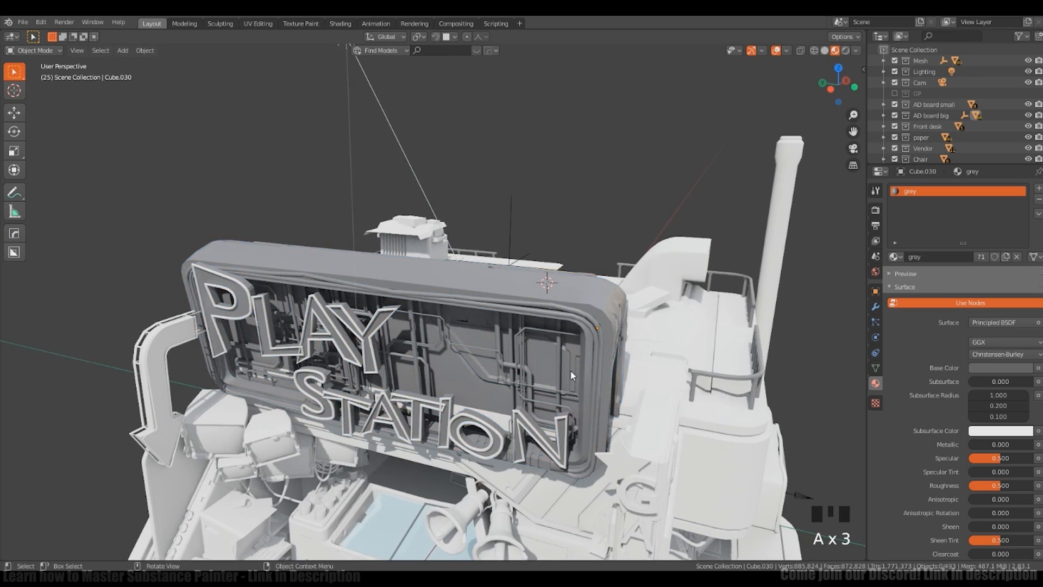
Step: Give the outer housing of the PLAY STATION sign the white material
shift+middle_drag(576, 353, 521, 347)
click(556, 349)
shift+middle_drag(521, 347, 546, 316)
click(494, 293)
click(896, 257)
click(918, 367)
Step: Examine the sign housing's mesh in Edit Mode and in isolation
key(a)
key(alt+a)
click(549, 360)
scroll(496, 393, up, 7)
key(Tab)
click(496, 398)
key(KP_Divide)
key(Tab)
key(Tab)
key(Tab)
key(KP_Divide)
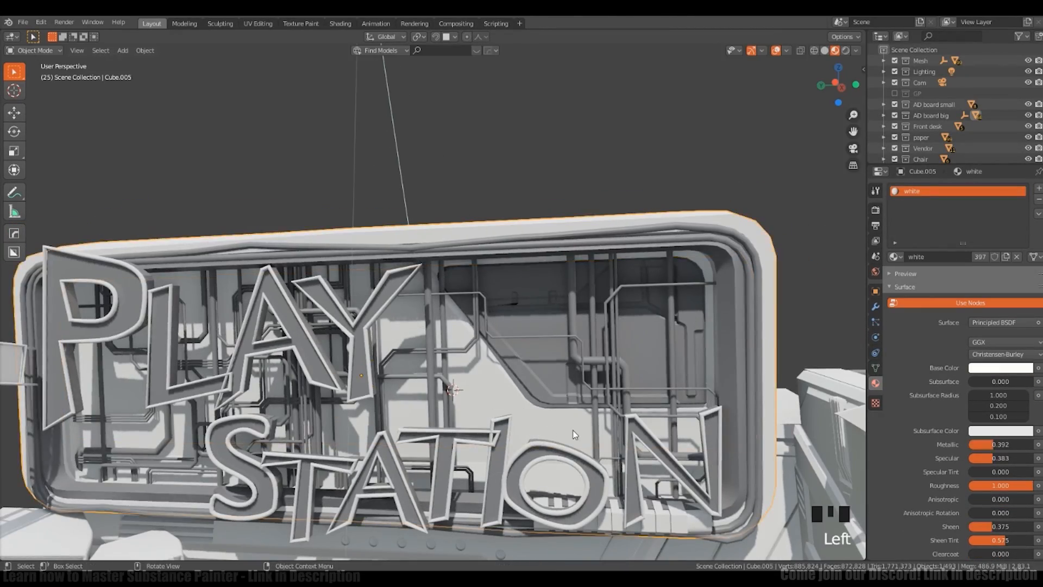
Step: Select the sign housing's inner faces in Edit Mode and add a second material slot using grey
middle_drag(572, 429, 464, 204)
key(Tab)
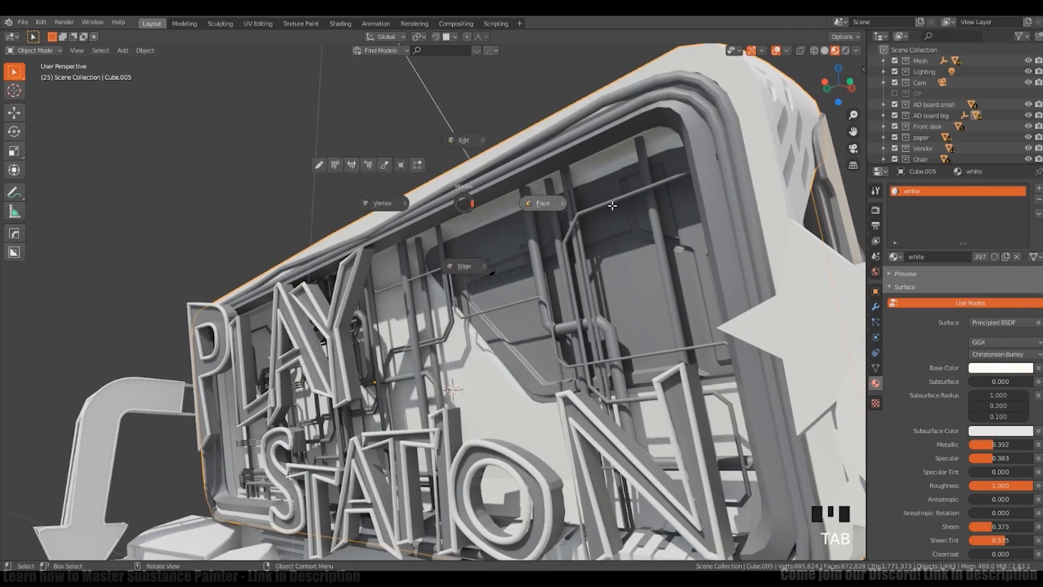
click(612, 205)
middle_drag(484, 360, 858, 260)
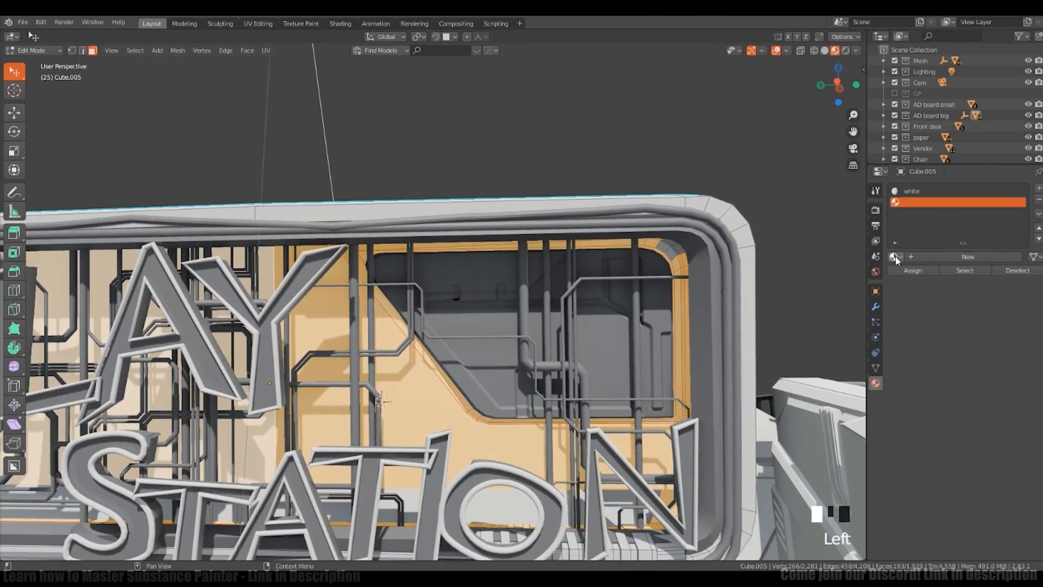
key(Tab)
Step: Select the remaining white inner faces around the sign's cut-out and assign the grey material to them
mouse_move(668, 311)
middle_down()
mouse_move(641, 312)
mouse_move(643, 280)
mouse_move(610, 289)
mouse_move(625, 287)
middle_up()
key(Tab)
click(628, 276)
ctrl+right_drag(624, 288, 587, 496)
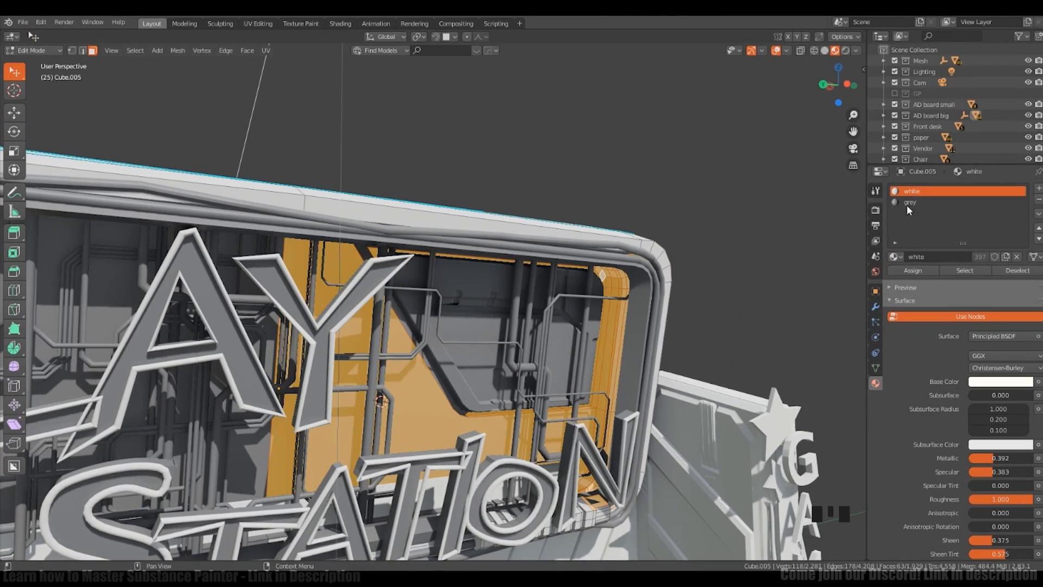
click(908, 202)
click(912, 270)
key(Tab)
Step: Inspect the mesh of the part below the sign letters and check the building from further away
middle_drag(618, 352, 545, 368)
key(Tab)
key(Tab)
click(607, 438)
key(Tab)
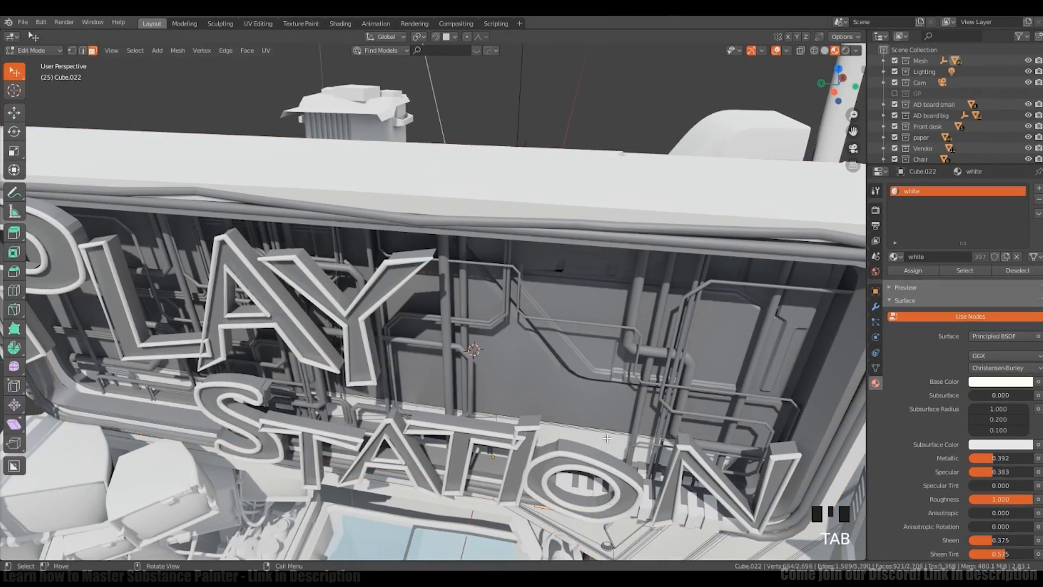
key(Tab)
scroll(607, 438, down, 5)
middle_drag(605, 259, 662, 434)
key(g)
click(581, 453)
shift+middle_drag(663, 434, 576, 352)
shift+right_click(574, 326)
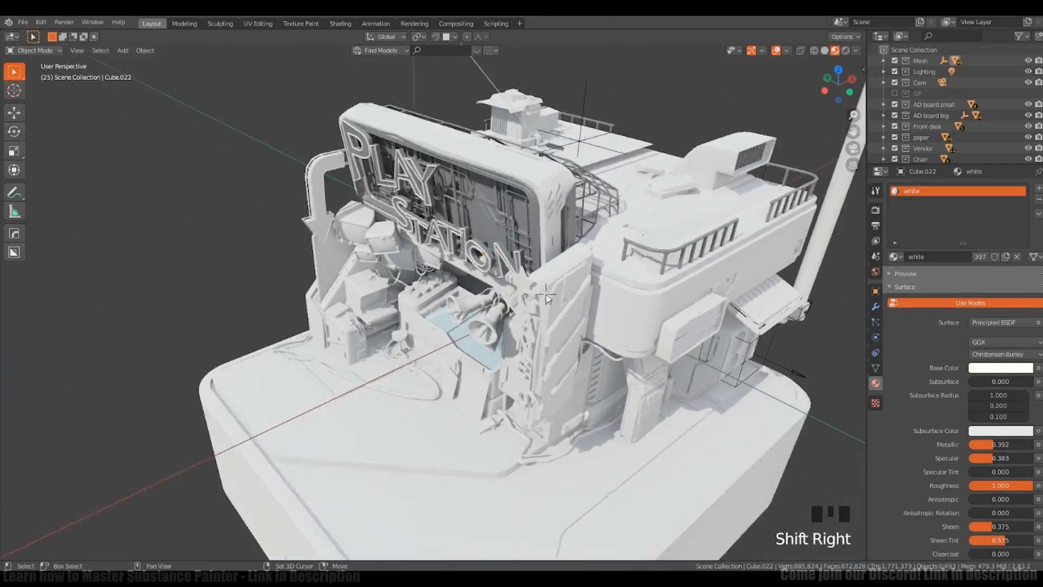
Step: Give the thick cable lying on the ground beside the cabinet's base the grey material
scroll(574, 325, up, 5)
click(511, 193)
key(g)
click(515, 180)
middle_drag(515, 180, 592, 413)
ctrl+middle_drag(592, 412, 516, 426)
shift+right_click(517, 426)
scroll(516, 426, down, 3)
click(516, 427)
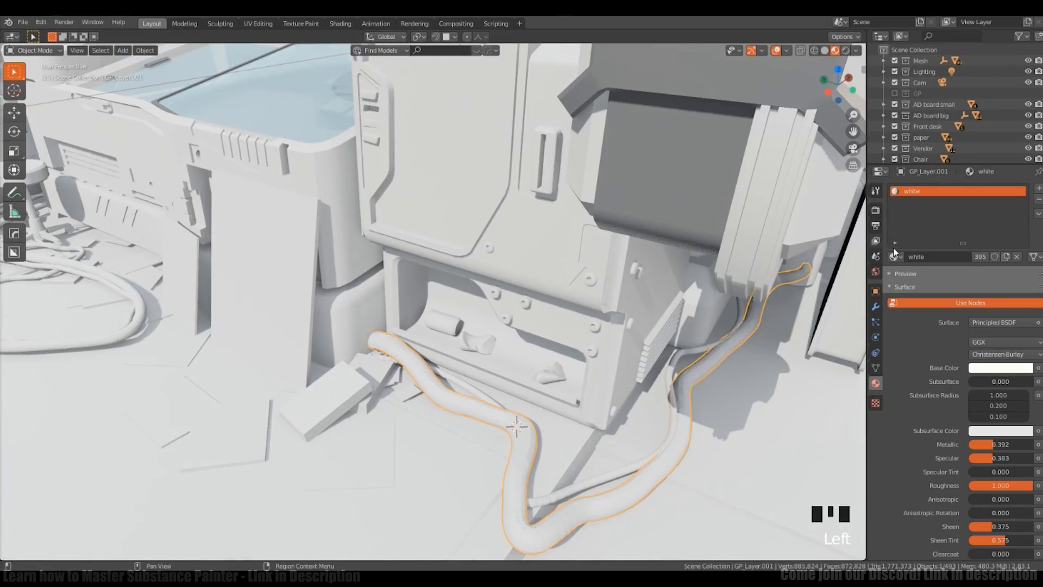
drag(525, 465, 525, 464)
scroll(525, 464, down, 4)
shift+middle_drag(525, 465, 514, 391)
click(511, 361)
click(513, 391)
Step: Try a material change on the rooftop truss and undo it
click(557, 357)
click(413, 457)
drag(895, 257, 572, 347)
key(ctrl+z)
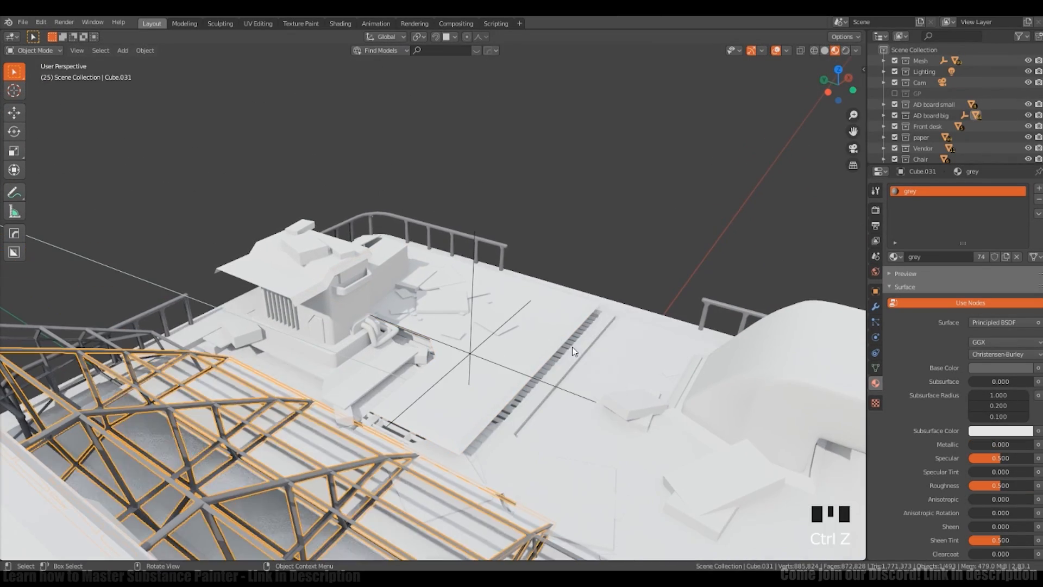
key(ctrl+z)
Step: Give the slatted vent parts on the roof the grey material
scroll(531, 346, down, 3)
shift+click(498, 385)
shift+middle_drag(498, 386, 305, 174)
shift+right_click(491, 284)
scroll(491, 284, down, 4)
Step: Give the large curved air duct on the roof the grey material
click(603, 253)
shift+middle_drag(603, 253, 643, 422)
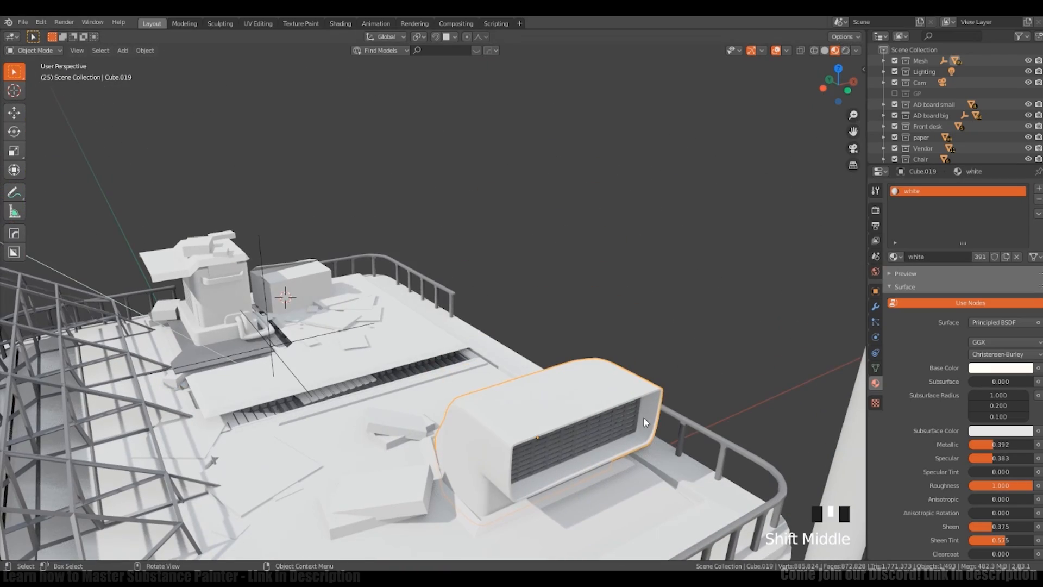
middle_drag(574, 424, 538, 369)
shift+middle_drag(538, 370, 565, 357)
Step: Add a grey material slot to the building's upper body and isolate it in Edit Mode
click(571, 423)
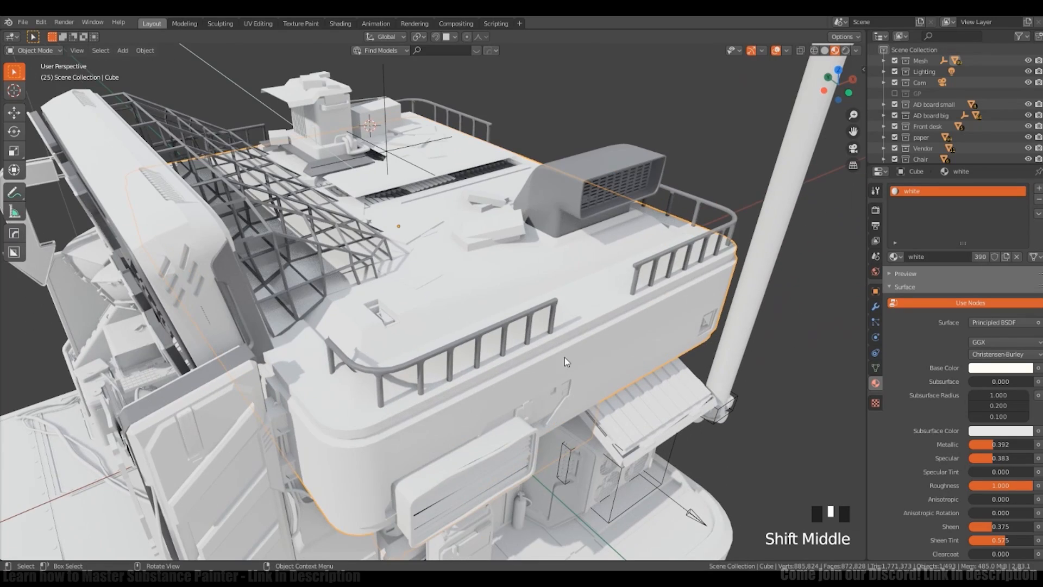
click(1038, 188)
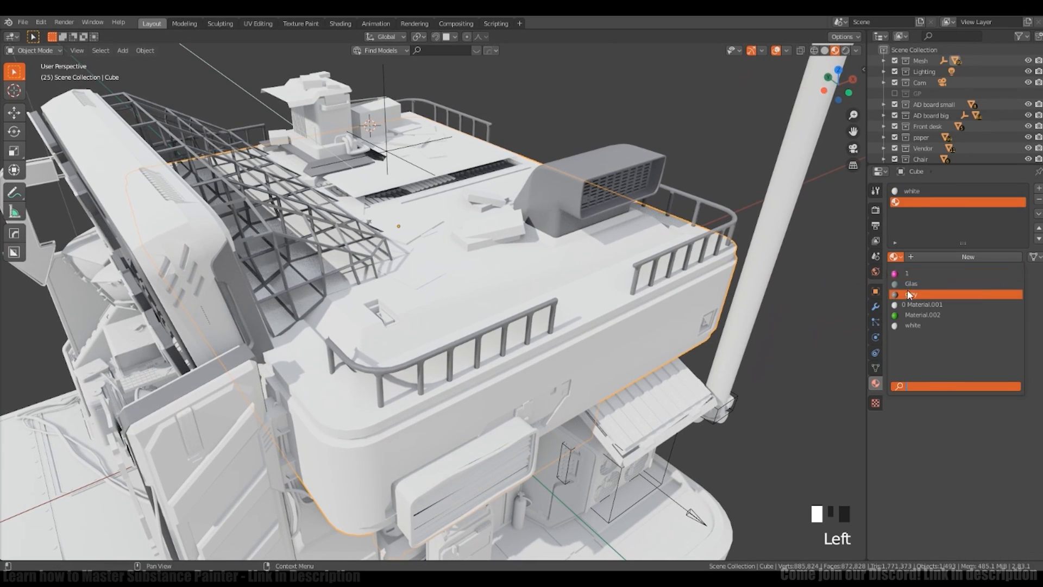
click(910, 294)
key(Tab)
key(KP_Divide)
Step: Select the recessed faces in the upper body's side wall and assign the grey material to them
middle_drag(434, 380, 489, 461)
shift+click(515, 293)
shift+click(545, 292)
middle_drag(544, 291, 601, 375)
click(915, 202)
click(915, 272)
key(alt+a)
Step: Select the four large flat panels of the roof and assign the grey material to them
click(510, 397)
shift+click(375, 380)
middle_drag(375, 381, 272, 359)
shift+click(443, 285)
shift+middle_drag(442, 285, 467, 305)
shift+click(413, 359)
shift+middle_drag(560, 364, 546, 375)
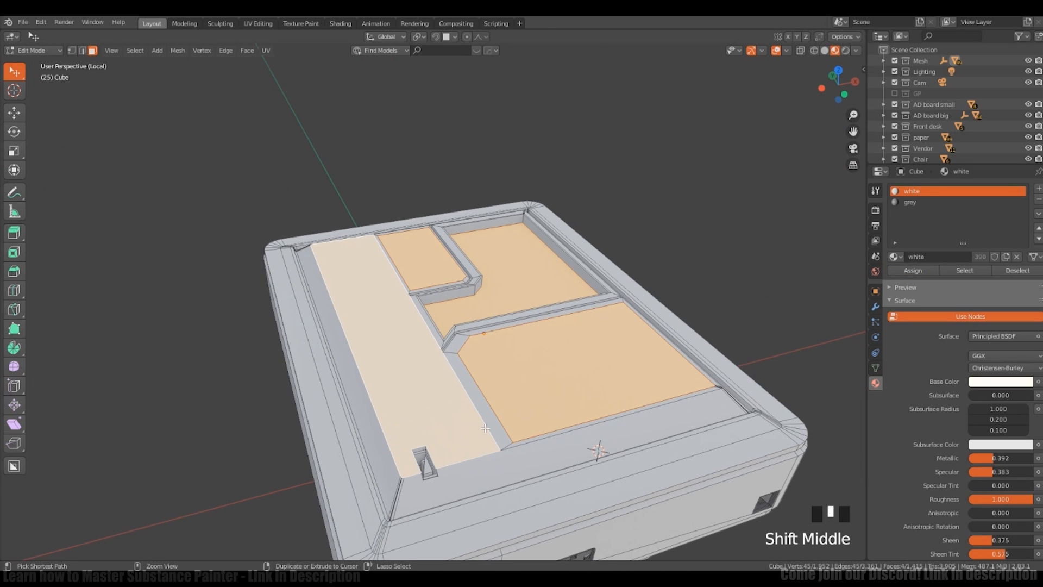
click(910, 202)
click(912, 270)
Step: Grow the roof face selection by two steps to include the surrounding slopes and grooves, and assign grey
key(Tab)
middle_drag(708, 228, 739, 219)
shift+middle_drag(738, 261, 666, 295)
key(Tab)
key(ctrl+KP_Add)
key(ctrl+KP_Add)
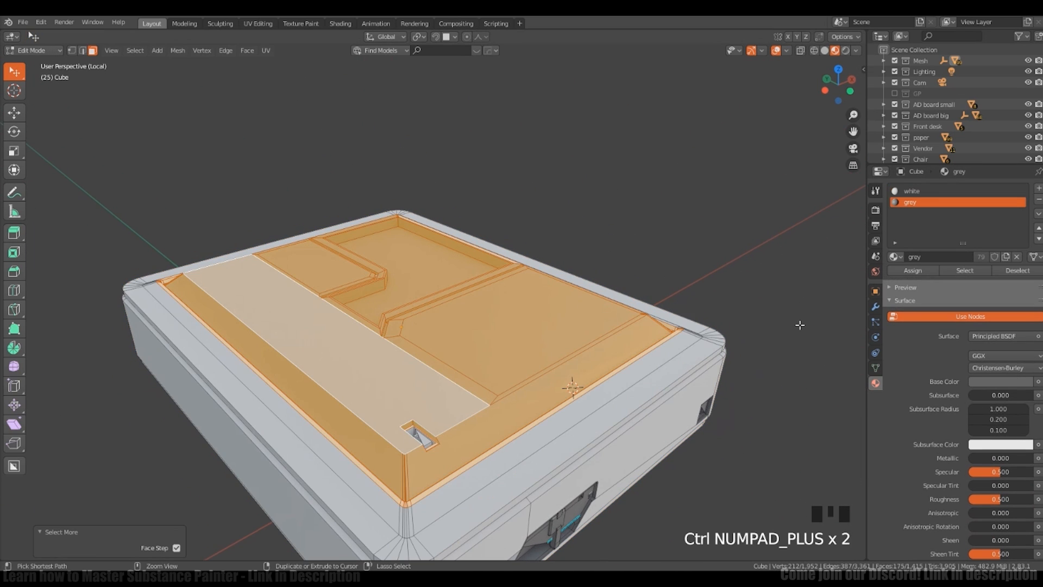
click(912, 270)
key(Tab)
Step: Box-select all faces of the small roof niche in wireframe shading from the top view
middle_drag(652, 342, 603, 381)
shift+right_click(603, 425)
scroll(538, 424, up, 8)
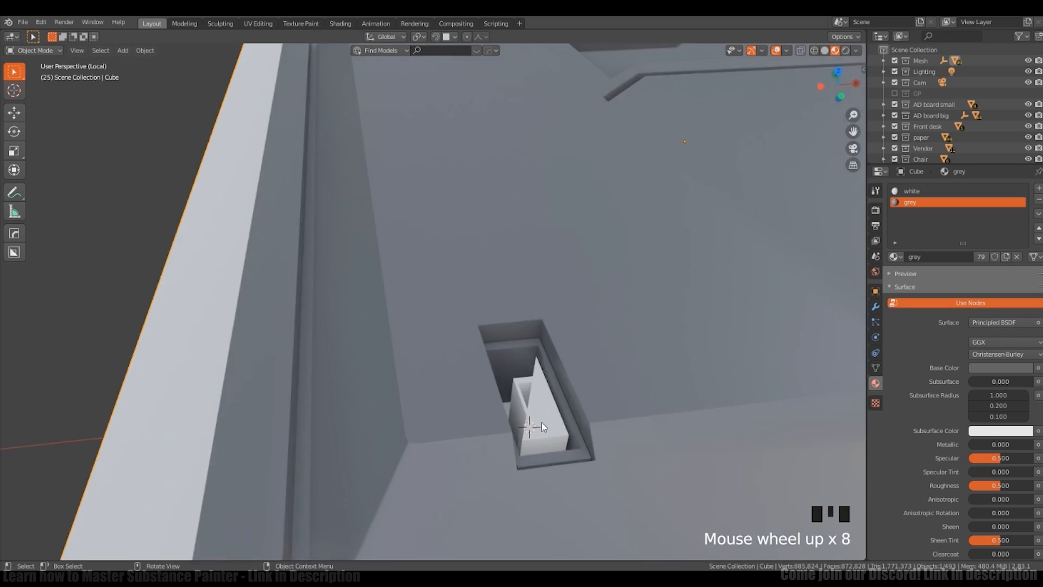
key(Tab)
click(531, 427)
key(KP_7)
key(shift+z)
key(b)
drag(446, 342, 500, 453)
key(shift+z)
mouse_move(511, 451)
middle_down()
mouse_move(536, 419)
mouse_move(603, 375)
middle_up()
Step: Create a near-black material named Dark and assign it to the roof niche faces
click(1037, 188)
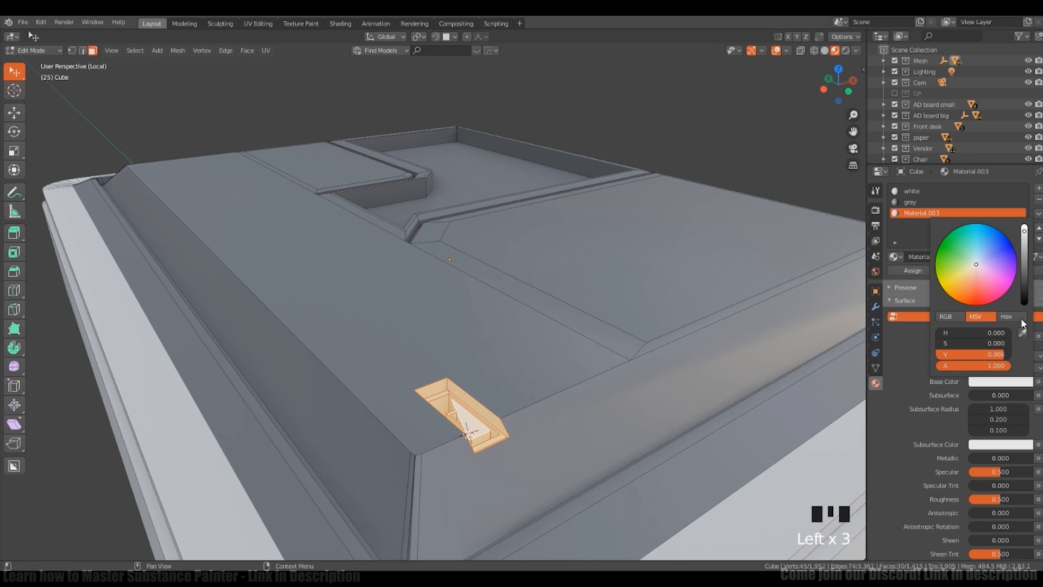
click(912, 270)
key(Tab)
shift+middle_drag(625, 326, 605, 315)
click(1000, 367)
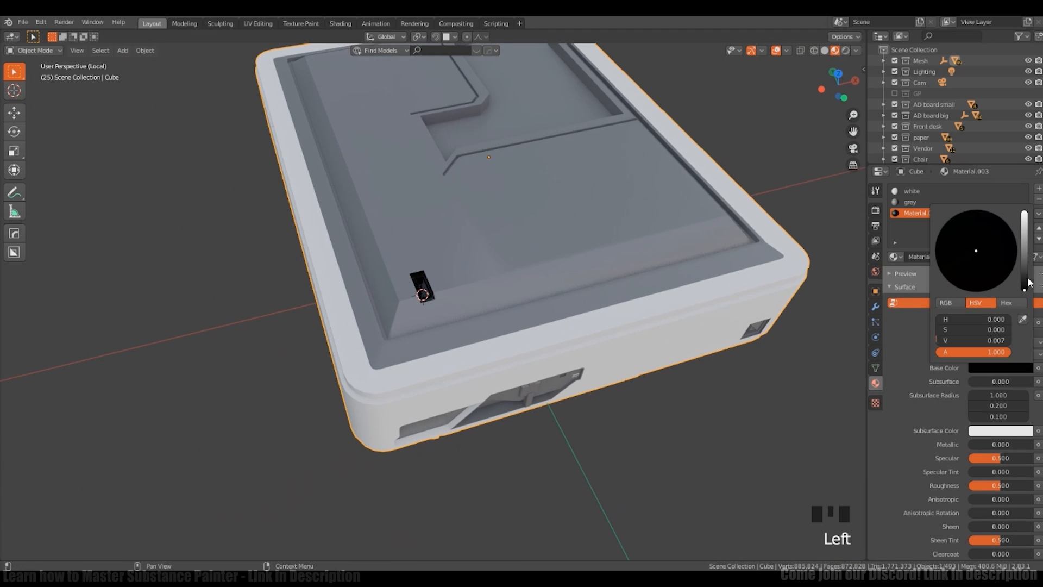
middle_drag(676, 348, 709, 343)
click(946, 257)
text(Dark)
Step: Select the face loops of the narrow bands along the upper body's upper and lower rims and assign Dark
middle_drag(603, 332, 568, 275)
shift+right_click(565, 305)
scroll(564, 305, up, 5)
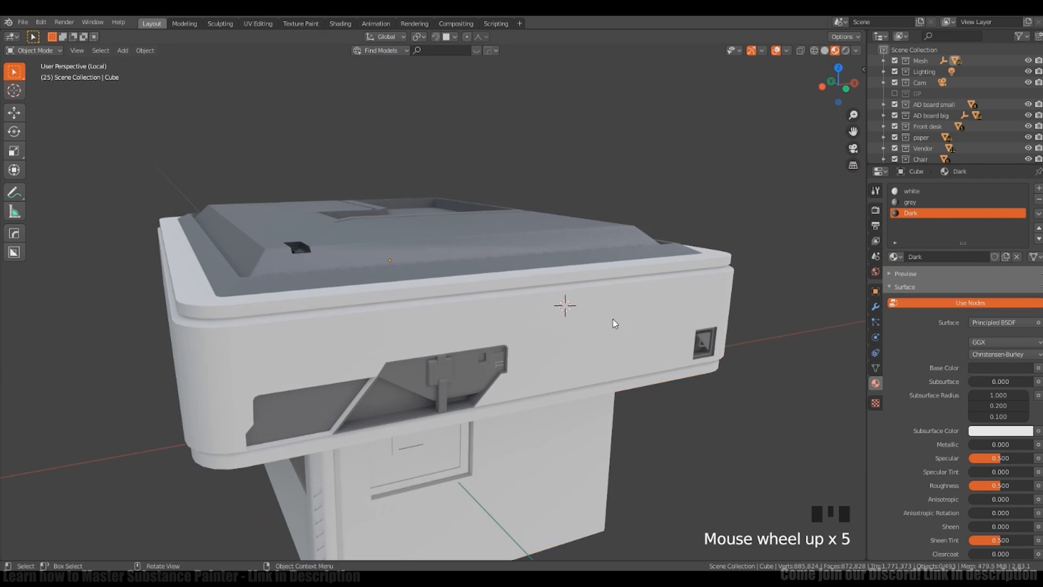
key(Tab)
middle_drag(660, 320, 634, 277)
key(2)
alt+shift+click(634, 278)
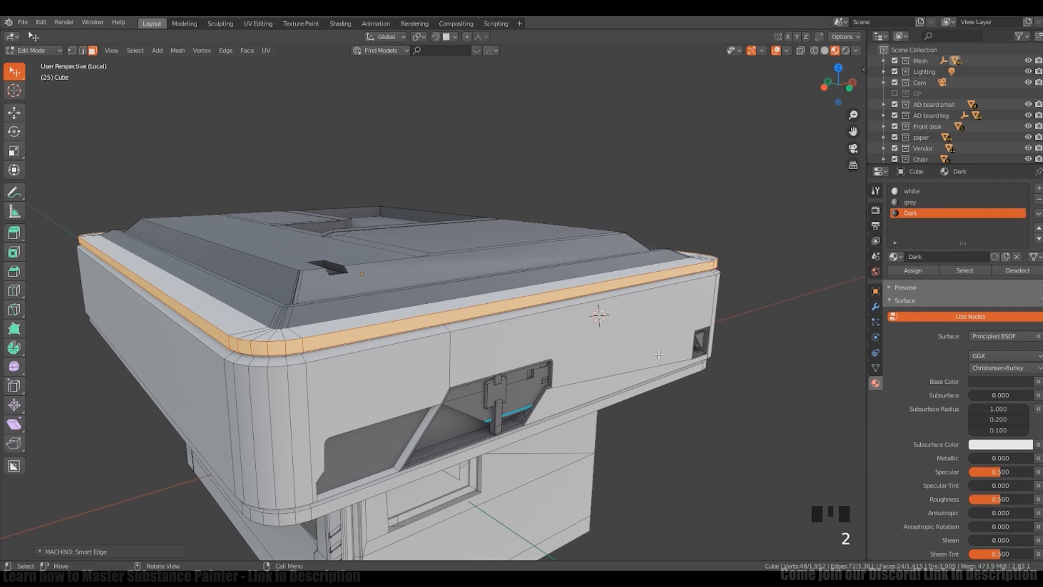
alt+shift+click(563, 293)
middle_drag(658, 355, 609, 393)
alt+shift+click(547, 301)
click(928, 271)
key(Tab)
scroll(615, 298, down, 6)
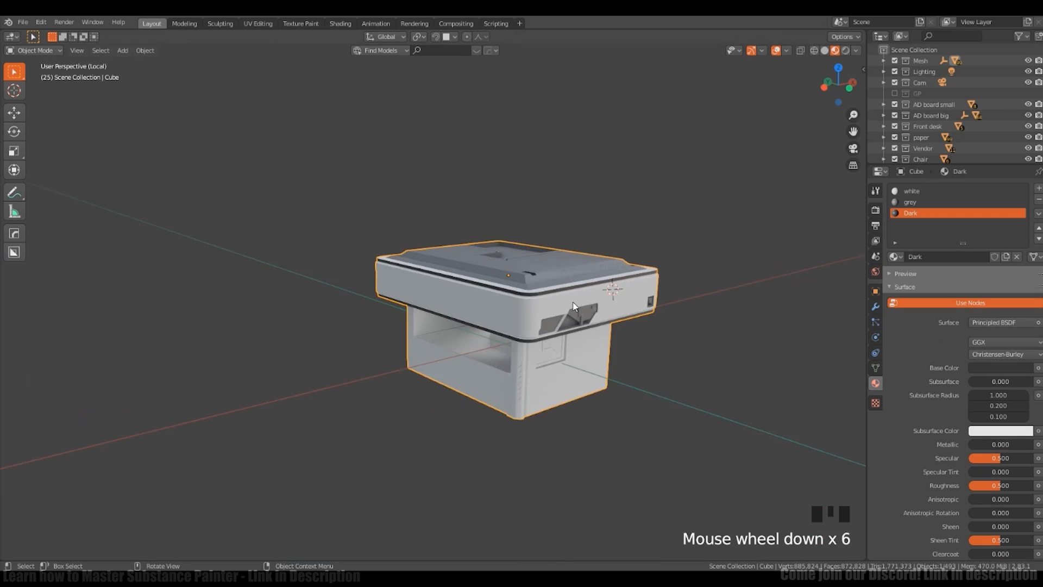
Step: Add a fourth material to the upper body and set its base color to orange
scroll(615, 302, up, 5)
shift+right_click(613, 308)
click(1037, 188)
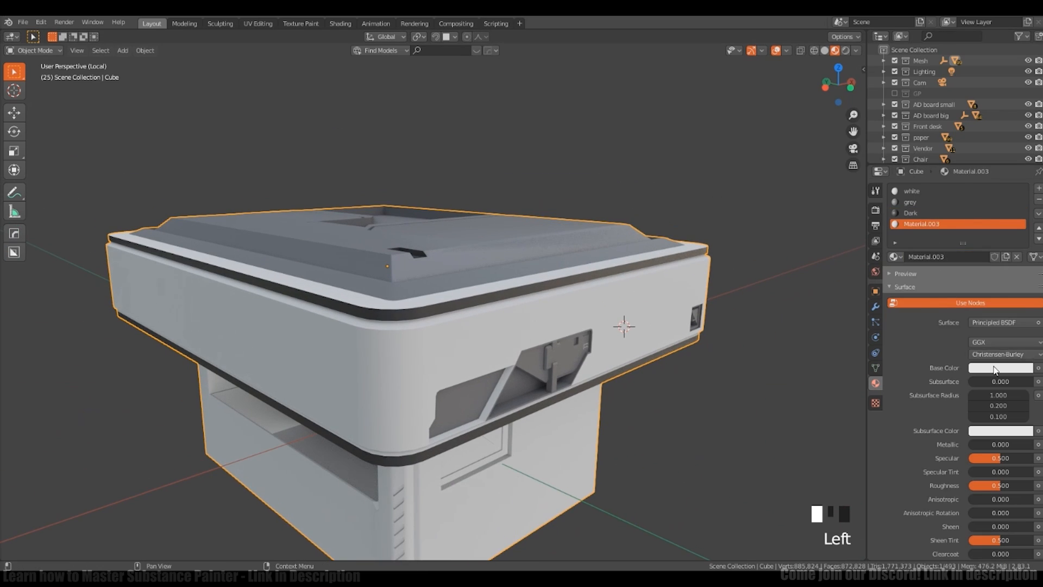
drag(949, 281, 956, 285)
mouse_move(615, 342)
shift+middle_down()
mouse_move(626, 326)
mouse_move(589, 278)
mouse_move(516, 303)
mouse_move(554, 308)
mouse_move(531, 296)
mouse_move(457, 336)
shift+middle_up()
Step: Select a white side face of the upper body and extend the selection to all faces sharing its material
key(Tab)
key(3)
click(626, 325)
key(shift+z)
key(slash)
key(slash)
key(alt+a)
scroll(517, 303, up, 3)
scroll(530, 312, down, 2)
key(shift+z)
key(shift+z)
alt+click(532, 296)
key(shift+z)
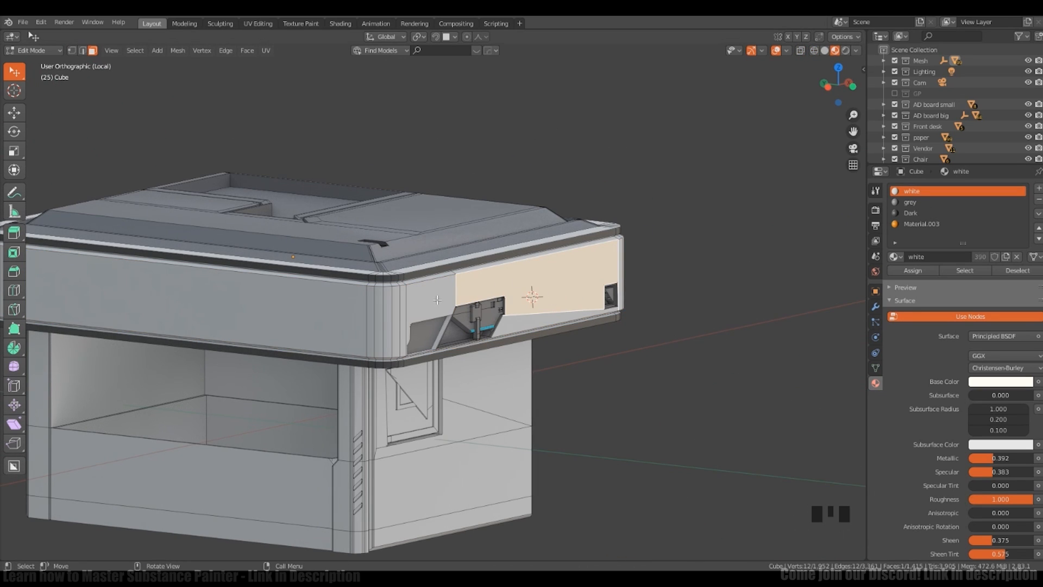
click(553, 271)
shift+middle_drag(554, 271, 493, 278)
click(576, 313)
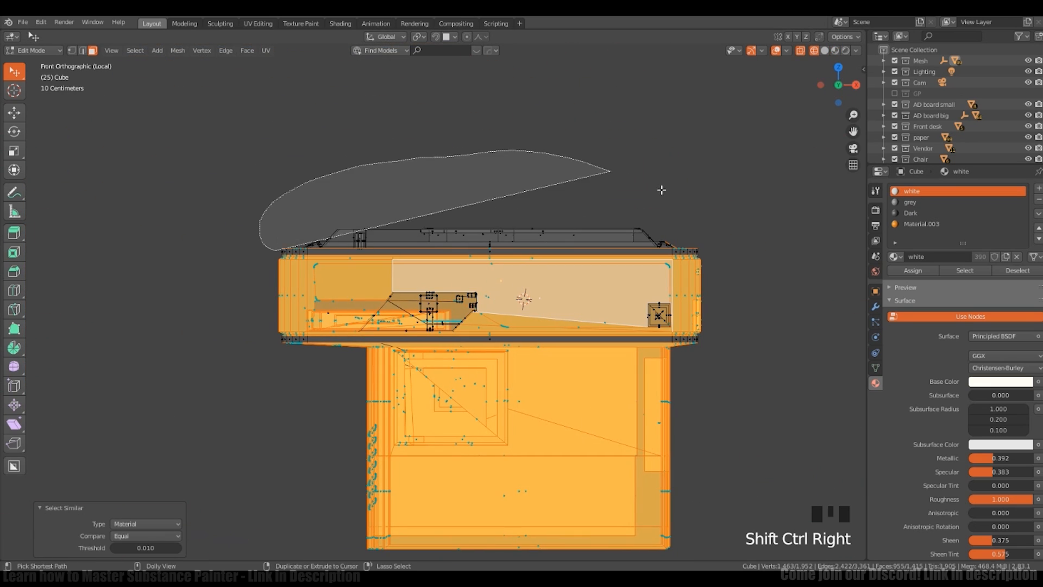
Step: Lasso-deselect the roof and lower body faces, and assign the orange material to the remaining upper body side faces
ctrl+shift+right_drag(282, 343, 743, 340)
middle_drag(742, 340, 667, 380)
shift+middle_drag(666, 380, 417, 398)
ctrl+shift+right_drag(416, 399, 766, 473)
middle_drag(456, 342, 524, 384)
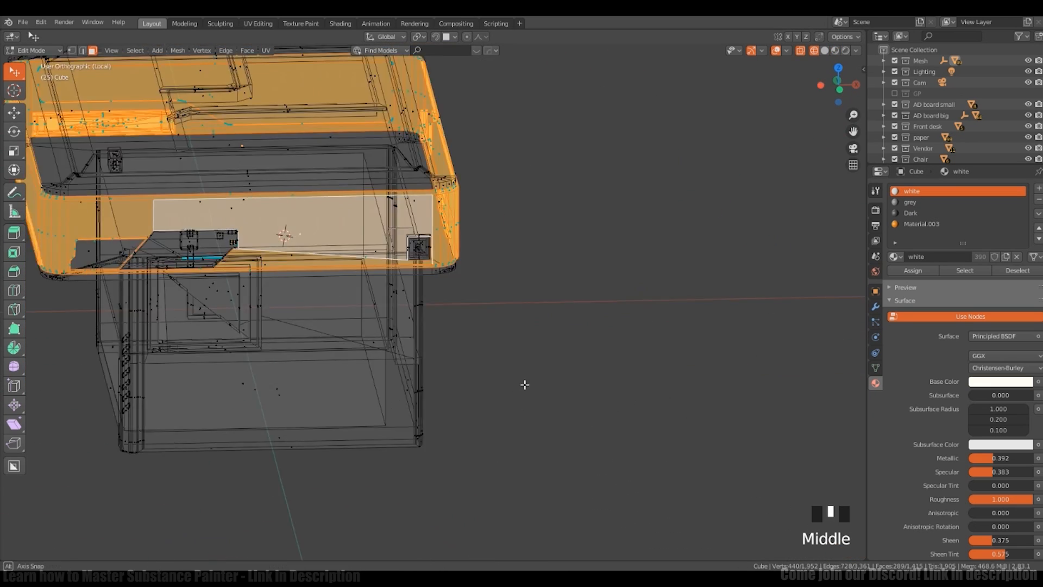
scroll(523, 384, down, 2)
mouse_move(380, 375)
middle_down()
mouse_move(559, 290)
mouse_move(788, 293)
middle_up()
key(shift+z)
middle_drag(291, 294, 543, 294)
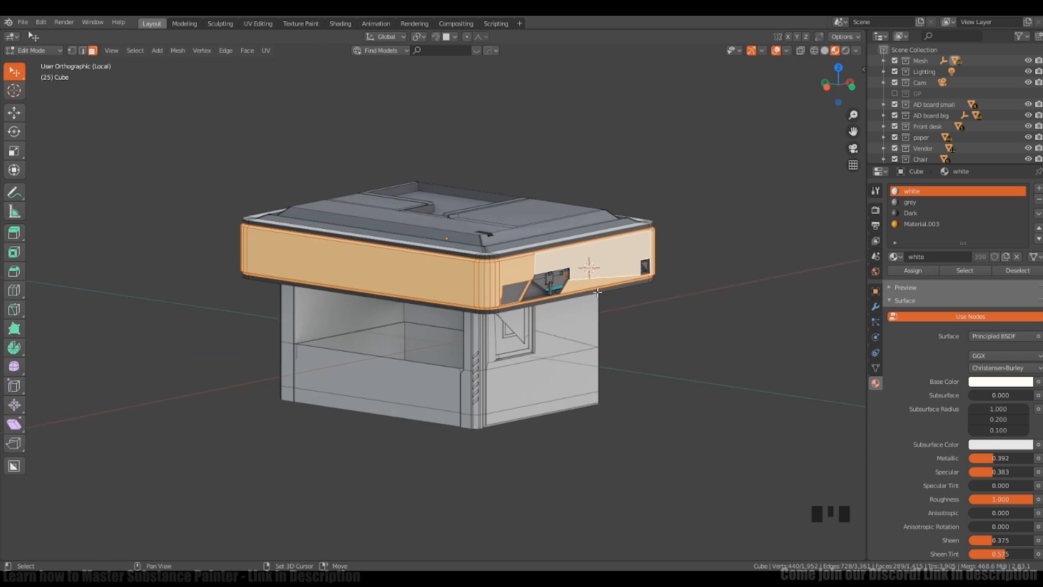
click(921, 224)
click(913, 270)
key(Tab)
Step: Select the floor face of the large roof recess and assign the Dark material to it
middle_drag(614, 266, 624, 304)
scroll(596, 298, up, 3)
ctrl+middle_drag(625, 304, 519, 263)
click(519, 262)
key(Tab)
click(494, 185)
middle_drag(495, 185, 467, 268)
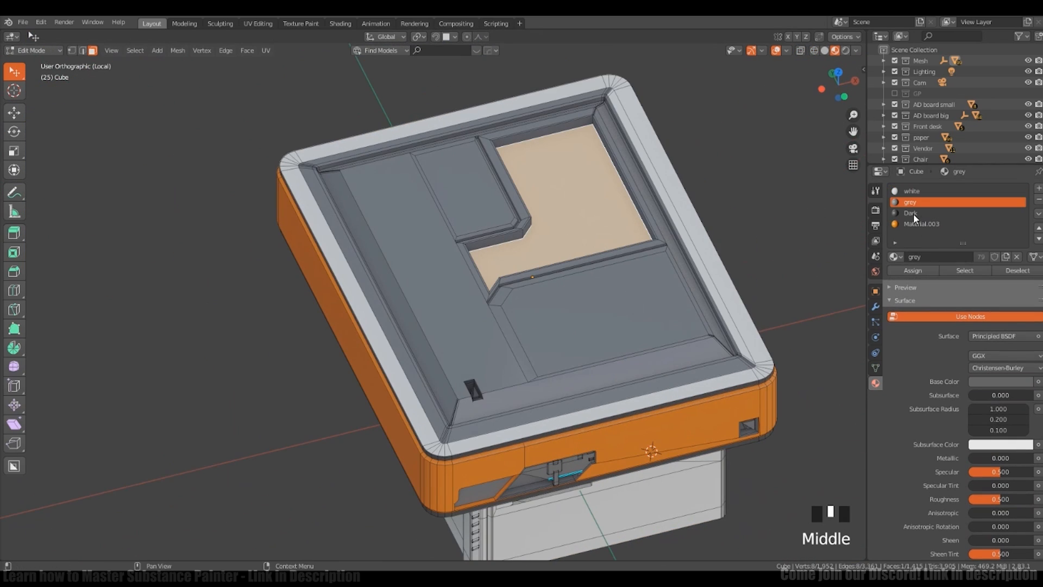
click(911, 213)
Step: Select the face band just inside the white roof rim and assign Dark to it
middle_drag(771, 272, 810, 276)
scroll(449, 349, up, 6)
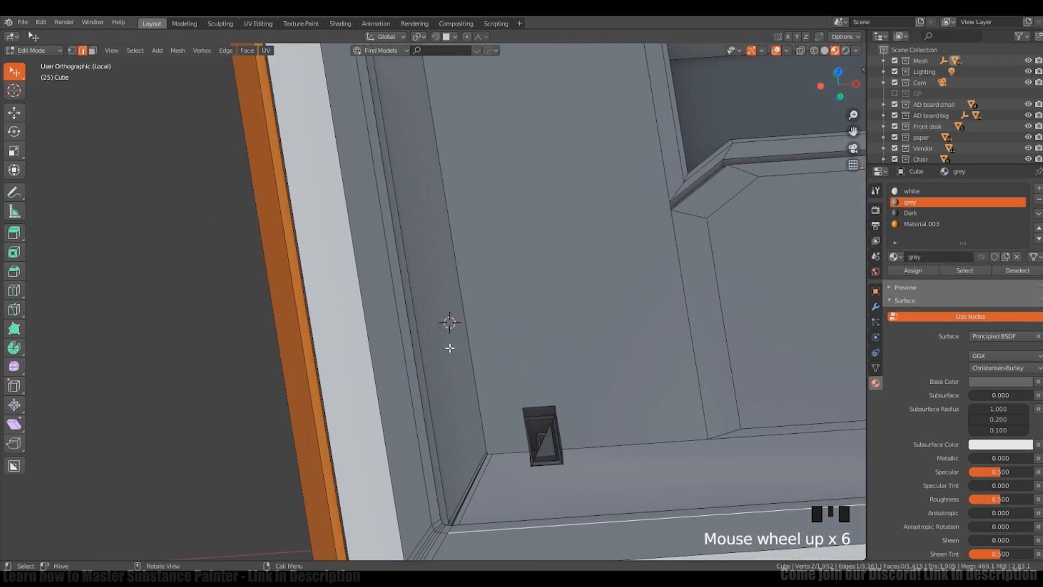
middle_drag(449, 350, 434, 430)
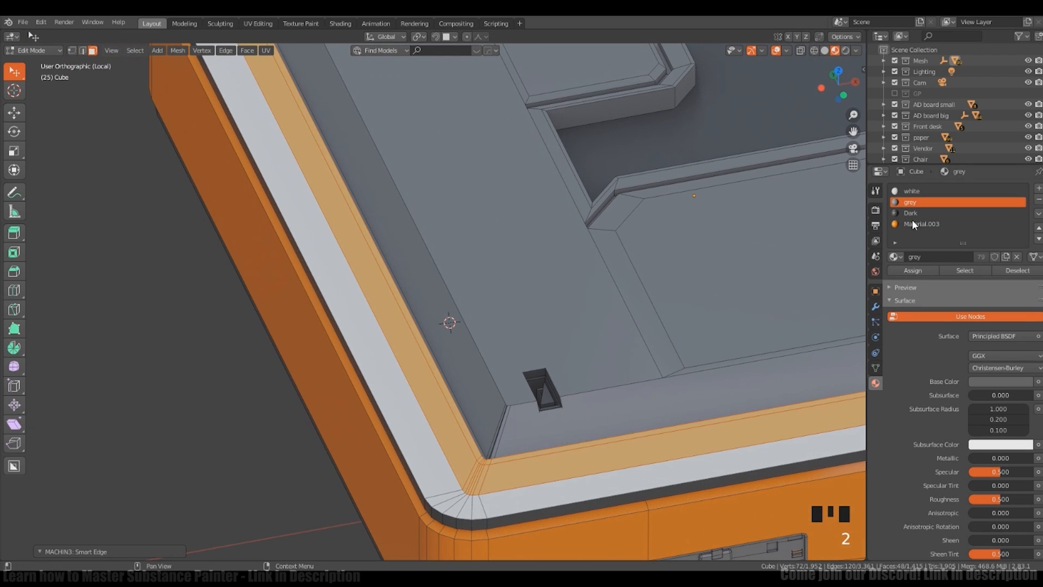
click(910, 213)
click(912, 270)
key(Tab)
Step: Select the narrow faces around the roof recess and the adjoining panel from their edge loops and assign Dark
scroll(651, 346, down, 8)
scroll(652, 345, up, 3)
middle_drag(652, 346, 544, 338)
key(Tab)
scroll(529, 307, up, 4)
middle_drag(530, 308, 482, 483)
alt+shift+click(522, 372)
alt+shift+click(522, 263)
alt+shift+click(468, 293)
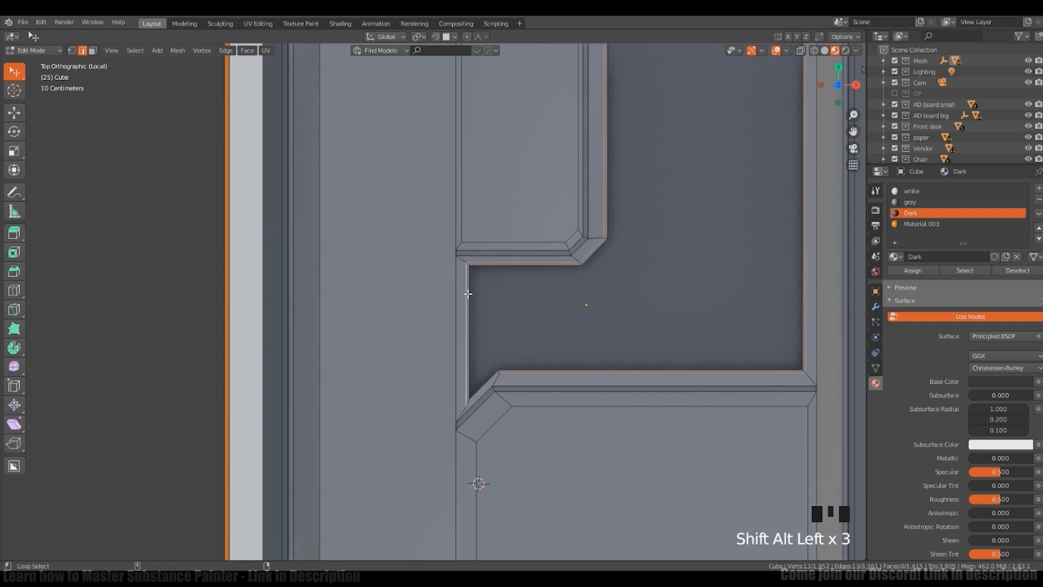
alt+shift+click(466, 239)
alt+shift+click(466, 250)
shift+middle_drag(526, 248, 526, 322)
key(Tab)
shift+middle_drag(548, 375, 526, 245)
shift+middle_drag(574, 389, 552, 261)
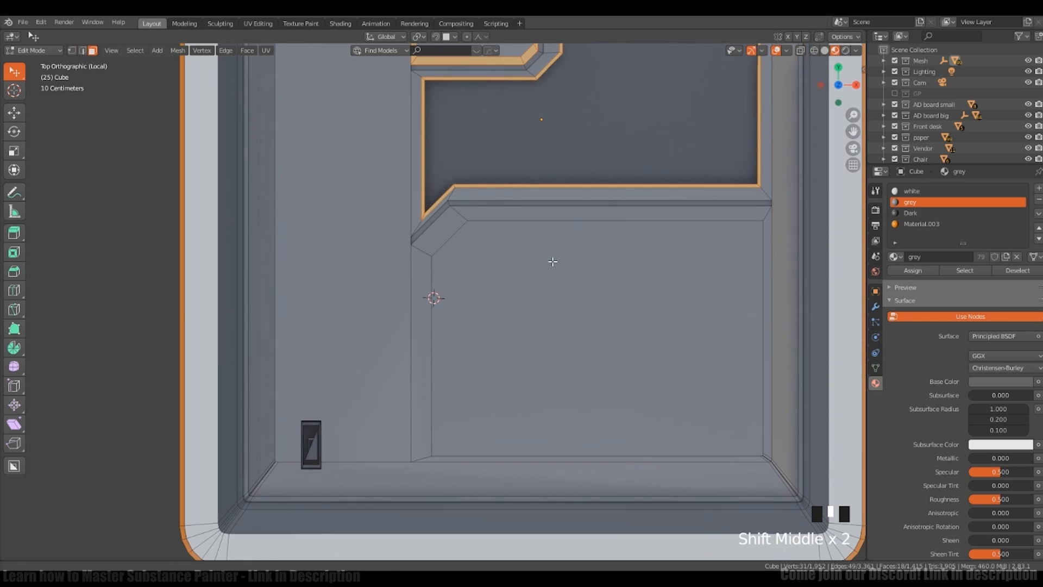
click(912, 213)
click(913, 270)
key(Tab)
key(a)
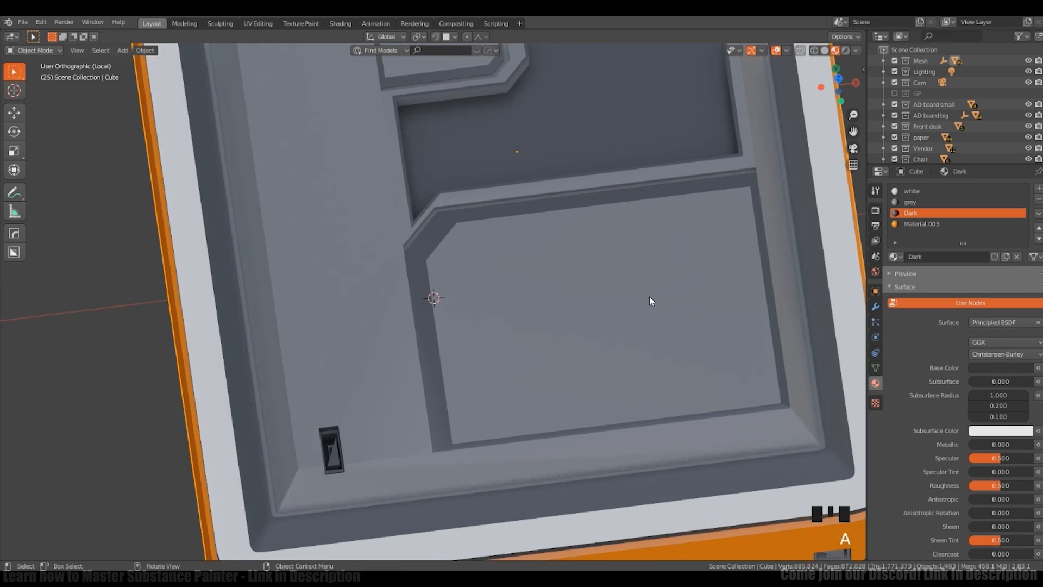
Step: Set the orange material's roughness to 0.825 and its sheen to 0.242
middle_drag(650, 296, 663, 354)
click(921, 223)
shift+middle_drag(859, 485, 859, 457)
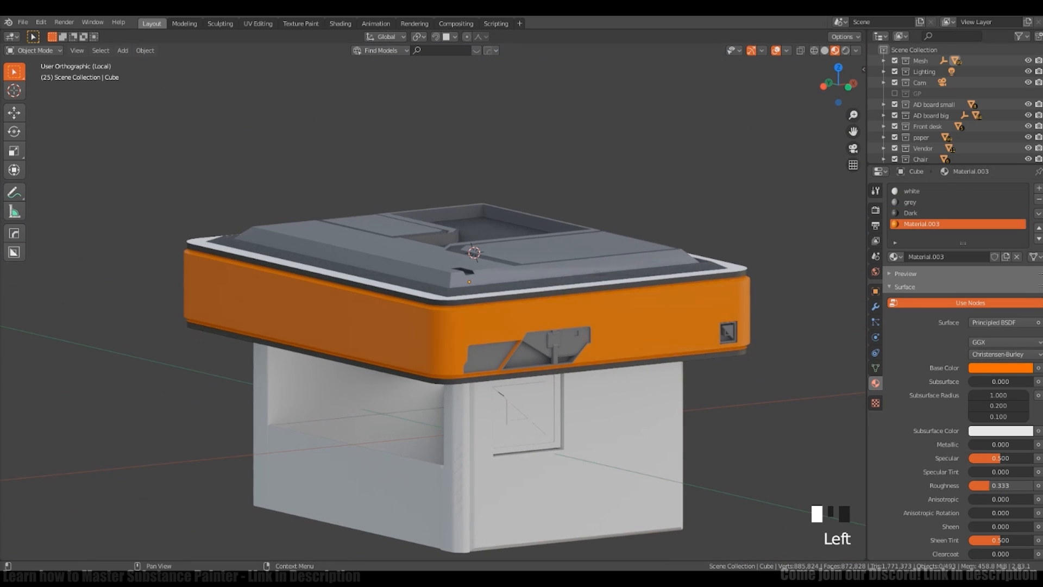
drag(991, 526, 1008, 526)
mouse_move(757, 474)
middle_down()
mouse_move(794, 453)
mouse_move(765, 479)
middle_up()
ctrl+middle_drag(754, 390, 753, 383)
scroll(1002, 276, down, 7)
scroll(1003, 276, up, 4)
Step: Try the Multiscatter GGX distribution on the orange material and switch back to GGX
click(1002, 276)
click(999, 301)
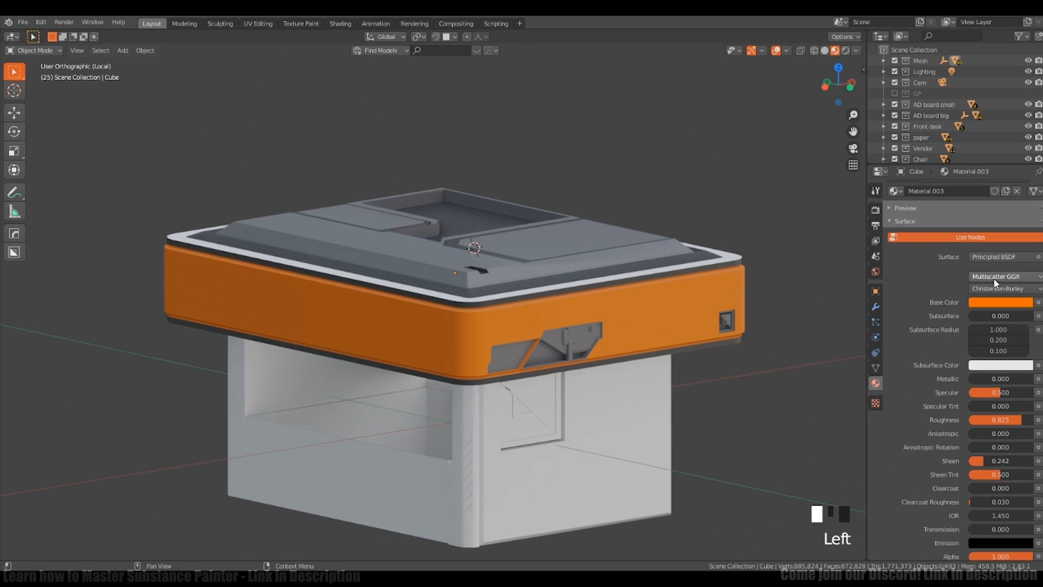
click(995, 278)
click(998, 288)
click(1002, 289)
Step: Shift the orange material's base color to a warm yellow-orange
click(1000, 302)
drag(972, 253, 986, 253)
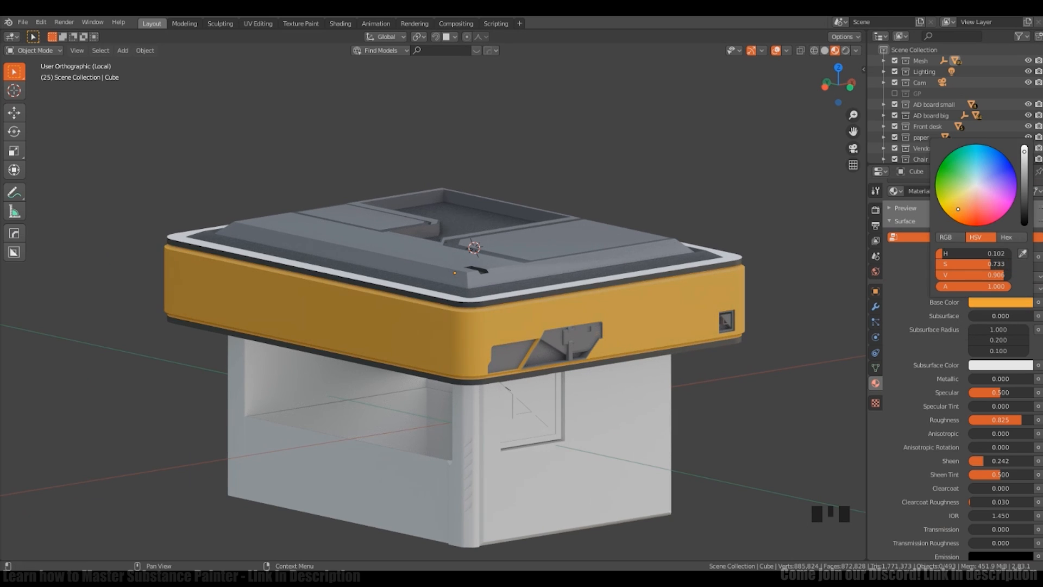
mouse_move(958, 209)
mouse_down()
mouse_move(981, 207)
mouse_move(978, 222)
mouse_move(953, 213)
mouse_up()
middle_drag(734, 349, 712, 342)
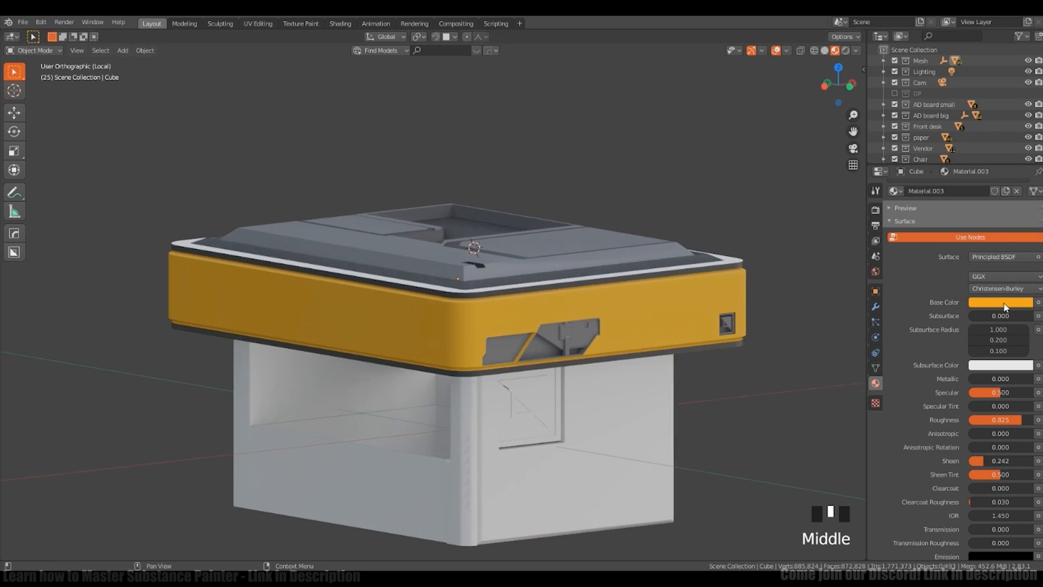
click(1004, 304)
drag(954, 213, 945, 223)
Step: Select the faces of the rectangular recesses on the upper body's side and assign grey to them
scroll(616, 375, down, 4)
middle_drag(674, 359, 519, 346)
shift+right_click(518, 347)
key(Tab)
click(526, 356)
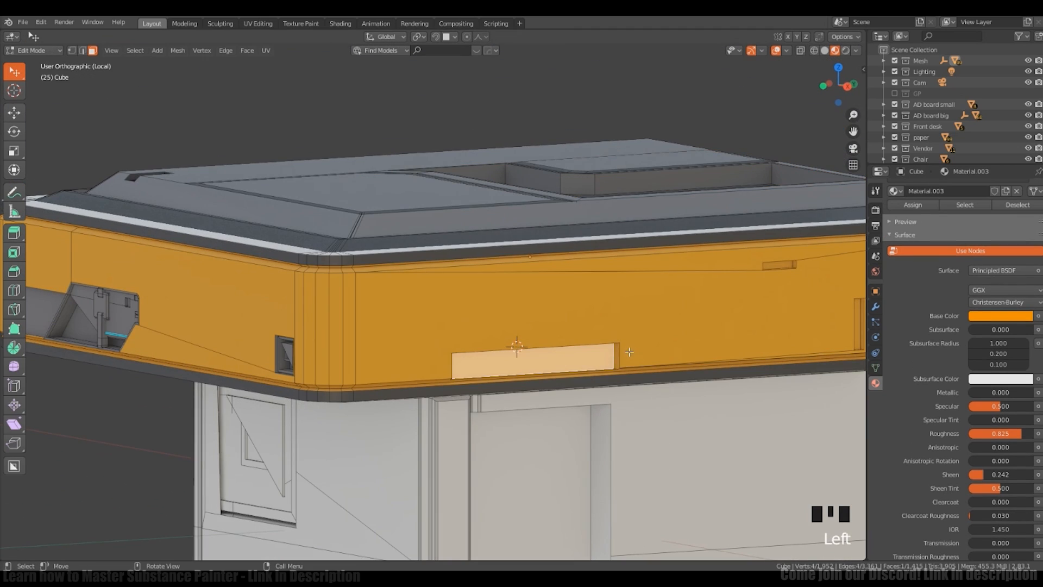
shift+middle_drag(625, 336, 513, 351)
shift+click(641, 273)
shift+click(775, 349)
middle_drag(775, 349, 664, 293)
key(ctrl+KP_Add)
scroll(915, 203, up, 9)
middle_drag(668, 353, 641, 340)
shift+click(632, 349)
scroll(644, 337, up, 8)
click(910, 201)
click(912, 270)
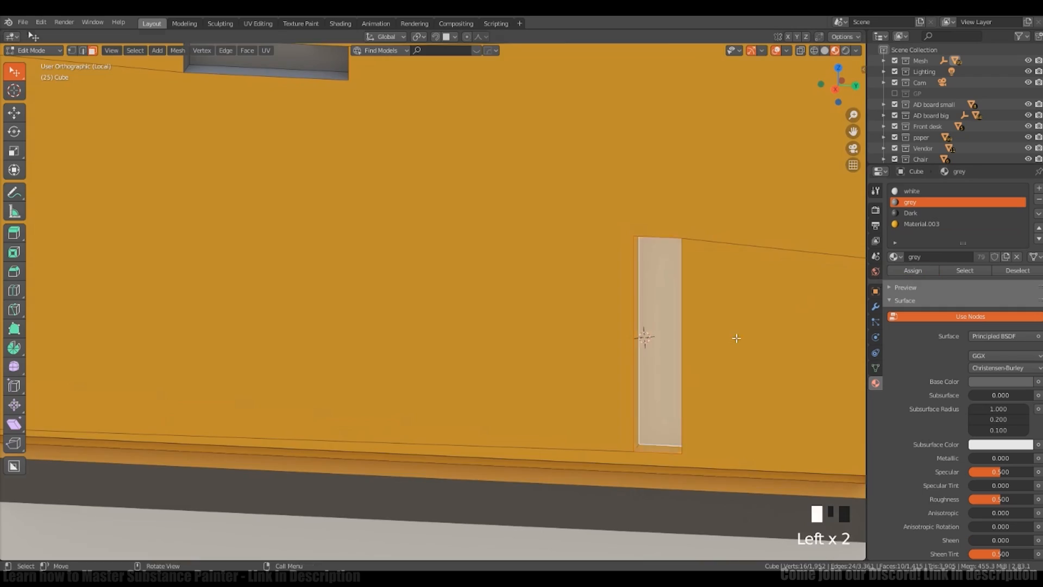
Step: Select the long slanted recess face on the upper body's adjacent side and assign Dark to it
scroll(737, 338, down, 5)
middle_drag(738, 338, 592, 304)
key(alt+a)
ctrl+middle_drag(592, 304, 626, 317)
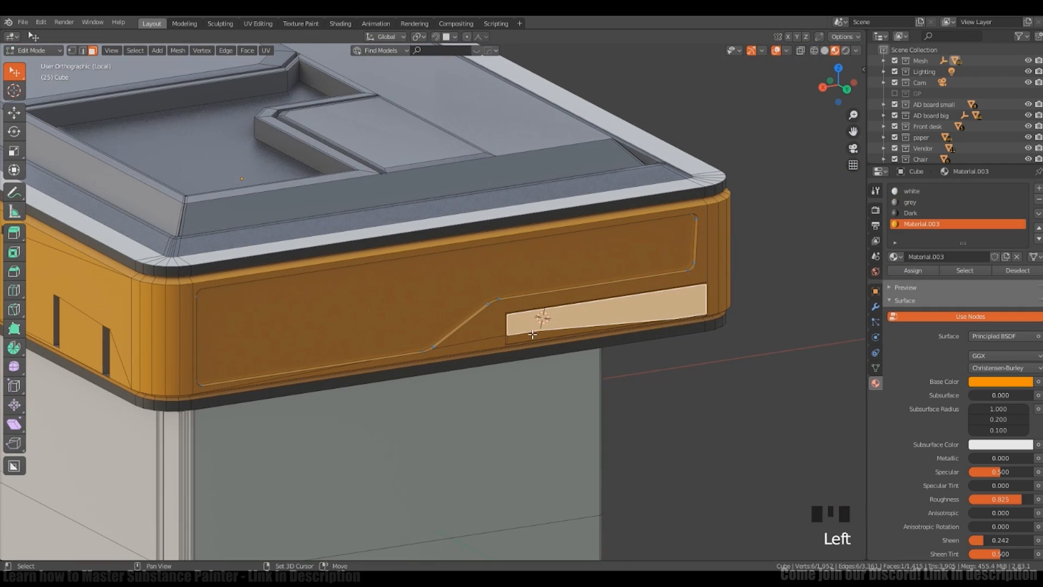
click(915, 211)
click(912, 270)
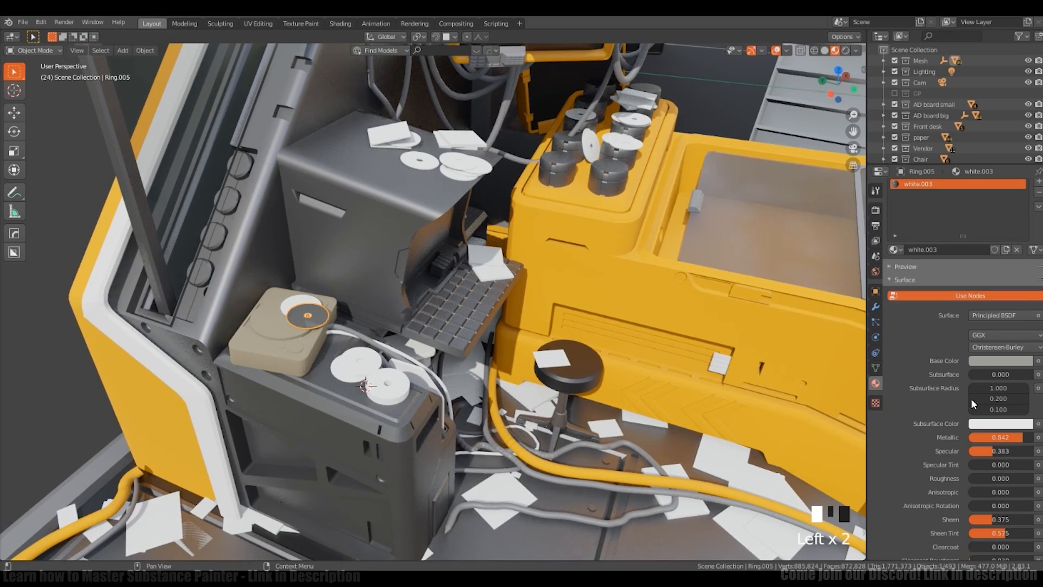
Step: Set the disc material white.003 to specular 0.558 and metallic 0.625, and link it to the discs on the cabinet
middle_drag(603, 326, 640, 305)
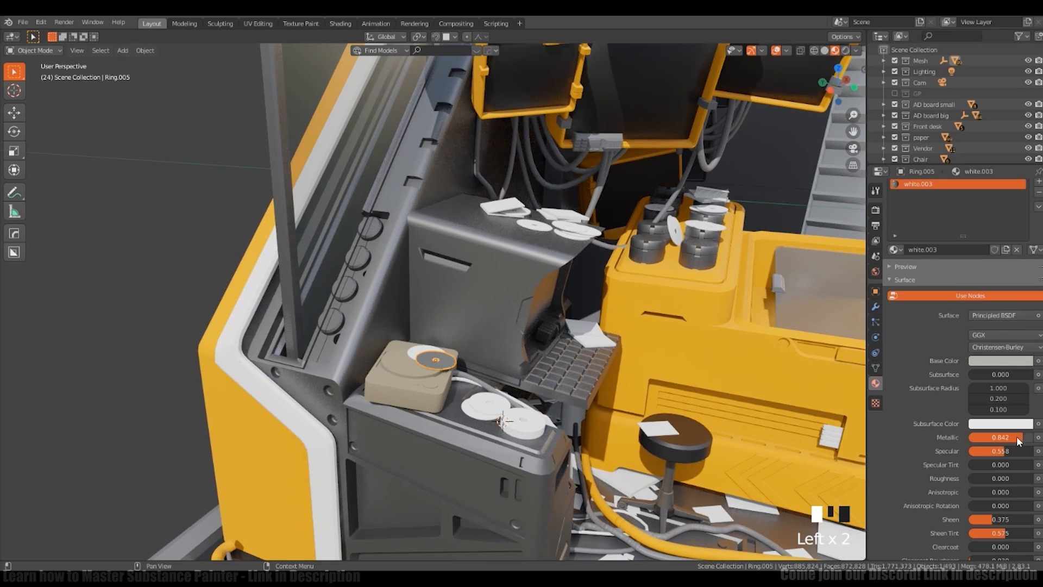
middle_drag(598, 347, 517, 420)
shift+click(517, 419)
shift+click(517, 419)
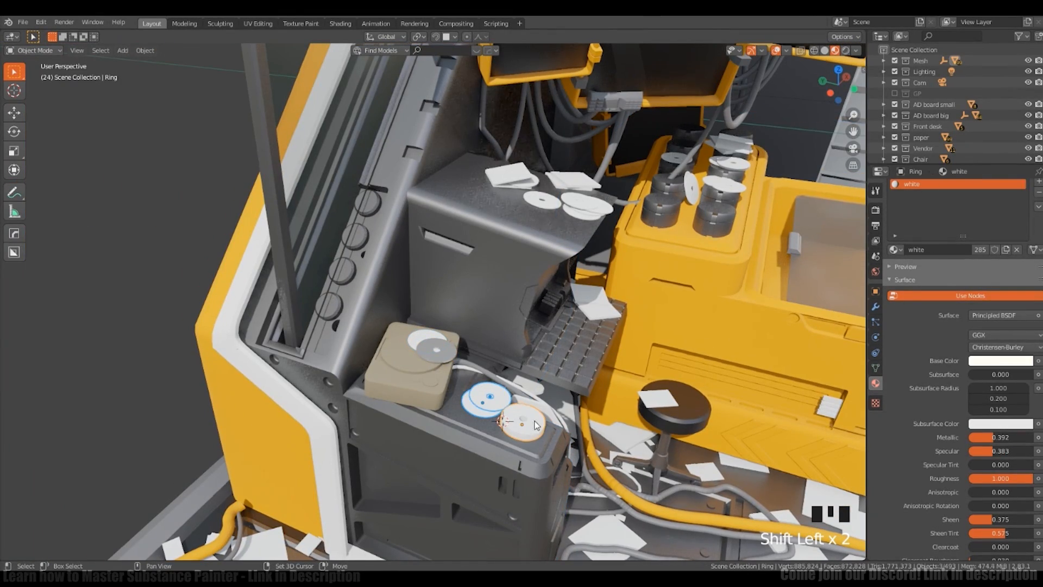
click(444, 372)
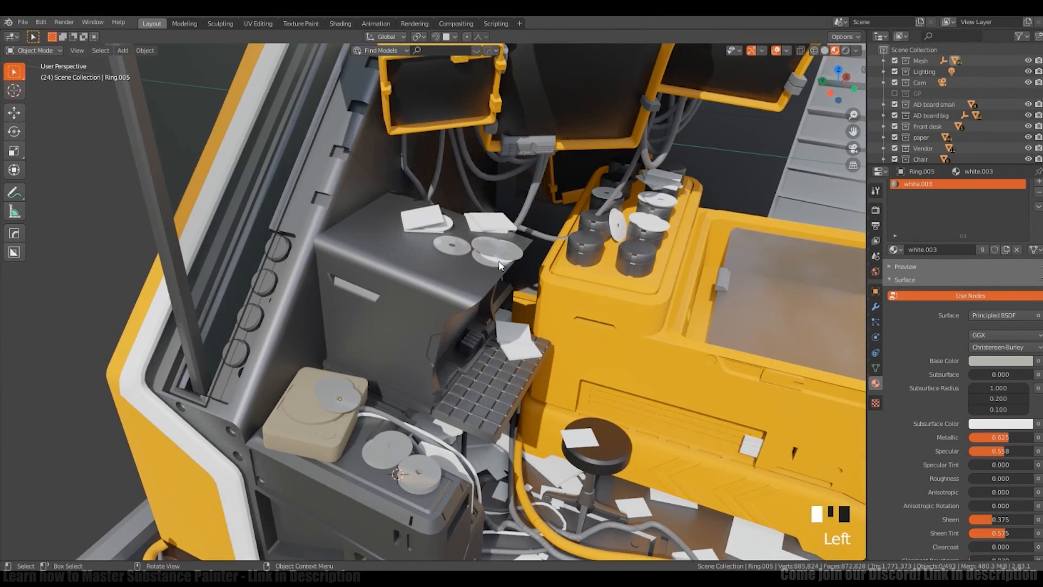
Step: Link the white.003 material to the discs on the computer housing and on the yellow counter's round containers
ctrl+middle_drag(467, 326, 484, 257)
click(479, 305)
shift+middle_drag(479, 306, 574, 228)
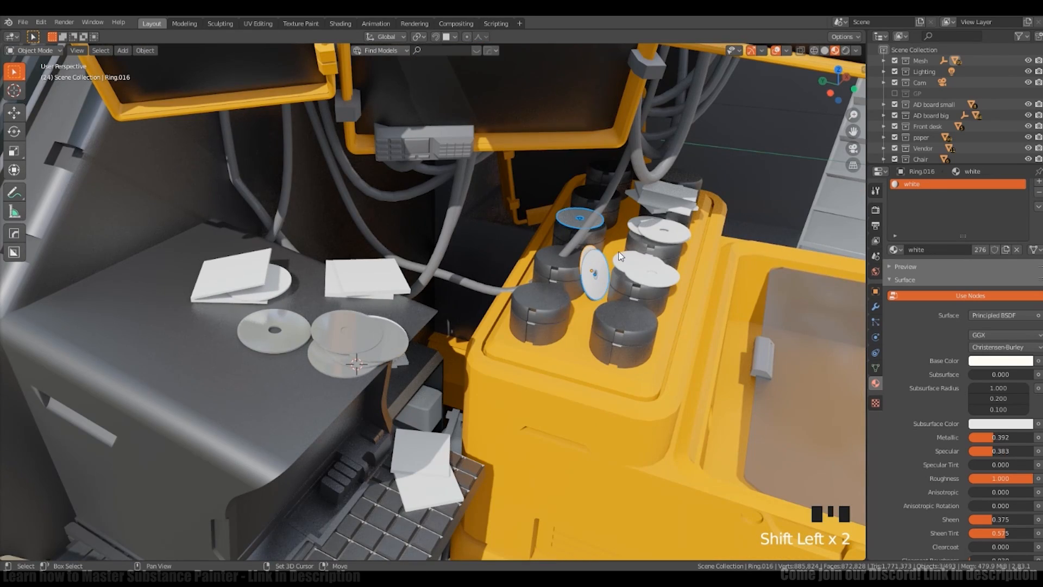
shift+click(370, 343)
key(ctrl+l)
click(361, 361)
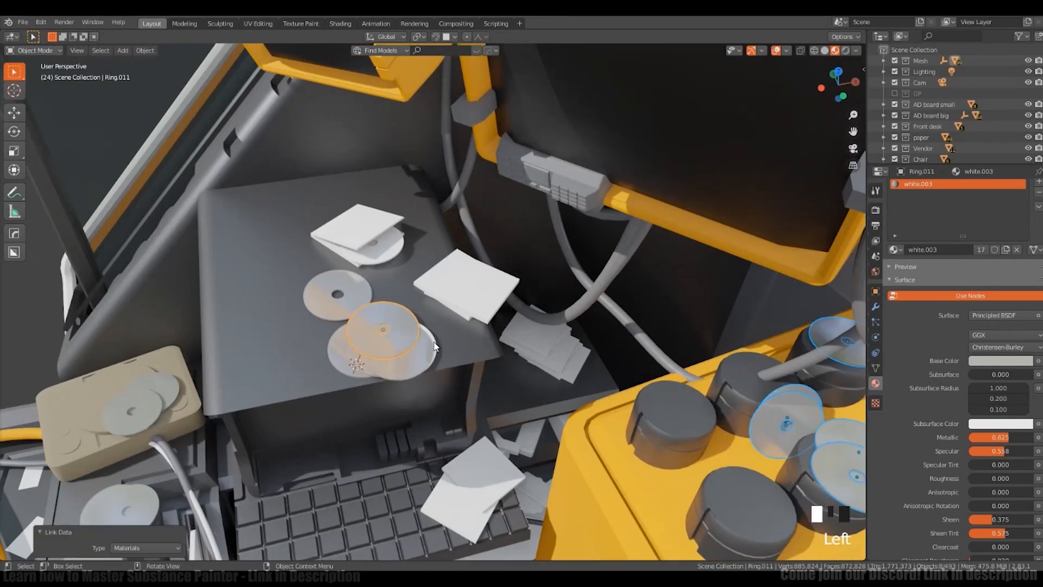
ctrl+middle_drag(425, 371, 435, 326)
click(605, 337)
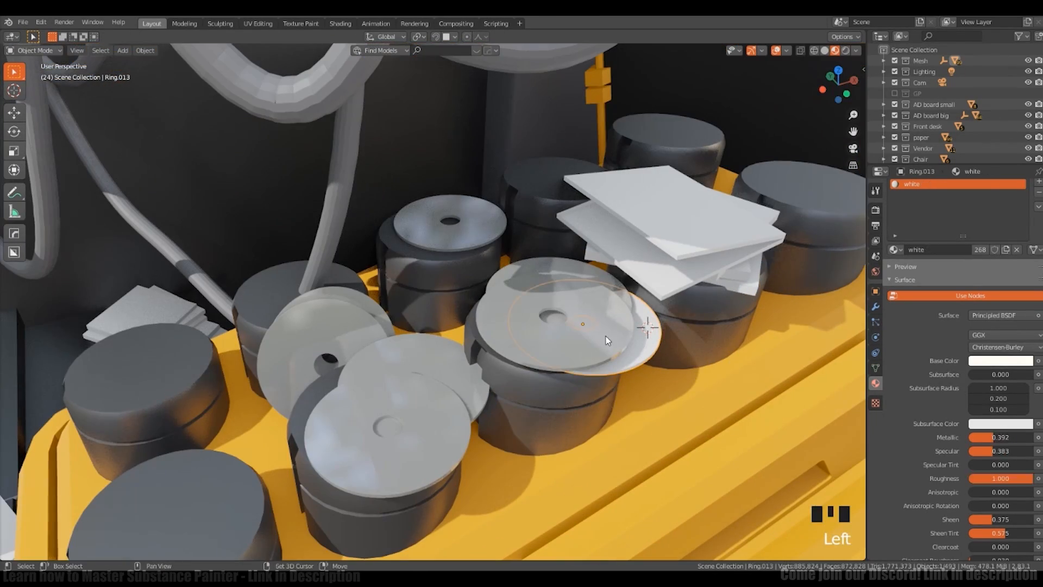
Step: Assign Glas.002 to the thin case standing in the cabinet and give the case on the computer housing an orange material
middle_drag(605, 338, 357, 422)
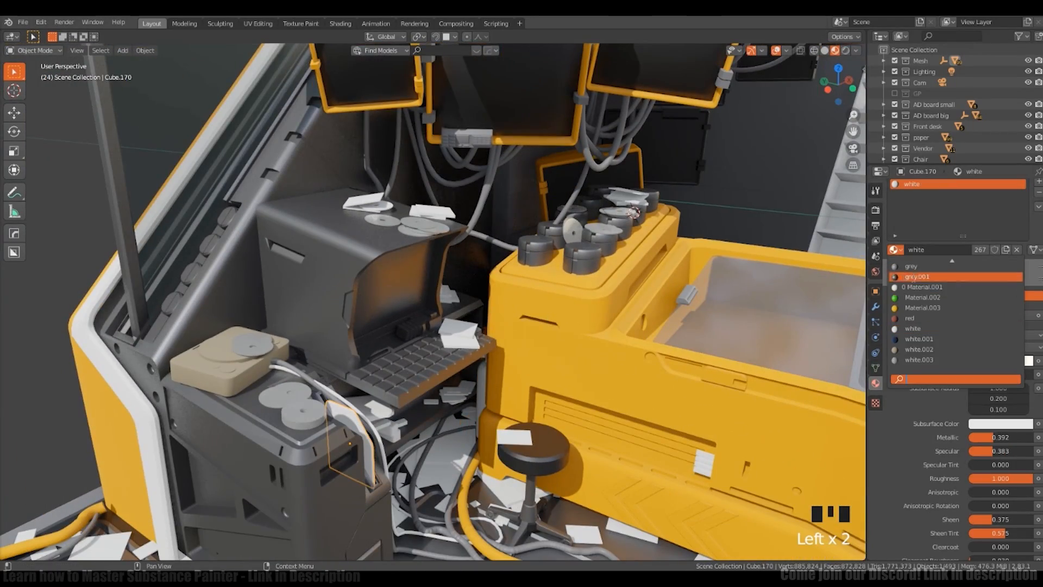
middle_drag(543, 353, 492, 370)
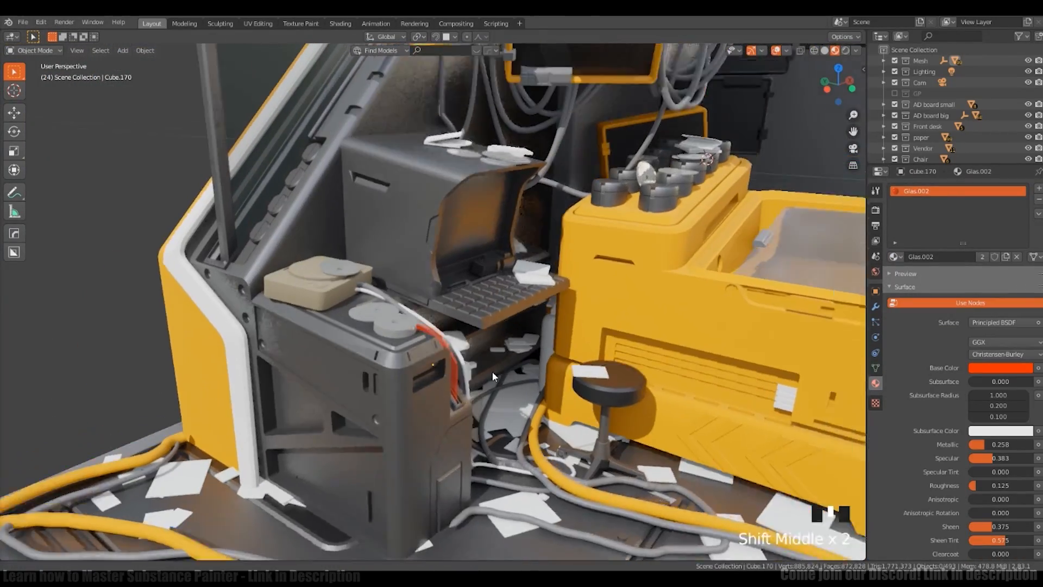
click(405, 253)
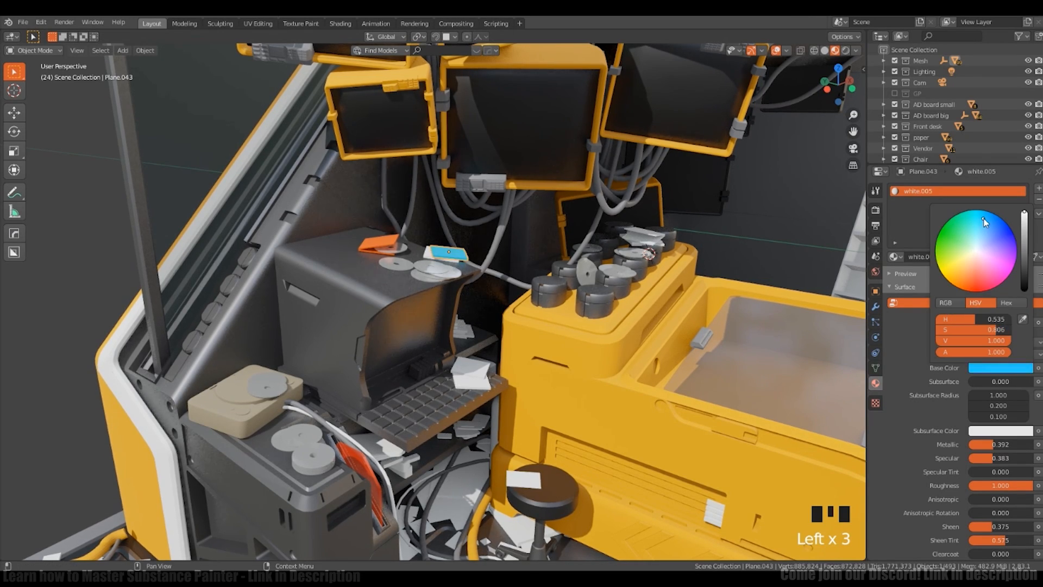
Step: Darken the blue case material white.005 and link the orange case's material to the neighbouring case on the computer housing
click(1024, 251)
shift+click(384, 245)
key(ctrl+l)
key(m)
key(a)
Step: Link the dark blue case material to the two cases lying on the keyboard
click(470, 382)
shift+click(470, 365)
shift+click(454, 255)
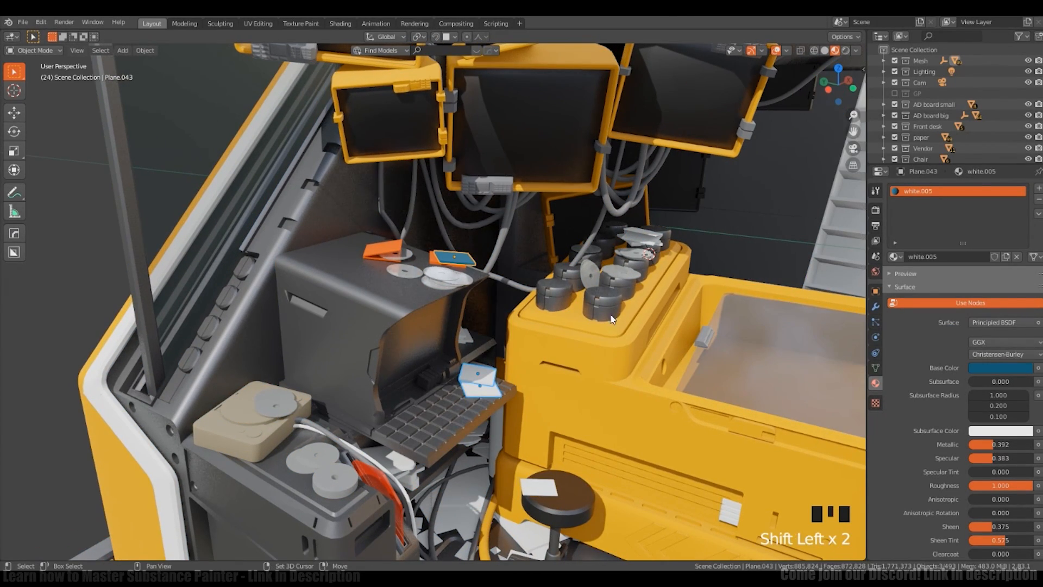
key(ctrl+l)
key(m)
key(alt+a)
Step: Assign the orange material white.004 to the case on the stool
middle_drag(518, 405, 545, 414)
click(893, 256)
click(924, 288)
key(a)
key(a)
key(a)
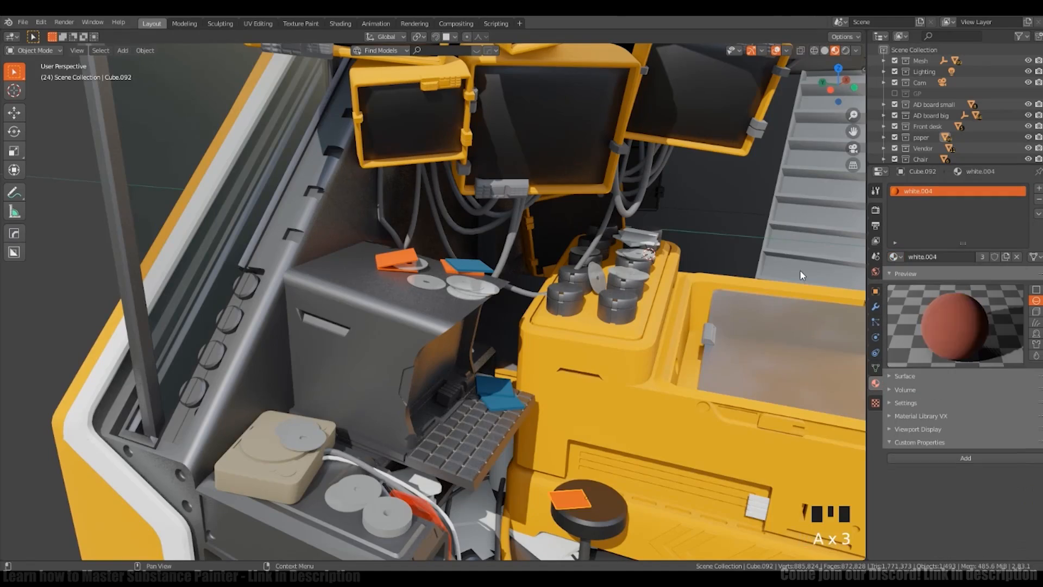
Step: Assign the dark blue case material to the stack of cases on the yellow counter's round containers
middle_drag(799, 270, 766, 271)
click(646, 233)
key(a)
click(905, 300)
click(905, 331)
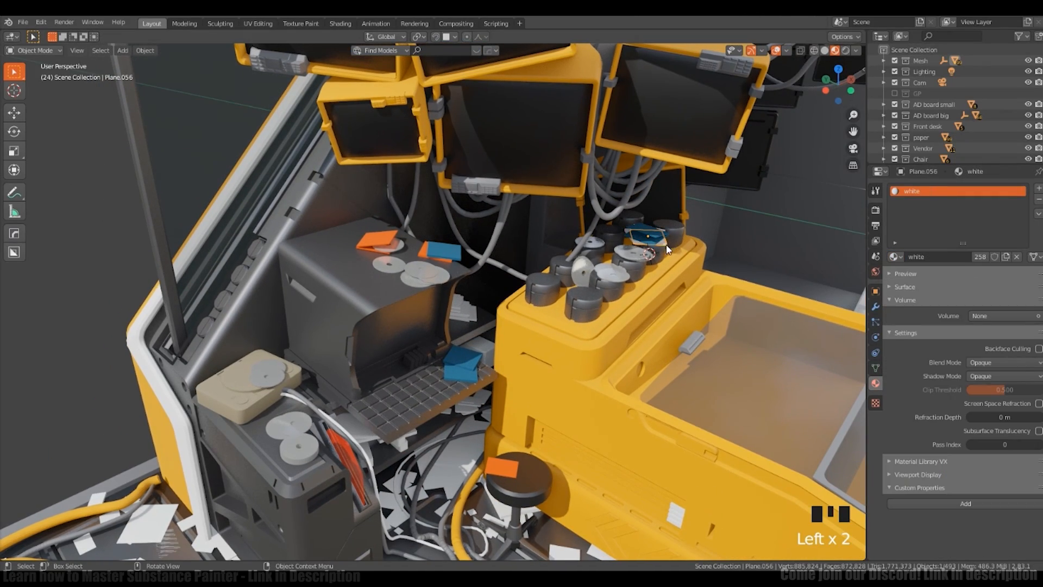
key(a)
key(a)
key(a)
Step: Set the second material slot of the yellow counter's glass lid to Dark
scroll(771, 312, down, 4)
middle_drag(770, 311, 634, 326)
scroll(634, 326, up, 3)
click(741, 353)
click(894, 257)
click(918, 285)
key(a)
key(a)
key(a)
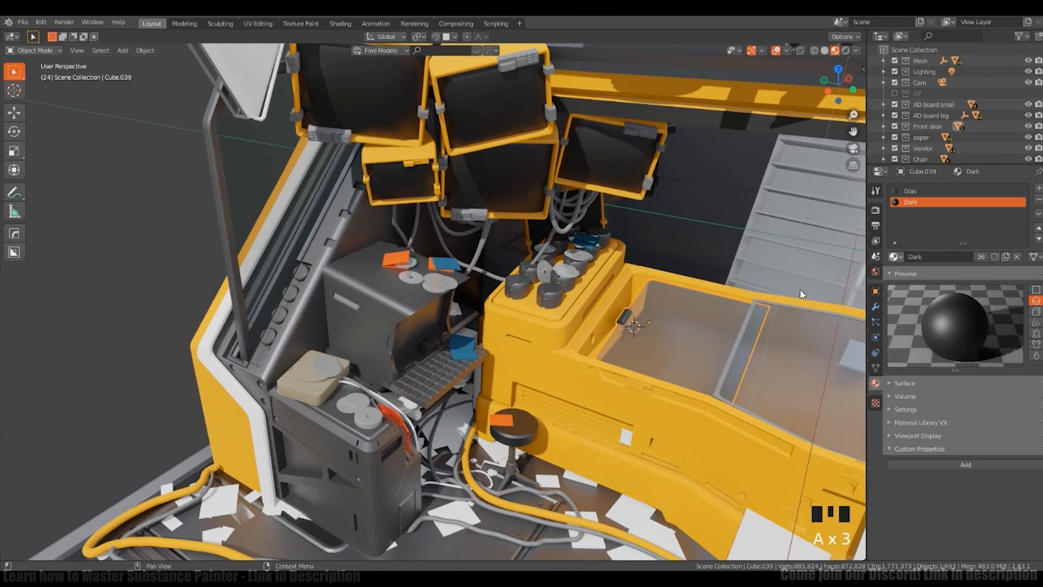
Step: Save the file and assign the blue material white.005 to the slatted shelf behind the yellow counter
click(788, 329)
middle_drag(789, 329, 774, 328)
click(649, 384)
mouse_move(625, 306)
ctrl+middle_down()
mouse_move(641, 374)
mouse_move(703, 368)
mouse_move(702, 392)
mouse_move(640, 299)
ctrl+middle_up()
scroll(649, 383, down, 3)
key(ctrl+s)
click(640, 300)
click(910, 304)
middle_drag(761, 319, 731, 318)
key(a)
key(a)
key(a)
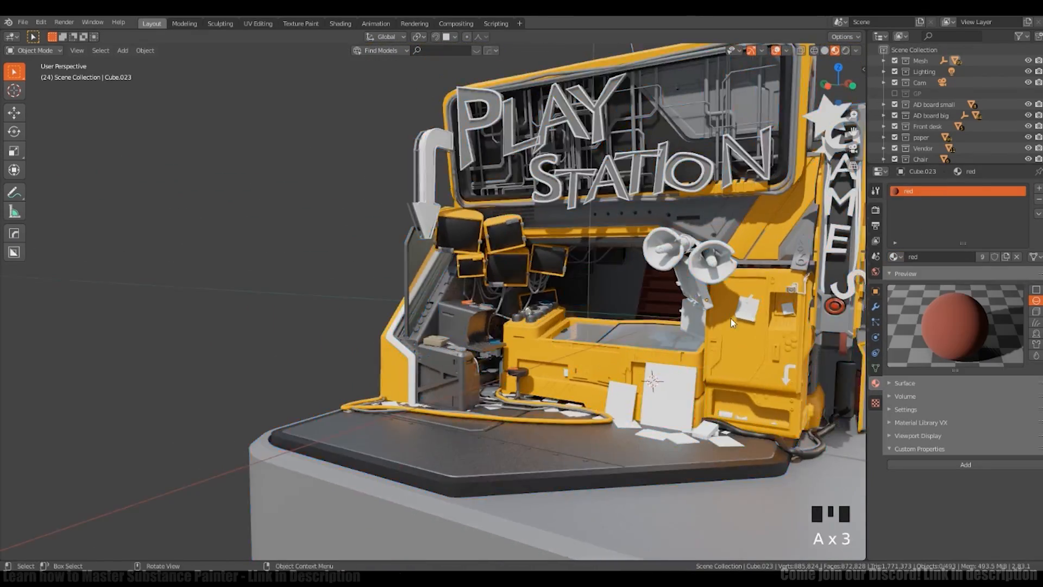
click(894, 257)
click(919, 366)
Step: Assign the beige material white.002 to one megaphone and link it to the other megaphone
shift+middle_drag(795, 317, 610, 340)
scroll(763, 315, down, 3)
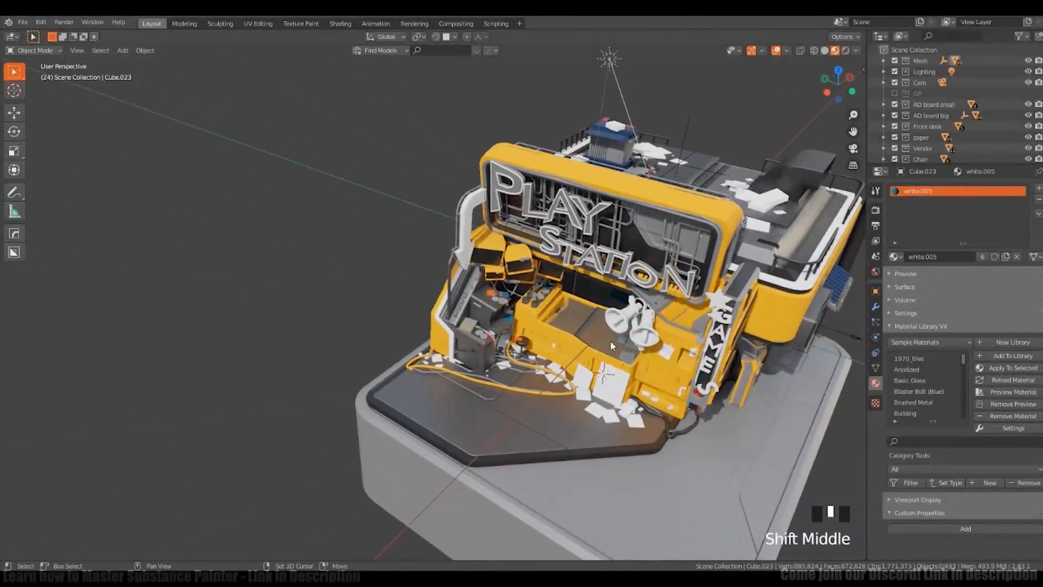
scroll(610, 340, up, 5)
click(622, 356)
click(898, 257)
click(919, 334)
middle_drag(723, 347, 679, 326)
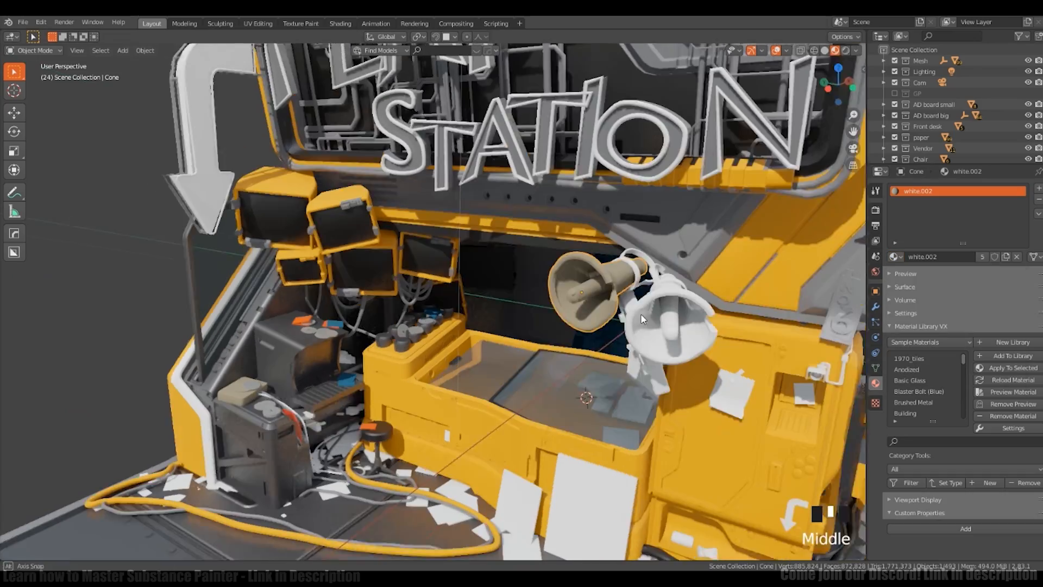
shift+click(674, 326)
shift+click(605, 296)
key(ctrl+l)
click(605, 296)
Step: Select only the inner tube faces of the megaphone nearest the yellow wall panel, growing the selection from the tip and excluding stray faces
key(Tab)
key(l)
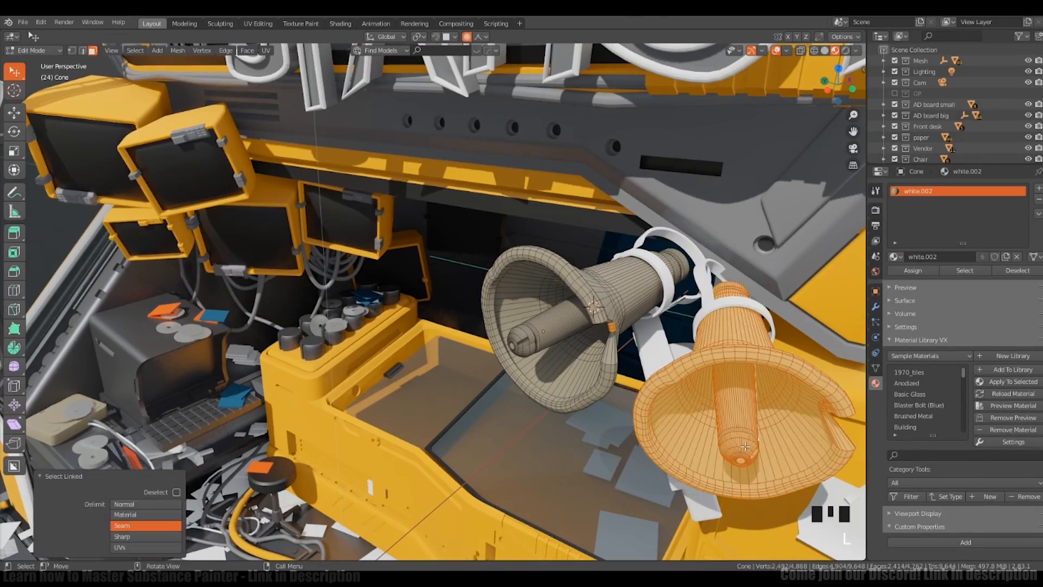
key(ctrl+z)
middle_drag(744, 438, 734, 380)
shift+middle_drag(734, 380, 750, 437)
shift+click(750, 438)
key(ctrl+KP_Add)
key(ctrl+KP_Add)
key(ctrl+KP_Add)
key(ctrl+KP_Add)
key(ctrl+KP_Add)
mouse_move(761, 310)
middle_down()
mouse_move(728, 338)
mouse_move(597, 326)
middle_up()
key(shift+z)
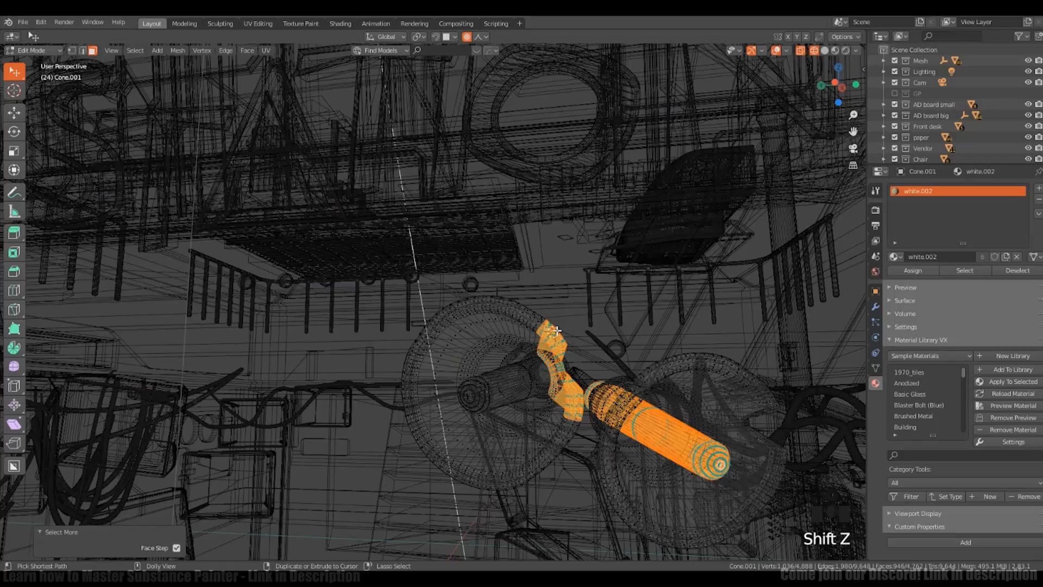
key(b)
middle_drag(521, 302, 593, 440)
key(shift+z)
Step: Add a second material slot with Material.001 for the selected inner tube of the megaphone
mouse_move(568, 342)
middle_down()
mouse_move(625, 348)
mouse_move(619, 363)
mouse_move(771, 348)
middle_up()
click(1037, 188)
click(895, 257)
click(919, 284)
scroll(679, 353, down, 3)
key(Tab)
middle_drag(708, 288, 685, 295)
key(Tab)
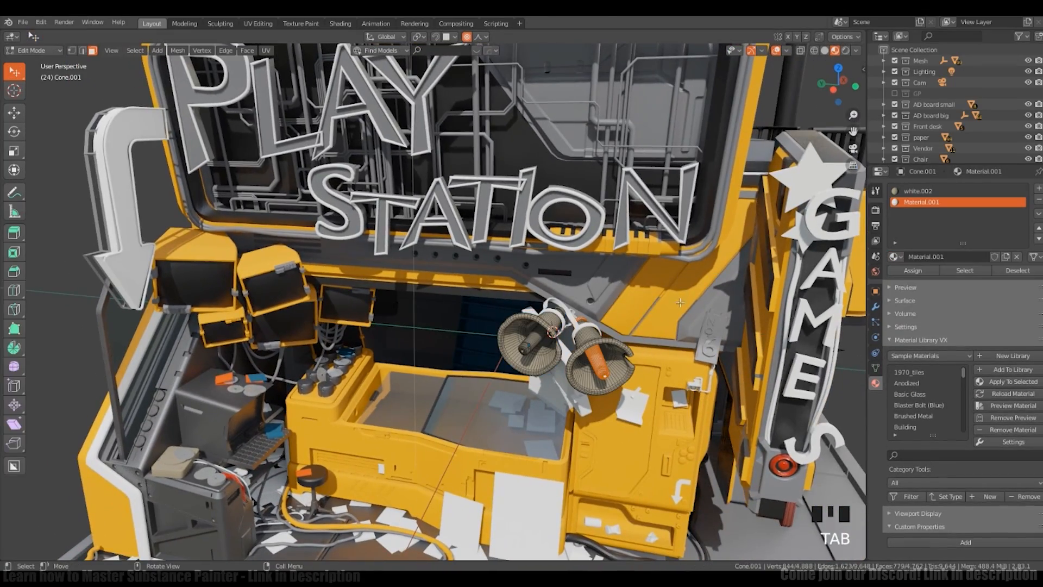
Step: Add a Dark material slot to the megaphone and assign it to the tip of the inner tube
click(589, 375)
mouse_move(607, 363)
middle_down()
mouse_move(581, 383)
mouse_move(607, 363)
middle_up()
key(Tab)
scroll(603, 358, up, 5)
key(Tab)
click(622, 414)
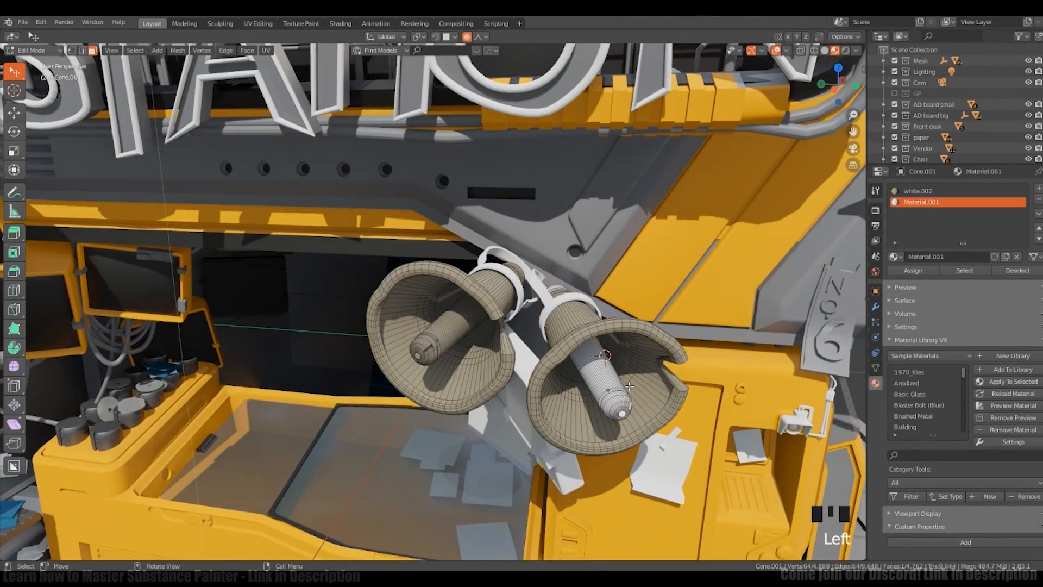
click(1038, 189)
click(895, 256)
click(919, 284)
click(912, 270)
key(Tab)
middle_drag(808, 286, 769, 298)
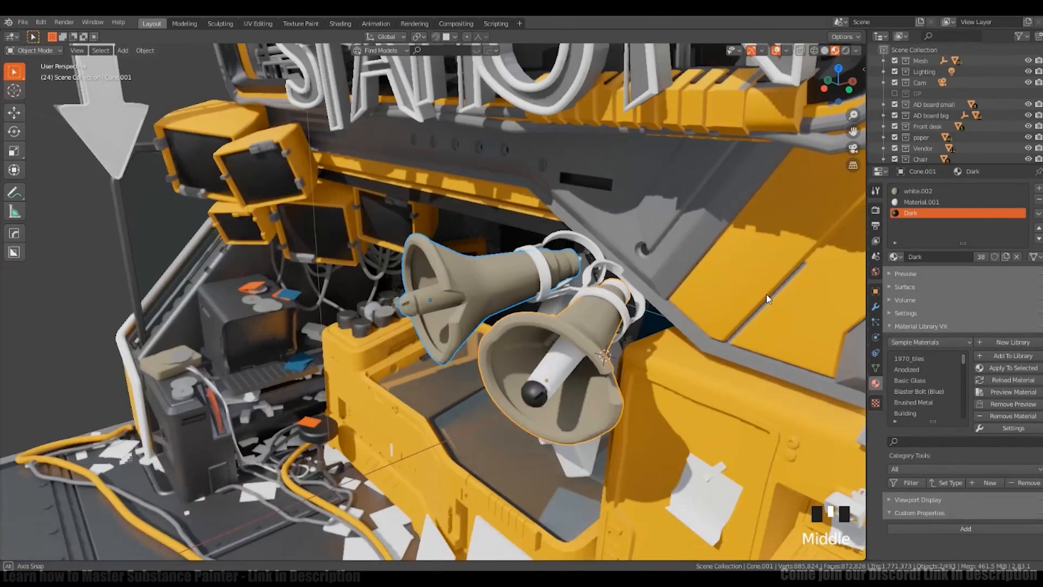
Step: Select the megaphone's inner tube faces and give them the orange material white.004 in a new slot
key(Tab)
mouse_move(602, 402)
ctrl+middle_down()
mouse_move(602, 374)
mouse_move(602, 393)
ctrl+middle_up()
click(575, 357)
key(shift+g)
click(577, 363)
click(1038, 189)
click(895, 257)
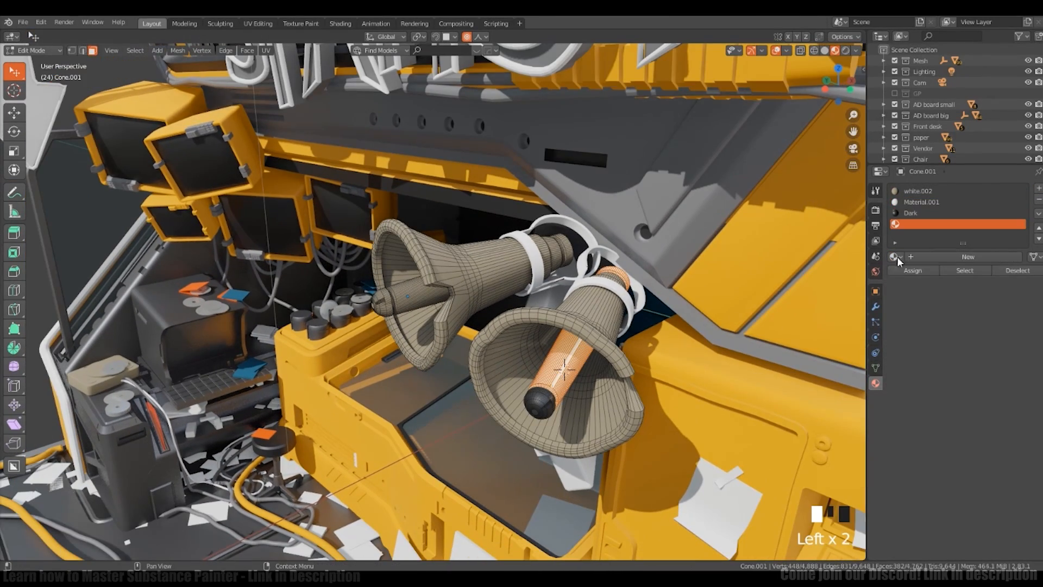
scroll(923, 366, down, 2)
click(922, 359)
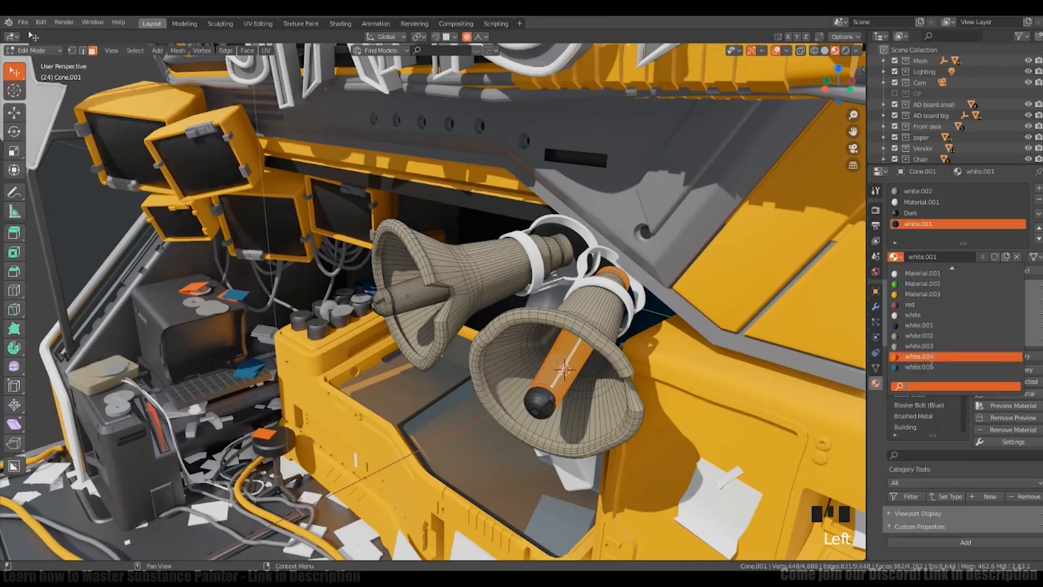
click(929, 367)
key(Tab)
key(Tab)
click(895, 257)
click(924, 356)
key(Tab)
Step: Select the rim of the megaphone's bell and assign the Dark material to it
scroll(731, 303, down, 7)
middle_drag(641, 356, 536, 353)
key(Tab)
key(shift+z)
key(alt+a)
ctrl+right_drag(565, 520, 568, 512)
mouse_move(568, 512)
middle_down()
mouse_move(734, 375)
mouse_move(589, 394)
mouse_move(717, 380)
middle_up()
key(shift+z)
click(910, 213)
click(912, 270)
key(Tab)
Step: Replace the unfinished megaphone with a linked duplicate of the colored one and its ring, moved about 0.44 m along Y
middle_drag(790, 308, 700, 381)
click(456, 336)
middle_drag(456, 337, 564, 326)
key(Delete)
click(511, 408)
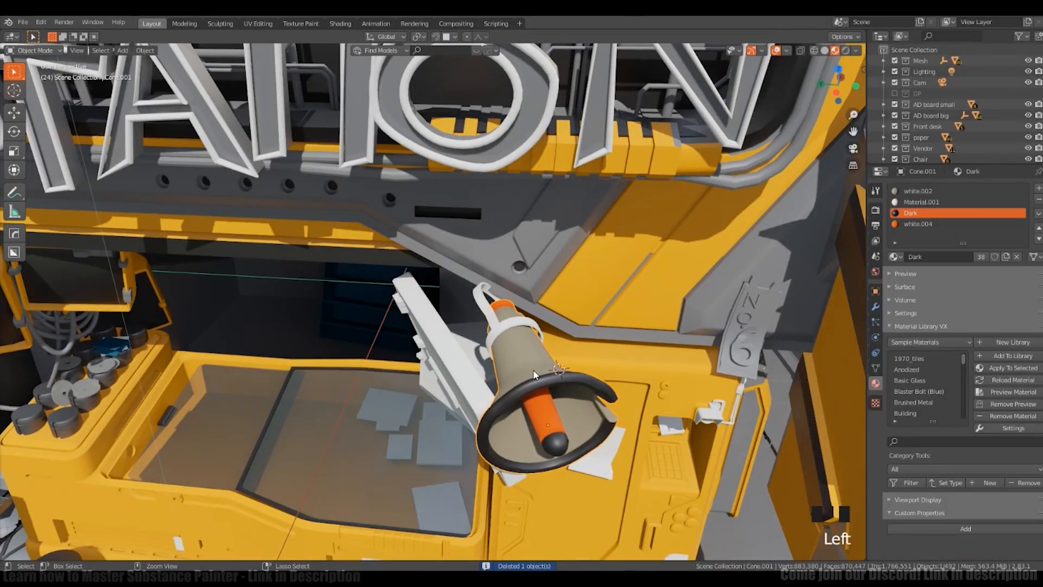
shift+click(491, 320)
key(alt+d)
key(y)
click(444, 404)
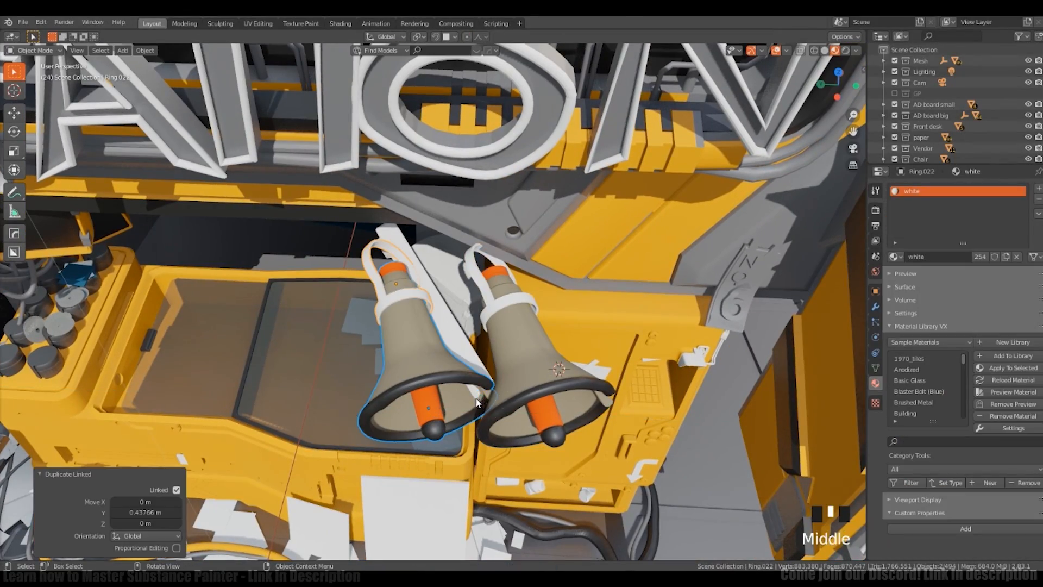
Step: Assign the material grey.001 to the mounting rings of the megaphones
middle_drag(477, 403, 521, 313)
click(522, 313)
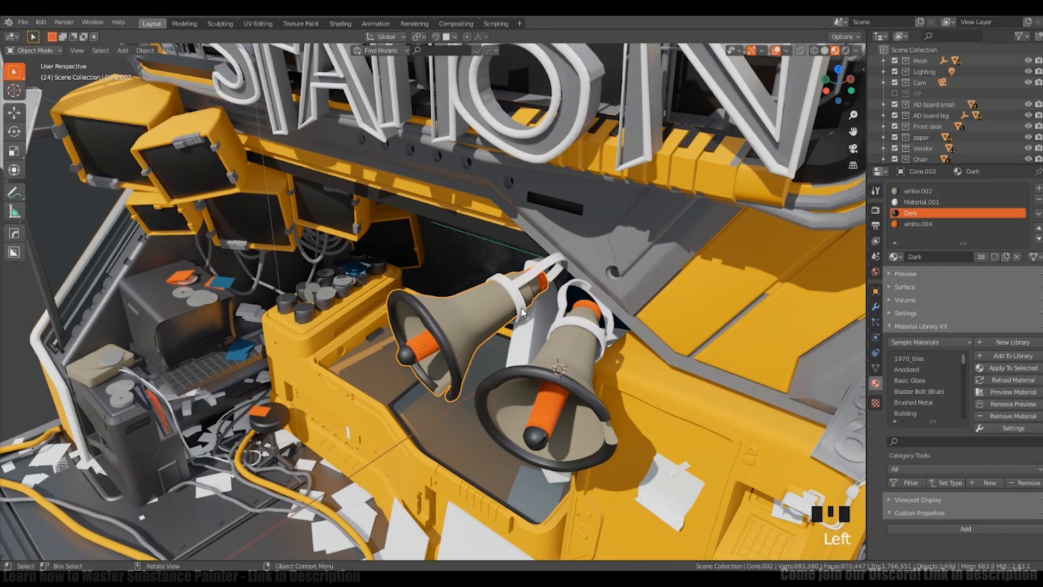
click(584, 298)
click(893, 256)
text(gr)
click(918, 283)
Step: Give the large panel below the megaphones a grey frame and add a second slot with a dark material for its screen
middle_drag(651, 320, 589, 369)
click(529, 421)
click(894, 256)
click(917, 356)
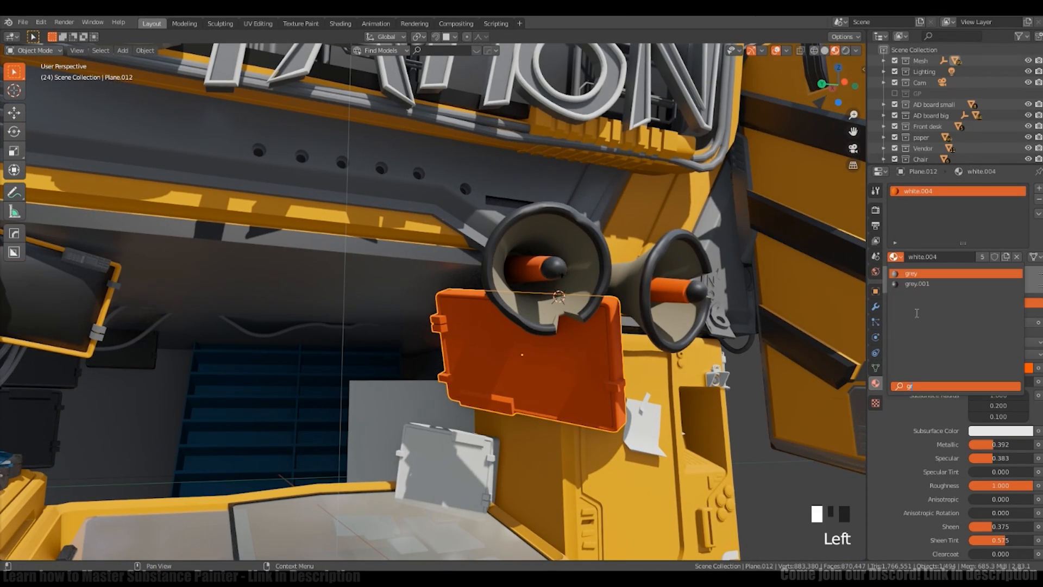
click(911, 273)
key(Tab)
click(1038, 188)
click(912, 273)
click(894, 257)
click(913, 273)
key(Tab)
Step: Apply the large panel's grey and dark materials to the small panel, delete an unneeded object there and save the file
click(453, 467)
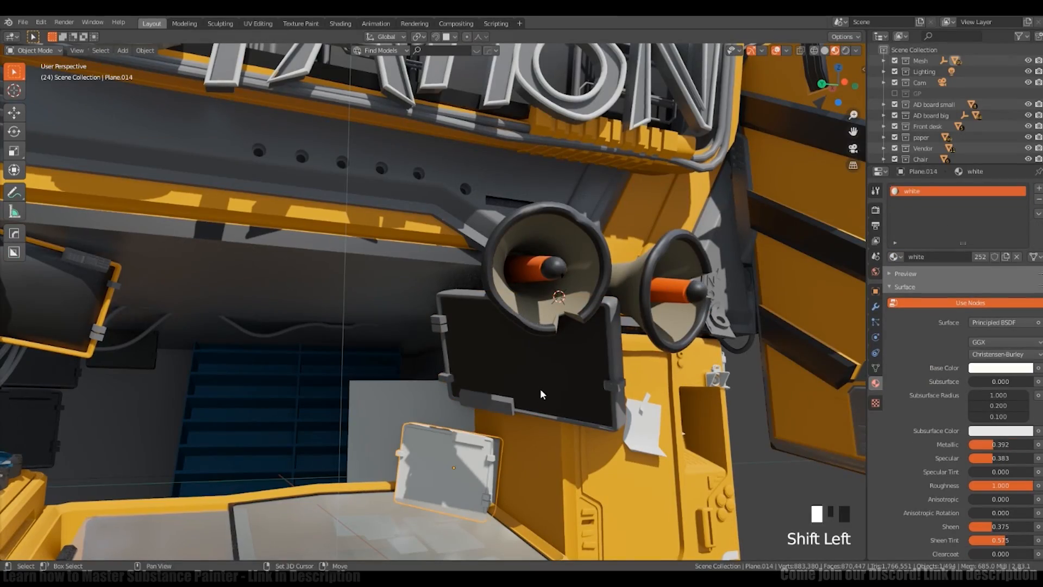
click(540, 389)
key(Tab)
key(Tab)
middle_drag(540, 389, 570, 375)
key(Delete)
scroll(686, 389, up, 3)
key(ctrl+s)
scroll(620, 373, up, 4)
click(619, 375)
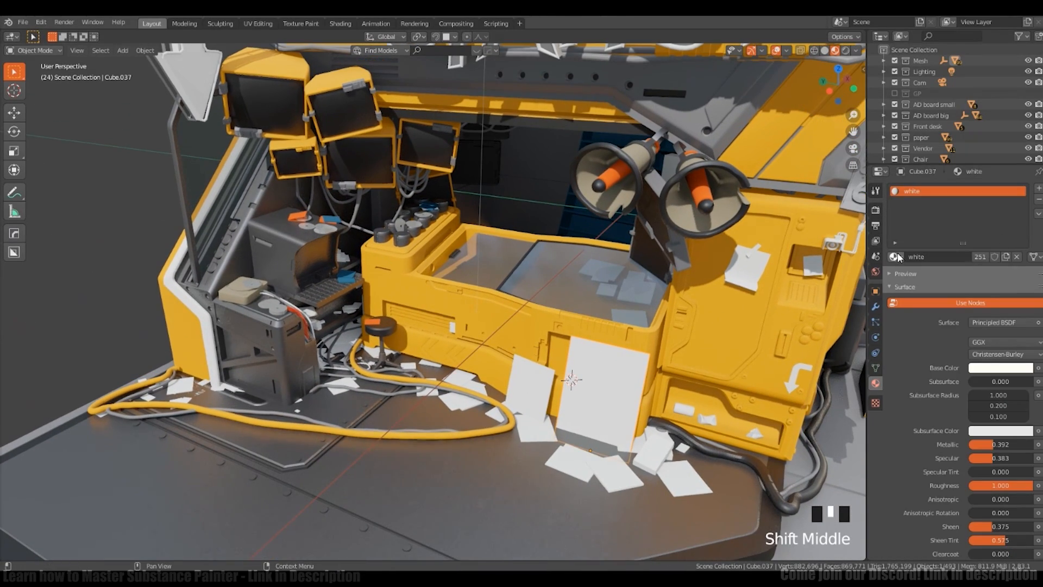
click(600, 391)
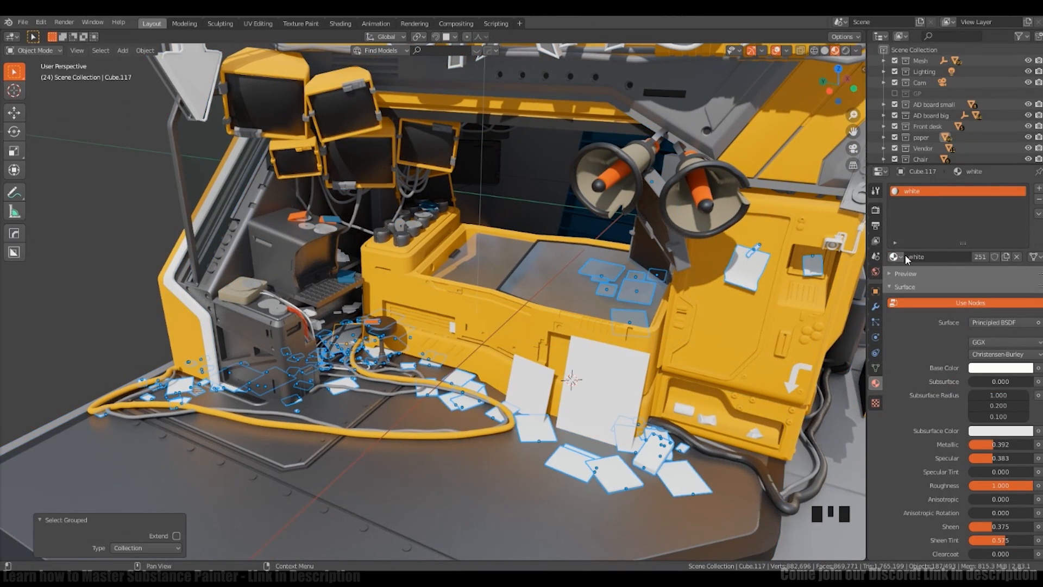
key(a)
click(559, 317)
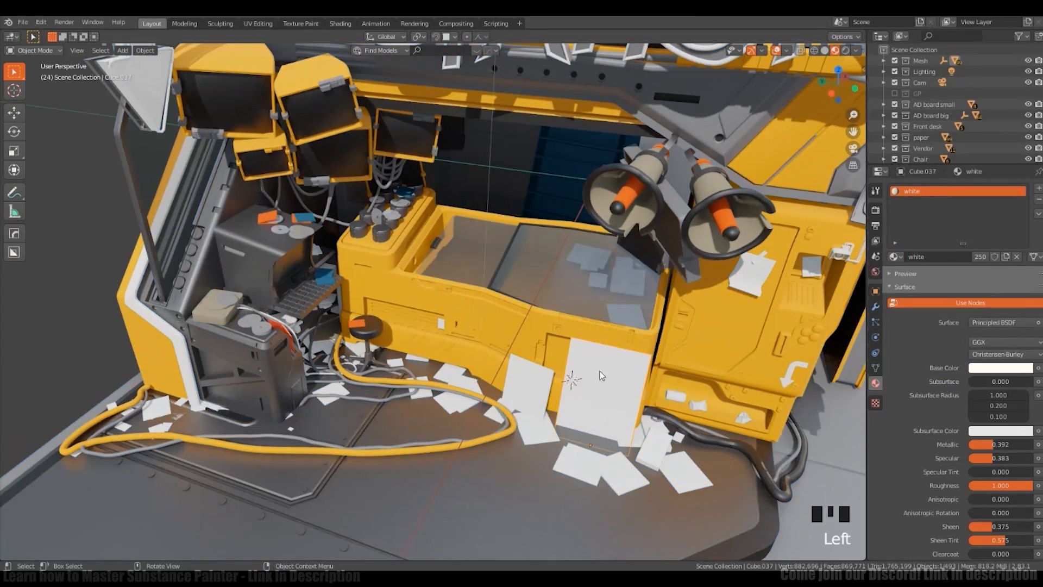
key(shift+g)
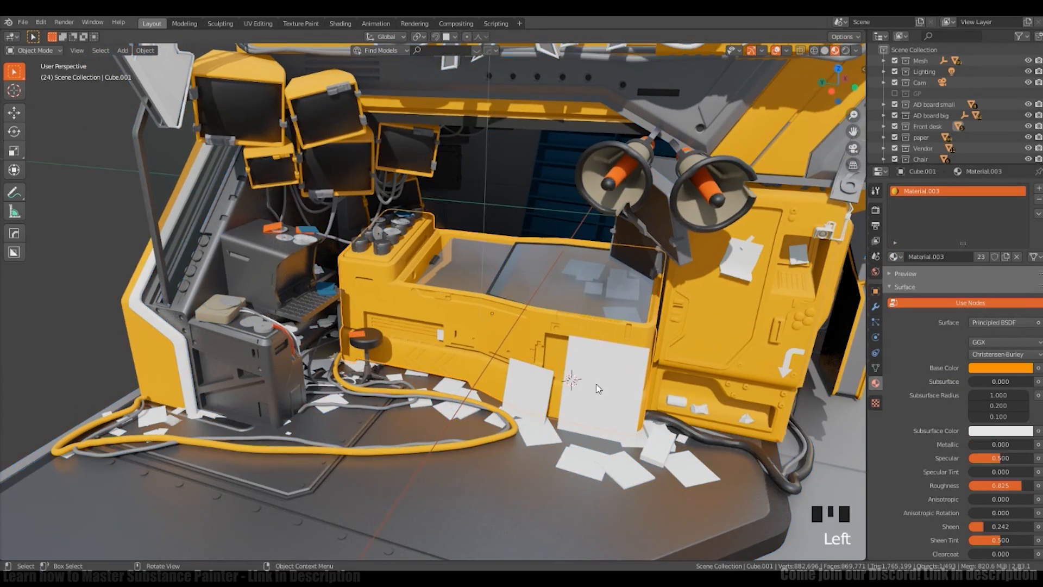
Step: Change the base color of the shared white material to a bright yellow
middle_drag(595, 384, 713, 304)
drag(971, 259, 961, 263)
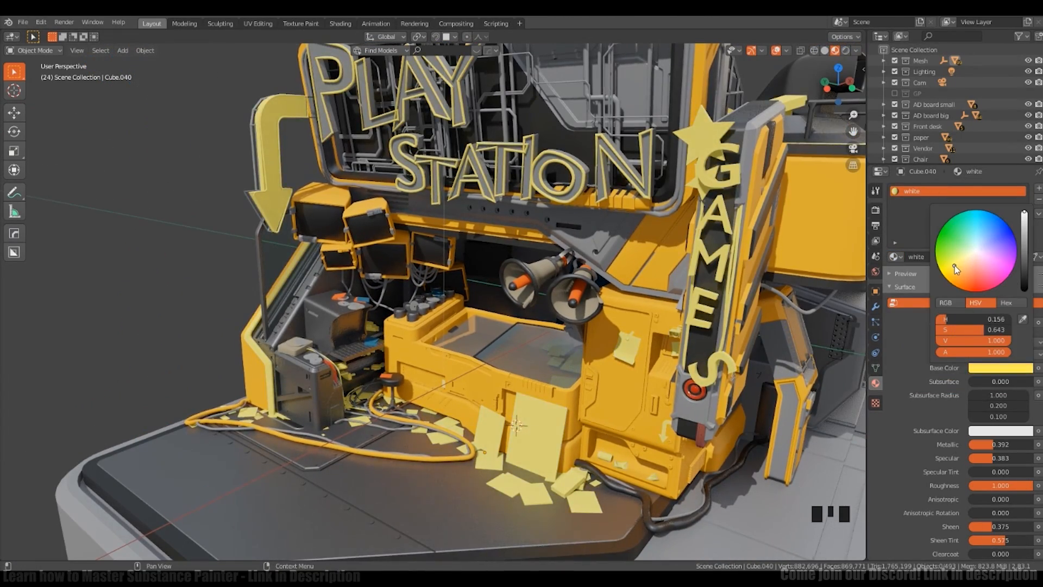
middle_drag(421, 394, 478, 452)
key(Tab)
key(Tab)
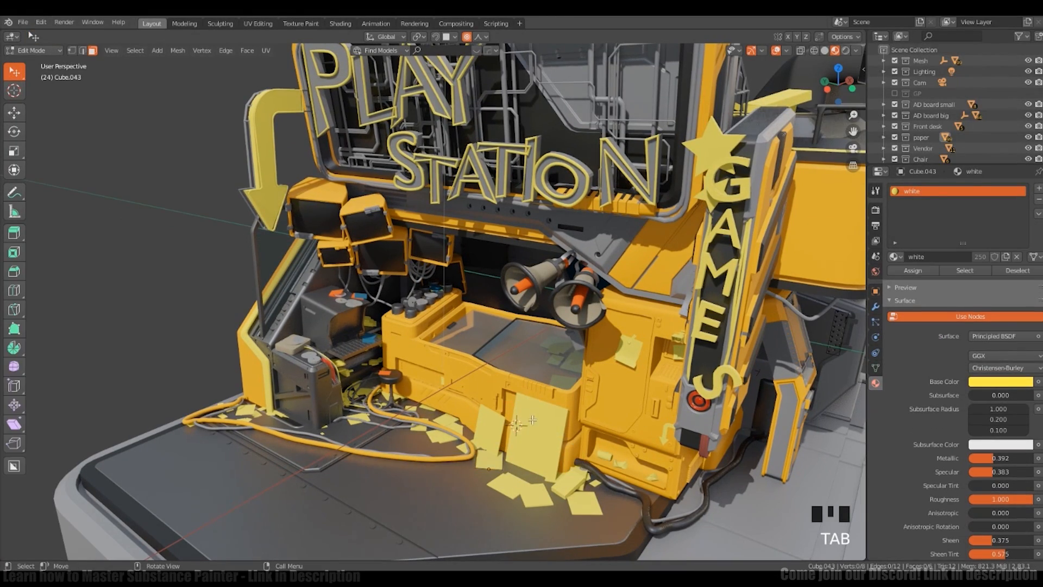
Step: Select the scattered papers by their collection and deselect a portion of them
click(360, 387)
key(shift+g)
click(355, 405)
key(shift+g)
click(348, 426)
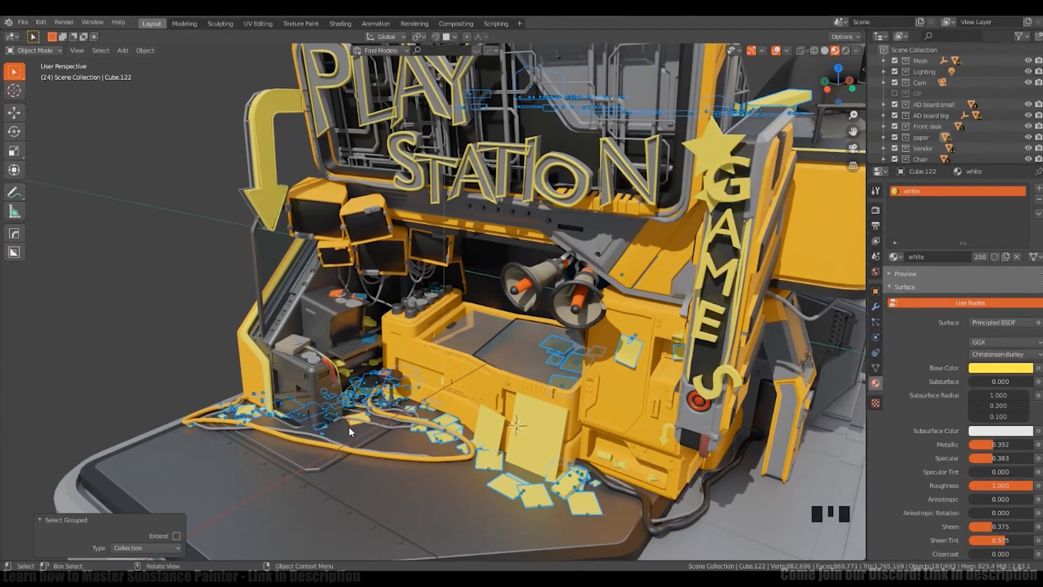
middle_drag(546, 315, 619, 217)
middle_drag(649, 311, 602, 400)
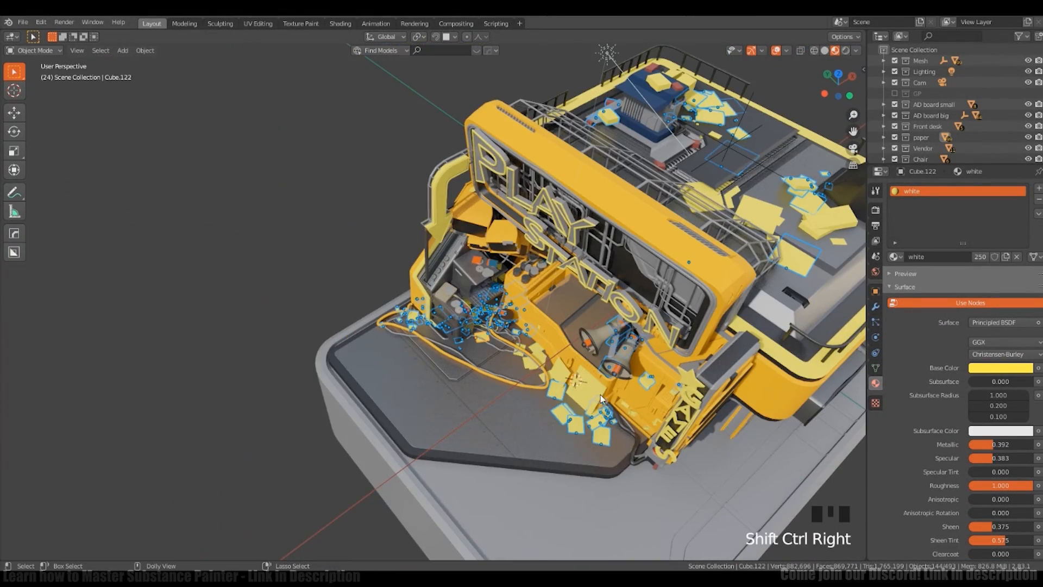
Step: Link the blue material white.005 to the selected papers and change its base color to a muted light teal
middle_drag(524, 296, 576, 331)
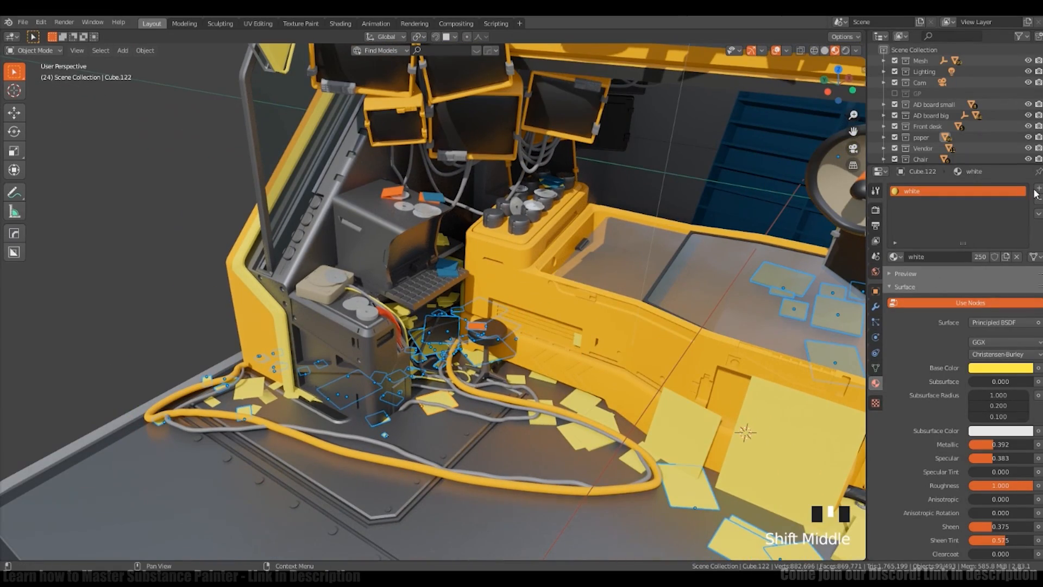
right_click(447, 273)
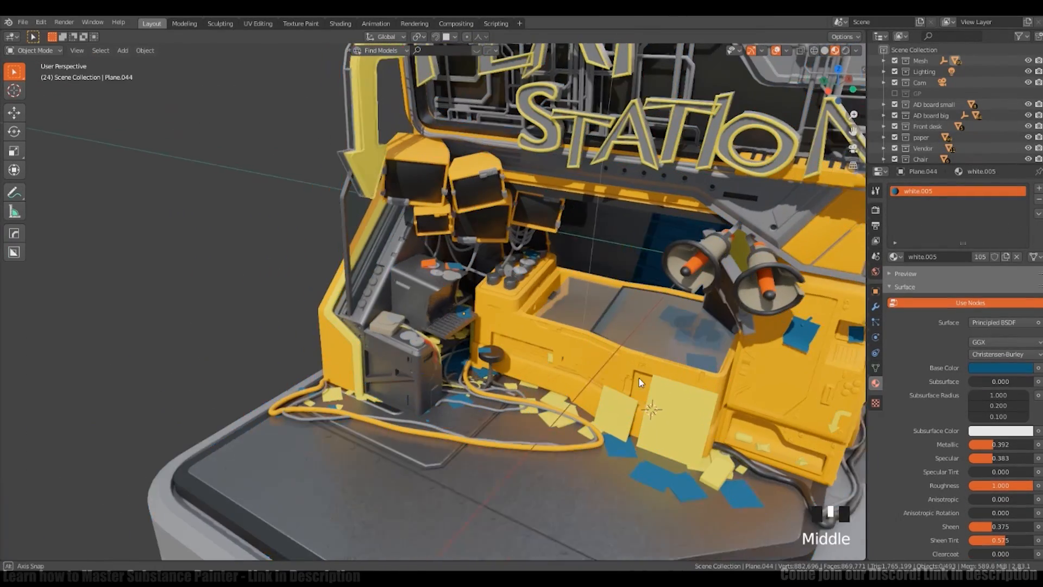
click(1001, 367)
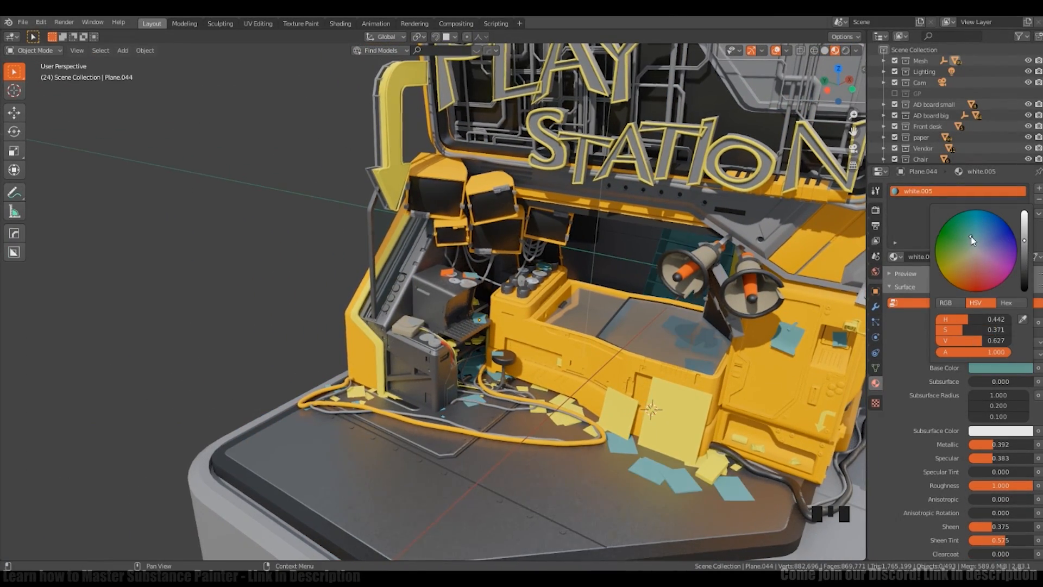
Step: Open the front counter's mesh for face editing and isolate the counter in local view
middle_drag(602, 272, 520, 326)
mouse_move(520, 326)
ctrl+middle_down()
mouse_move(521, 353)
mouse_move(683, 376)
mouse_move(682, 394)
mouse_move(625, 372)
mouse_move(654, 400)
mouse_move(545, 417)
mouse_move(598, 388)
mouse_move(636, 344)
mouse_move(503, 400)
mouse_move(477, 380)
ctrl+middle_up()
click(503, 401)
key(Tab)
click(478, 404)
key(l)
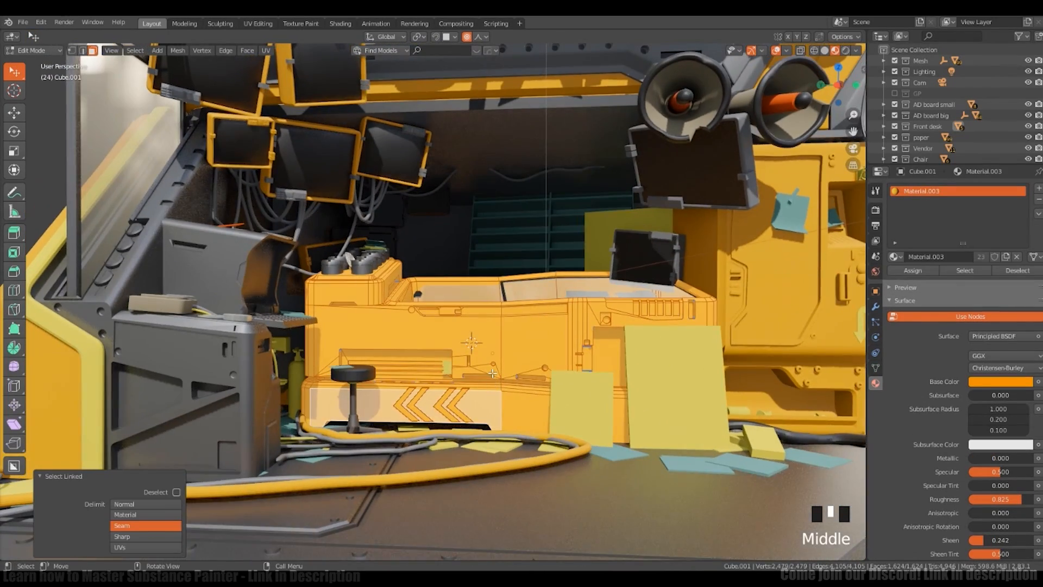
key(KP_Divide)
key(KP_5)
key(ctrl+KP_3)
Step: Select the faces of the counter's lower base strip and assign them the grey material in a new slot
key(shift+z)
key(a)
key(a)
key(a)
mouse_move(309, 381)
ctrl+right_down()
mouse_move(722, 400)
mouse_move(722, 375)
ctrl+right_up()
key(shift+z)
mouse_move(651, 326)
middle_down()
mouse_move(615, 370)
mouse_move(630, 361)
middle_up()
click(1038, 188)
click(912, 270)
click(895, 257)
click(910, 325)
key(Tab)
middle_drag(679, 321, 746, 305)
shift+middle_drag(489, 402, 495, 351)
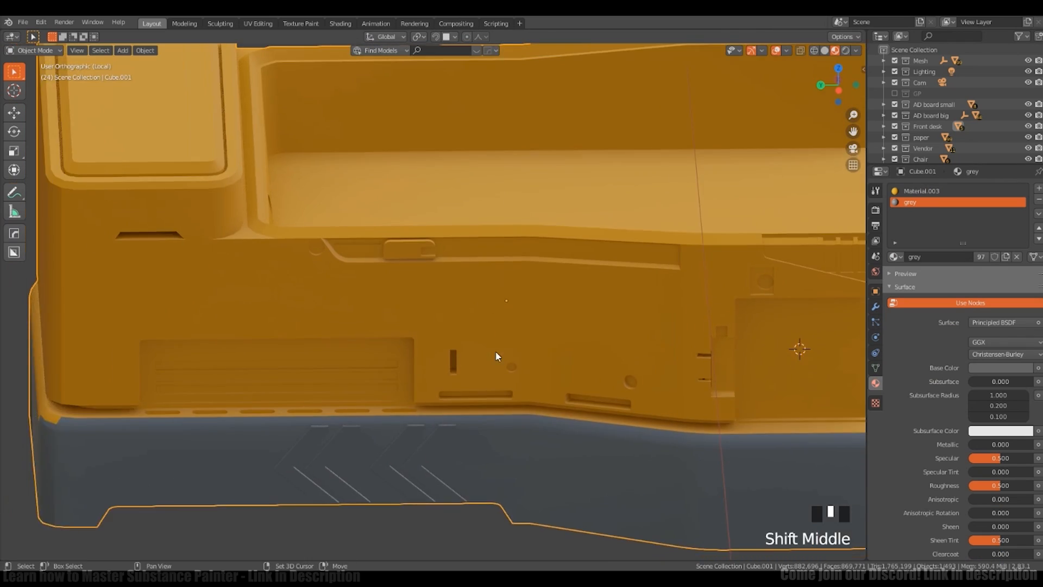
Step: Assign the grey material to the recessed vent faces on the counter's front
key(Tab)
click(375, 389)
key(b)
drag(247, 453, 485, 388)
click(920, 274)
key(Tab)
middle_drag(700, 332, 652, 347)
Step: Assign the Dark material in a new slot to the rim around the top of the counter's raised box
ctrl+middle_drag(645, 348, 645, 389)
middle_drag(624, 326, 608, 407)
key(Tab)
click(512, 349)
click(1038, 187)
click(913, 270)
click(895, 257)
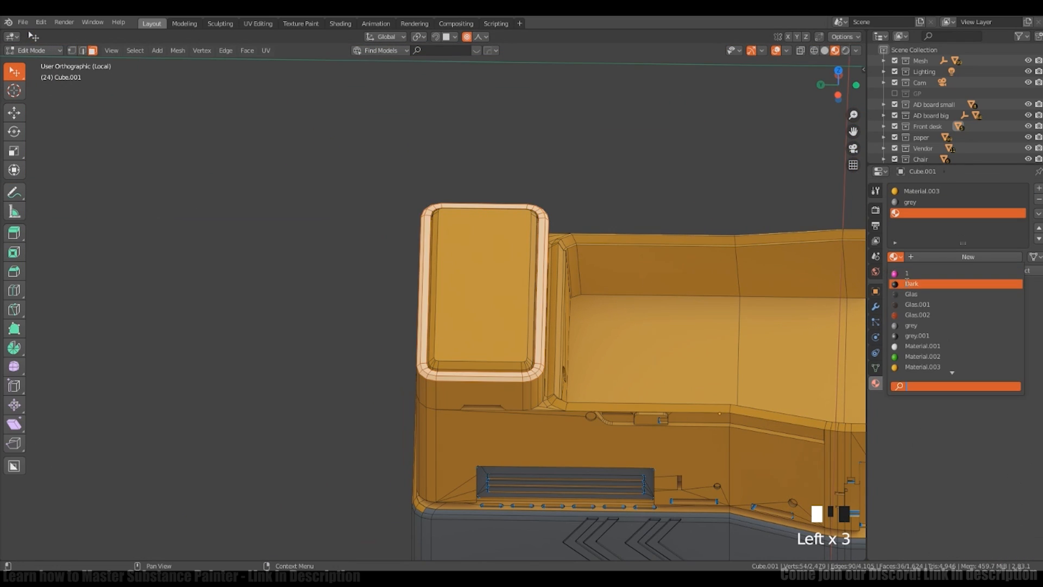
click(913, 283)
key(Tab)
Step: Assign the white Material.001 in a new slot to the raised box's top face and leave local view
middle_drag(598, 369, 587, 321)
key(slash)
key(slash)
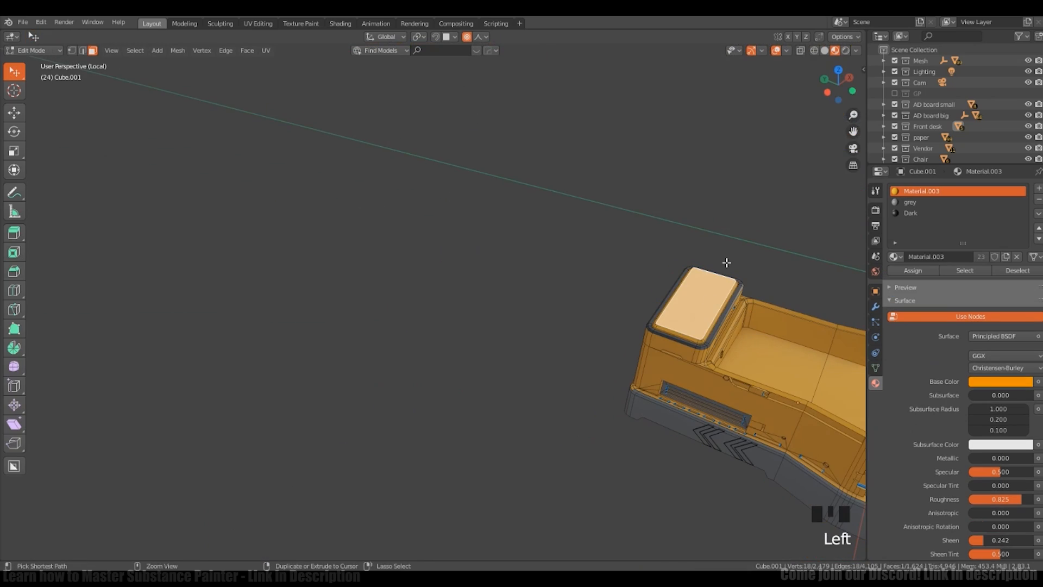
click(1037, 188)
click(965, 257)
click(913, 270)
key(Tab)
middle_drag(655, 404, 722, 387)
key(slash)
Step: Assign the Dark material to the rectangular recess on the counter's front
middle_drag(590, 366, 529, 404)
key(Tab)
click(530, 404)
key(Tab)
click(912, 213)
middle_drag(771, 304, 536, 380)
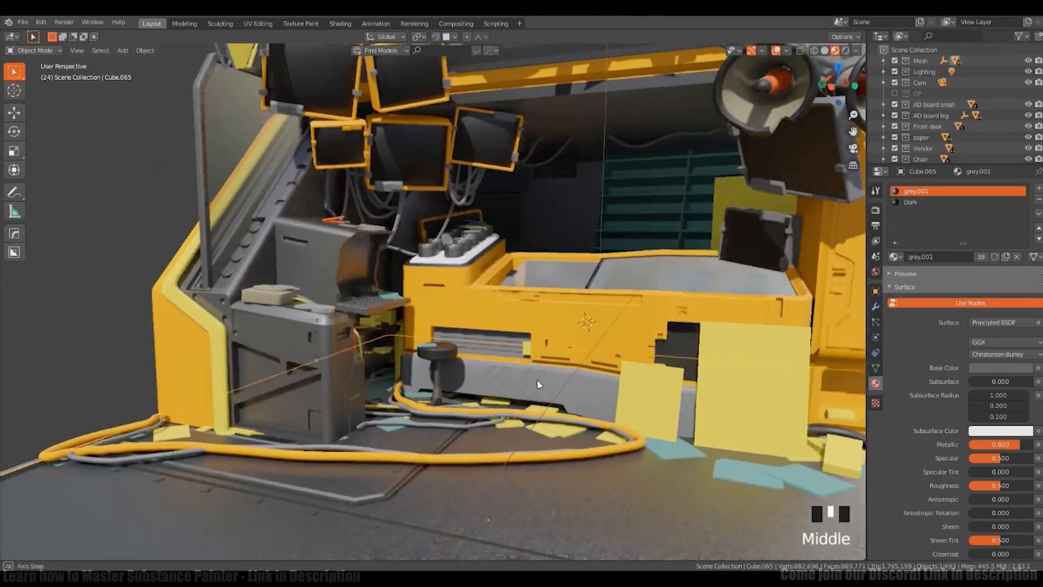
Step: Select the chevron arrows on the counter's grey base and assign them Material.004 in a new slot
click(536, 380)
key(Tab)
shift+right_click(497, 367)
scroll(497, 368, up, 5)
click(545, 360)
shift+click(508, 356)
shift+click(448, 352)
click(1038, 189)
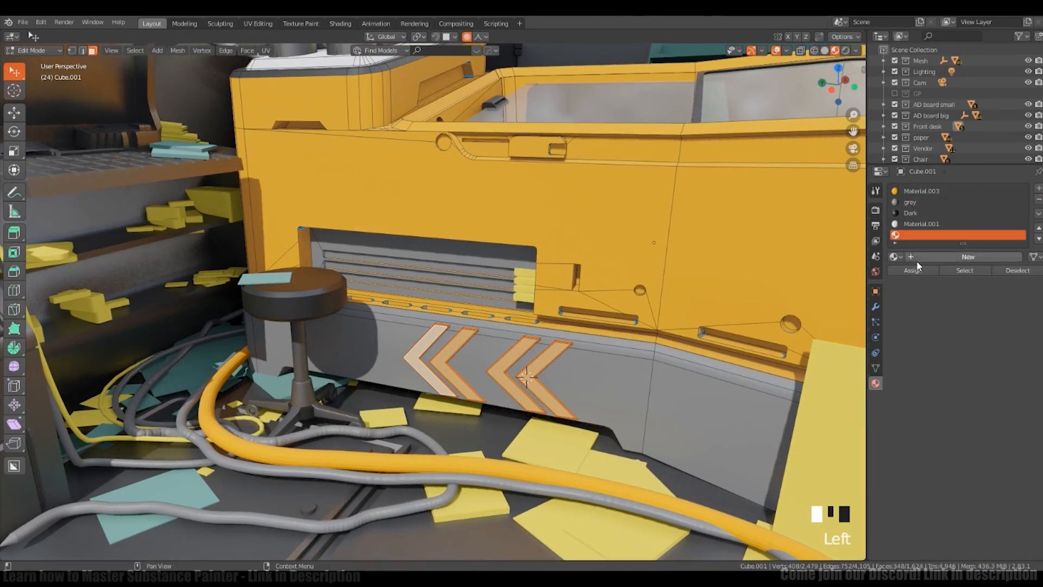
click(895, 256)
click(924, 326)
click(912, 270)
key(Tab)
Step: Change the base color of the chevrons' Material.004 to a dark orange
ctrl+middle_drag(806, 304, 805, 391)
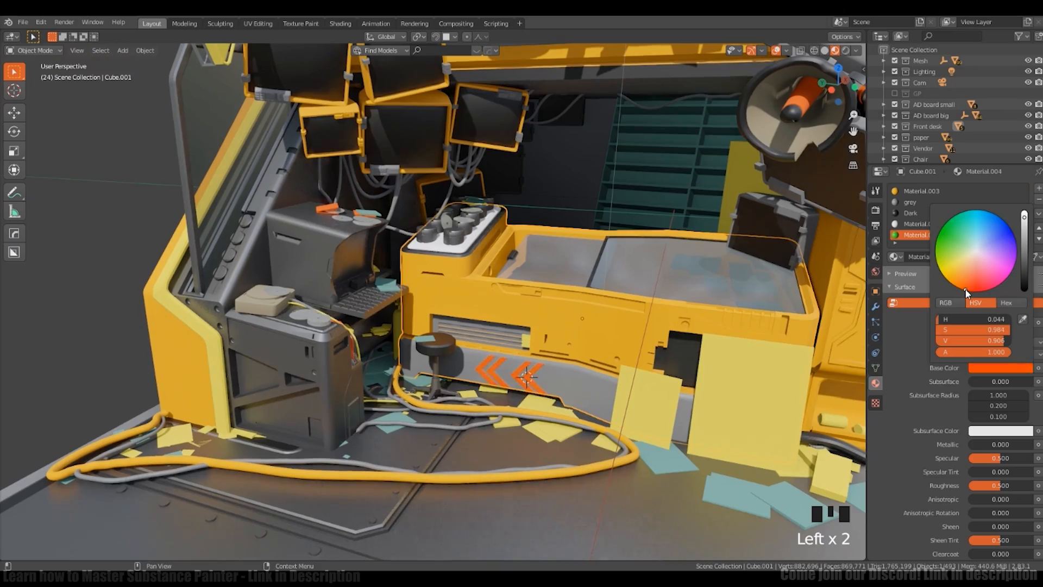
ctrl+middle_drag(679, 326, 717, 380)
drag(968, 275, 933, 279)
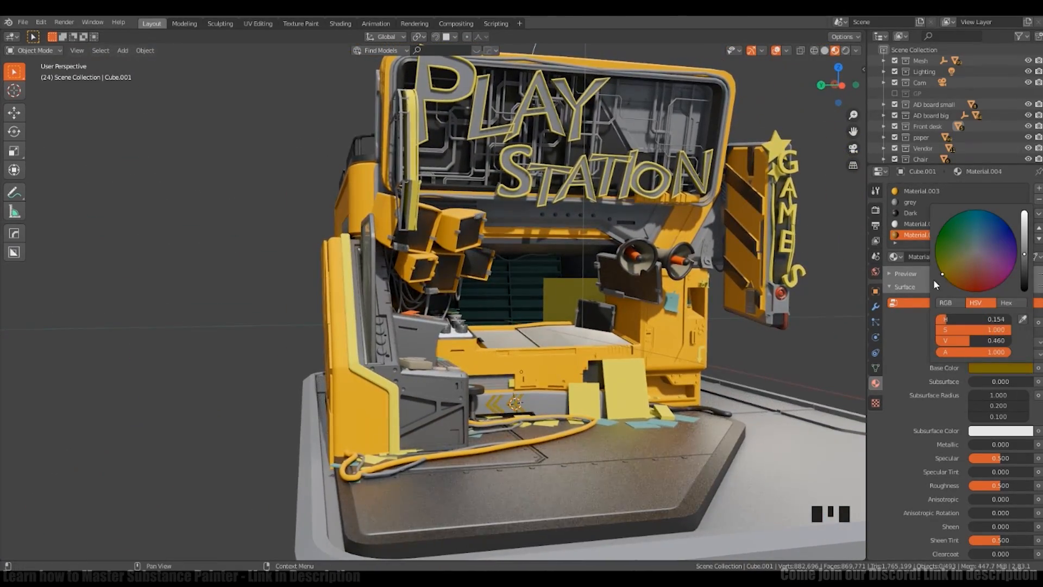
Step: Select the long recessed strip below the counter's front edge and assign it the grey material
middle_drag(706, 326, 760, 175)
scroll(565, 388, up, 4)
shift+middle_drag(564, 387, 389, 360)
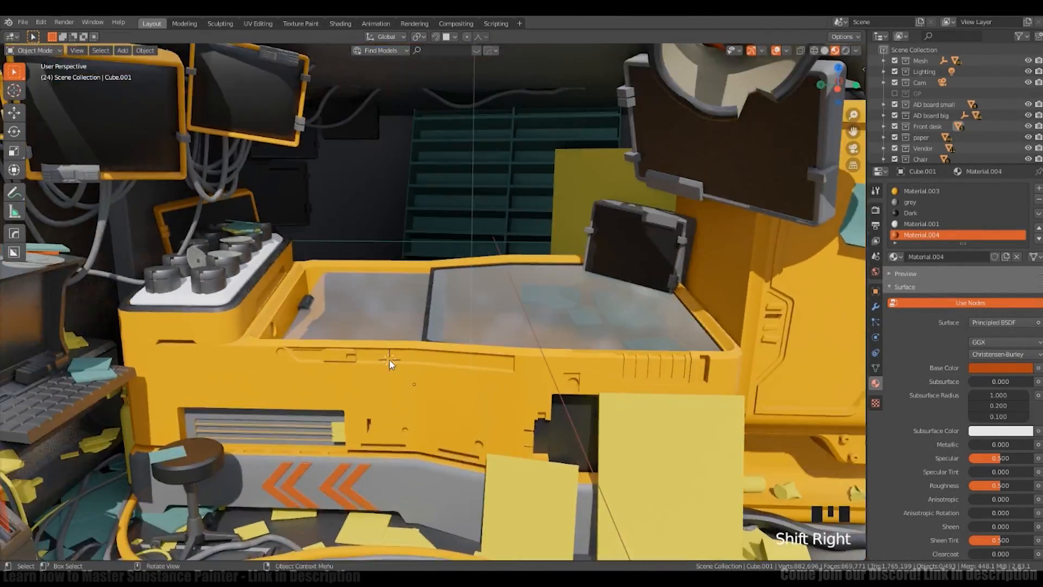
key(Tab)
click(389, 359)
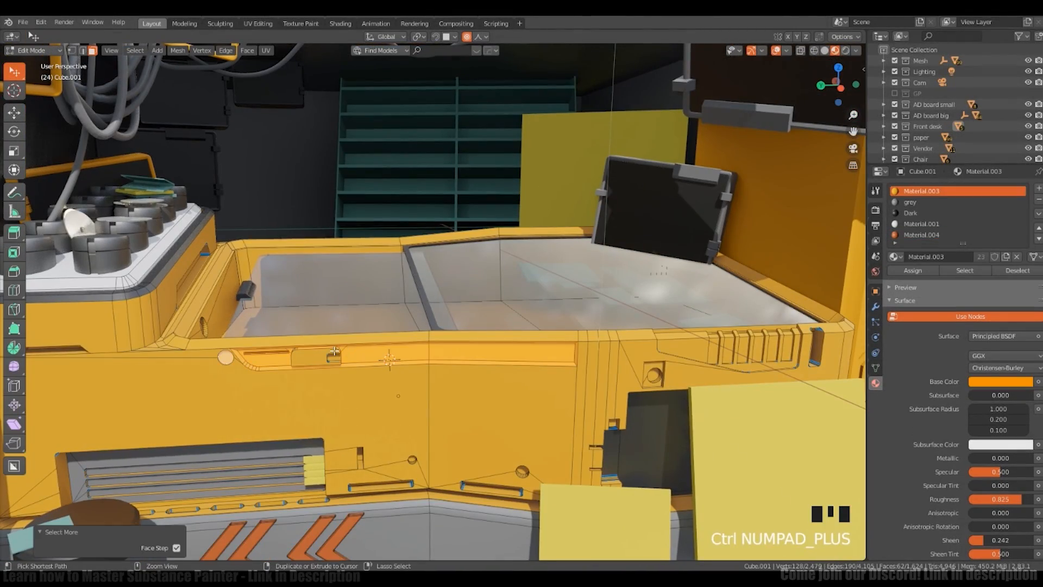
middle_drag(663, 372, 297, 273)
click(298, 272)
key(ctrl+KP_Add)
middle_drag(637, 259, 473, 417)
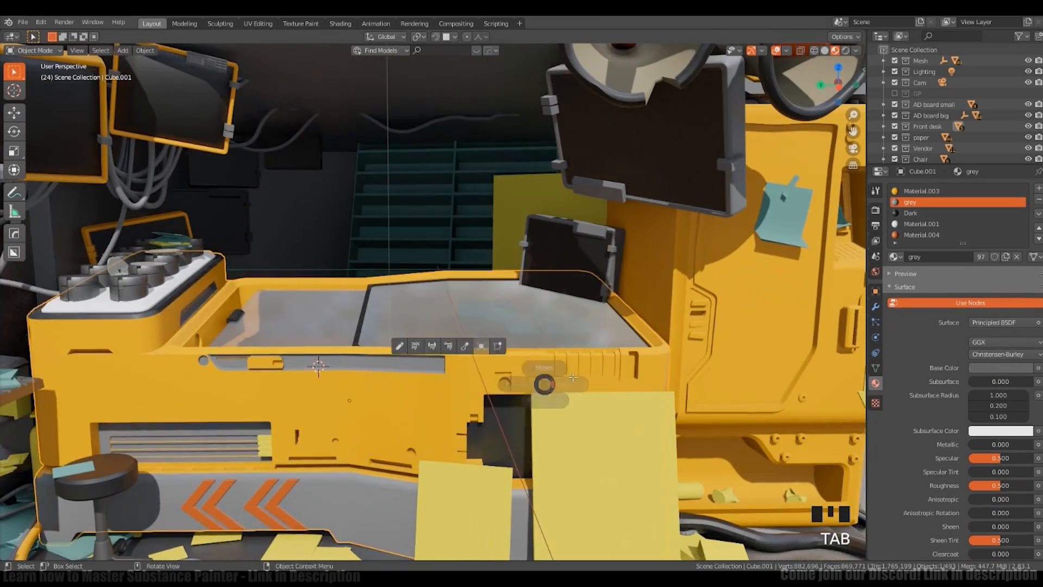
Step: Select the papers at the counter's glass surface and move them along Z onto the glass
click(474, 417)
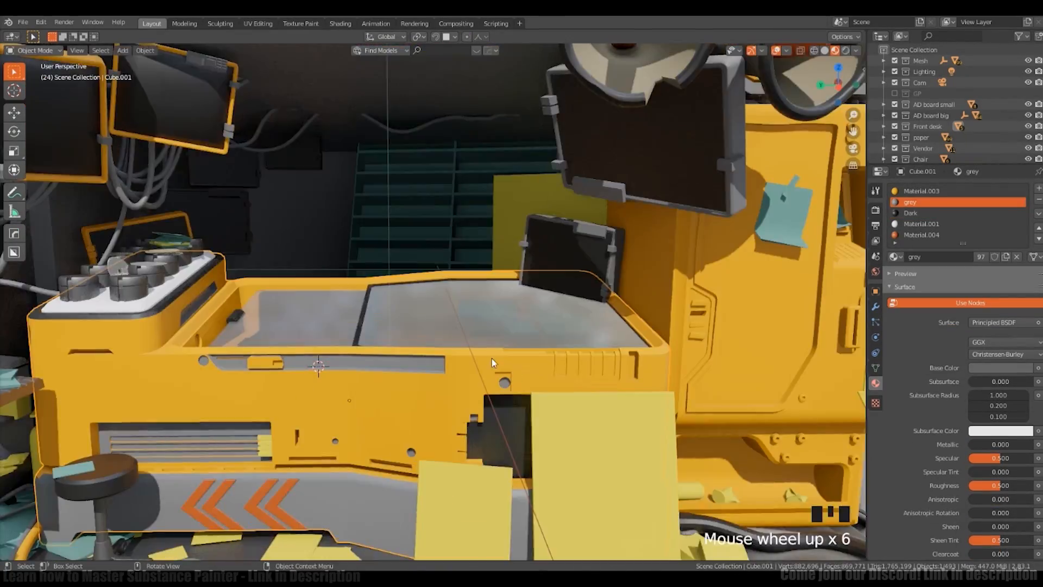
shift+middle_drag(487, 357, 519, 340)
scroll(549, 310, up, 6)
alt+click(549, 311)
click(548, 312)
alt+shift+click(565, 313)
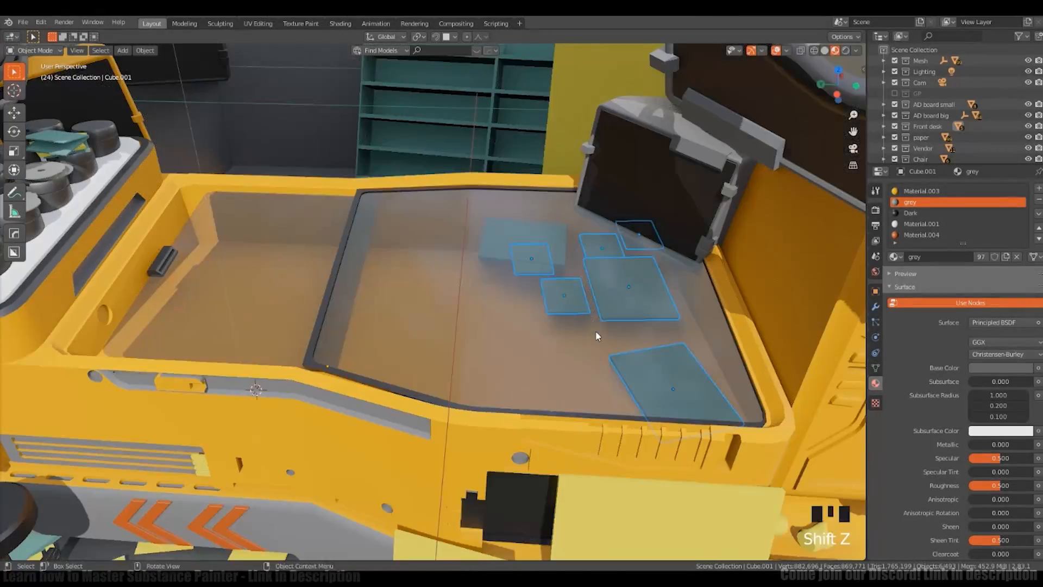
key(g)
key(z)
scroll(535, 281, down, 4)
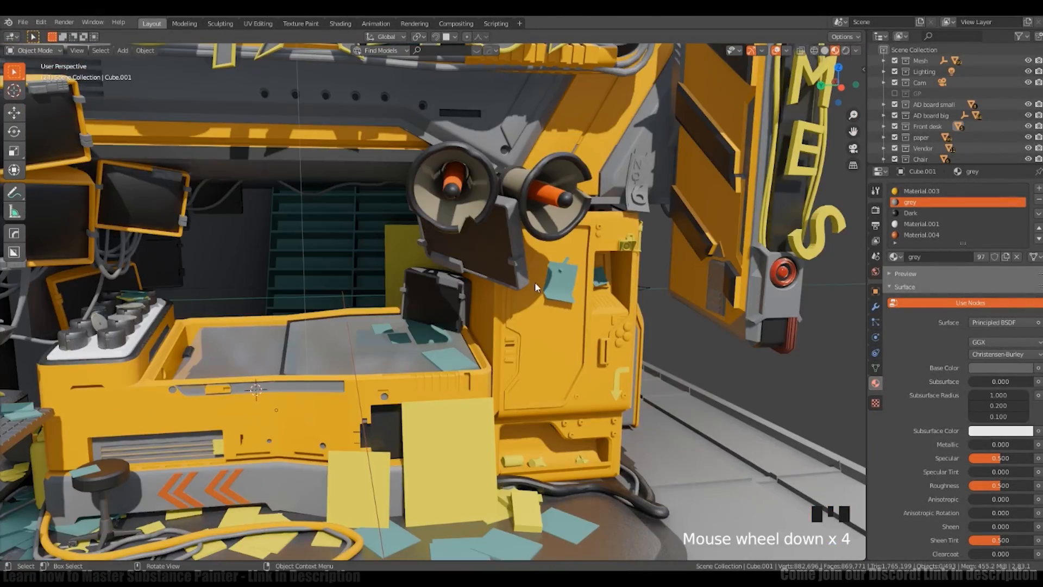
Step: Assign the Glas material in a new slot to the vending machine's large front window
scroll(495, 309, up, 6)
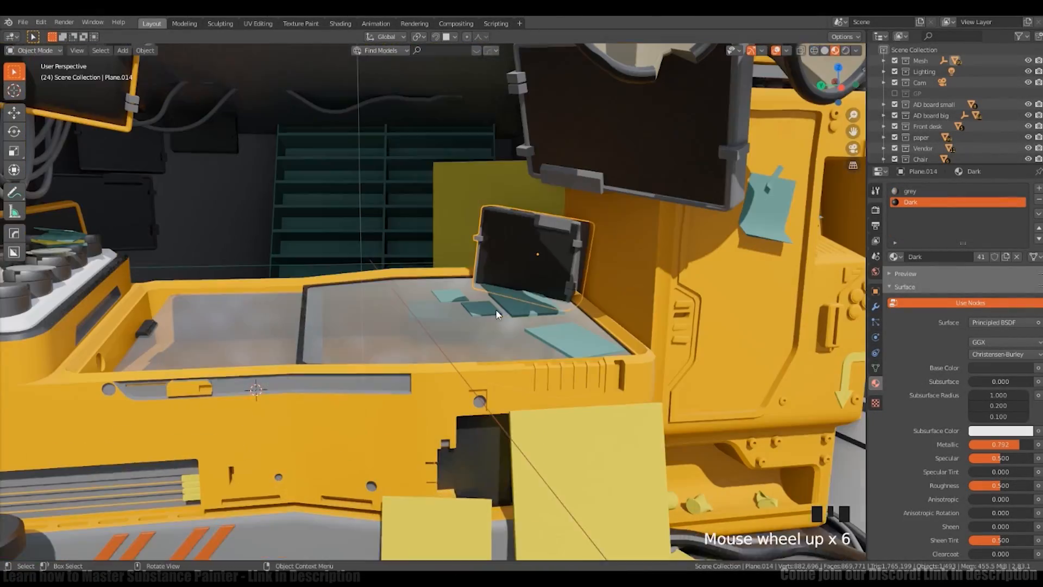
middle_drag(496, 309, 547, 321)
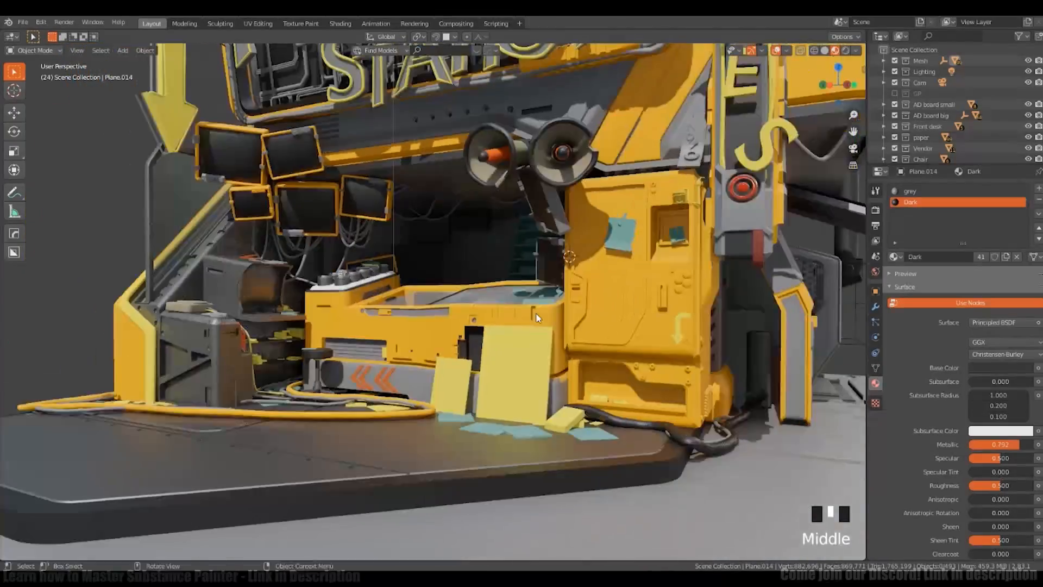
shift+middle_drag(547, 320, 530, 317)
scroll(530, 317, up, 4)
key(Tab)
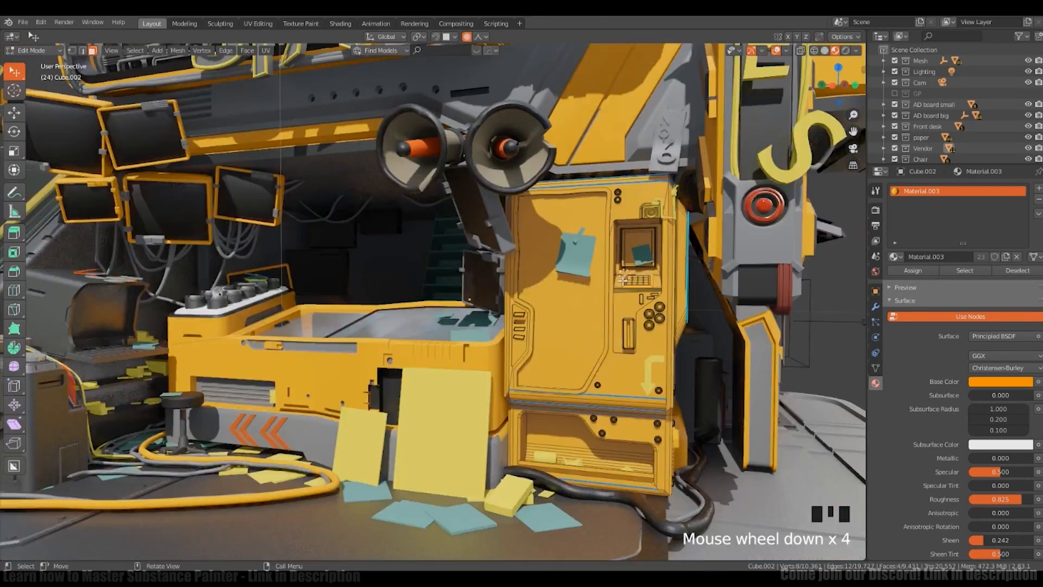
key(Left)
key(Left)
key(Left)
scroll(688, 313, down, 5)
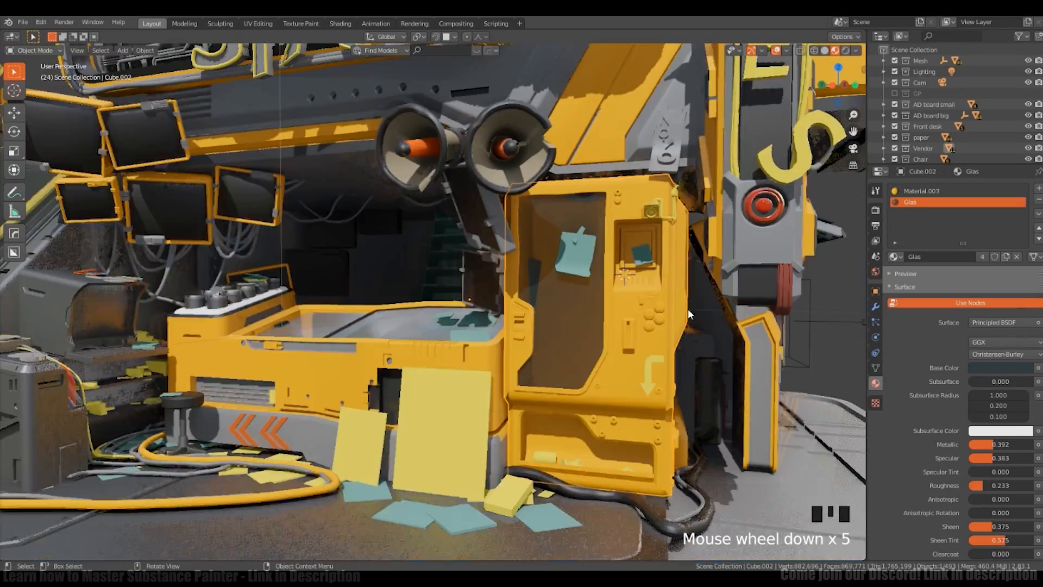
Step: Assign the orange Material.004 in a new slot to the small slotted panel beside the vending machine's window
scroll(405, 399, up, 2)
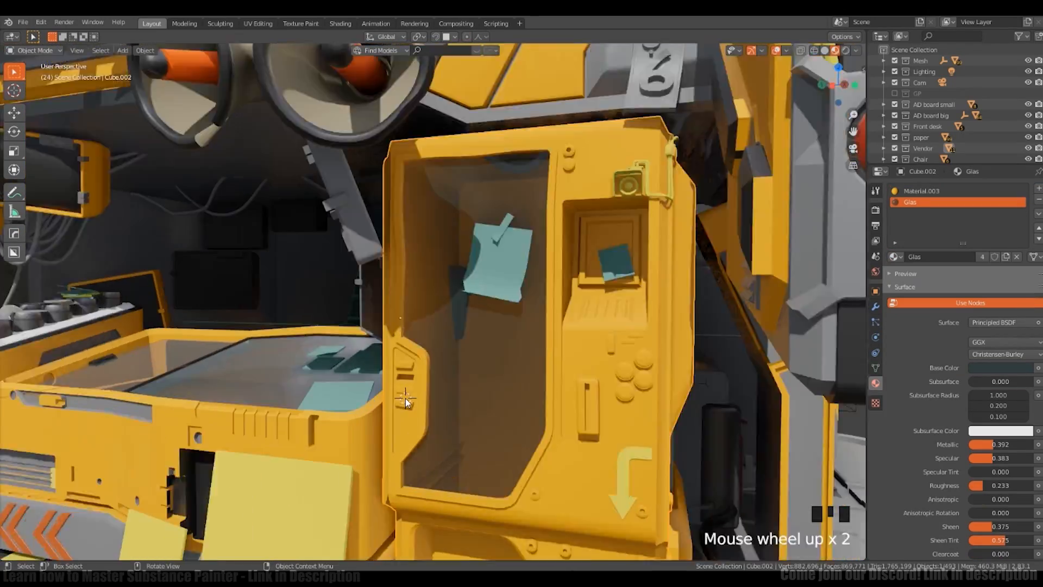
shift+middle_drag(405, 398, 347, 380)
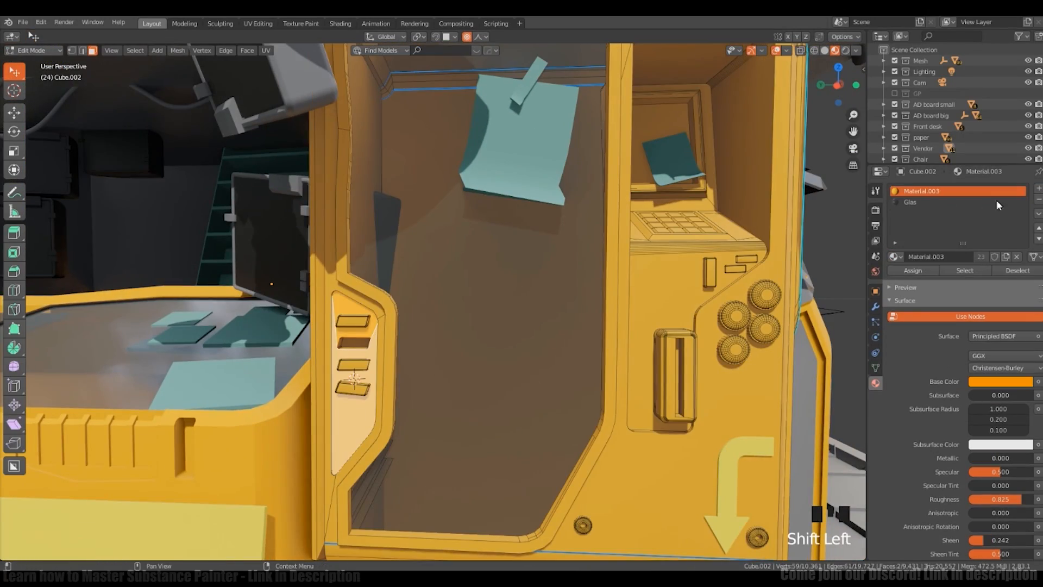
click(895, 257)
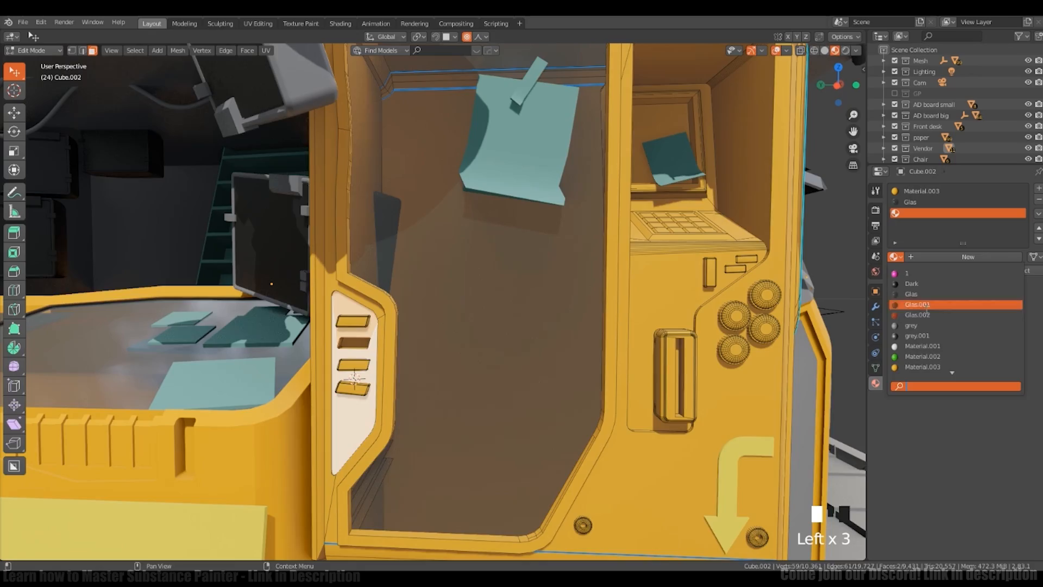
middle_drag(598, 326, 622, 330)
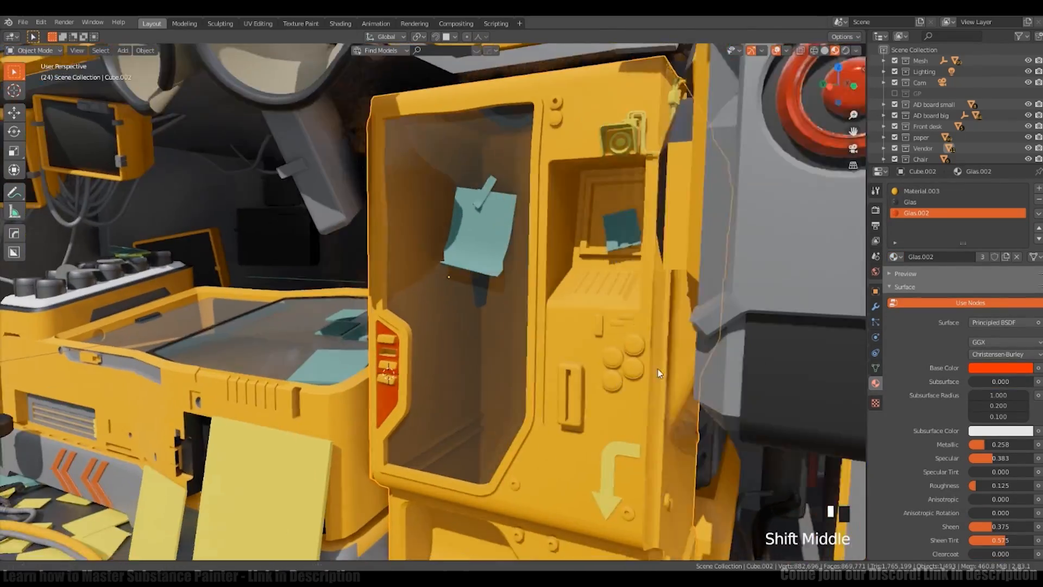
click(895, 257)
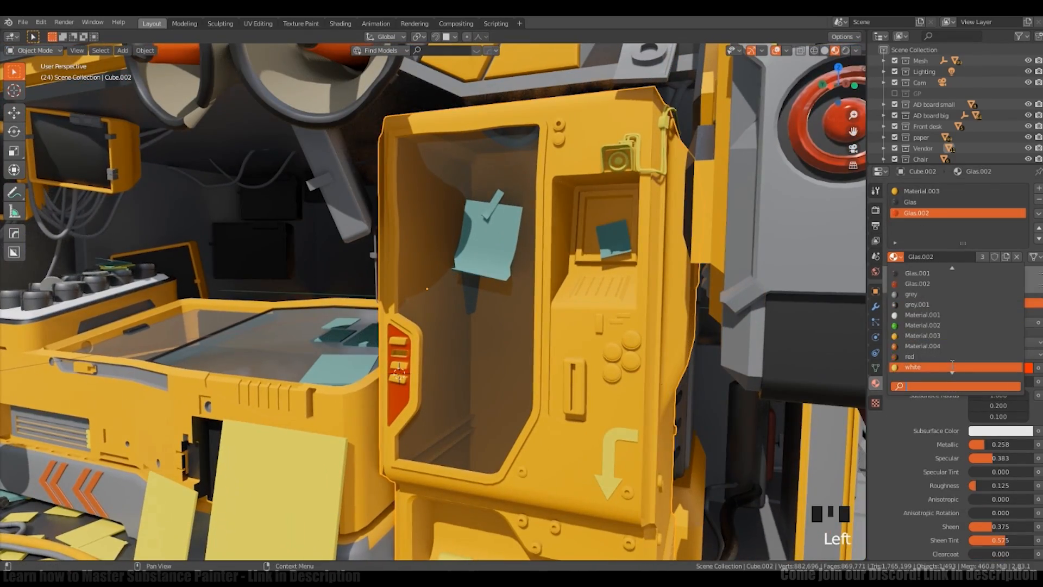
Step: Select the whole linked card slot block on the vending machine and assign it the grey material in a new slot
shift+middle_drag(577, 367, 554, 375)
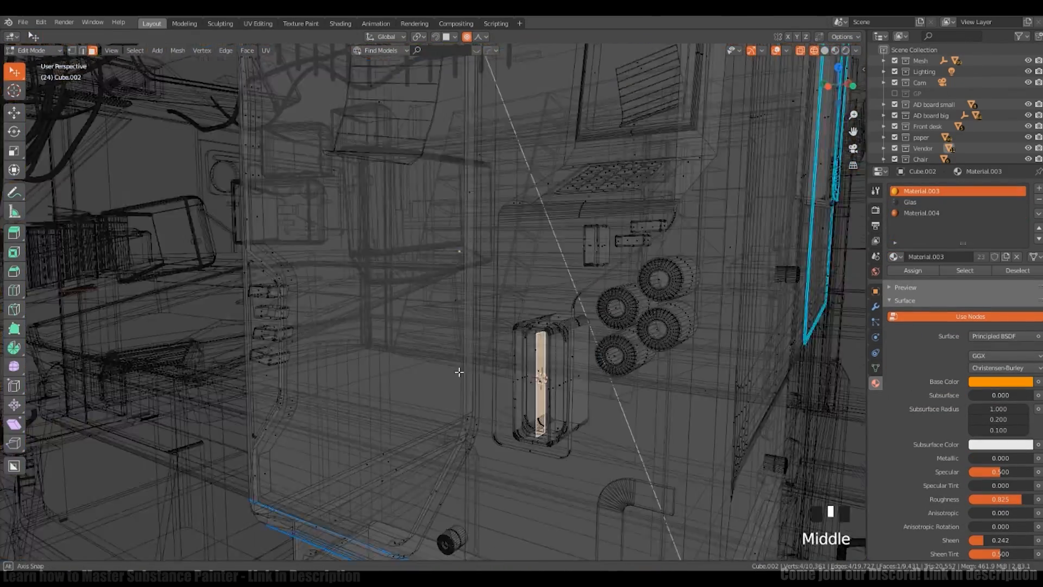
middle_drag(459, 372, 522, 361)
key(l)
key(Tab)
middle_drag(596, 291, 573, 326)
ctrl+middle_drag(572, 326, 572, 358)
click(1038, 188)
click(896, 256)
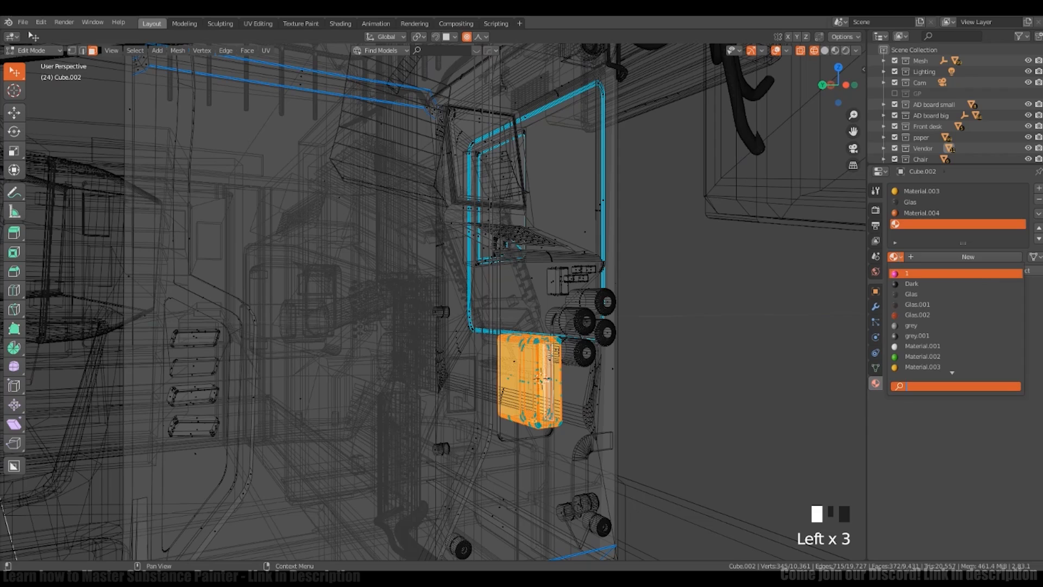
click(912, 325)
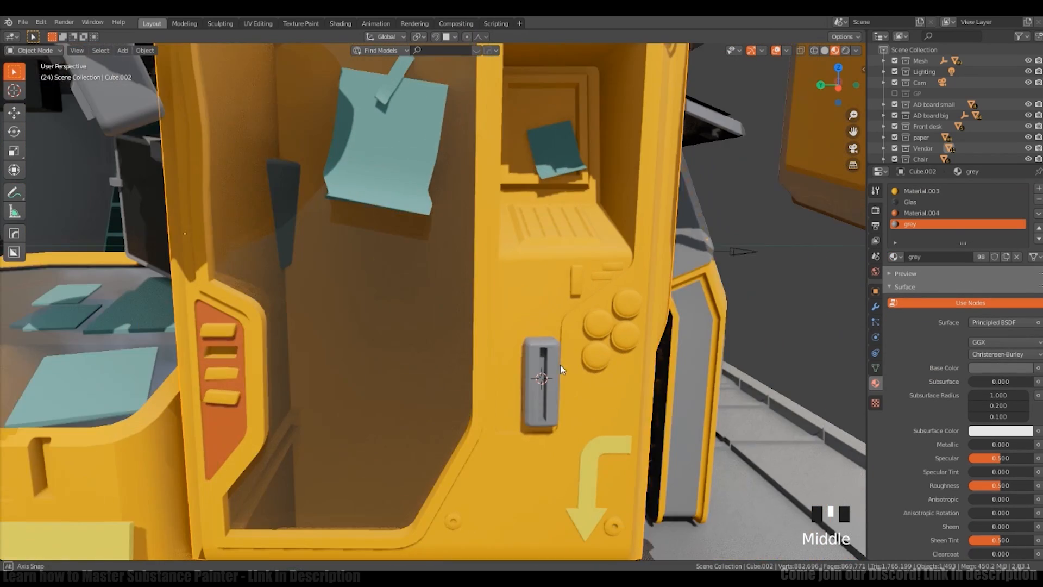
Step: Assign the orange Material.004 to the vending machine's left round button and the pink material 1 to the upper one
middle_drag(559, 364, 577, 420)
shift+click(576, 419)
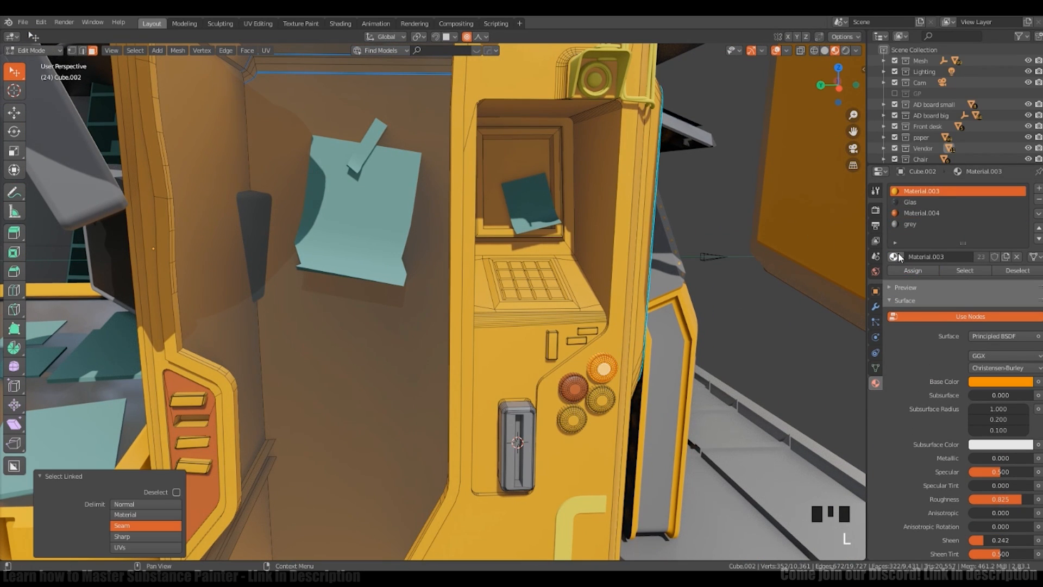
click(1038, 188)
click(900, 271)
click(896, 257)
click(906, 275)
Step: Give the right round button a separate copy of white.001 and brighten its base color to a vivid blue
click(602, 401)
click(1037, 189)
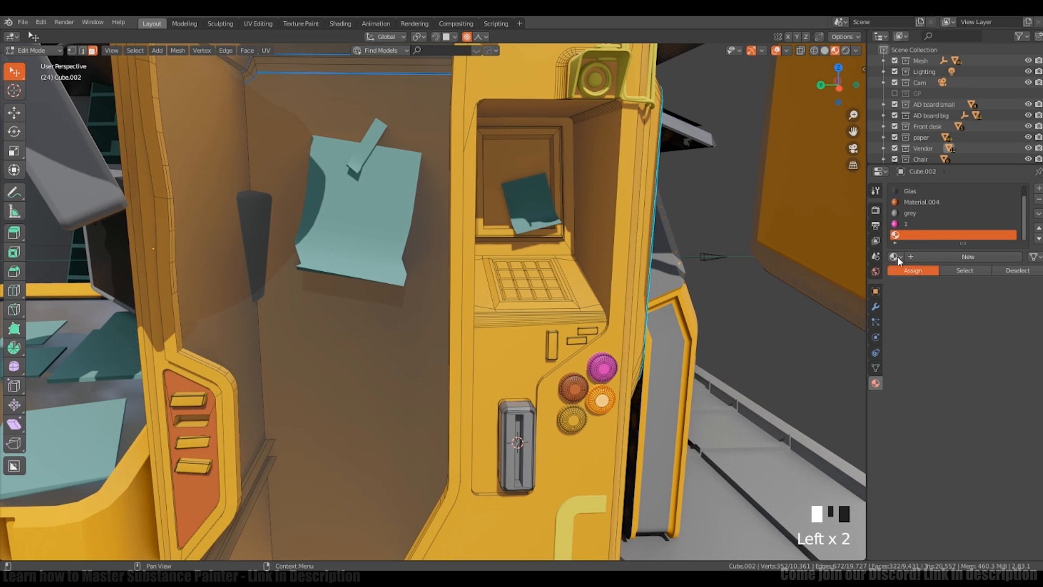
ctrl+middle_drag(627, 287, 627, 255)
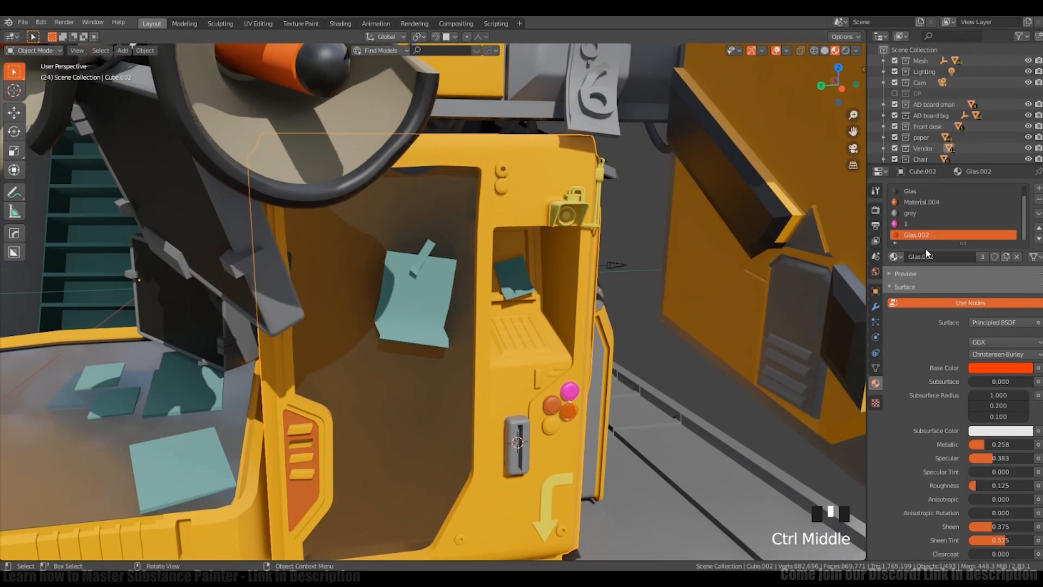
click(894, 256)
click(913, 304)
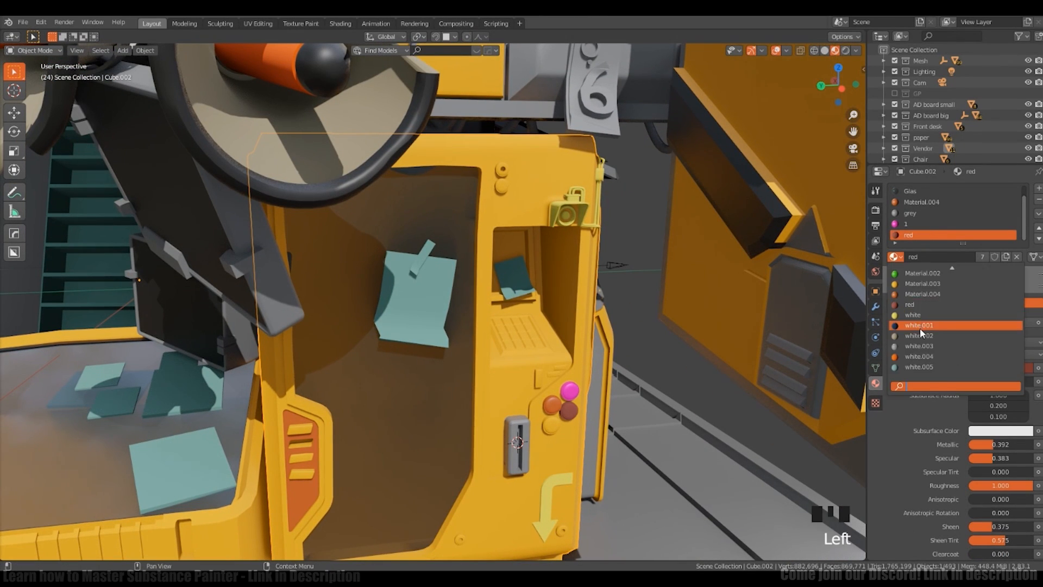
click(920, 326)
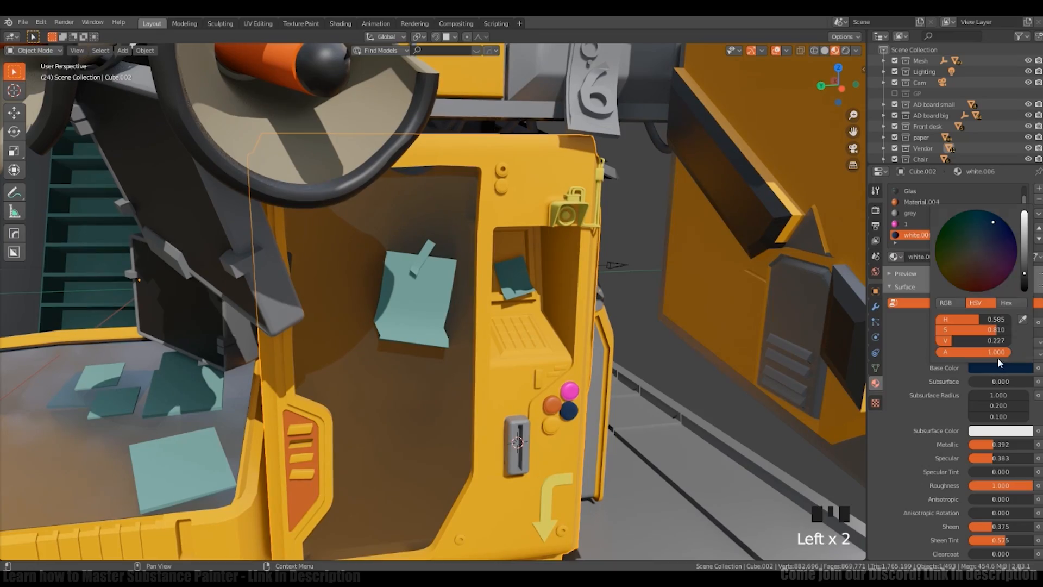
drag(1024, 223, 1024, 213)
Step: Select the frame around the vending machine's window and assign it the grey material
middle_drag(598, 380, 493, 205)
shift+right_click(543, 377)
key(Tab)
click(407, 192)
middle_drag(421, 190, 399, 187)
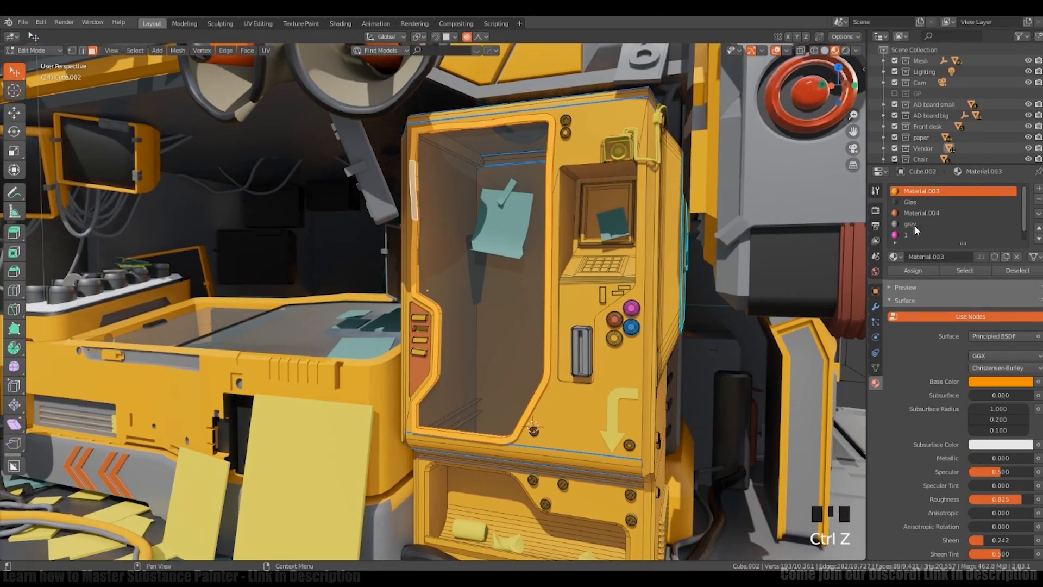
click(911, 223)
click(912, 270)
key(Tab)
Step: Recolor the items in the vending machine's lower tray: orange roll, light grey middle crumpled piece and blue crumpled piece
shift+middle_drag(625, 304, 612, 383)
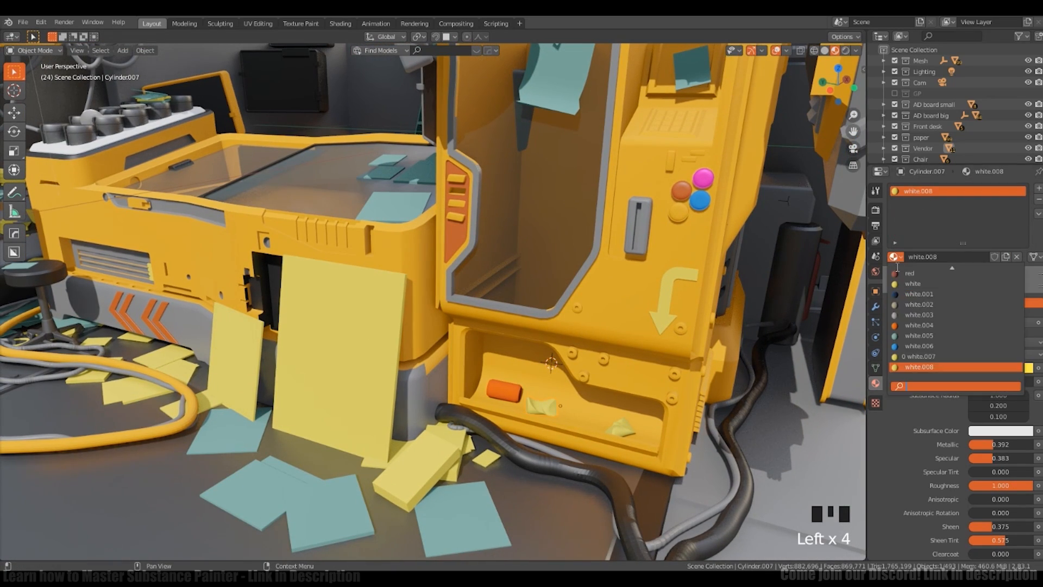
click(912, 283)
click(917, 336)
middle_drag(667, 329, 594, 382)
Step: Link the orange material white.004 to the bent arrow on the vending machine's front
click(692, 321)
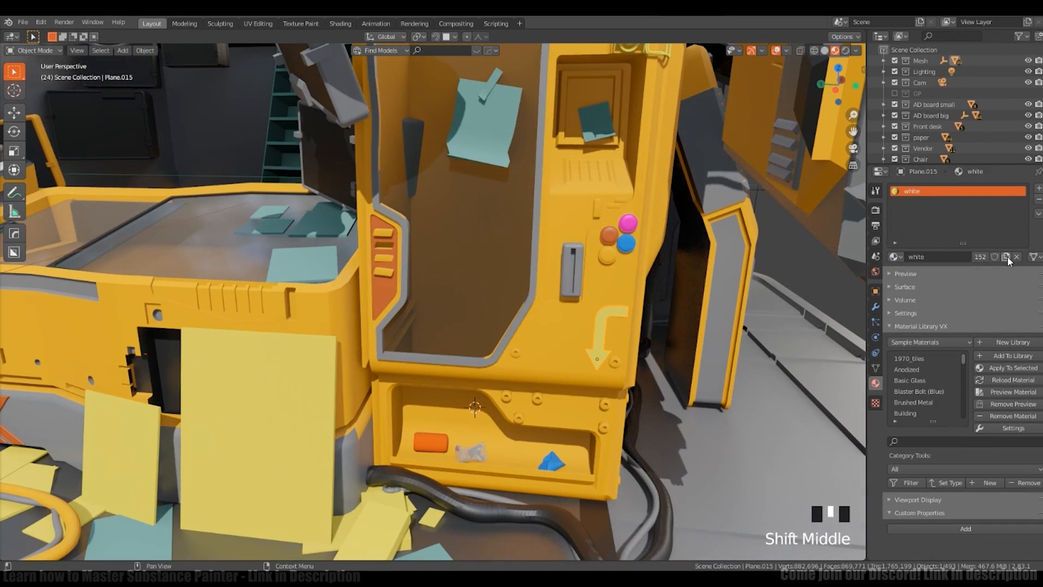
click(1006, 256)
click(895, 257)
click(953, 315)
scroll(603, 374, down, 2)
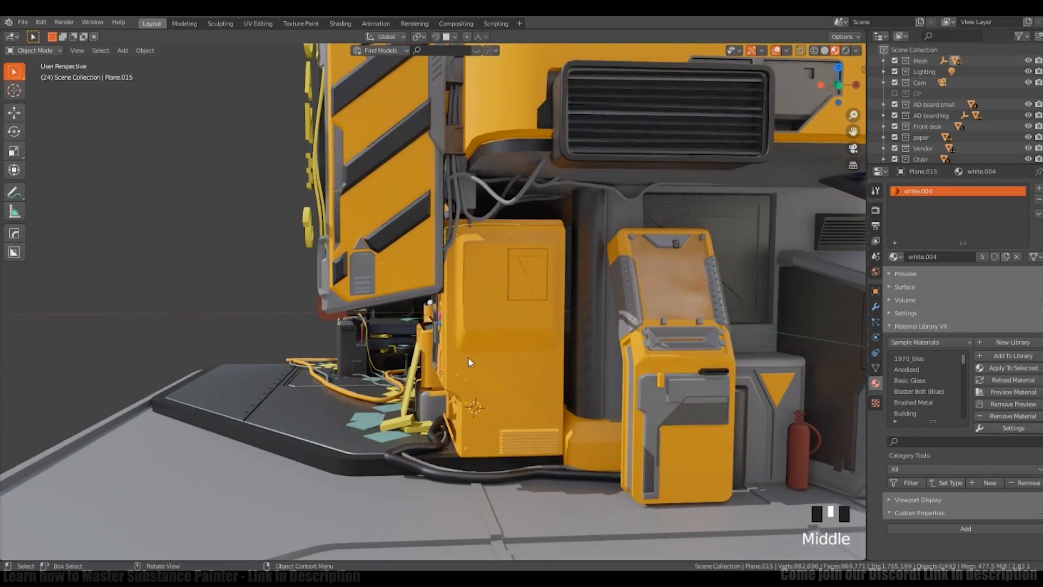
Step: Select the vent slats low on the vending machine's side and assign them the grey.001 material
key(Tab)
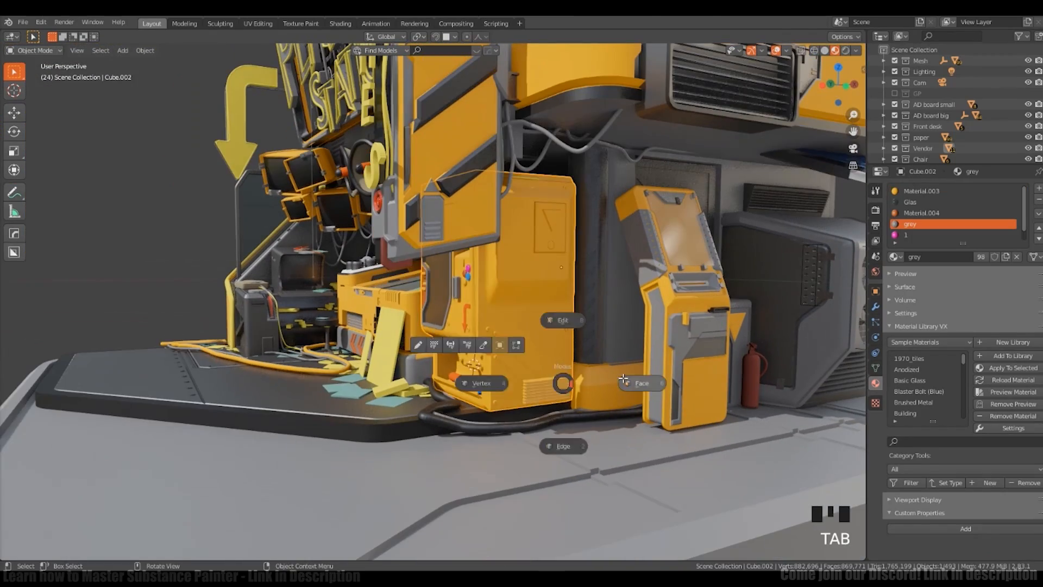
key(l)
key(l)
key(l)
key(l)
key(l)
key(l)
key(l)
key(l)
key(l)
key(l)
key(l)
click(544, 392)
scroll(543, 392, up, 6)
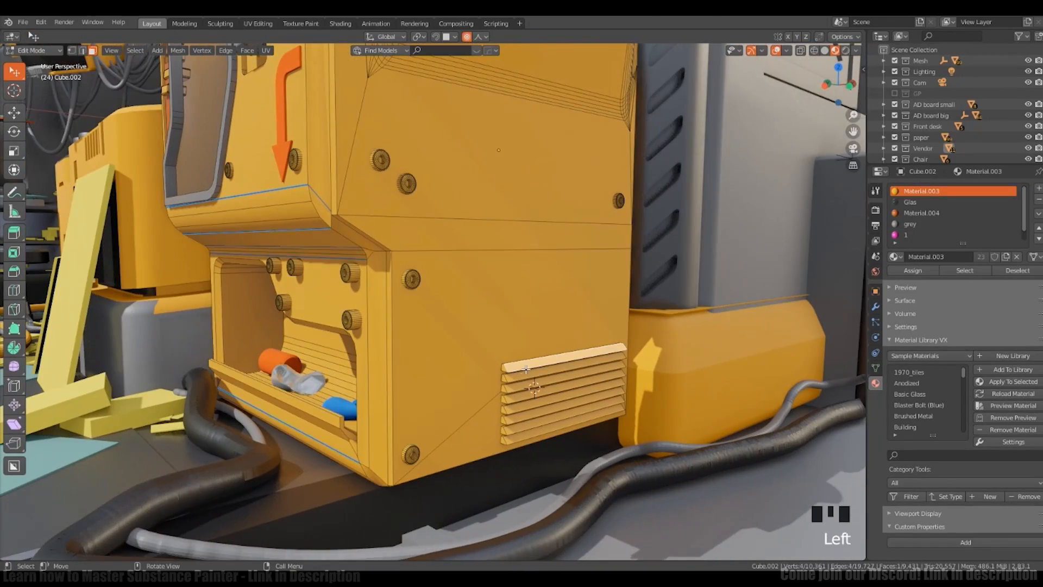
key(l)
key(l)
key(l)
key(l)
key(l)
middle_drag(516, 387, 538, 382)
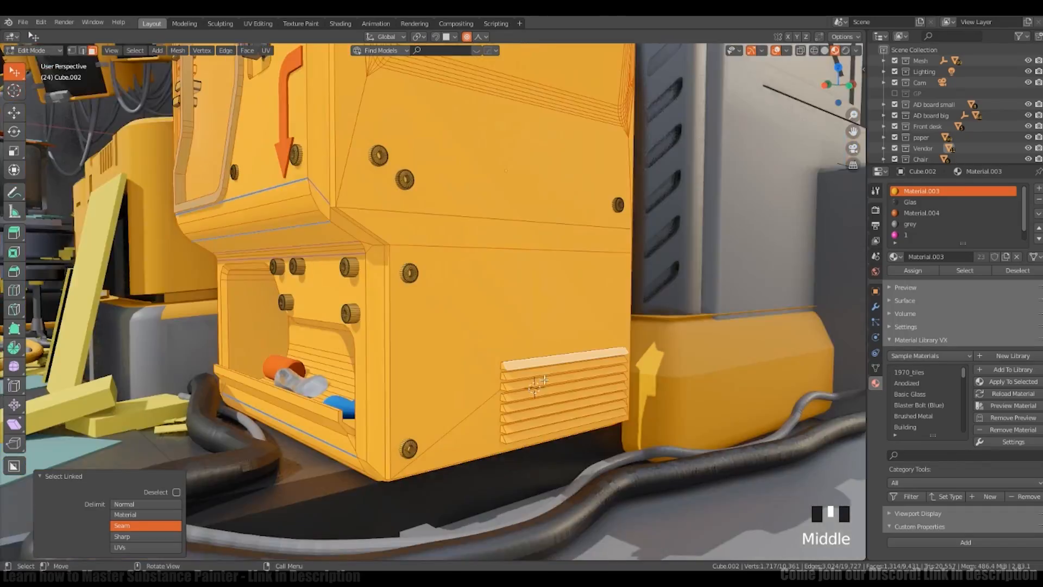
key(KP_5)
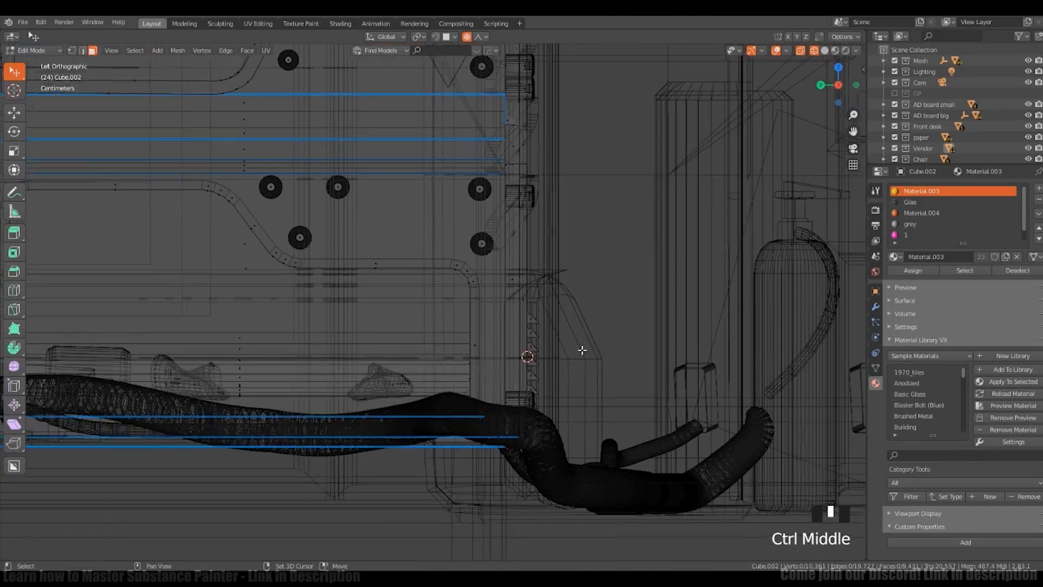
click(923, 224)
click(904, 270)
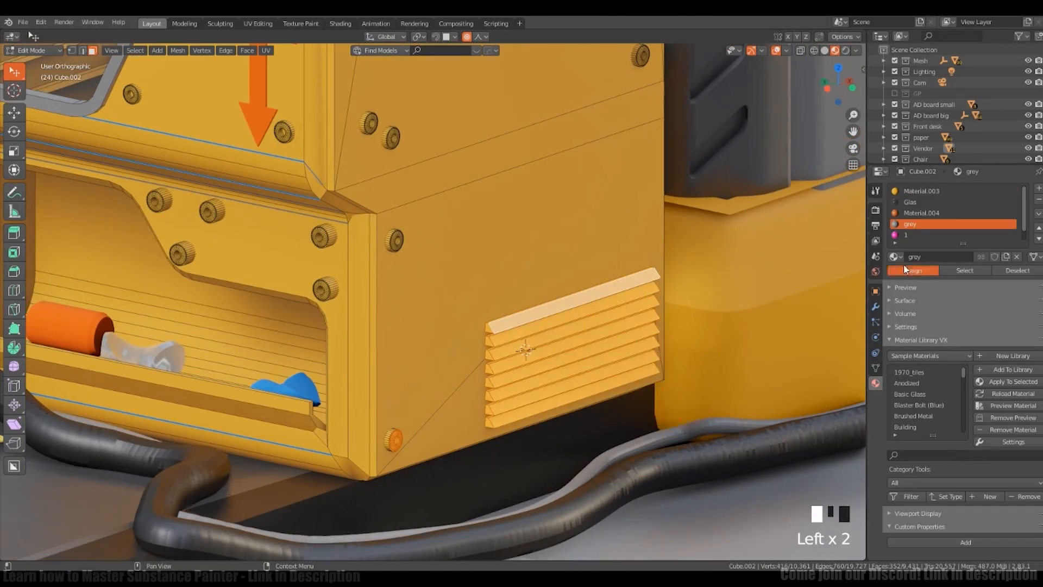
click(904, 270)
key(Tab)
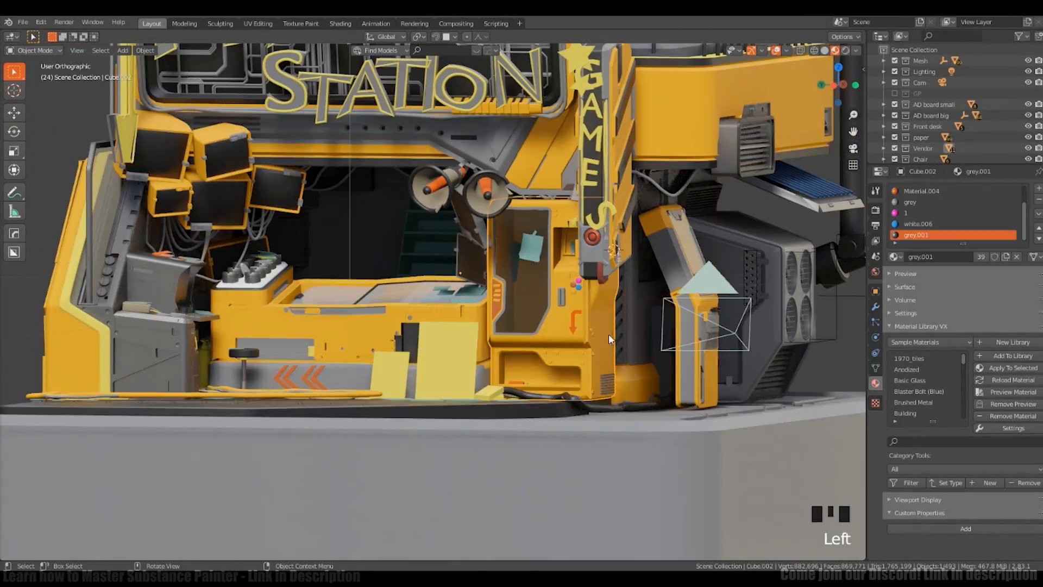
Step: Give the vending machine body a separate copy of Material.003 and shift its base color to a darker orange-red
click(609, 334)
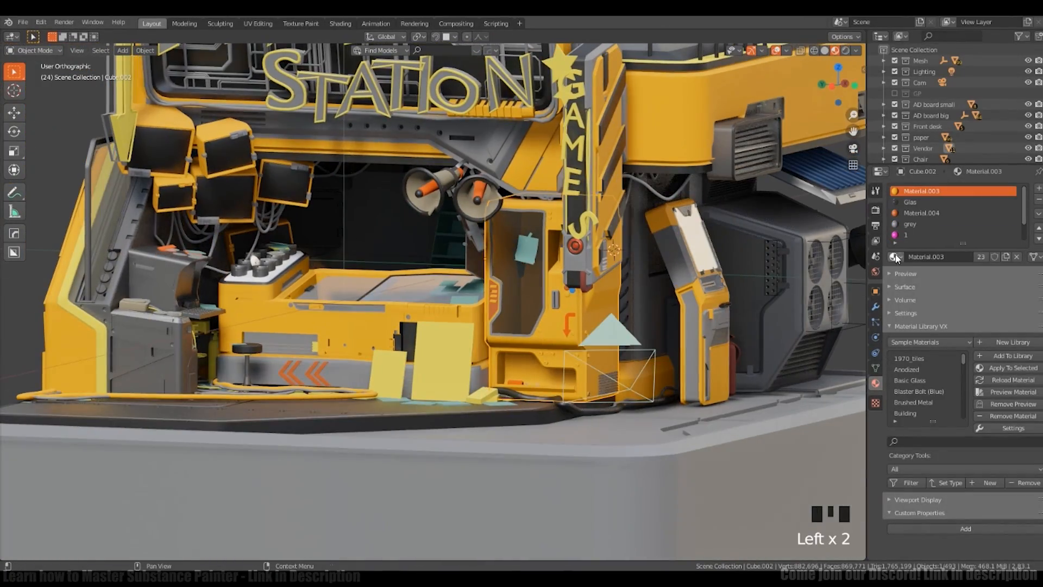
click(927, 286)
click(1000, 367)
click(969, 288)
key(KP_5)
middle_drag(673, 304, 624, 373)
key(a)
key(alt+a)
click(999, 367)
drag(1024, 218, 1029, 247)
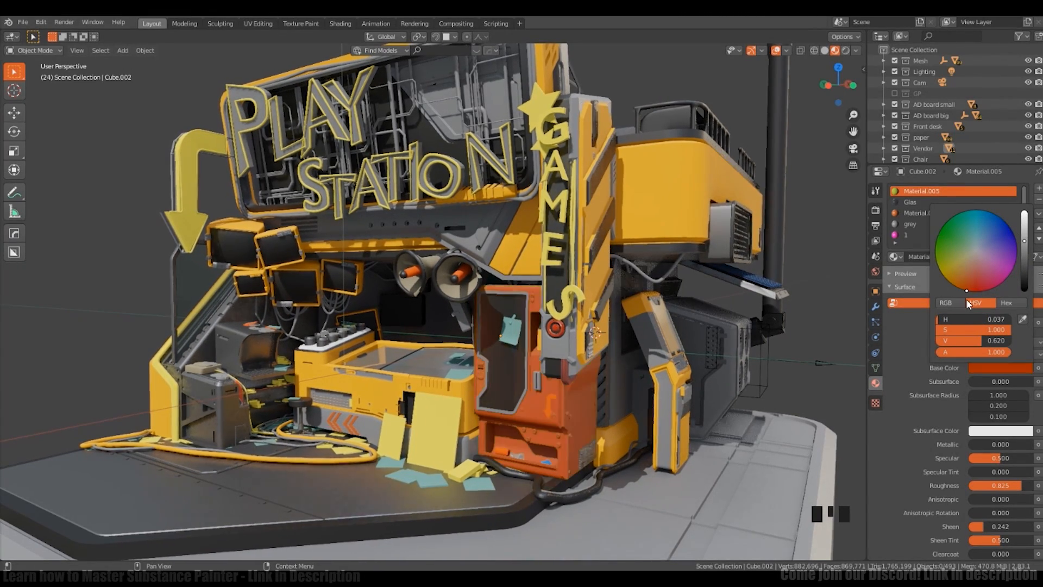
Step: Try muted red tones on the vending machine body and settle on a light warm grey base color
click(977, 283)
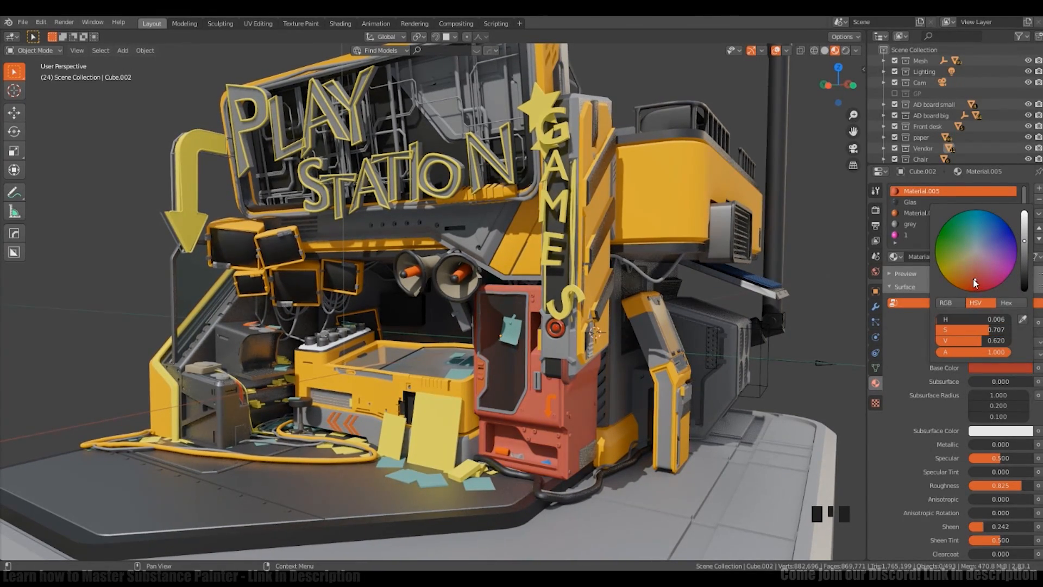
drag(1024, 241, 1024, 244)
scroll(733, 294, down, 3)
mouse_move(733, 294)
middle_down()
mouse_move(652, 296)
mouse_move(717, 299)
middle_up()
scroll(717, 299, up, 2)
click(989, 370)
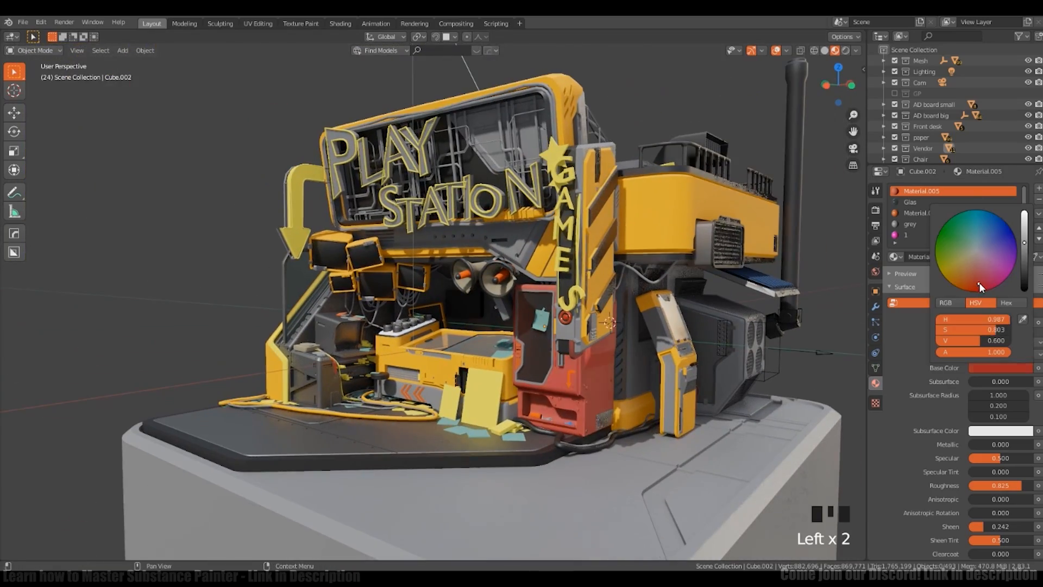
click(976, 253)
scroll(676, 359, up, 3)
middle_drag(693, 354, 677, 360)
scroll(625, 385, down, 1)
middle_drag(578, 398, 624, 409)
key(a)
key(a)
key(a)
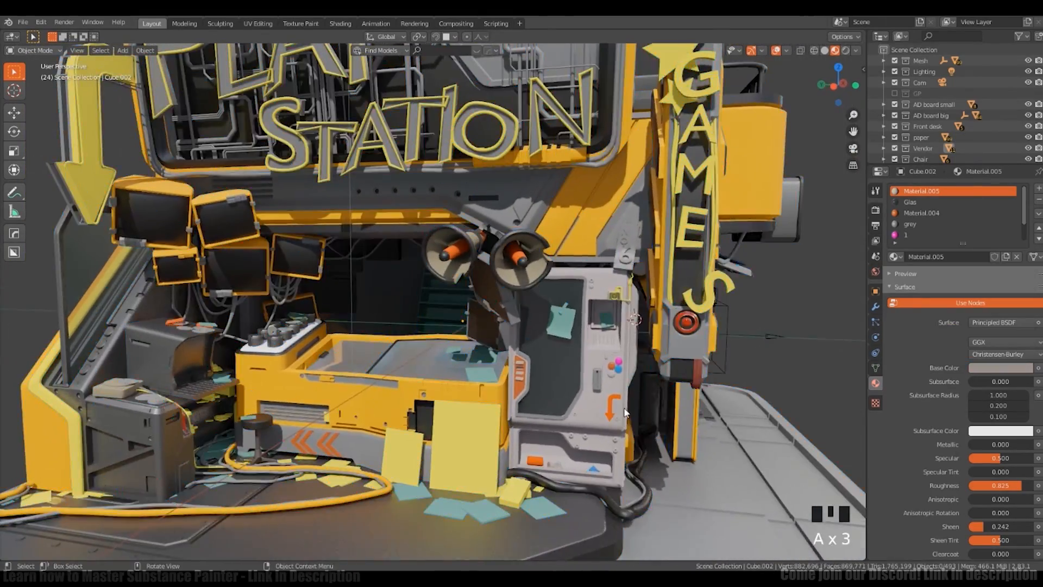
Step: Assign the Dark material to the small camera's hood on the vending machine and dark blue white.001 to its bracket
scroll(619, 304, up, 4)
middle_drag(651, 307, 647, 331)
click(612, 302)
click(981, 256)
click(895, 257)
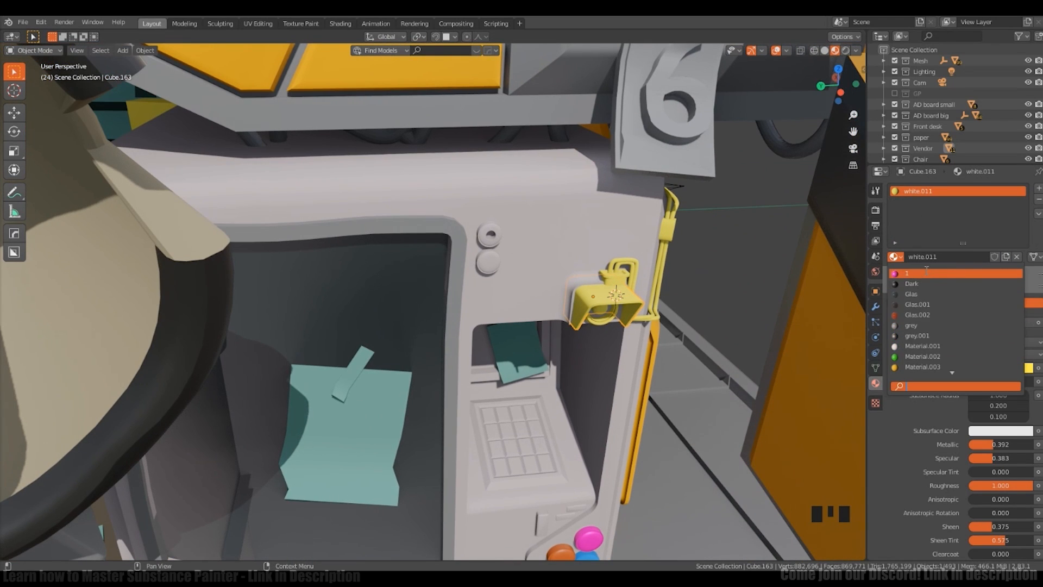
click(911, 283)
click(894, 257)
click(615, 275)
click(895, 256)
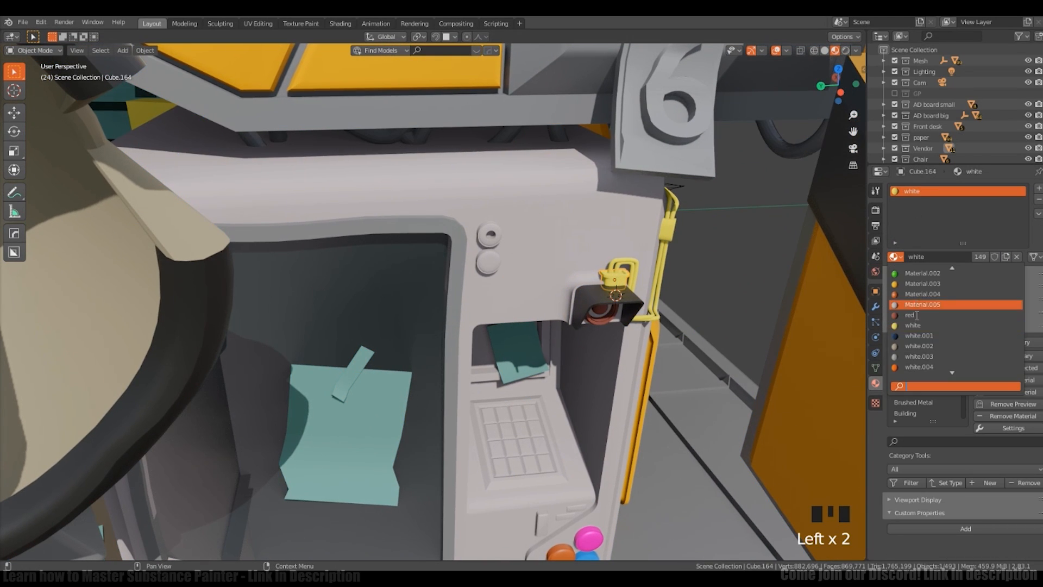
click(918, 336)
Step: Link Material.003 to the thin cable running from the camera on the vending machine
click(659, 260)
click(895, 256)
click(922, 304)
middle_drag(701, 286, 666, 277)
click(895, 257)
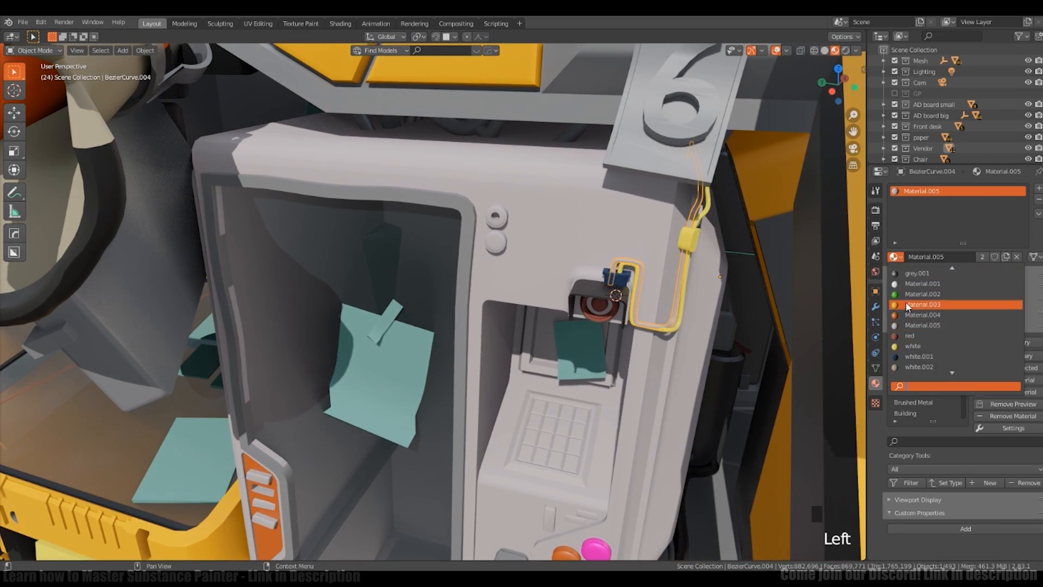
click(906, 305)
Step: Recolor the other camera cable blue and its connector light grey using existing materials
click(682, 271)
click(894, 257)
click(918, 366)
middle_drag(735, 316, 686, 239)
click(686, 263)
click(894, 256)
click(908, 315)
click(687, 239)
click(895, 256)
click(914, 356)
Step: Assign the grey.001 material to the small display recess in the vending machine's front
scroll(588, 265, up, 1)
click(588, 265)
scroll(605, 307, down, 3)
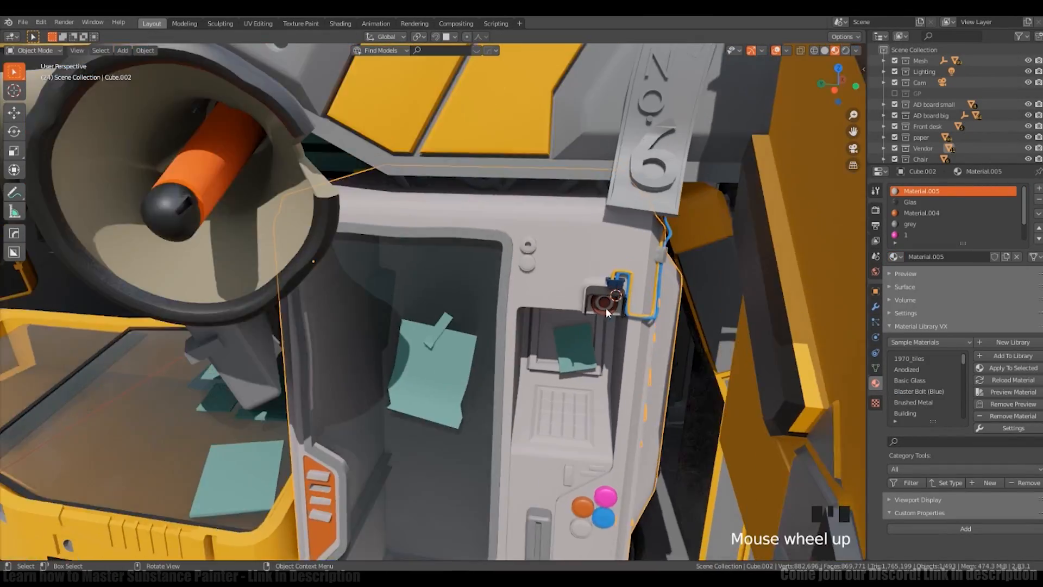
scroll(605, 308, down, 3)
middle_drag(605, 307, 606, 298)
click(583, 270)
key(Tab)
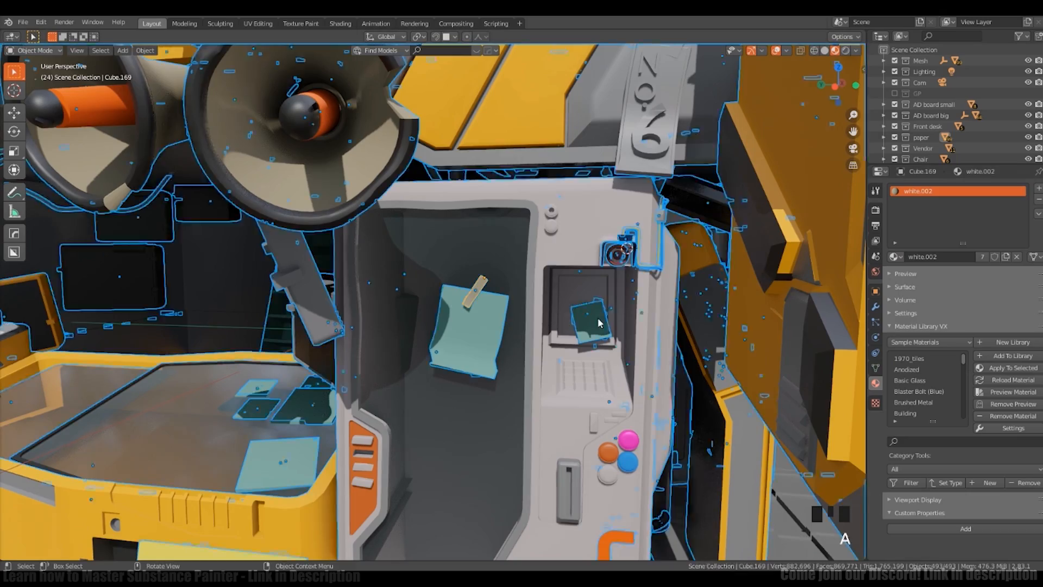
scroll(916, 217, down, 2)
click(916, 235)
click(906, 272)
key(Tab)
Step: Select the keypad faces below the vending machine's small display and assign them the grey.001 material
shift+right_click(605, 319)
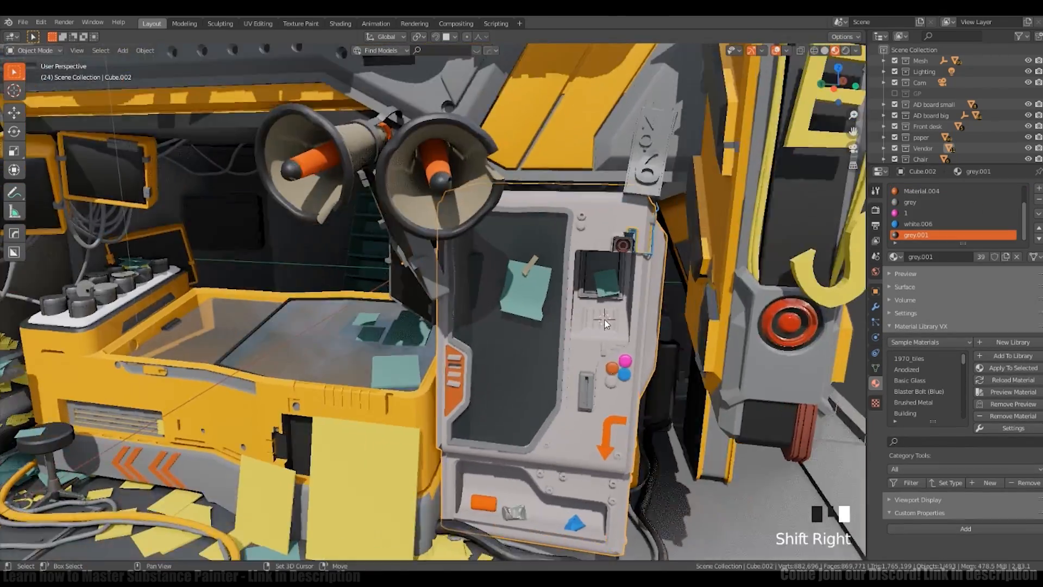
scroll(605, 320, up, 4)
key(Tab)
alt+shift+click(545, 312)
alt+shift+click(636, 297)
key(2)
key(Tab)
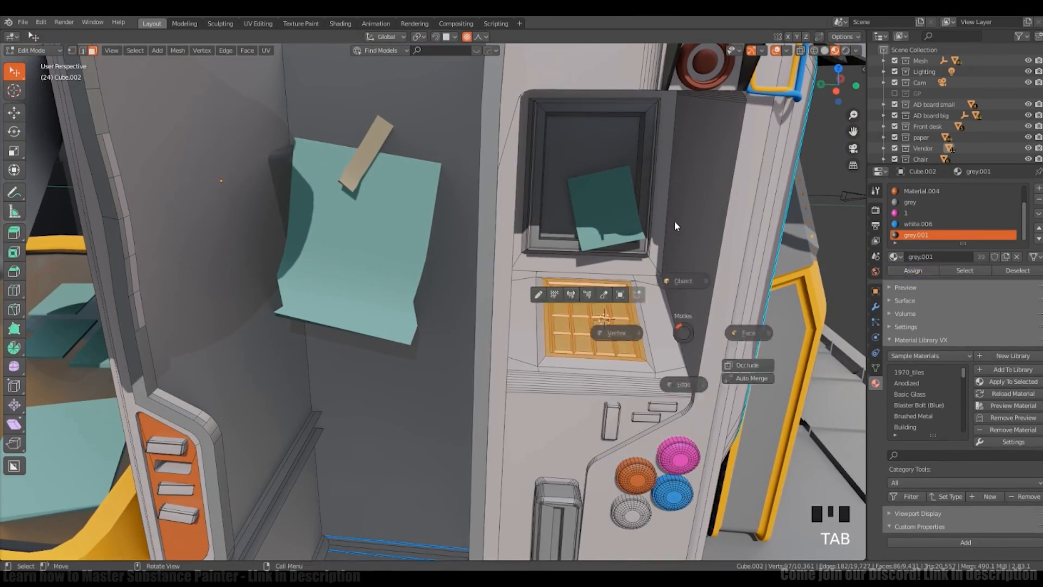
Step: Try giving the yellow boxes and sheets on the roof a separate copy of the white material
scroll(630, 337, down, 5)
middle_drag(630, 337, 555, 256)
click(633, 316)
scroll(633, 316, up, 3)
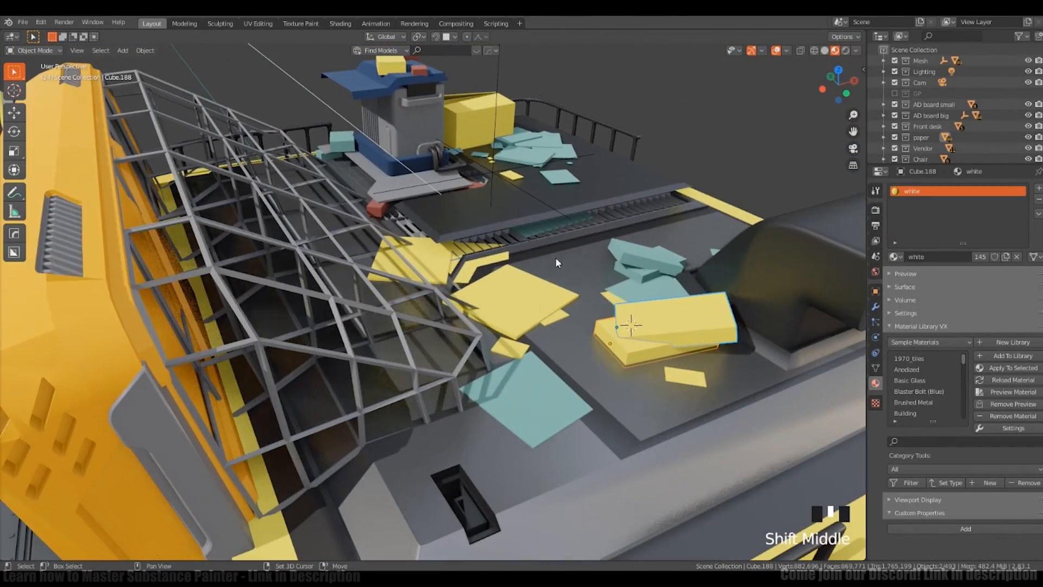
shift+click(669, 326)
shift+click(616, 298)
shift+click(514, 302)
shift+click(413, 258)
click(980, 256)
click(904, 287)
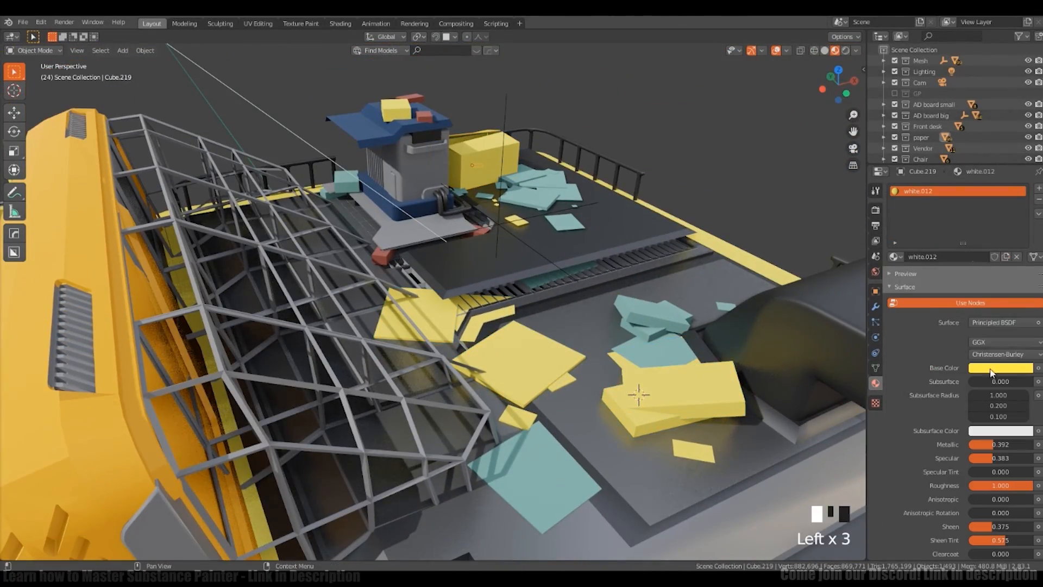
key(ctrl+z)
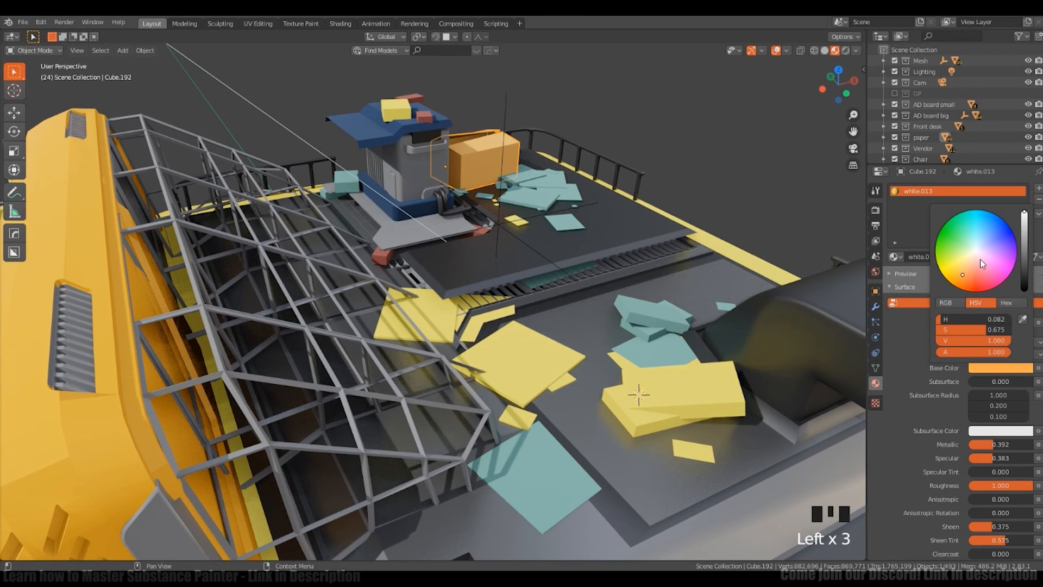
Step: Darken the large roof box's white.013 material to cardboard brown and link it to the surrounding boxes and flat sheets
middle_drag(571, 313, 519, 318)
click(516, 316)
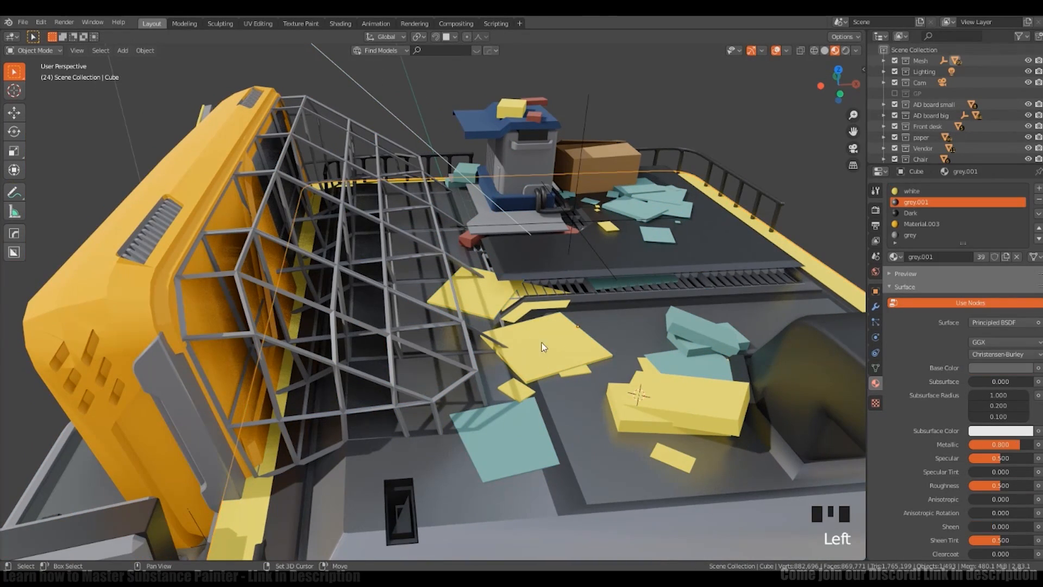
shift+click(621, 175)
key(ctrl+l)
click(601, 308)
middle_drag(601, 308, 605, 298)
click(542, 309)
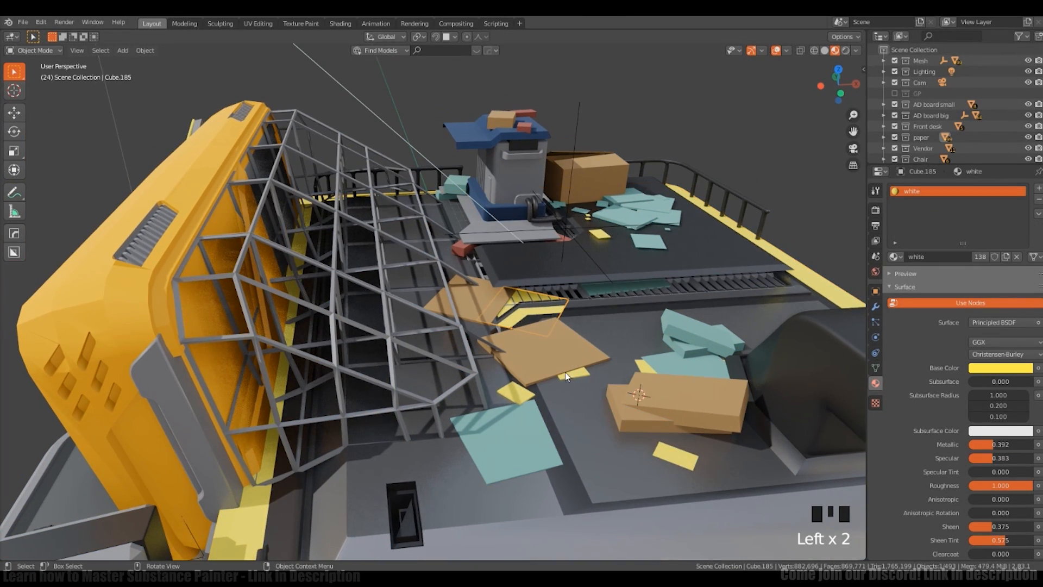
ctrl+middle_drag(646, 243, 676, 328)
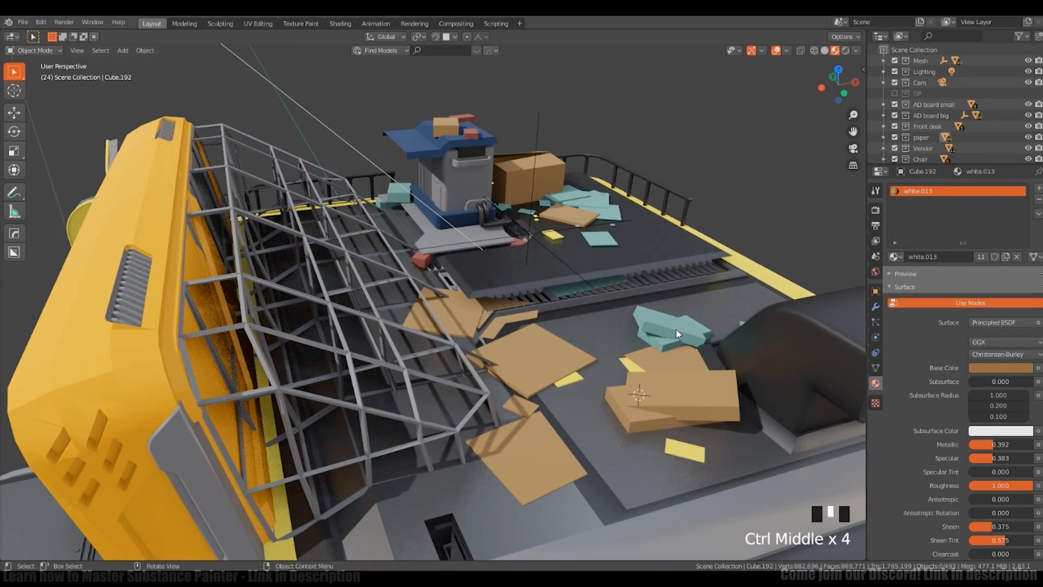
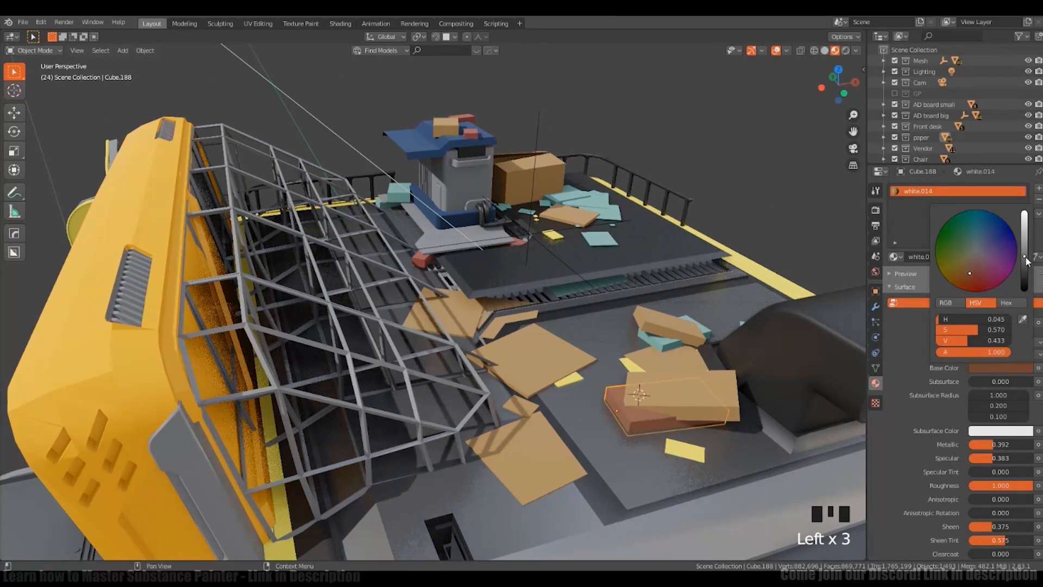
Step: Darken the lower roof box's white.014 base color to deep brown and add two flat cardboard sheets to the selection
click(971, 264)
drag(1025, 257, 1025, 274)
middle_drag(695, 331, 694, 339)
click(693, 339)
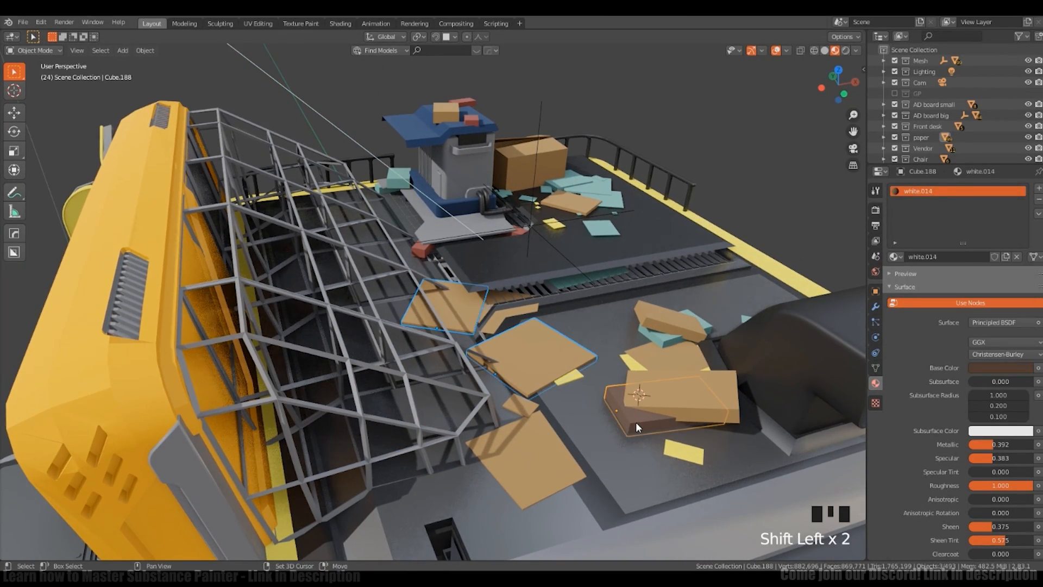
ctrl+middle_drag(635, 421, 600, 294)
Step: Link the brown cardboard material to the standing boards and loose sheets around the front counter
click(602, 278)
click(506, 244)
click(564, 227)
middle_drag(565, 228, 489, 347)
mouse_move(489, 348)
shift+middle_down()
mouse_move(466, 387)
mouse_move(488, 358)
shift+middle_up()
click(503, 404)
middle_drag(503, 405, 516, 381)
shift+middle_drag(516, 381, 459, 423)
shift+middle_drag(459, 424, 400, 465)
key(ctrl+l)
key(m)
key(alt+a)
Step: Try Material.001 and pink material 1 on the disc atop the beige box, and settle on Material.003
middle_drag(669, 302, 598, 359)
shift+middle_drag(598, 359, 506, 345)
shift+middle_drag(505, 345, 543, 396)
ctrl+middle_drag(543, 397, 484, 379)
click(484, 379)
key(Tab)
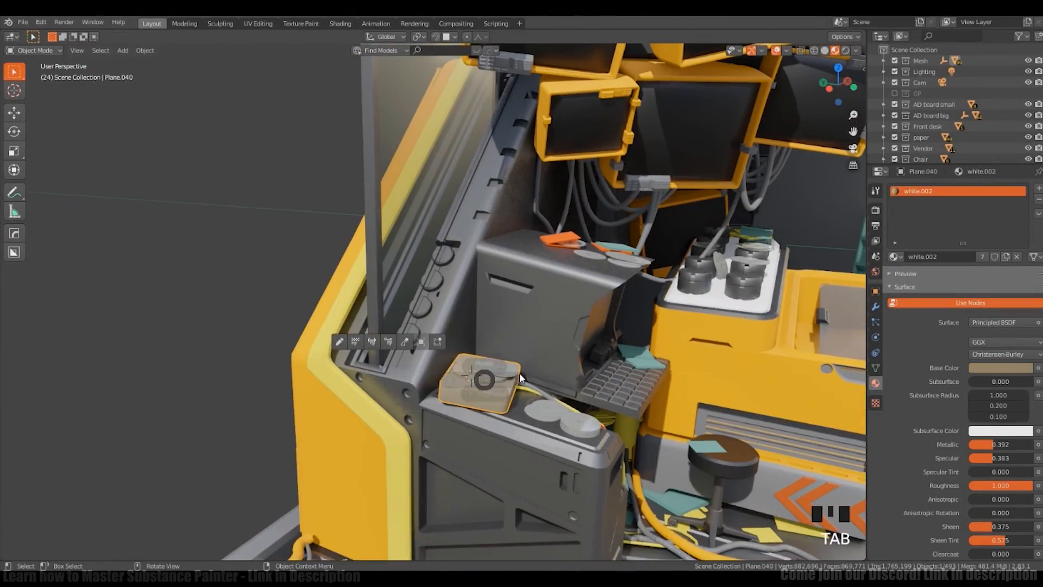
click(489, 373)
click(893, 257)
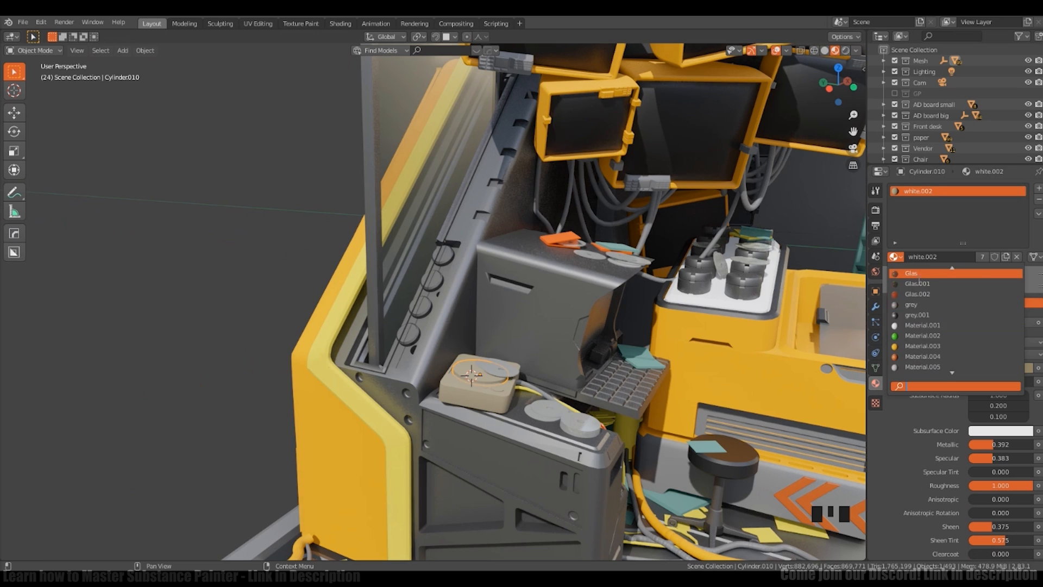
click(922, 325)
middle_drag(665, 372, 633, 372)
click(475, 369)
click(905, 273)
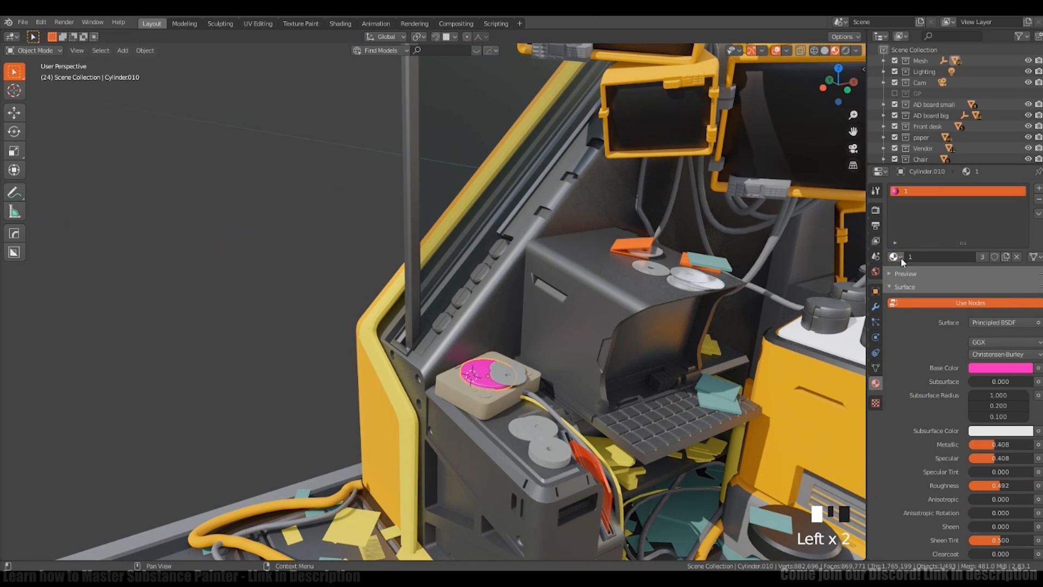
click(901, 258)
click(921, 367)
Step: Assign the light grey Material.005 to the yellow edge strip along the booth's side wall
ctrl+middle_drag(635, 310, 620, 413)
middle_drag(543, 396, 609, 402)
click(449, 400)
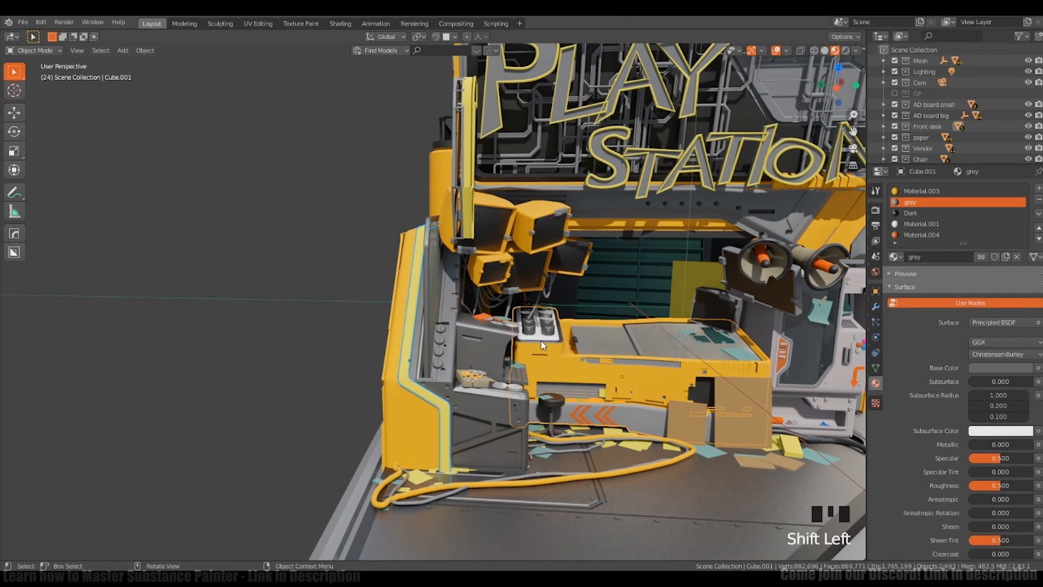
click(862, 350)
scroll(972, 211, down, 4)
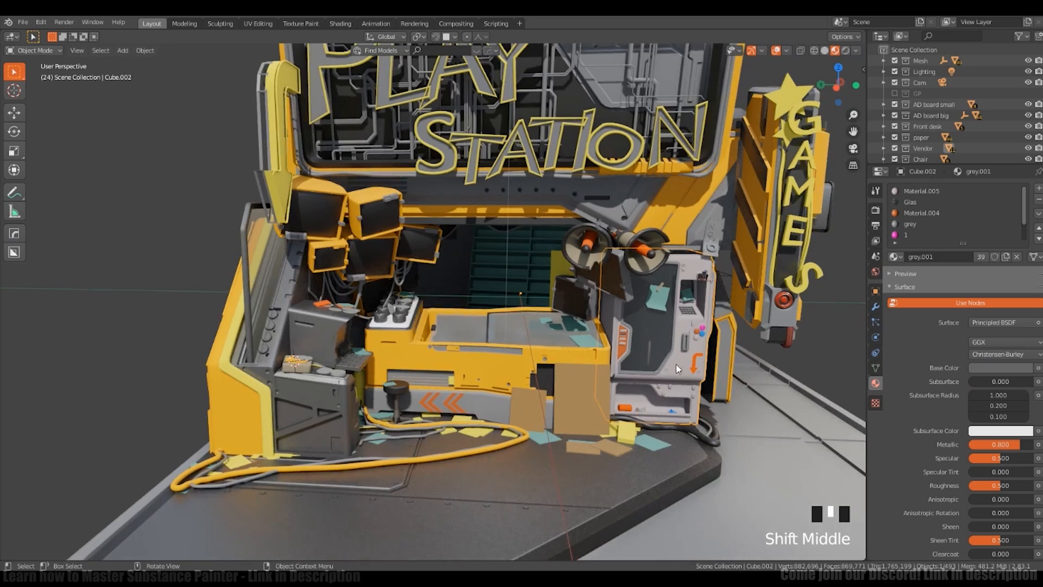
click(904, 287)
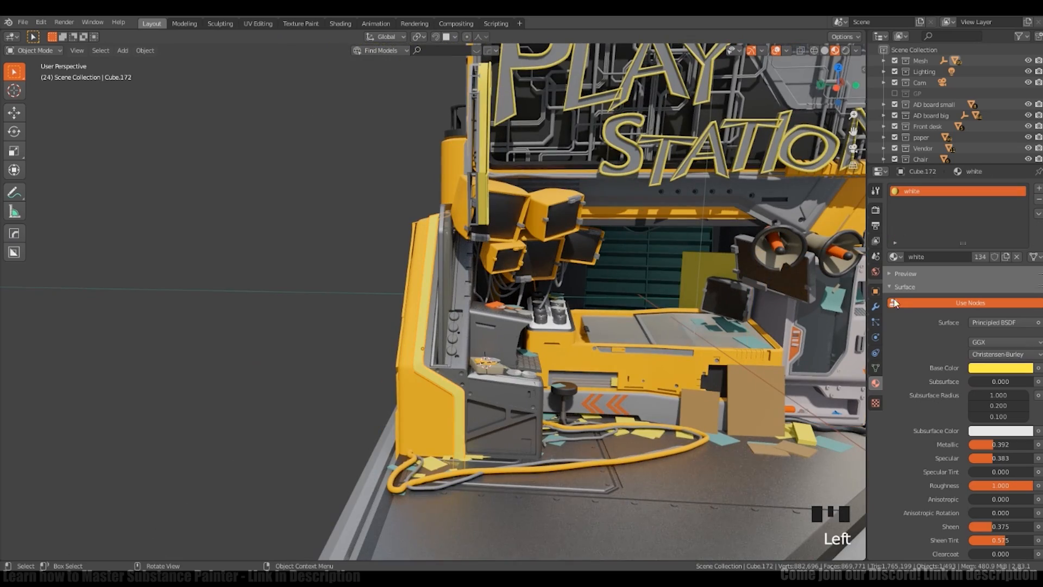
click(920, 326)
Step: Add a material slot to the sloping side rail and assign the Dark material to its round knobs
middle_drag(543, 348, 465, 328)
click(489, 245)
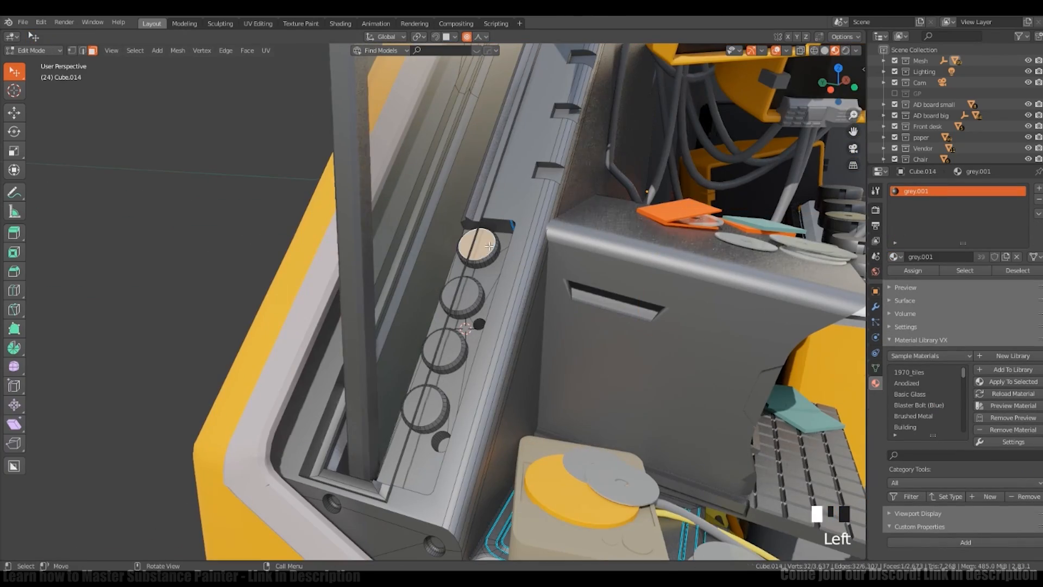
click(1038, 189)
click(912, 270)
click(896, 256)
click(918, 283)
key(Tab)
scroll(705, 248, down, 4)
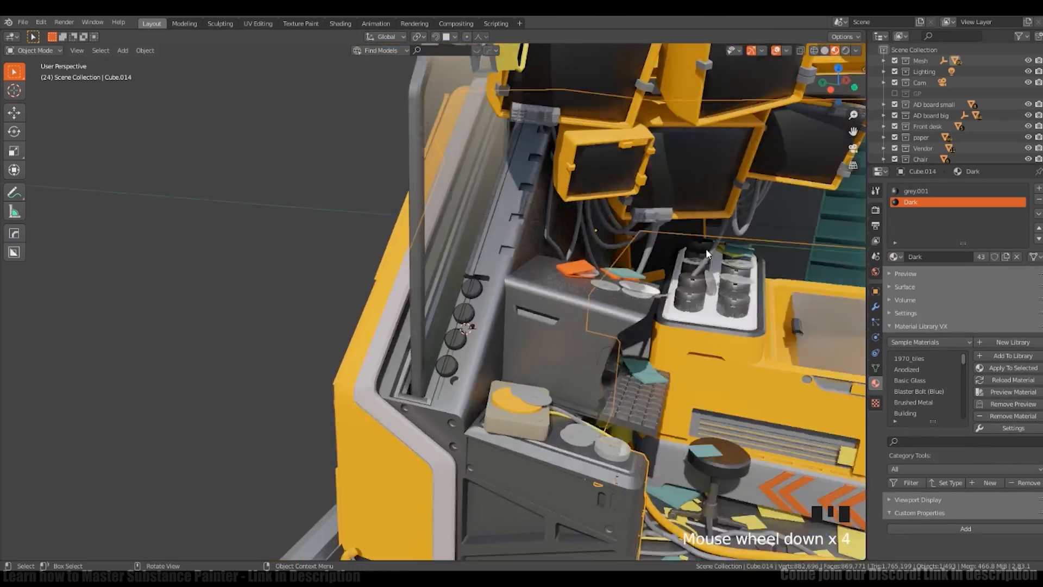
Step: Apply the light grey Material.005 to the angular patch panels on the yellow side wall, linking it among the selected patches
middle_drag(706, 249, 643, 308)
key(Tab)
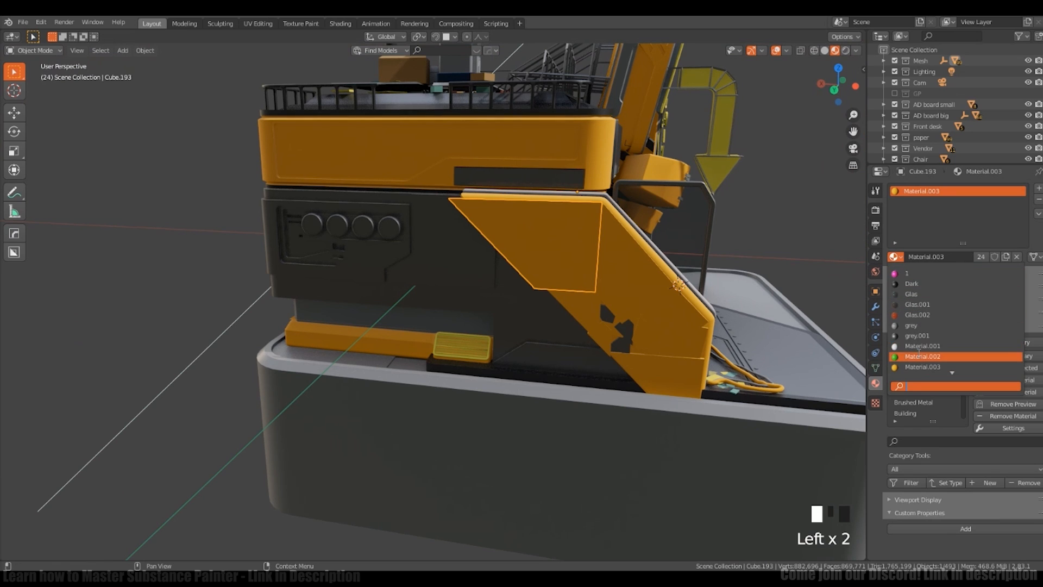
click(647, 307)
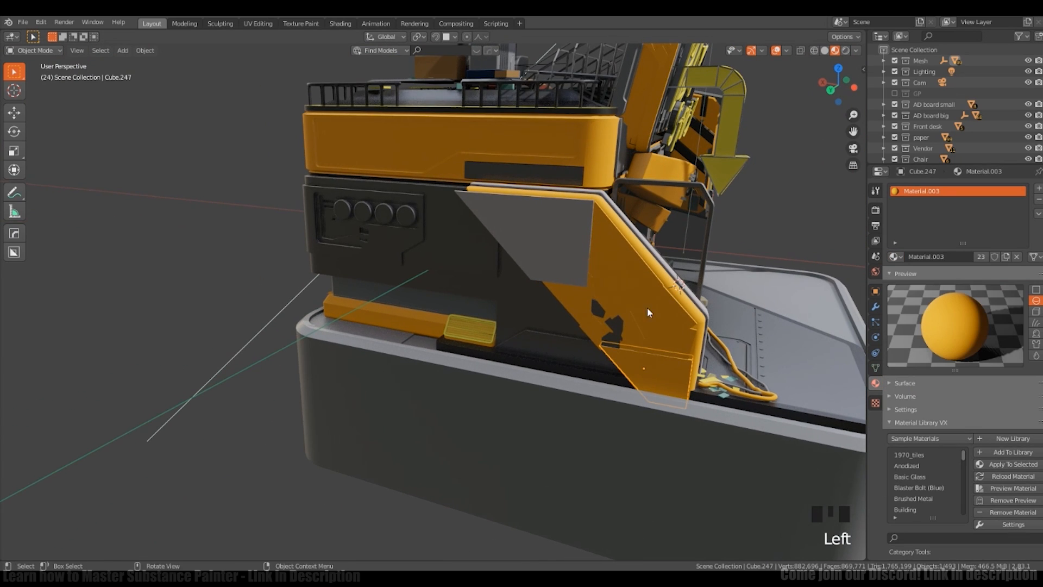
shift+click(568, 258)
shift+click(568, 259)
shift+click(559, 250)
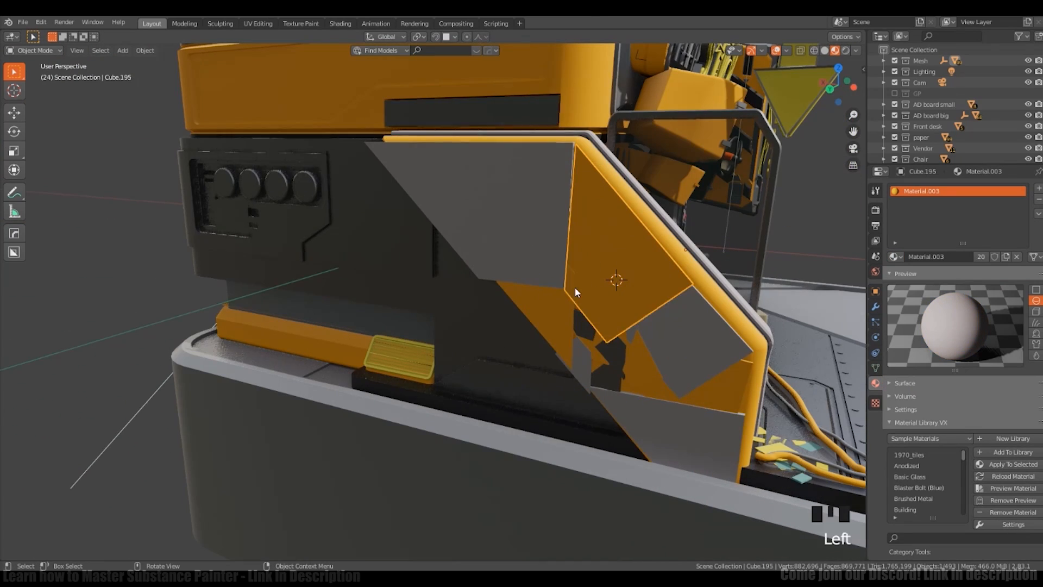
key(ctrl+l)
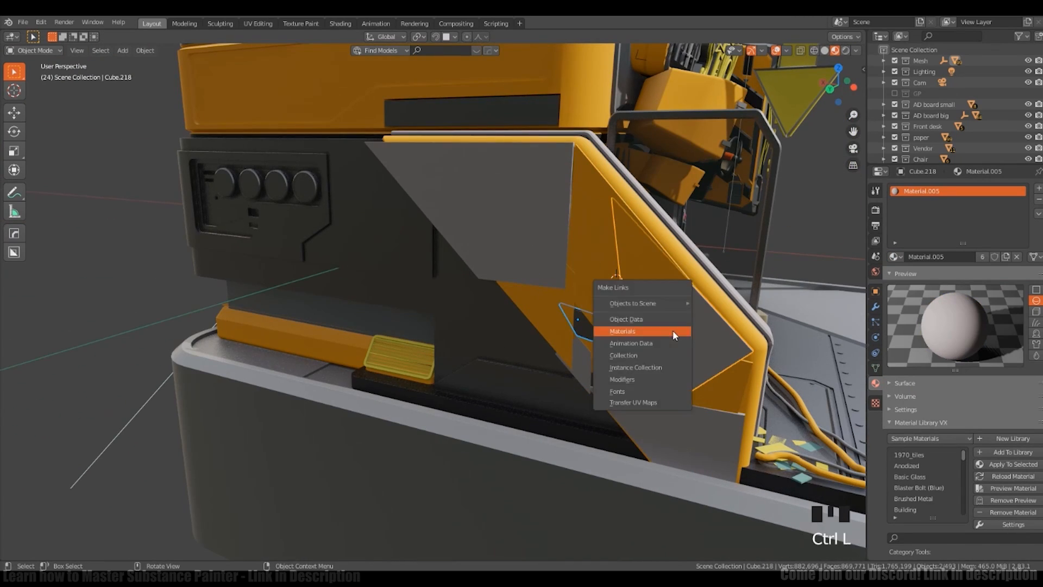
click(659, 326)
Step: Replace the yellow material on the roof's raised border with the light grey Material.005
scroll(660, 324, up, 4)
middle_drag(660, 324, 687, 324)
shift+right_drag(394, 209, 380, 226)
middle_drag(364, 258, 625, 272)
shift+middle_drag(445, 239, 452, 287)
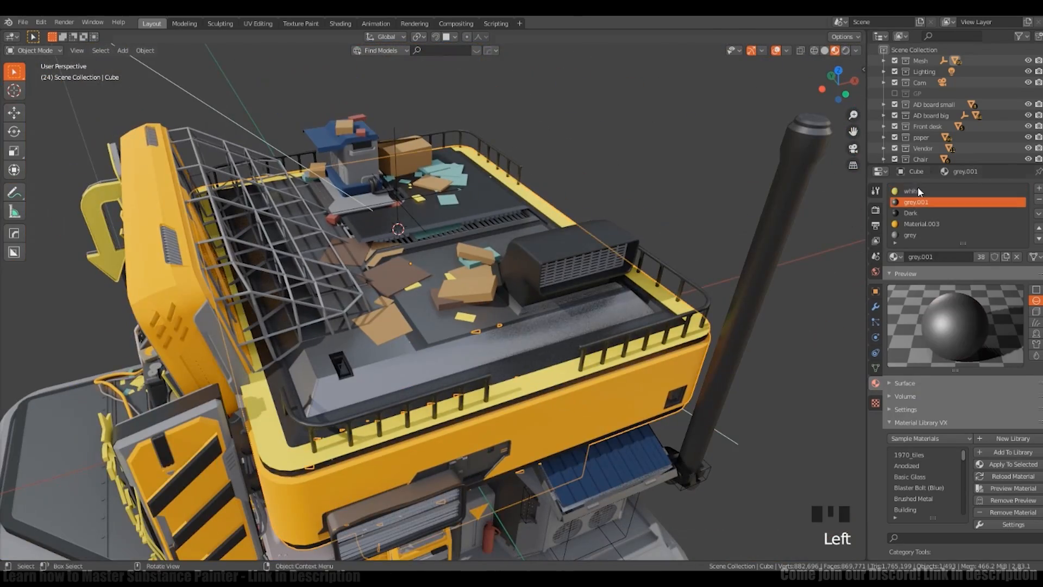
click(905, 273)
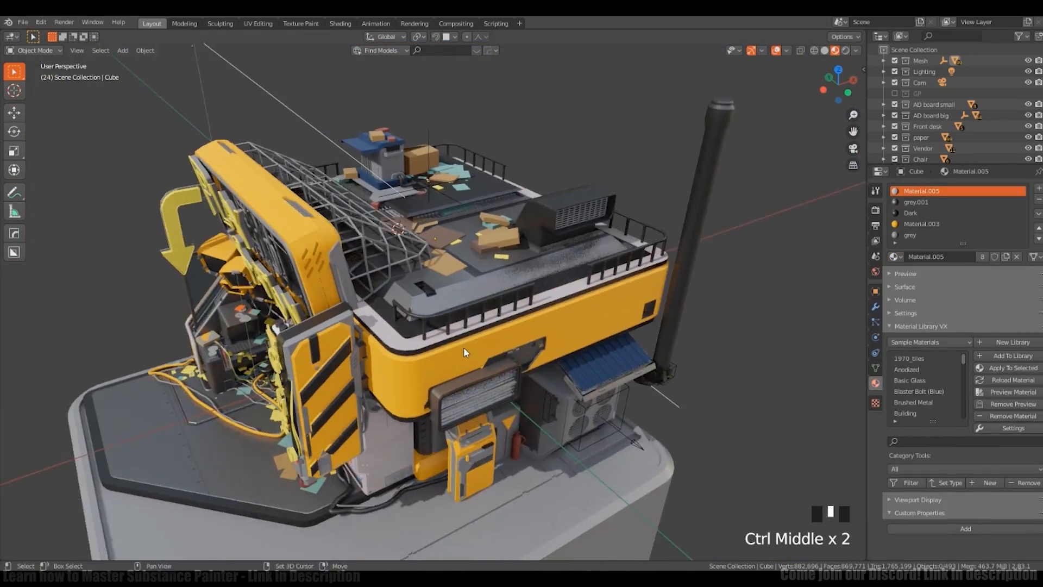
Step: Add a material slot for the slanted stripe faces beside the big sign, try white.006 and white.014, and settle on Material.005
ctrl+middle_drag(464, 348, 679, 358)
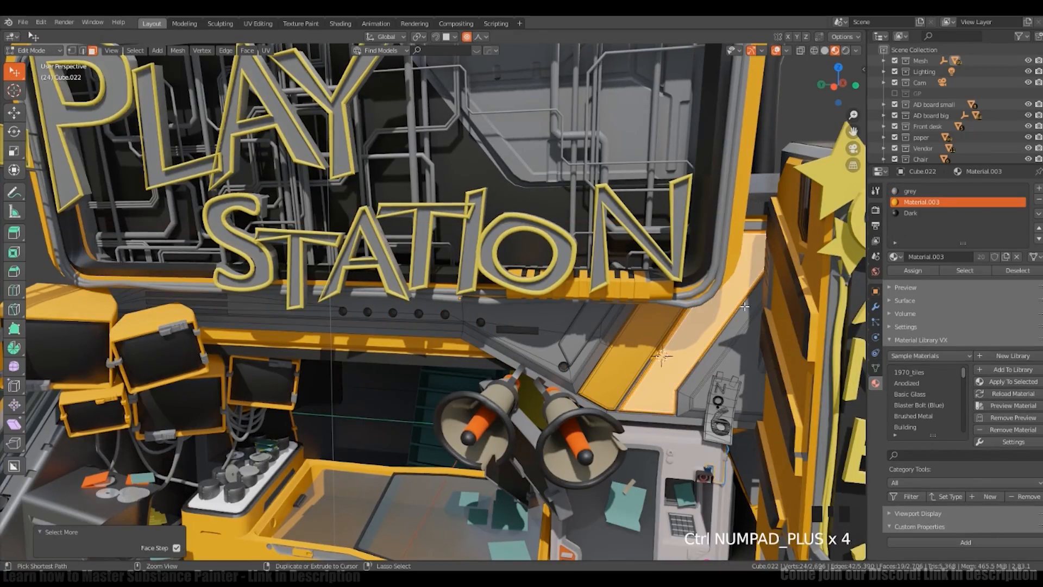
click(1038, 188)
click(912, 270)
click(895, 256)
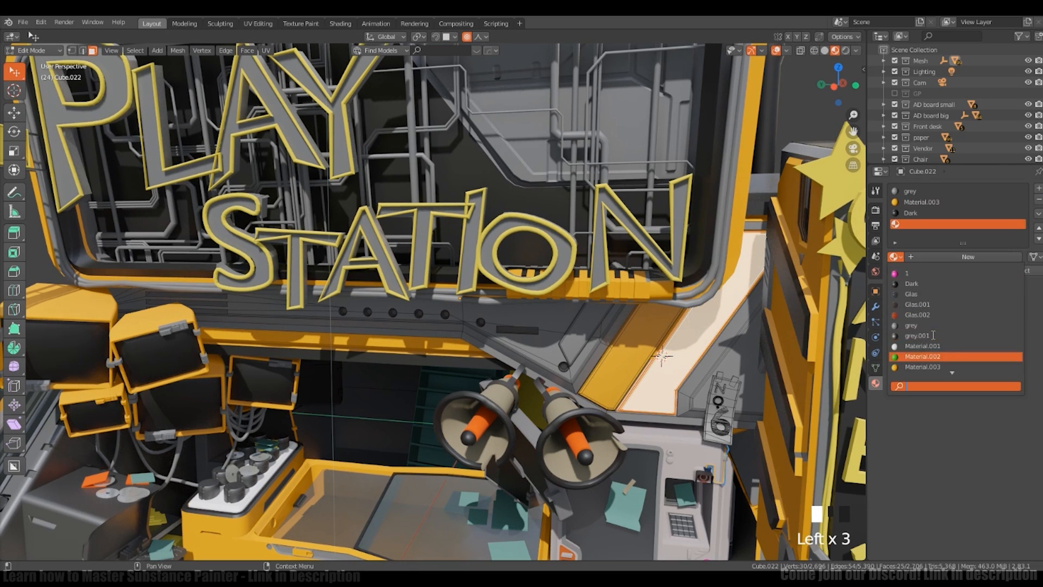
key(Tab)
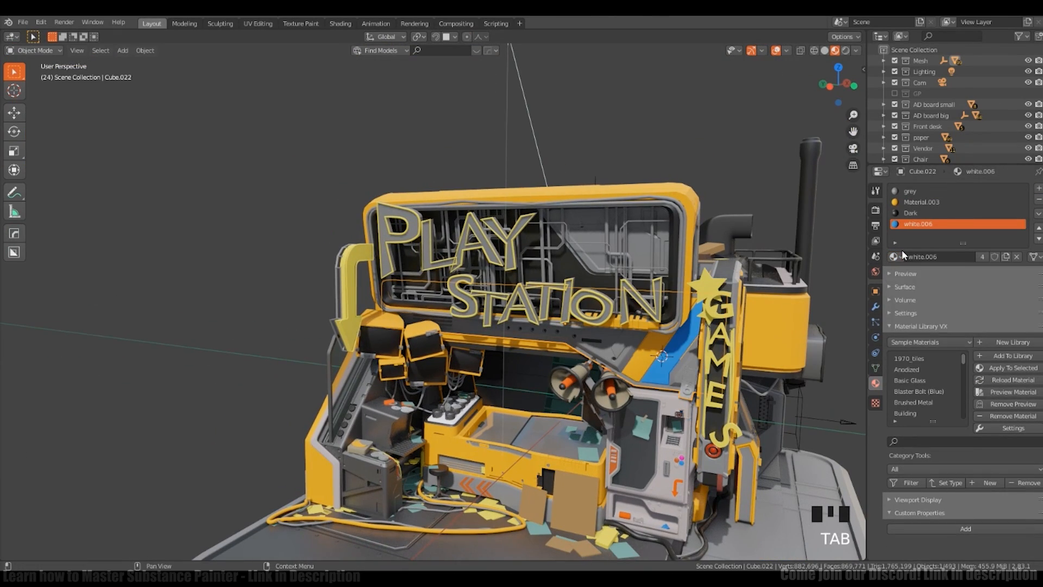
click(915, 358)
click(895, 256)
click(895, 256)
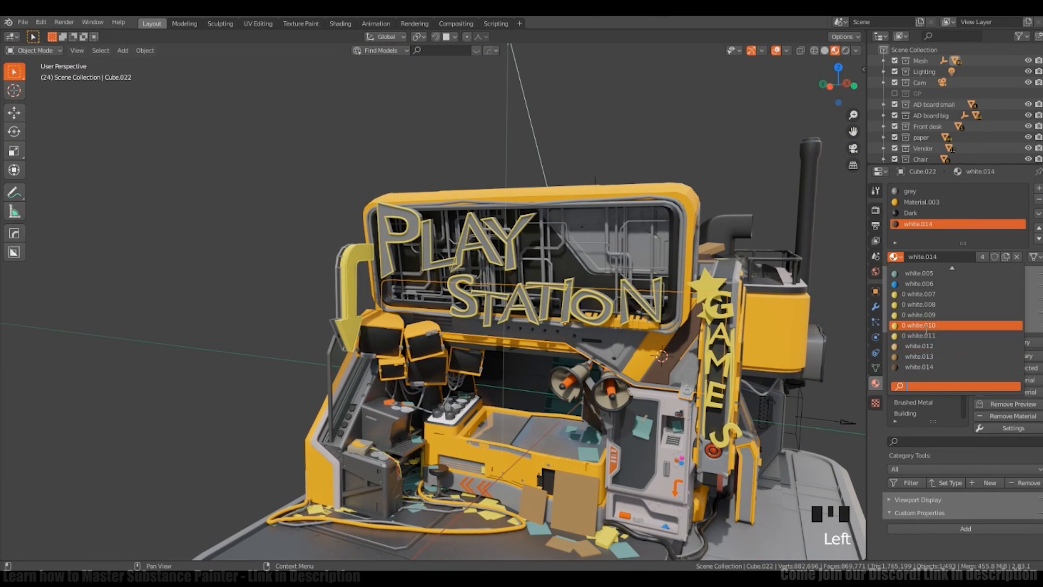
click(920, 272)
Step: Assign Material.003 to the triangle and Dark to the small round mark on the vending machine's side panel
middle_drag(717, 320, 670, 393)
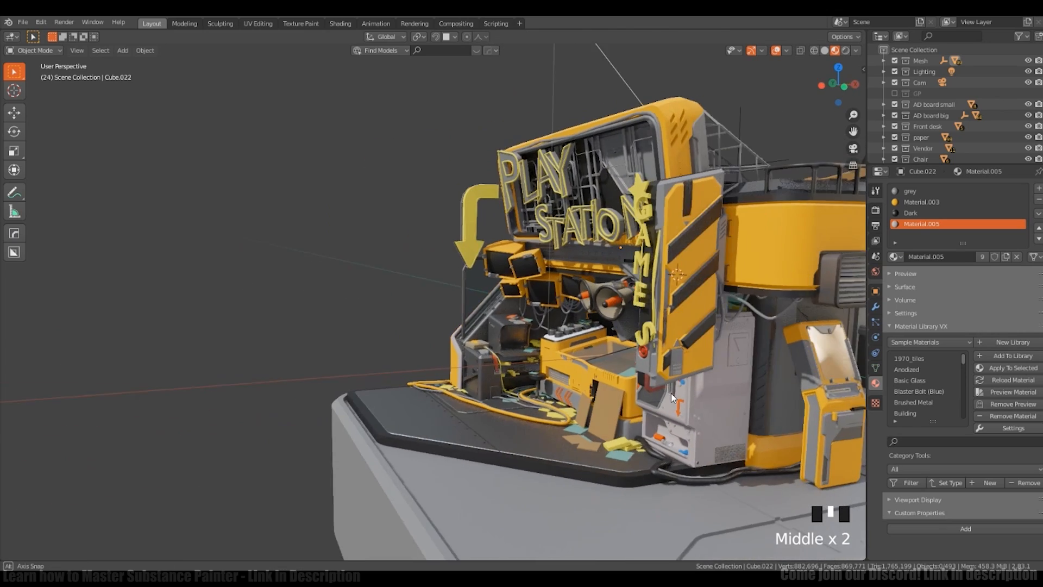
scroll(742, 352, up, 3)
click(633, 332)
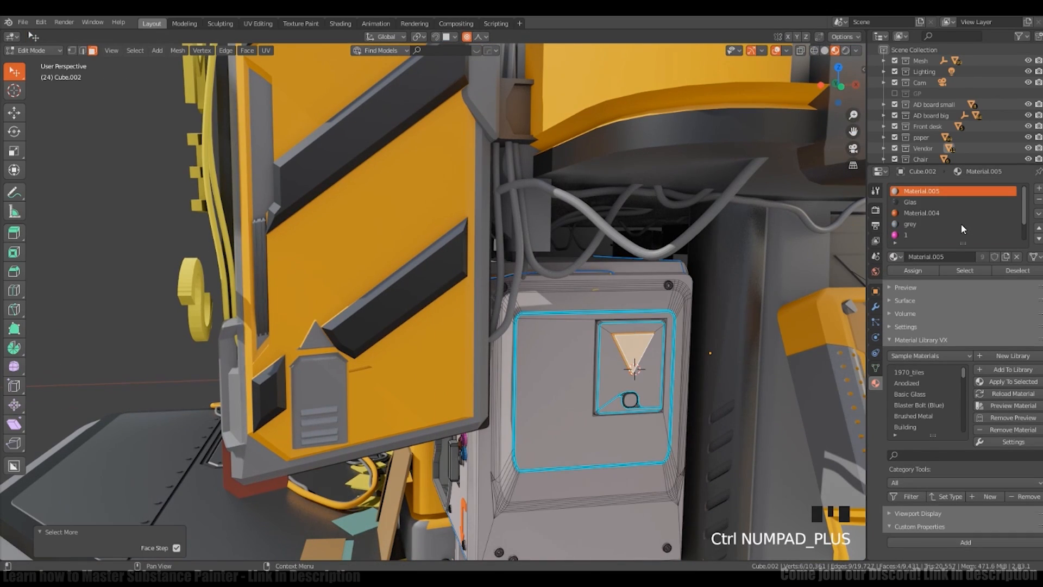
scroll(963, 228, down, 3)
click(950, 234)
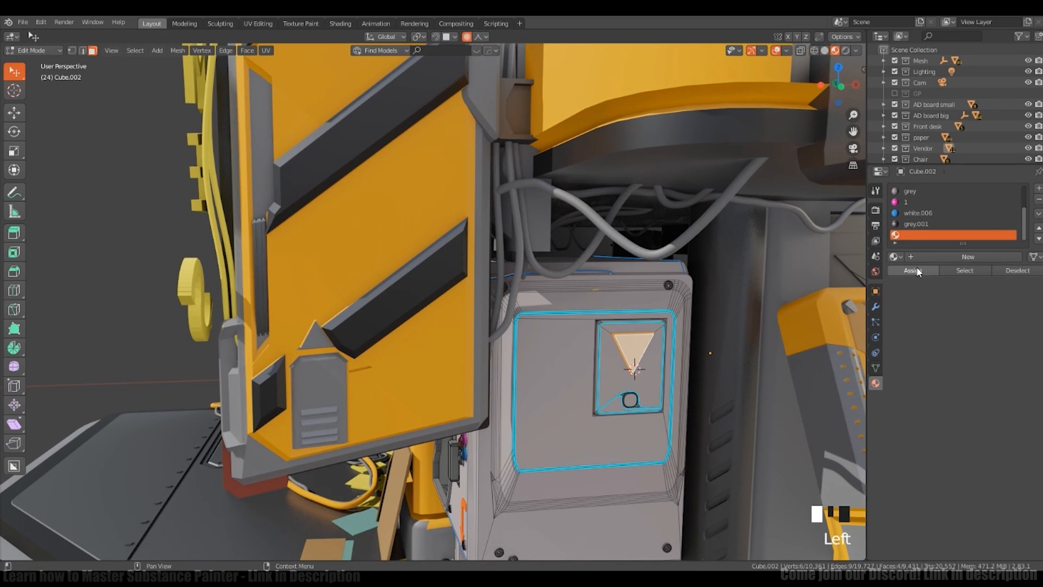
click(1038, 188)
click(896, 256)
click(918, 304)
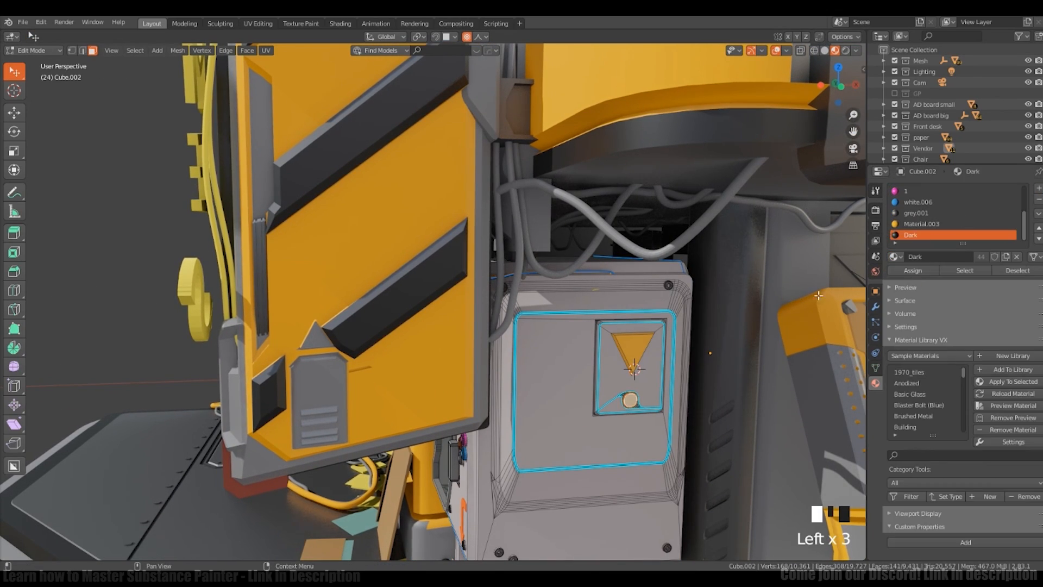
click(912, 270)
key(Tab)
Step: Add a material slot to the tall chimney pipe and give the band near its top an orange accent material
scroll(638, 381, down, 3)
scroll(931, 200, up, 7)
middle_drag(638, 419, 603, 359)
scroll(931, 200, down, 4)
scroll(592, 358, down, 4)
shift+middle_drag(576, 359, 546, 342)
middle_drag(554, 326, 500, 381)
click(683, 217)
key(Tab)
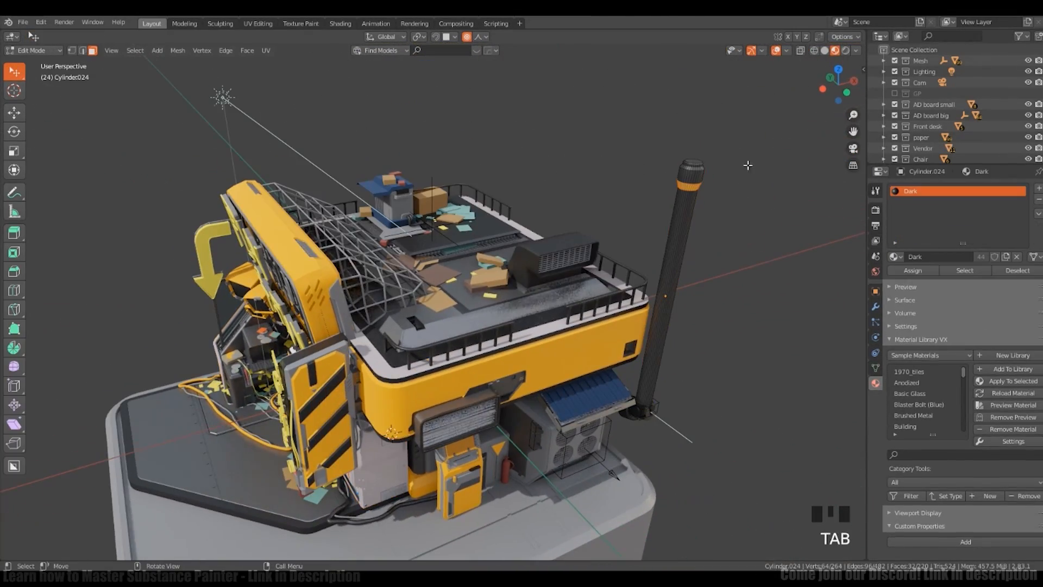
click(1038, 188)
click(894, 256)
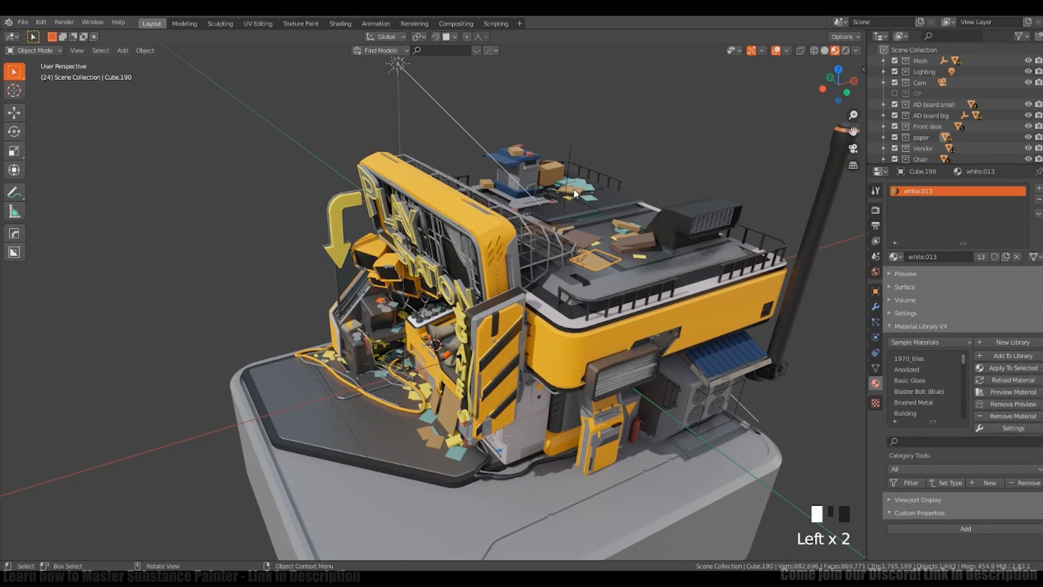
Step: Recolor one of the loose paper sheets on the roof with the orange white.004 material
click(573, 193)
click(893, 256)
click(917, 274)
key(a)
key(a)
key(a)
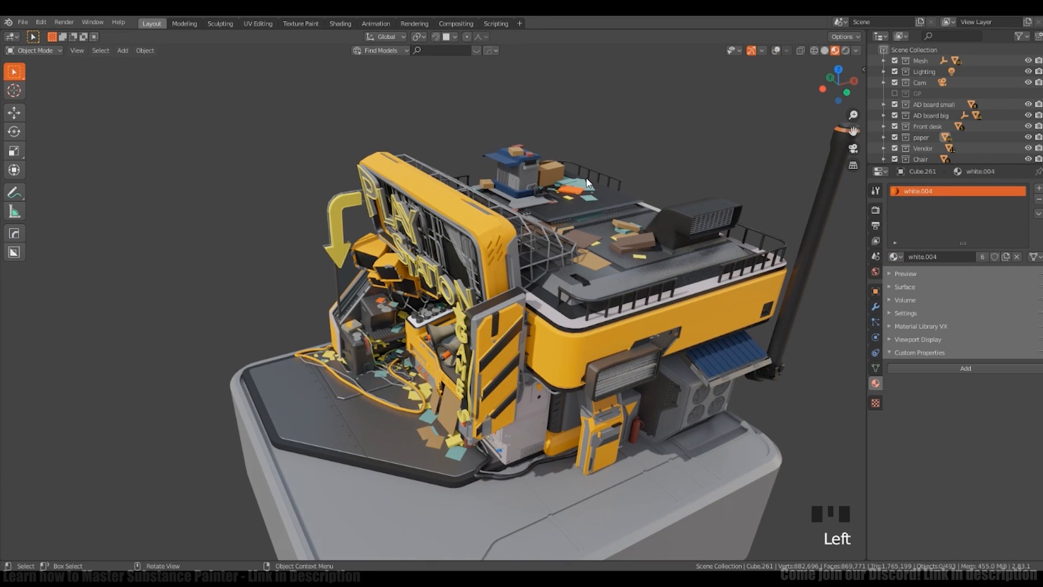
Step: Examine the colored building from several angles, toggling the viewport overlays to judge the overall material balance
middle_drag(666, 244, 728, 266)
key(alt+shift+z)
key(a)
key(a)
ctrl+middle_drag(740, 294, 740, 277)
middle_drag(646, 359, 515, 161)
scroll(568, 337, down, 2)
scroll(489, 331, up, 2)
scroll(478, 266, down, 1)
Step: Try the light grey Material.005 on the stacked monitors' casings, and undo the change
click(394, 268)
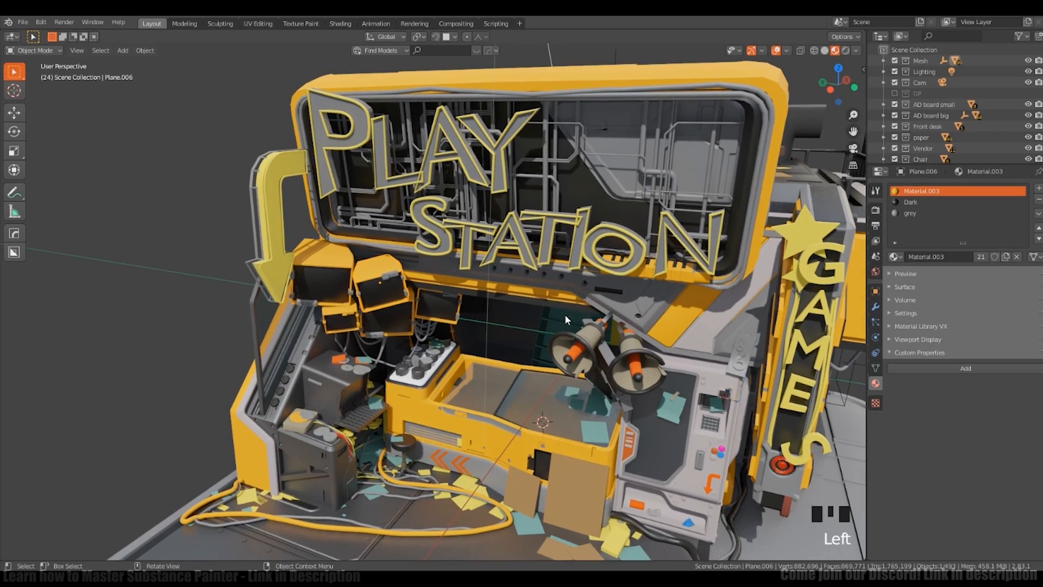
click(895, 256)
text(00)
click(916, 284)
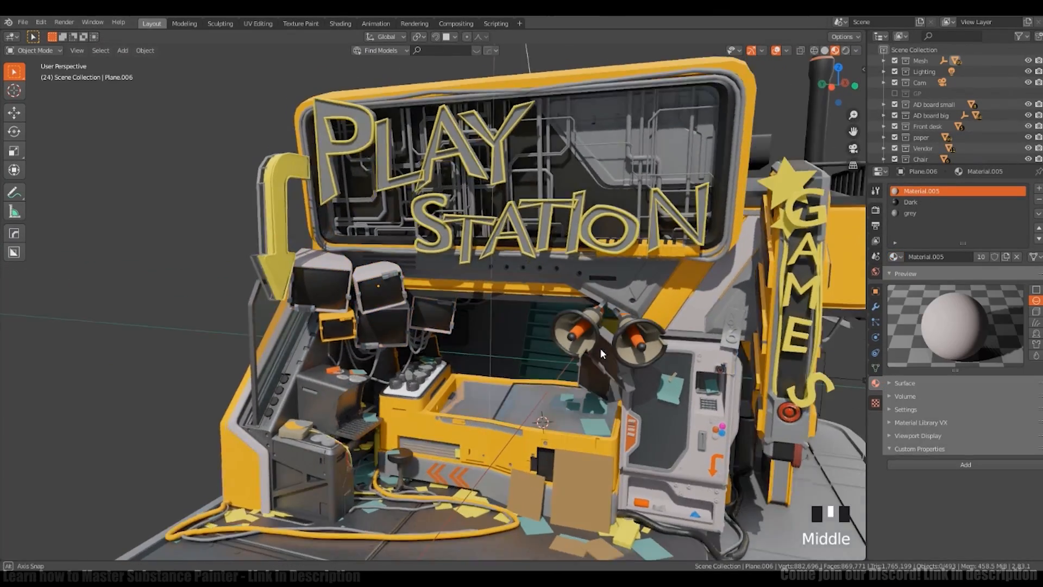
scroll(570, 352, down, 4)
middle_drag(554, 353, 413, 315)
key(ctrl+z)
key(ctrl+z)
key(ctrl+z)
Step: Give the PLAY STATION letter faces their own material named light, separate from the shared grey, with an Emission surface
click(434, 320)
click(904, 273)
click(903, 286)
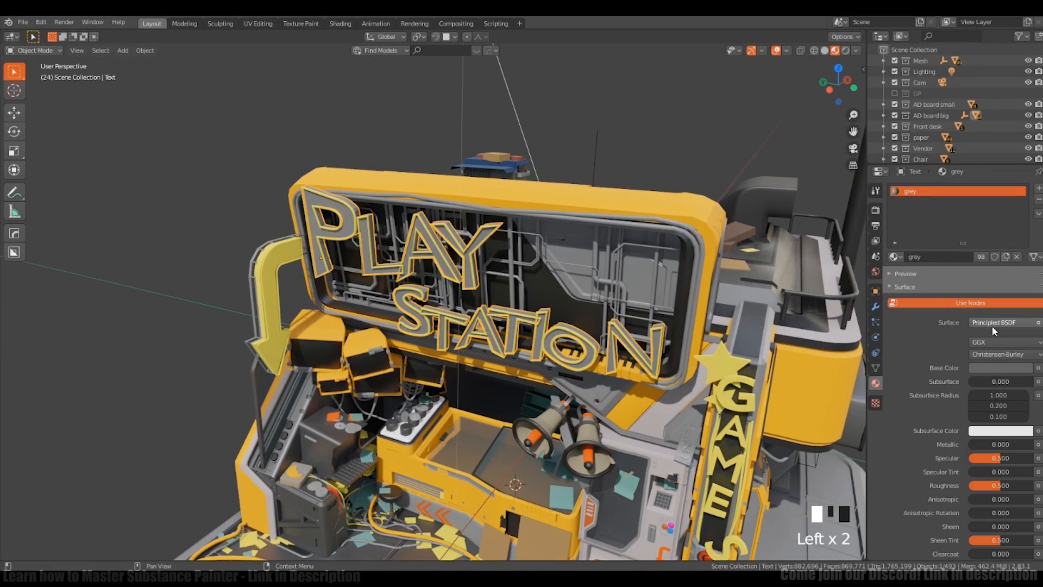
click(980, 324)
click(922, 107)
key(ctrl+z)
shift+middle_drag(608, 363, 614, 327)
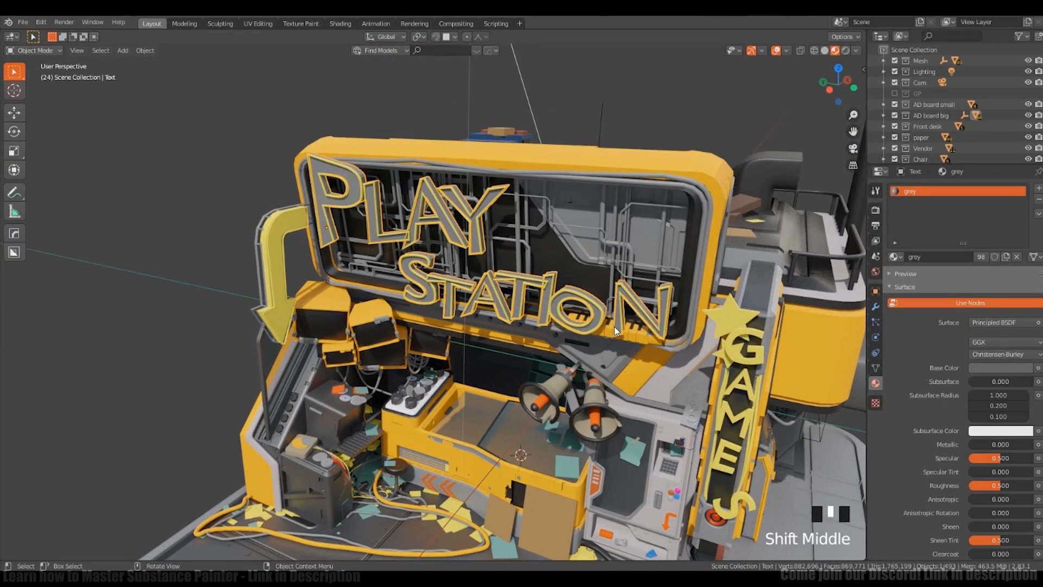
click(986, 323)
click(914, 106)
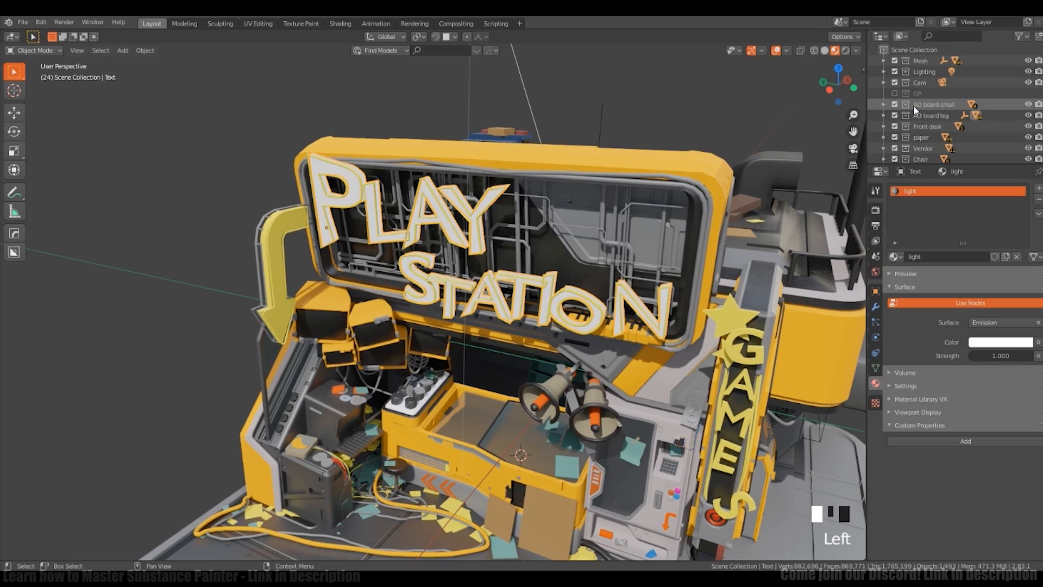
Step: Set the PLAY STATION letters' emission color to bright blue with hue 0.544 and the strength to 3
shift+middle_drag(848, 254, 880, 276)
click(987, 342)
click(937, 238)
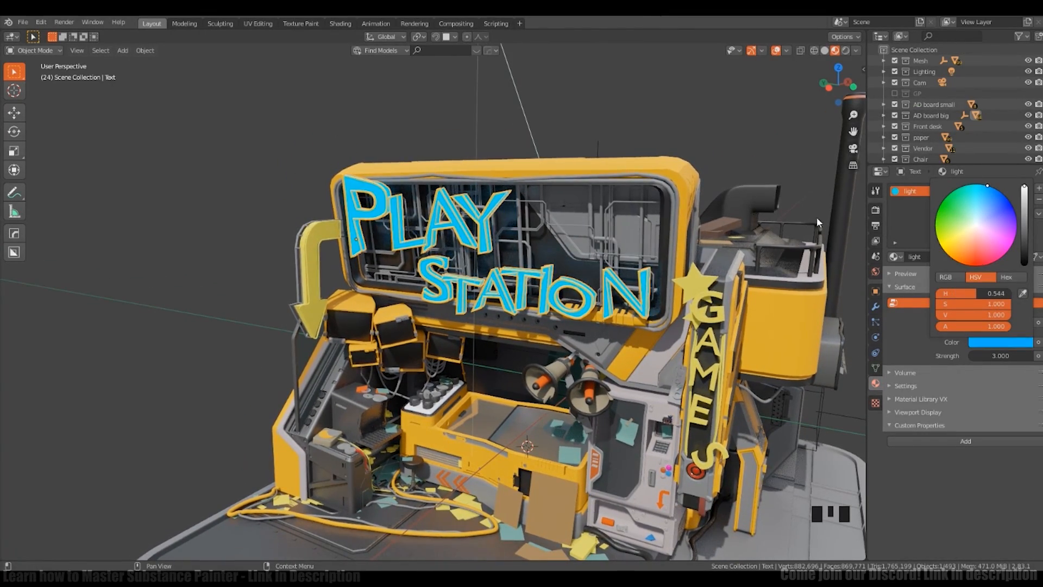
Step: Change the outline around the PLAY STATION letters to the dark white.001 material
scroll(548, 285, up, 7)
middle_drag(549, 286, 624, 326)
triple_click(690, 363)
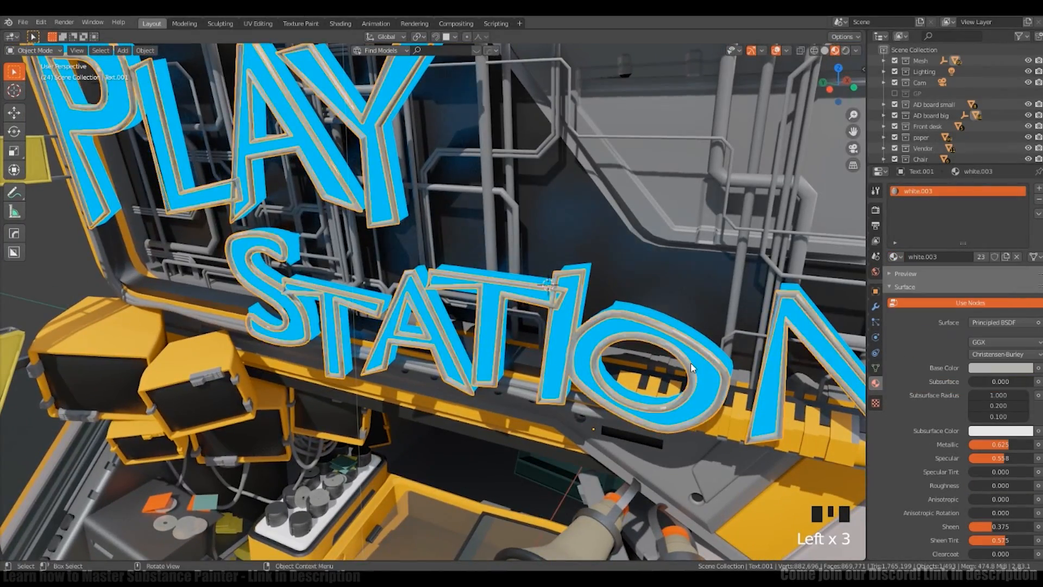
scroll(691, 364, down, 4)
click(895, 257)
click(913, 284)
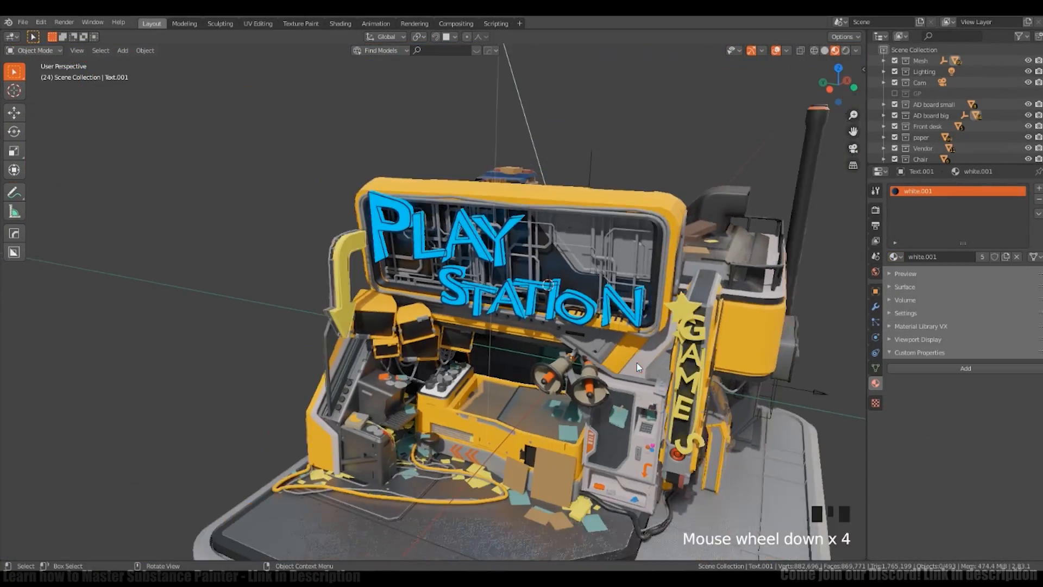
Step: Give the bent arrow beside the sign its own Emission material with strength 10 and an orange color
ctrl+middle_drag(637, 363, 524, 265)
click(326, 308)
click(996, 286)
click(984, 322)
click(912, 156)
key(alt+a)
click(999, 341)
click(947, 196)
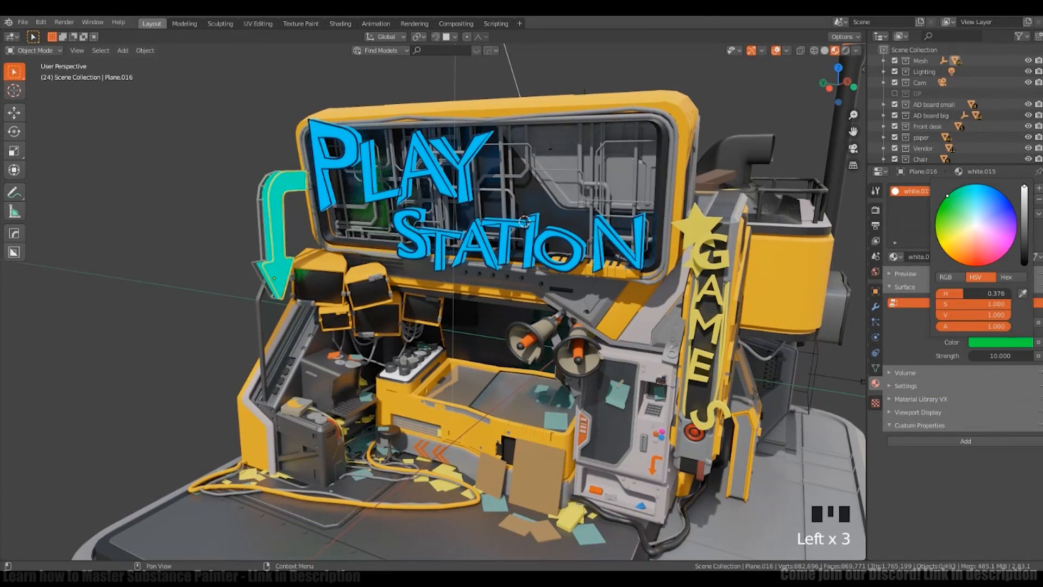
click(859, 259)
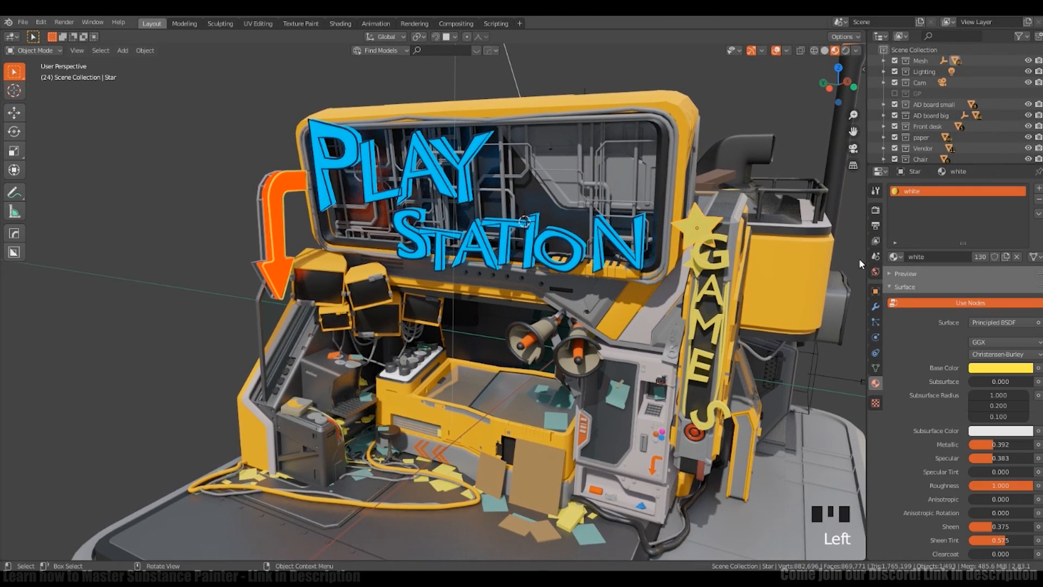
Step: Recolor the star above the GAMES sign violet-blue in its own material and link that material to the second star
click(994, 372)
click(1010, 273)
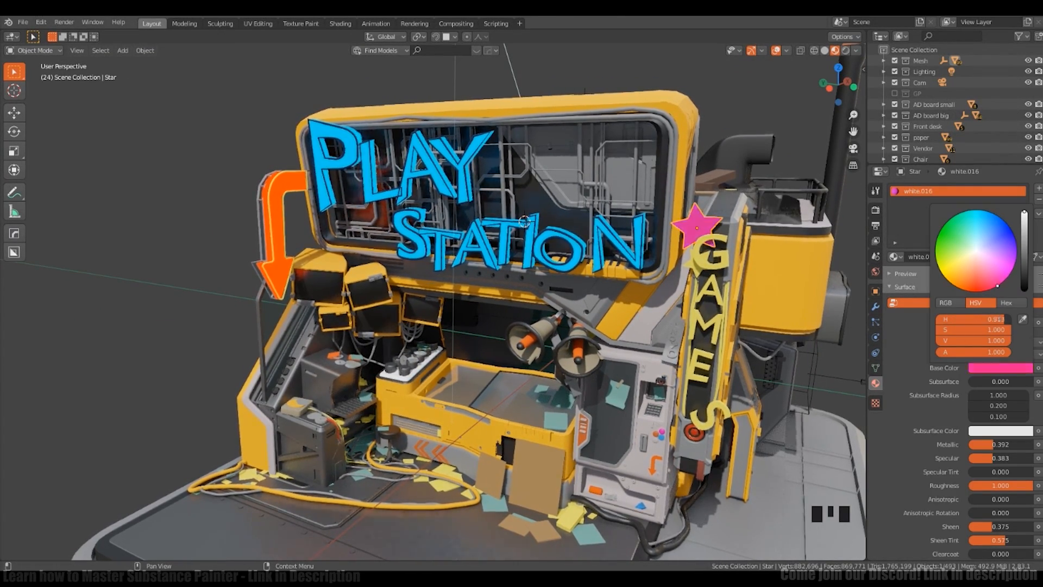
key(ctrl+l)
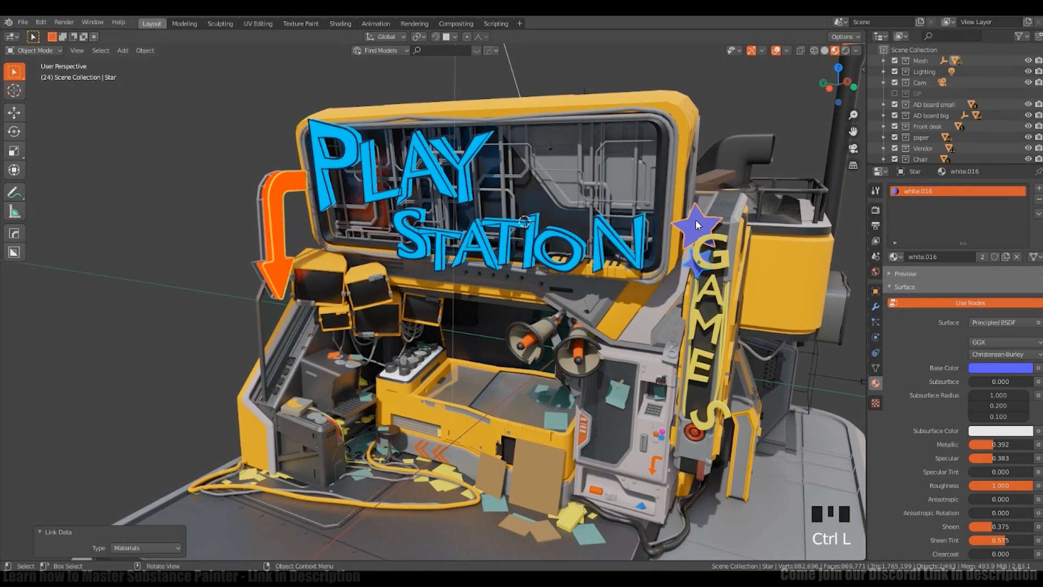
click(696, 220)
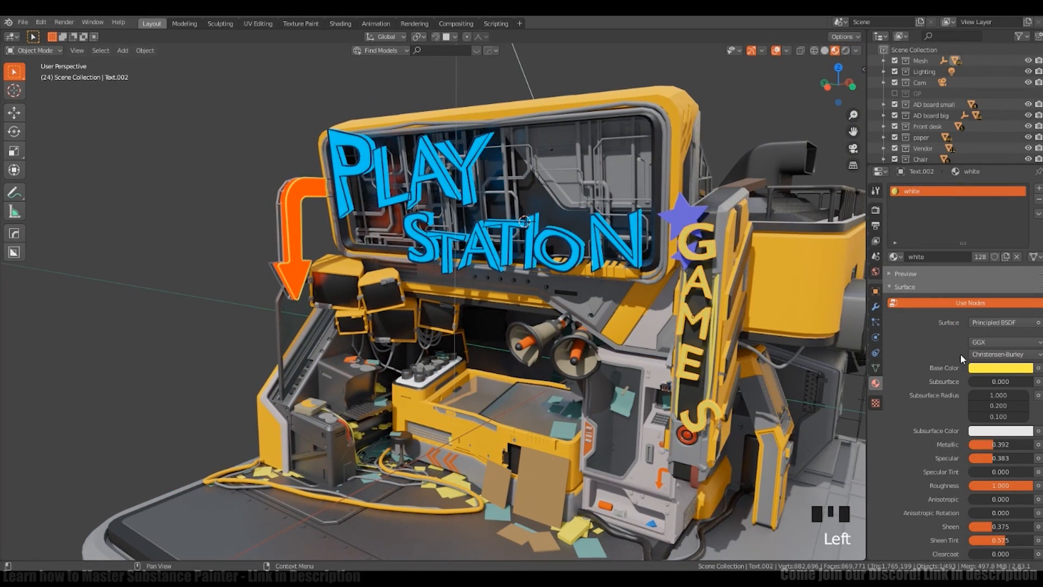
Step: Assign the light emission material to the GAMES letters and make it a separate copy with an orange color
click(696, 239)
scroll(918, 274, up, 3)
click(918, 274)
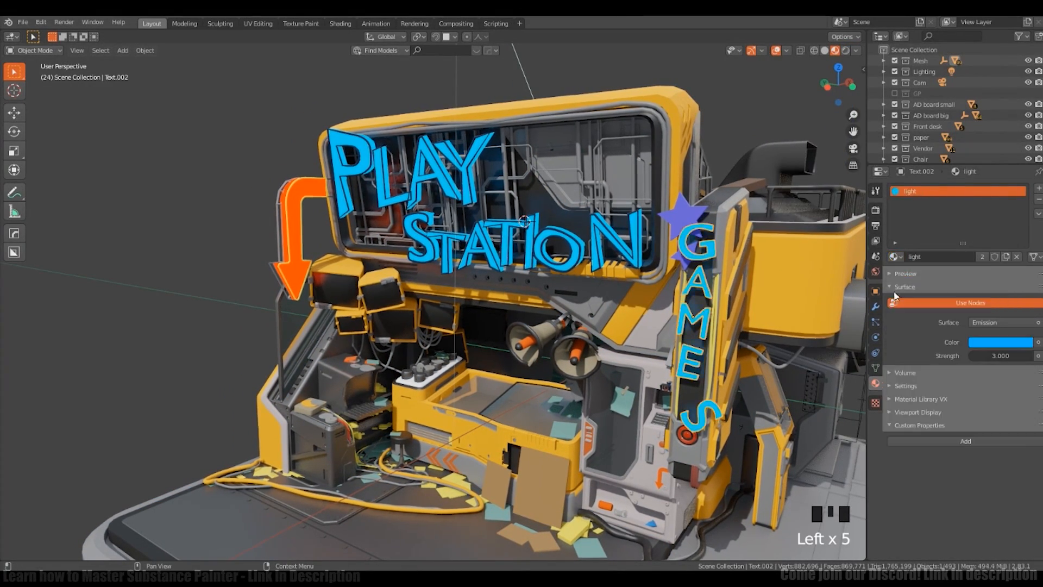
scroll(725, 372, up, 4)
middle_drag(752, 313, 726, 304)
click(726, 304)
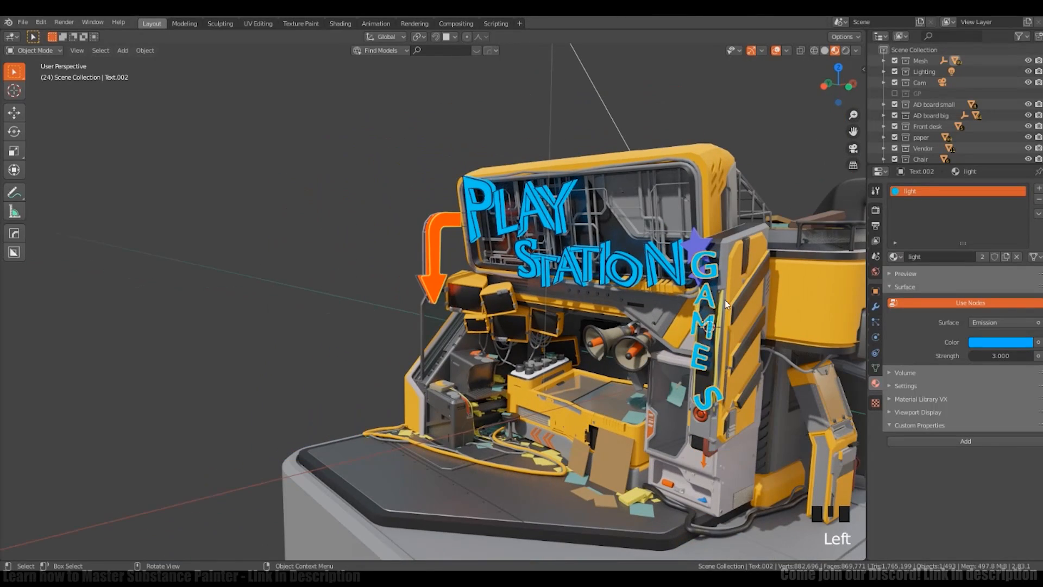
click(997, 343)
mouse_move(959, 256)
mouse_down()
mouse_move(974, 263)
mouse_move(961, 262)
mouse_up()
Step: Add a second material slot to the GAMES letters and give the letter G a separate pink emission material with strength 3
scroll(760, 294, up, 1)
key(Tab)
click(711, 259)
key(l)
click(1037, 190)
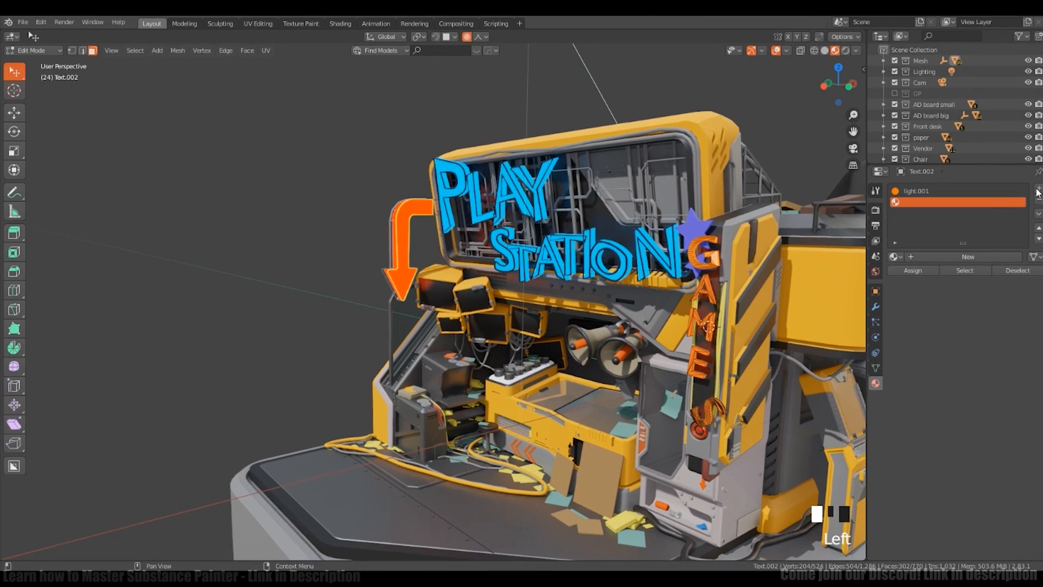
click(913, 346)
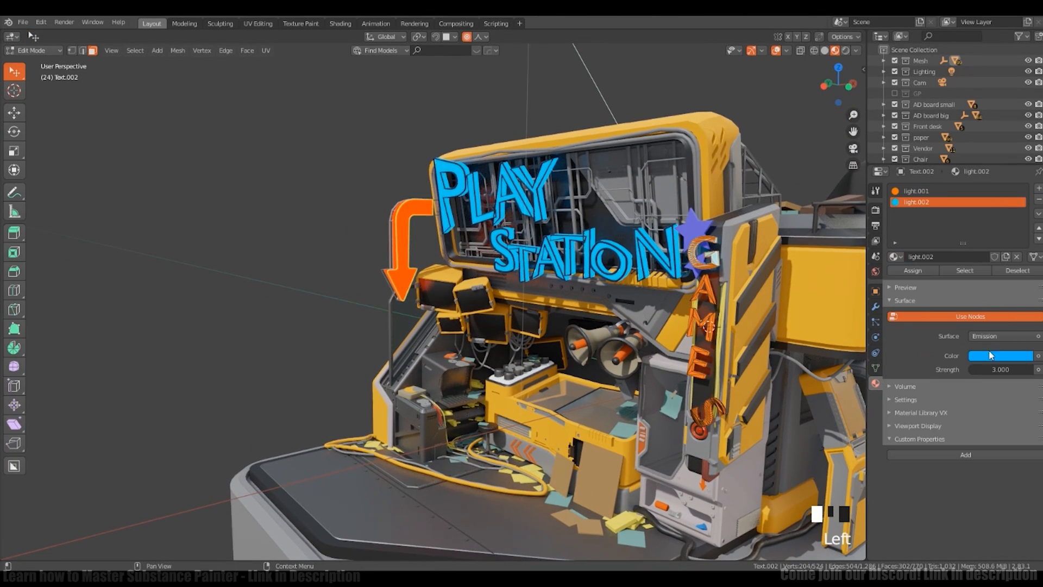
key(Tab)
click(989, 355)
click(982, 265)
scroll(732, 334, up, 3)
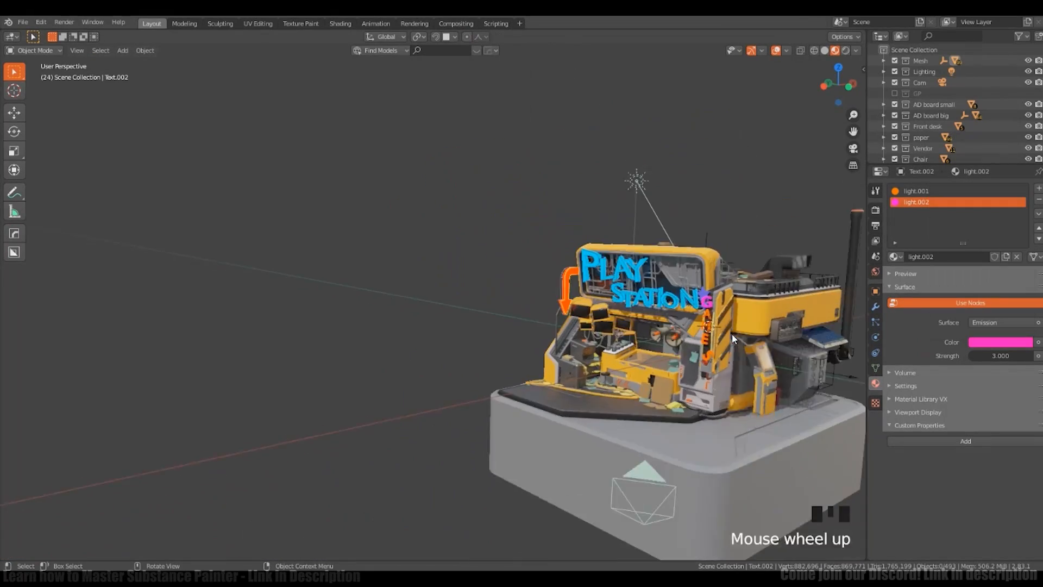
Step: Adjust the GAMES letters' orange emission strength and set the PLAY STATION letters' emission strength to 20
mouse_move(731, 334)
middle_down()
mouse_move(813, 335)
mouse_move(714, 336)
middle_up()
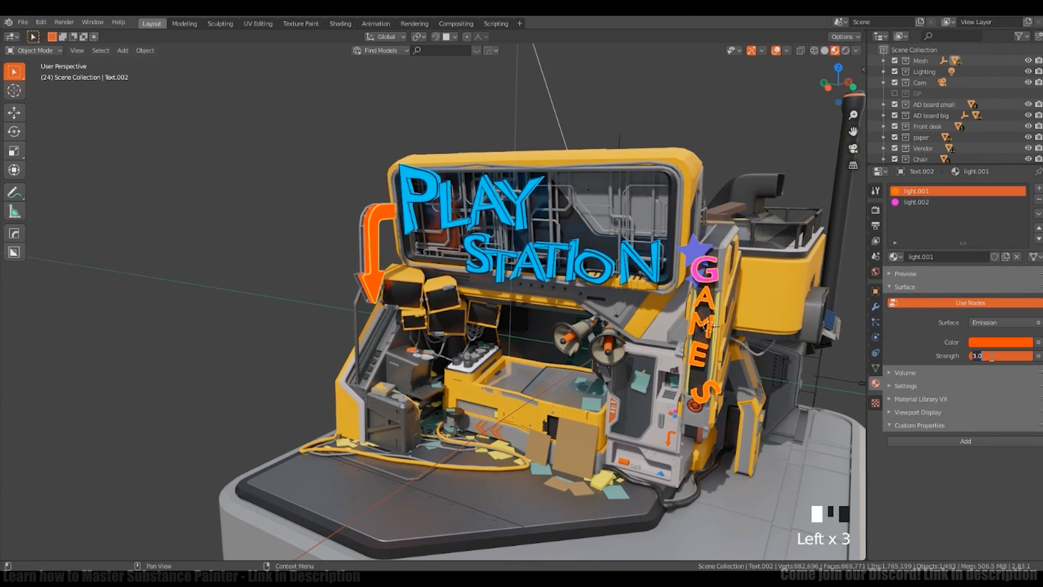
click(802, 392)
click(565, 261)
click(539, 306)
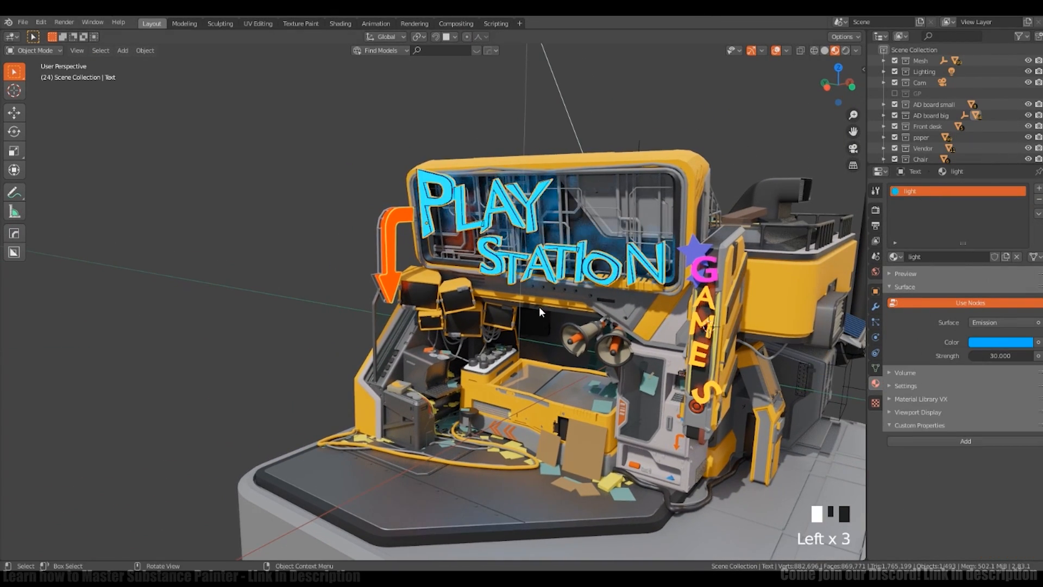
click(1000, 355)
text(20)
key(Return)
key(alt+a)
shift+middle_drag(638, 347, 446, 186)
Step: Assign the Dark material to the base platform under the building
click(646, 457)
click(895, 256)
click(912, 284)
scroll(668, 457, down, 3)
key(alt+a)
shift+middle_drag(615, 309, 622, 374)
middle_drag(622, 374, 638, 364)
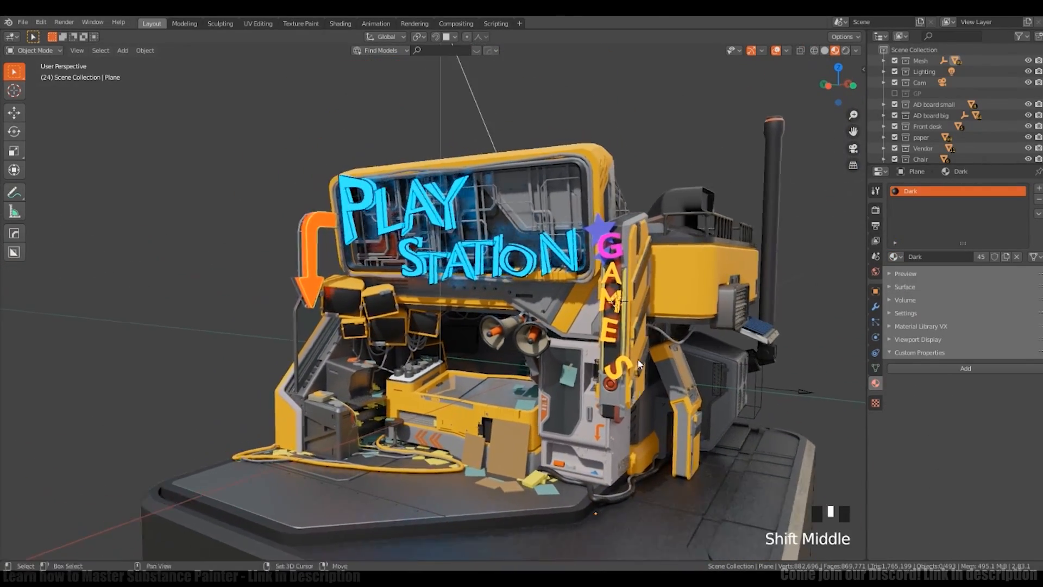
Step: Assign the cyan light material to the star above the GAMES sign and link that material to the second star
click(895, 257)
click(912, 272)
key(a)
key(a)
key(a)
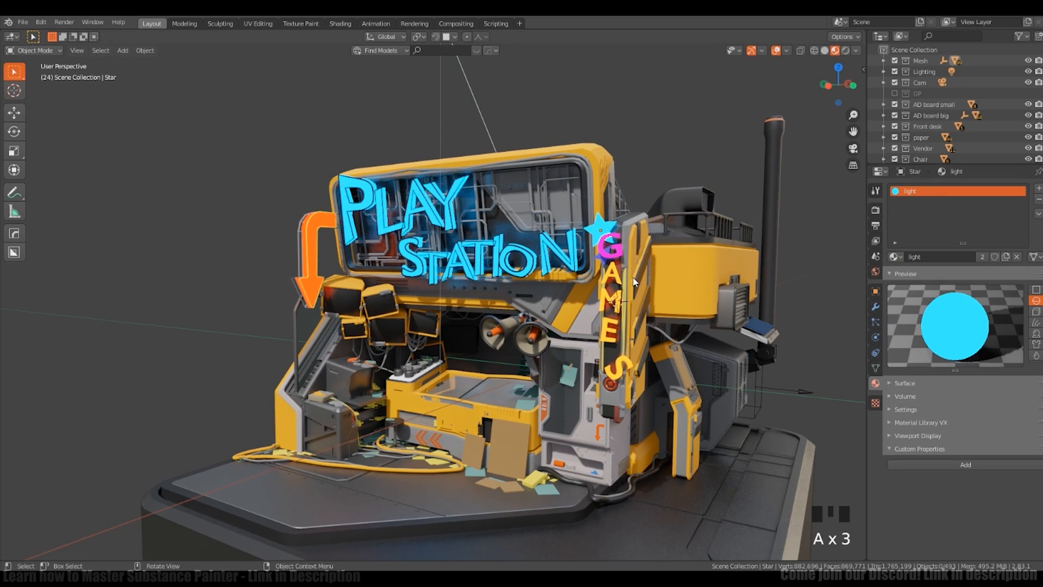
shift+click(599, 229)
key(ctrl+l)
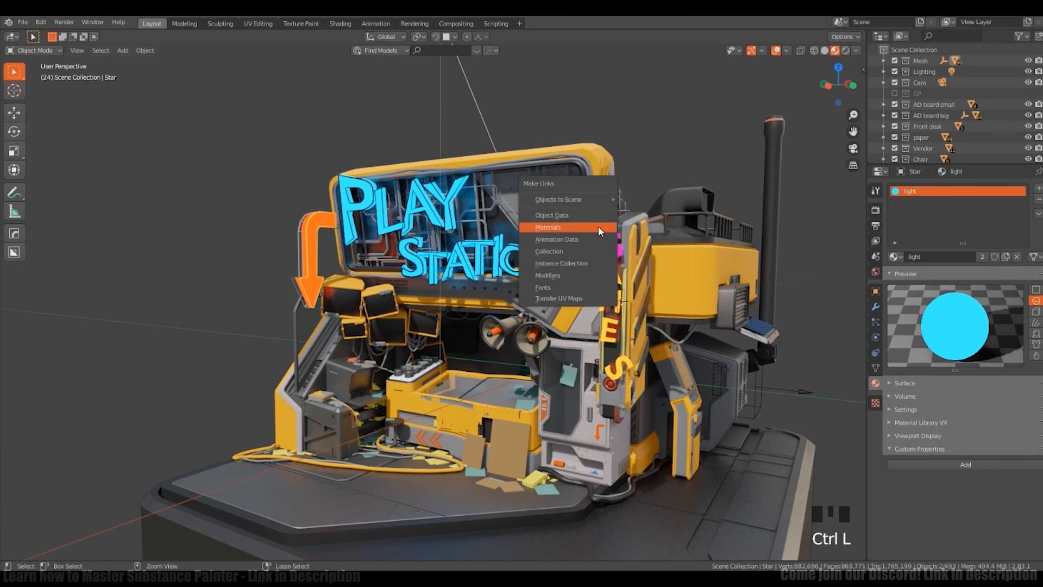
Step: Replace light.002 on the letter G of GAMES with the bent arrow's orange emission material, white.015
click(618, 251)
click(916, 202)
click(895, 256)
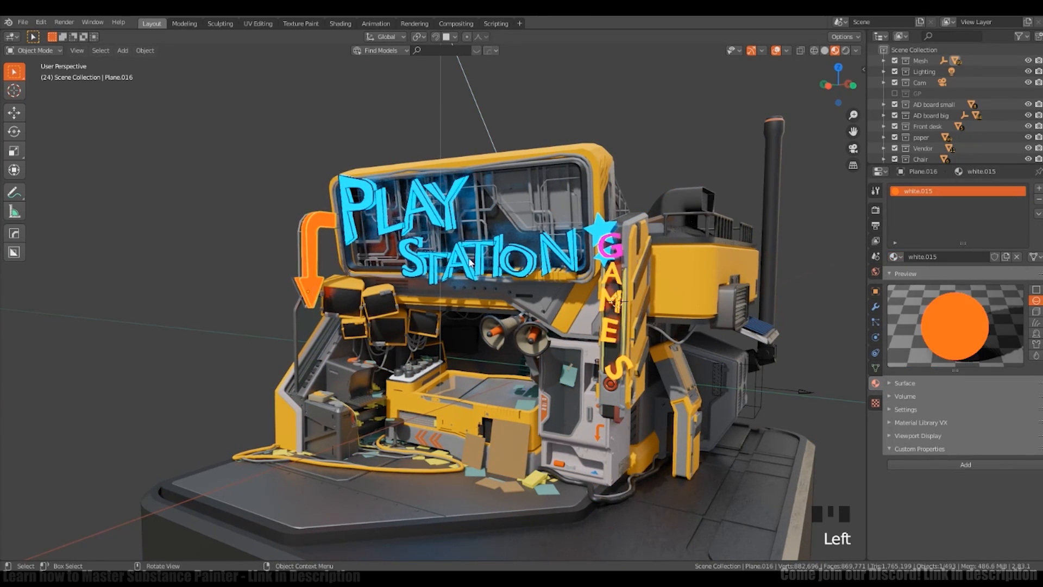
click(923, 305)
Step: Switch the viewport to rendered shading and enable Bloom in the Eevee render settings
mouse_move(625, 348)
middle_down()
mouse_move(597, 347)
mouse_move(608, 380)
mouse_move(635, 361)
mouse_move(625, 362)
middle_up()
click(845, 50)
middle_drag(693, 239, 668, 244)
ctrl+middle_drag(668, 244, 668, 217)
click(875, 209)
click(899, 276)
ctrl+middle_drag(651, 282, 643, 315)
click(923, 276)
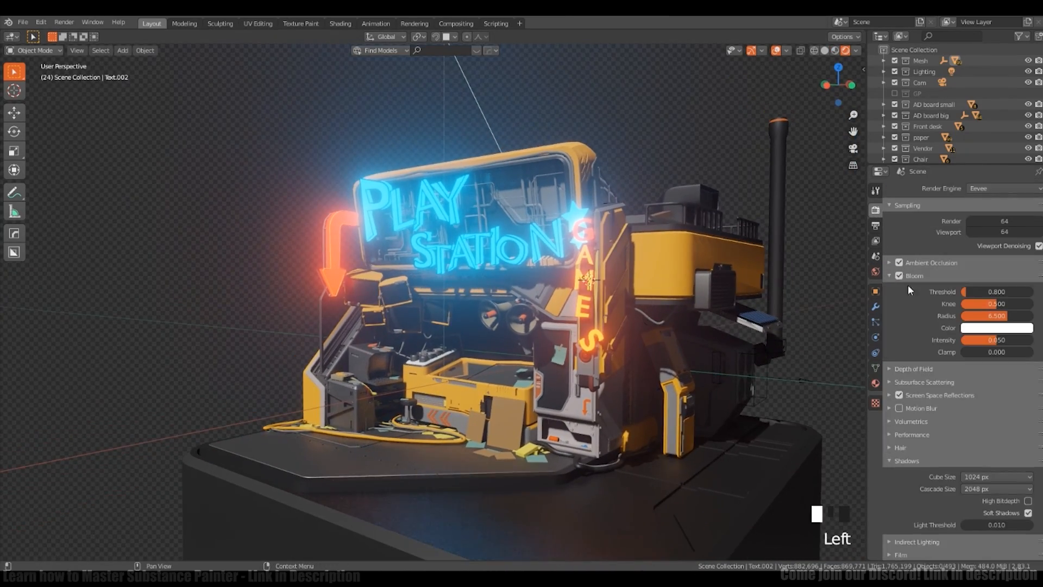
Step: Tune Bloom to threshold 3.860, knee 0.485, radius 3.963 and intensity 0.008
drag(975, 304, 996, 303)
drag(1007, 315, 991, 320)
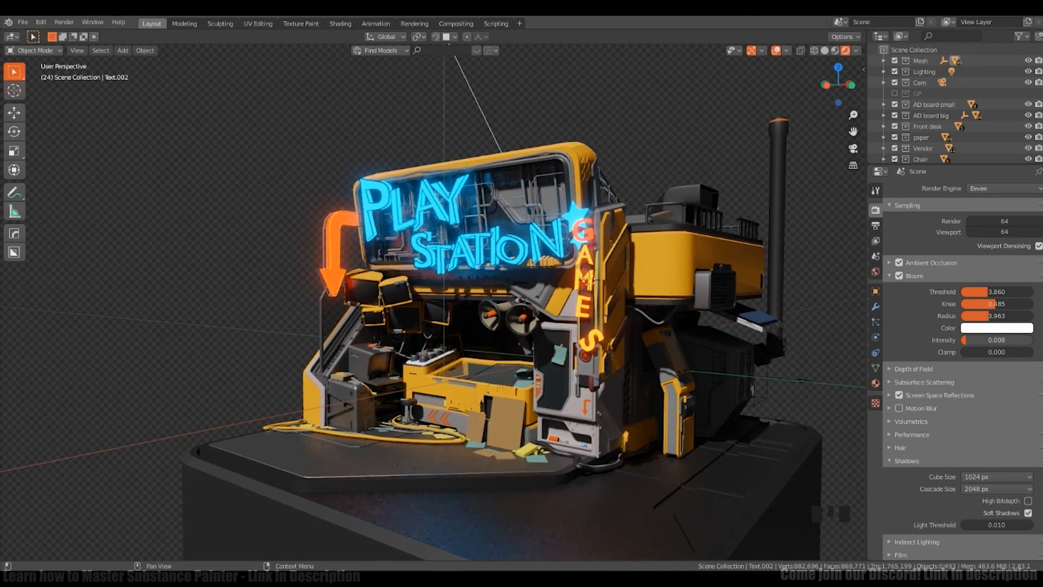
middle_drag(685, 354, 712, 354)
mouse_move(711, 354)
shift+middle_down()
mouse_move(722, 345)
mouse_move(709, 334)
shift+middle_up()
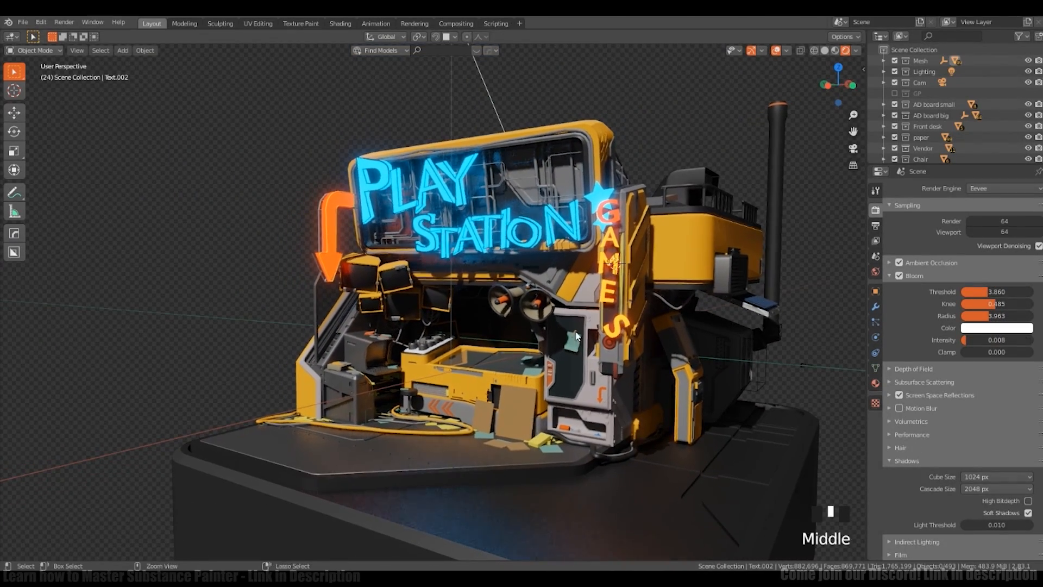
shift+middle_drag(577, 335, 618, 361)
Step: Replace the yellow material slot of the main building body with the orange Material.004
click(876, 383)
ctrl+middle_drag(641, 320, 676, 313)
click(932, 224)
click(894, 257)
click(922, 335)
key(a)
key(a)
key(a)
middle_drag(736, 368, 685, 350)
shift+middle_drag(686, 351, 622, 340)
Step: Assign the orange Material.004 to the yellow part at the front of the booth
click(538, 369)
click(894, 257)
click(916, 336)
key(a)
key(a)
ctrl+middle_drag(701, 375, 676, 409)
Step: Replace the yellow slot of the frame around the PLAY STATION sign with Material.004
middle_drag(631, 335, 624, 255)
click(609, 179)
shift+middle_drag(642, 331, 683, 384)
click(909, 191)
click(894, 256)
click(917, 335)
key(a)
key(a)
Step: Recolor the yellow panel beside the booth's computer equipment with Material.004 and give the floor cables a dark blue material
click(371, 389)
click(894, 257)
click(911, 335)
click(478, 405)
click(894, 256)
scroll(921, 322, down, 5)
click(922, 321)
key(a)
key(a)
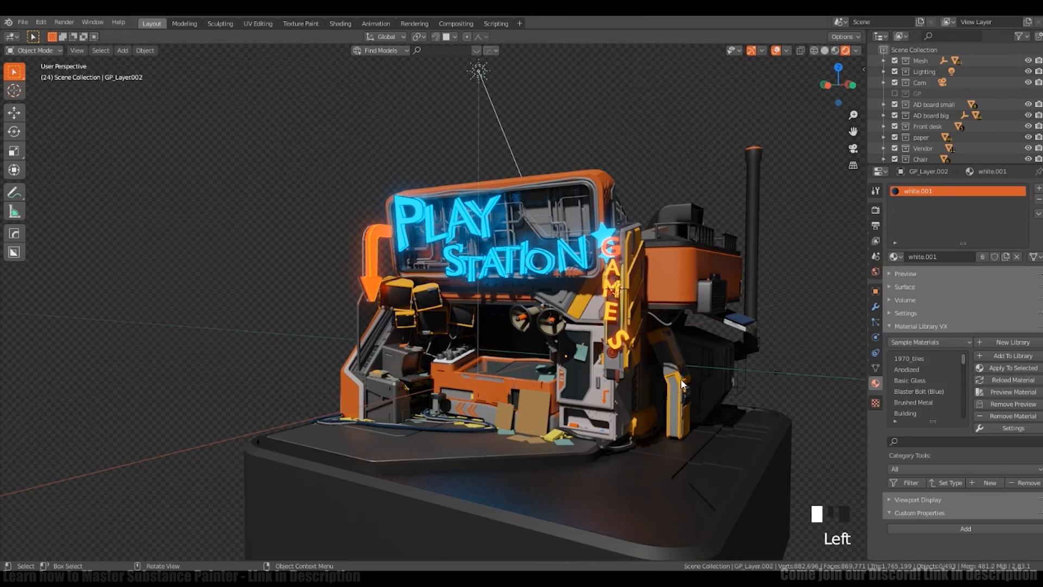
Step: Assign the orange Material.004 to the yellow support leg at the building's side
click(894, 257)
click(912, 329)
key(a)
key(a)
middle_drag(802, 346, 701, 359)
shift+middle_drag(701, 358, 703, 391)
Step: Replace Material.003 with the orange Material.004 on the striped board behind the GAMES letters
click(556, 331)
click(894, 256)
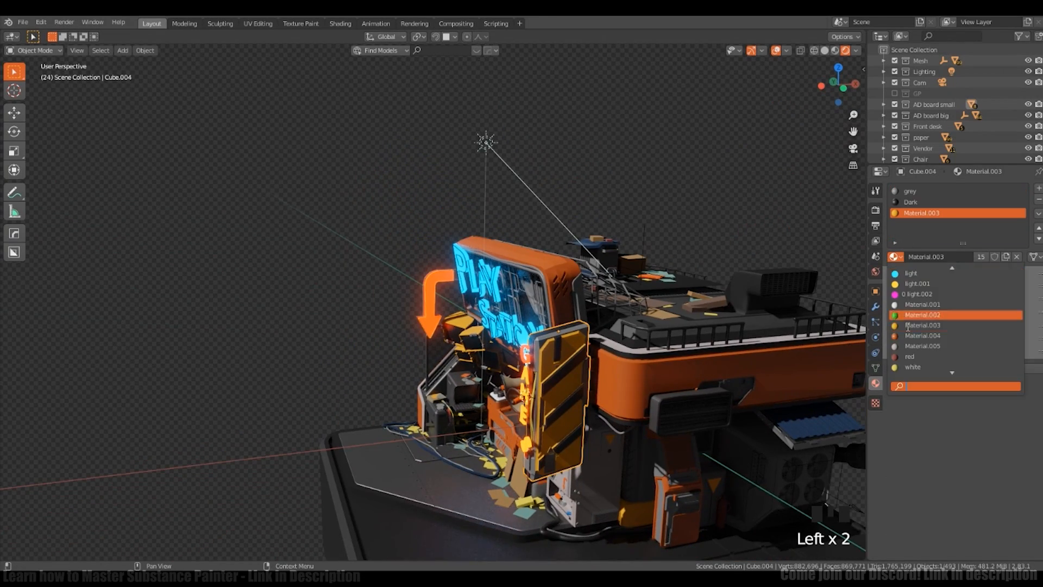
middle_drag(620, 375, 563, 351)
scroll(560, 349, up, 3)
click(561, 350)
click(589, 345)
click(894, 256)
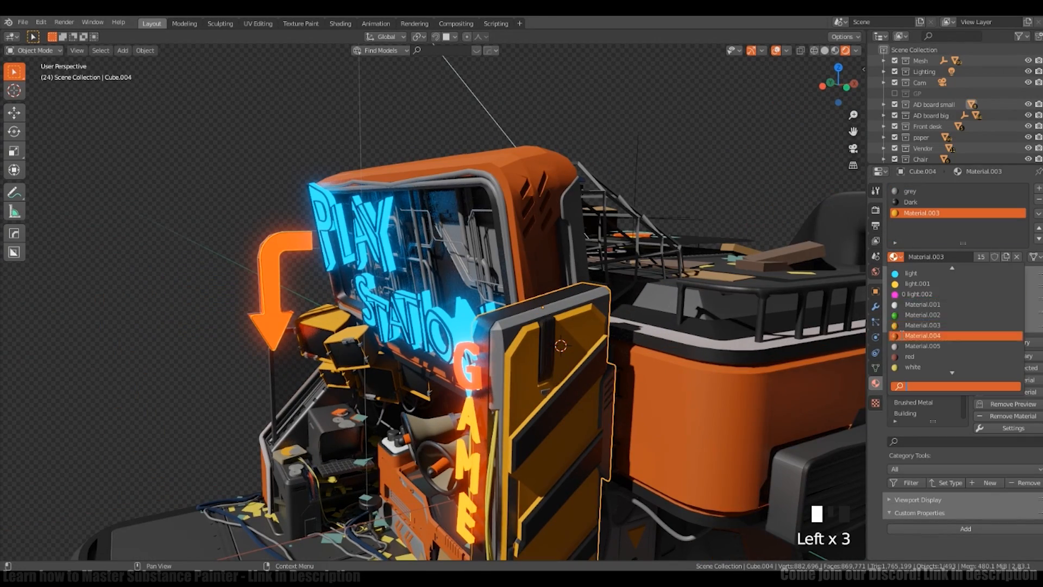
click(912, 336)
Step: Assign Material.004 to the yellow lower trim that wraps around the building's side
middle_drag(625, 320, 535, 353)
ctrl+middle_drag(535, 353, 605, 304)
middle_drag(706, 370, 674, 380)
click(668, 413)
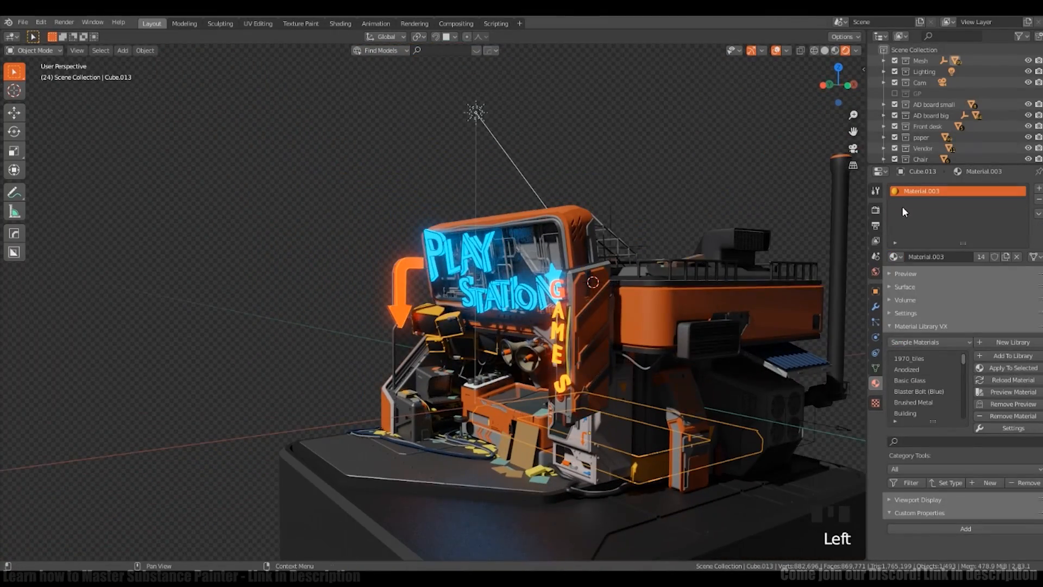
click(894, 256)
click(913, 336)
Step: Swap the yellow Material.003 on the large hanging monitors for a neutral gray material
middle_drag(598, 353, 717, 359)
shift+middle_drag(717, 359, 663, 339)
click(401, 346)
click(894, 256)
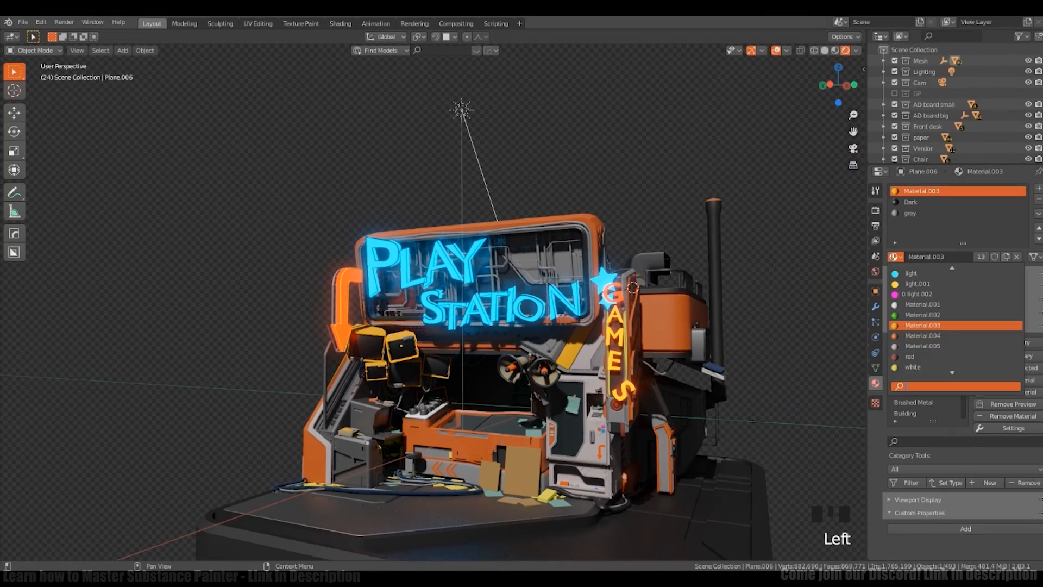
click(912, 346)
key(KP_0)
click(903, 277)
middle_drag(435, 353, 426, 360)
Step: Recolor the yellow casing of the small hanging monitor orange
click(379, 364)
click(894, 257)
click(910, 193)
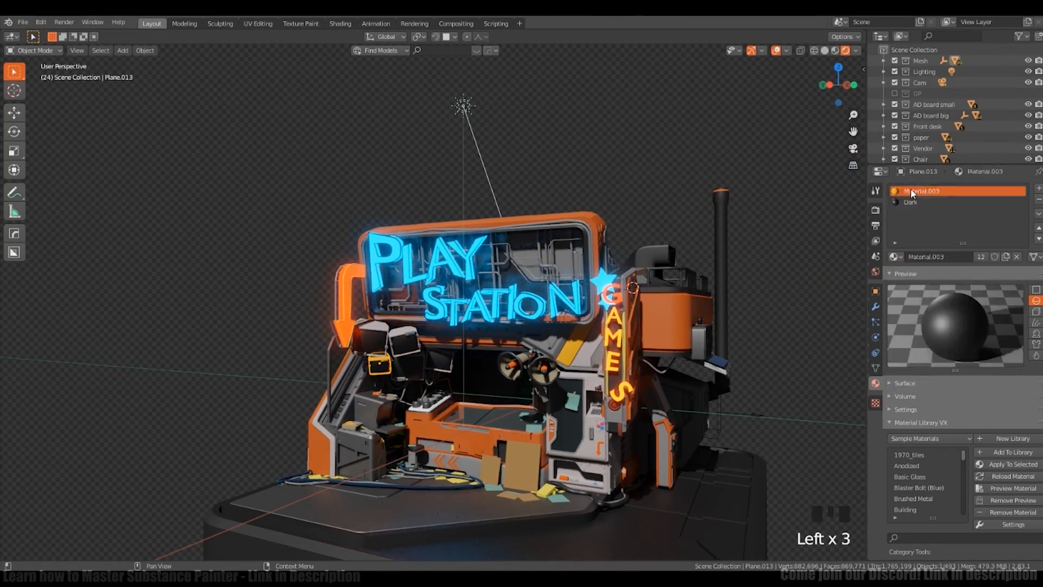
click(895, 257)
click(910, 326)
click(895, 257)
click(910, 356)
key(a)
key(a)
key(a)
Step: Duplicate the light above the building into the booth interior and make it a 200 W point light
shift+middle_drag(490, 403, 446, 369)
click(461, 107)
key(shift+d)
click(475, 376)
click(906, 235)
click(1005, 260)
text(200)
key(Return)
Step: Shift the new point light along X and fine-tune its position inside the booth
key(g)
key(x)
click(435, 380)
key(g)
click(434, 391)
click(984, 288)
key(g)
click(625, 410)
Step: Tint the booth's point light light blue with 500 W power, reposition it and enable contact shadows
click(1005, 250)
drag(962, 157, 948, 171)
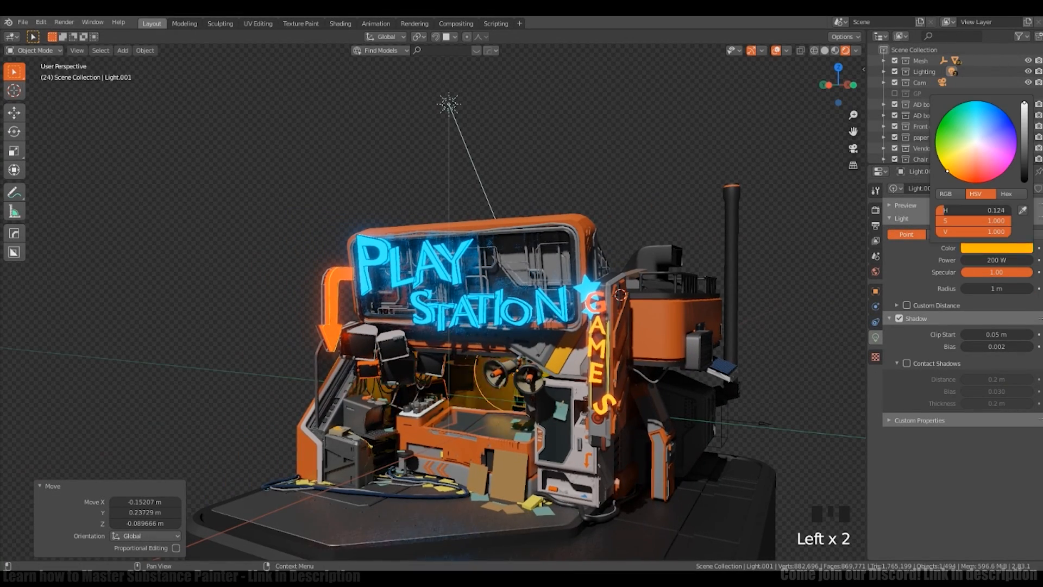
shift+middle_drag(706, 326, 698, 310)
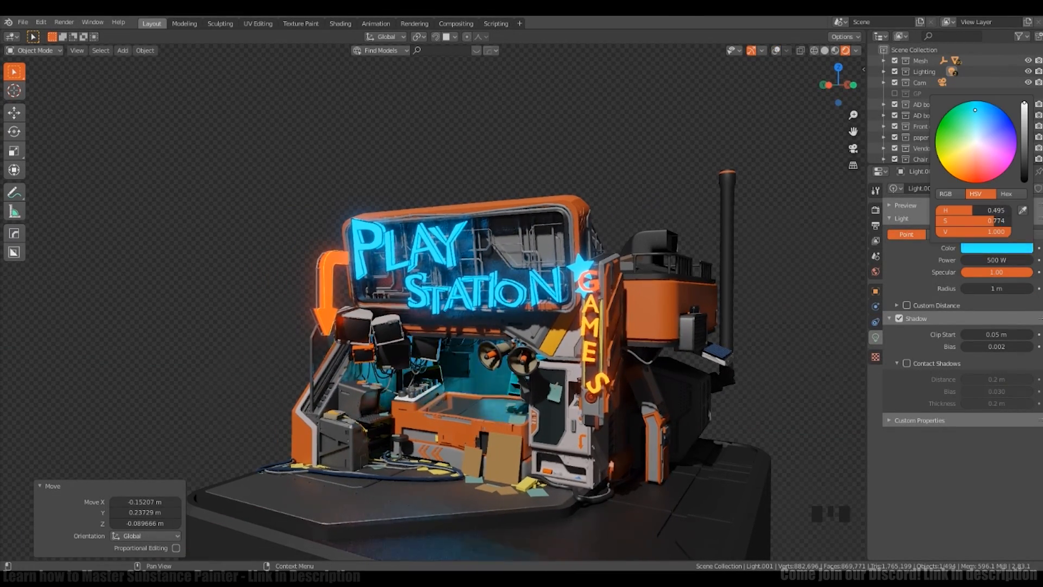
key(g)
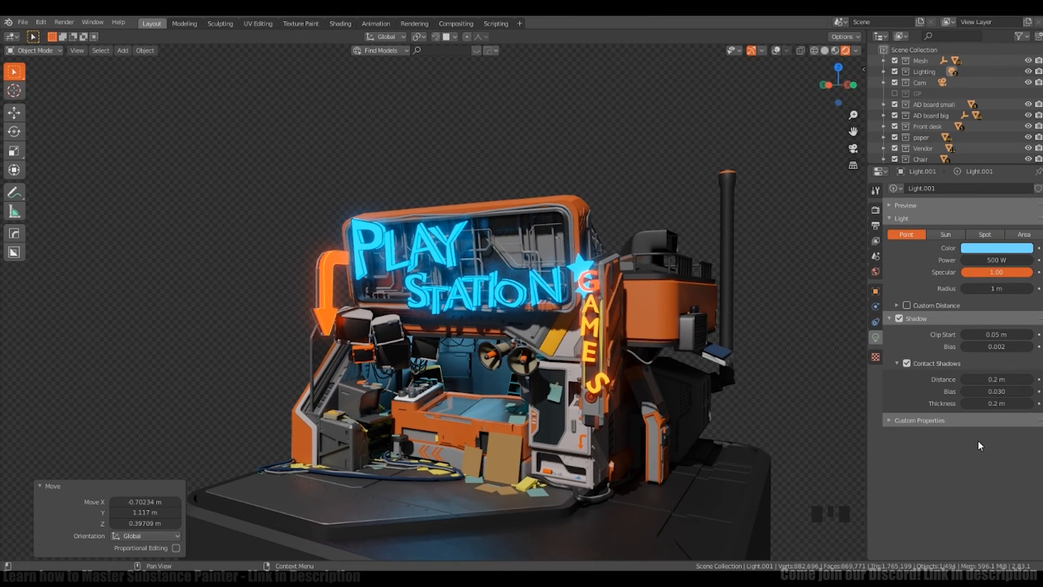
Step: Enable a custom distance of 8.4 m on the booth's point light
key(space)
scroll(688, 418, down, 4)
scroll(688, 418, up, 3)
shift+middle_drag(688, 419, 688, 399)
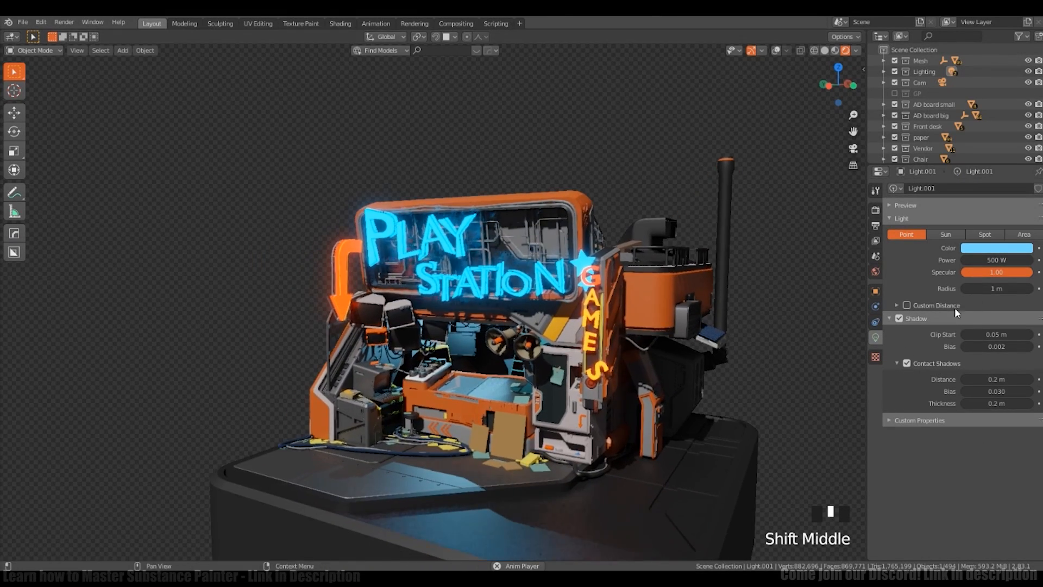
click(955, 307)
double_click(973, 321)
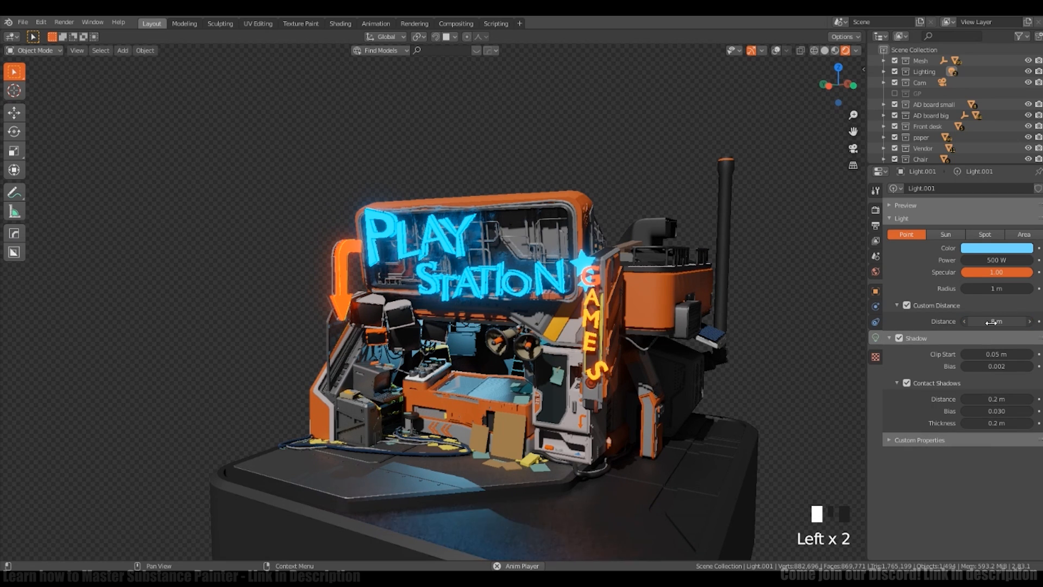
Step: Duplicate the booth light beside the building as a 1 m by 0.1 m rectangular area light and clear its rotation
shift+middle_drag(598, 395, 460, 337)
click(1023, 234)
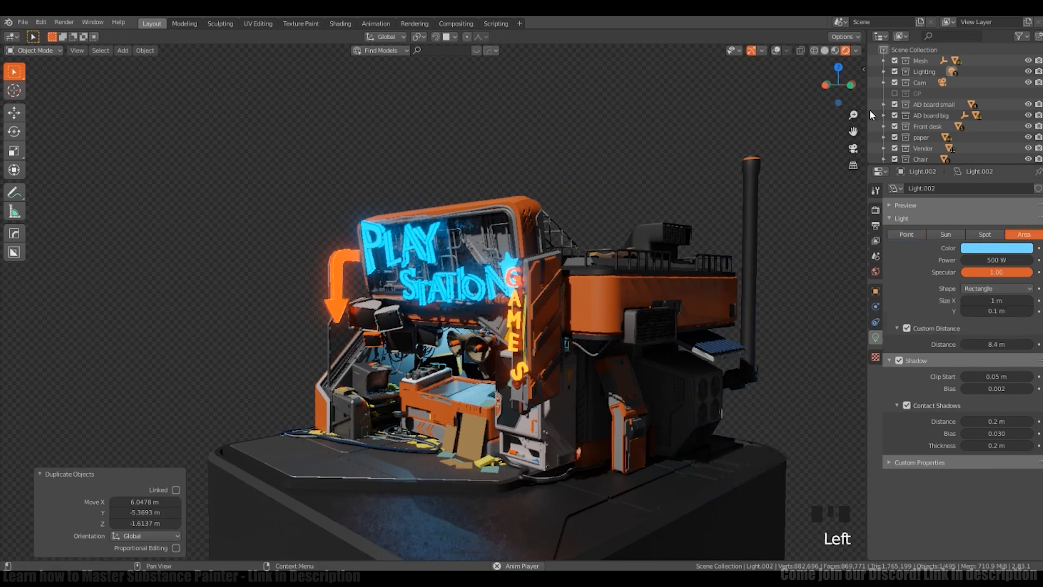
middle_drag(706, 353, 547, 365)
key(alt+r)
Step: Stretch the area light along X and position it along X and Z beside the building's side wall
key(g)
key(x)
click(353, 429)
middle_drag(381, 435, 413, 375)
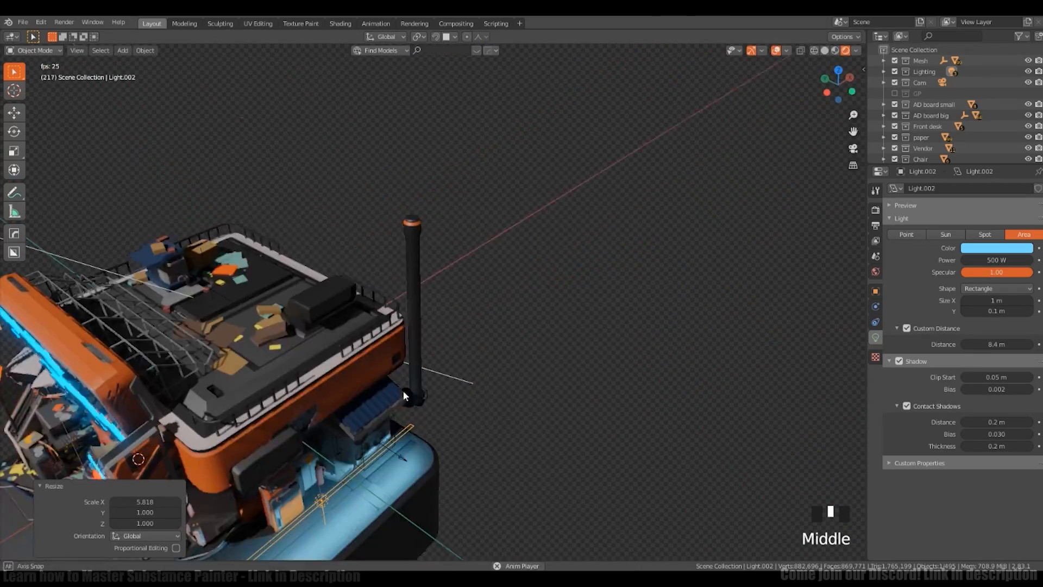
key(g)
key(z)
click(570, 407)
shift+middle_drag(571, 408, 631, 416)
key(s)
key(x)
click(554, 375)
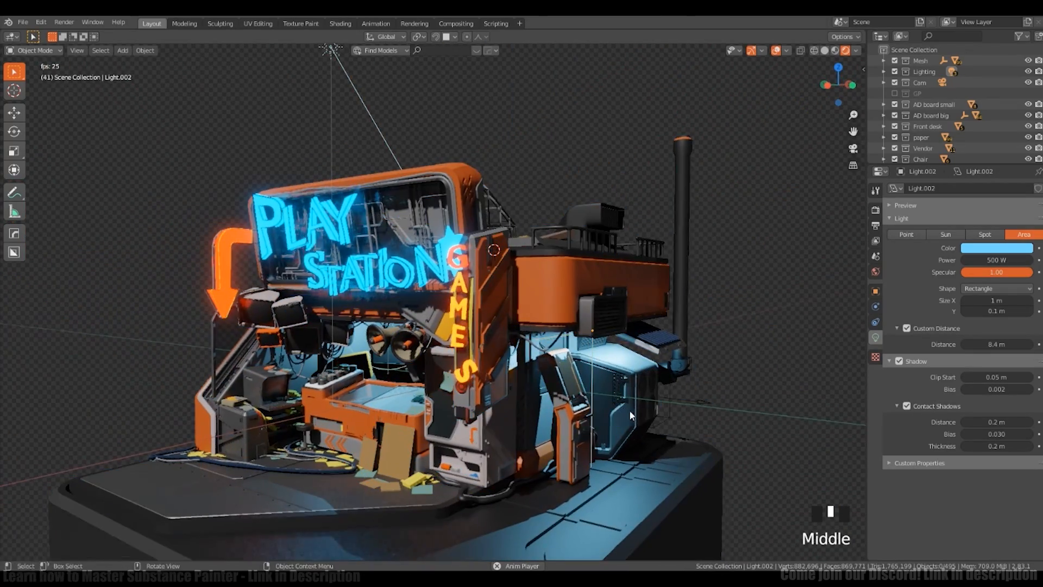
key(Return)
Step: Set the area light's power to 100 W and its color to a more saturated blue
click(997, 260)
text(50)
key(Return)
click(983, 261)
text(100)
key(Return)
click(987, 248)
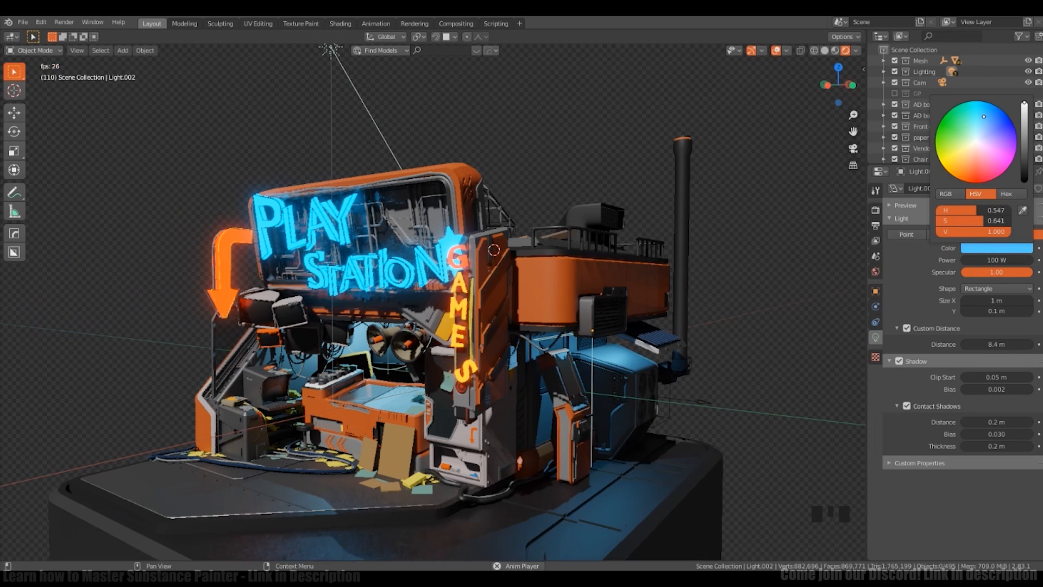
Step: Raise the side area light about 0.12 m along Z and place a duplicate of it farther out from the building
middle_drag(641, 388, 656, 391)
ctrl+click(569, 341)
key(g)
key(z)
click(564, 339)
key(shift+d)
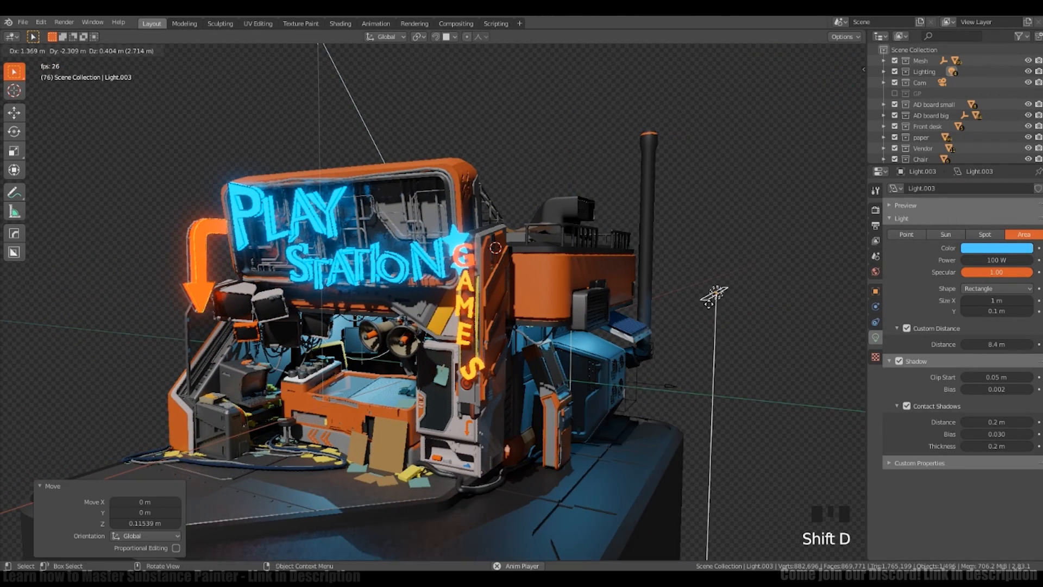
click(710, 303)
Step: Reposition the duplicated light, keep it as an area light, and stretch it wide along the global Y axis
click(906, 234)
shift+middle_drag(733, 354, 598, 350)
key(g)
click(675, 320)
click(1024, 234)
key(s)
click(663, 273)
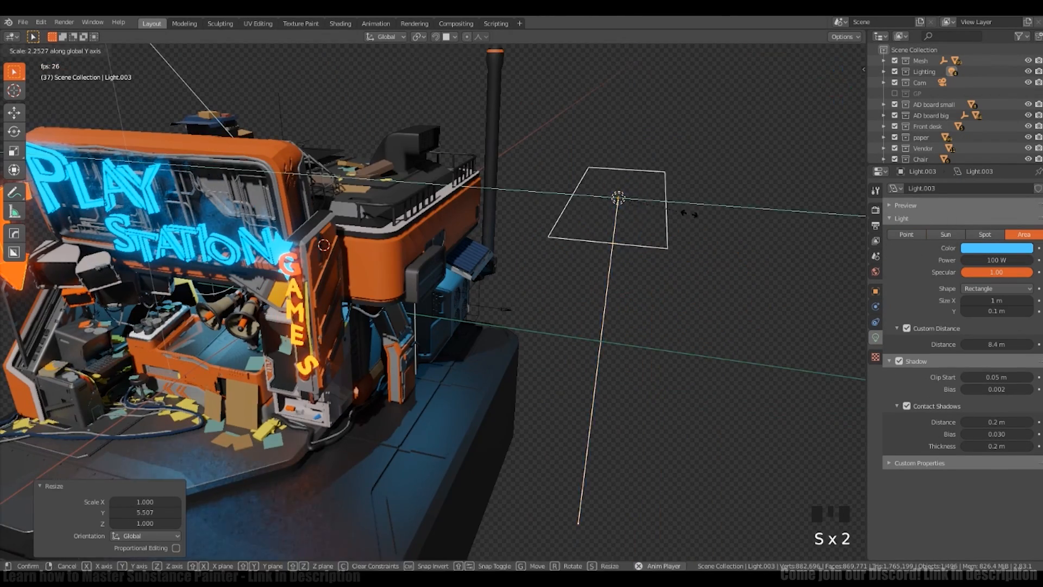
click(684, 213)
Step: Place the enlarged area light beside the building, facing its side wall, and set its power to 200 W
middle_drag(685, 213, 694, 247)
key(g)
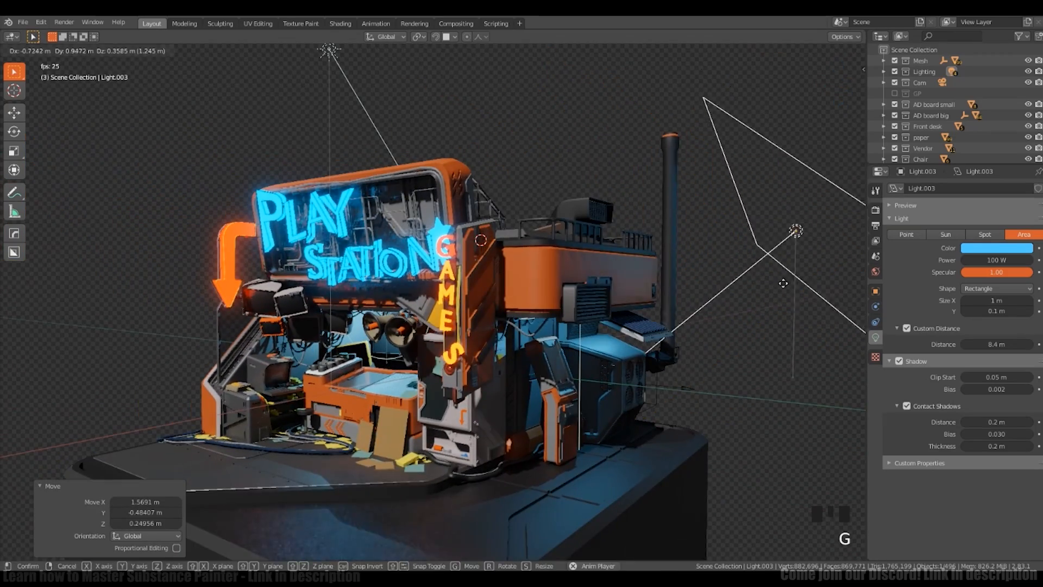
click(783, 283)
drag(996, 260, 1026, 259)
scroll(722, 261, down, 2)
key(g)
click(723, 260)
middle_drag(723, 261, 703, 229)
key(g)
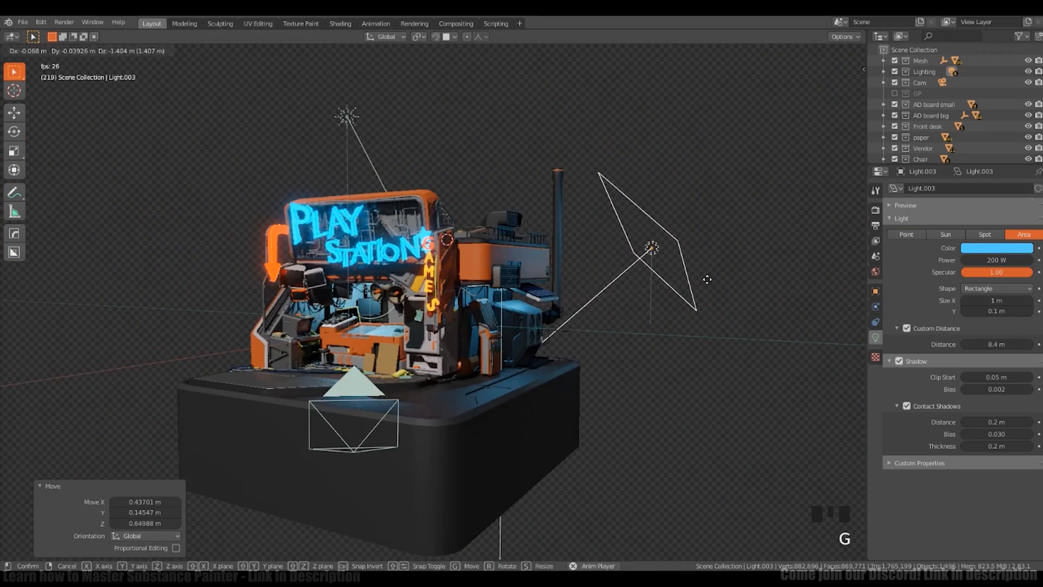
click(706, 279)
Step: Move the sun light out above the front of the building and convert it to an area light
middle_drag(707, 280, 750, 285)
scroll(749, 285, up, 2)
shift+middle_drag(652, 261, 706, 282)
click(433, 104)
key(g)
click(295, 126)
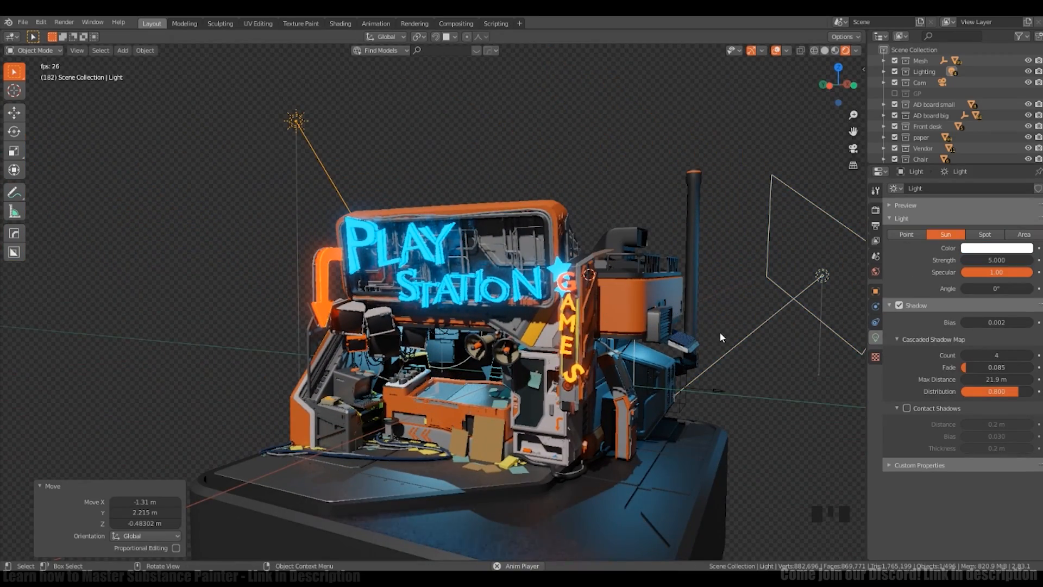
click(589, 274)
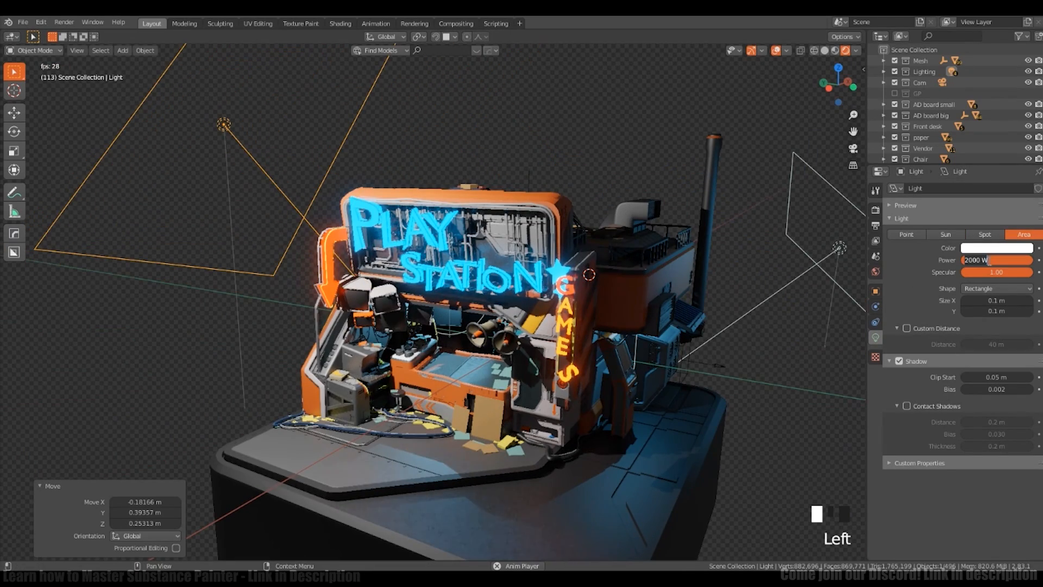
Step: Set the front area light's power to 300 W and rotate it to shine down onto the booth
key(Return)
key(r)
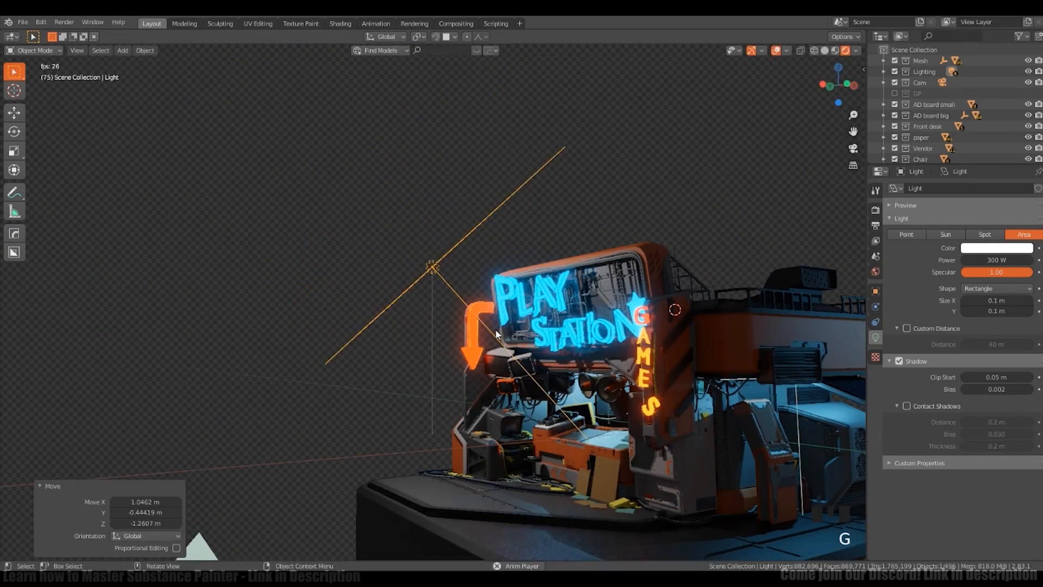
key(r)
key(r)
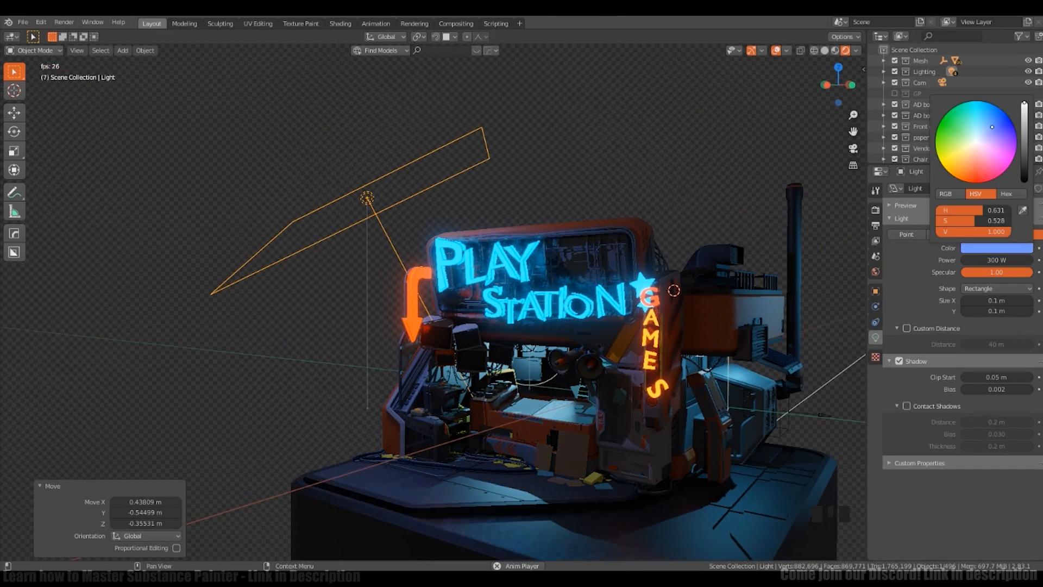
Step: Enable contact shadows on the front area light, tint it light blue, and set its power to 700 W
click(1005, 261)
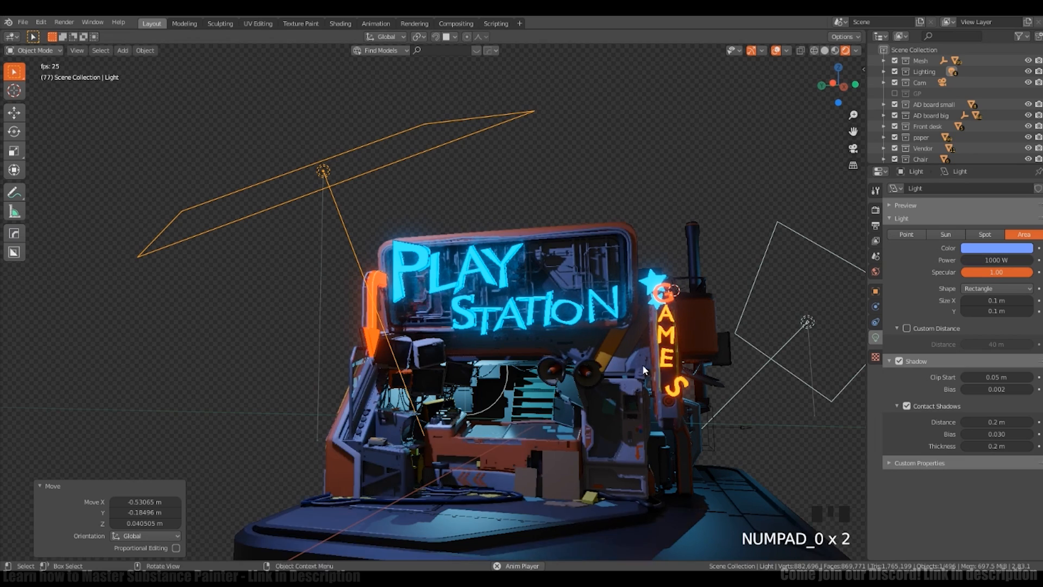
shift+middle_drag(544, 326, 609, 304)
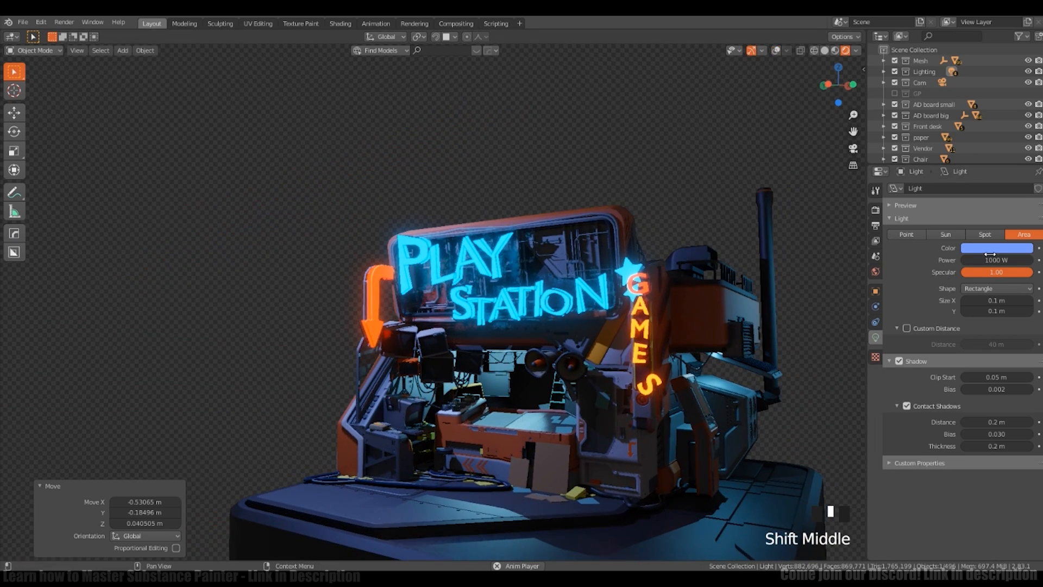
shift+middle_drag(833, 249, 903, 332)
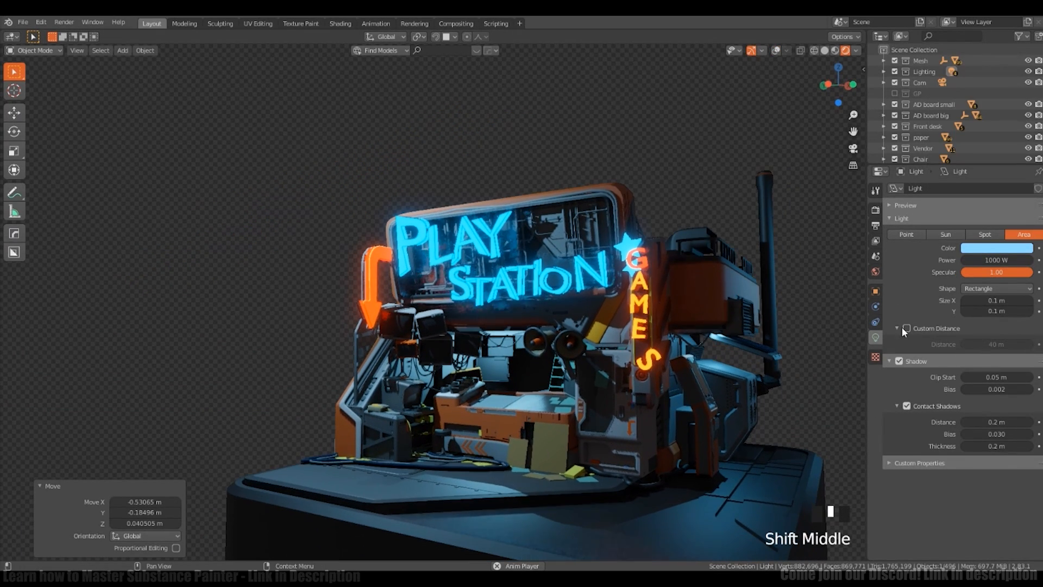
click(997, 256)
text(700)
key(Return)
shift+middle_drag(507, 234, 484, 216)
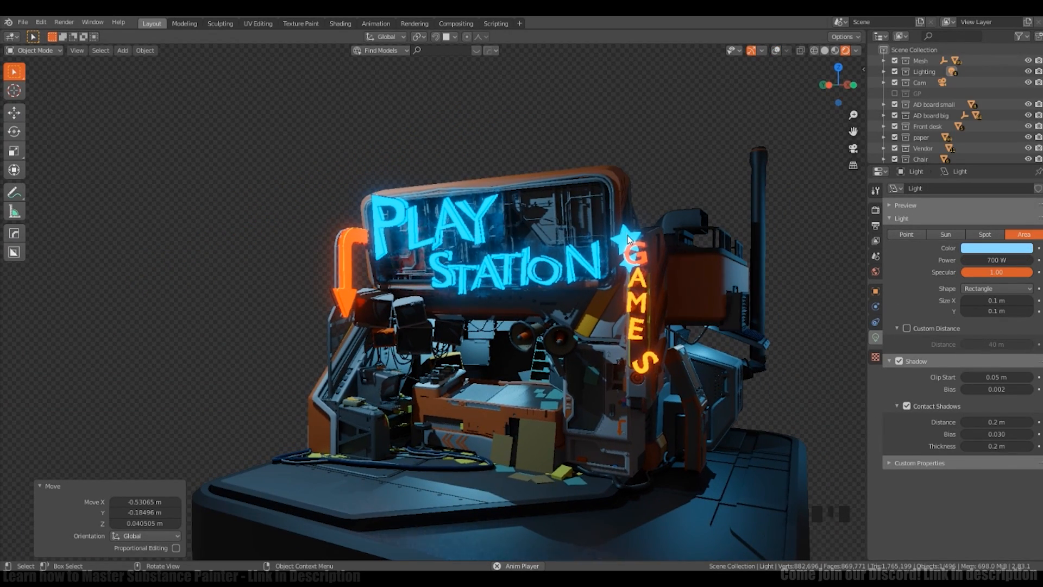
Step: Try orange and deeper blue emission colors on the material shared by the star and the PlayStation sign
click(629, 240)
click(876, 383)
click(1000, 342)
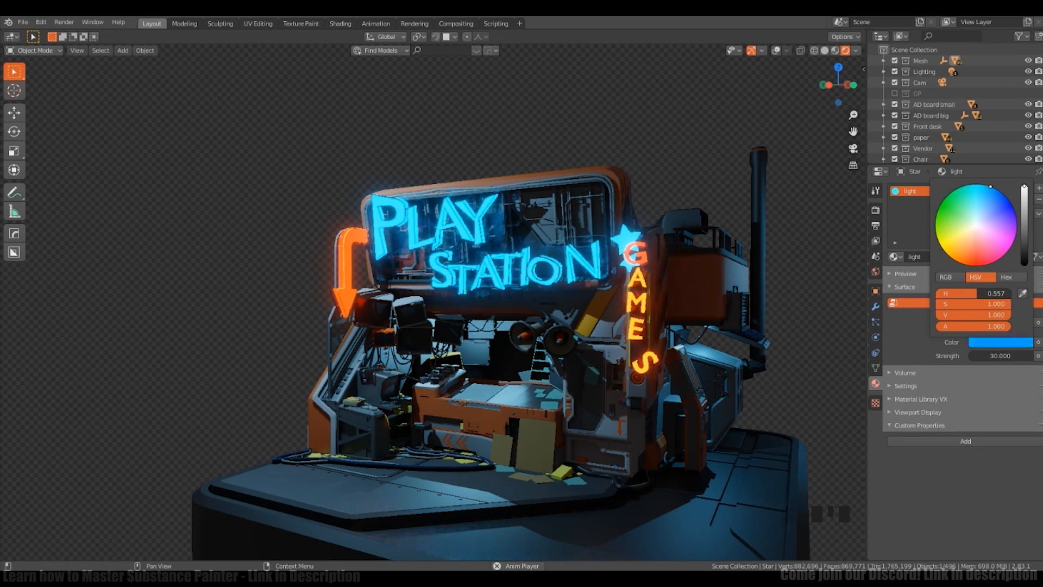
drag(990, 186, 993, 187)
mouse_move(626, 239)
ctrl+middle_down()
mouse_move(627, 277)
mouse_move(627, 226)
ctrl+middle_up()
click(980, 342)
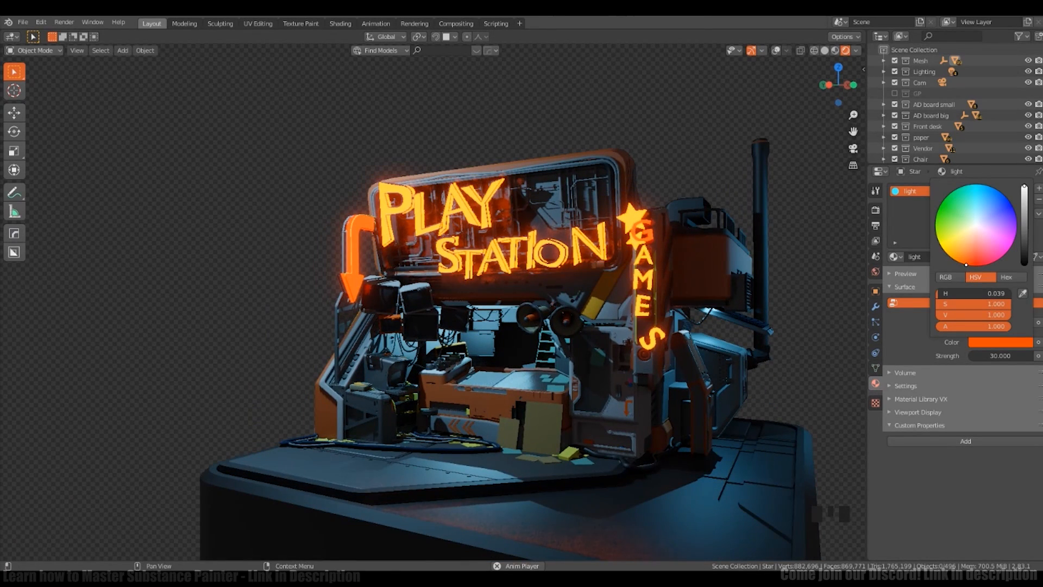
middle_click(751, 279)
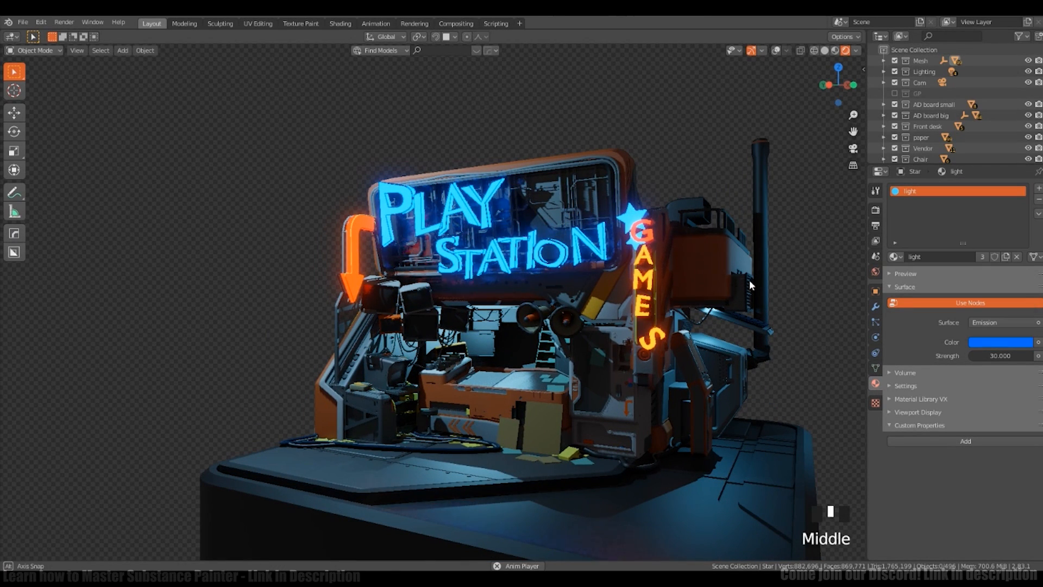
Step: Undo the neon sign's color trials, keep its emission color a bright sky blue, and save the file
key(ctrl+z)
key(ctrl+z)
key(ctrl+z)
key(ctrl+z)
click(1000, 342)
shift+middle_drag(655, 358, 609, 406)
key(ctrl+s)
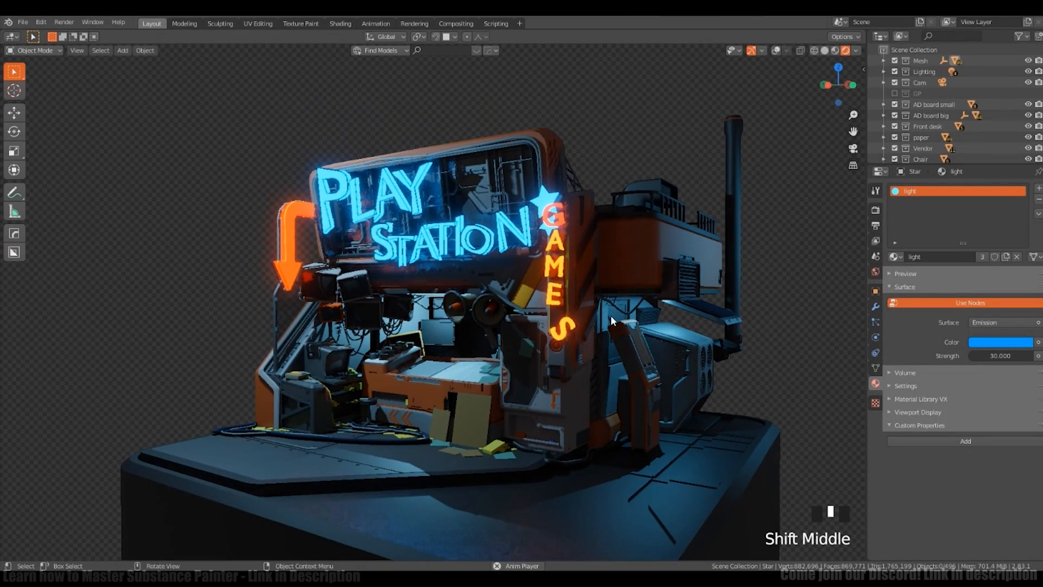